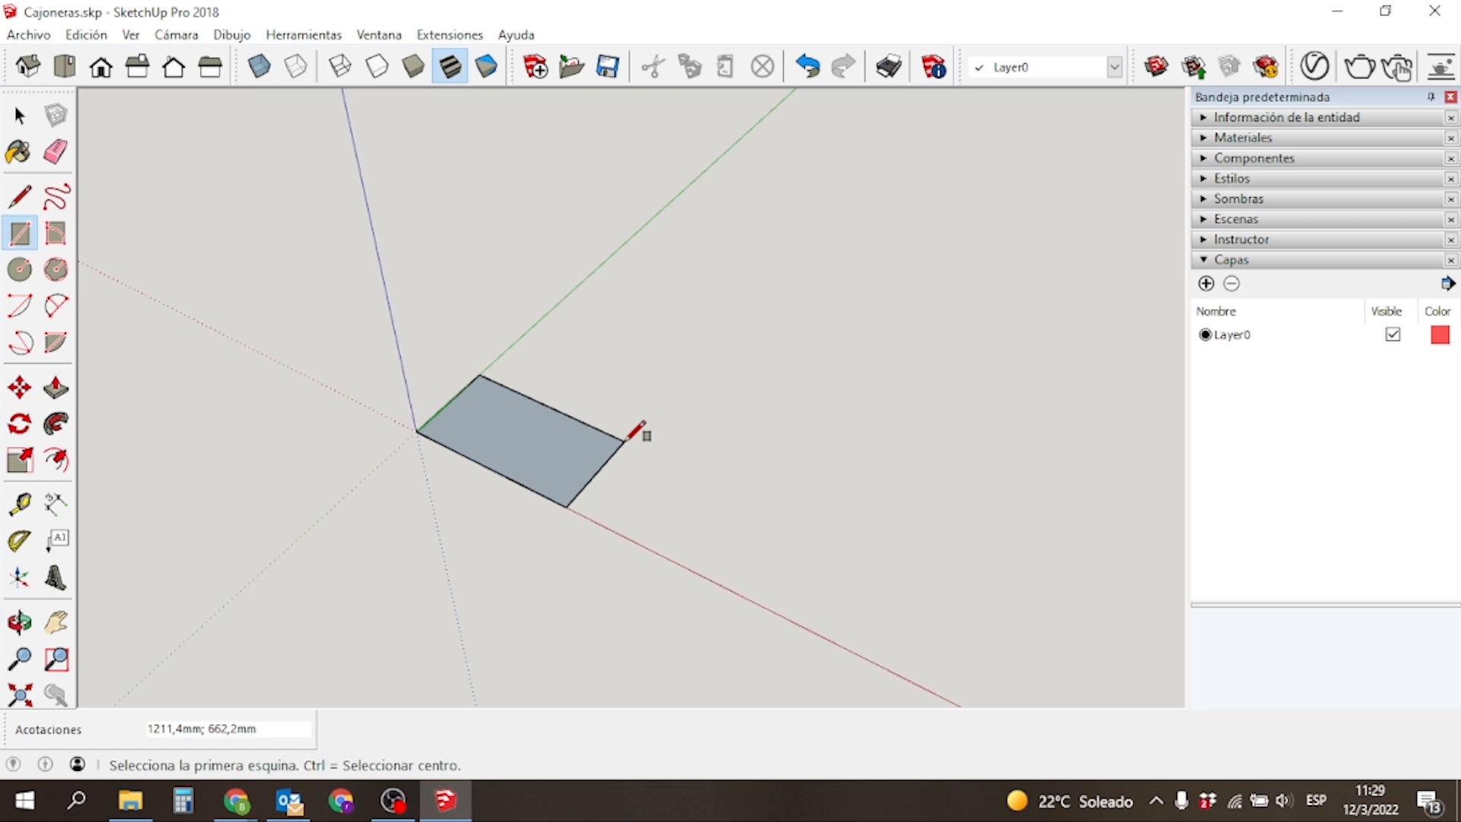
Set the dimensions of the rectangle drawn at the origin to 1000 by 550 mm.
type("1000")
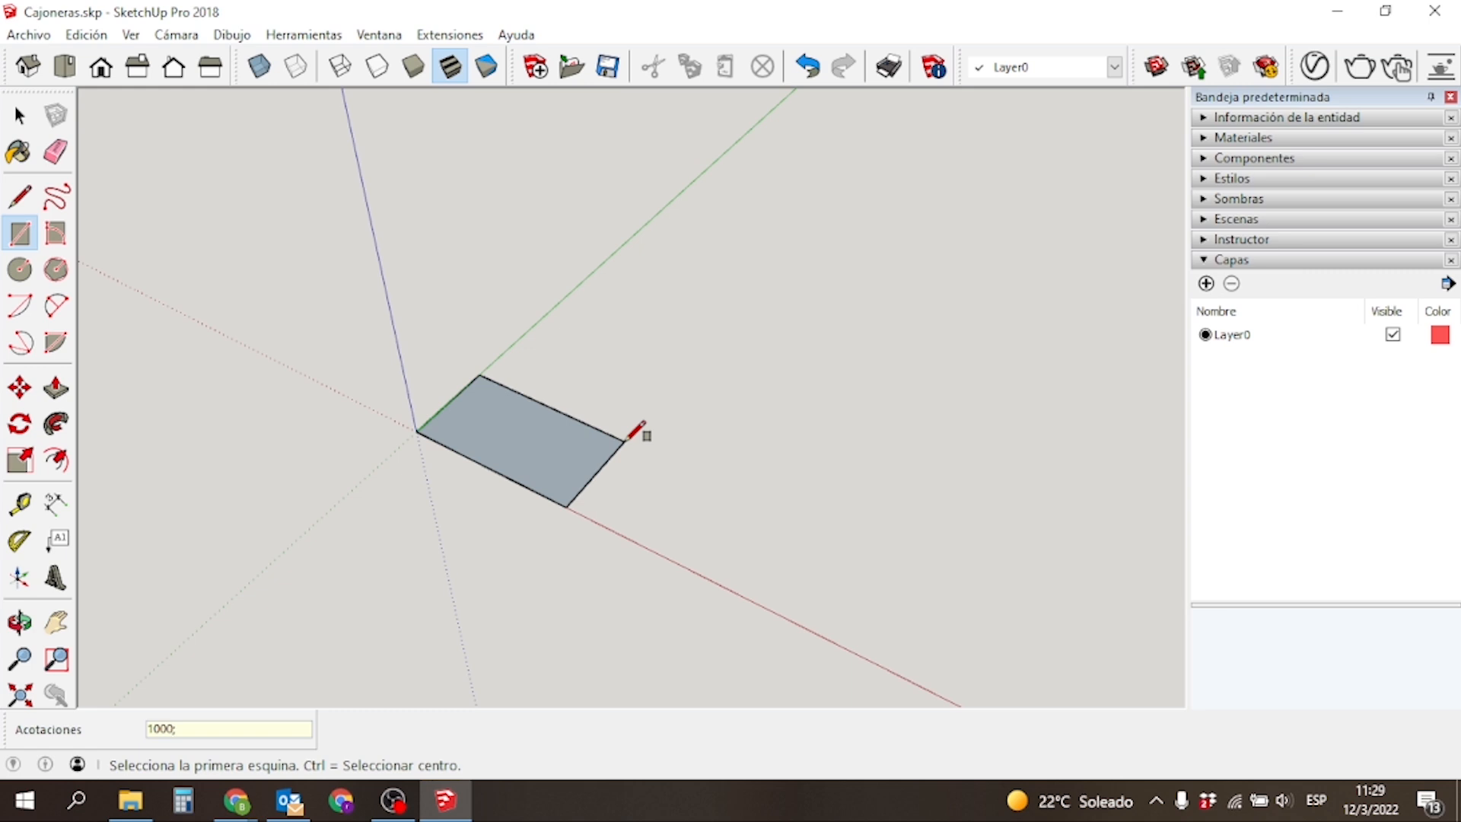
type("550")
key("Return")
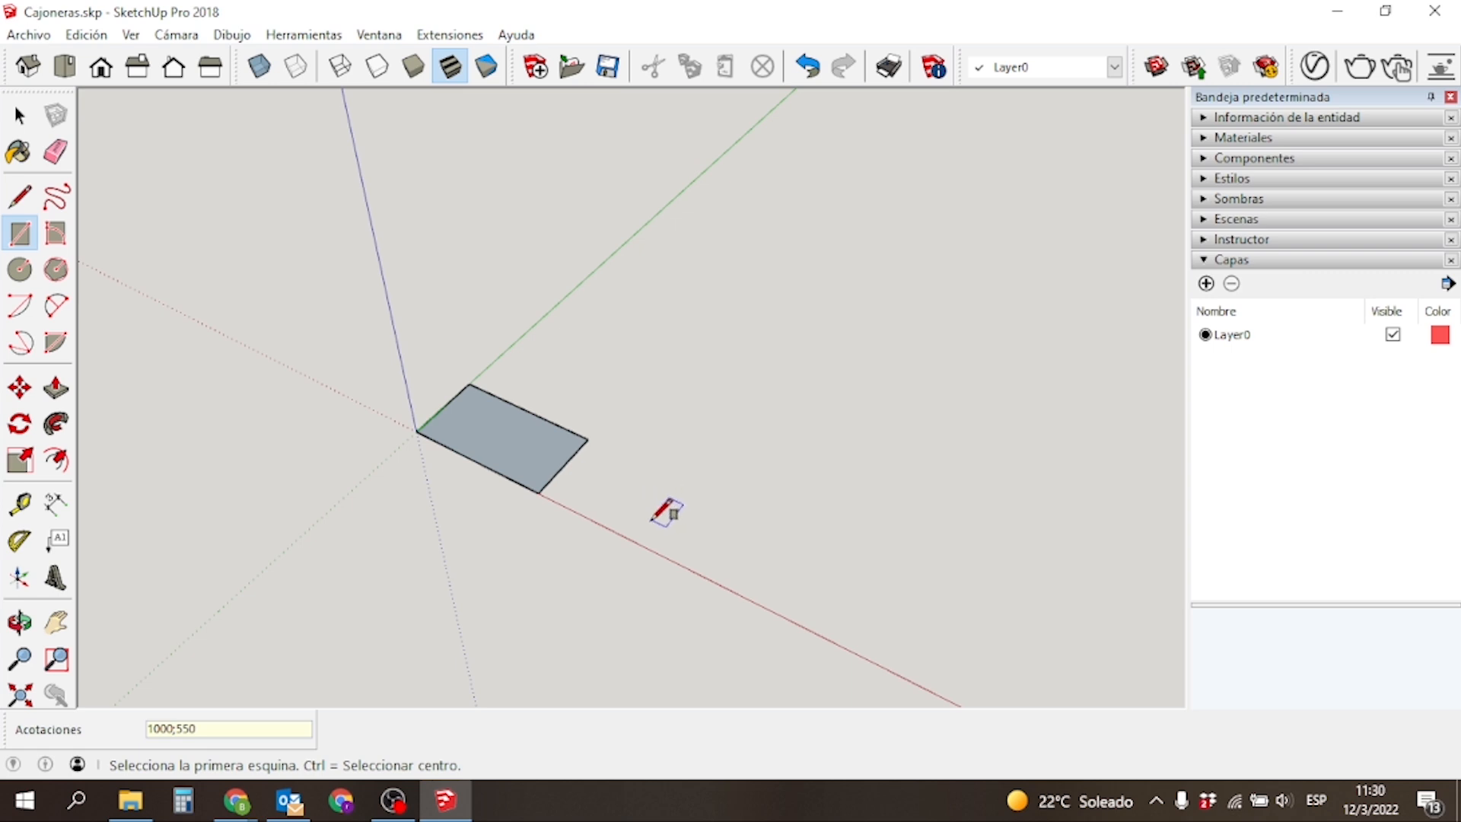
Extrude the rectangle upward with Push/Pull to a height of 1000 mm.
key("p")
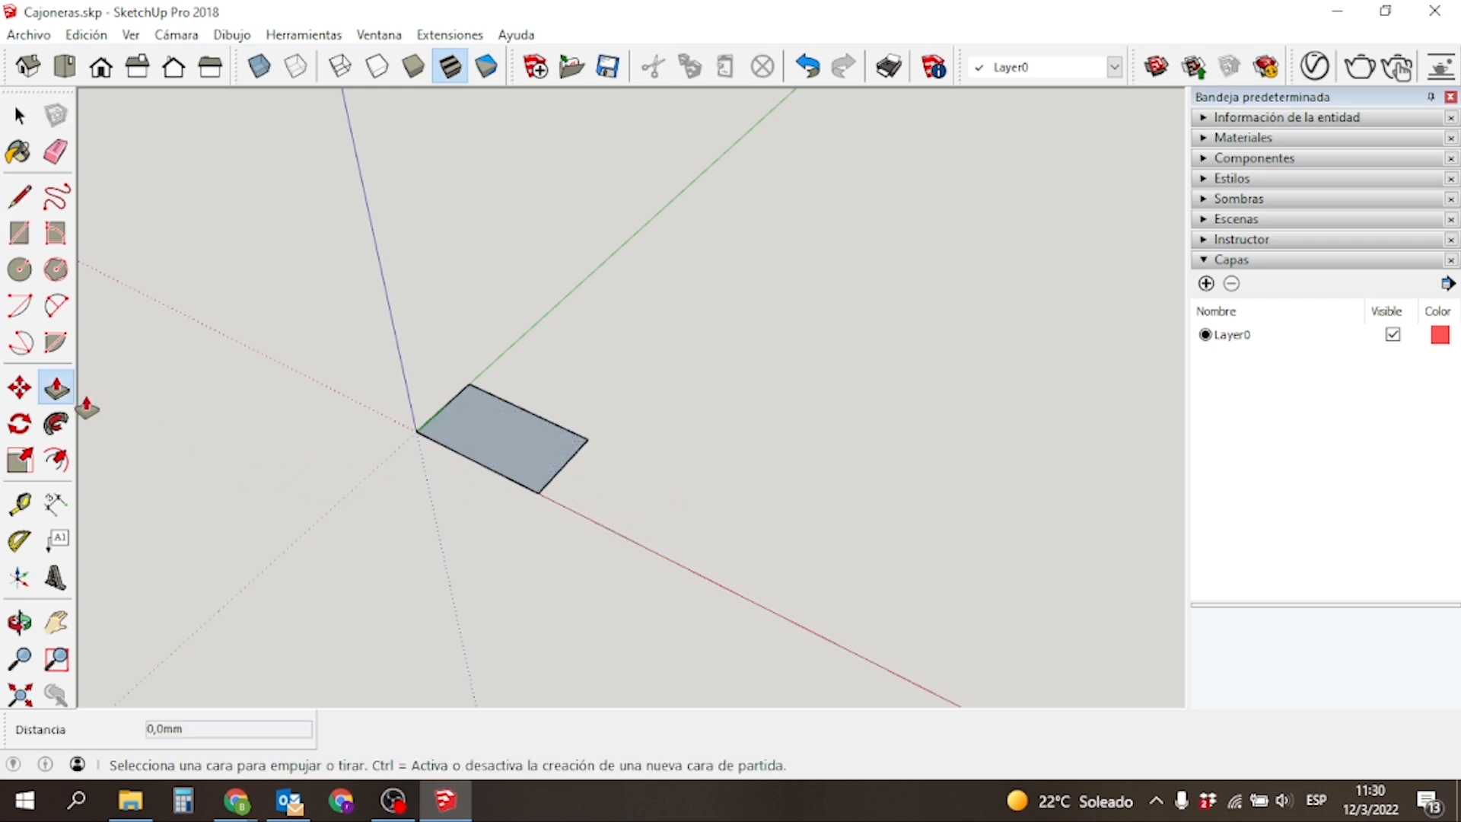
left_click(57, 390)
left_click(532, 459)
left_click(515, 385)
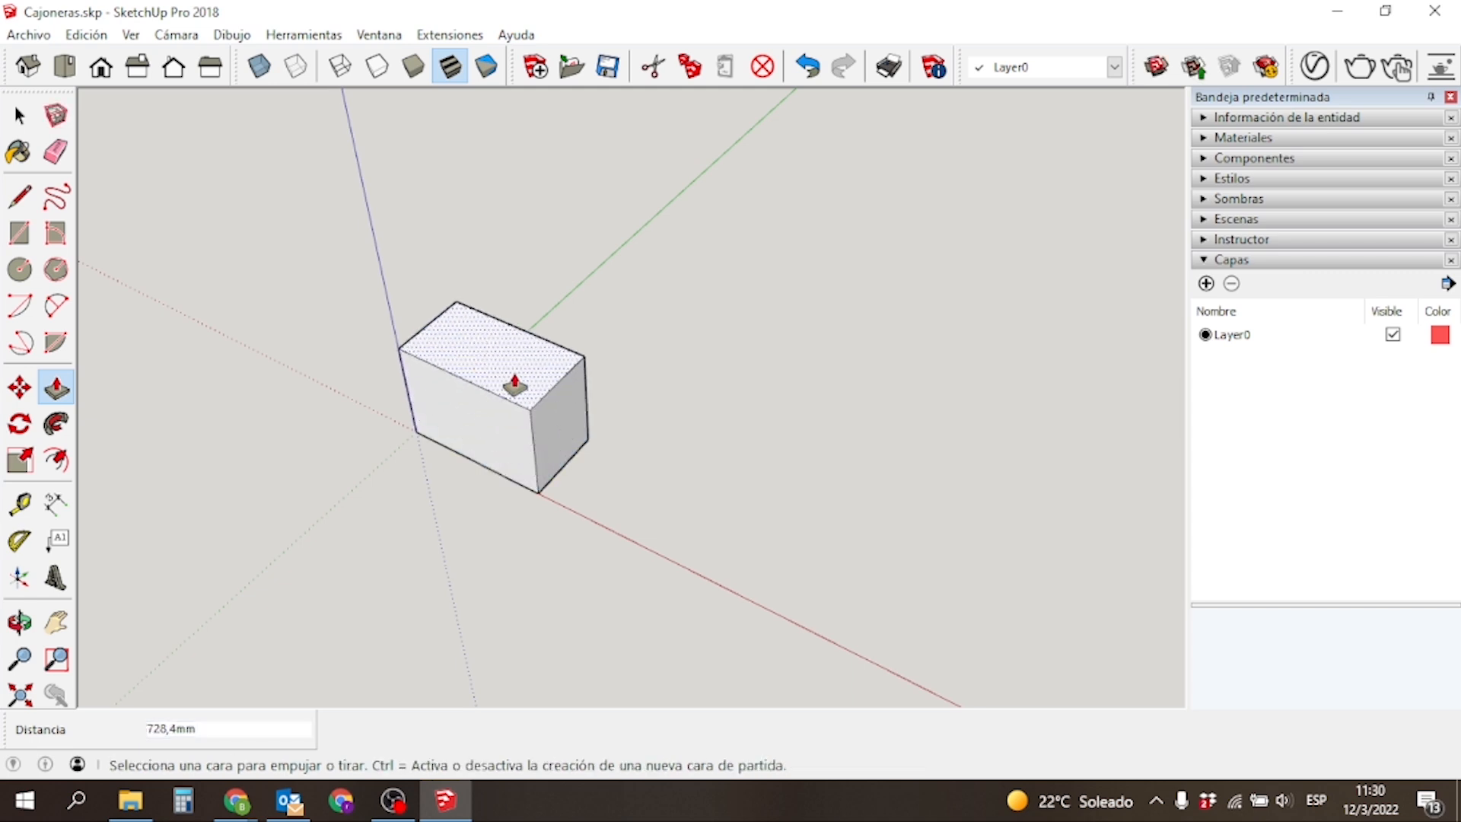
type("1000")
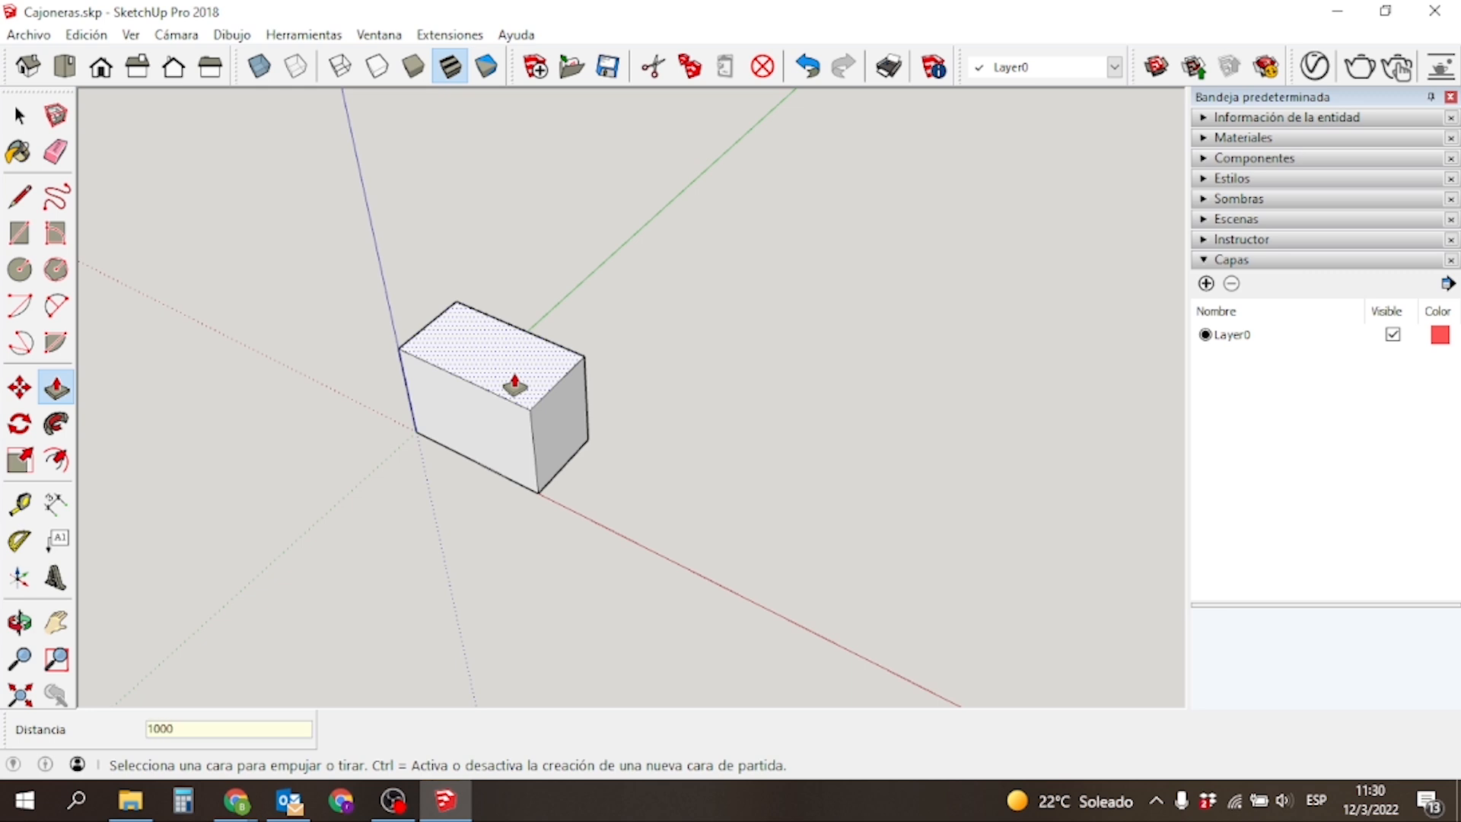
key("Return")
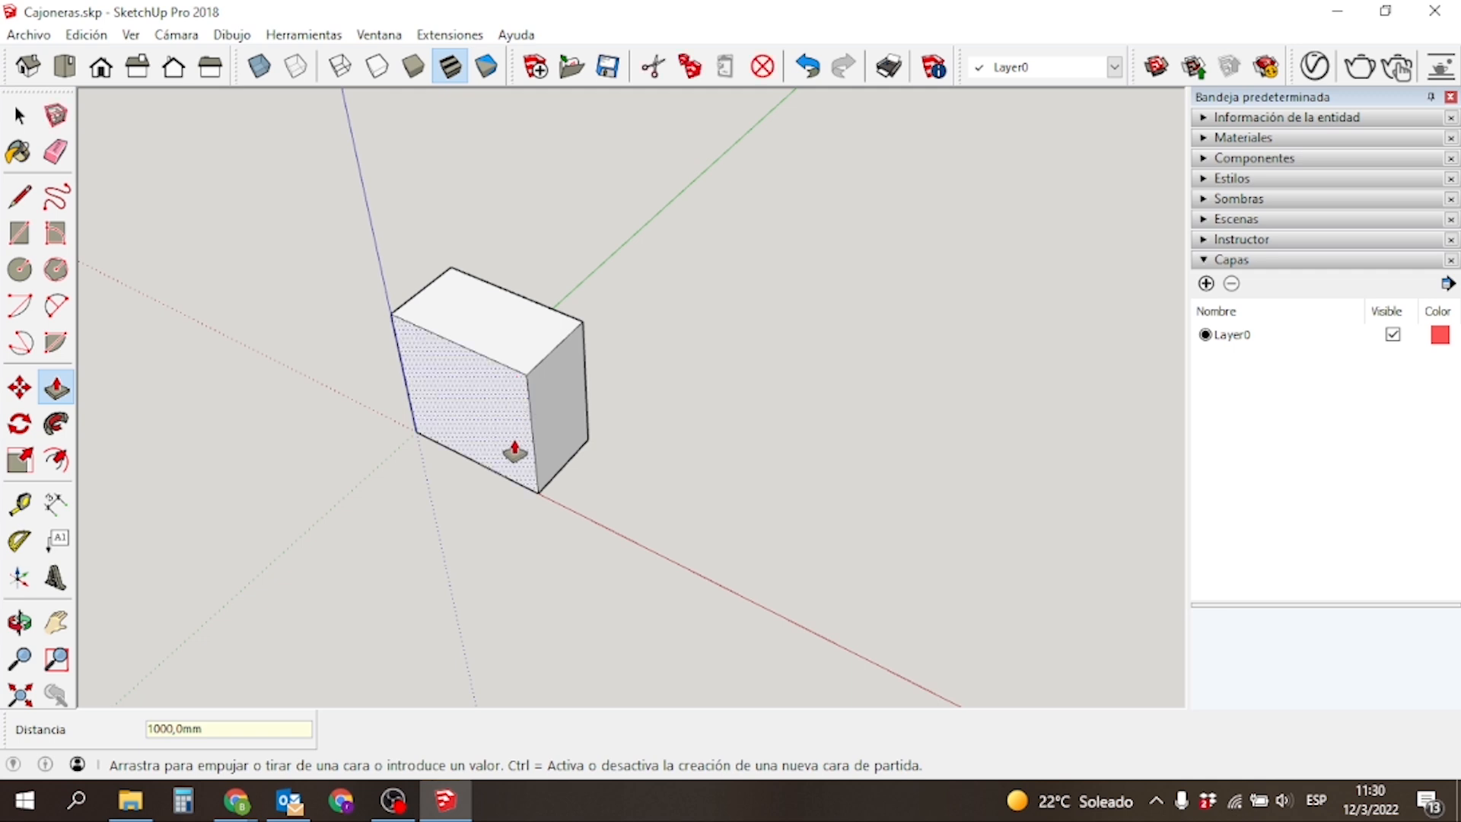
Delete the faces of the box, keeping only its edges as a wireframe.
mouse_move(368, 426)
middle_mouse_down()
mouse_move(555, 365)
mouse_move(626, 146)
mouse_move(812, 216)
mouse_move(957, 241)
mouse_move(956, 271)
mouse_move(482, 304)
mouse_move(372, 349)
mouse_move(477, 427)
mouse_move(773, 289)
mouse_move(863, 281)
middle_mouse_up()
middle_click_drag(822, 358, 546, 418)
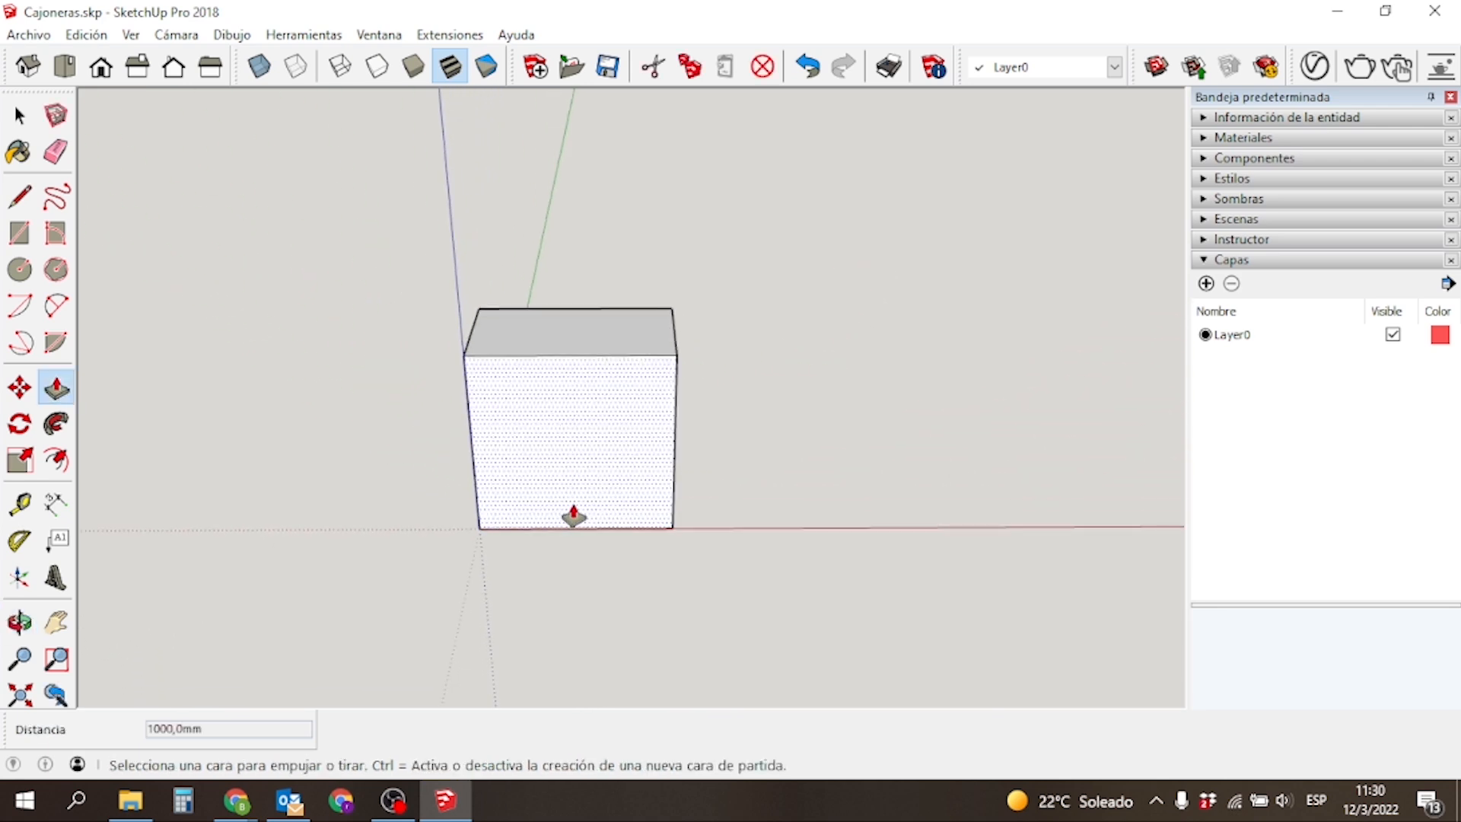
scroll(567, 511, "up", 2)
key("space")
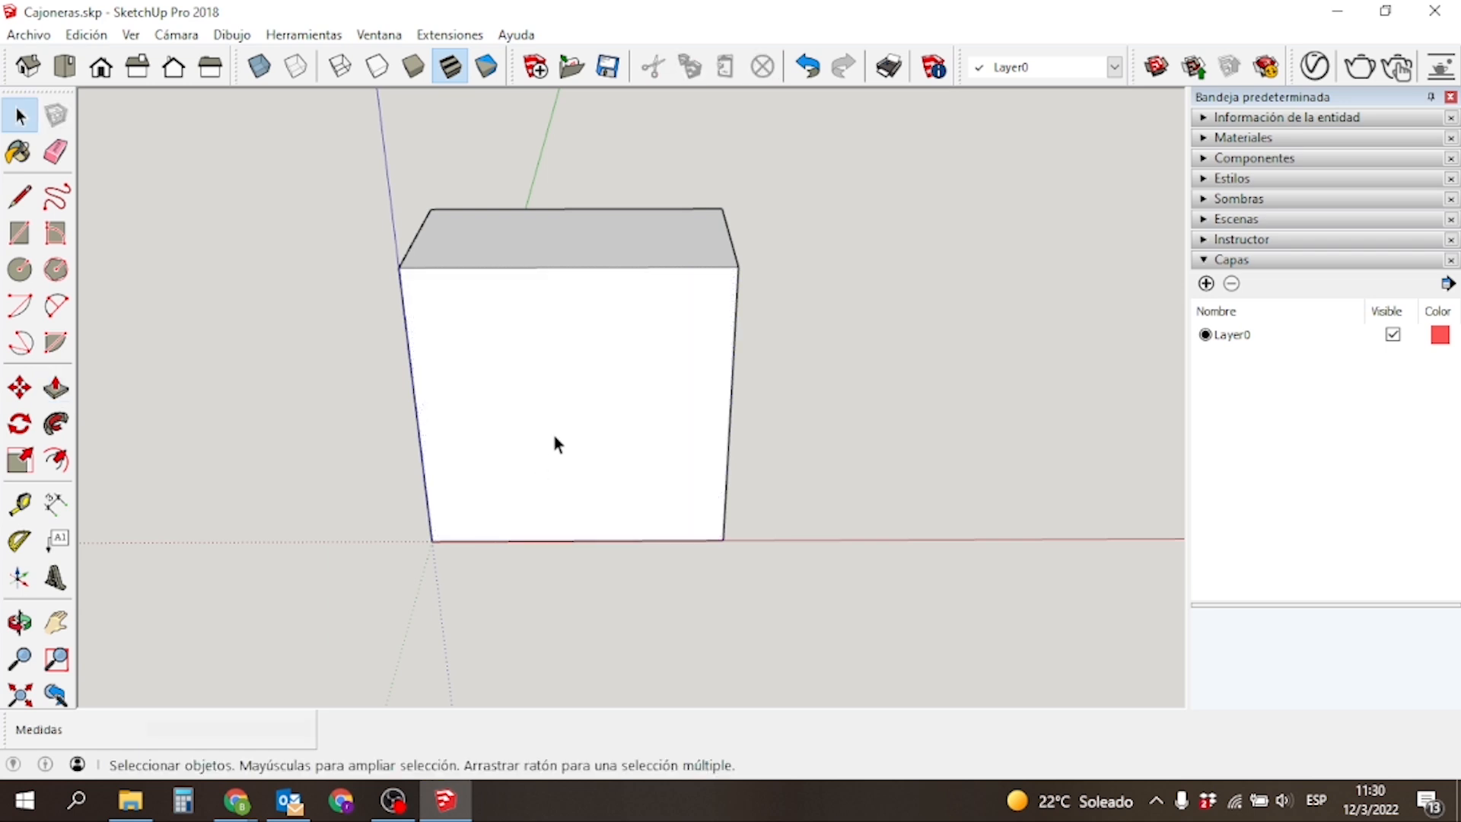
middle_click_drag(370, 425, 572, 403)
left_click(572, 403)
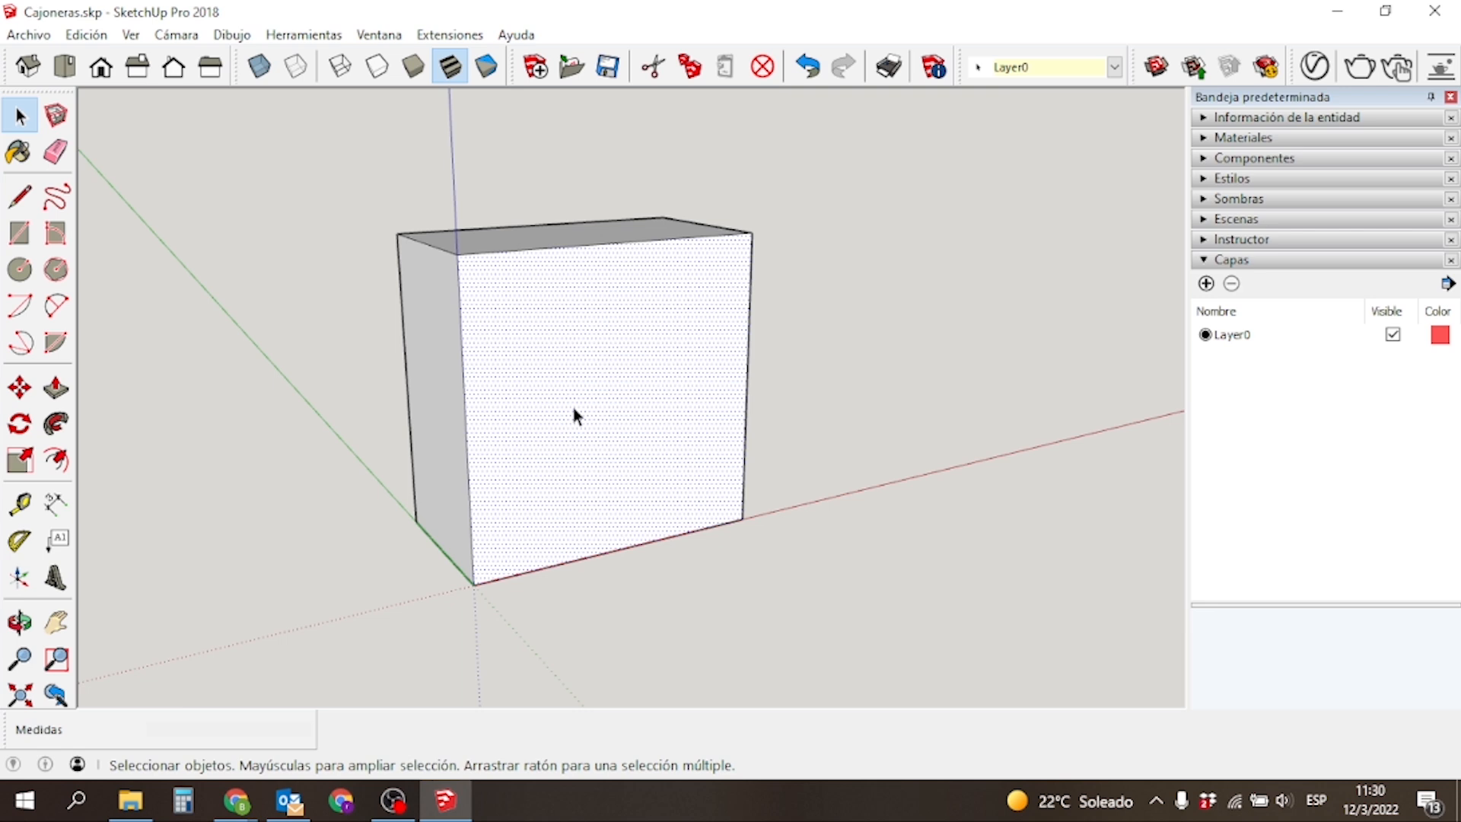
key("Delete")
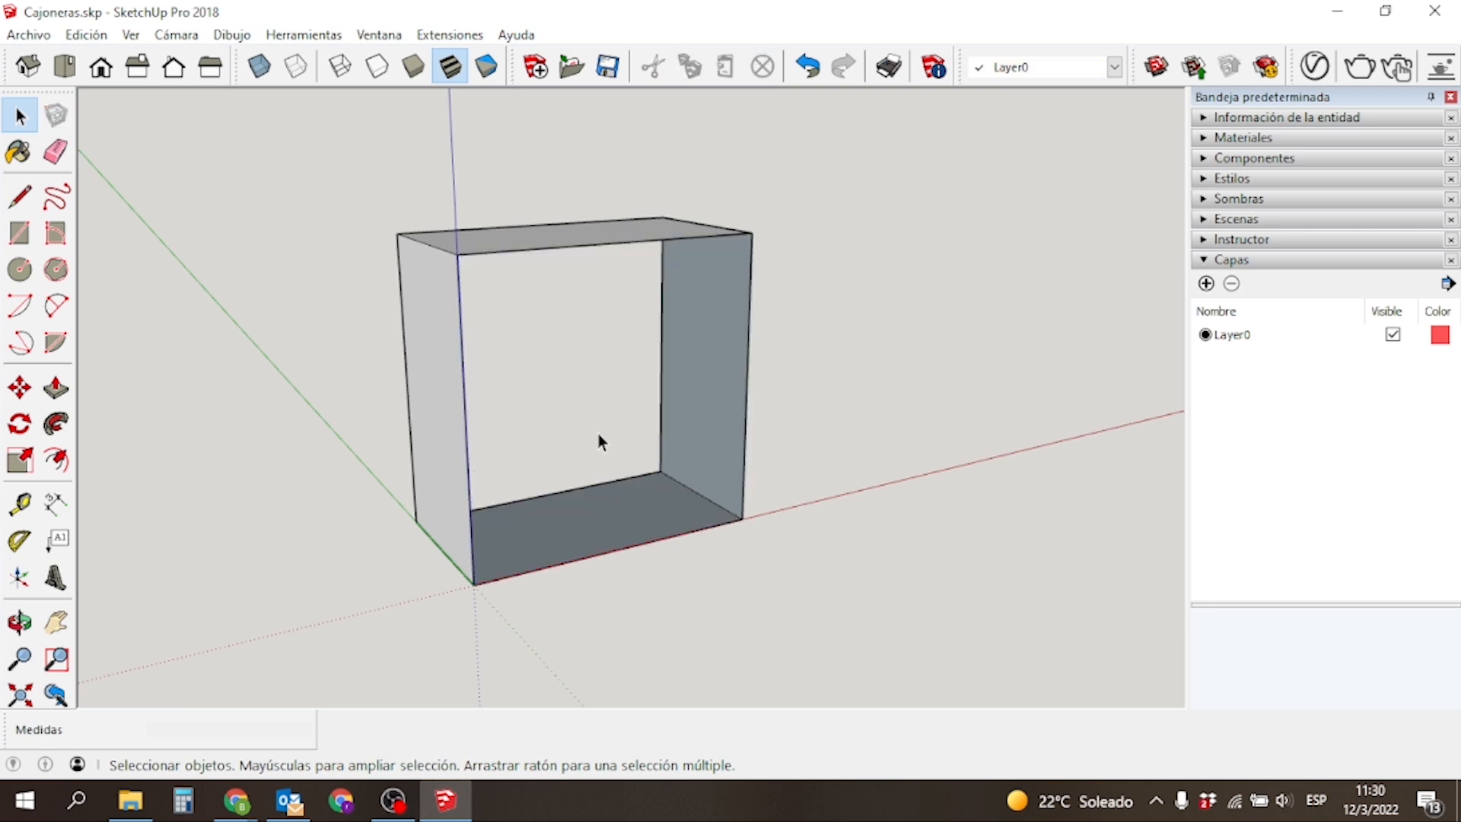
left_click(684, 440)
key("Delete")
left_click(625, 498)
key("Delete")
left_click(565, 234)
key("Delete")
left_click(426, 397)
key("Delete")
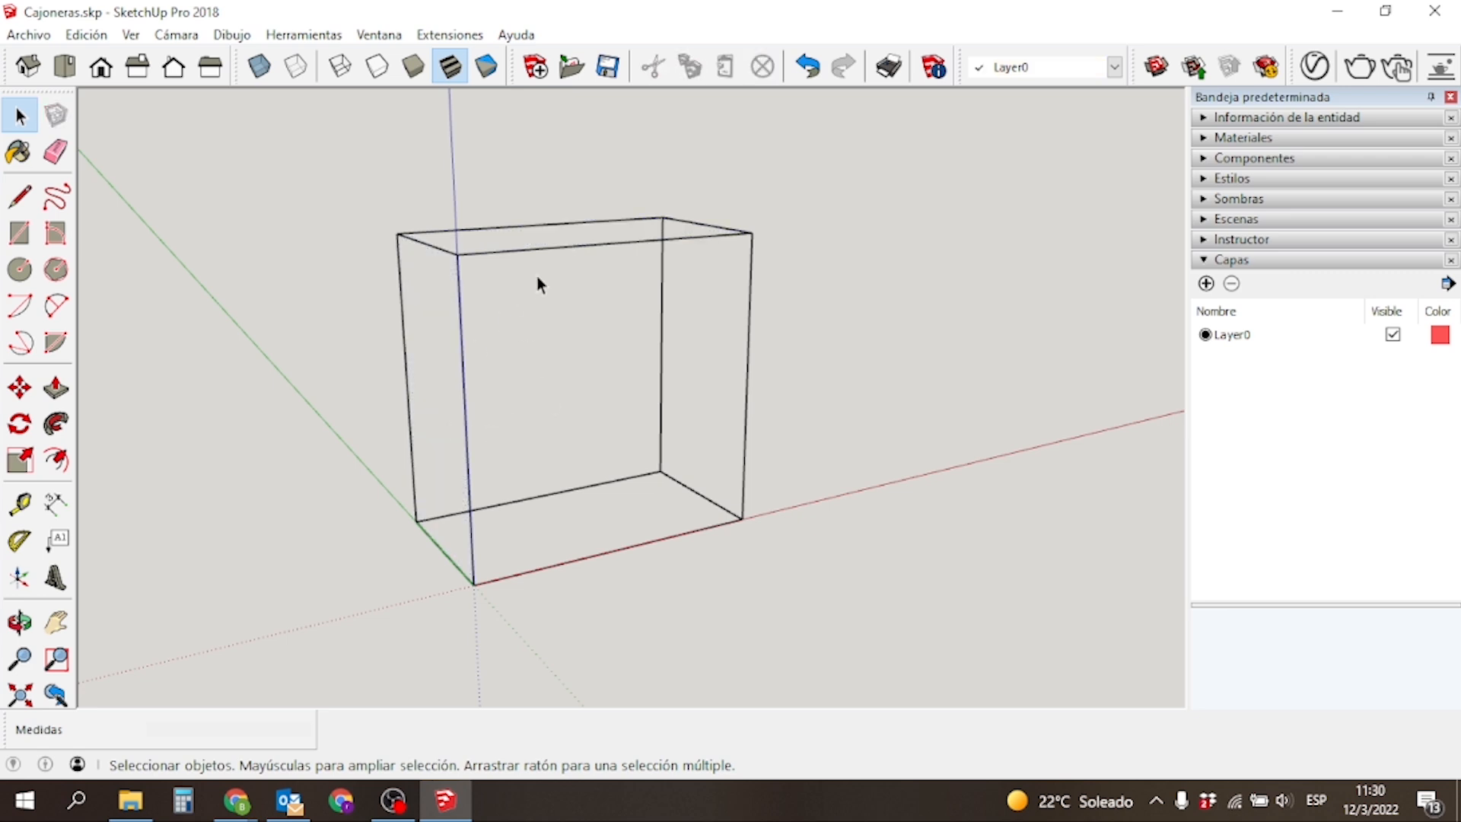
Select all connected edges of the wireframe box and make them a group.
middle_click_drag(696, 339, 420, 417)
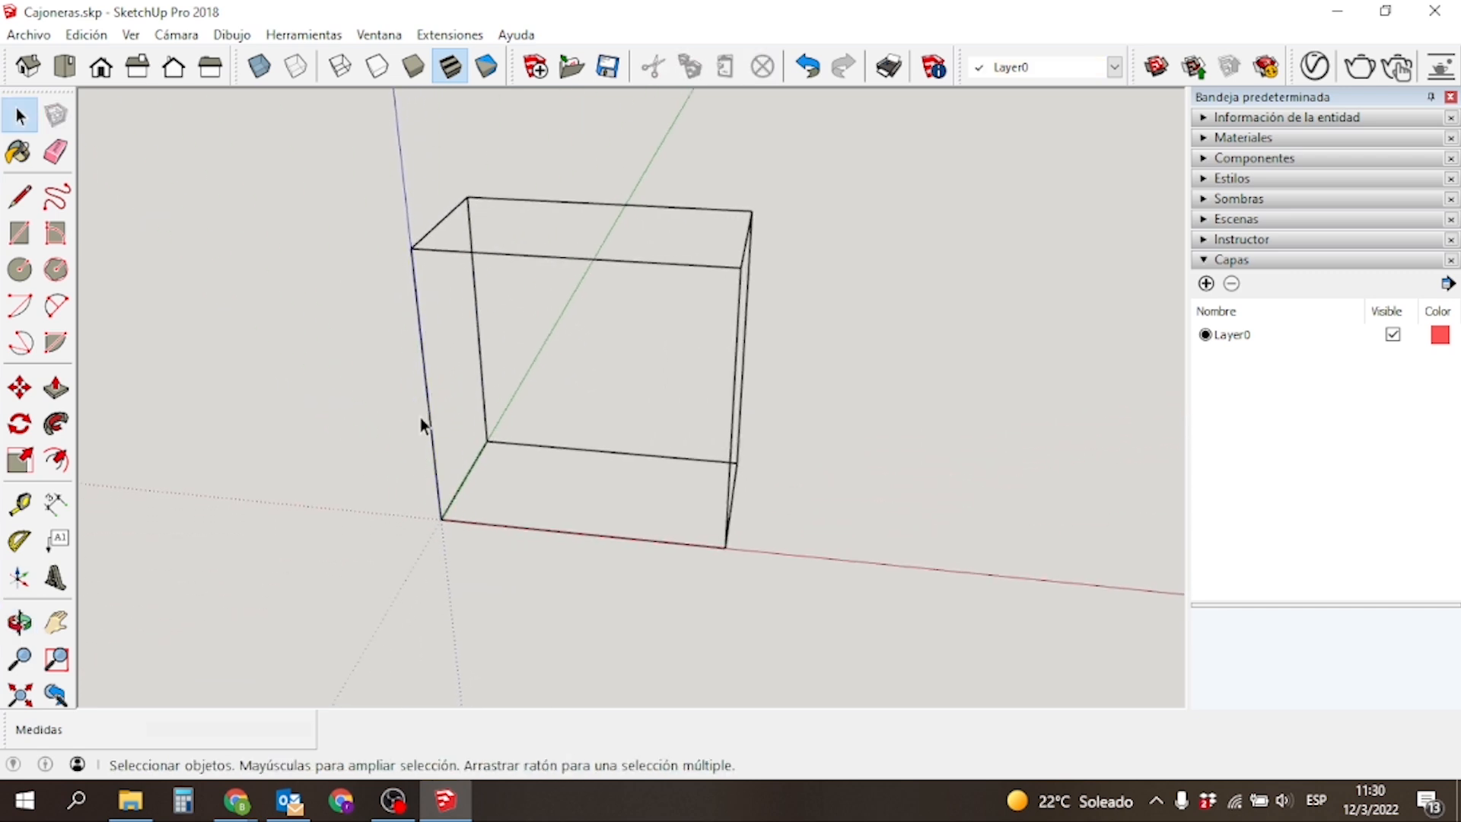
left_click(629, 260)
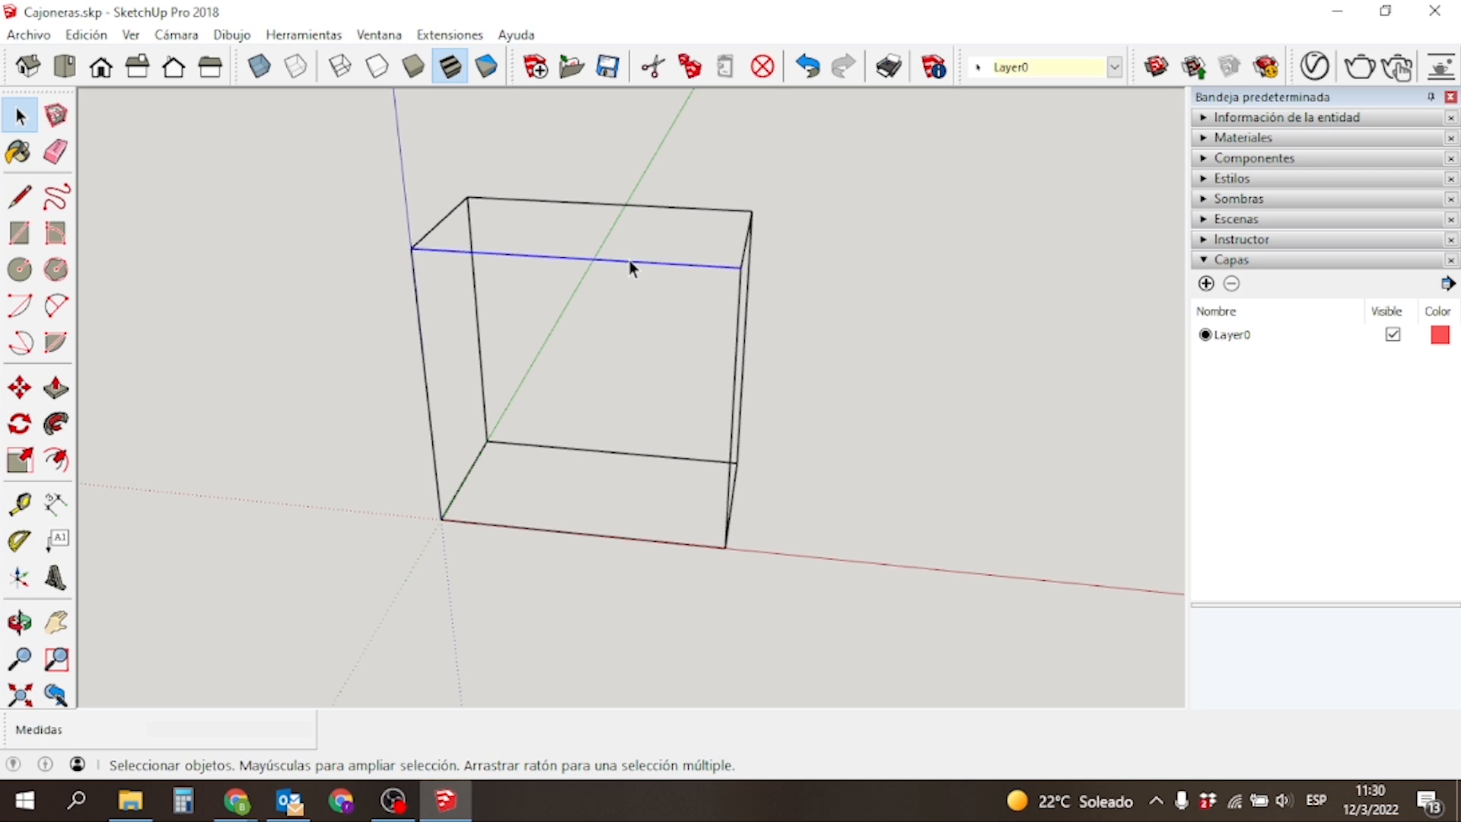
left_click(638, 270)
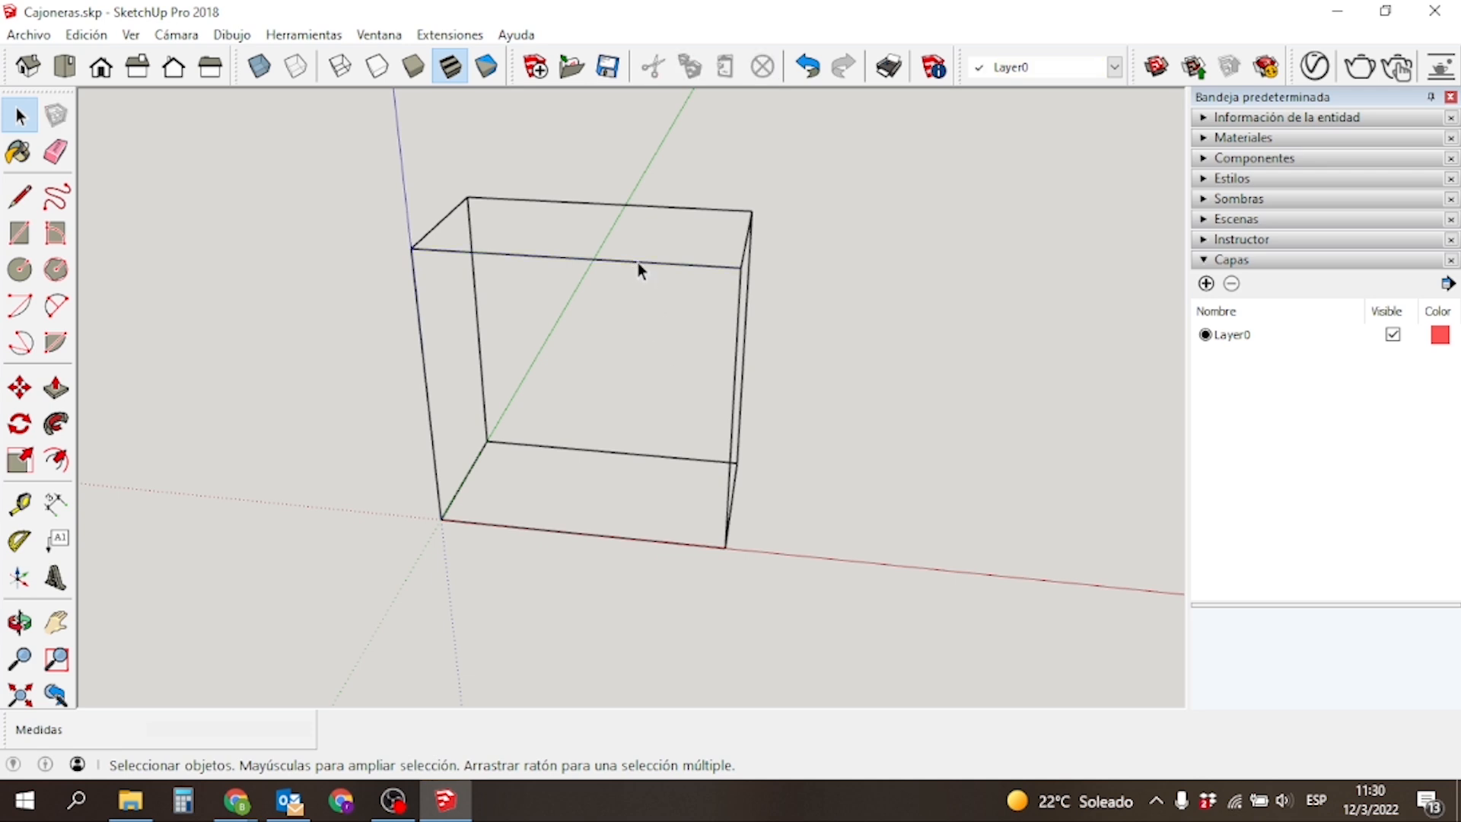
left_click(638, 263)
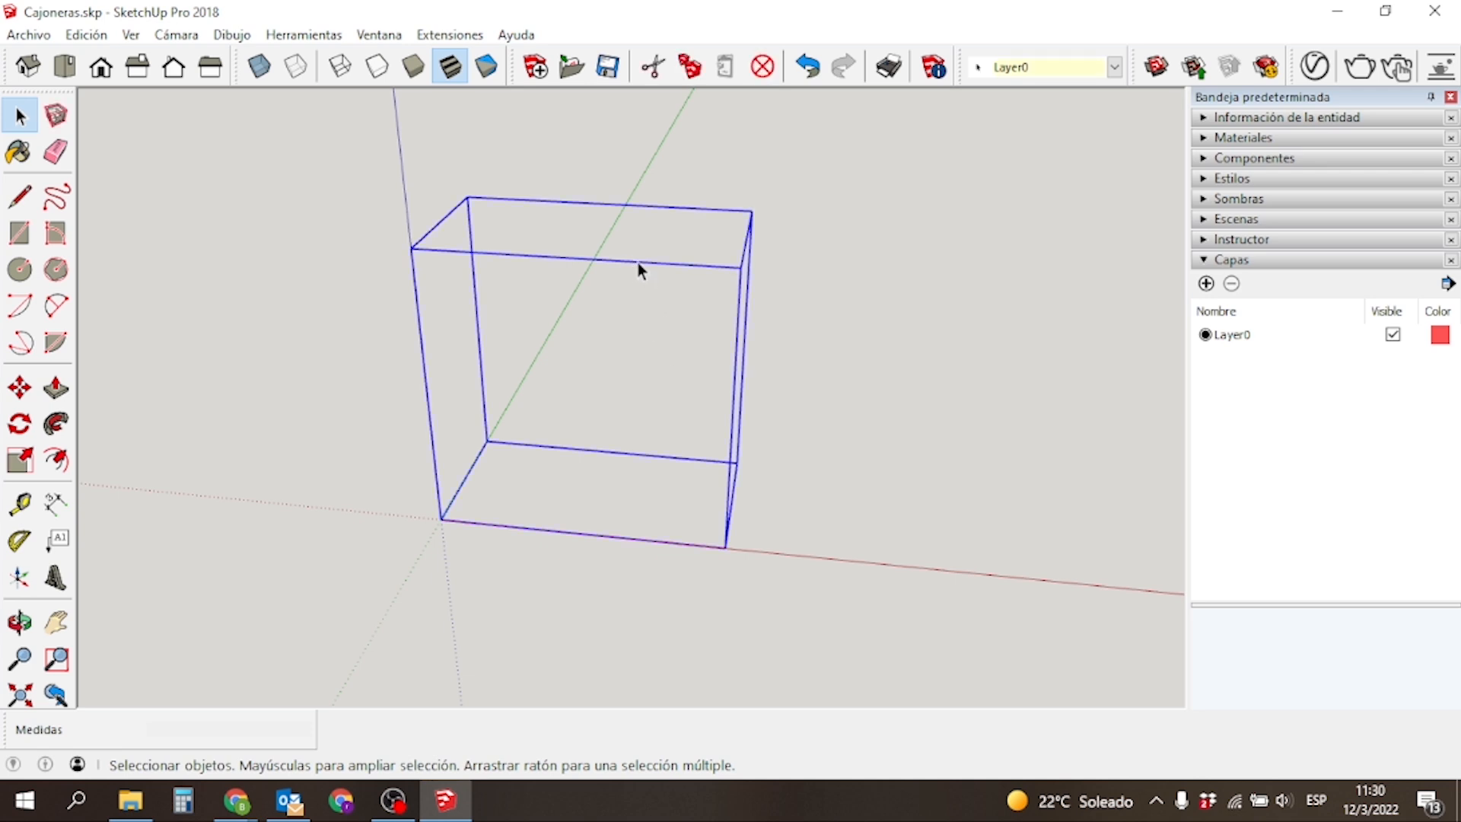
right_click(638, 263)
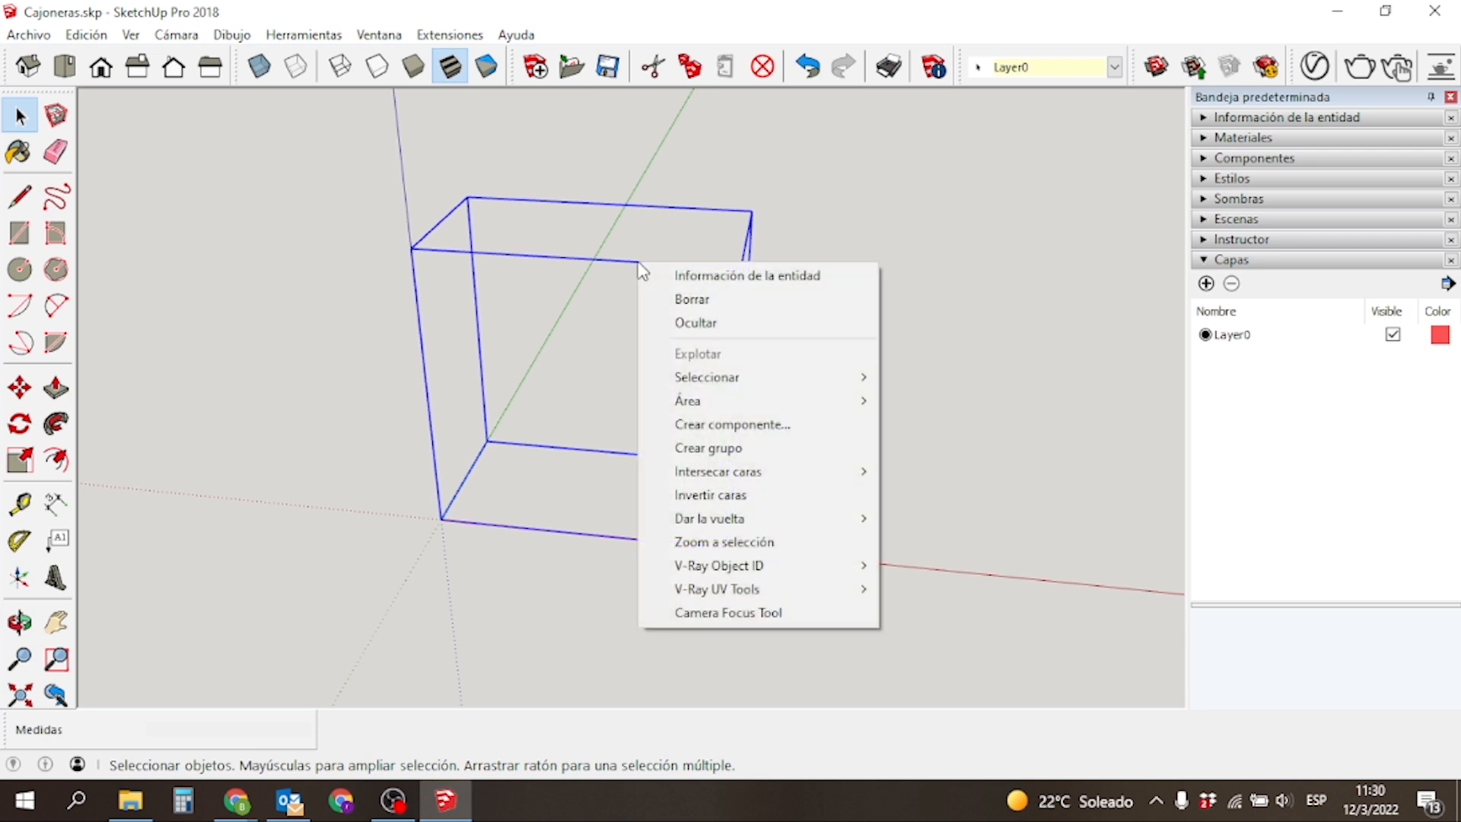
left_click(723, 455)
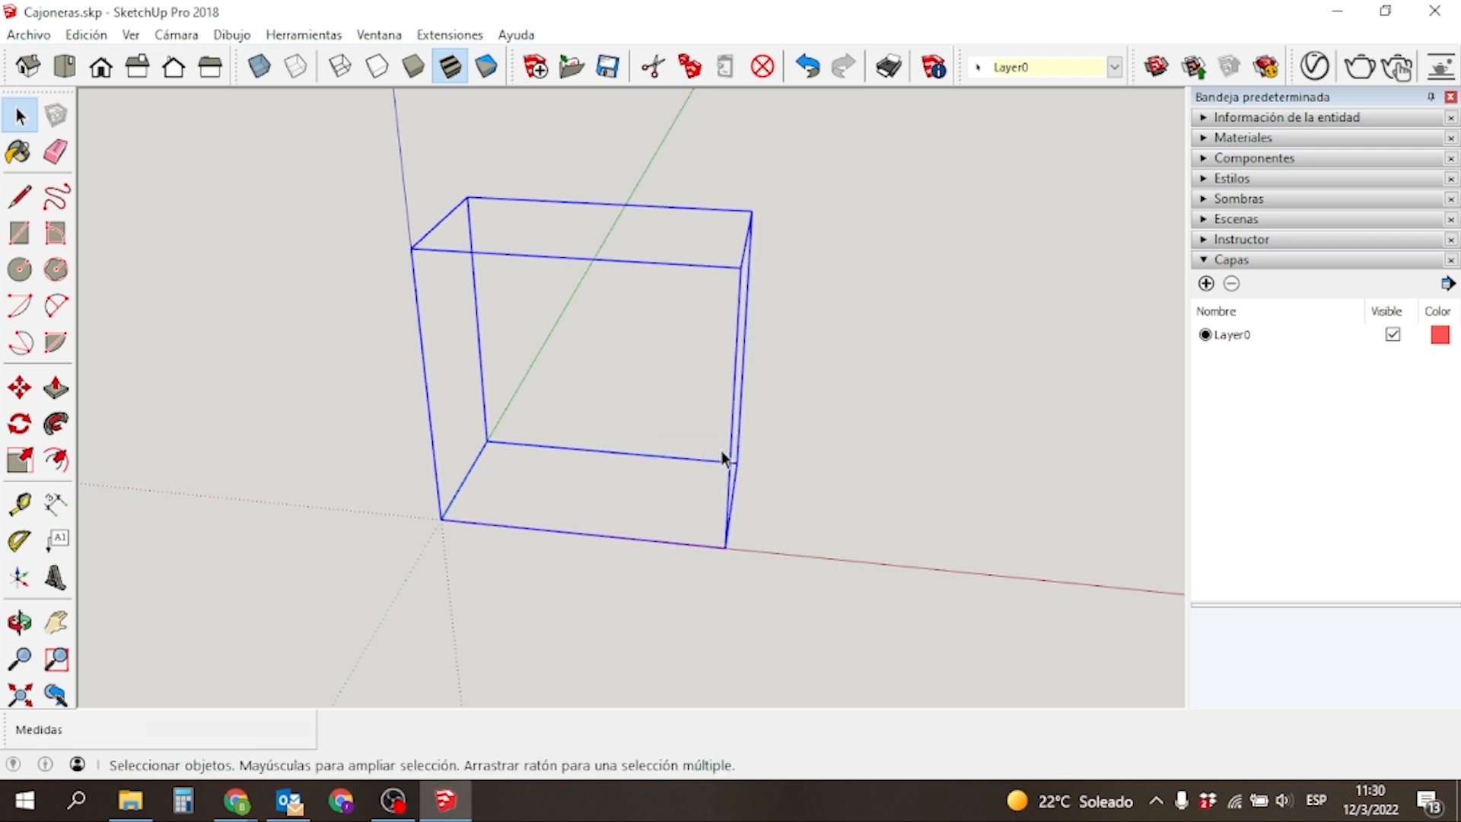
left_click(596, 398)
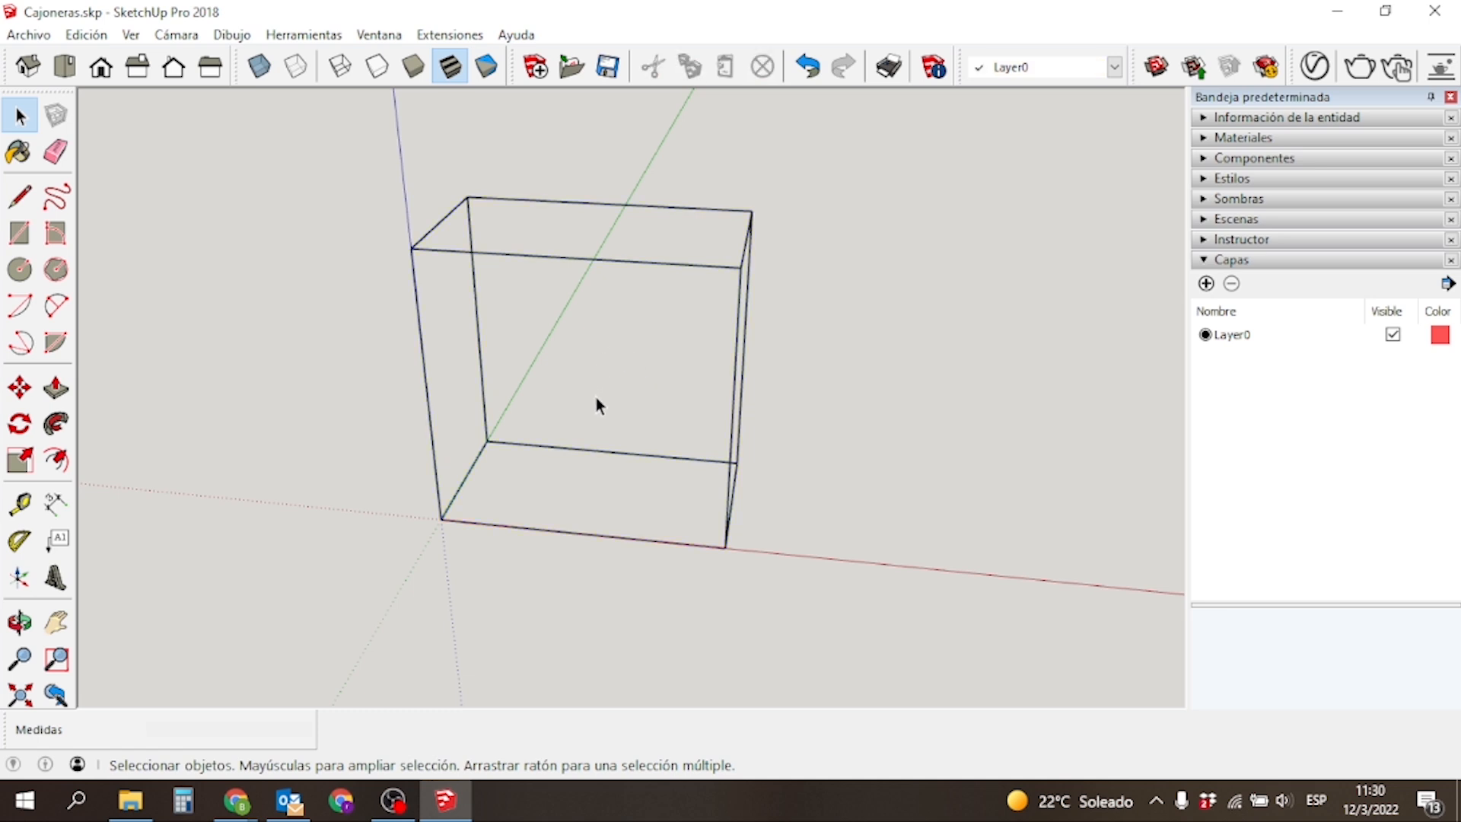
left_click(486, 438)
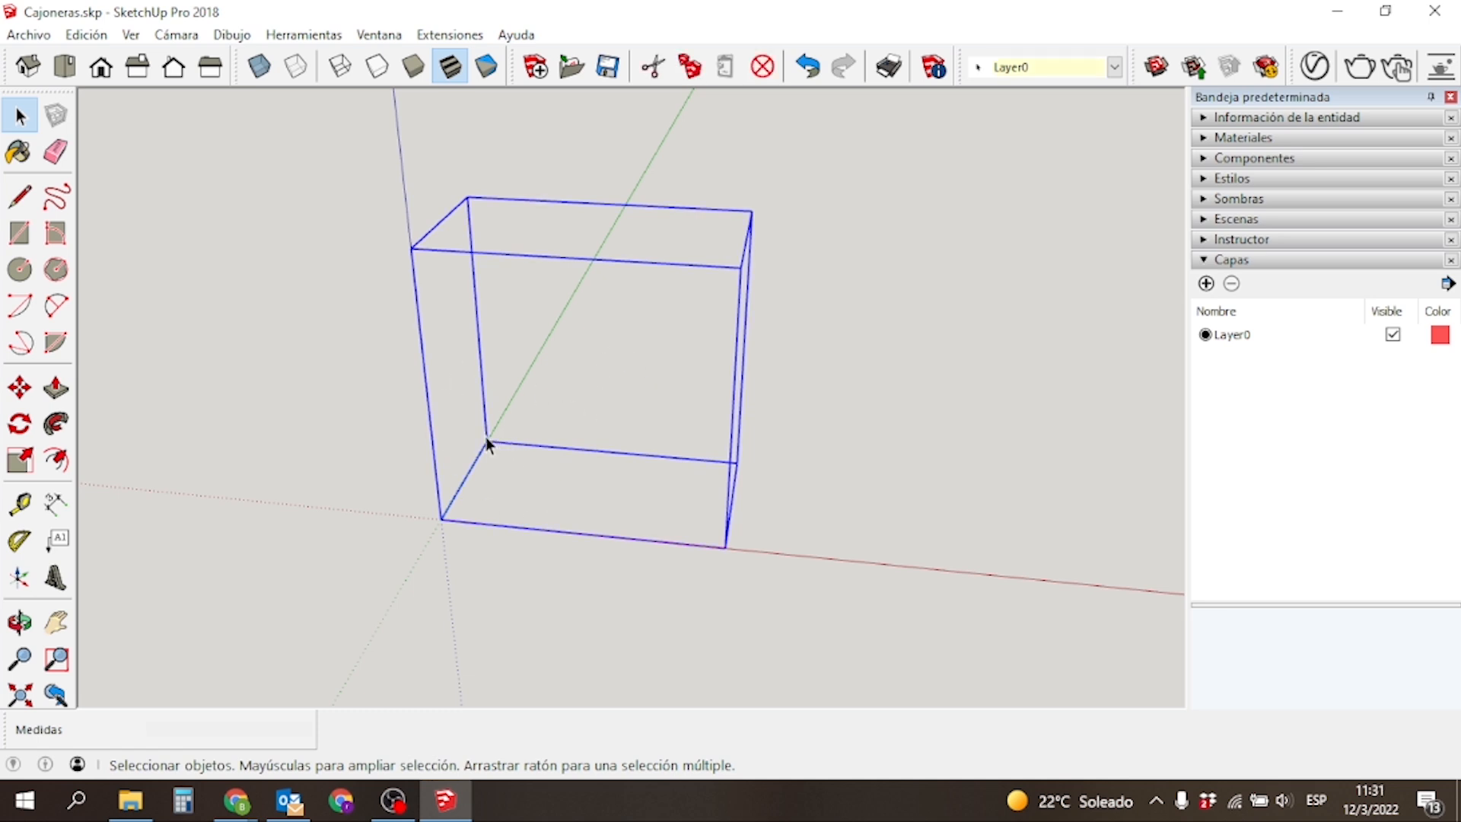
left_click(562, 426)
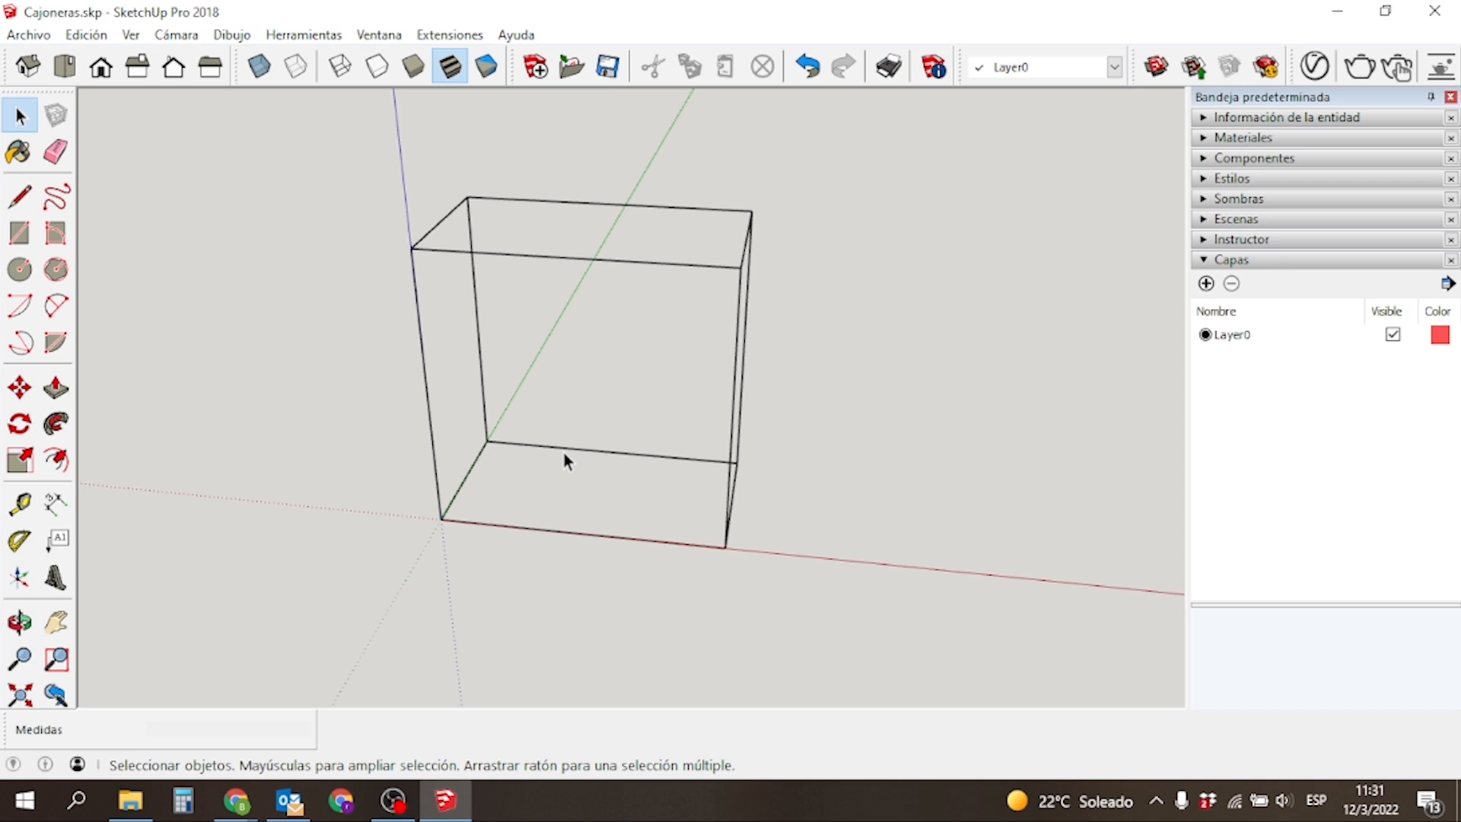
Draw a rectangle across the base of the wireframe box from corner to corner and extrude it upward 180 mm.
key("r")
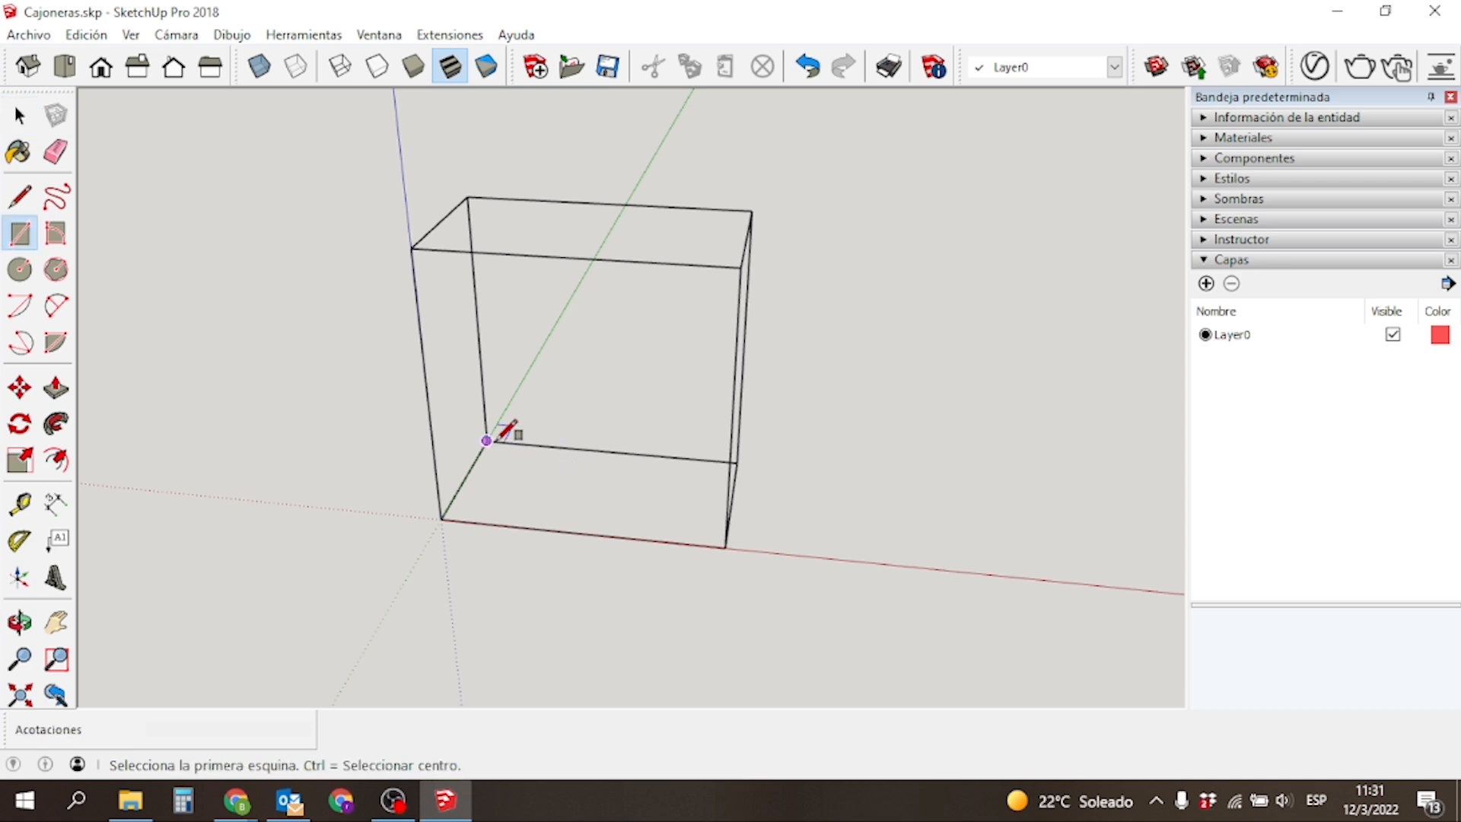
left_click(487, 442)
left_click(727, 546)
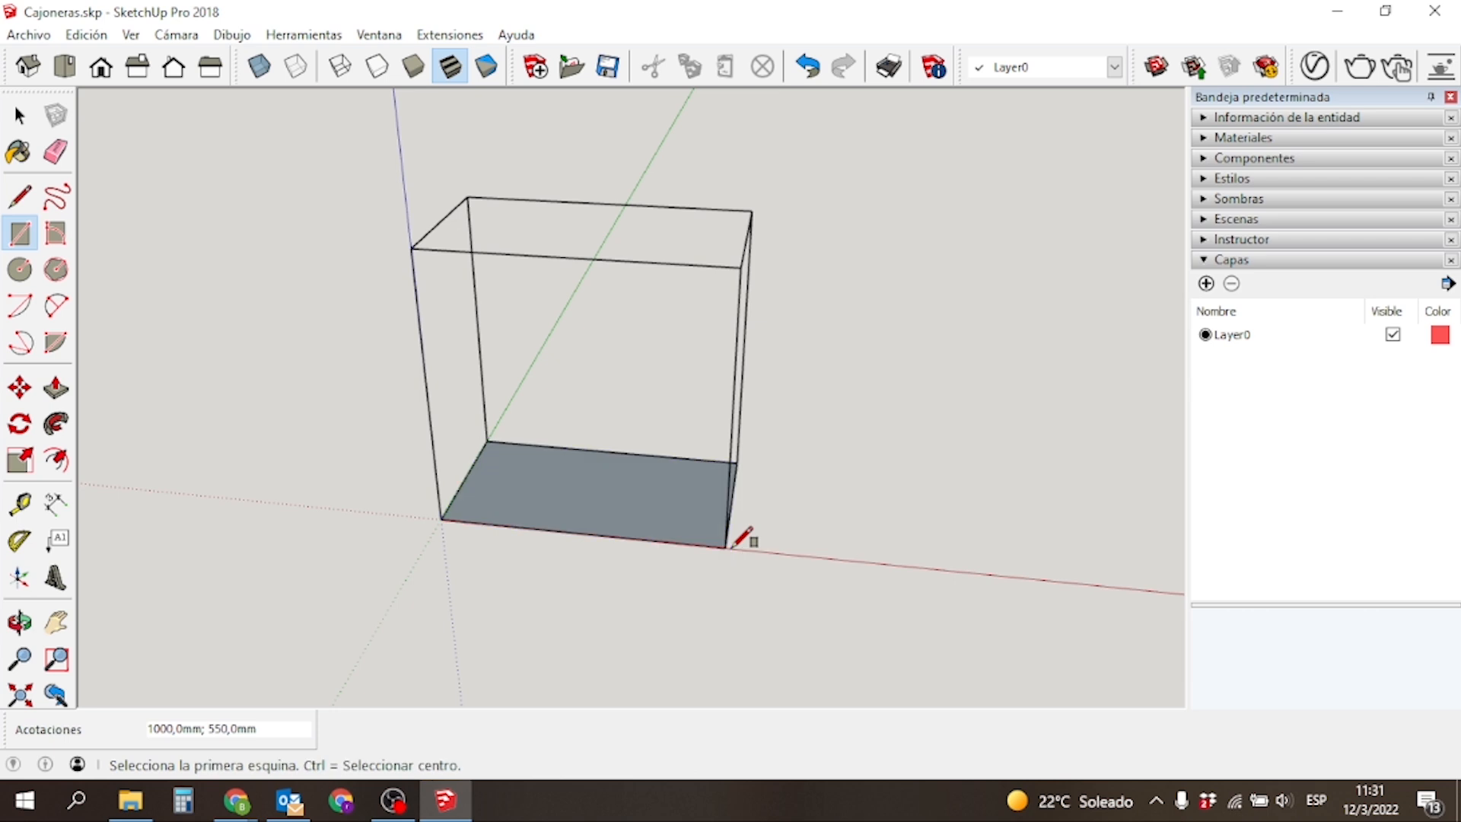
key("p")
left_click(570, 498)
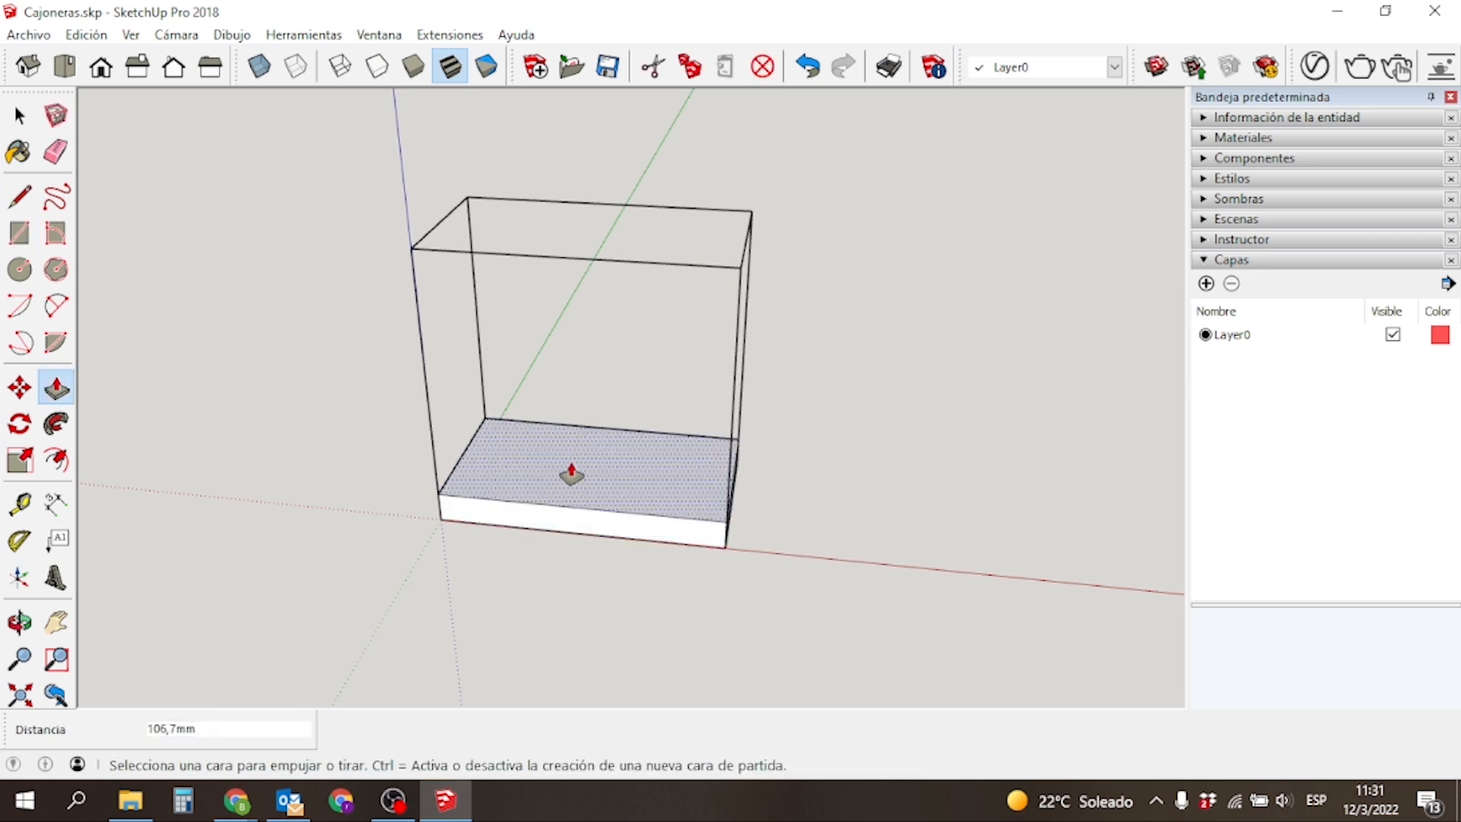
type("180")
key("Return")
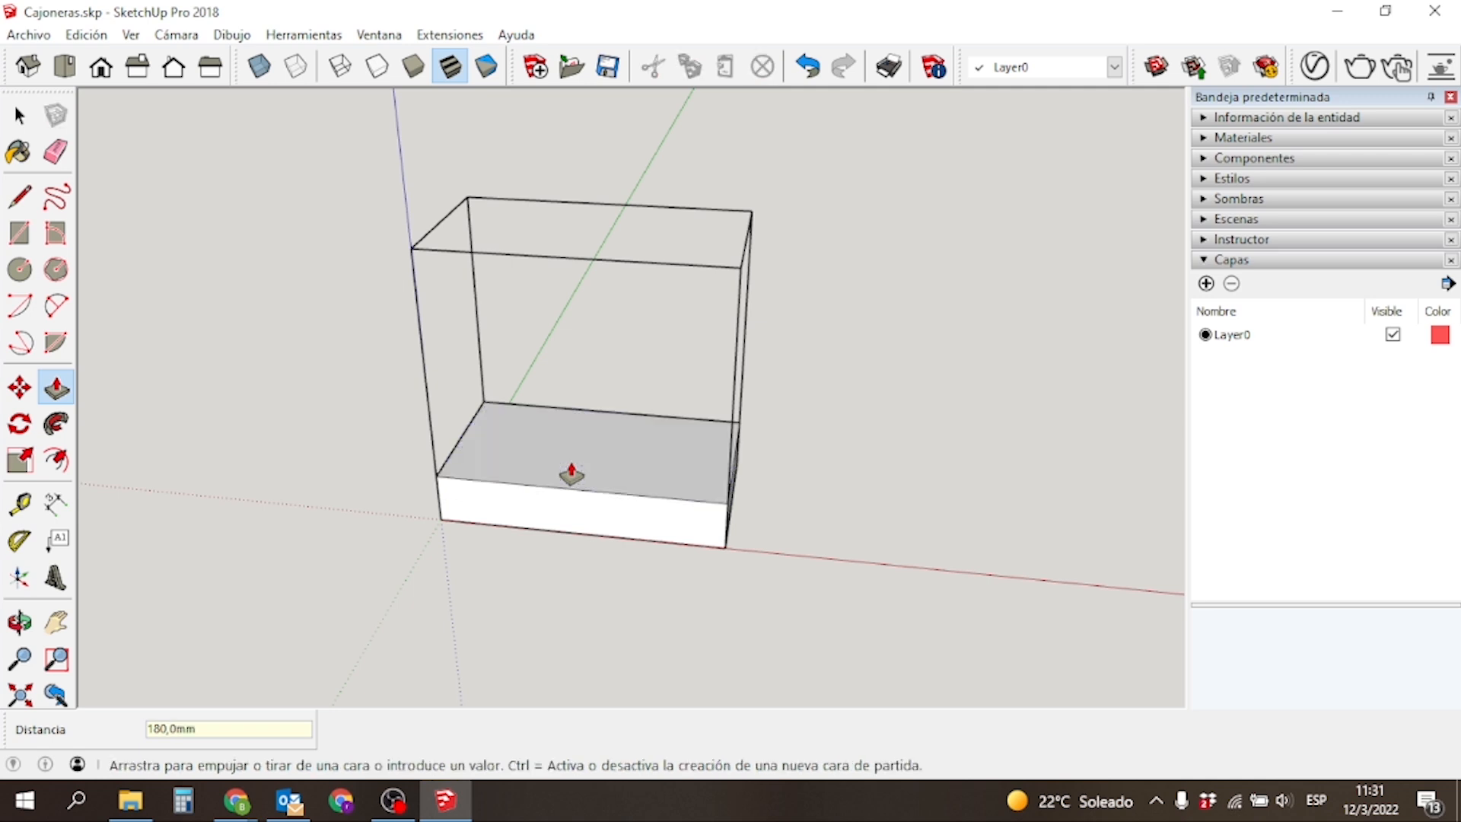
Delete all faces of the 180 mm high base box, keeping only its edges.
key("space")
left_click(605, 477)
key("Delete")
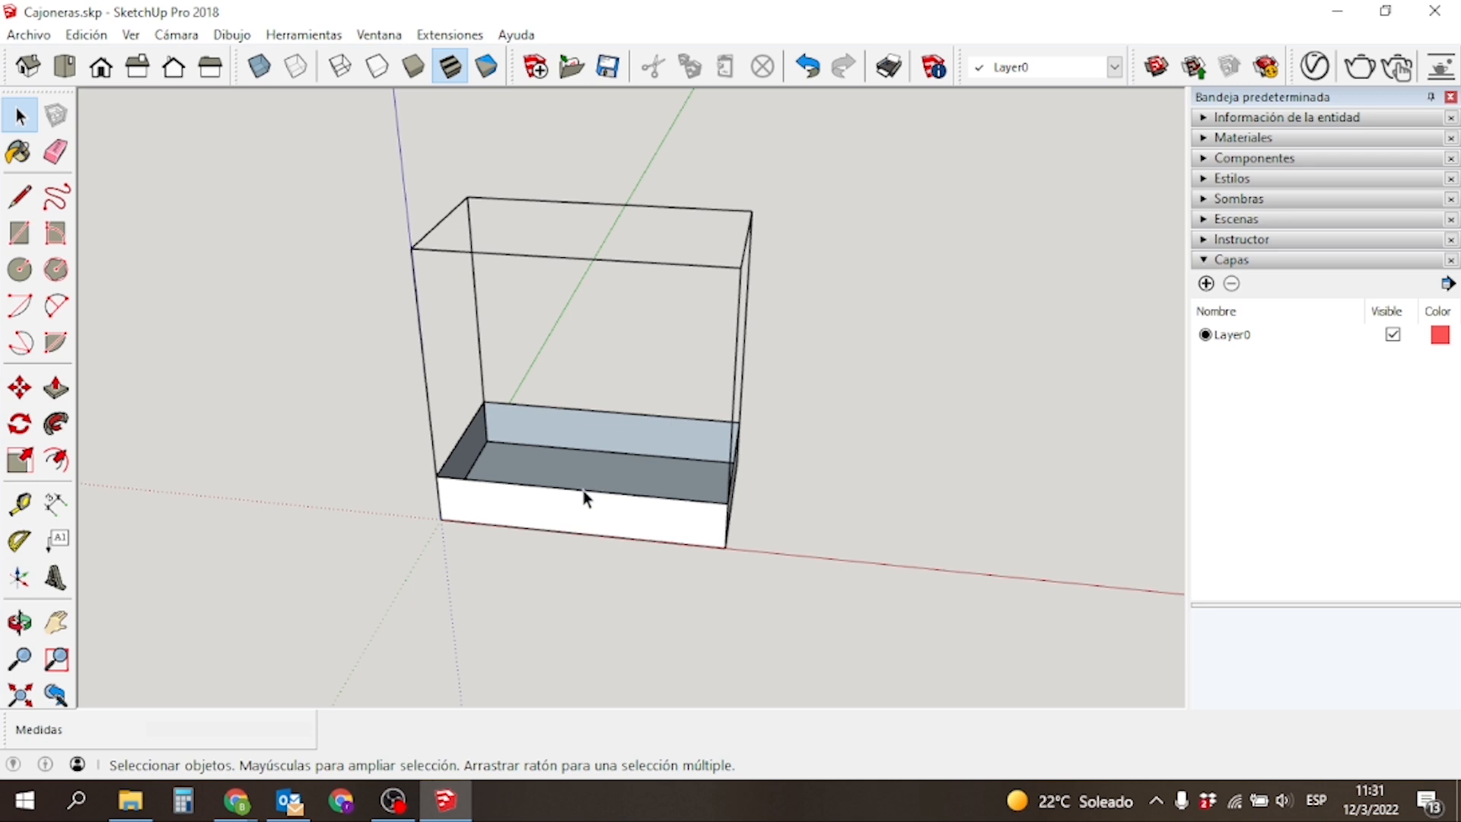
left_click(606, 441)
key("Delete")
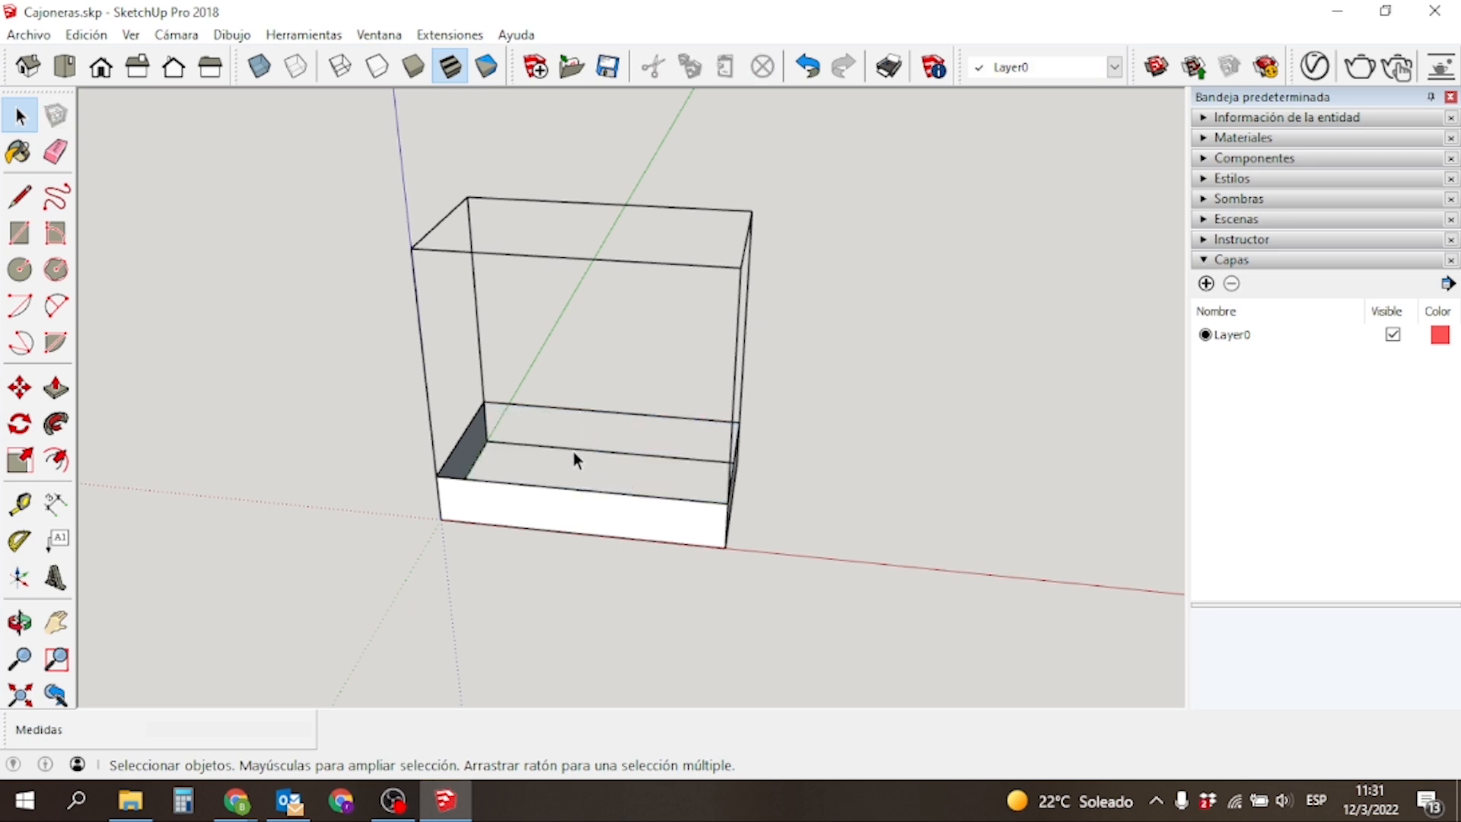
left_click(461, 464)
key("Delete")
left_click(502, 505)
key("Delete")
middle_click_drag(687, 565, 570, 544)
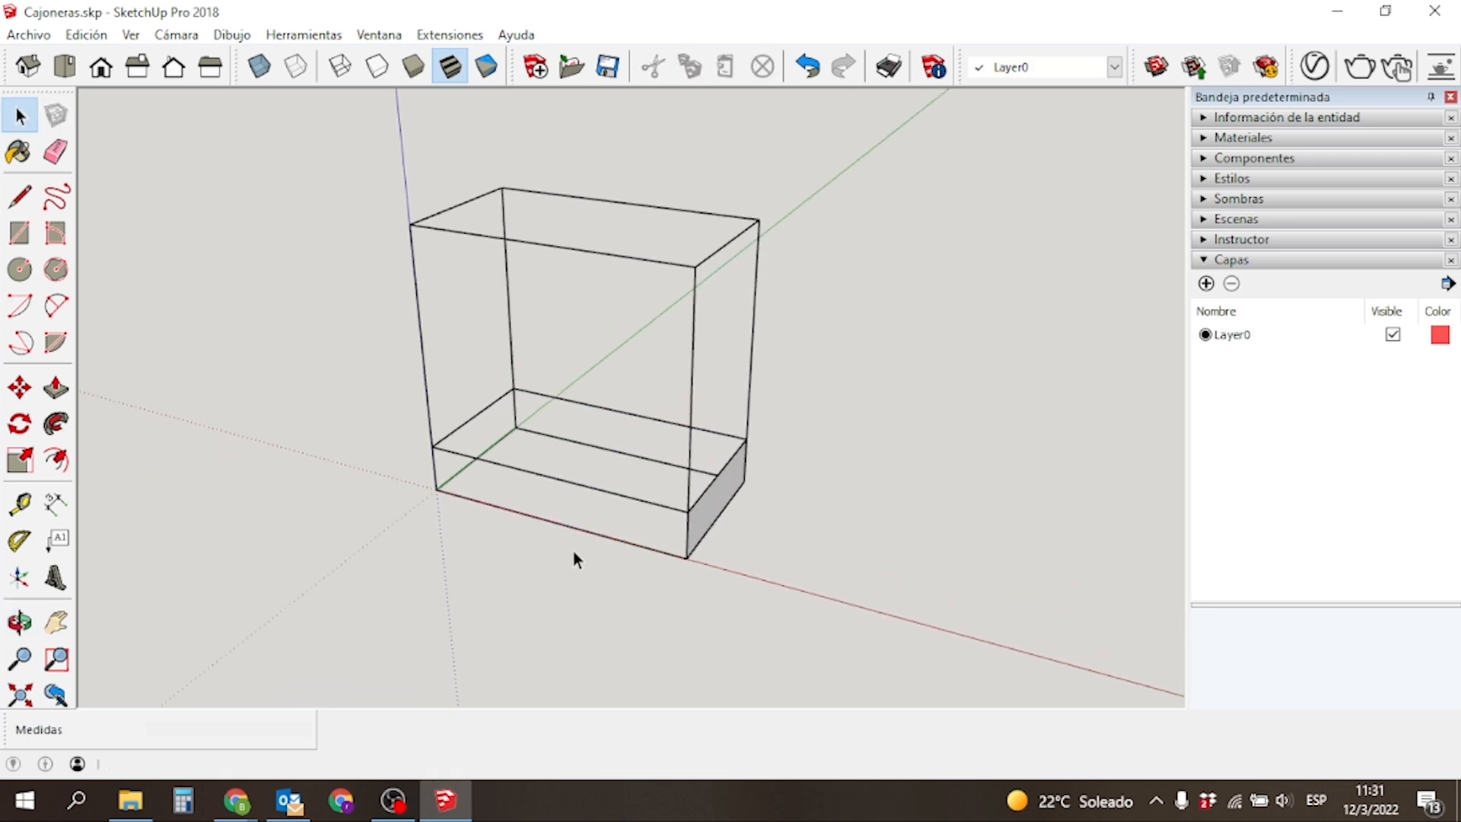
left_click(706, 518)
key("Delete")
Select all connected edges of the low base box and make them a group.
middle_click_drag(482, 574, 616, 495)
left_click(618, 479)
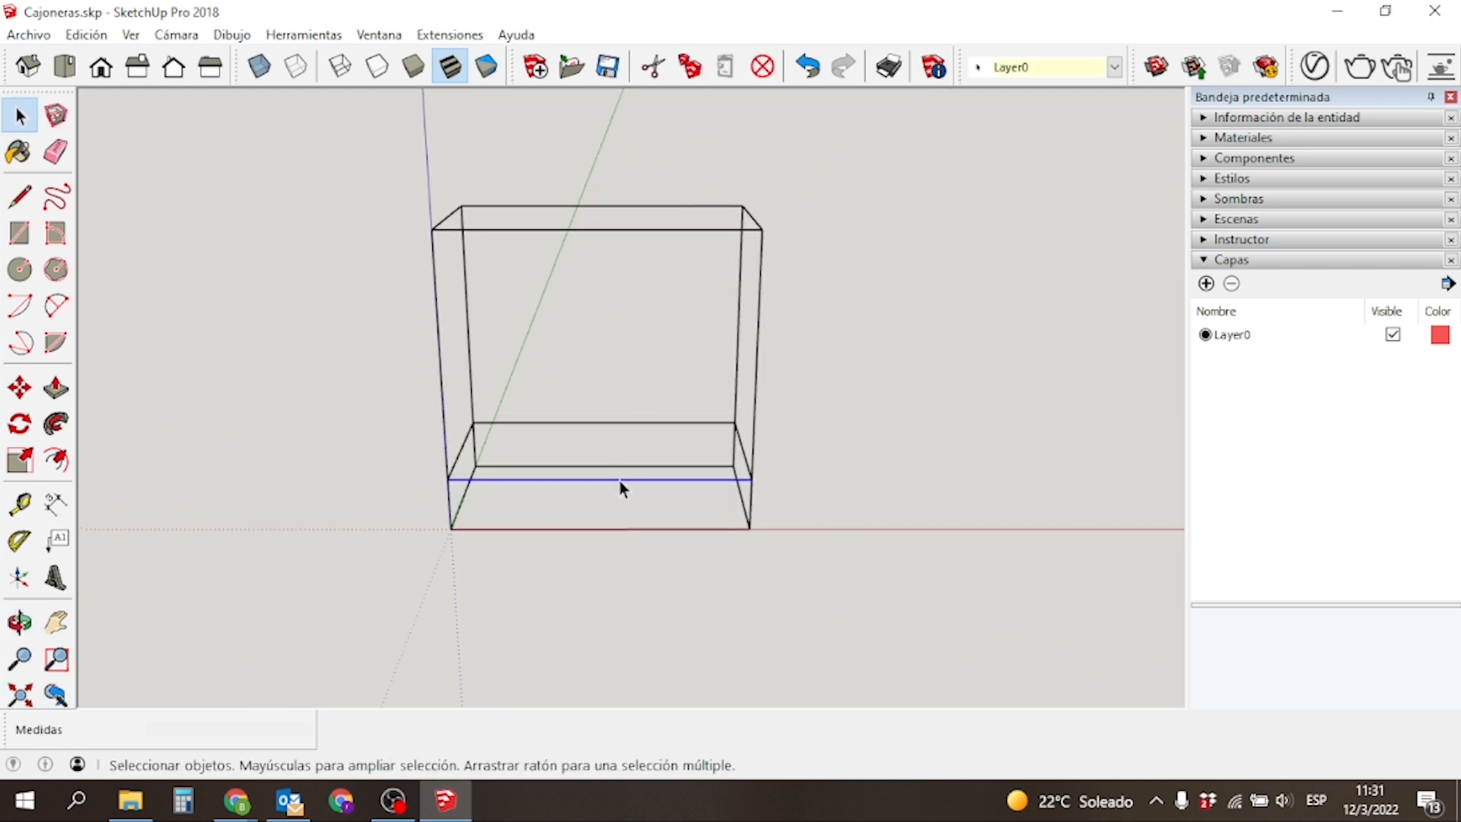
right_click(620, 481)
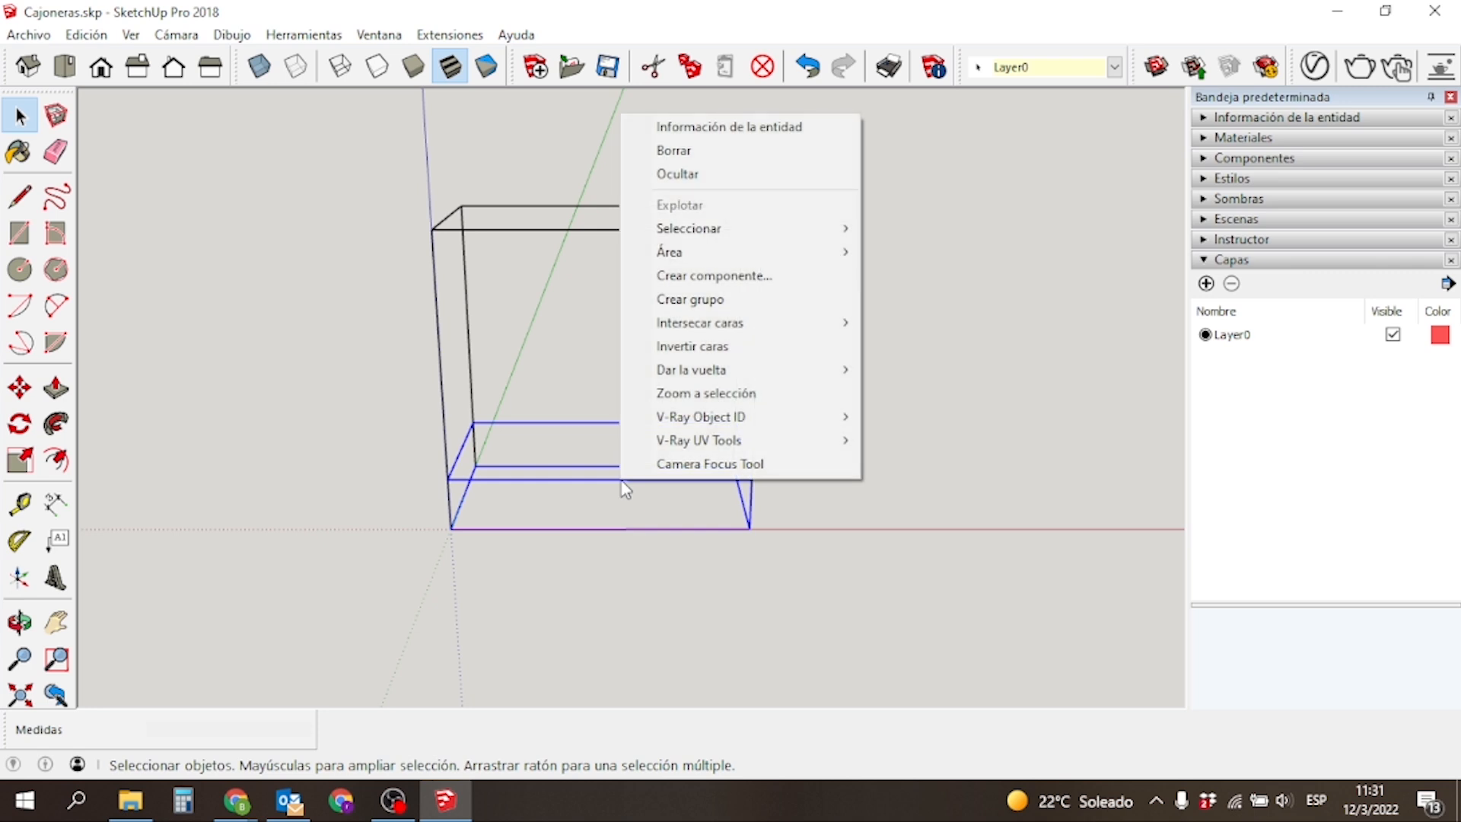
left_click(746, 299)
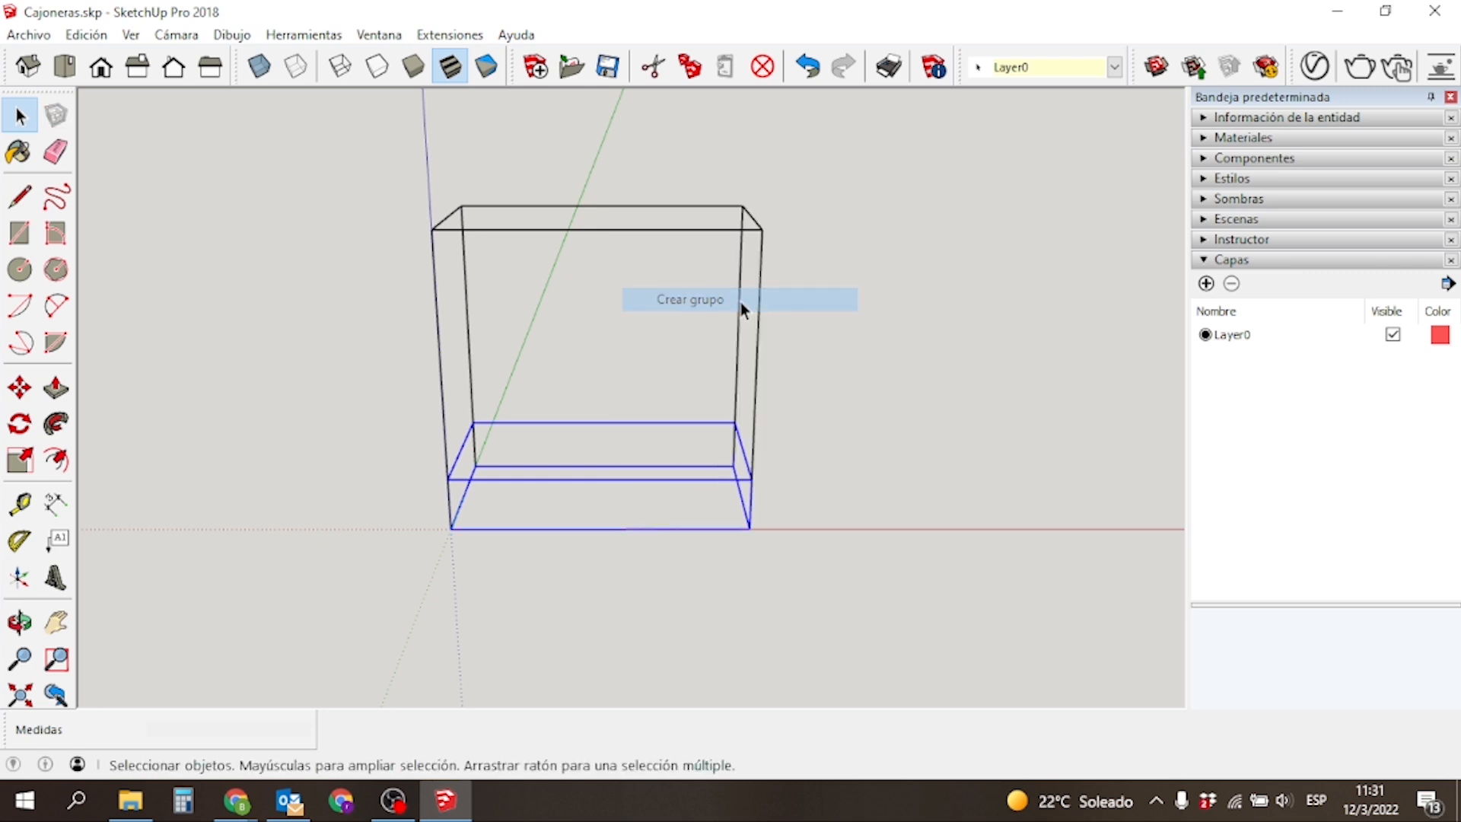
middle_click_drag(847, 361, 639, 453)
left_click(425, 518)
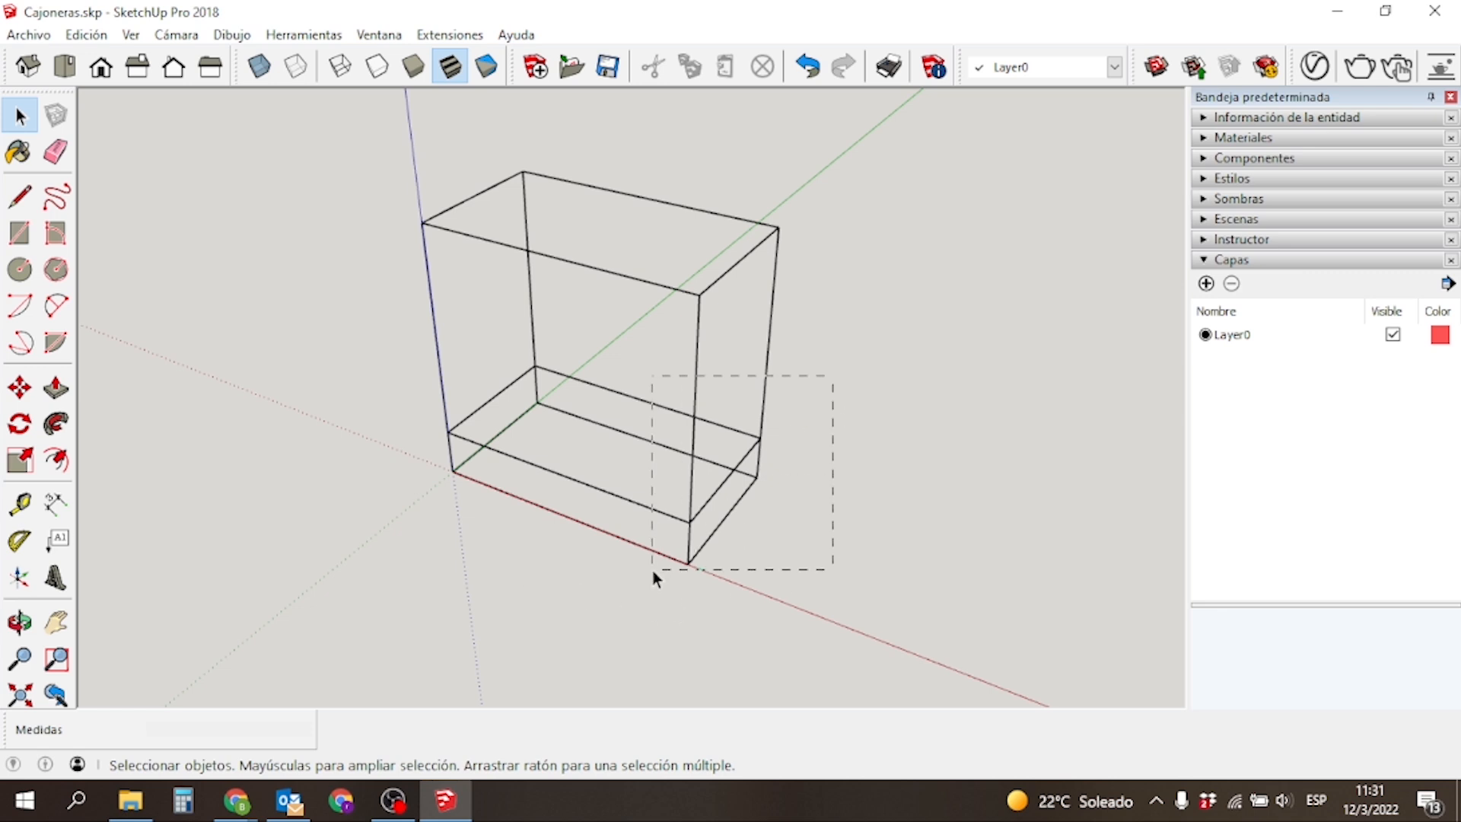
Combine the tall wireframe box and the low base box into a single group.
left_click_drag(653, 572, 643, 585)
right_click(691, 510)
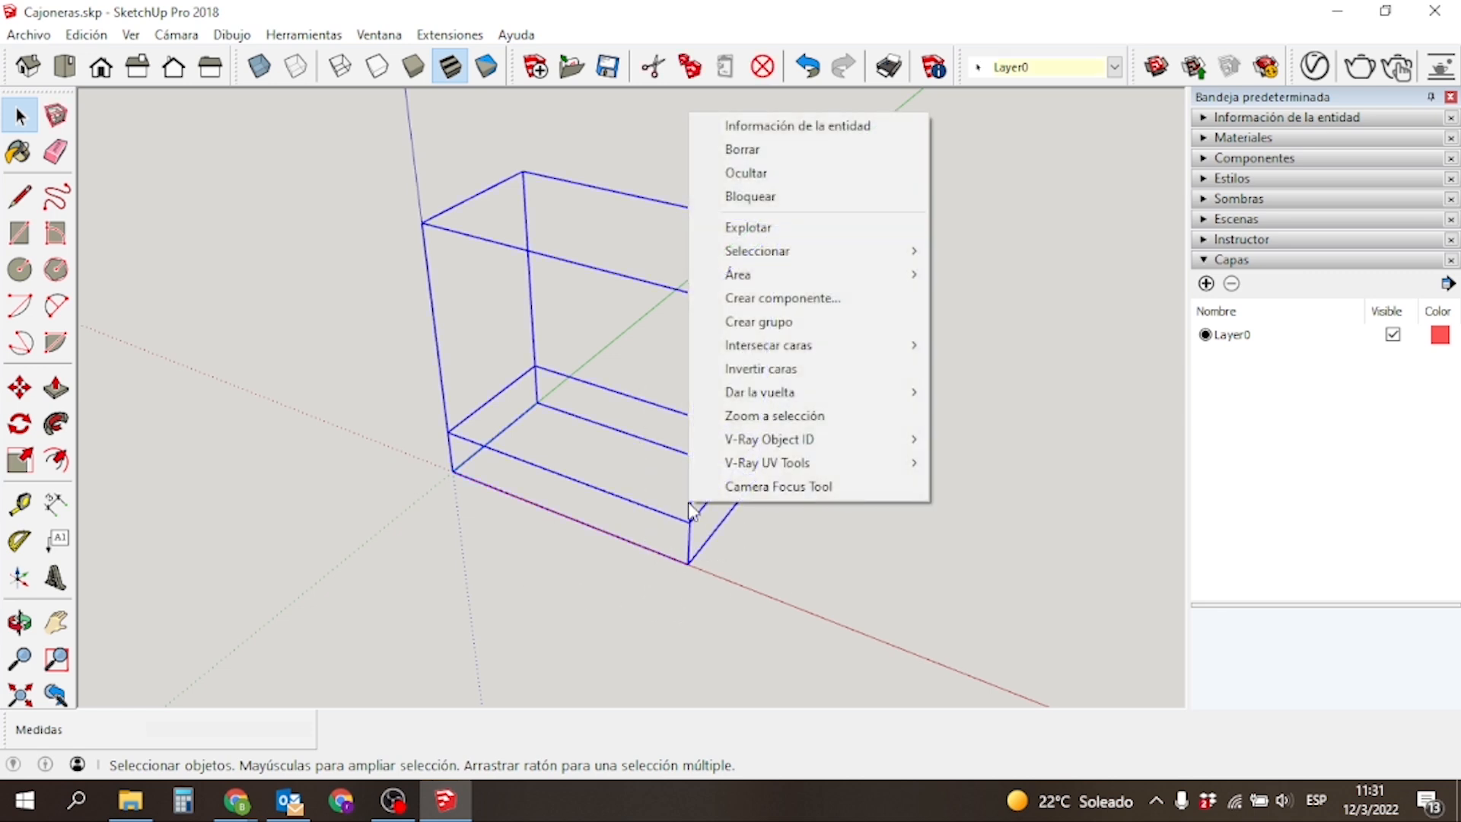
left_click(742, 322)
left_click(411, 512)
Lock the combined wireframe group so it serves as a fixed reference.
middle_click_drag(411, 513, 710, 341)
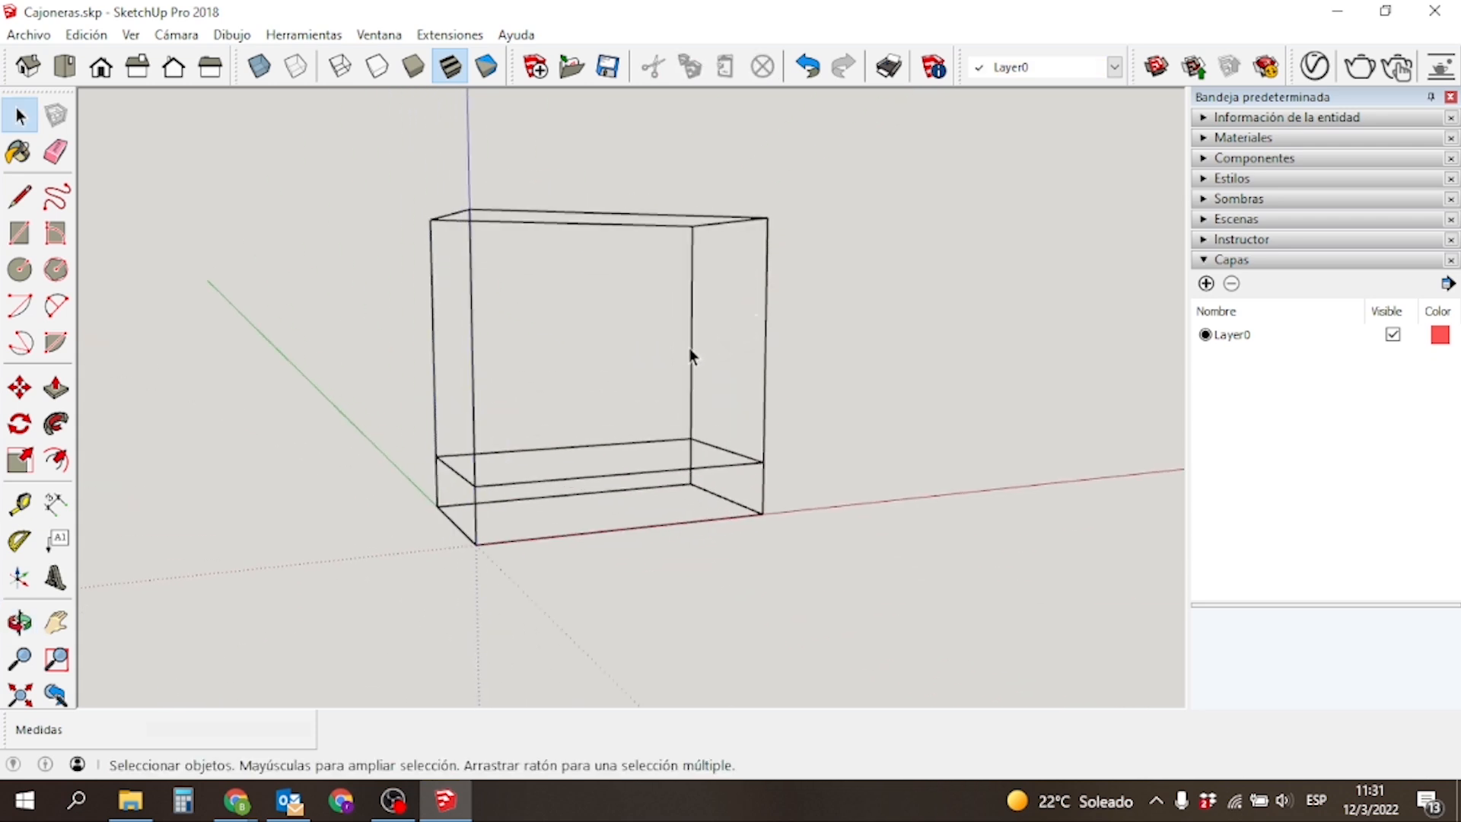
left_click(690, 351)
right_click(691, 351)
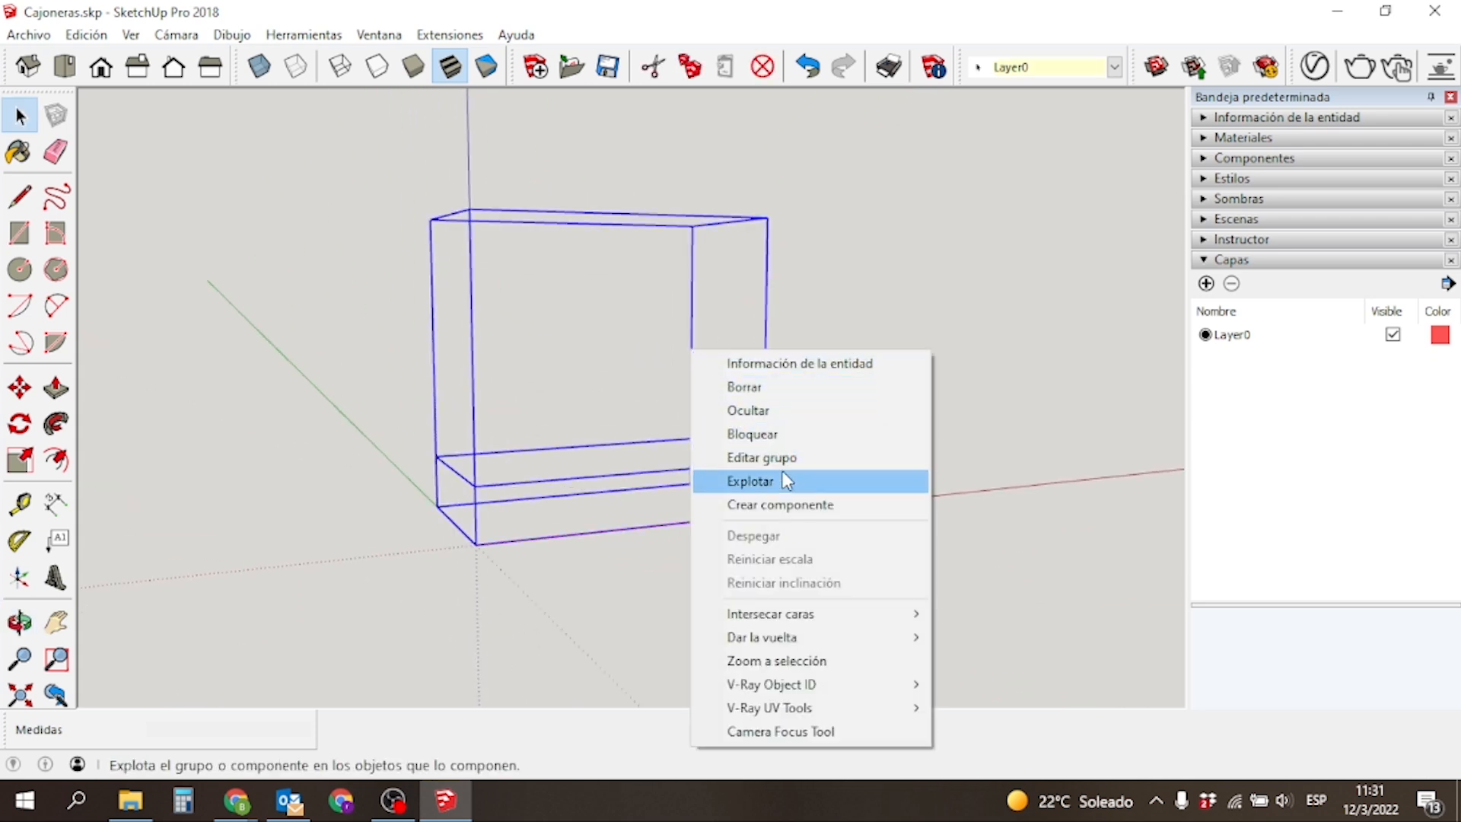
left_click(782, 434)
left_click(879, 436)
middle_click_drag(885, 426, 609, 492)
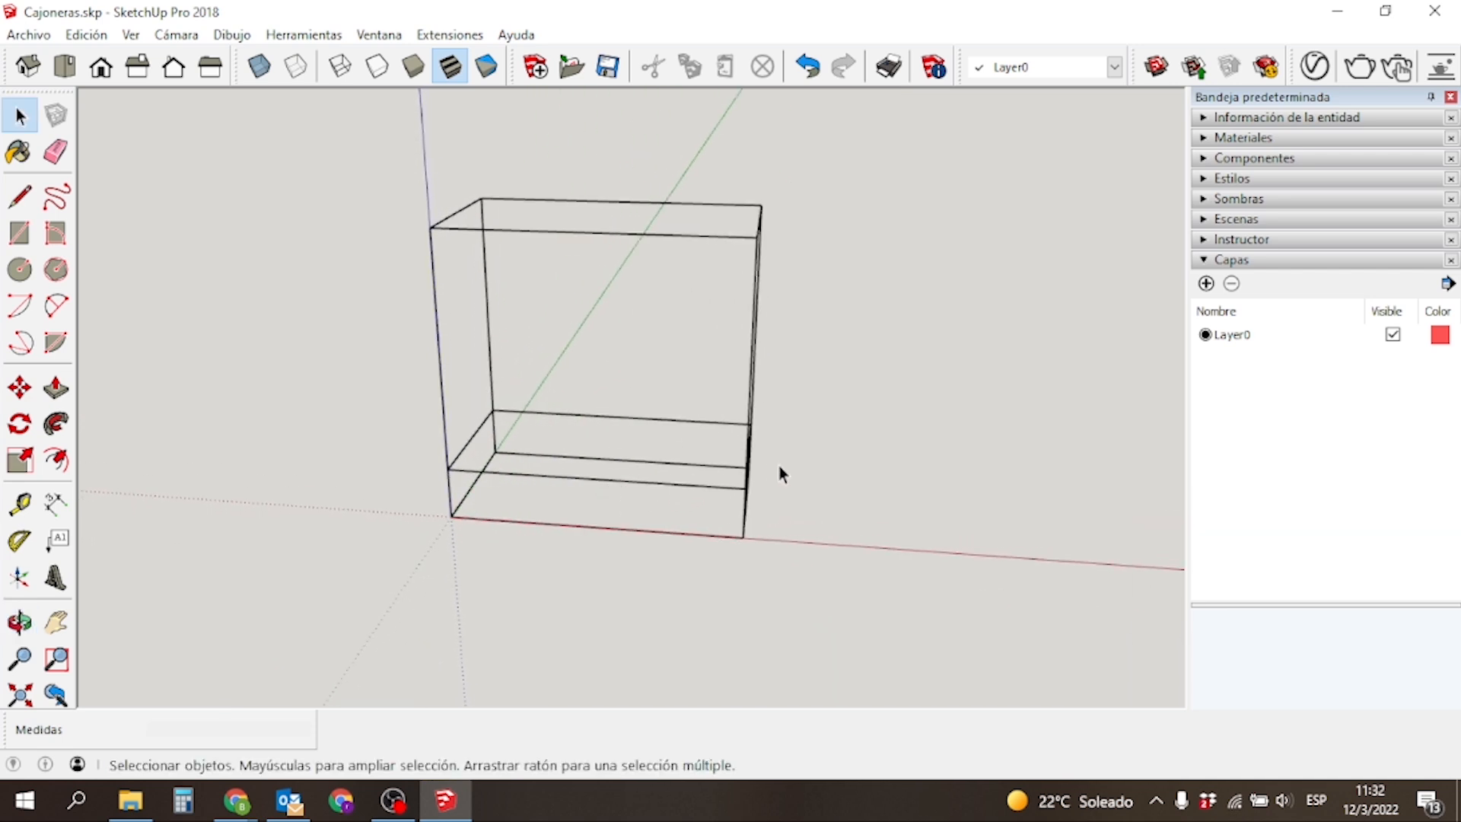
Unlock the combined wireframe group so it can be edited again.
left_click(745, 444)
right_click(745, 445)
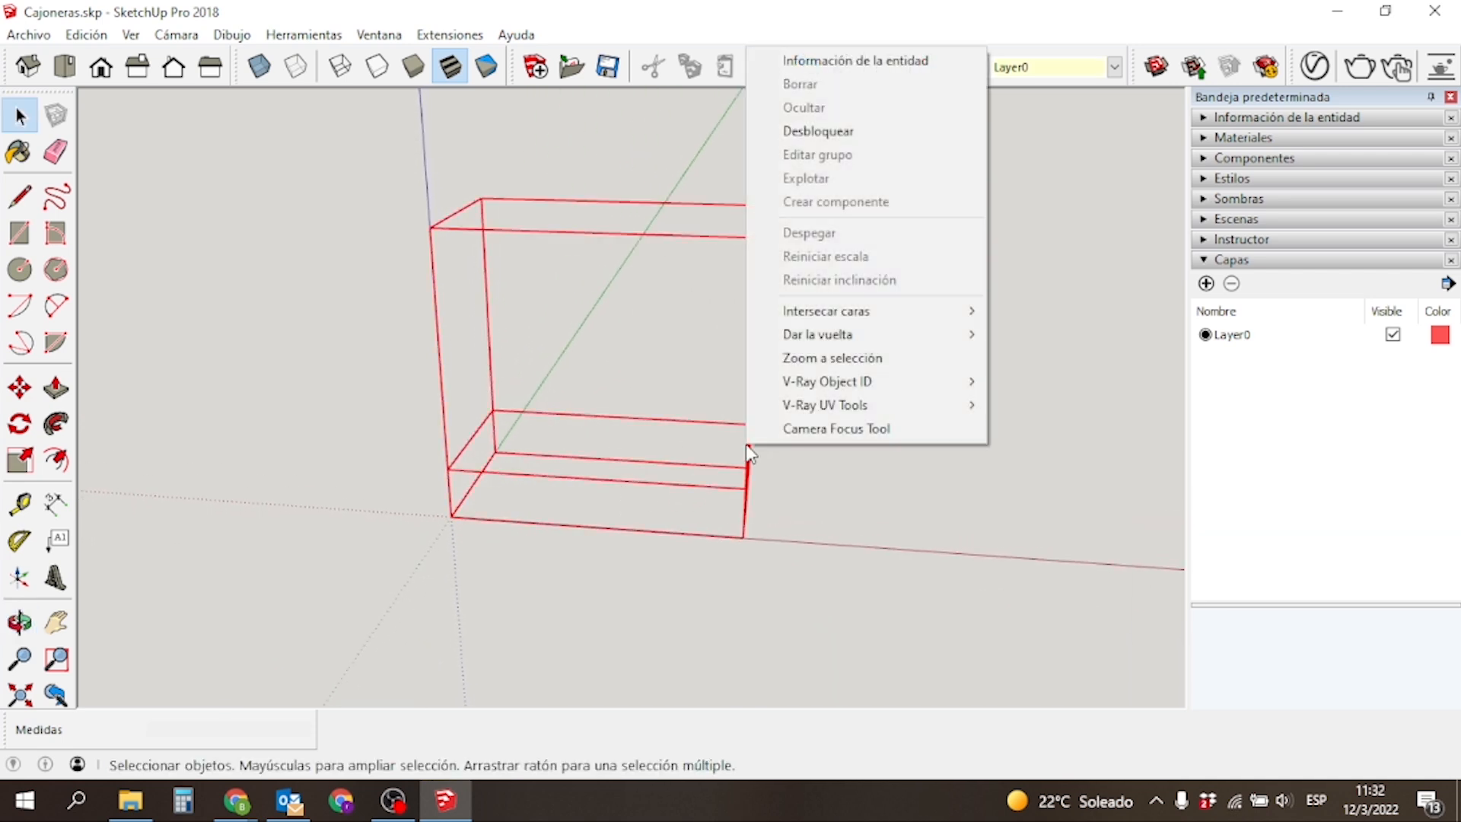
left_click(826, 132)
left_click(978, 340)
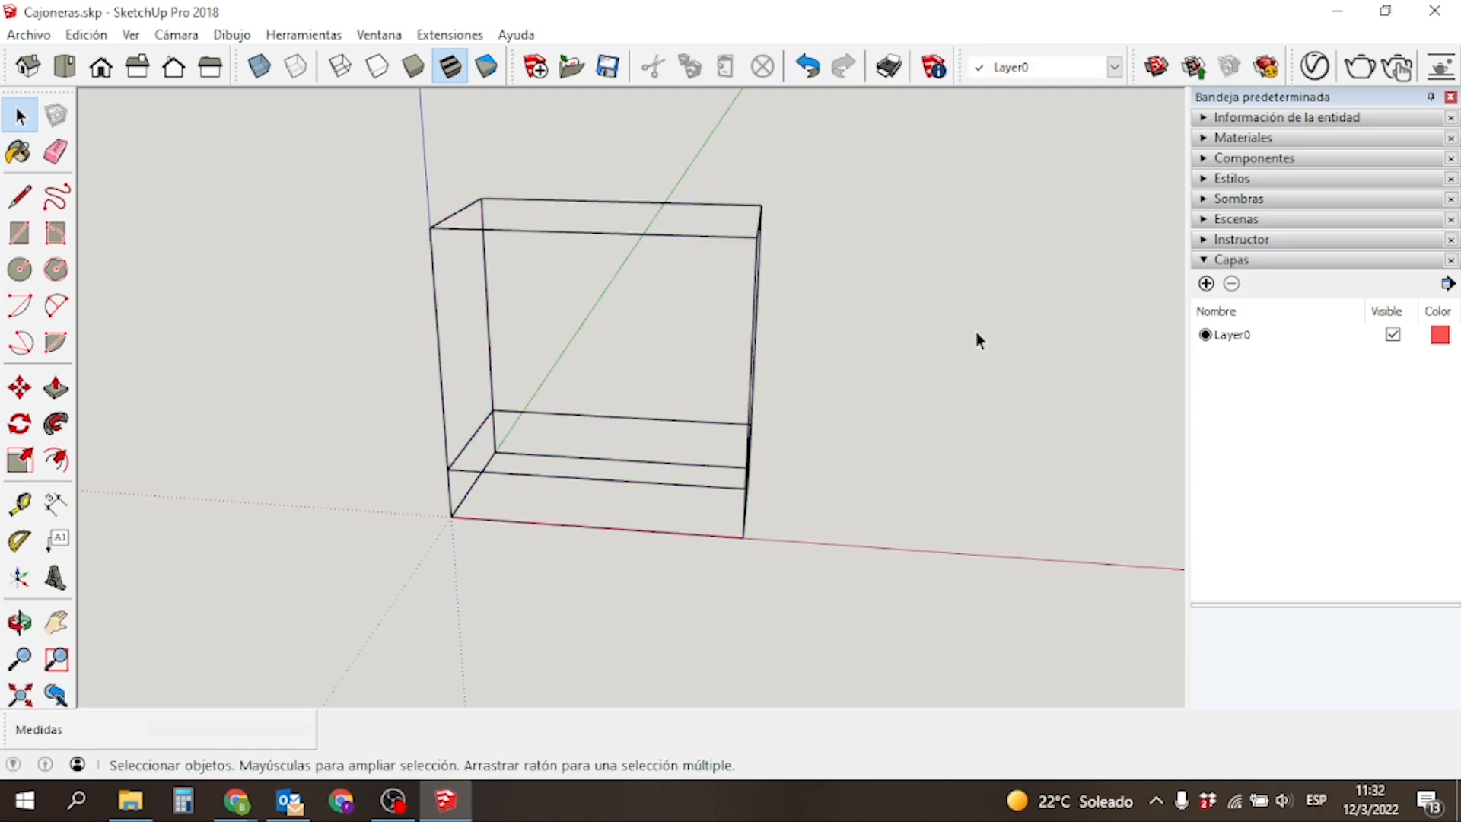
Draw an 820 by 550 mm rectangle on the wireframe's end at the origin side, from its top back corner to the base's upper front corner.
middle_click_drag(892, 353, 719, 378)
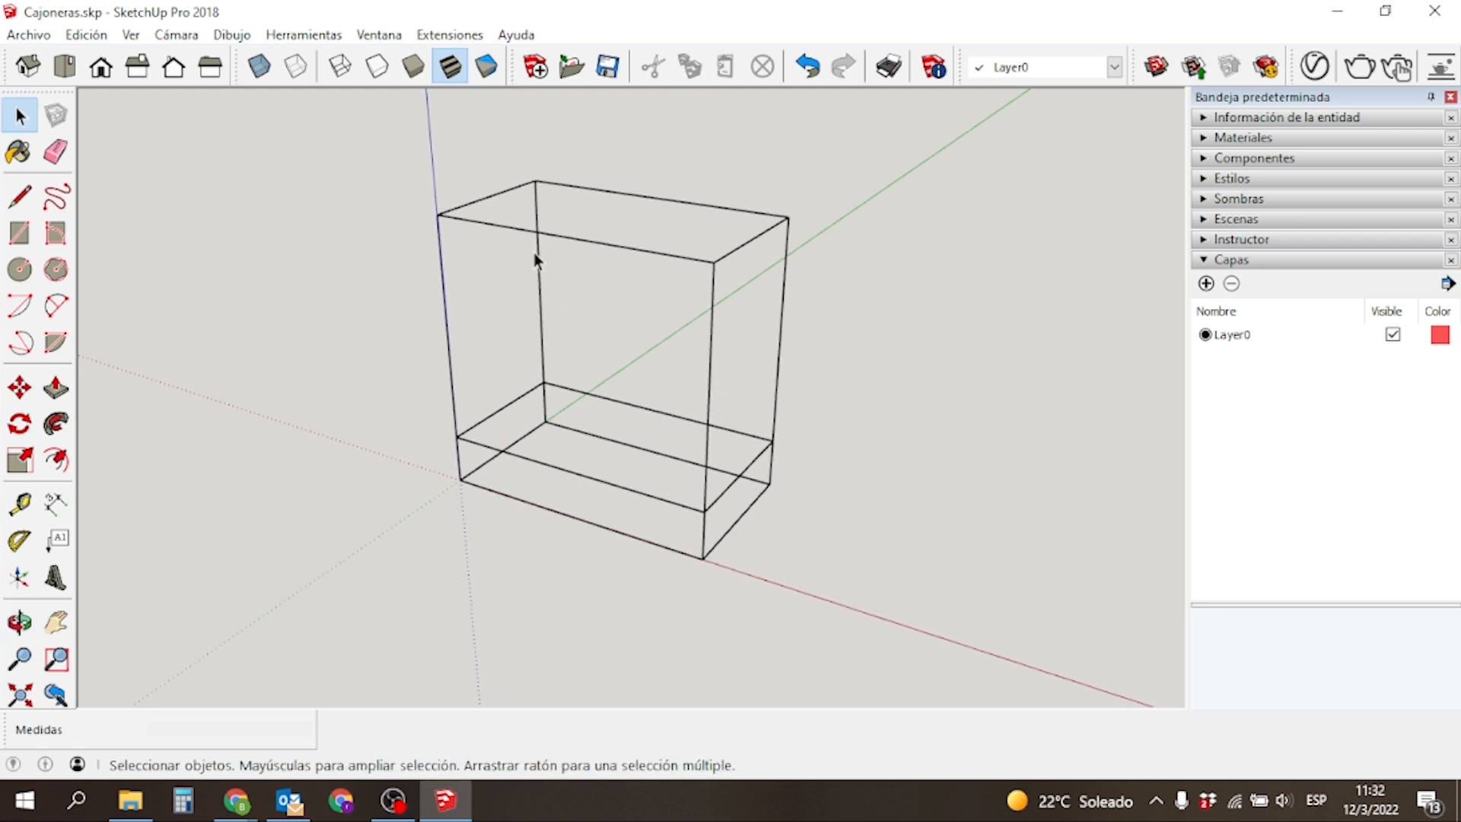
key("r")
left_click(535, 180)
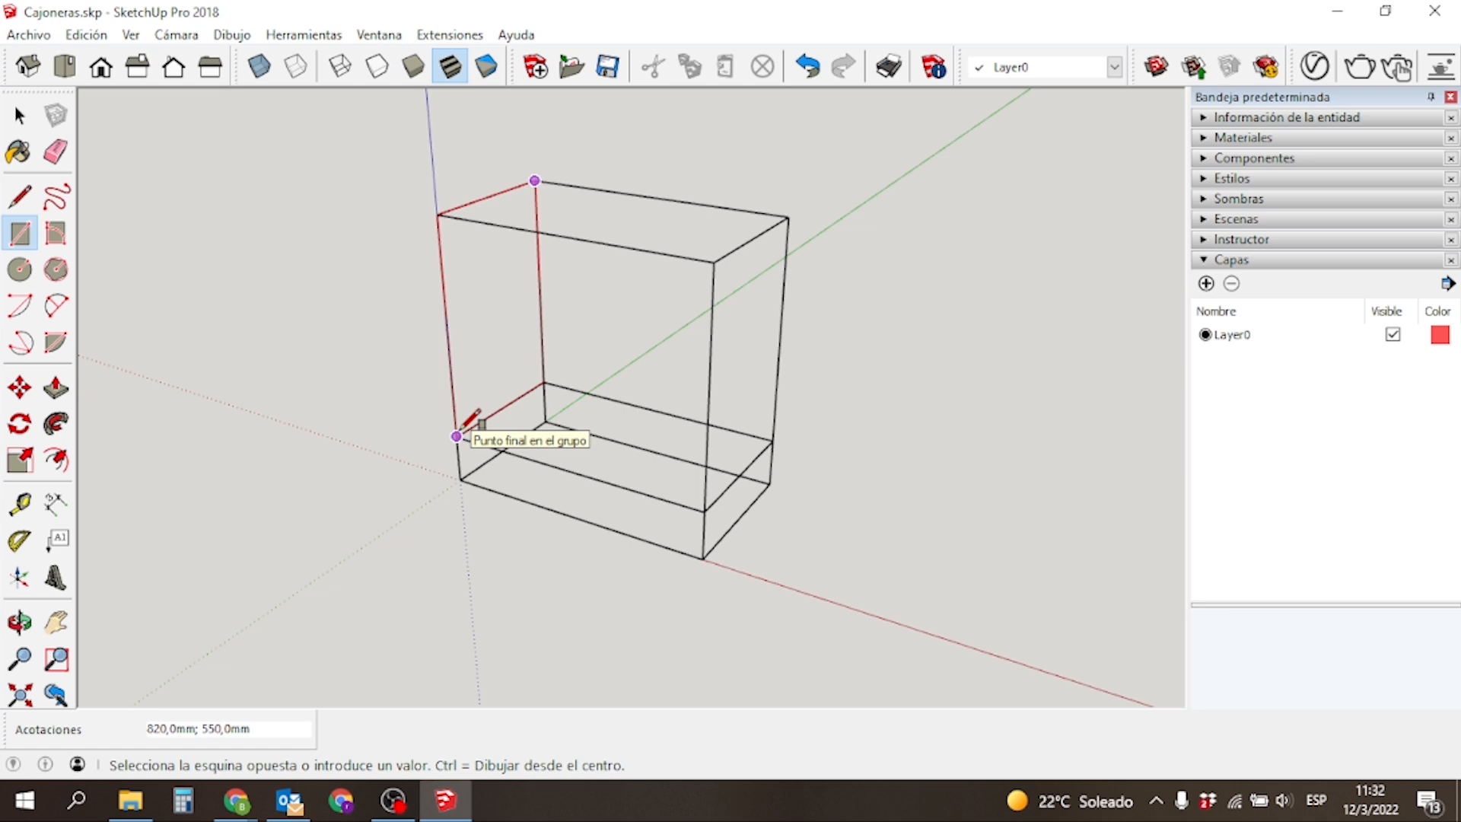
left_click(456, 437)
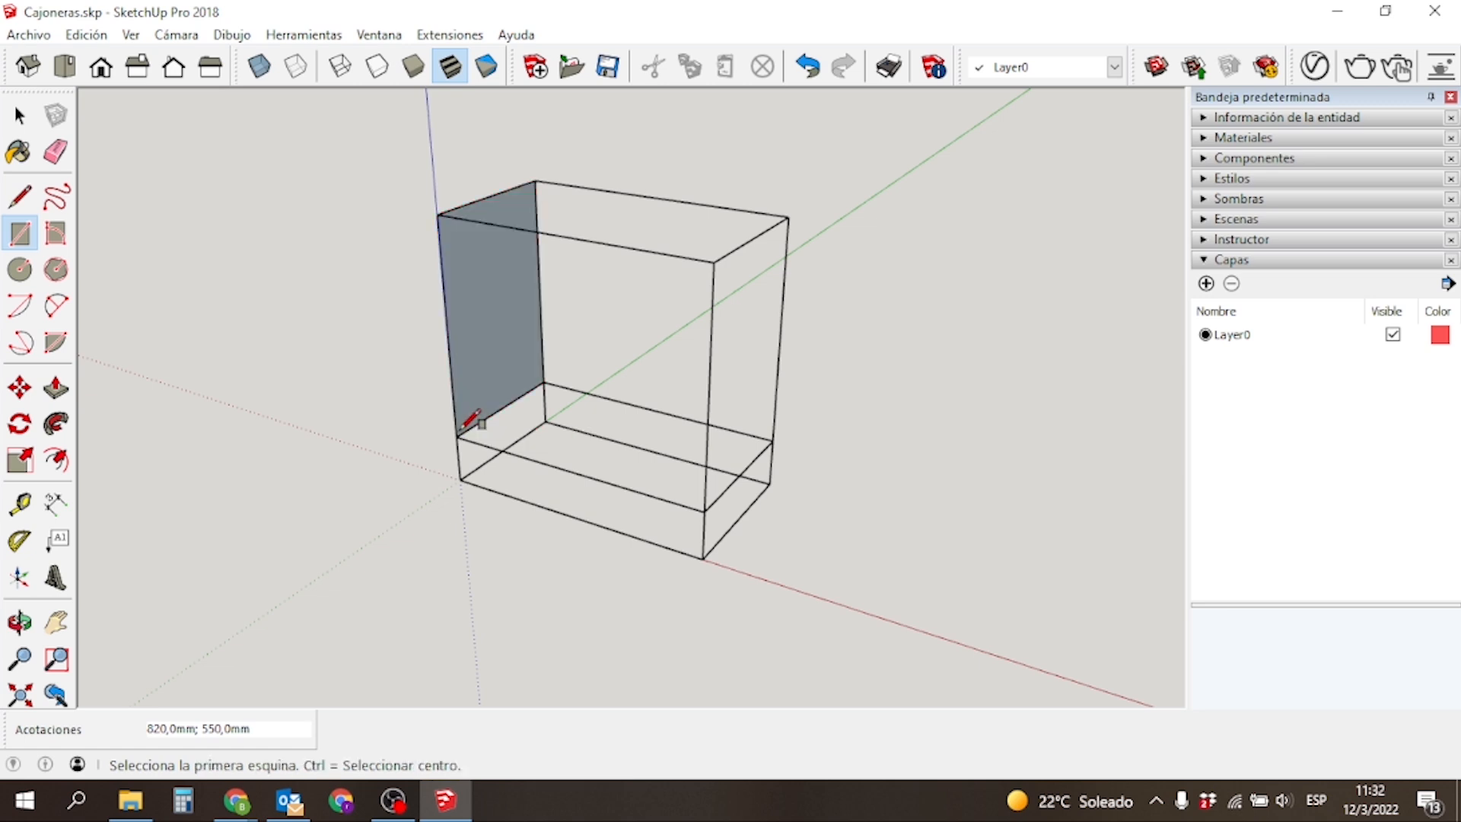
Extrude the end rectangle 500 mm along the wireframe's length to form half of the upper volume.
key("p")
left_click(505, 368)
left_click(555, 390)
type("500")
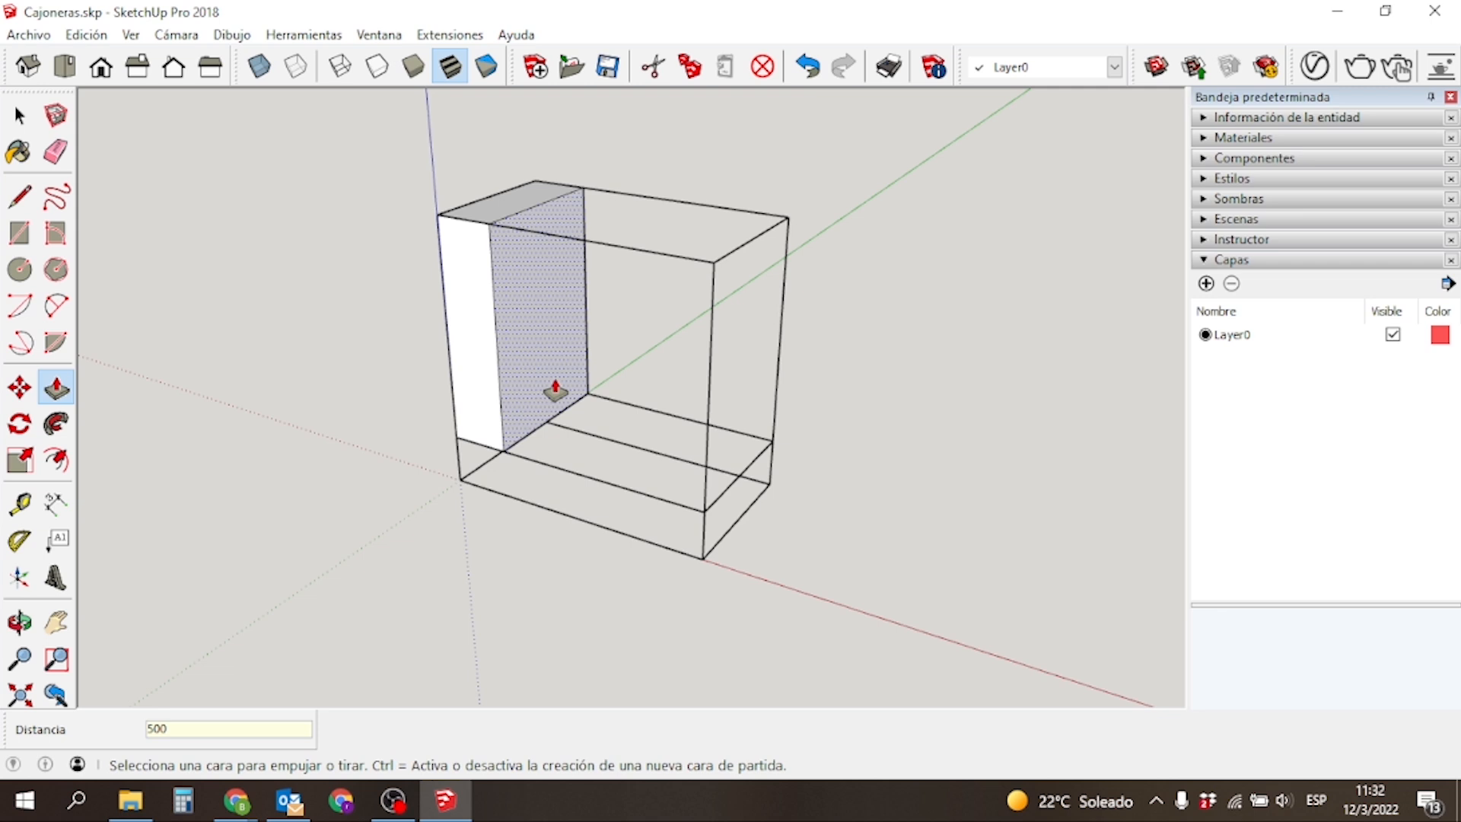
key("Return")
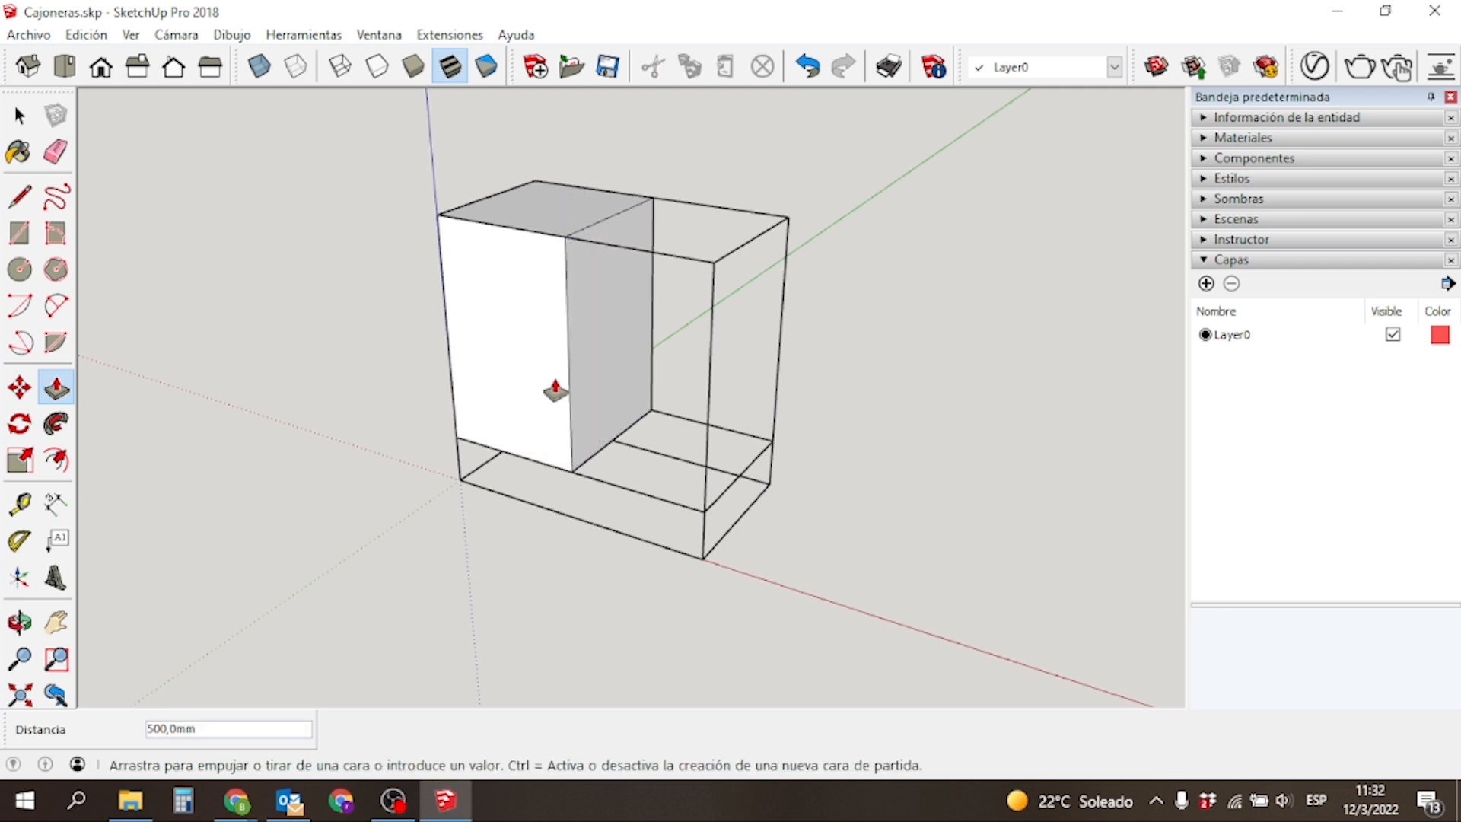
Delete all faces of the 500 mm wide box, keeping only its edges.
key("space")
left_click(525, 392)
key("Delete")
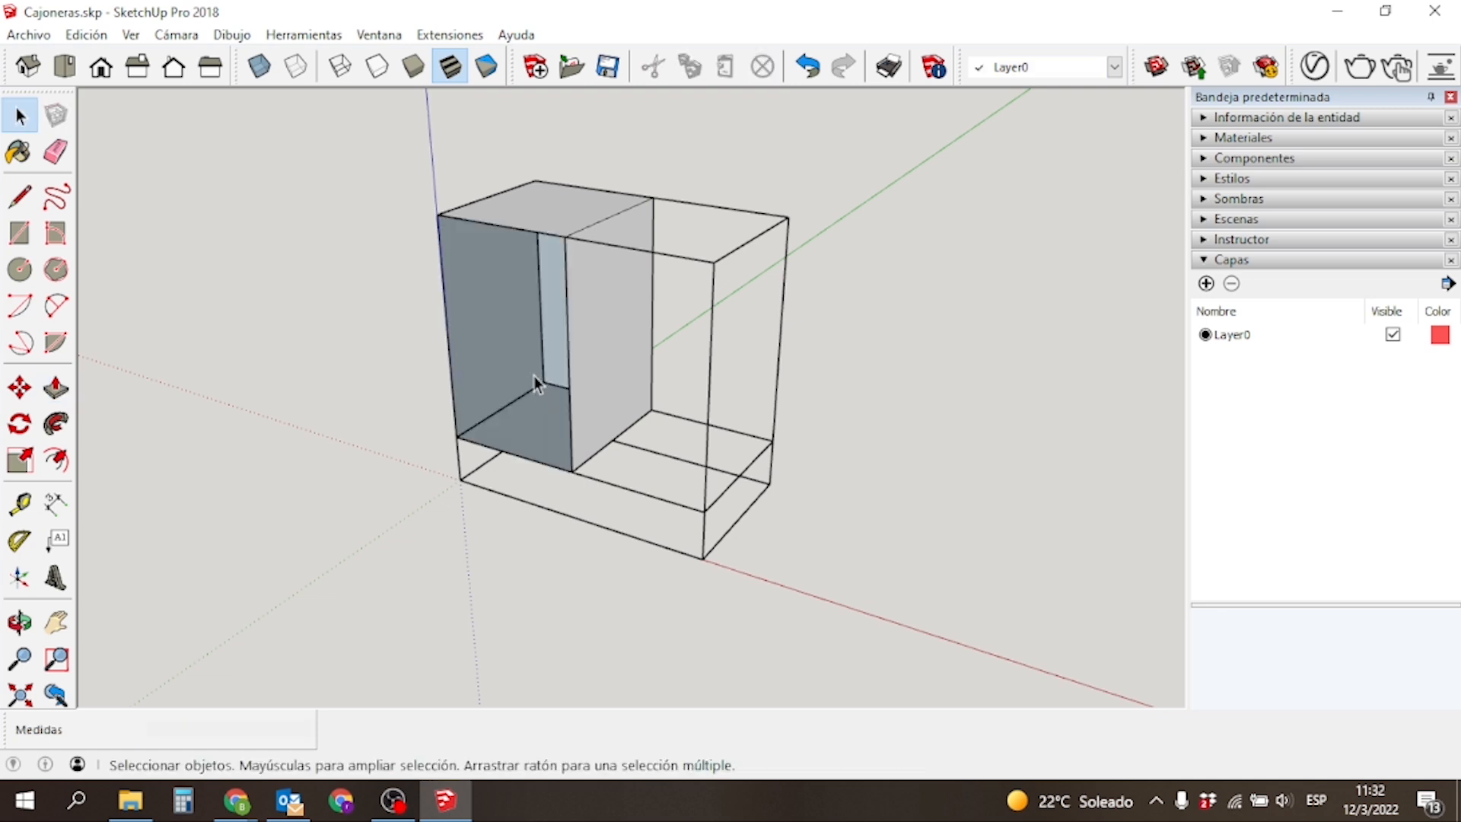
left_click(507, 331)
key("Delete")
left_click(554, 315)
key("Delete")
left_click(601, 355)
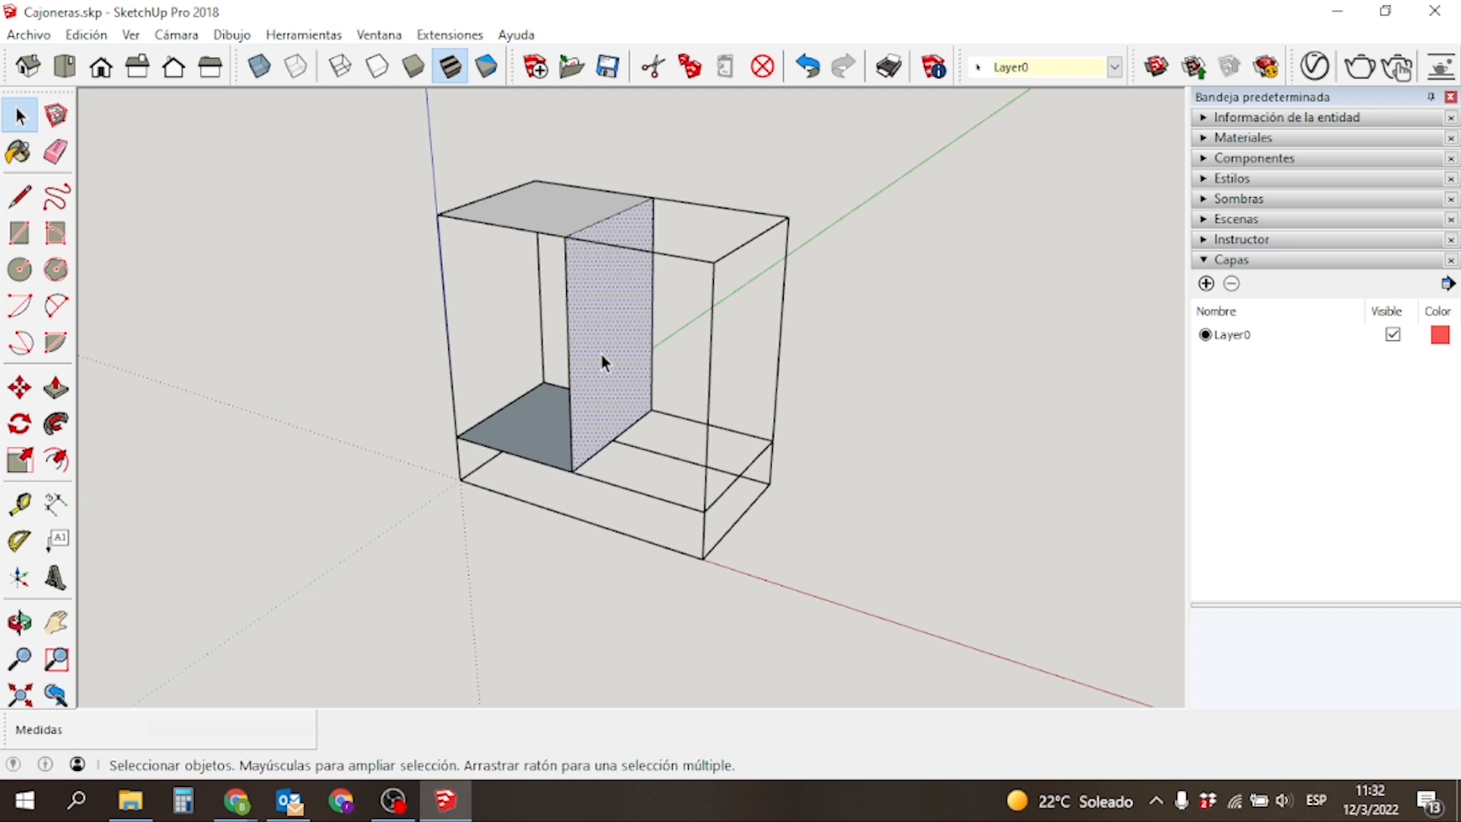
key("Delete")
key("Delete")
left_click(559, 213)
key("Delete")
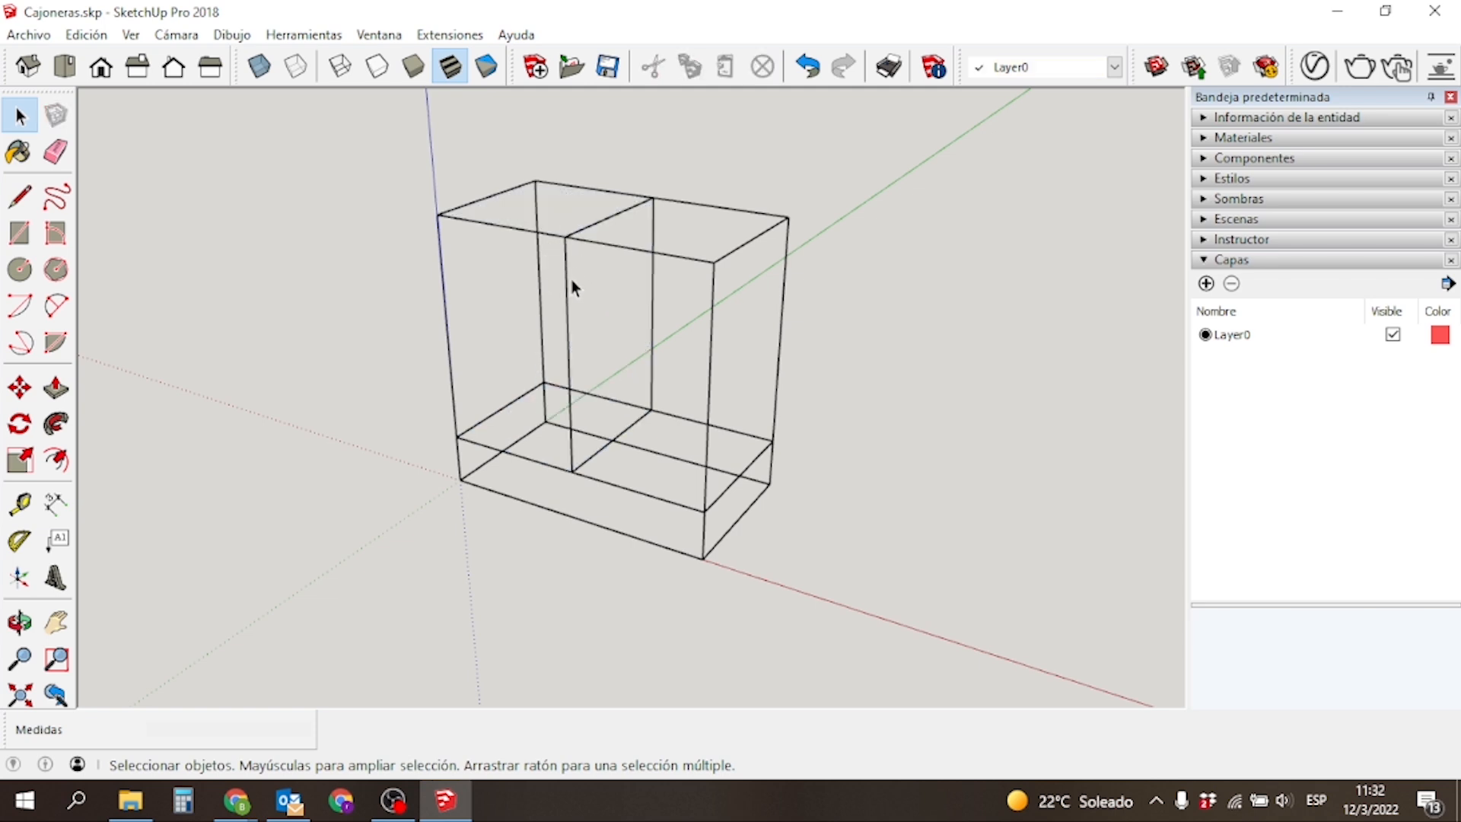
Select all connected edges of the 500 mm wide box and make them a group.
double_click(564, 280)
right_click(564, 285)
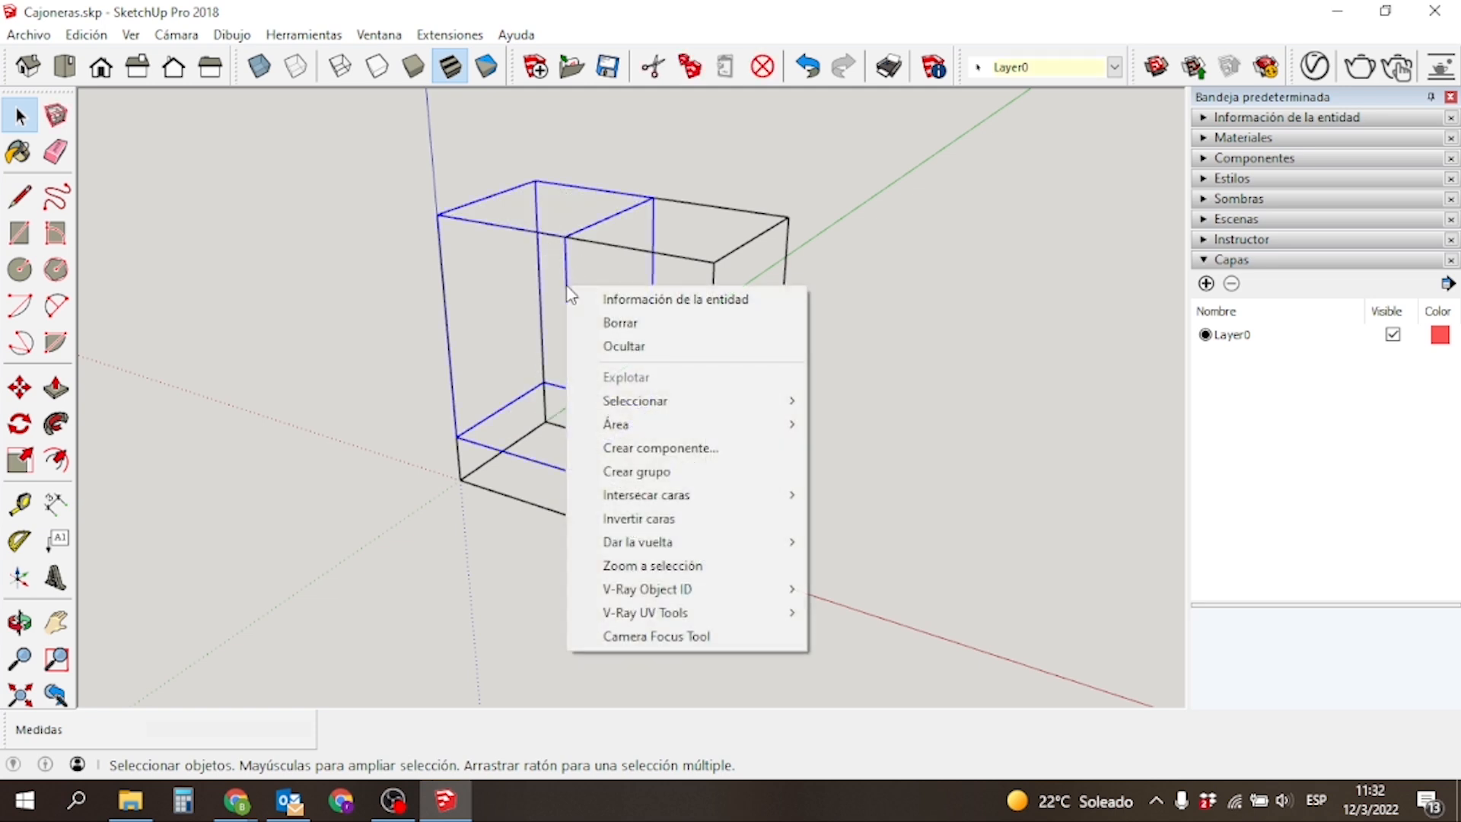
left_click(637, 472)
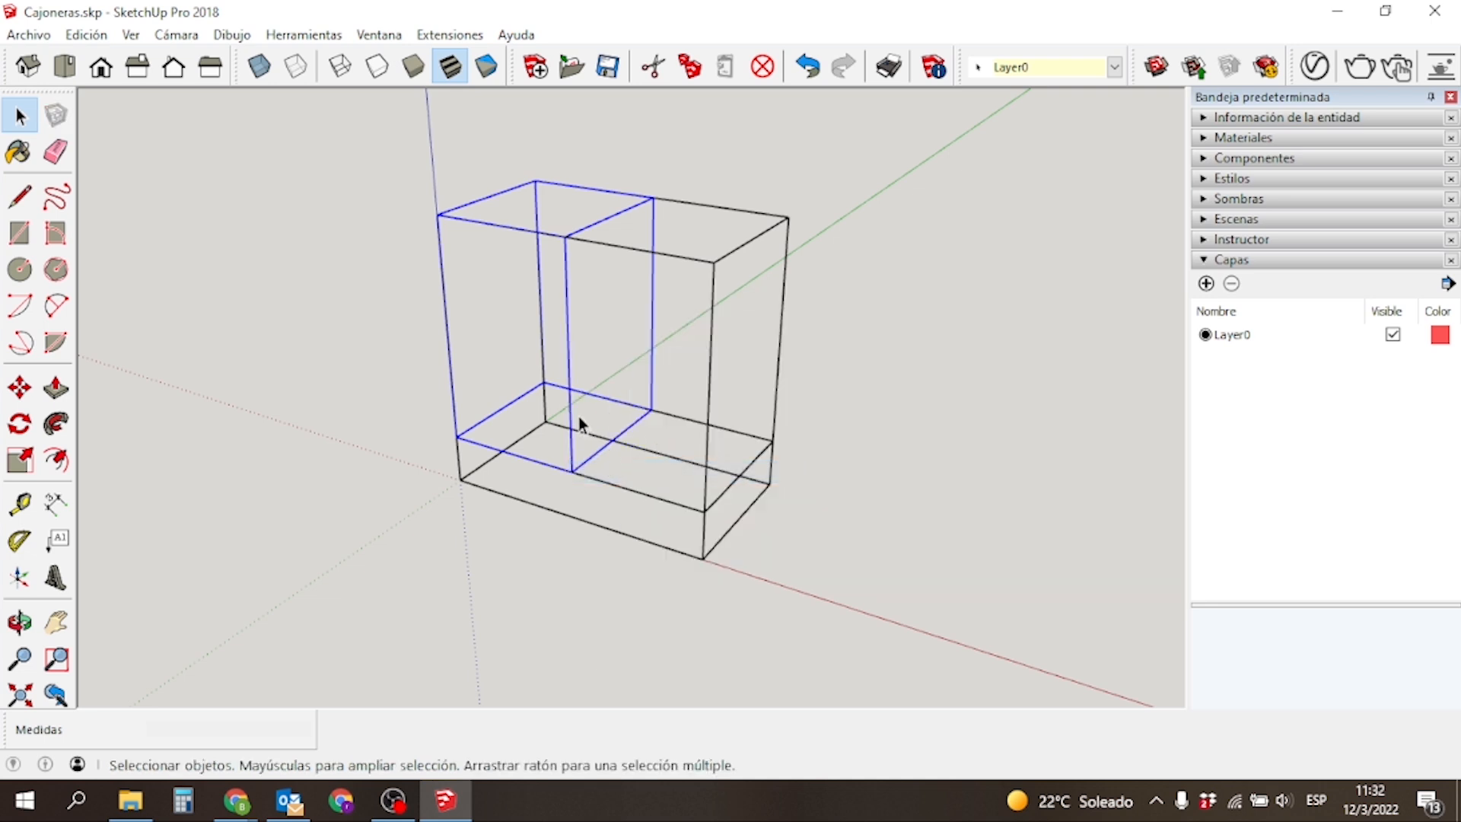
left_click(704, 372)
triple_click(674, 453)
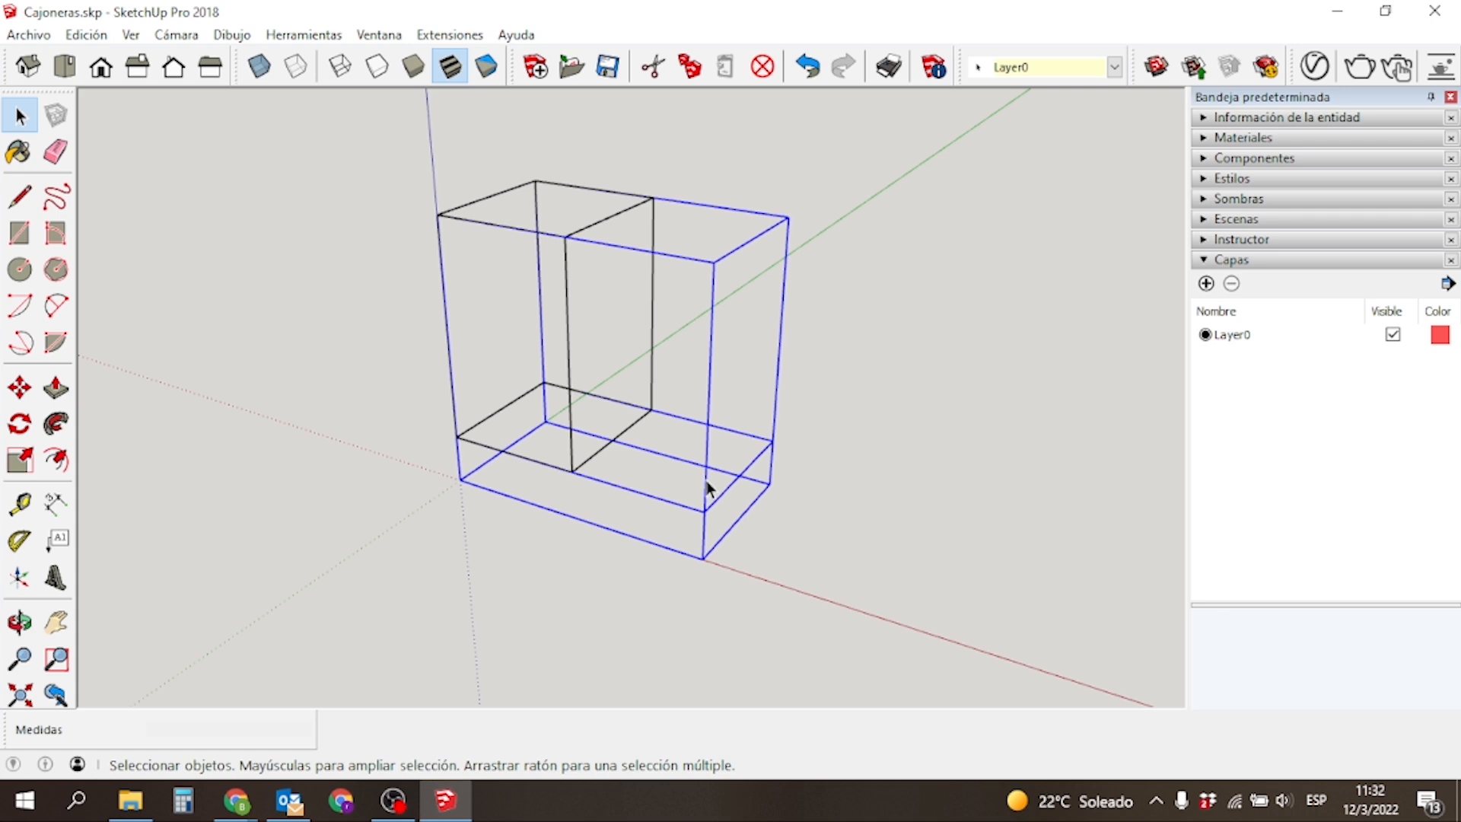
right_click(699, 505)
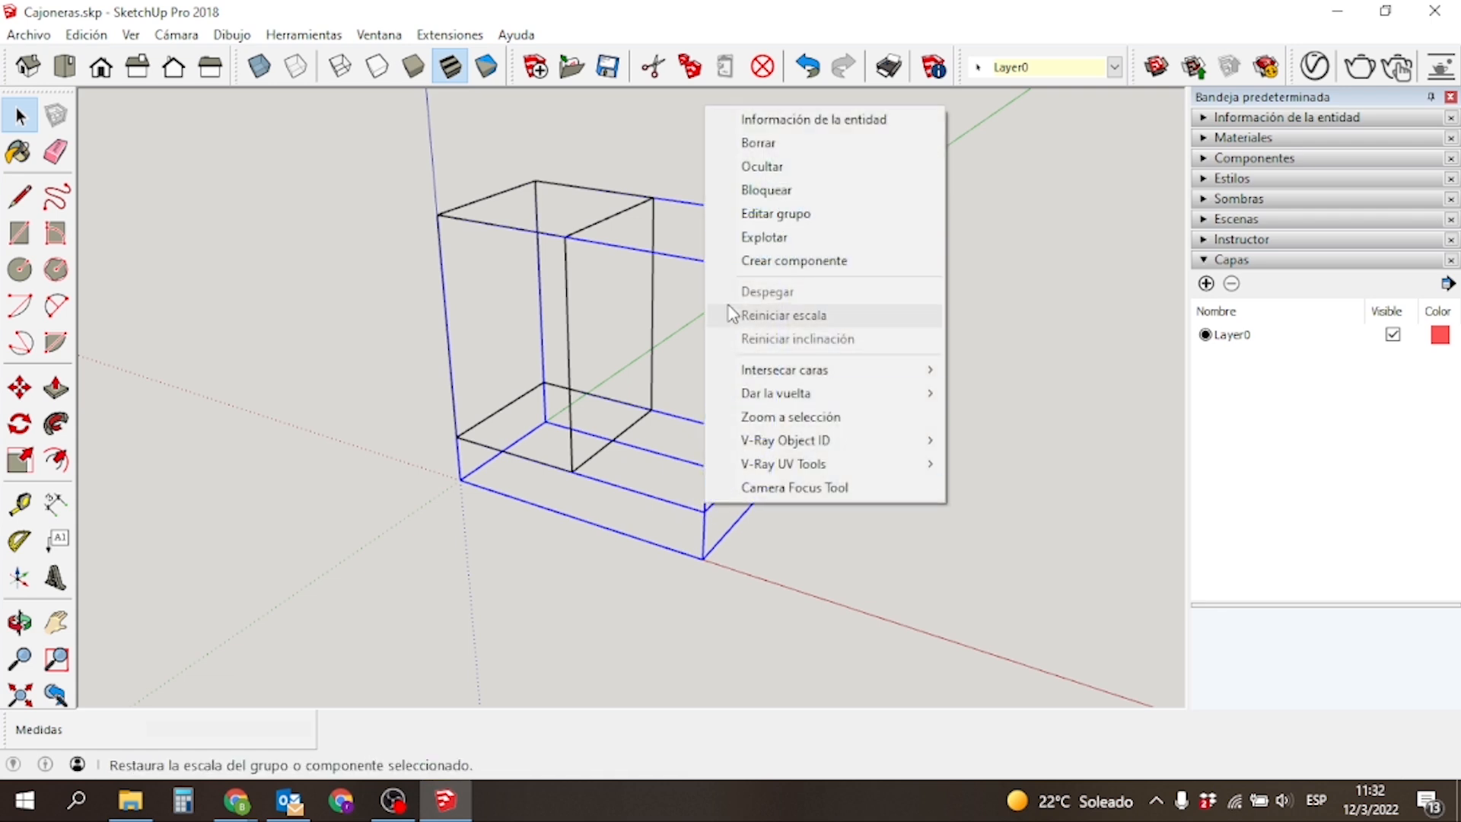
left_click(683, 256)
right_click(683, 257)
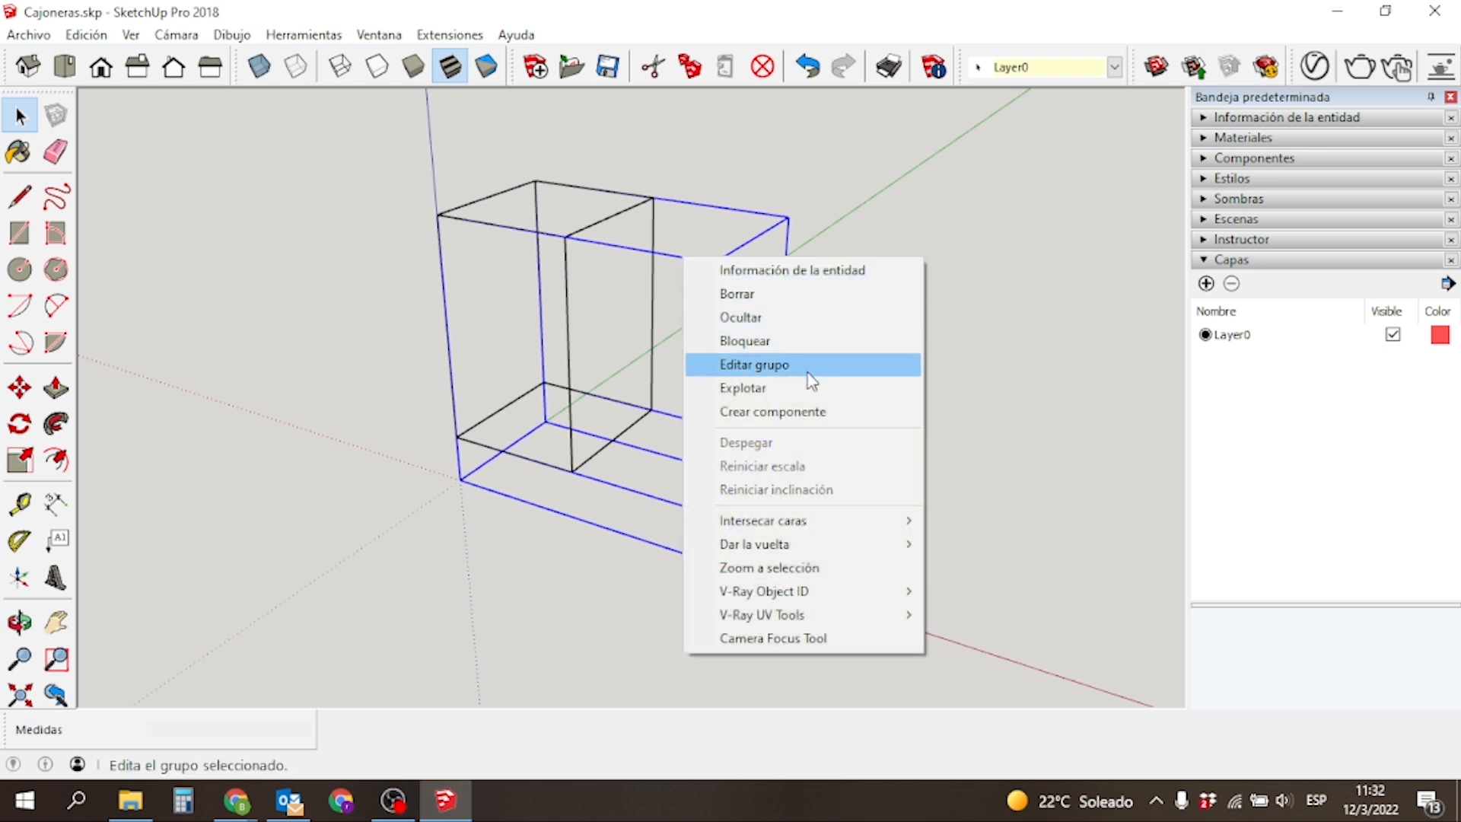
left_click(863, 508)
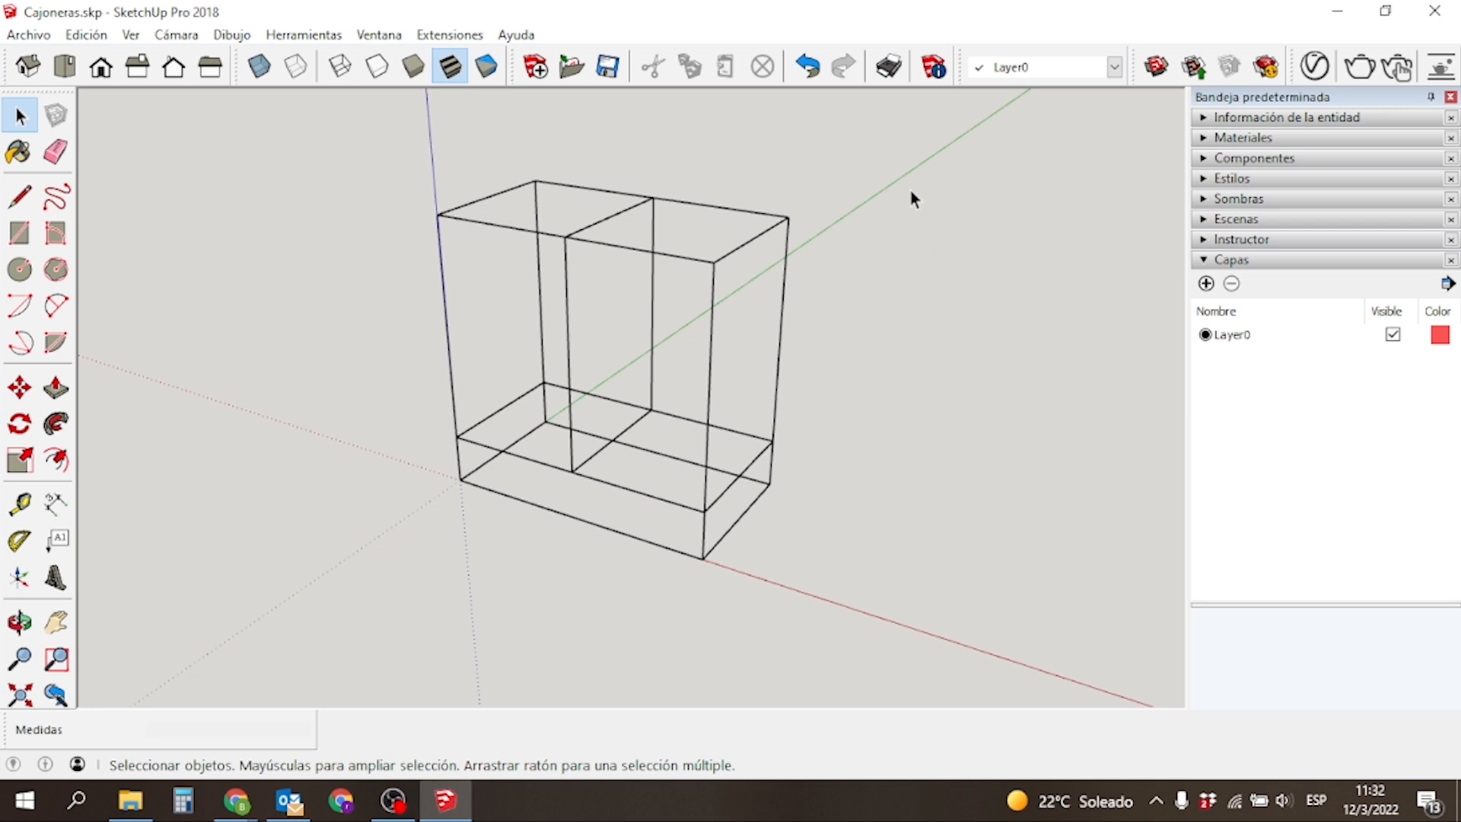
Select all the wireframe geometry and combine it into a single group.
left_click_drag(407, 595, 408, 594)
right_click(568, 413)
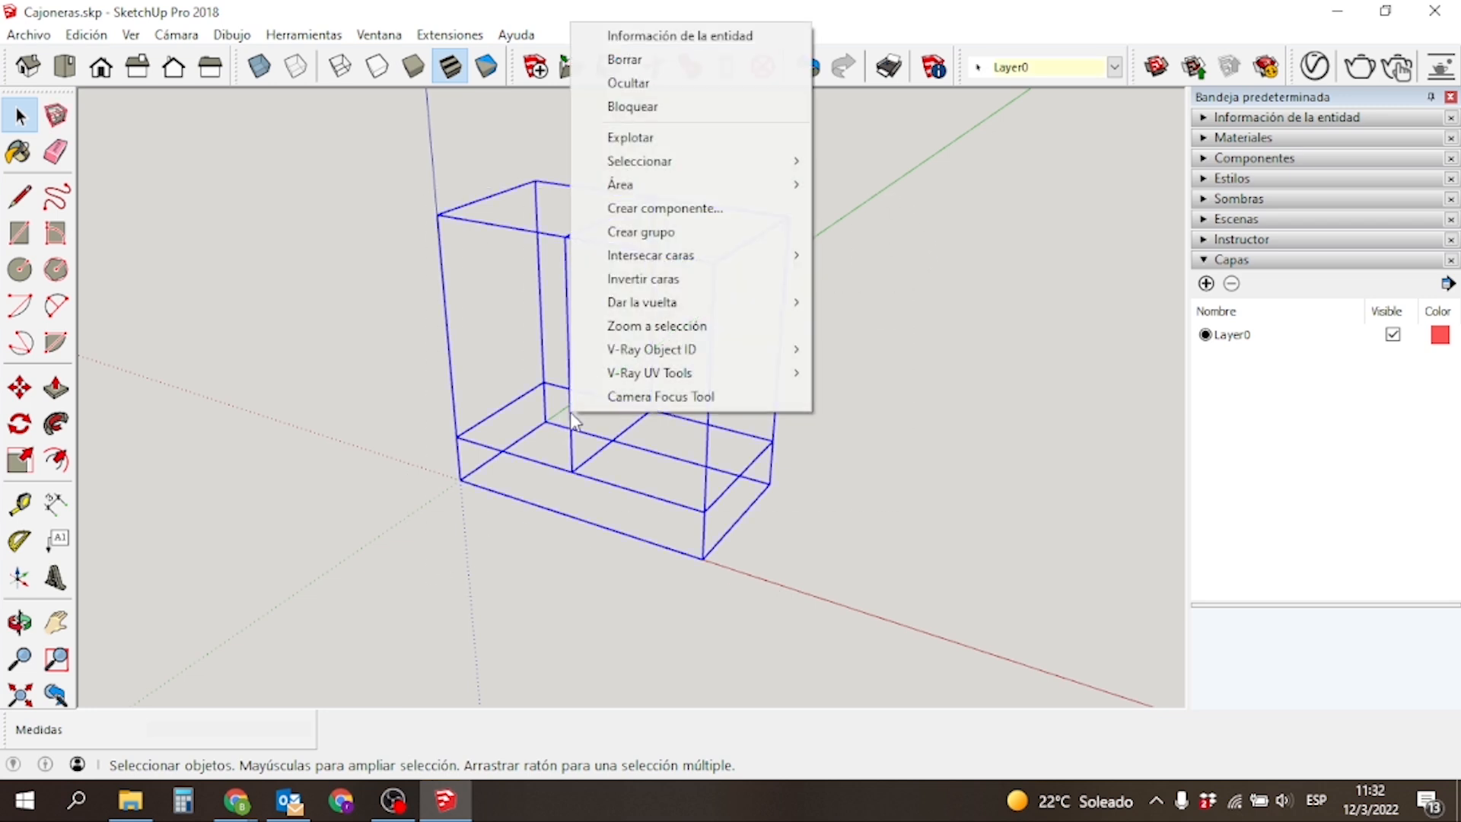
left_click(641, 231)
left_click(539, 576)
Lock the new combined wireframe group, including the half-width division, as a fixed reference.
middle_click_drag(342, 509, 595, 399)
left_click(618, 386)
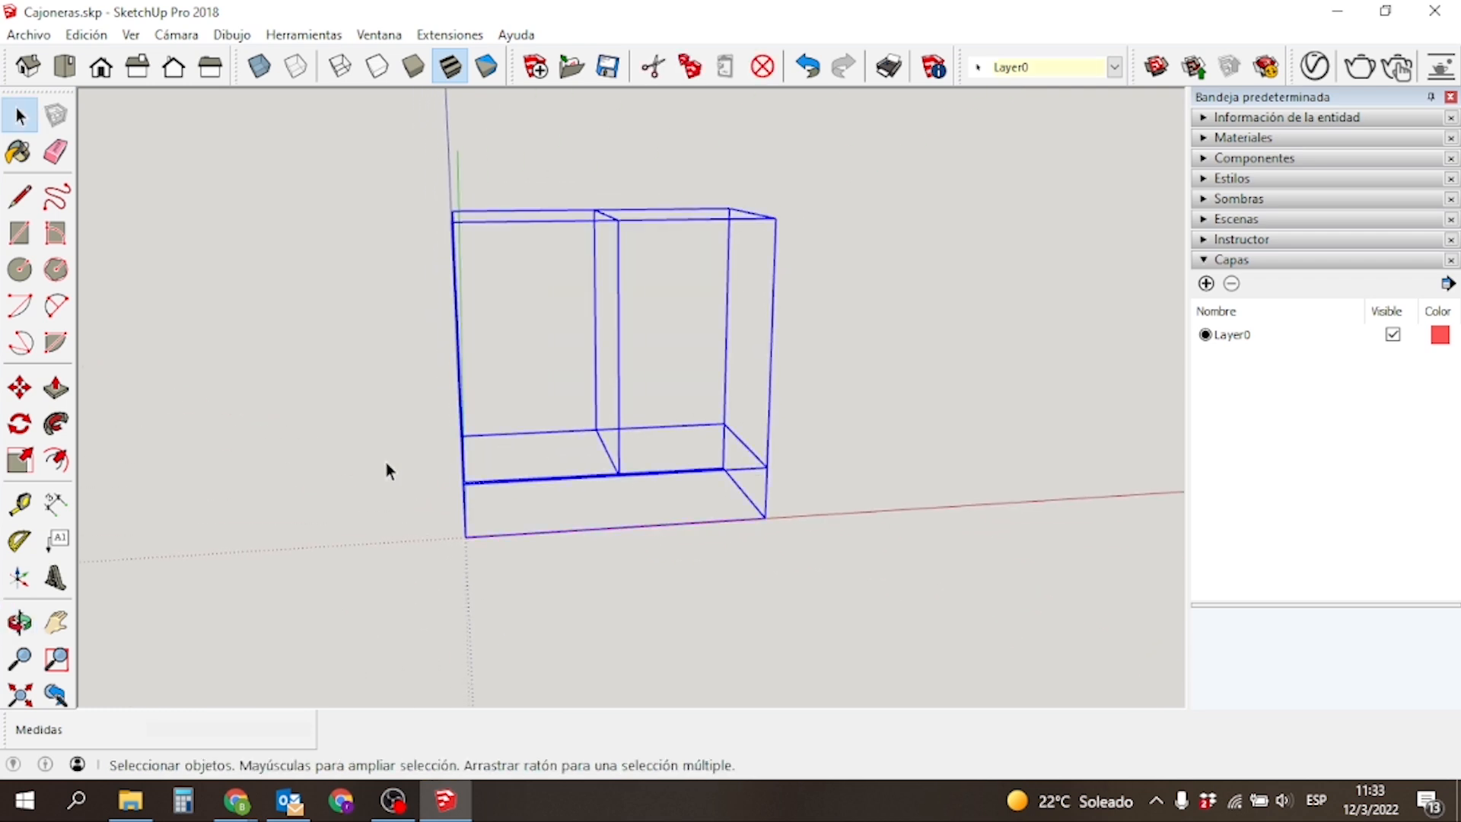
right_click(623, 384)
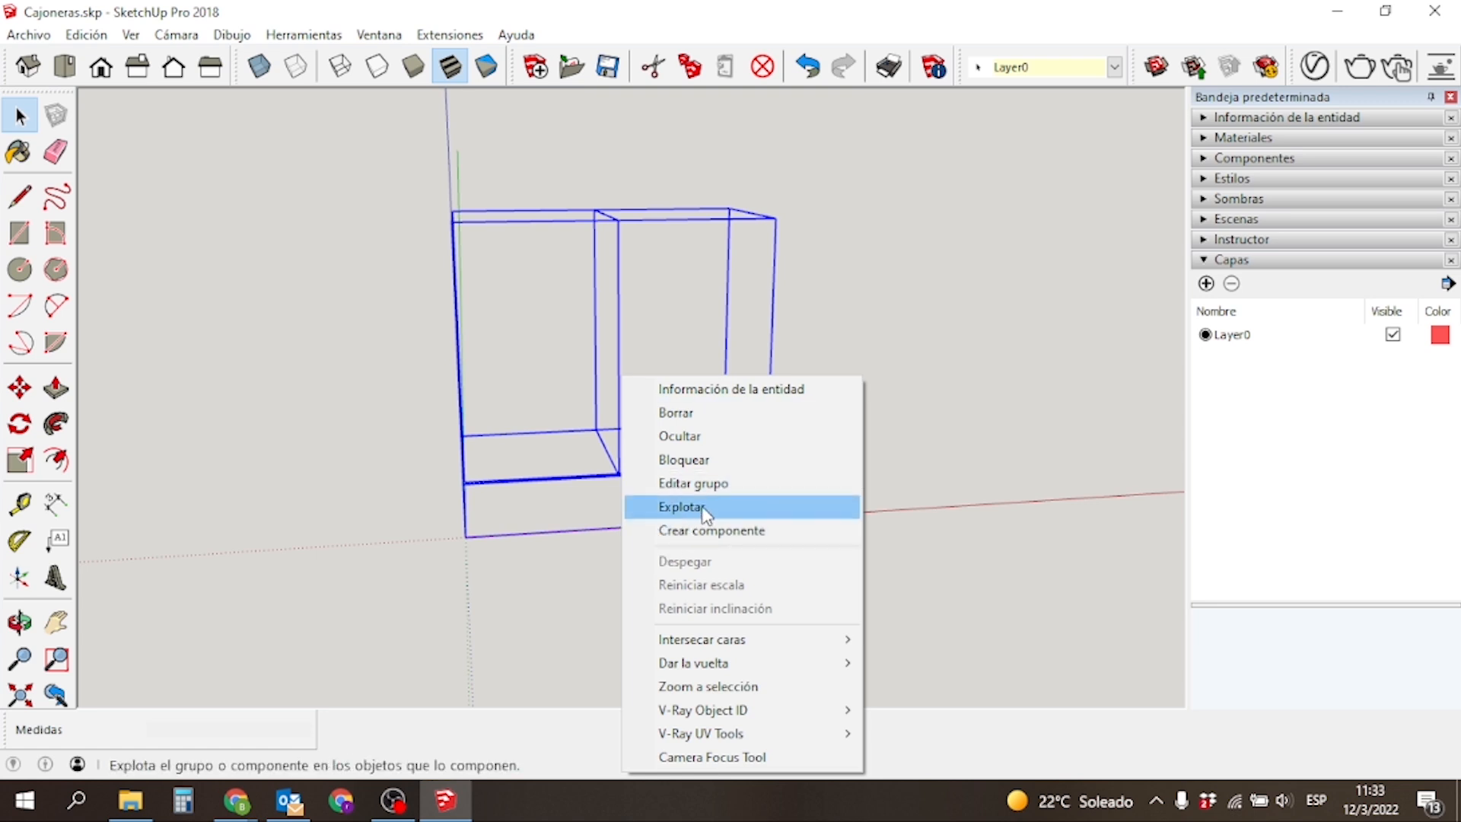
left_click(701, 466)
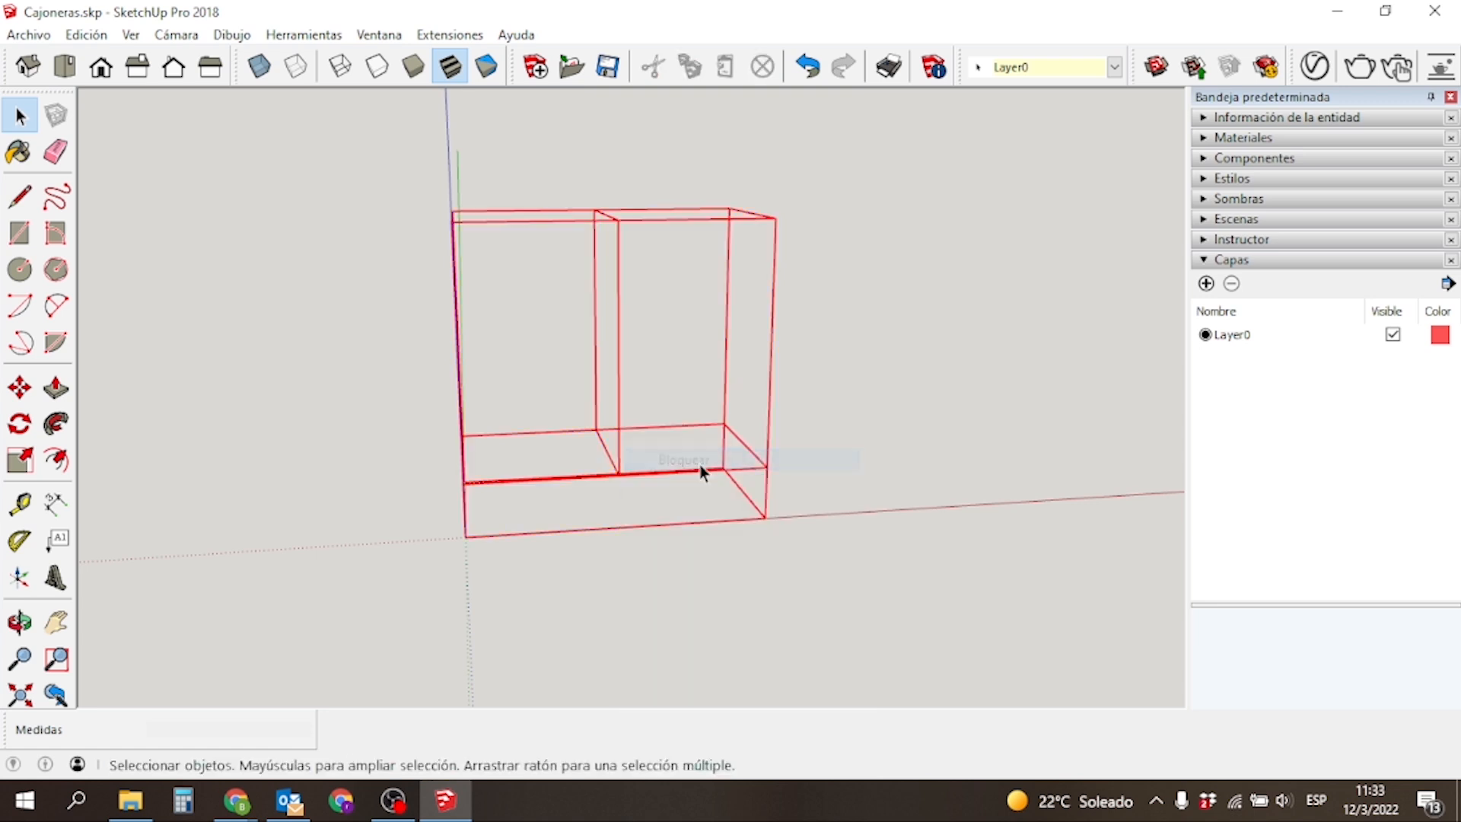
left_click(885, 444)
Examine the locked wireframe from several angles, especially its base and the central division.
middle_click_drag(901, 405, 491, 468)
middle_click_drag(449, 338, 690, 295)
scroll(522, 426, "up", 3)
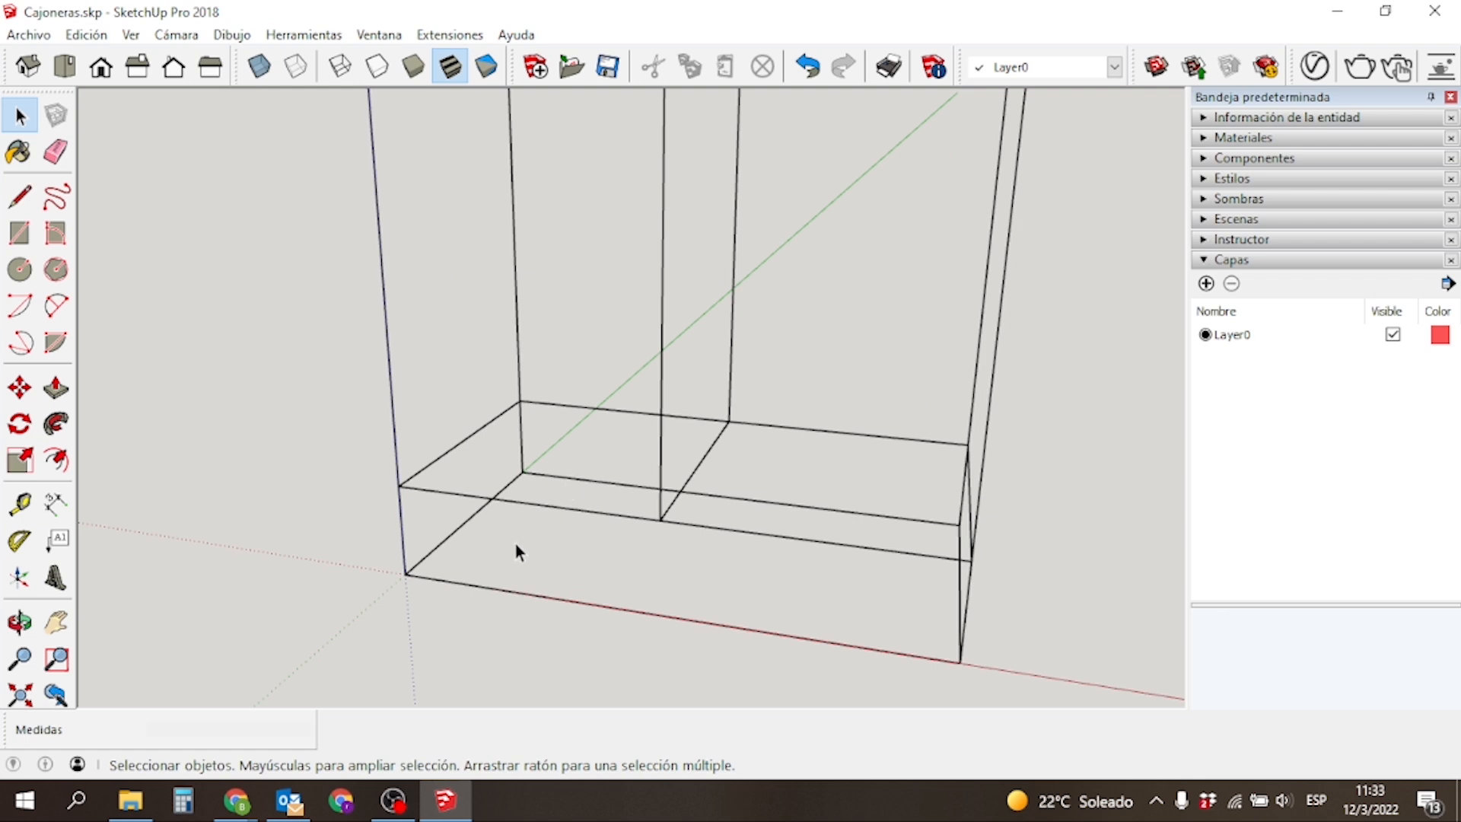
middle_click_drag(394, 604, 480, 564)
scroll(479, 564, "down", 3)
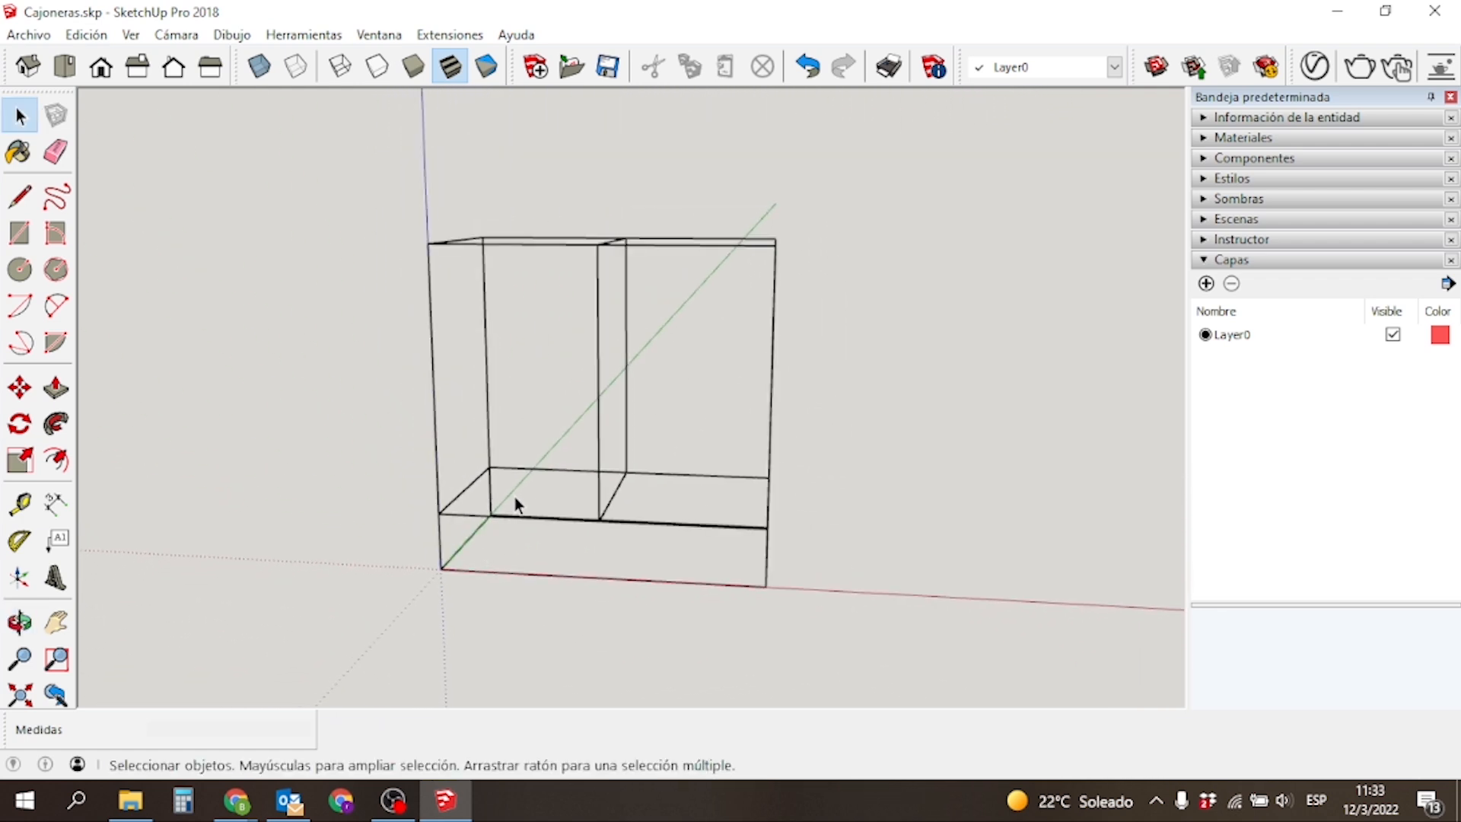
middle_click_drag(540, 411, 660, 372)
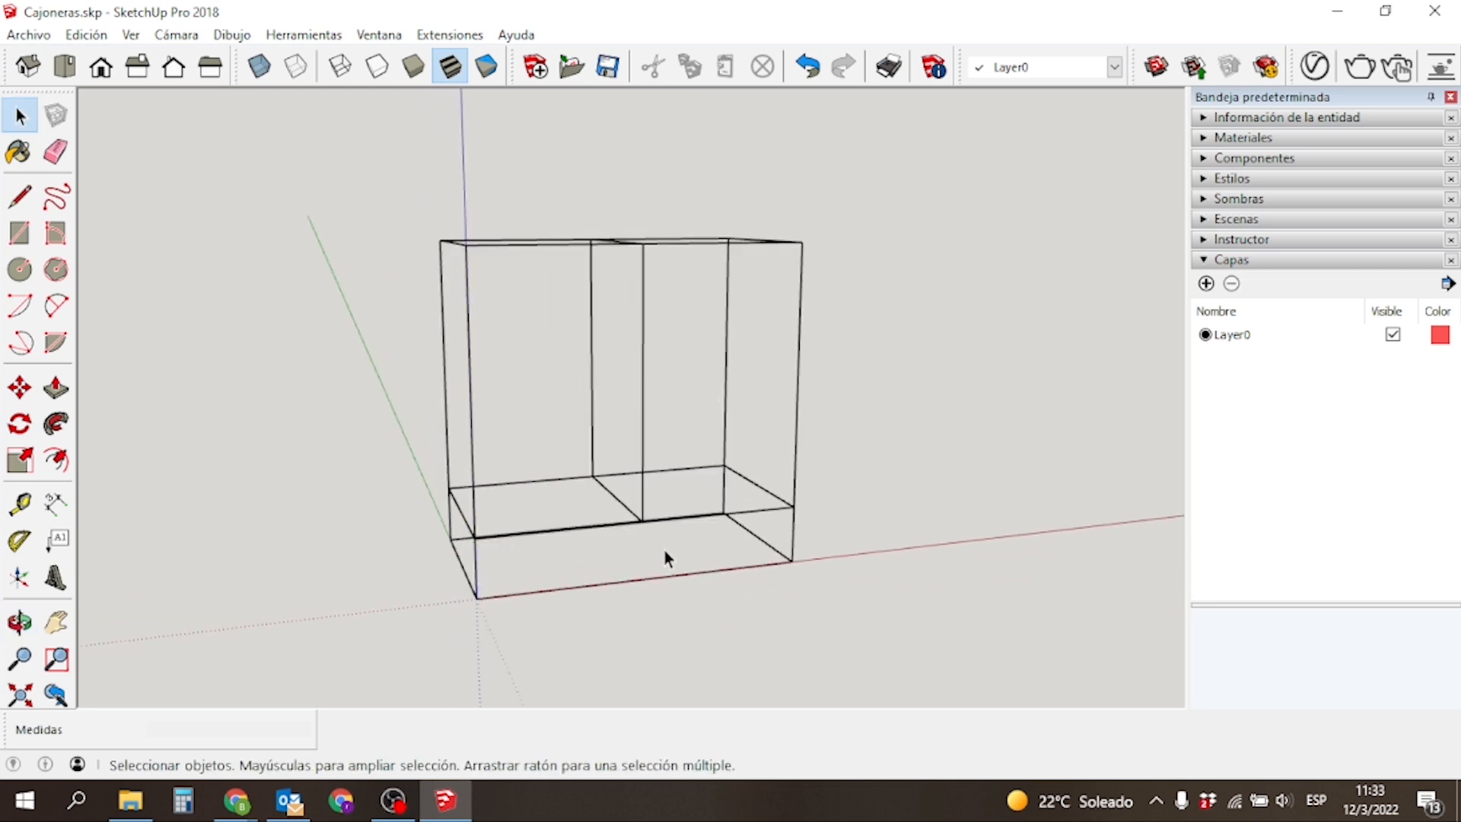
mouse_move(567, 570)
middle_mouse_down()
mouse_move(581, 532)
mouse_move(549, 590)
middle_mouse_up()
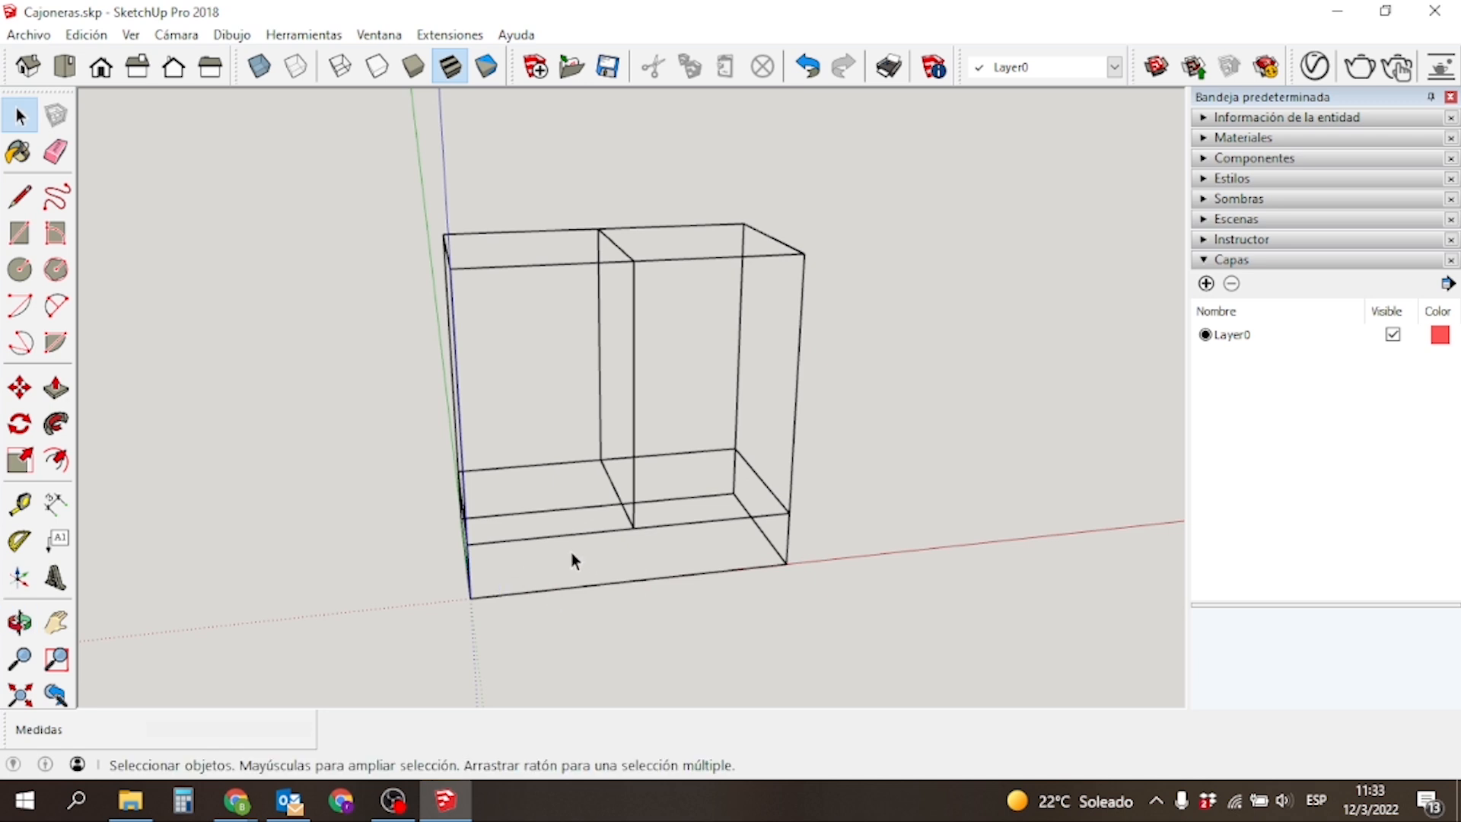
middle_click_drag(655, 563, 505, 604)
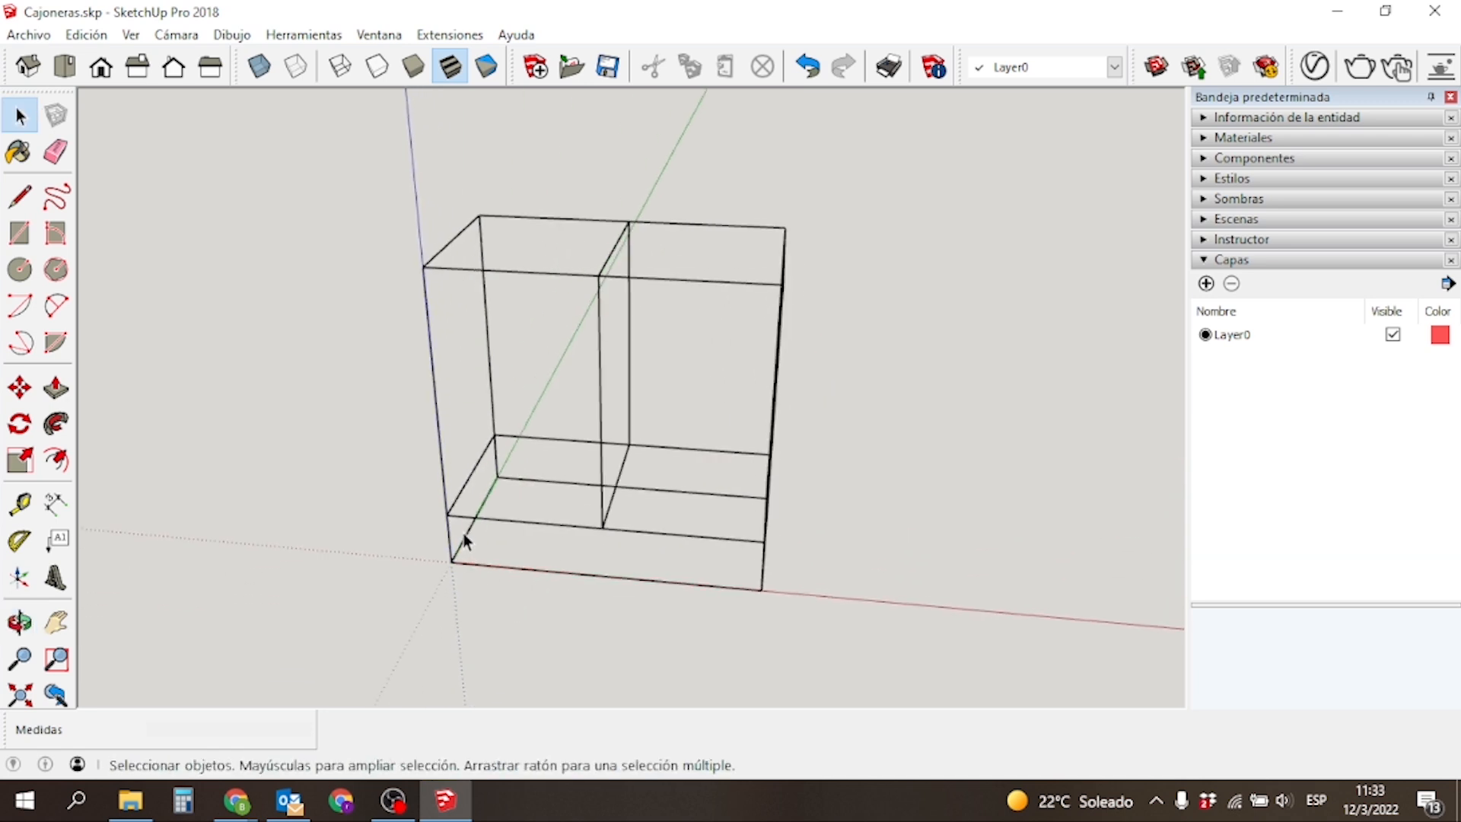
scroll(514, 551, "up", 5)
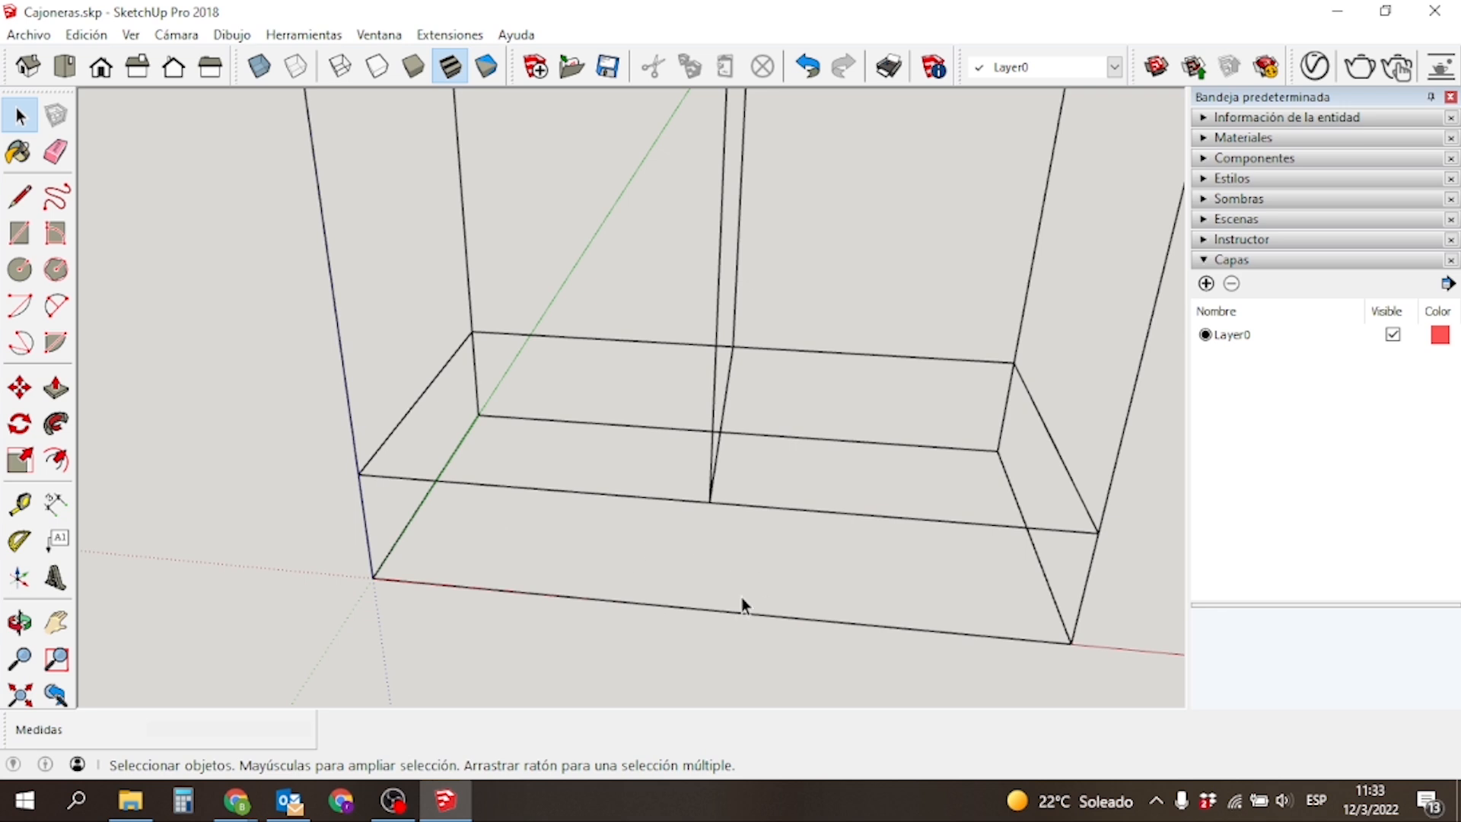
Add a layer named Patas and make it the active layer.
left_click(1206, 284)
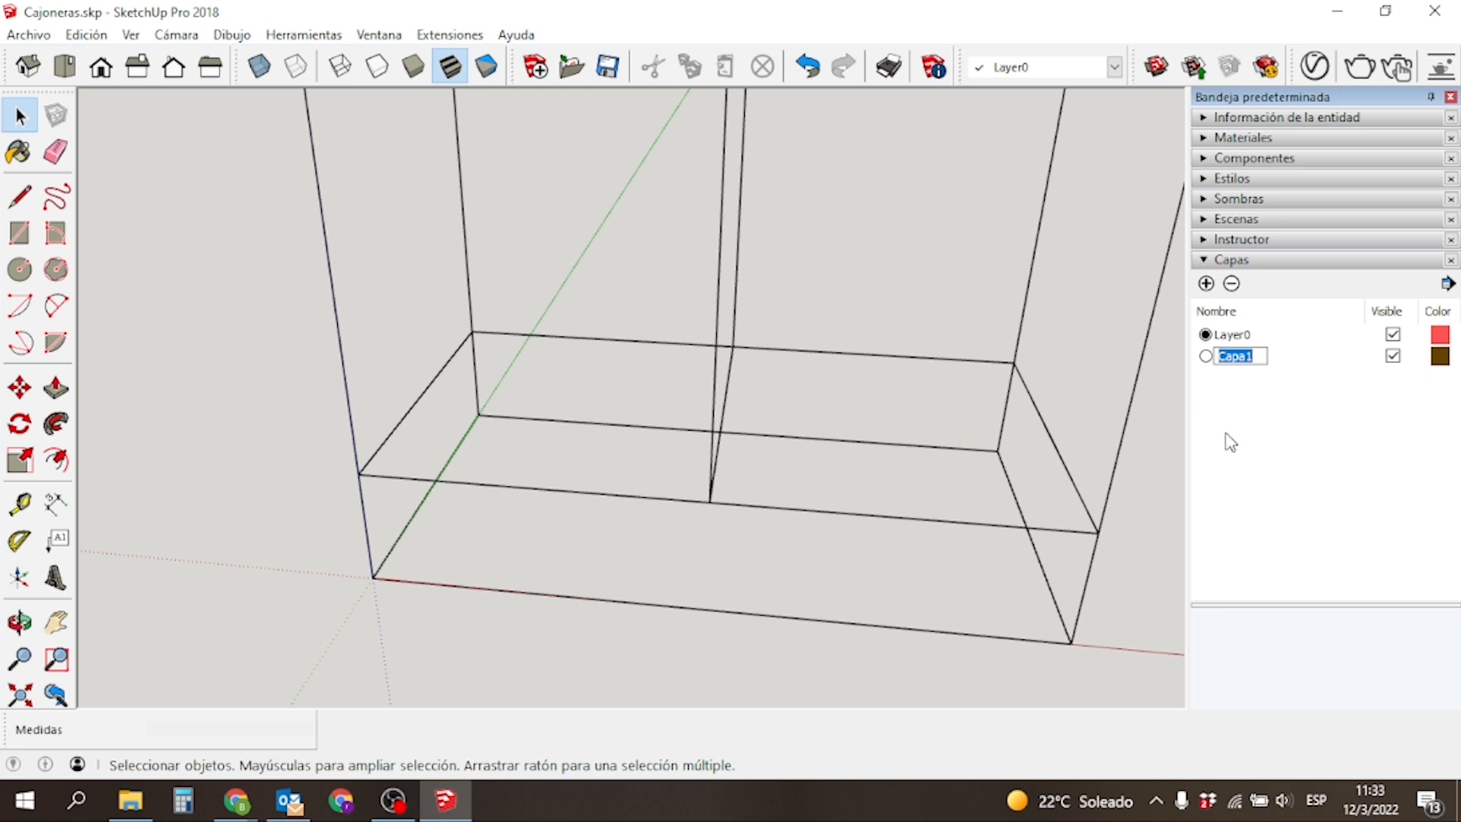
type("Patas")
key("Return")
left_click(1236, 358)
left_click(1205, 356)
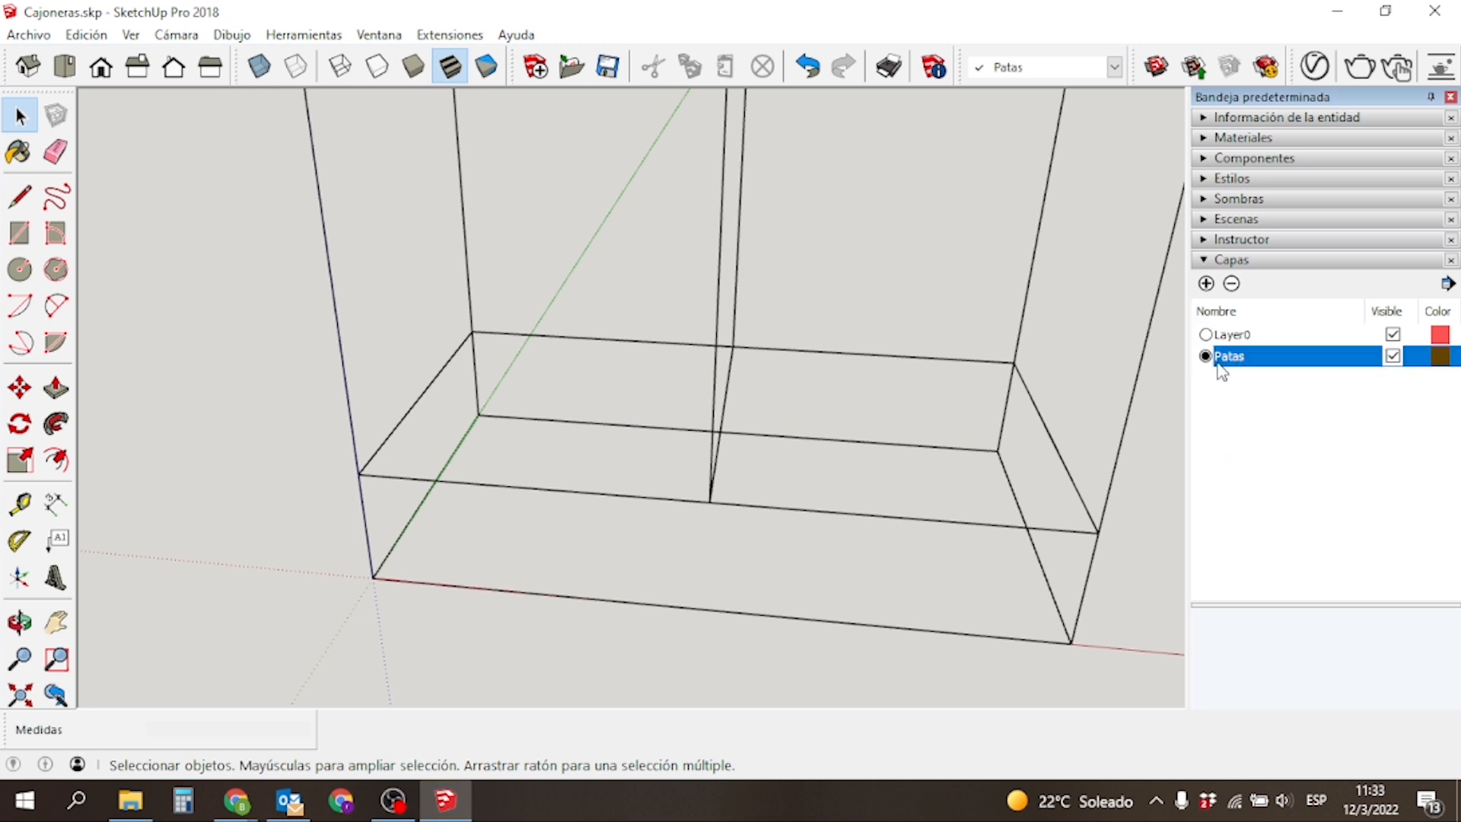
left_click(1234, 428)
left_click(1241, 357)
Draw a 40 by 40 mm square on the ground at the base's front corner on the origin.
scroll(660, 472, "down", 4)
middle_click_drag(692, 430, 558, 525)
scroll(501, 502, "up", 3)
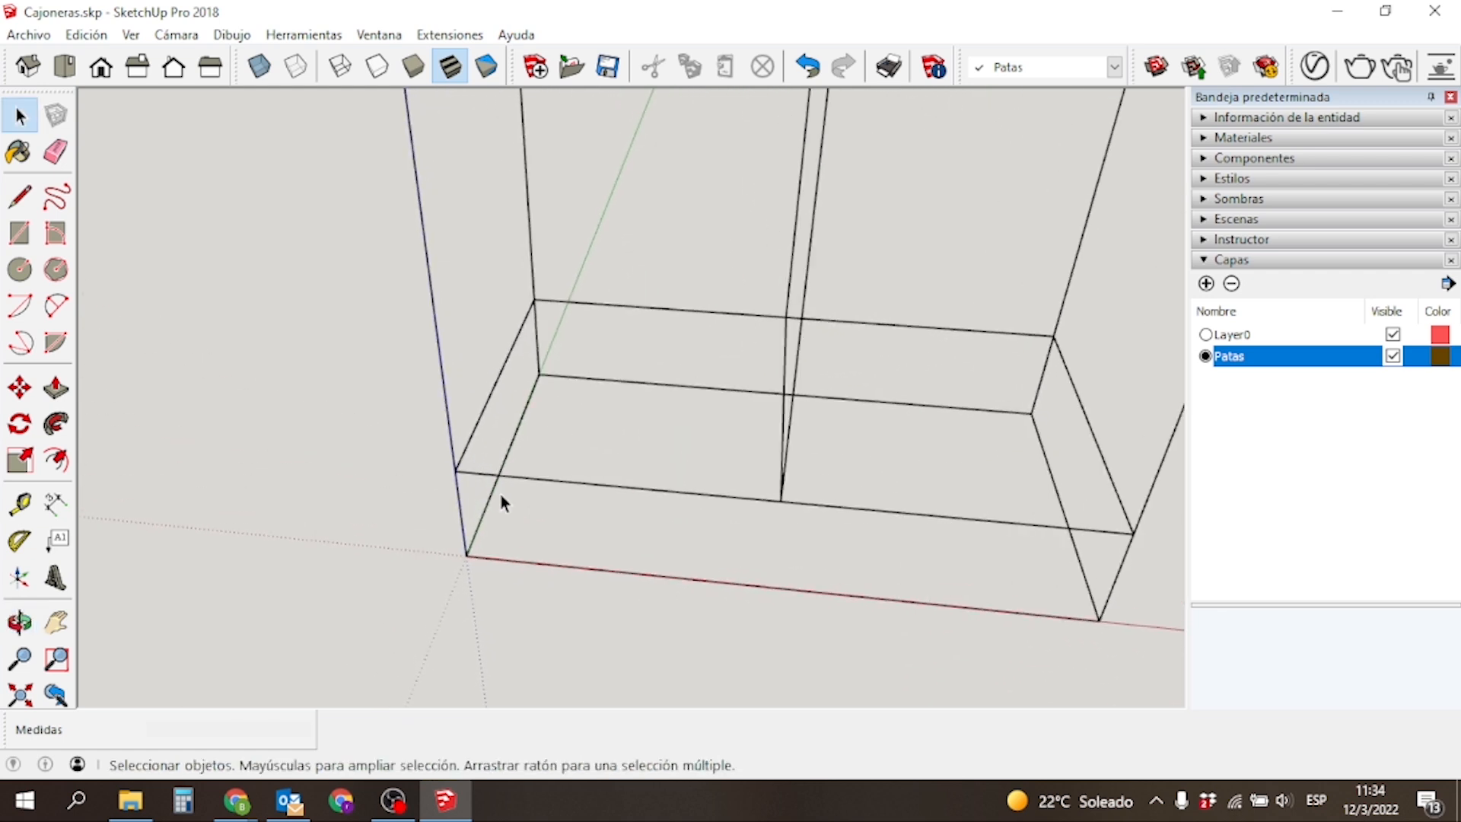
scroll(501, 497, "up", 2)
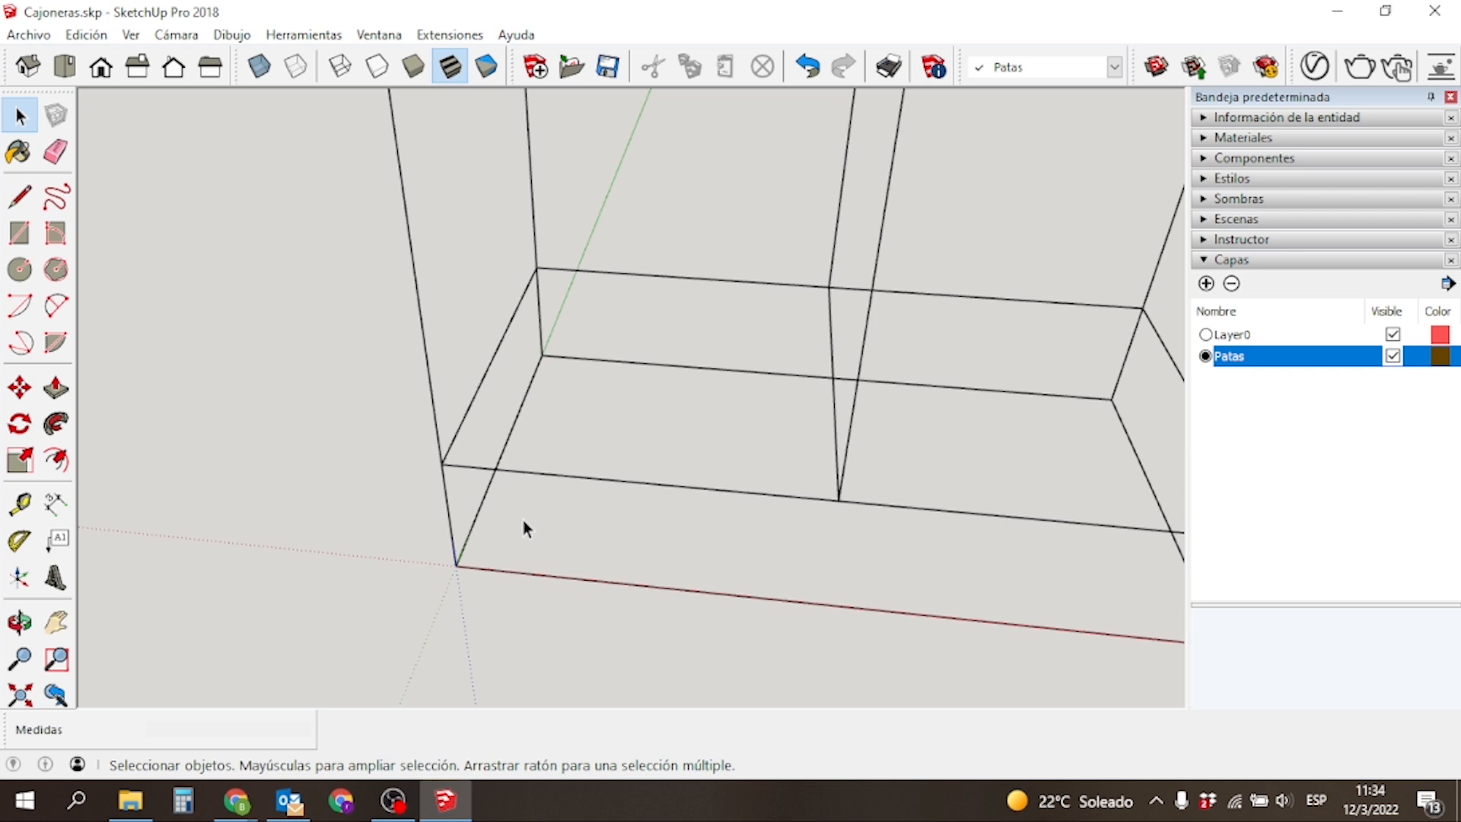
key("r")
left_click(455, 565)
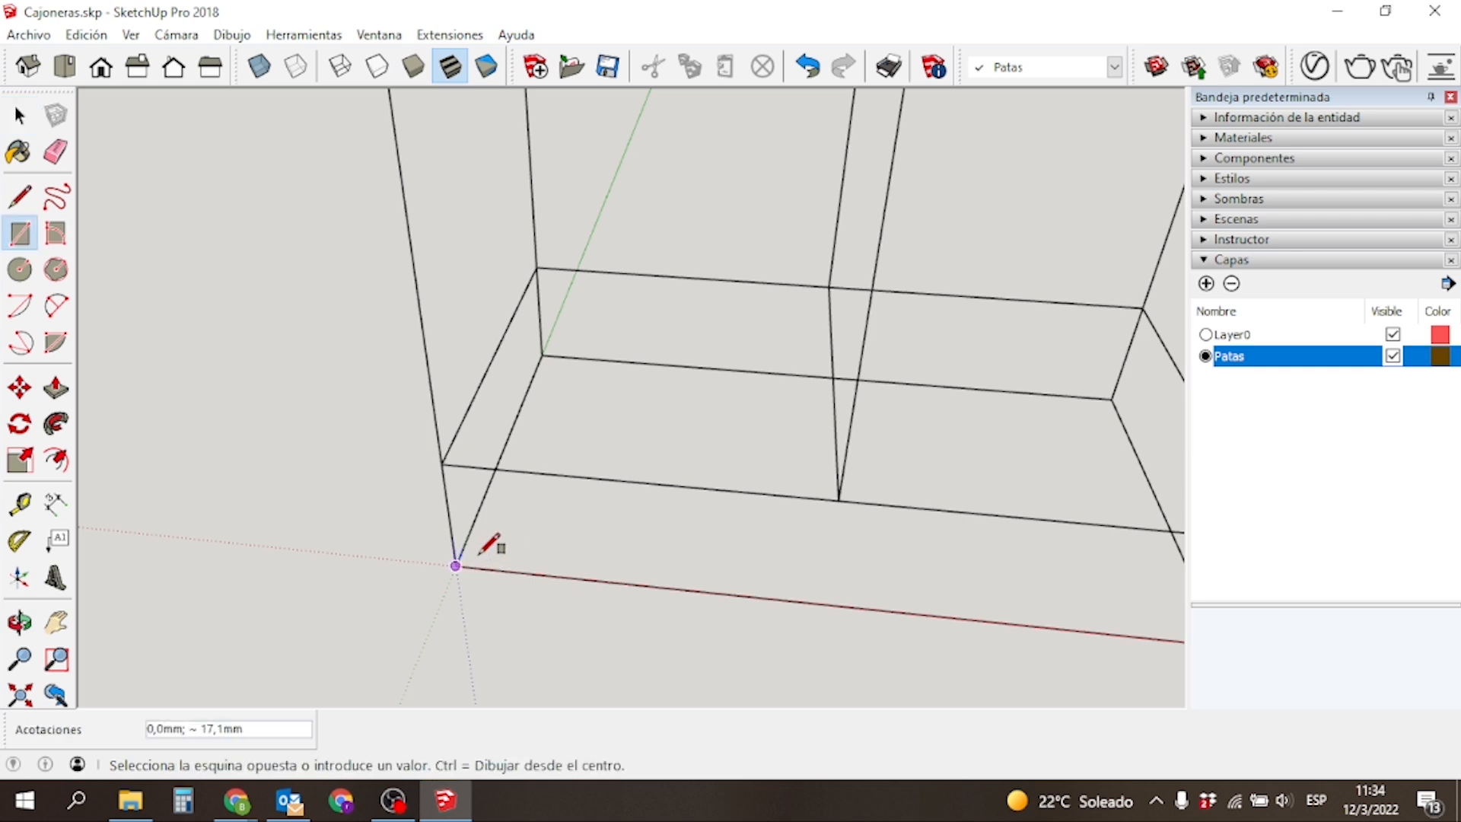
left_click(530, 536)
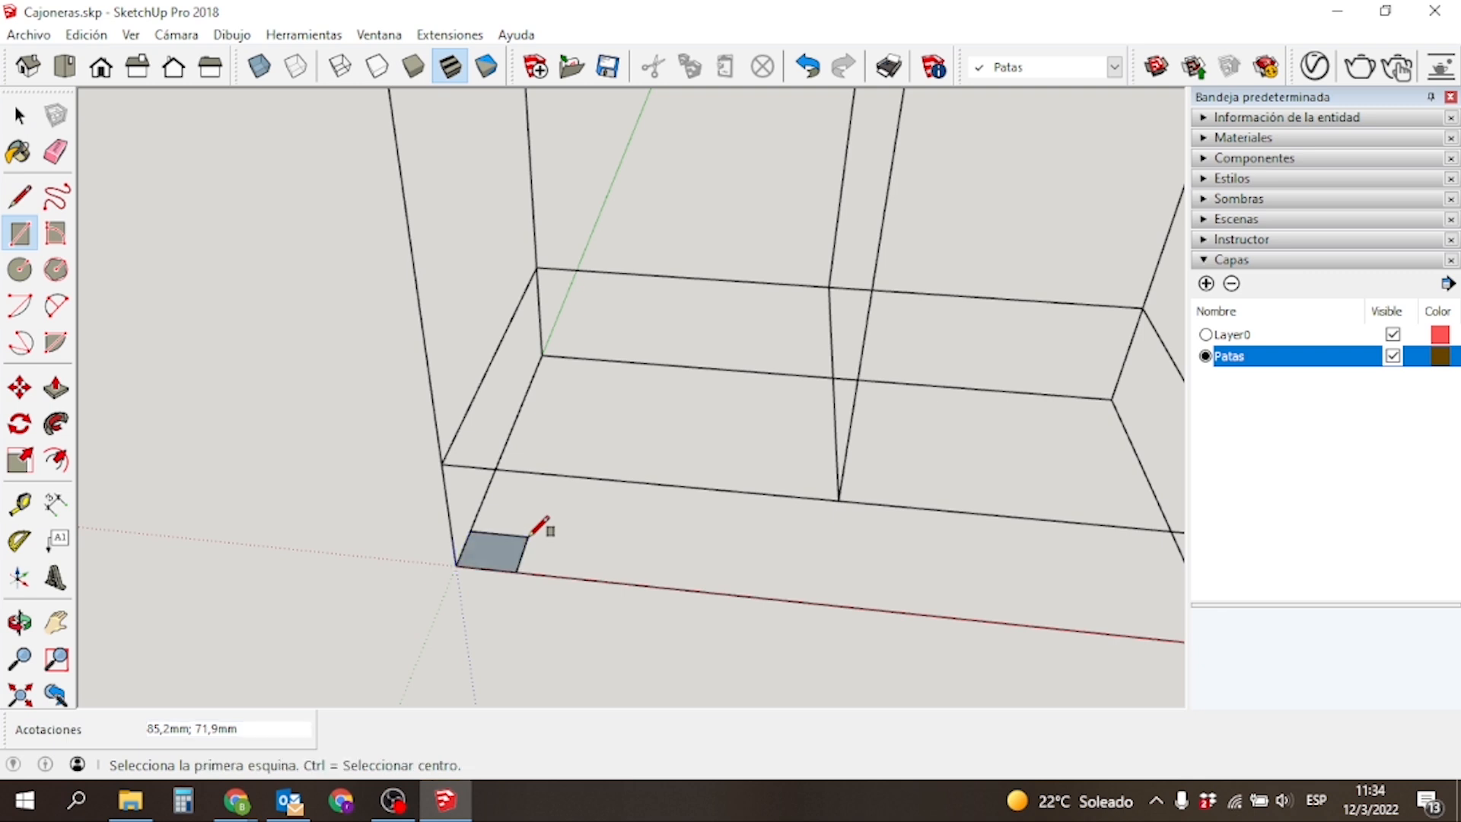
type("40;40")
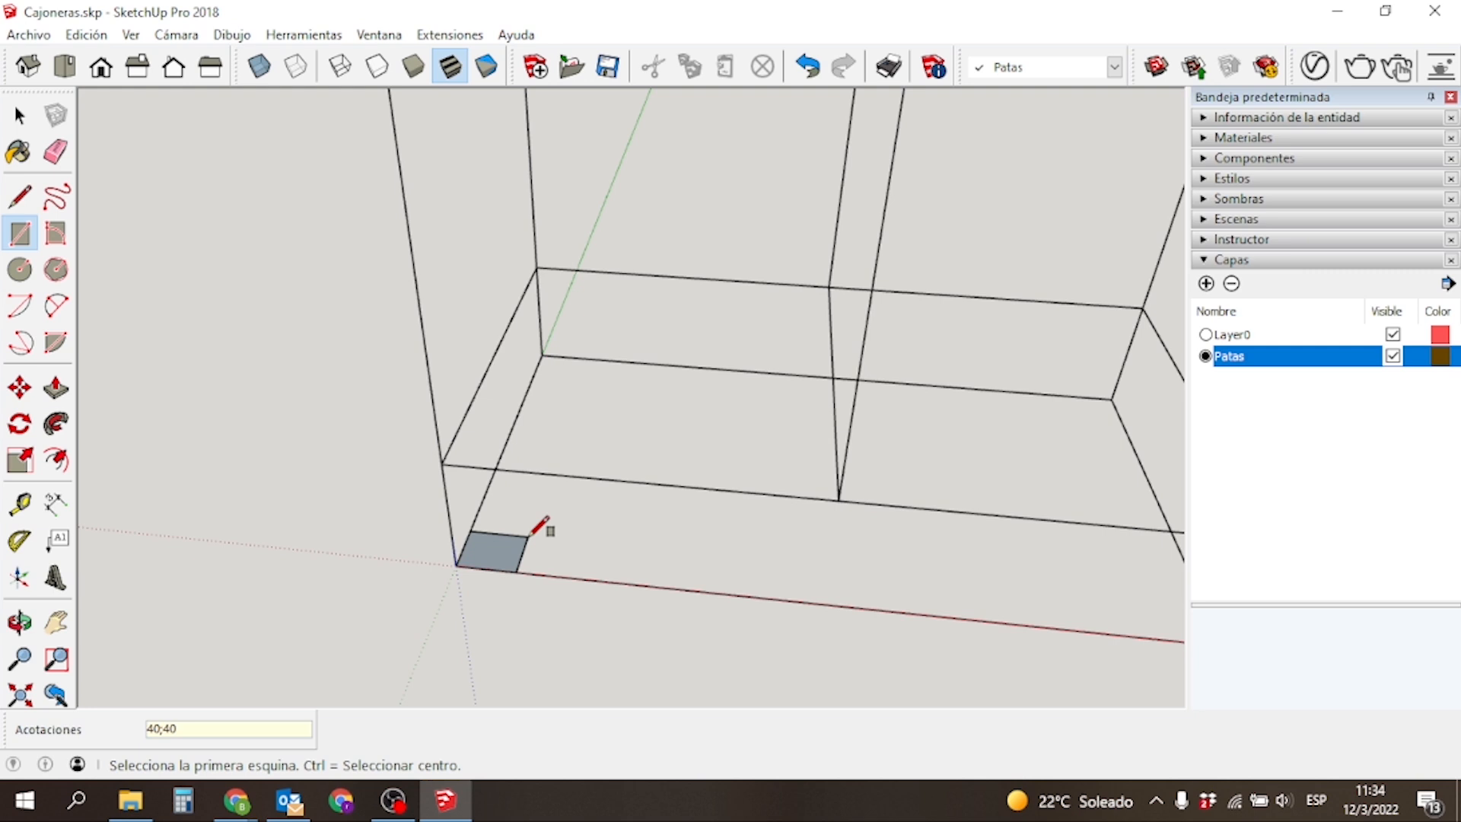
key("Return")
Try extruding the square 180 mm up to the base's upper front edge, and undo the extrusion.
key("p")
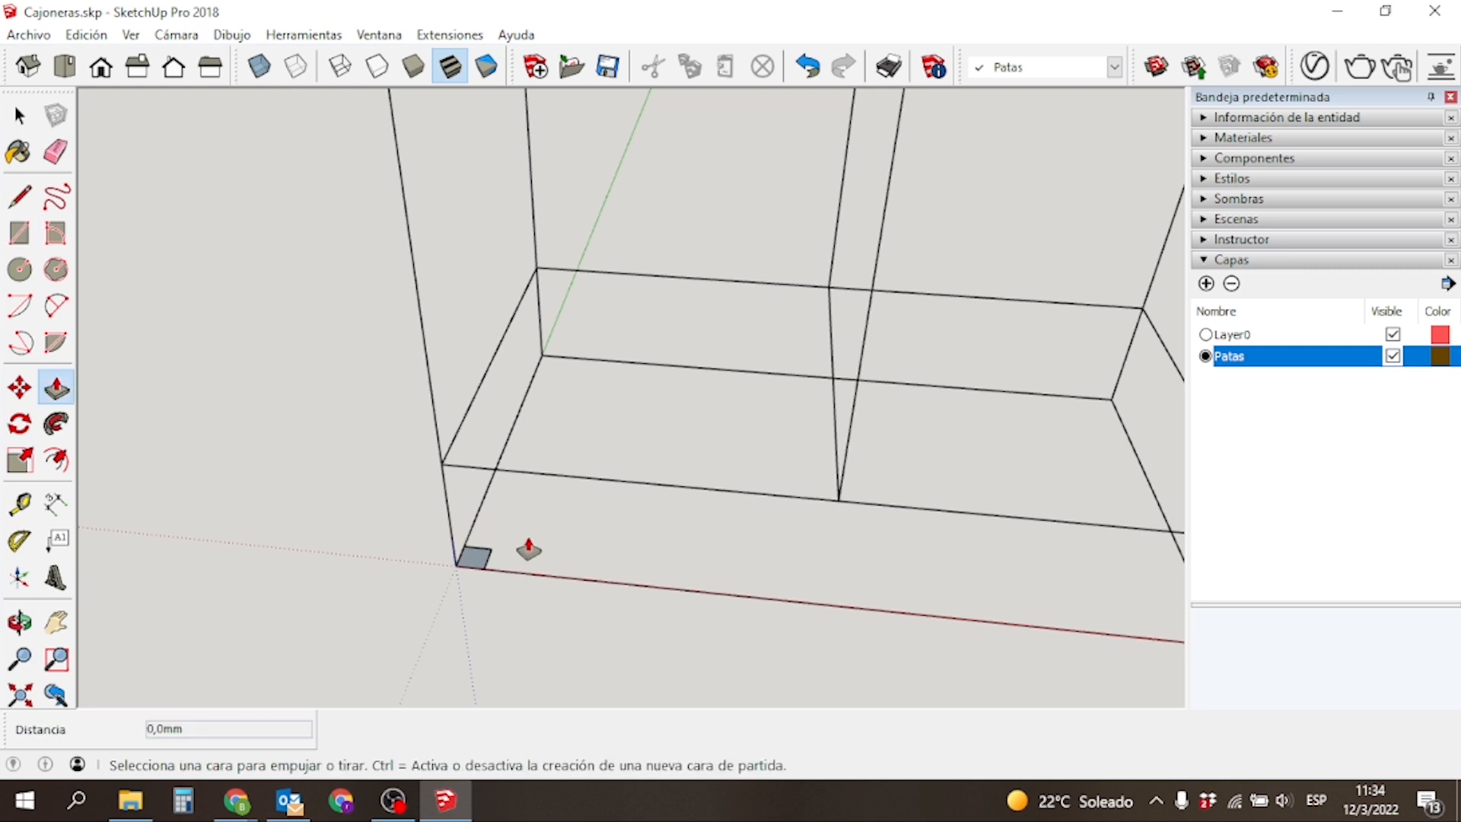
left_click(472, 556)
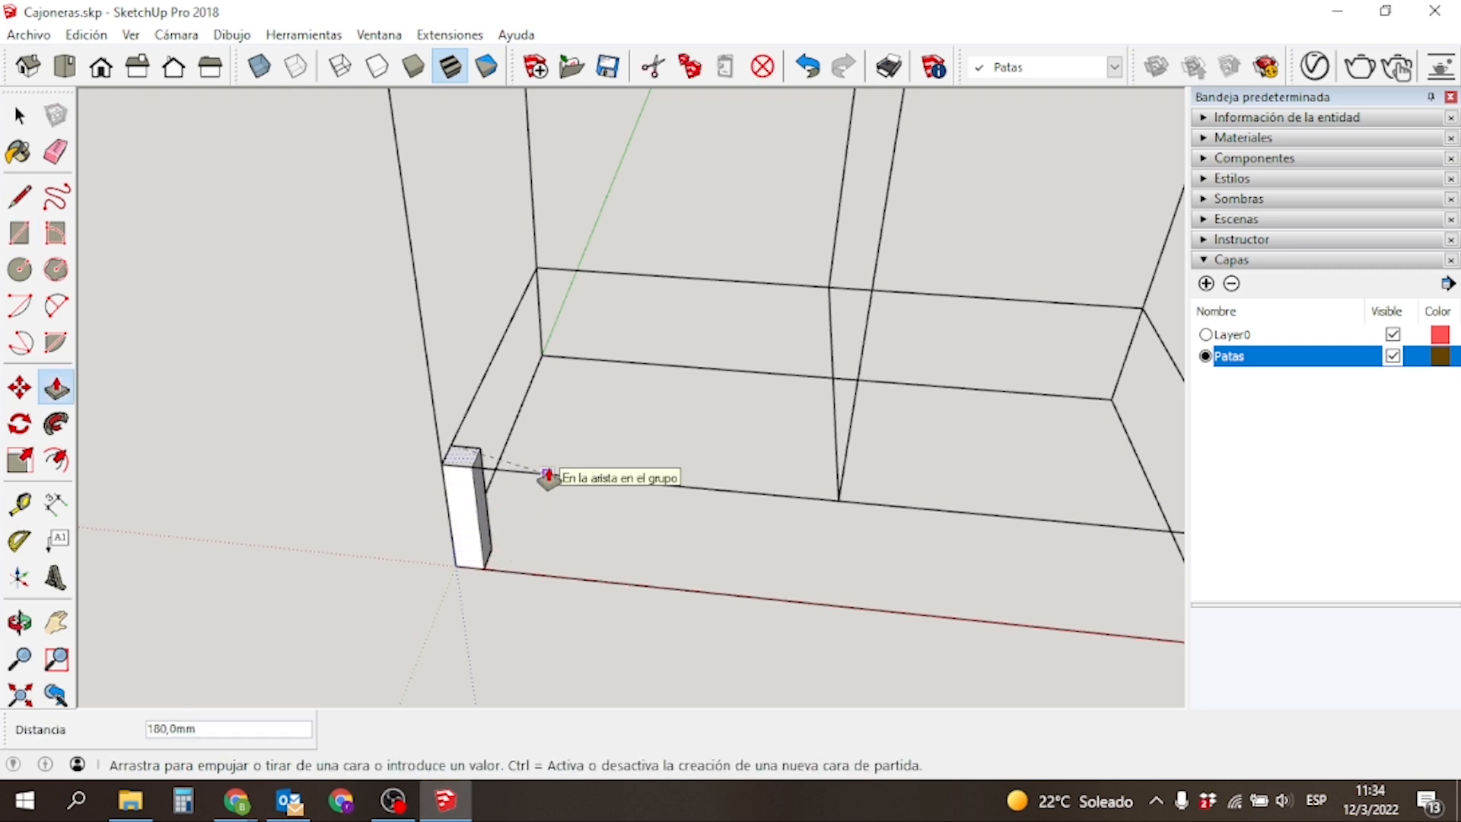
left_click(548, 479)
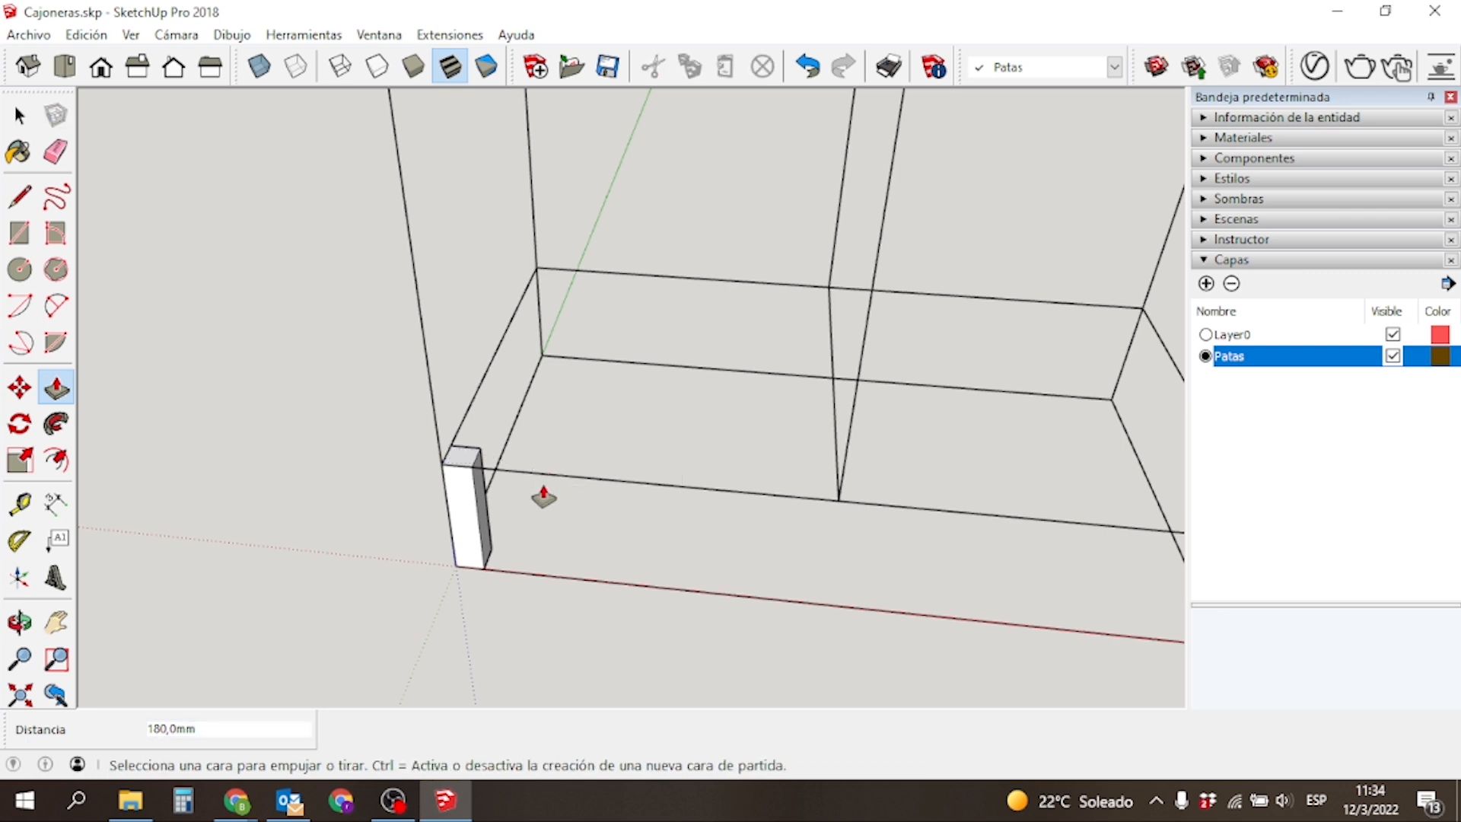
middle_click_drag(489, 545, 418, 423)
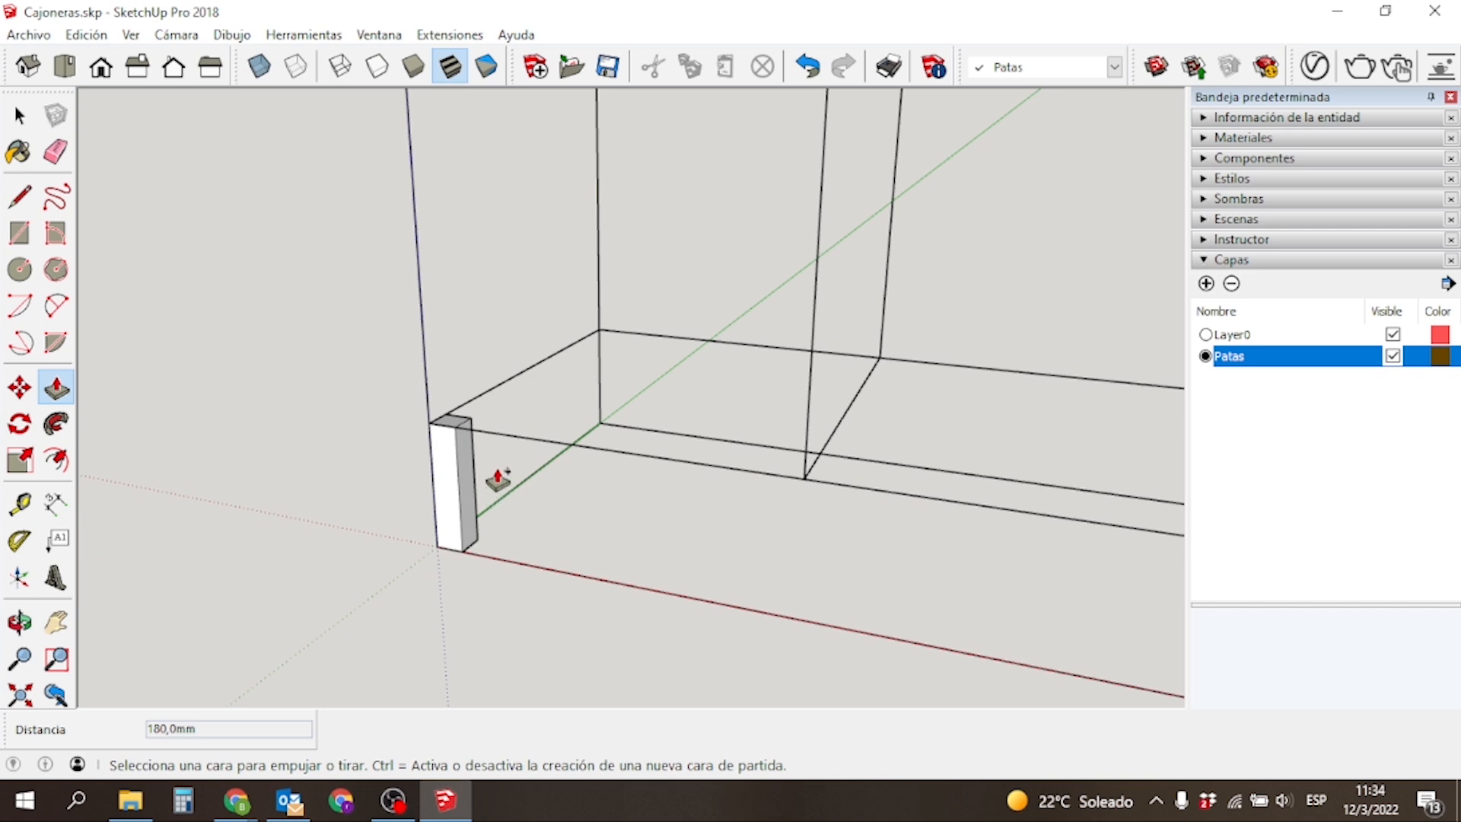
key("ctrl+z")
Extrude the square at the origin into a 180 mm high leg, level with the top of the base.
mouse_move(456, 541)
middle_mouse_down()
mouse_move(423, 551)
mouse_move(446, 544)
middle_mouse_up()
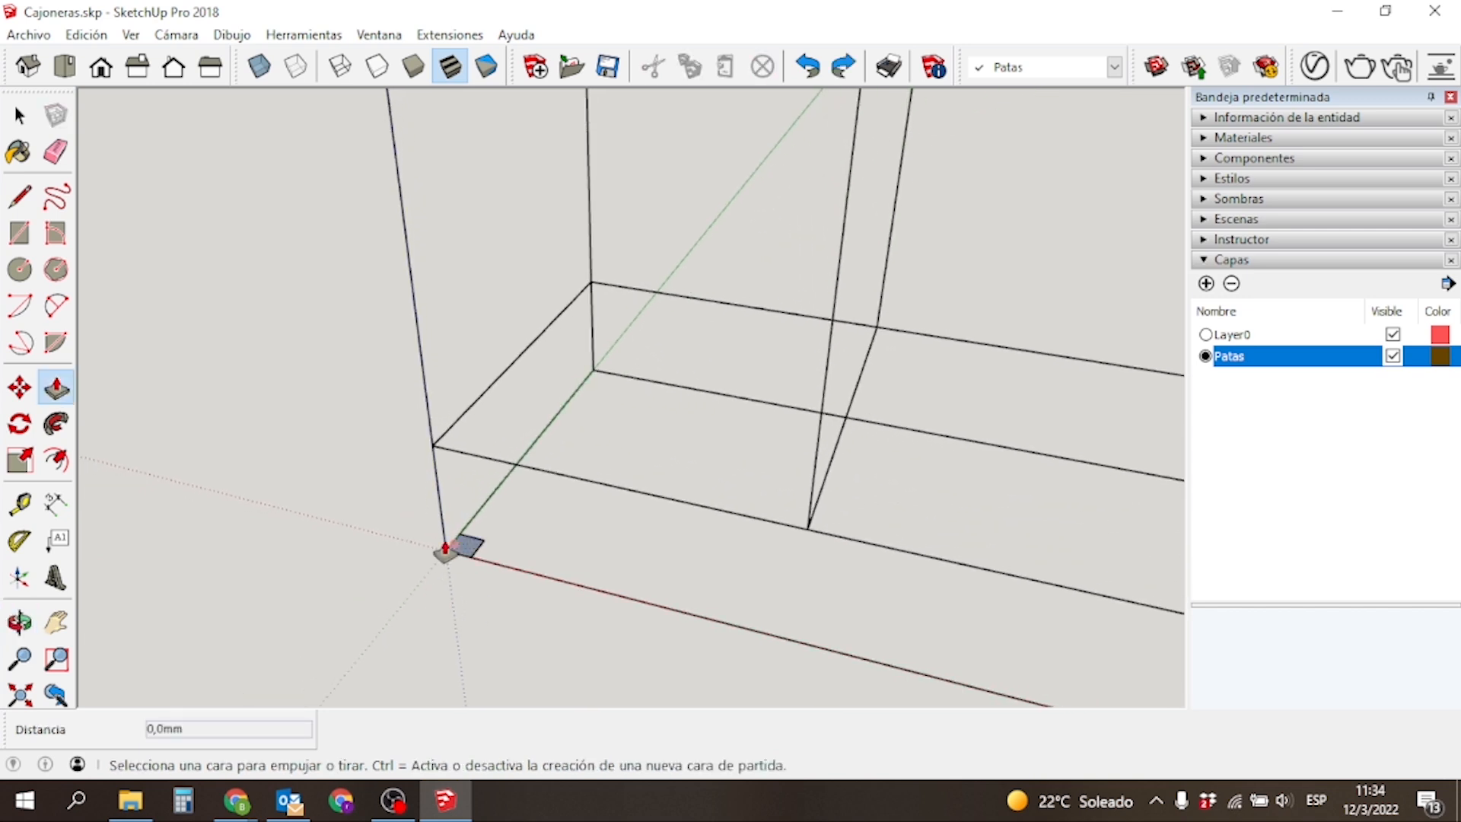
left_click_drag(467, 545, 673, 289)
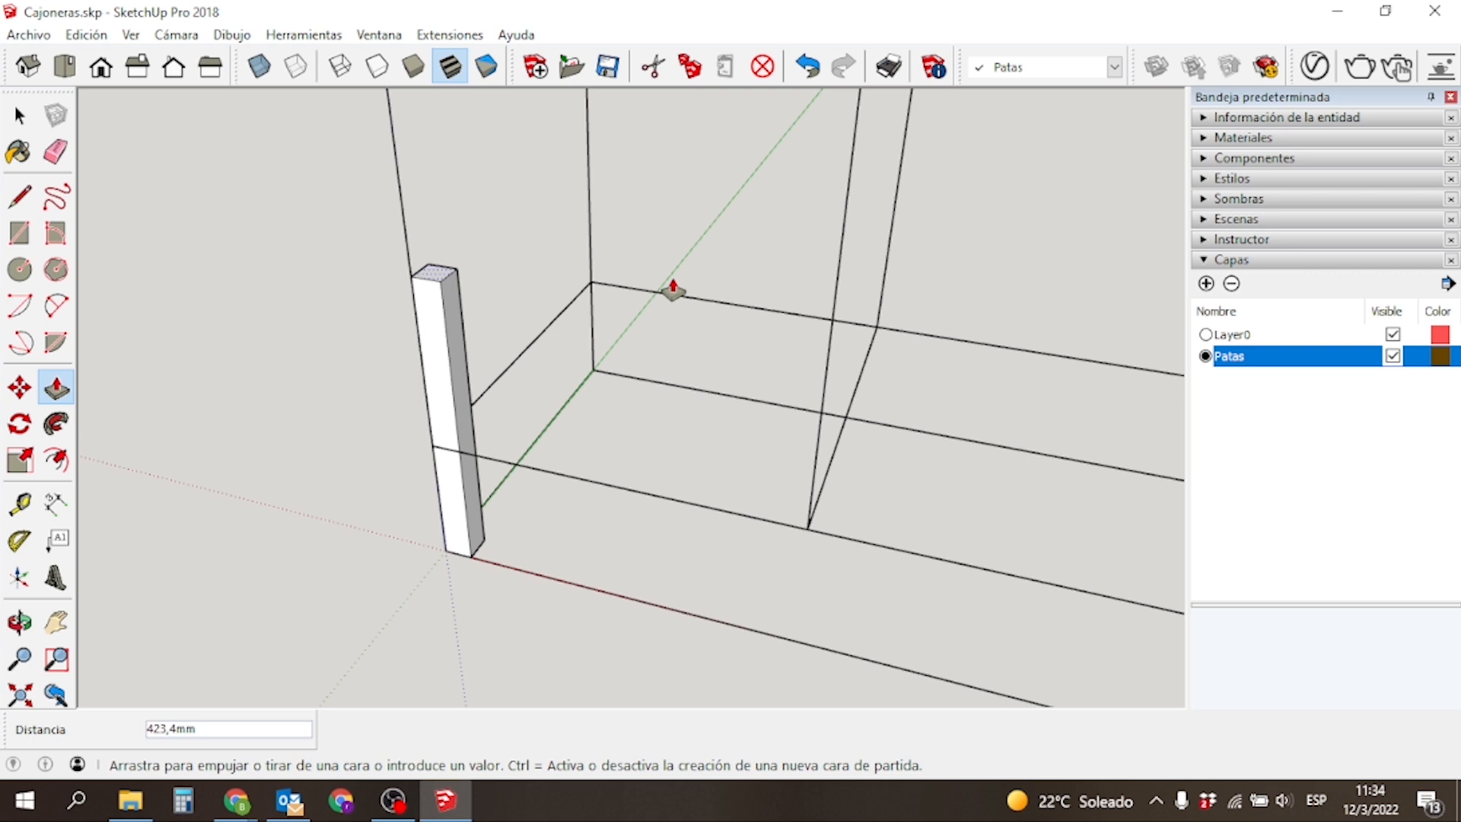
left_click_drag(672, 289, 537, 479)
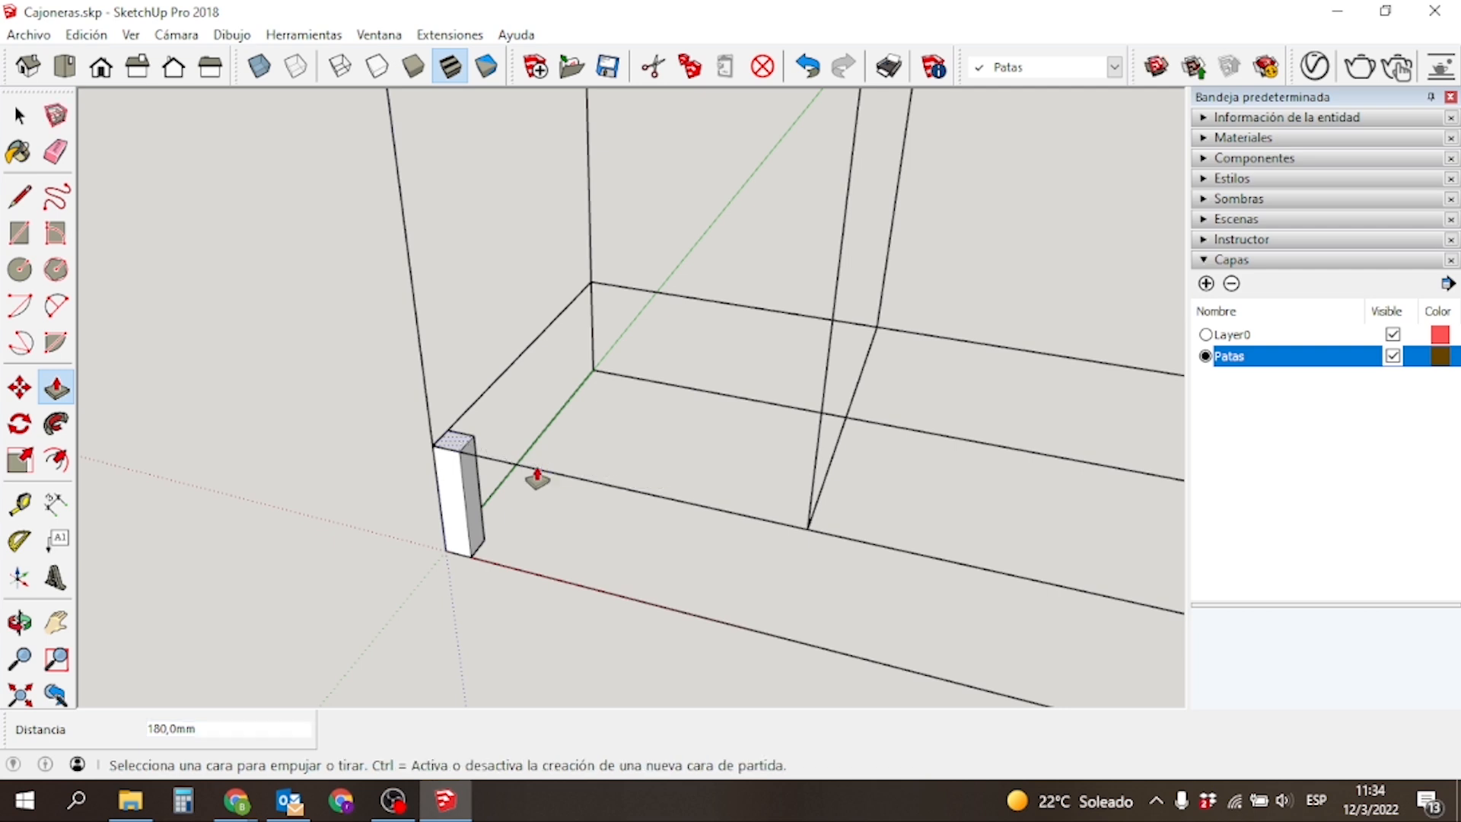
Turn the whole leg, with all its faces and edges, into a component named Patas.
key("space")
triple_click(448, 501)
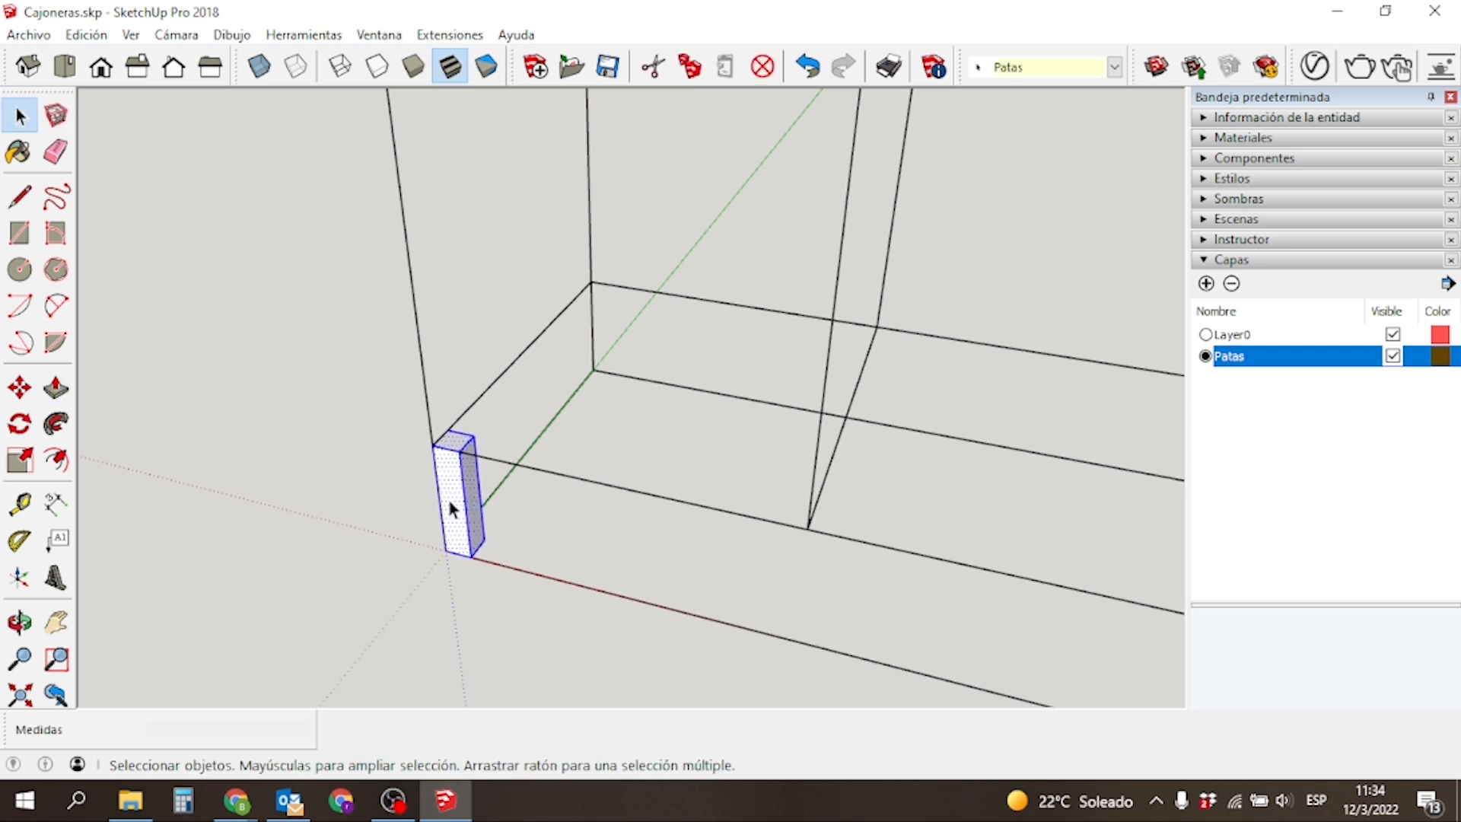
mouse_move(399, 492)
middle_mouse_down()
mouse_move(1063, 358)
mouse_move(974, 235)
mouse_move(626, 173)
mouse_move(424, 434)
mouse_move(421, 509)
middle_mouse_up()
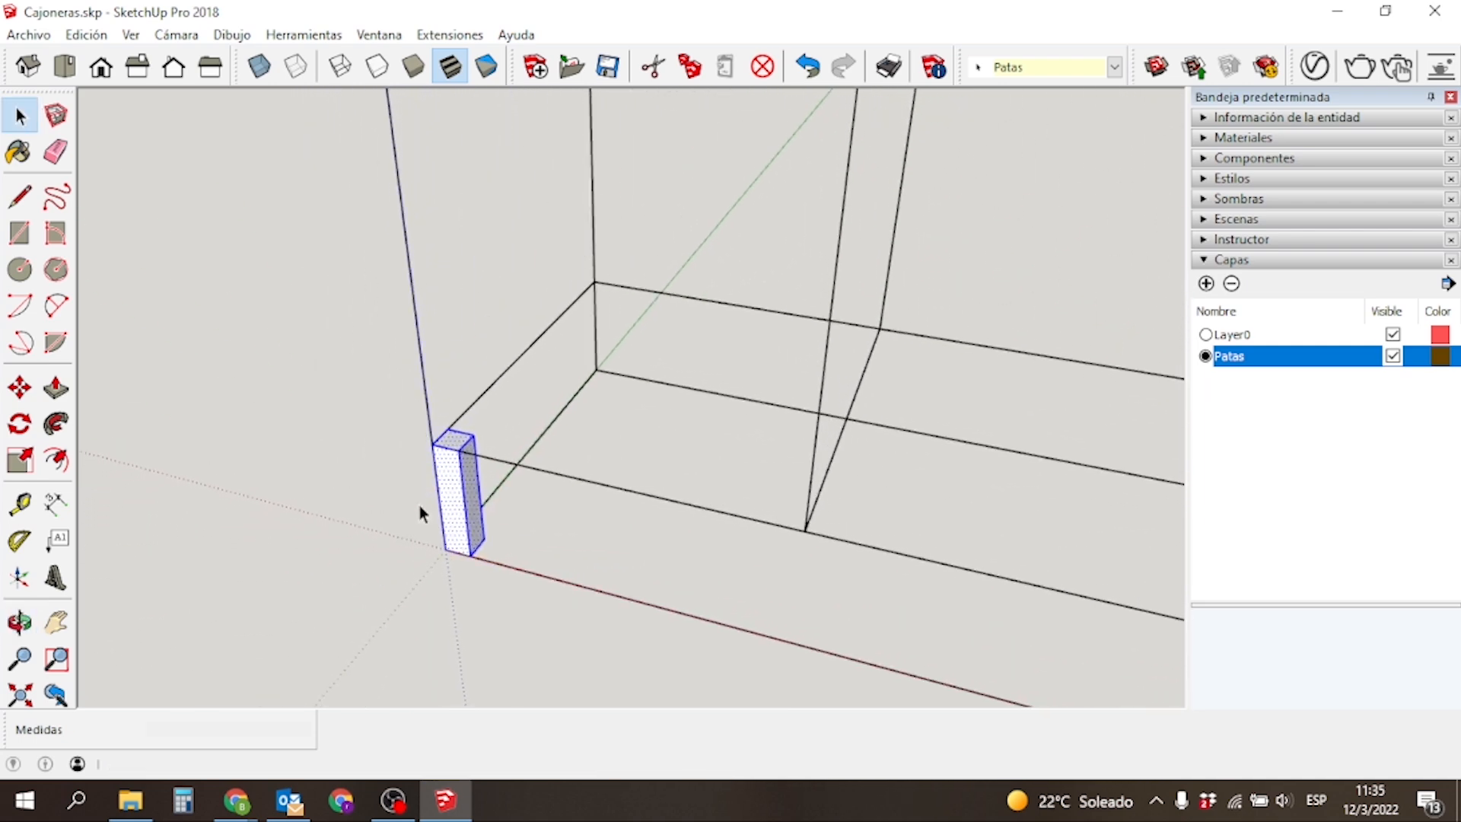
right_click(456, 487)
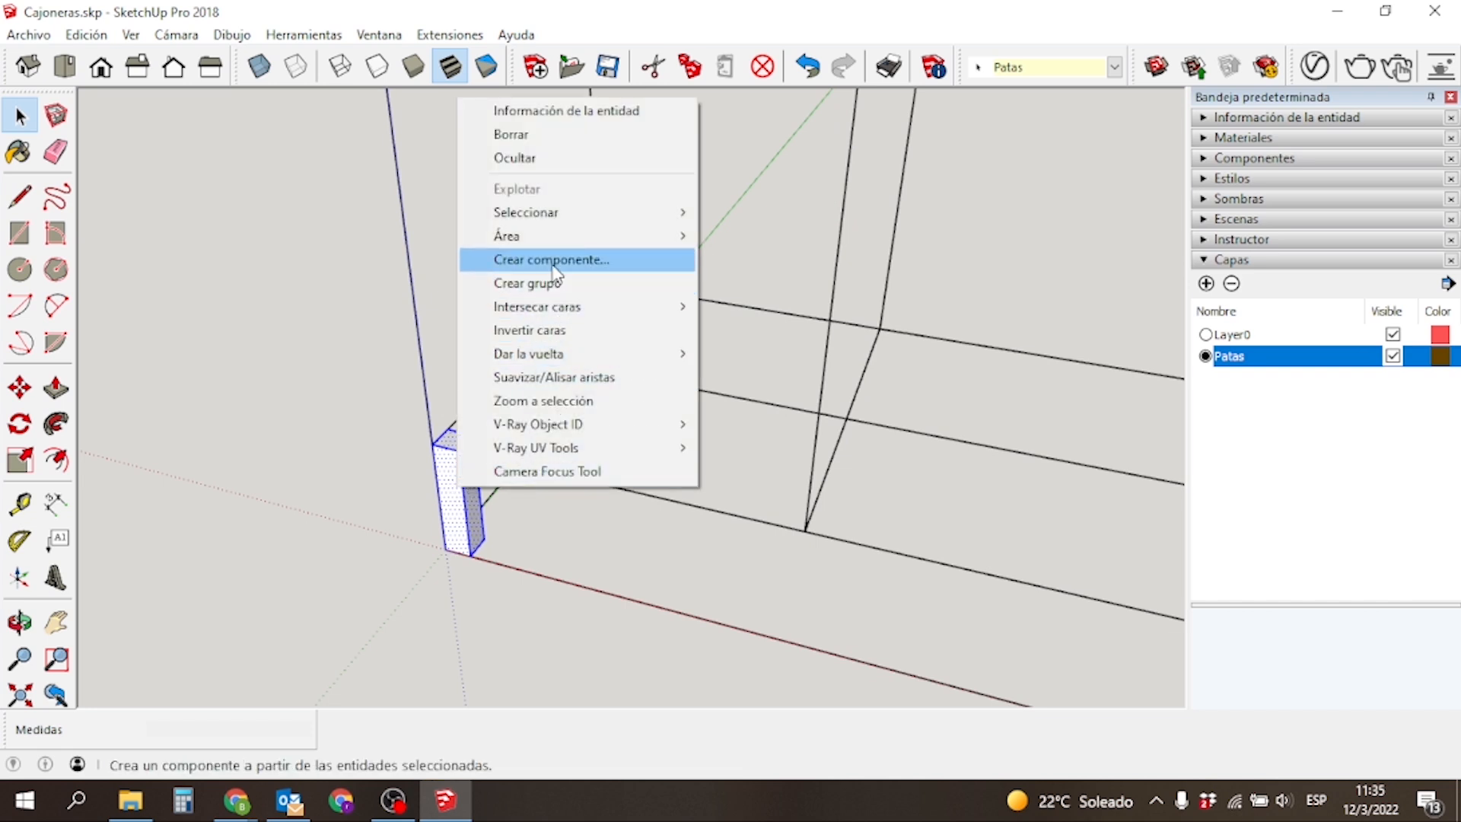
left_click(326, 339)
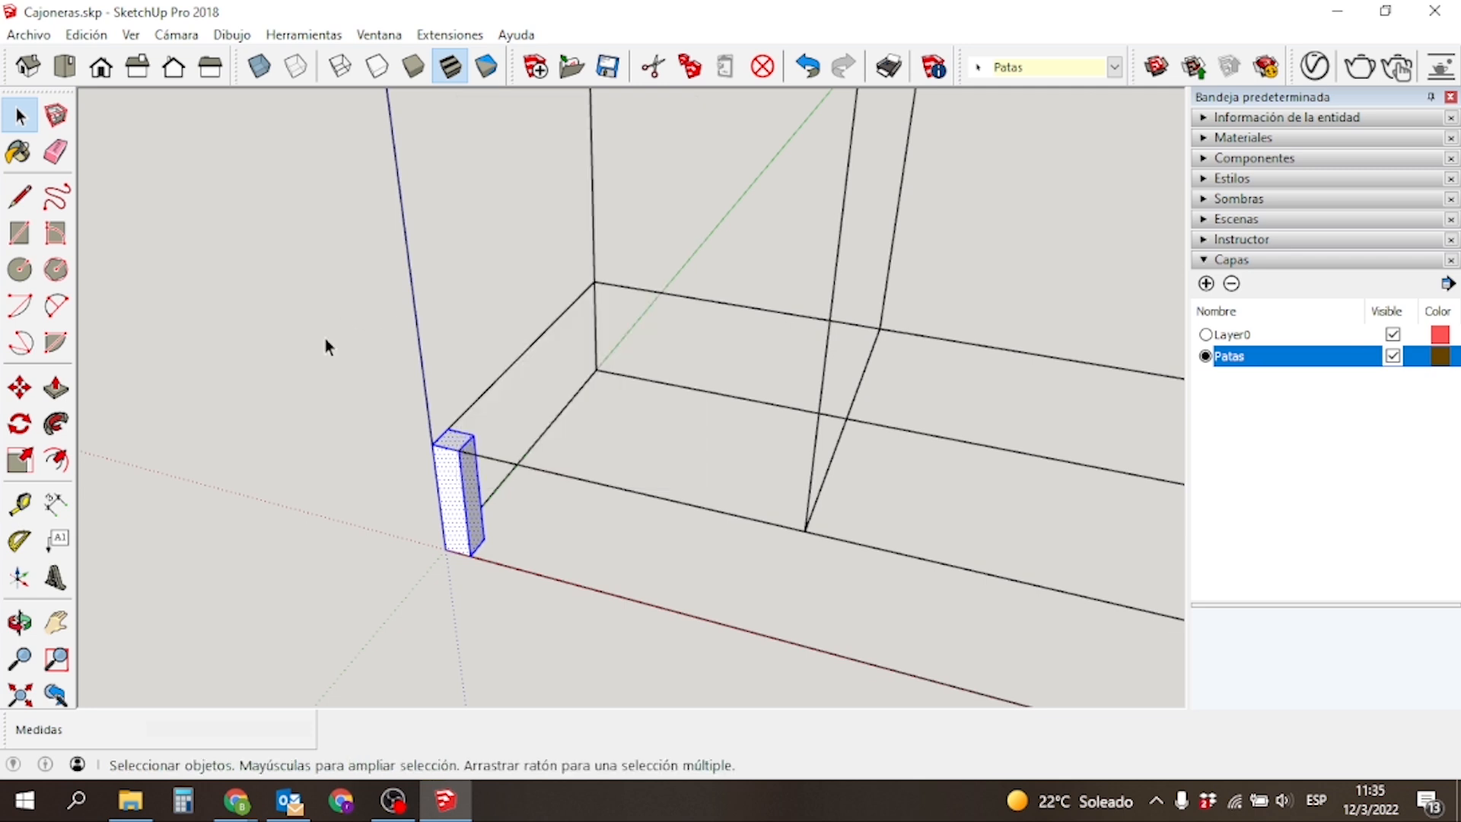
left_click(454, 509)
key("g")
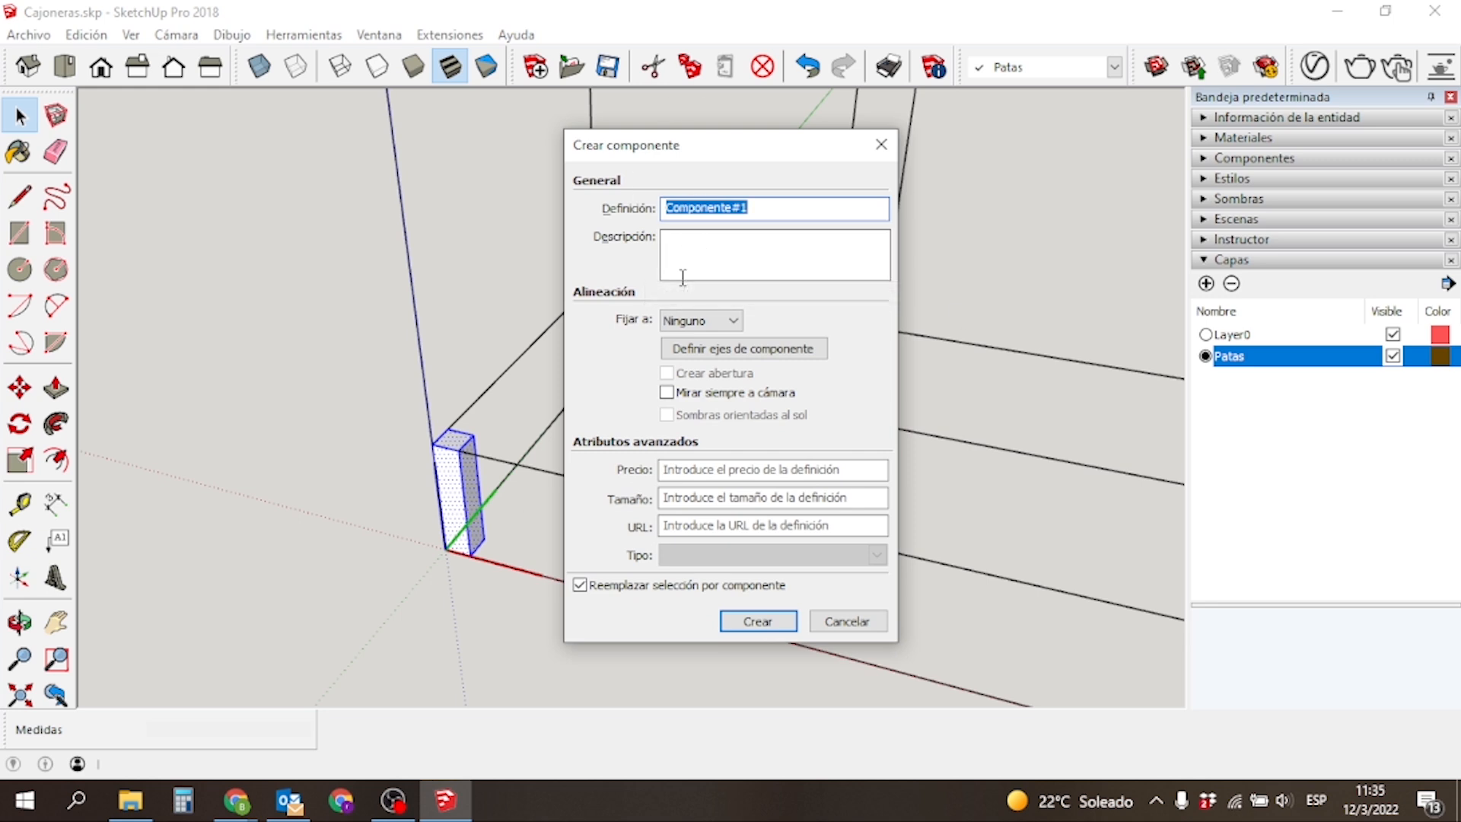
type("Patas")
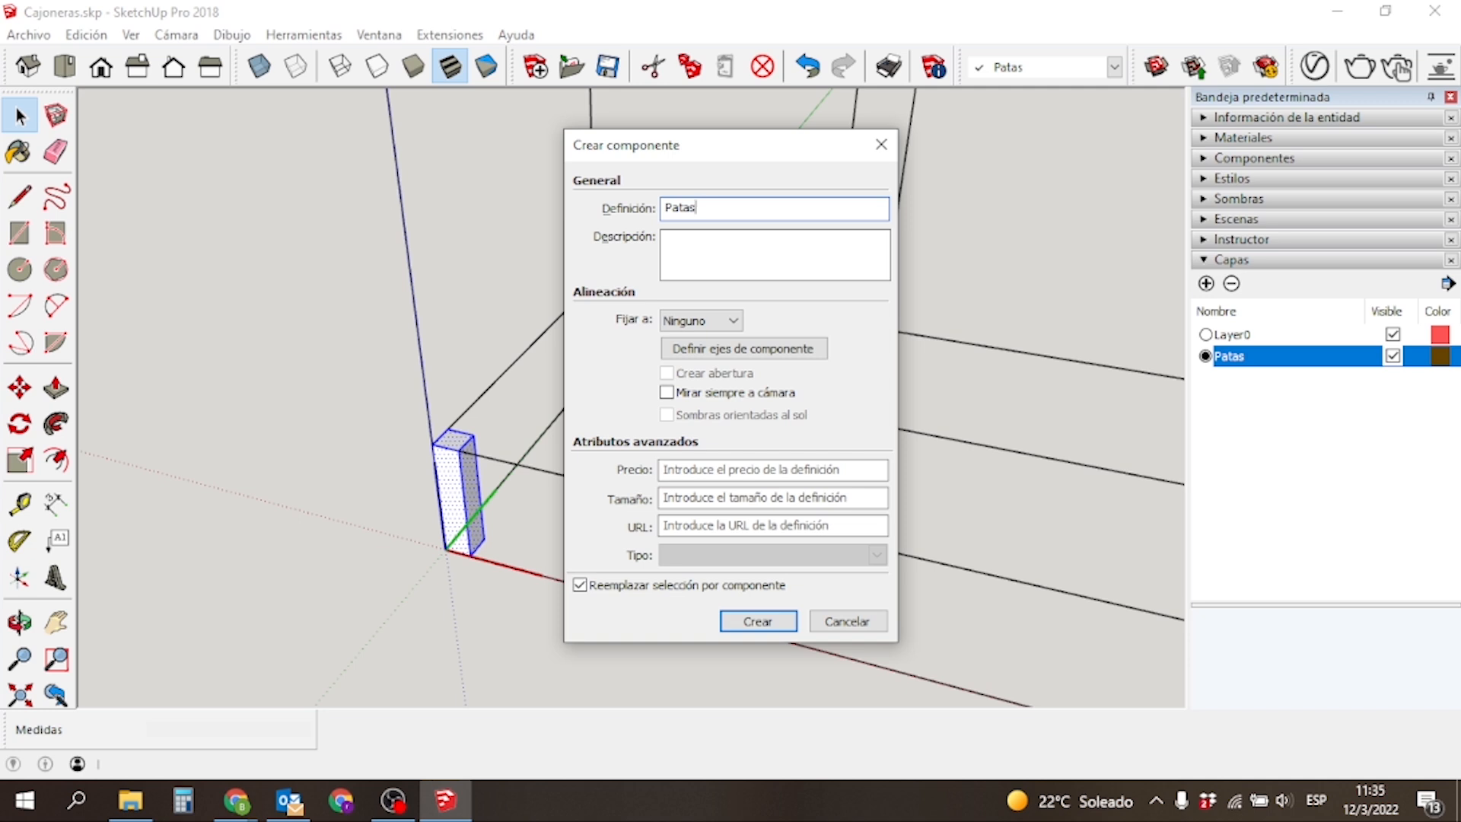
key("Return")
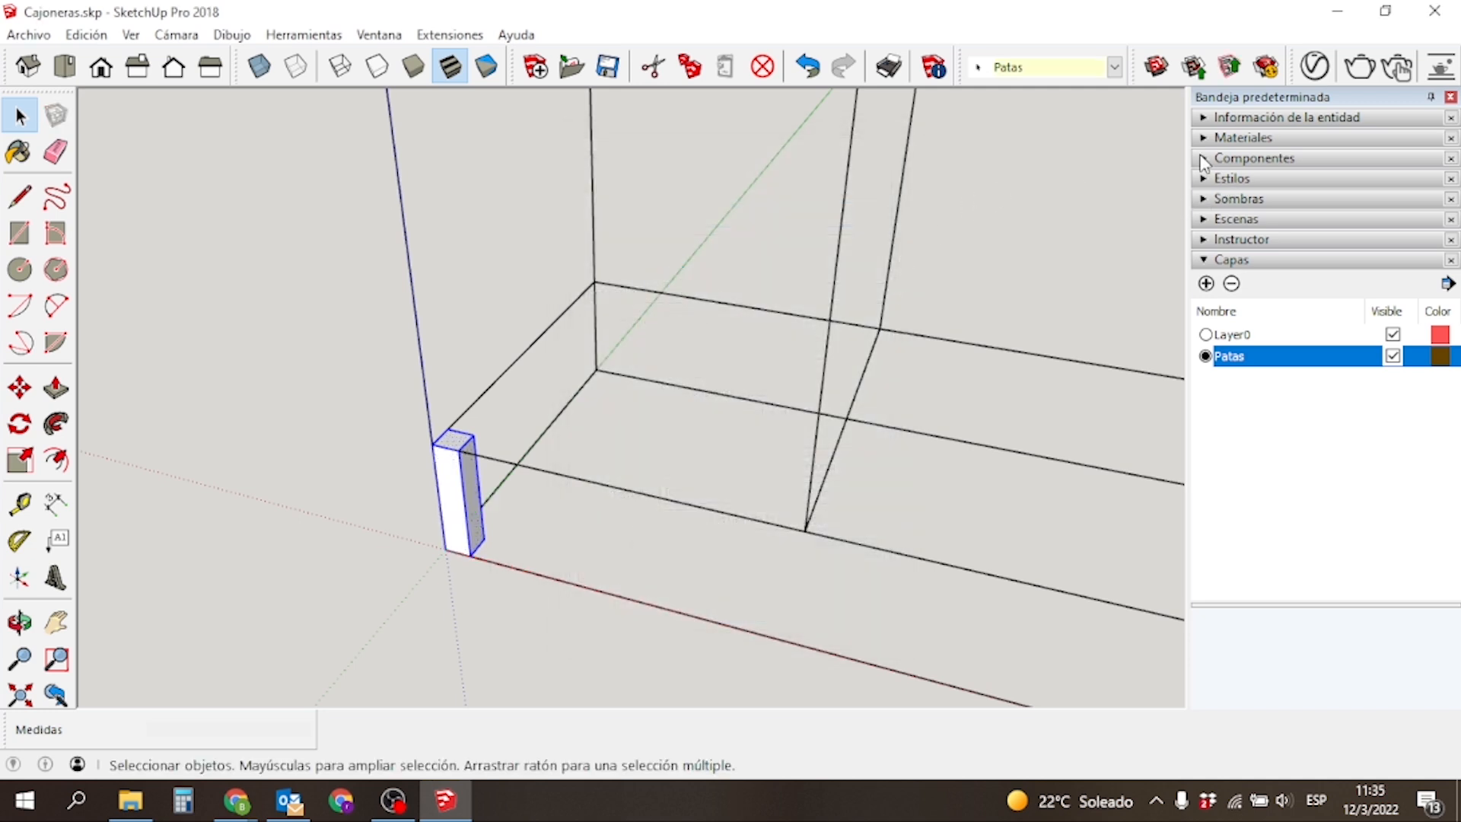
Insert three more copies of the Patas component from the model's component library, spaced loosely around the base.
left_click(1227, 158)
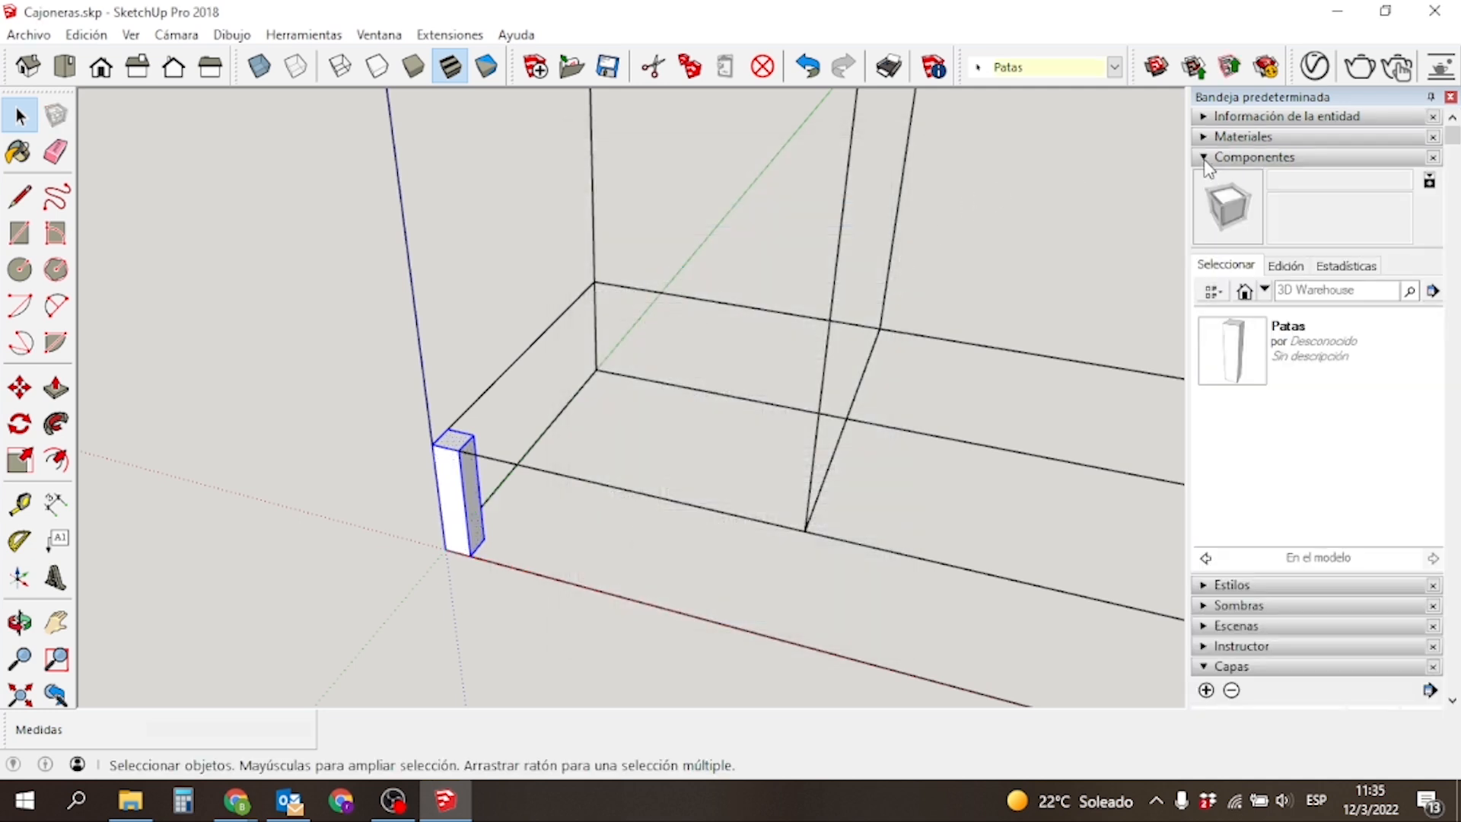
left_click(1240, 373)
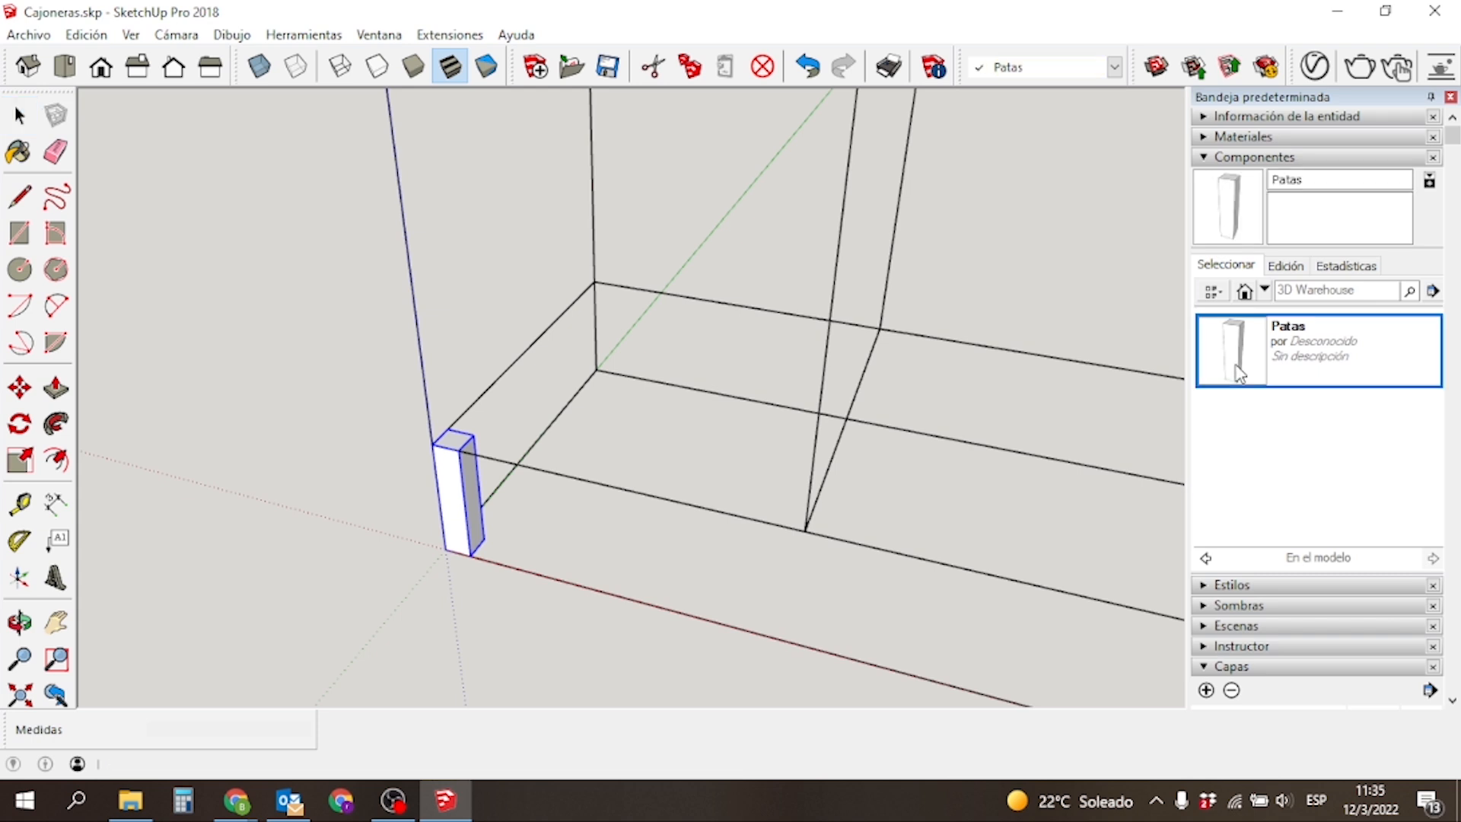
left_click(689, 434)
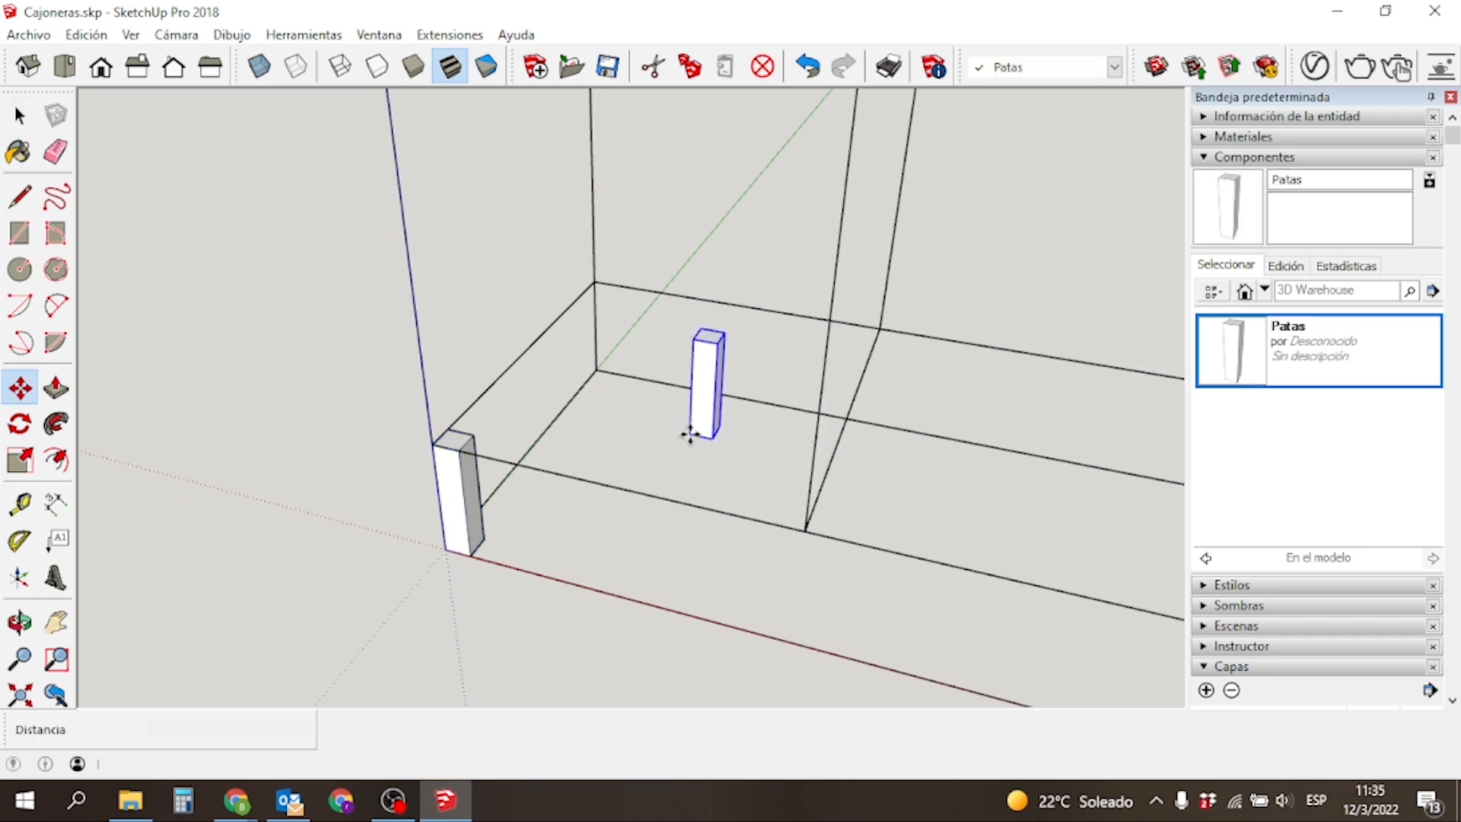
left_click(1246, 377)
left_click(1103, 510)
left_click(1239, 377)
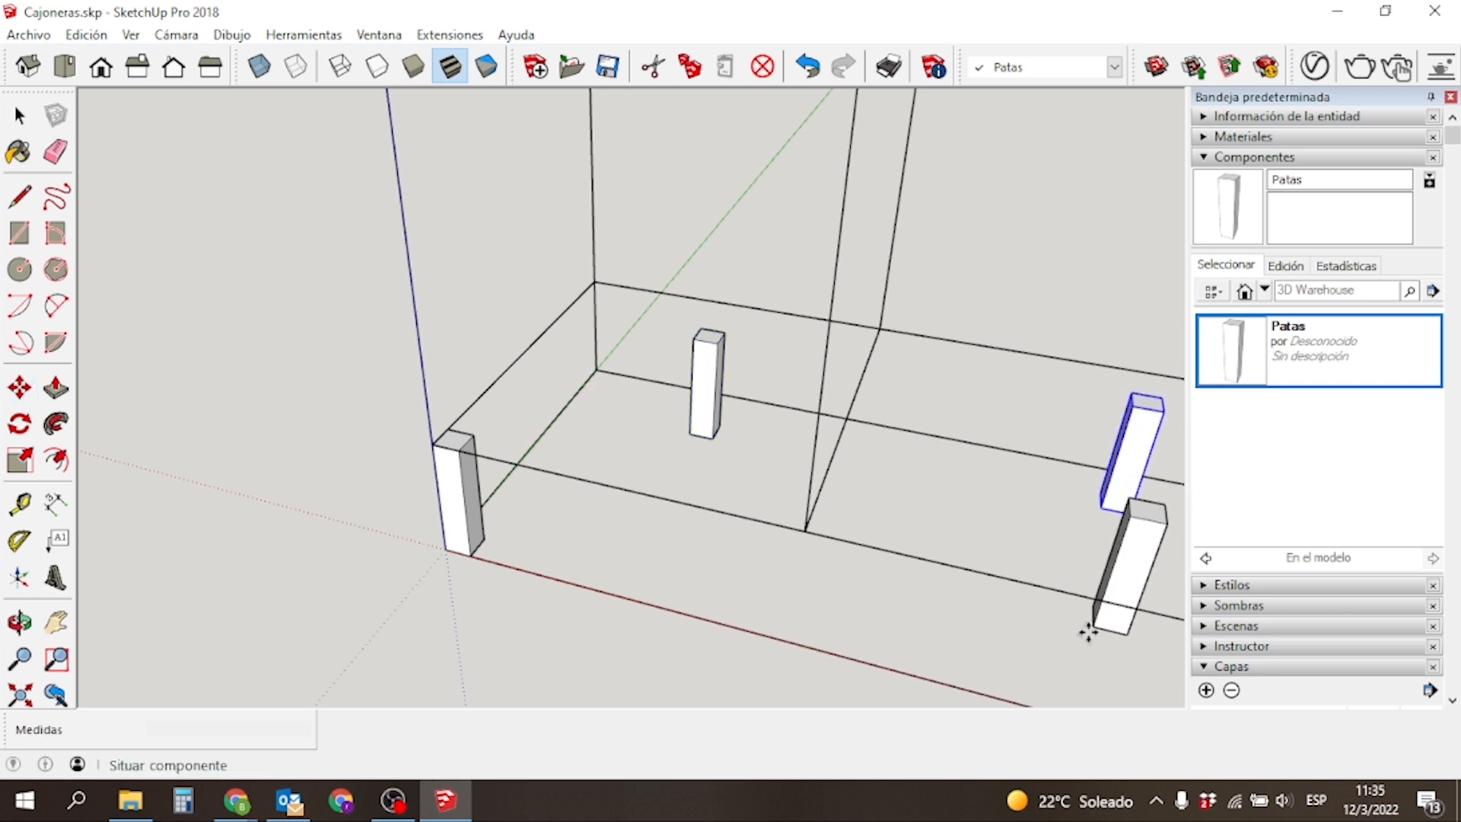
left_click(997, 674)
middle_click_drag(835, 564, 850, 525)
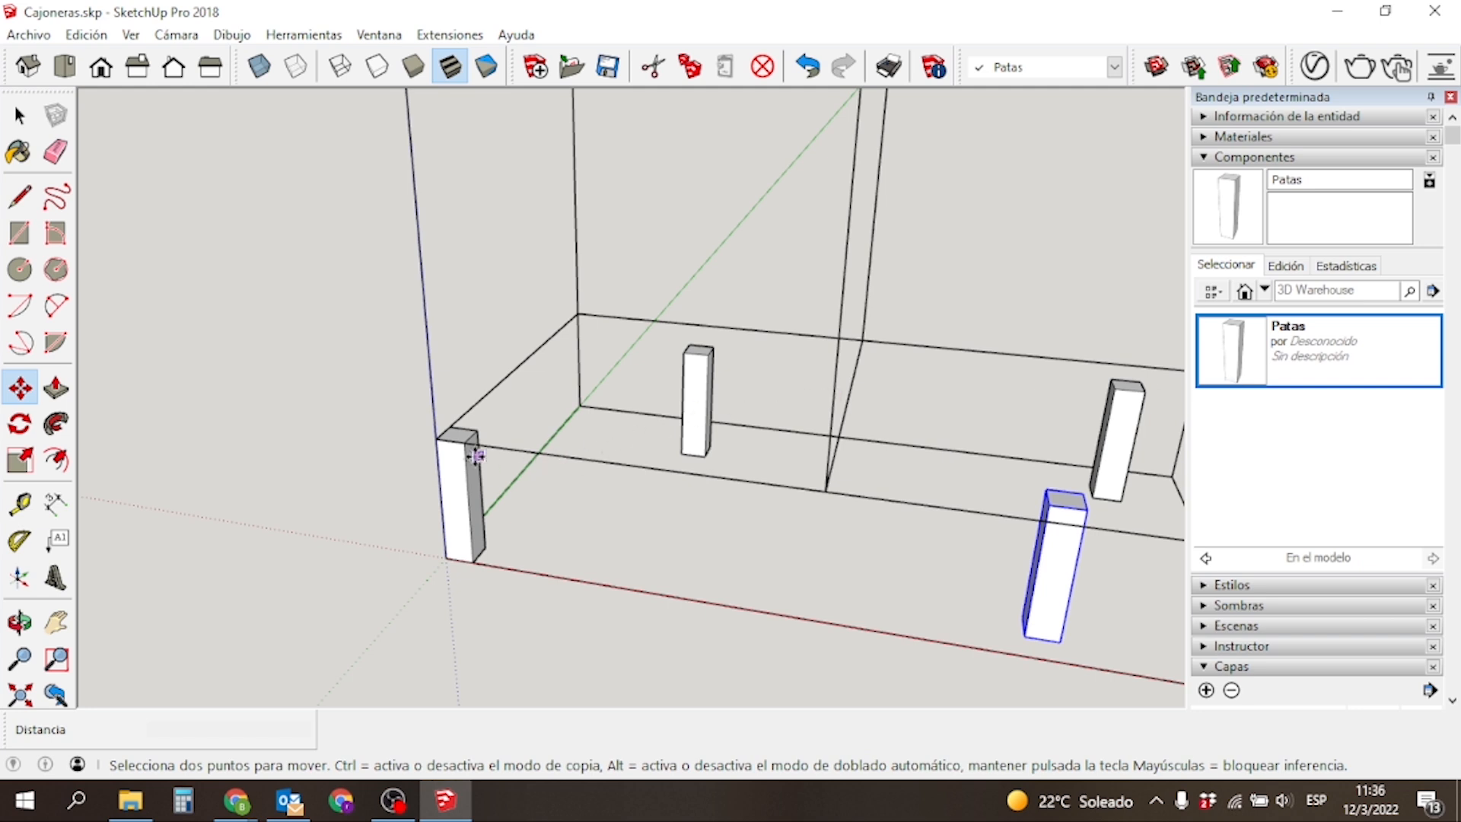
Try shortening the corner leg by 50 mm inside its component, undo the change and leave component editing.
key("space")
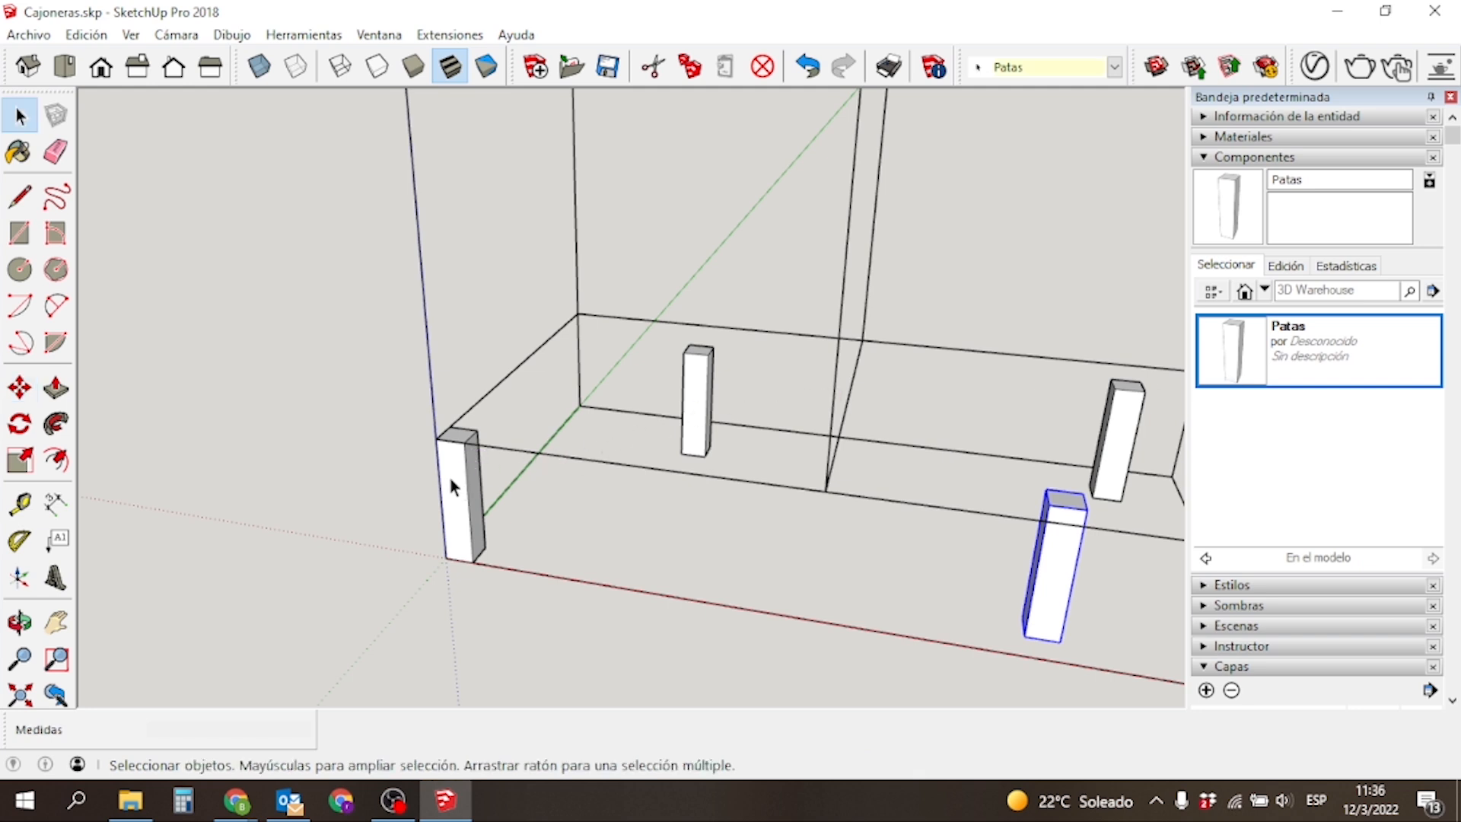
left_click(449, 486)
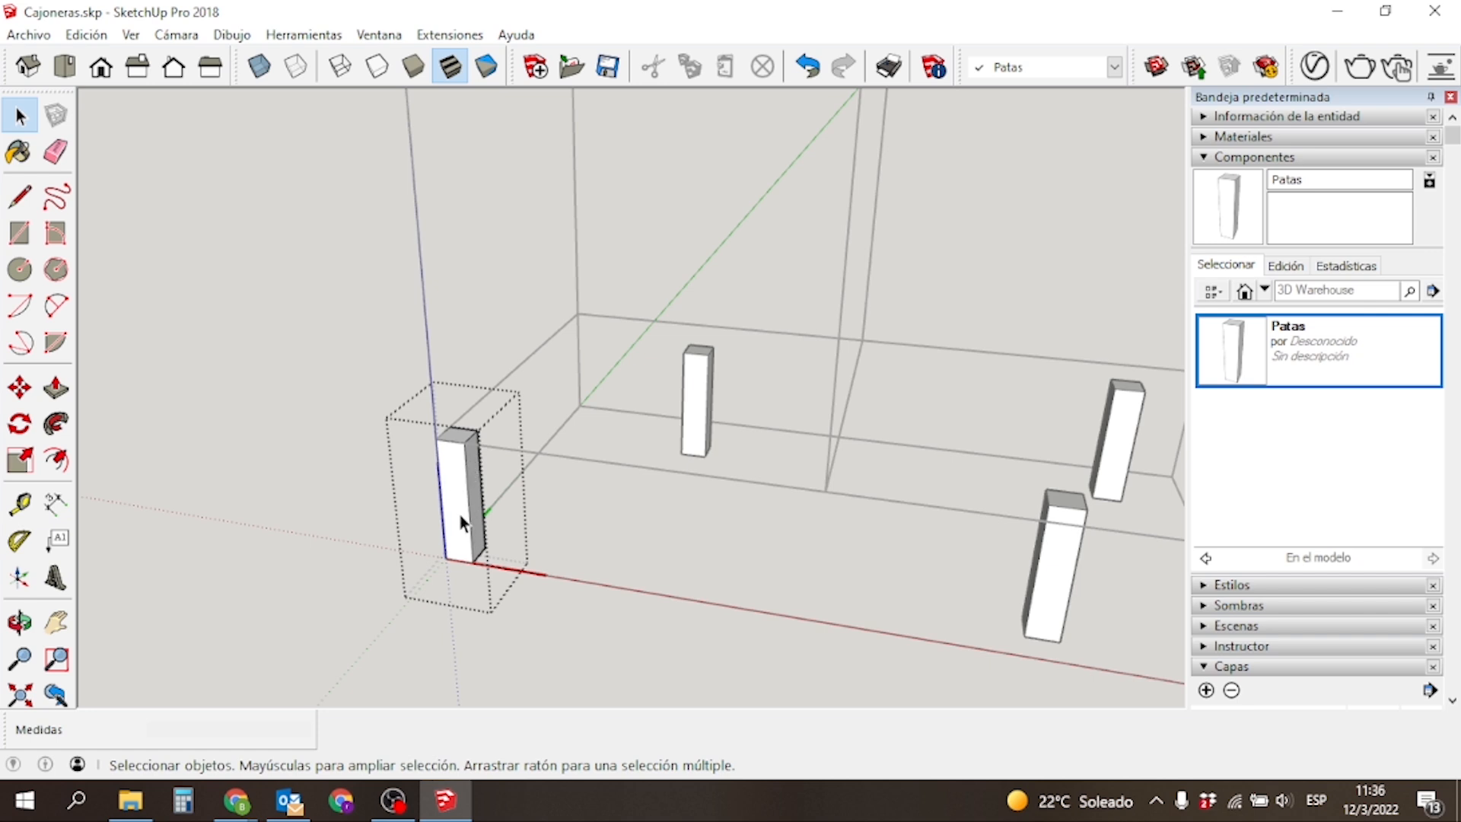
key("p")
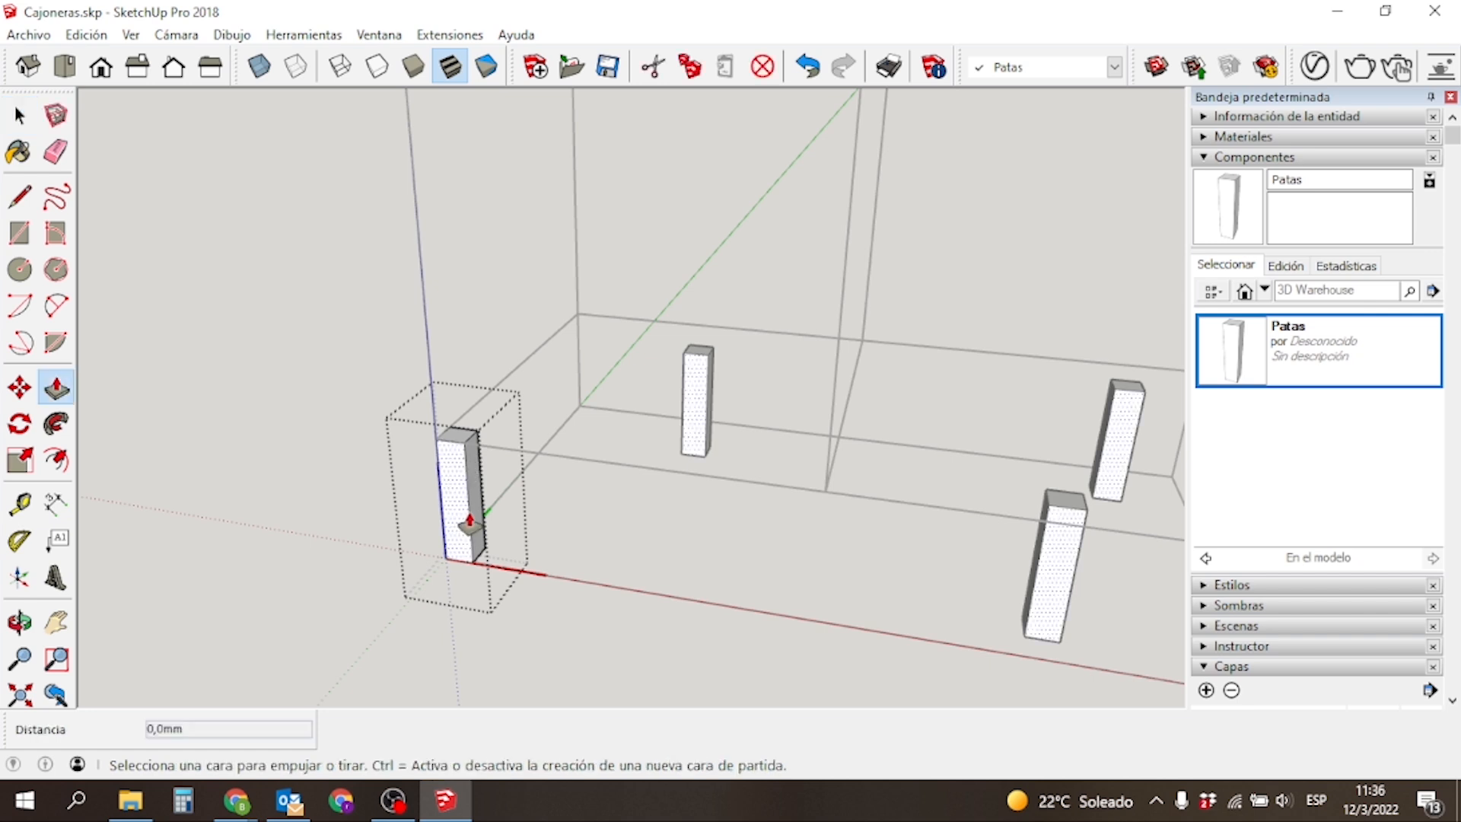
left_click(457, 439)
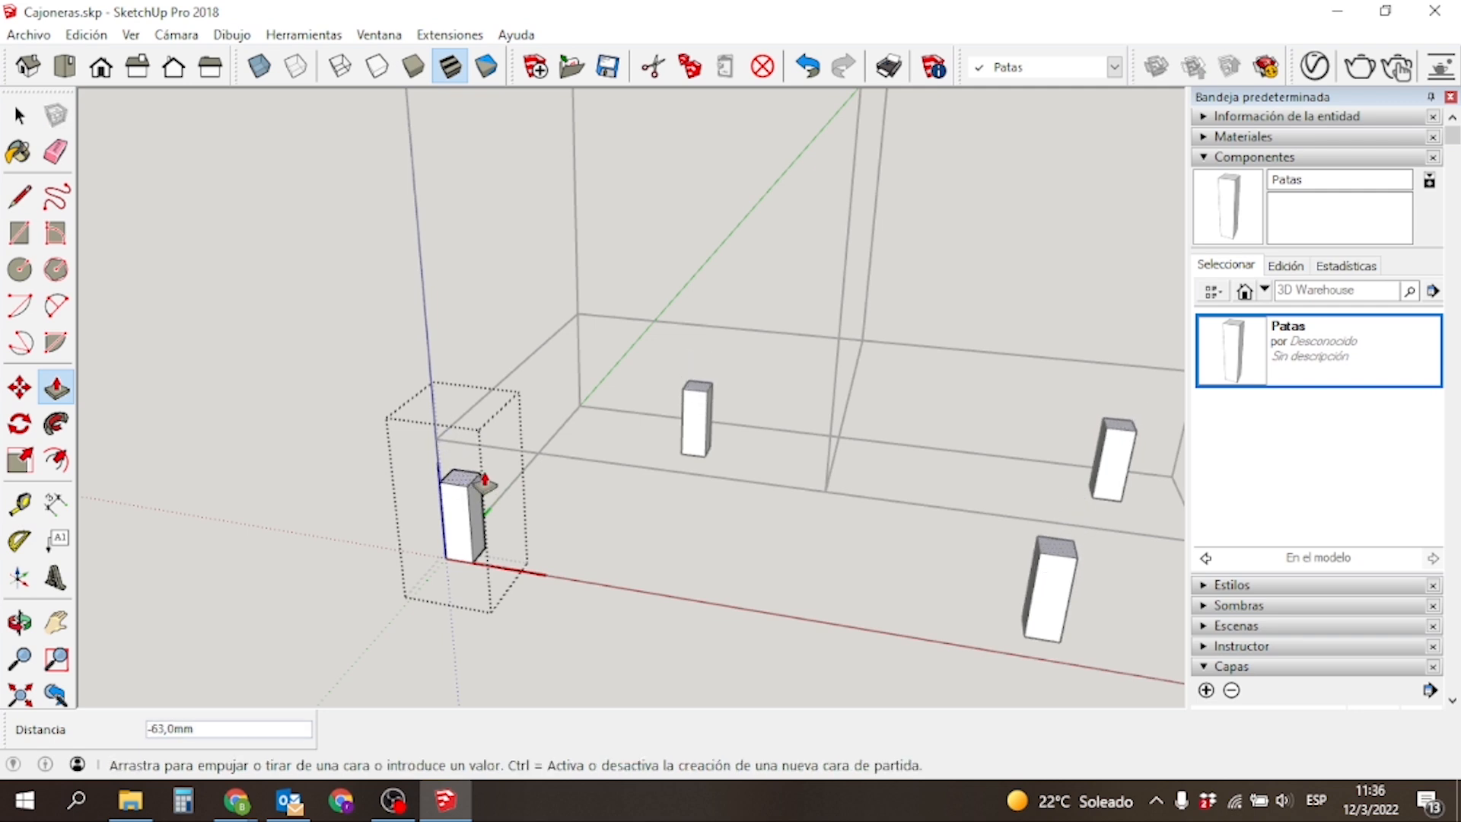
left_click(484, 481)
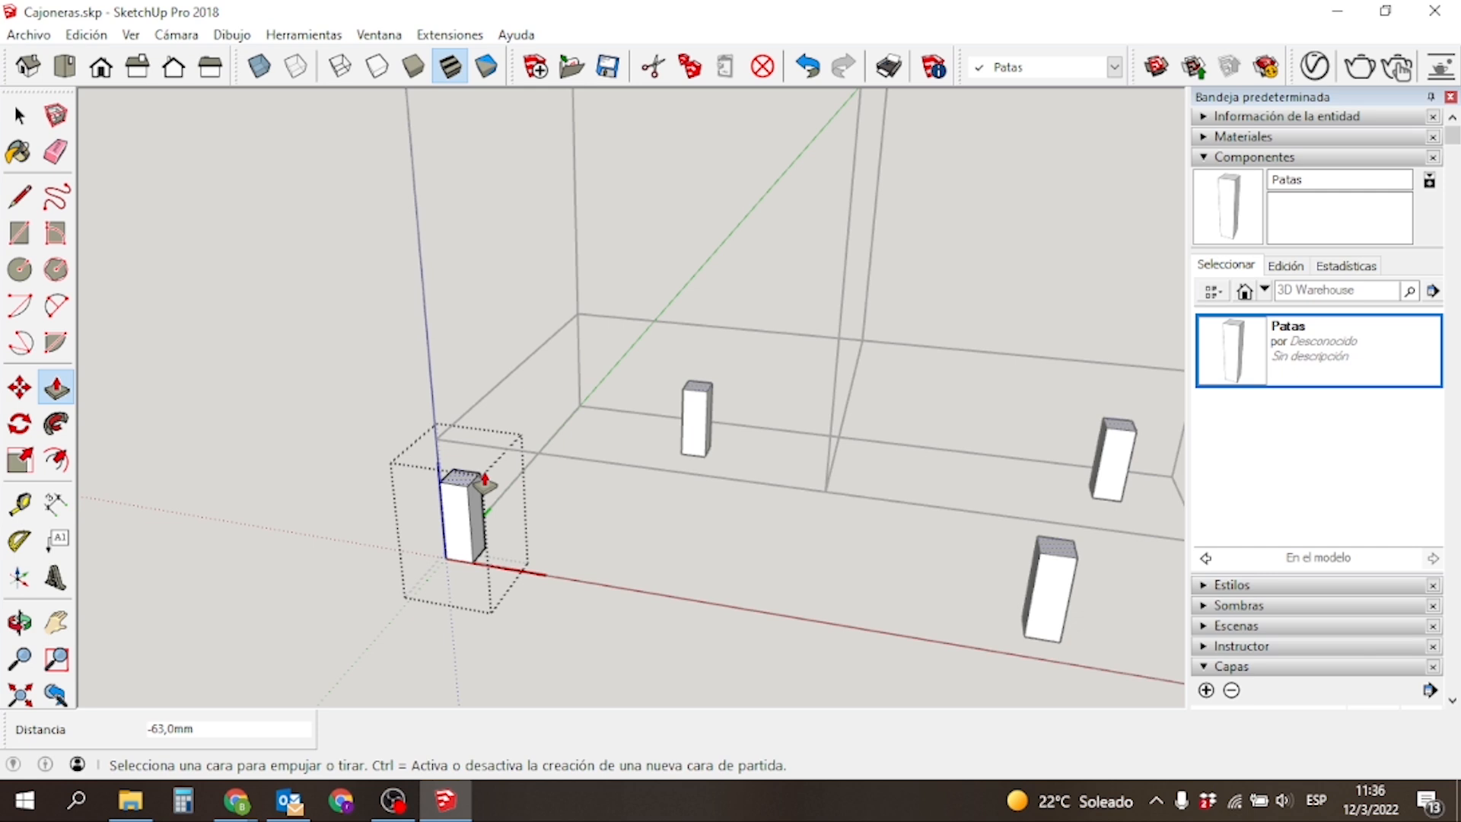
type("50")
key("Return")
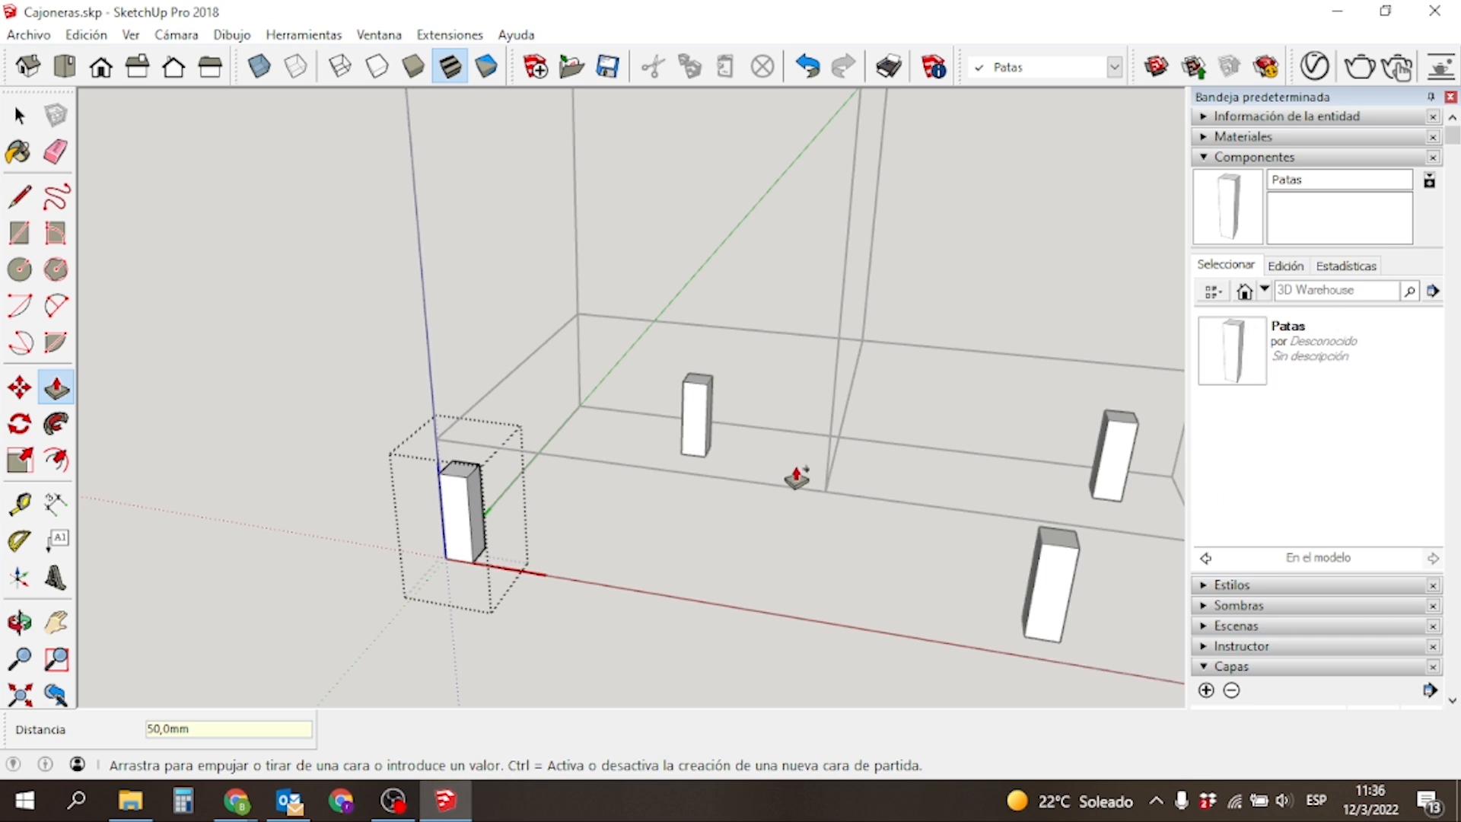
key("ctrl+z")
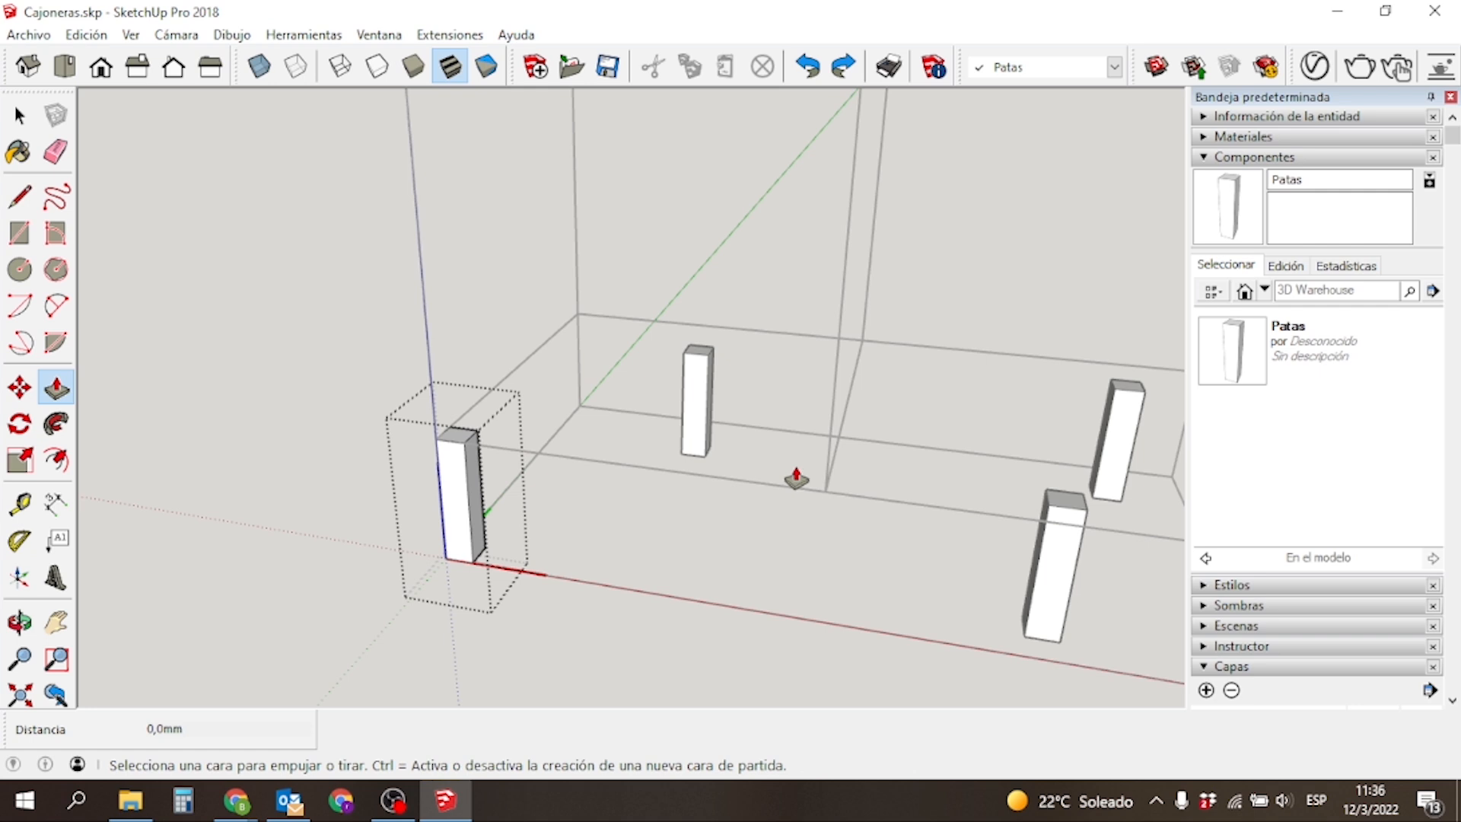
key("space")
left_click(787, 555)
Move the nearest loose leg by its outer top corner to the base's rear corner on the green axis.
middle_click_drag(327, 389, 806, 522)
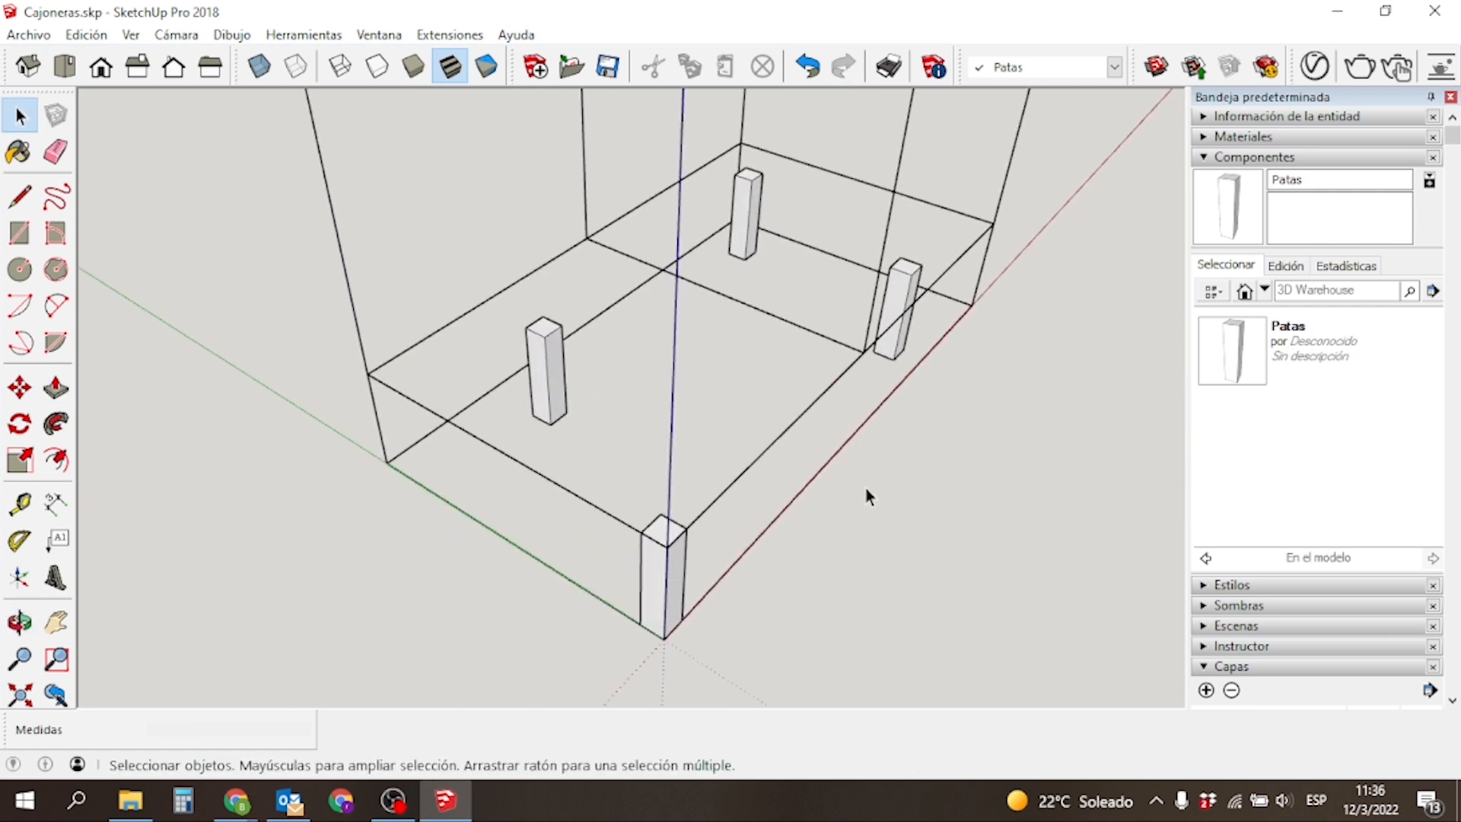
key("m")
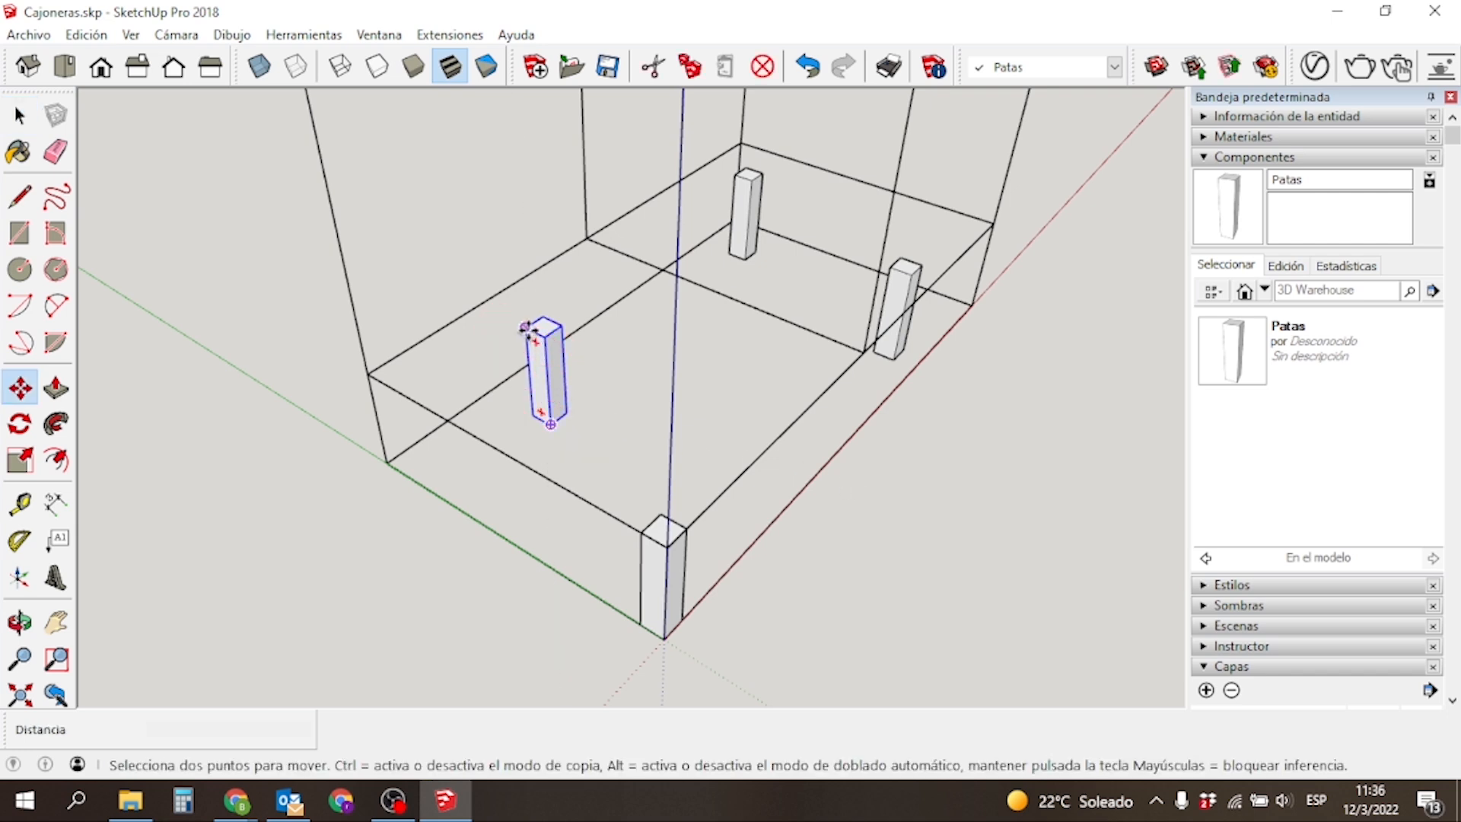
left_click(526, 328)
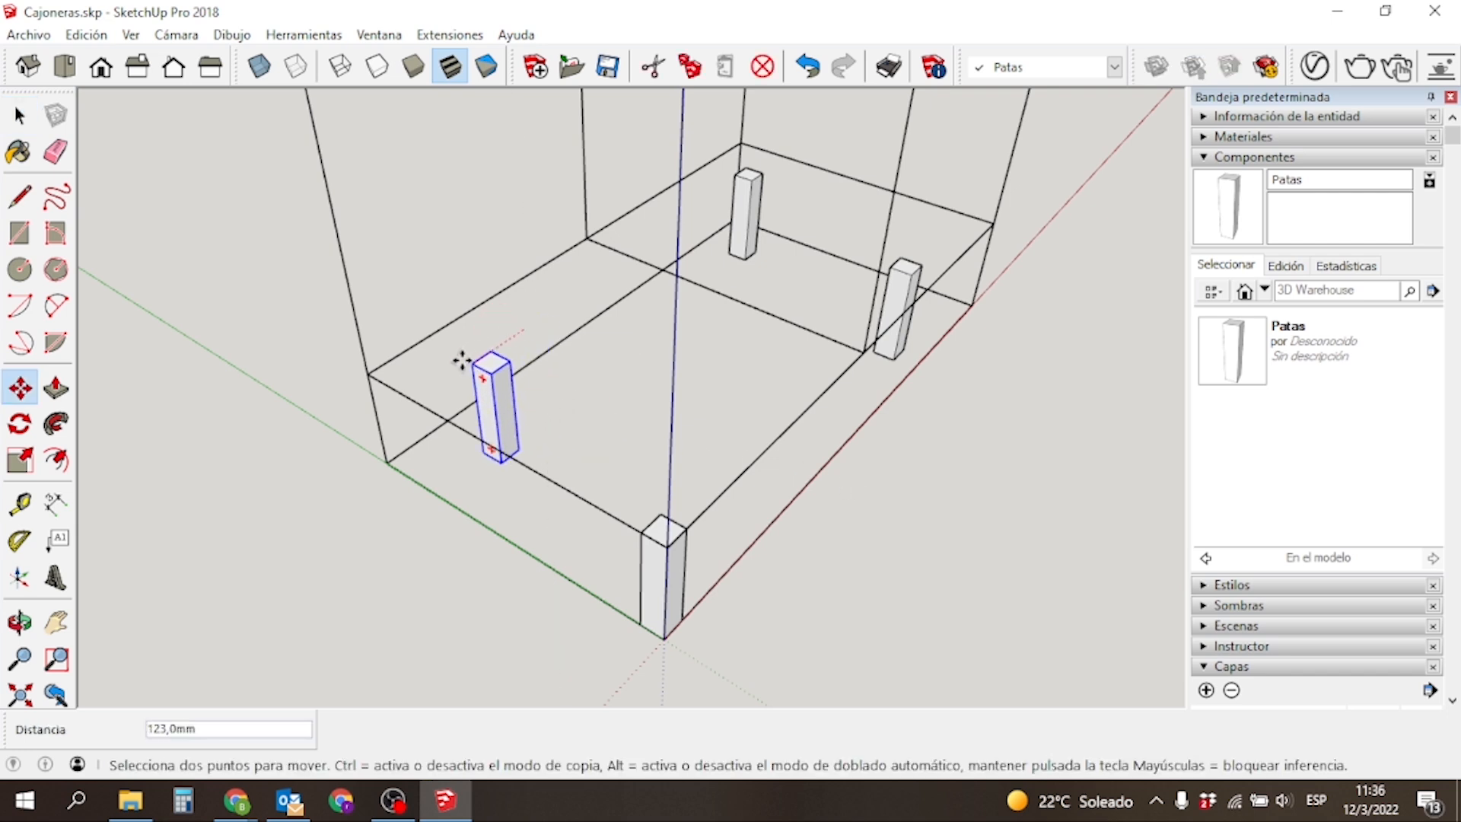
left_click(370, 374)
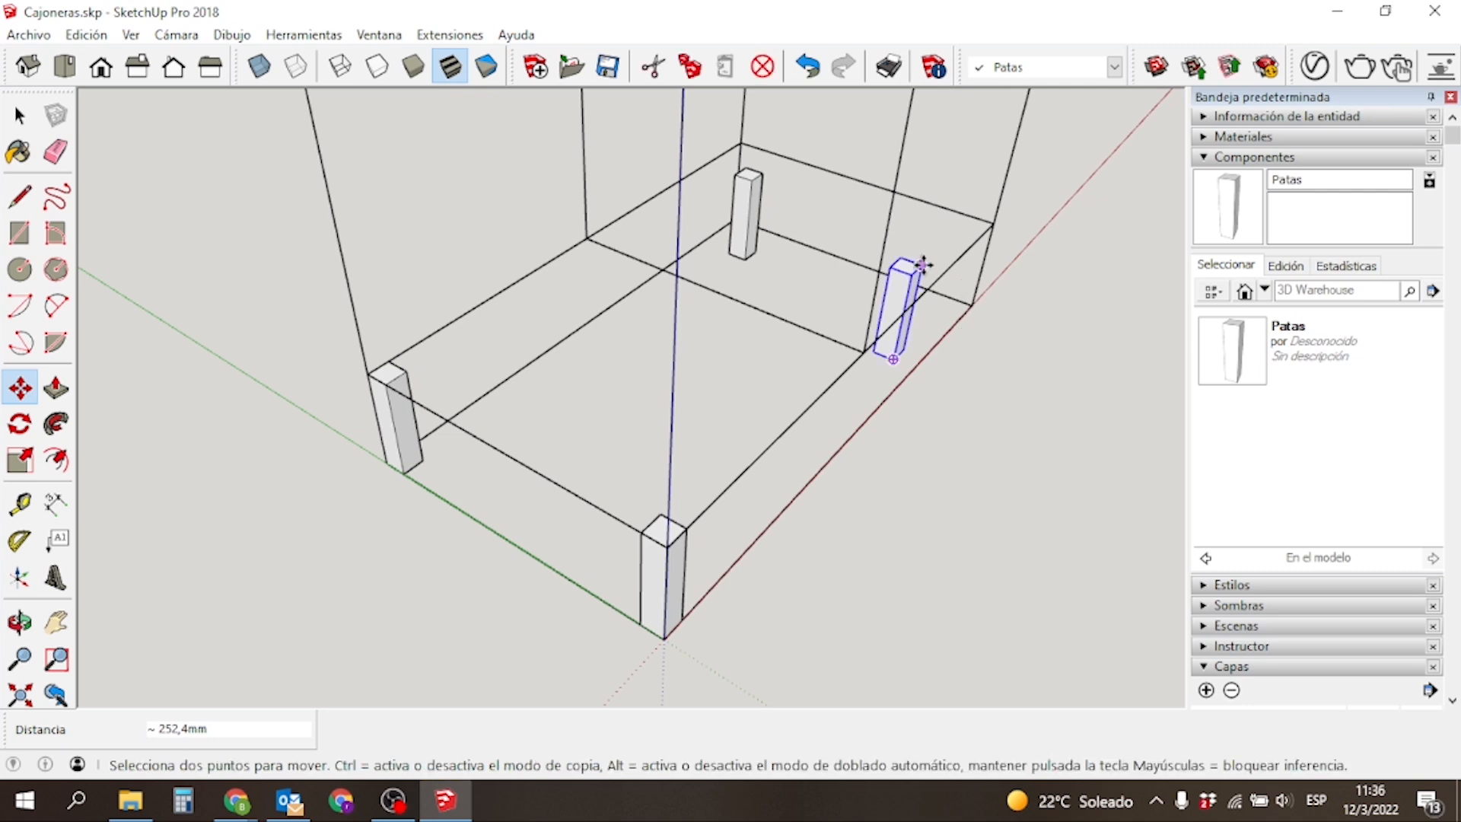
Move the loose leg near the red axis by its outer top corner to the base's far front corner.
scroll(925, 263, "up", 3)
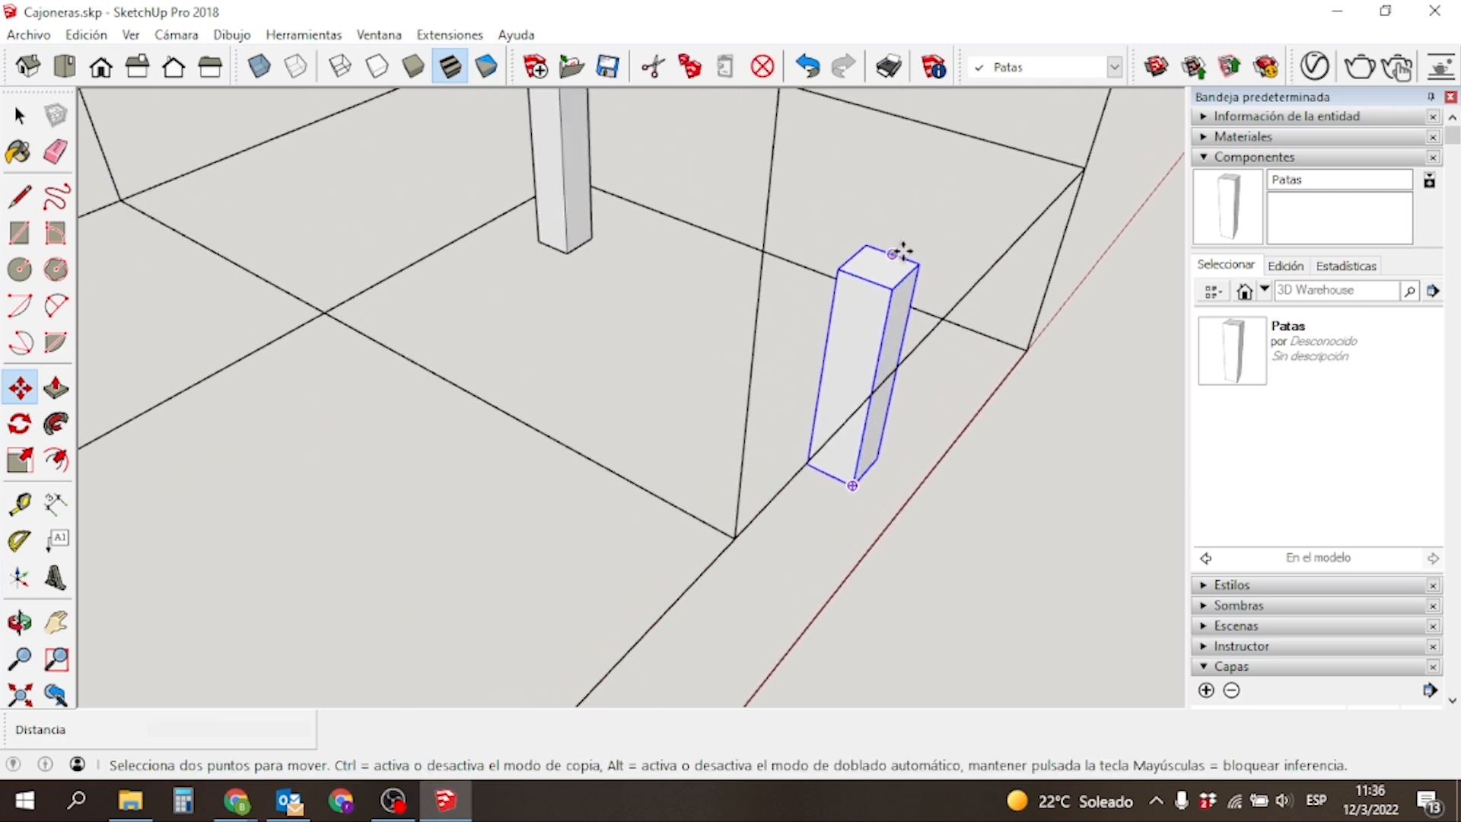
left_click(919, 263)
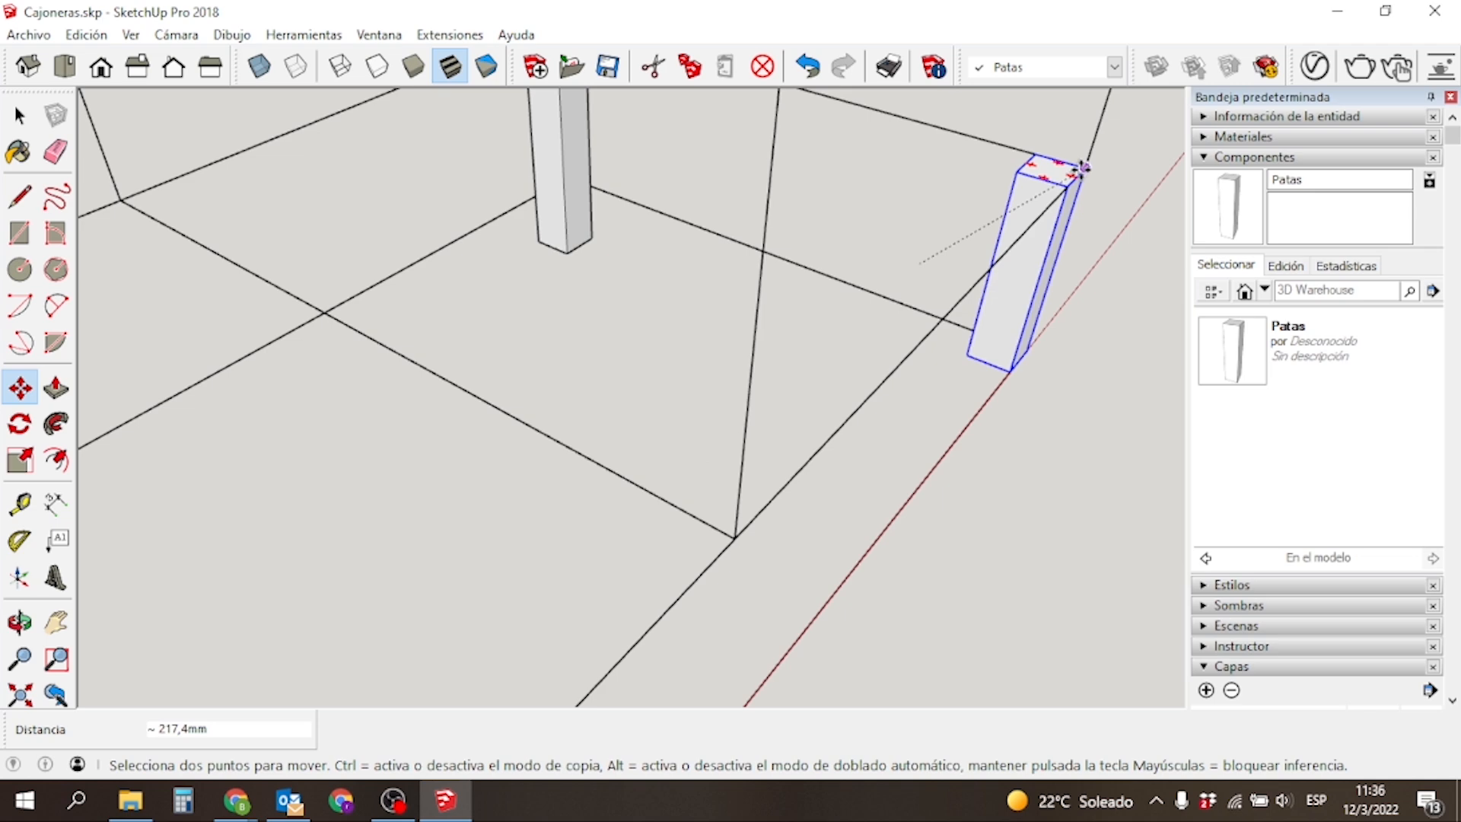
left_click(1082, 169)
scroll(969, 307, "down", 3)
Move the last loose leg by its outer top corner to the base's remaining rear corner.
middle_click_drag(1027, 277, 380, 291)
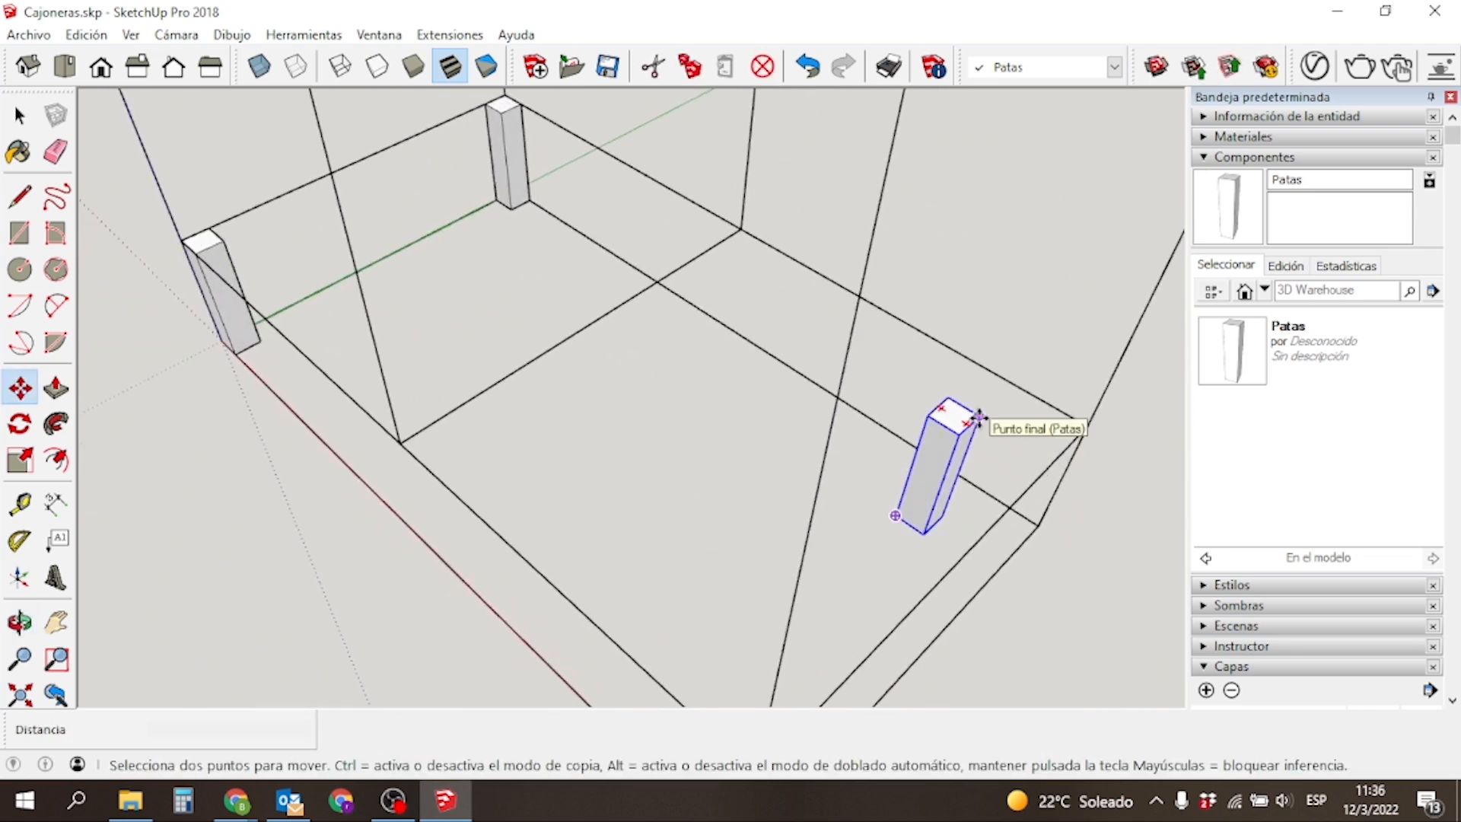
left_click(978, 415)
left_click(1076, 424)
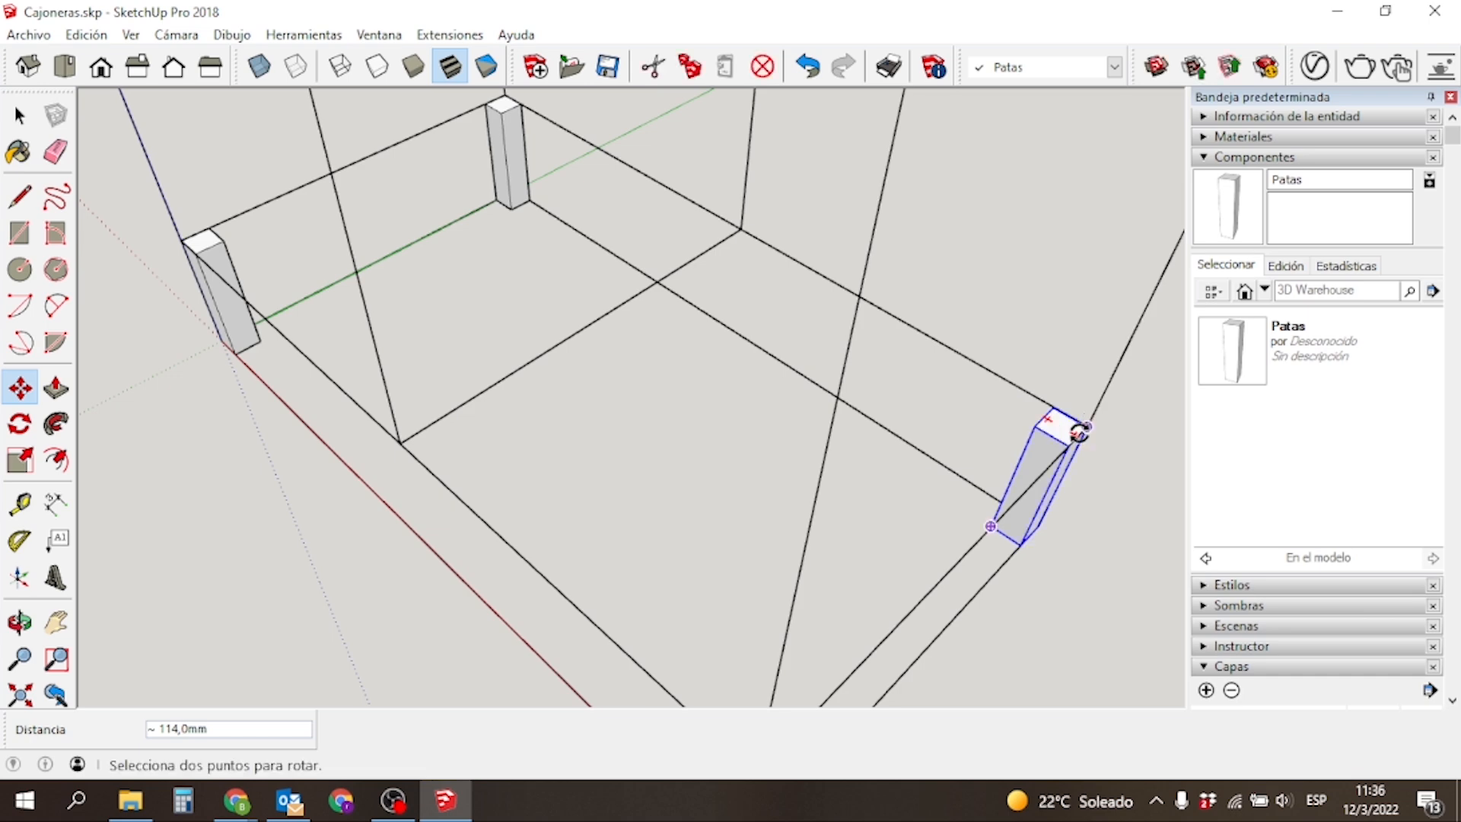
middle_click_drag(287, 462, 646, 431)
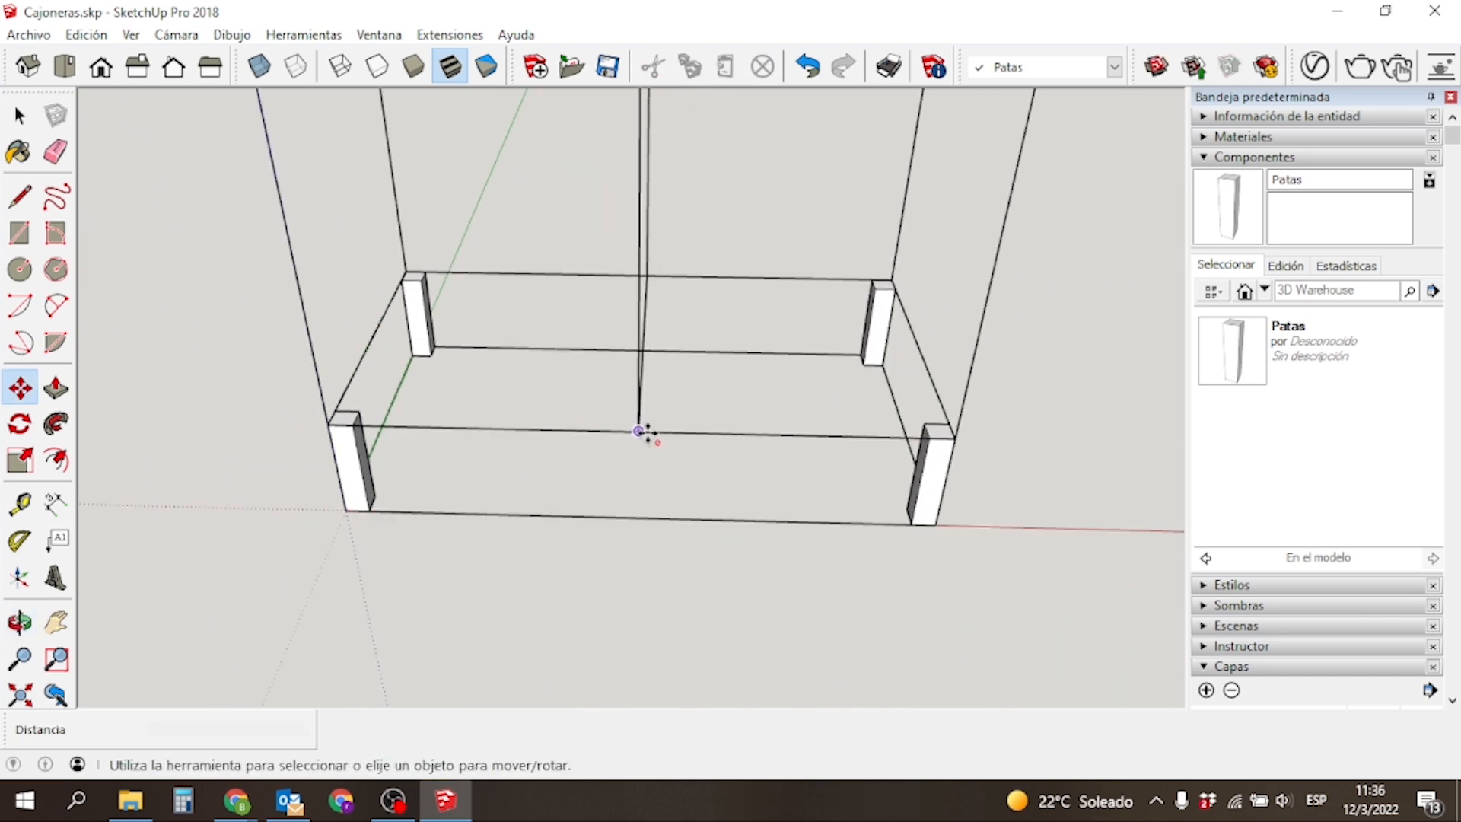
Move the front and rear legs on the green-axis side together 50 mm inward along the red axis.
middle_click_drag(479, 623, 531, 592)
key("space")
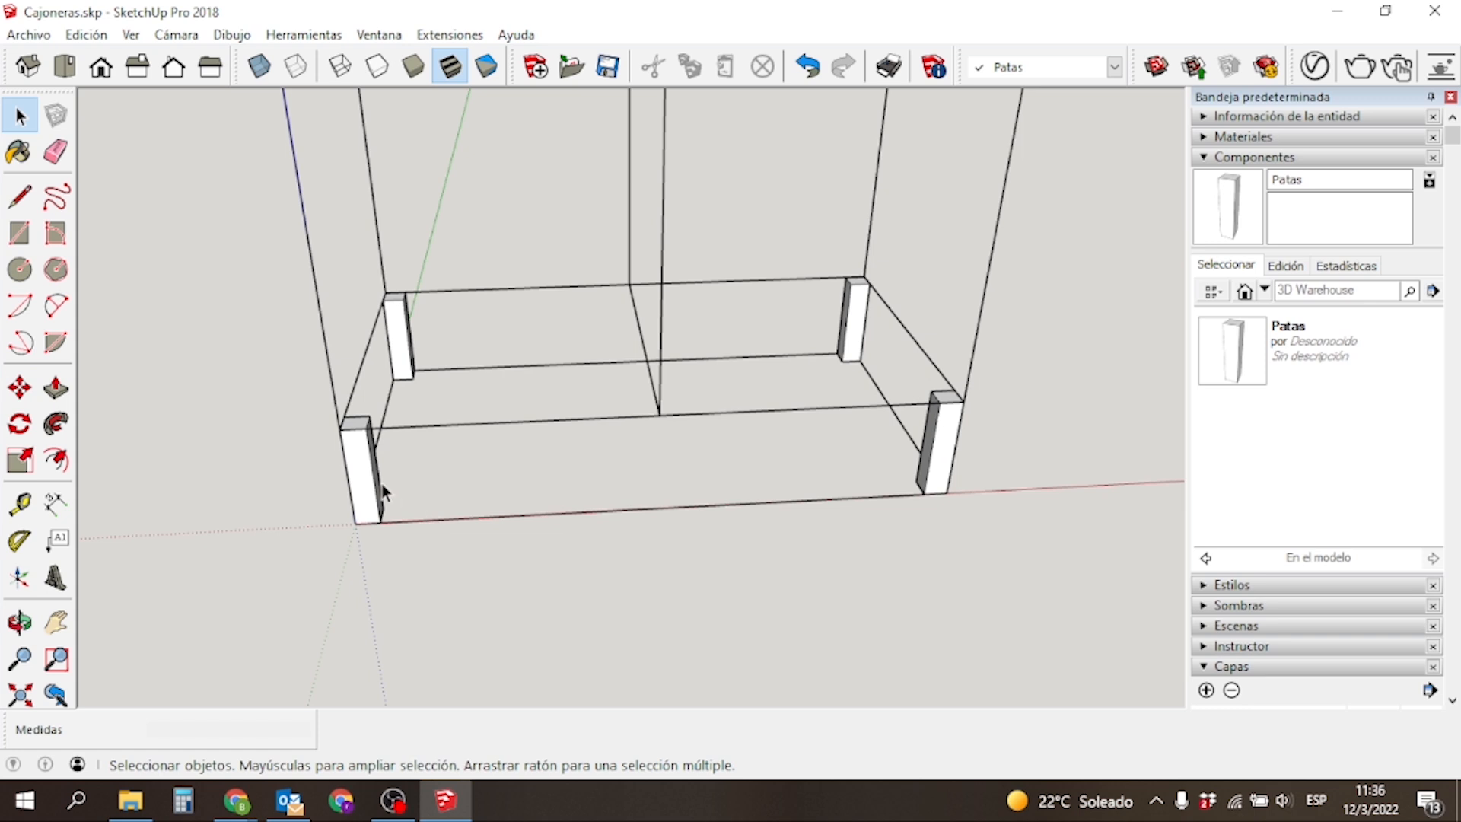
left_click(370, 485)
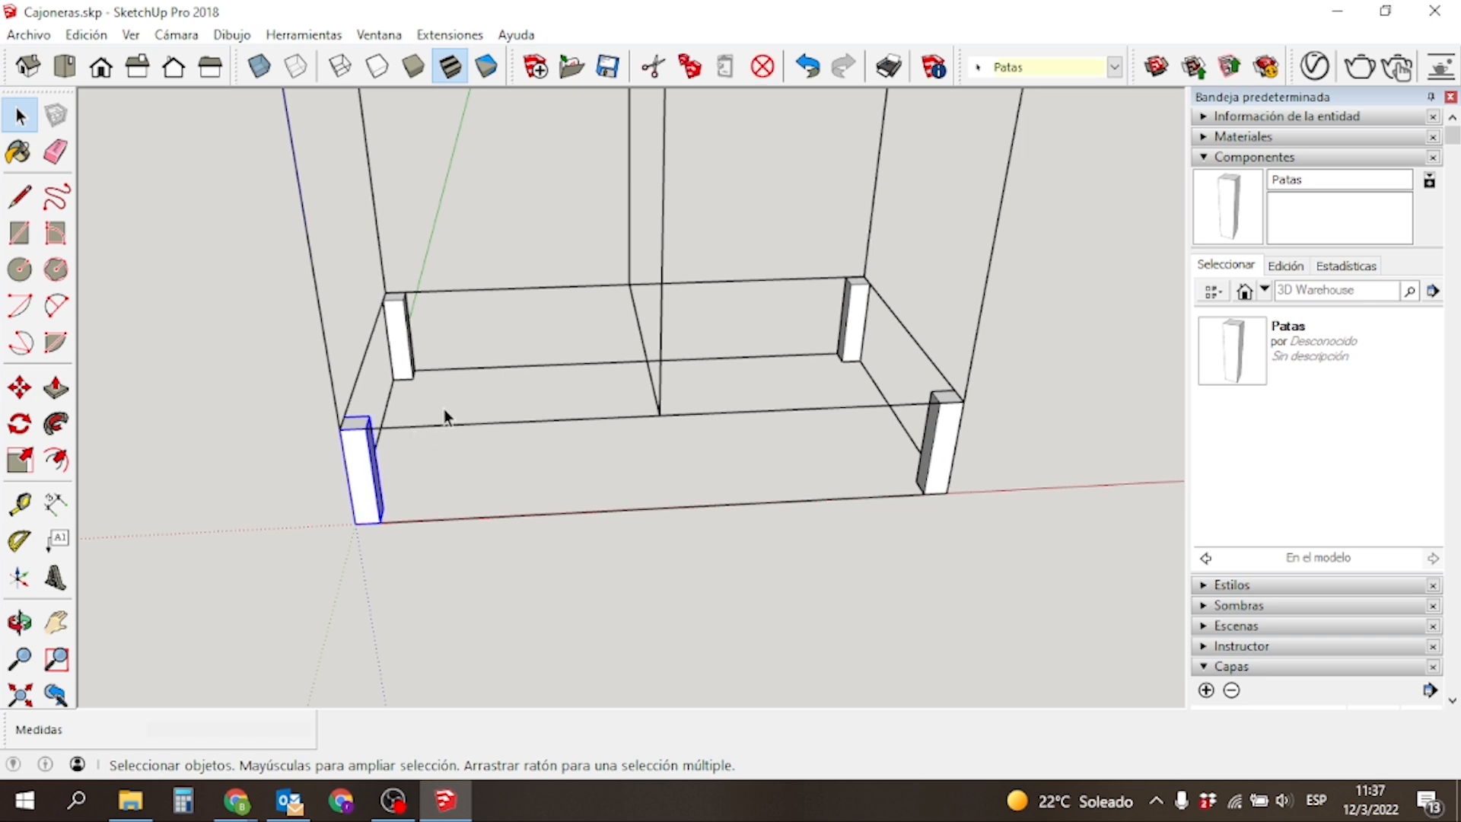
left_click(403, 357, "shift")
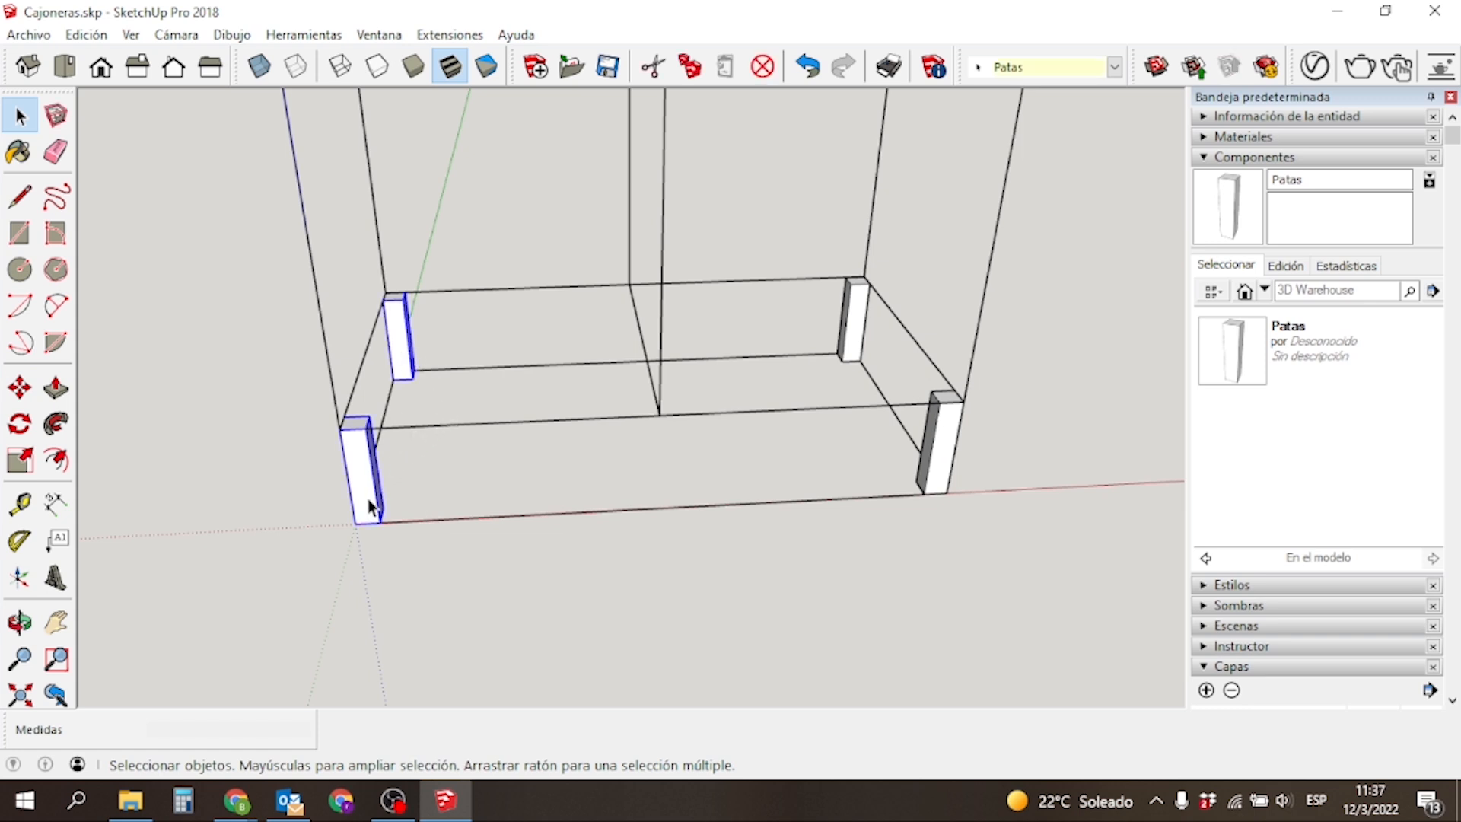
key("m")
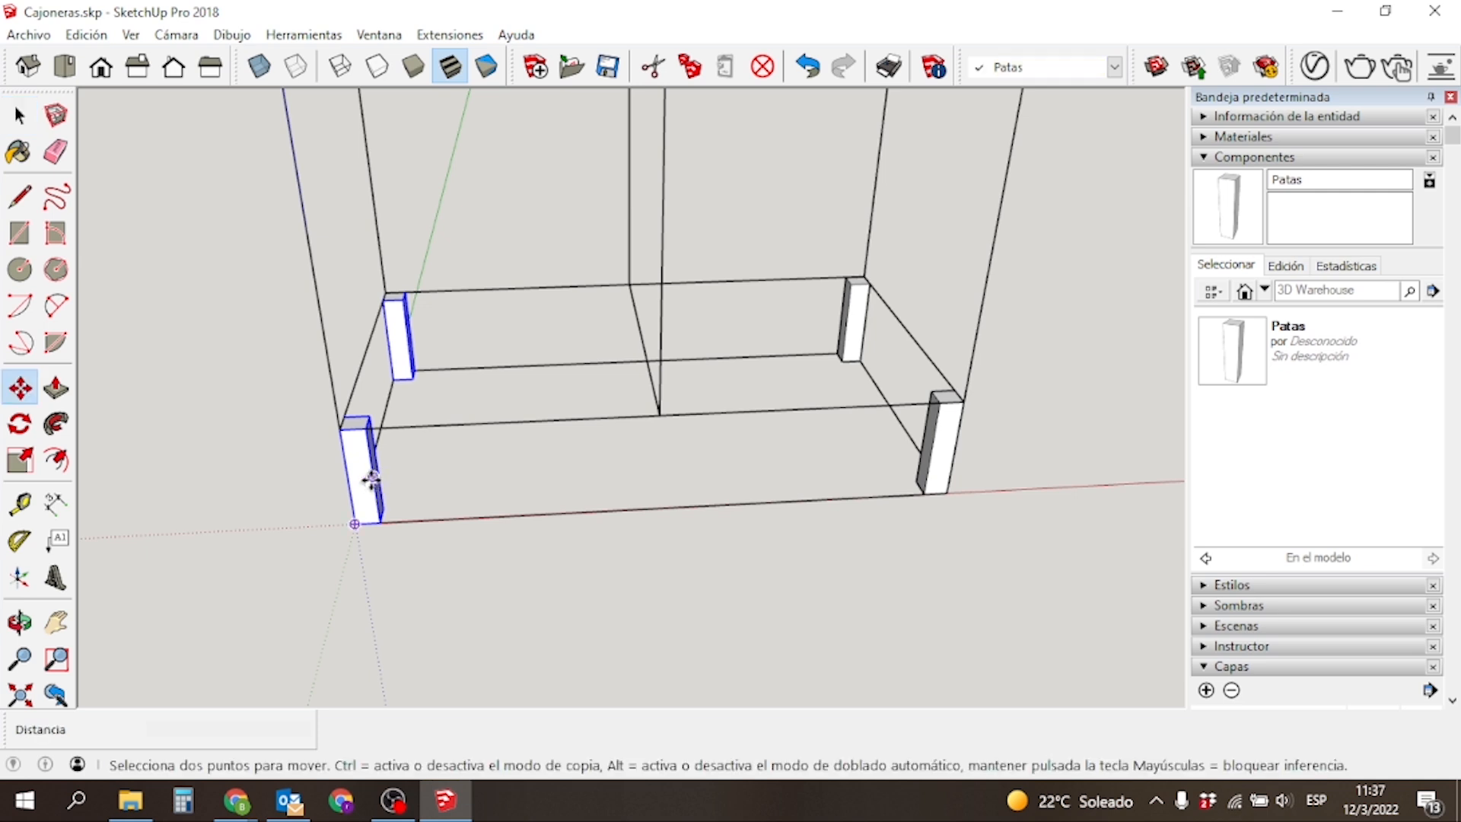
left_click(372, 480)
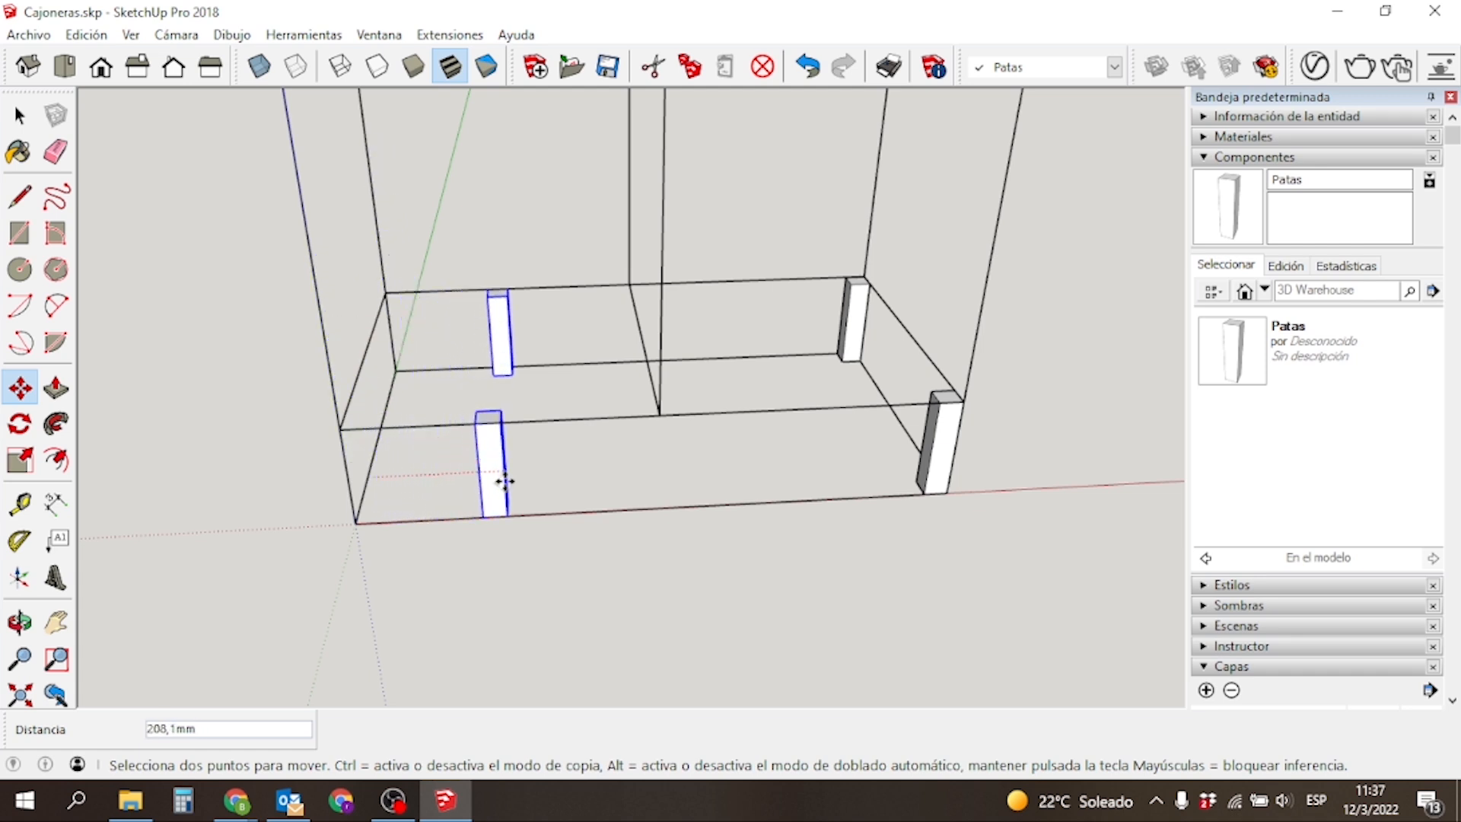
type("50")
key("Return")
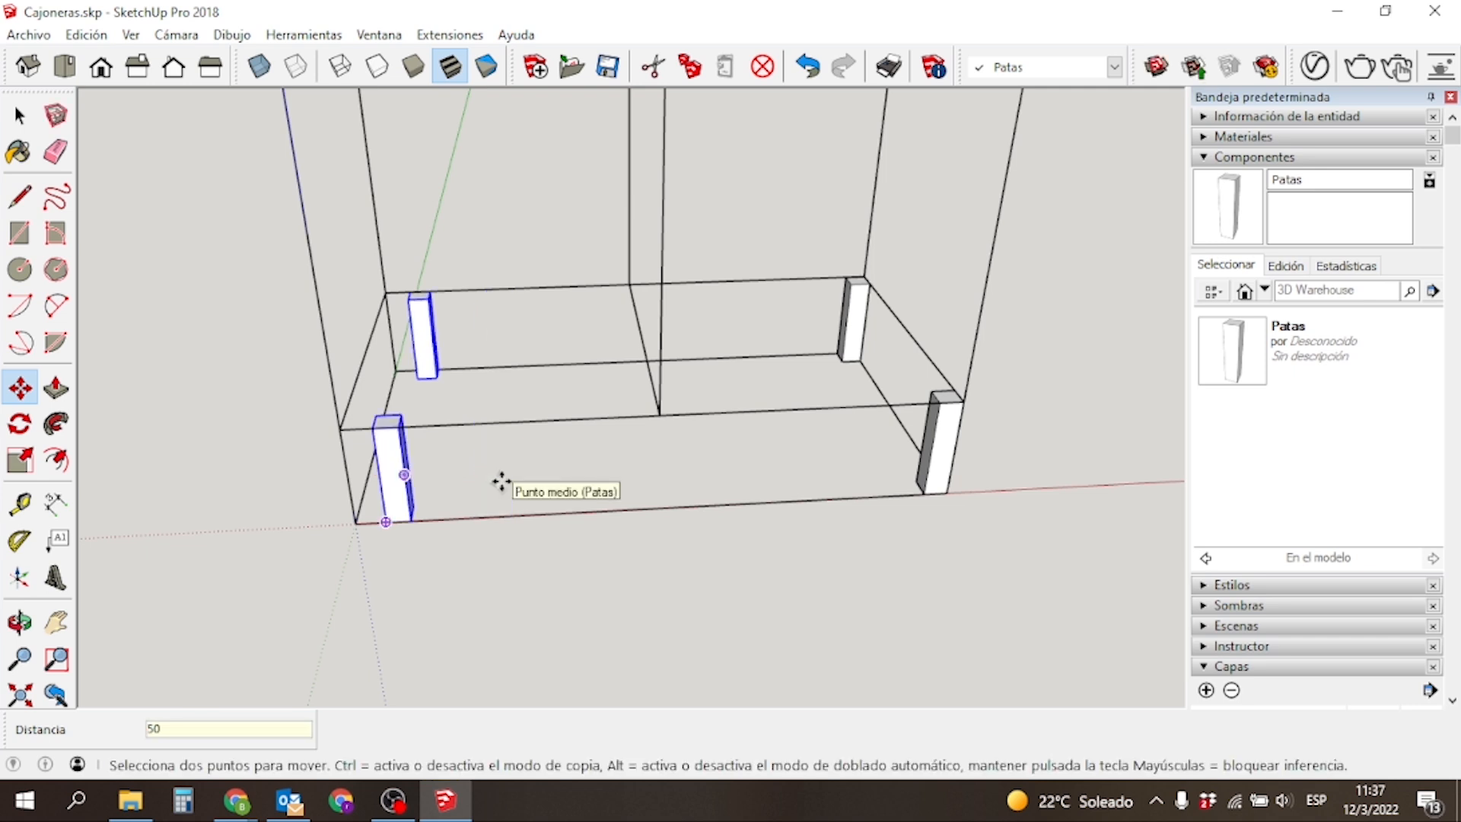
Move the front and rear legs at the base's far end 50 mm inward along the red axis.
key("space")
left_click(855, 346)
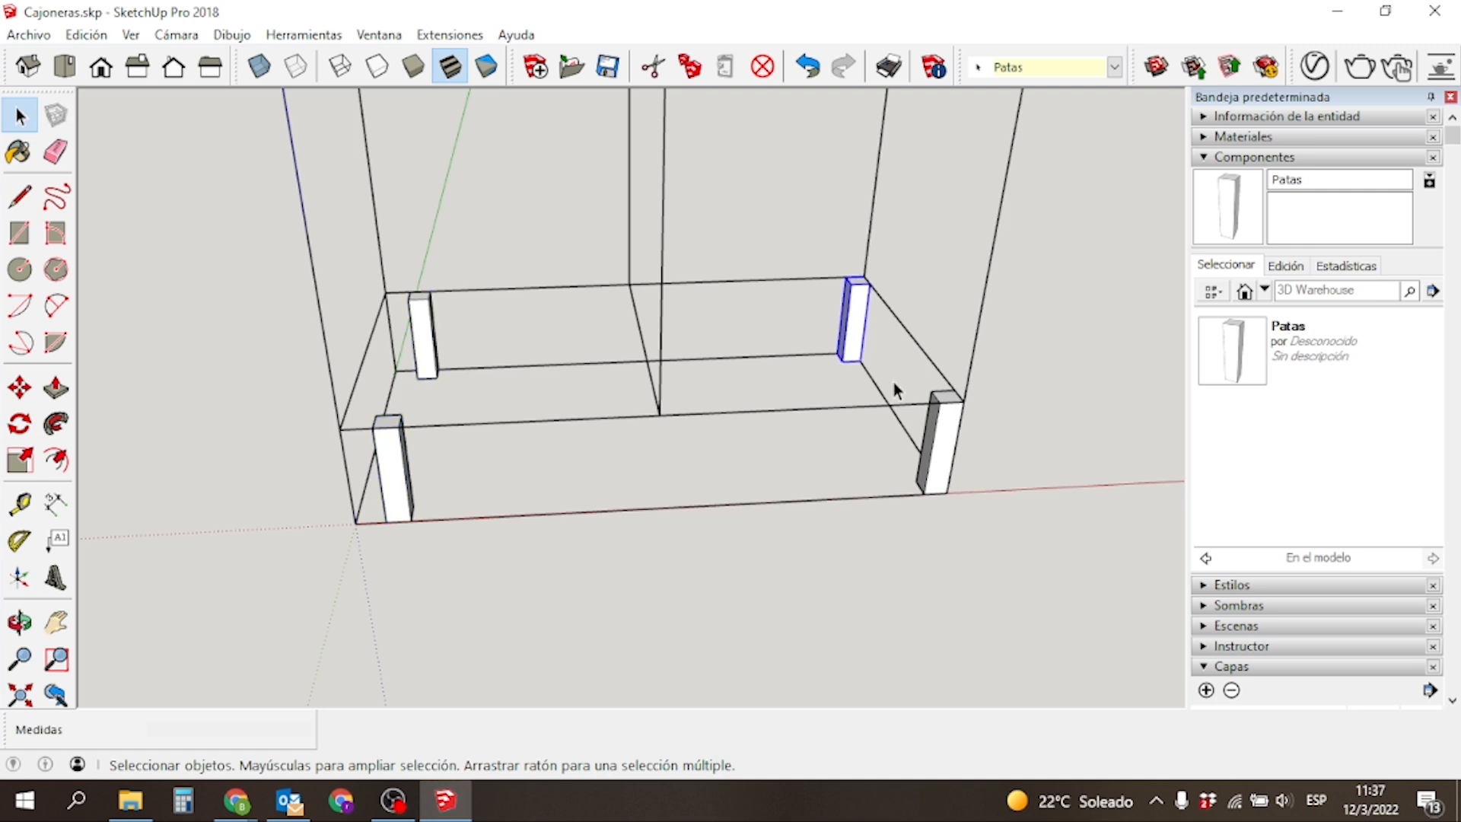
left_click(942, 455, "shift")
key("m")
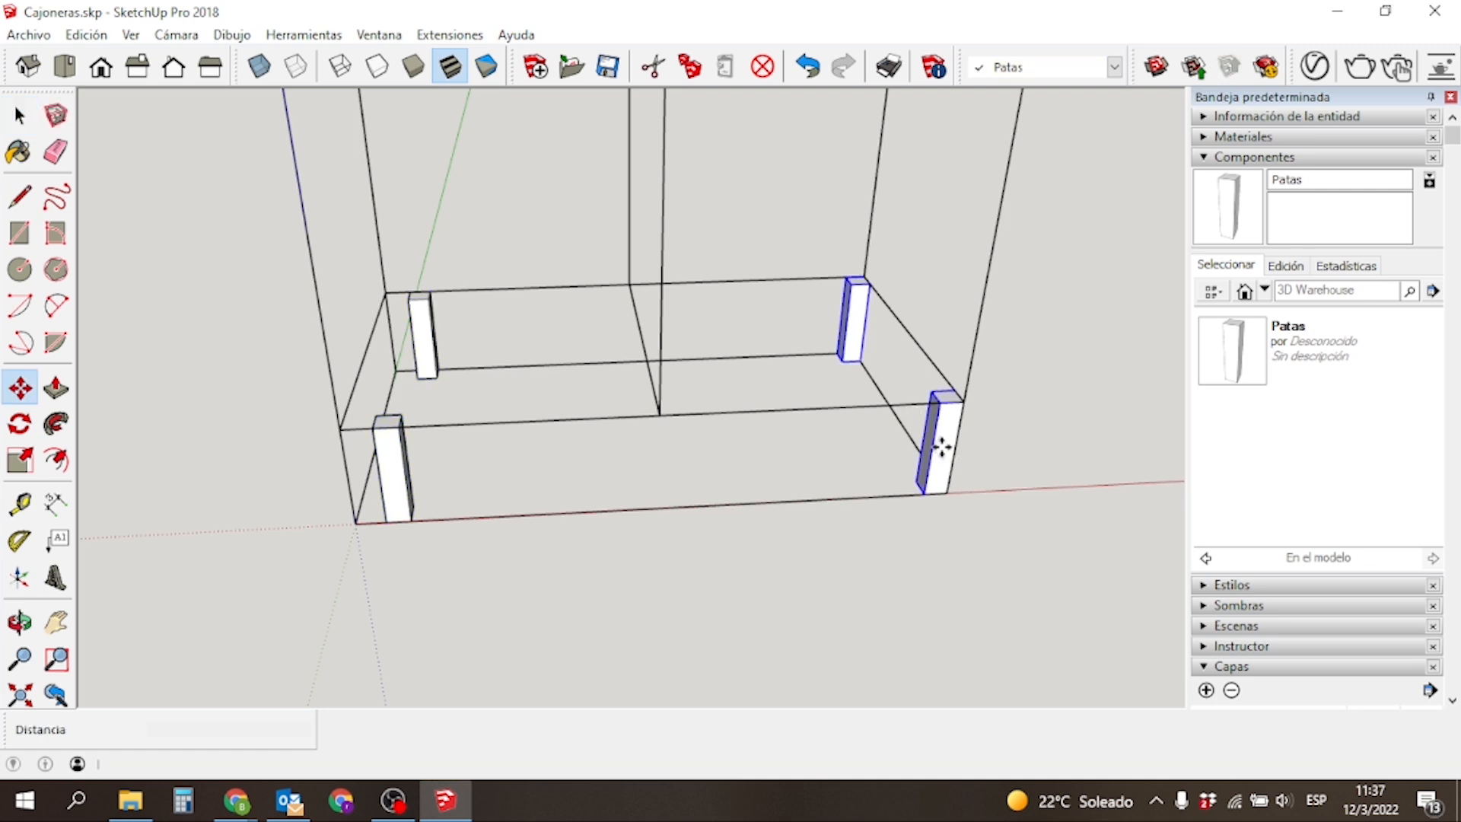
left_click(940, 446)
left_click(889, 451)
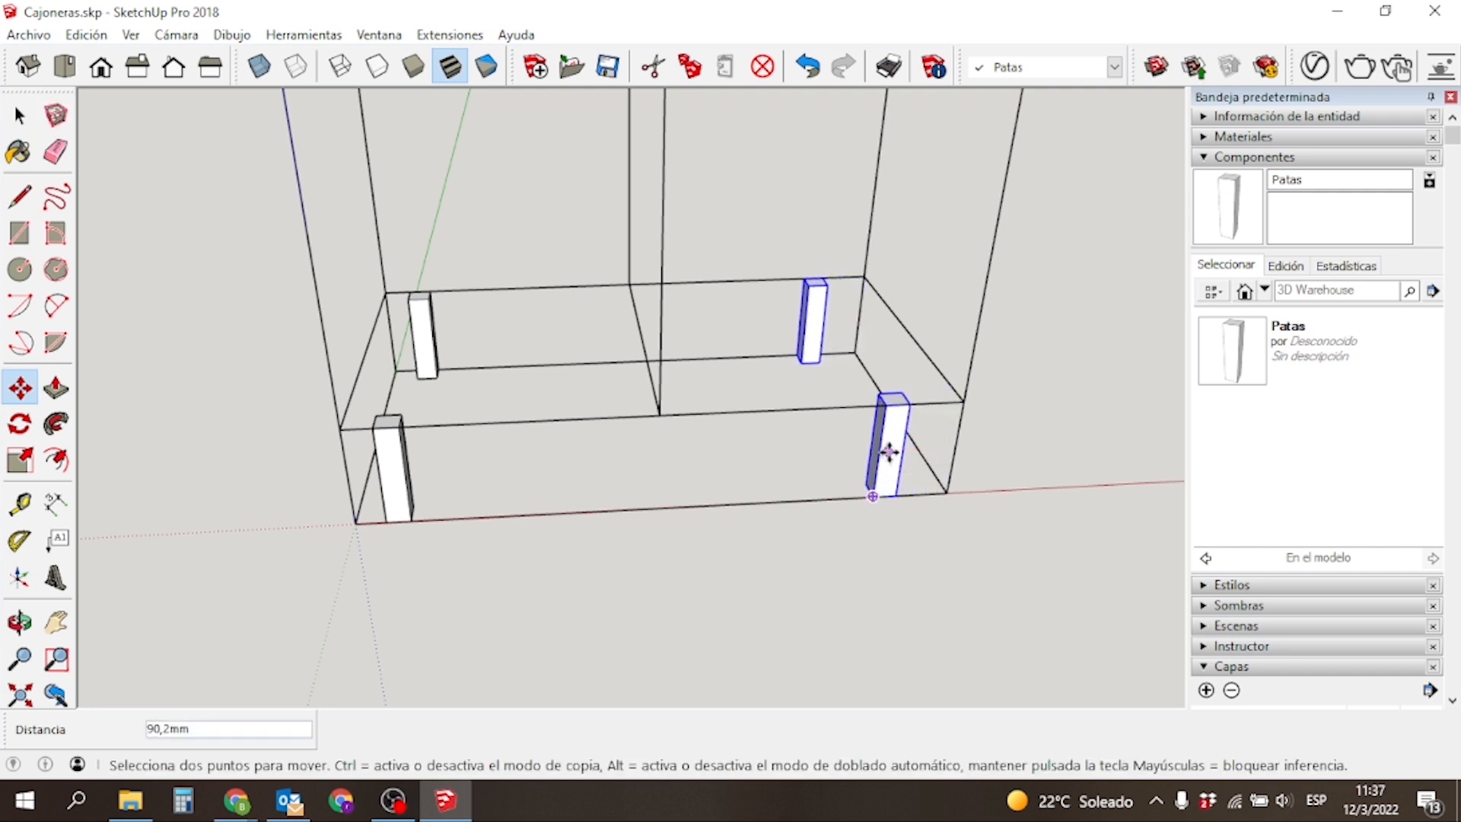
type("50")
key("Return")
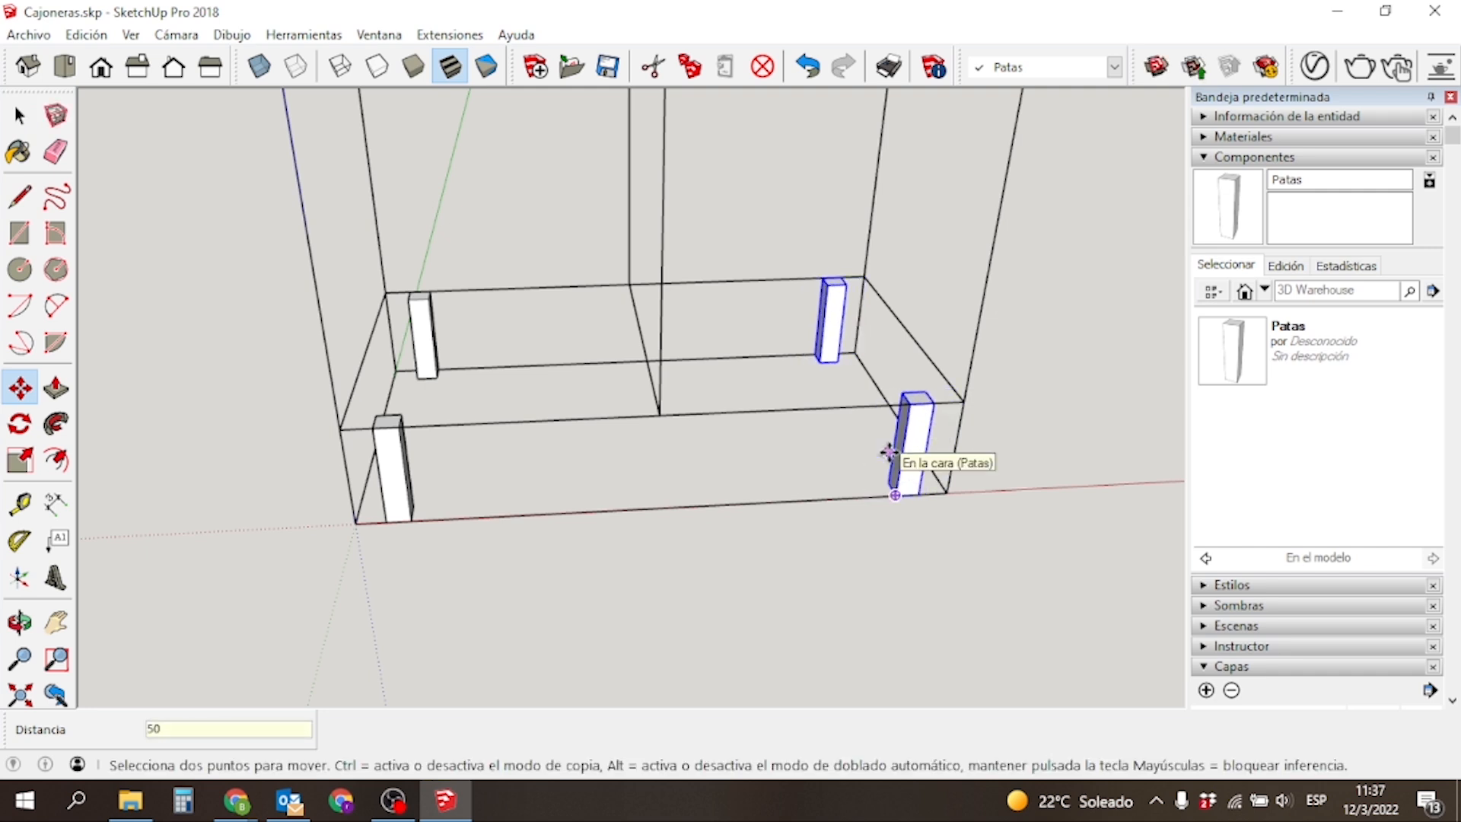
Move the two front legs together 50 mm toward the rear along the green axis.
key("space")
left_click(424, 495)
left_click(397, 500)
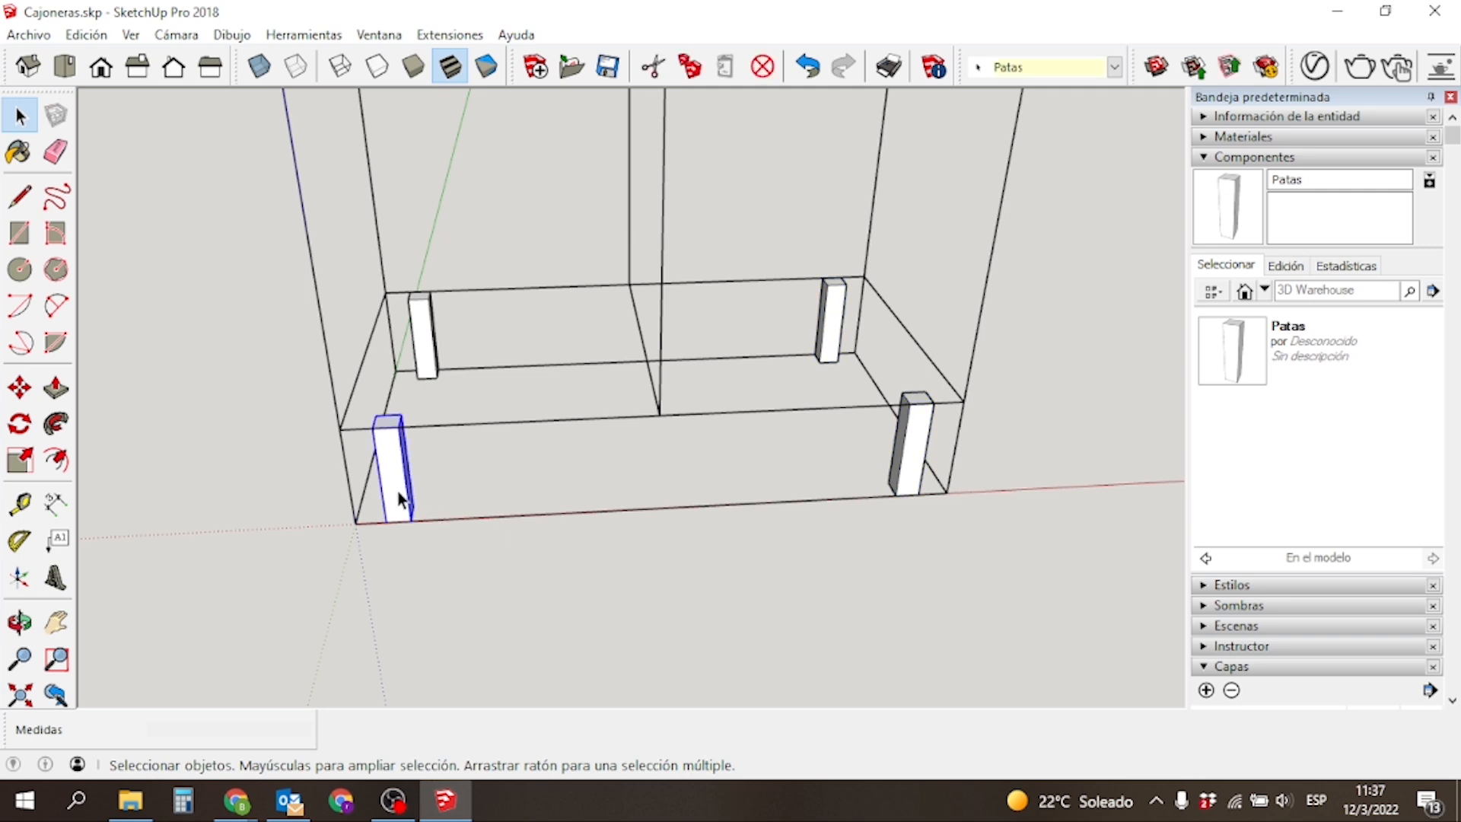
left_click(906, 476, "shift")
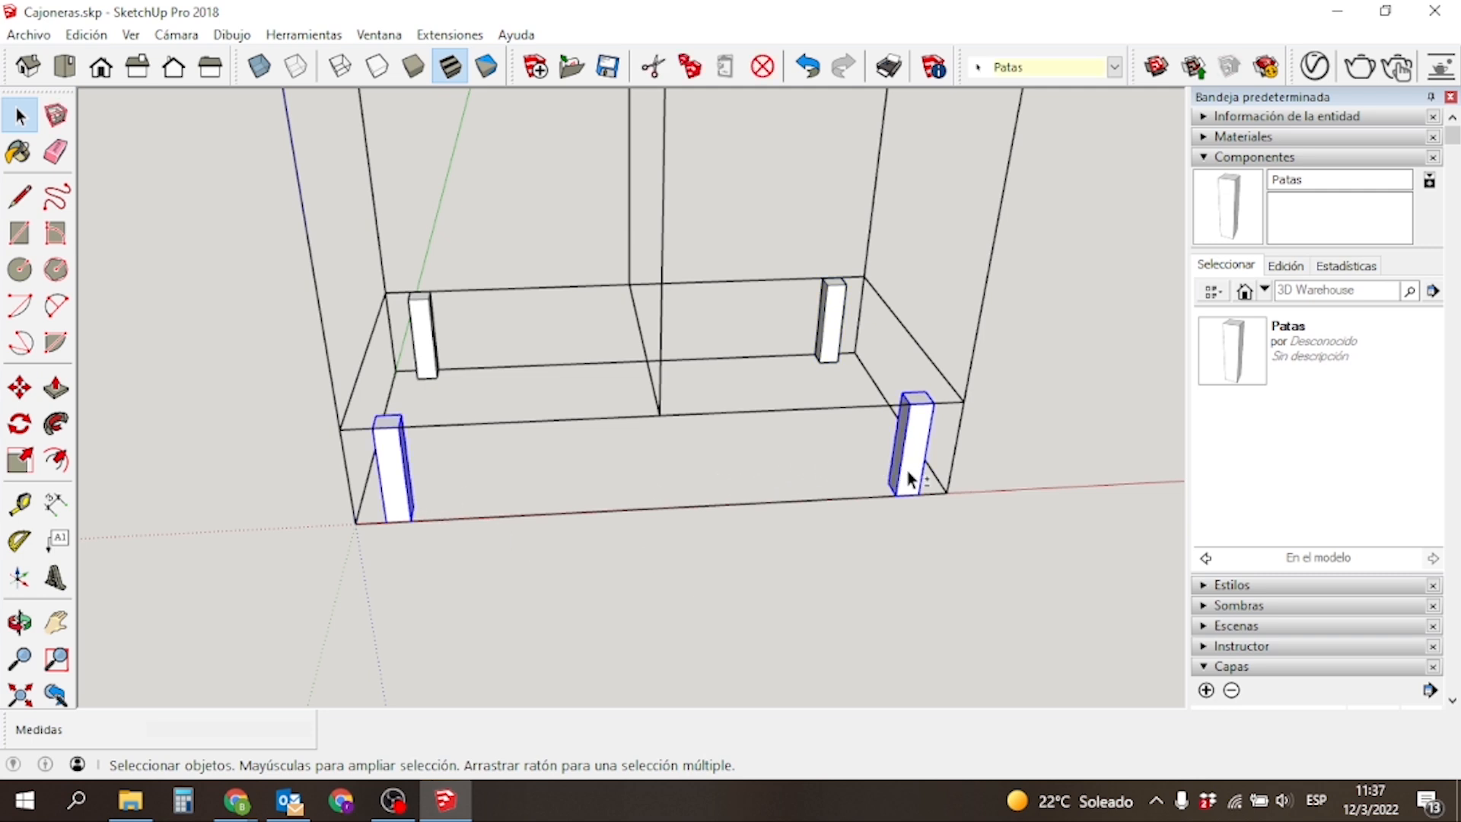
key("m")
left_click(909, 479)
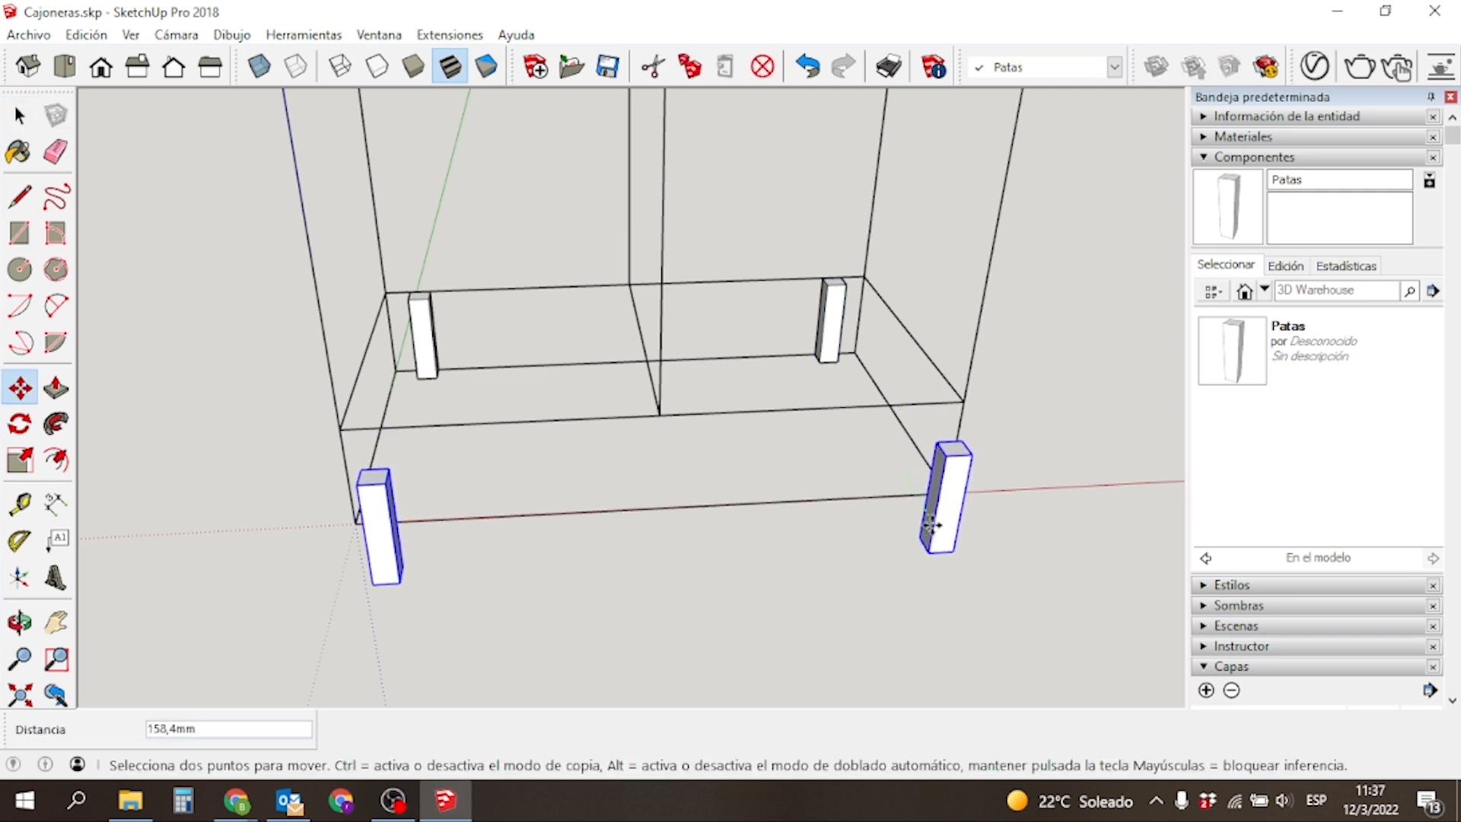
left_click(887, 435)
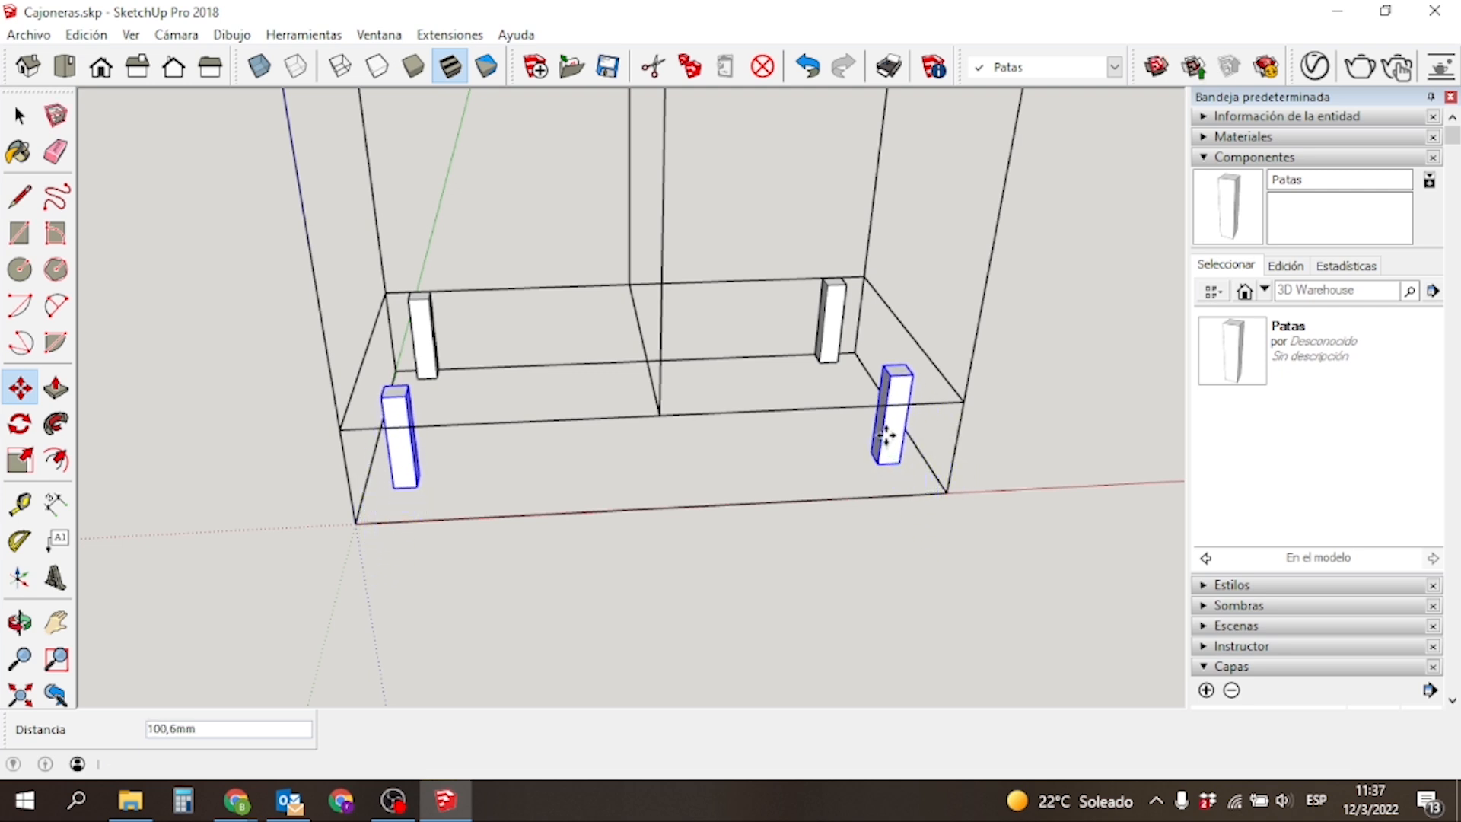
type("50")
key("Return")
key("space")
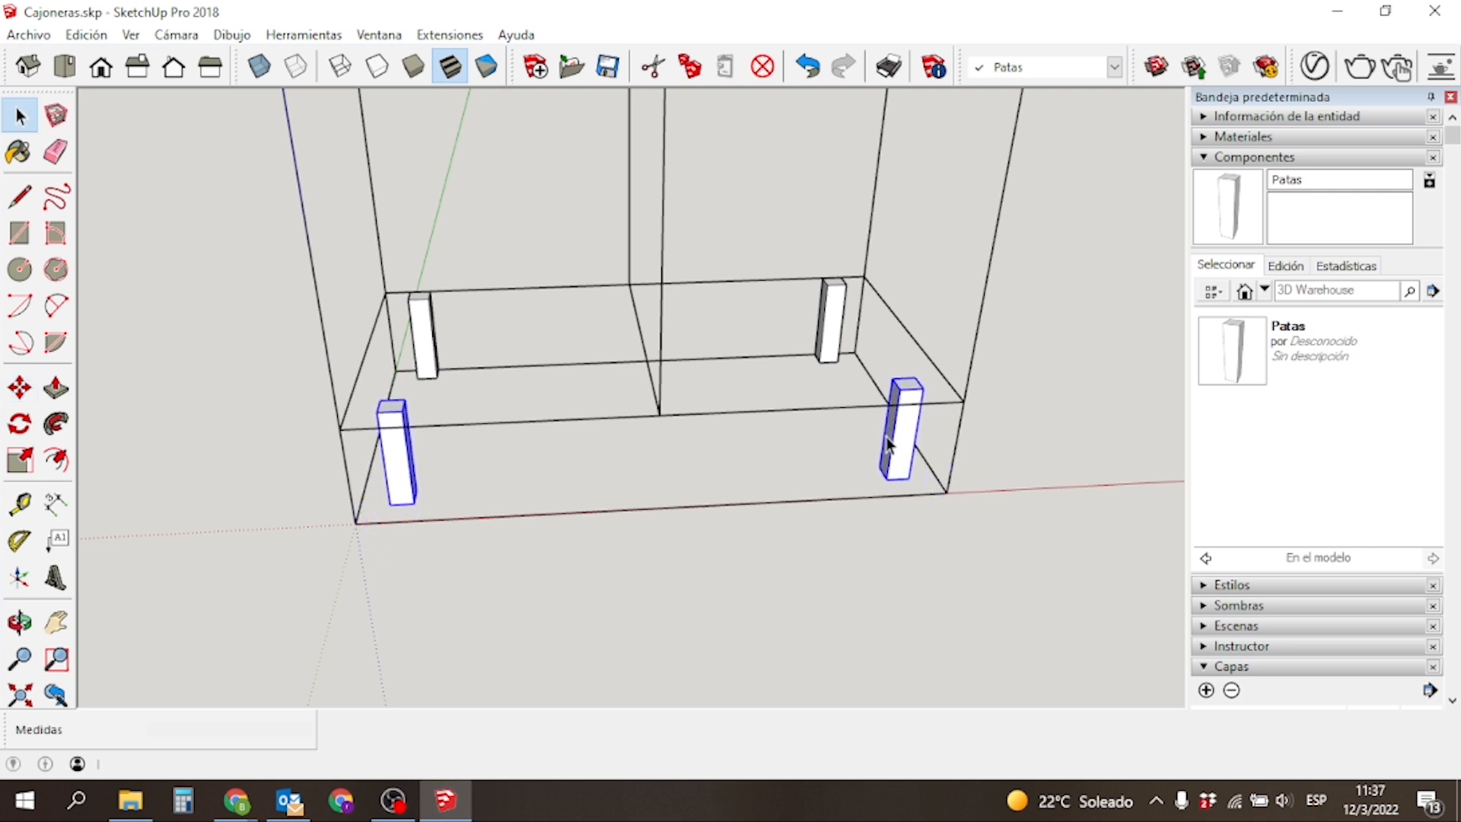
Move the two rear legs together 50 mm toward the front along the green axis and clear the selection.
left_click(431, 338)
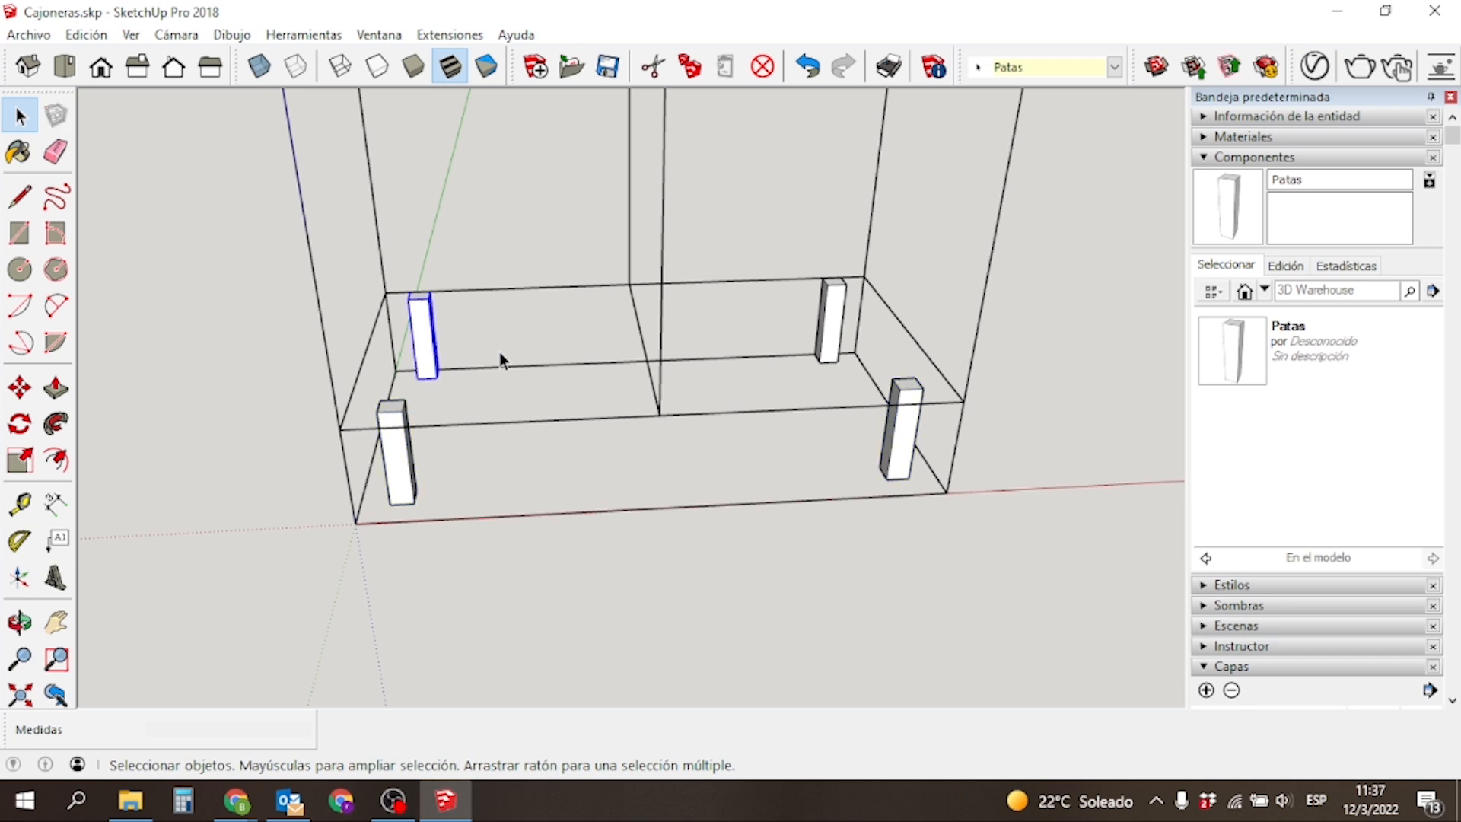
left_click(827, 339, "shift")
key("m")
left_click(830, 340)
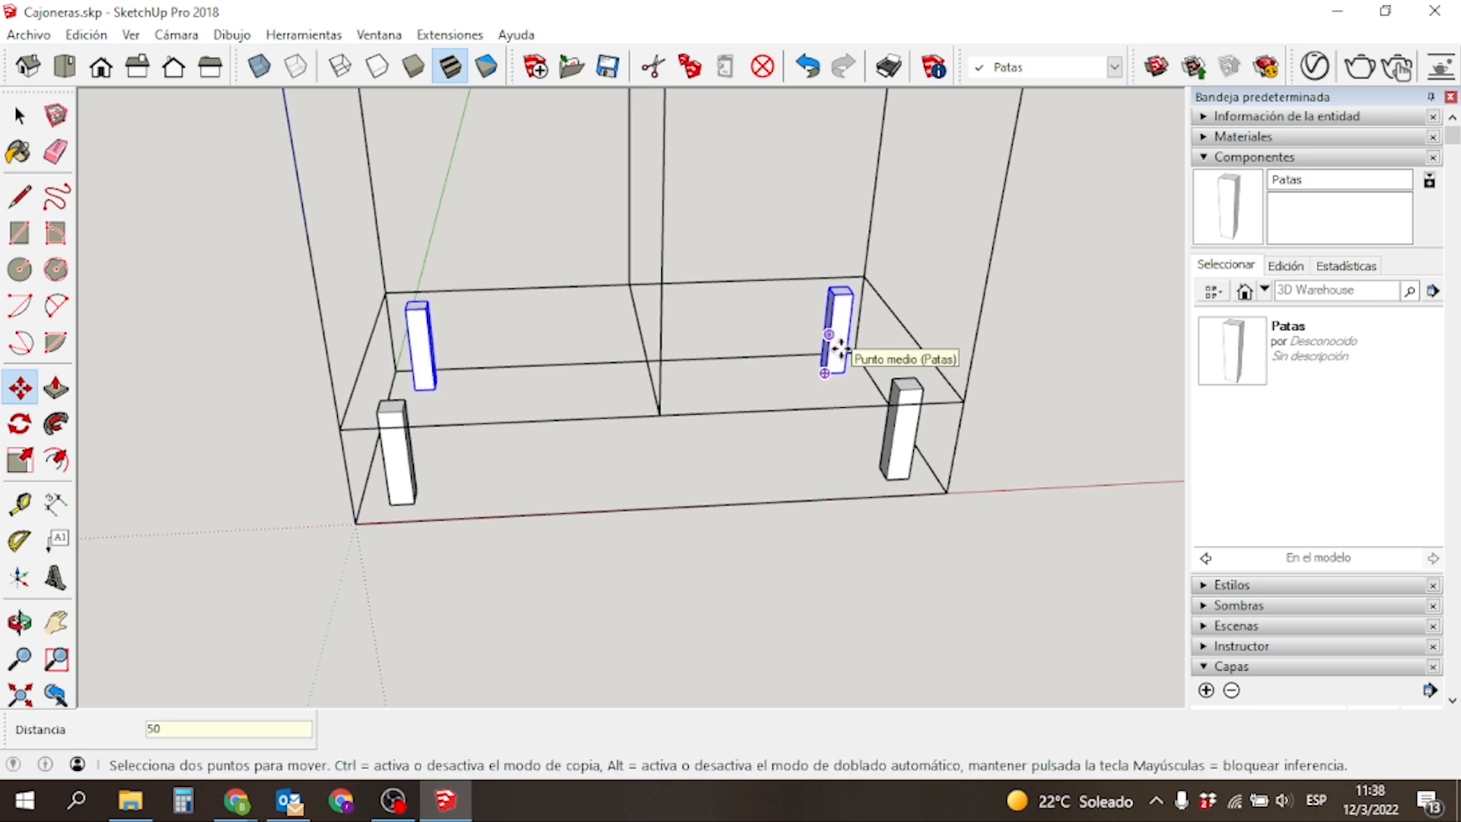
key("space")
left_click(819, 580)
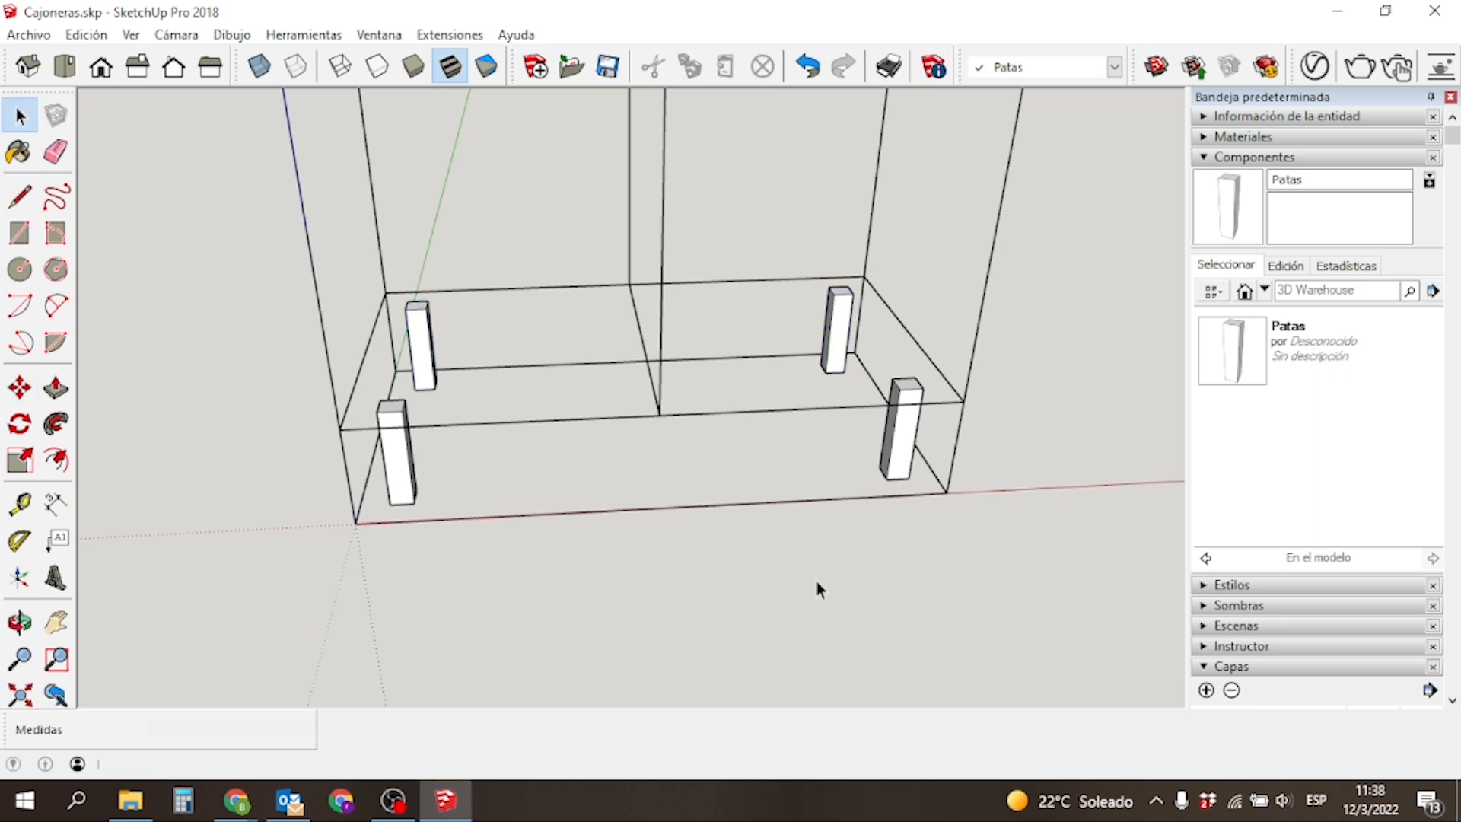
Draw a 30 mm high upright rectangle between the two rear legs, starting from a leg's inner front top corner.
mouse_move(998, 530)
middle_mouse_down()
mouse_move(659, 358)
mouse_move(783, 505)
mouse_move(887, 512)
mouse_move(997, 469)
mouse_move(939, 472)
mouse_move(968, 490)
middle_mouse_up()
scroll(684, 517, "down", 2)
mouse_move(411, 555)
middle_mouse_down()
mouse_move(843, 369)
mouse_move(571, 368)
mouse_move(359, 424)
mouse_move(515, 353)
mouse_move(505, 495)
middle_mouse_up()
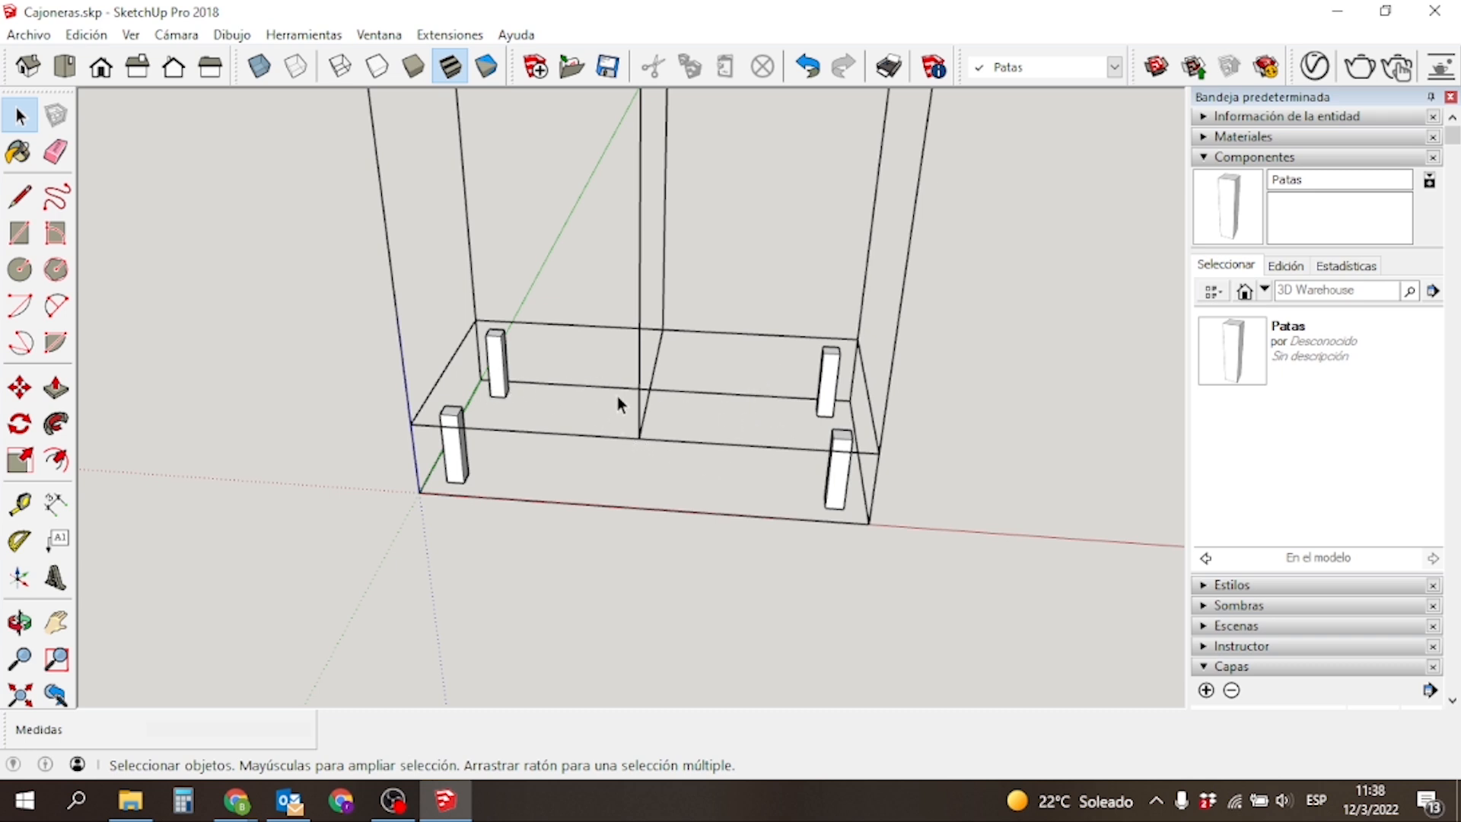
scroll(548, 385, "up", 4)
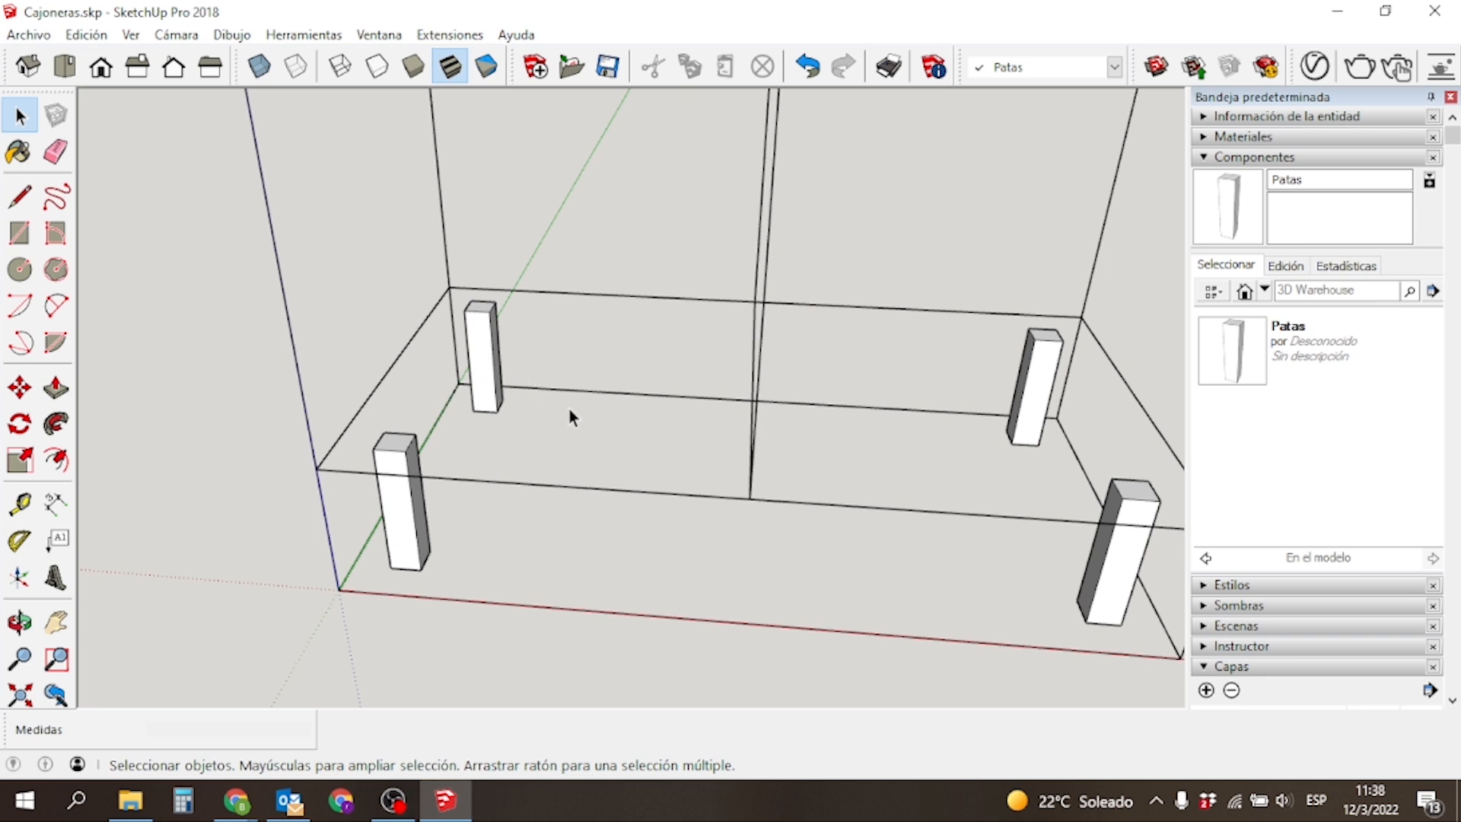
key("r")
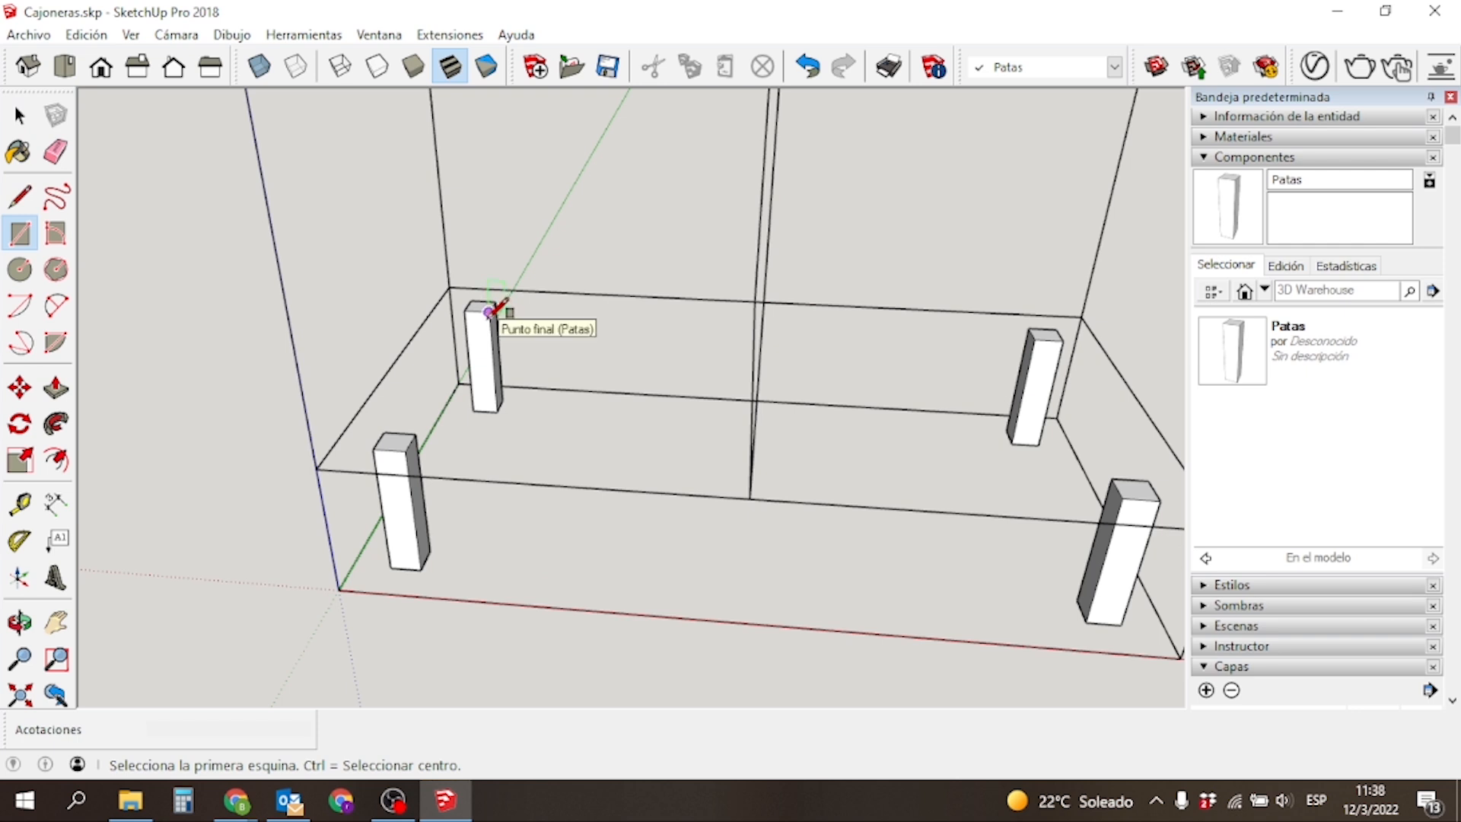
left_click(489, 312)
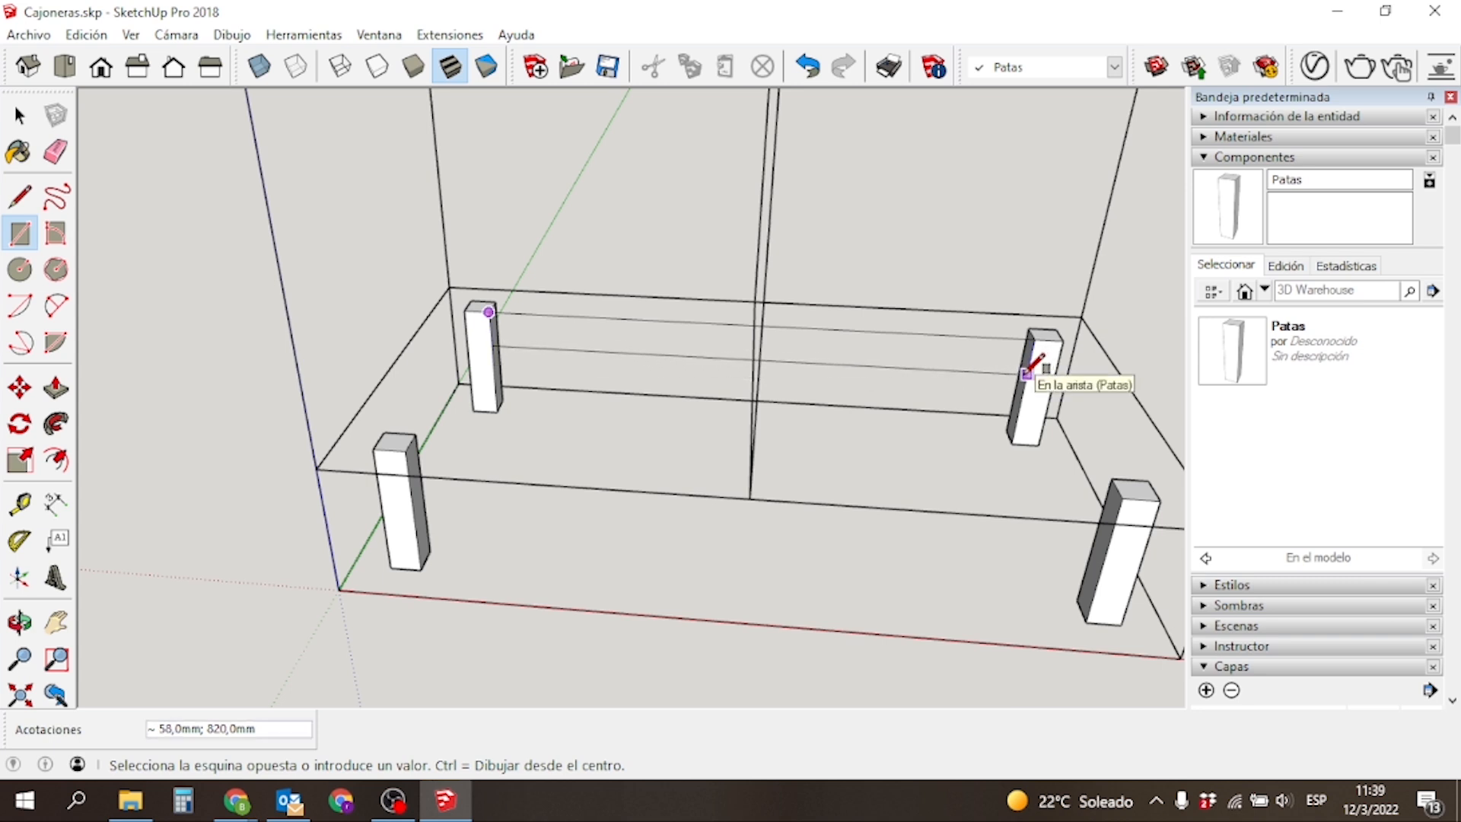
left_click(1032, 365)
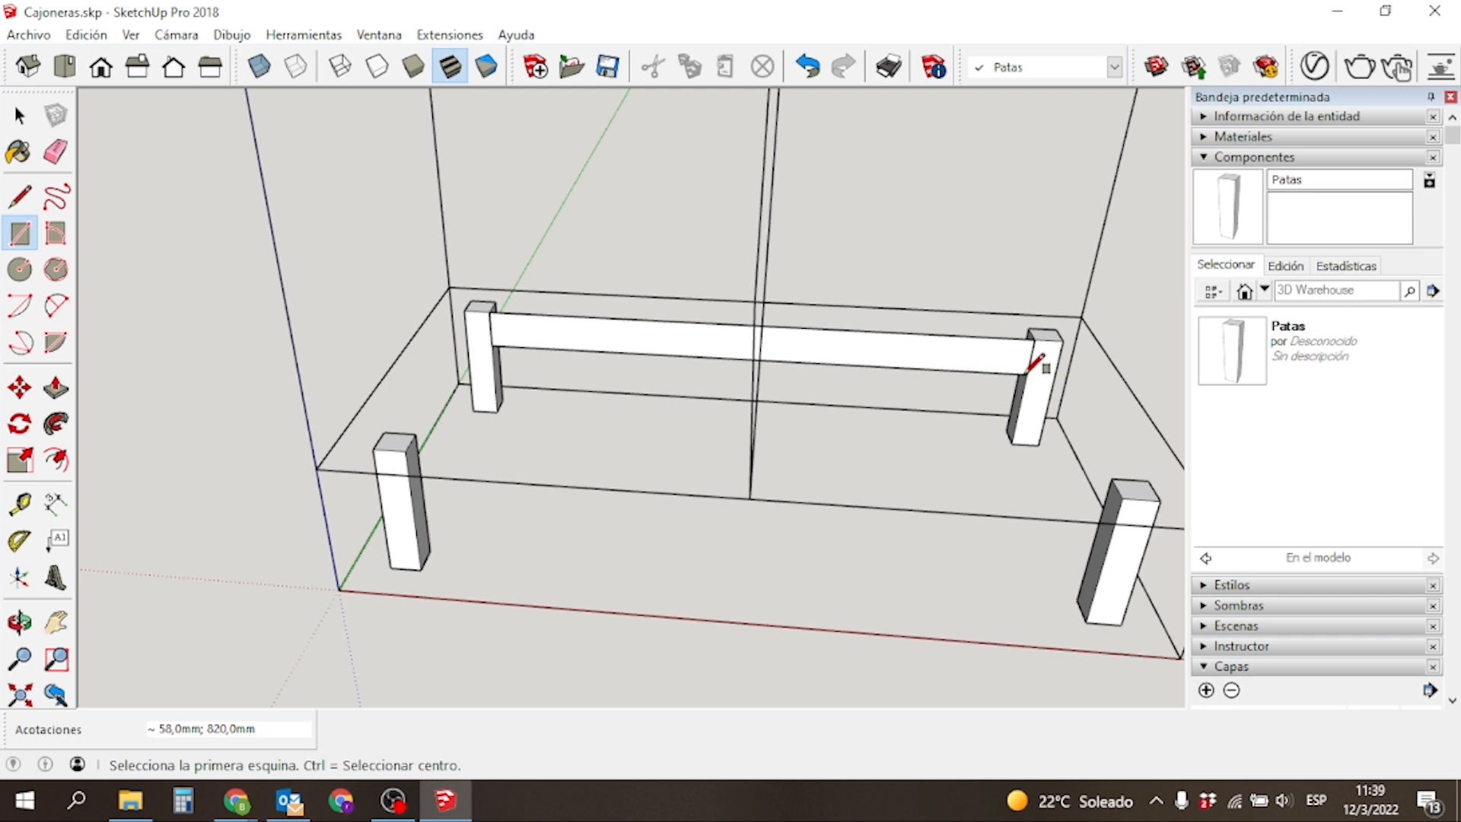
type("30")
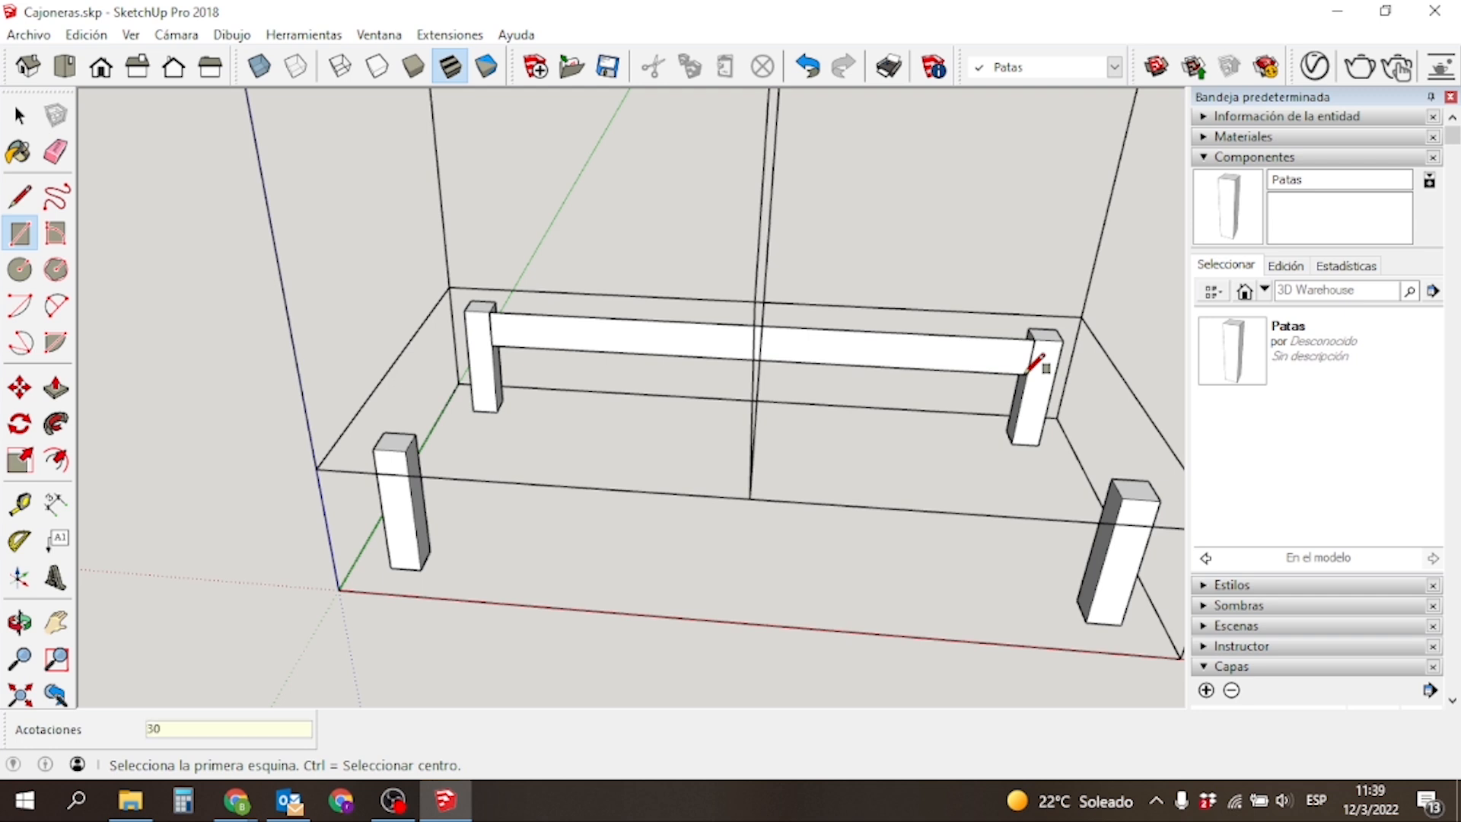
key("Return")
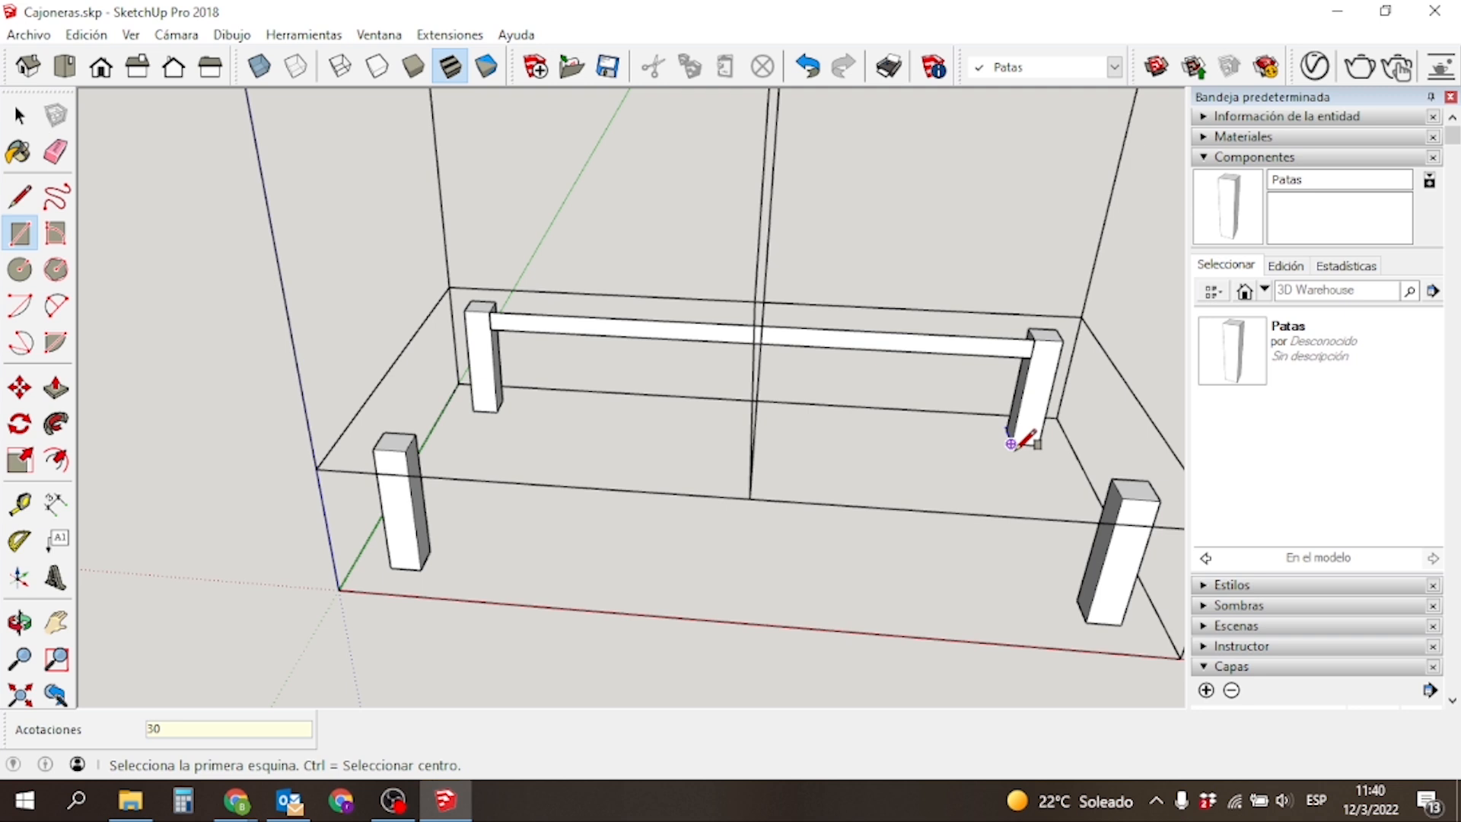
Push/Pull the rectangle between the rear legs 30 mm toward the rear to form a solid rail.
key("p")
middle_click_drag(851, 423, 922, 302)
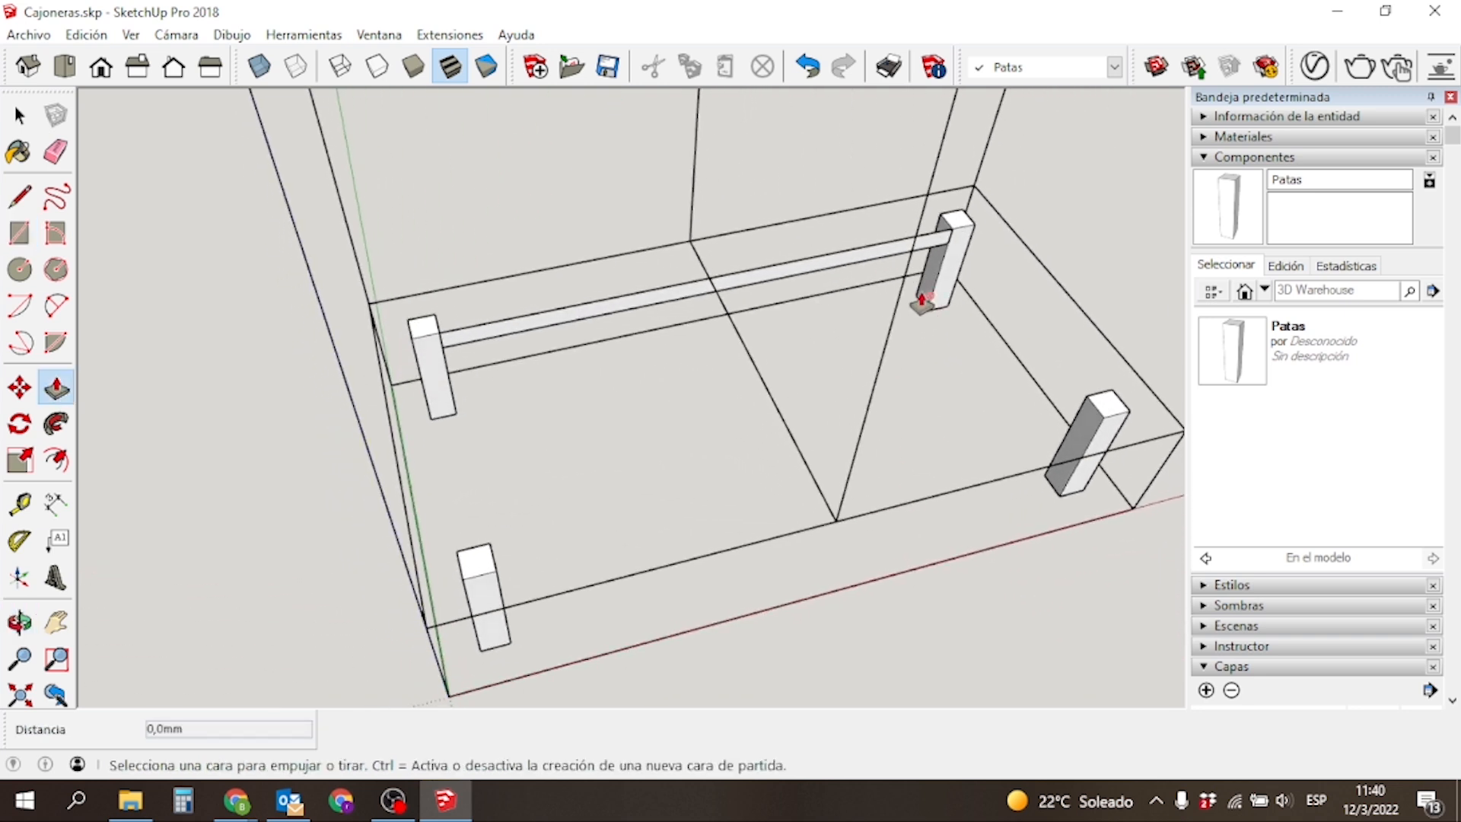
left_click(856, 264)
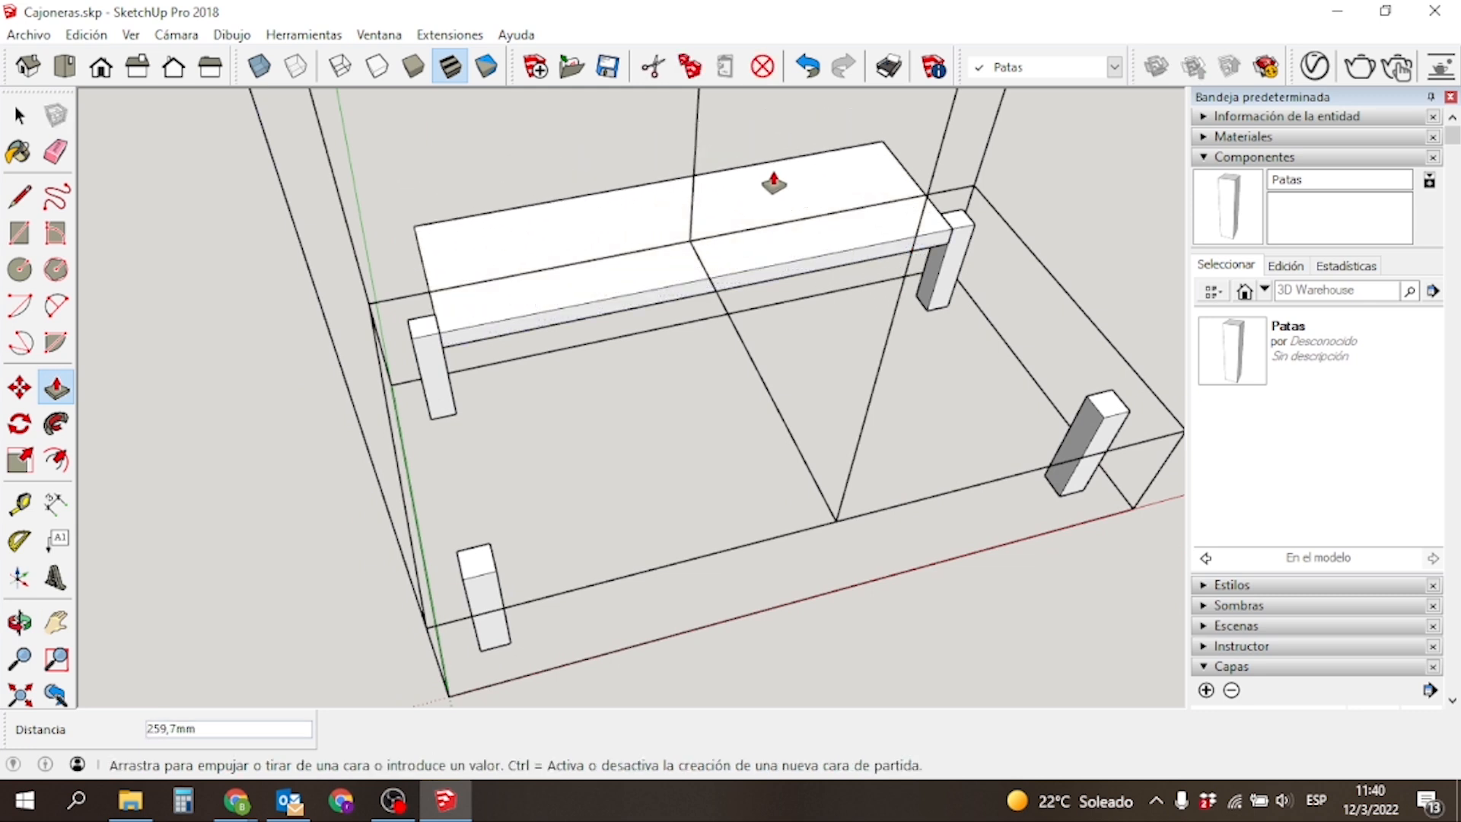
left_click(762, 169)
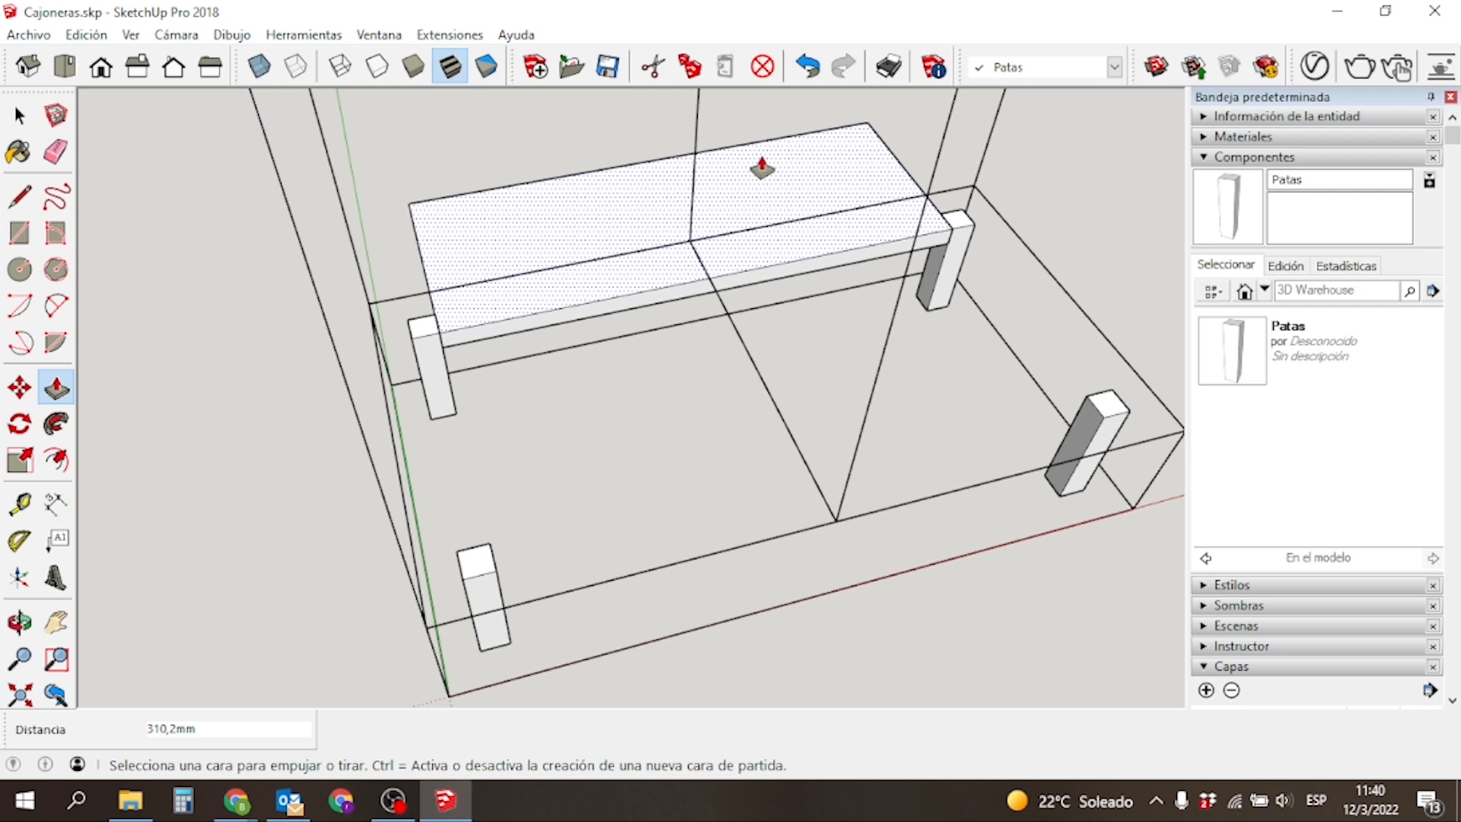
type("30")
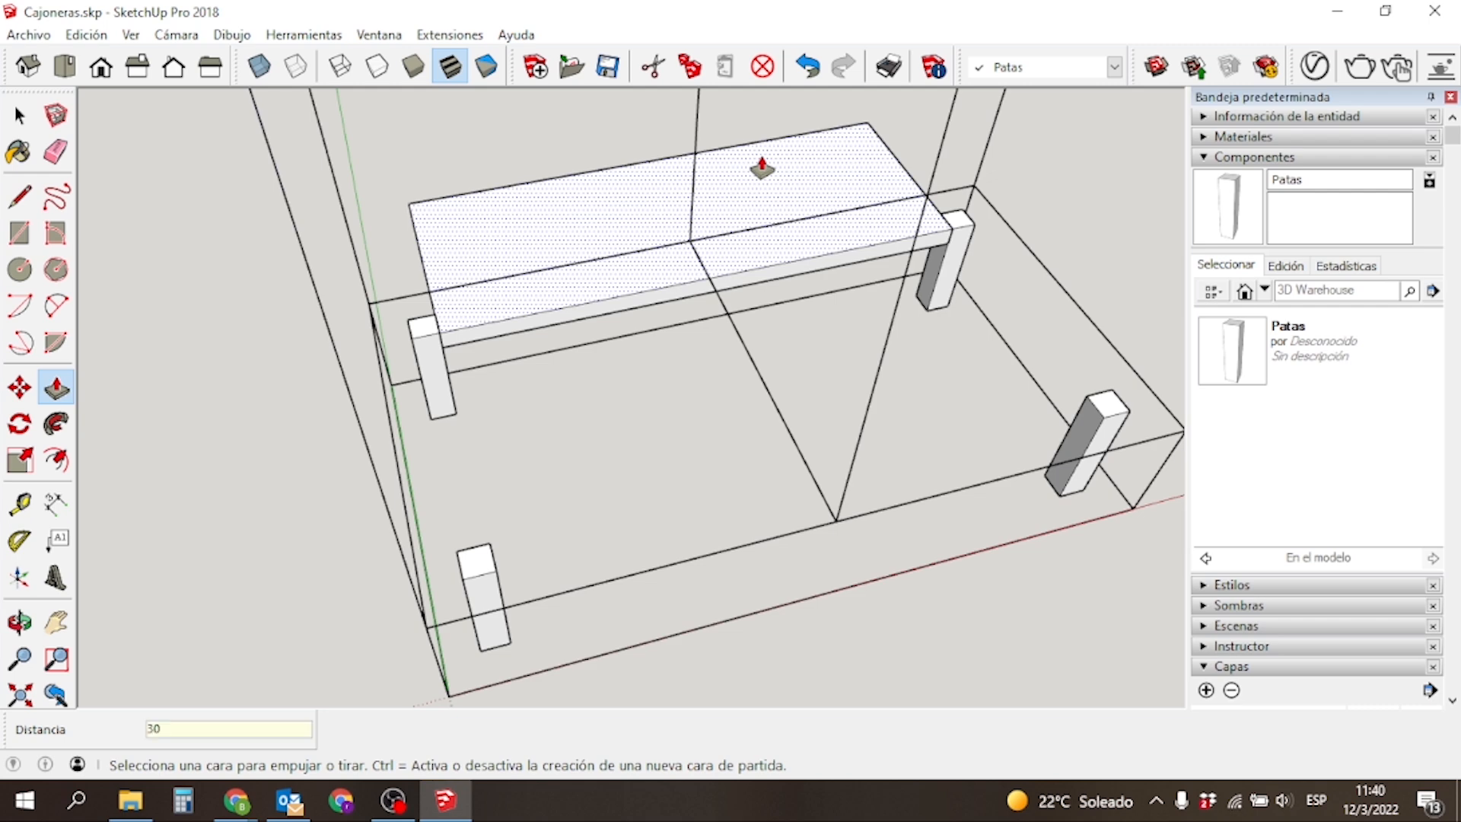
key("Return")
middle_click_drag(499, 284, 446, 345)
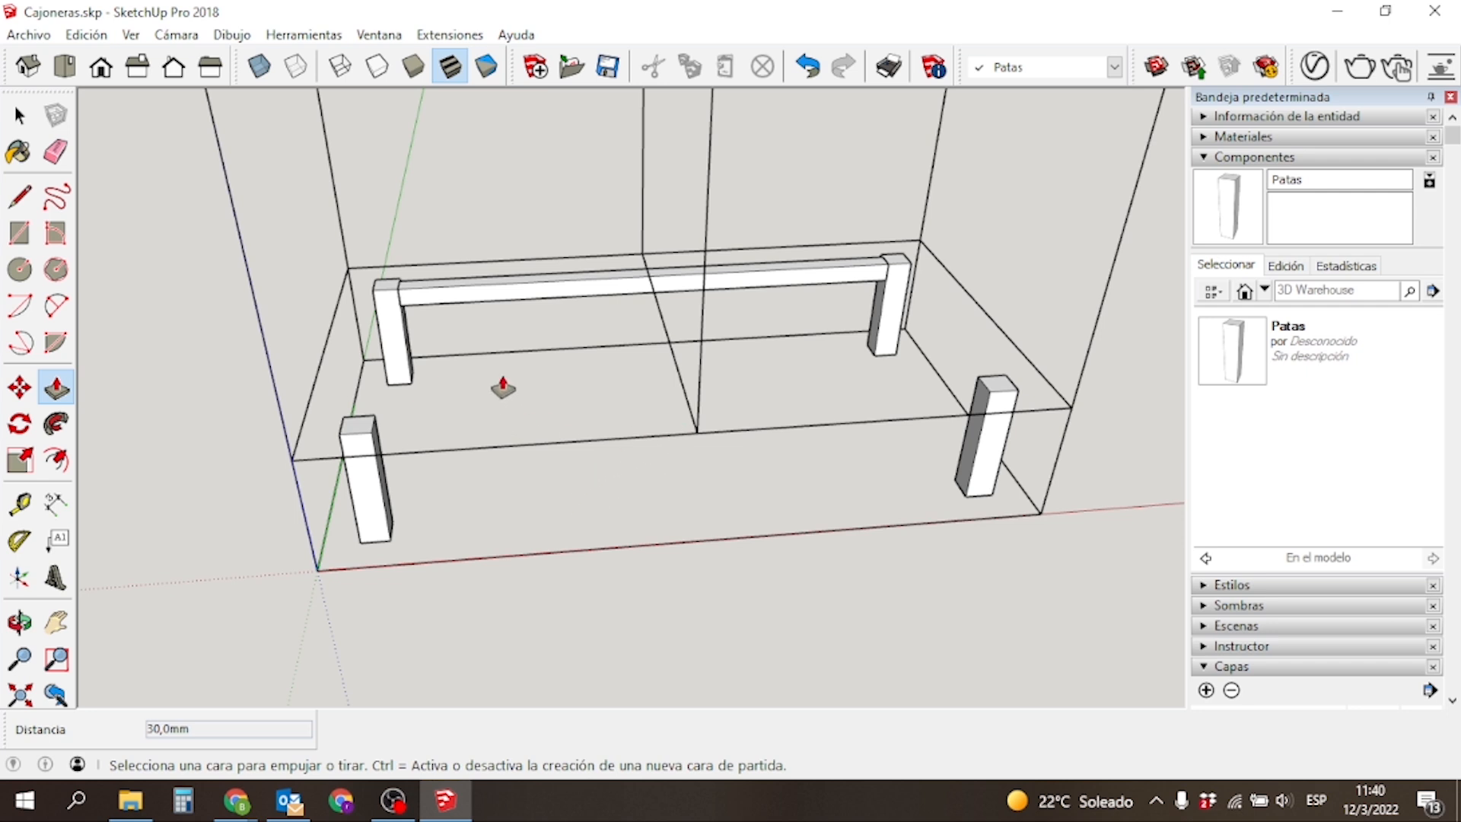
Select the whole rail between the rear legs and make it a component named larguero.
key("space")
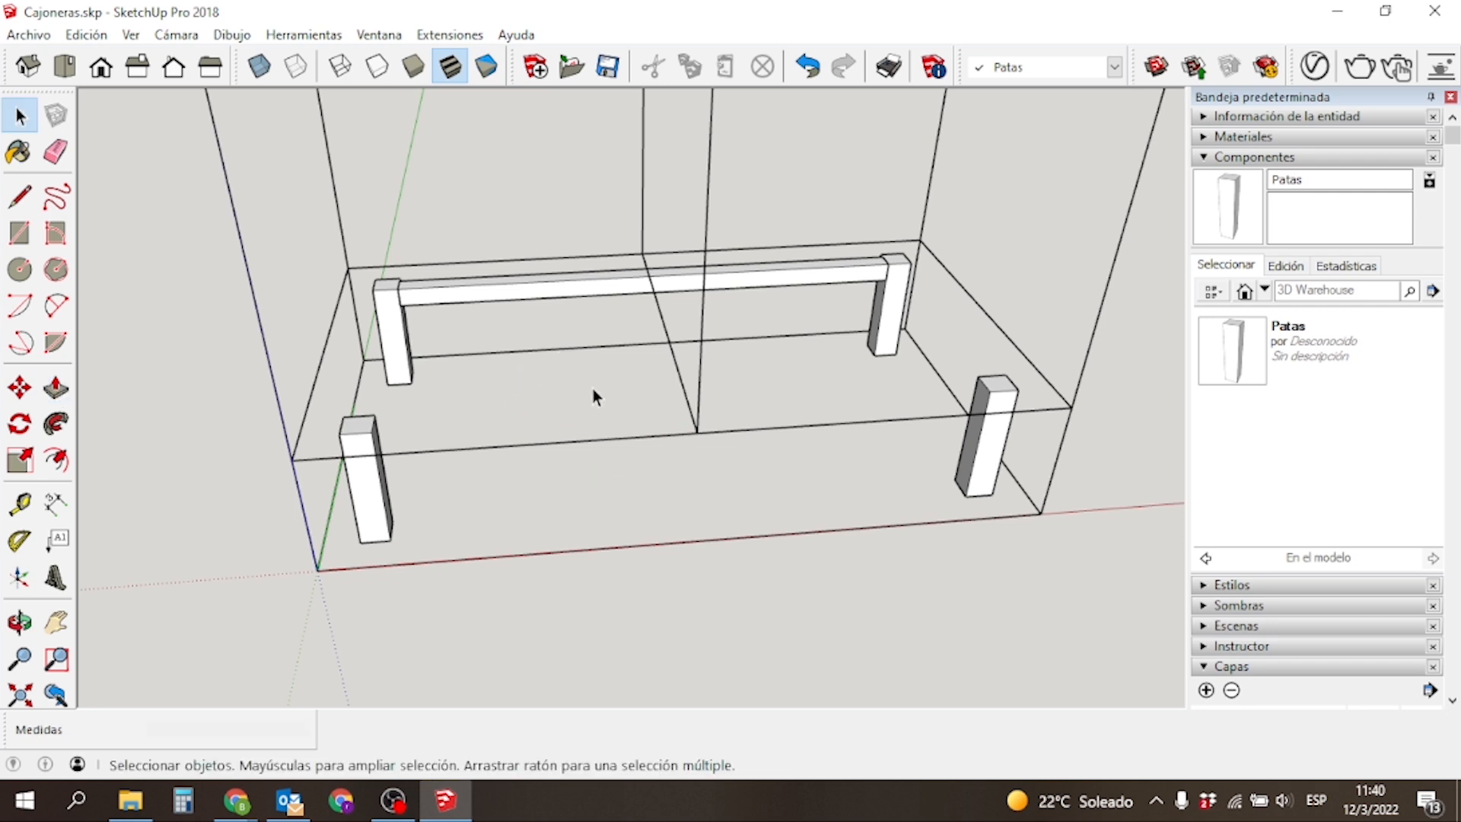
left_click(600, 298)
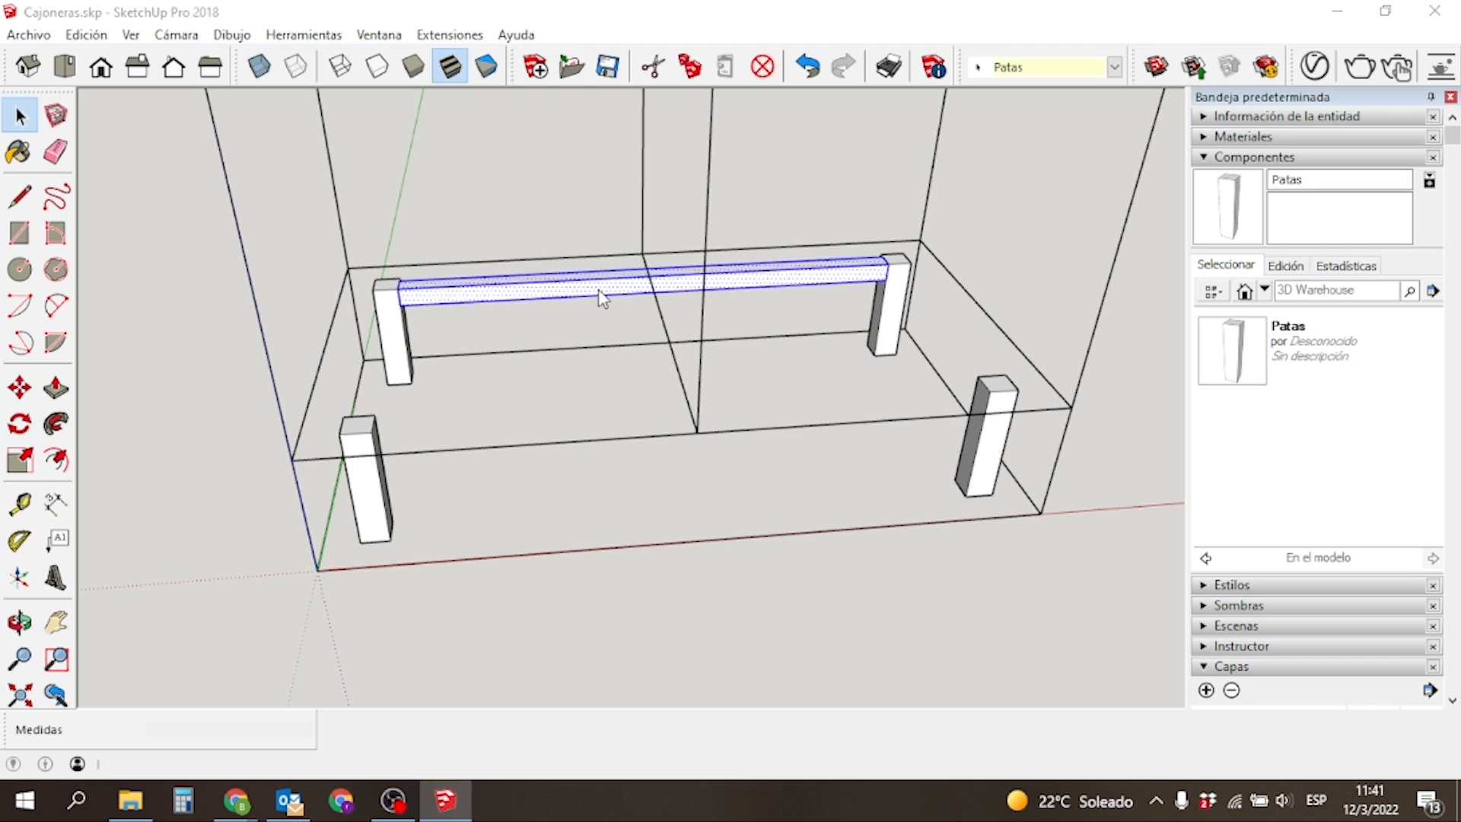
key("g")
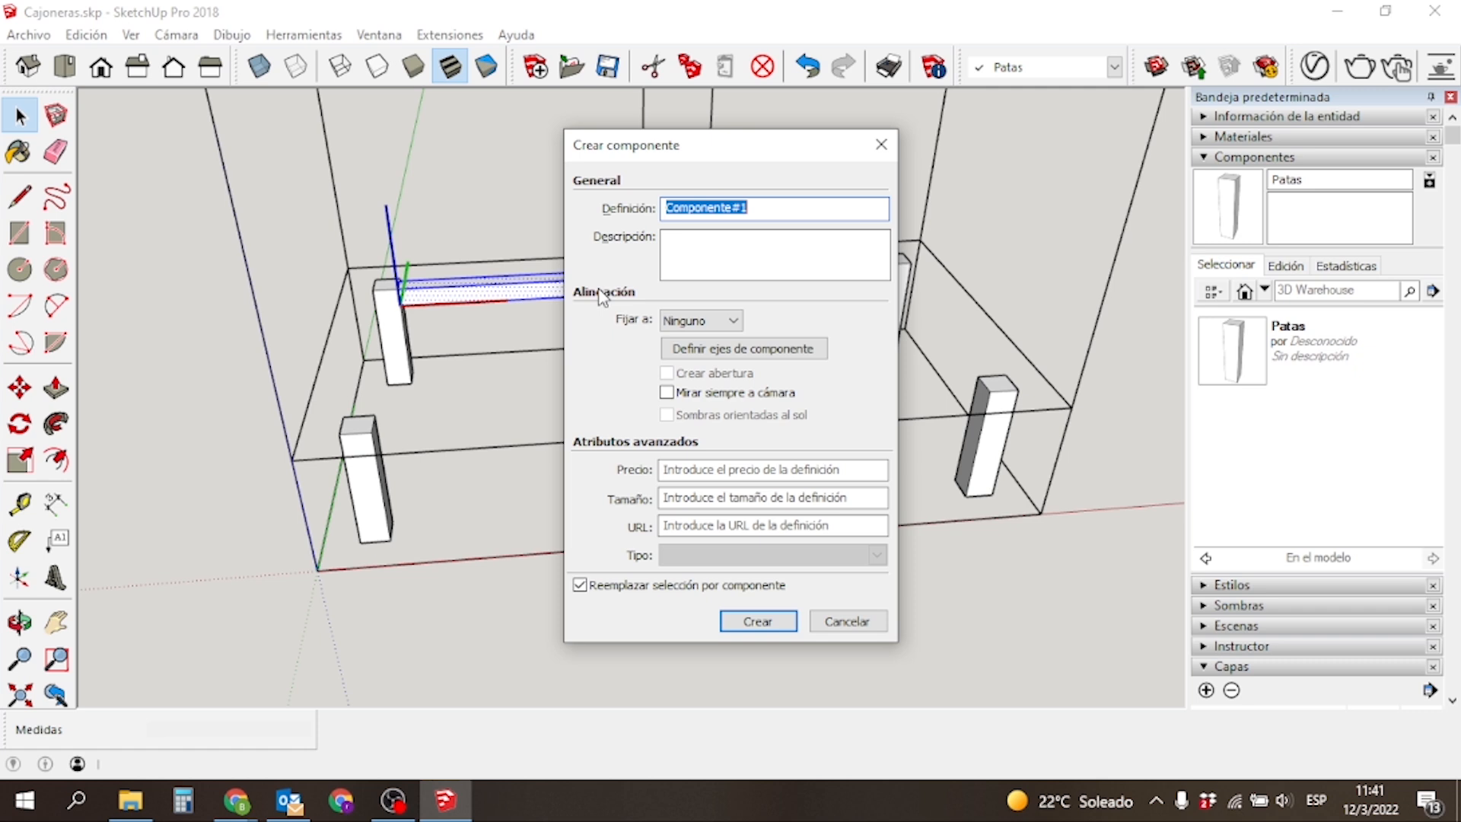
type("larguero")
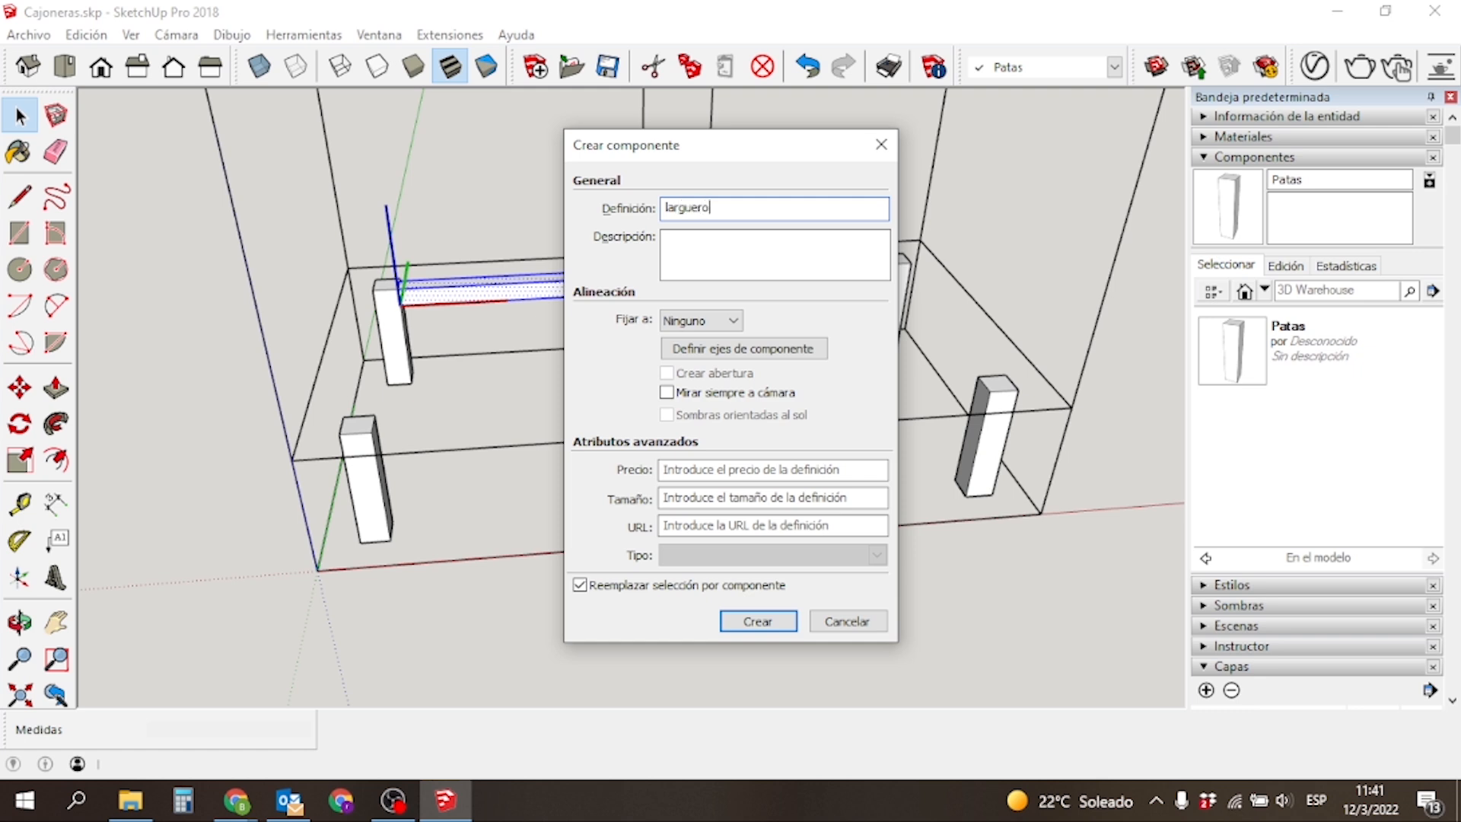
key("Return")
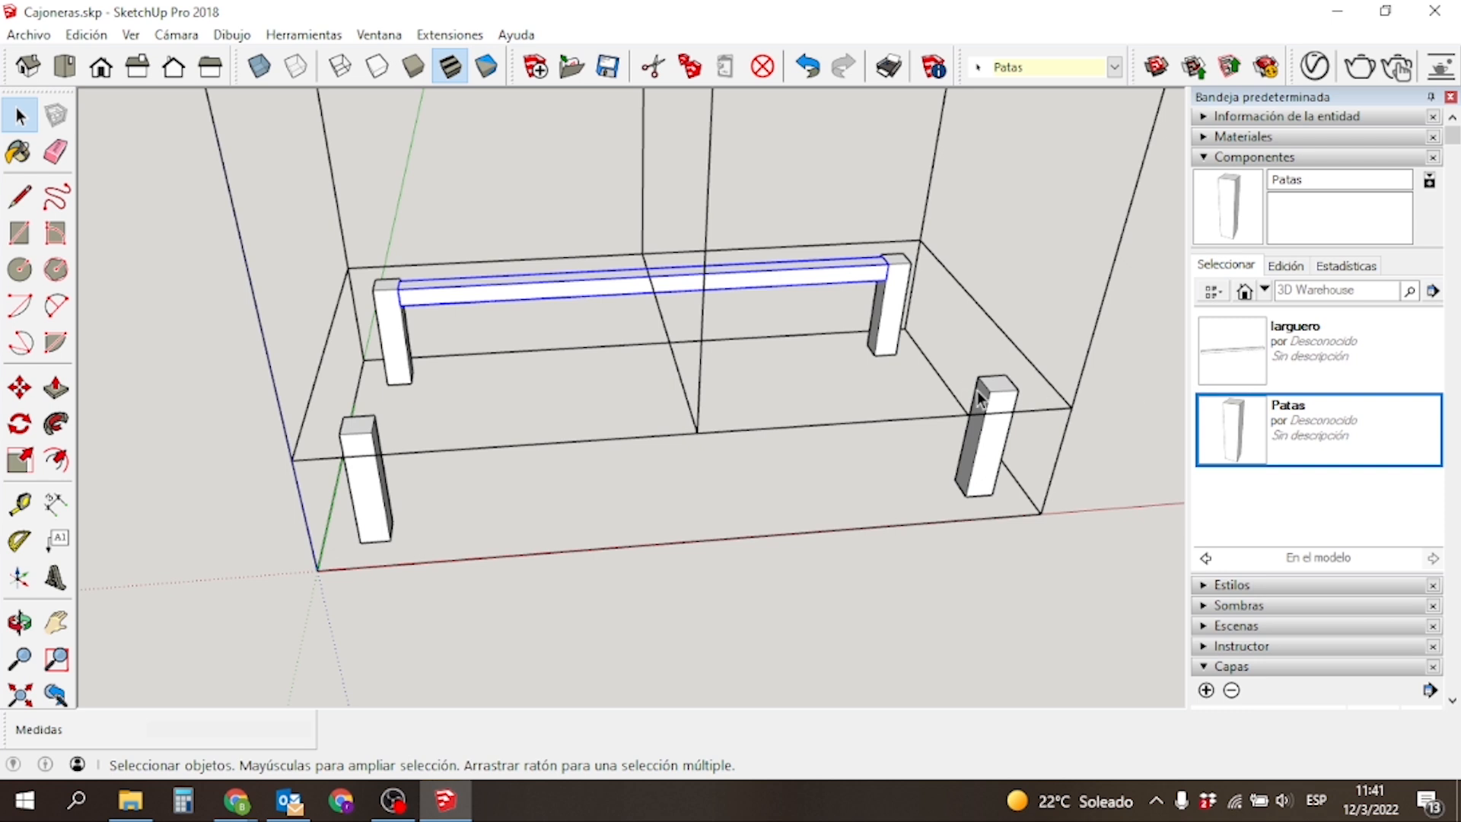
key("m")
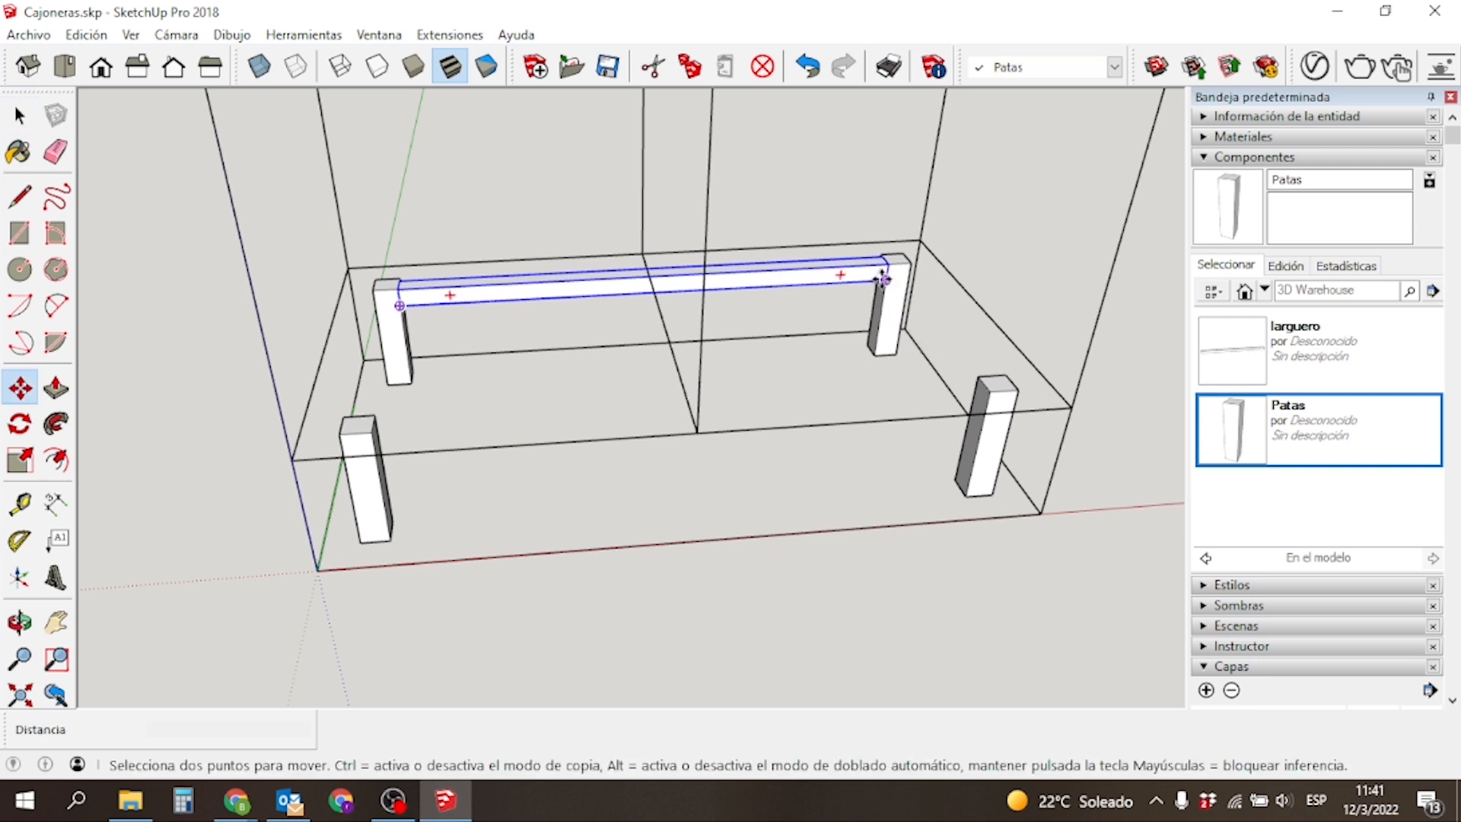
scroll(880, 259, "up", 4)
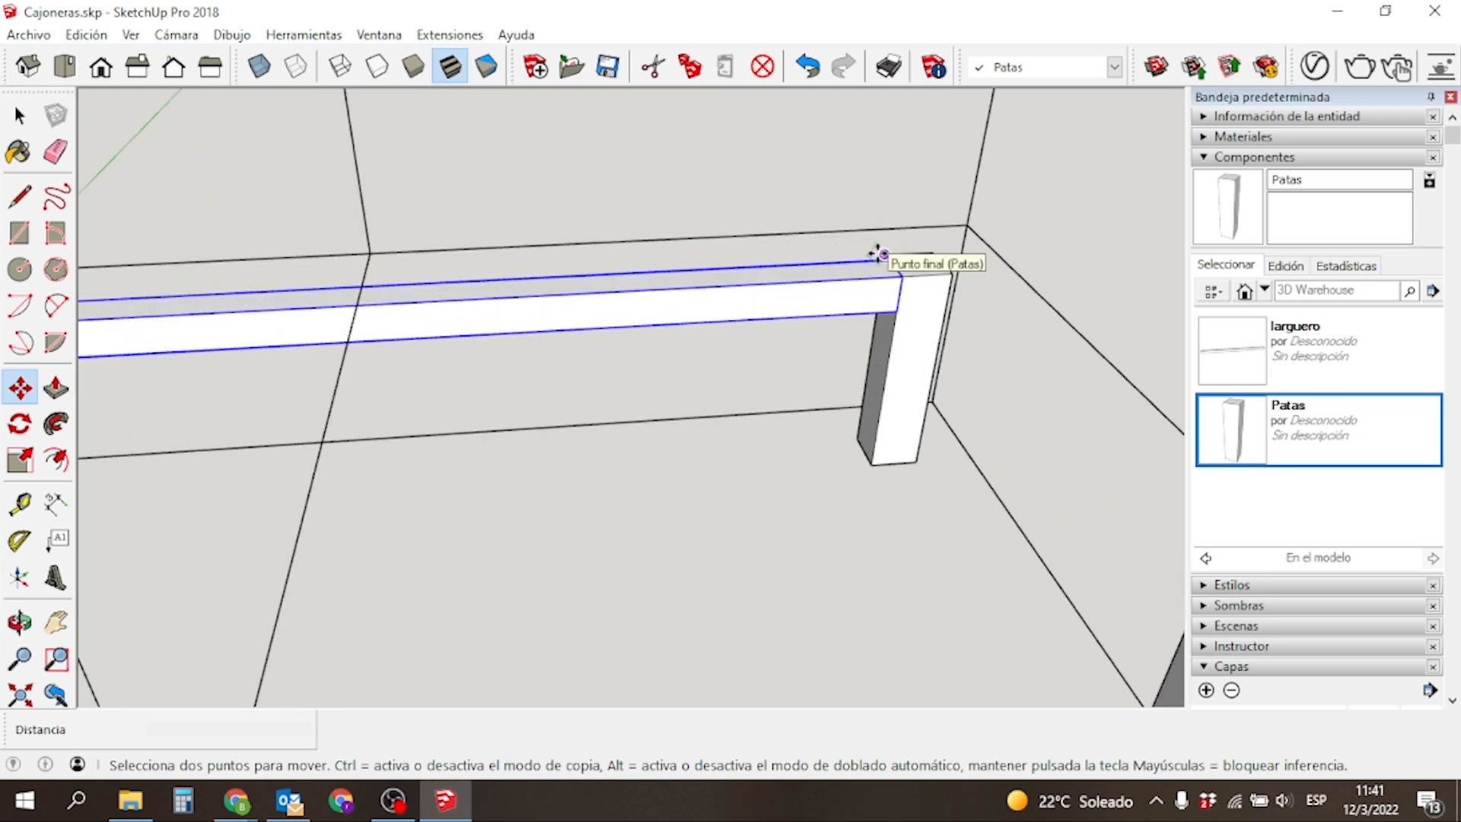
scroll(877, 253, "up", 1)
key("q")
key("m")
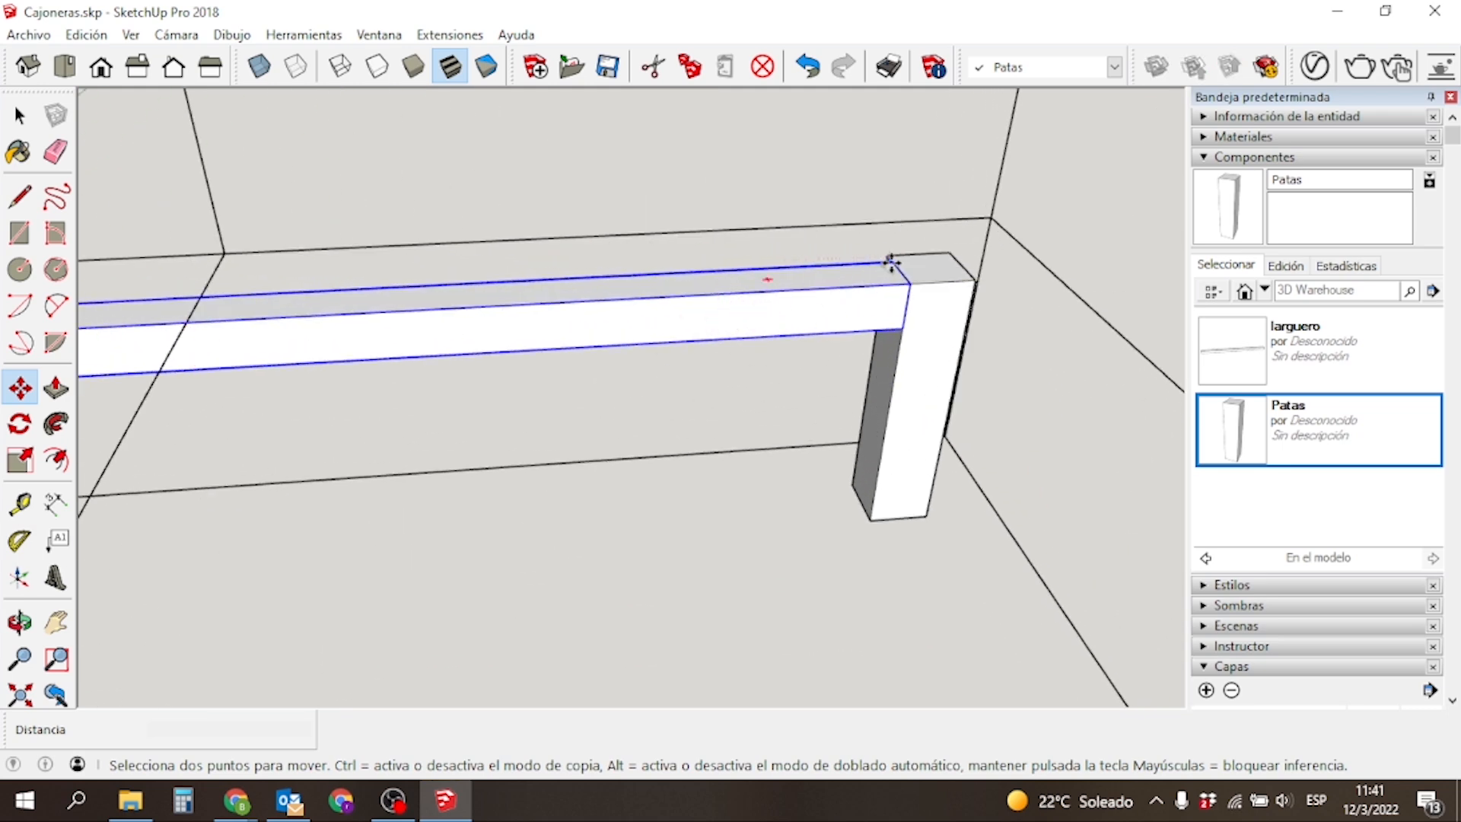
left_click(892, 263)
scroll(892, 263, "down", 6)
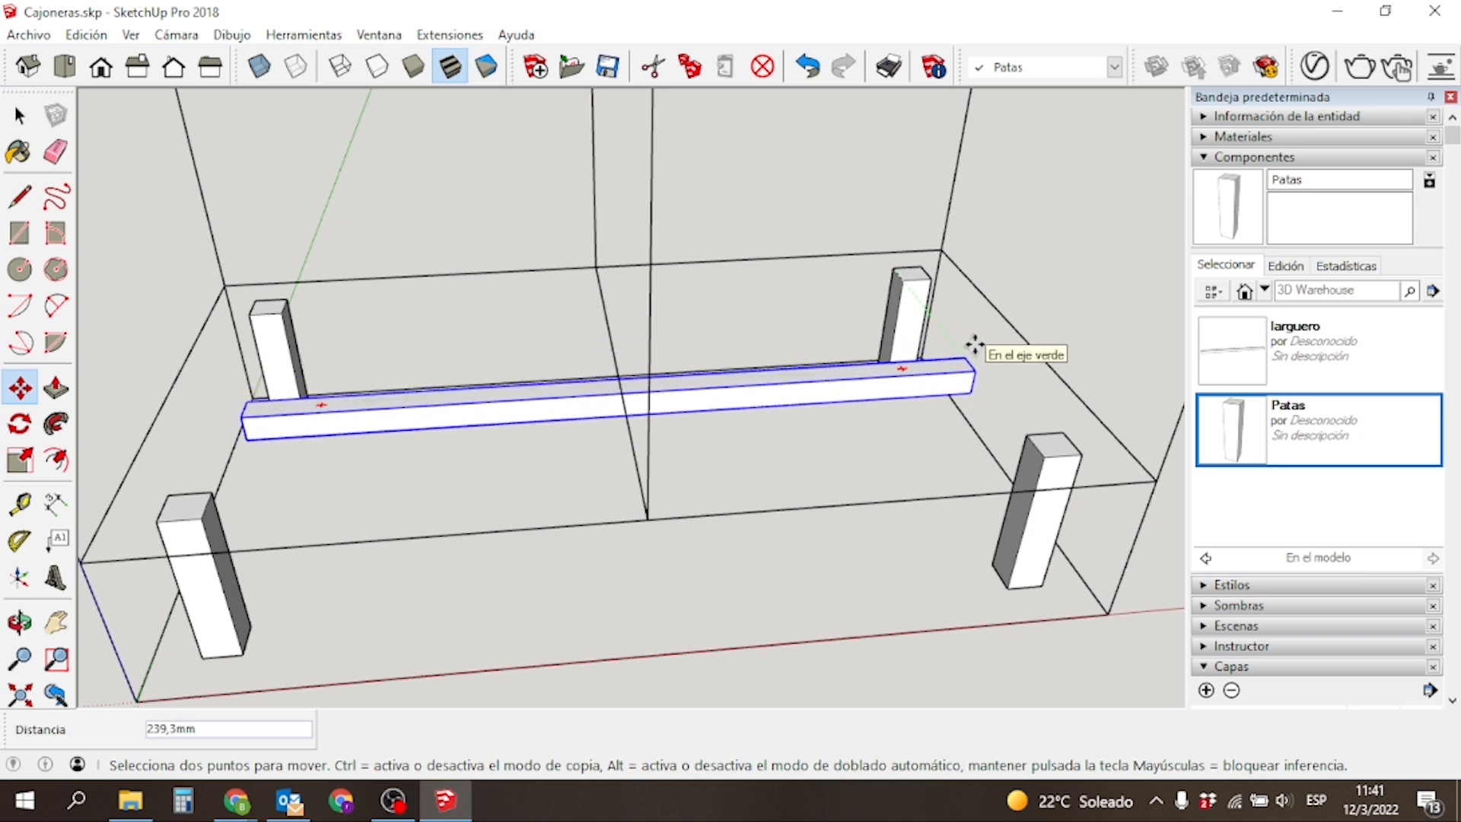
key("ctrl")
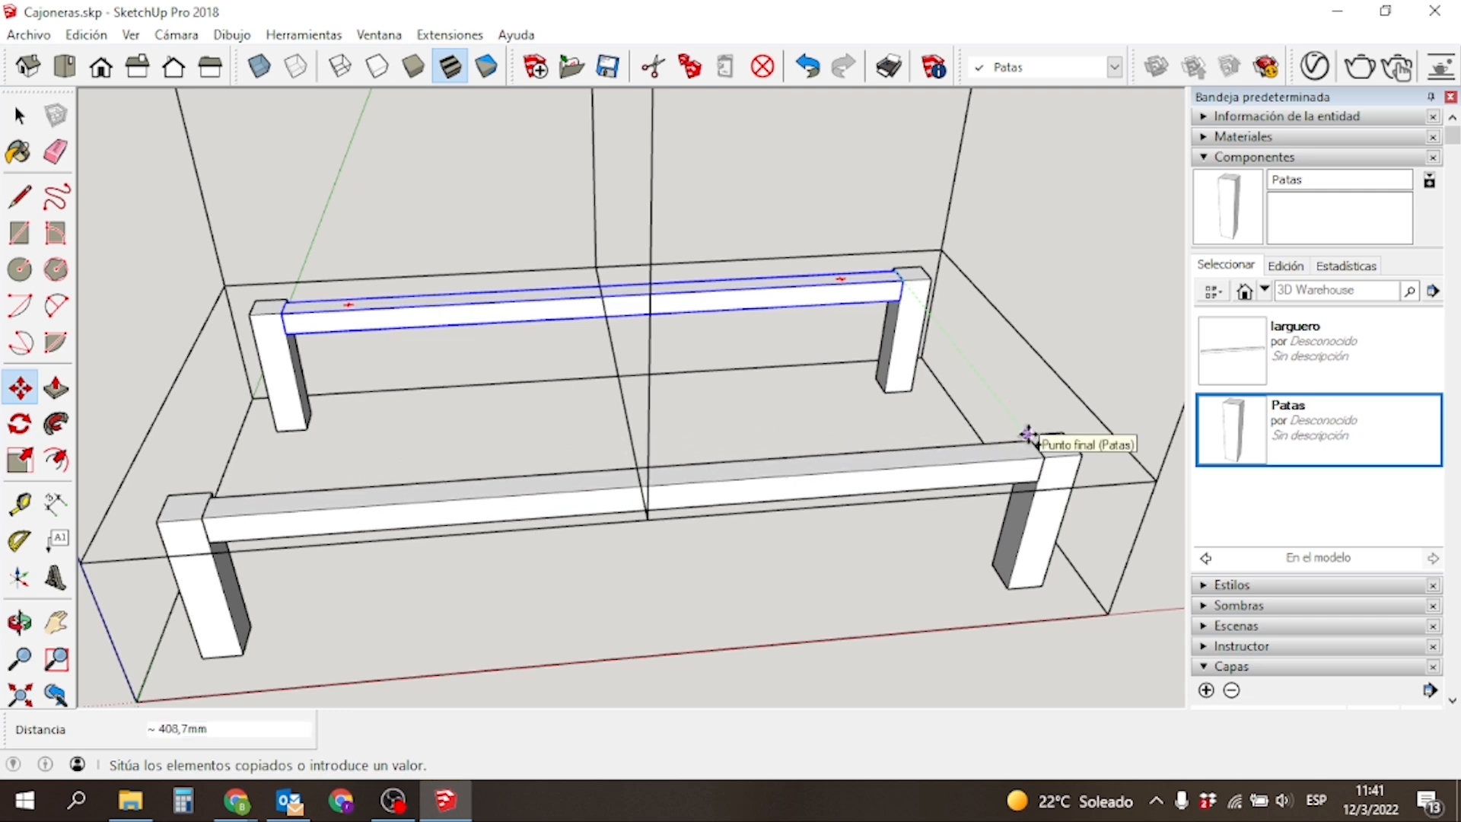
scroll(1025, 433, "up", 3)
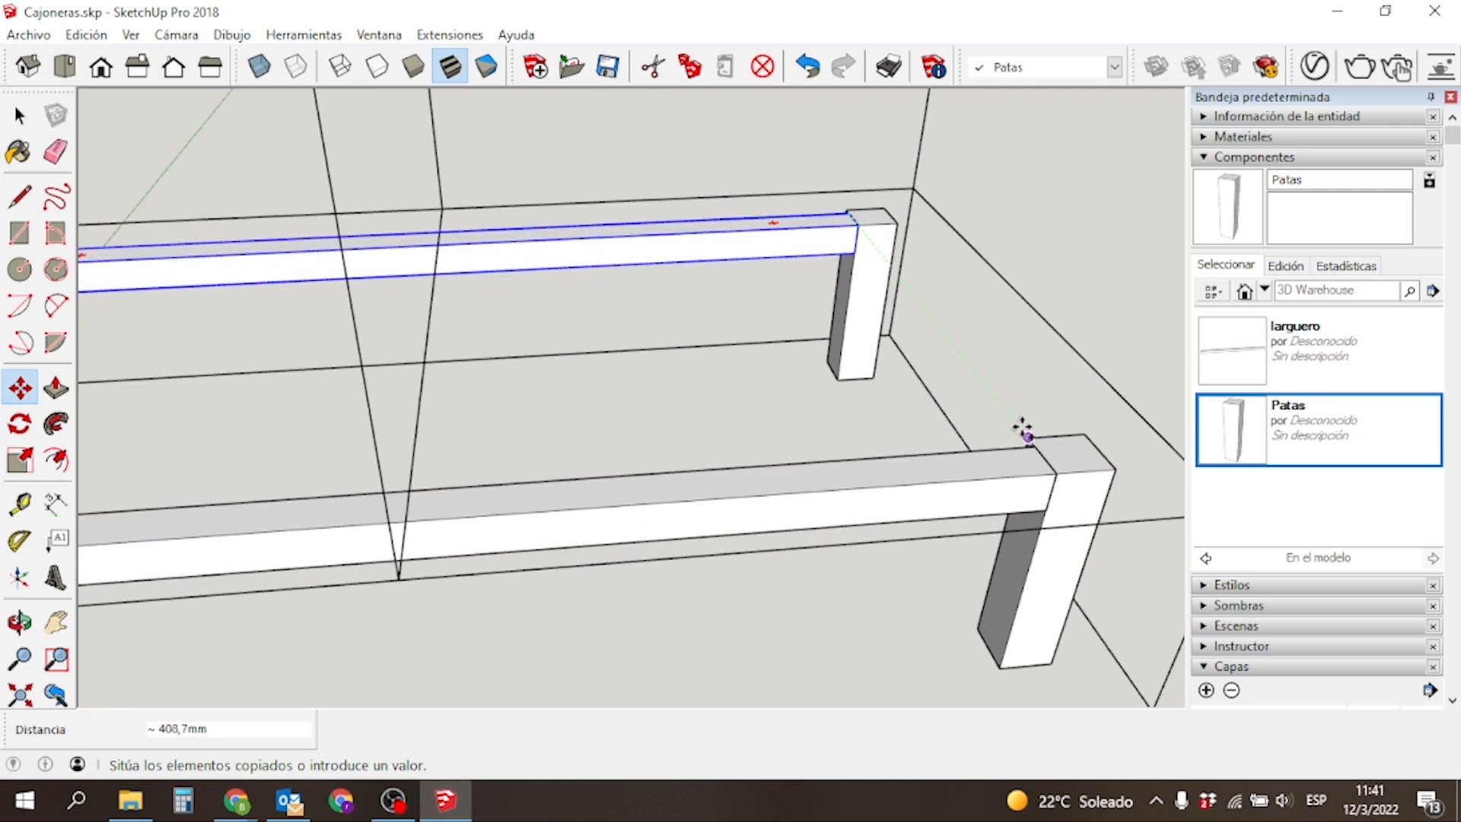
scroll(1024, 431, "up", 2)
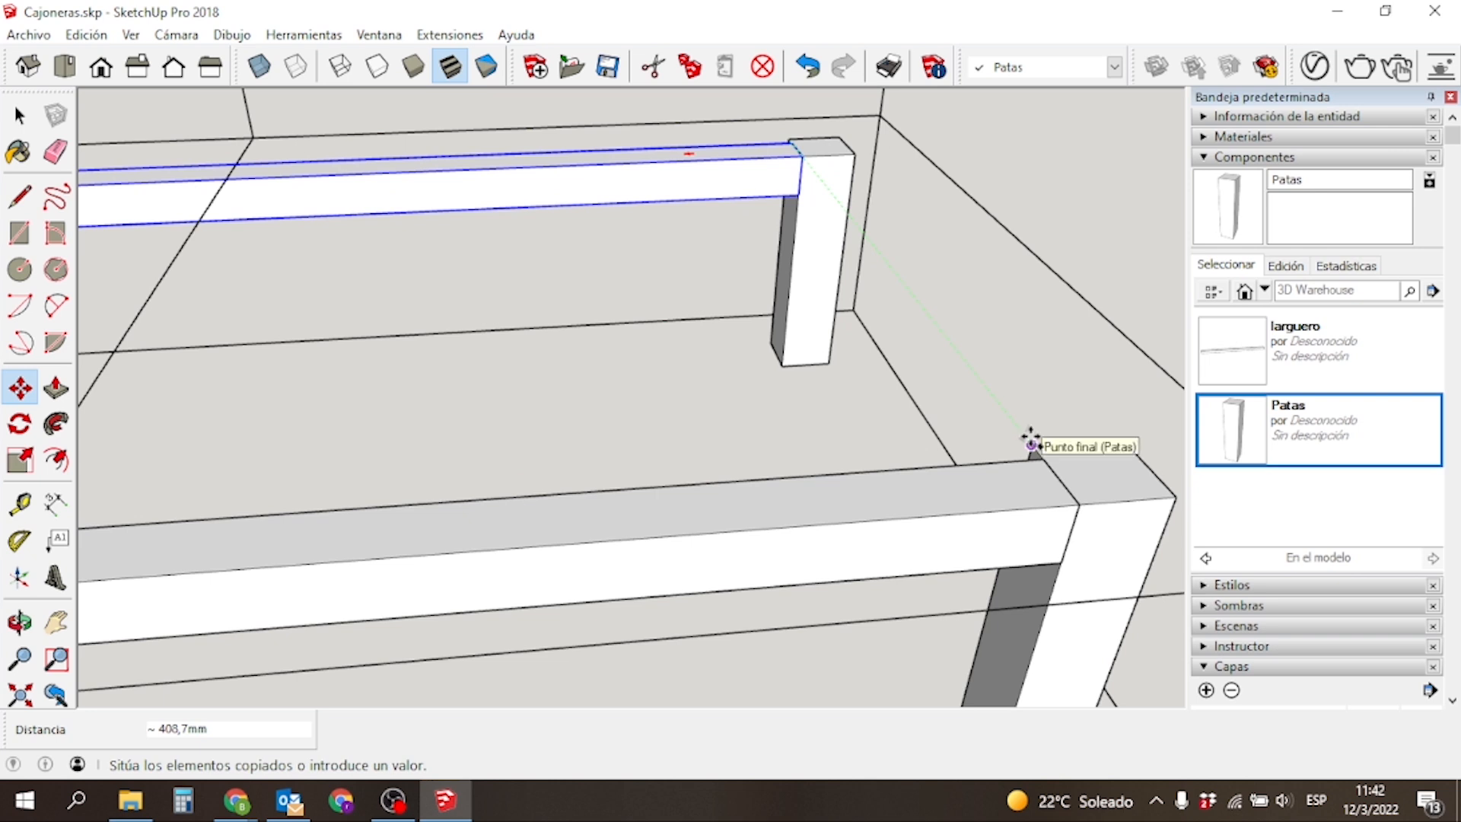
key("Escape")
Examine how both ends of the rail line up with the corners of the two rear legs.
middle_click_drag(791, 207, 815, 180)
scroll(837, 100, "up", 2)
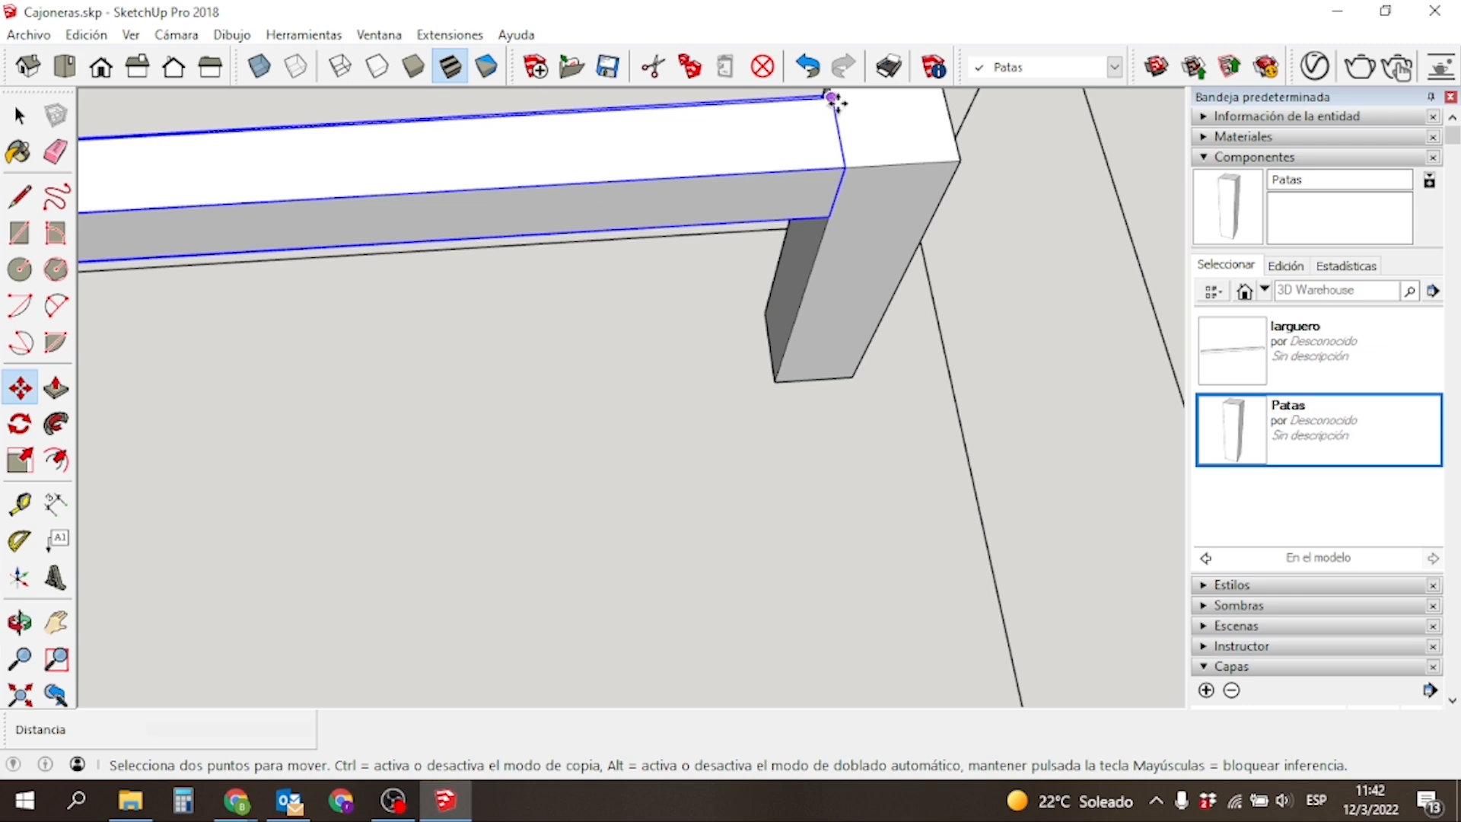
scroll(835, 100, "up", 3)
middle_click_drag(832, 98, 1044, 237)
scroll(590, 284, "down", 5)
middle_click_drag(476, 499, 571, 531)
key("m")
scroll(525, 293, "up", 5)
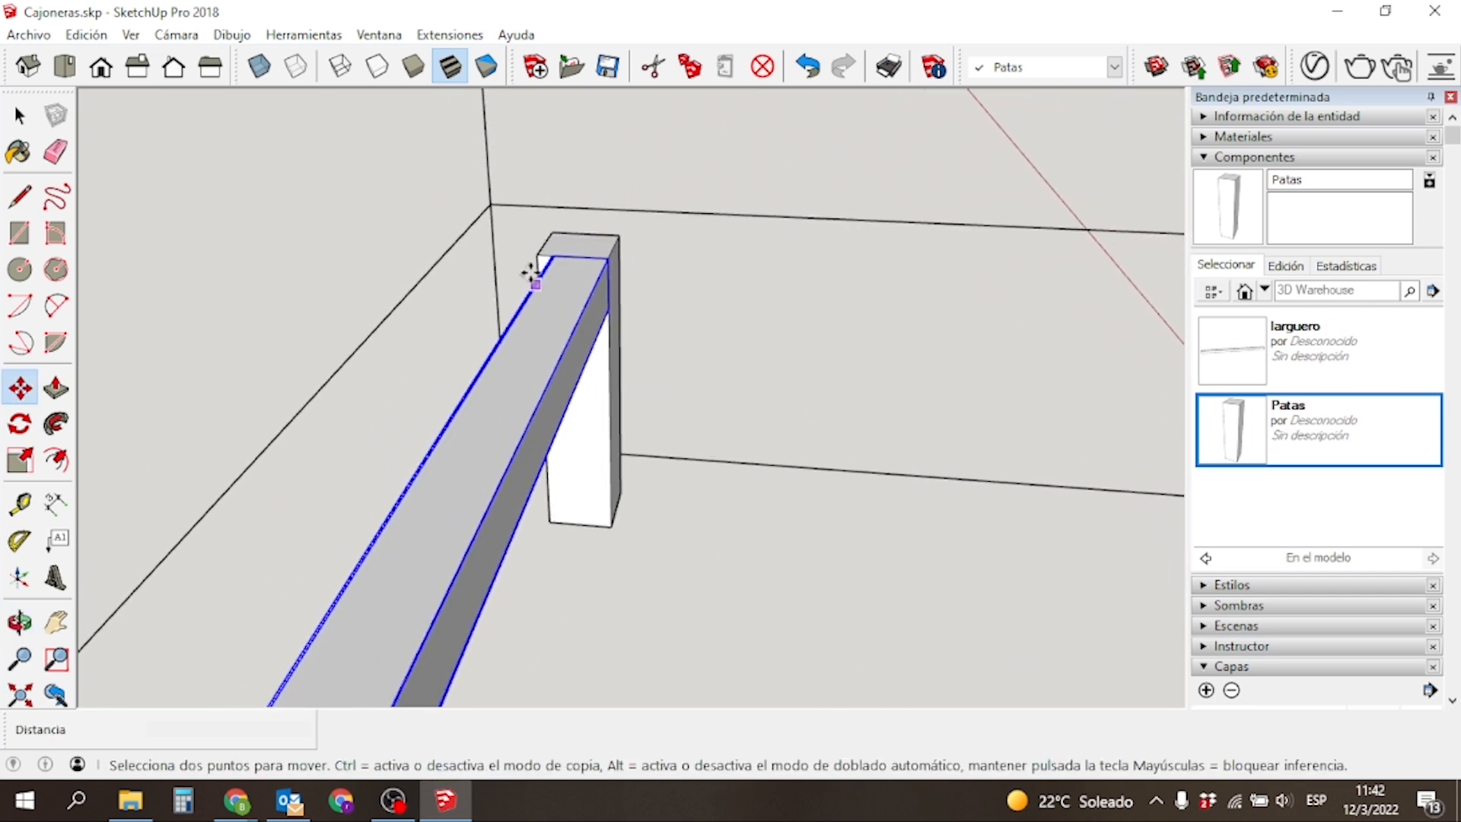
scroll(529, 284, "up", 4)
middle_click_drag(554, 271, 643, 440)
middle_click_drag(812, 316, 815, 358)
scroll(818, 365, "down", 6)
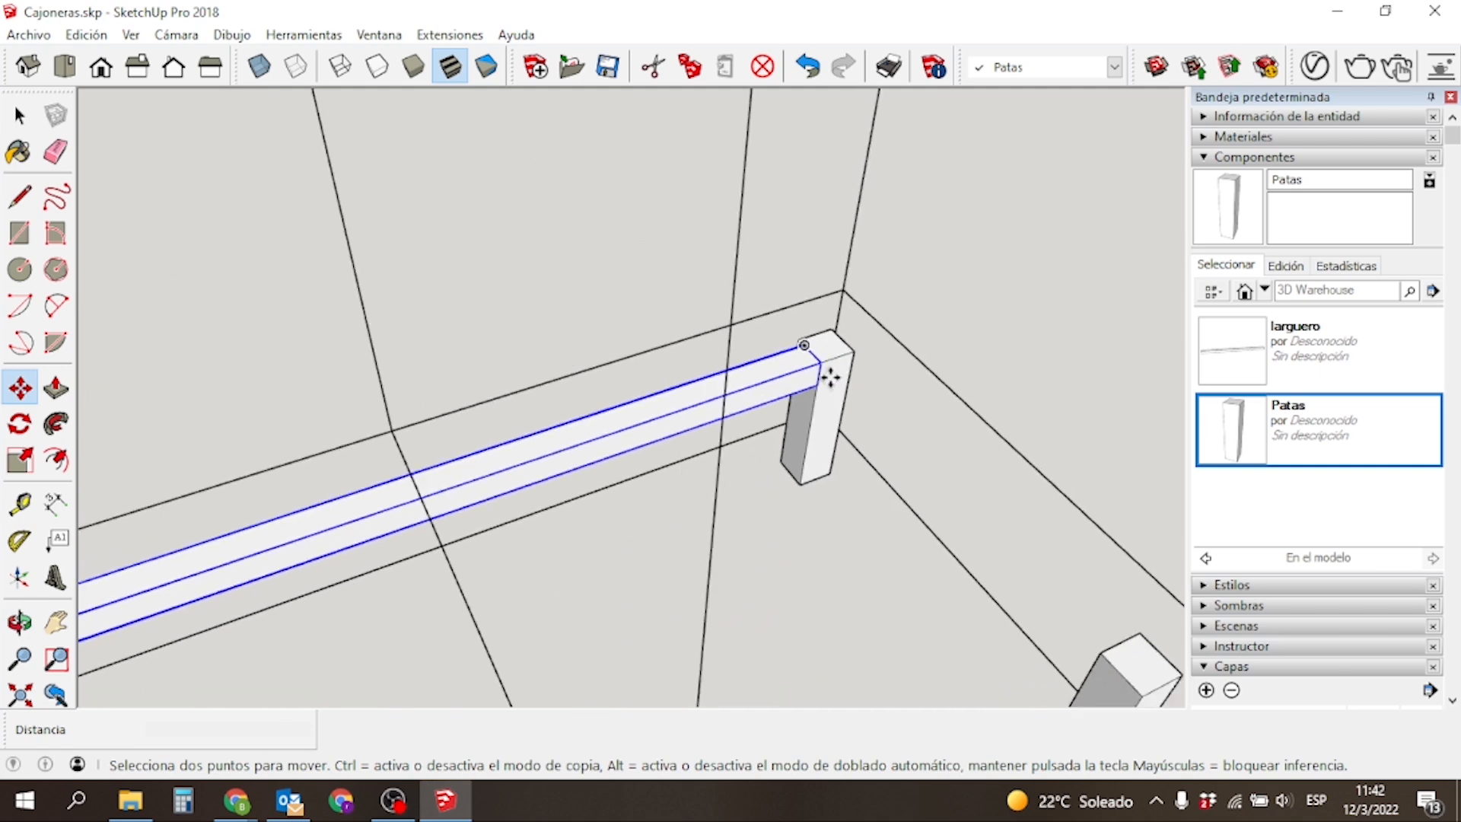
scroll(830, 375, "down", 3)
scroll(574, 453, "up", 10)
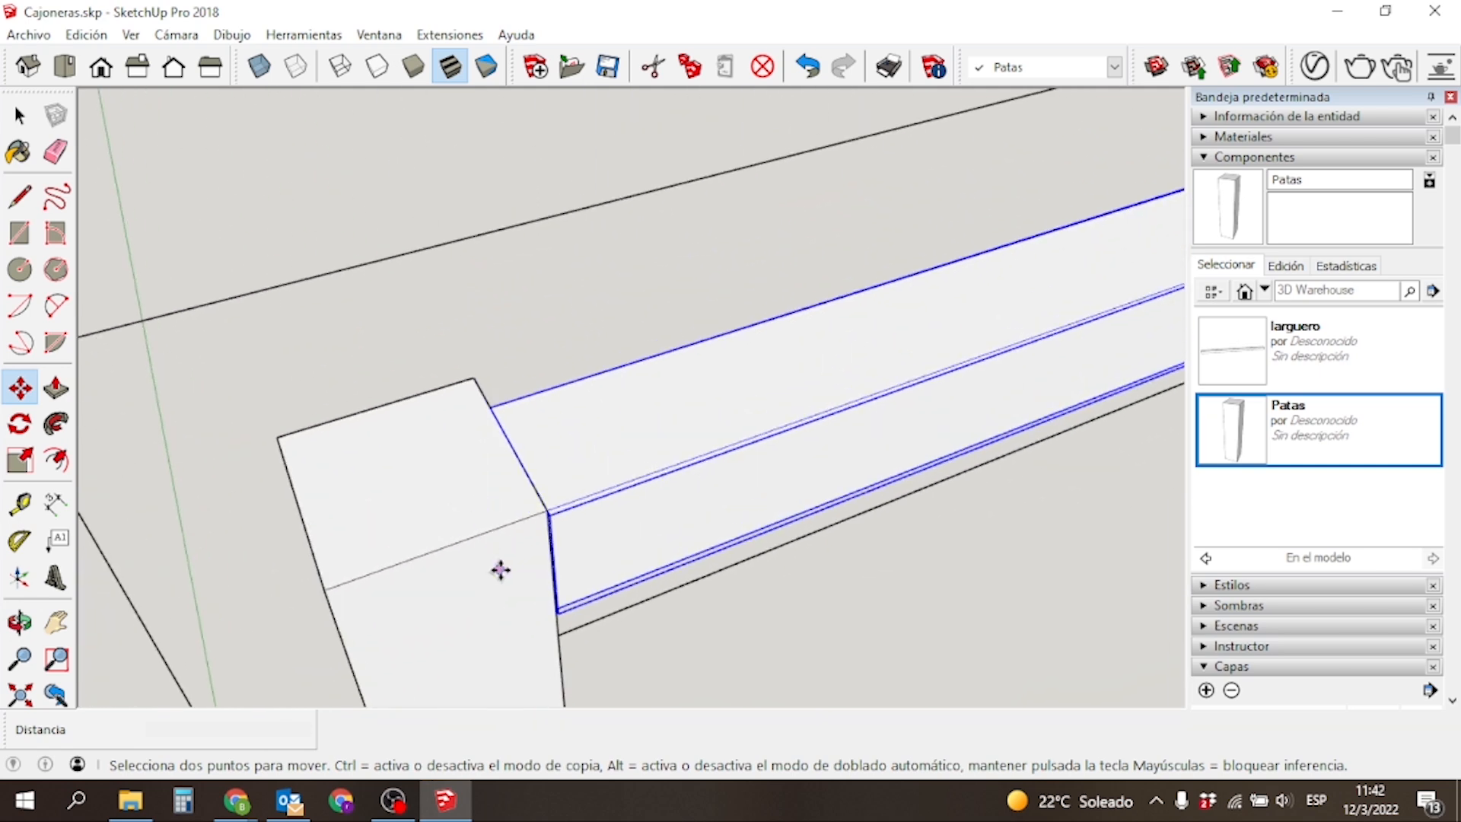
scroll(525, 548, "up", 2)
mouse_move(554, 525)
middle_mouse_down()
mouse_move(828, 398)
mouse_move(982, 264)
mouse_move(541, 440)
mouse_move(427, 516)
middle_mouse_up()
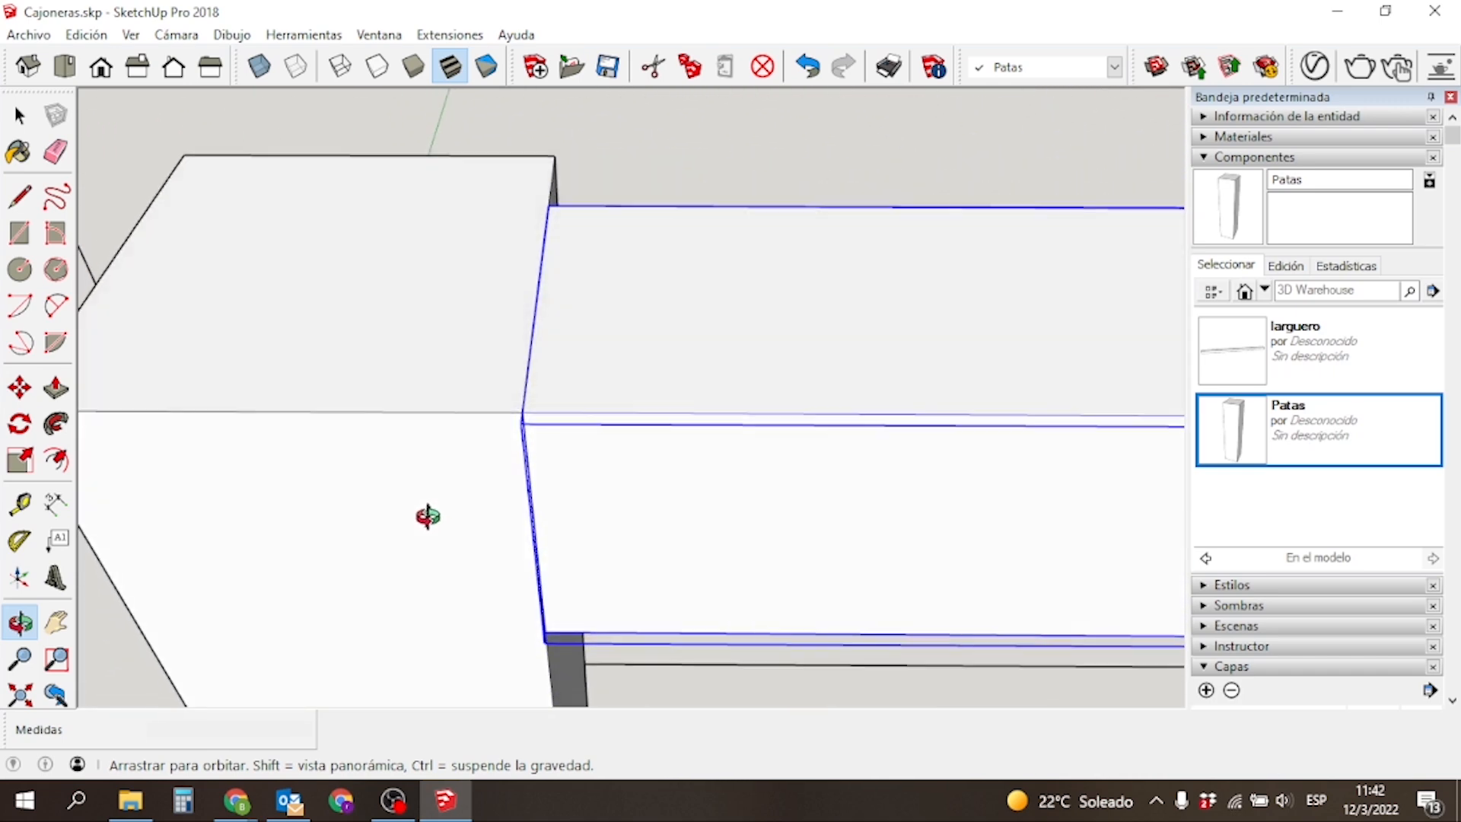
scroll(426, 493, "down", 4)
Clear the selection and delete the larguero component from the model together with all its copies.
key("space")
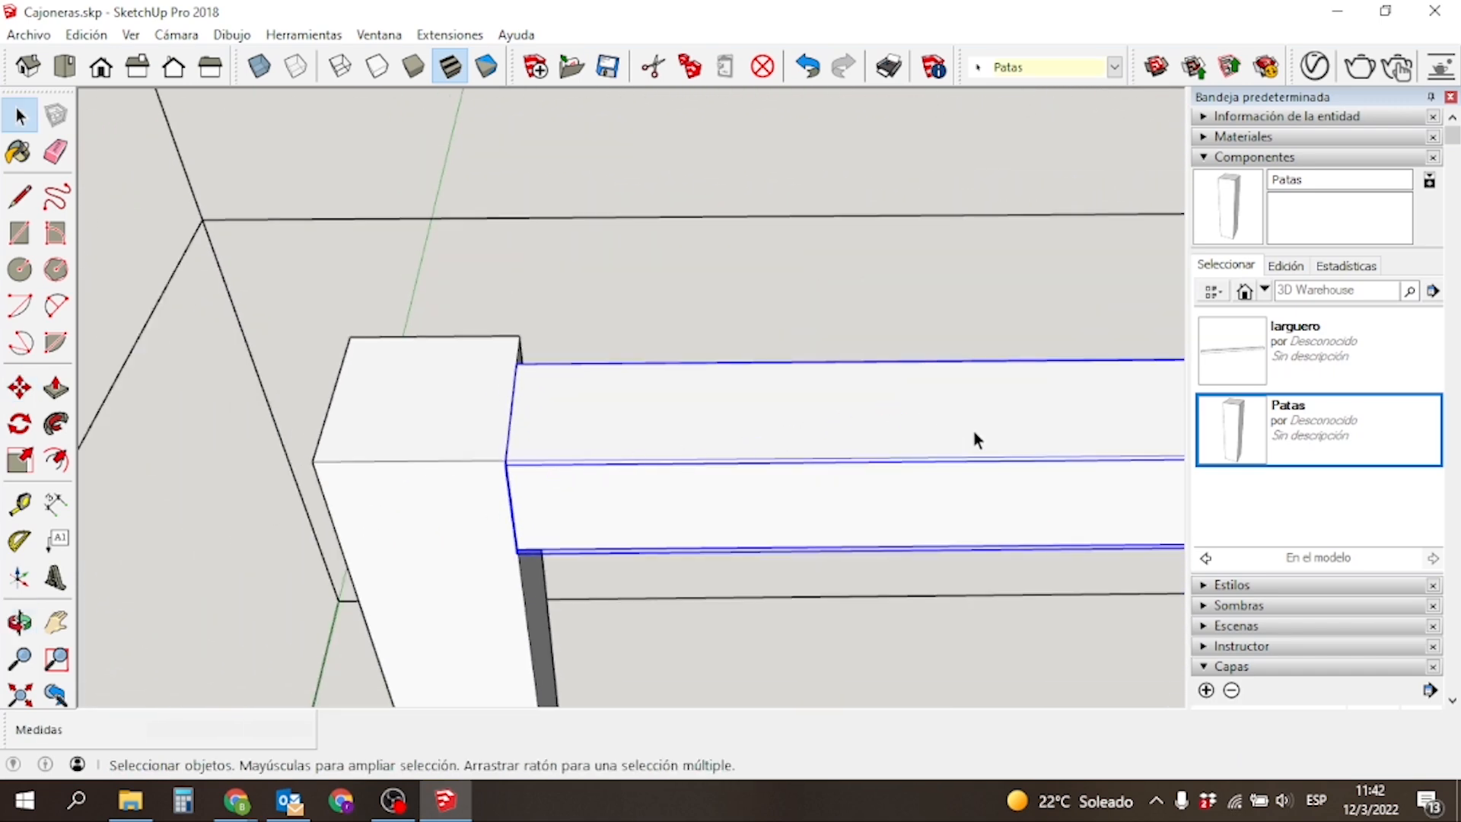
right_click(1248, 360)
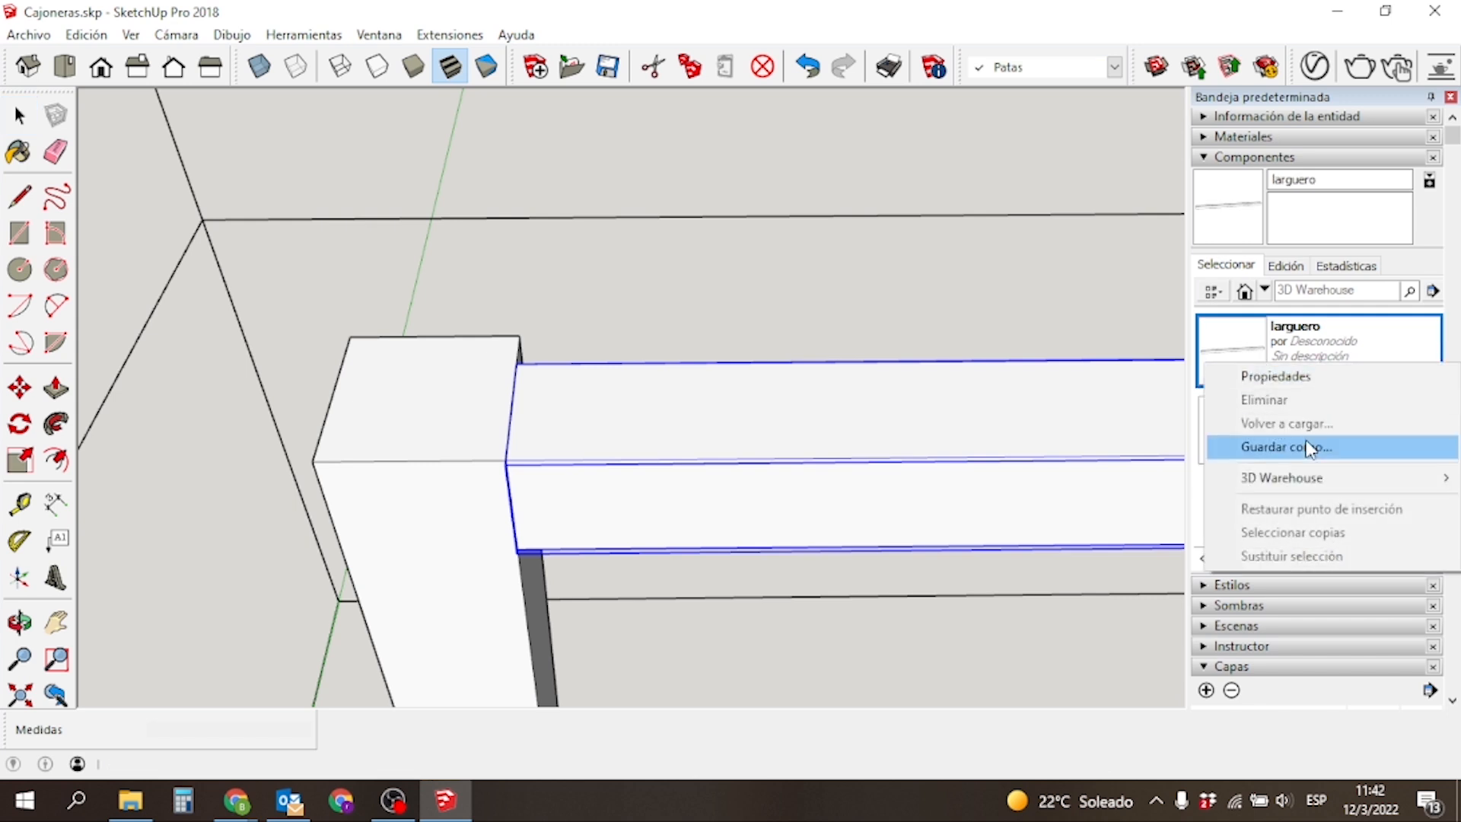
left_click(1229, 329)
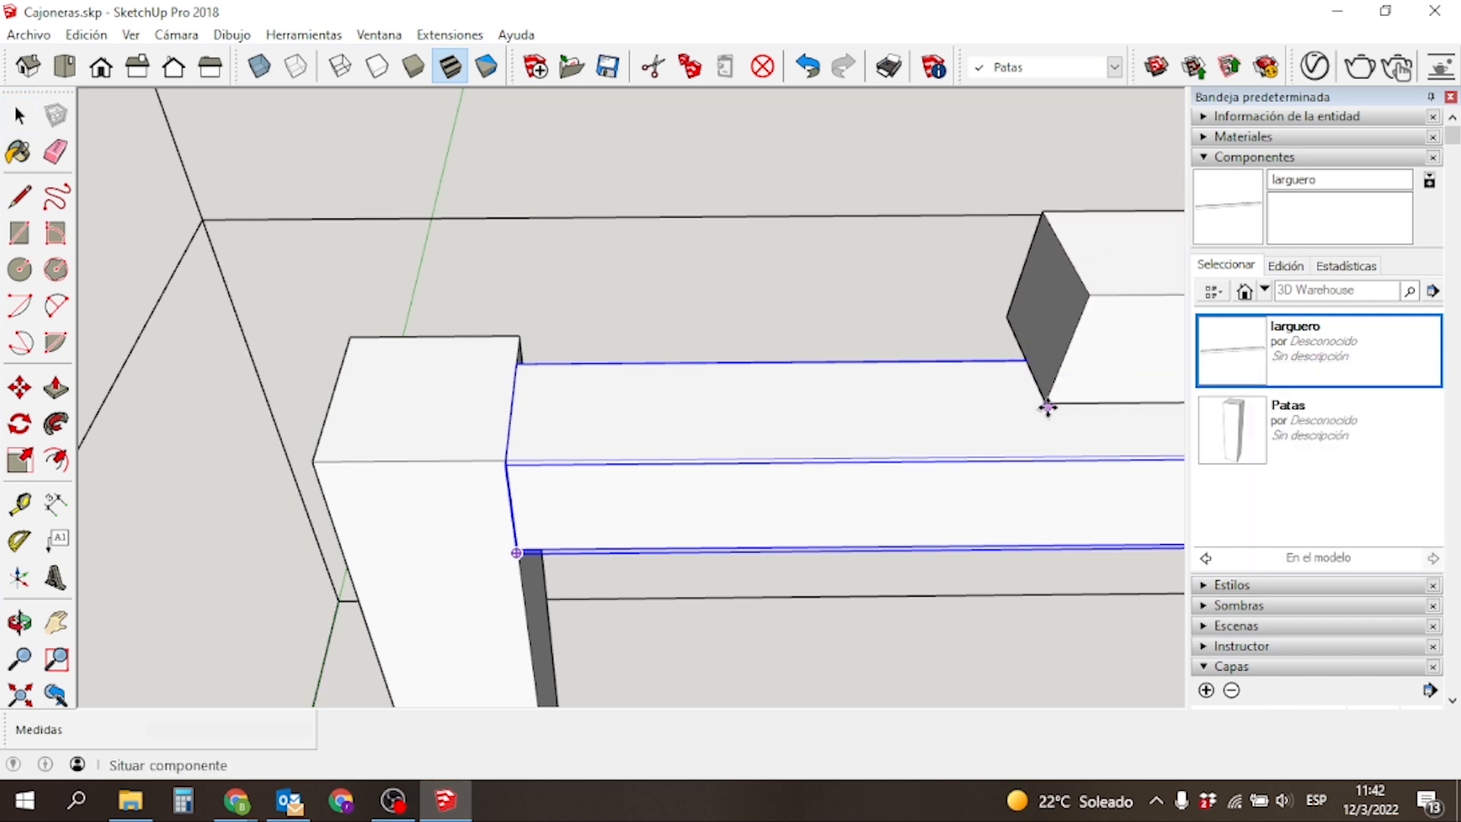
key("Escape")
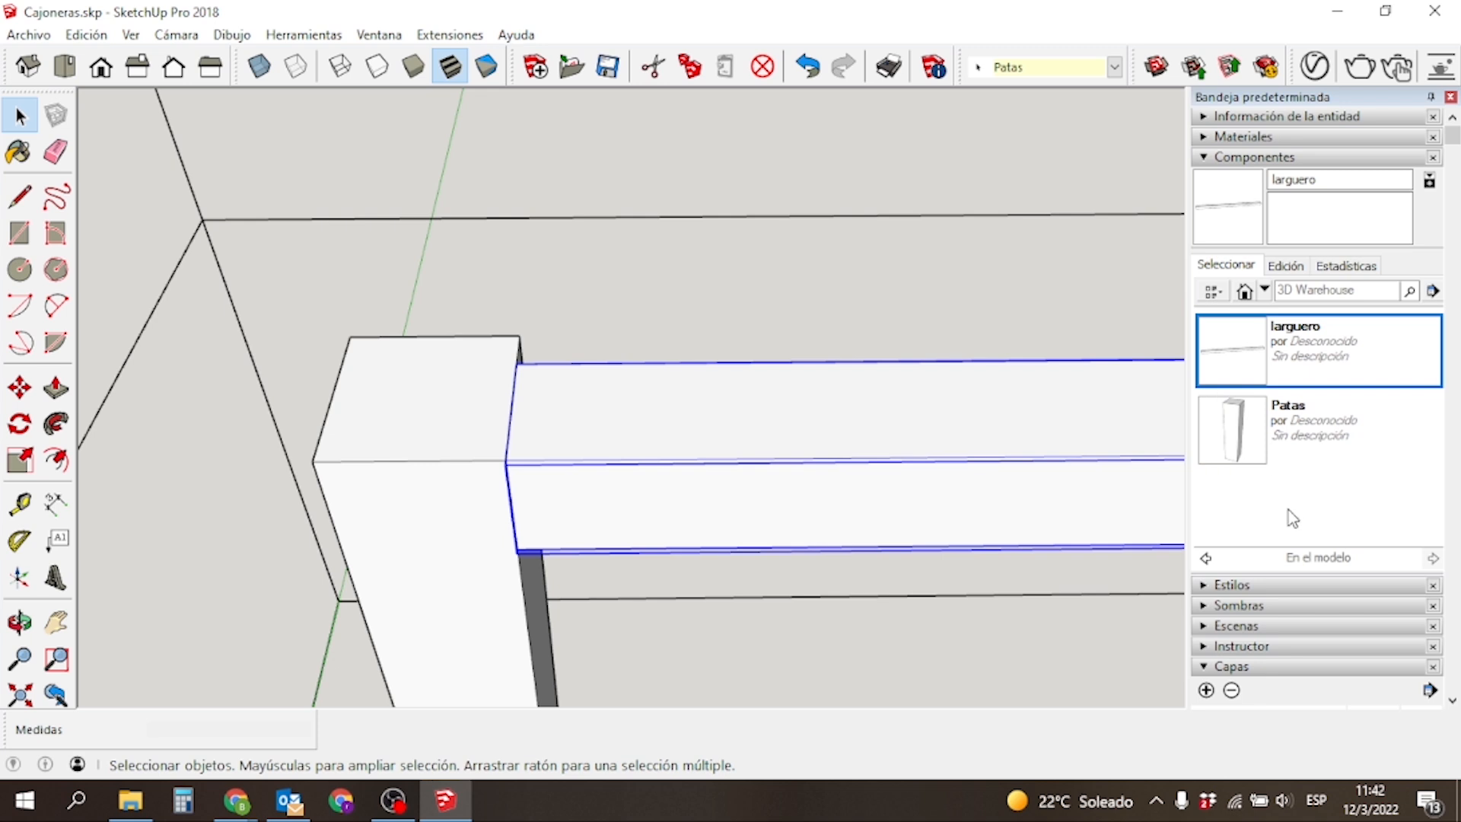
left_click(816, 301)
right_click(1294, 352)
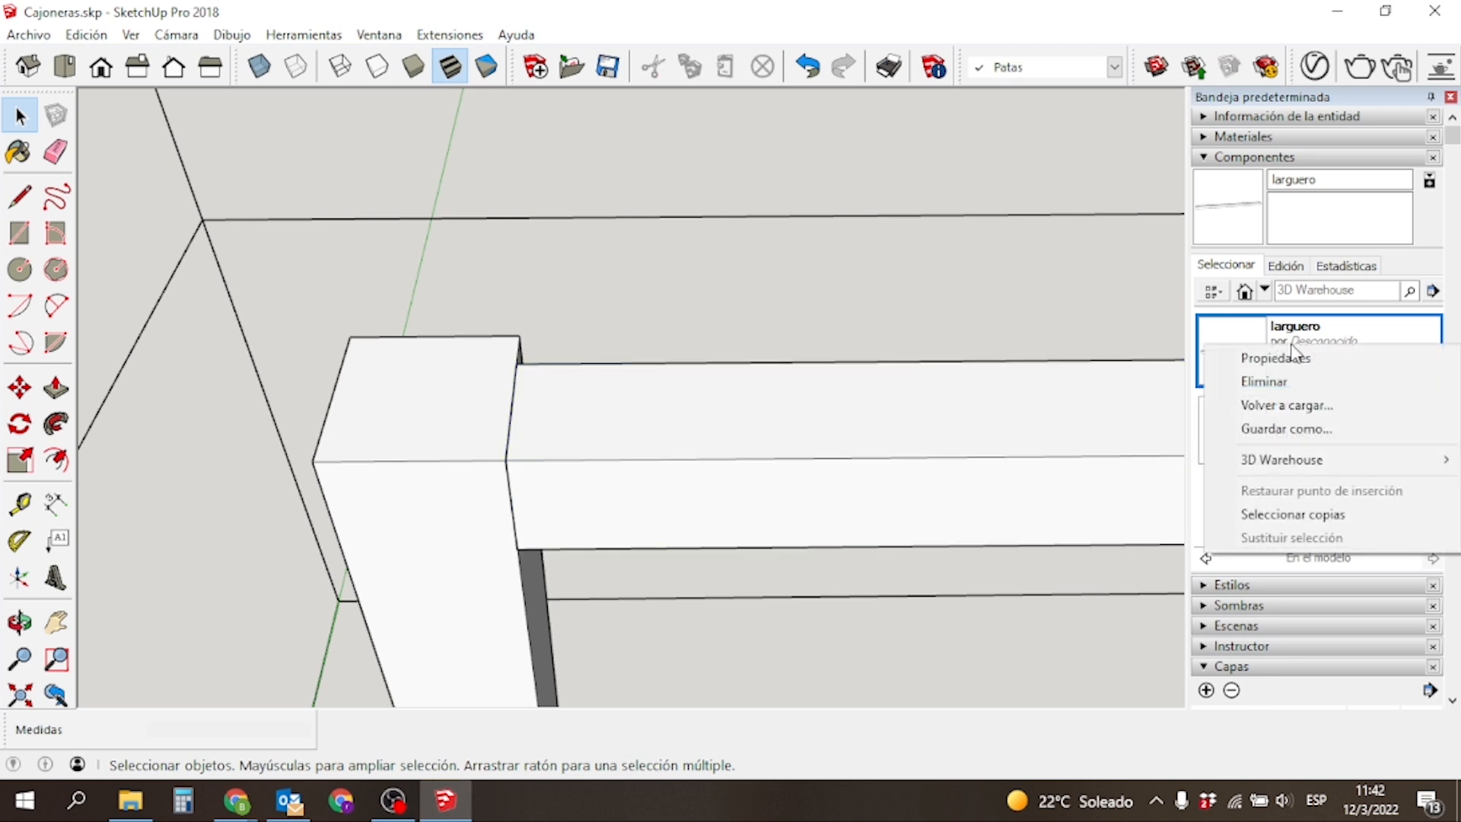
left_click(1289, 381)
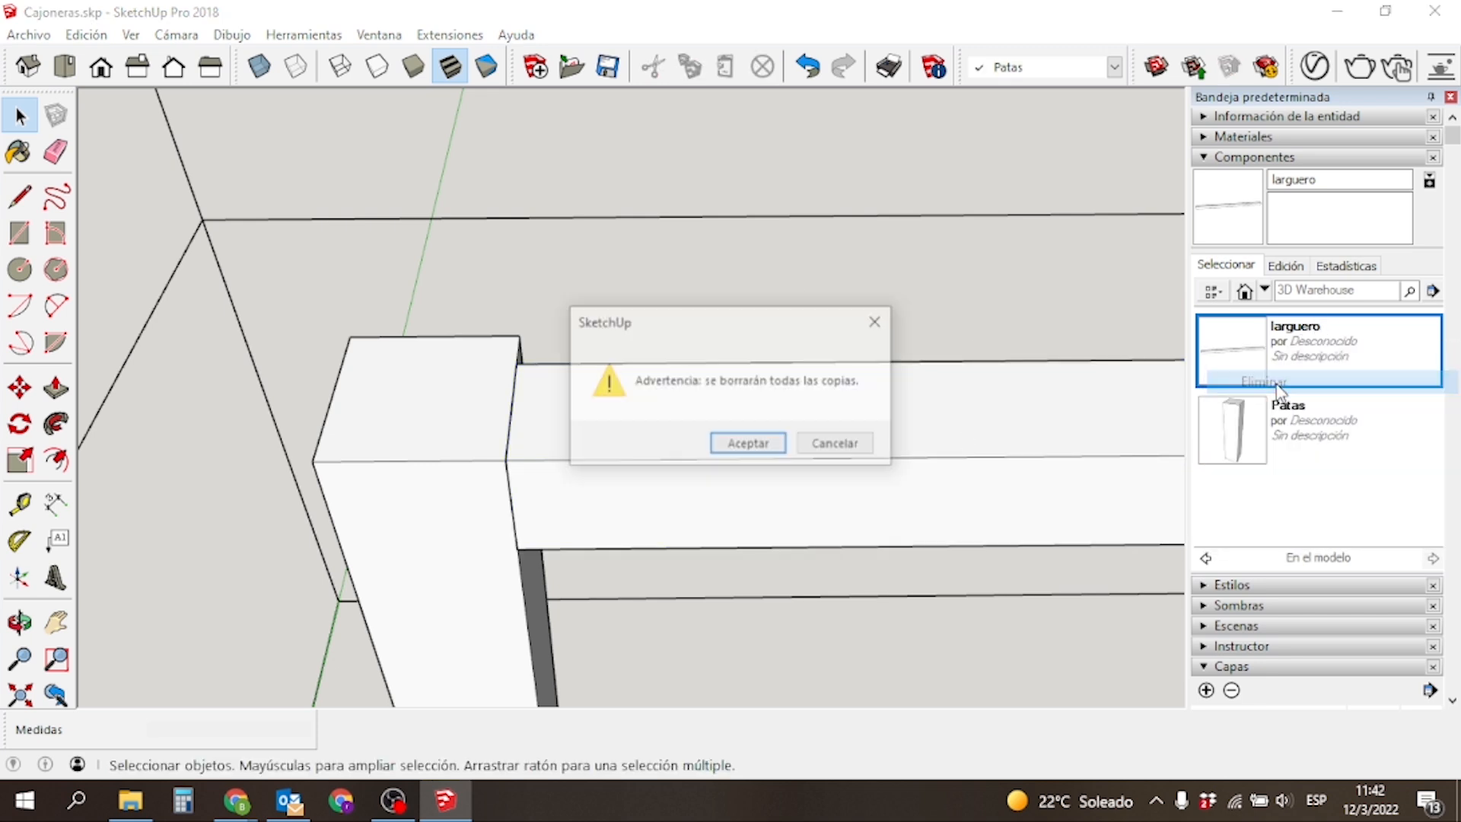
left_click(729, 446)
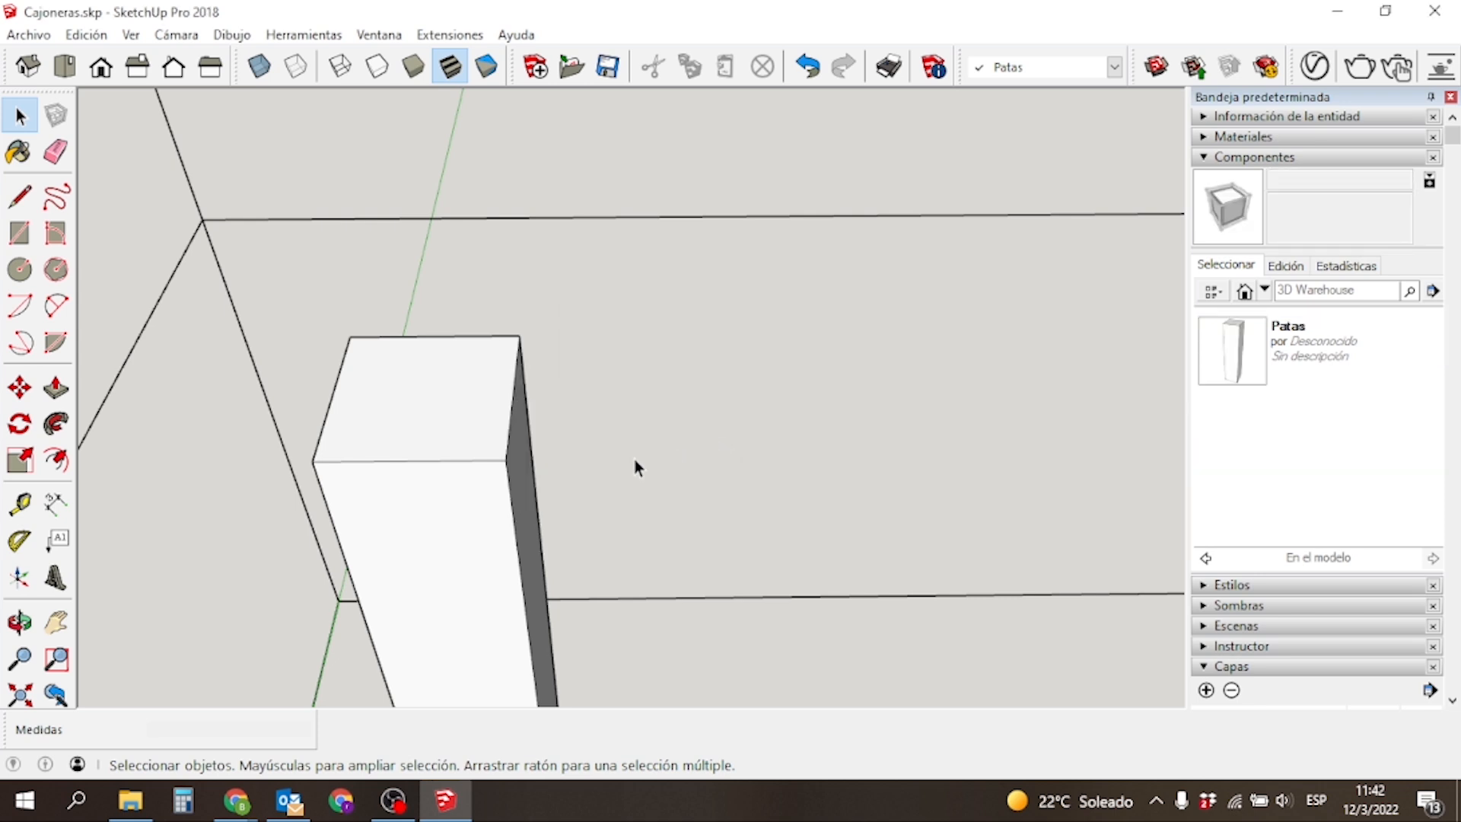
Draw an upright rectangle 820 mm wide and 30 mm high between the rear legs, starting at one leg's inner front top corner.
key("r")
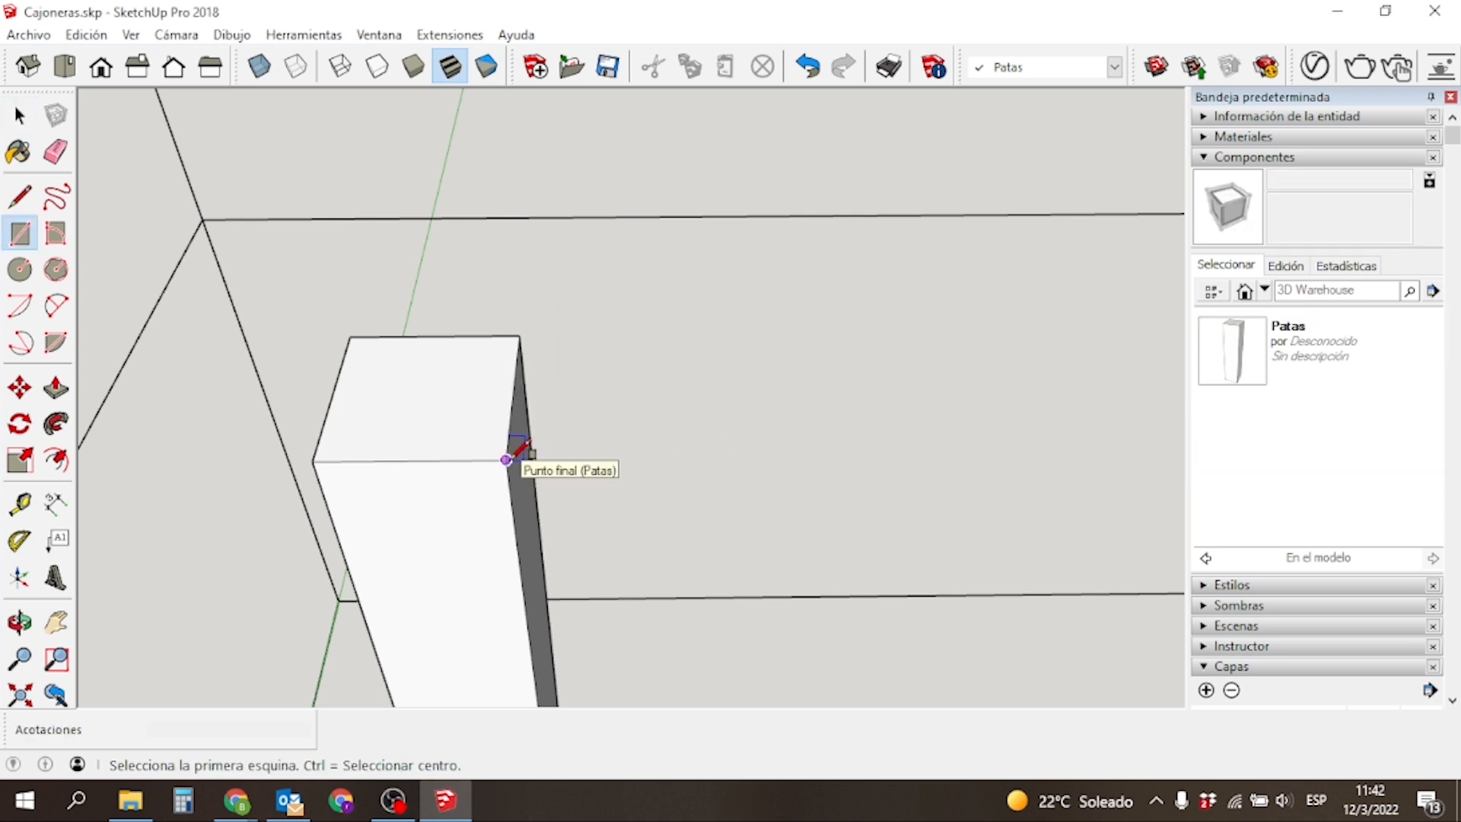
left_click(506, 460)
scroll(506, 459, "down", 8)
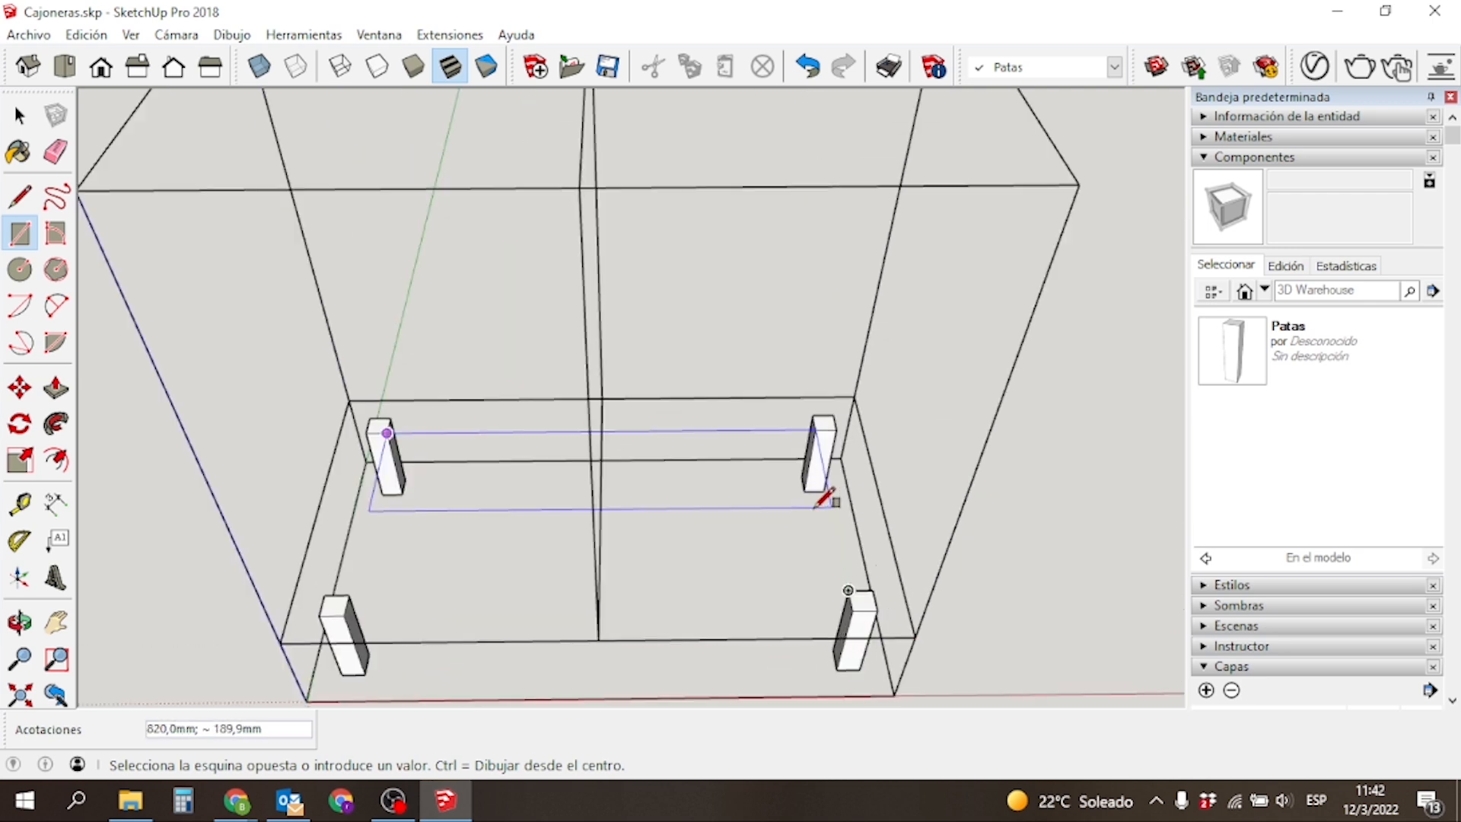
scroll(814, 455, "up", 6)
scroll(814, 455, "up", 5)
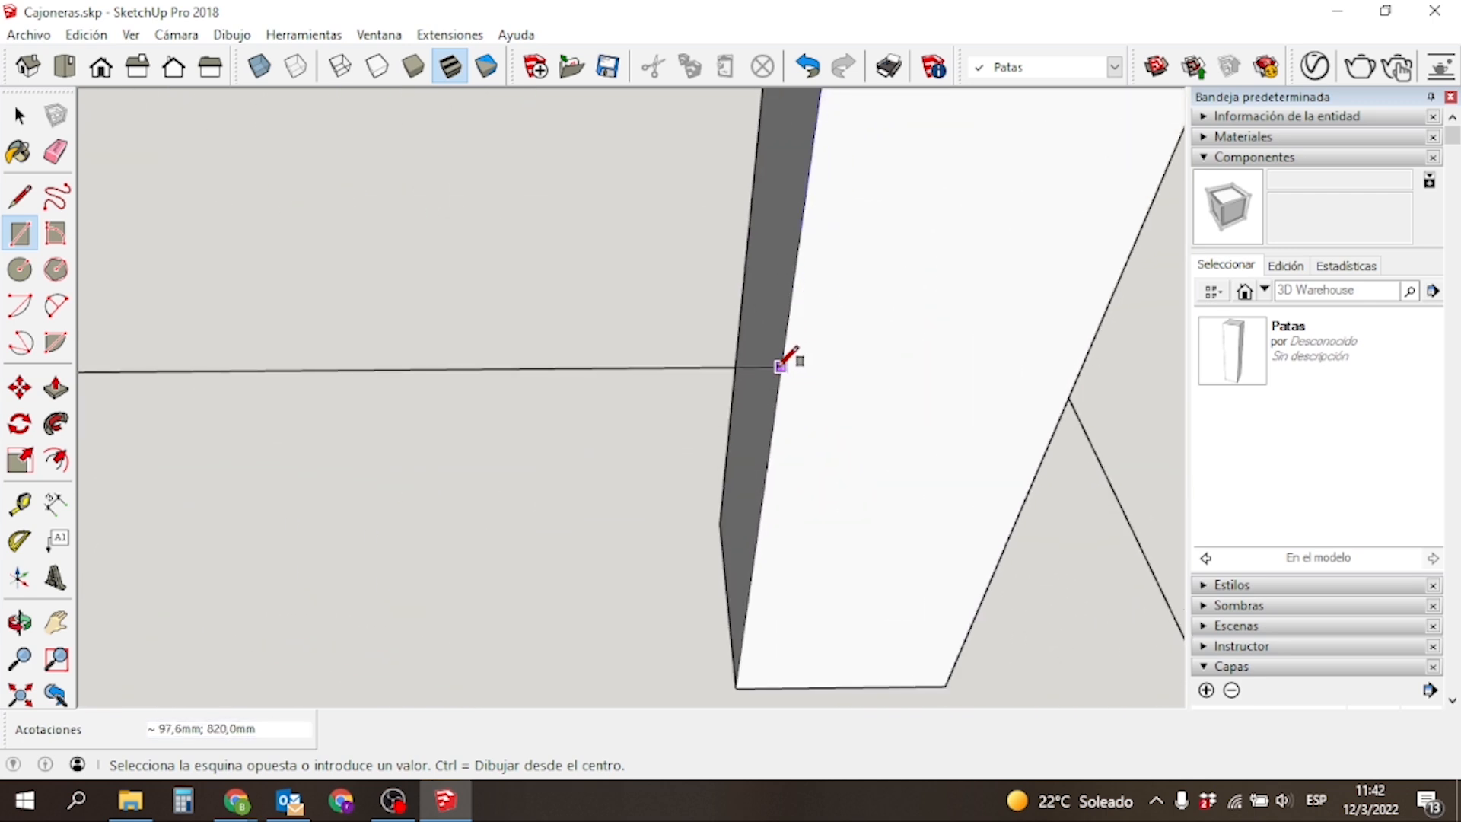
left_click(784, 359)
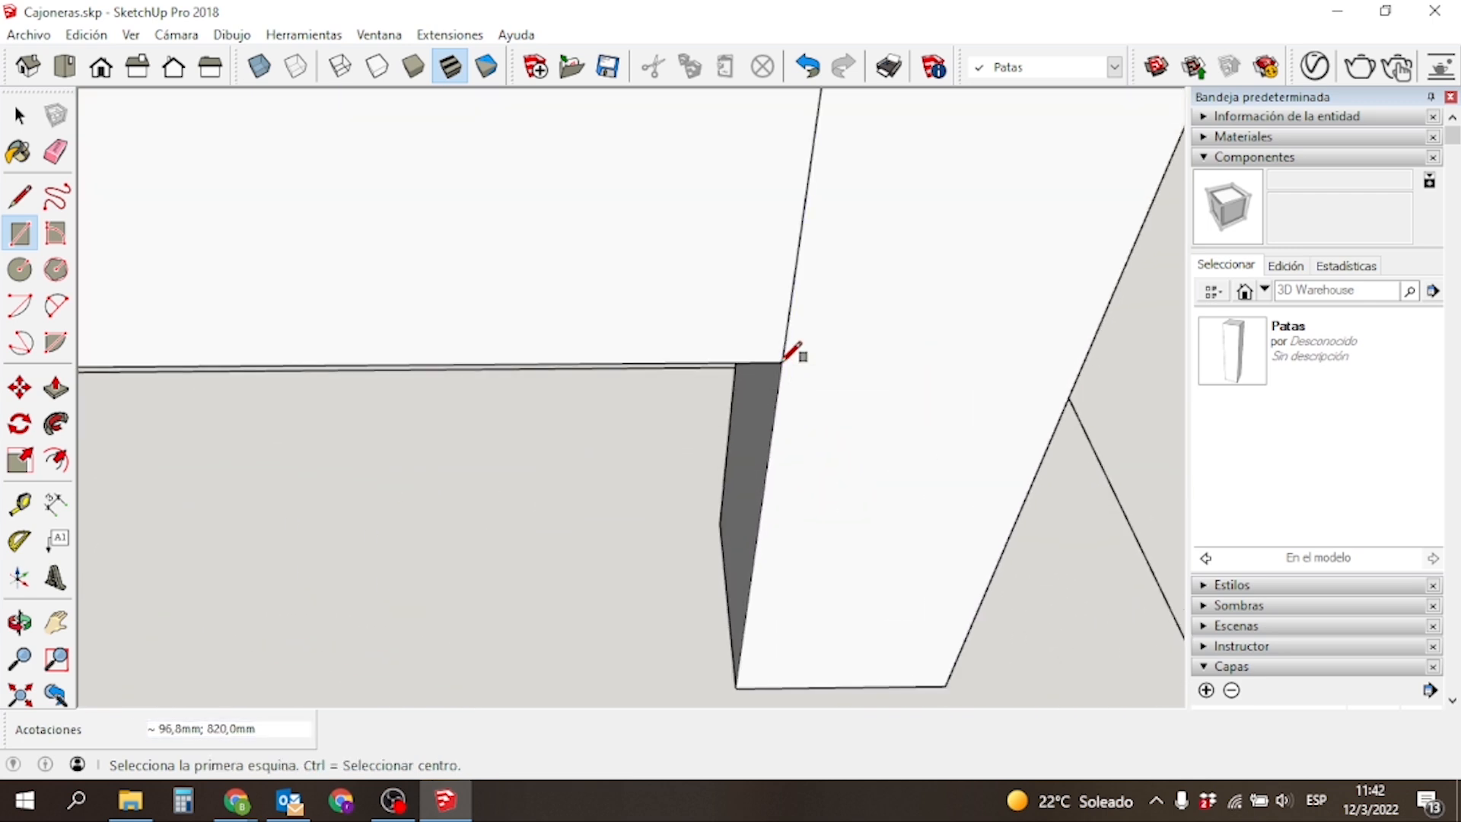
type("30")
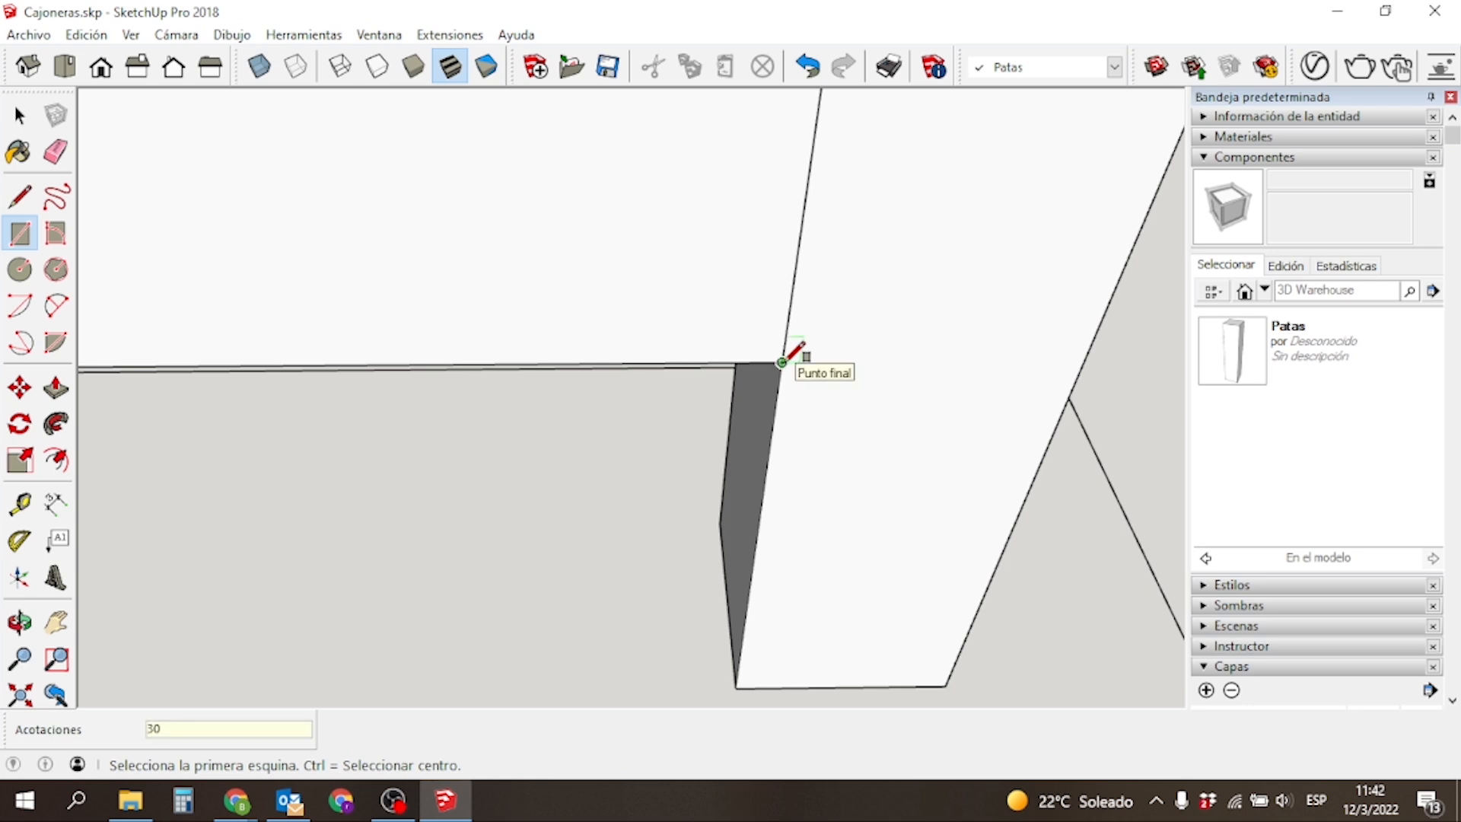
key("Return")
Push/Pull the new rectangle between the rear legs 30 mm toward the rear to form a solid rail.
scroll(756, 345, "down", 4)
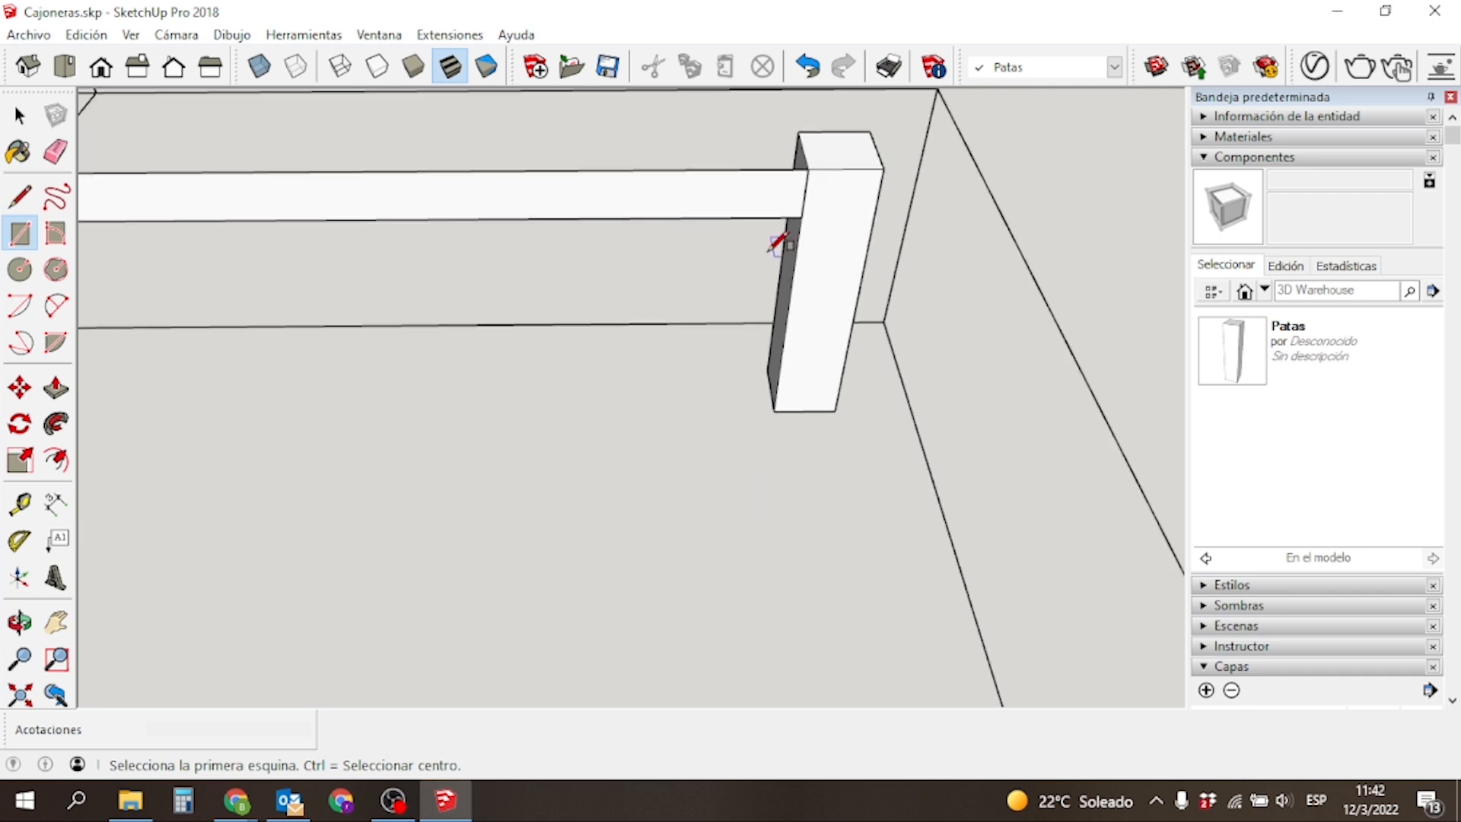
scroll(778, 243, "down", 8)
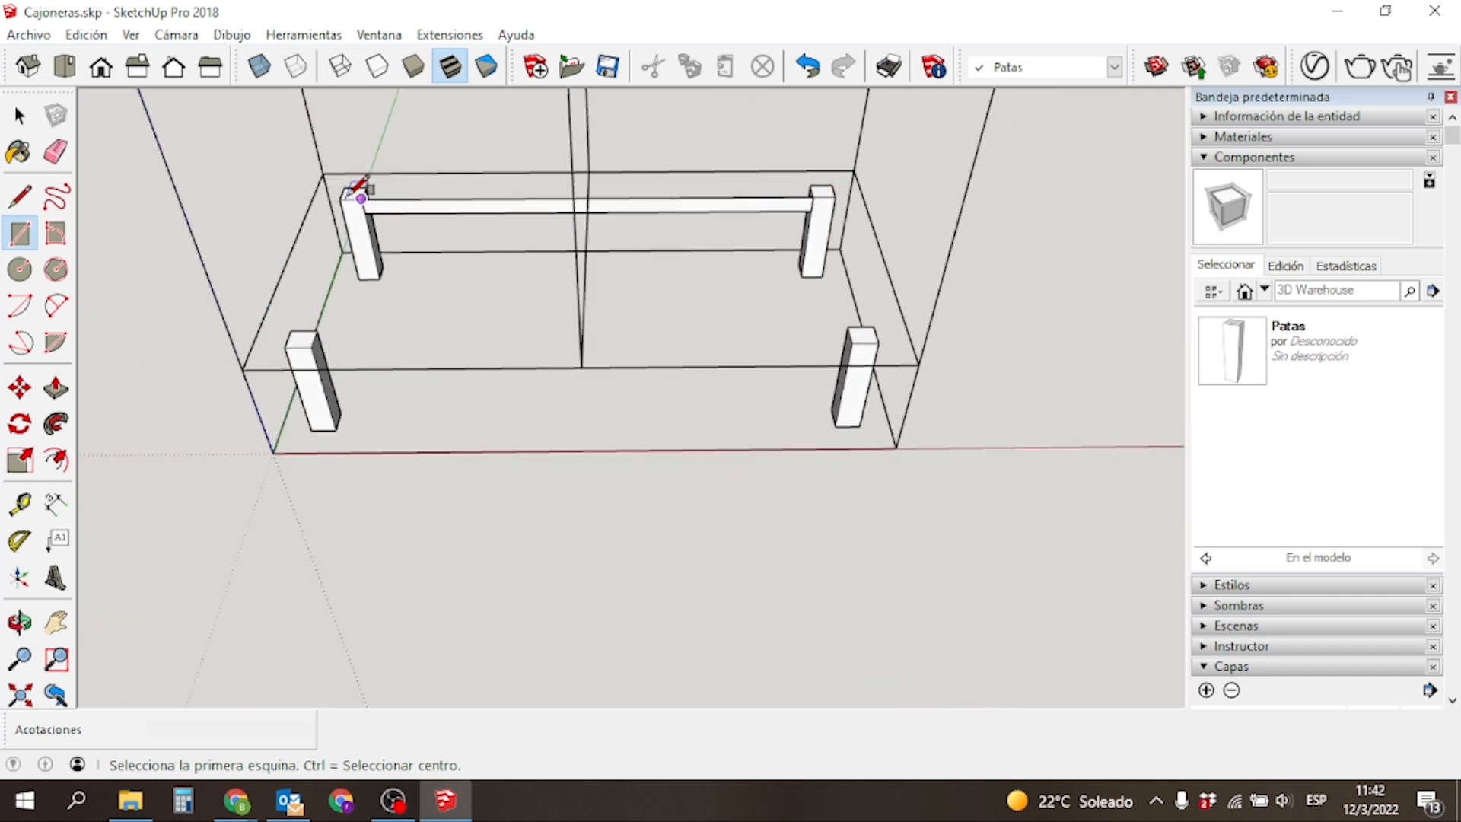
scroll(812, 169, "up", 10)
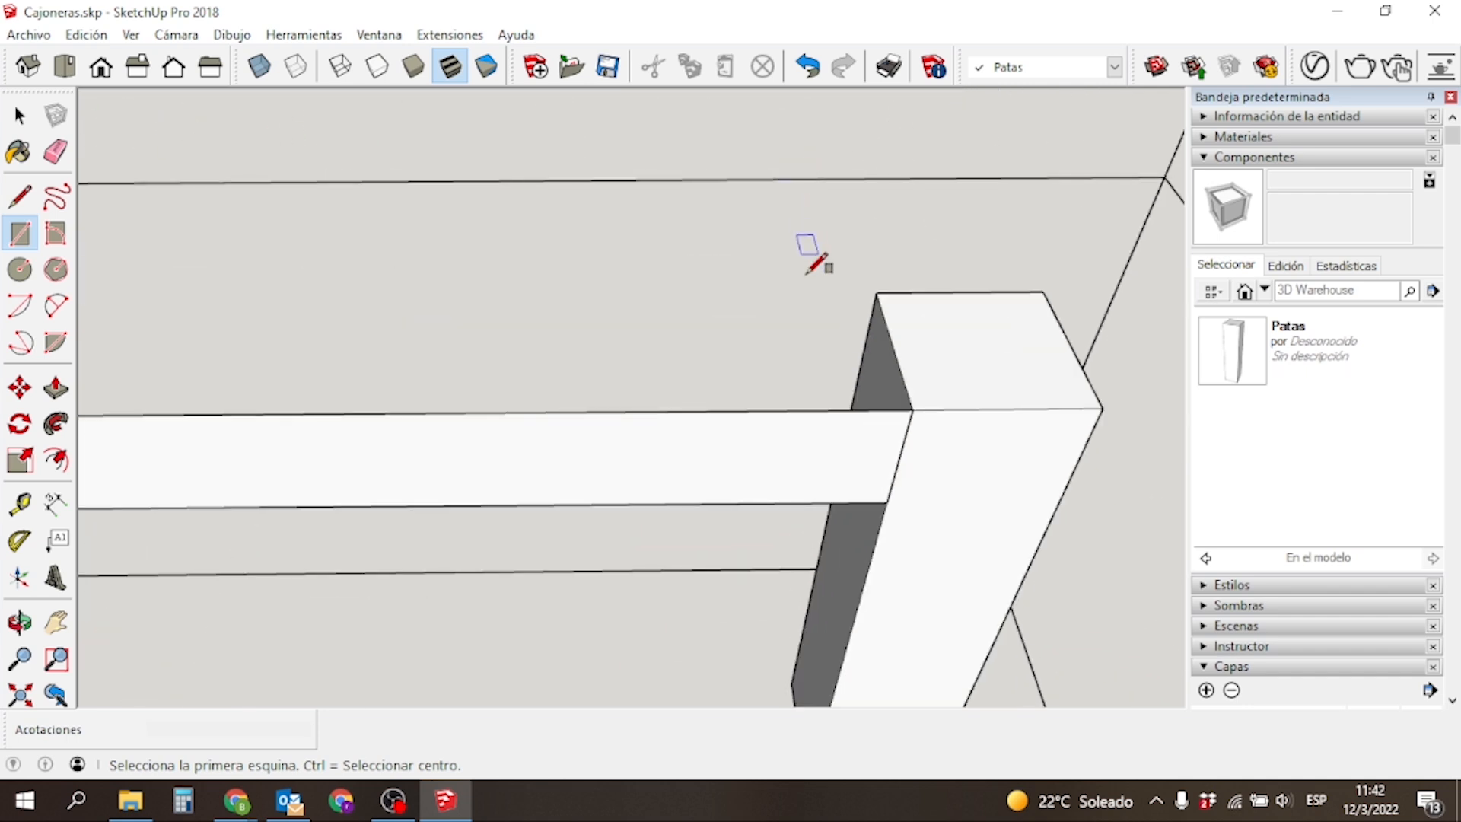
key("p")
left_click(796, 457)
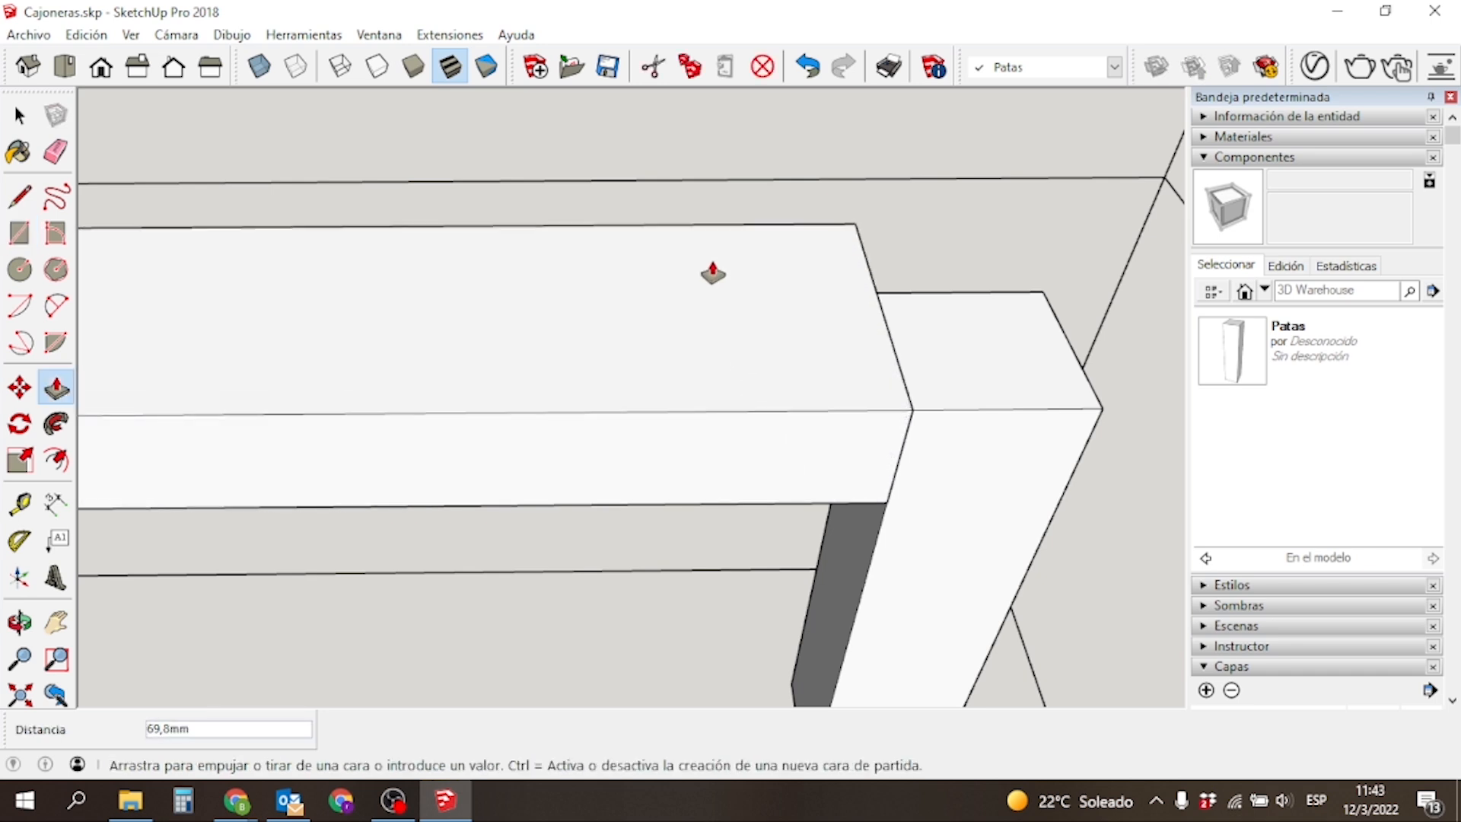
left_click(714, 272)
type("30")
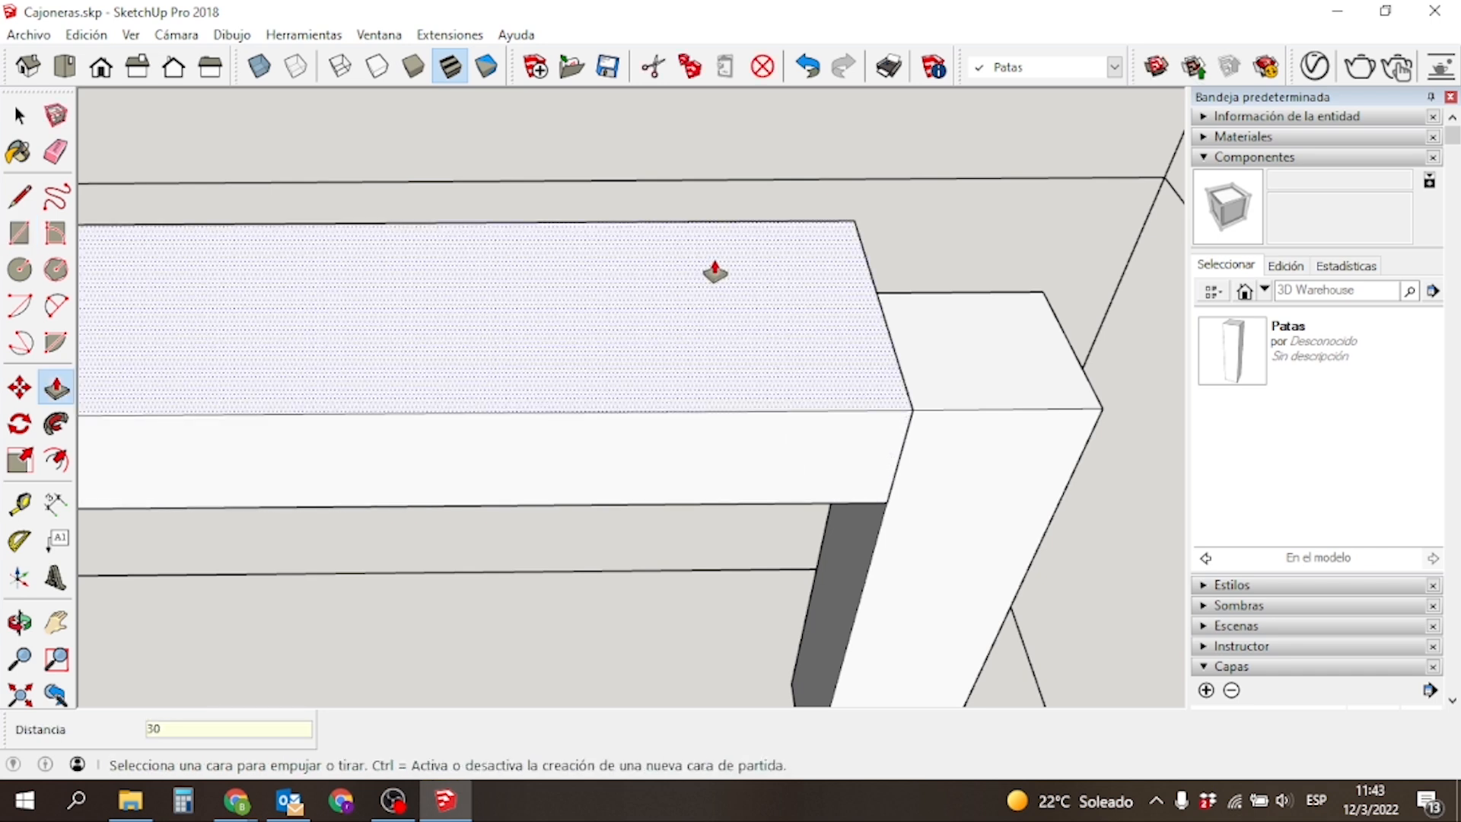
key("Return")
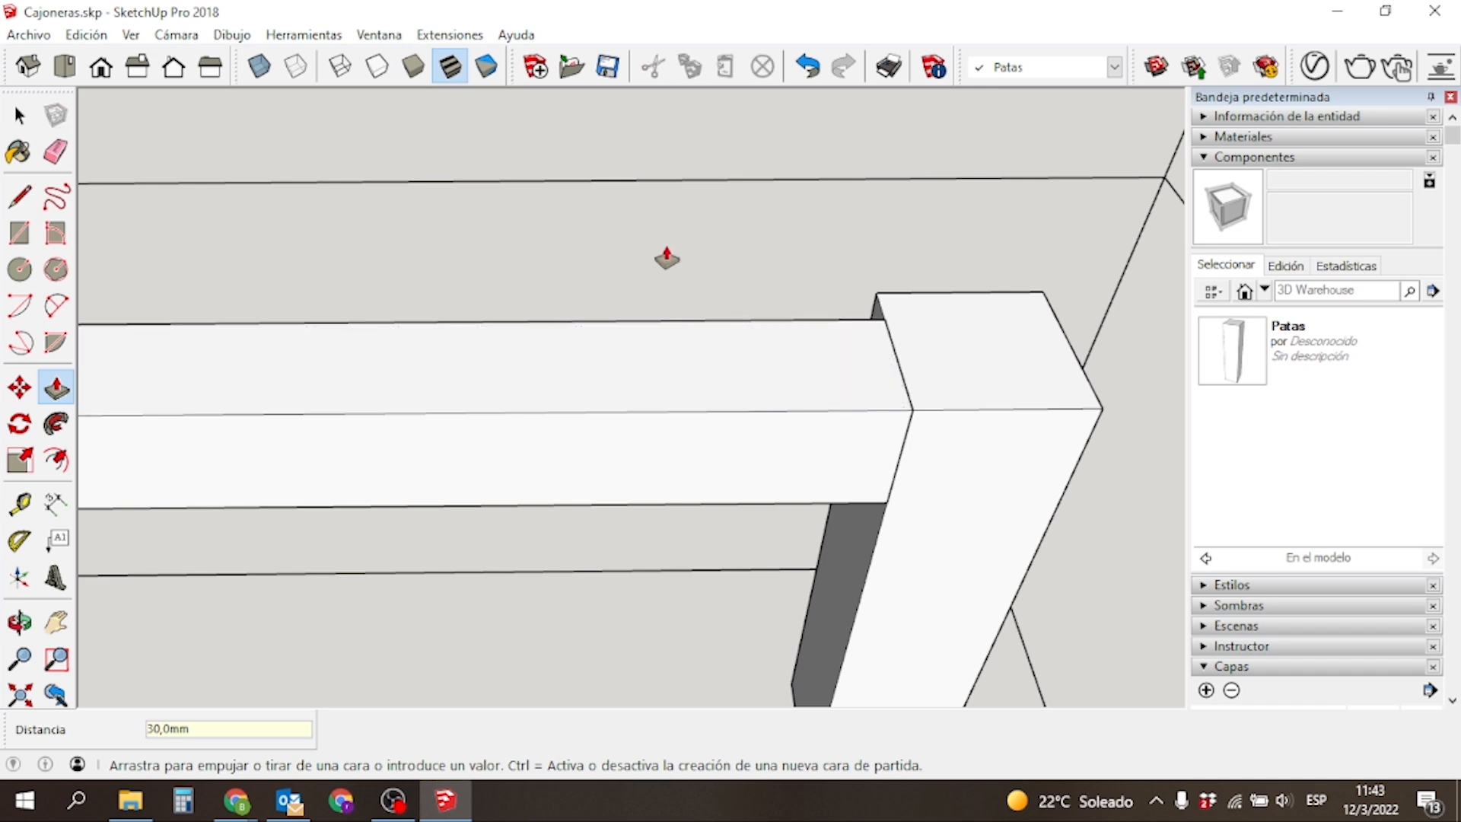
Select the whole redrawn rail and turn it into a component named larguero.
key("space")
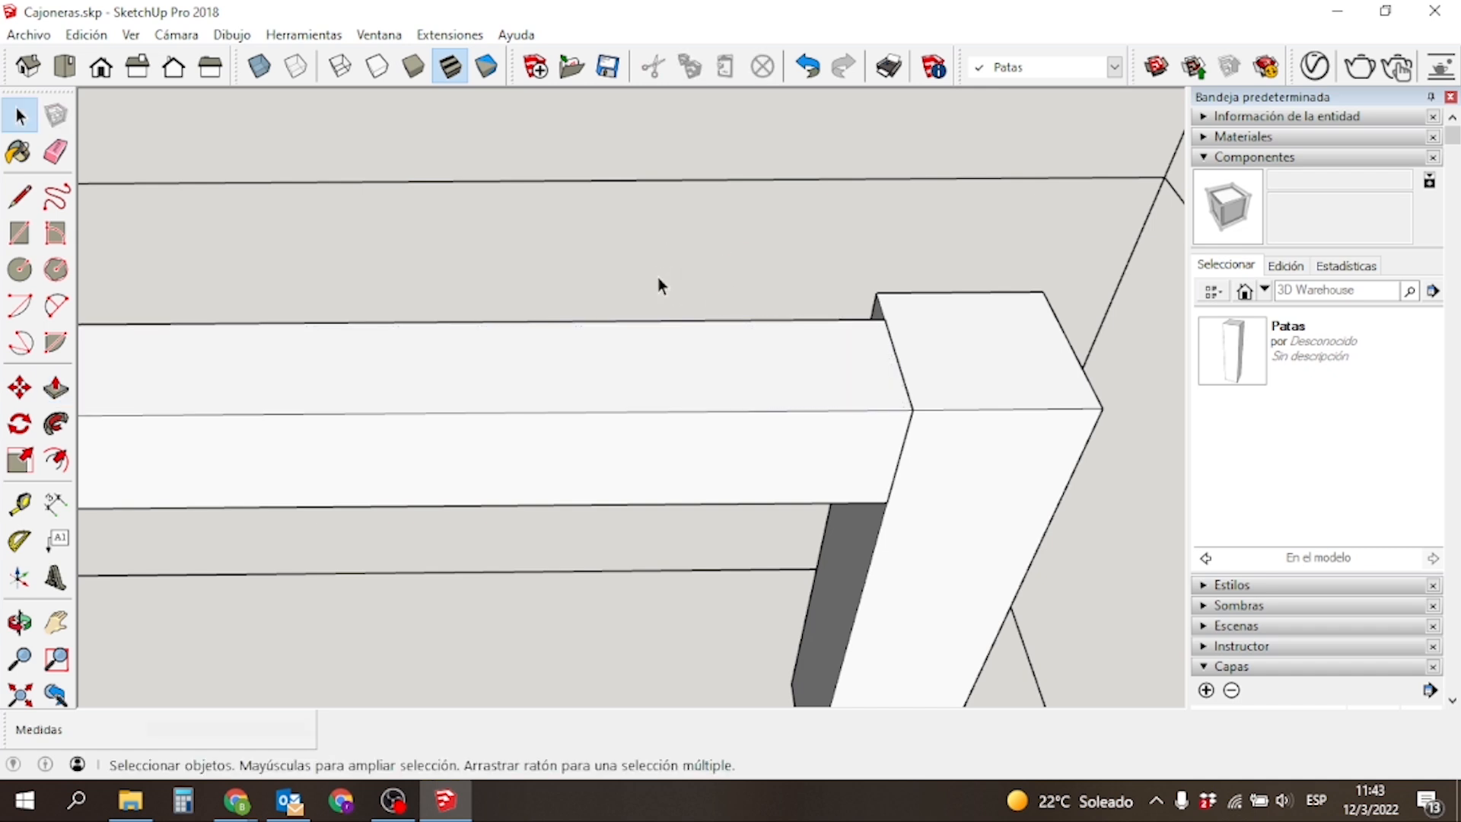
triple_click(626, 373)
key("g")
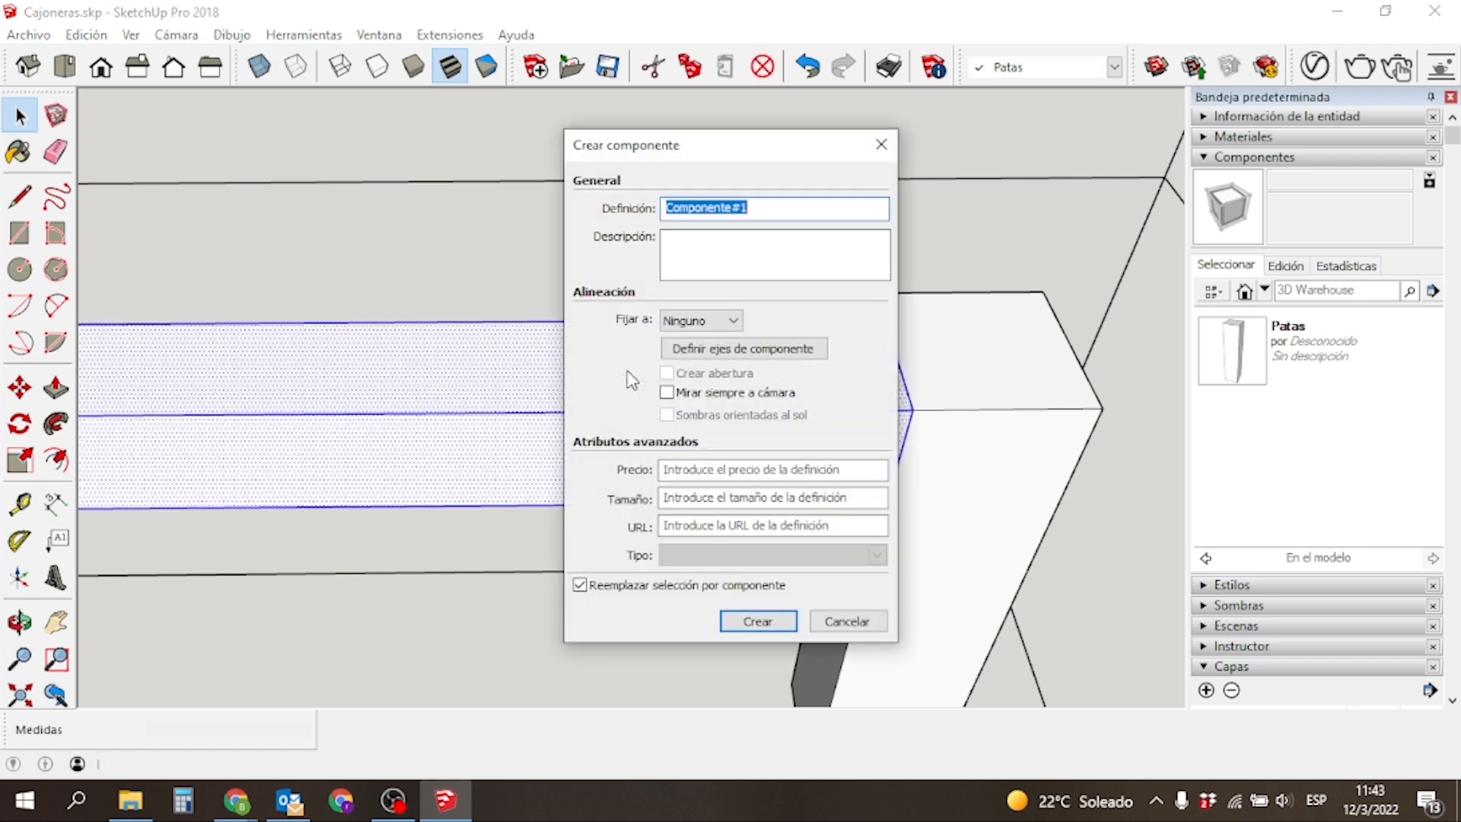
type("larguero")
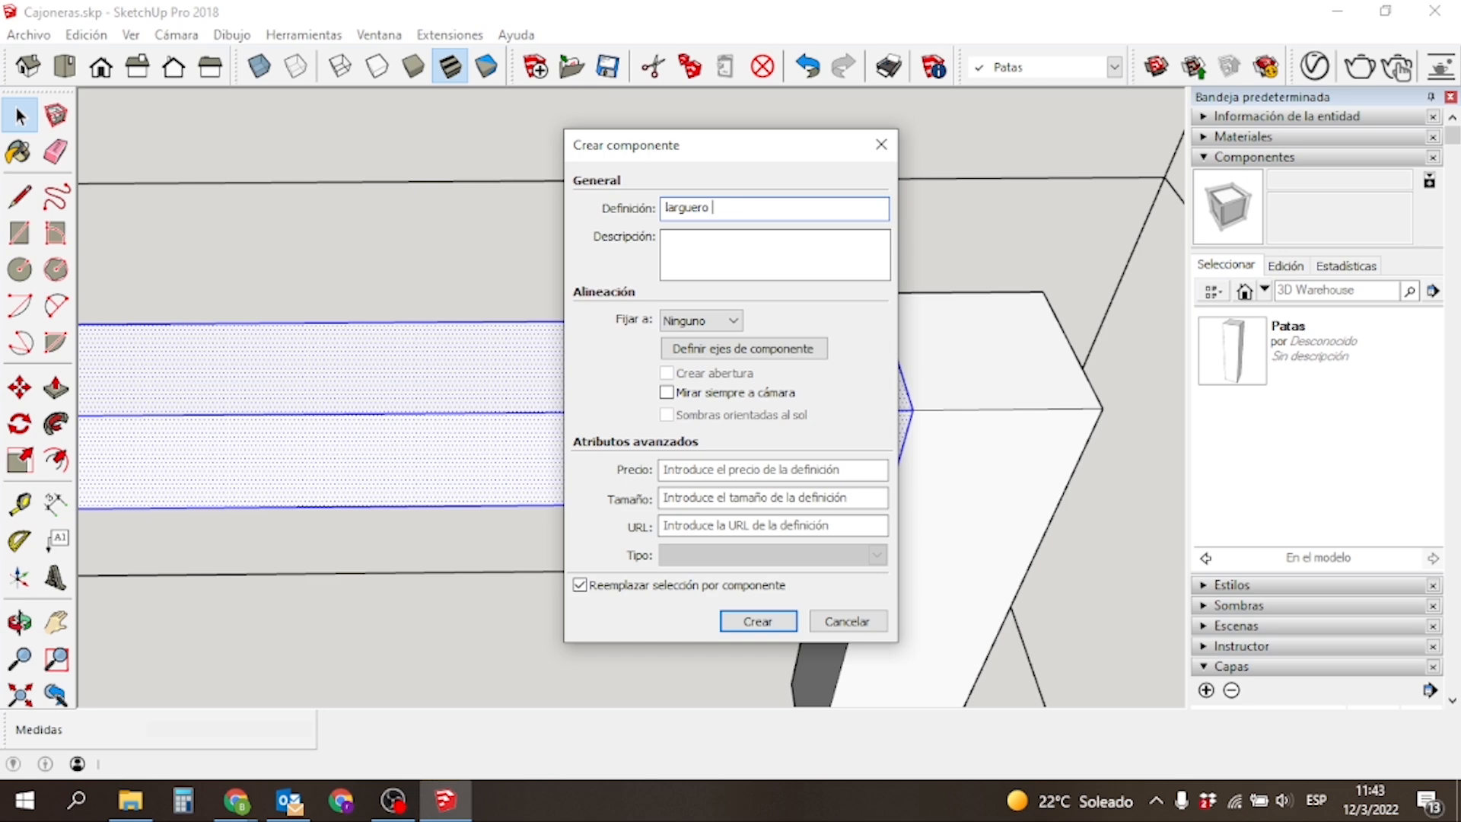
key("Return")
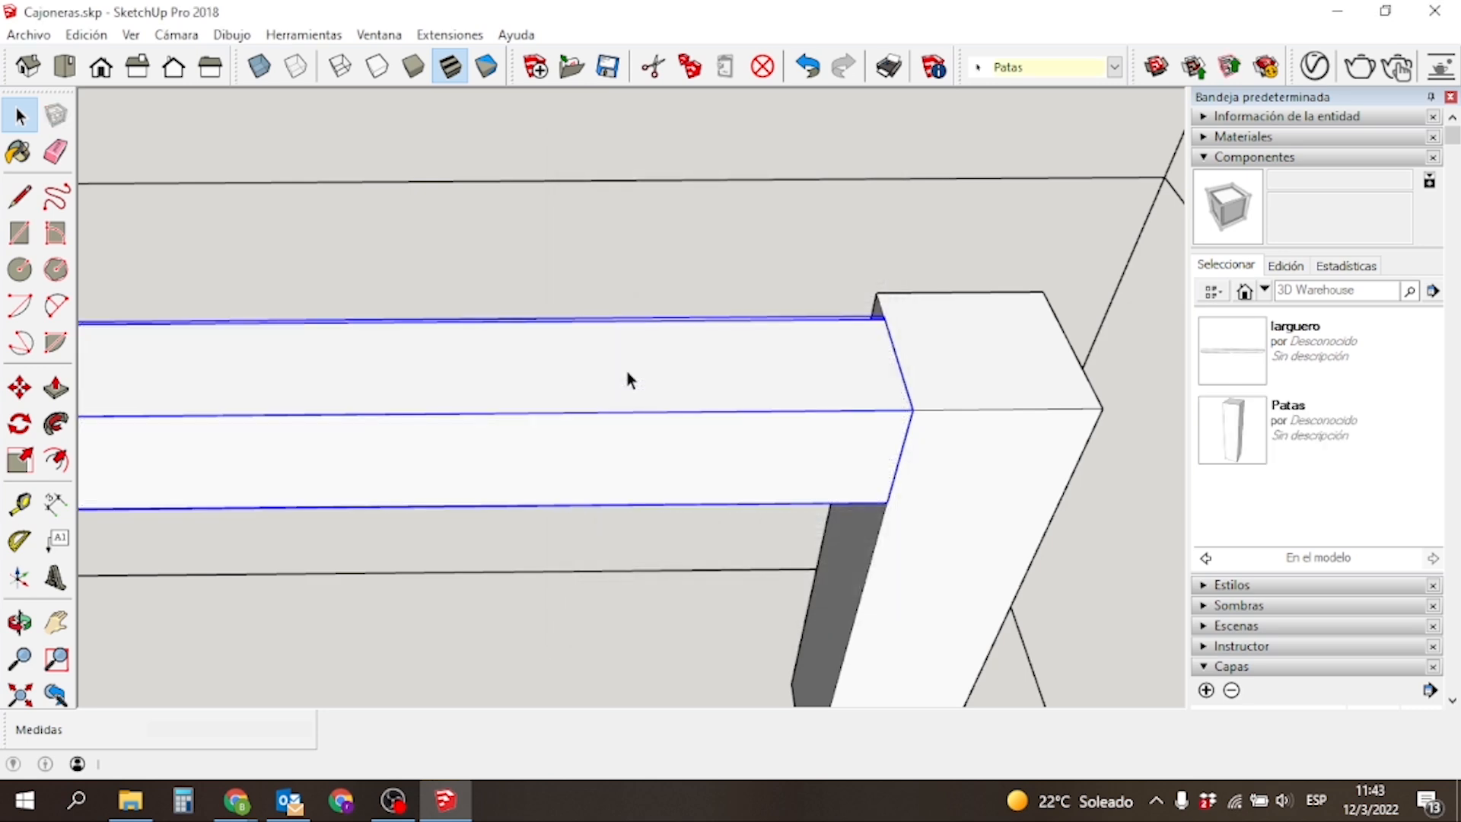
scroll(651, 381, "down", 5)
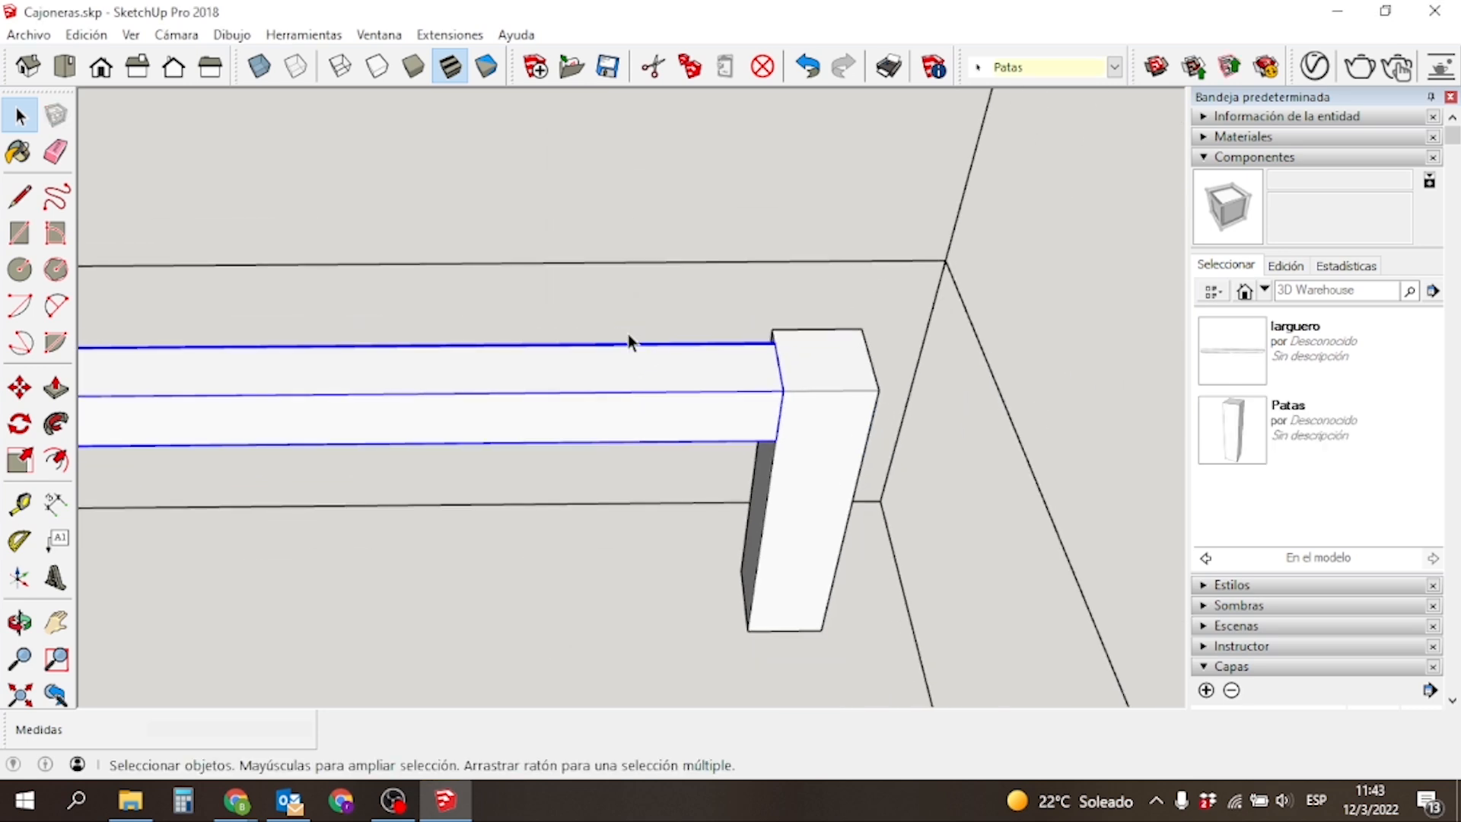
Examine from several angles how the larguero rail meets the two rear legs.
scroll(609, 346, "down", 6)
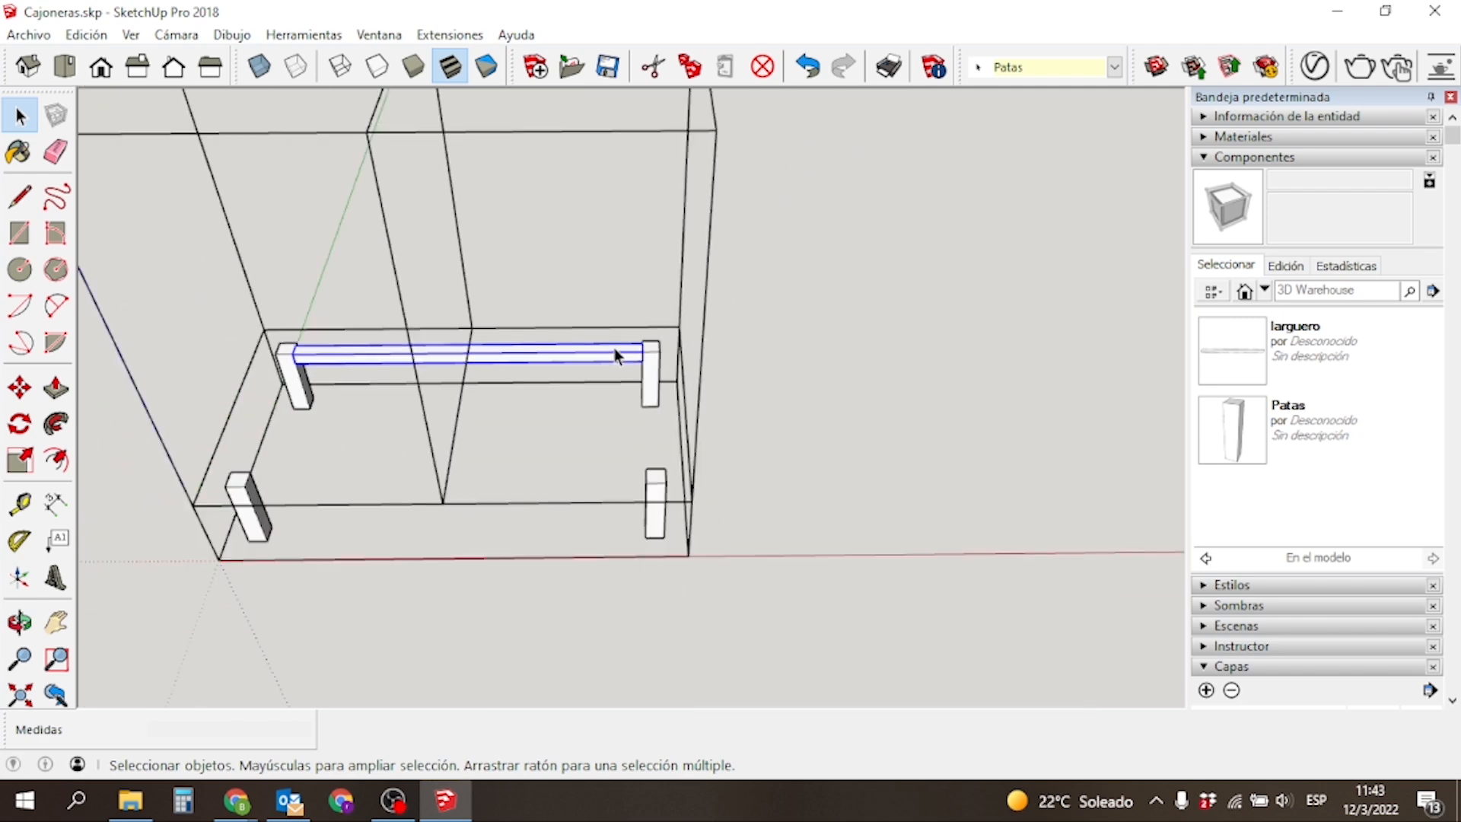
middle_click_drag(339, 386, 858, 312)
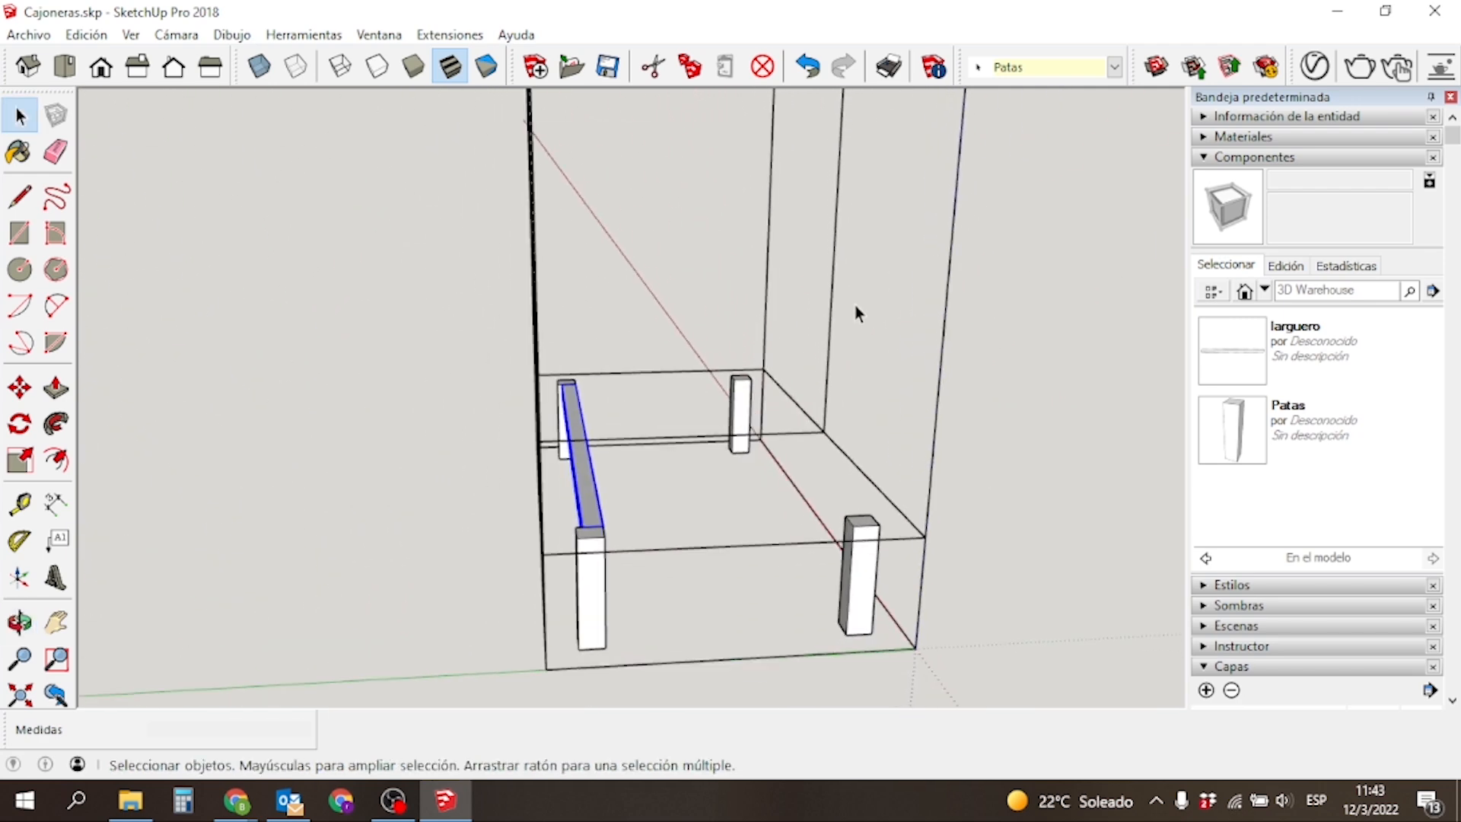
scroll(564, 548, "up", 4)
scroll(564, 545, "up", 3)
middle_click_drag(788, 608, 697, 597)
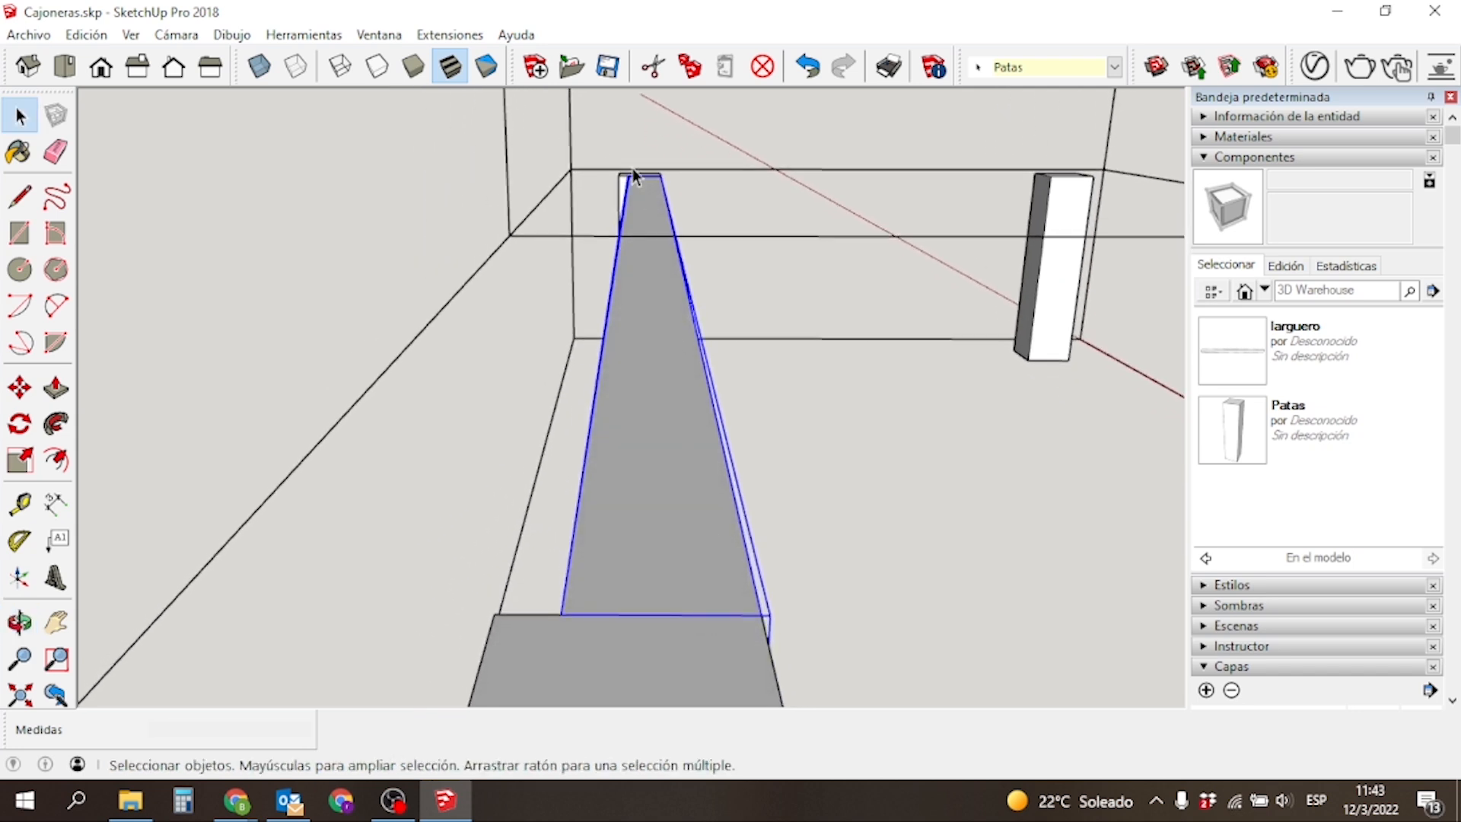
scroll(624, 216, "down", 6)
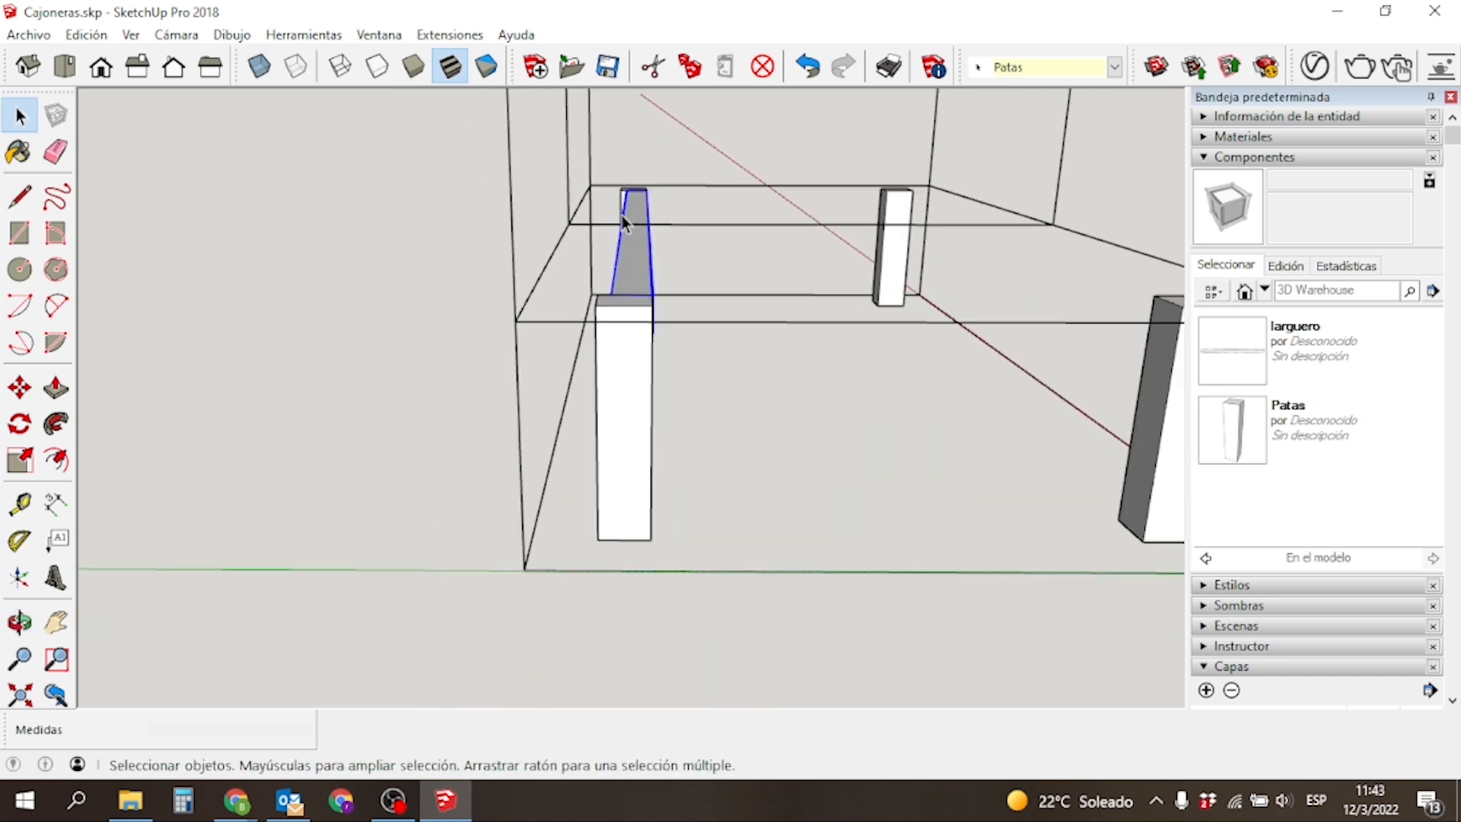
middle_click_drag(656, 175, 609, 324)
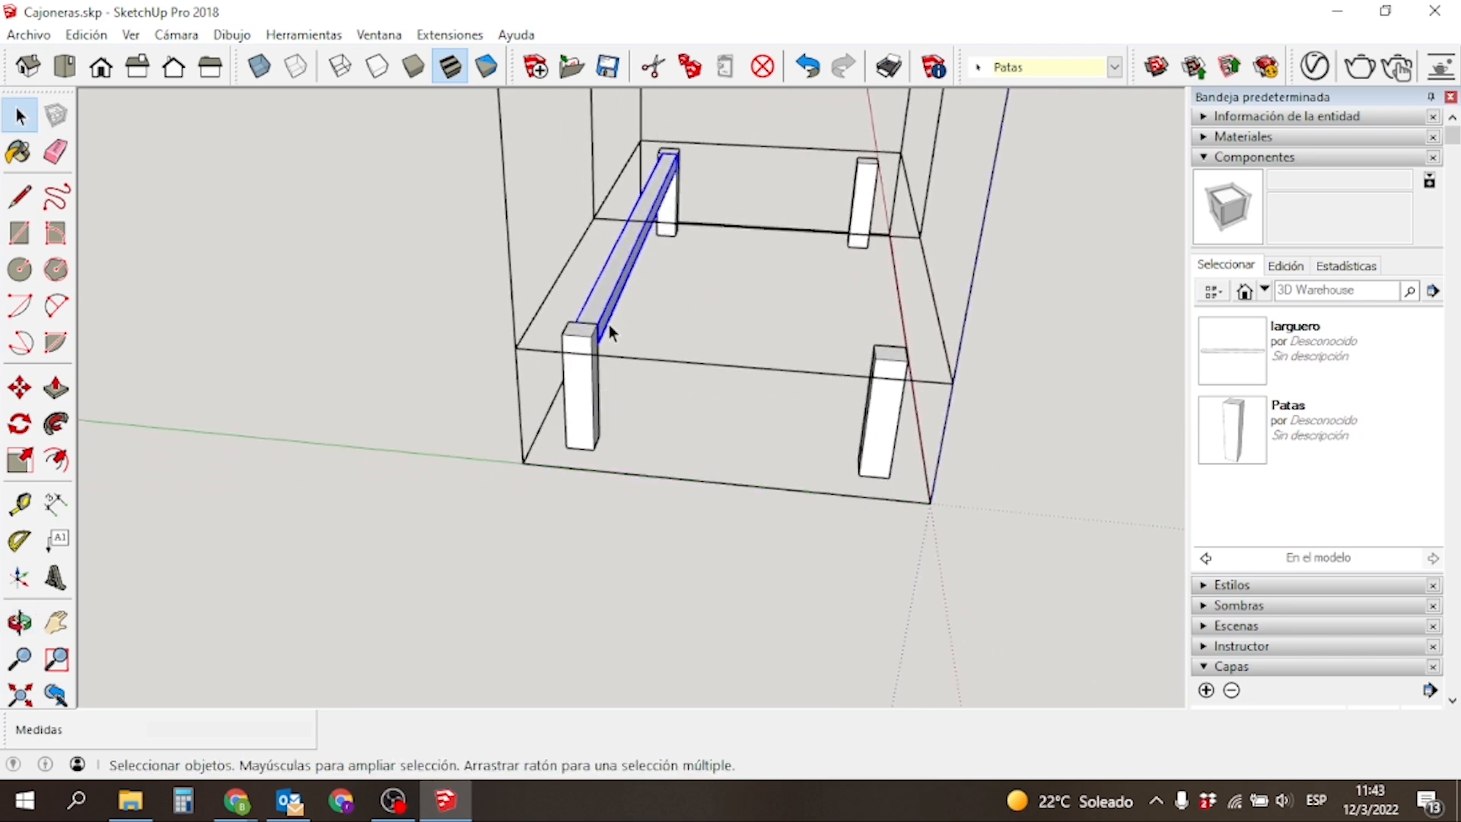
middle_click_drag(988, 251, 385, 333)
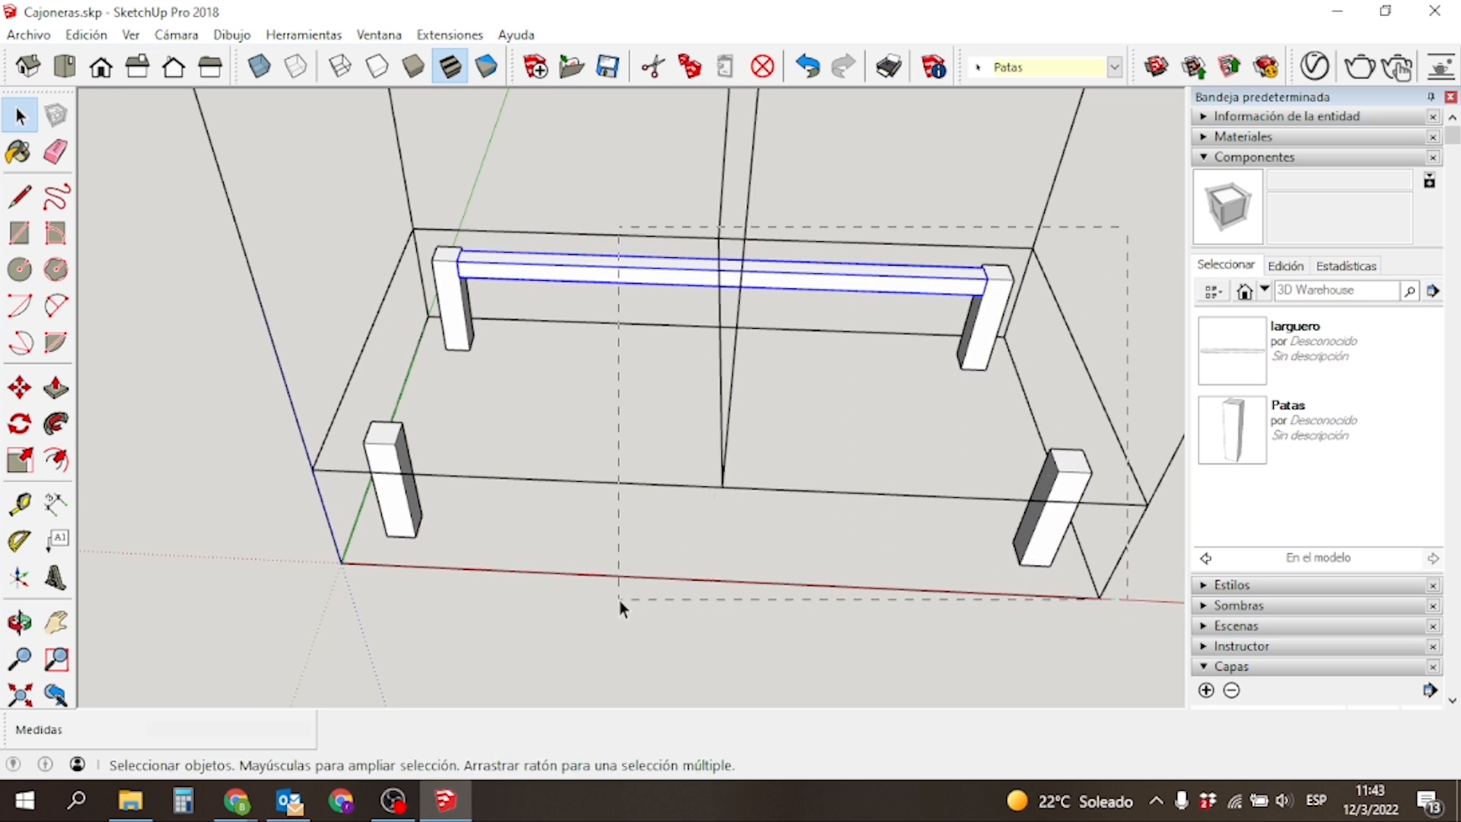
Delete the rear rail and three of the legs, keeping only the rear leg nearest the green axis.
left_click_drag(619, 600, 628, 598)
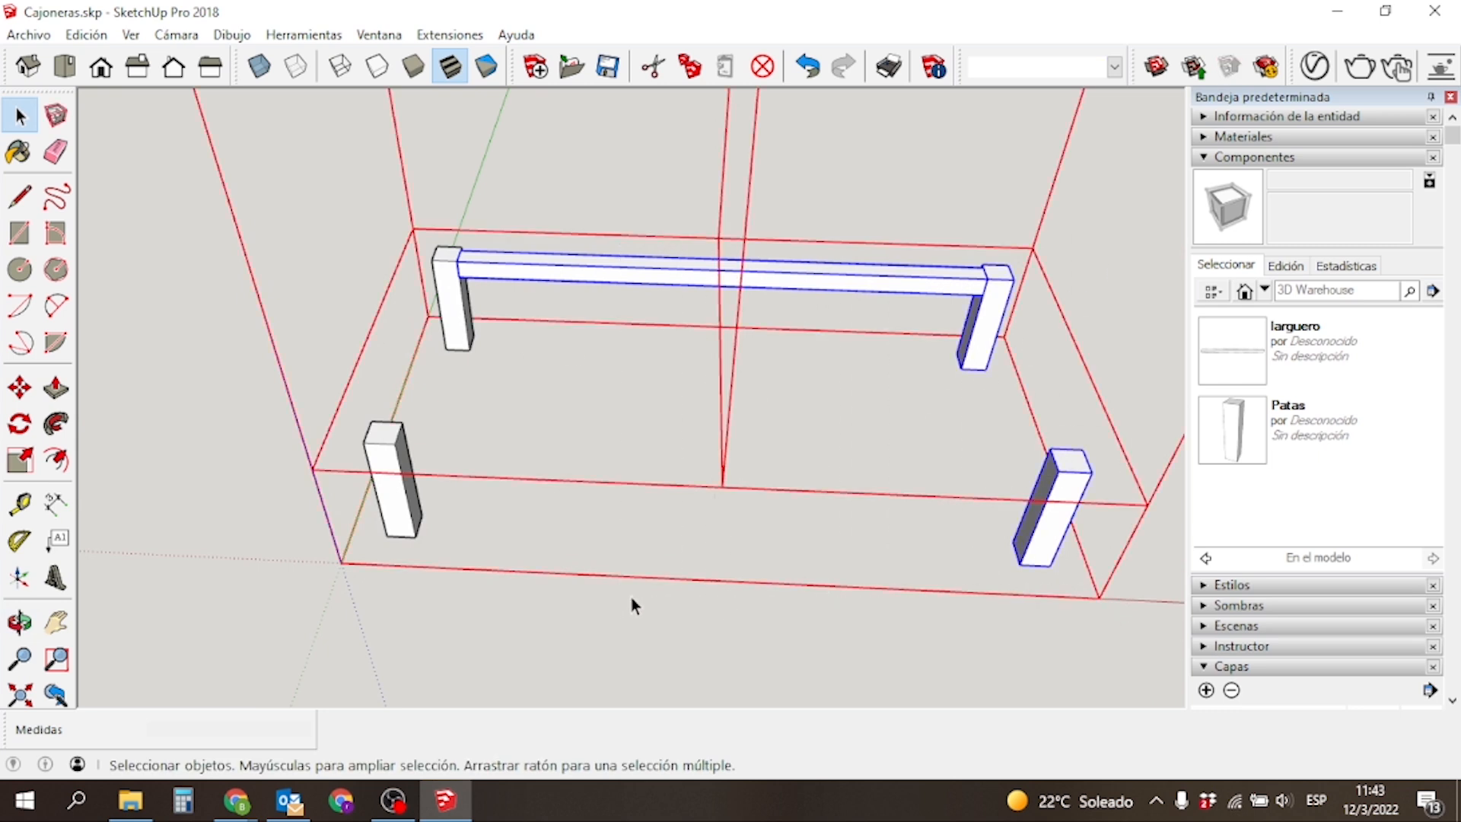
left_click(956, 409)
left_click(997, 321)
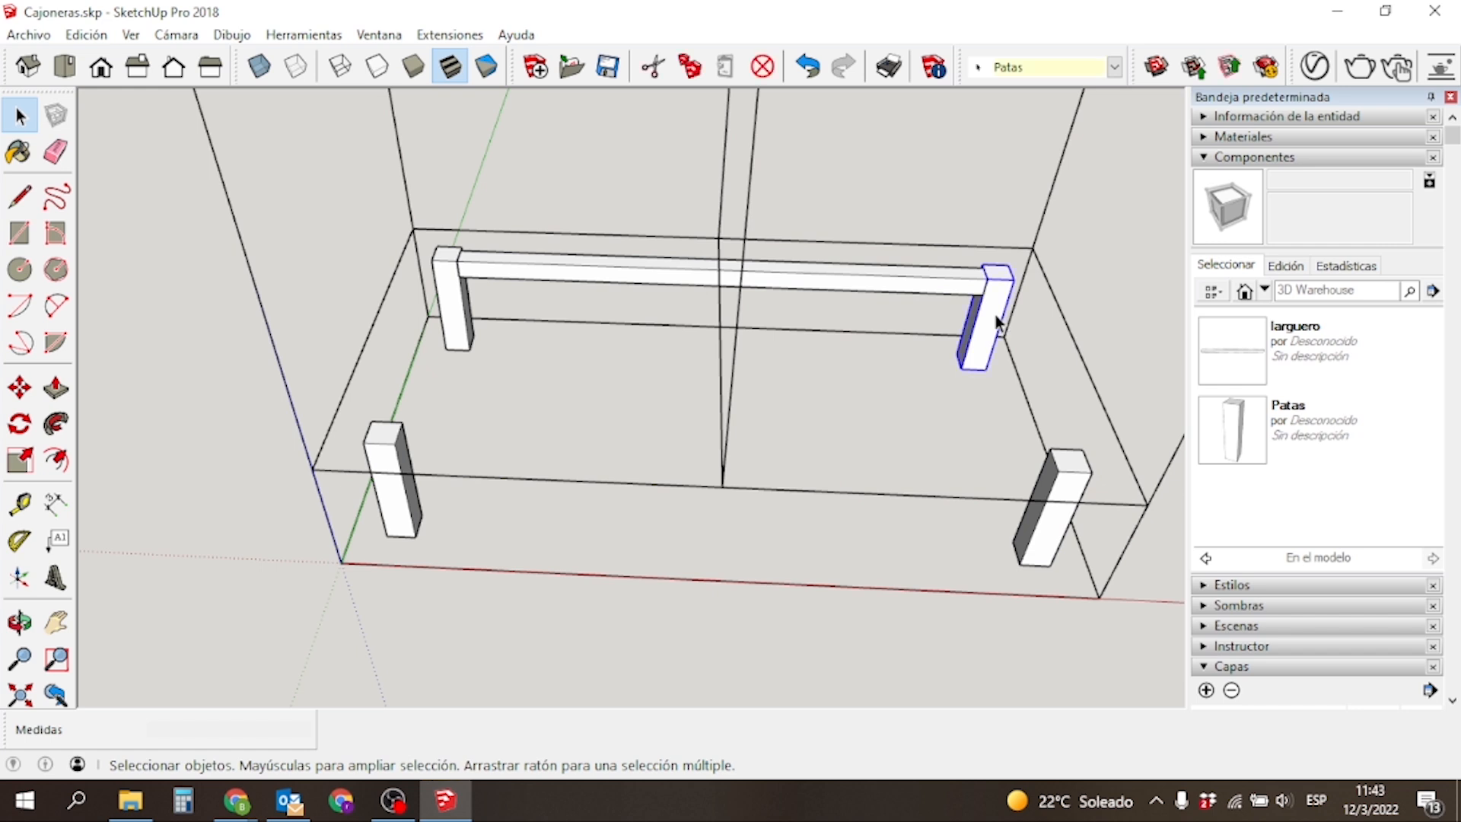
key("Delete")
left_click(952, 281)
key("Delete")
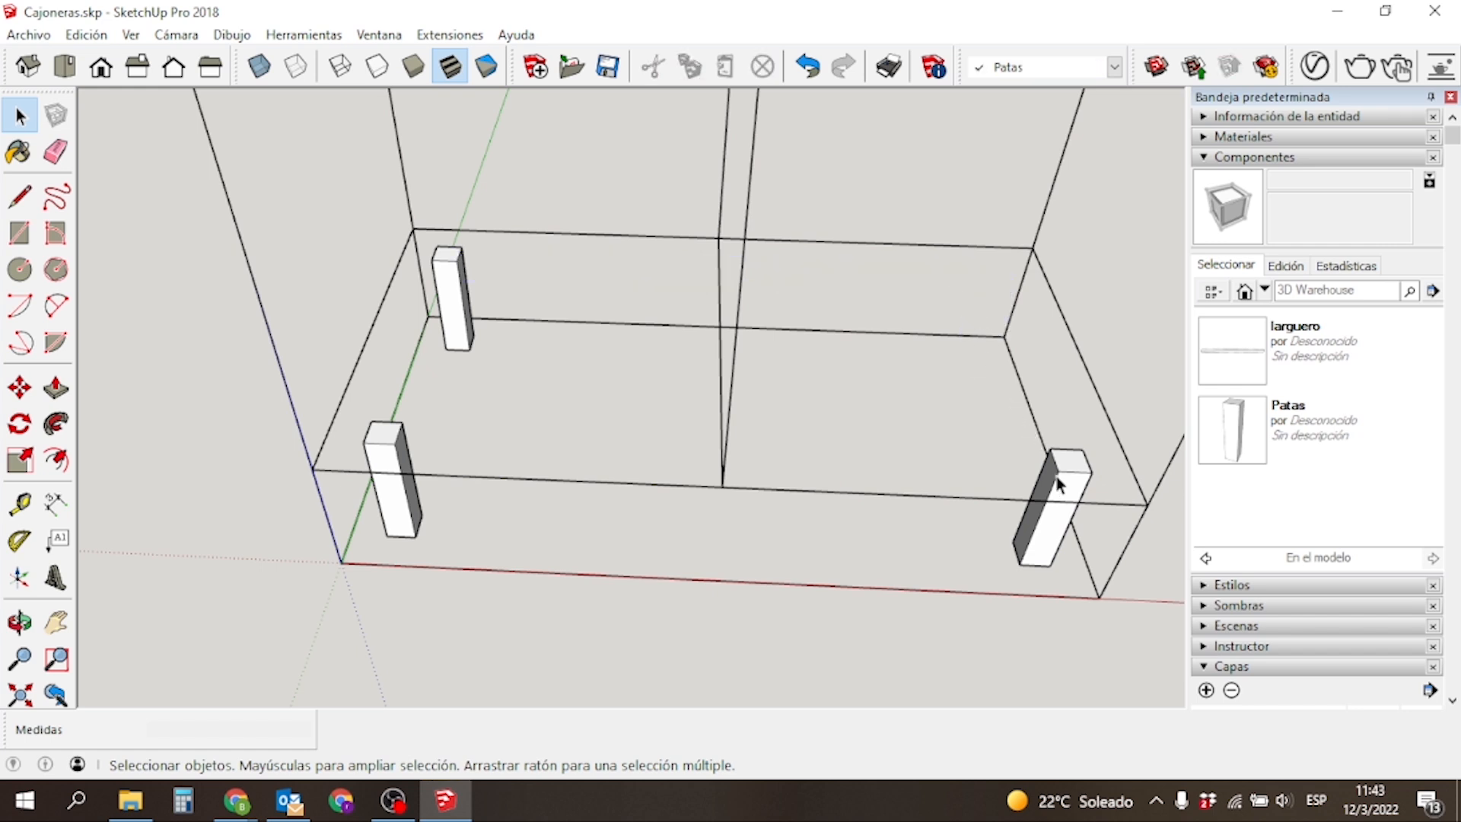
left_click(1062, 490)
key("Delete")
left_click(394, 448)
key("Delete")
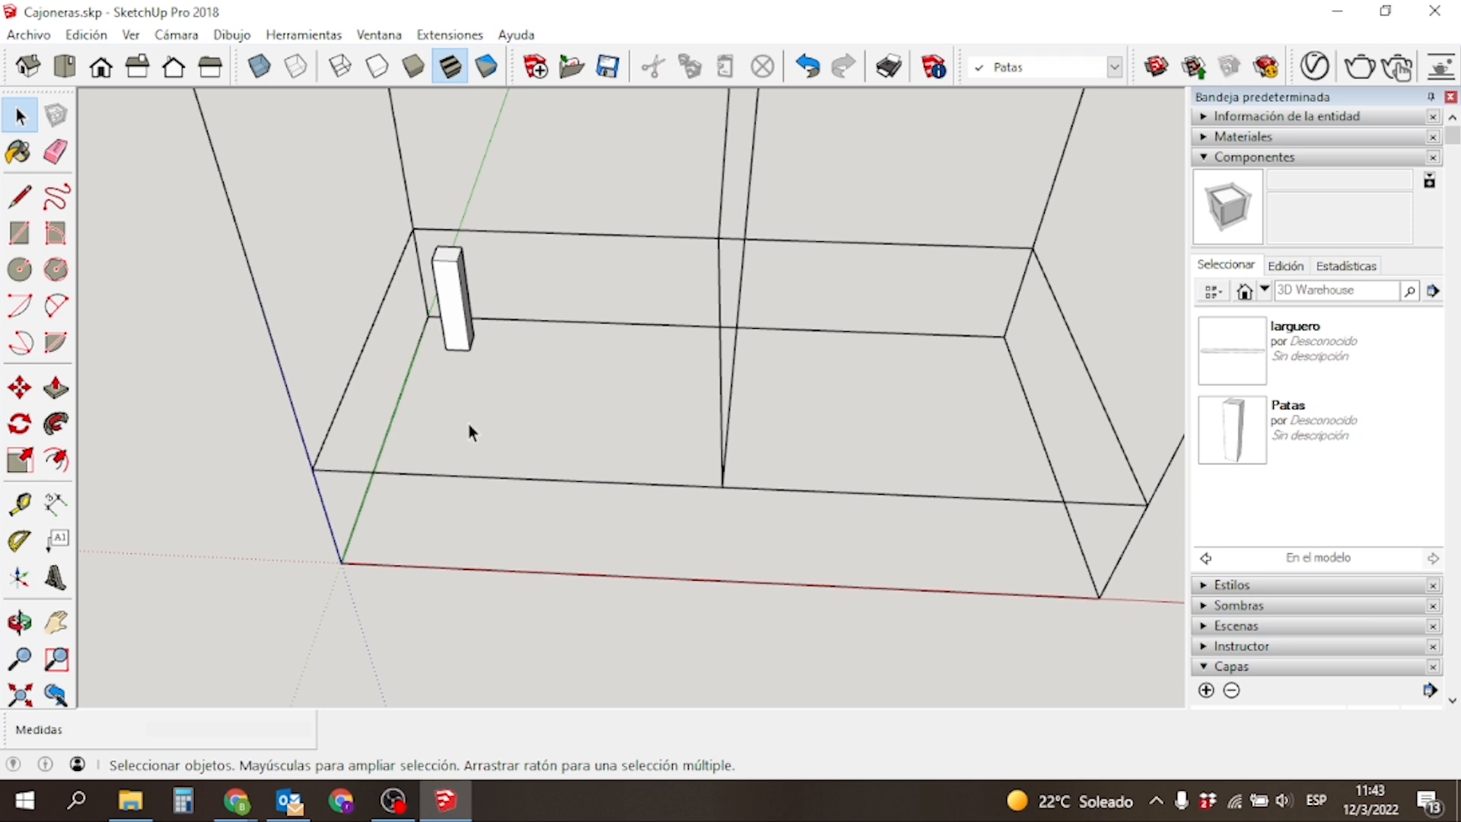
Copy the remaining rear leg 860 mm along the red axis to the opposite rear corner.
left_click(451, 332)
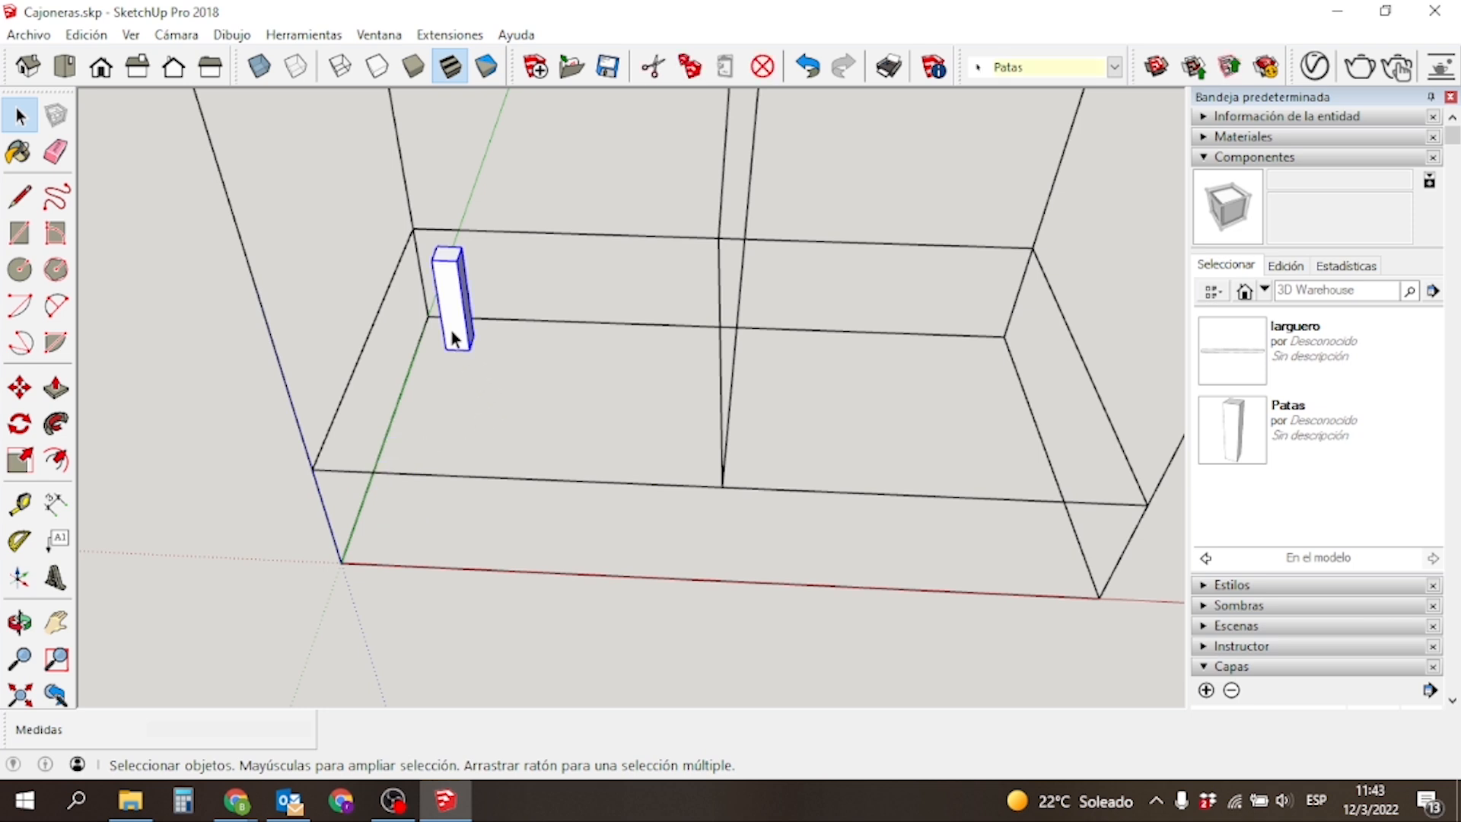
key("m")
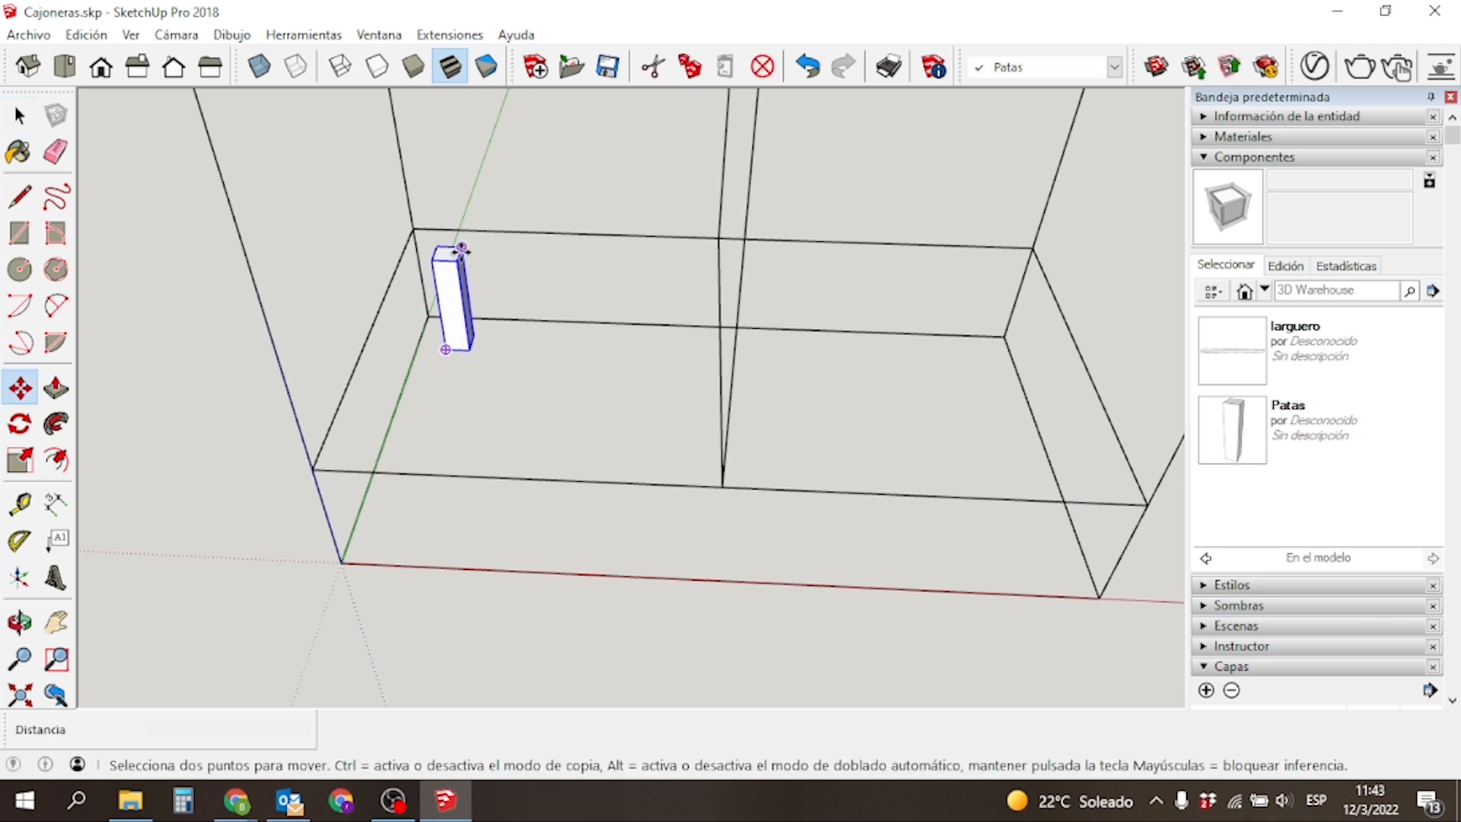
left_click(455, 263)
key("ctrl")
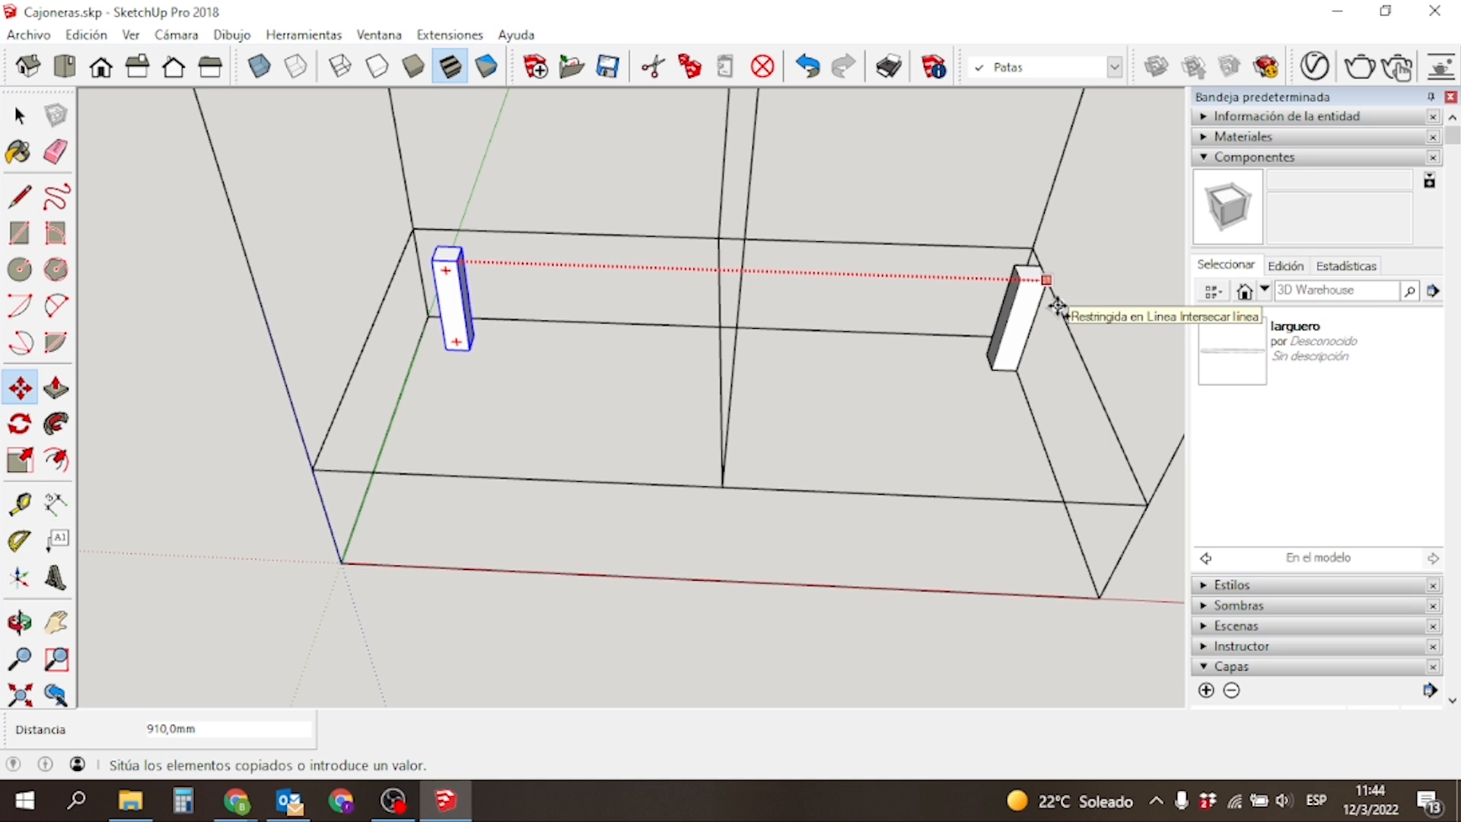
left_click(1058, 306)
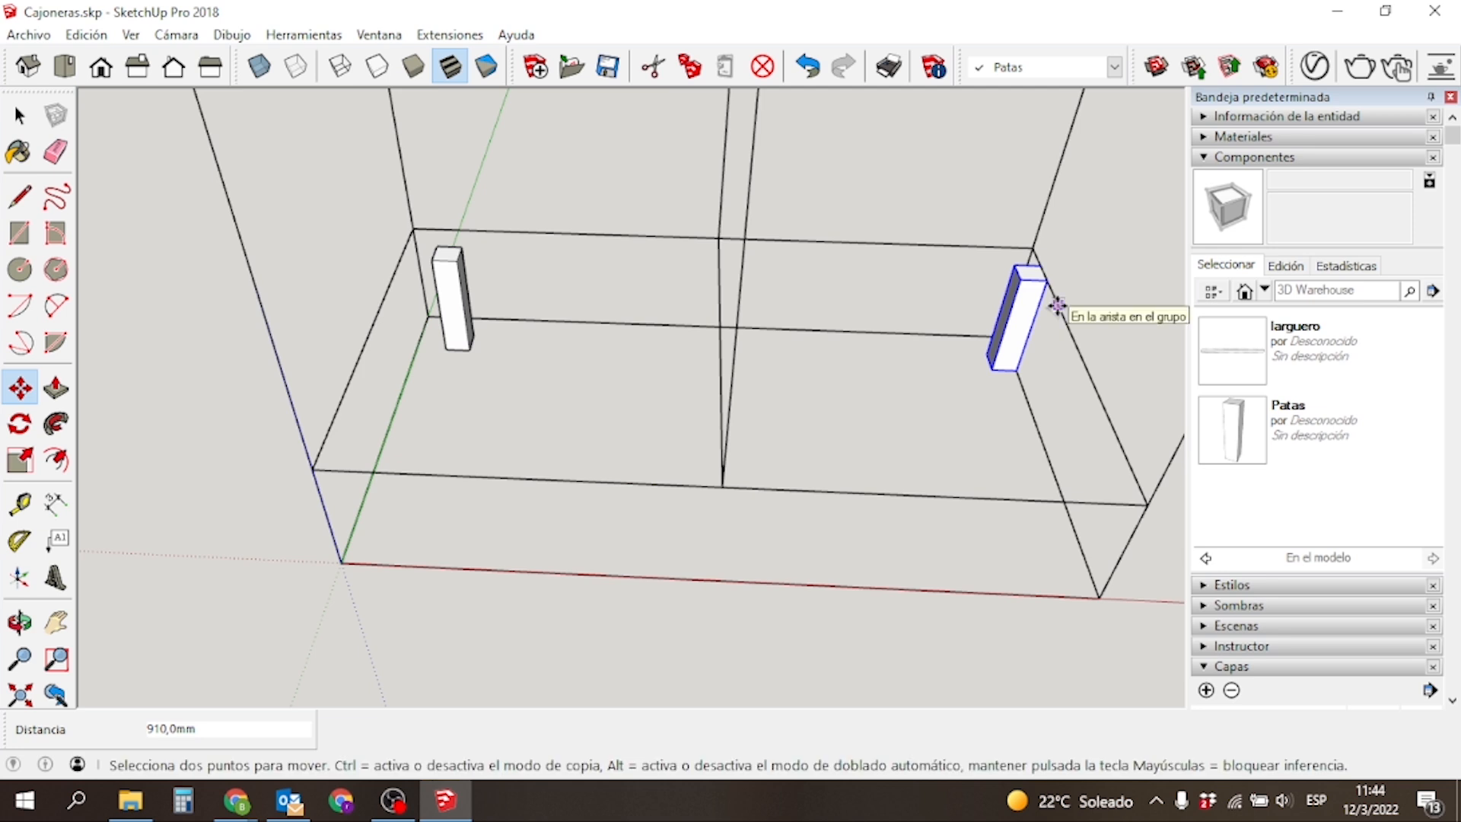
type("860")
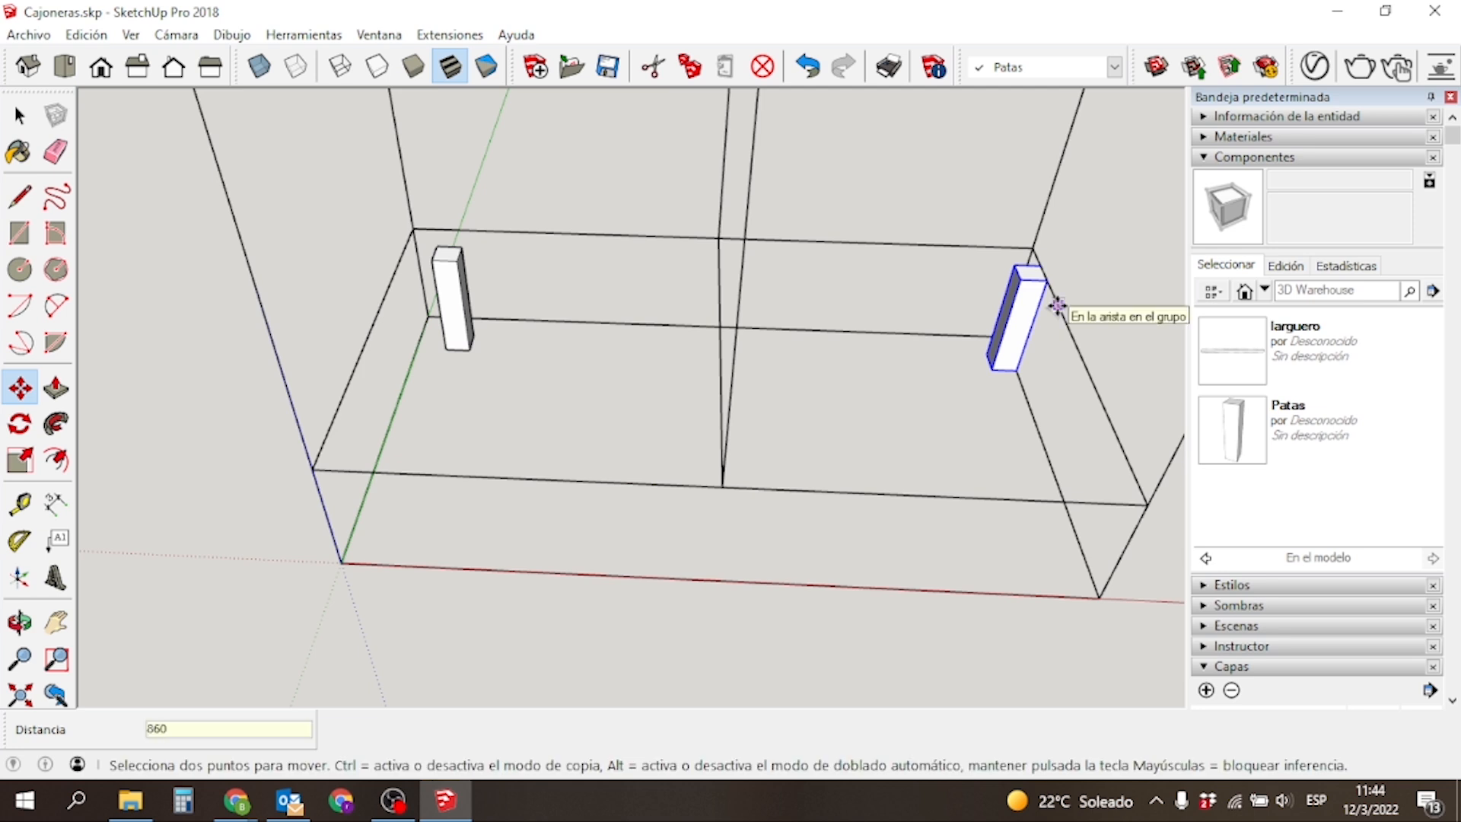
key("Return")
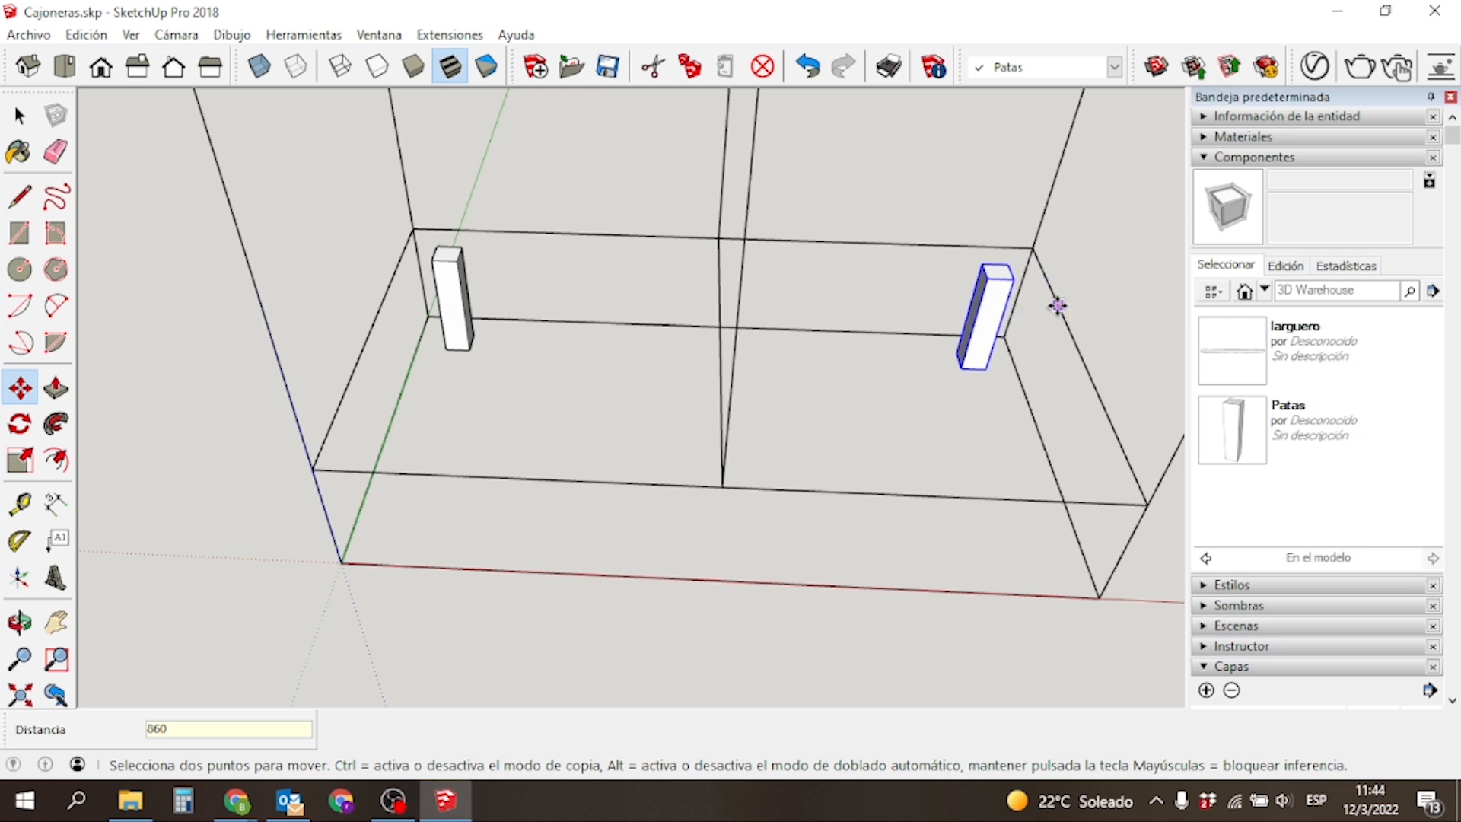
Copy both rear legs together 410 mm along the green axis toward the front of the unit.
key("space")
left_click(457, 322, "shift")
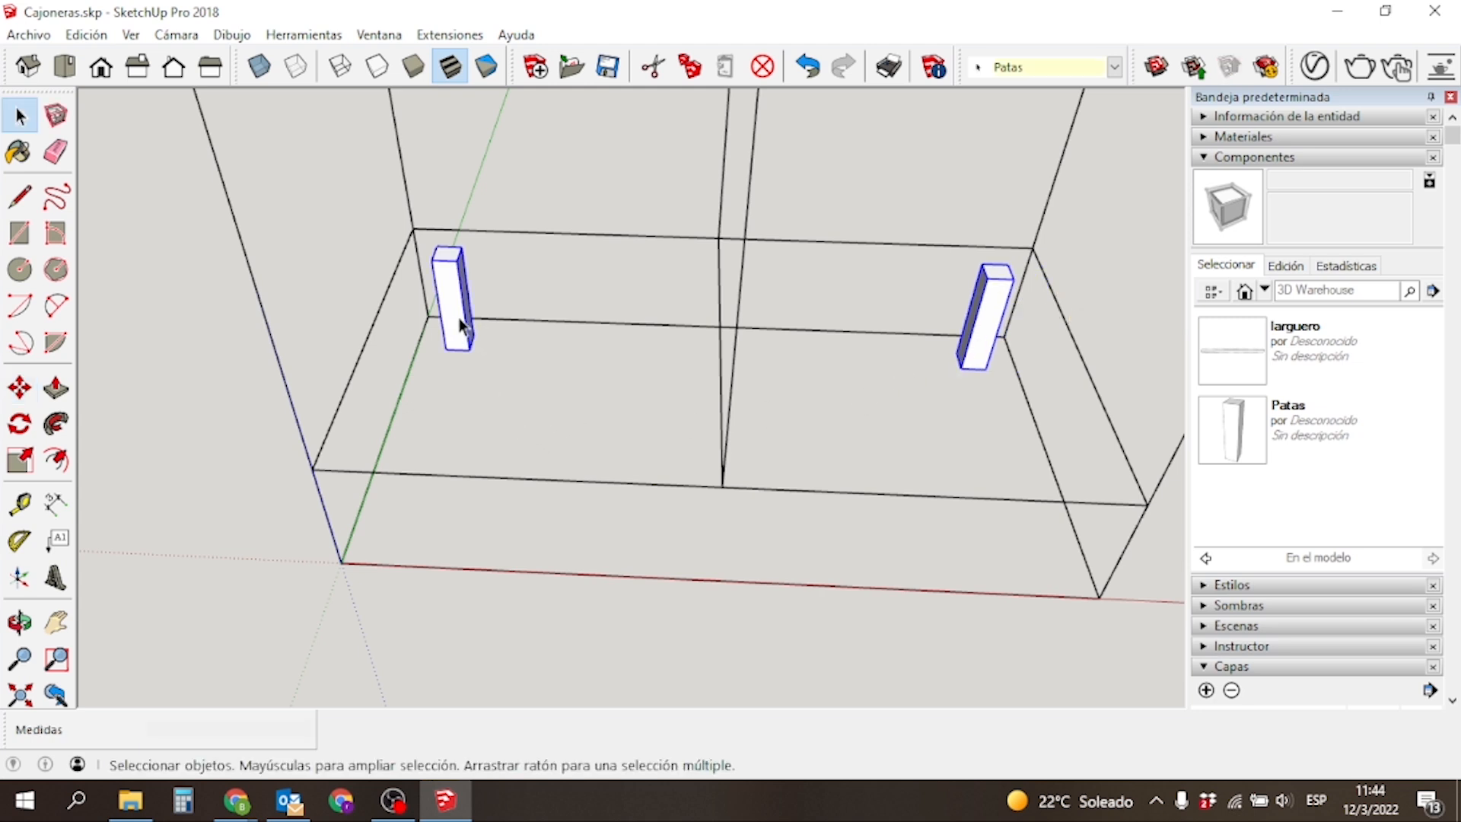
key("m")
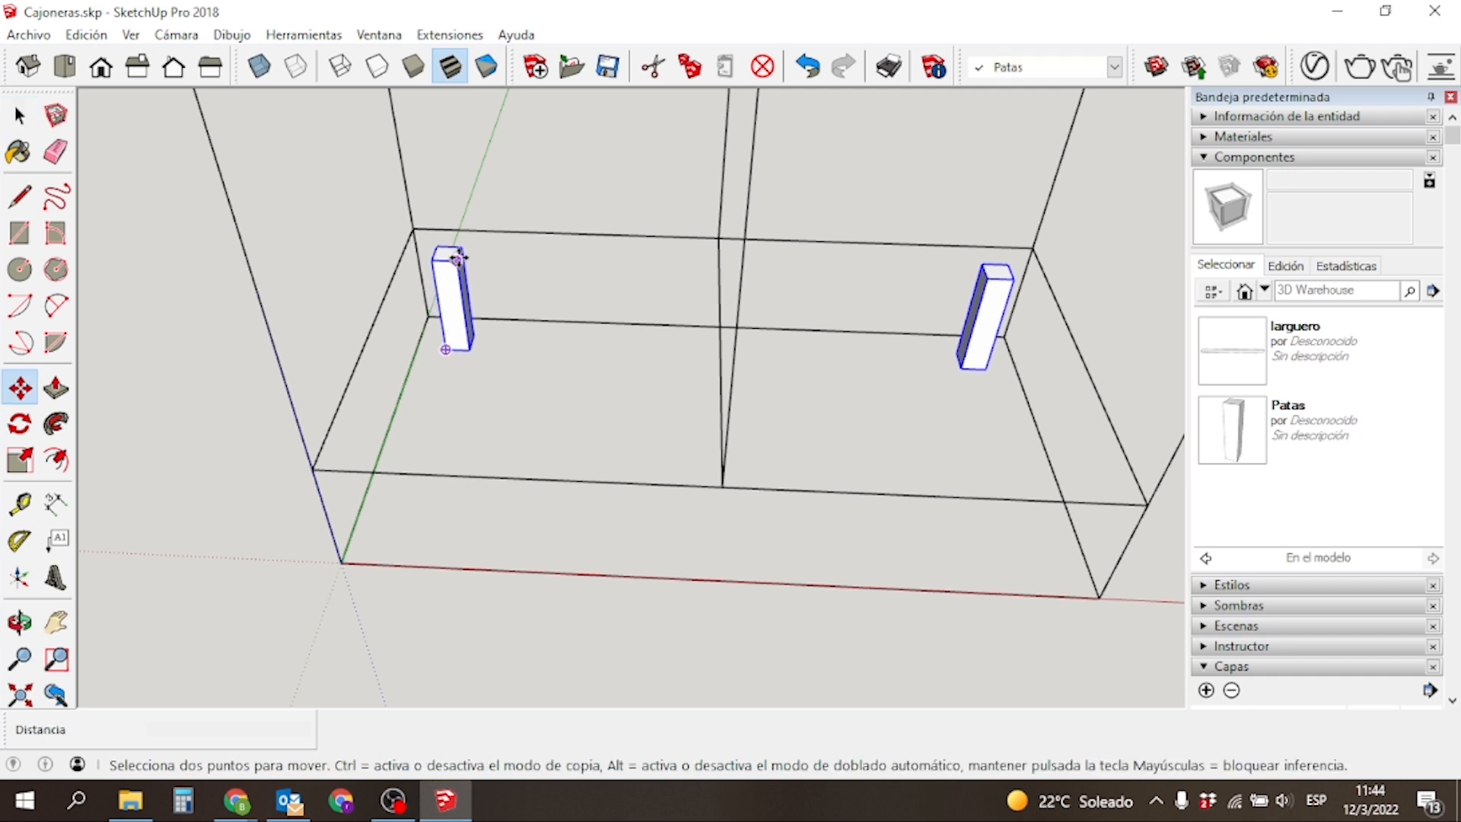
left_click(456, 261)
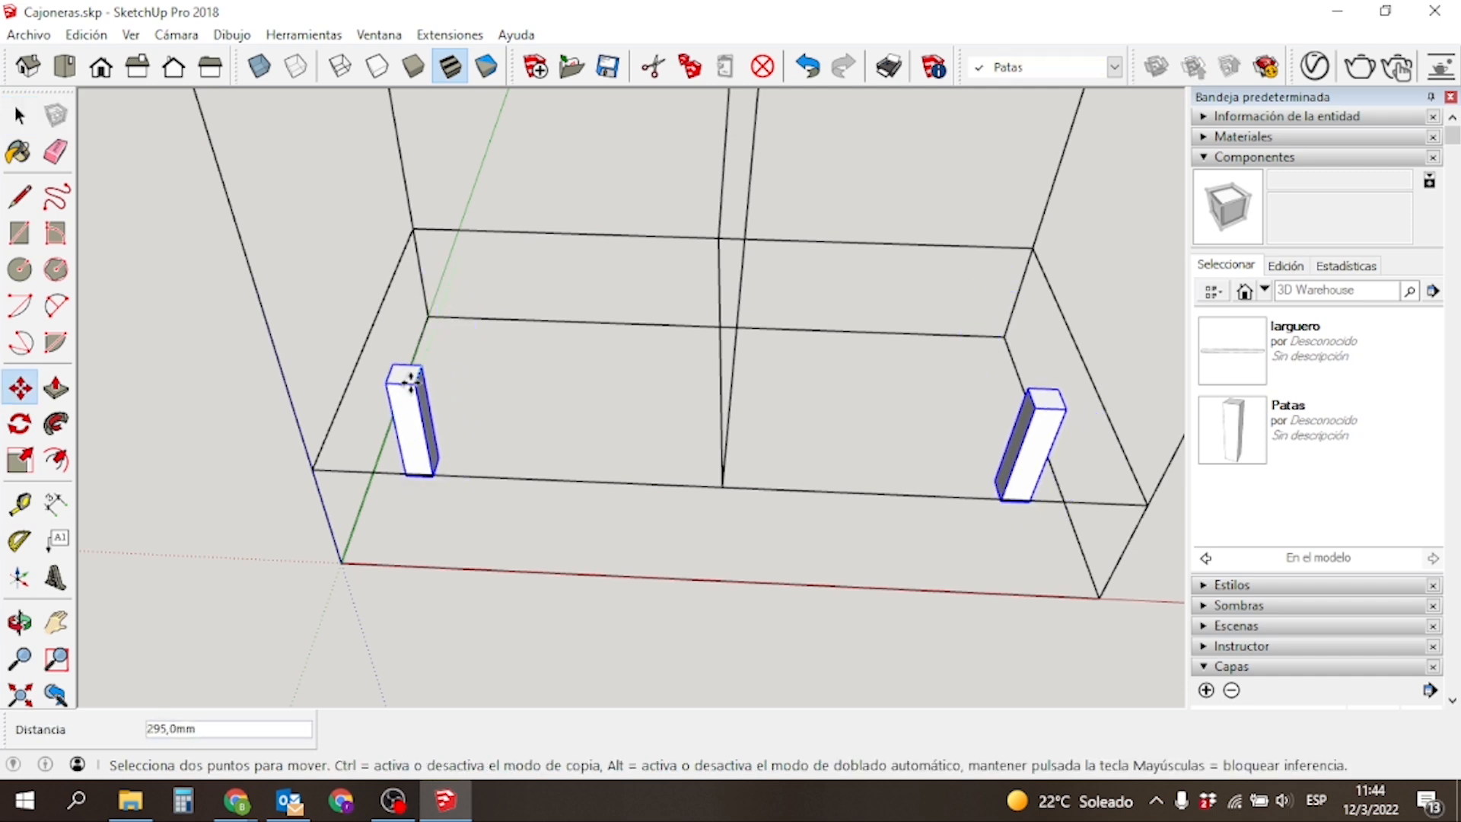
key("ctrl")
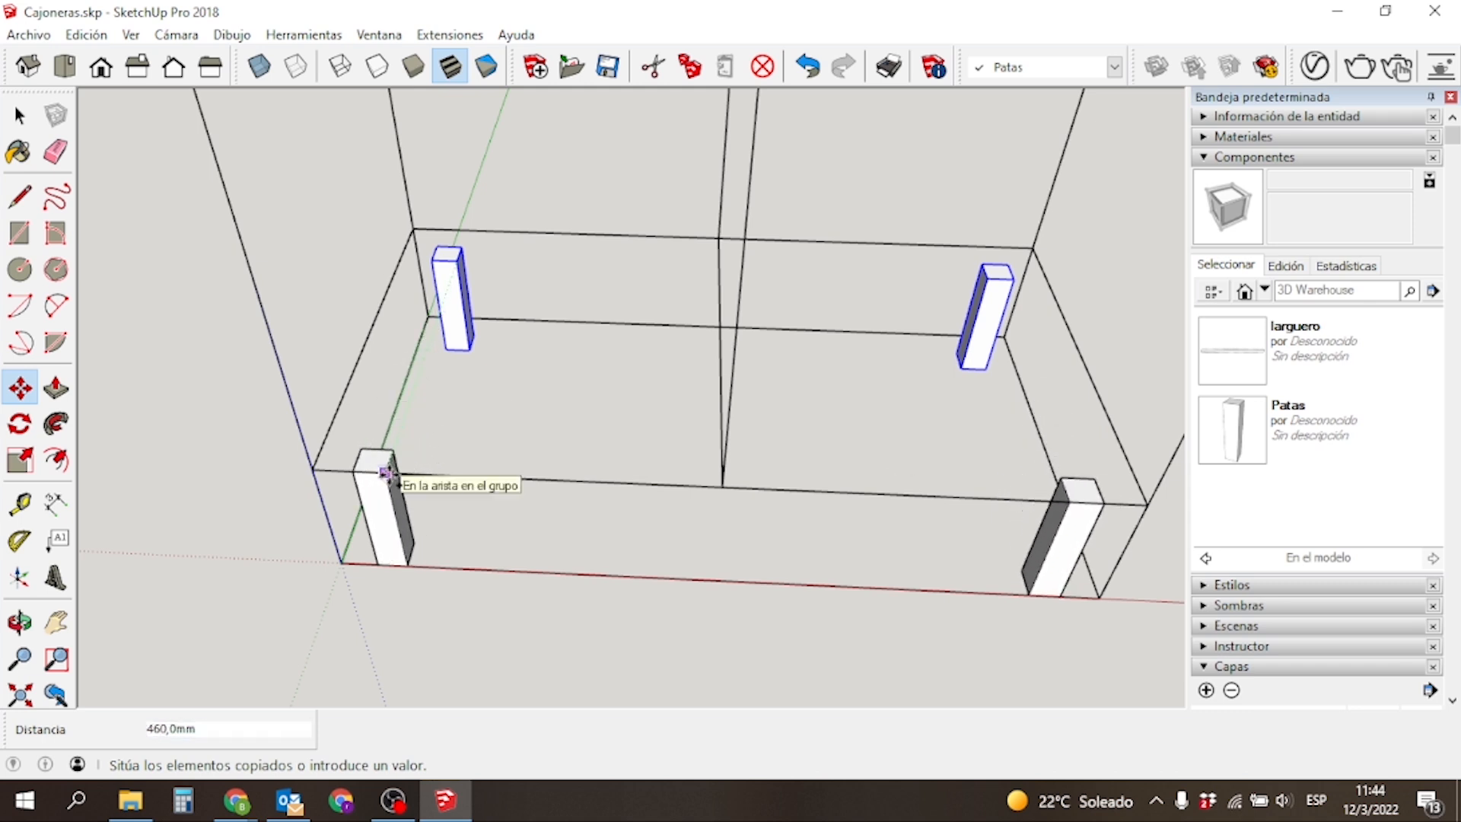
left_click(386, 473)
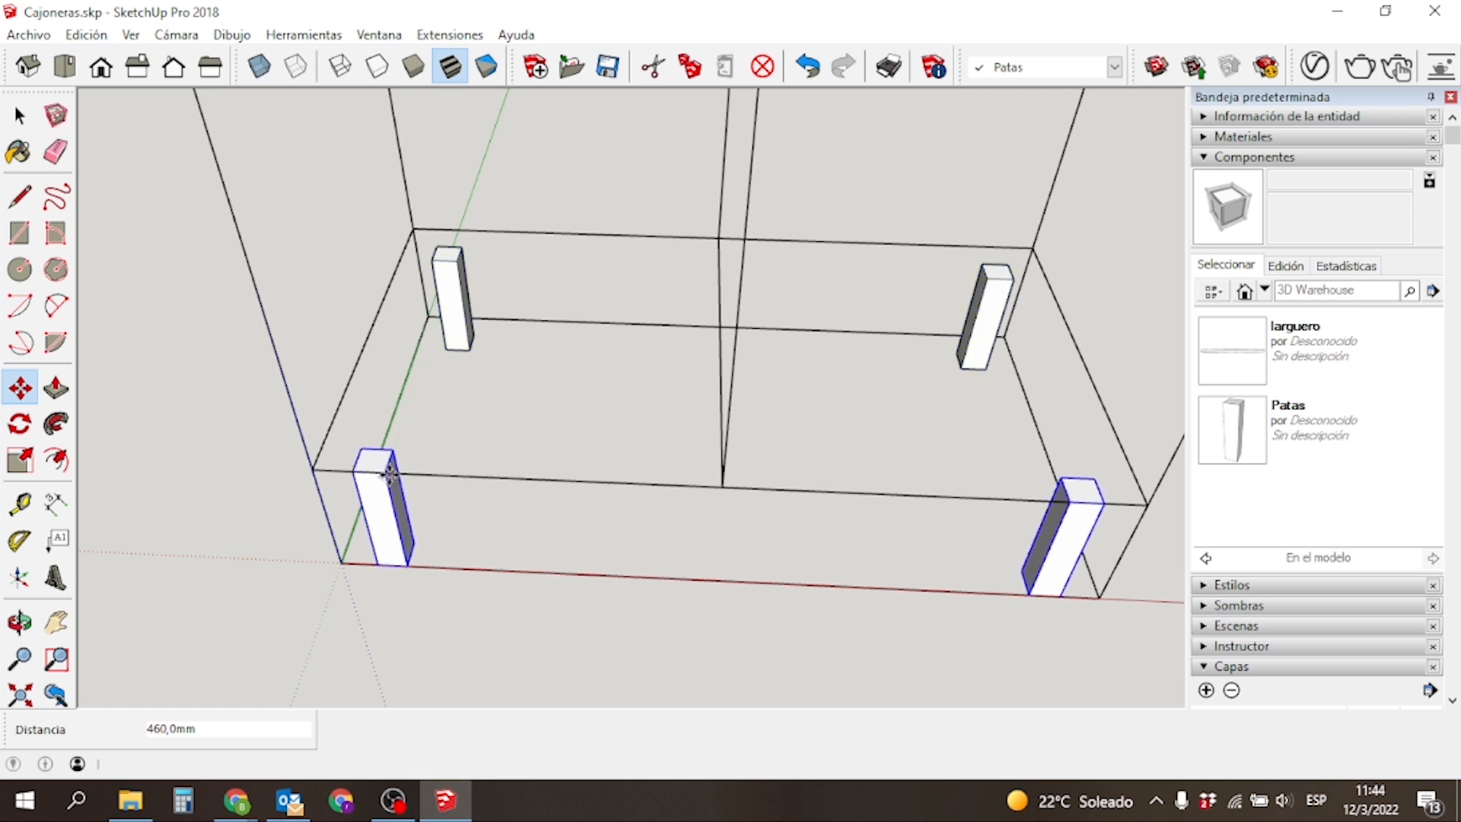
type("410")
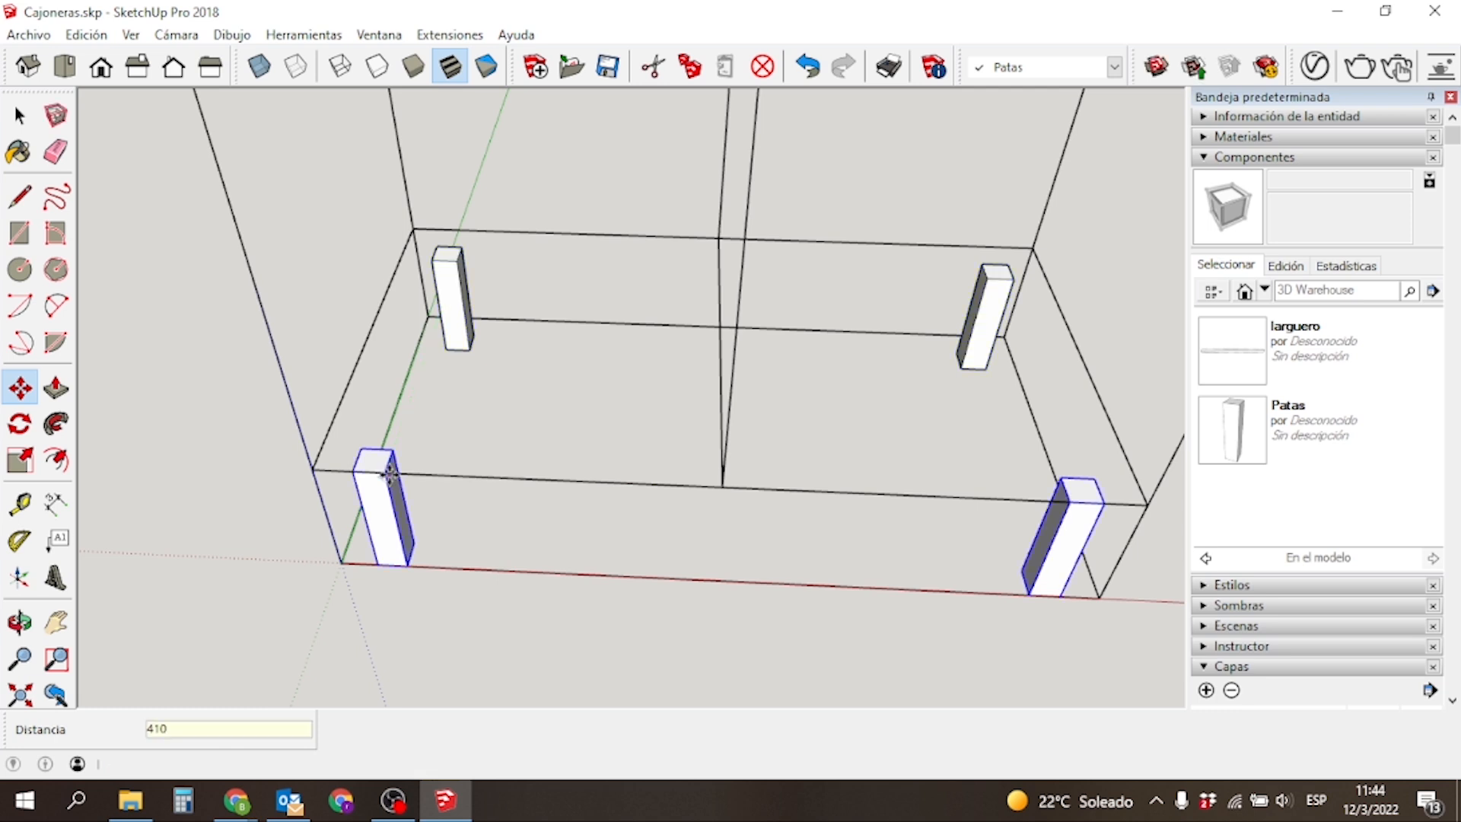
key("Return")
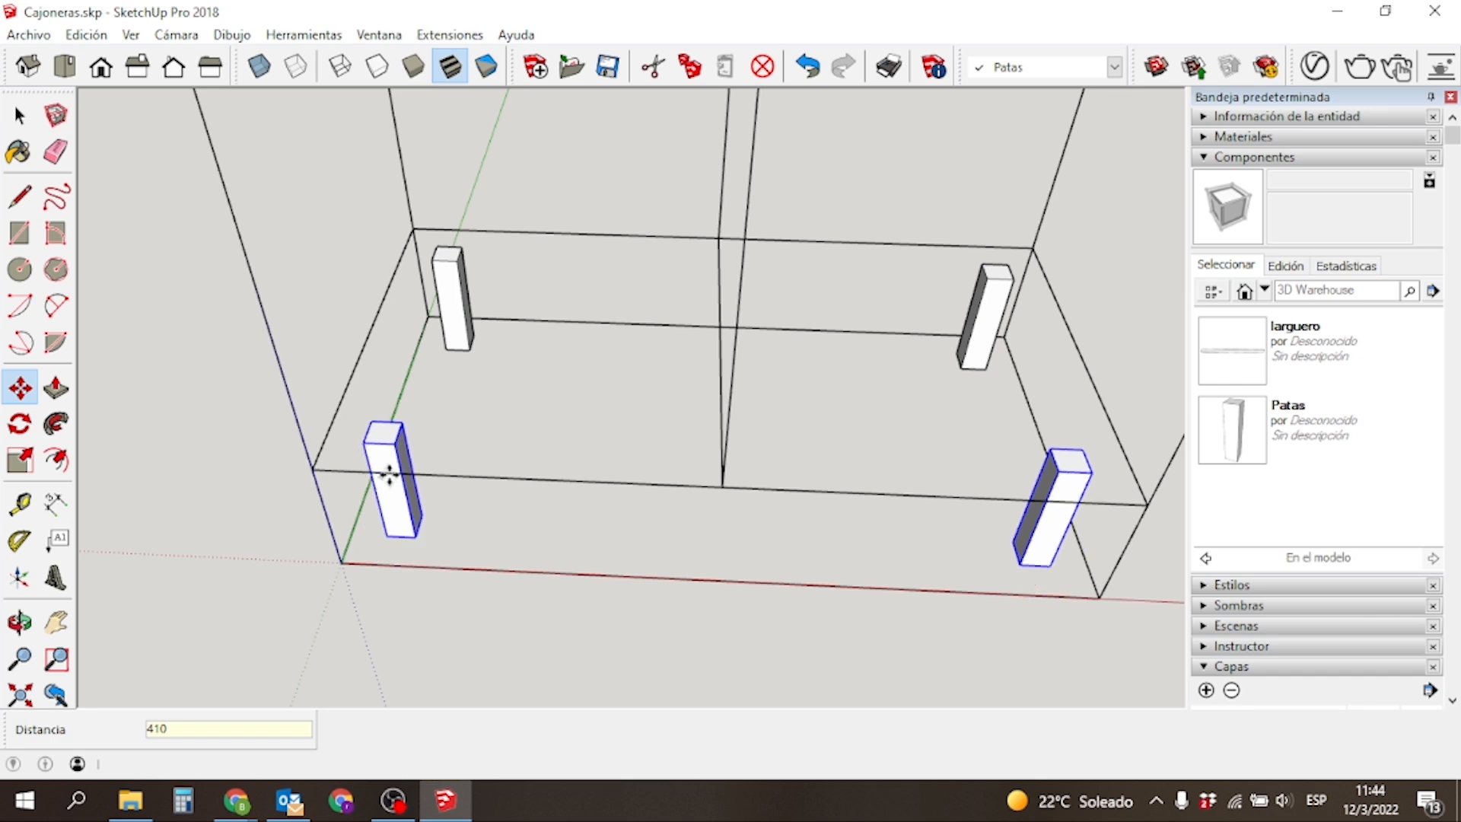
Deselect the front legs and remove the unused larguero component definition from the model.
key("space")
left_click(437, 663)
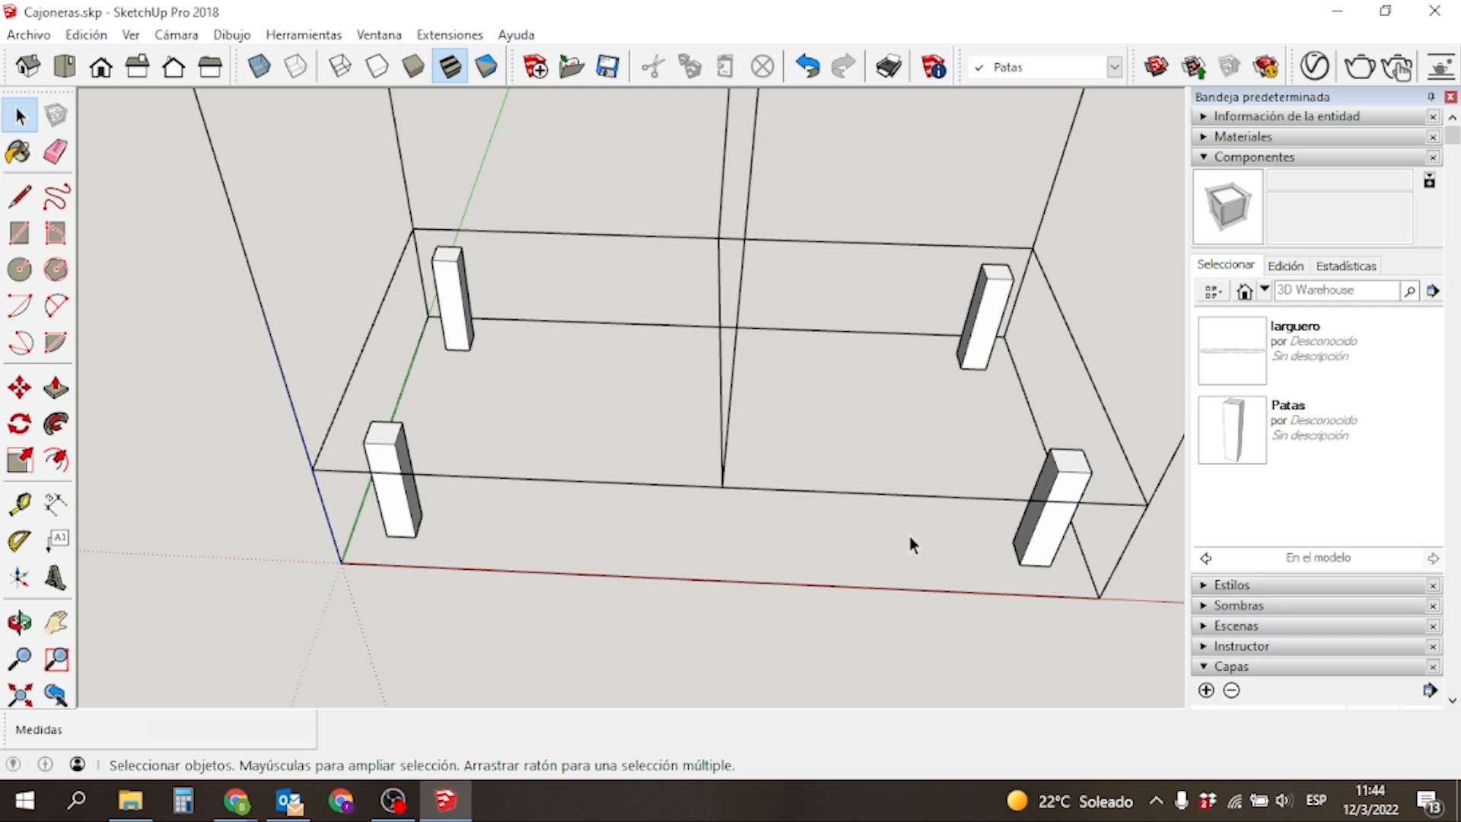
right_click(1246, 358)
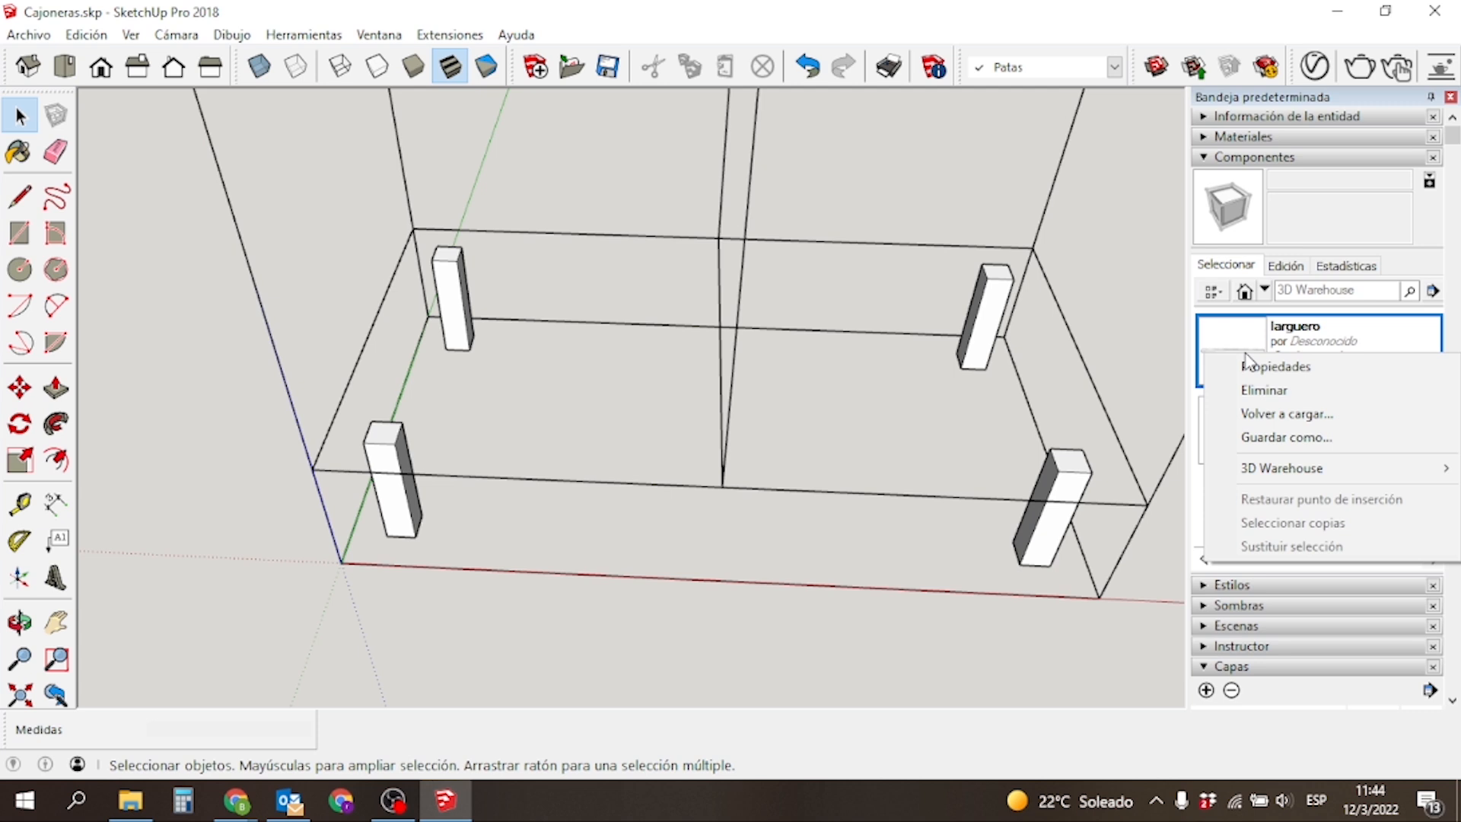
left_click(1263, 391)
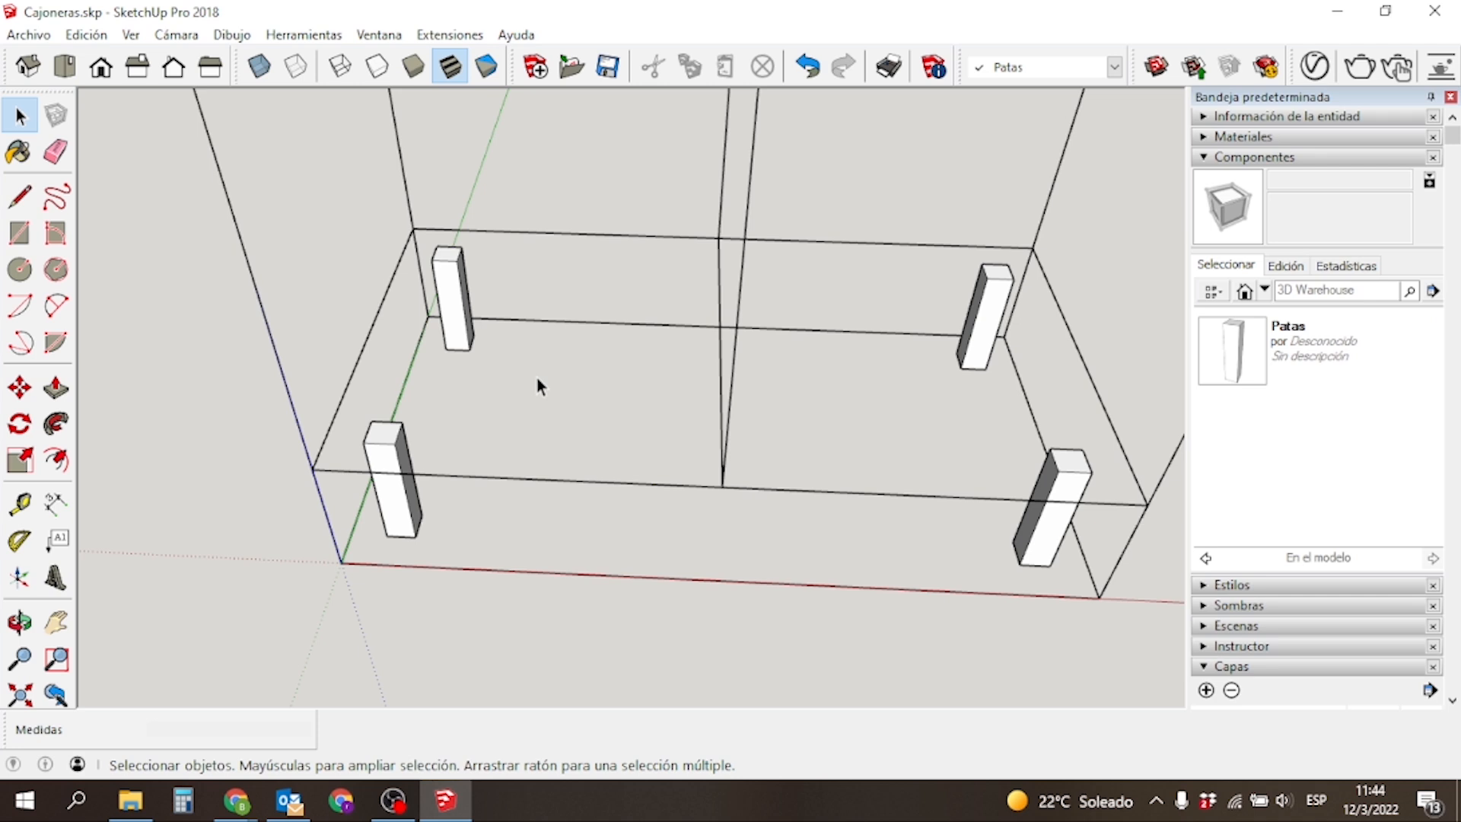
Draw an upright rectangle 820 mm wide and 30 mm high between the rear legs, level with their tops at their front faces.
middle_click_drag(507, 389, 457, 336)
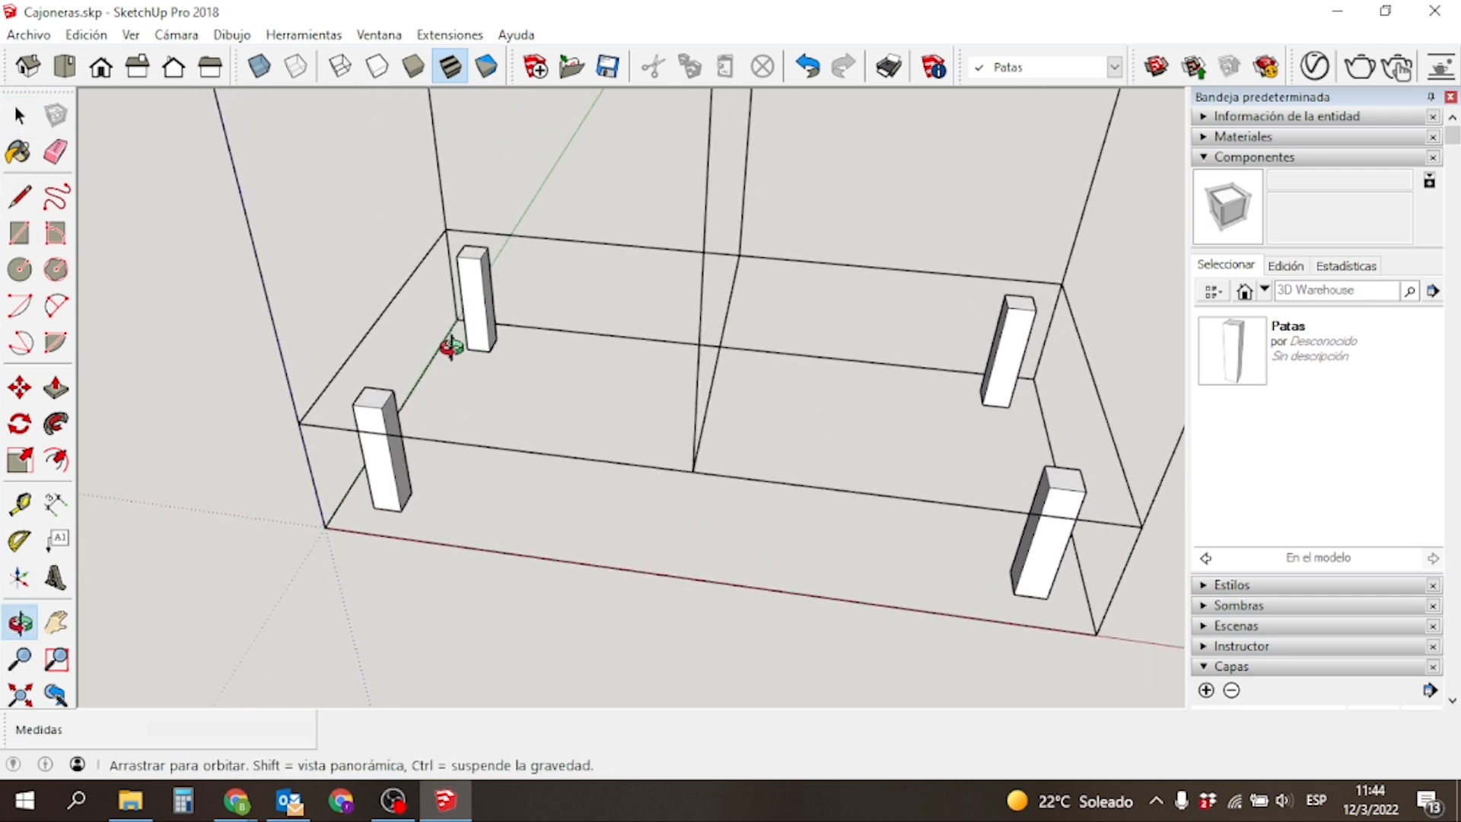
key("r")
scroll(490, 287, "up", 5)
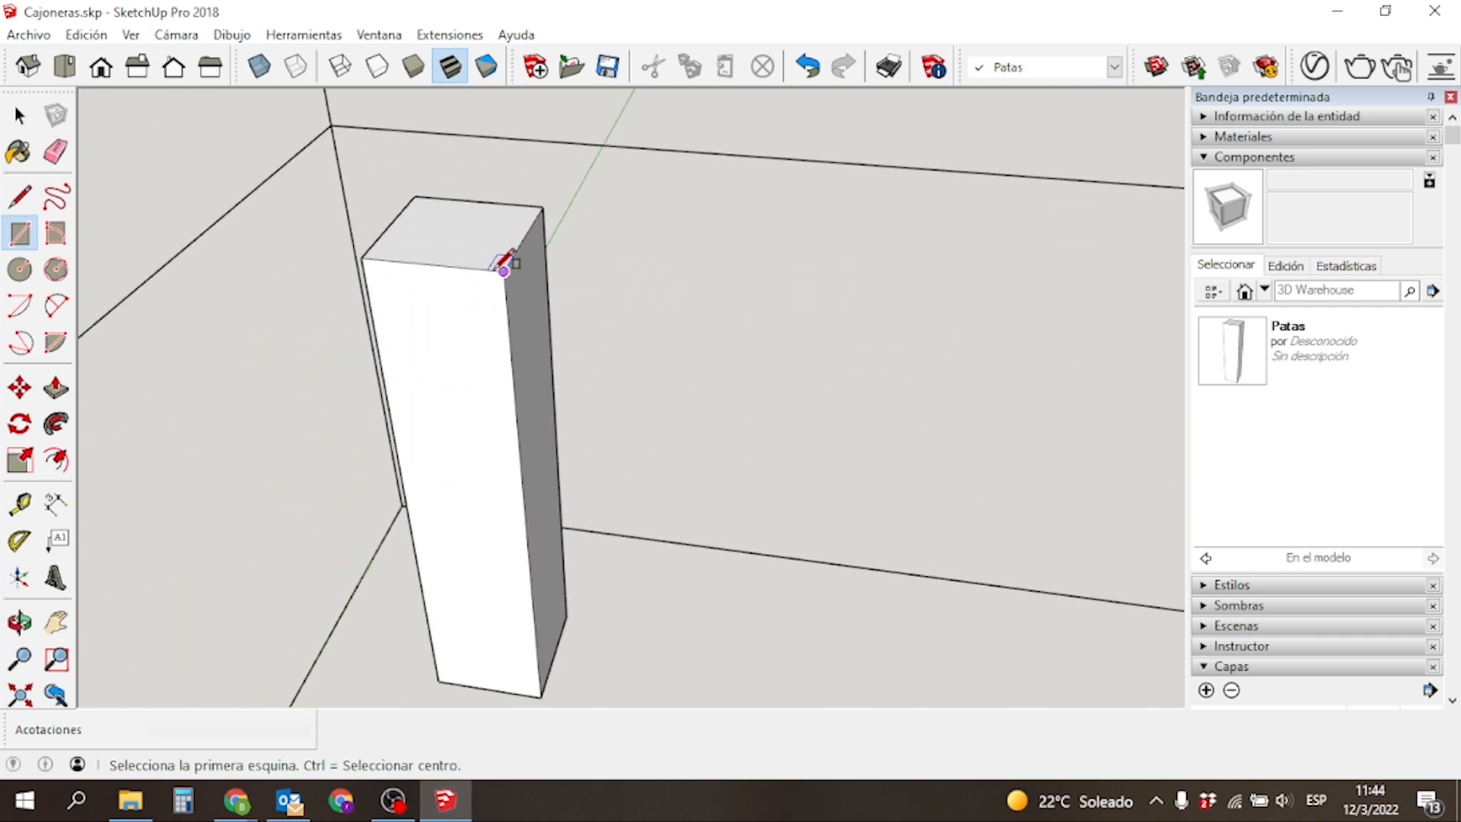
left_click(495, 267)
scroll(495, 271, "down", 5)
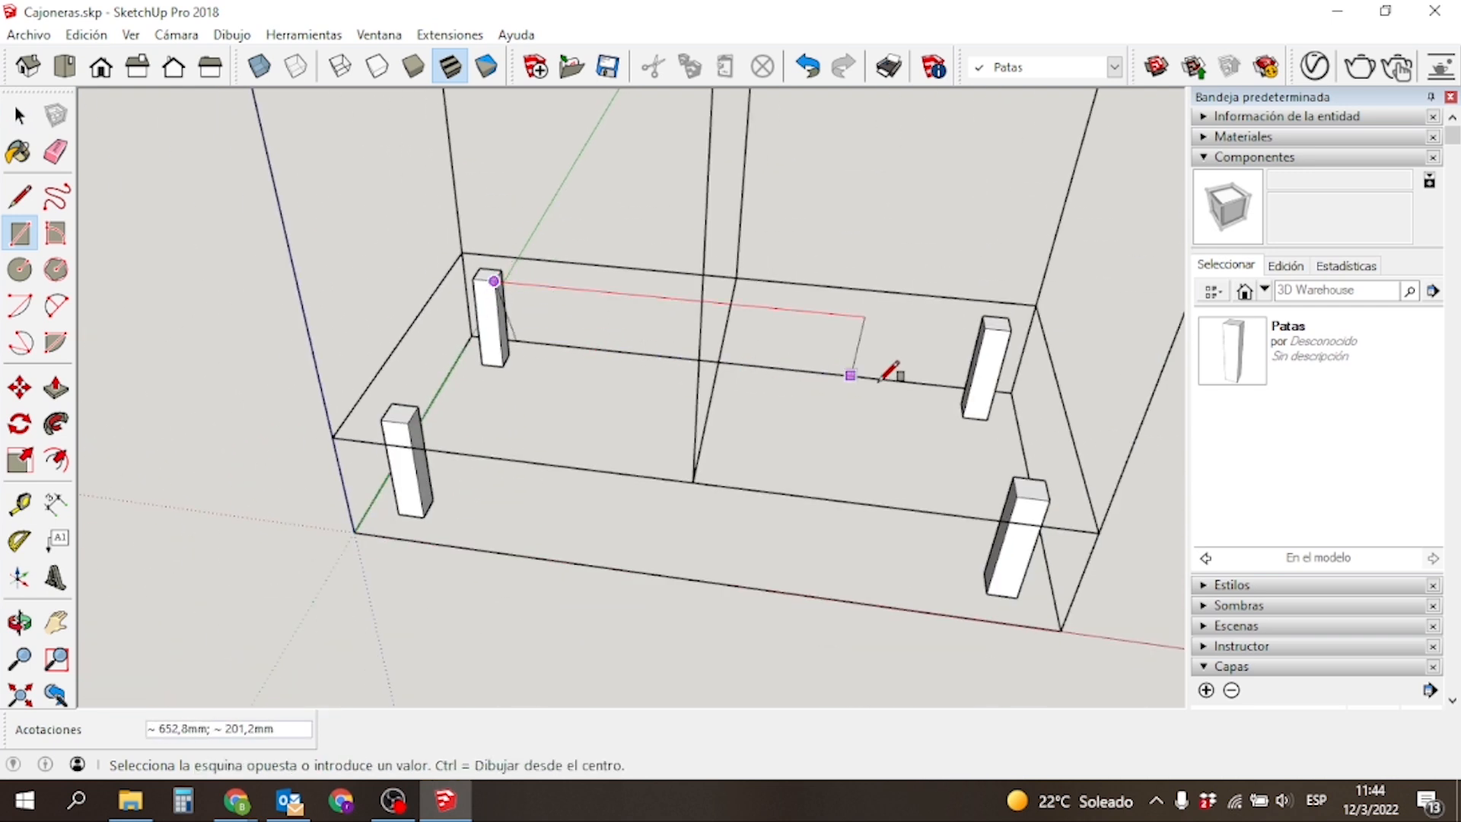
left_click(974, 373)
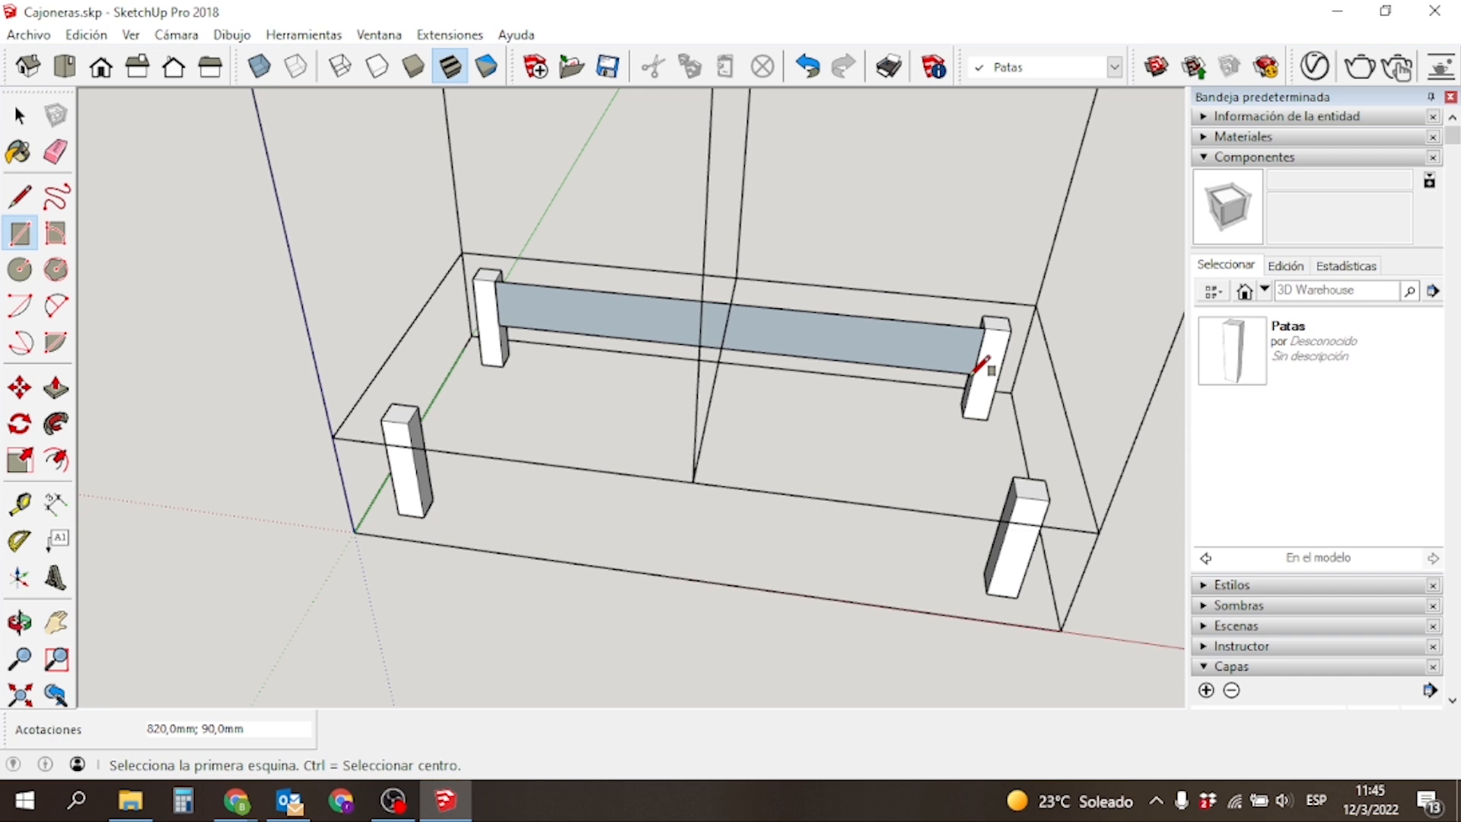
type(";")
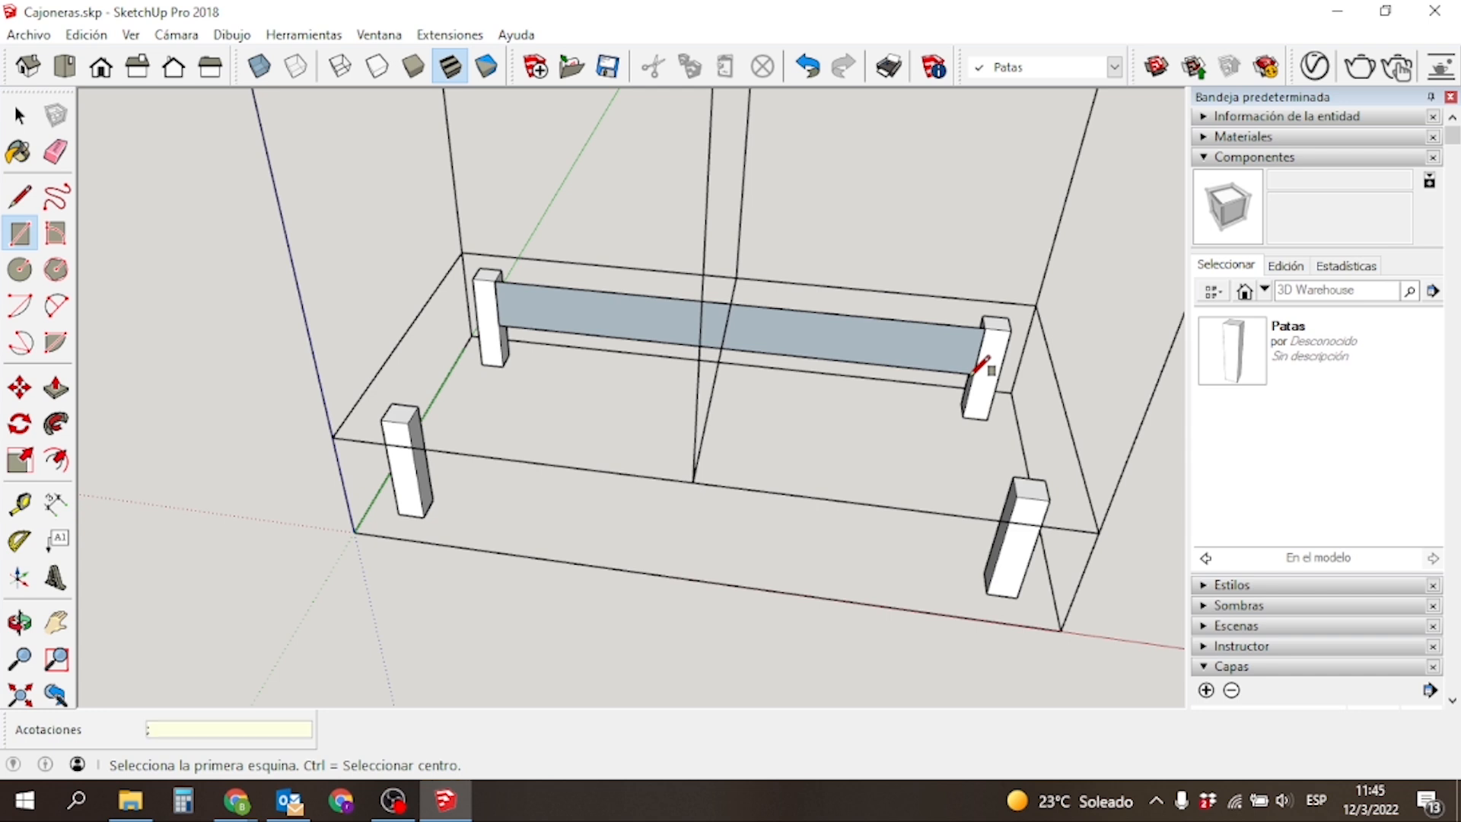
type("30")
key("Return")
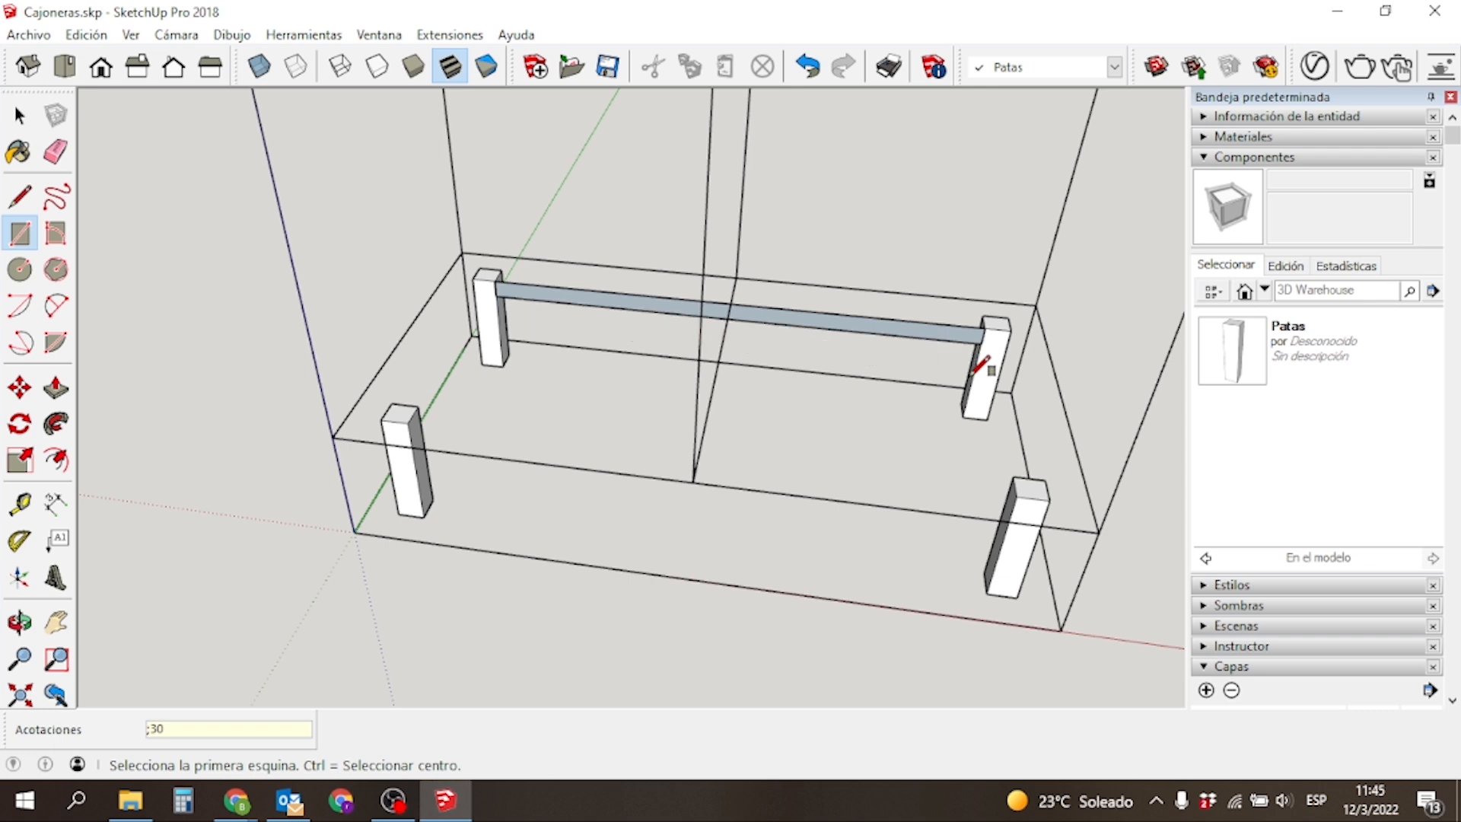
Push/Pull the 30 mm high rectangle 30 mm toward the rear to form a solid rail.
key("p")
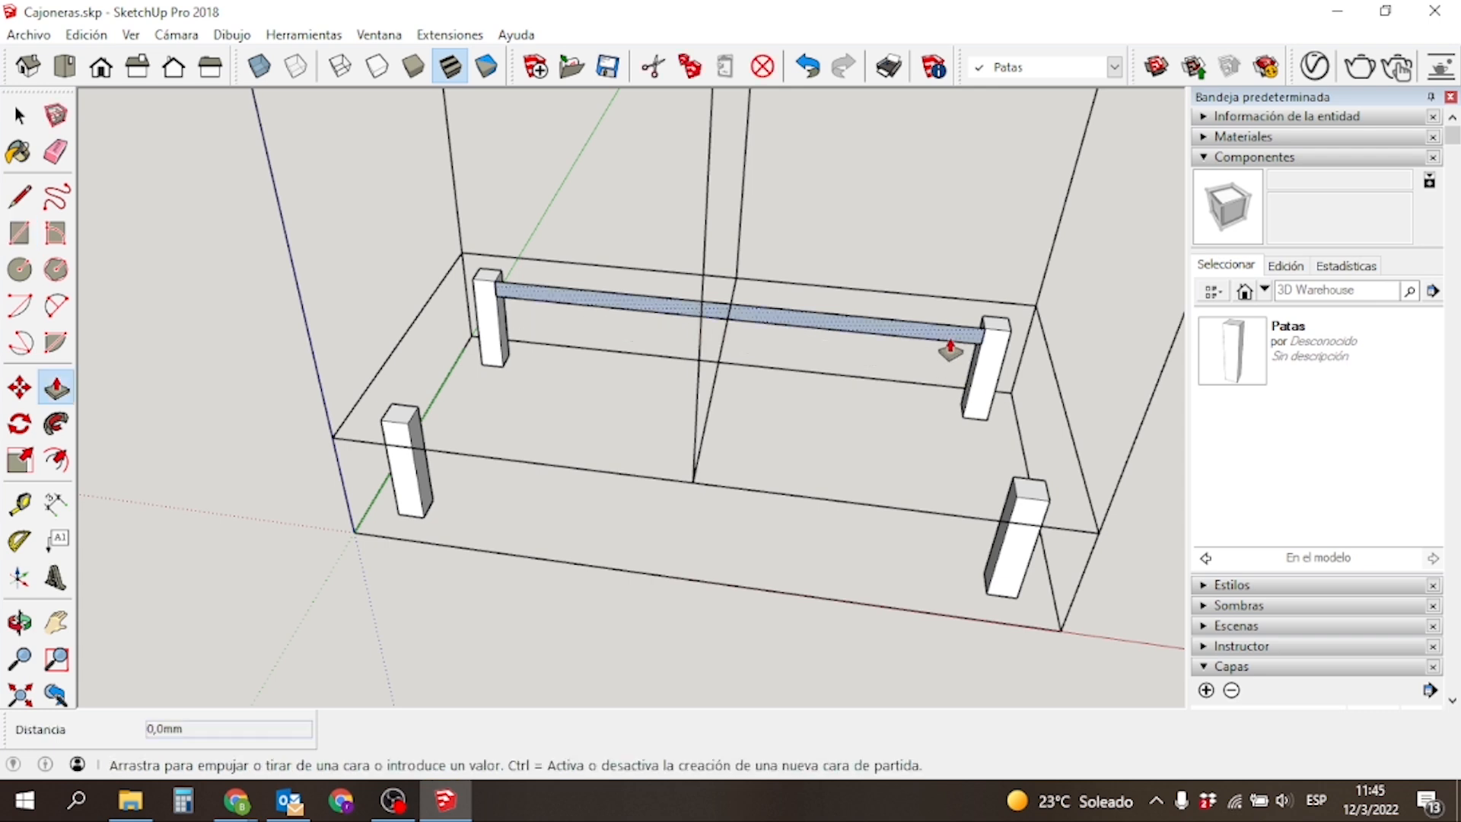
left_click(949, 357)
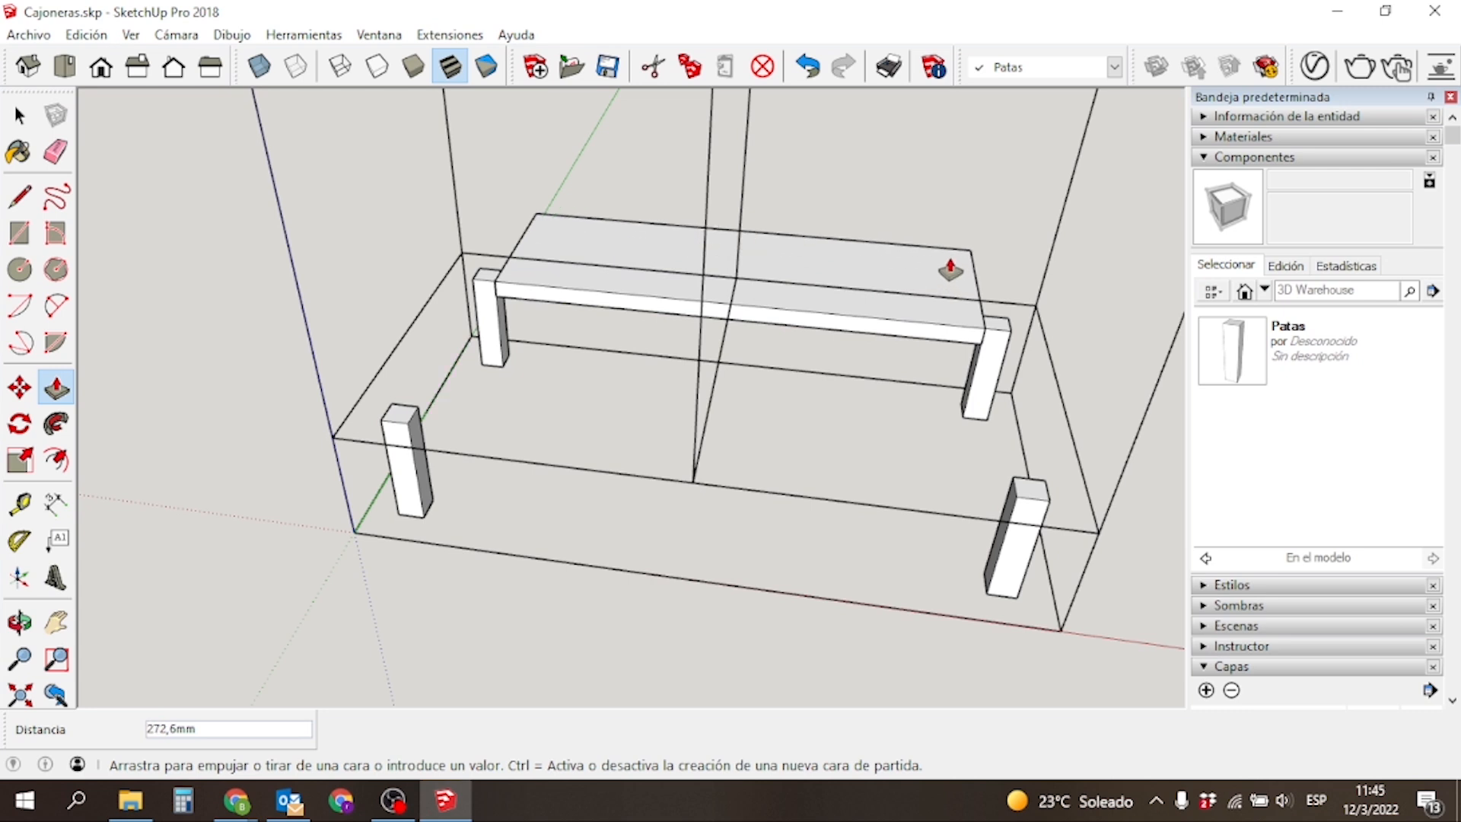
left_click(950, 268)
type("30")
key("Return")
key("space")
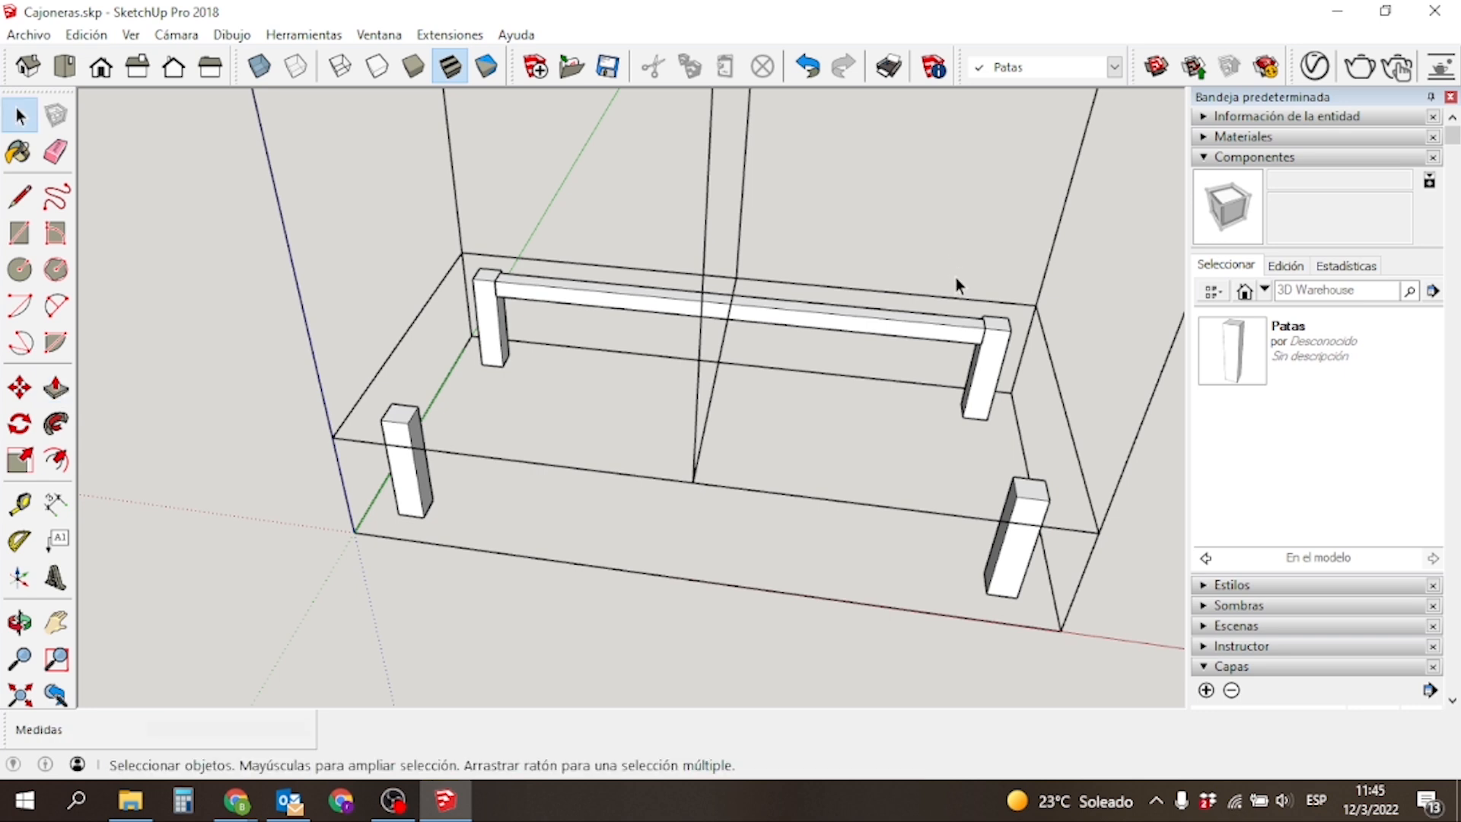
Turn the solid rail between the rear legs into a component named larguero.
left_click(926, 325)
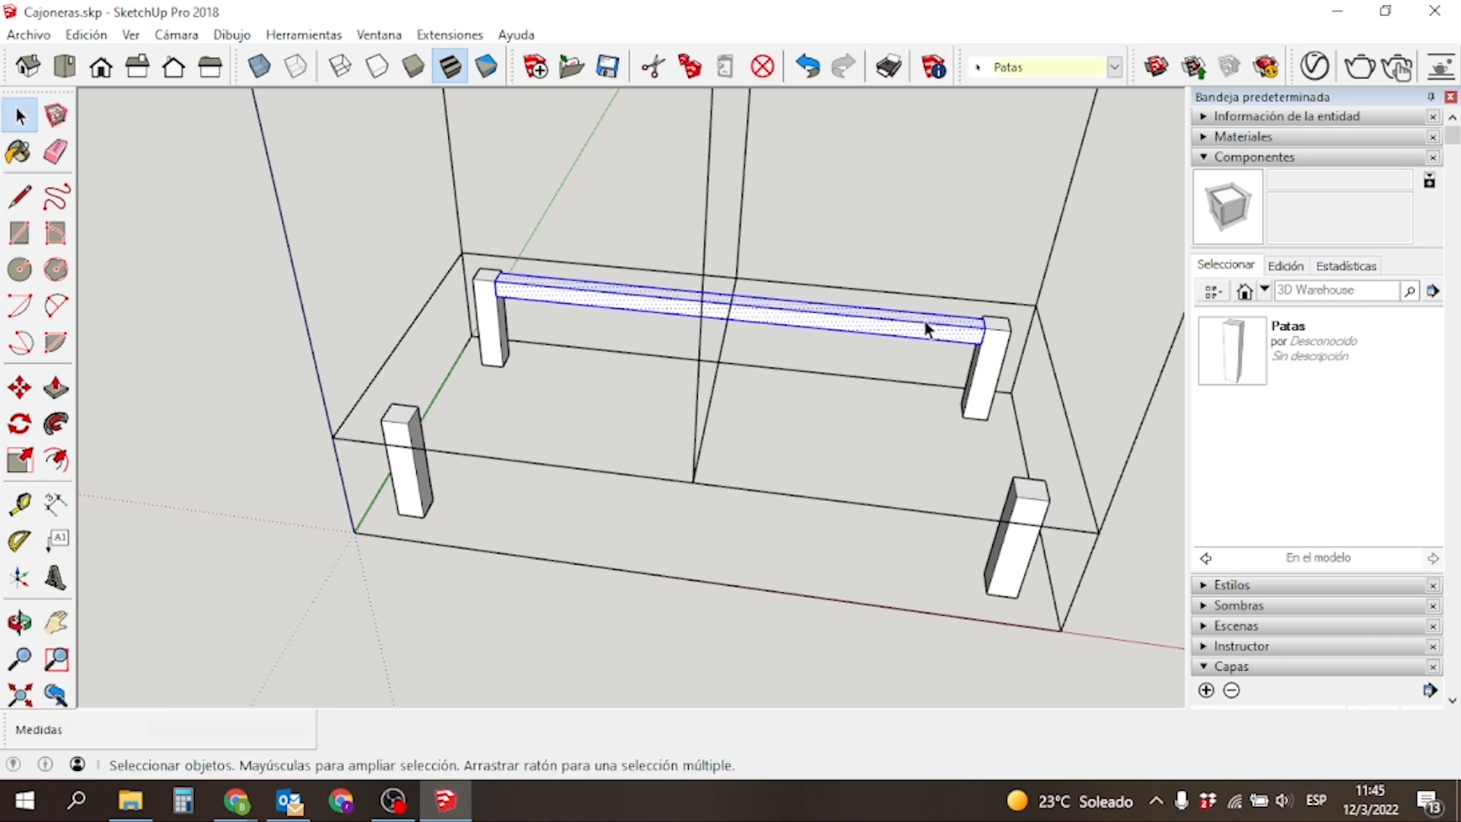
key("g")
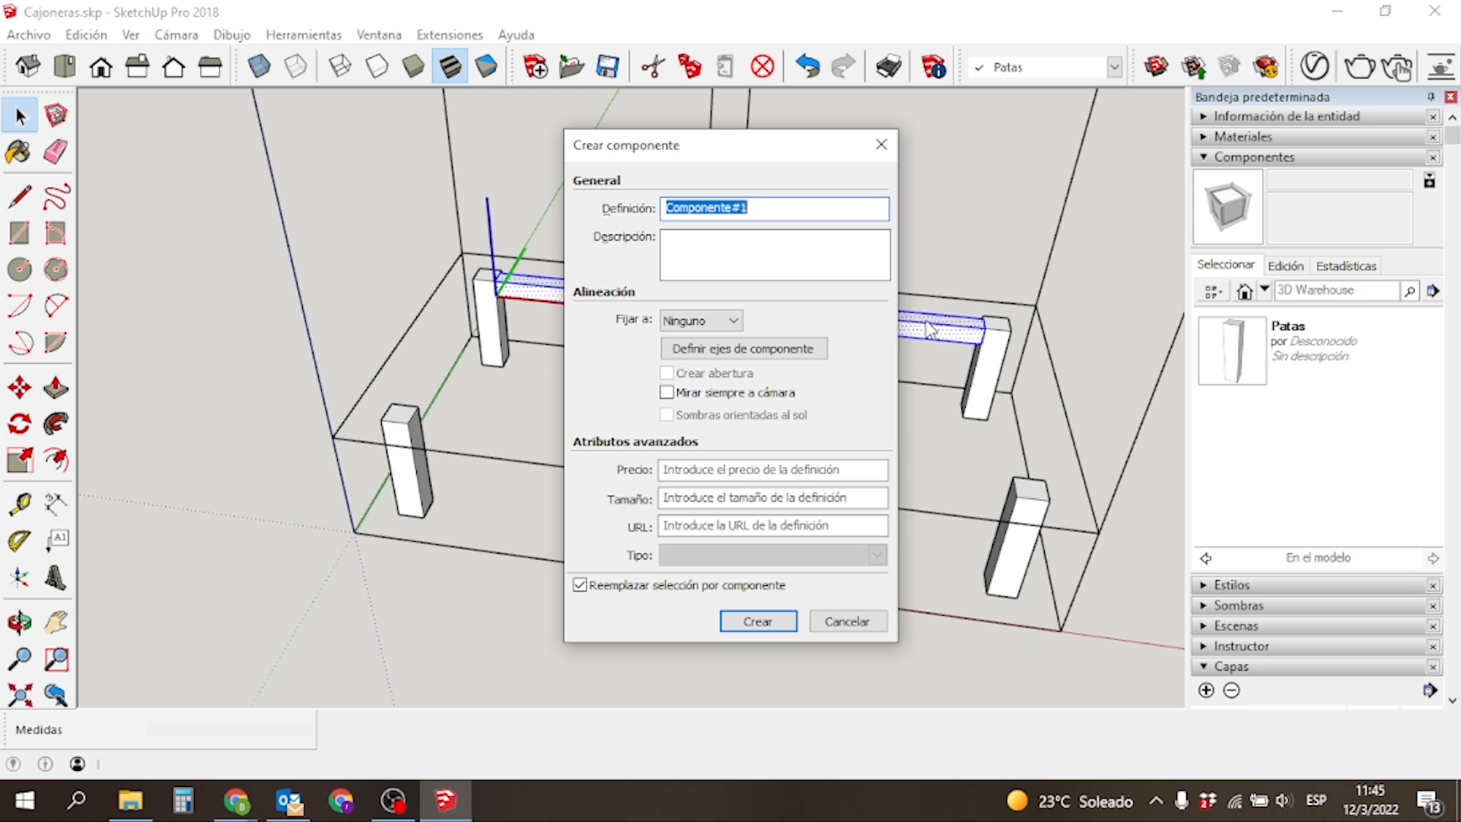
type("largu")
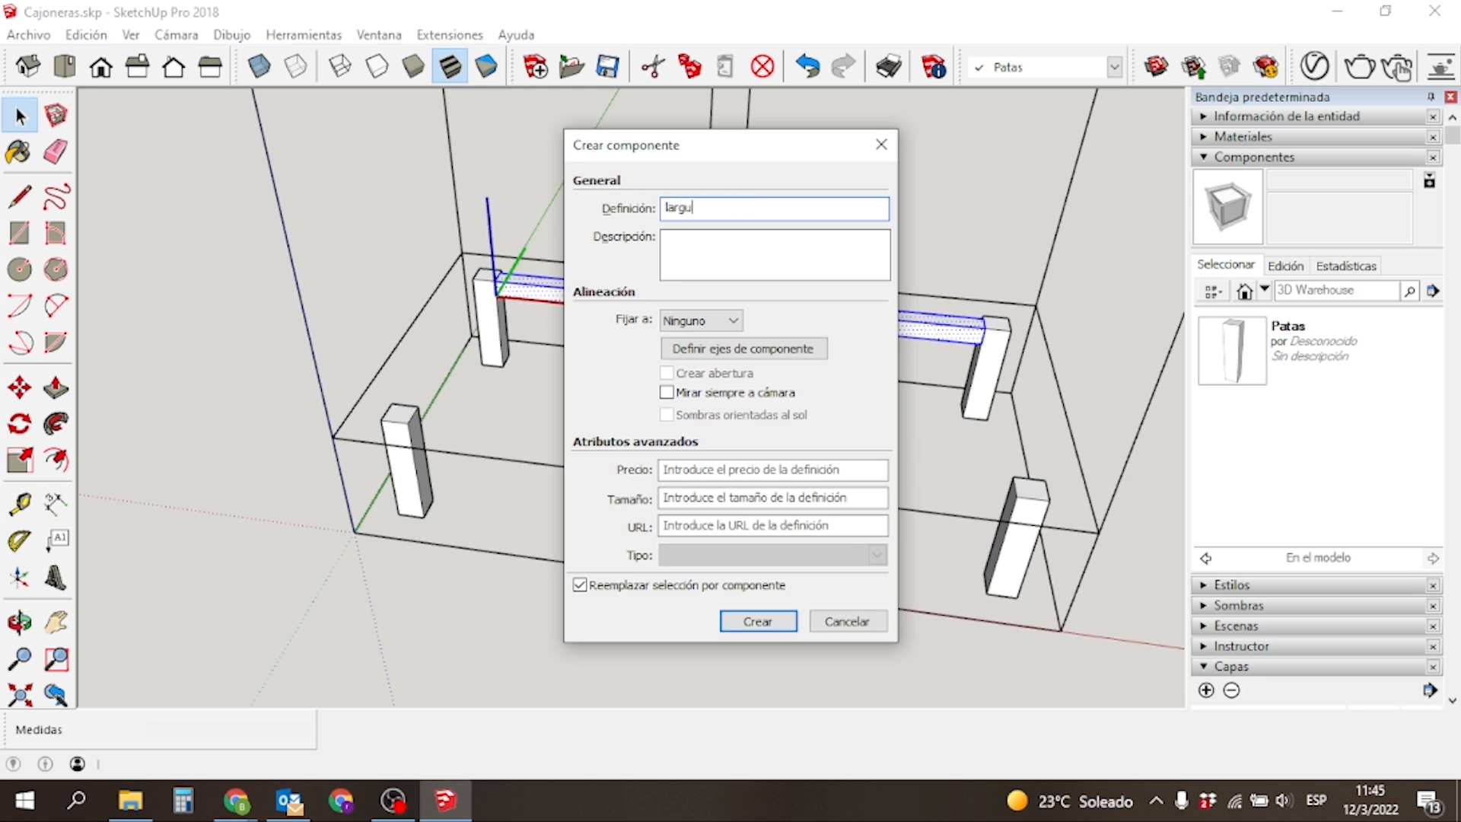
type("ero")
key("Return")
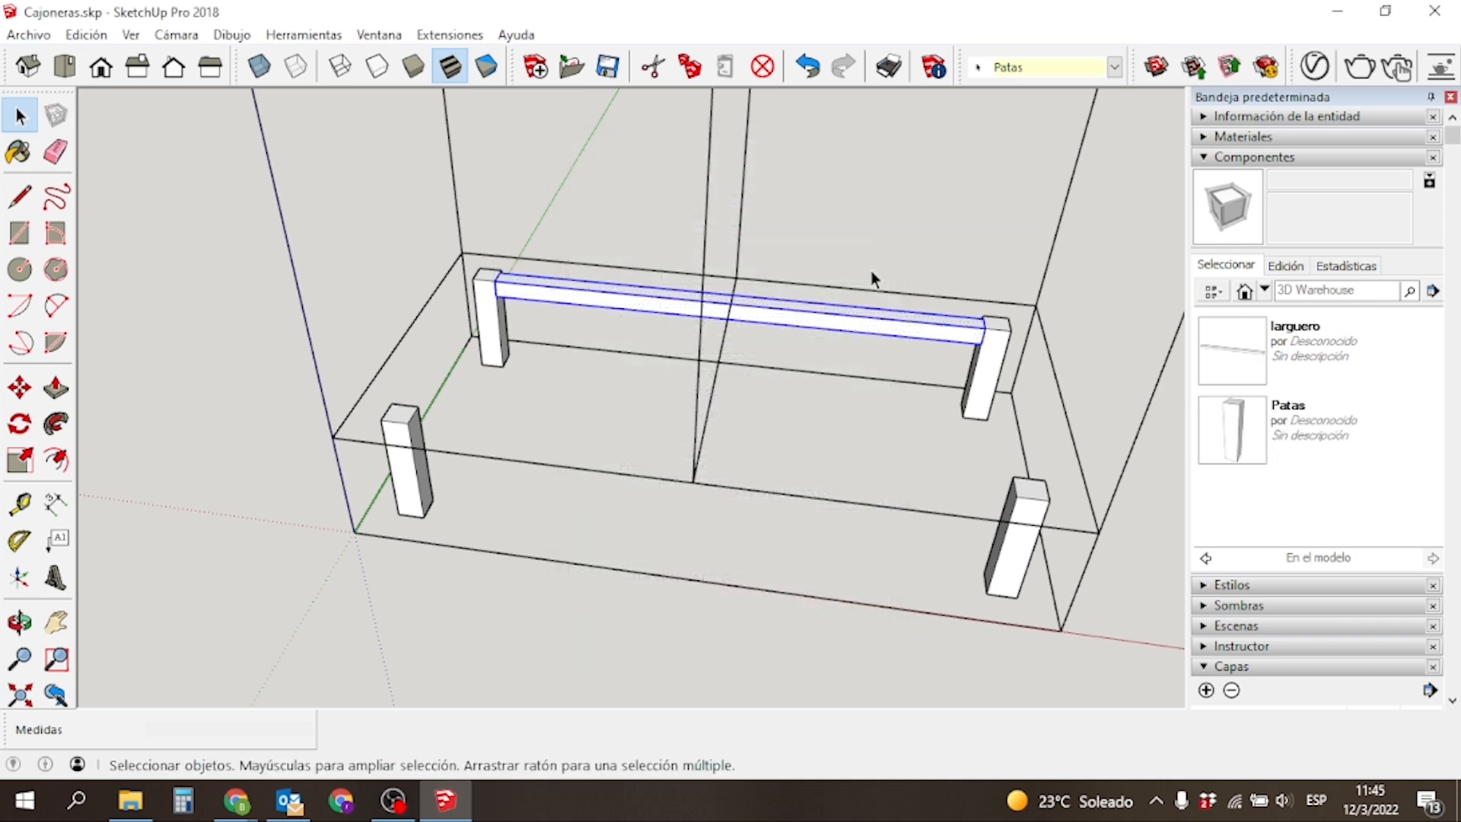
Copy the larguero rail 400 mm forward between the front legs, flush with their rear faces, and clear the selection.
middle_click_drag(925, 321, 917, 368)
scroll(942, 245, "up", 5)
scroll(944, 245, "up", 2)
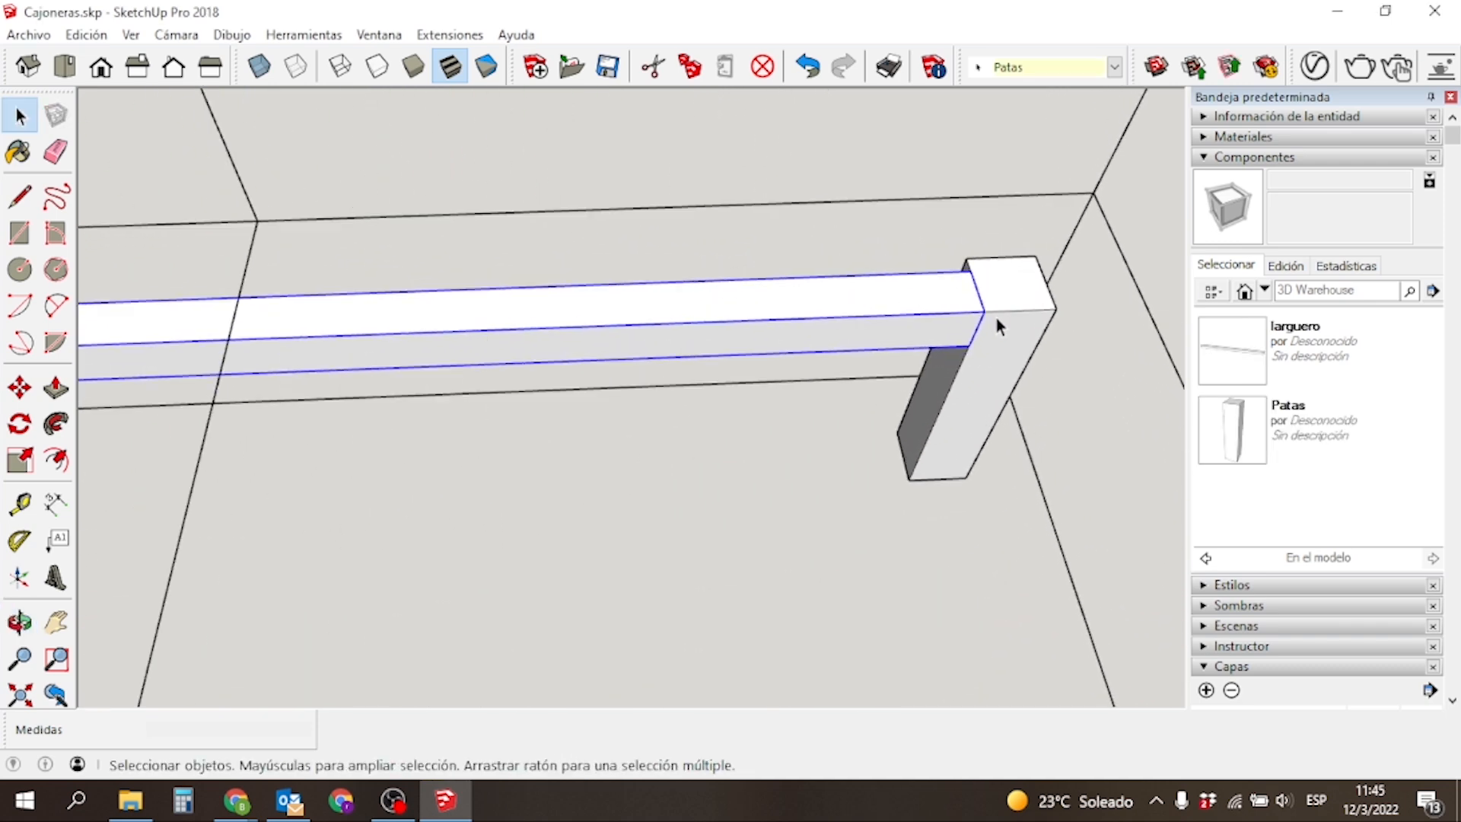
middle_click_drag(811, 228, 837, 267)
scroll(753, 240, "down", 6)
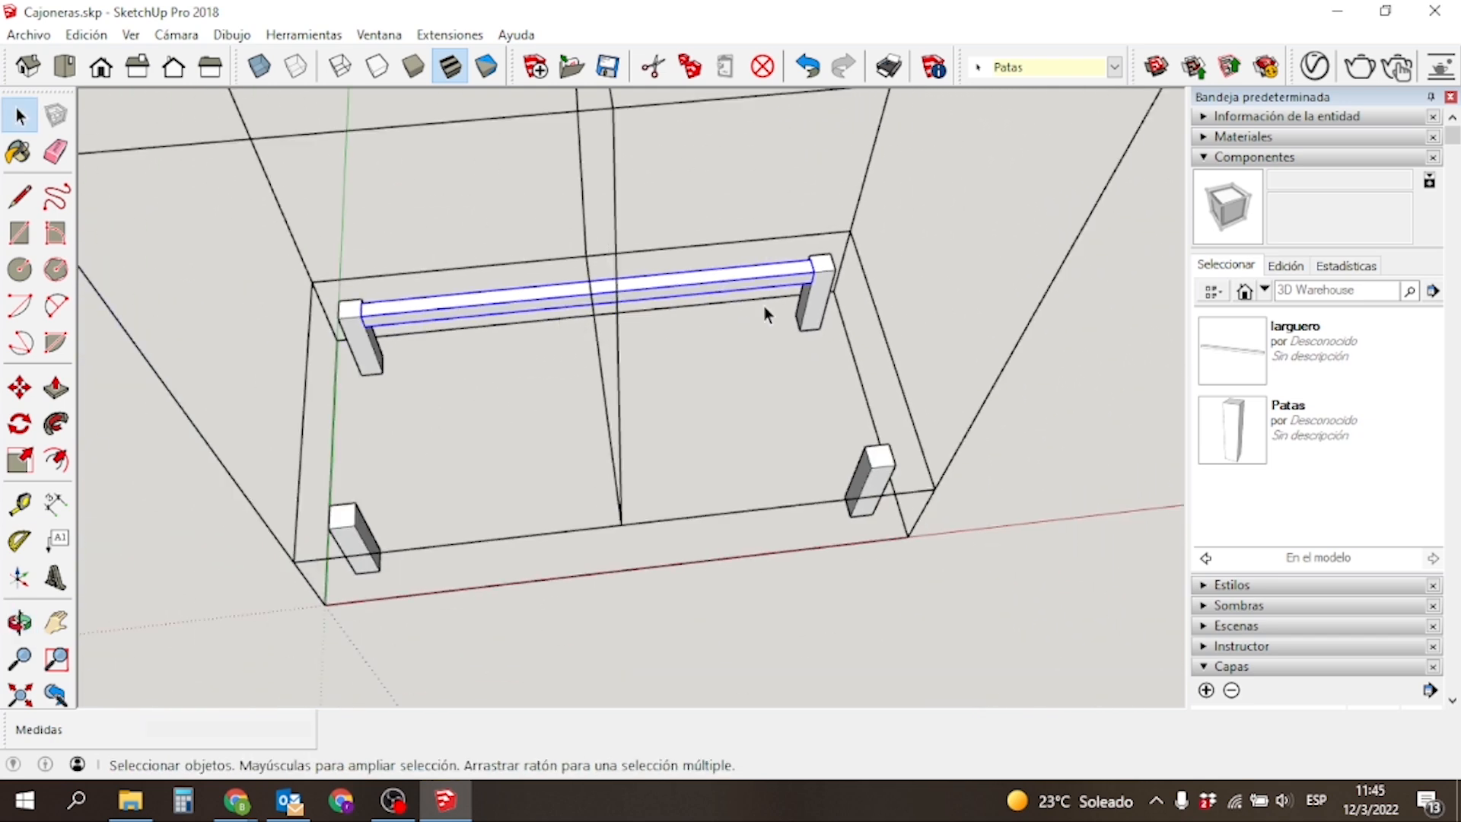
middle_click_drag(793, 422, 733, 307)
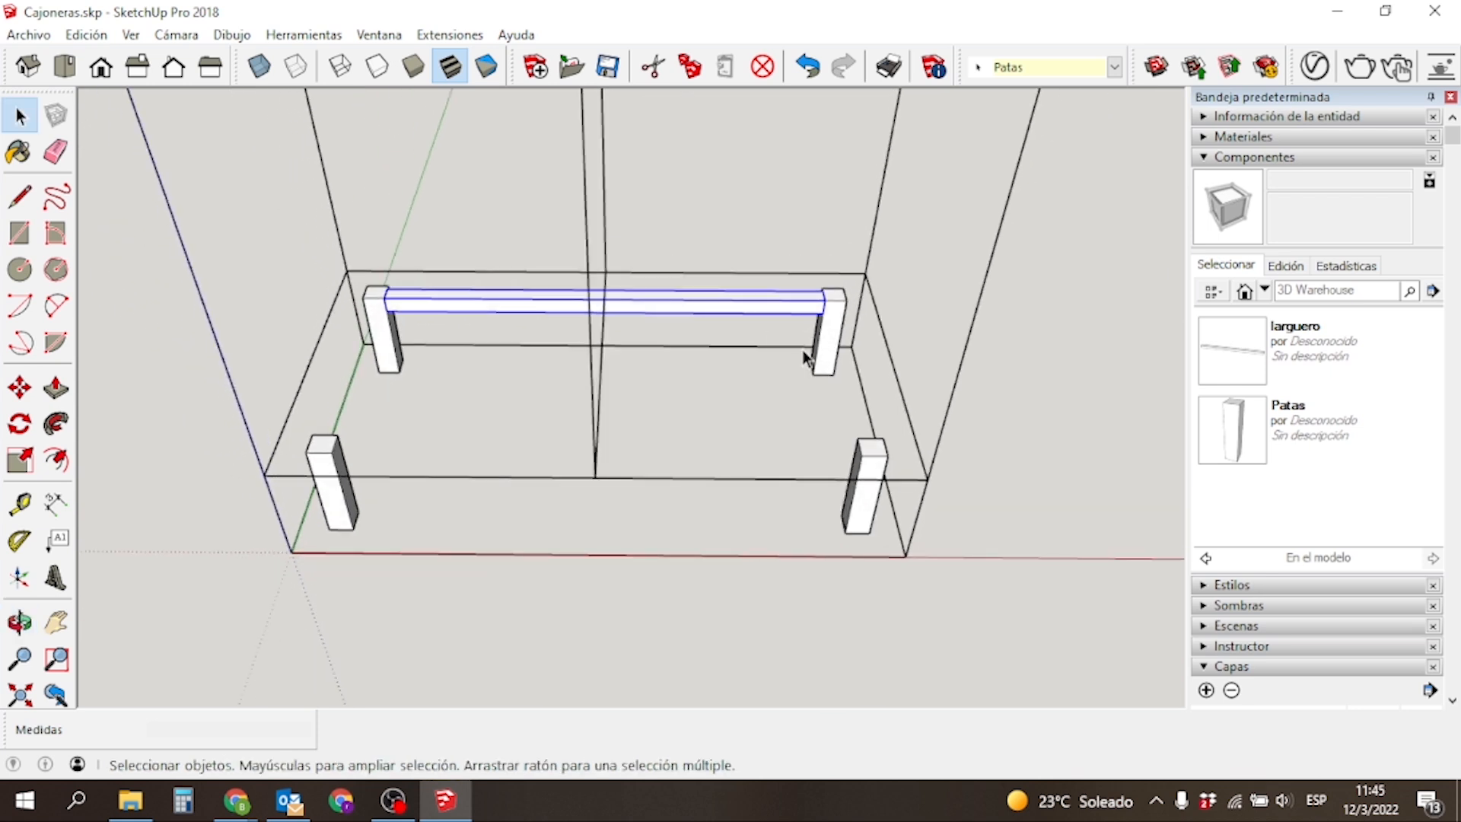
key("m")
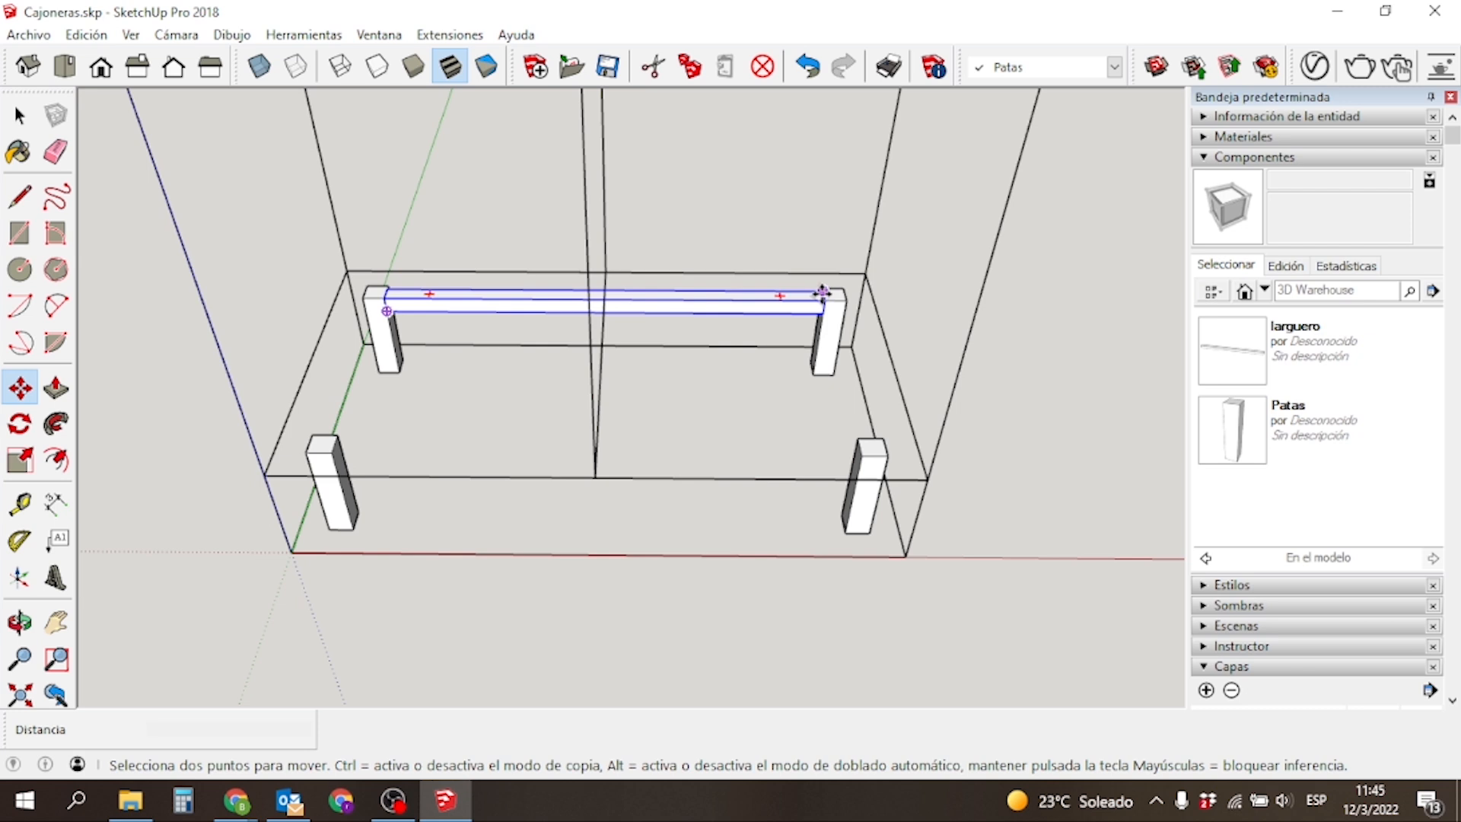
scroll(824, 290, "up", 5)
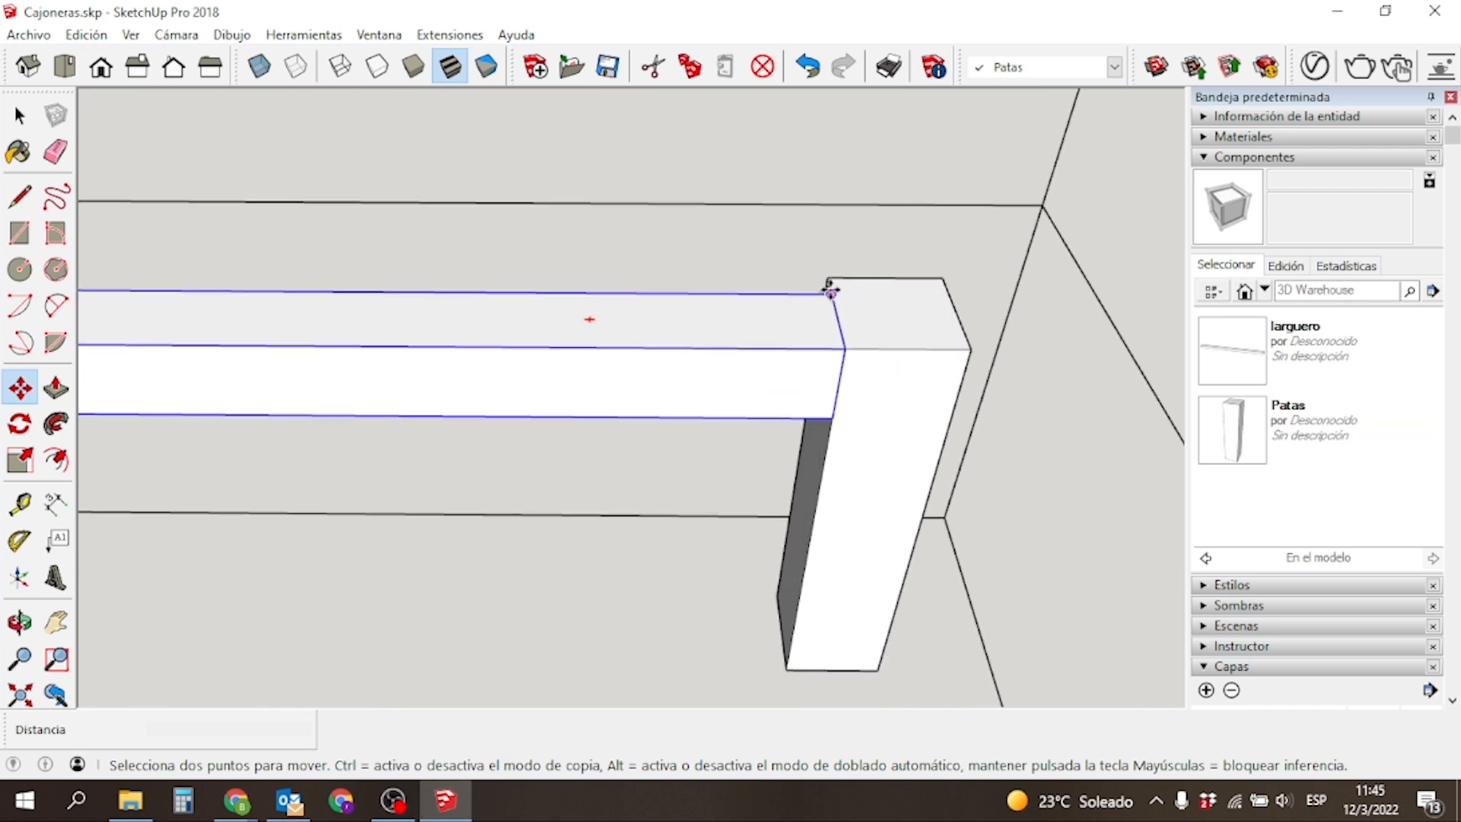
left_click(830, 295)
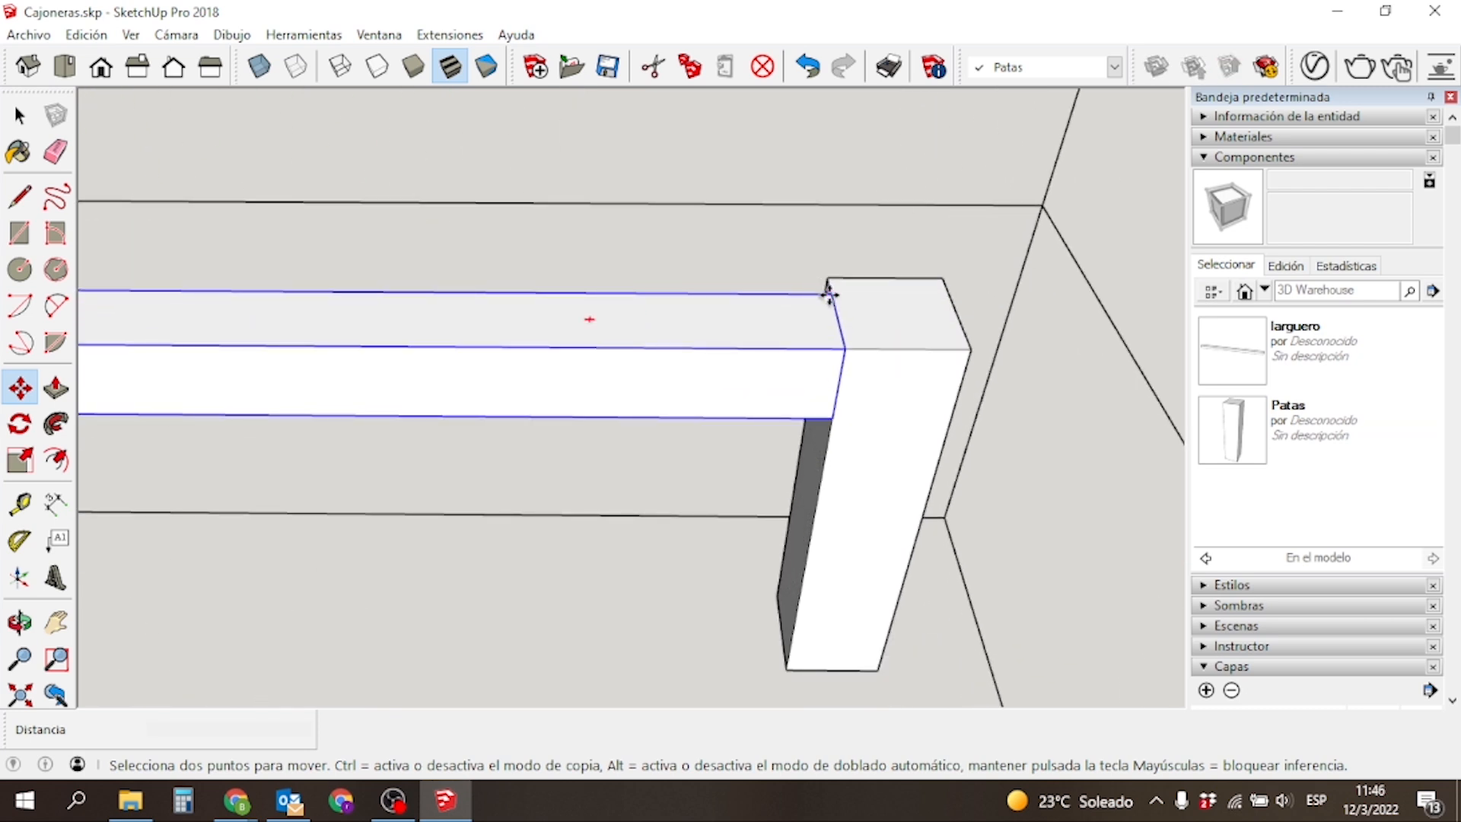
scroll(829, 296, "down", 8)
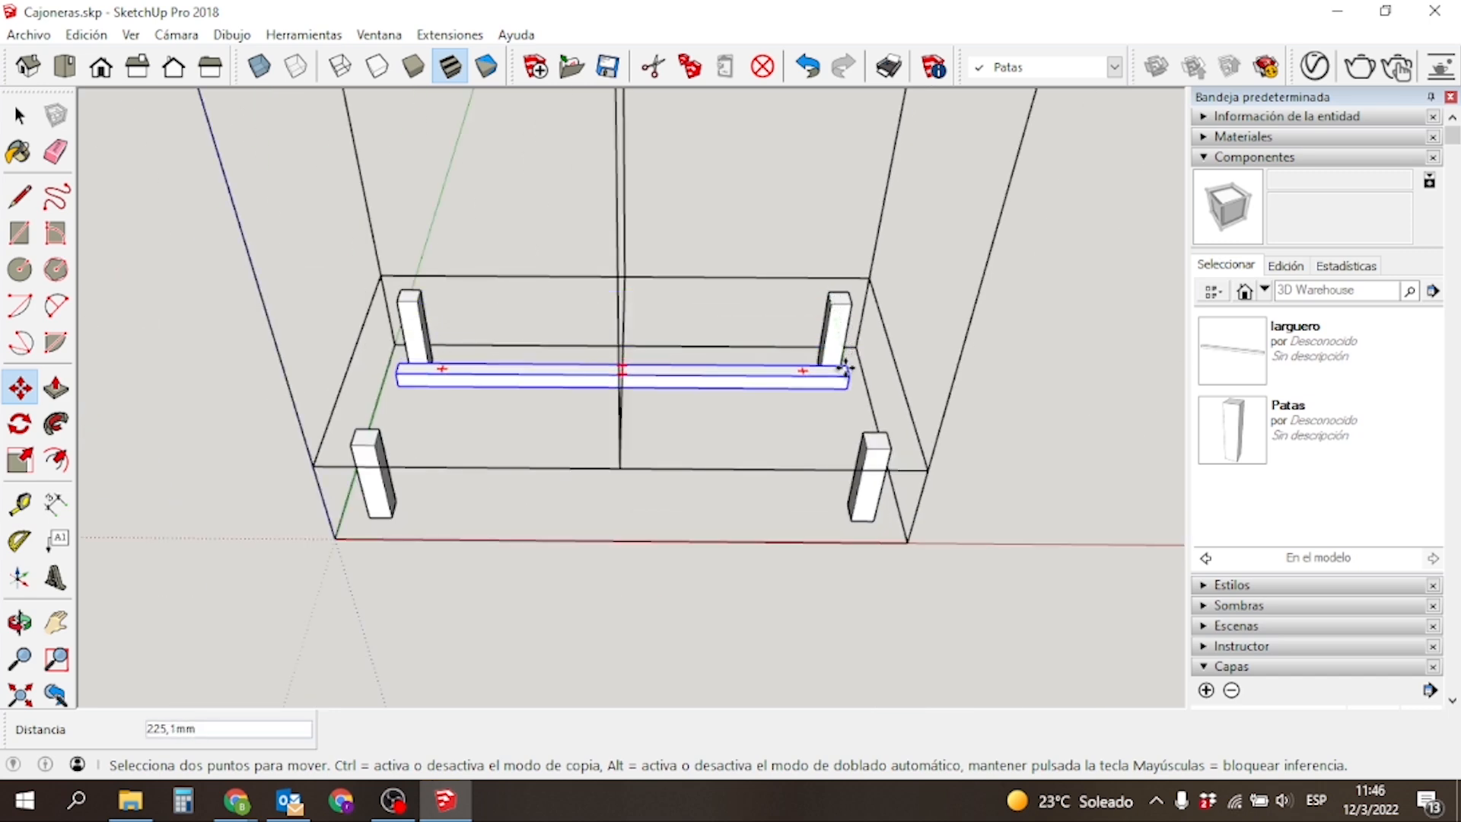
key("ctrl")
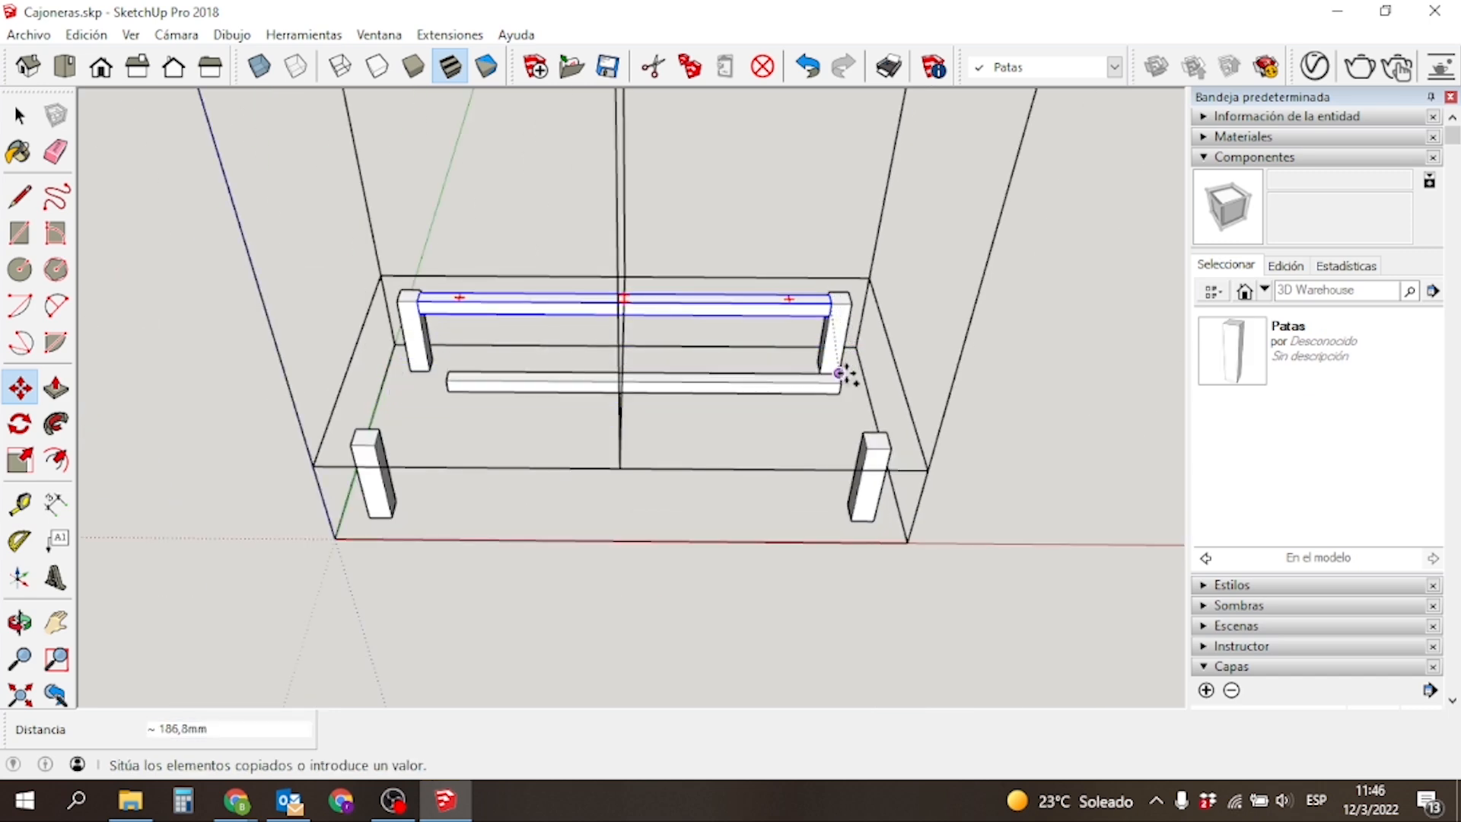
scroll(861, 432, "up", 6)
scroll(864, 433, "up", 3)
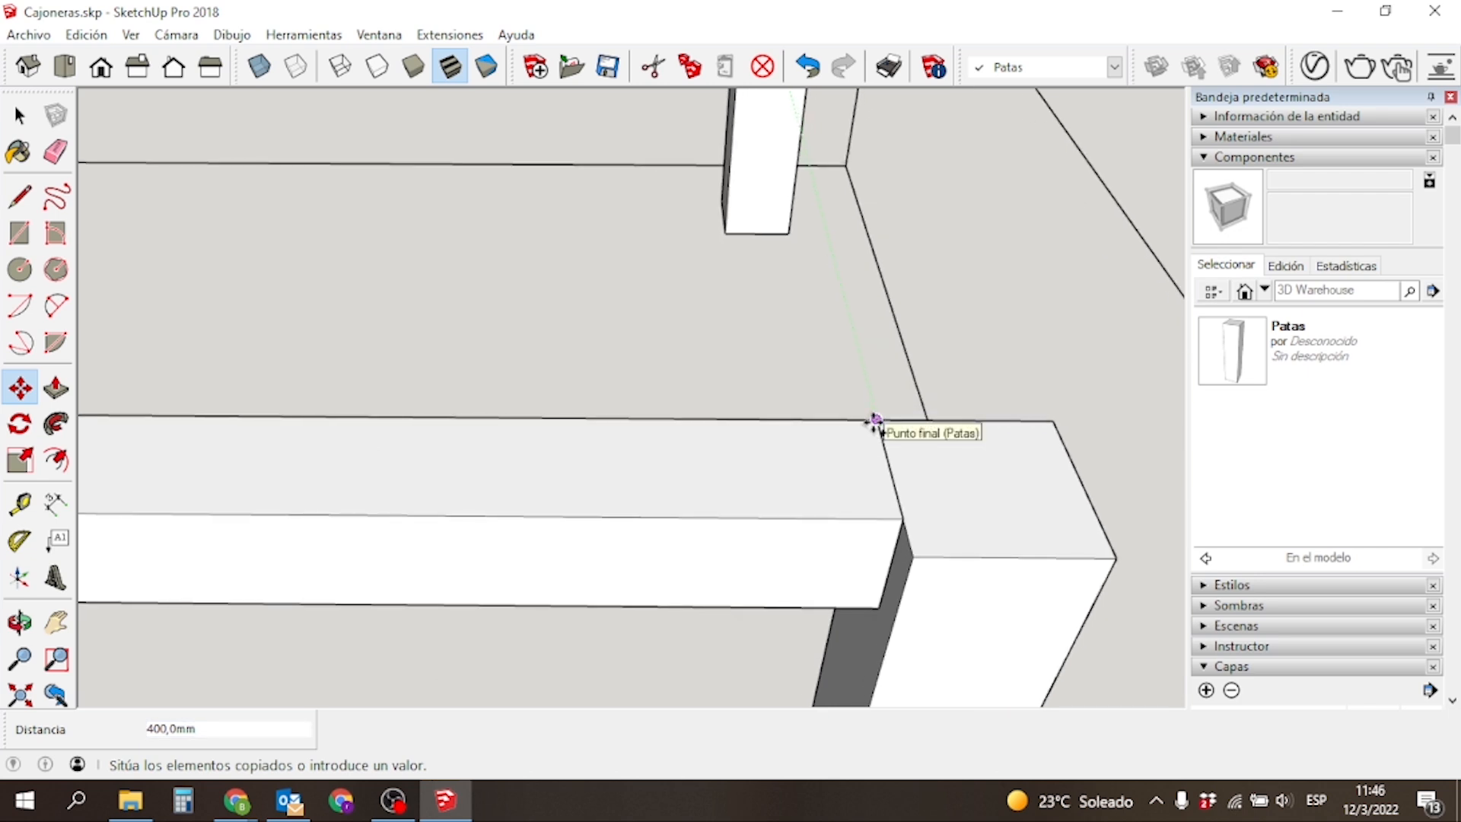
left_click(875, 421)
scroll(873, 422, "down", 8)
scroll(873, 422, "down", 1)
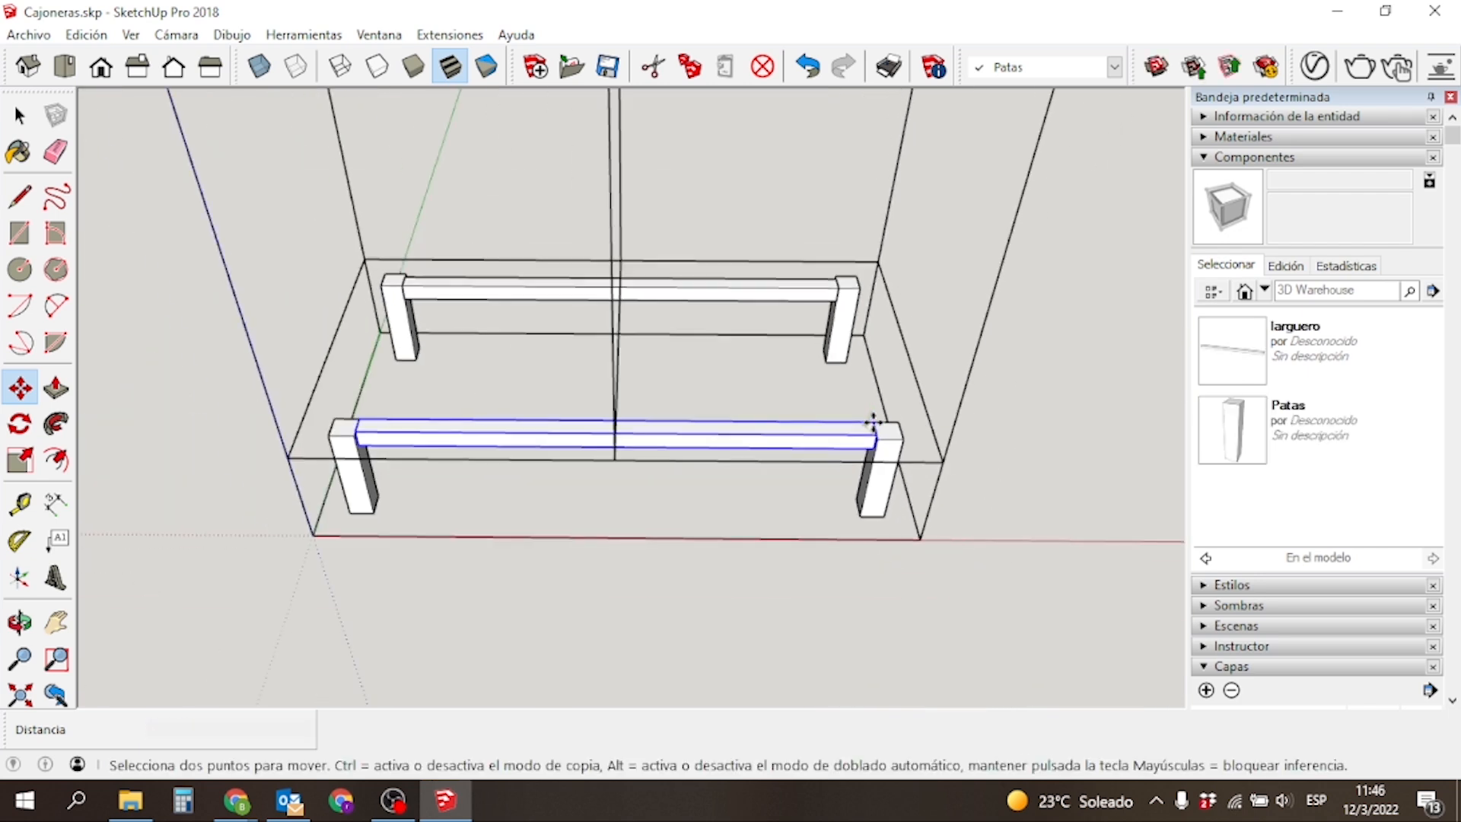
key("space")
left_click(250, 341)
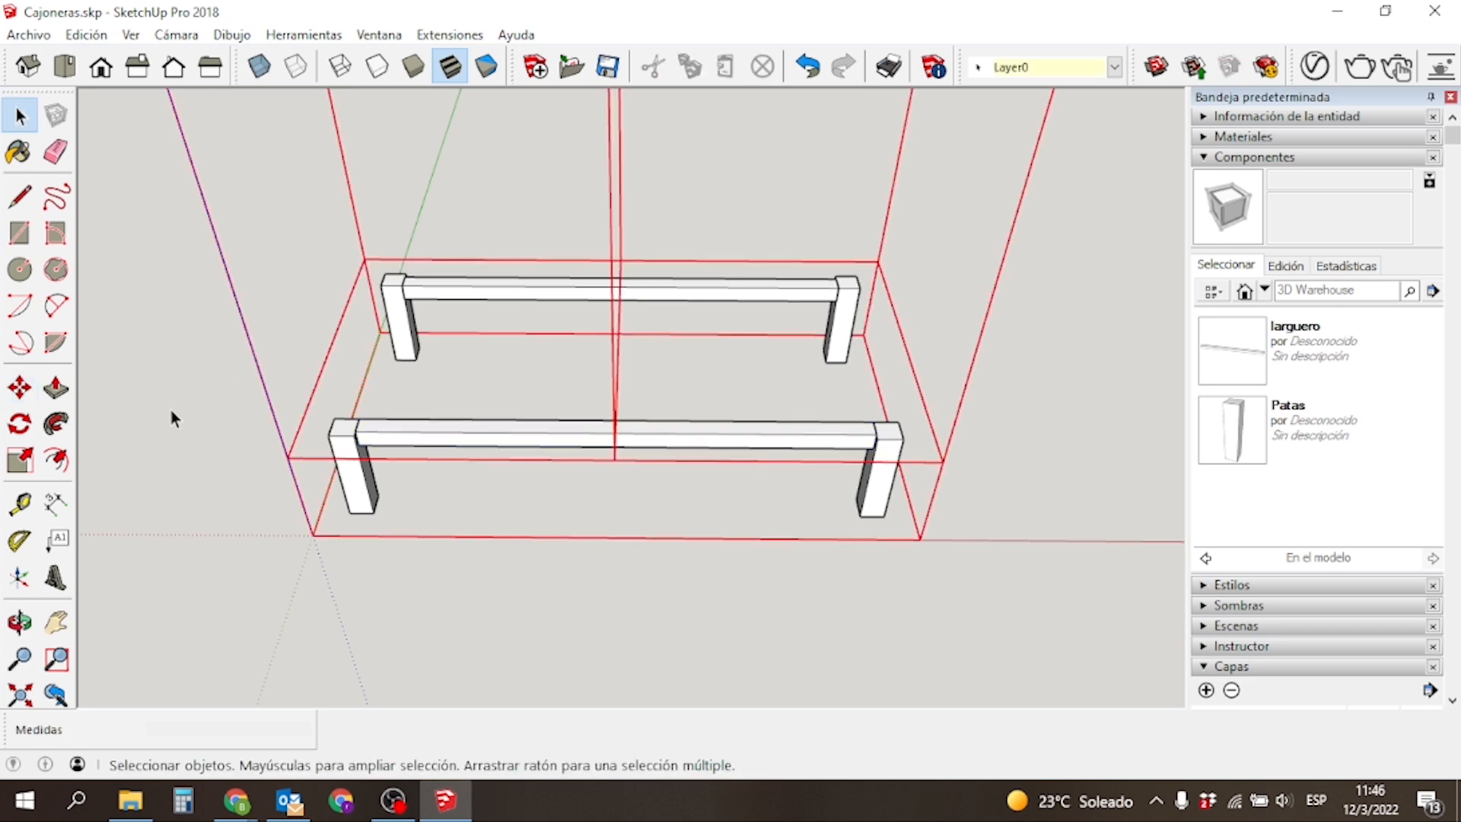
left_click(133, 403)
Draw a 30 by 30 mm square on the rear left leg's front face, at its upper inner corner beside the rail.
middle_click_drag(148, 411, 154, 315)
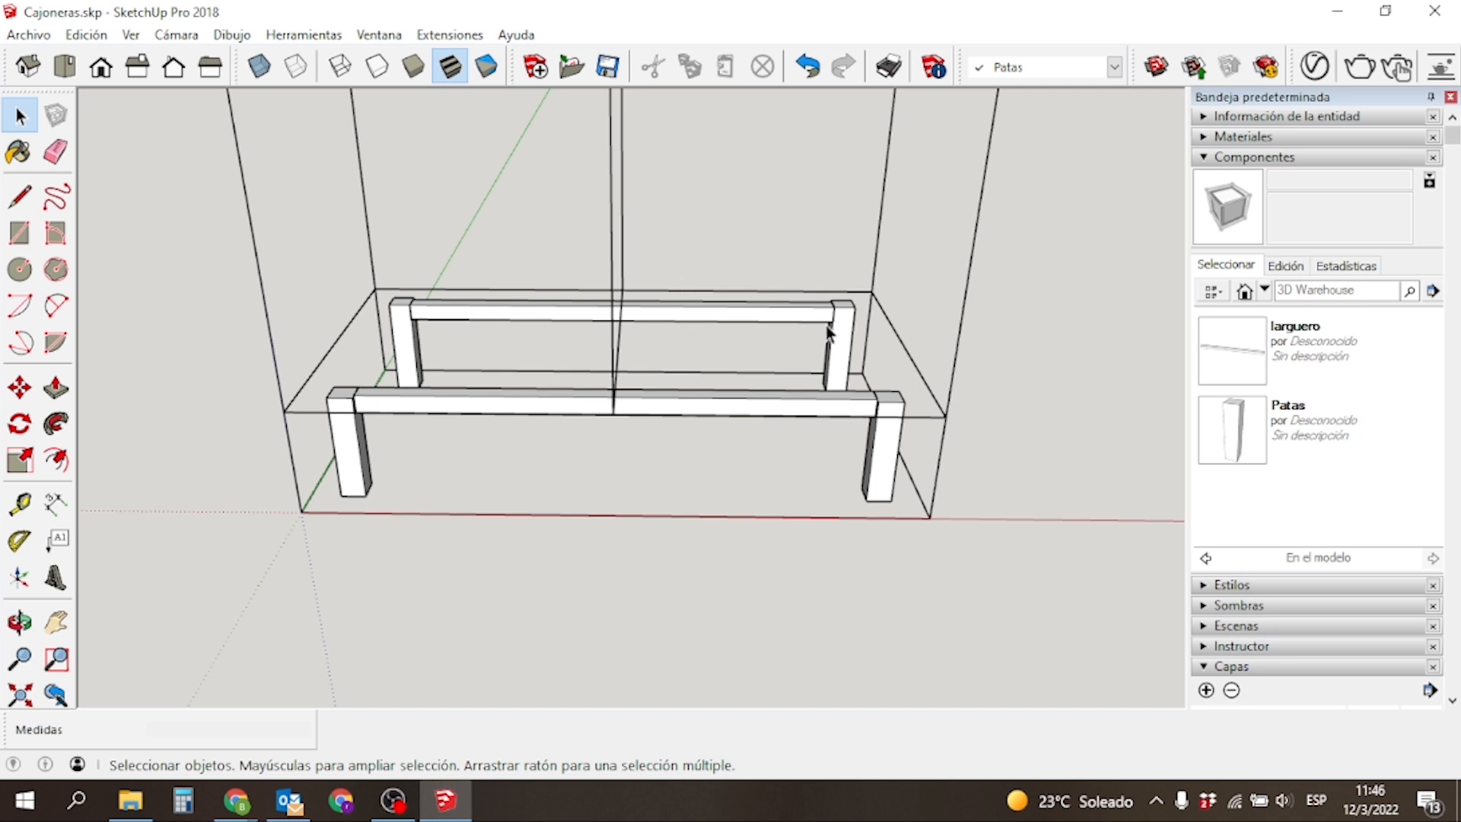
middle_click_drag(411, 313, 778, 370)
middle_click_drag(759, 277, 685, 329)
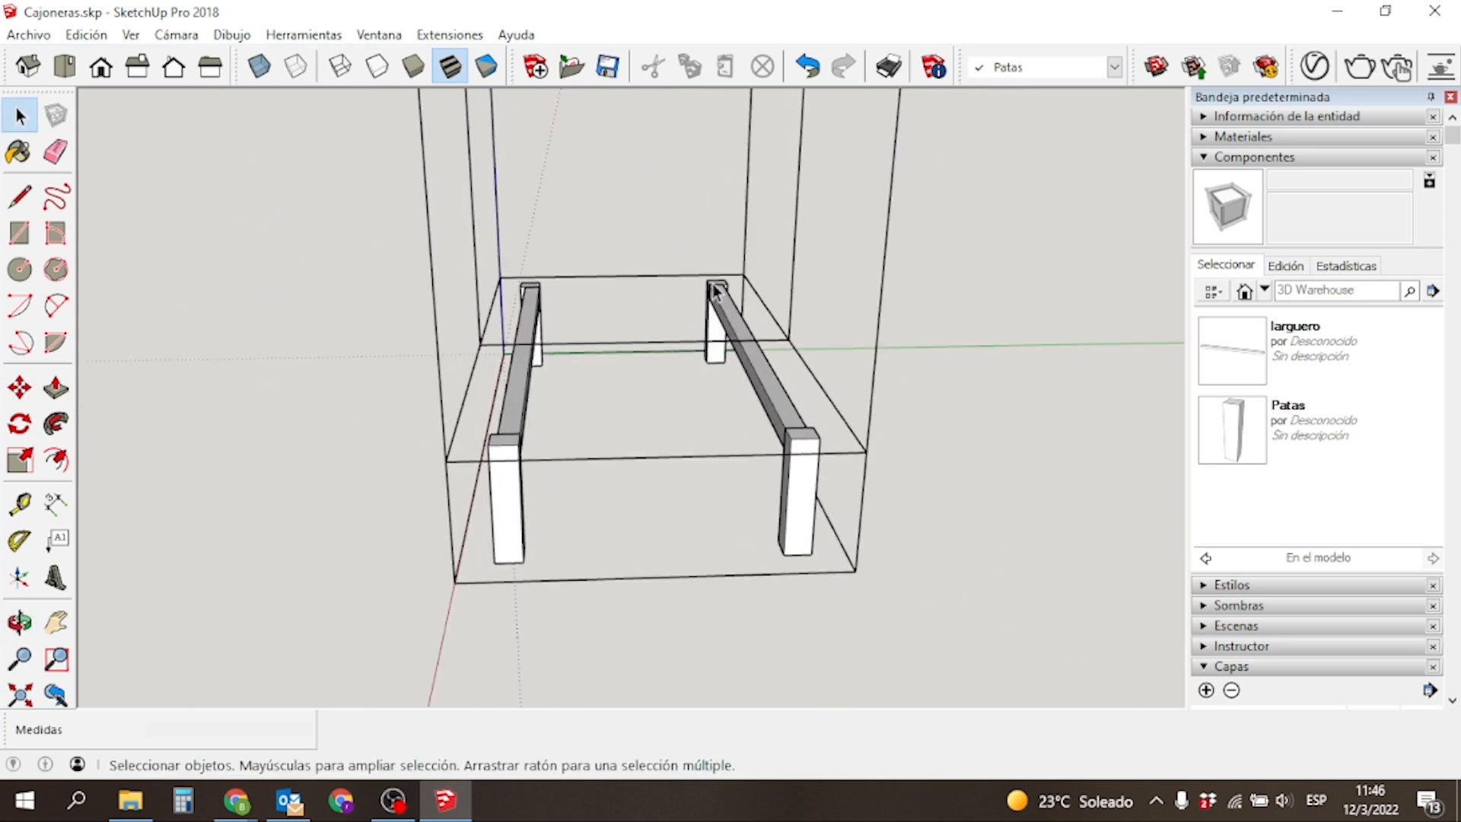
middle_click_drag(505, 271, 861, 277)
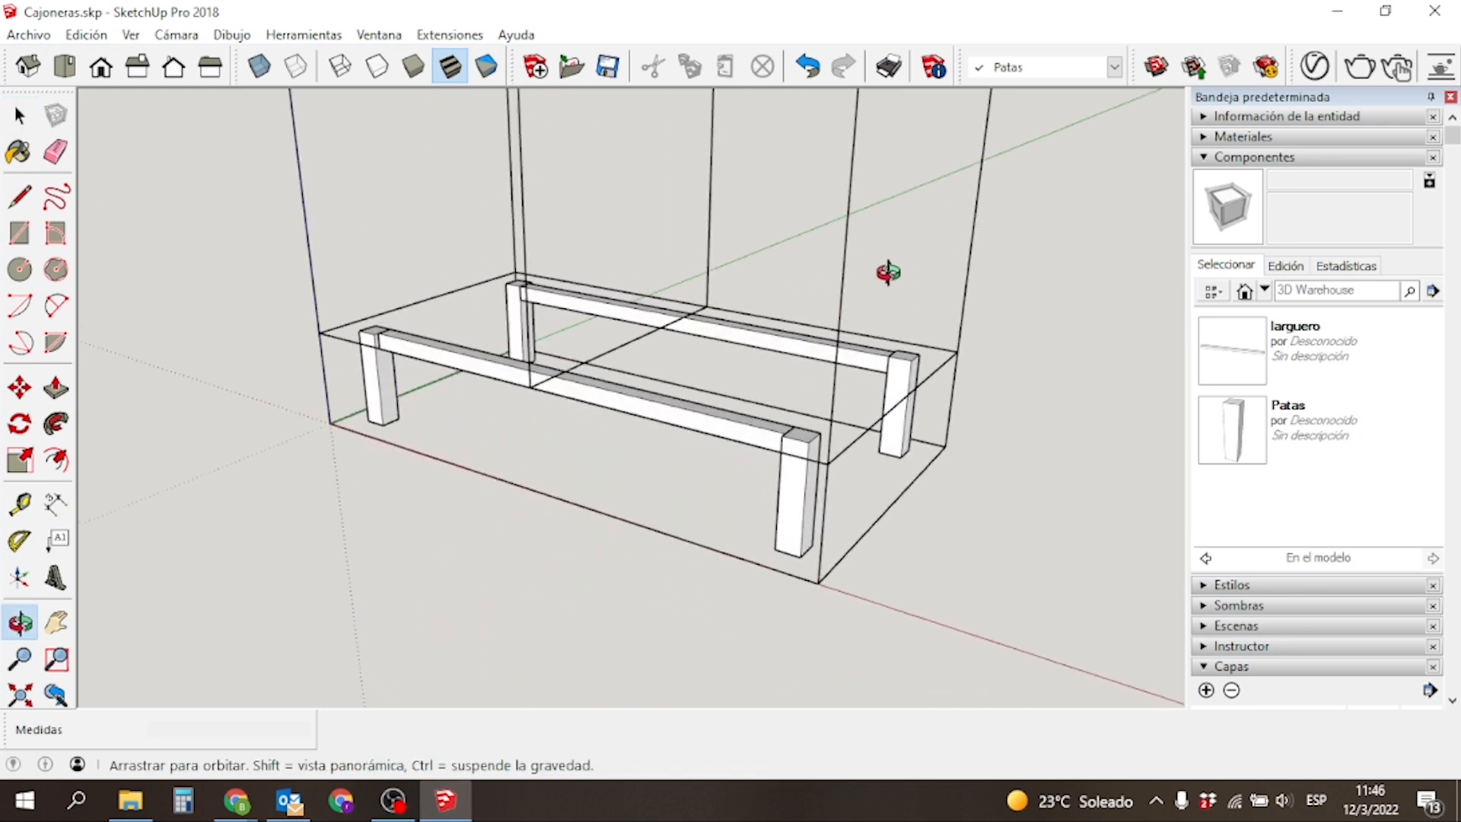
scroll(409, 332, "up", 5)
middle_click_drag(409, 333, 538, 336)
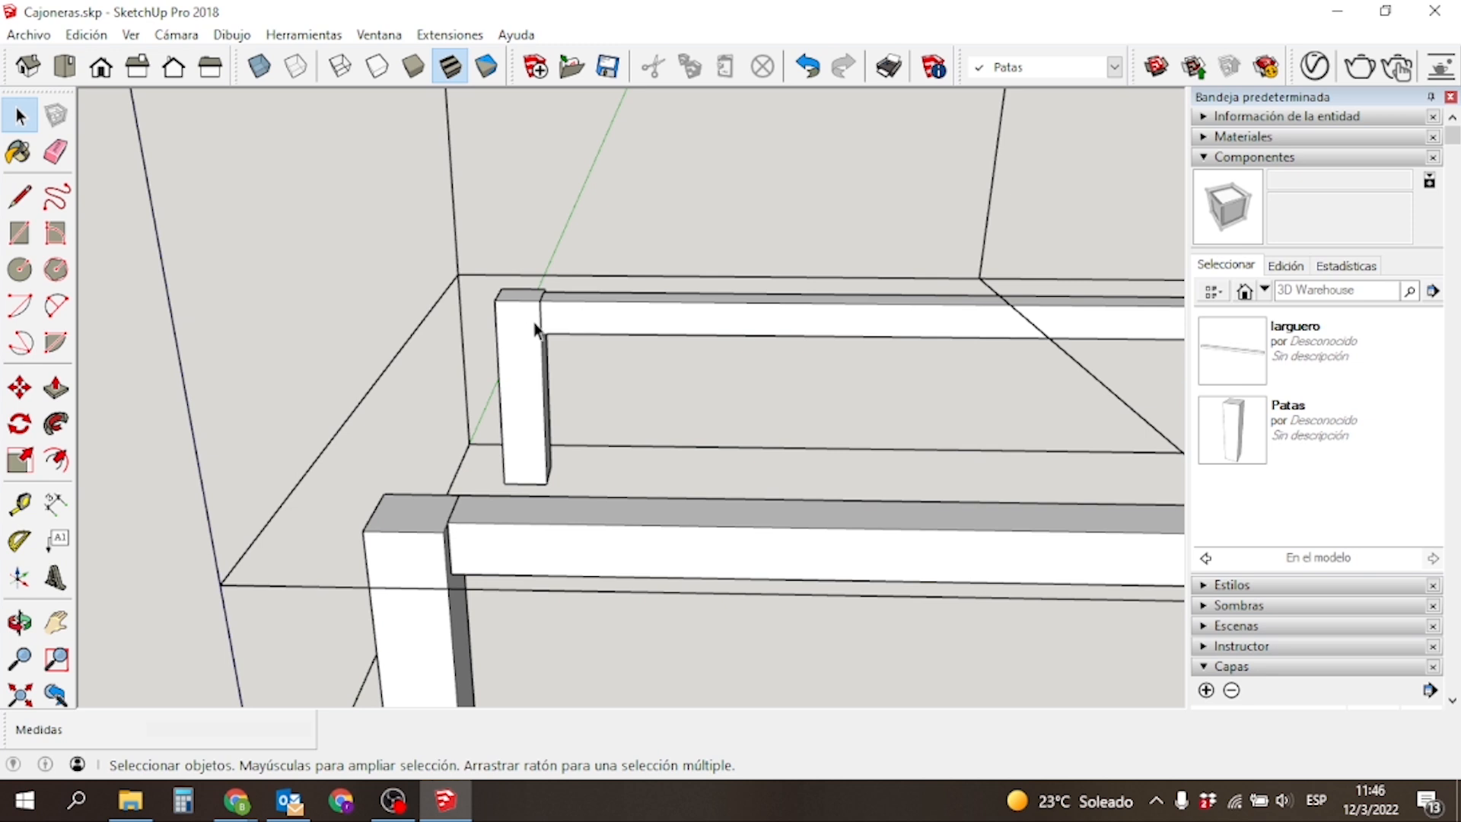
key("r")
scroll(545, 289, "up", 5)
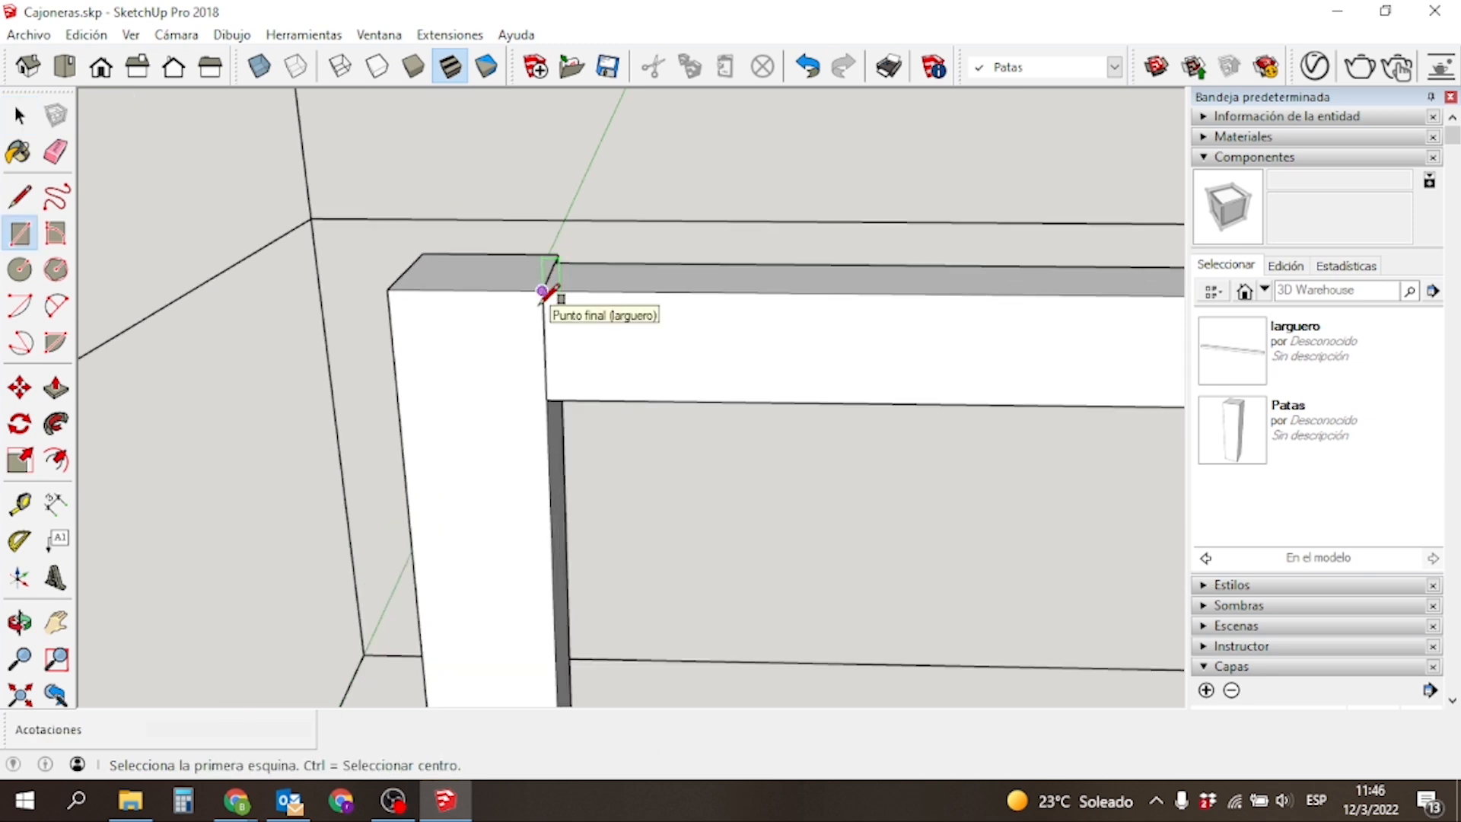
left_click(543, 287)
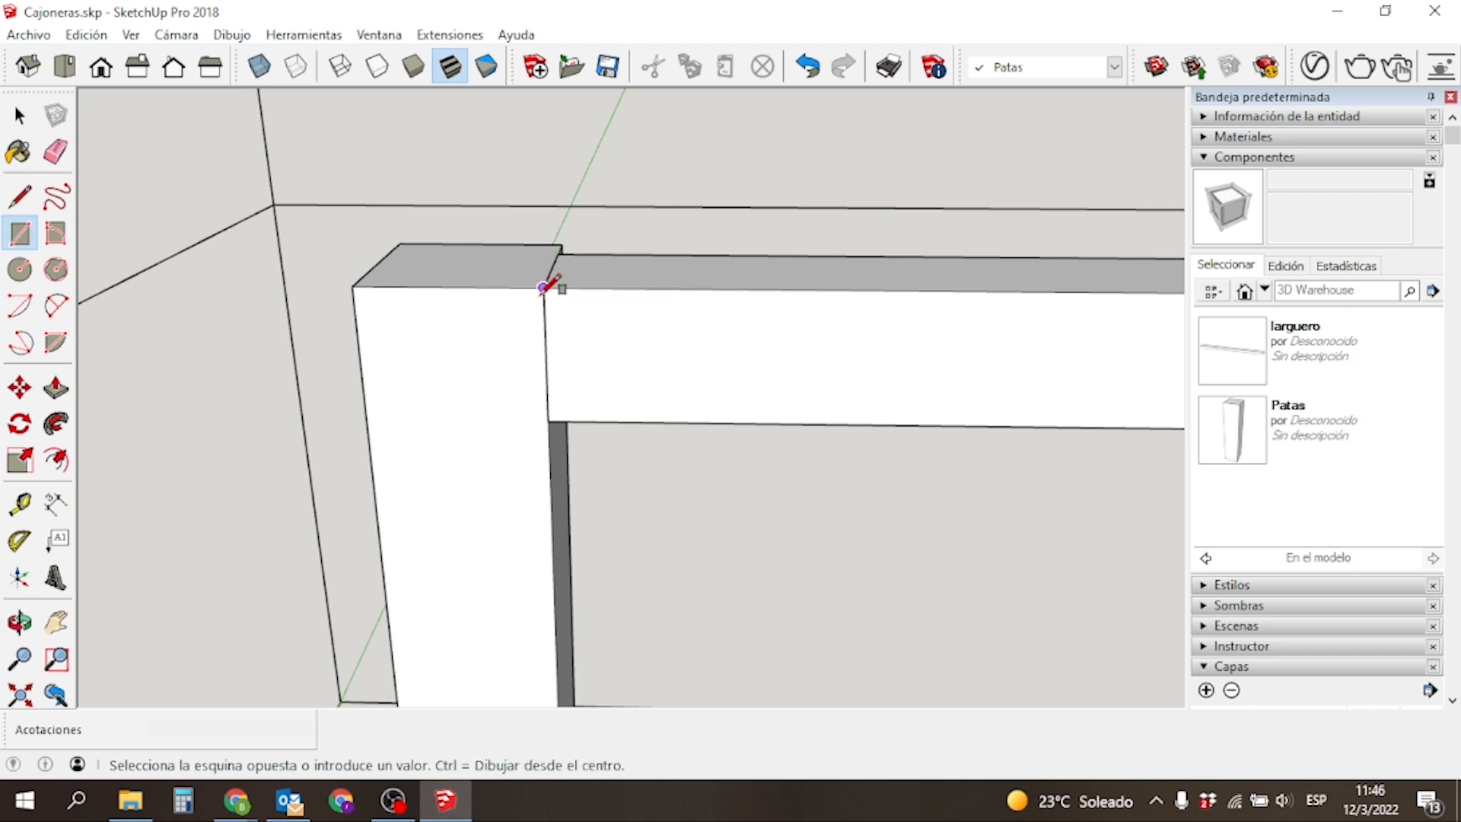
left_click(437, 449)
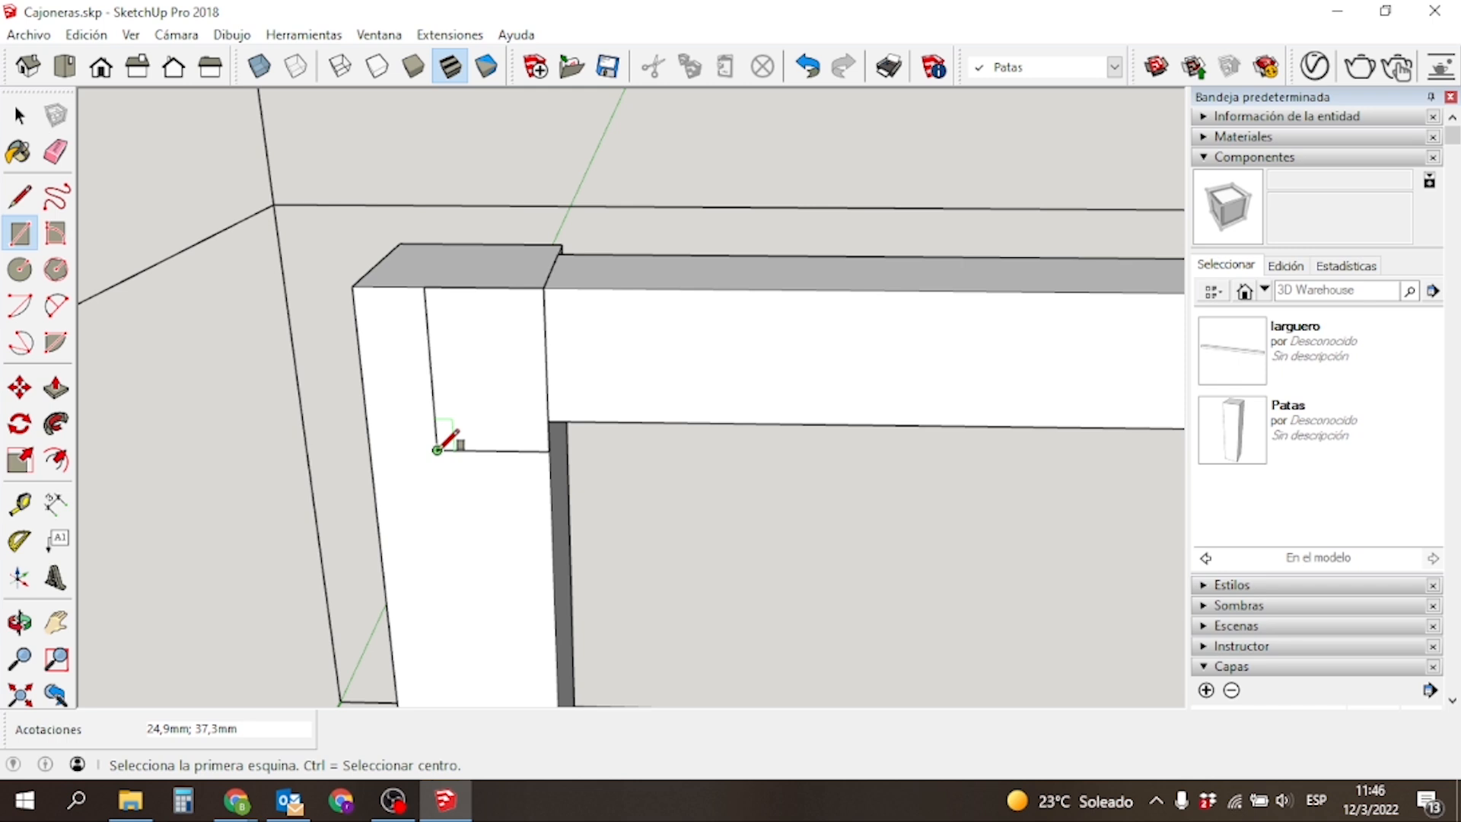
type("30;")
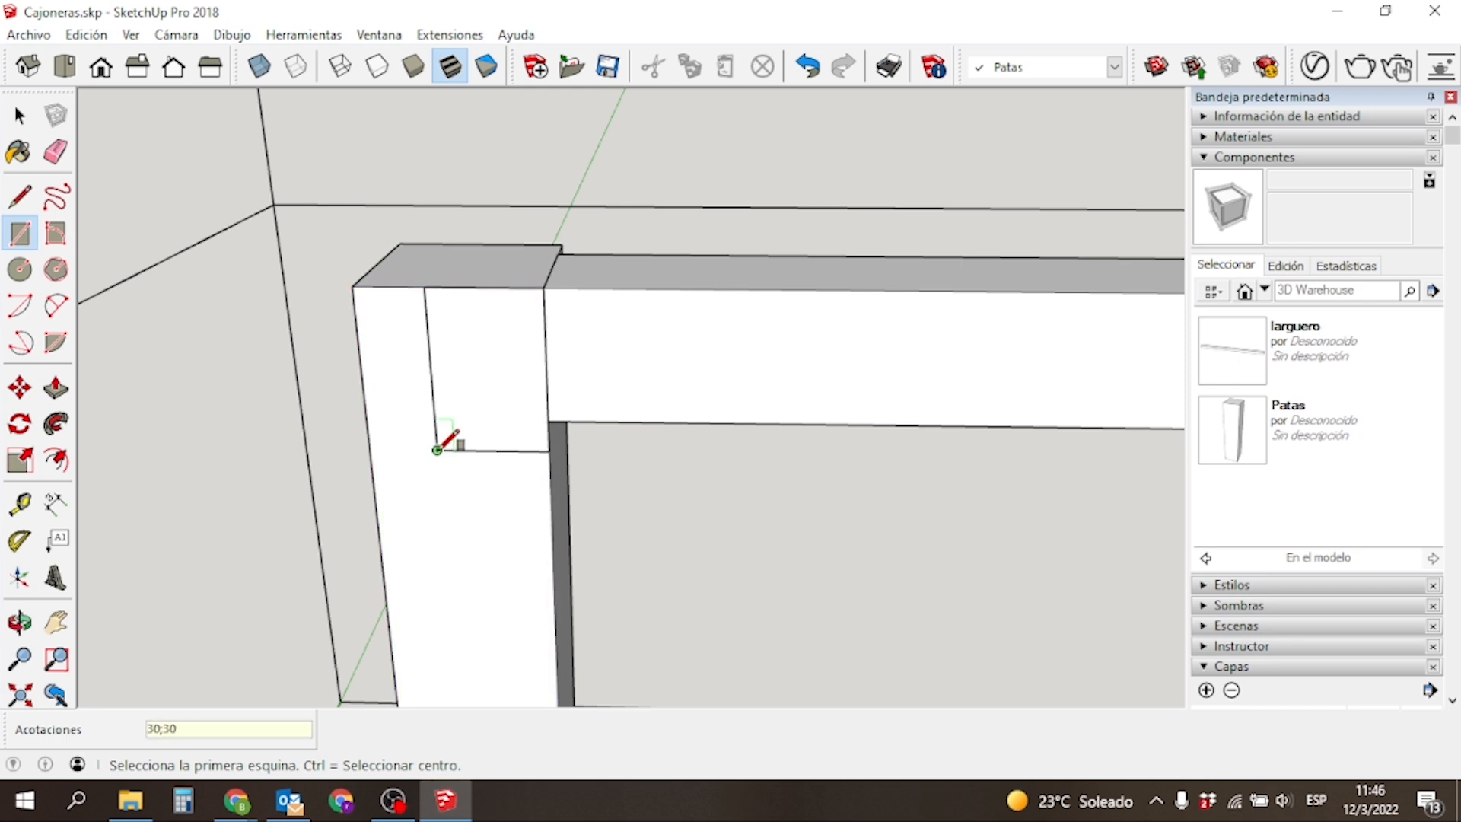
type("30")
key("Return")
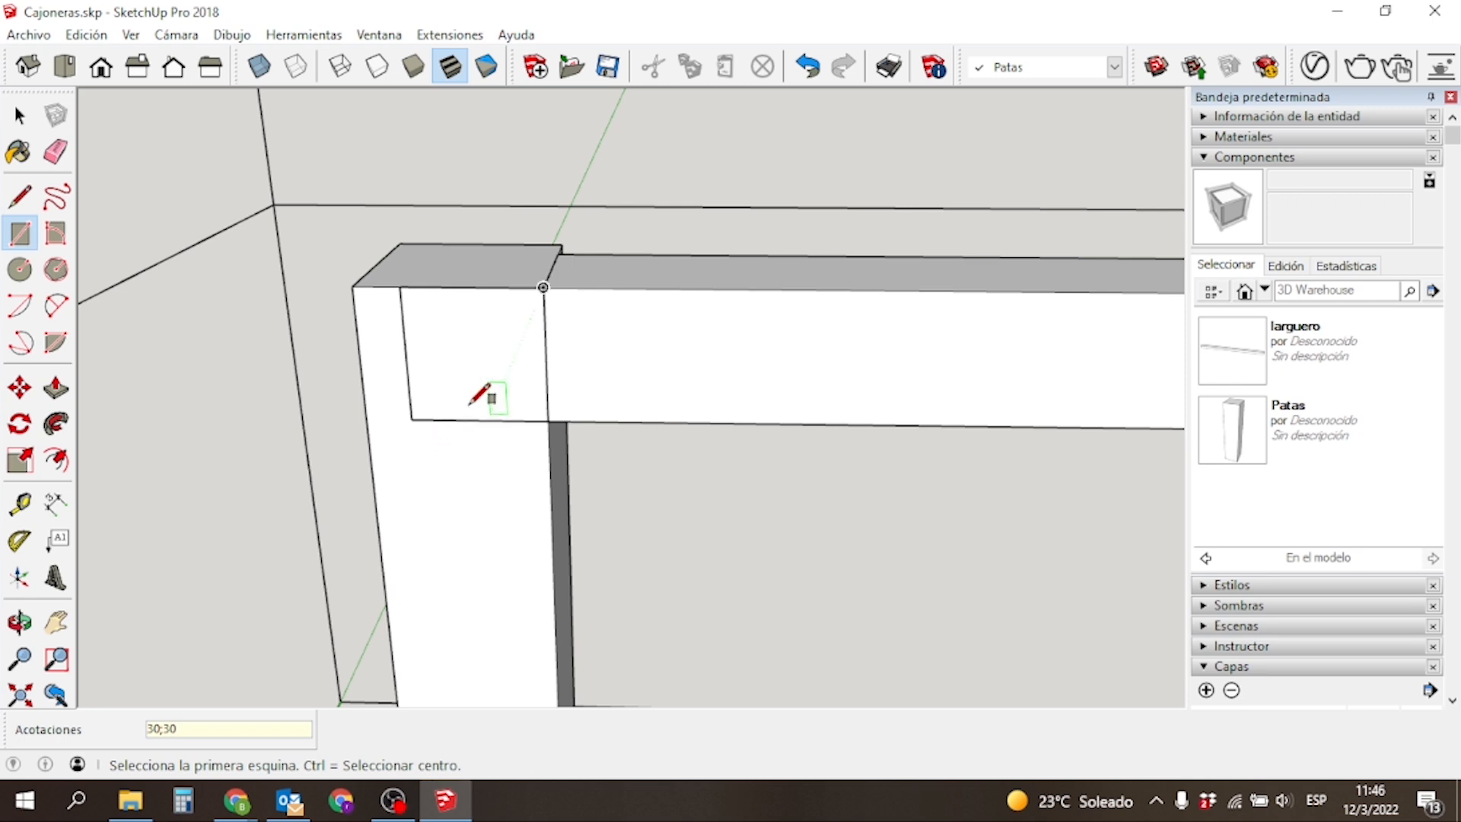
Push/Pull the 30 mm square 370 mm forward to the front left leg, forming a solid side rail.
key("p")
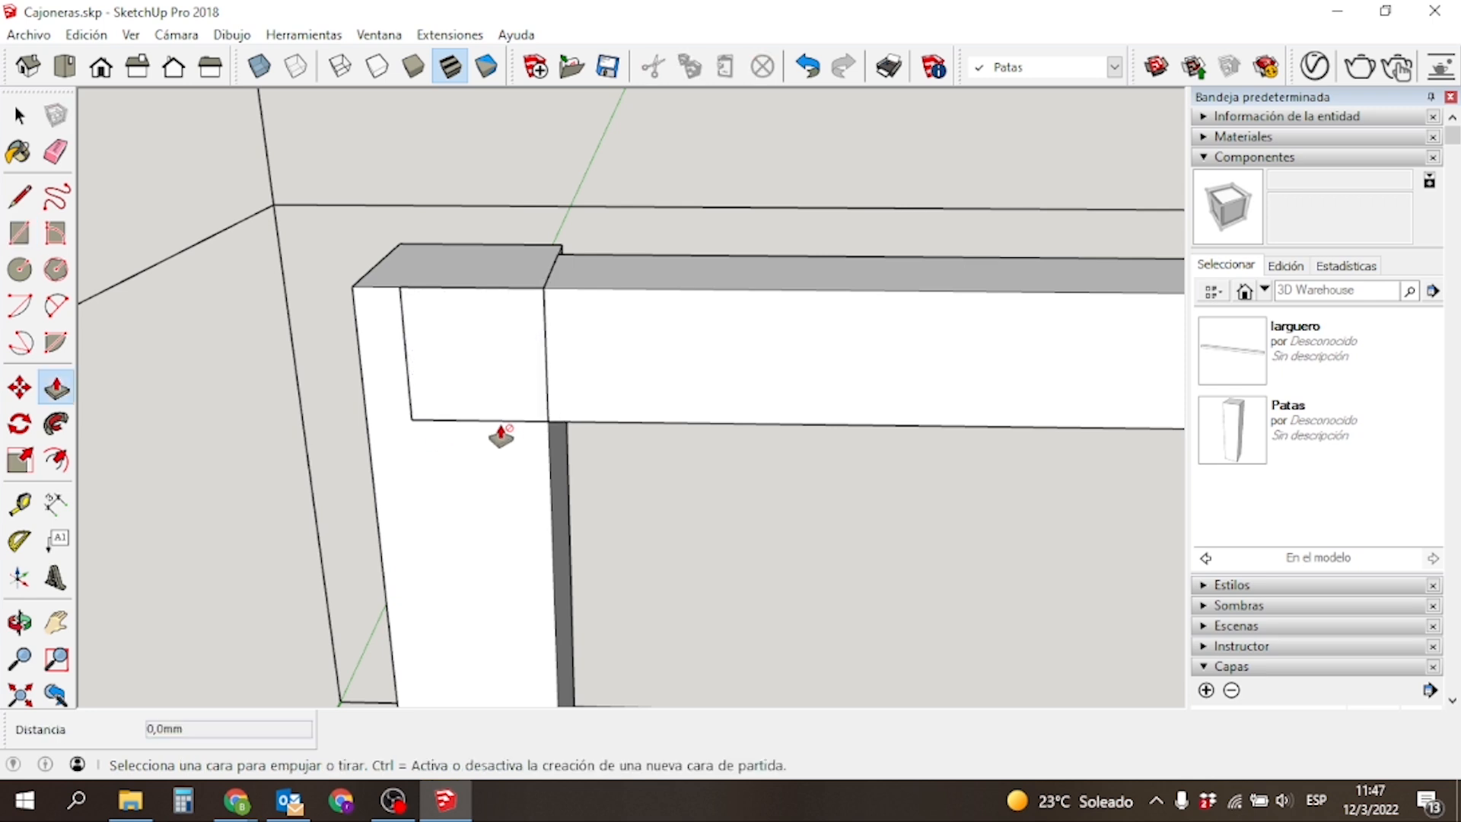
left_click(474, 383)
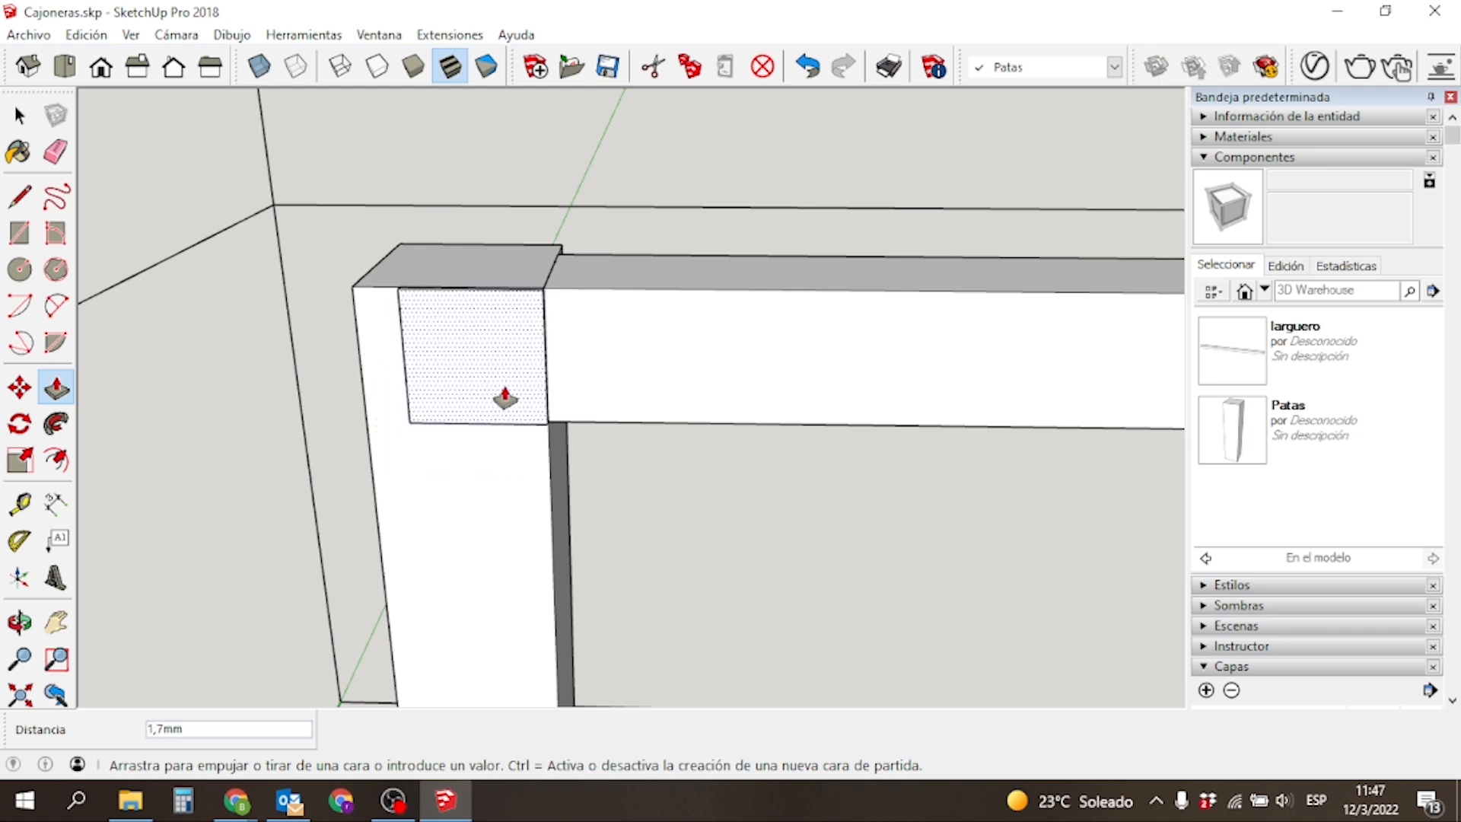
scroll(487, 397, "down", 5)
middle_click_drag(687, 429, 304, 440)
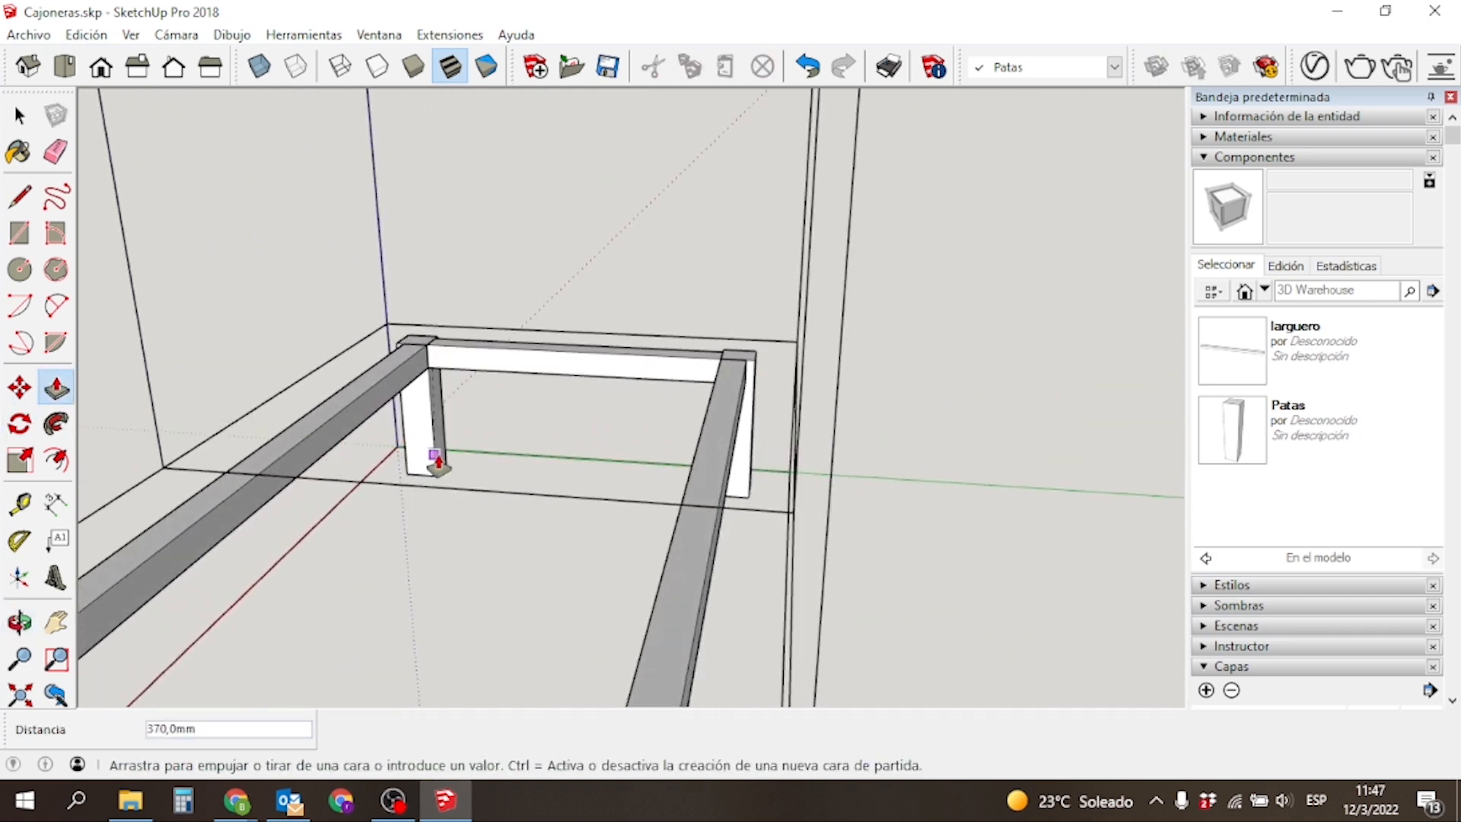
scroll(433, 459, "up", 5)
scroll(424, 437, "down", 2)
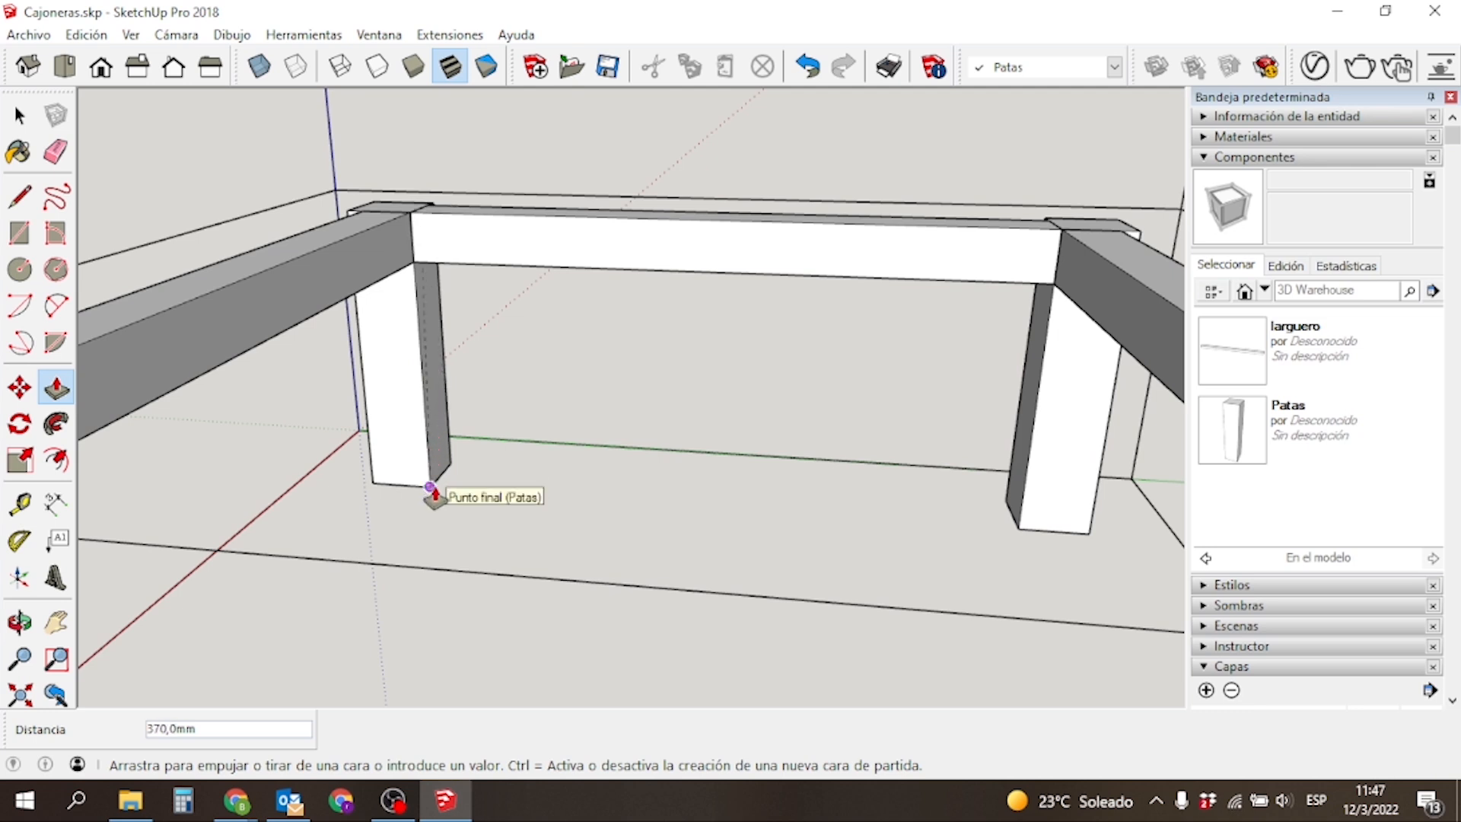
left_click(430, 487)
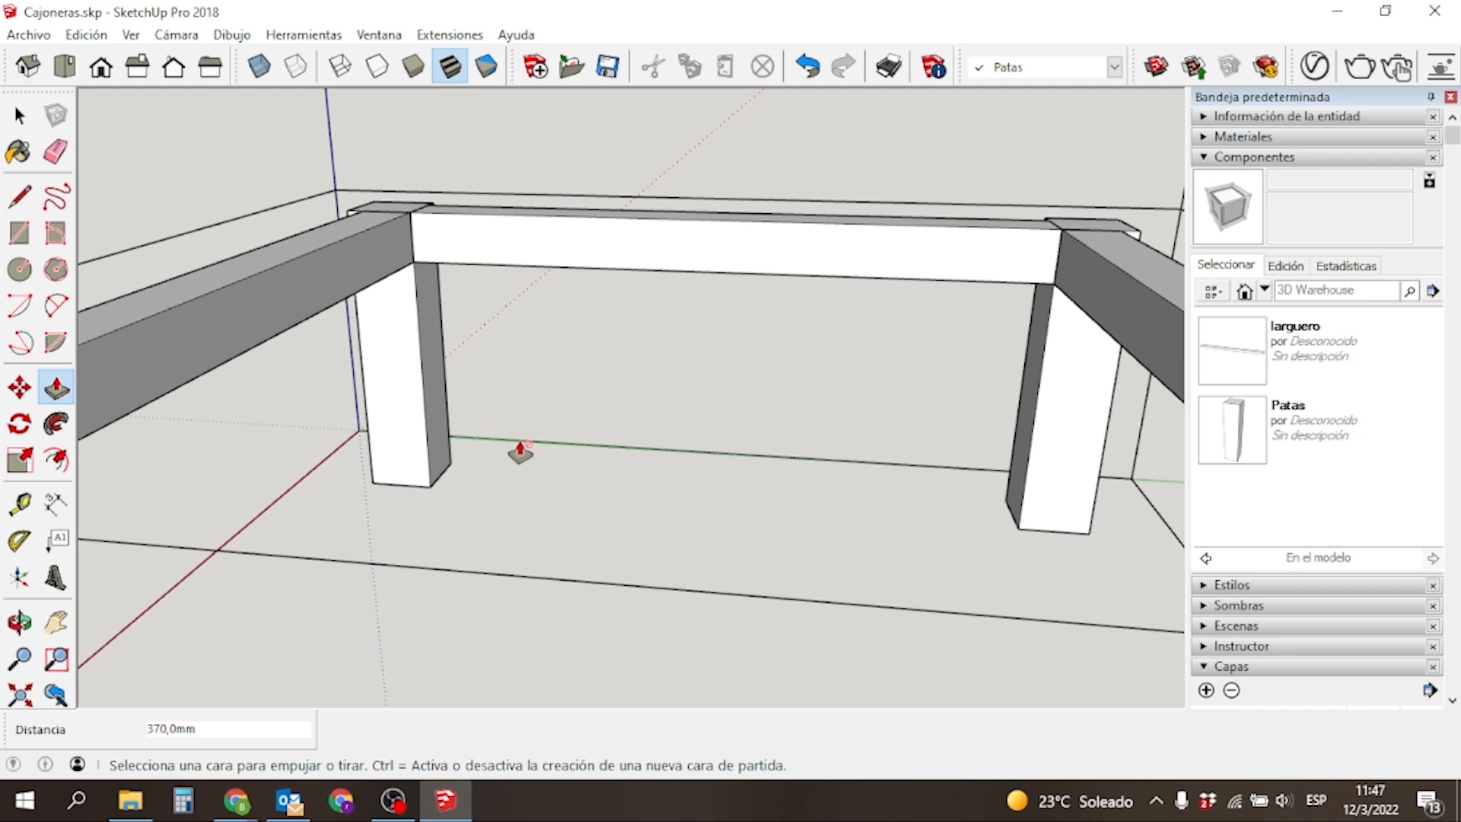
Turn the solid side rail between the left legs into a component named larguero C.
key("space")
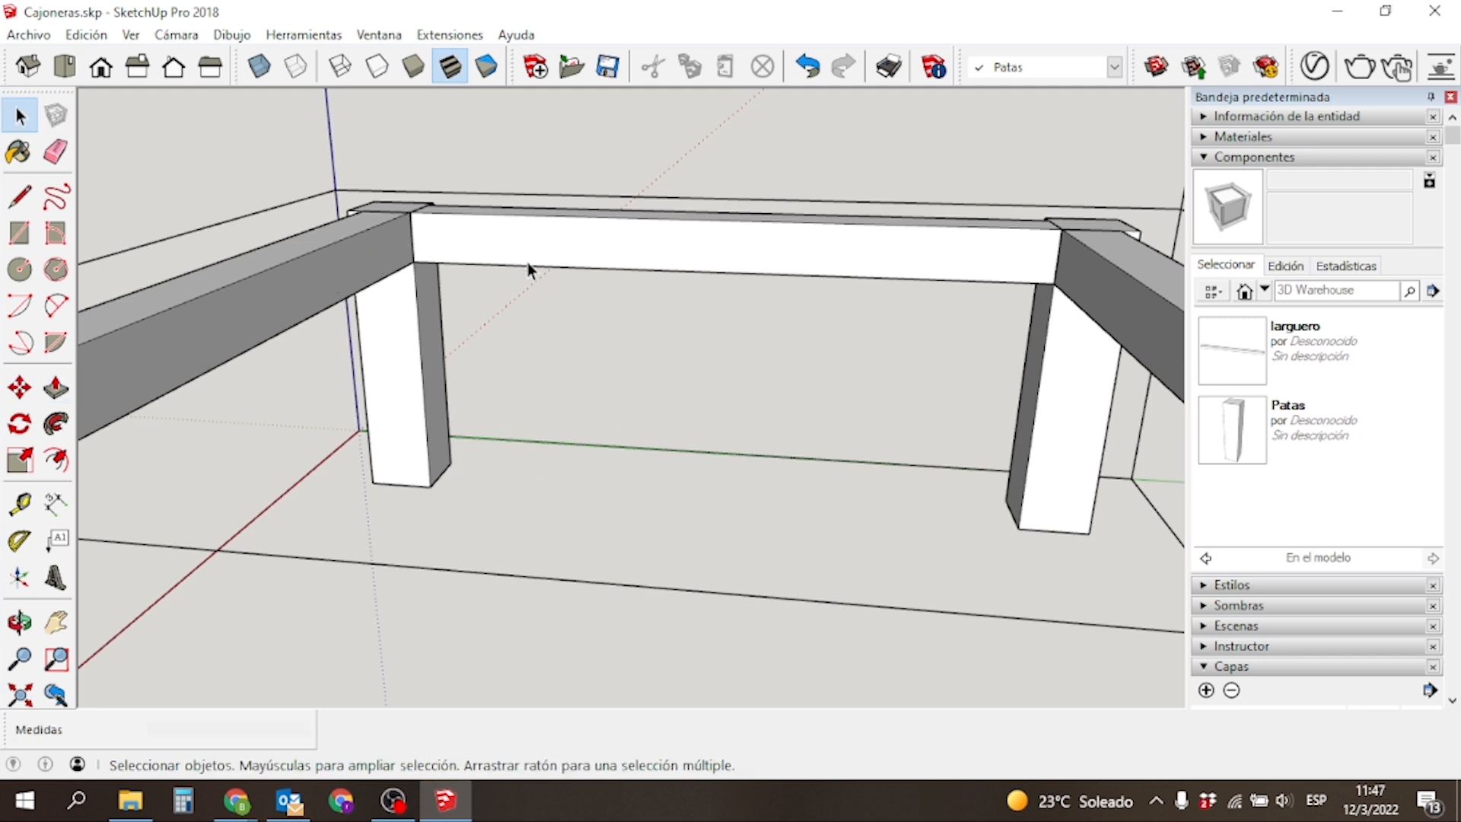
double_click(536, 248)
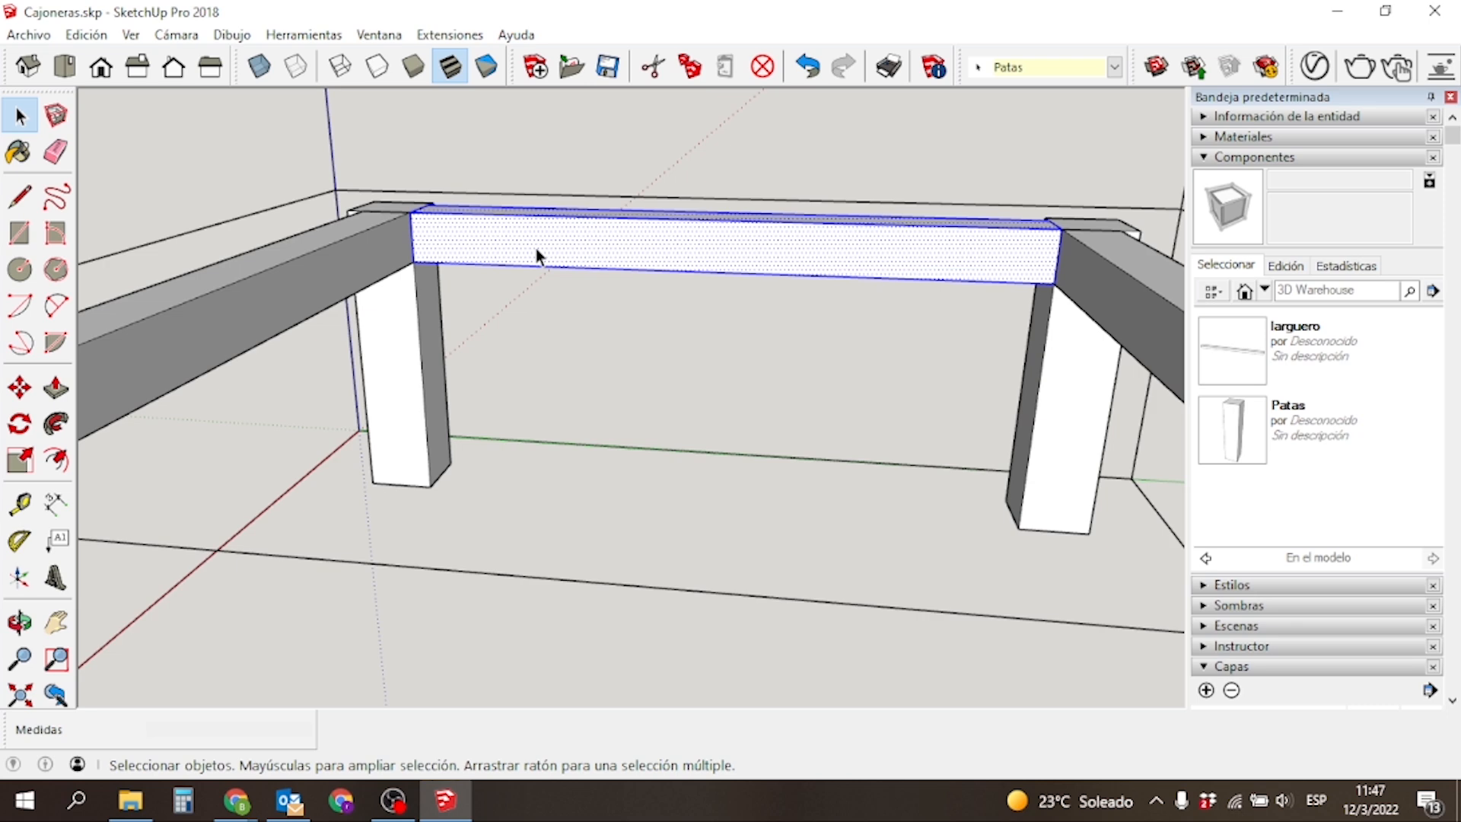
key("g")
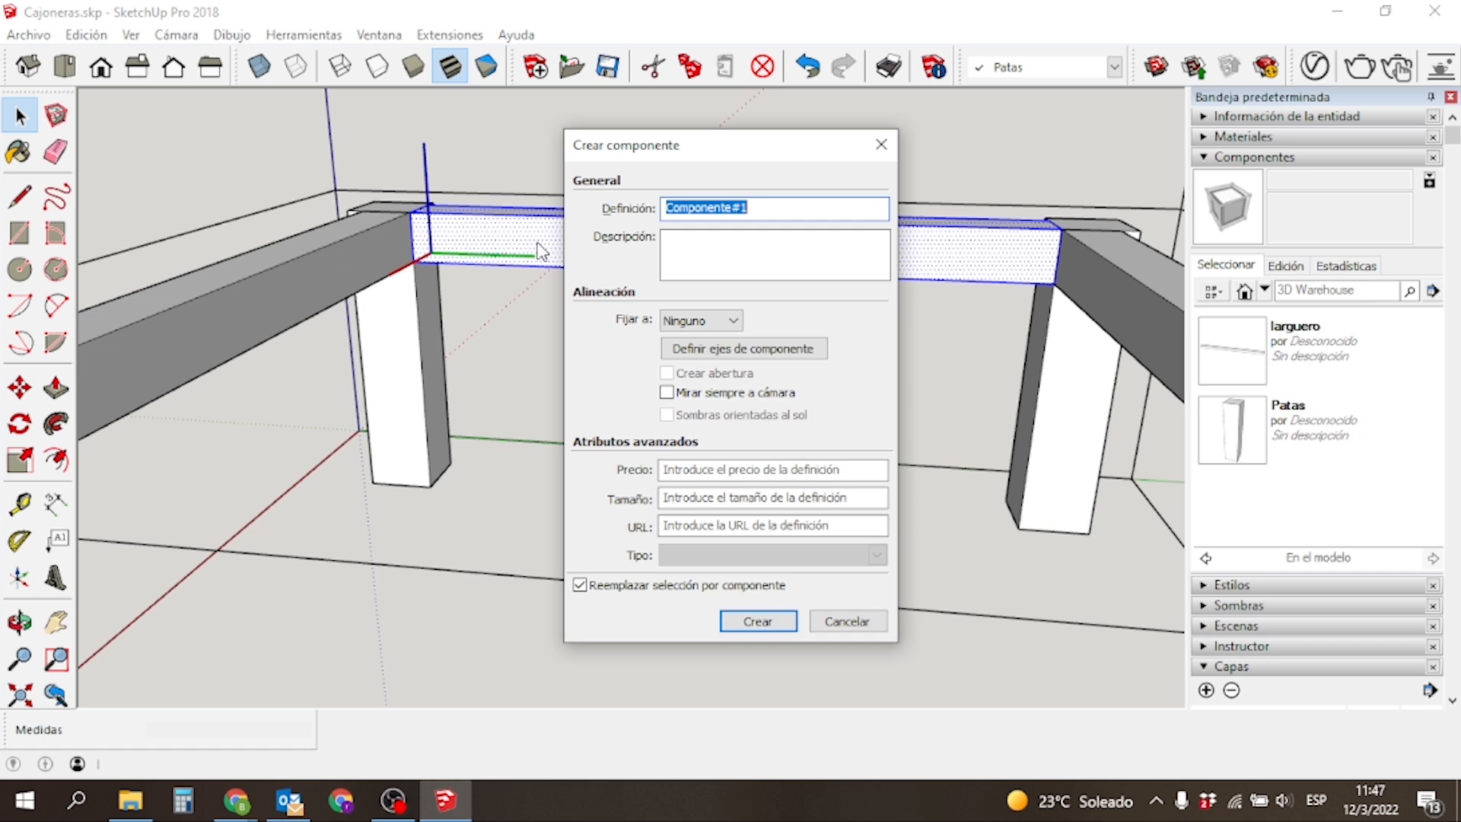
type("larguero C")
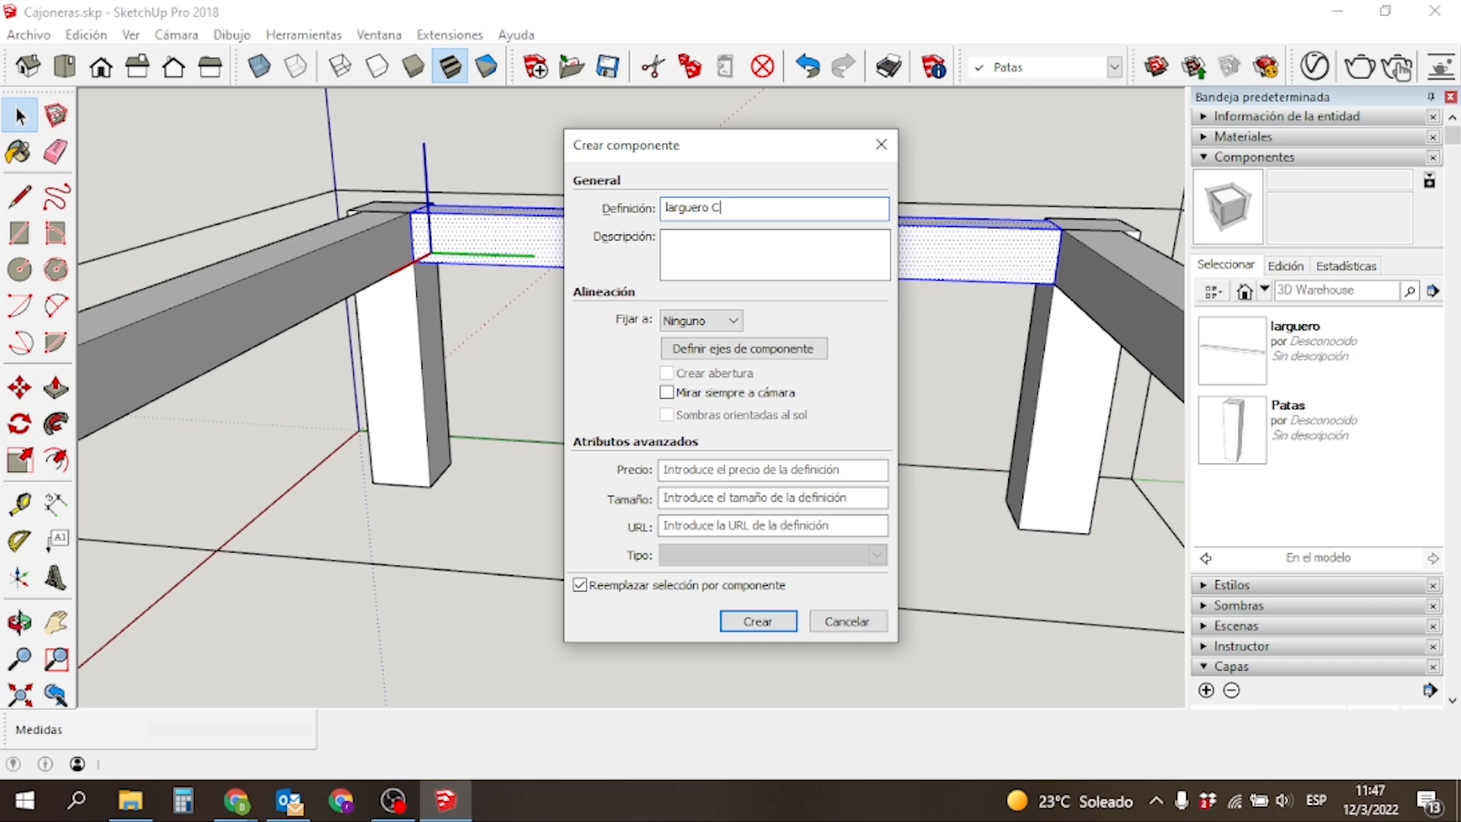
key("Return")
scroll(538, 251, "down", 5)
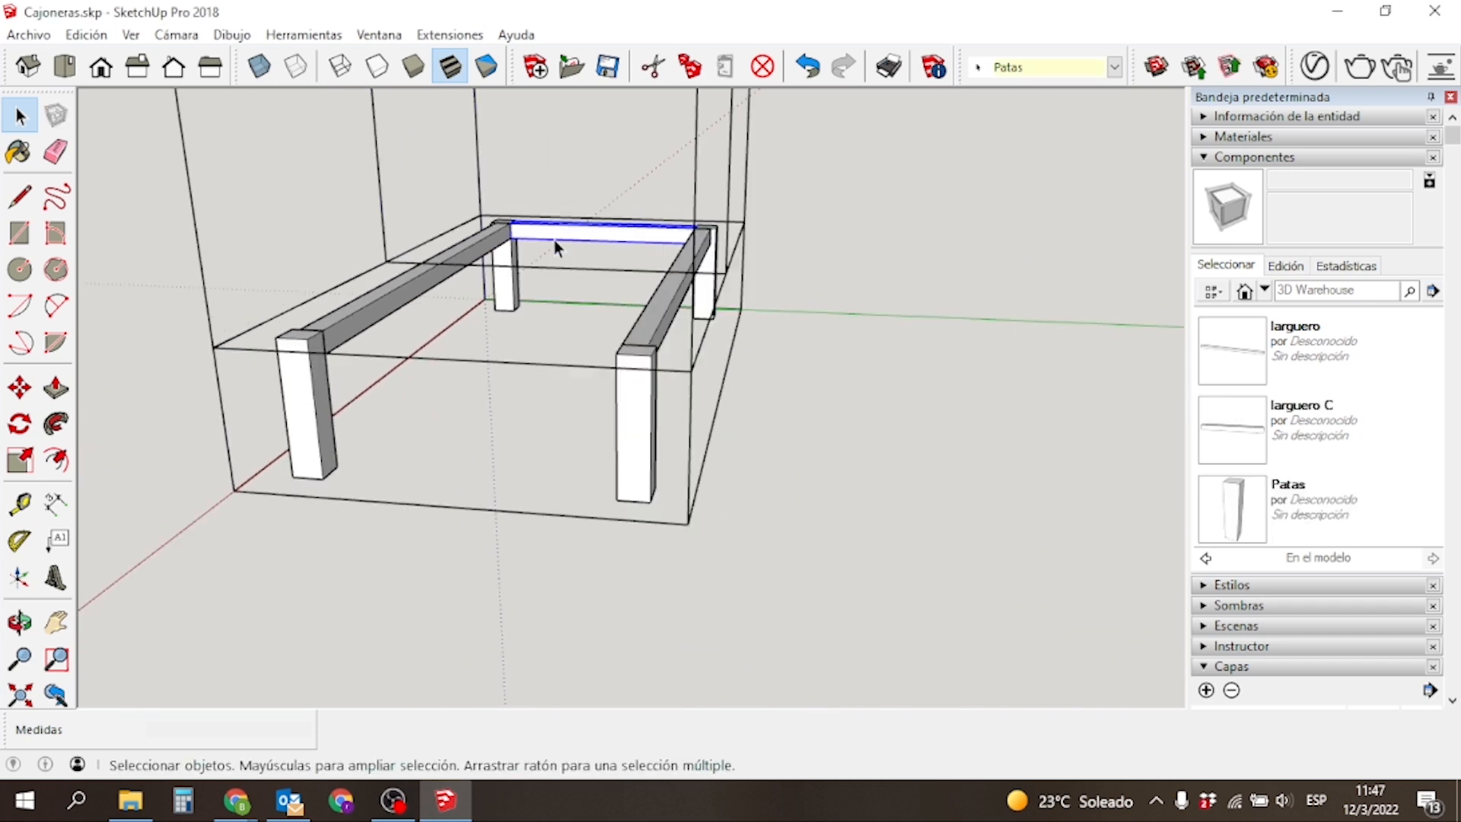
middle_click_drag(548, 352, 646, 404)
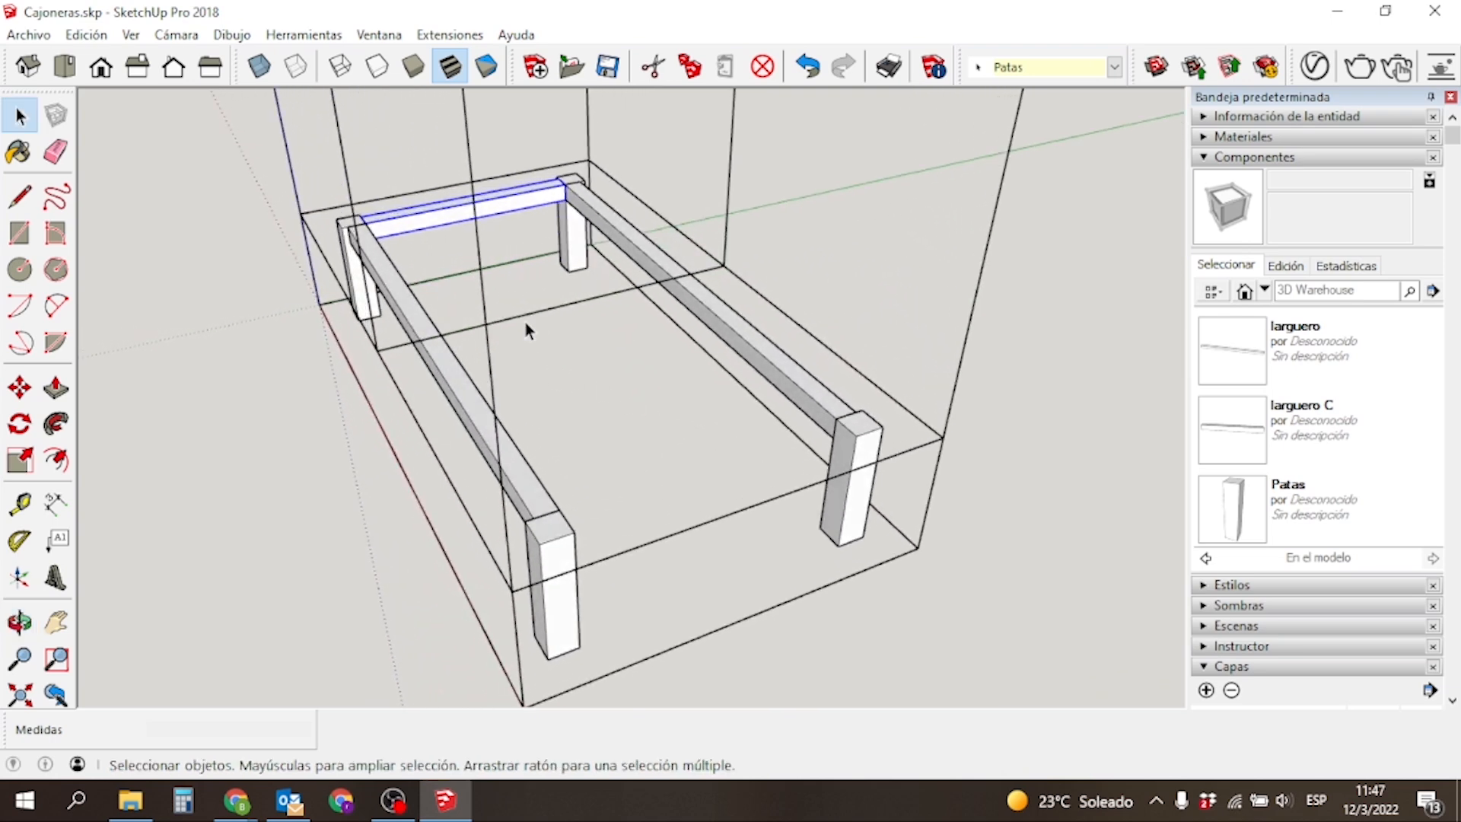
Copy the larguero C side rail 850 mm from the left legs to the right legs, using its rear outer top corner as the base point.
key("m")
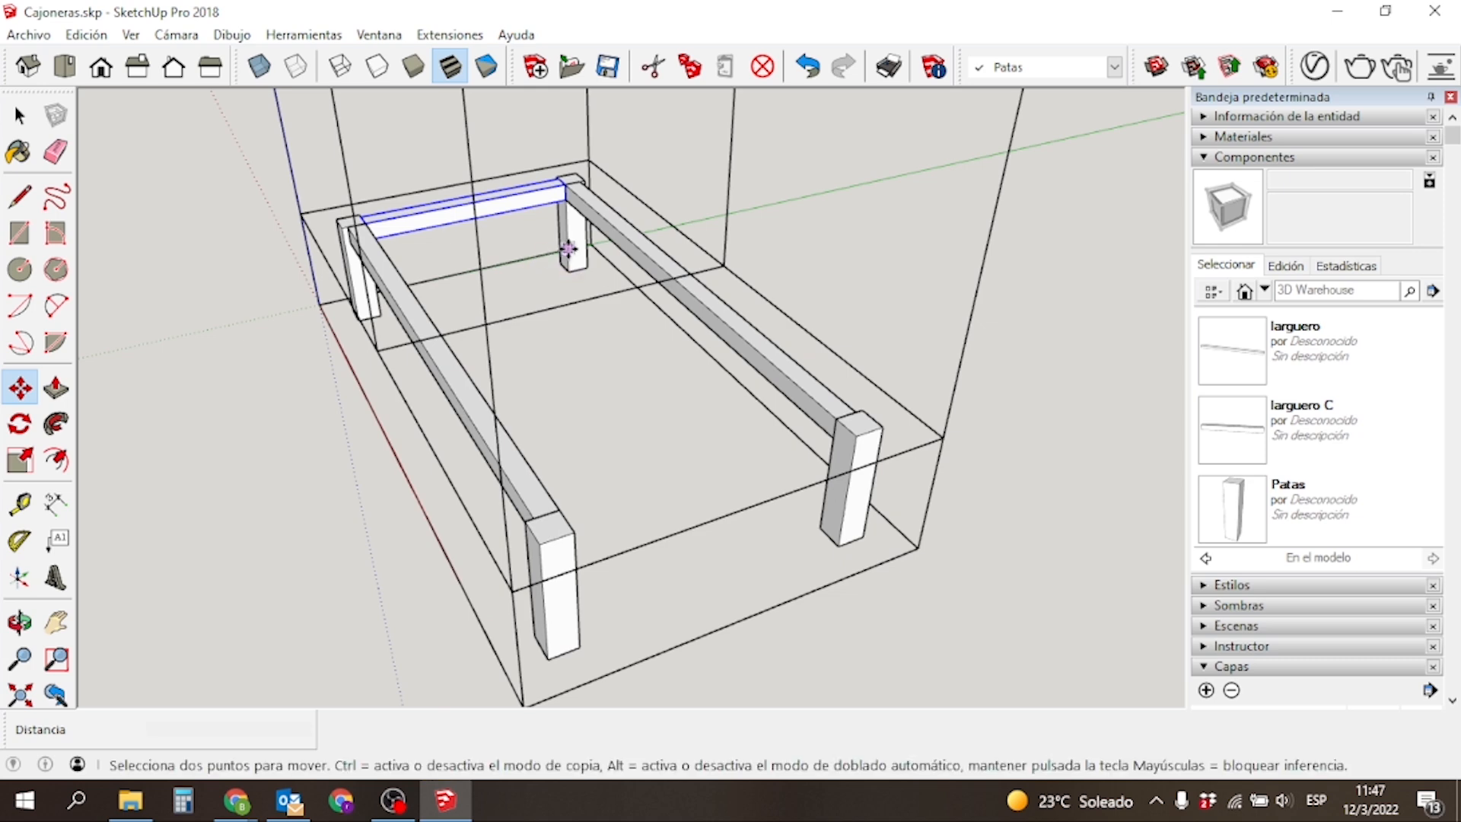
scroll(559, 263, "down", 1)
scroll(560, 263, "down", 3)
middle_click_drag(538, 258, 326, 320)
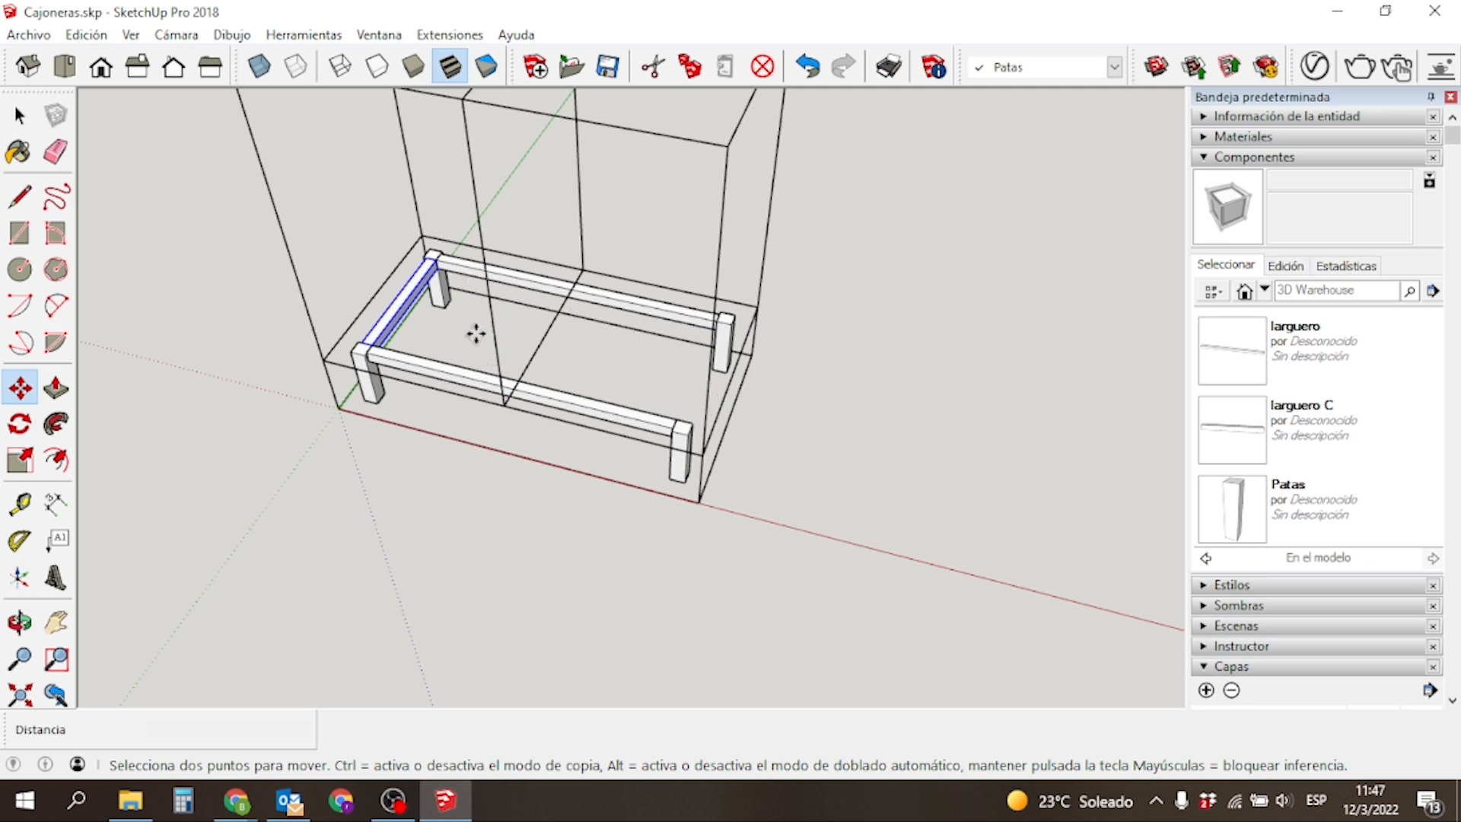
scroll(433, 261, "up", 5)
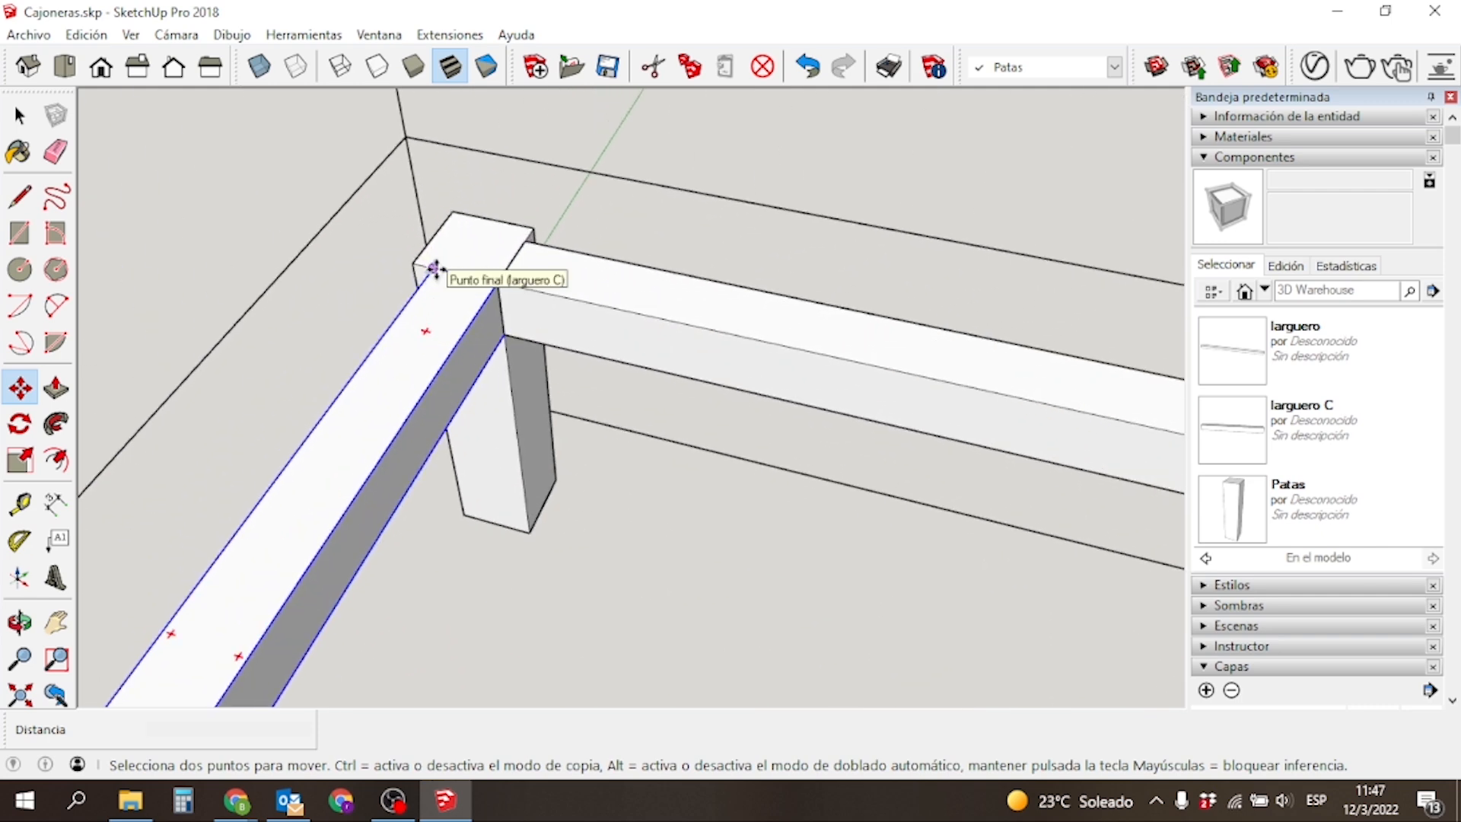
left_click(434, 269)
scroll(427, 274, "down", 4)
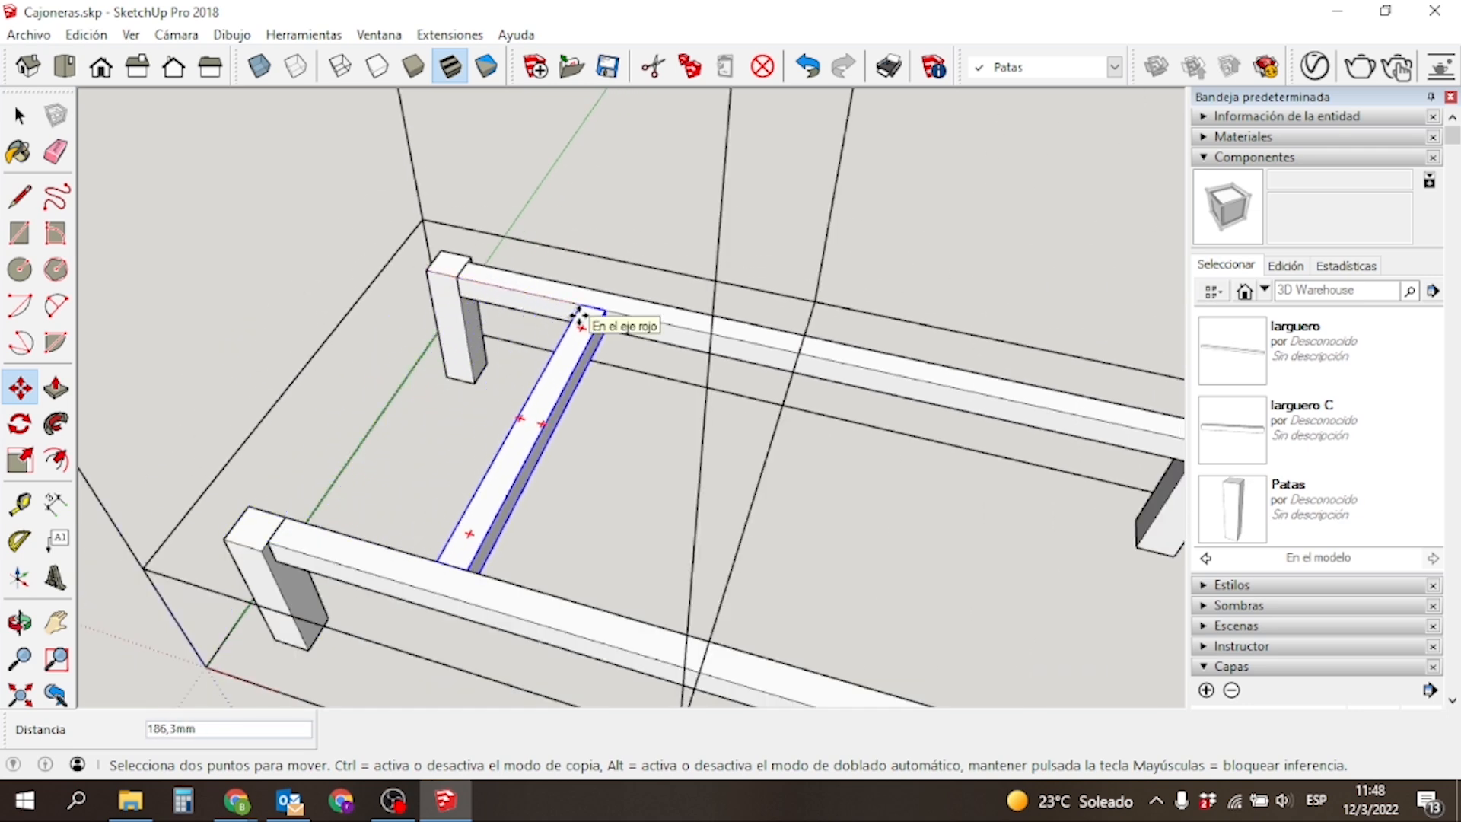
key("Escape")
scroll(433, 289, "up", 6)
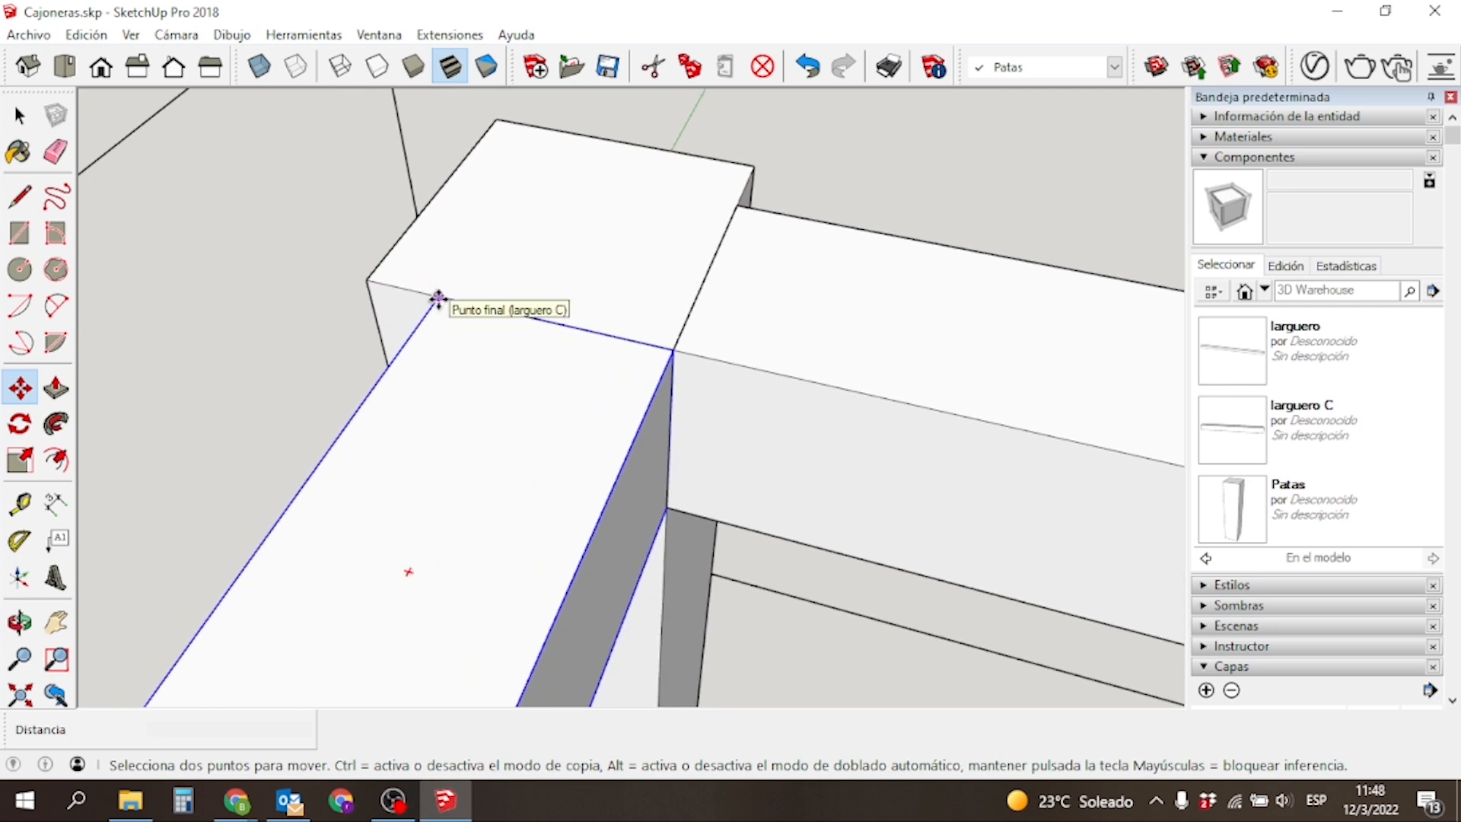
left_click(438, 298)
scroll(438, 298, "down", 8)
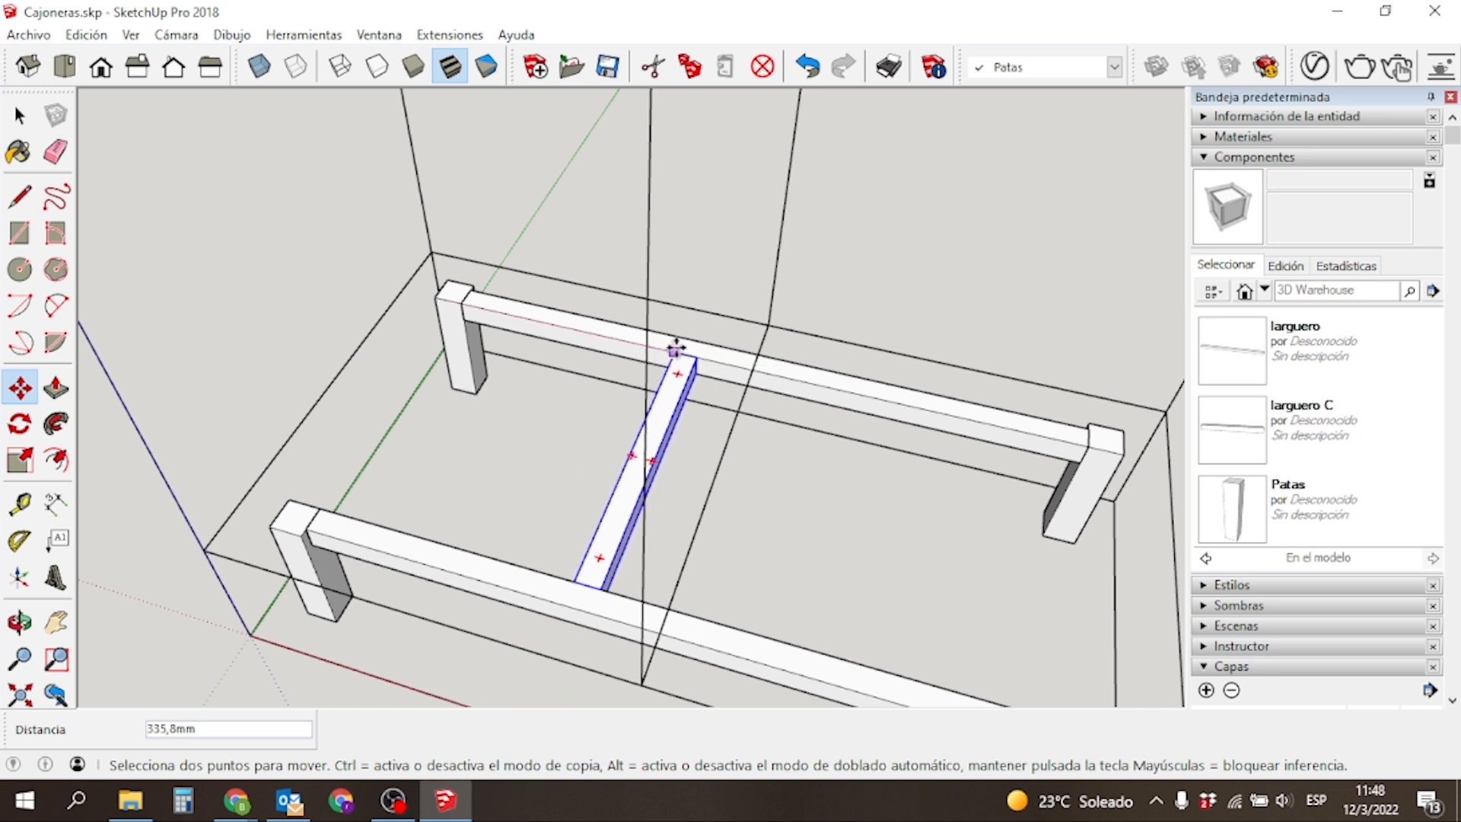
key("ctrl")
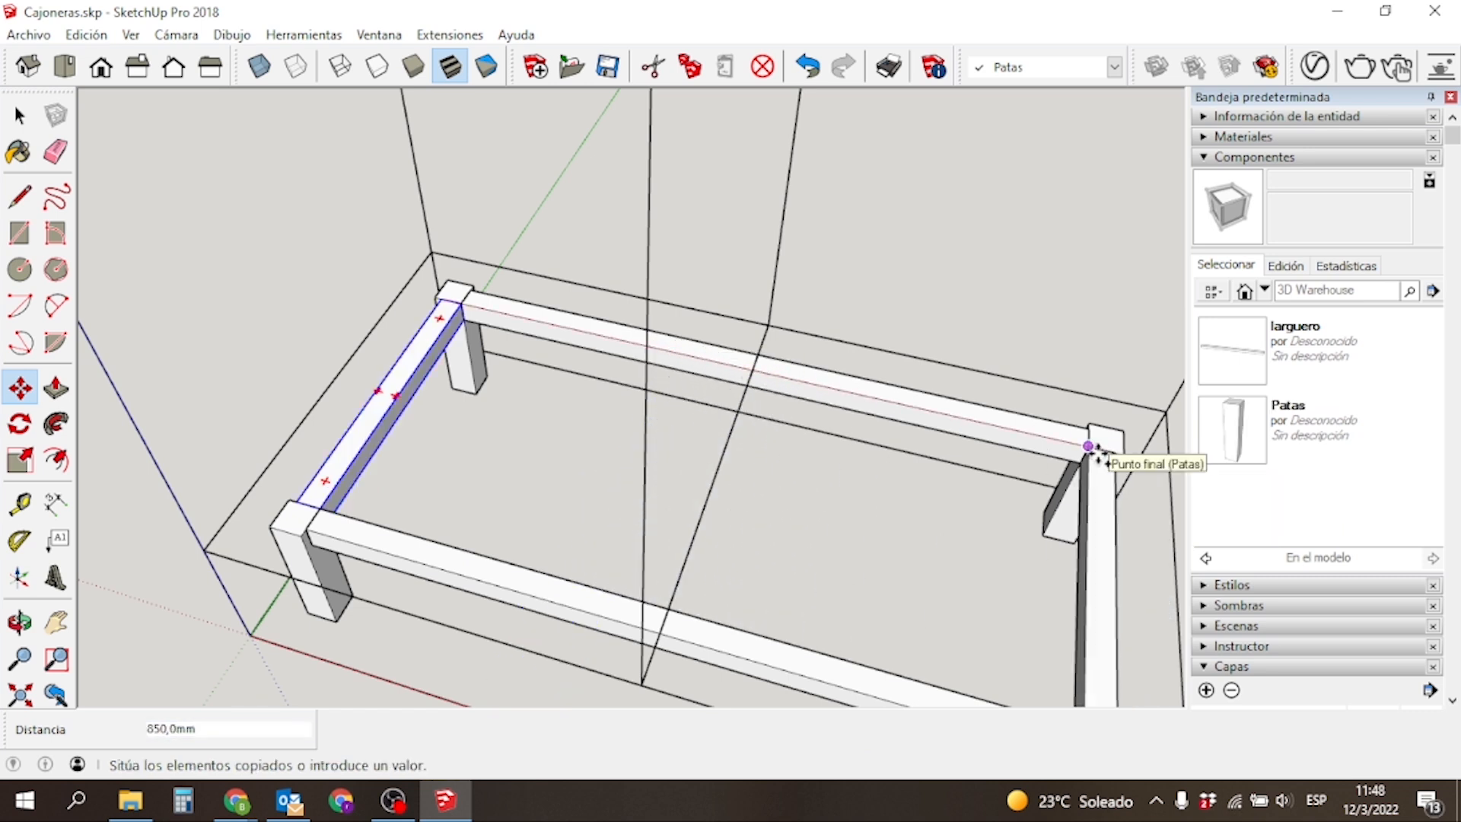
left_click(1096, 455)
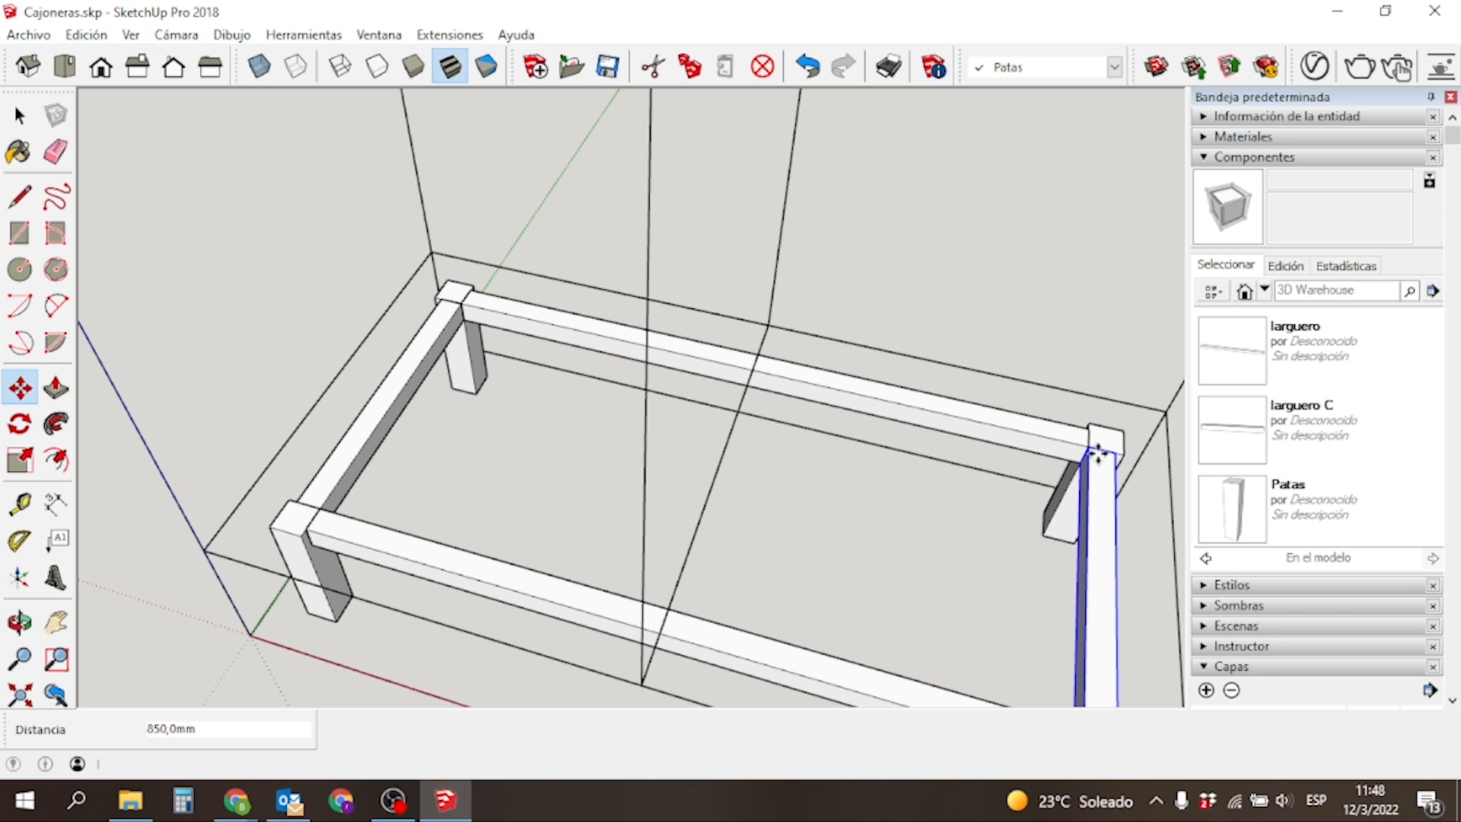
Try to repeat the copied side rail with a multiplier of 4, and undo the copy.
type("/")
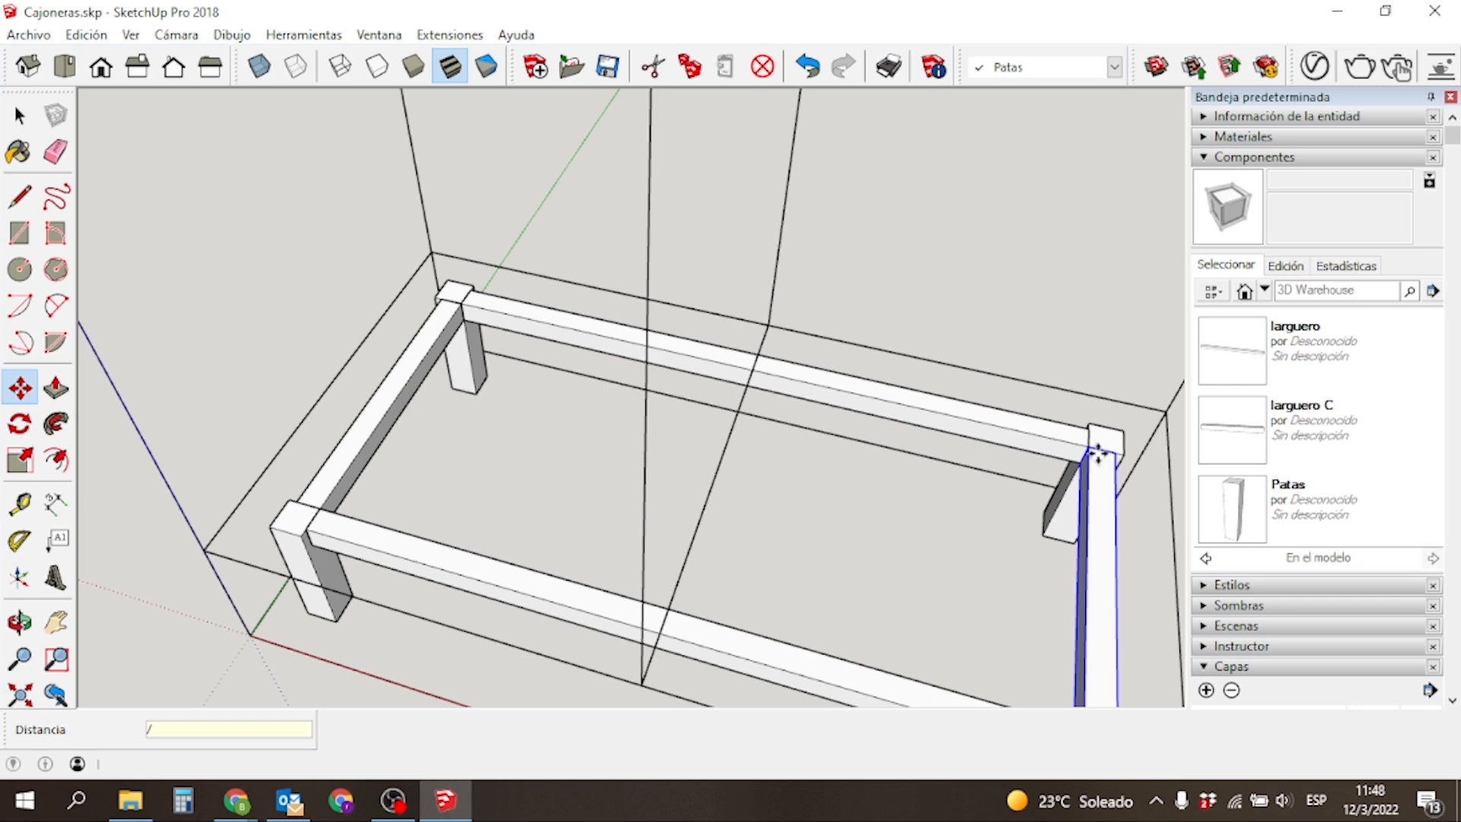
scroll(1098, 454, "down", 3)
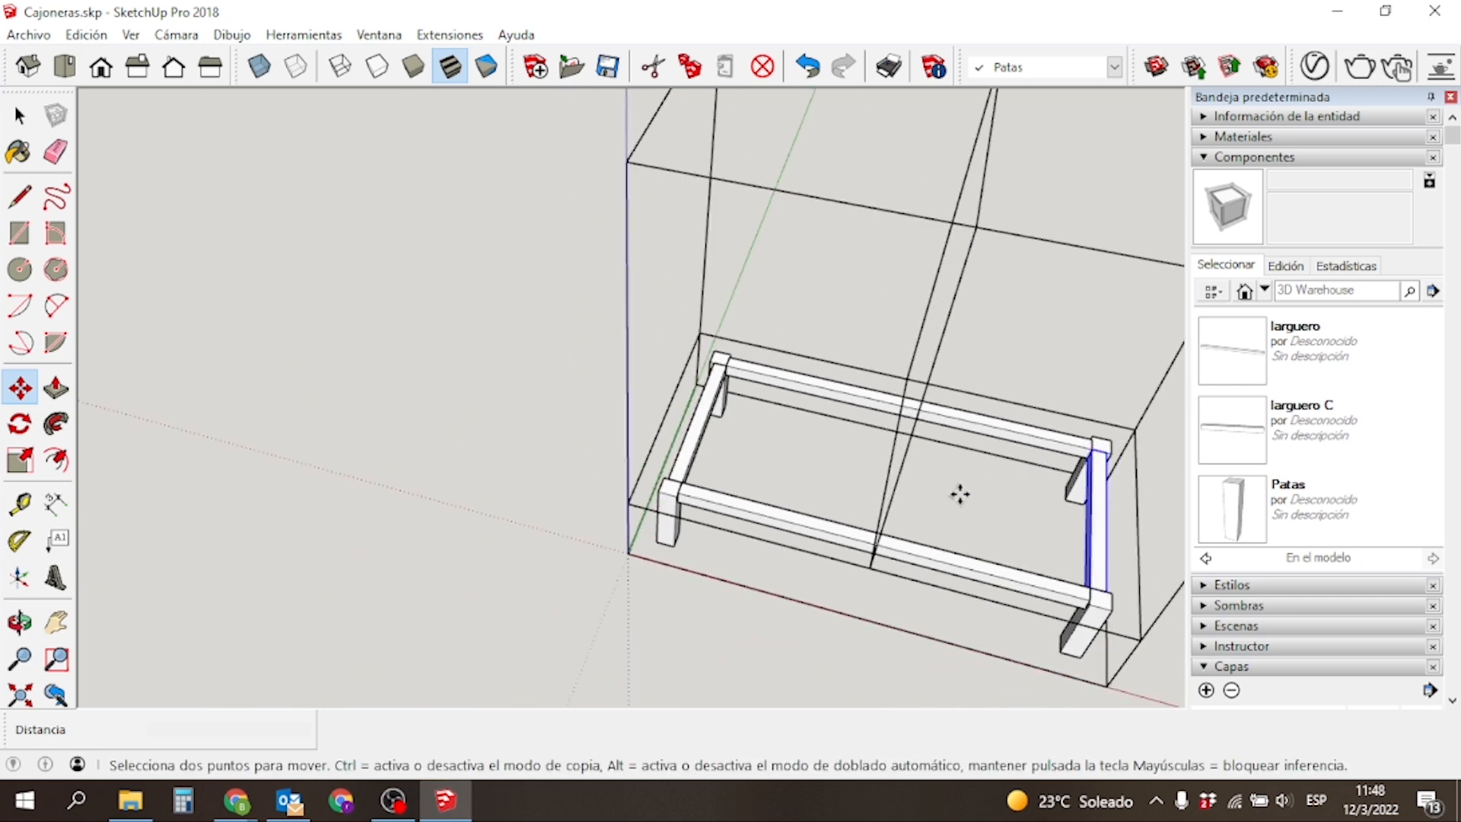
scroll(685, 548, "down", 2)
scroll(724, 563, "down", 2)
scroll(1017, 626, "up", 3)
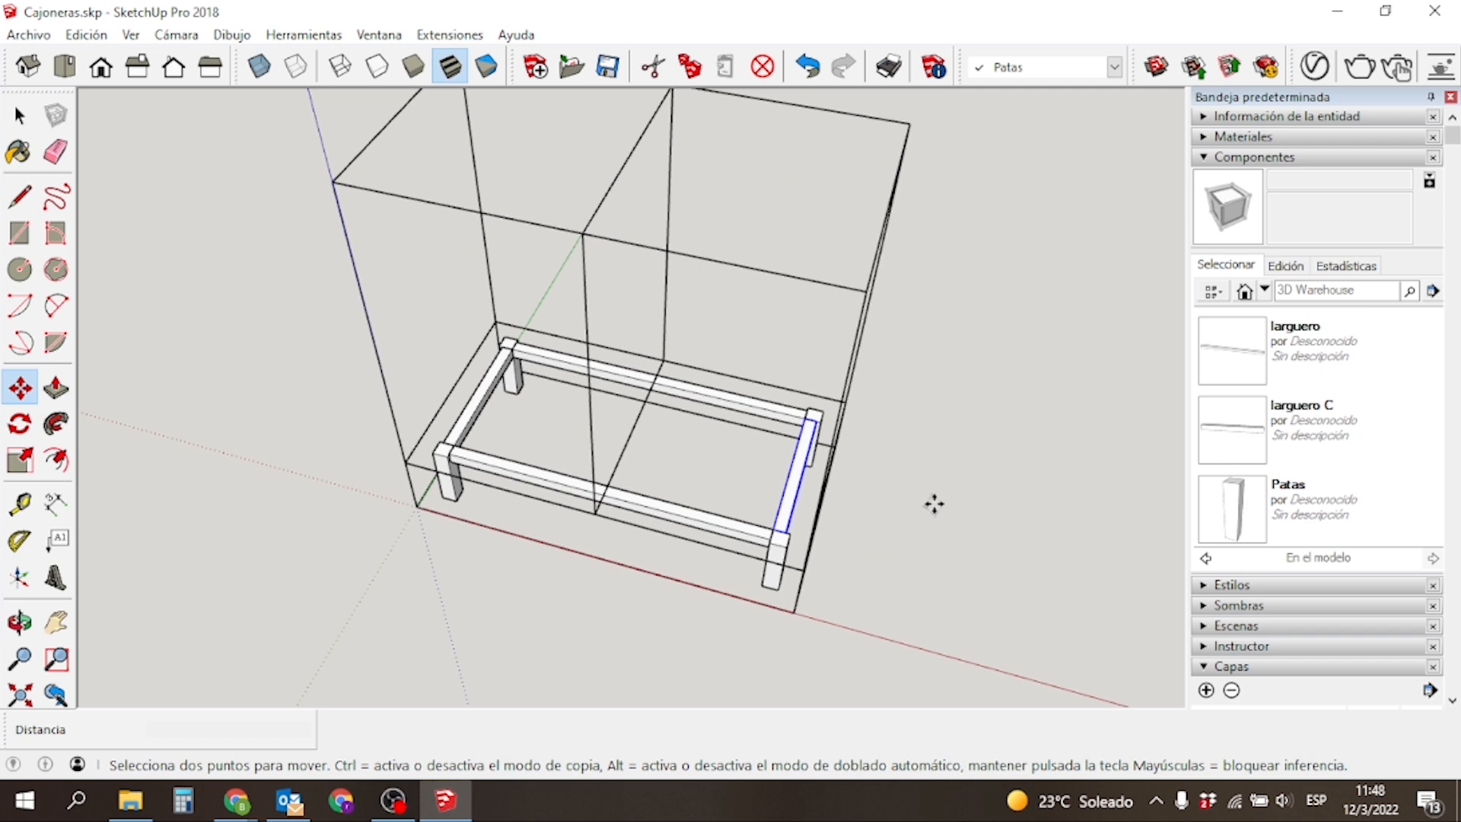
type("*")
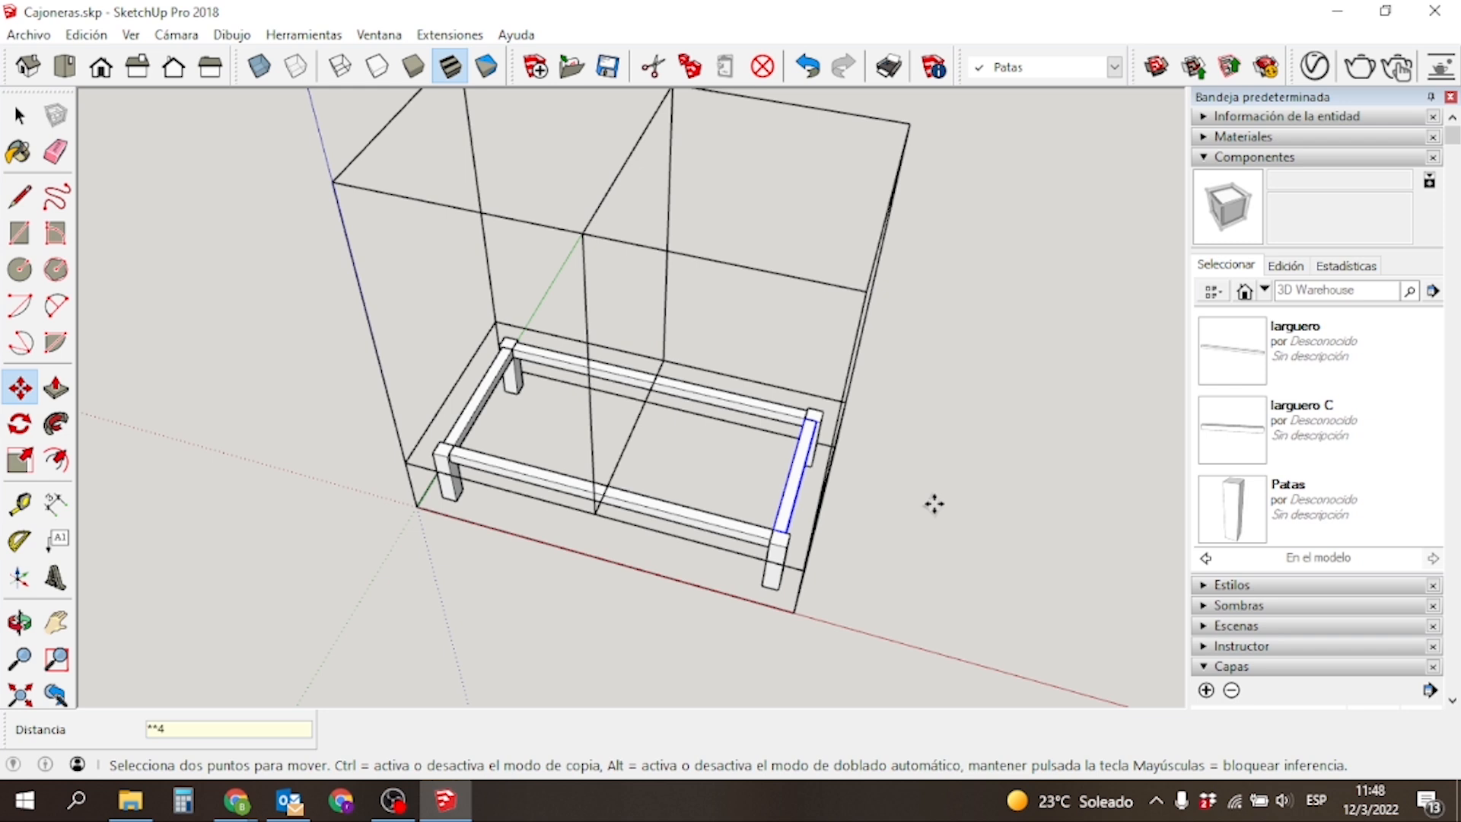
scroll(784, 502, "down", 4)
scroll(784, 506, "up", 3)
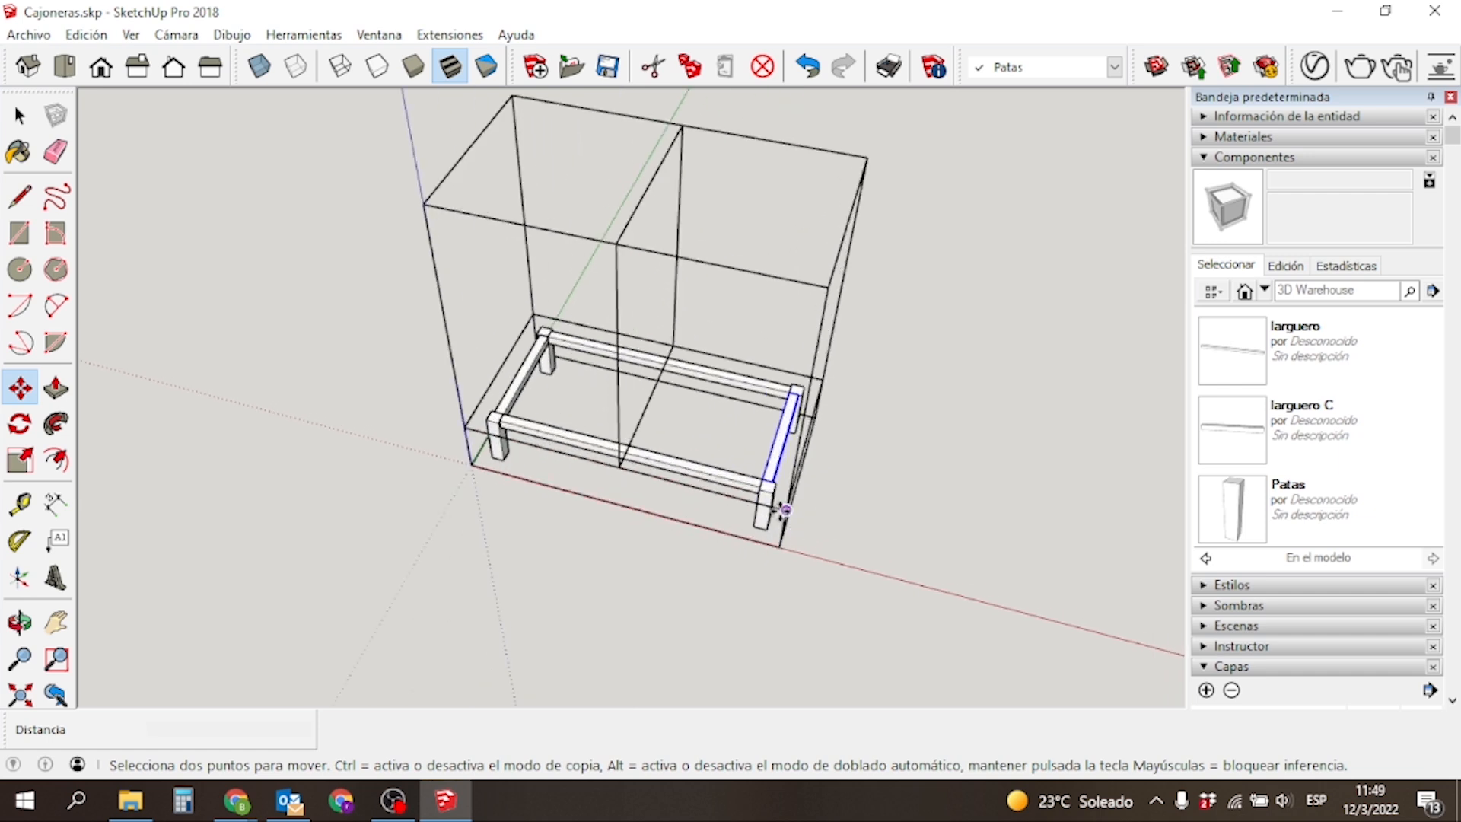
key("ctrl+z")
Copy the larguero C side rail 850 mm to the right legs, multiply it with *4 along the red axis, and undo the array.
scroll(555, 343, "up", 4)
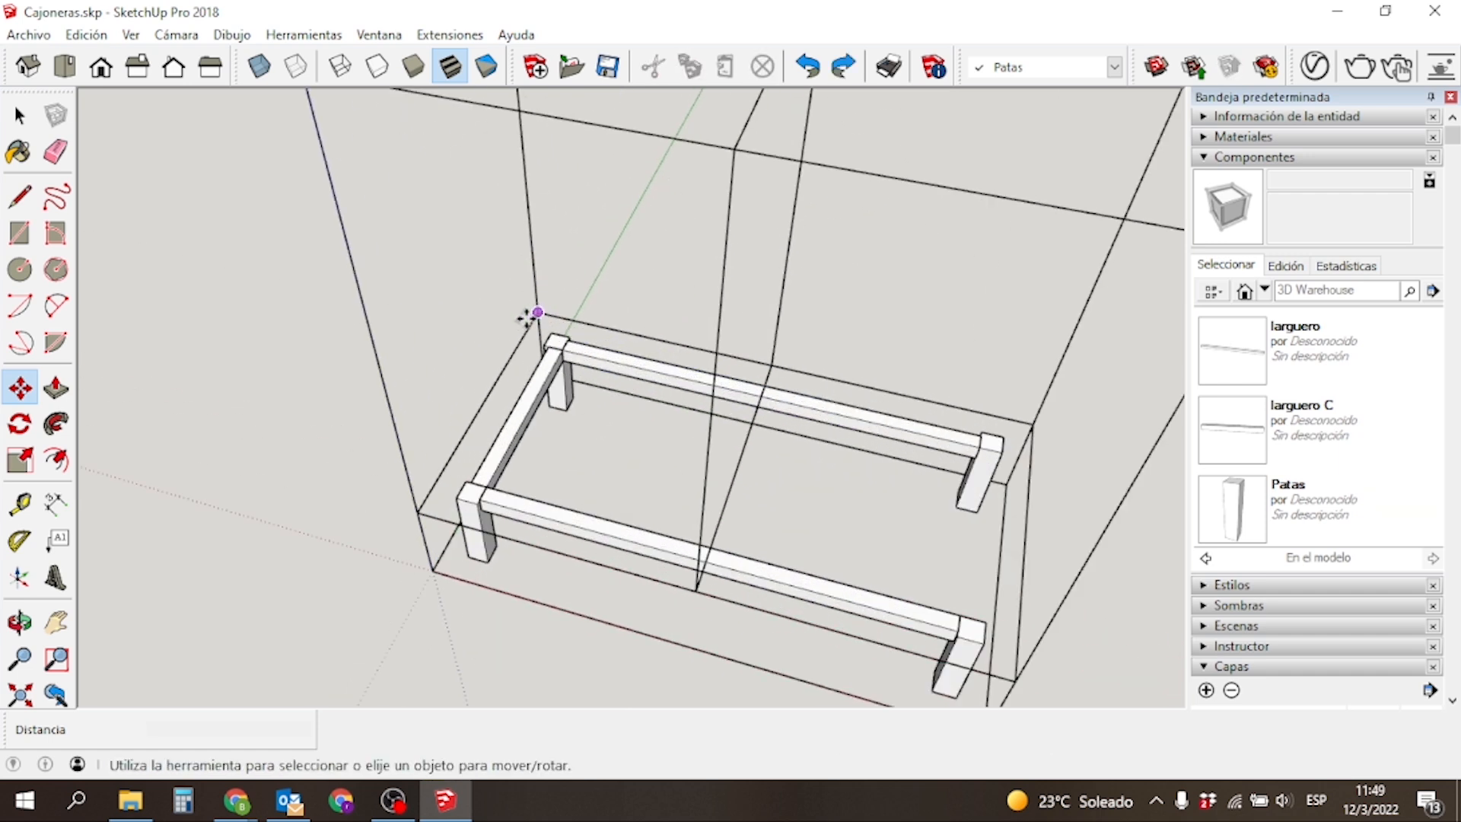
left_click(550, 350)
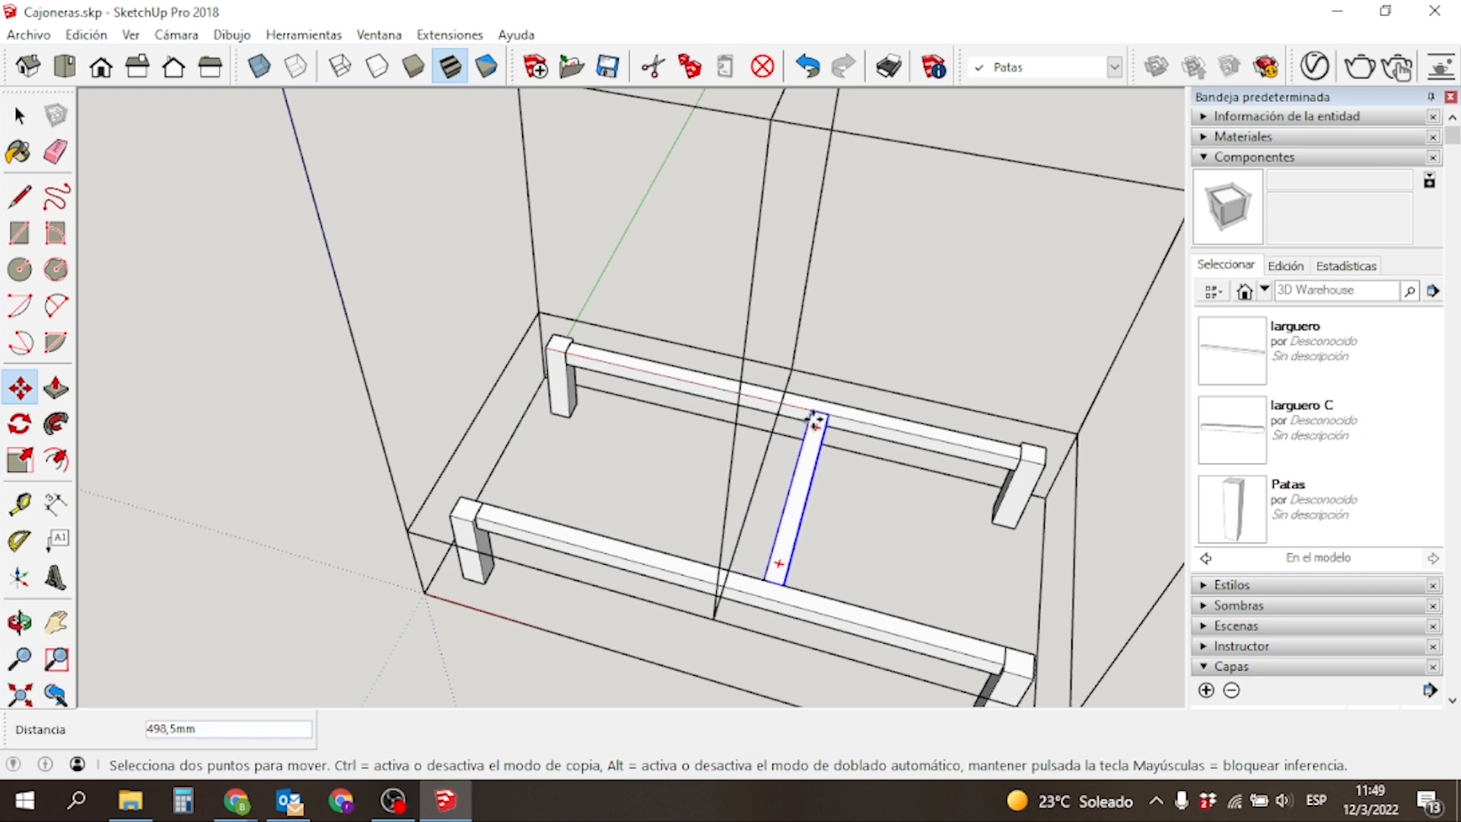
key("ctrl")
left_click(1020, 461)
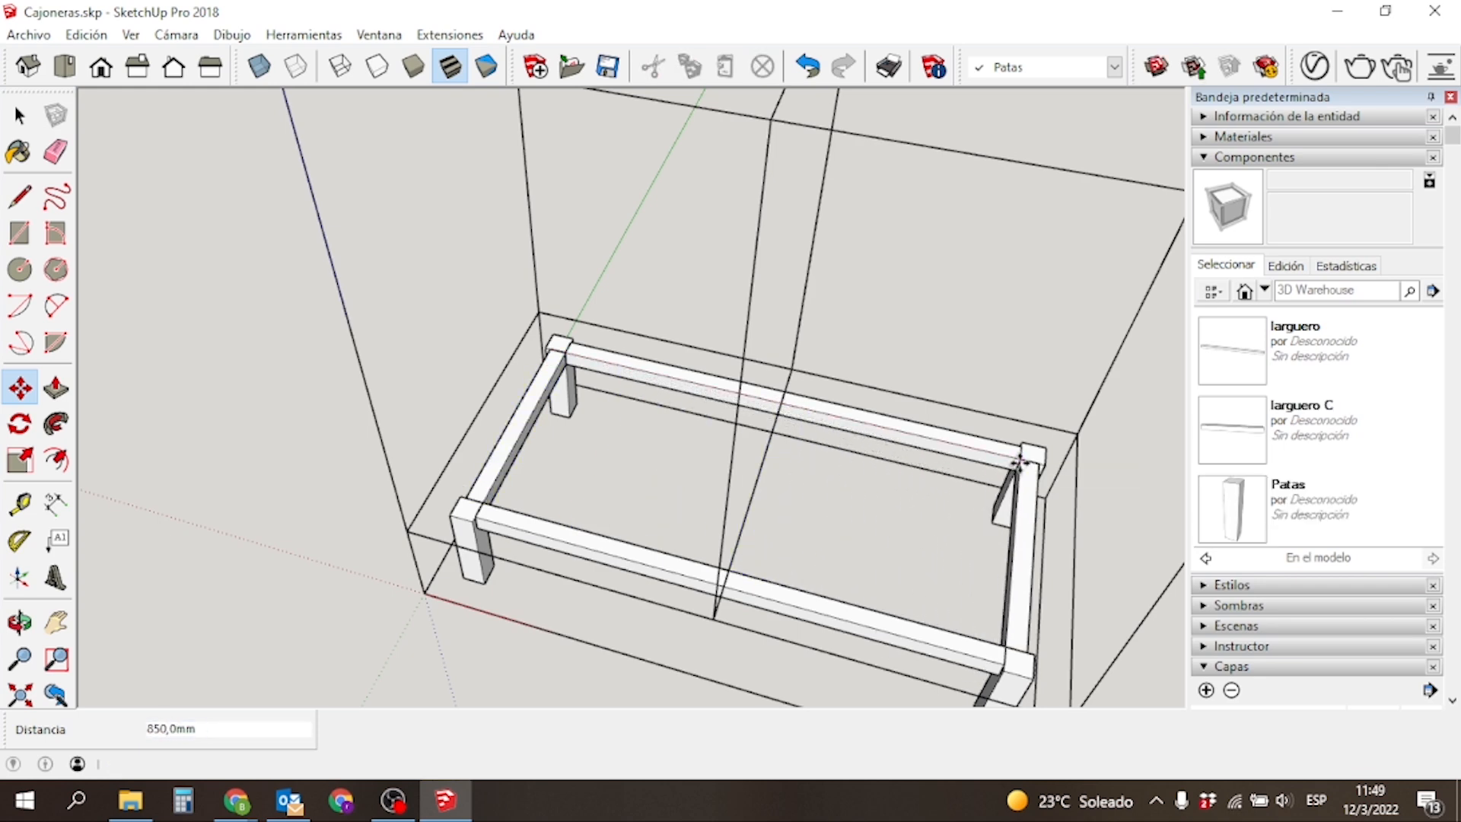
scroll(891, 544, "down", 5)
type("*4")
key("Return")
scroll(734, 583, "down", 6)
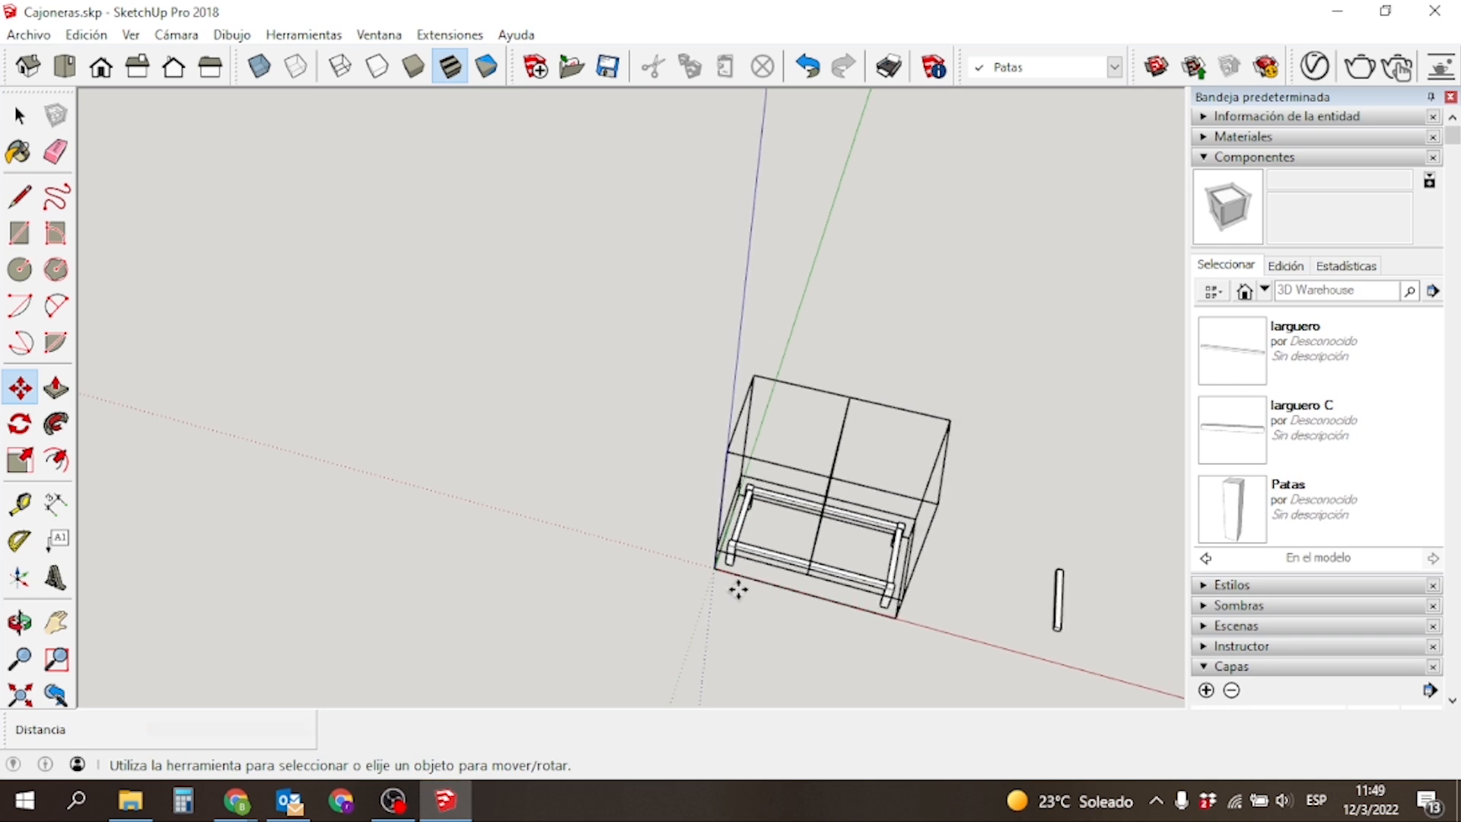
scroll(1020, 675, "up", 5)
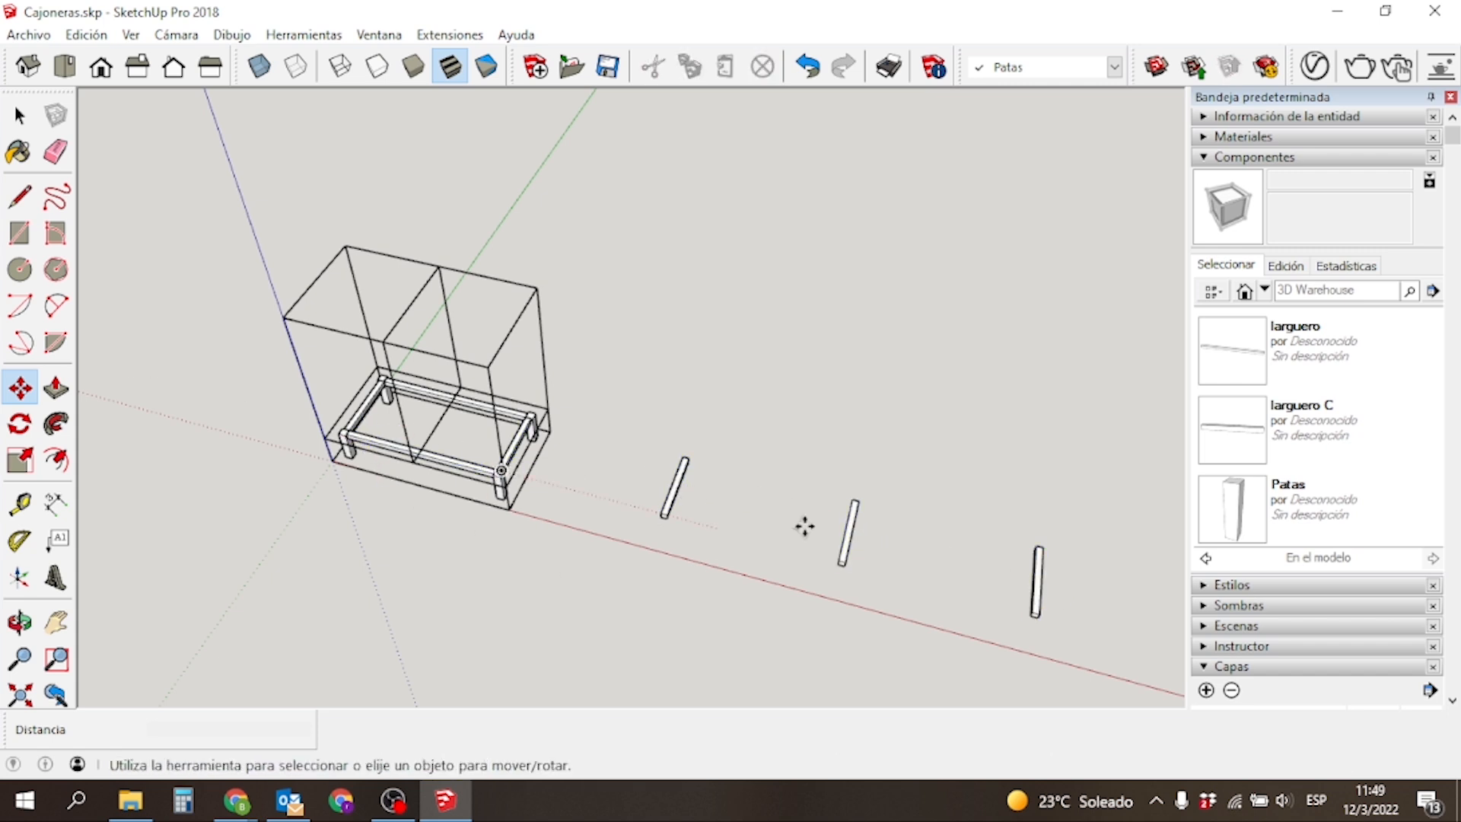
key("ctrl+z")
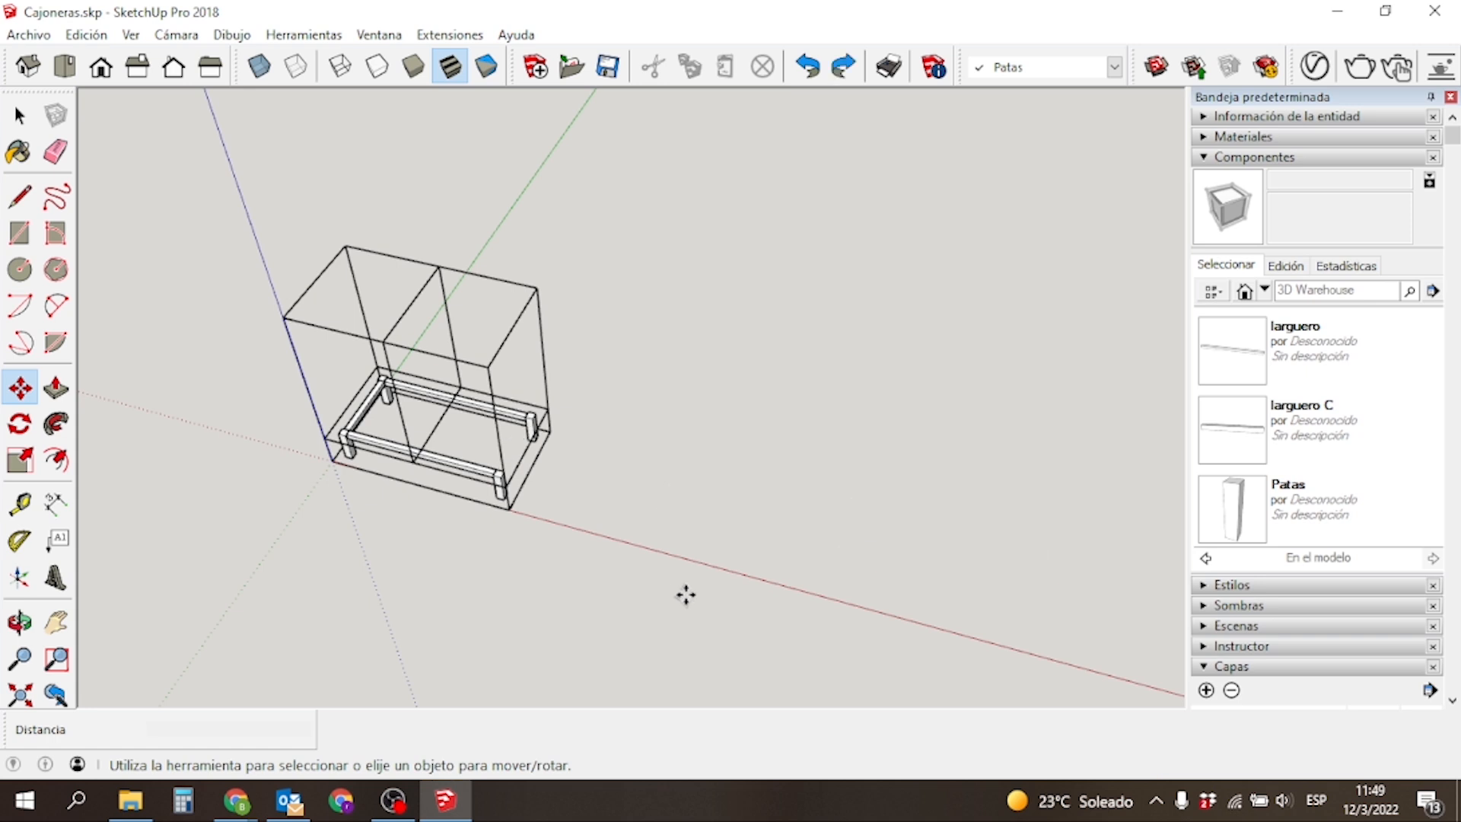
Place a copy of the left larguero C rail 850 mm along the red axis, between the right legs.
scroll(331, 392, "up", 5)
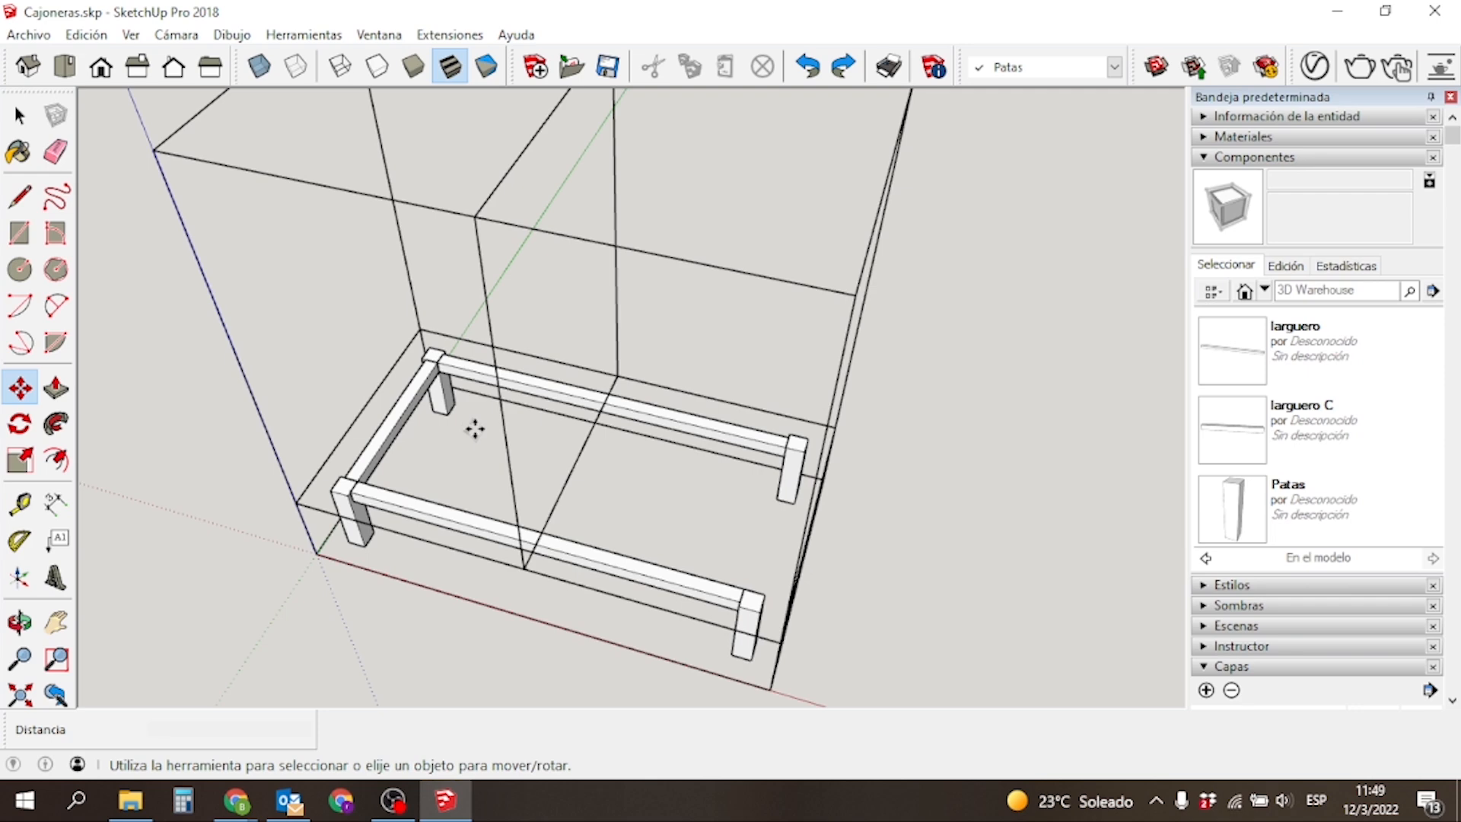
scroll(420, 359, "up", 5)
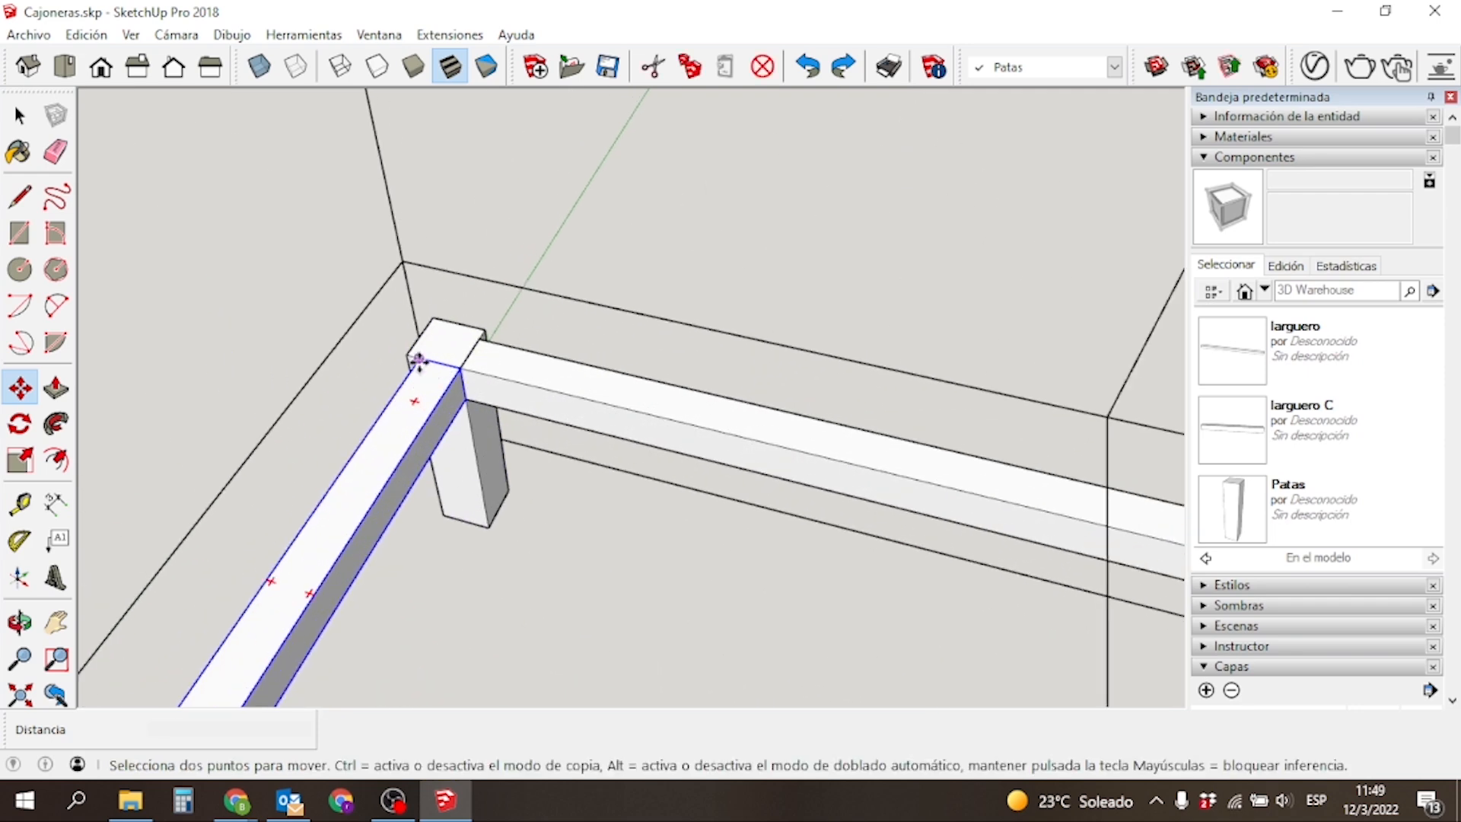
left_click(418, 361)
scroll(421, 356, "down", 5)
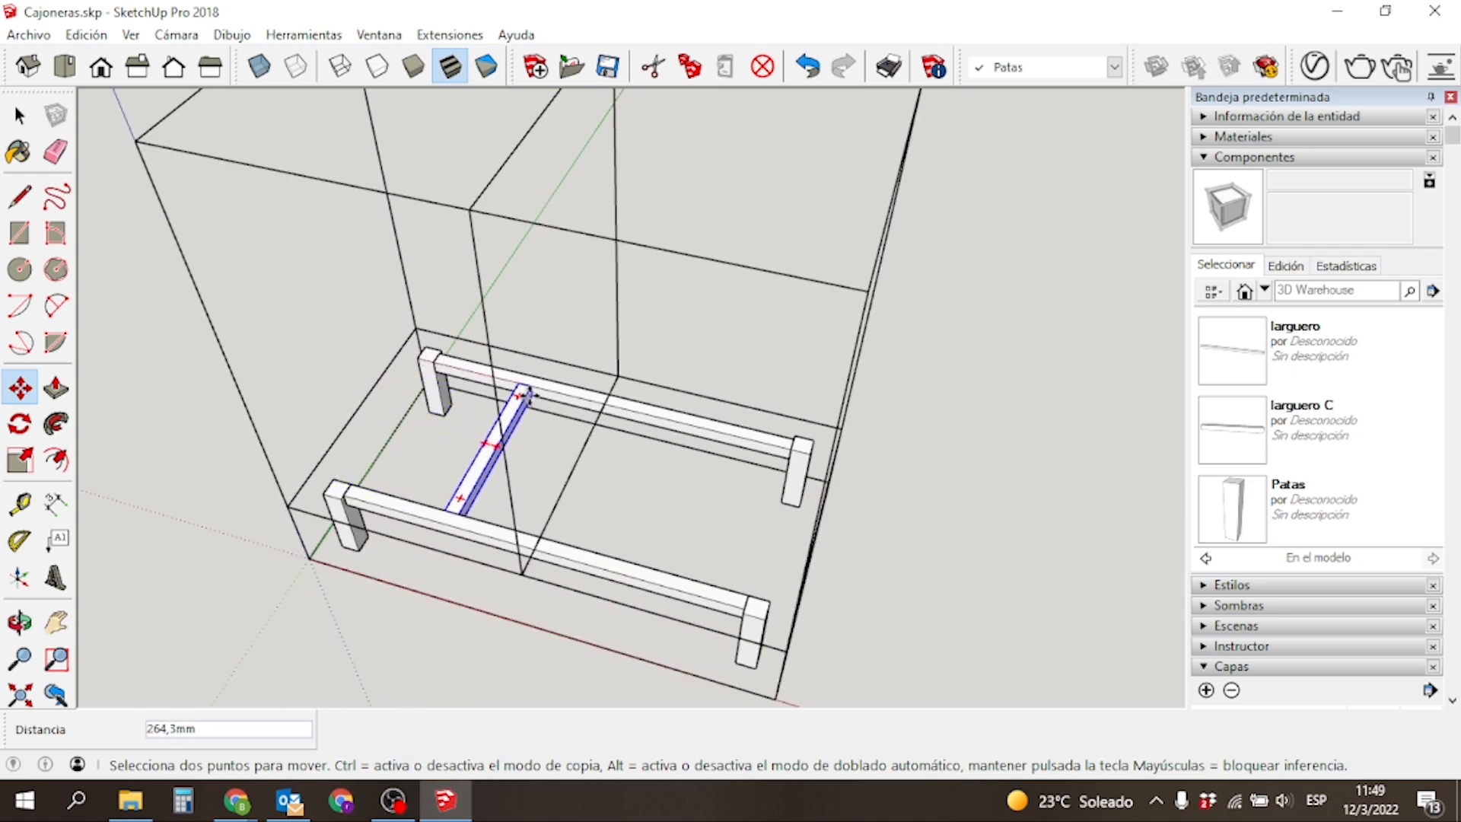
key("ctrl")
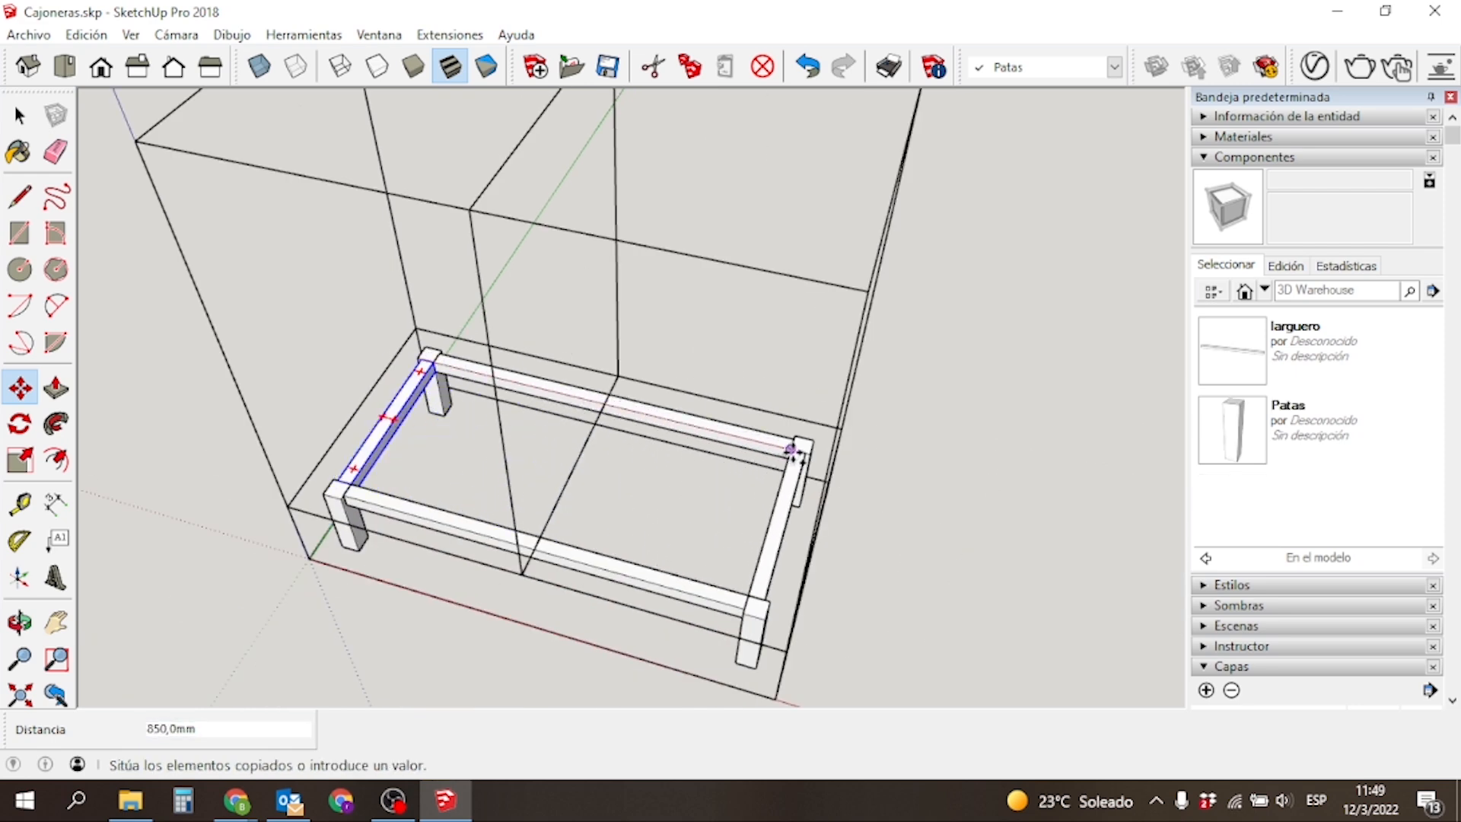
scroll(791, 449, "up", 3)
scroll(791, 451, "down", 1)
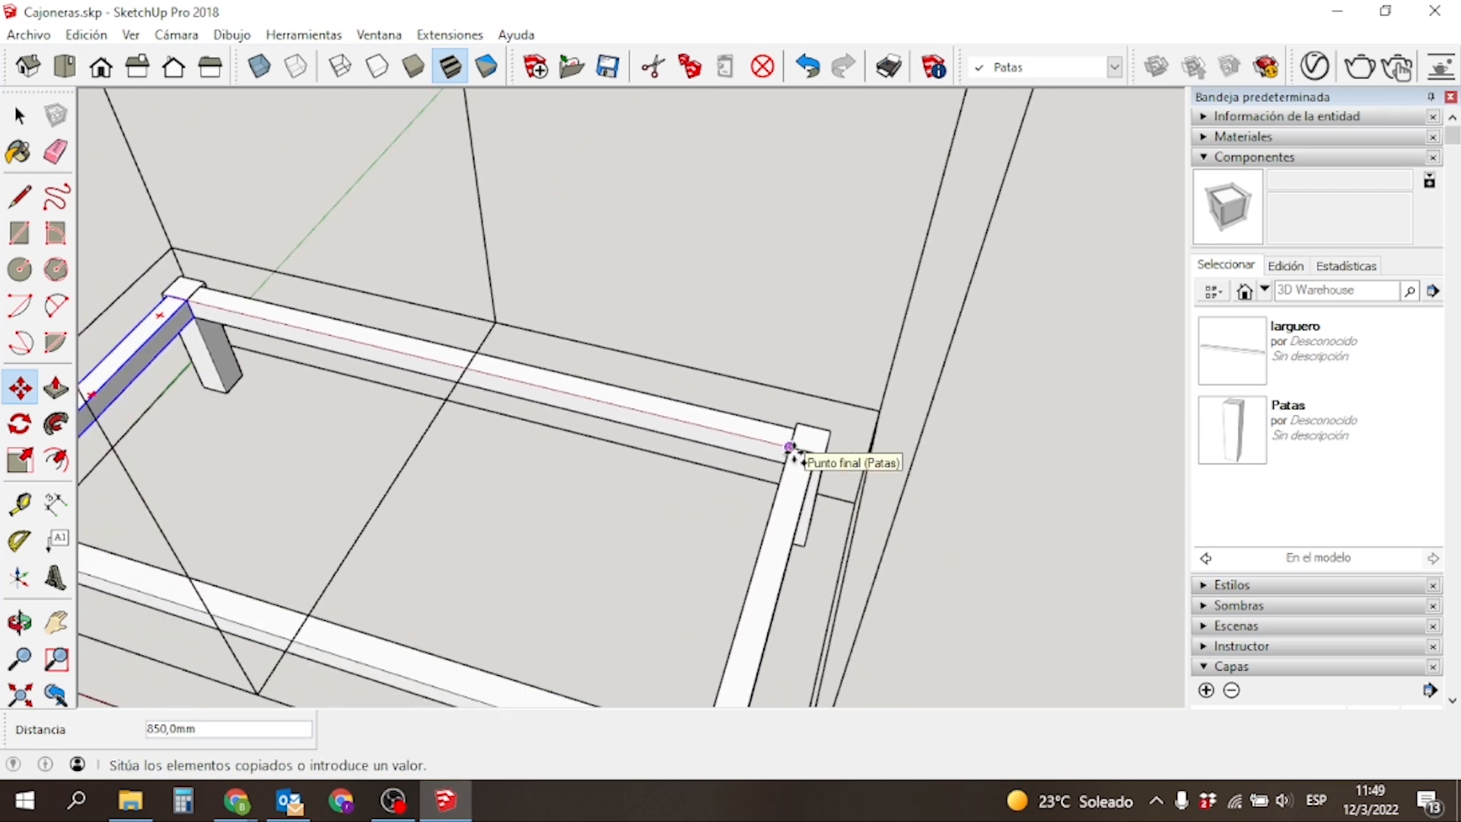
scroll(791, 449, "down", 3)
left_click(793, 452)
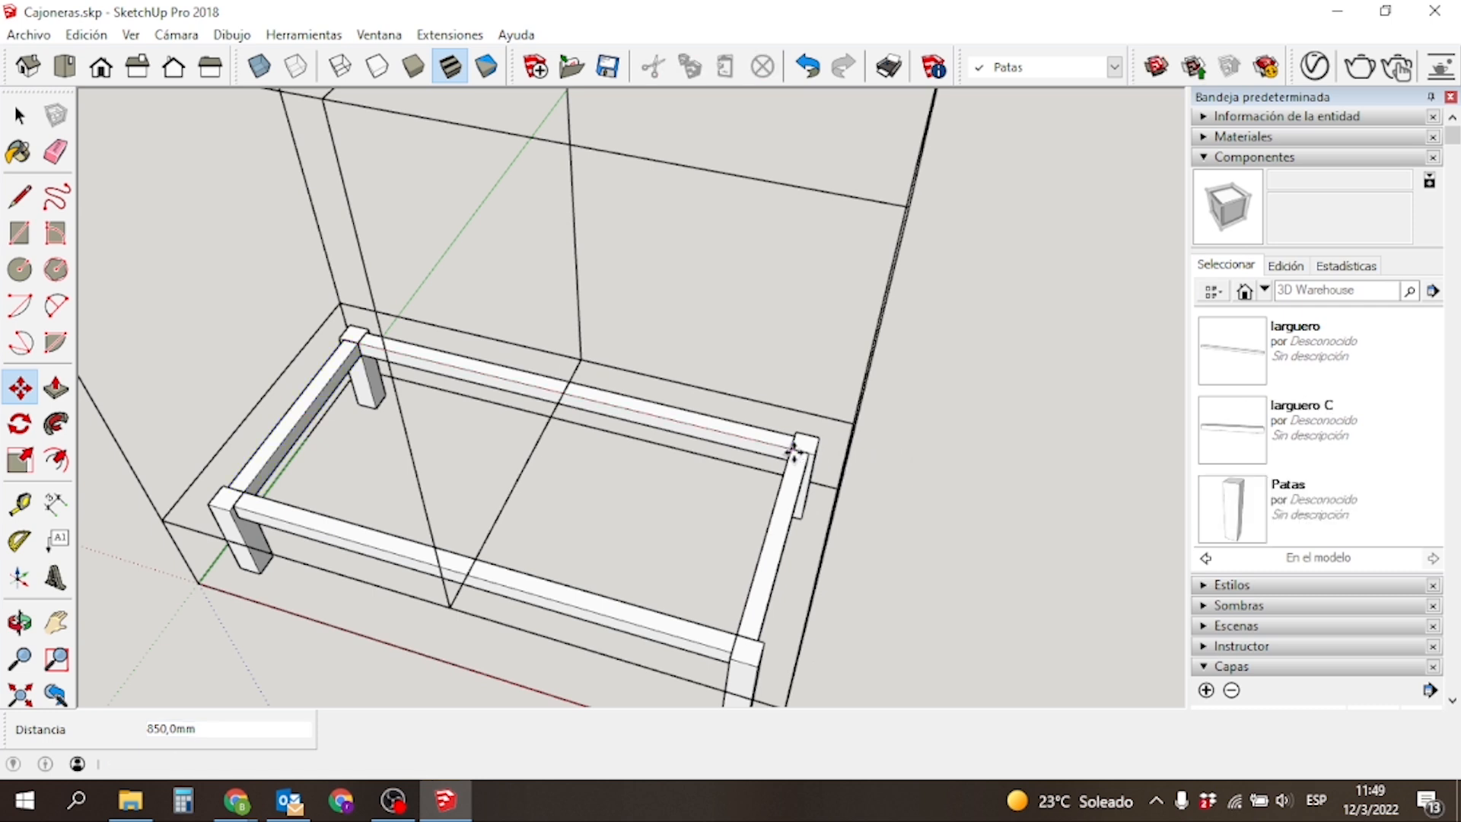
Try dividing the span between the two side rails into 3, 10 and 50 equal intervals of rail copies.
type("/3")
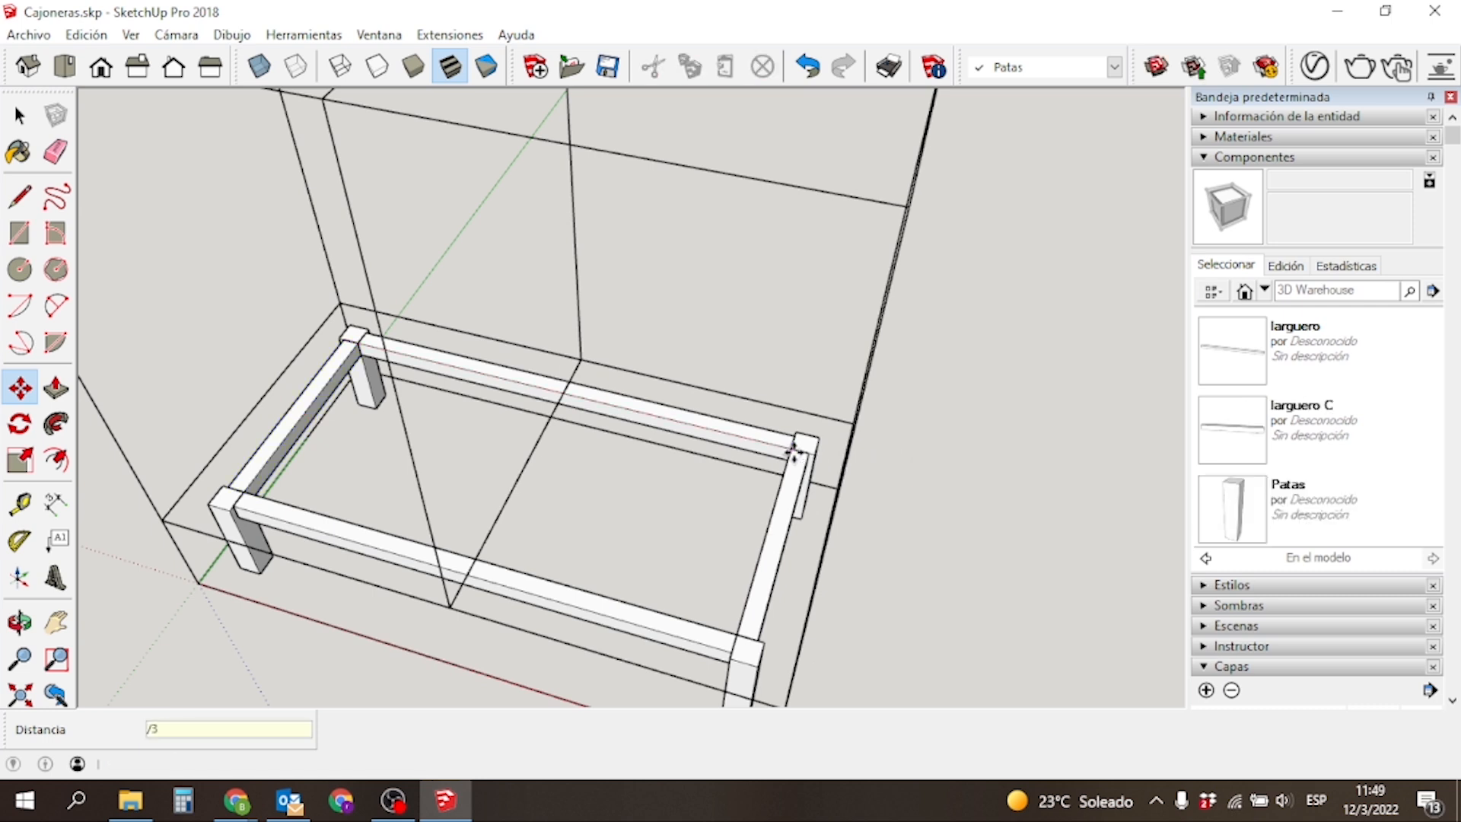
key("Return")
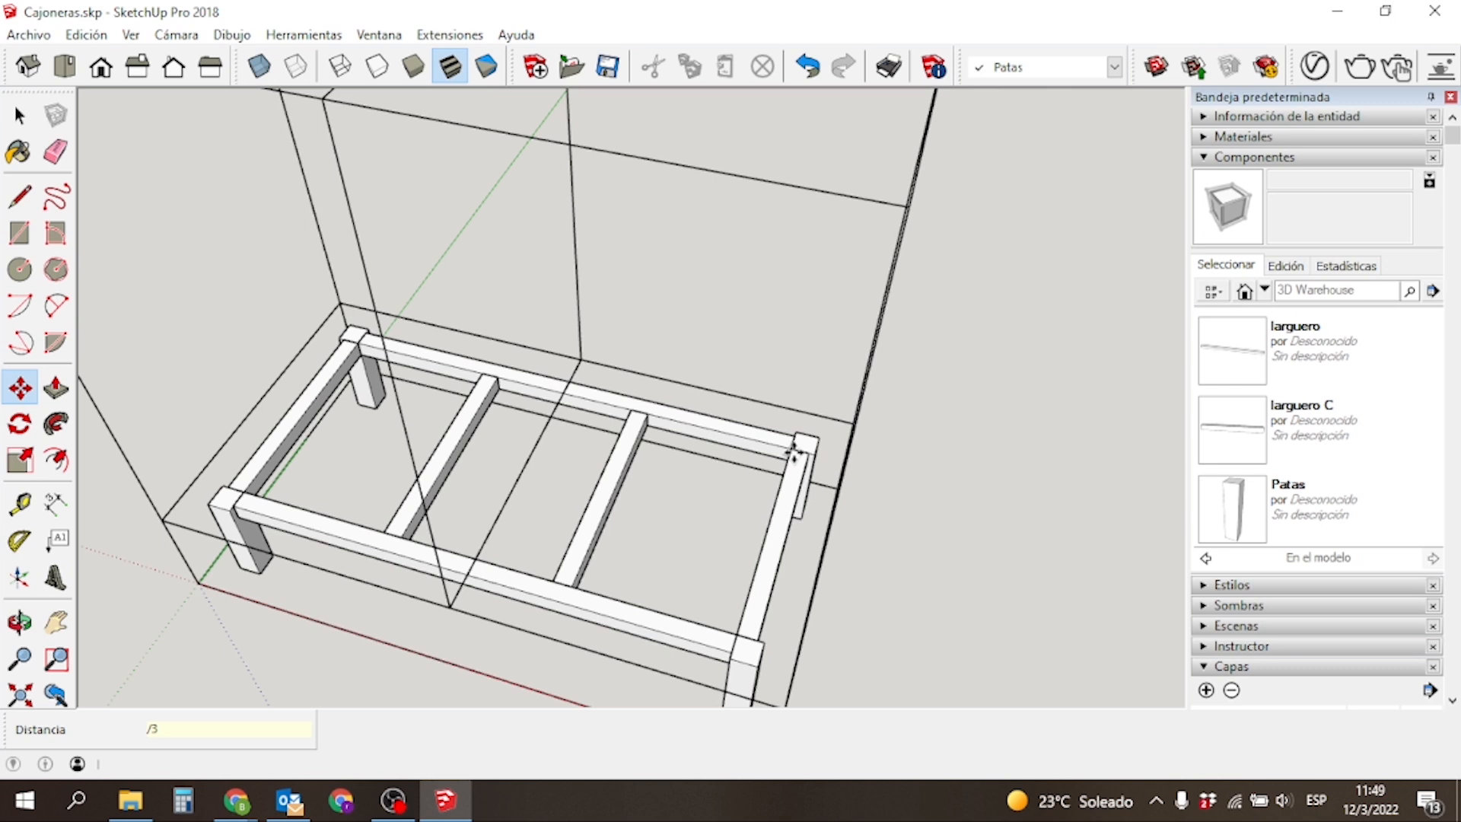
key("BackSpace")
key("Return")
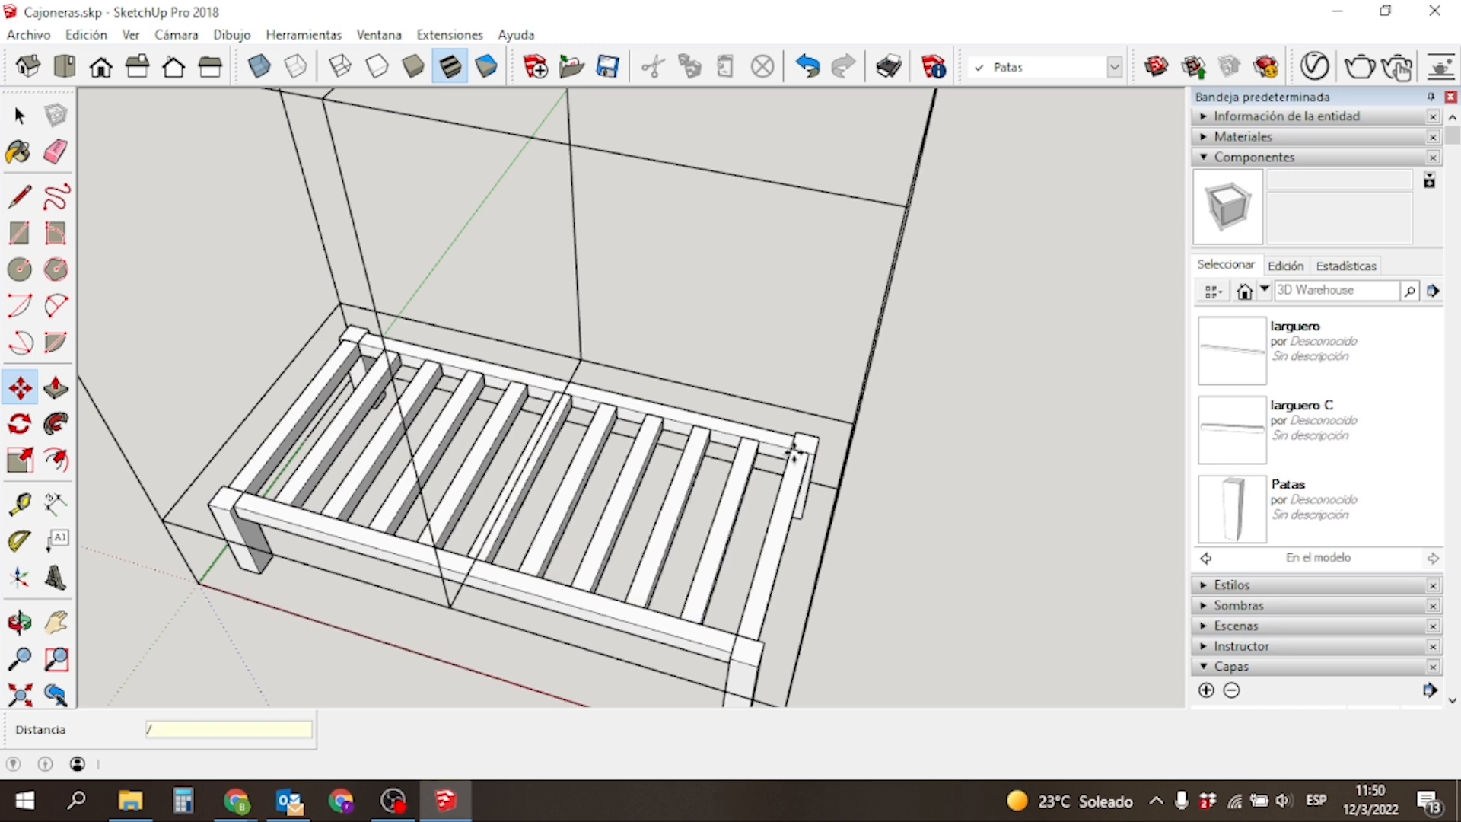
type("50")
key("Return")
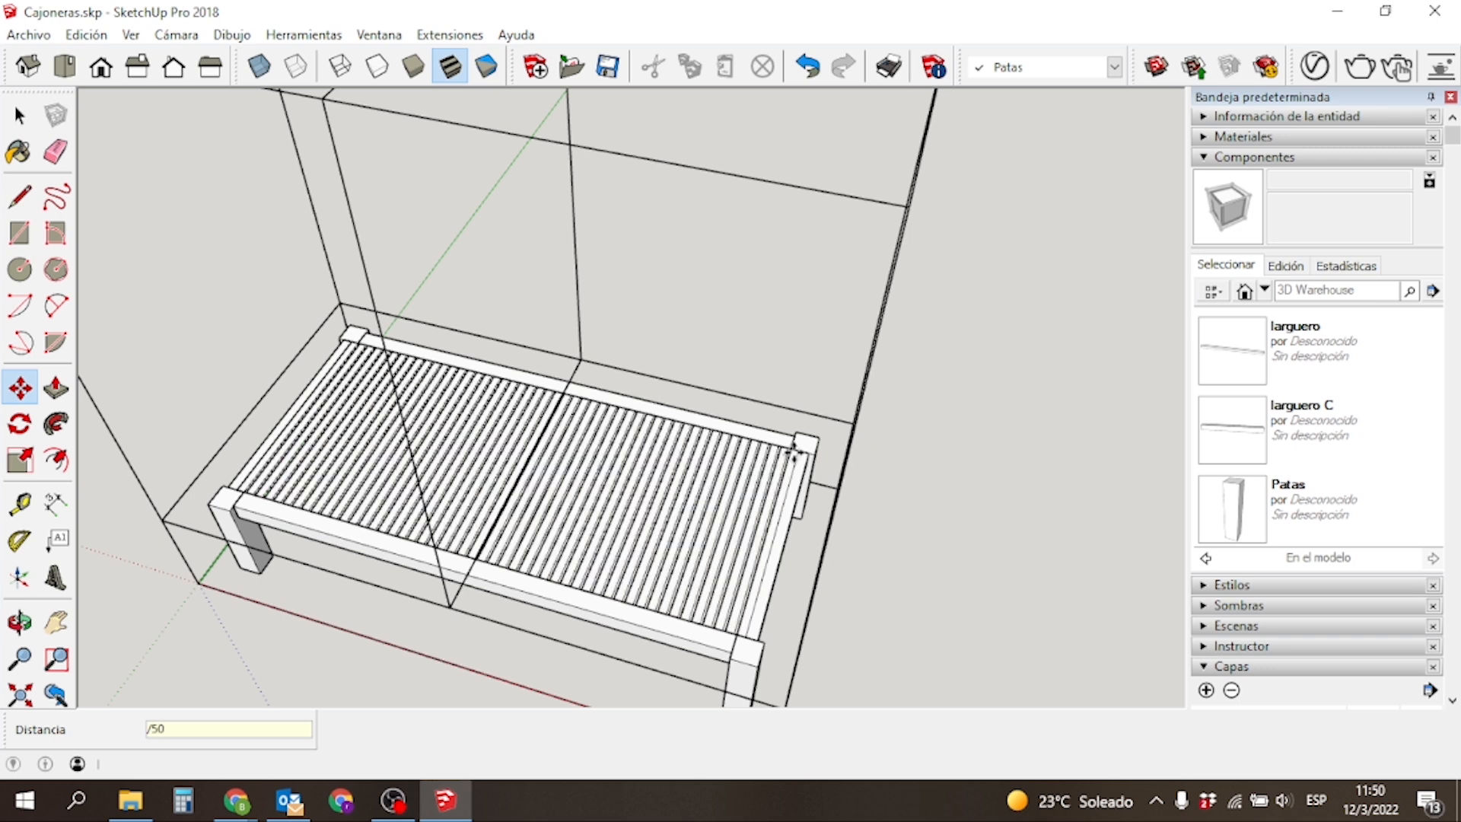
Divide the copied rail's span with /3 to place two evenly spaced larguero C rails between the side rails.
type("/3")
key("Return")
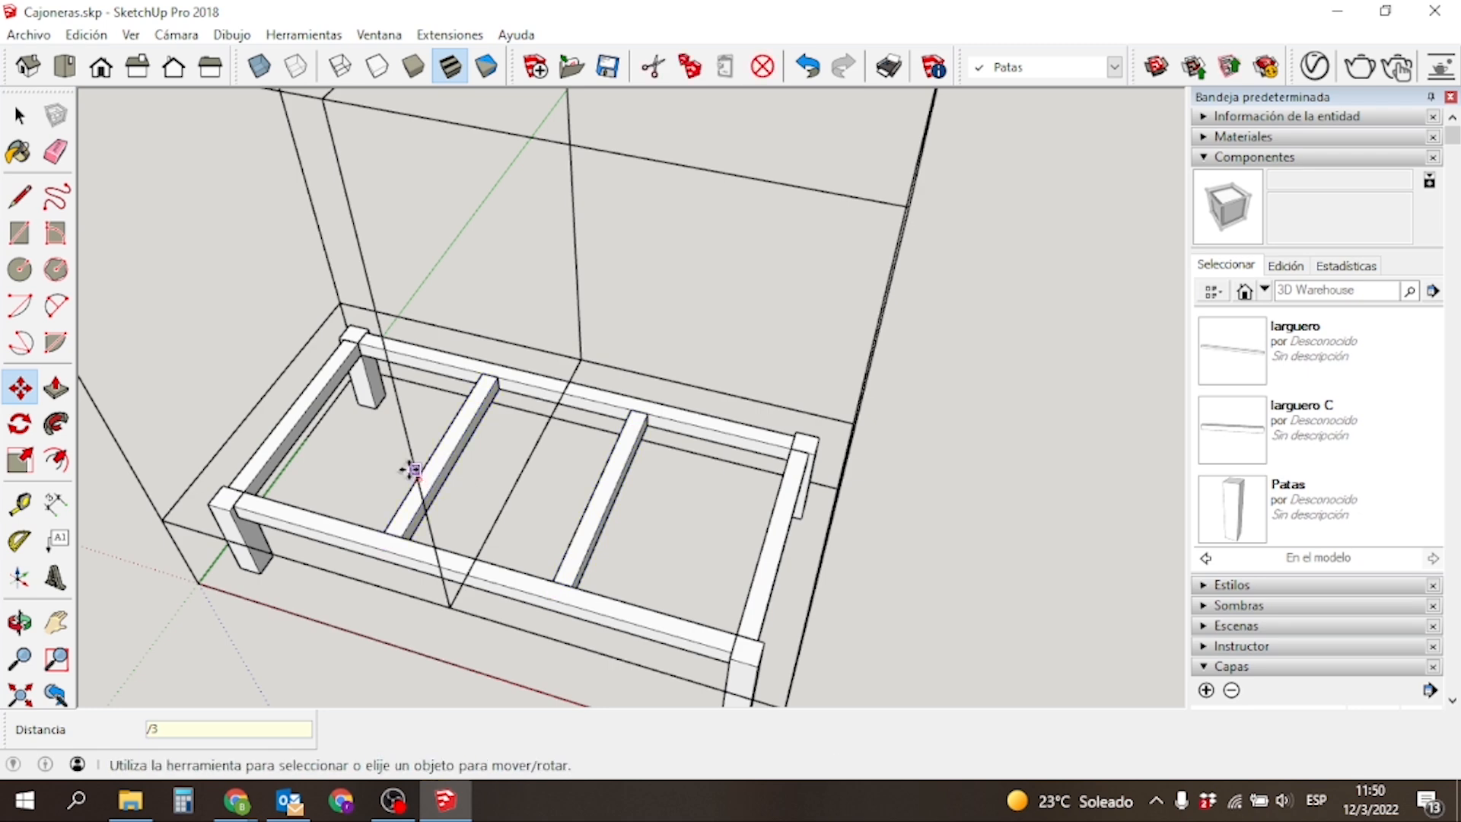
middle_click_drag(541, 546, 819, 218)
middle_click_drag(685, 251, 528, 397)
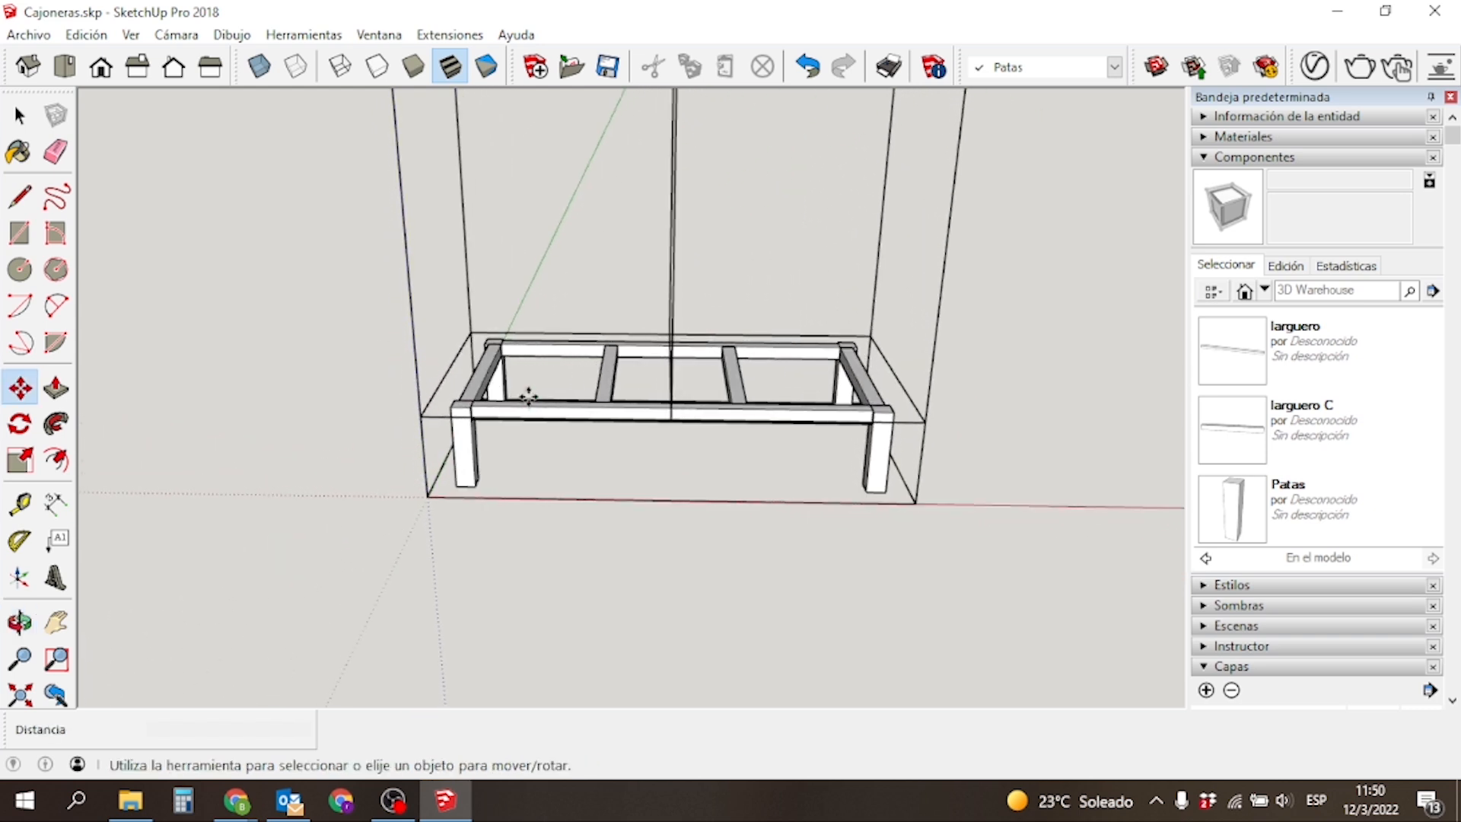
scroll(743, 459, "down", 1)
scroll(745, 457, "down", 1)
scroll(745, 457, "up", 2)
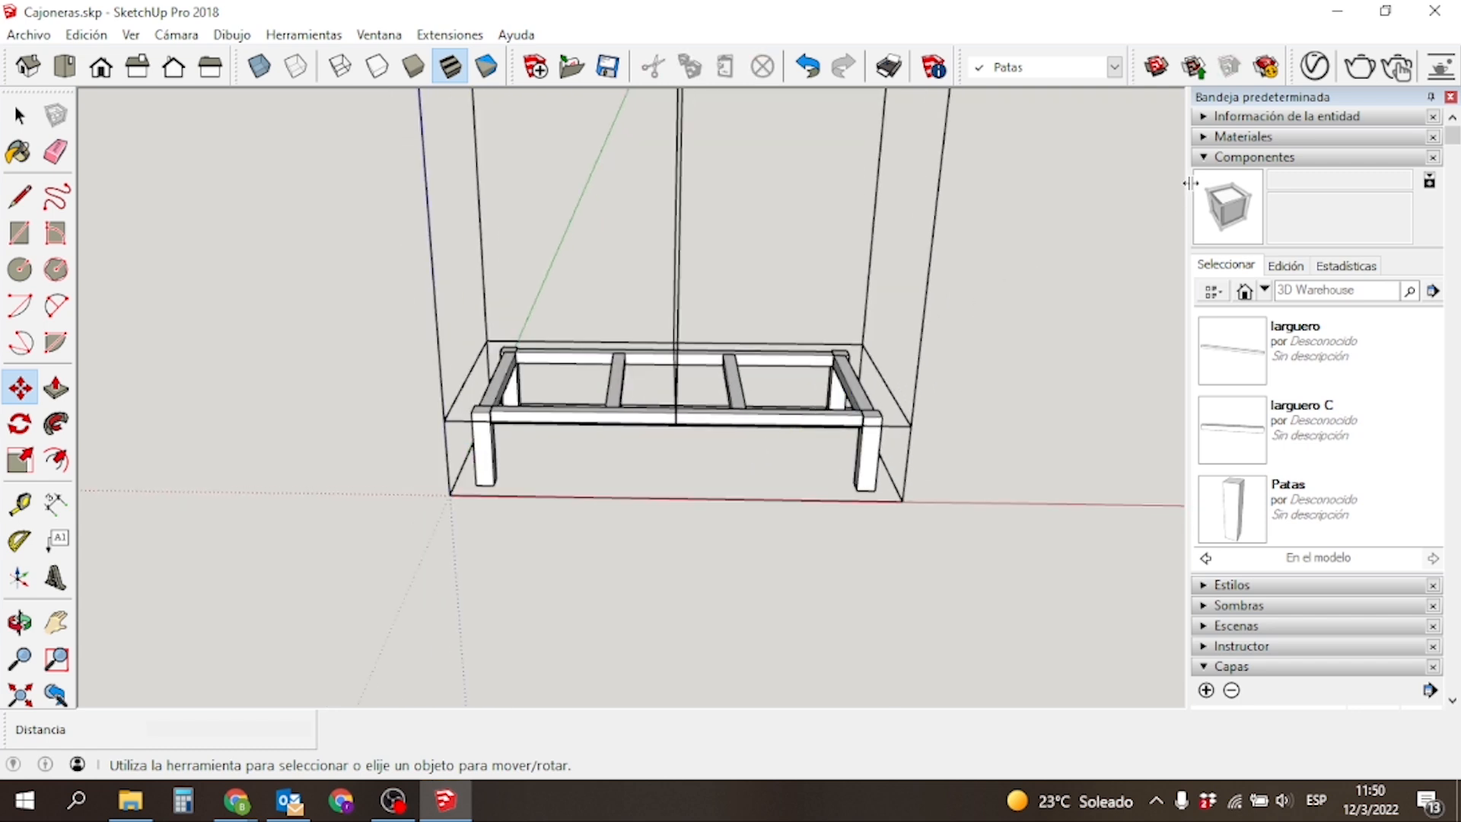
Browse the Madera material collection for a wood finish for the base frame.
left_click(1205, 141)
left_click(1204, 139)
left_click(1205, 142)
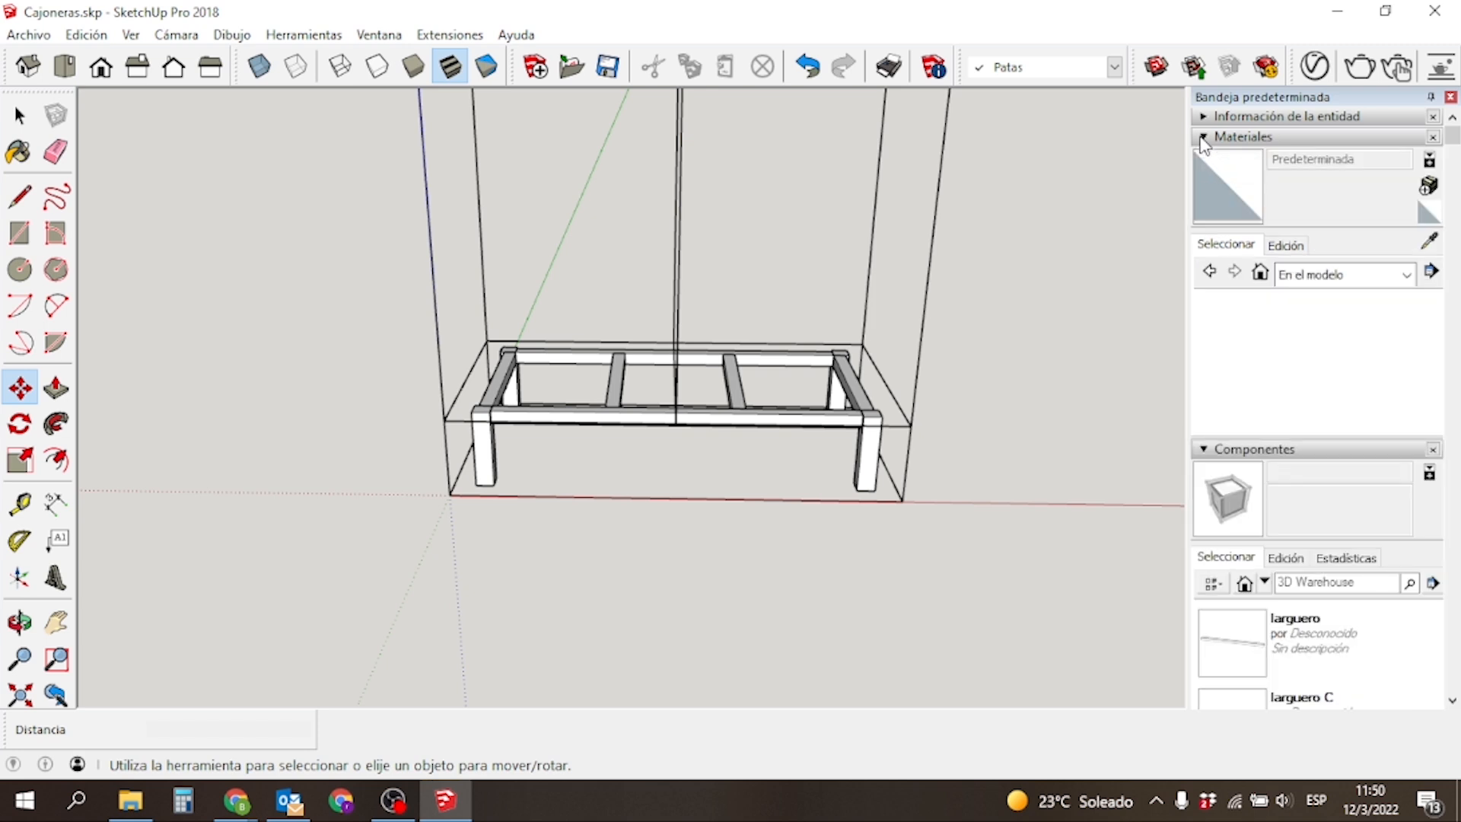
left_click(1283, 246)
left_click(1252, 246)
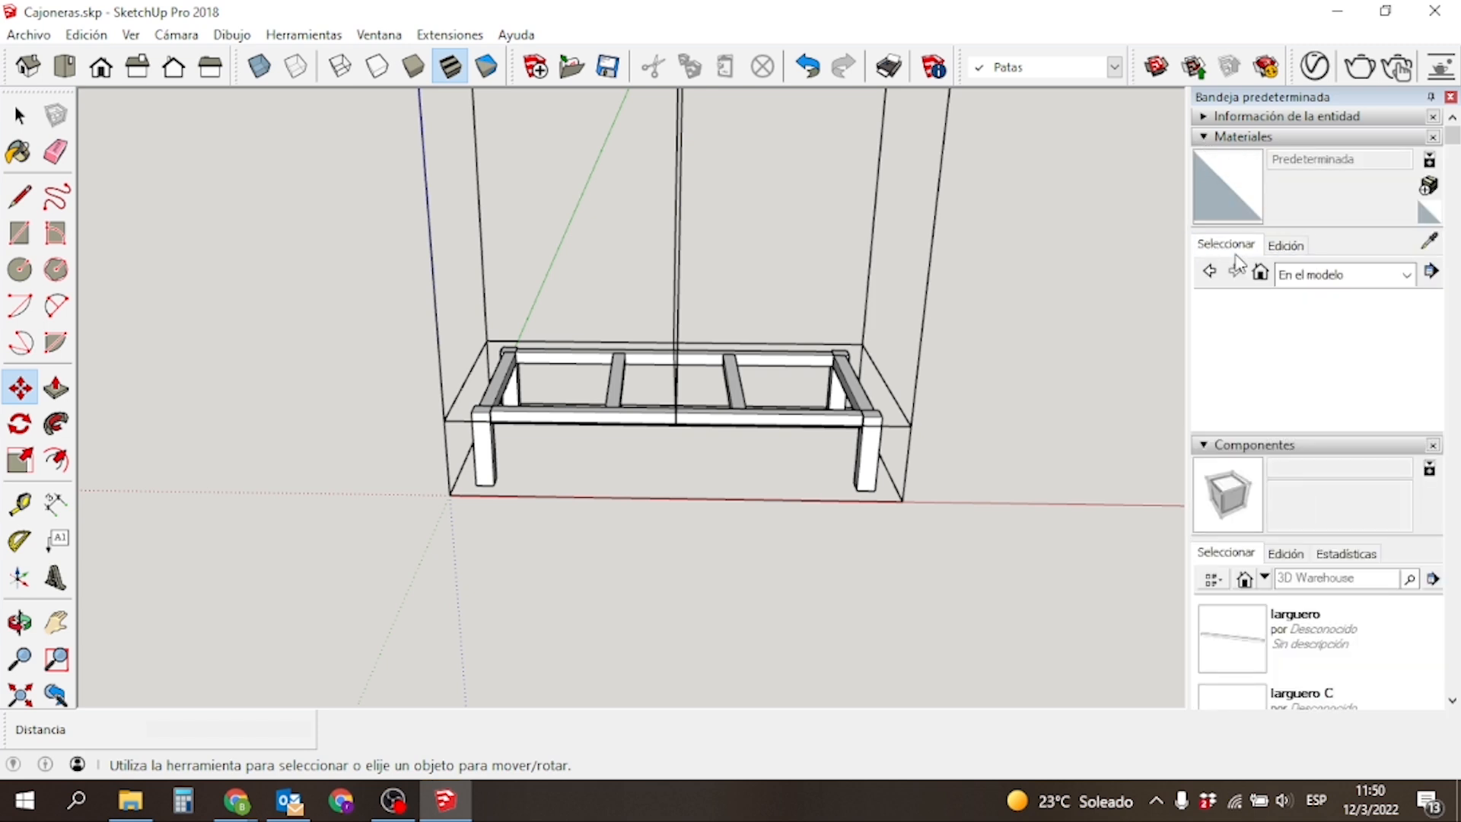
left_click(1335, 275)
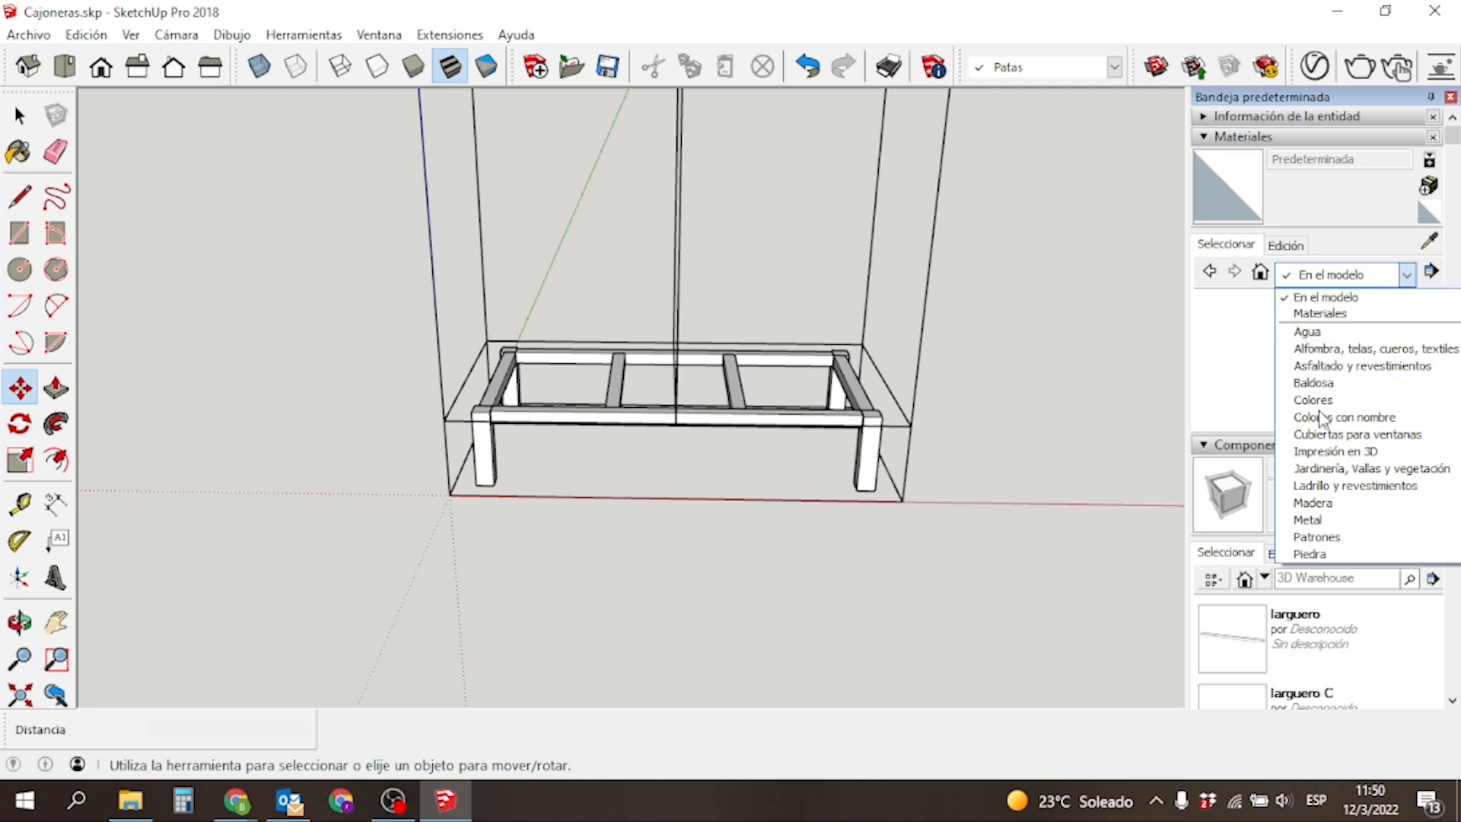
left_click(1326, 503)
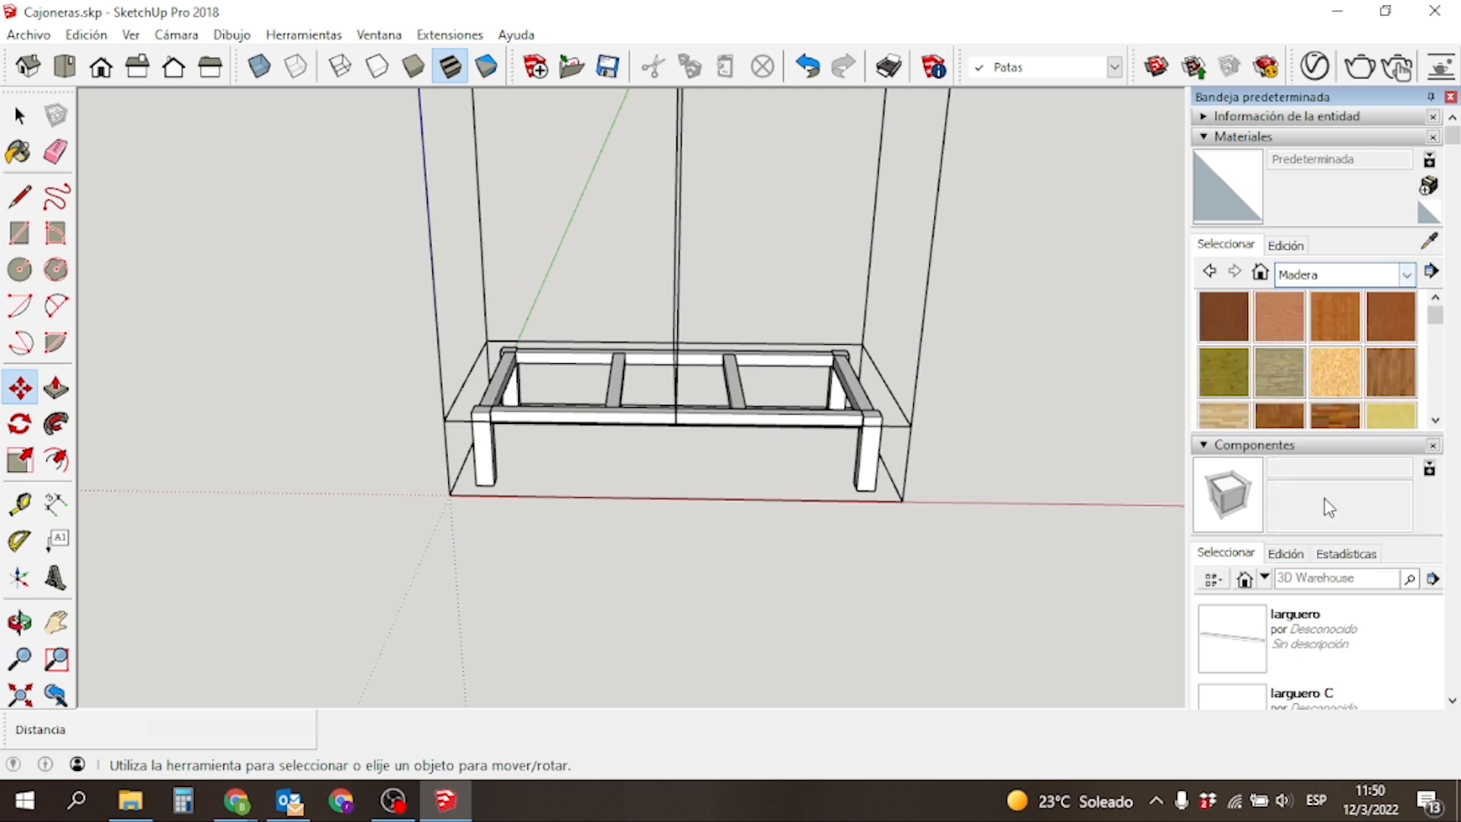
left_click(1436, 299)
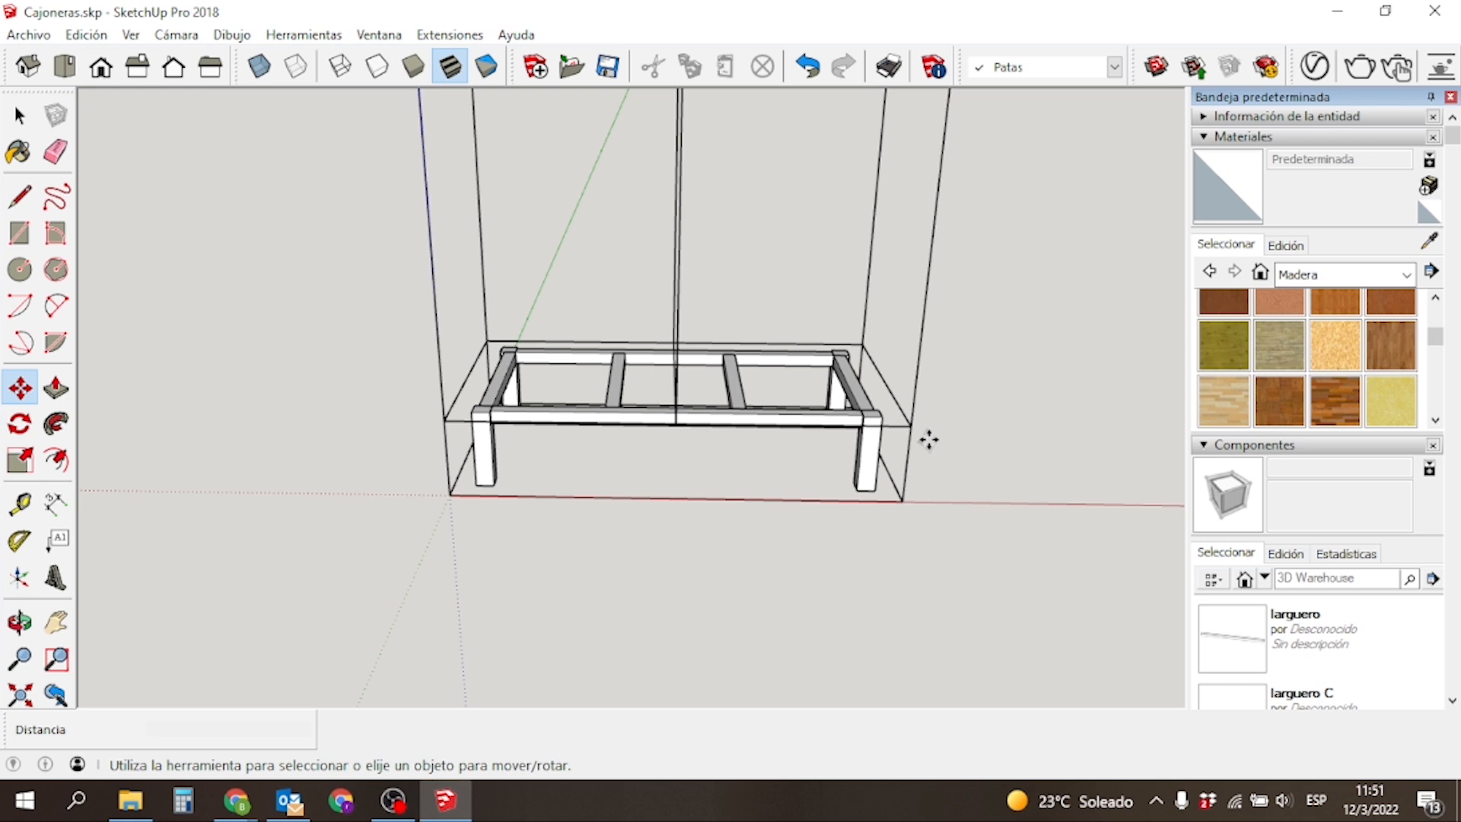
scroll(463, 309, "down", 1)
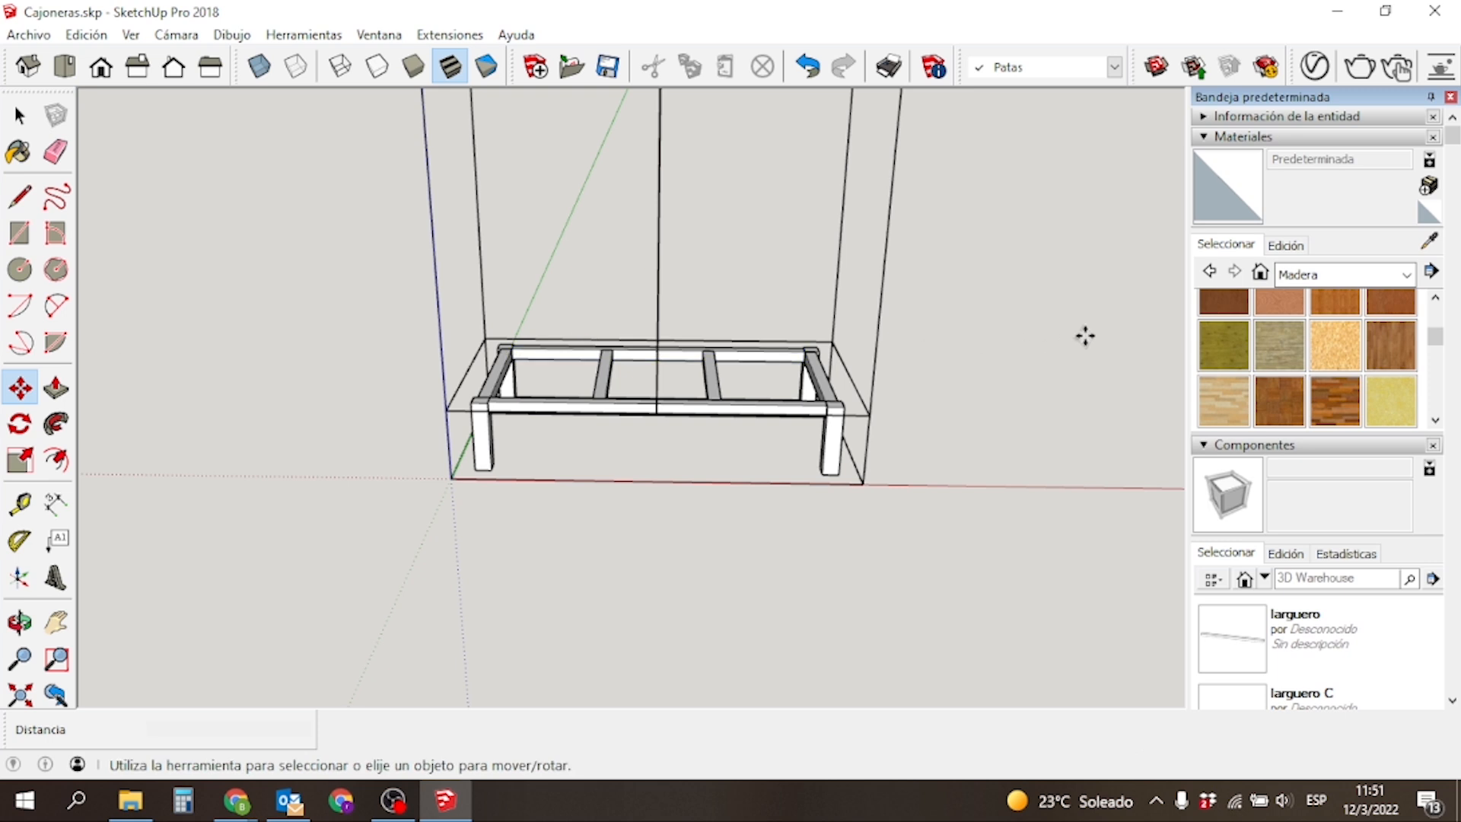
key("space")
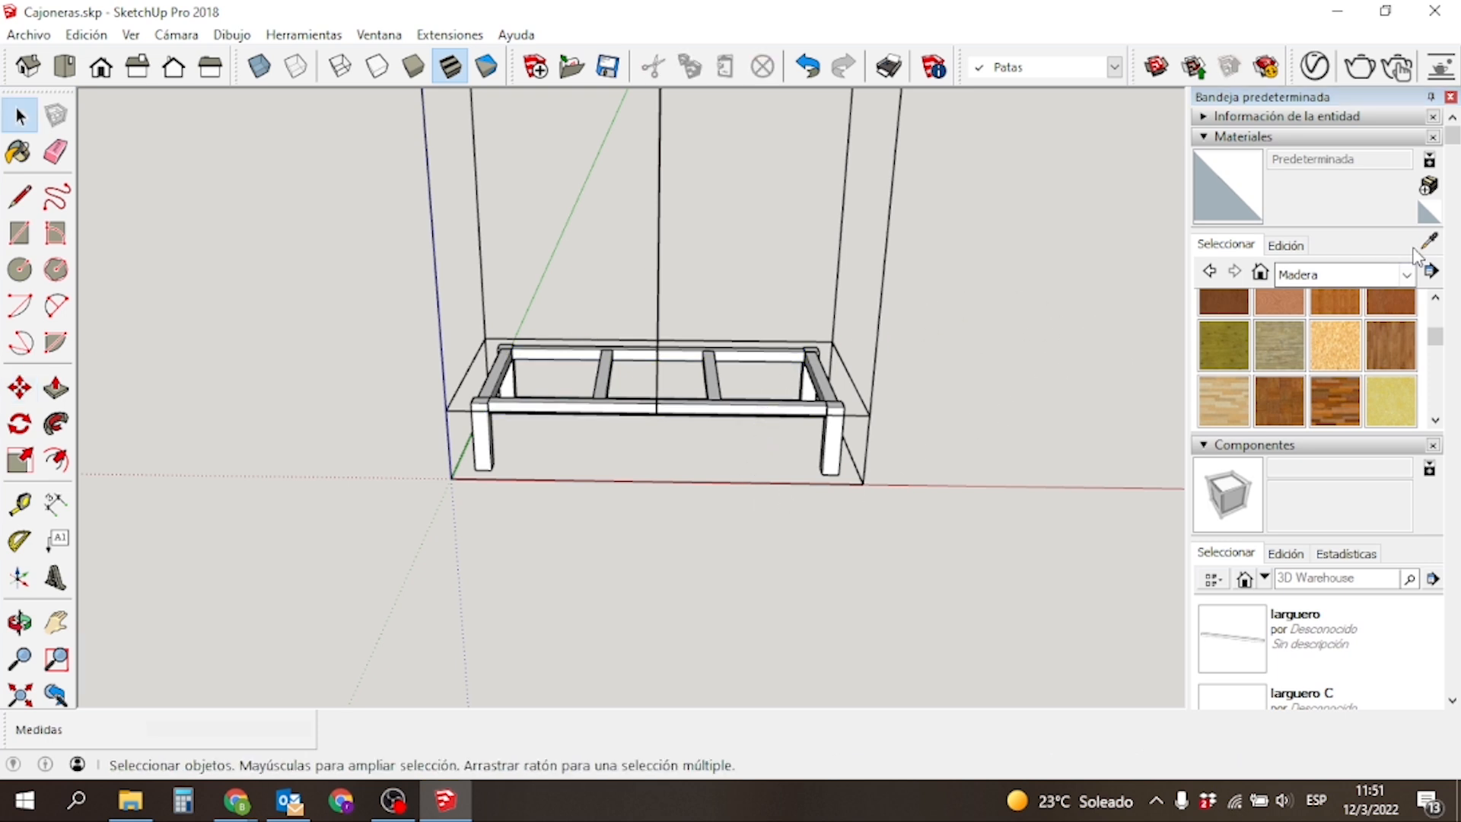
Create a new material and name it paraiso.
left_click(1429, 185)
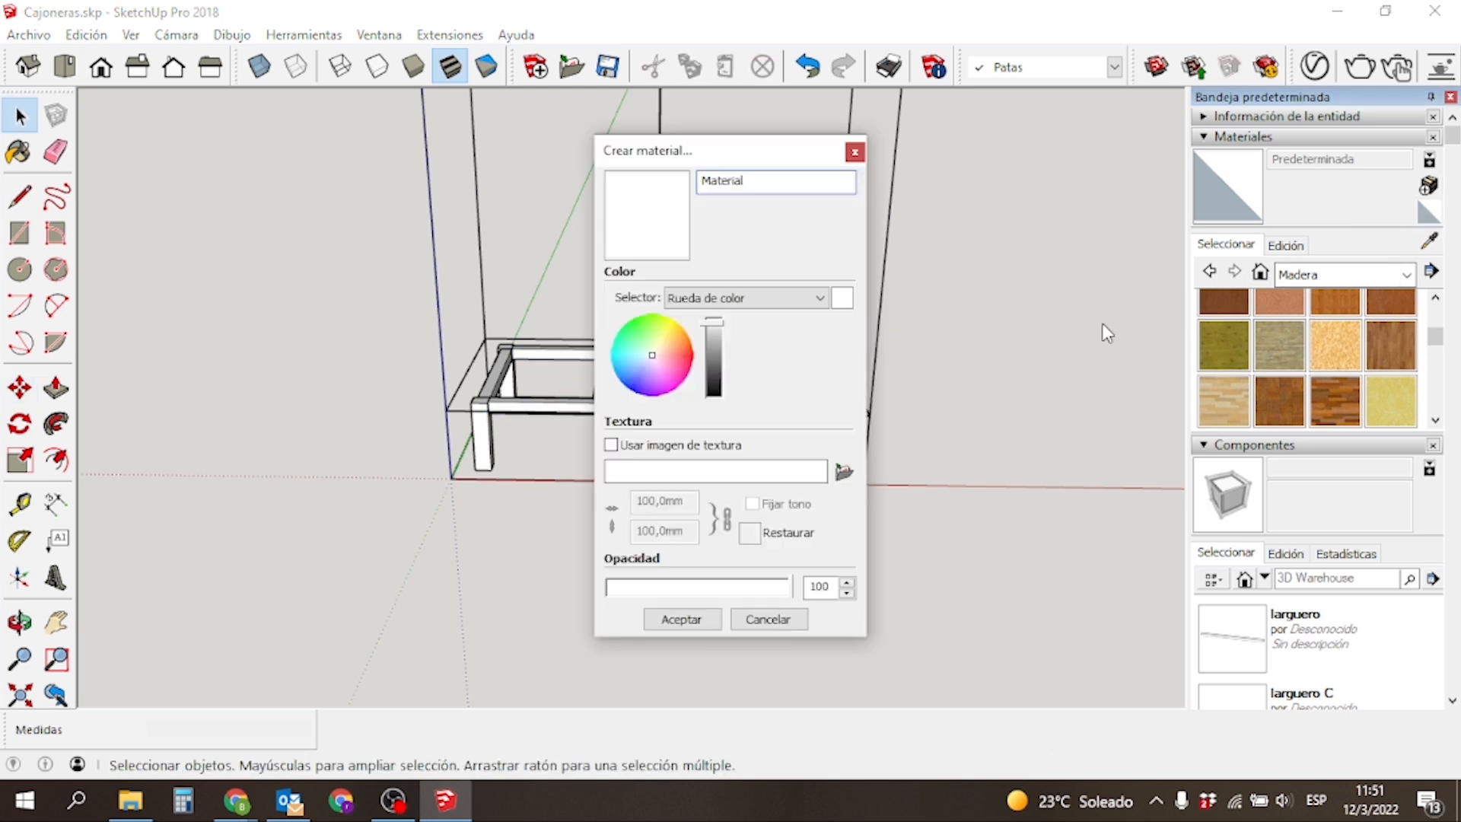
left_click_drag(795, 187, 705, 204)
type("paraiso")
Load Paraiso - H.jpg from the Cajoneras Diseño folder in Dropbox as the new material's texture image.
left_click(844, 475)
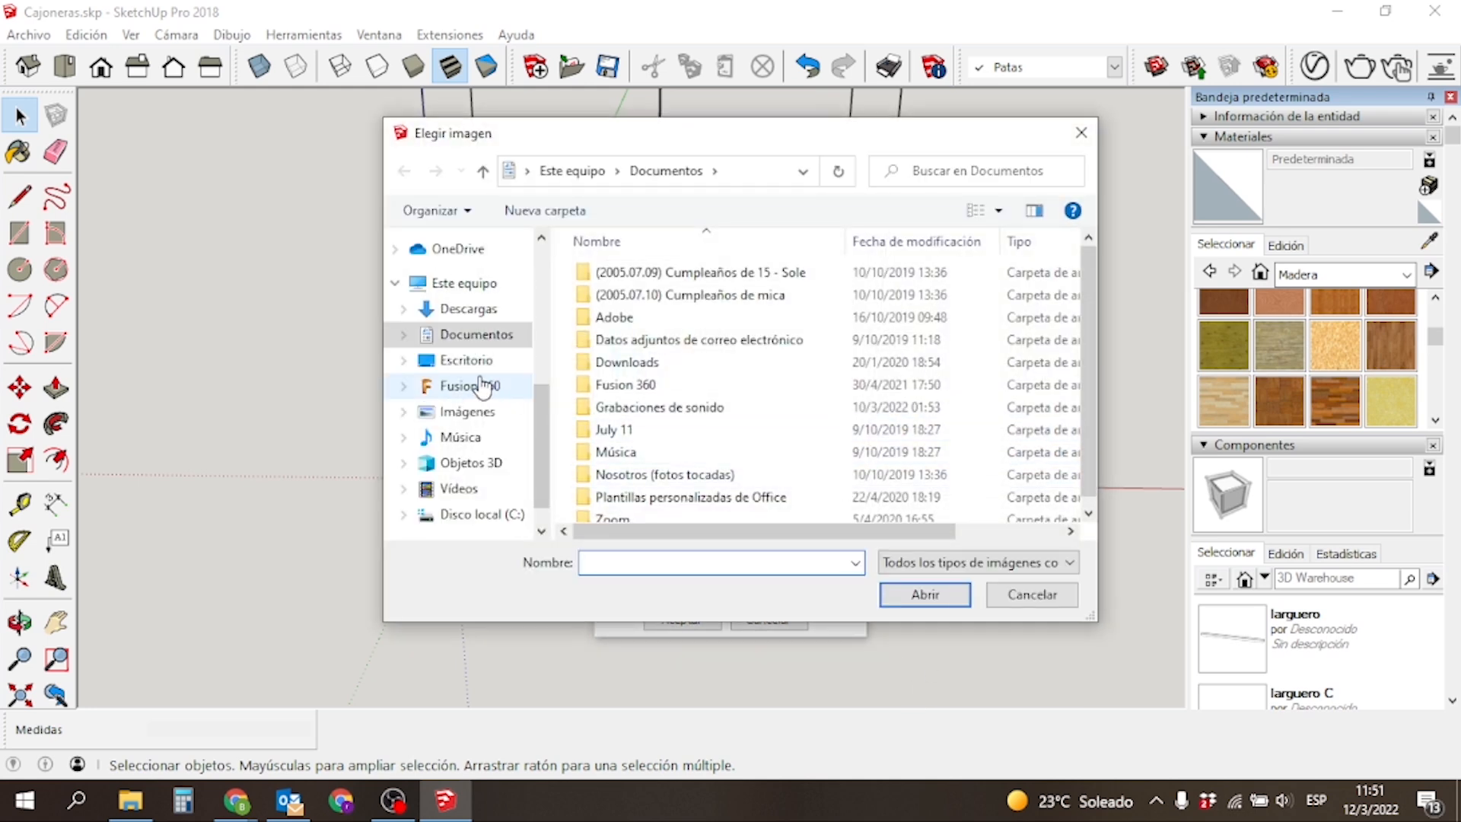
left_click_drag(542, 439, 554, 396)
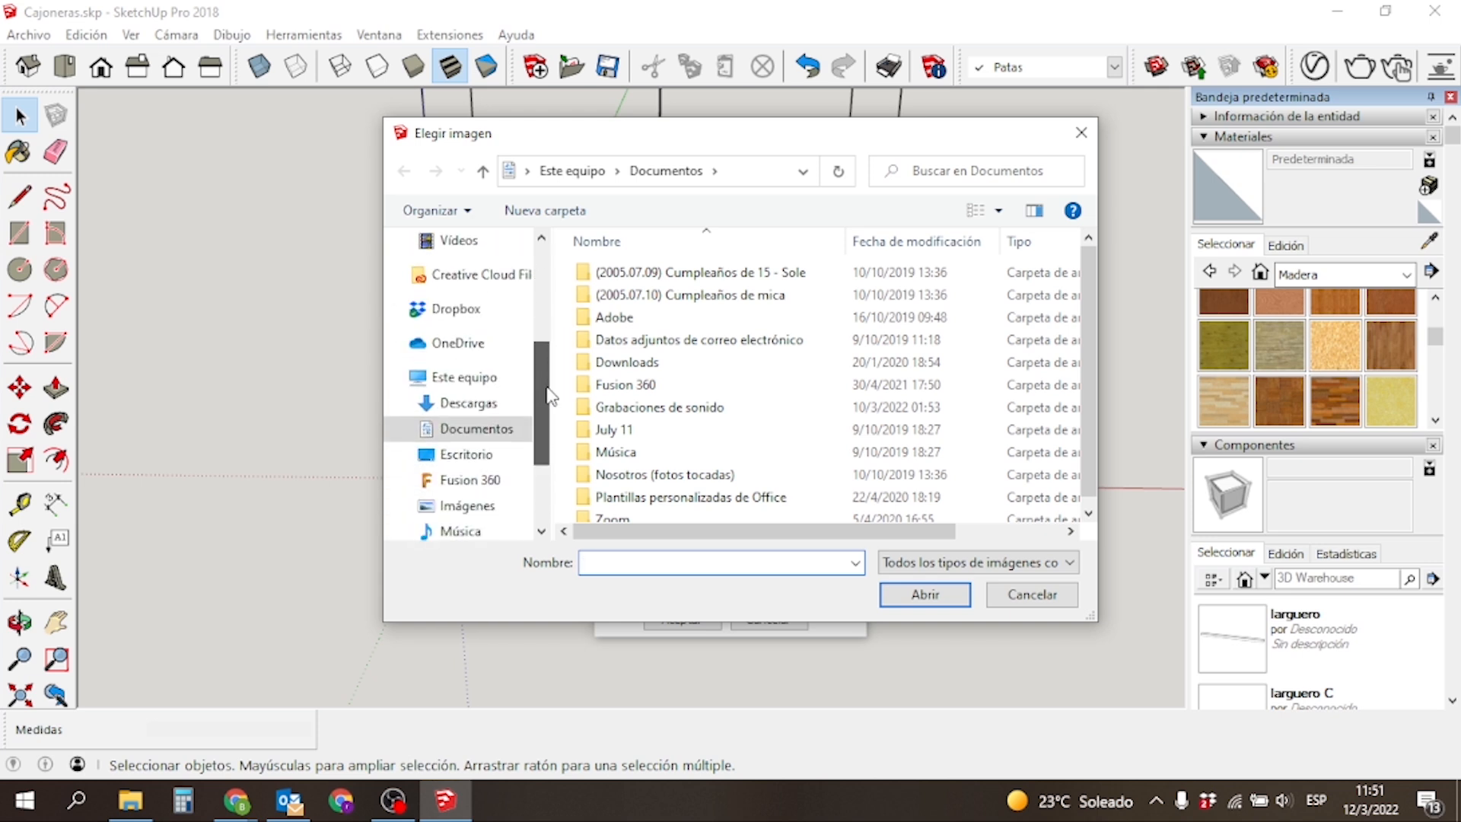
left_click(456, 308)
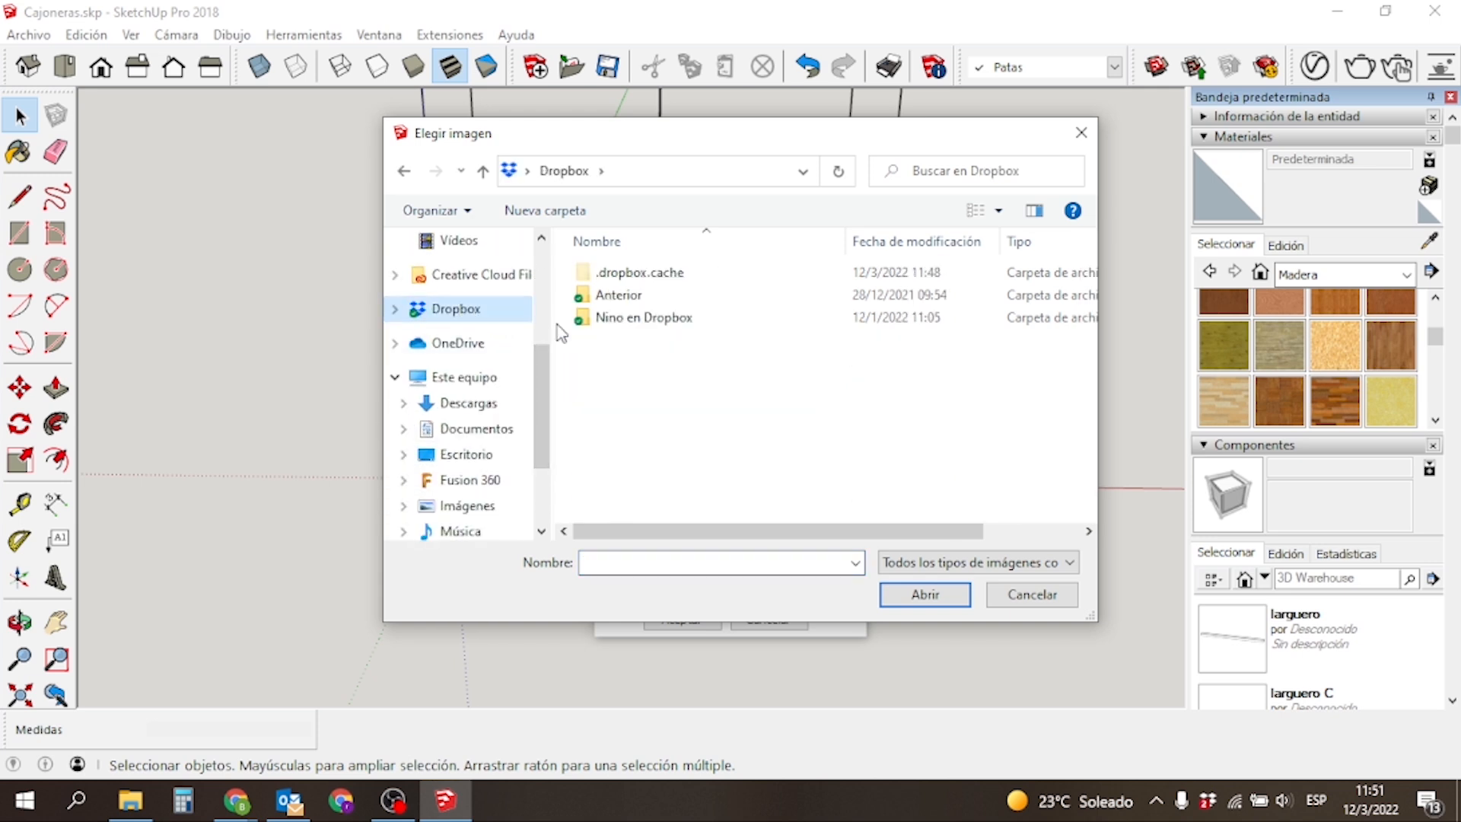
double_click(605, 316)
double_click(608, 455)
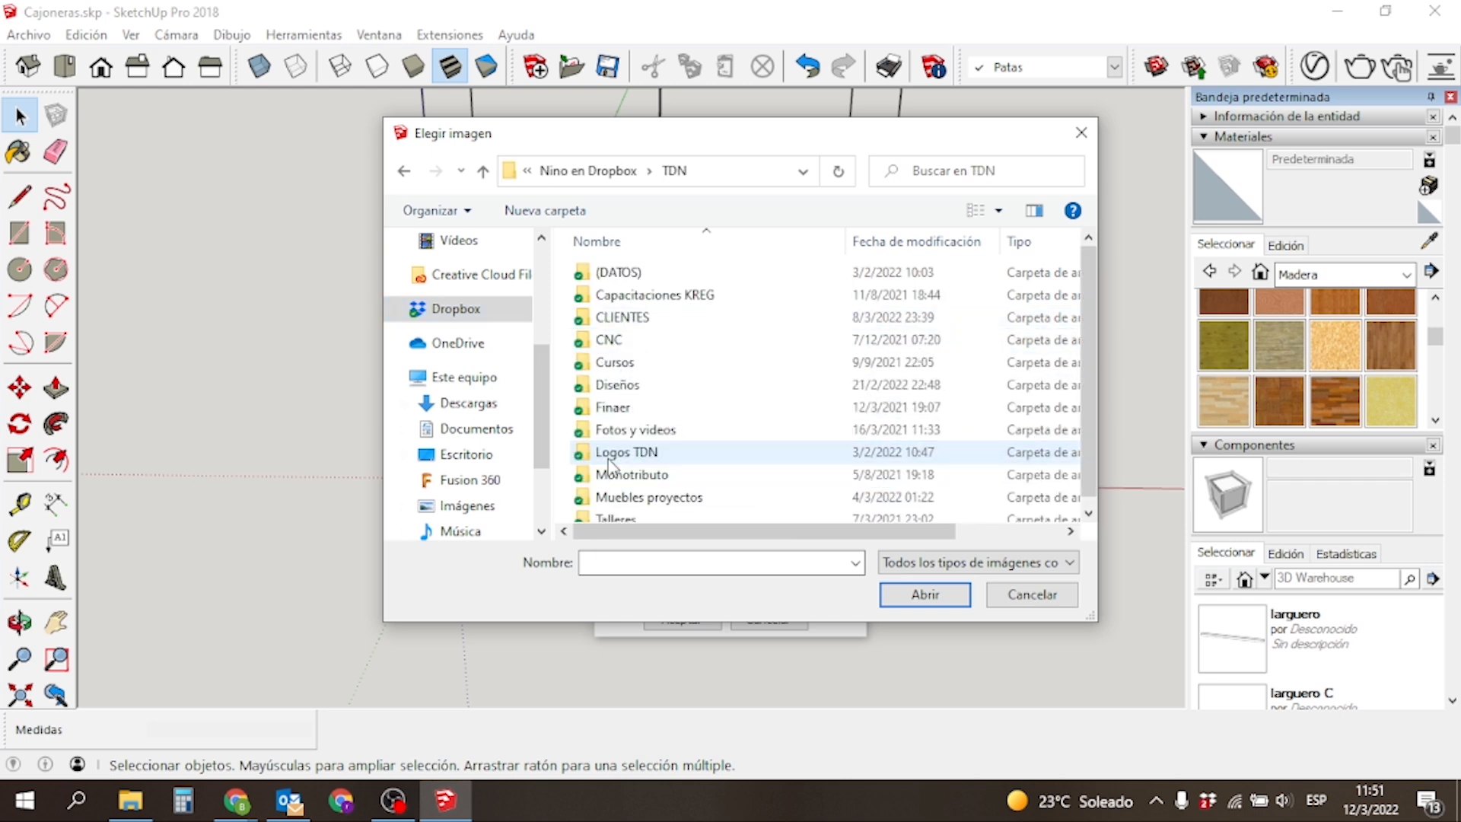
left_click(617, 319)
double_click(617, 320)
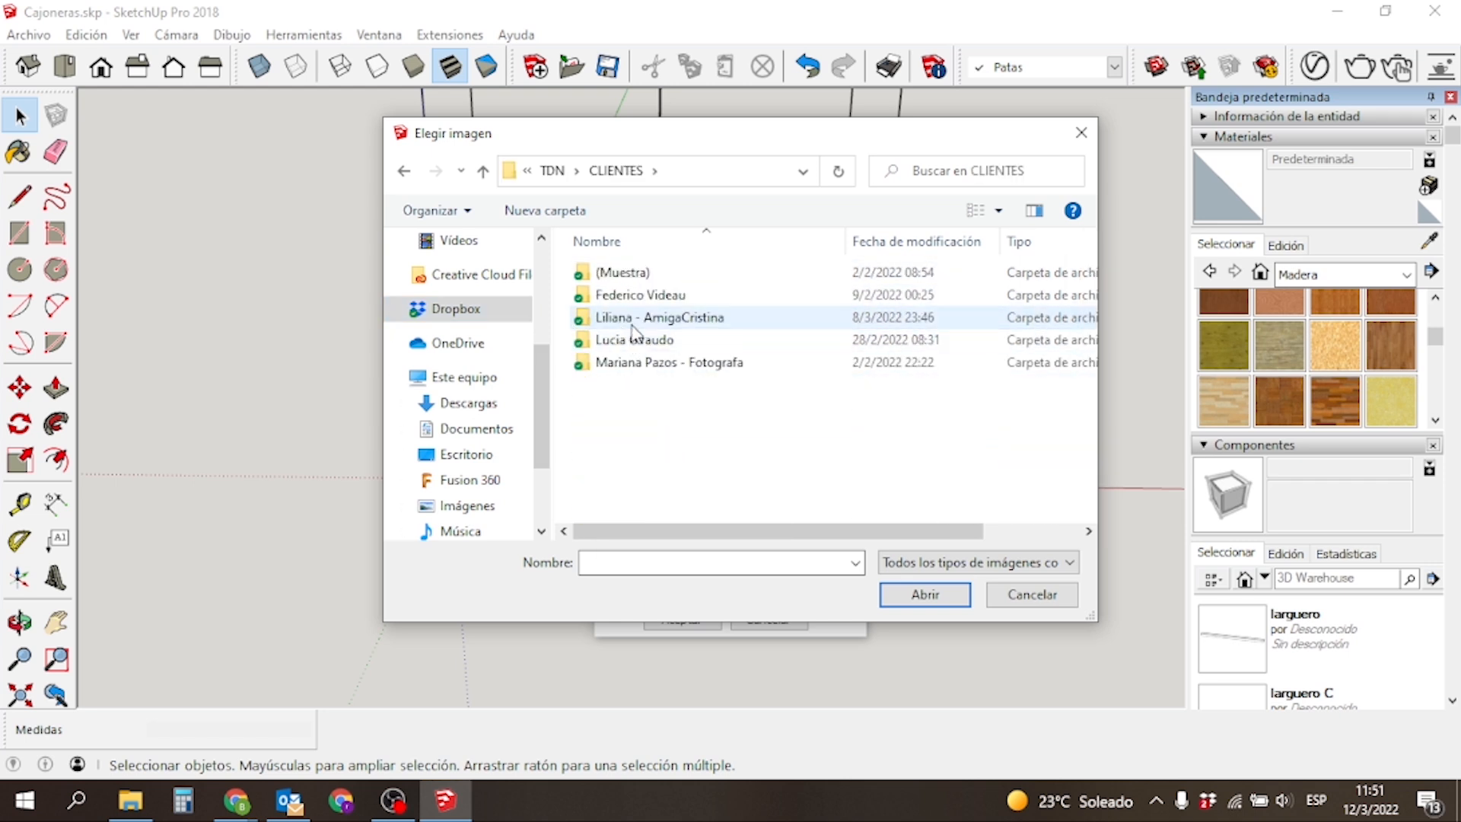
double_click(618, 319)
double_click(630, 278)
double_click(631, 279)
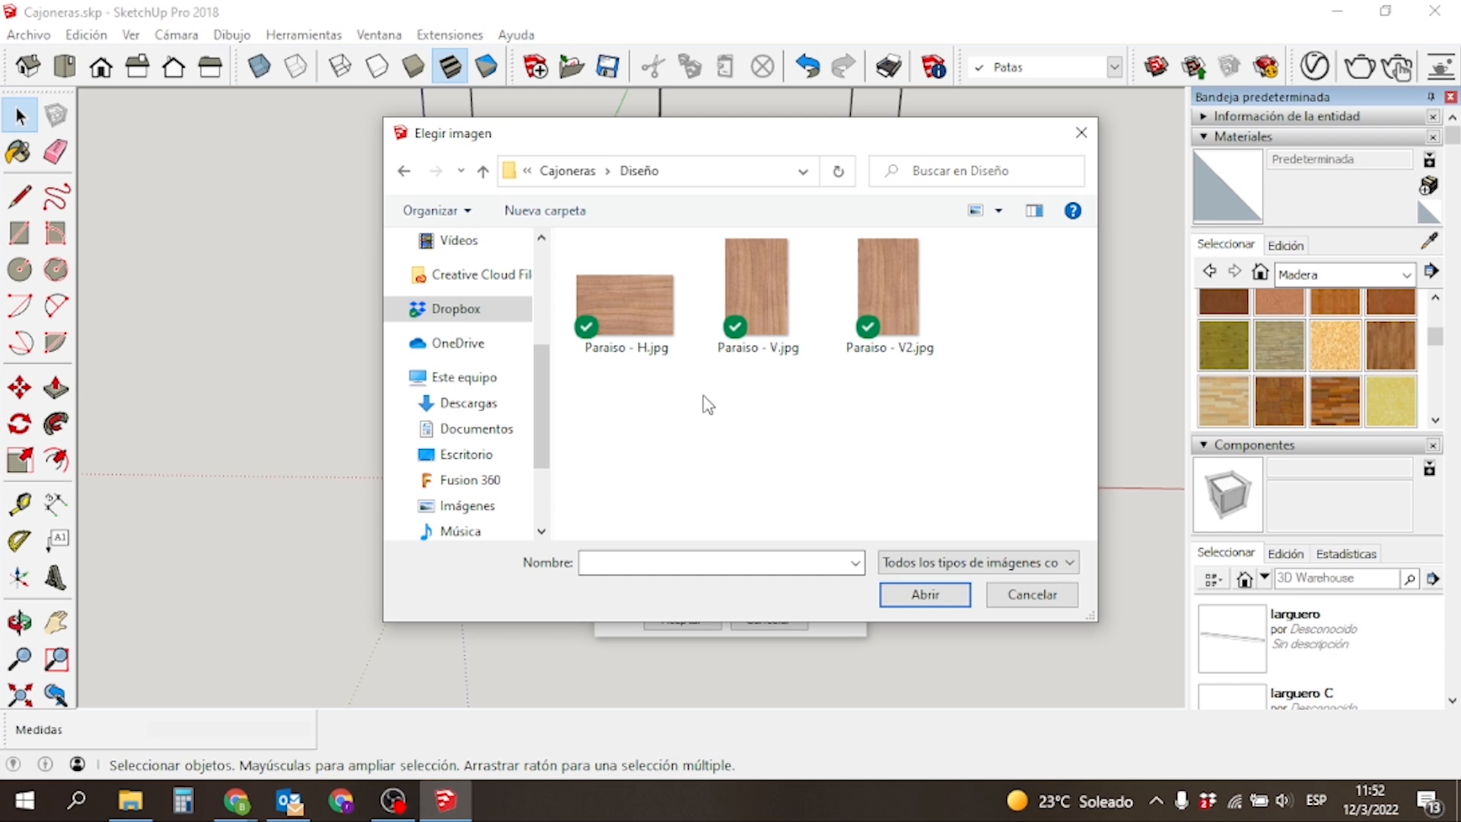
left_click(622, 340)
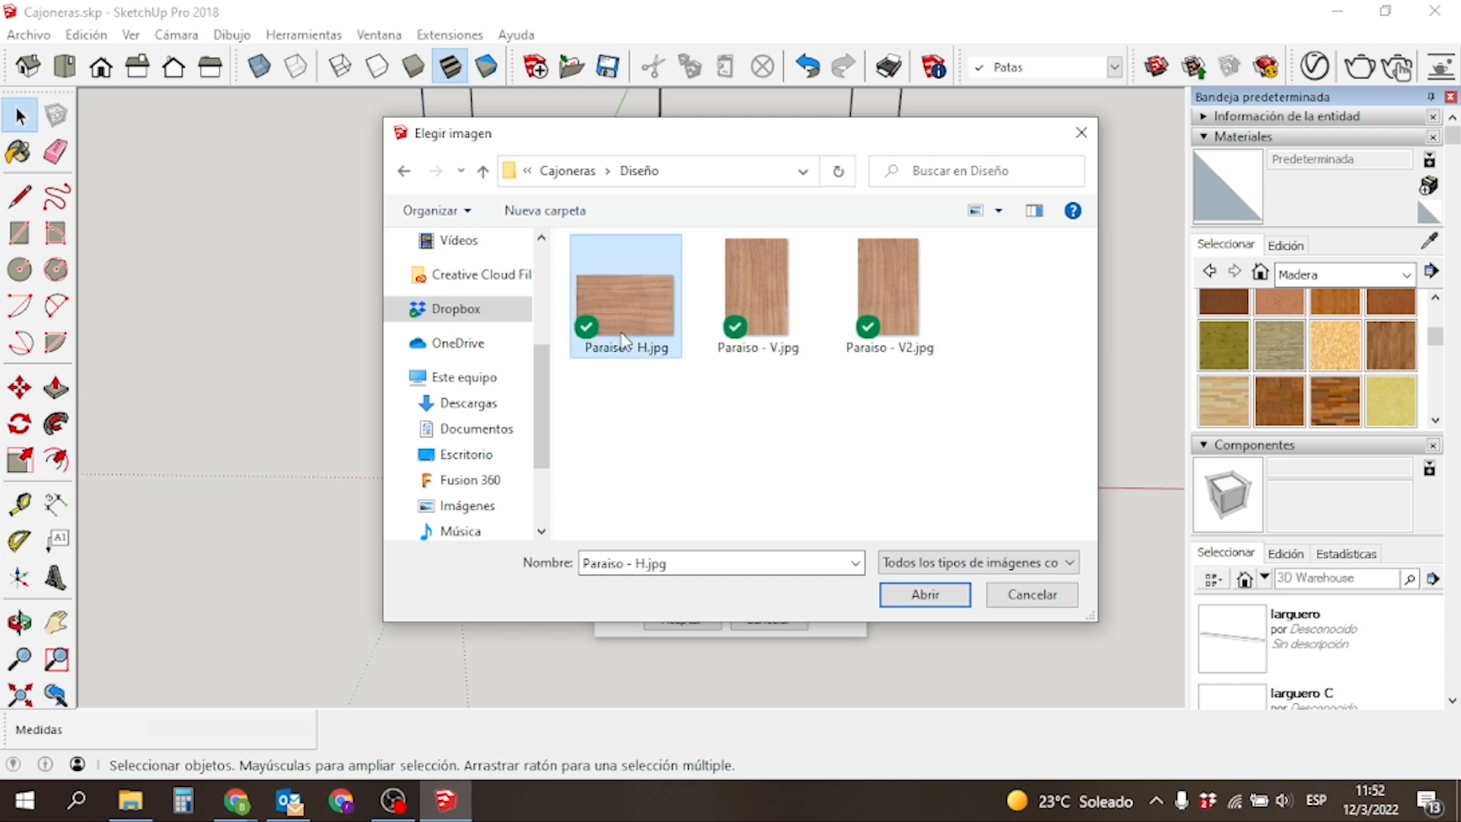
left_click(921, 597)
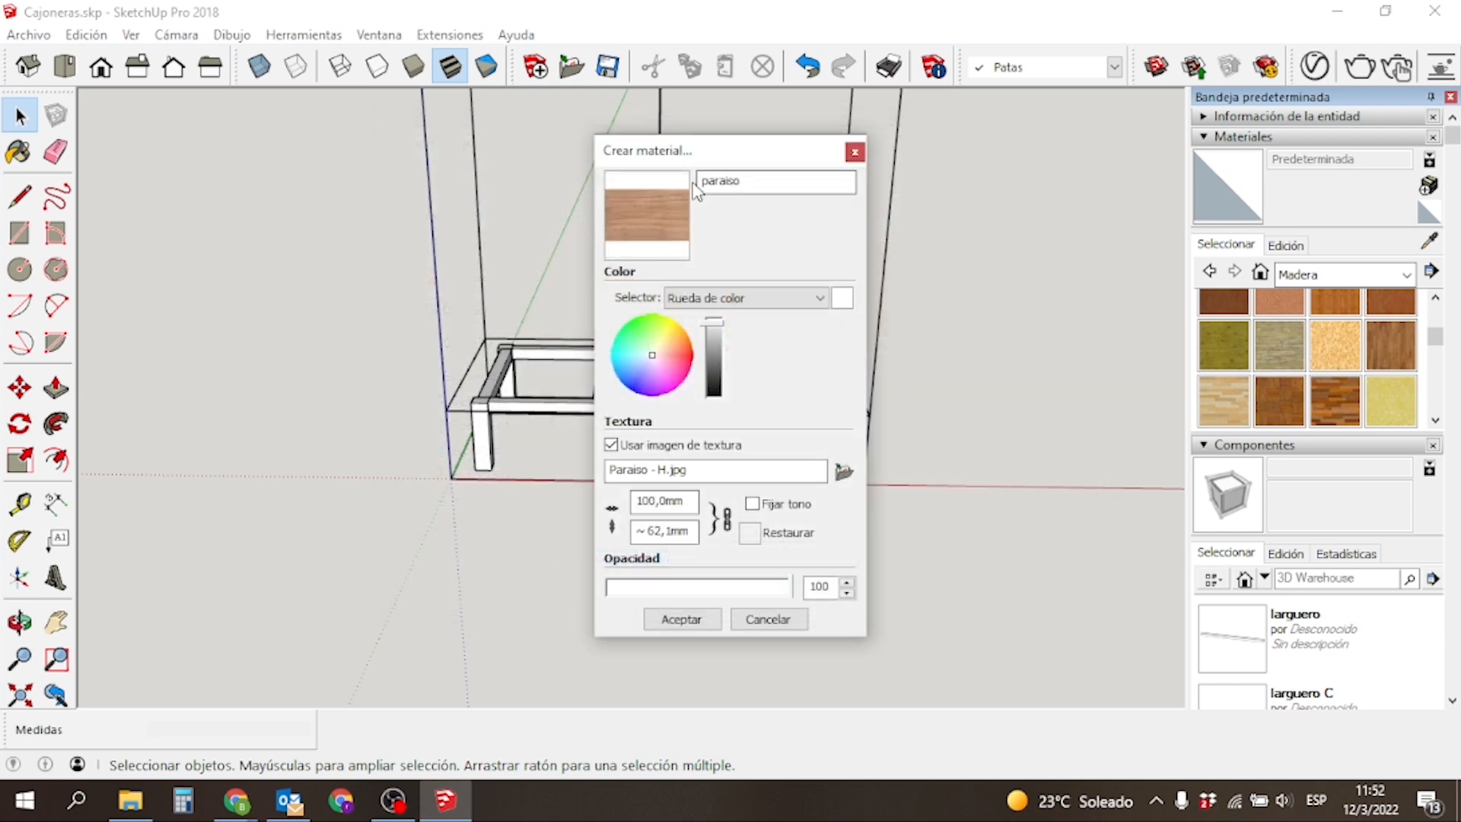
Set the paraiso texture's width to 300 mm and finish creating the material.
left_click_drag(689, 503, 637, 502)
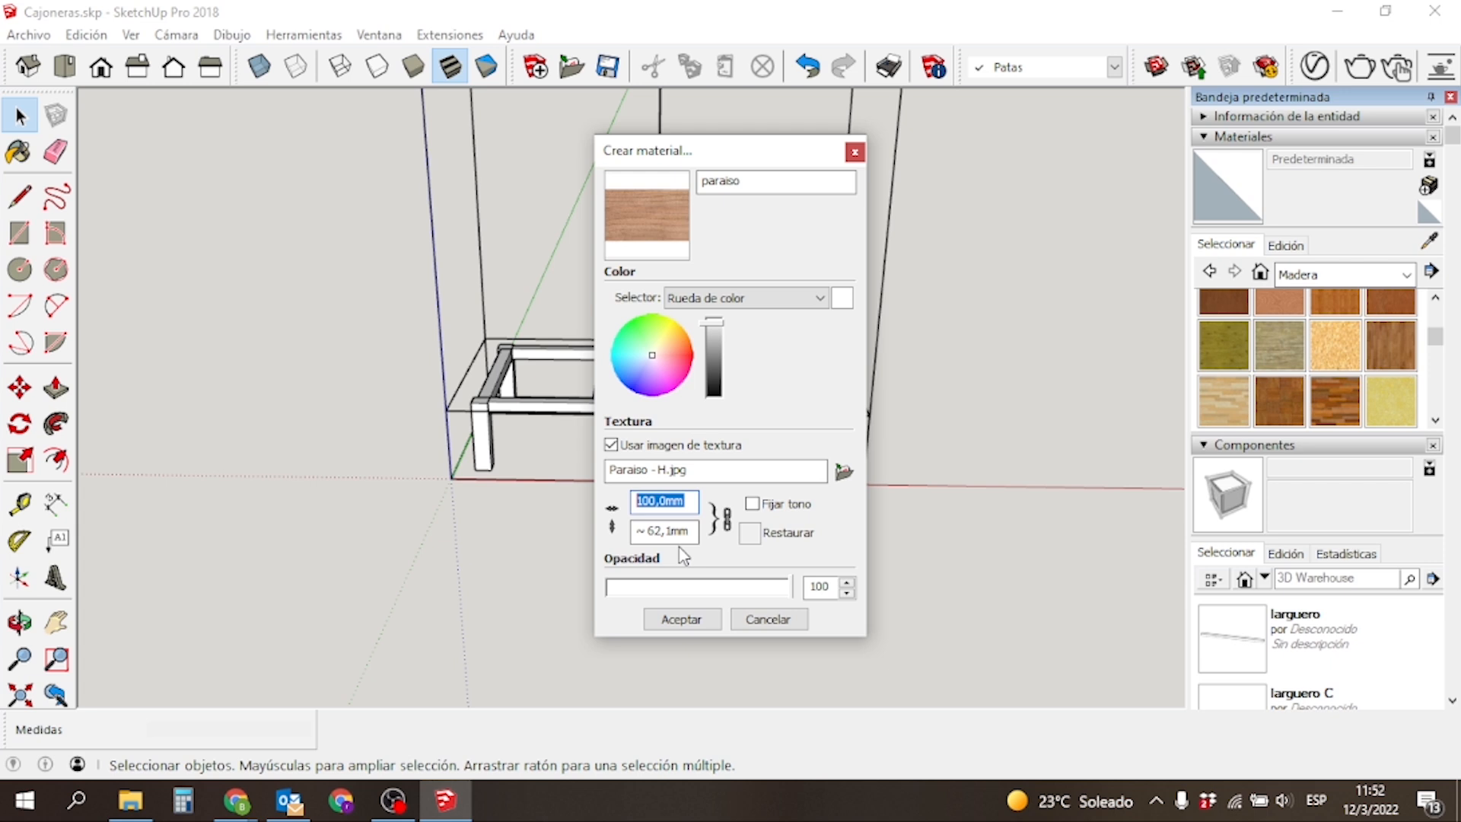
type("300")
left_click(699, 633)
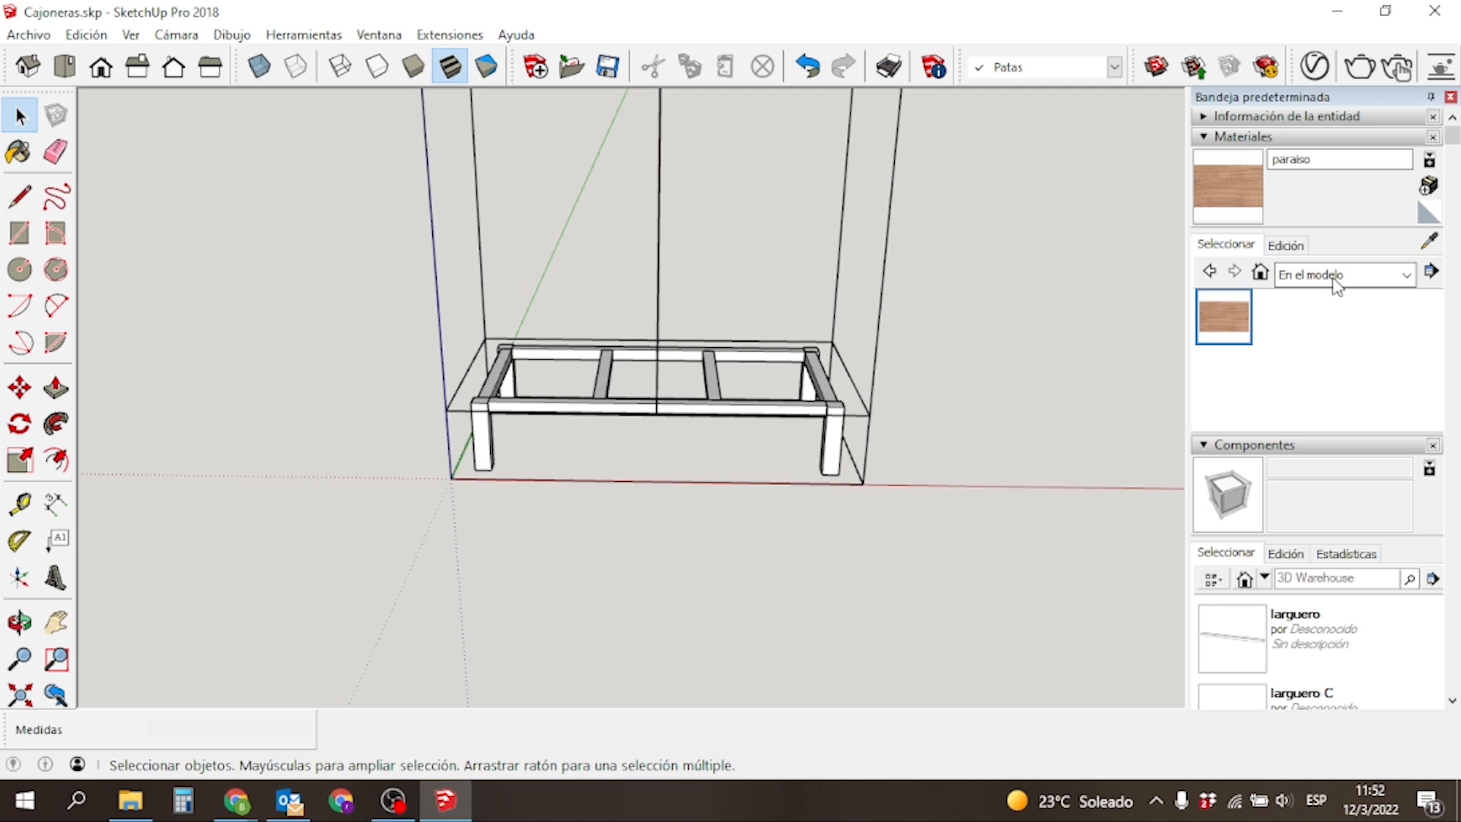
Paint the front larguero rail of the base frame with the in-model paraiso material.
left_click(1364, 281)
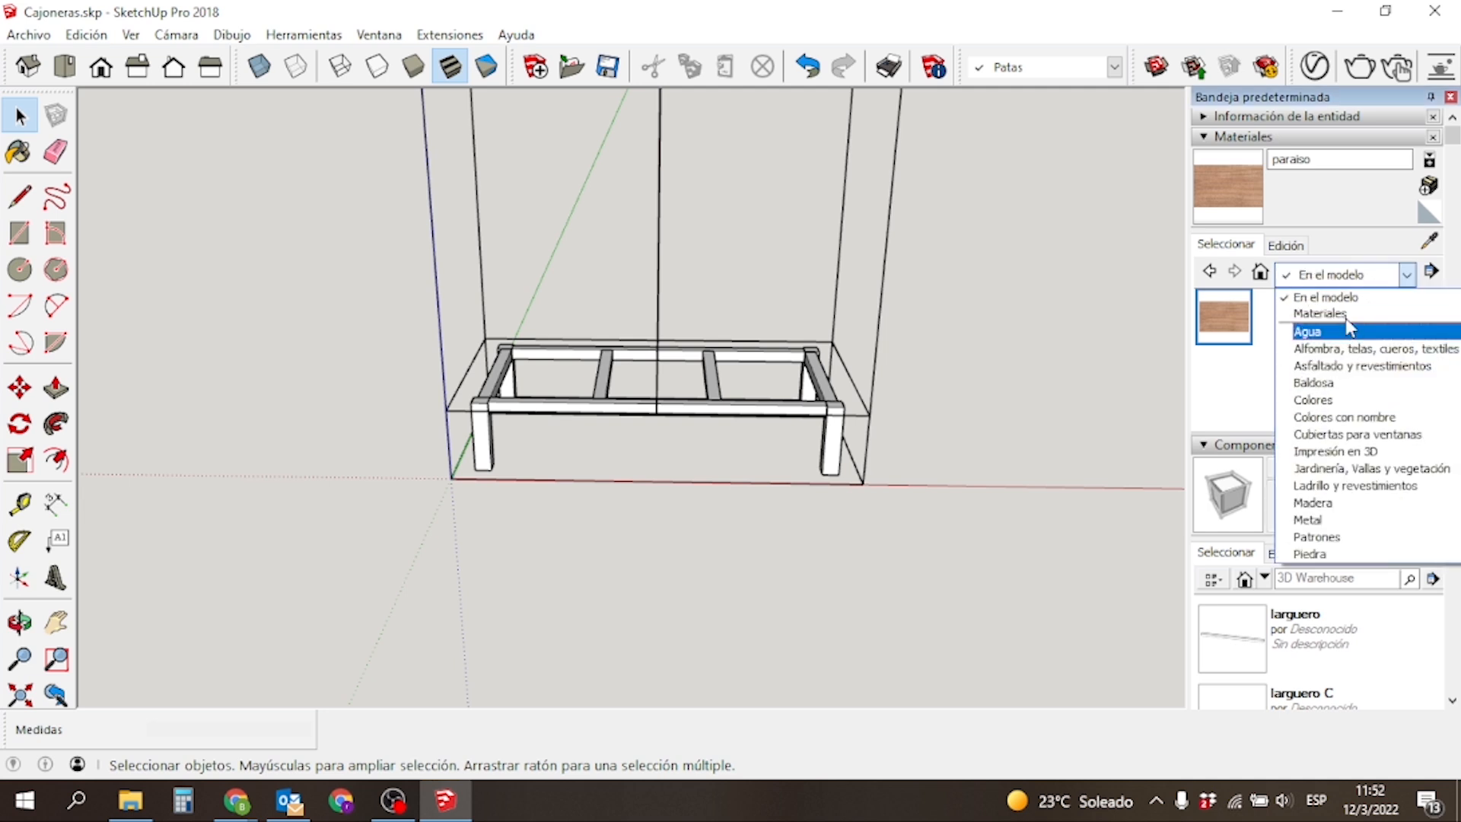
left_click(1328, 296)
left_click(1225, 327)
scroll(571, 433, "up", 3)
left_click(588, 365)
mouse_move(518, 407)
middle_mouse_down()
mouse_move(619, 447)
mouse_move(661, 369)
middle_mouse_up()
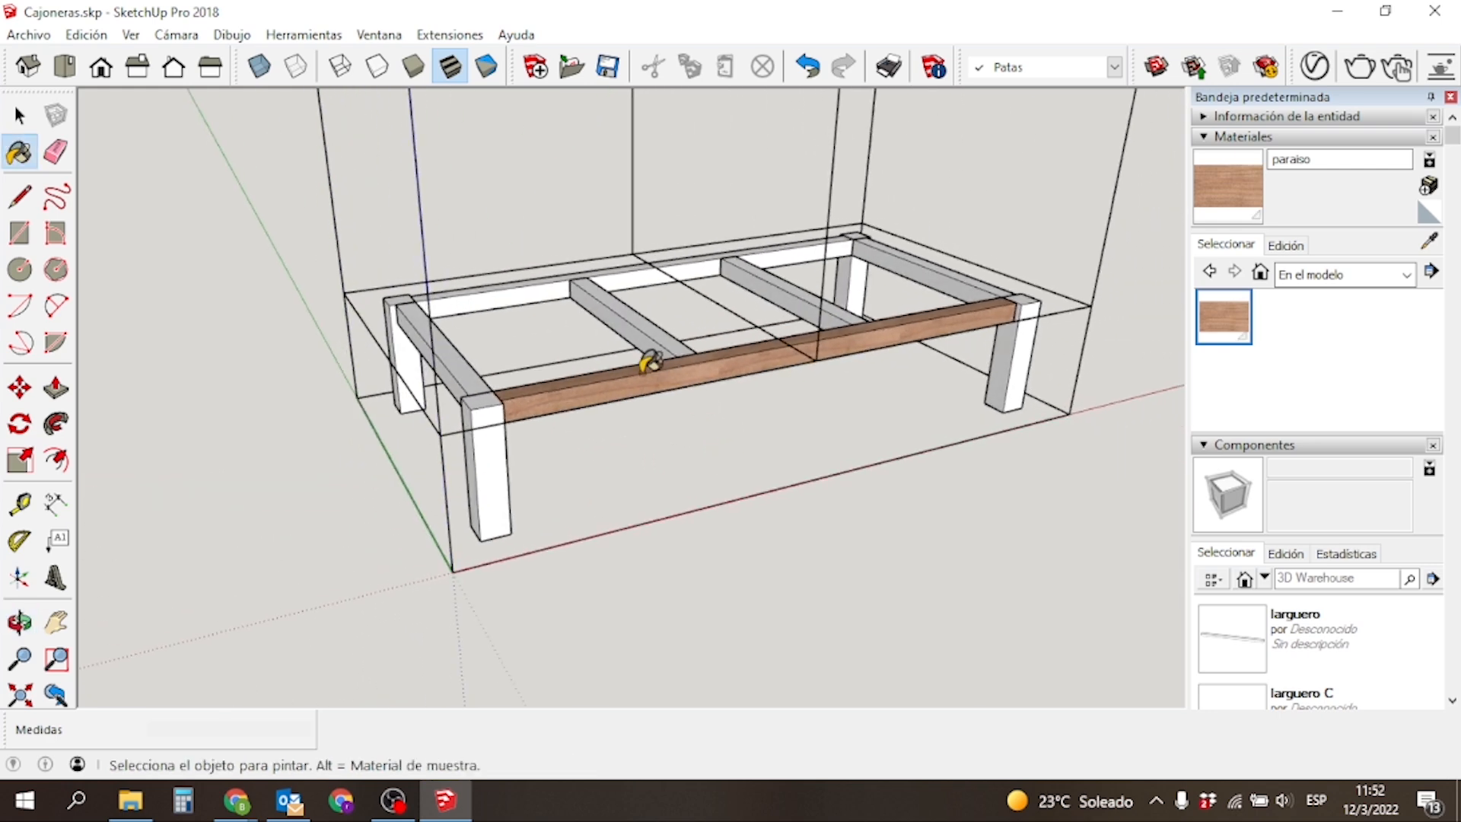
scroll(648, 379, "up", 5)
scroll(754, 428, "down", 4)
mouse_move(840, 432)
middle_mouse_down()
mouse_move(857, 404)
mouse_move(505, 327)
mouse_move(425, 251)
mouse_move(441, 218)
mouse_move(512, 326)
mouse_move(534, 335)
middle_mouse_up()
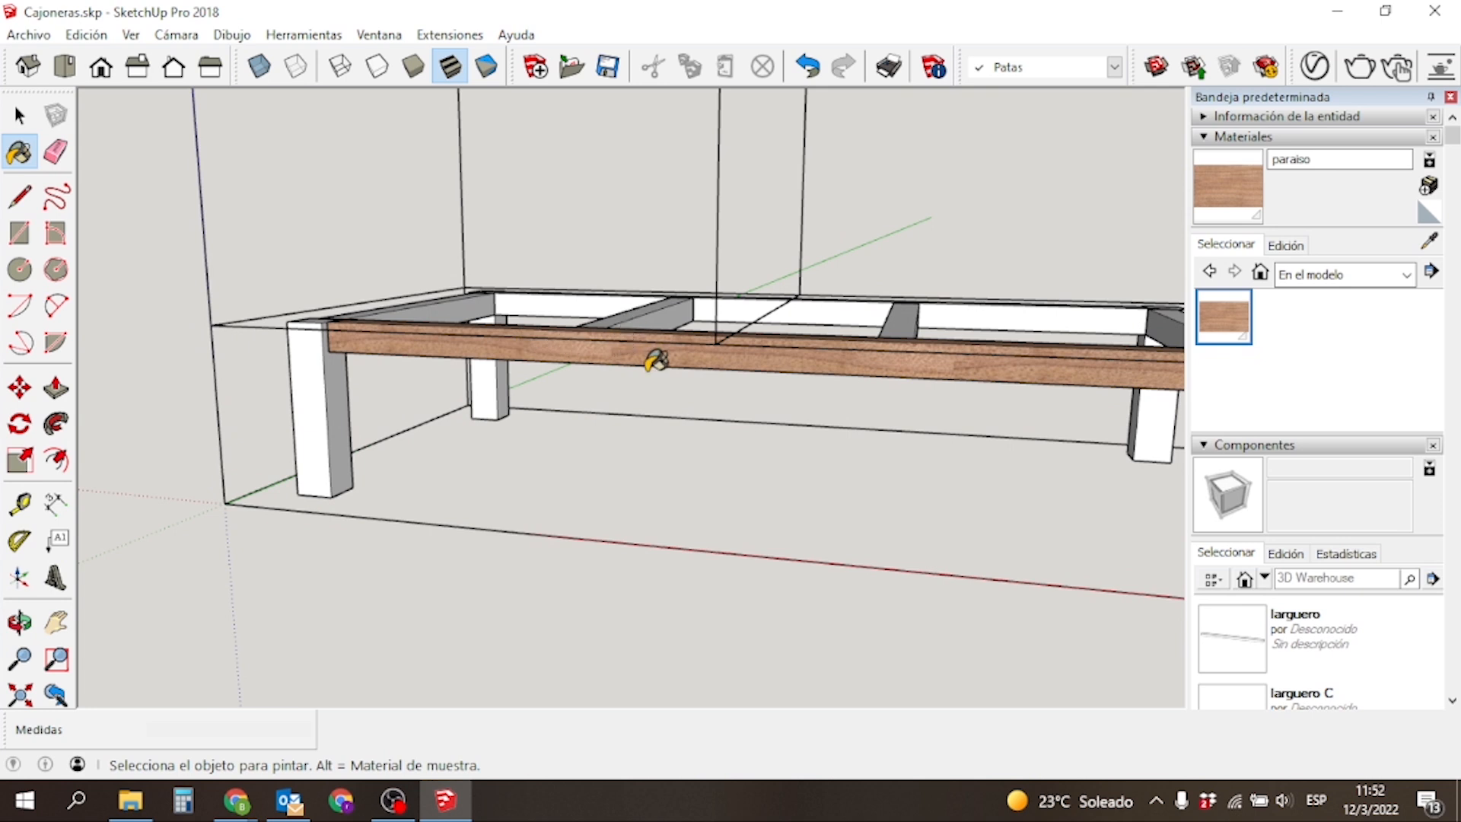
Edit the paraiso material and set its texture width to 200 mm.
double_click(1234, 327)
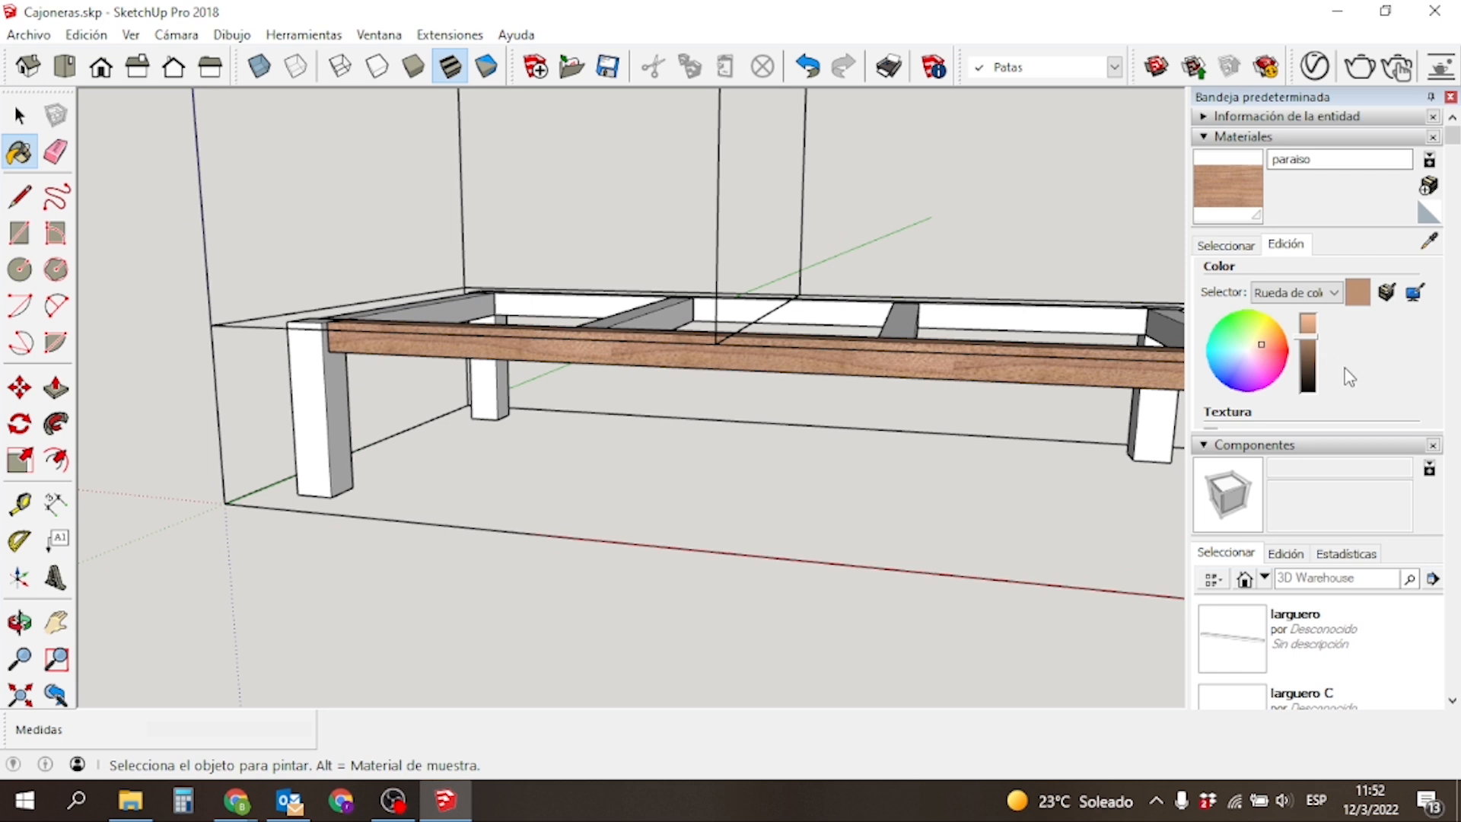
left_click_drag(1348, 431, 1352, 515)
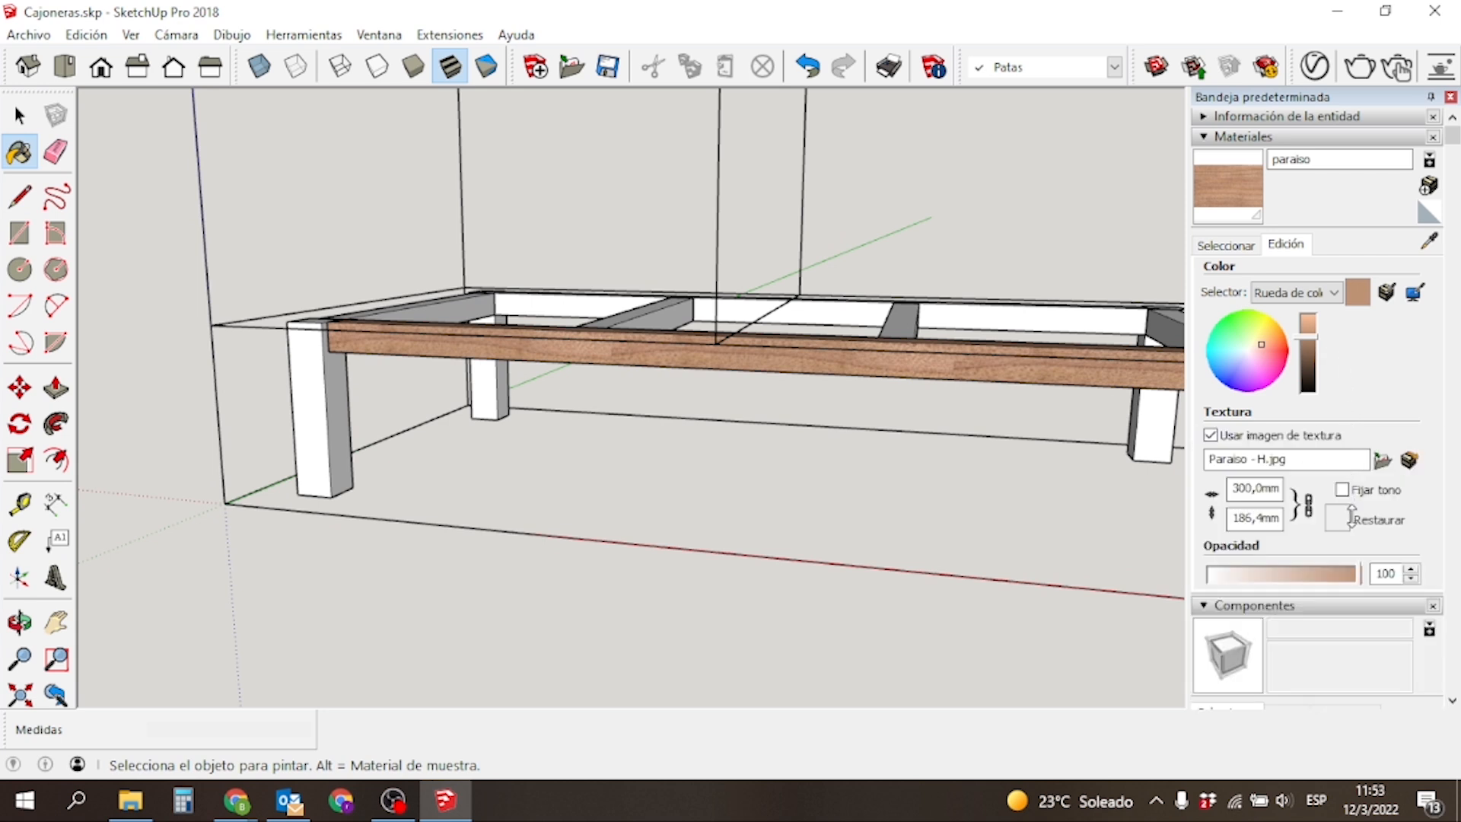
left_click(1239, 487)
type("200")
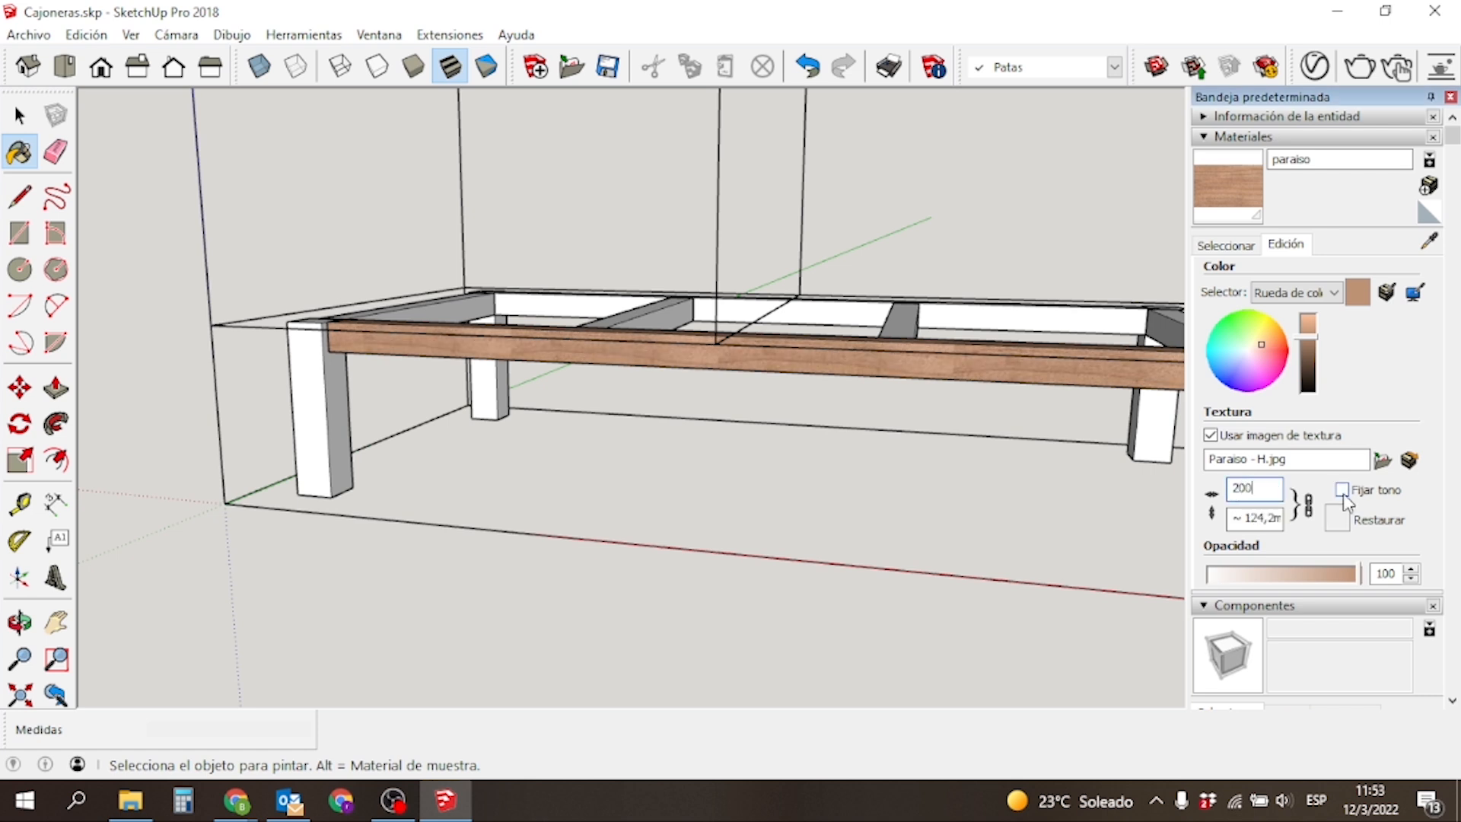
scroll(1367, 557, "down", 3)
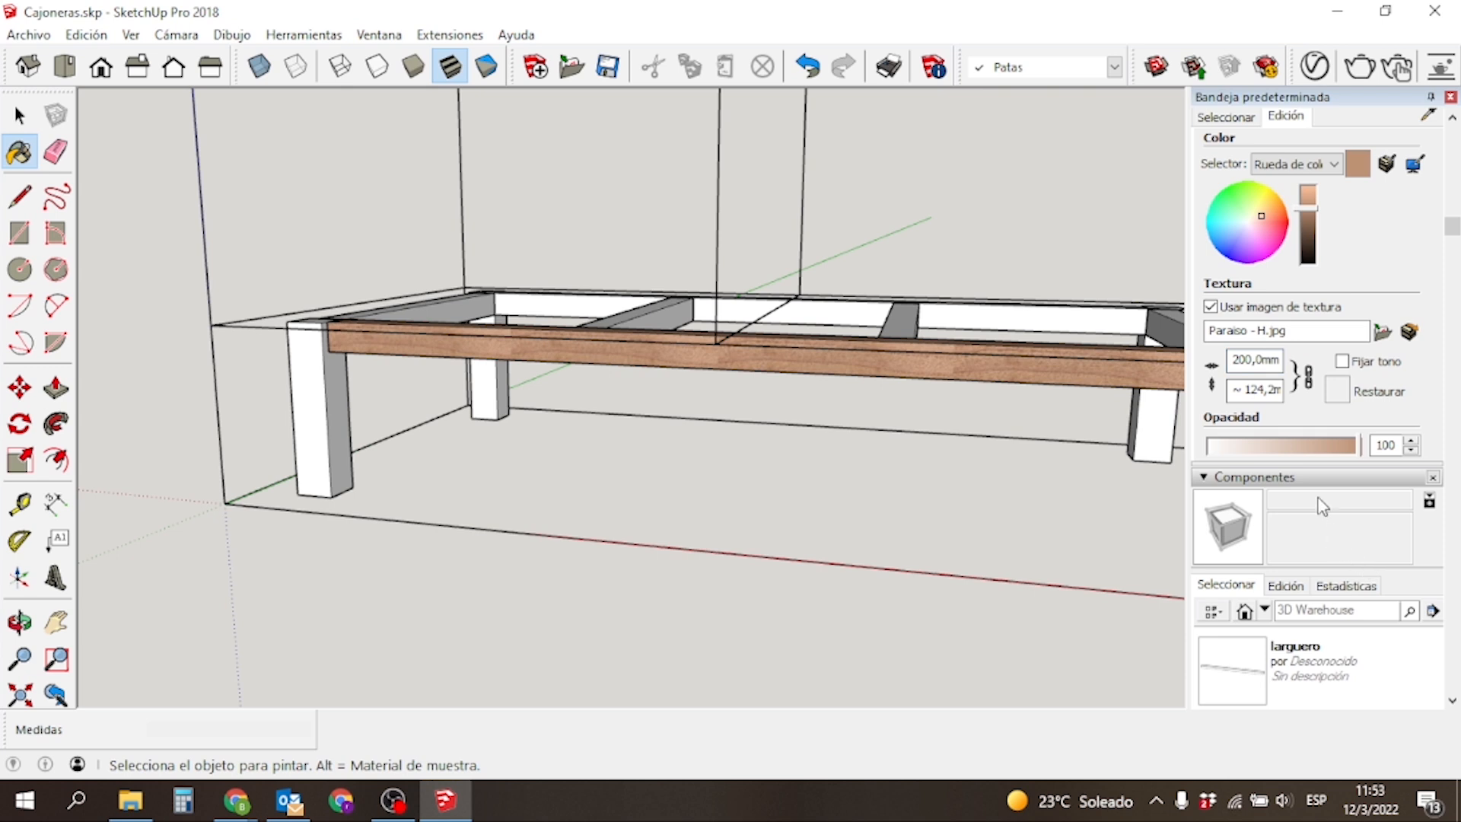
left_click_drag(1372, 463, 1373, 554)
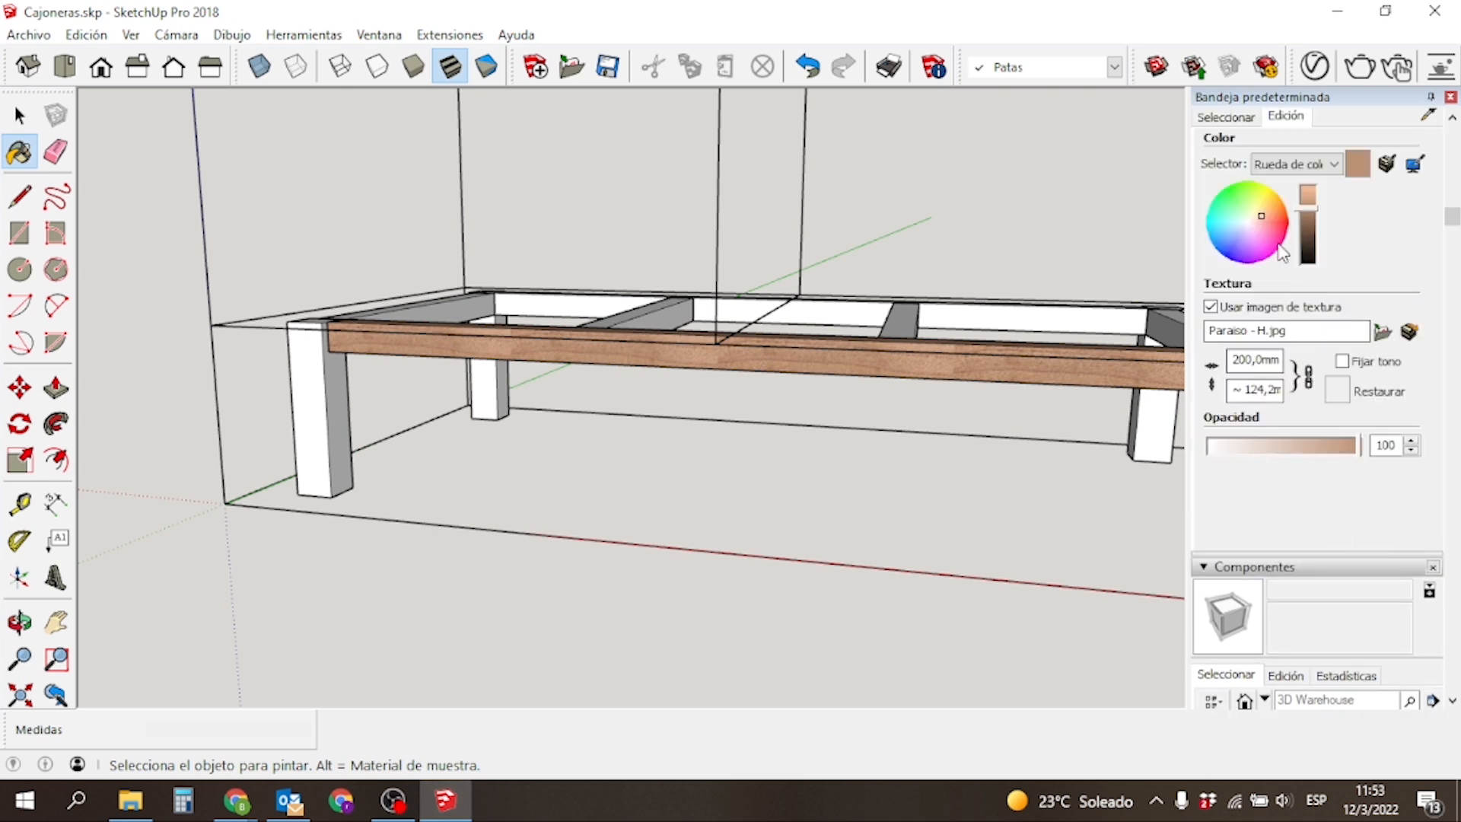
scroll(1293, 289, "up", 3)
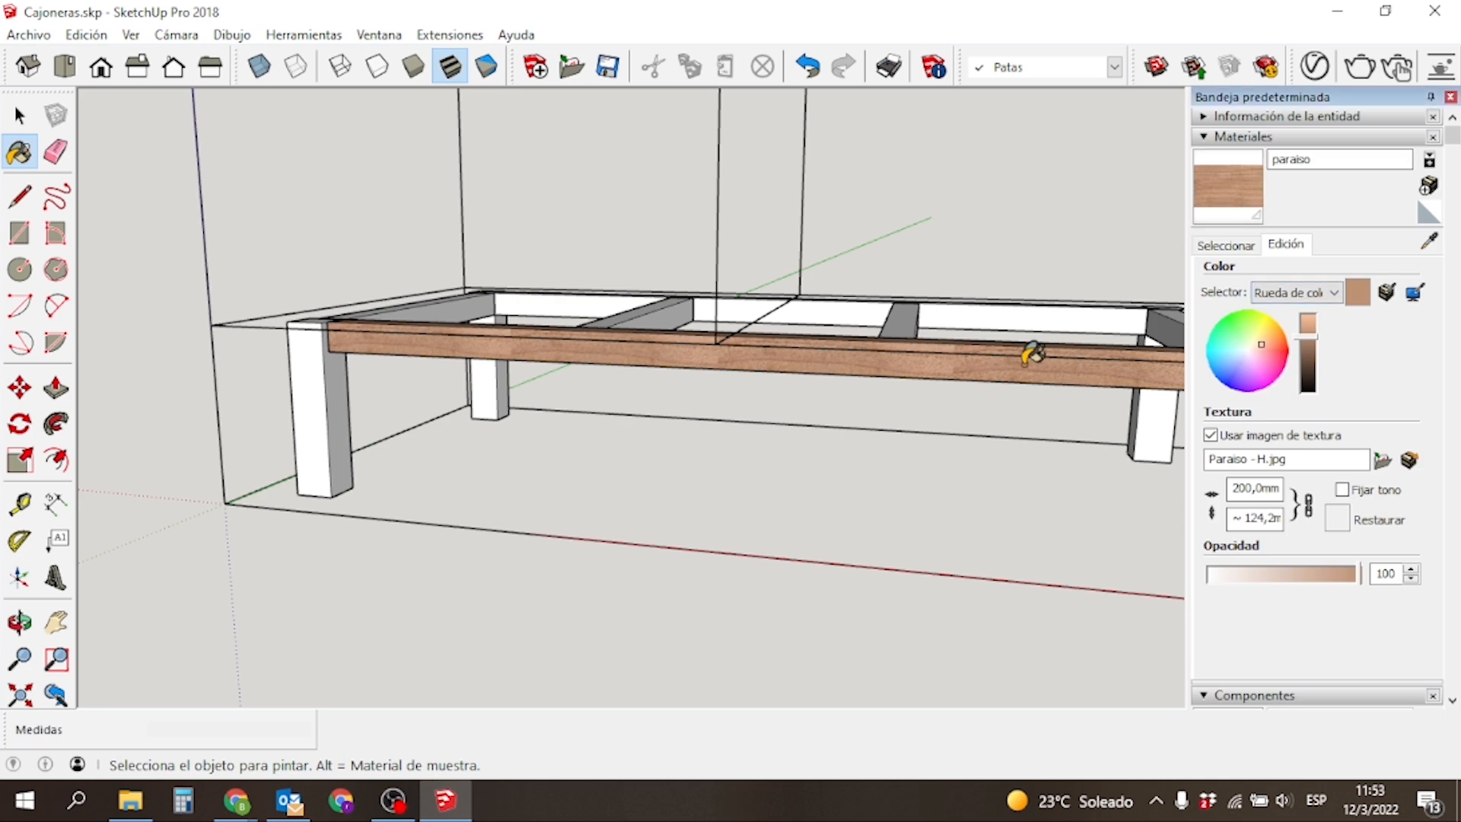
Examine the scale and grain direction of the paraiso texture along the front rail.
middle_click_drag(475, 352, 609, 361)
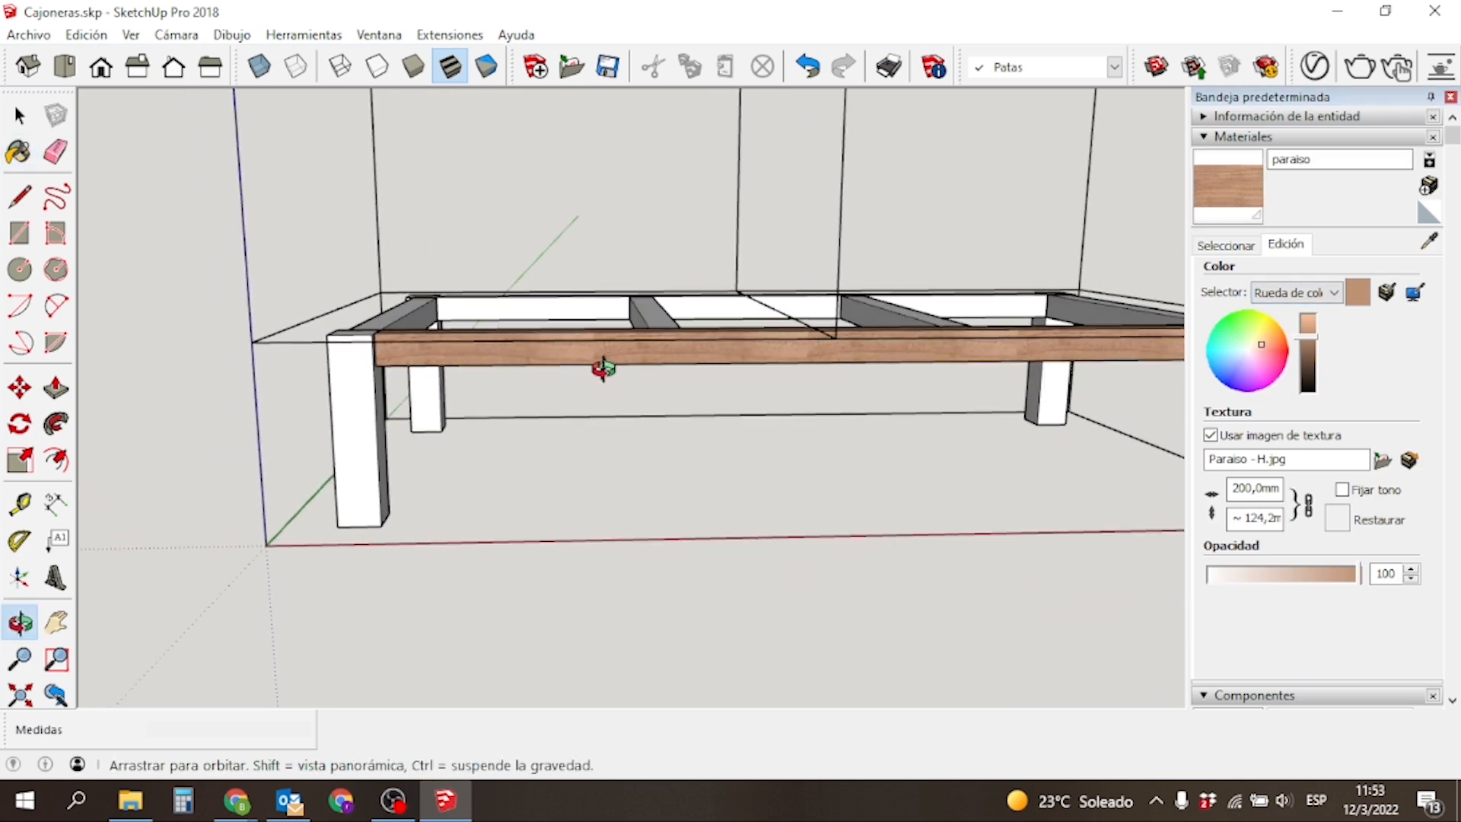
scroll(559, 374, "up", 3)
scroll(569, 335, "down", 5)
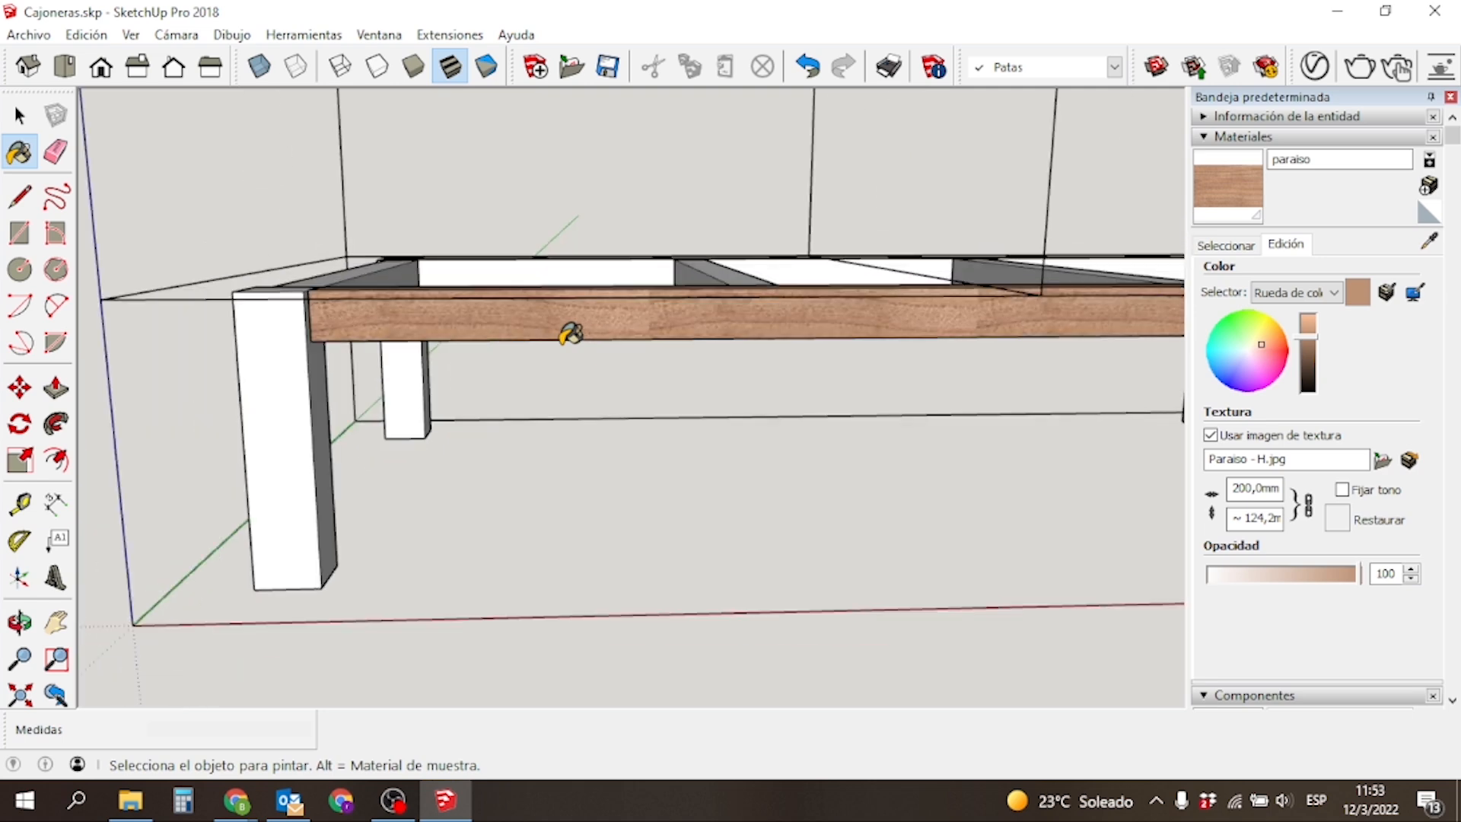
middle_click_drag(512, 316, 688, 270)
scroll(515, 323, "up", 3)
middle_click_drag(515, 322, 539, 391)
scroll(538, 391, "down", 5)
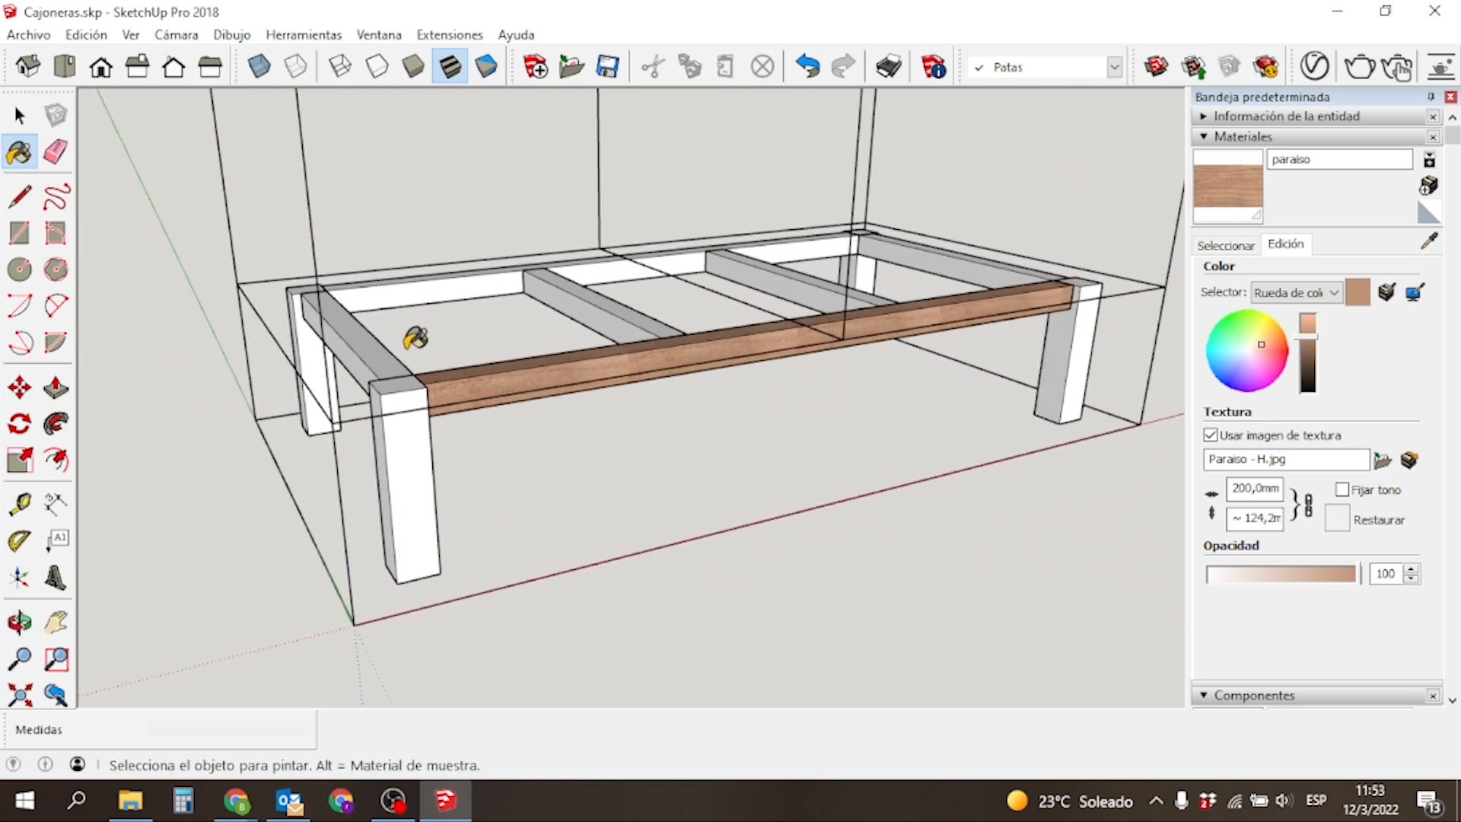
Paint the two side rails, the back rail and the two intermediate larguero C rails with the paraiso material.
middle_click_drag(285, 370, 456, 385)
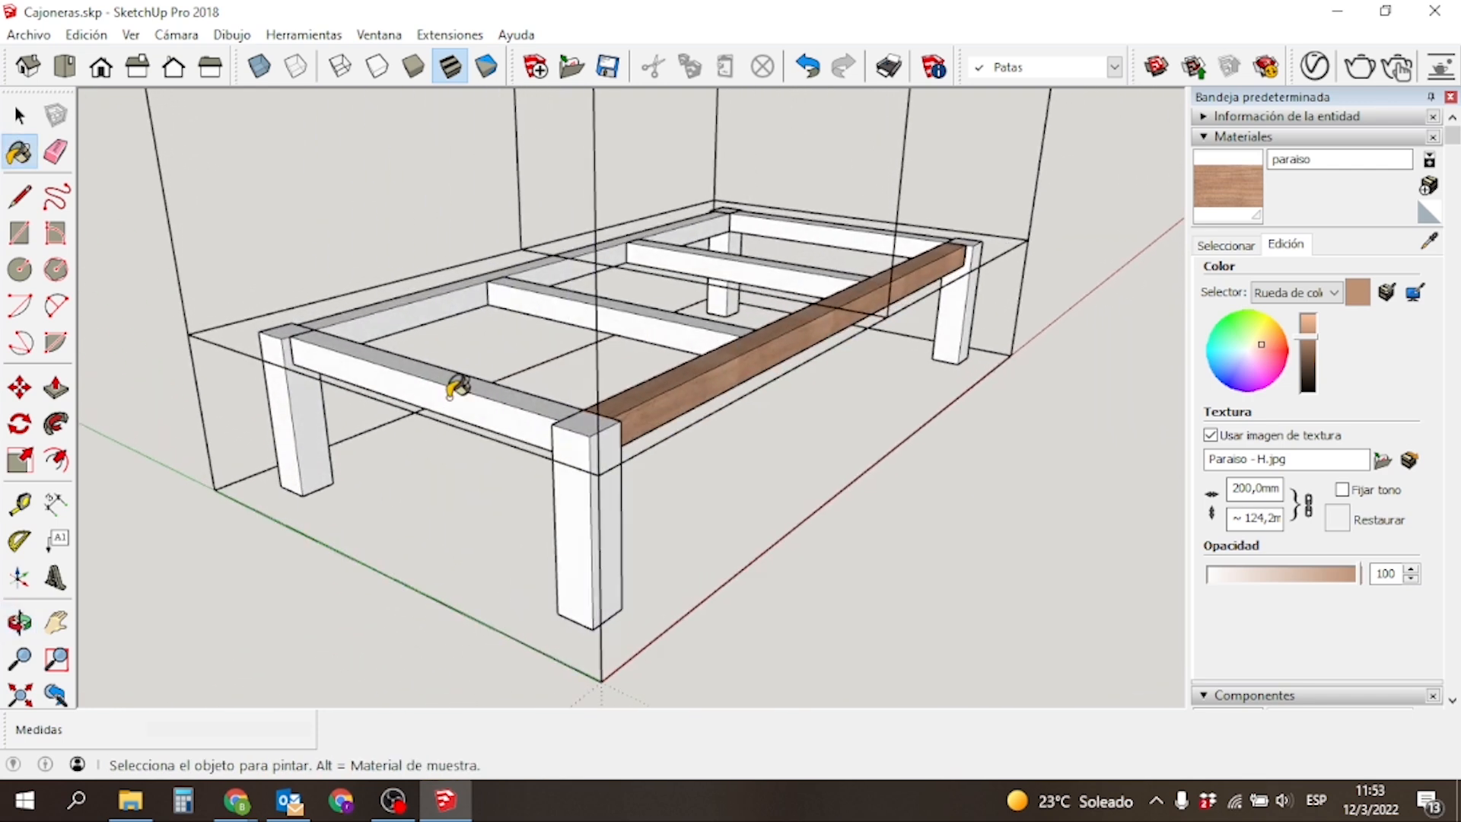
left_click(456, 385)
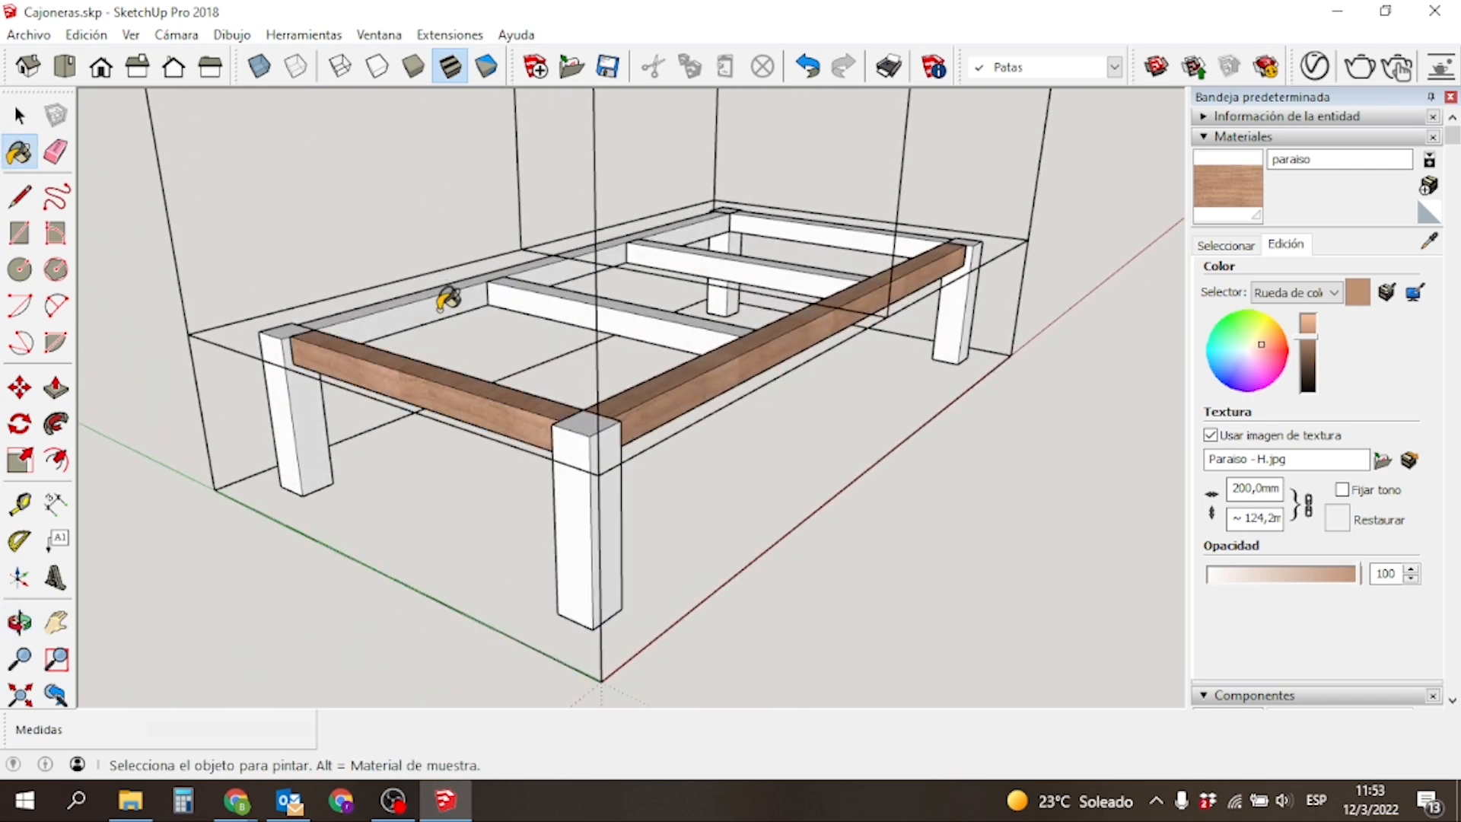
left_click(455, 280)
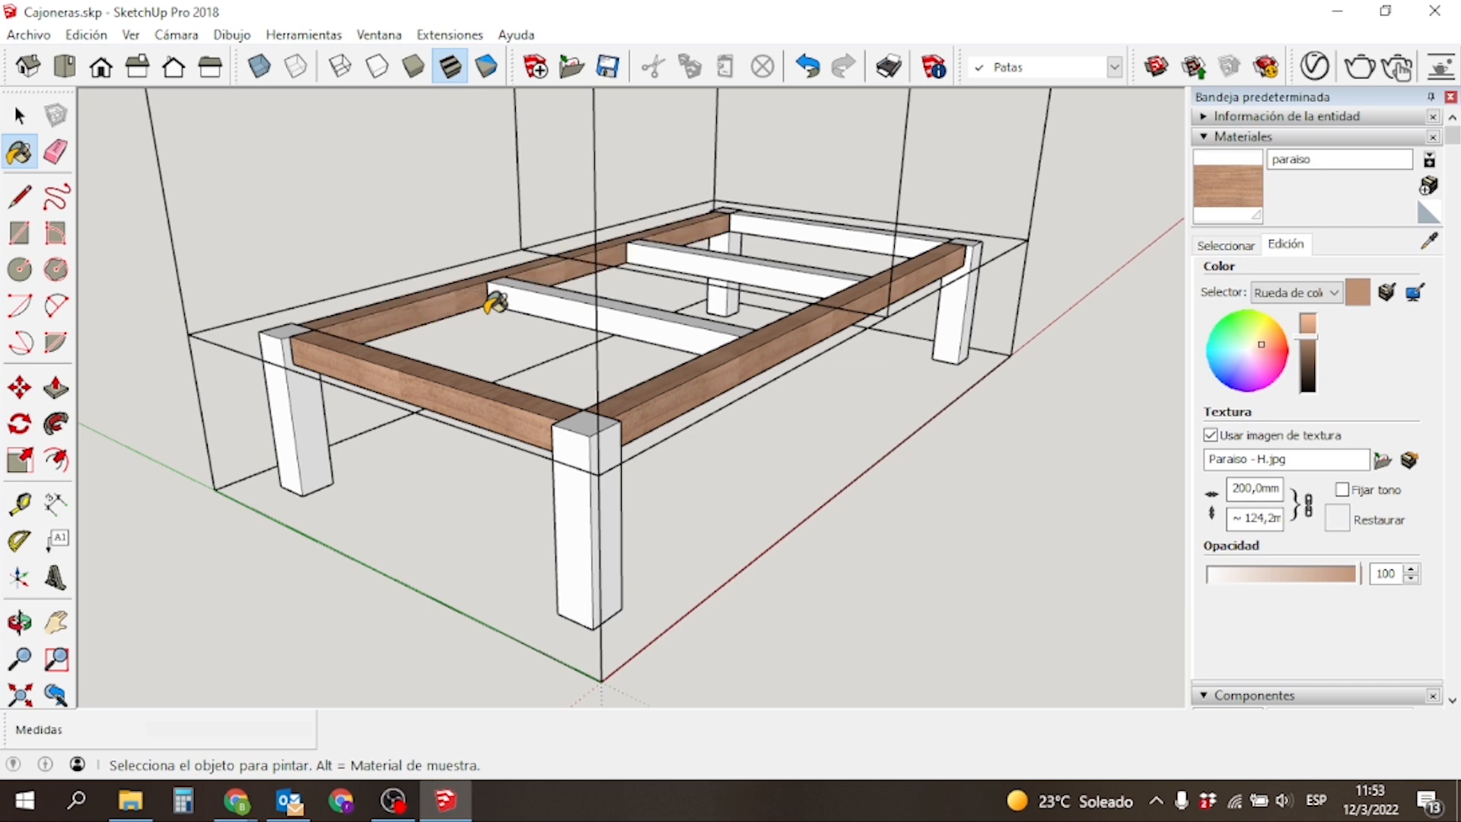
left_click(536, 293)
left_click(689, 254)
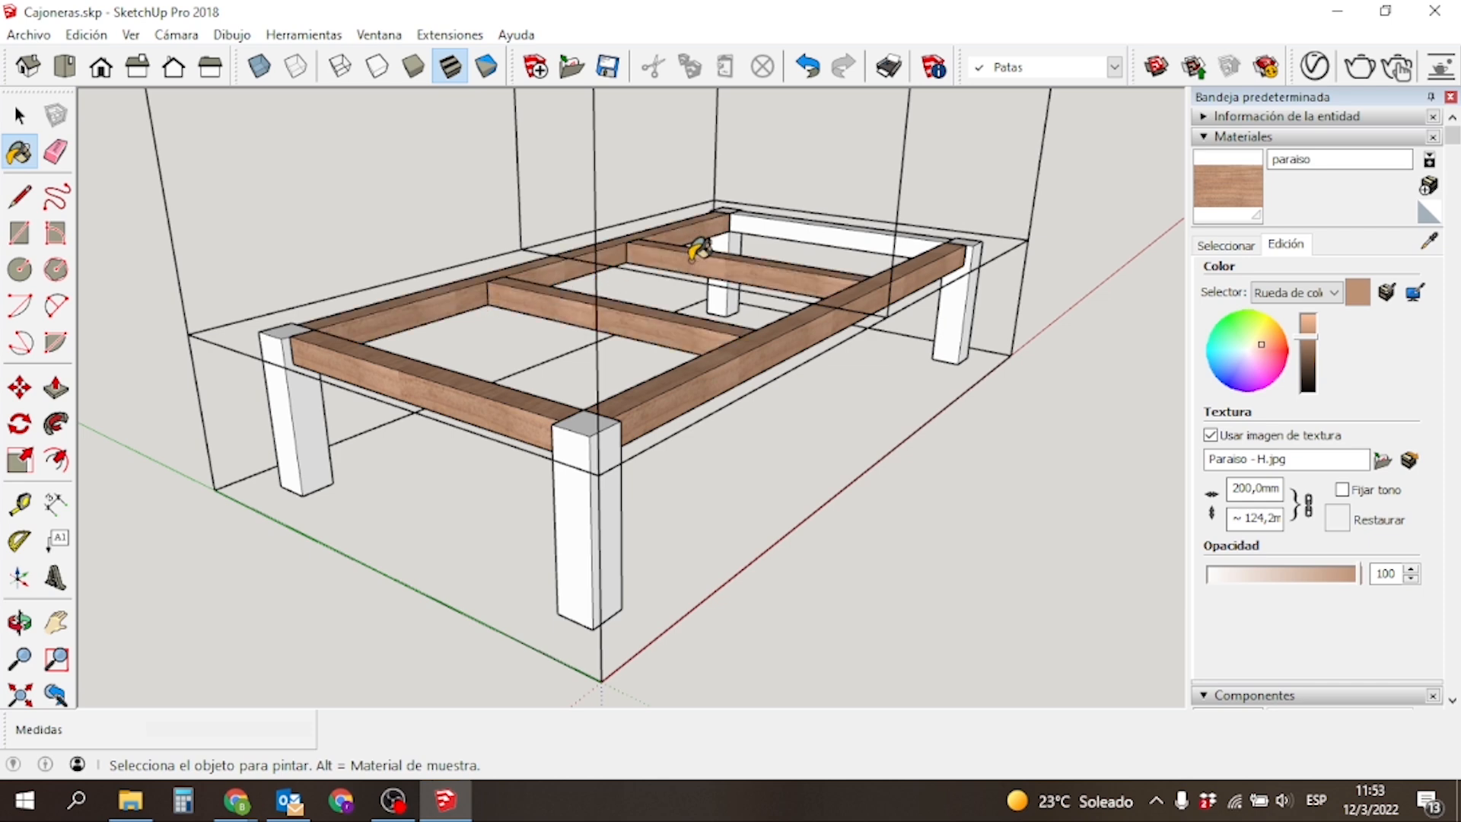
left_click(805, 236)
middle_click_drag(732, 447, 694, 284)
scroll(554, 313, "up", 3)
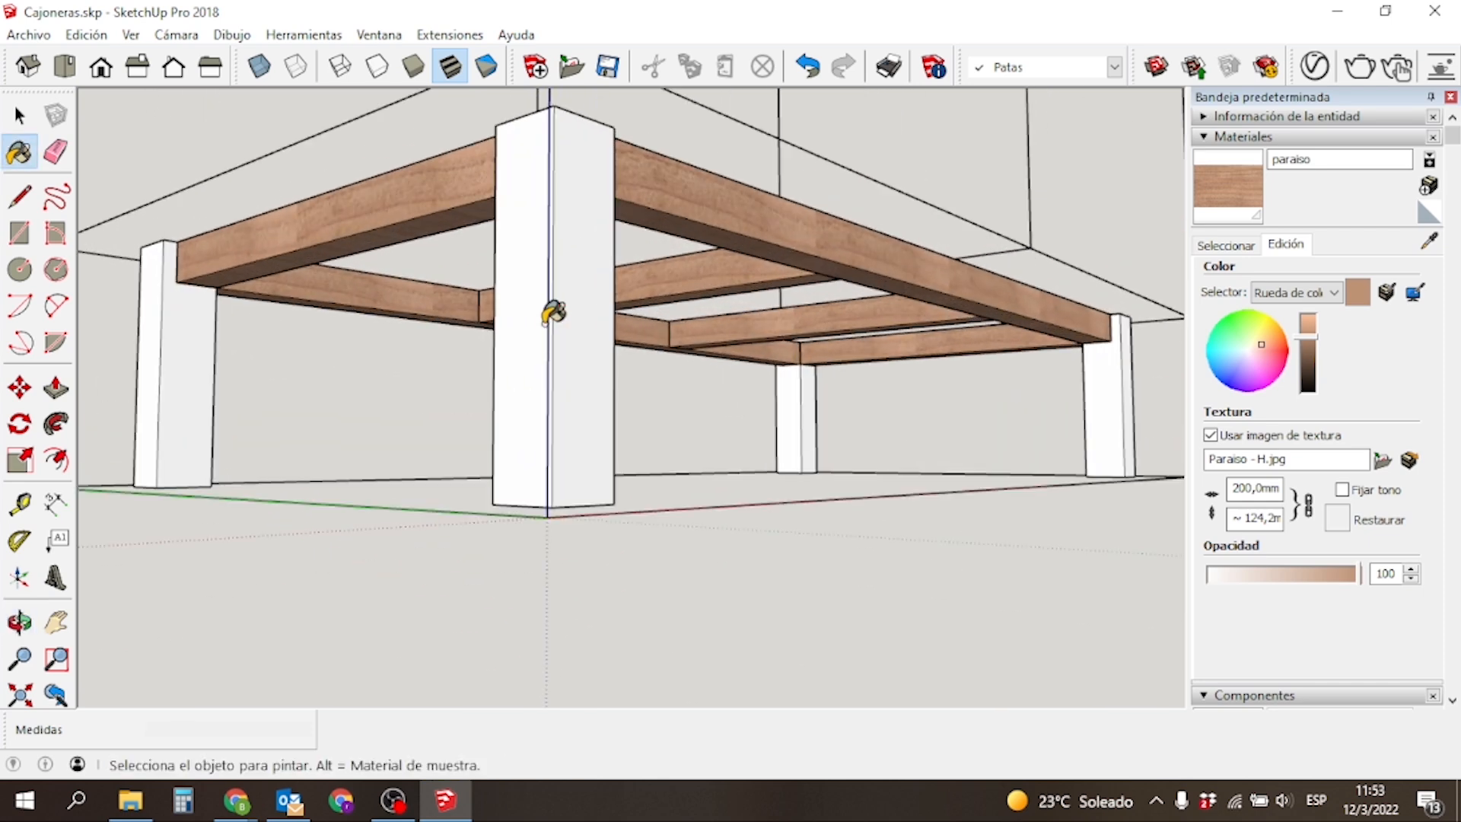
Paint the front corner leg of the base frame with the paraiso material.
left_click(601, 309)
middle_click_drag(792, 375, 689, 417)
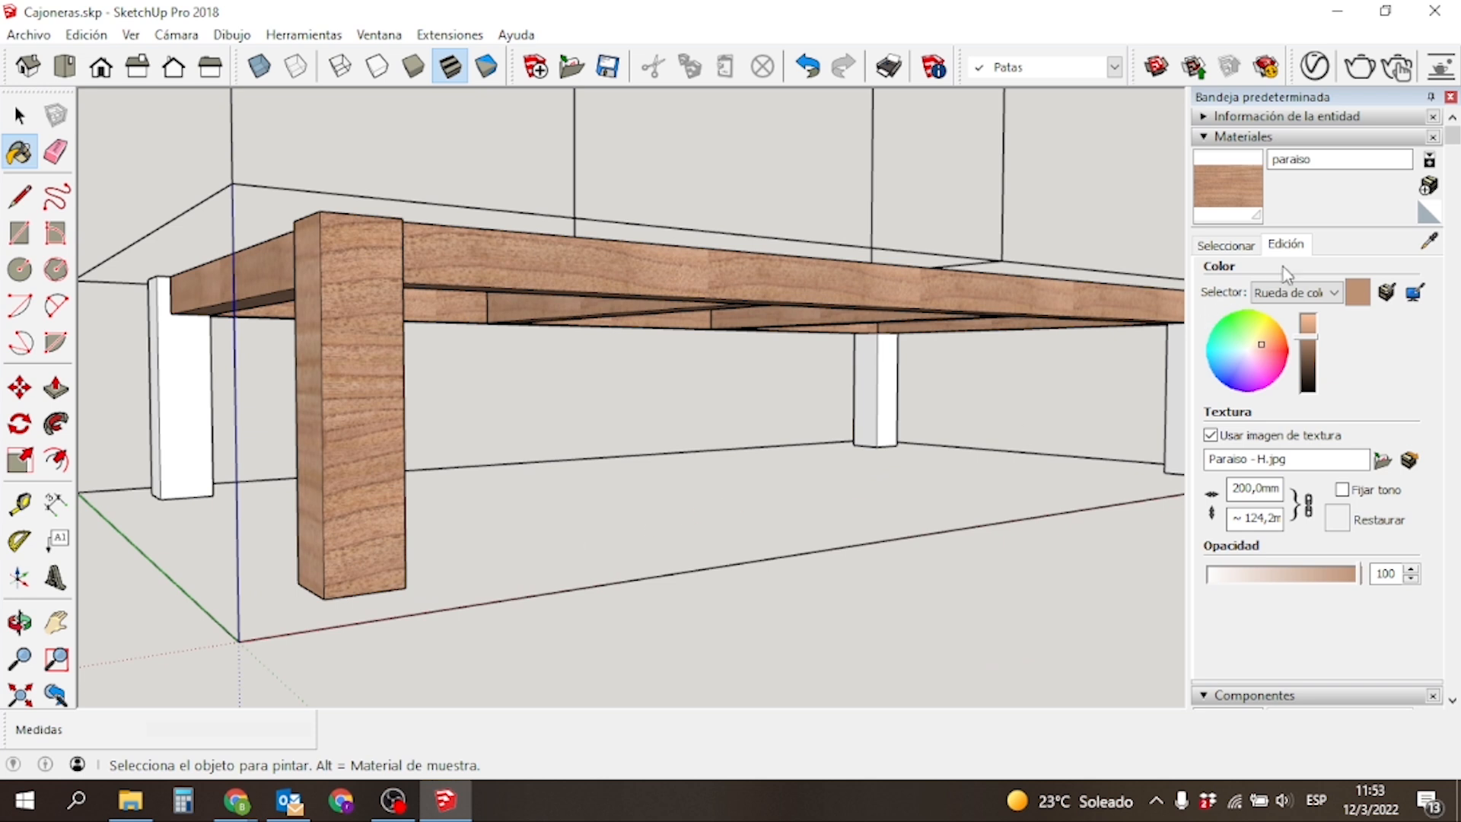
Create a new material named paraiso V that uses the Paraiso - V.jpg texture image.
left_click(1429, 186)
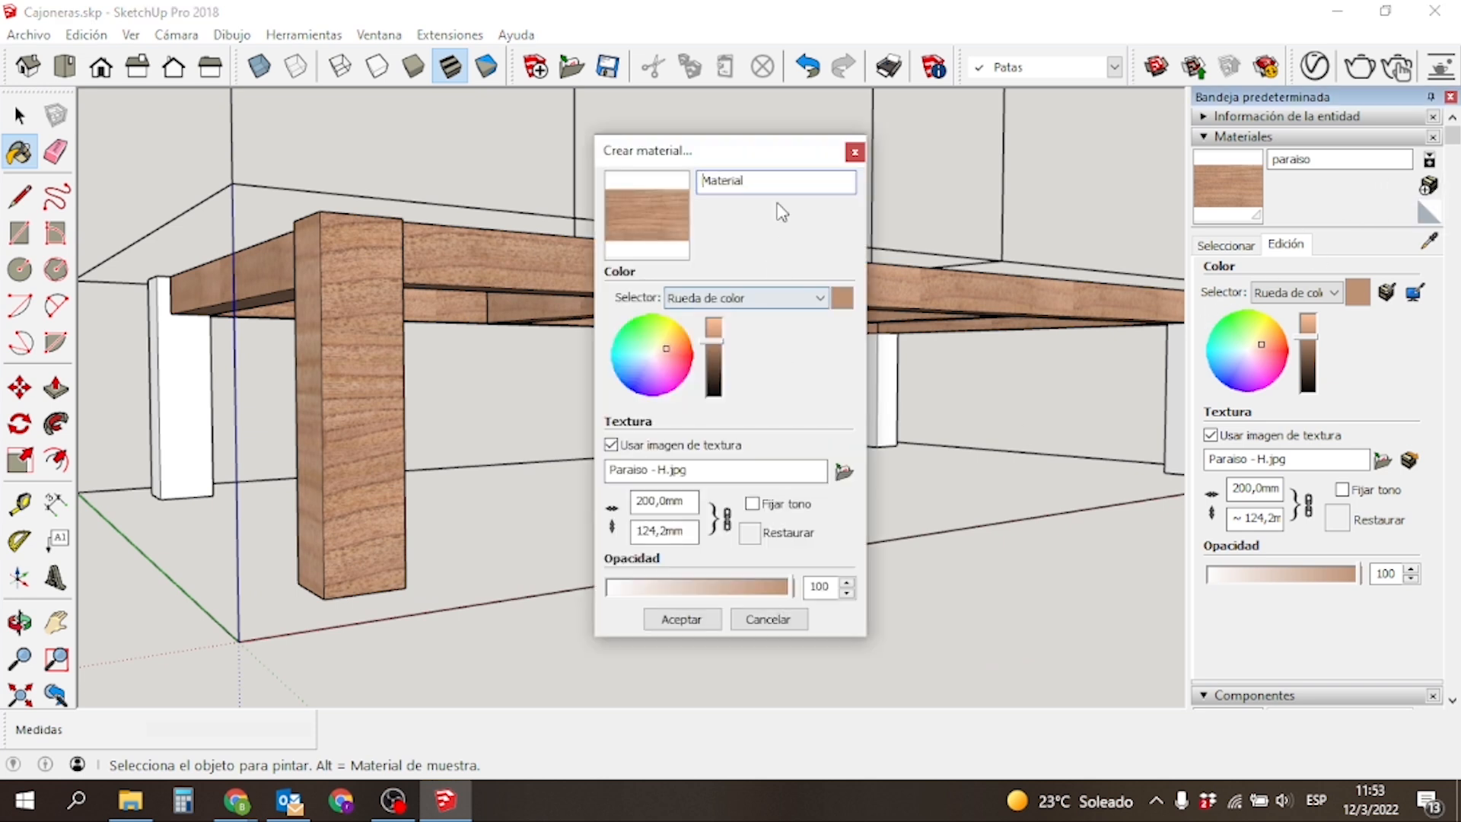
left_click_drag(772, 182, 624, 201)
type("paraiso V")
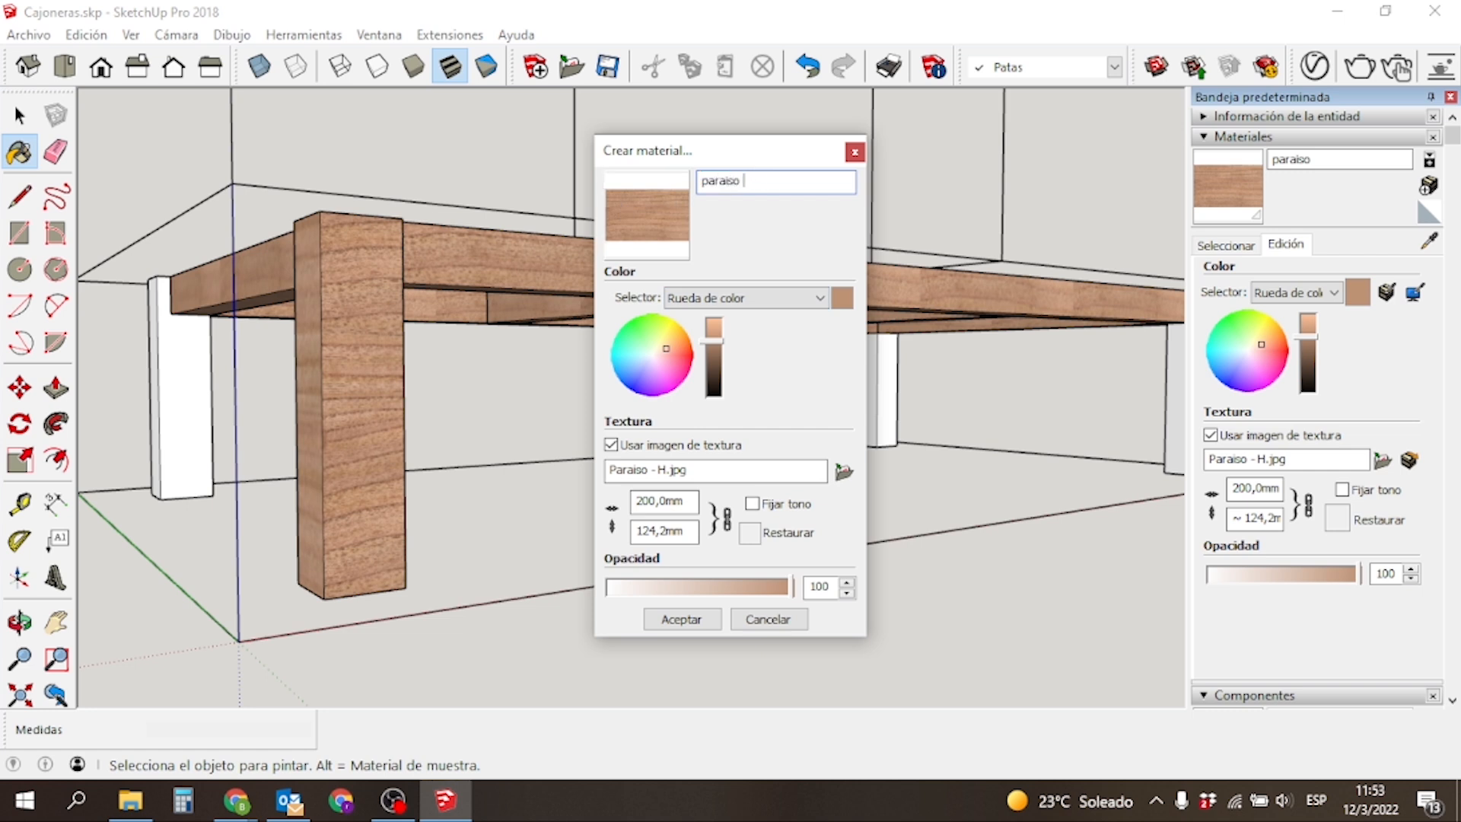
left_click(844, 469)
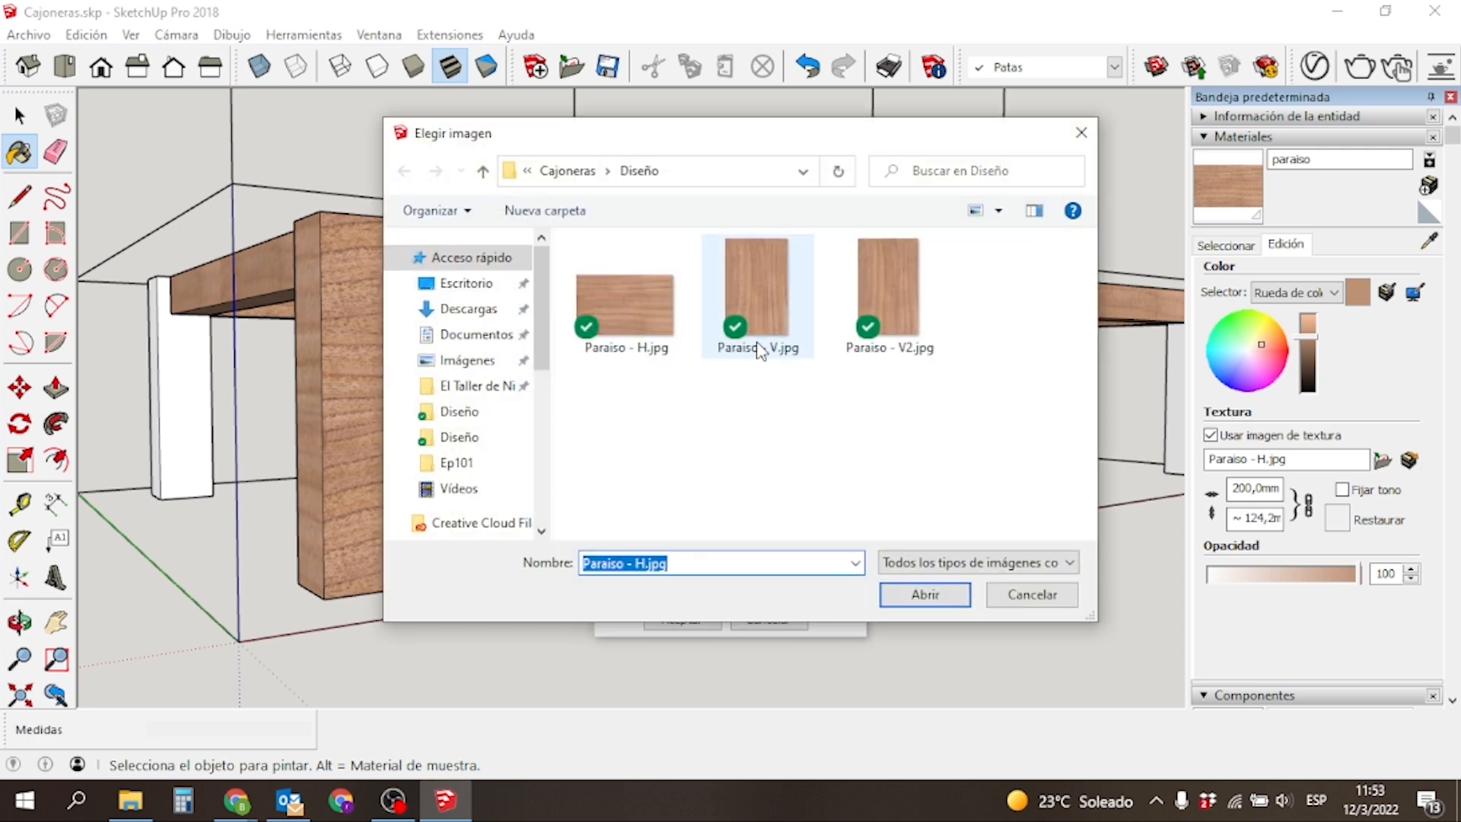
left_click(761, 351)
left_click(902, 594)
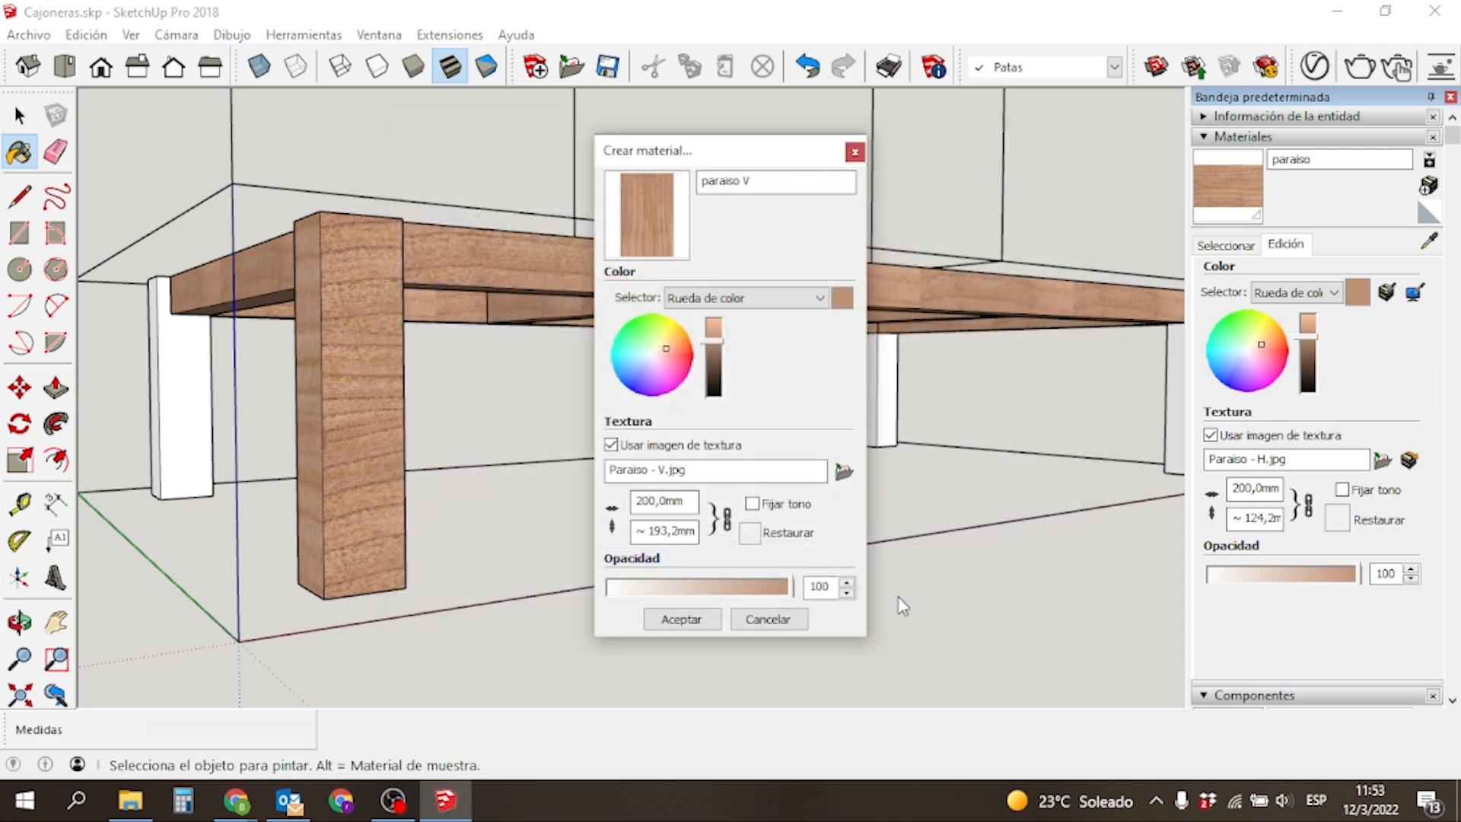
left_click(703, 615)
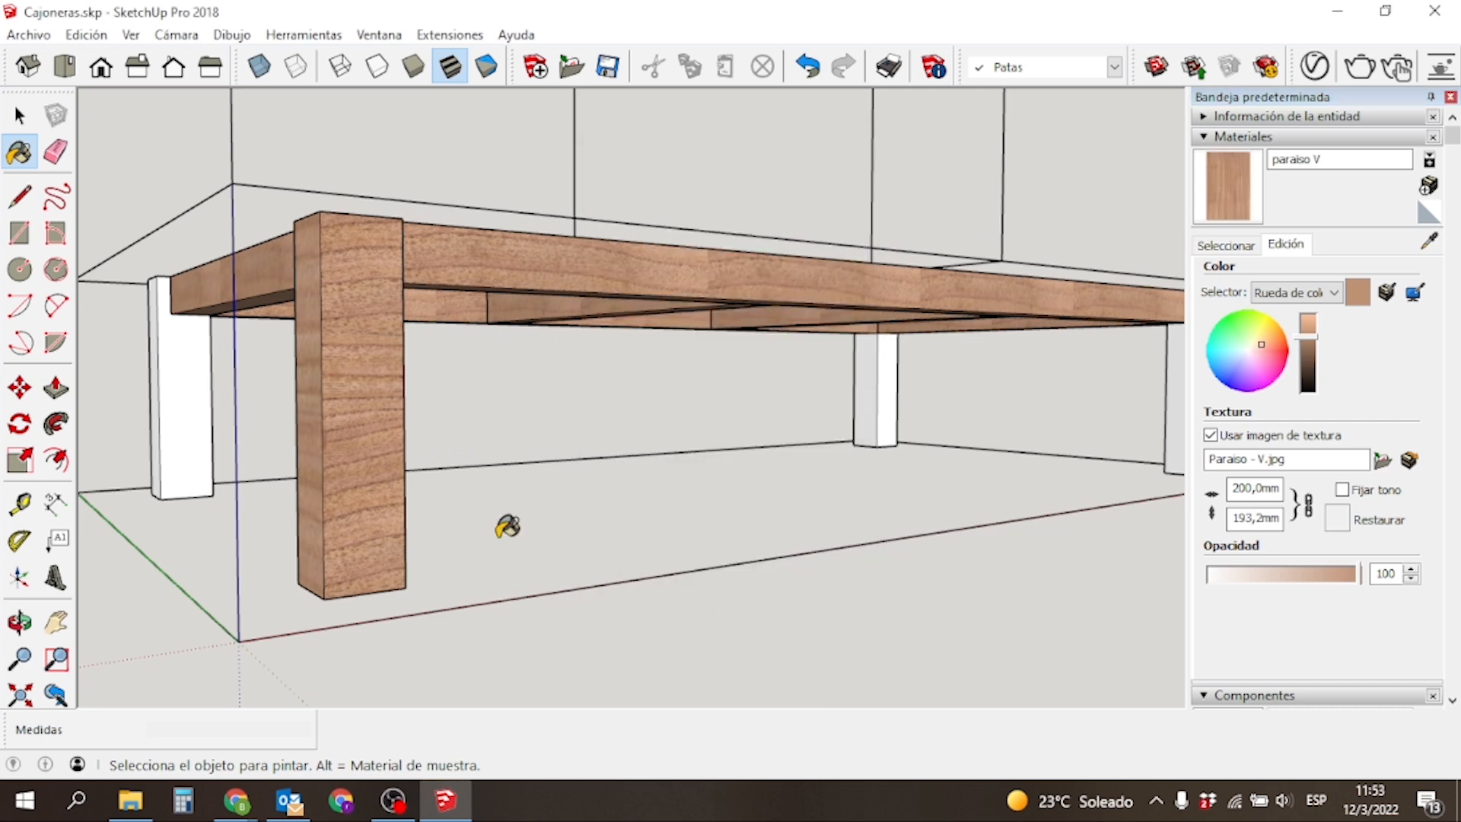
Paint all four legs of the base frame with the paraiso V material.
left_click(381, 457)
scroll(522, 505, "down", 4)
mouse_move(548, 482)
middle_mouse_down()
mouse_move(327, 447)
mouse_move(218, 498)
mouse_move(277, 499)
middle_mouse_up()
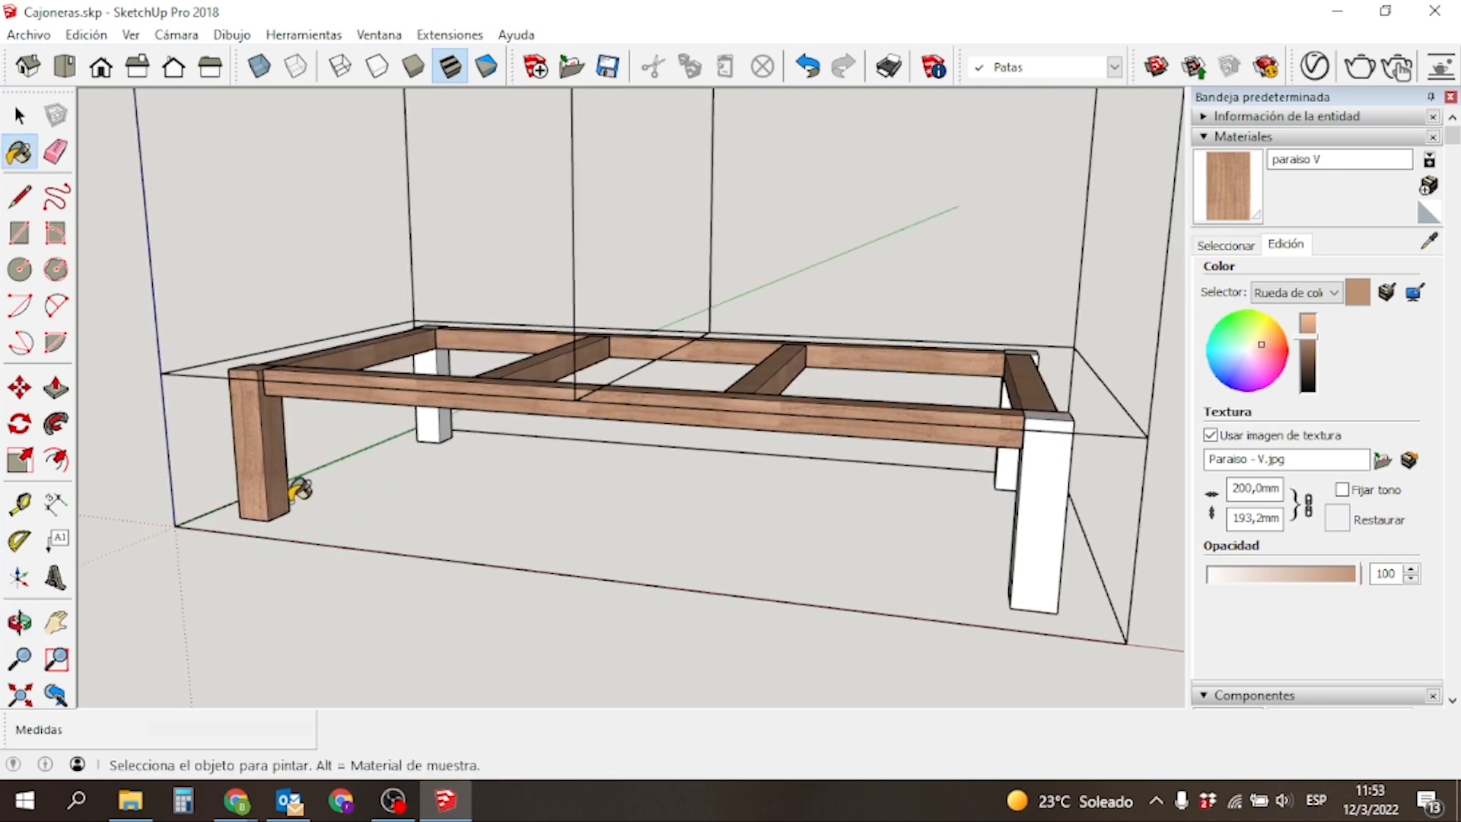
scroll(304, 500, "up", 5)
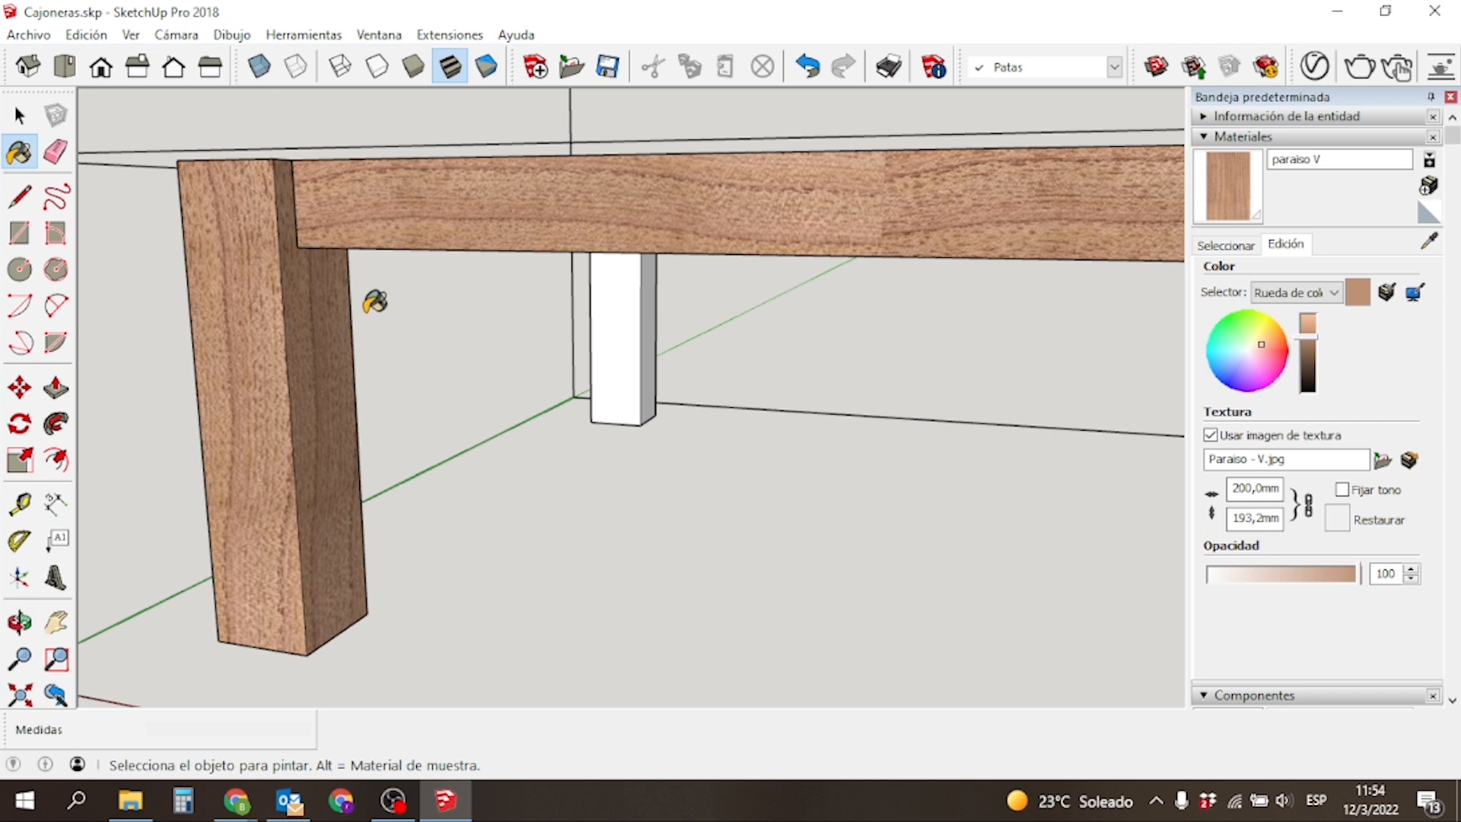
scroll(301, 339, "down", 5)
scroll(303, 342, "down", 3)
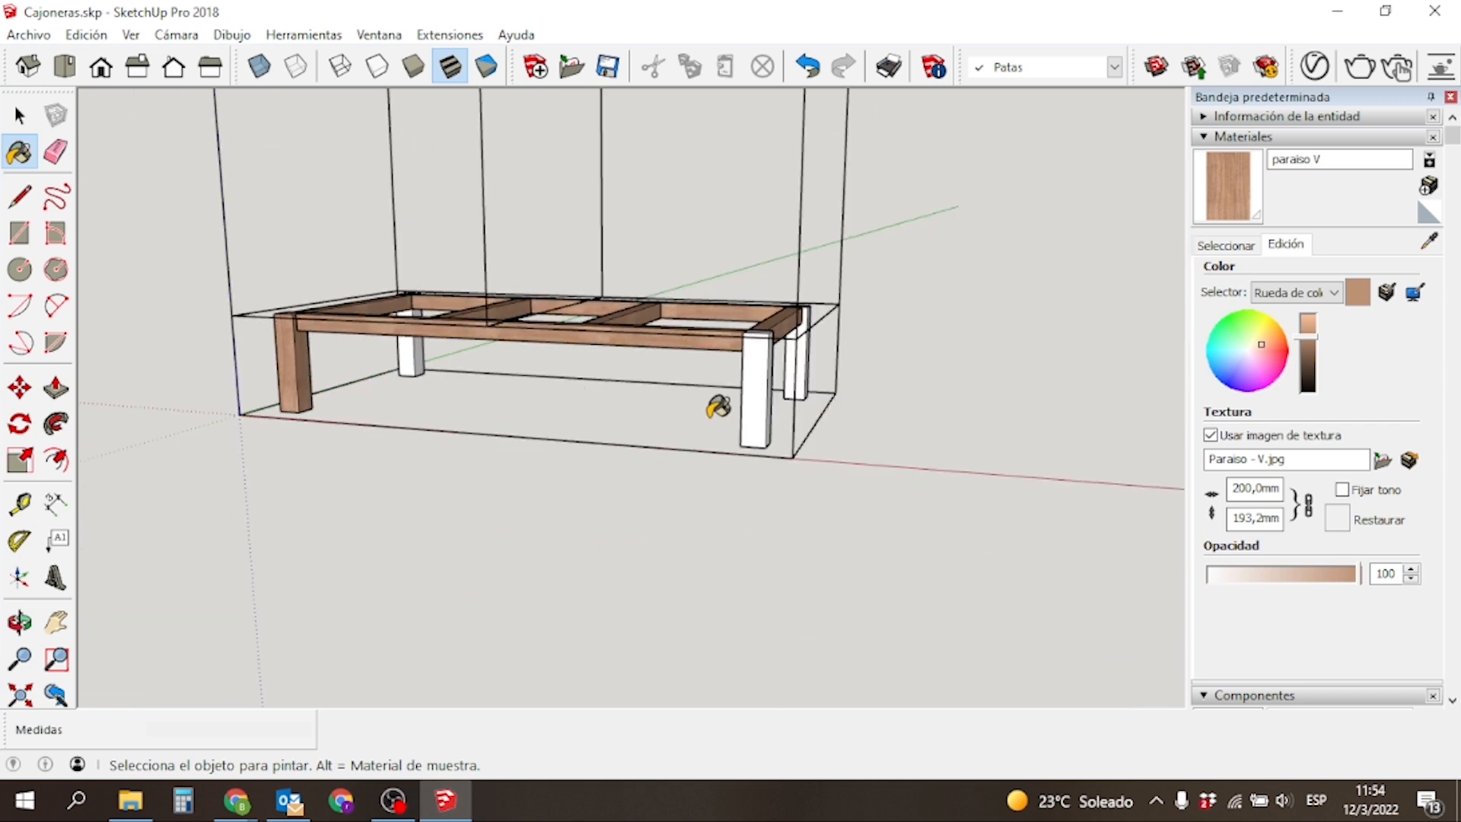
left_click(799, 366)
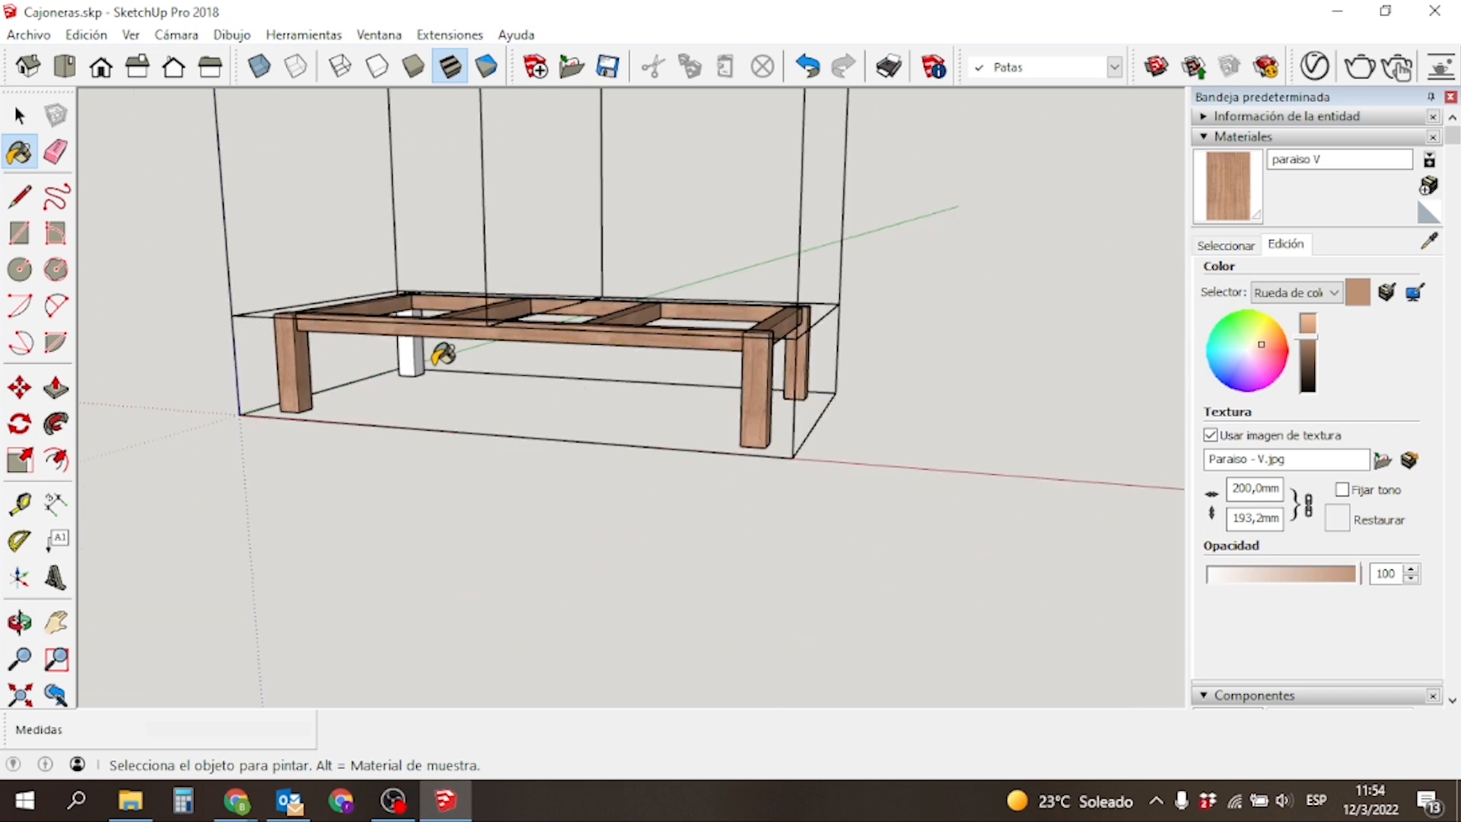
left_click(418, 350)
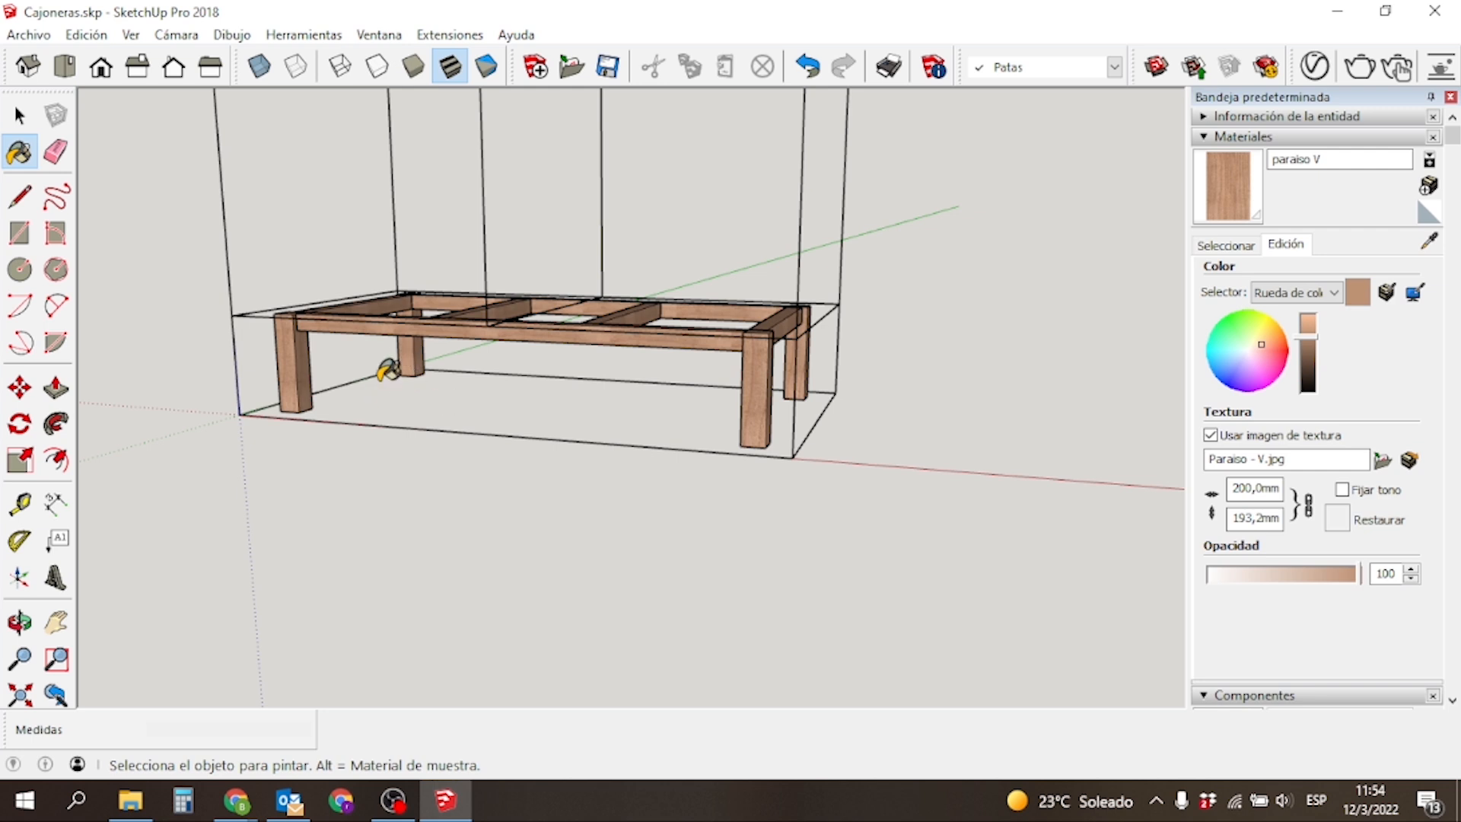
middle_click_drag(360, 351, 663, 368)
mouse_move(317, 356)
middle_mouse_down()
mouse_move(254, 446)
mouse_move(607, 447)
mouse_move(325, 392)
mouse_move(571, 268)
mouse_move(578, 216)
mouse_move(854, 312)
mouse_move(558, 365)
mouse_move(365, 324)
mouse_move(330, 343)
middle_mouse_up()
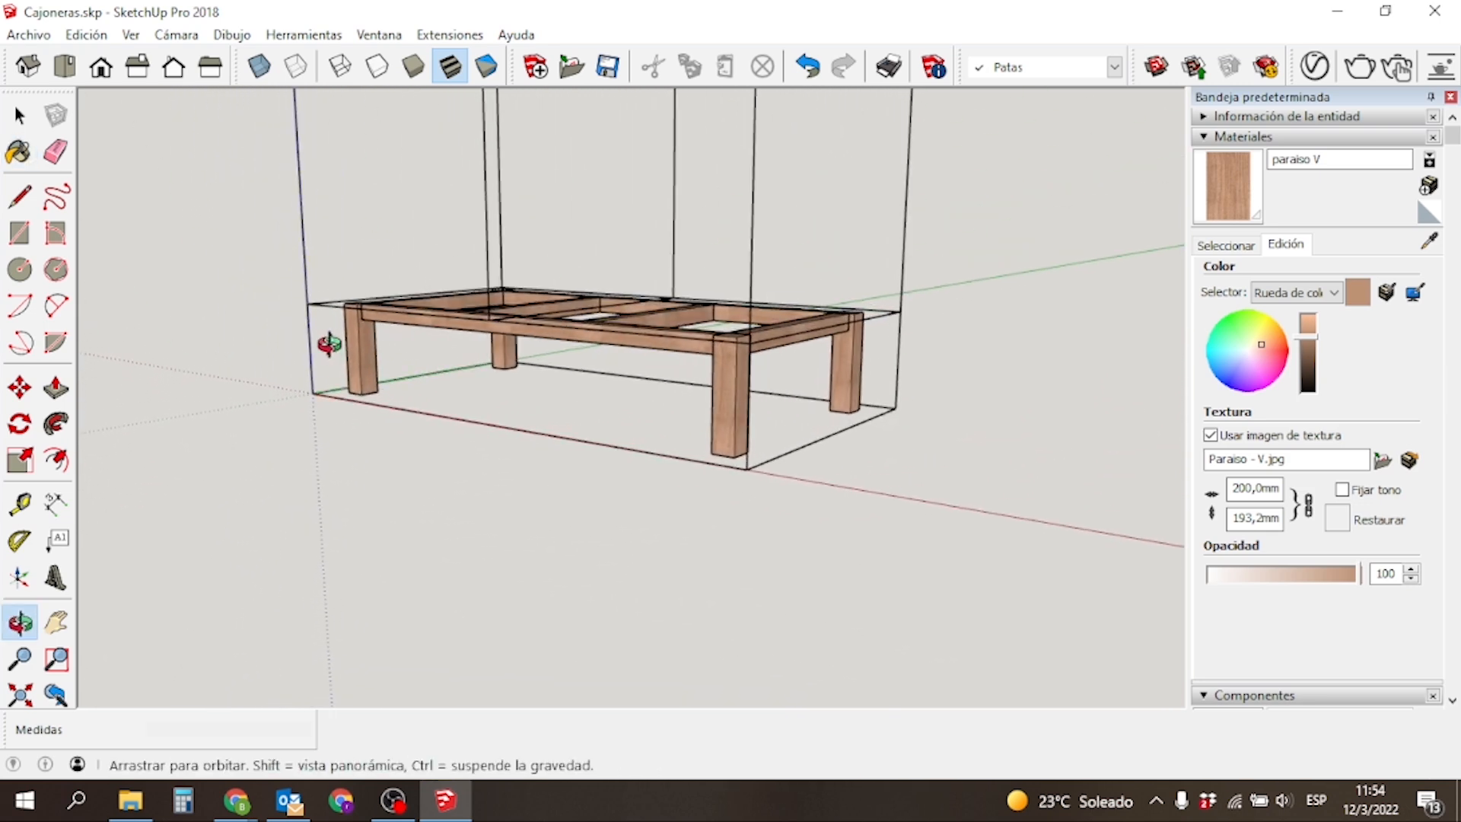
scroll(354, 296, "up", 3)
scroll(411, 288, "down", 5)
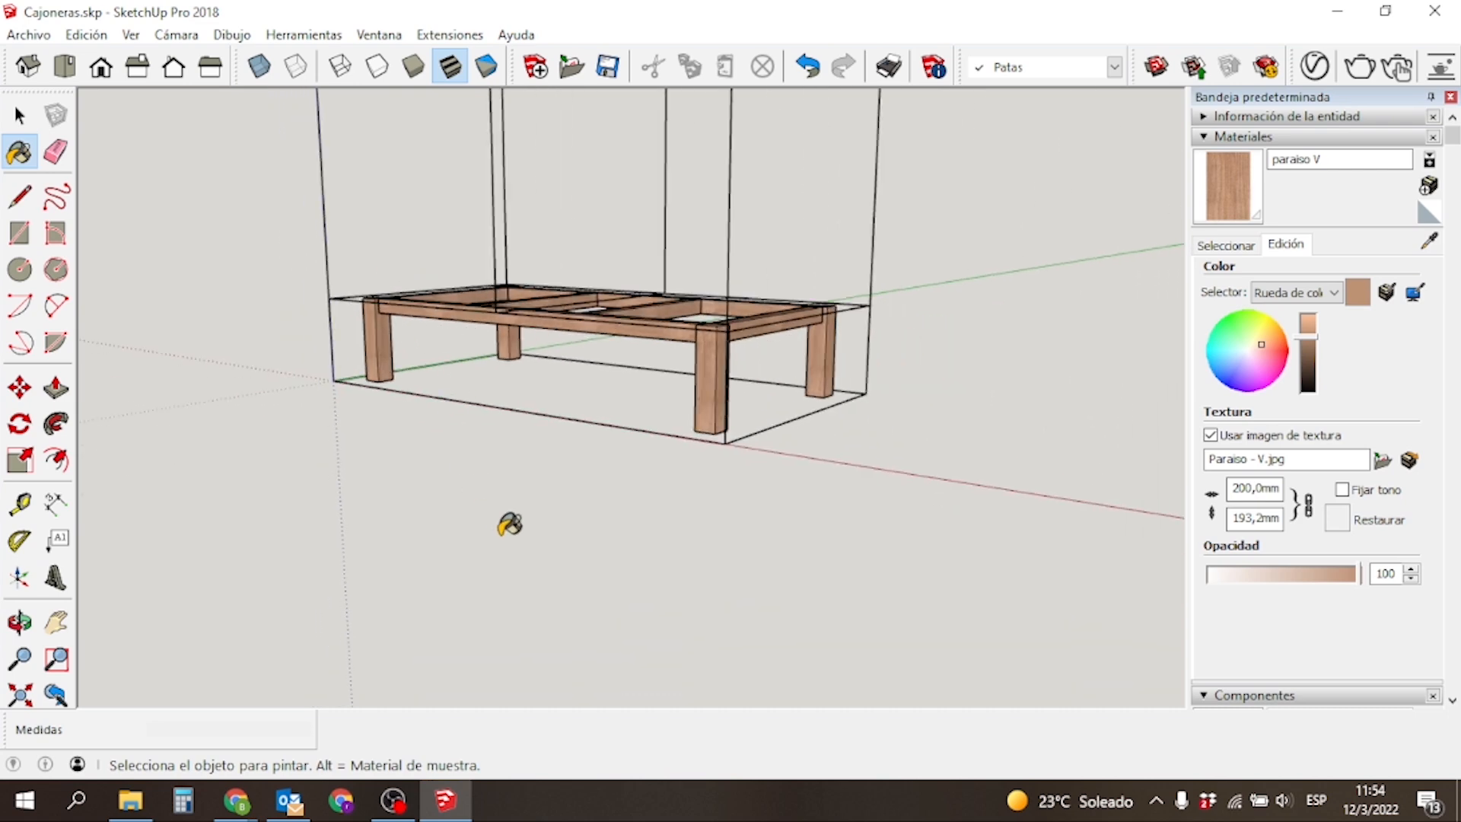
Combine all the legs and rails of the base frame into one group.
key("space")
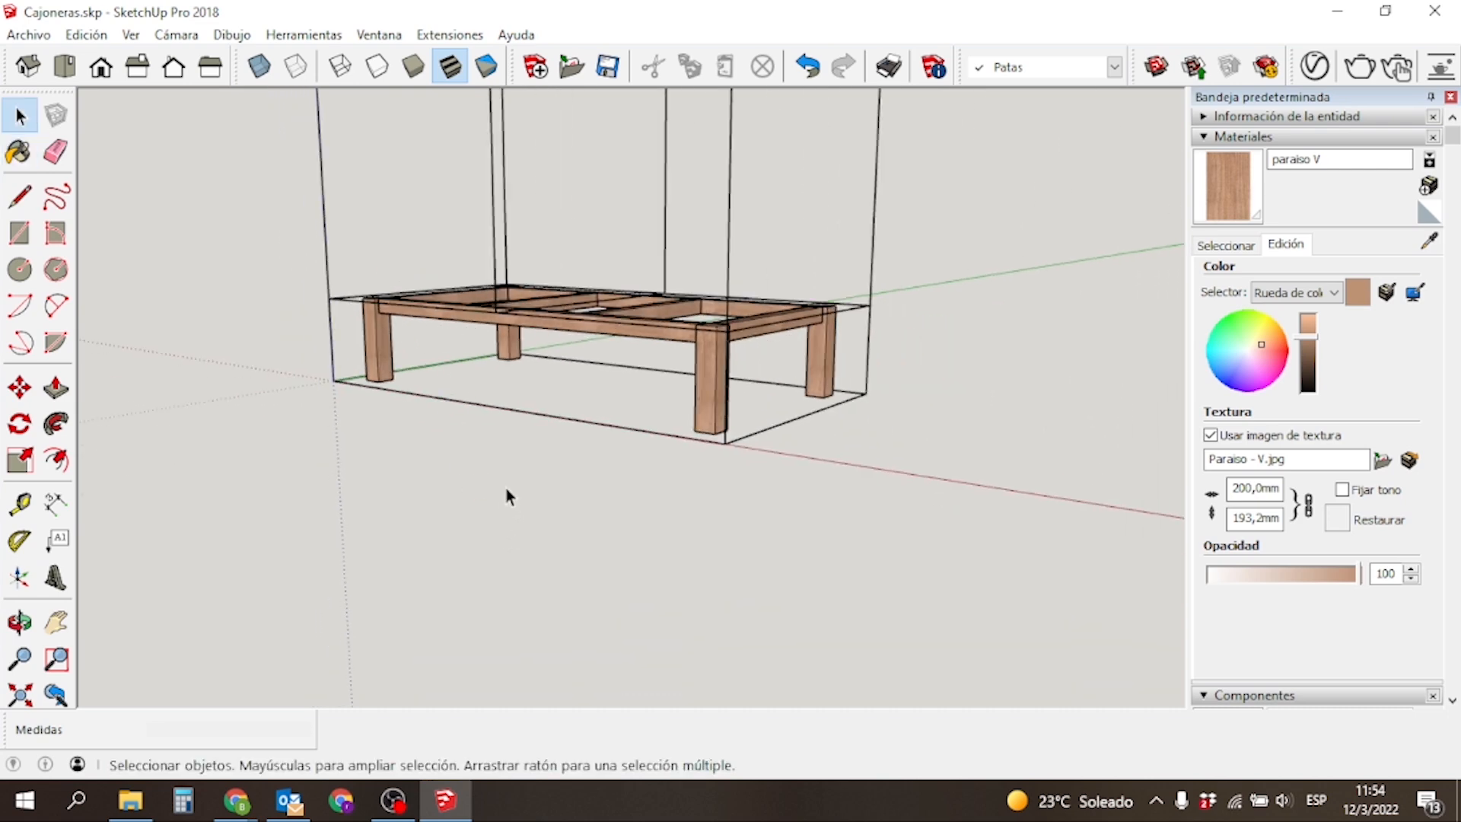
left_click(1202, 137)
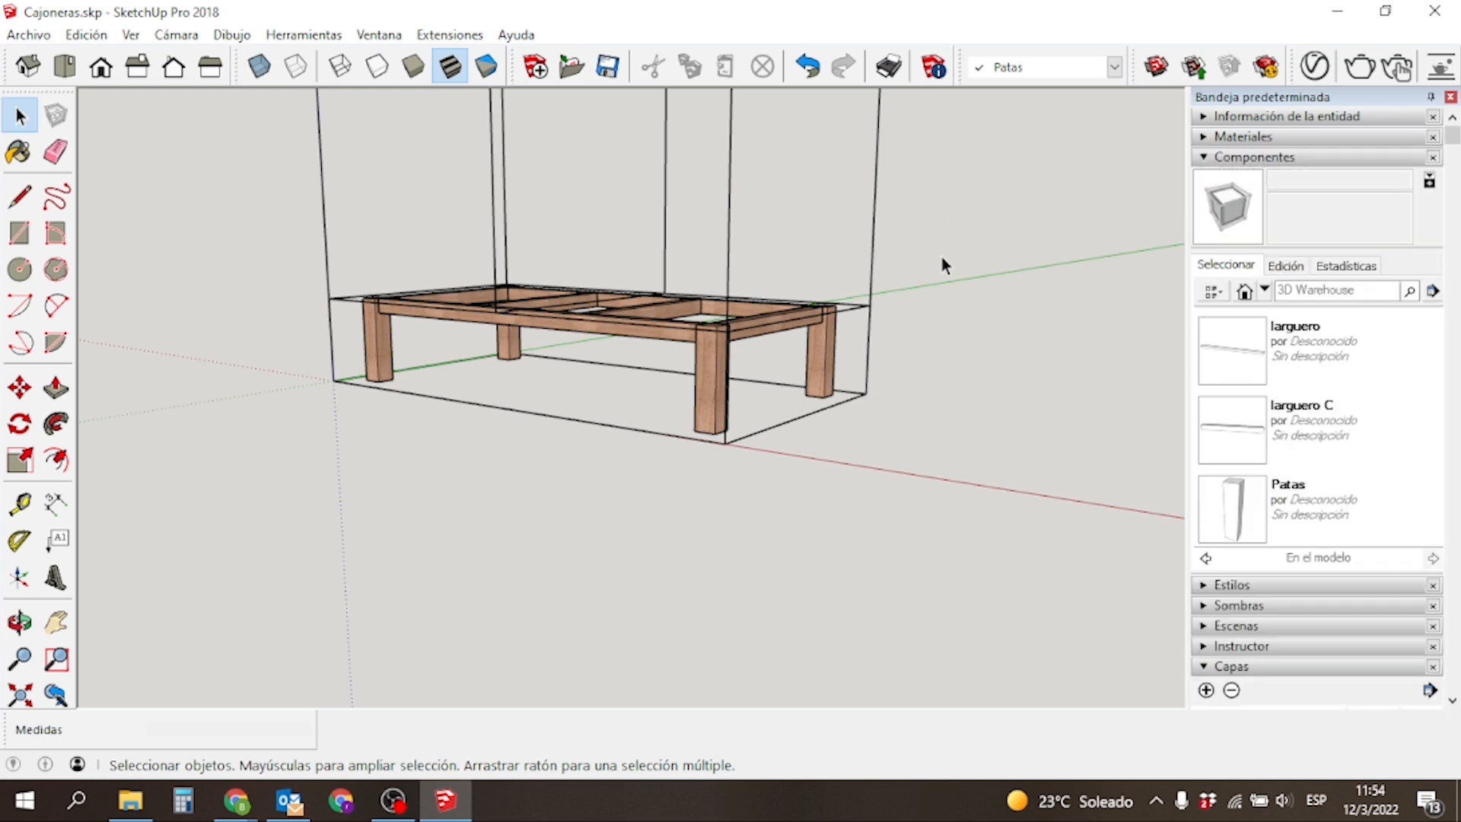
left_click(812, 356)
middle_click_drag(812, 356, 810, 487)
left_click(803, 354, "shift")
left_click(756, 318, "shift")
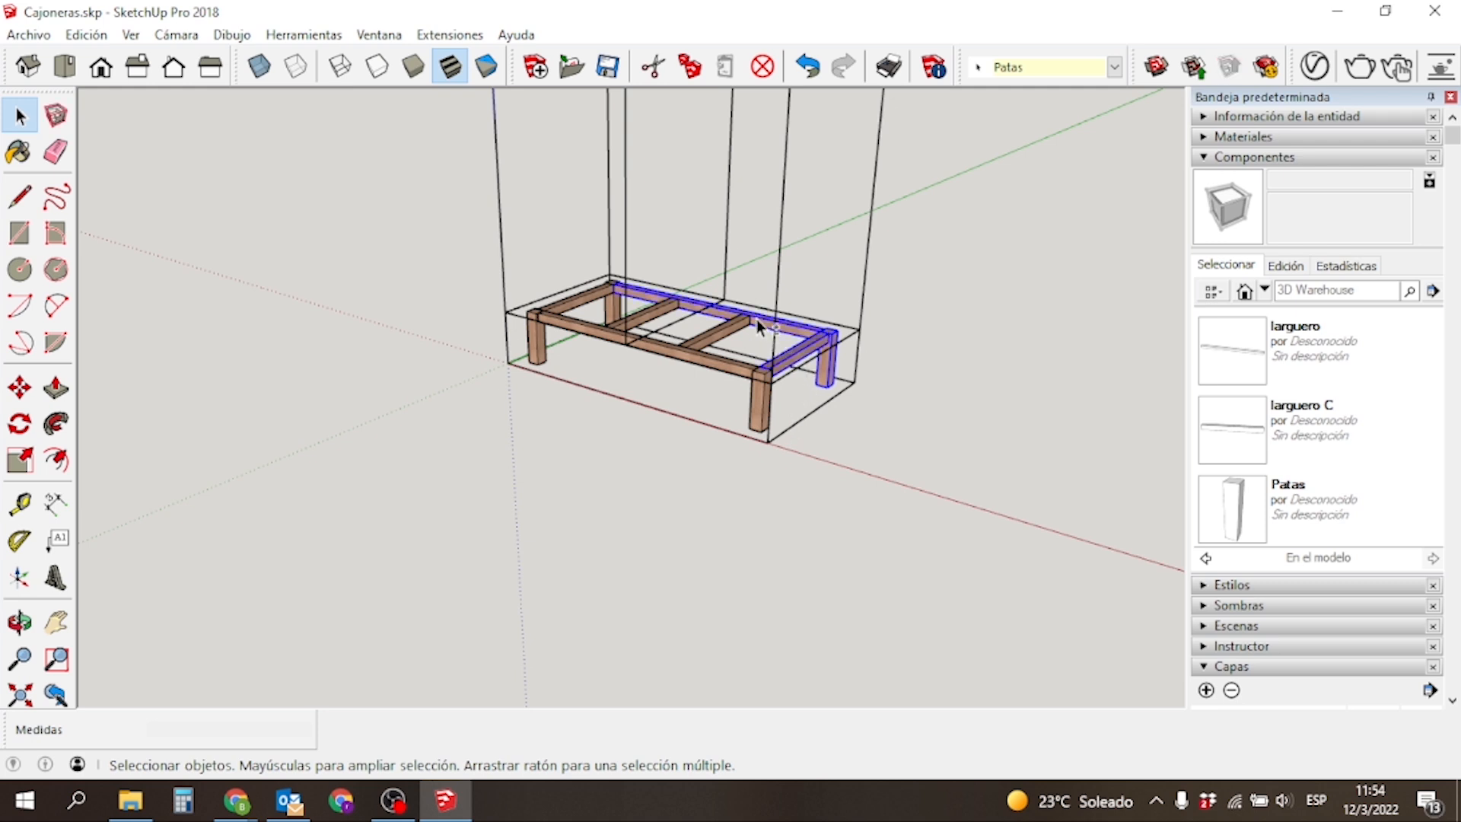
left_click(723, 335, "shift")
left_click(643, 319, "shift")
left_click(572, 306, "shift")
left_click(573, 328, "shift")
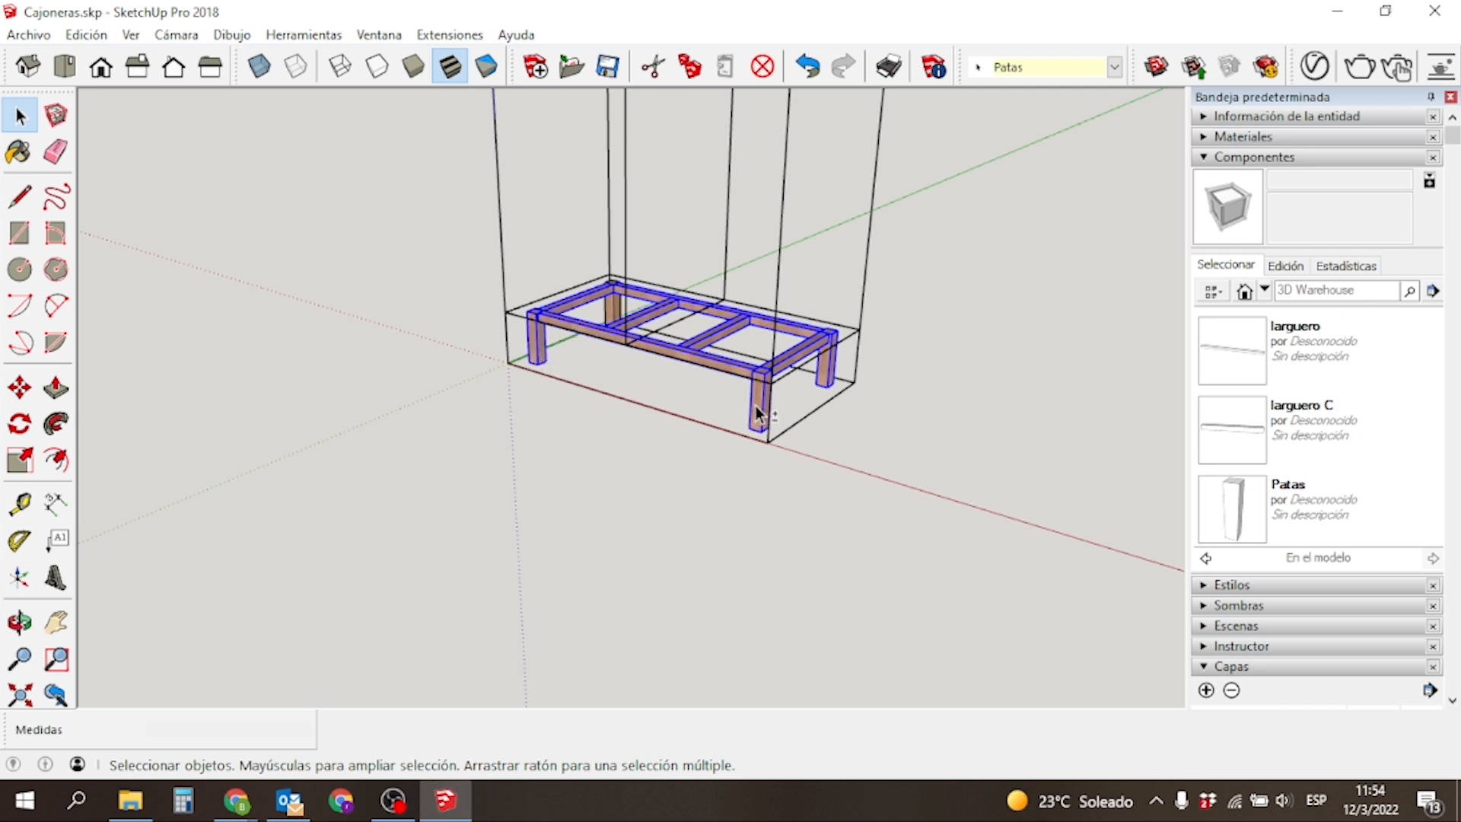
scroll(715, 361, "up", 3)
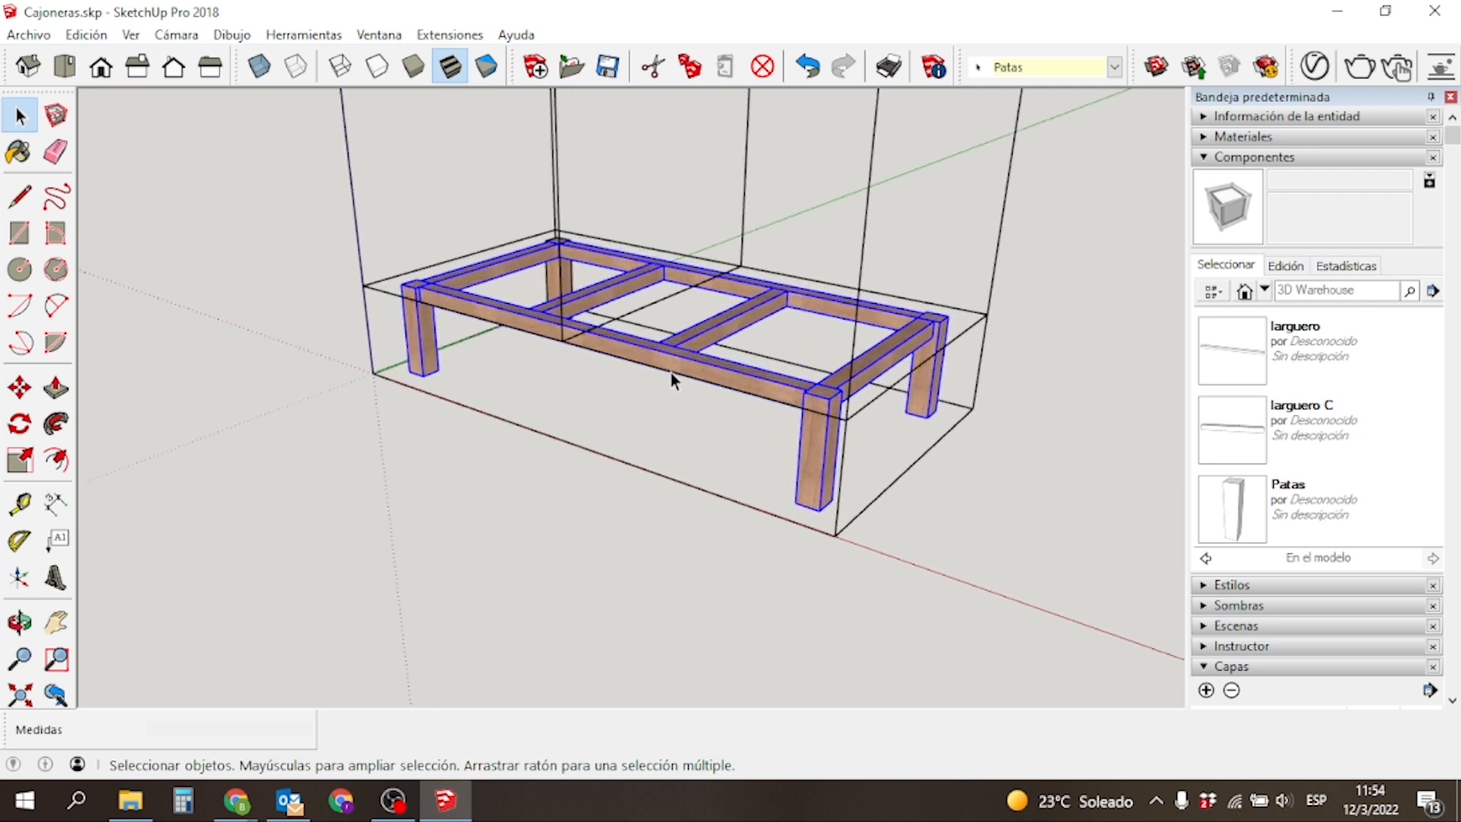
right_click(669, 372)
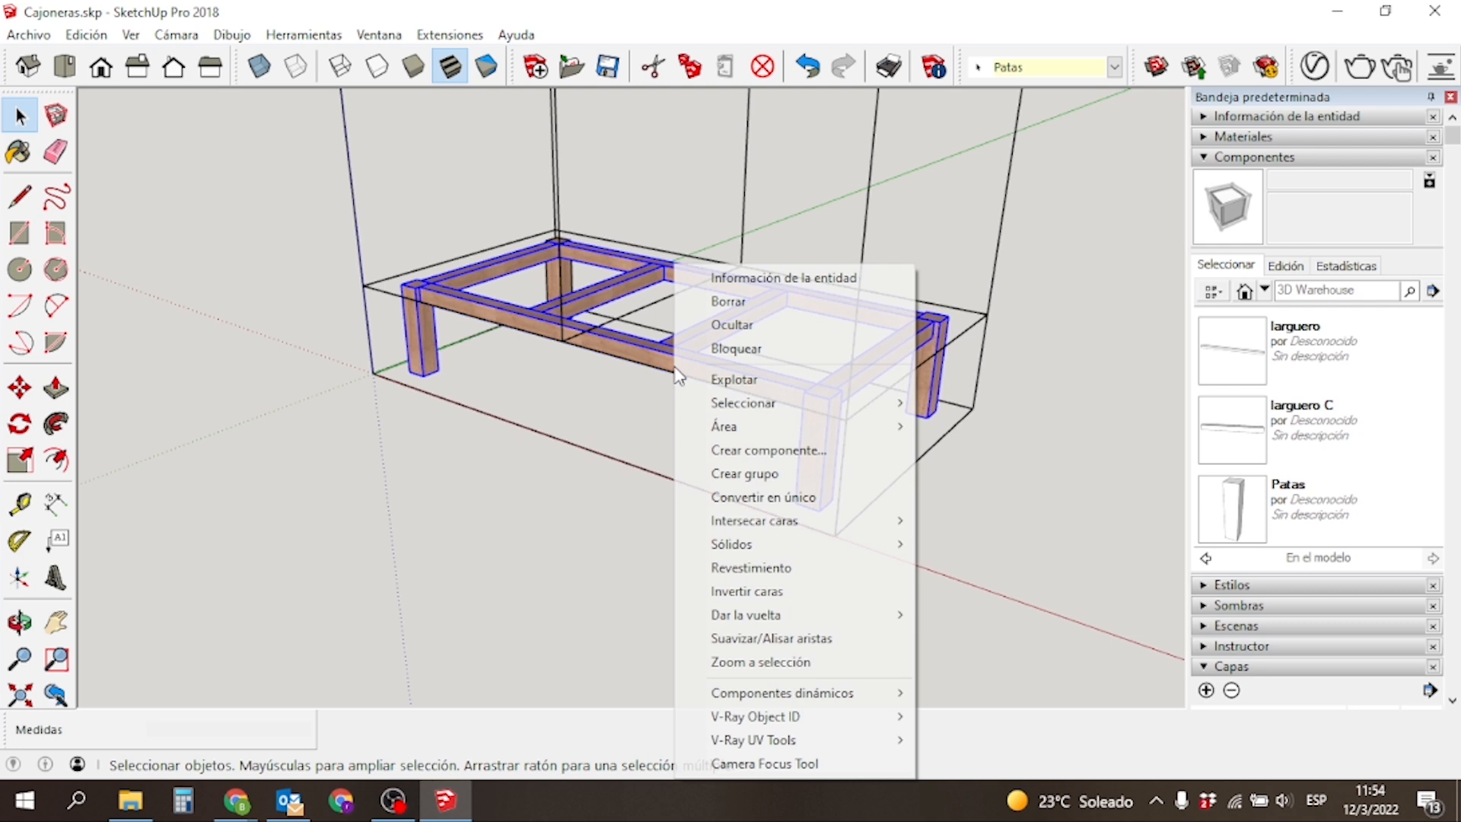
left_click(743, 474)
left_click(750, 522)
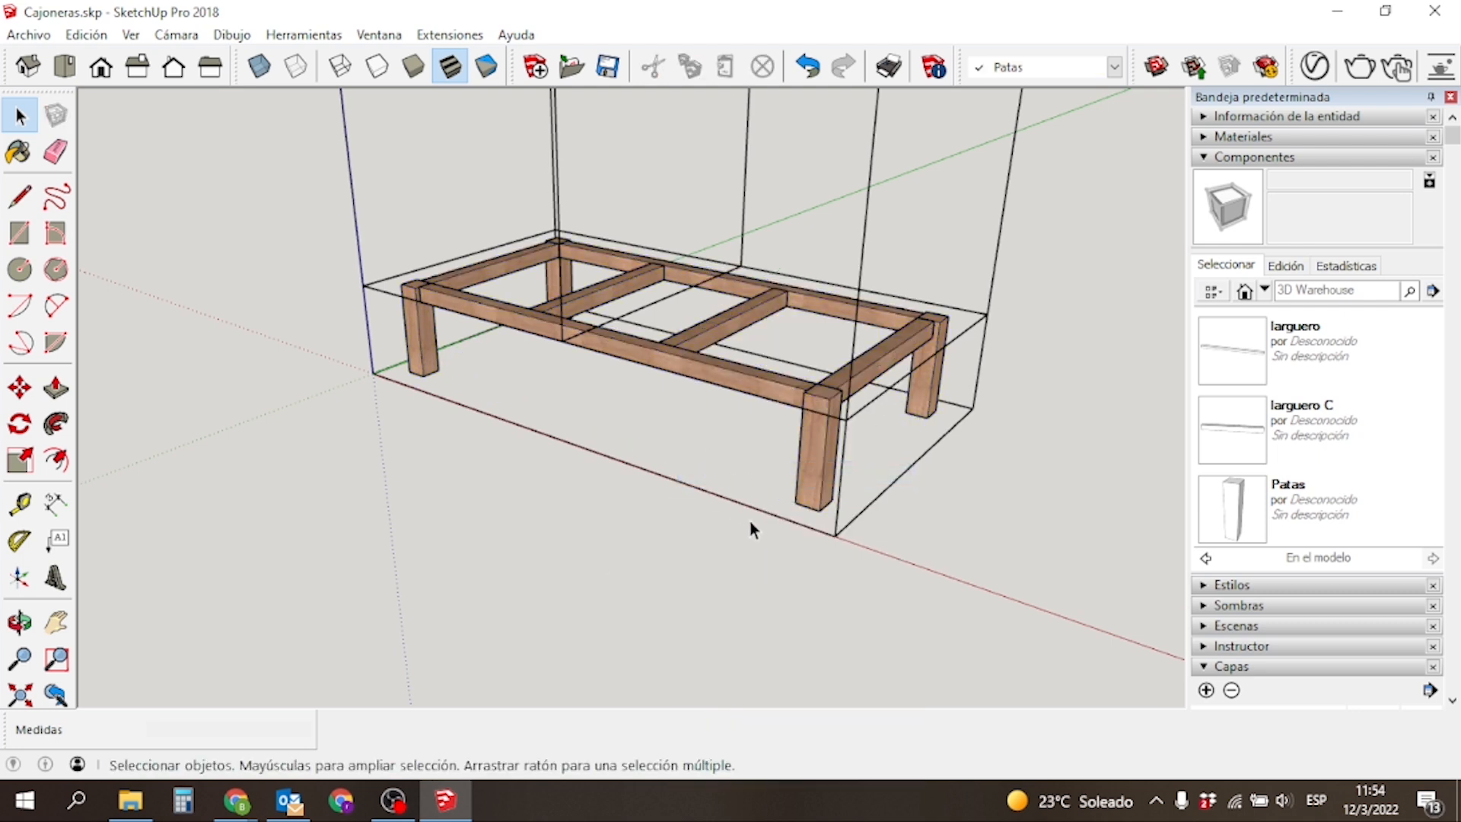
left_click(809, 482)
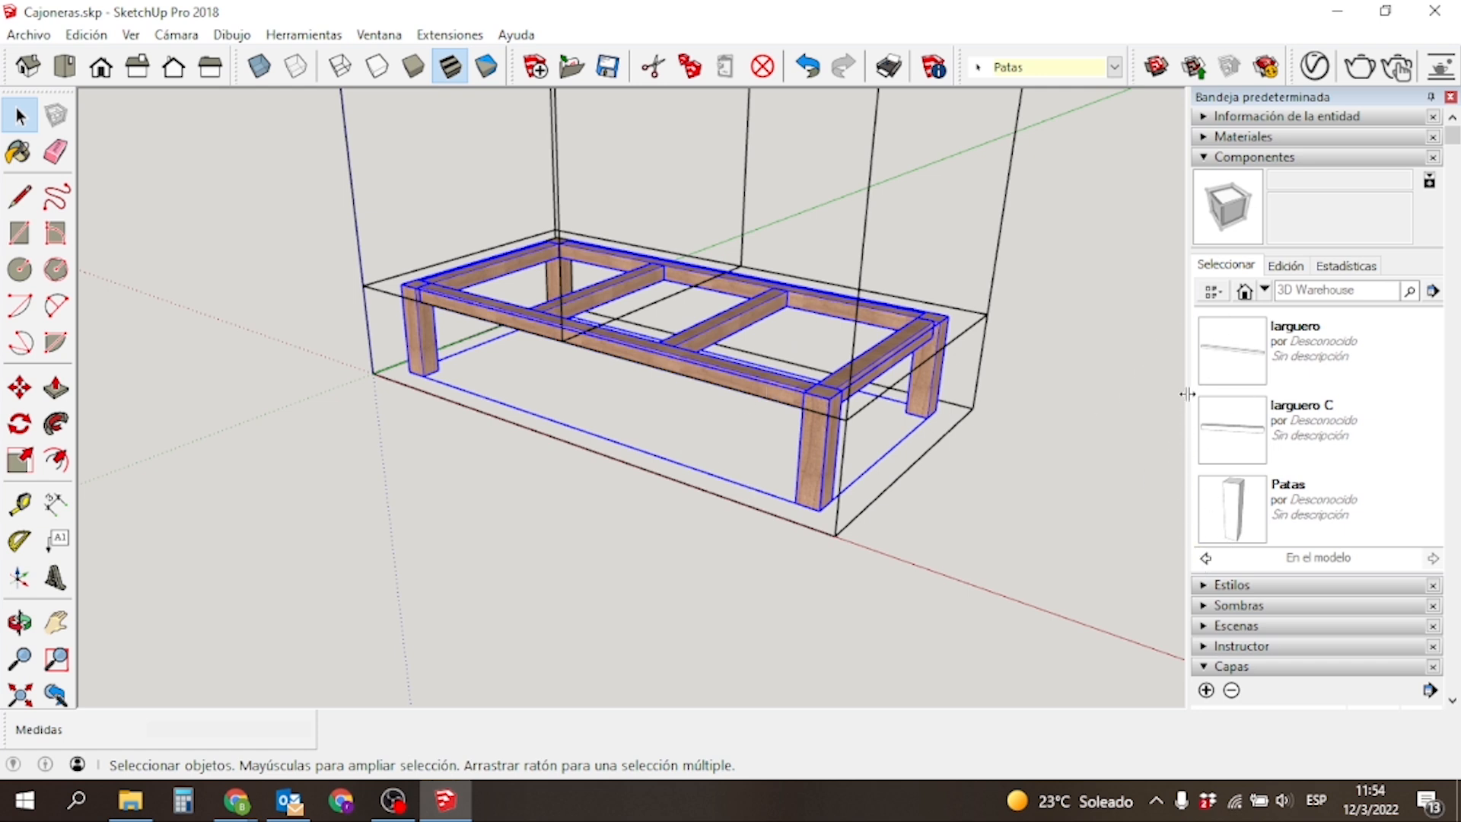
Try to hide the Patas layer and make Layer0 the active layer.
left_click(1203, 158)
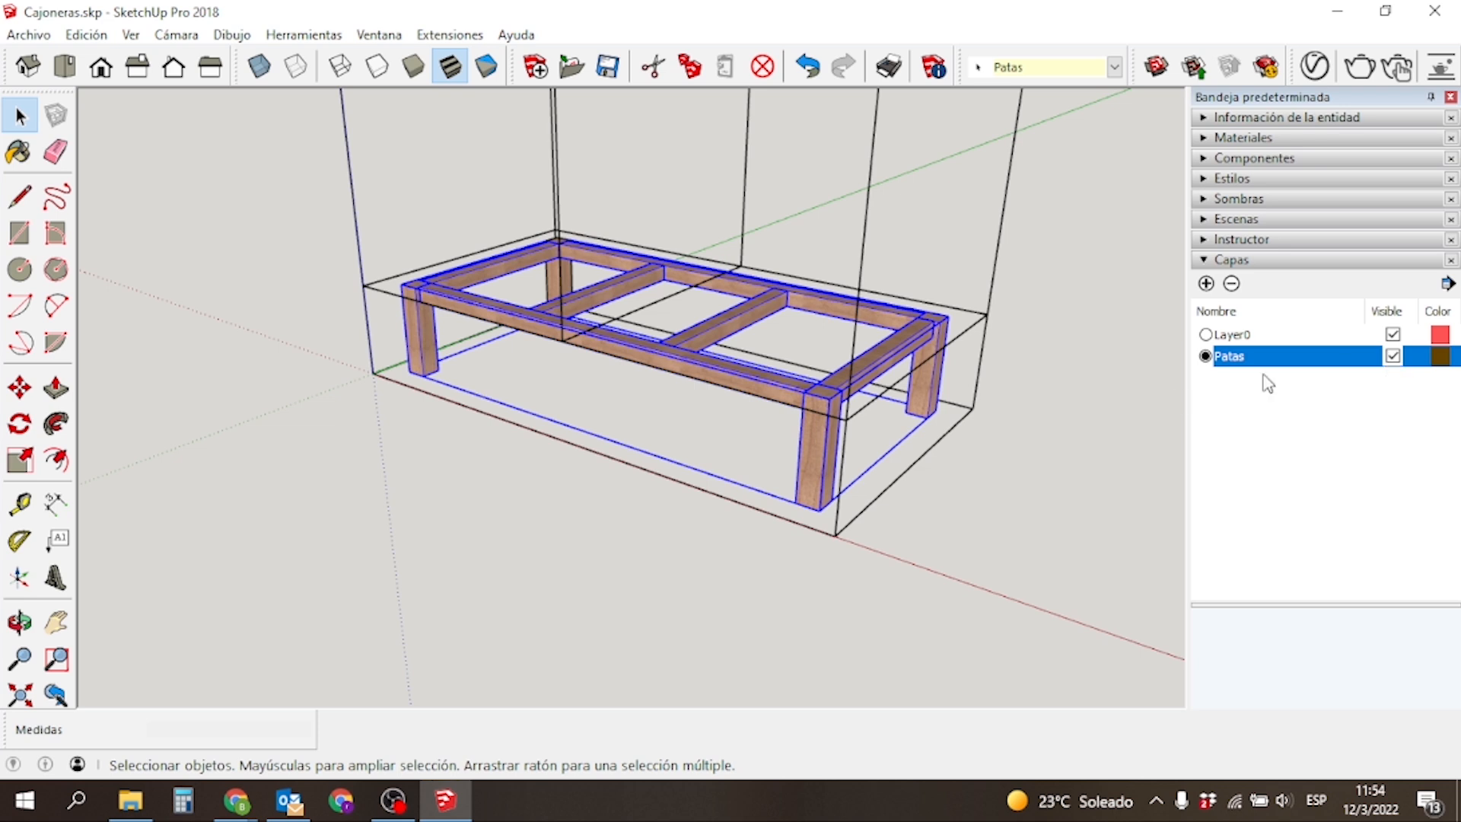
left_click(1392, 356)
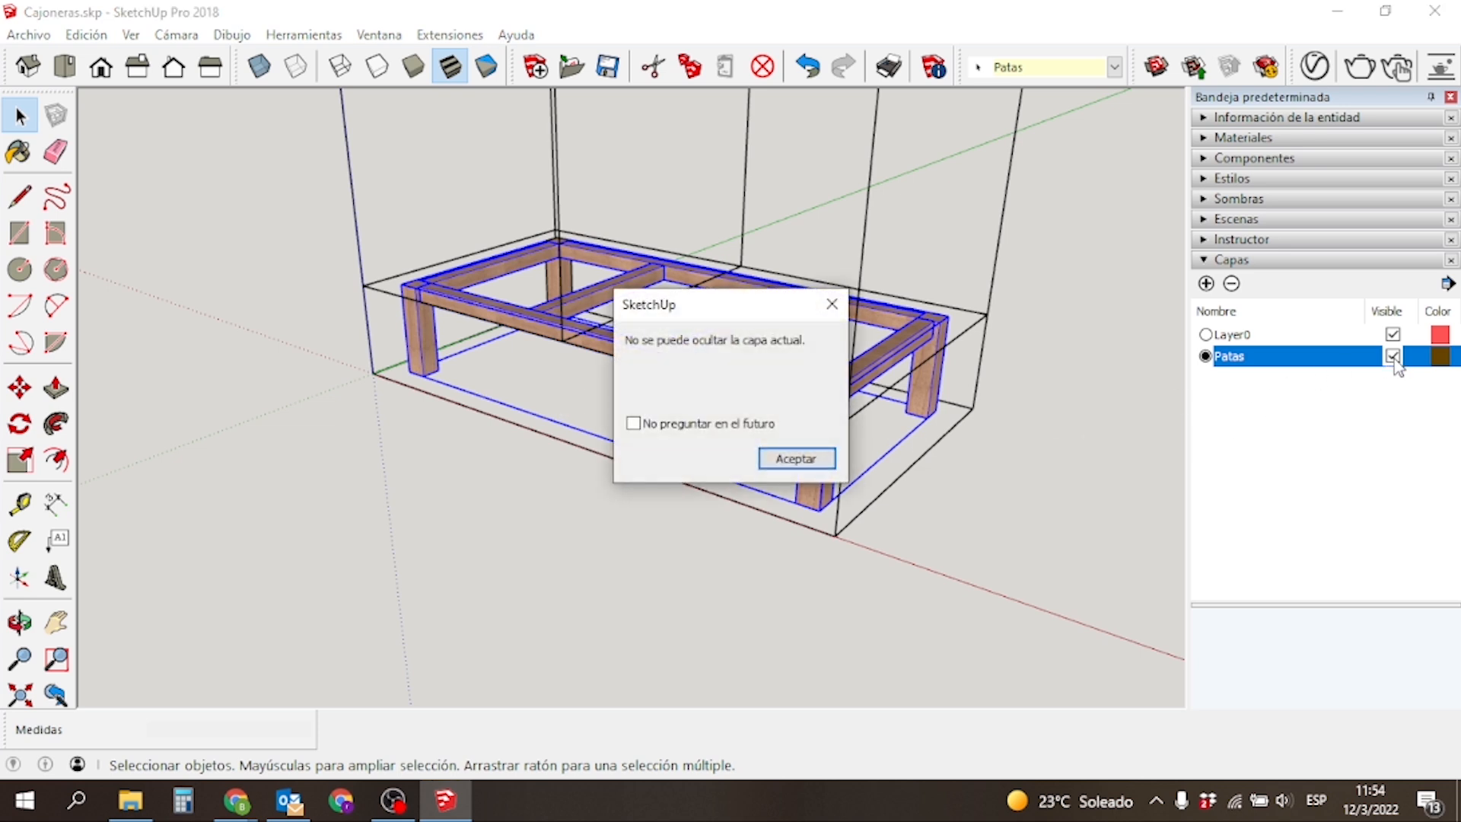
left_click(816, 460)
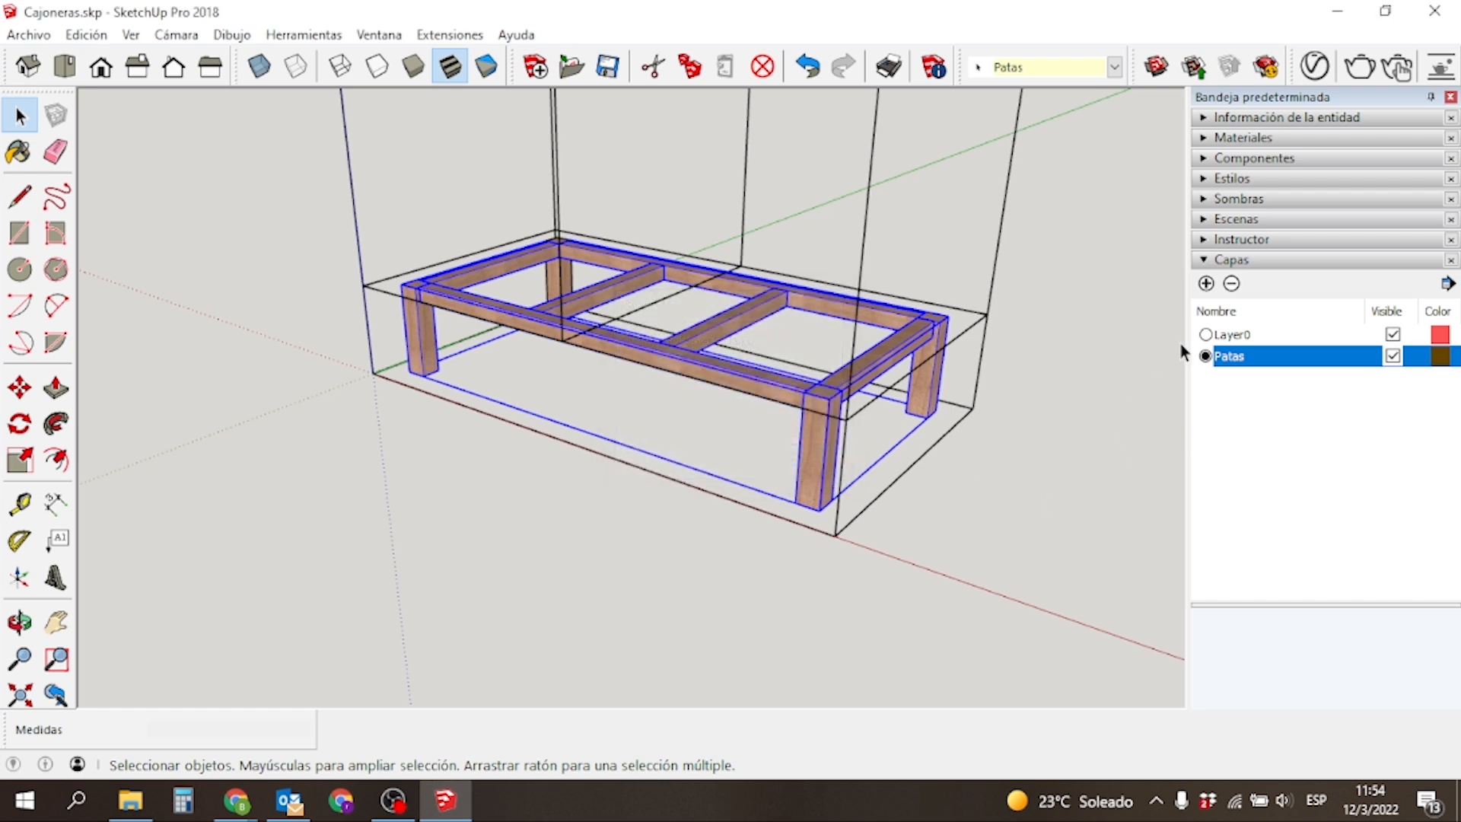
left_click(1206, 335)
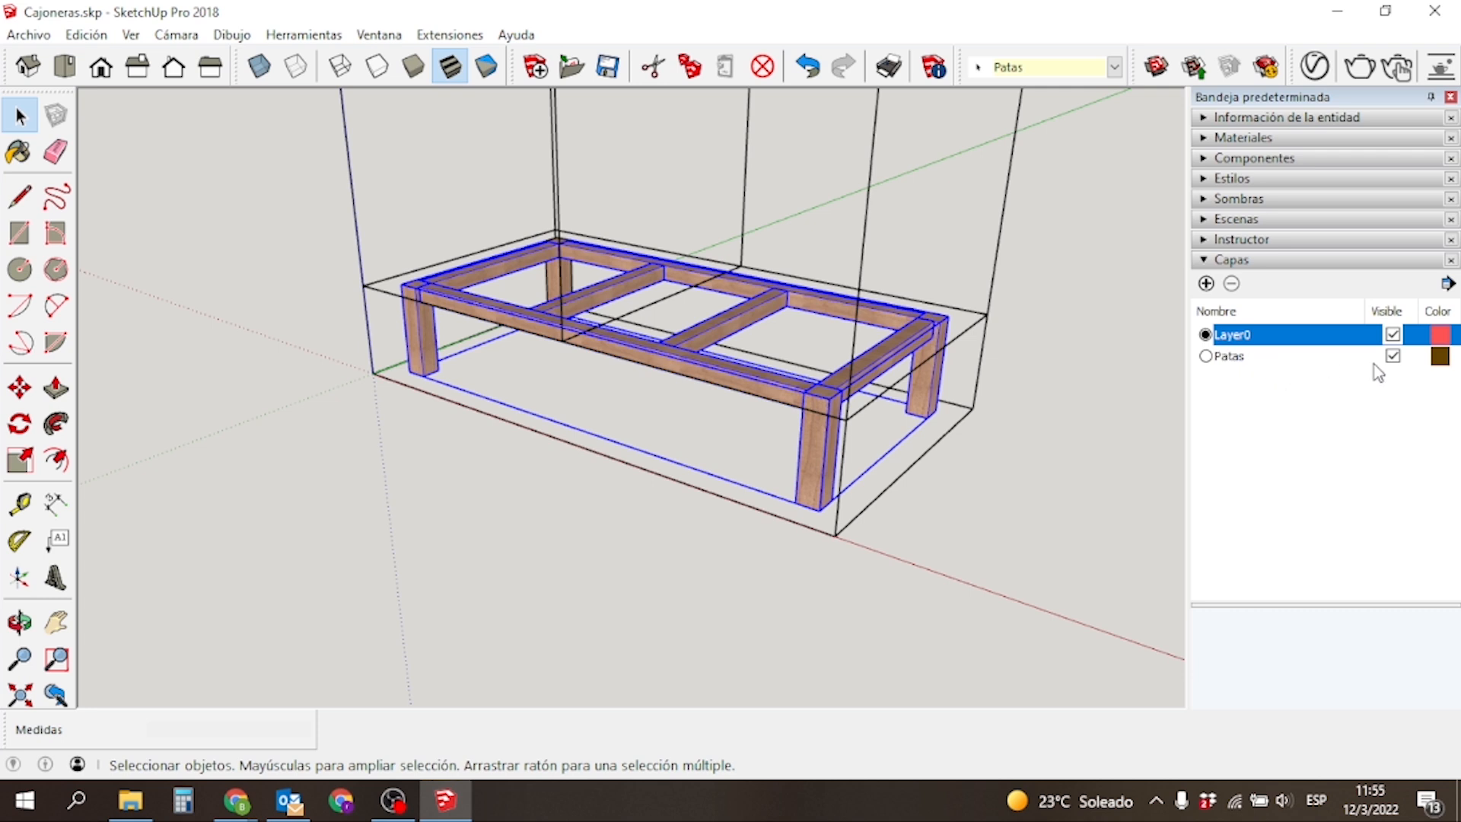
Toggle the visibility of the Patas layer off and on to check which parts it contains.
left_click(1393, 359)
left_click(1393, 359)
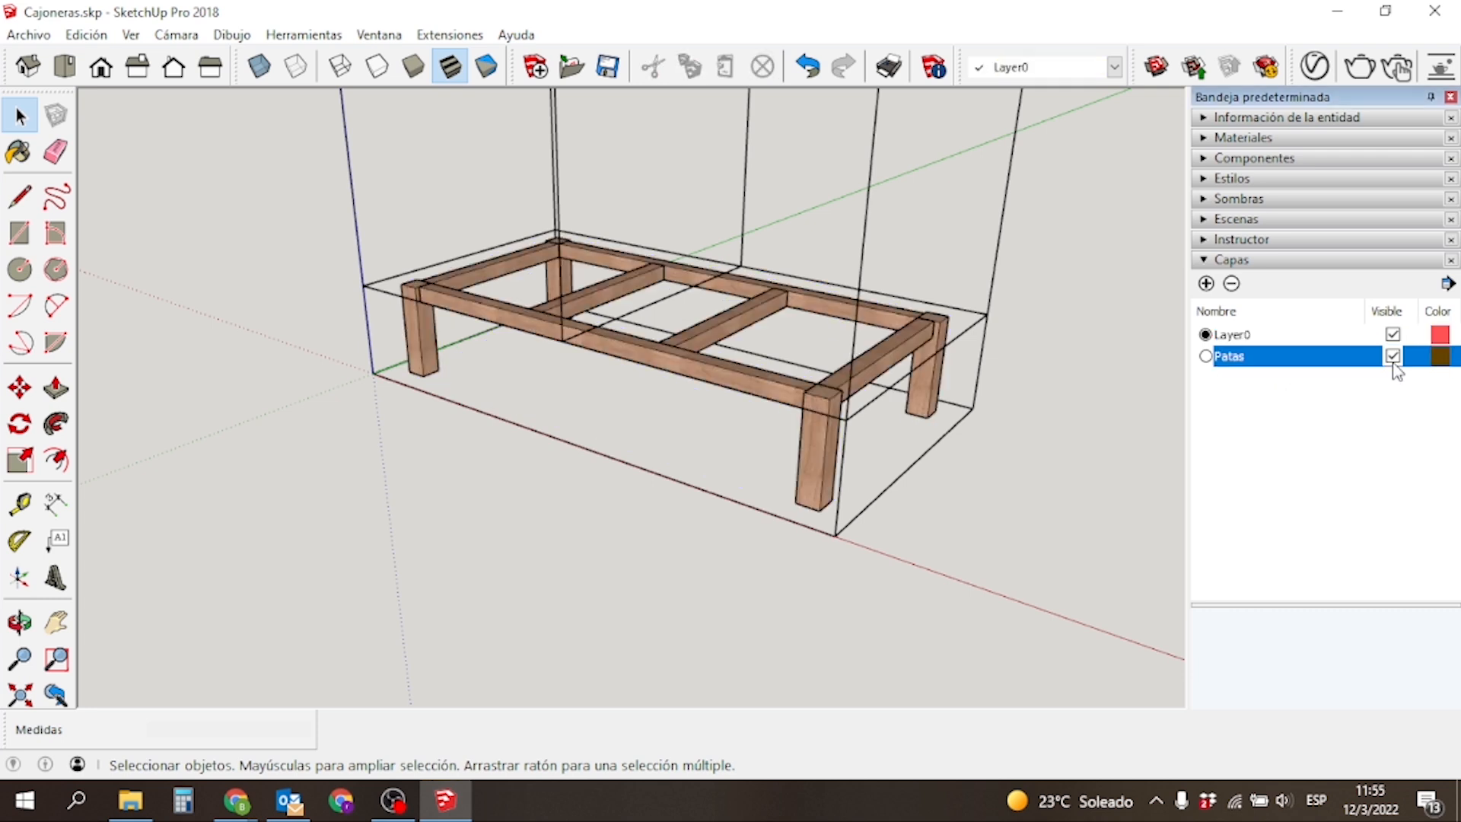
left_click(1393, 357)
left_click(1393, 357)
left_click(1393, 357)
left_click(1393, 356)
Add a new layer named Cajonera.
left_click(1206, 284)
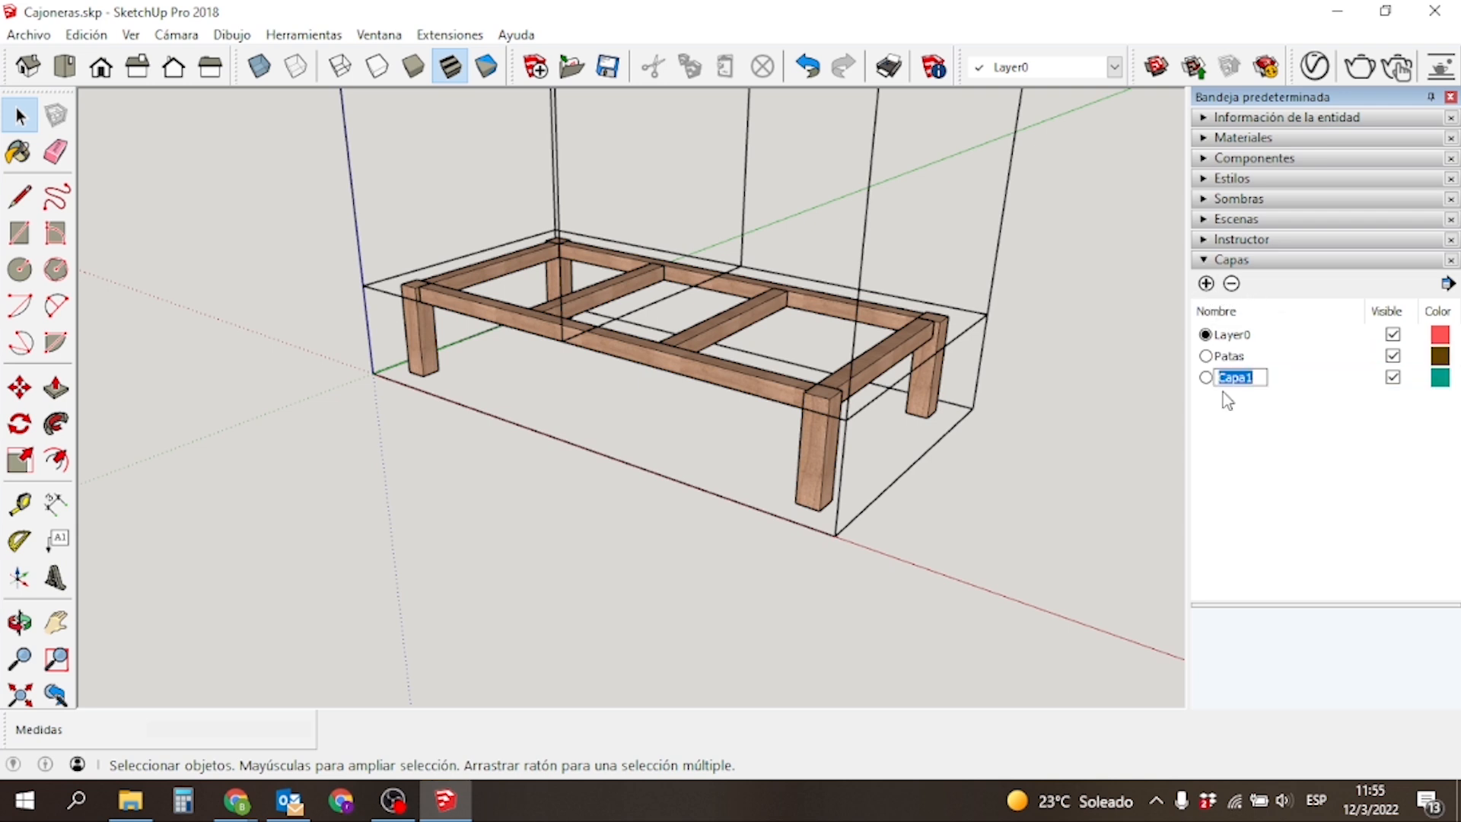
type("Cajonera")
key("Return")
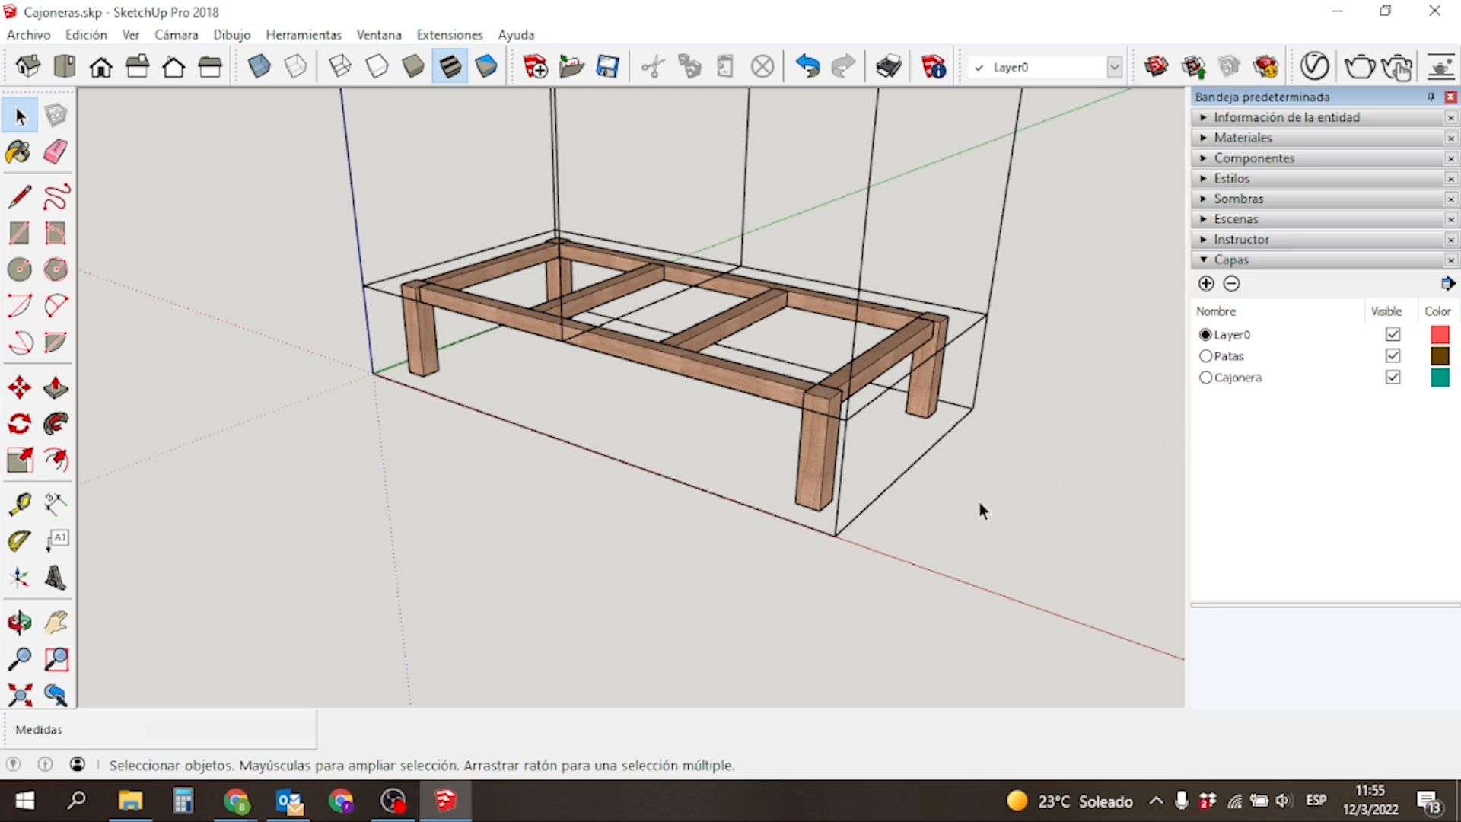
Hide the Patas layer so only the divided wireframe is shown.
scroll(715, 522, "down", 5)
middle_click_drag(560, 464, 669, 456)
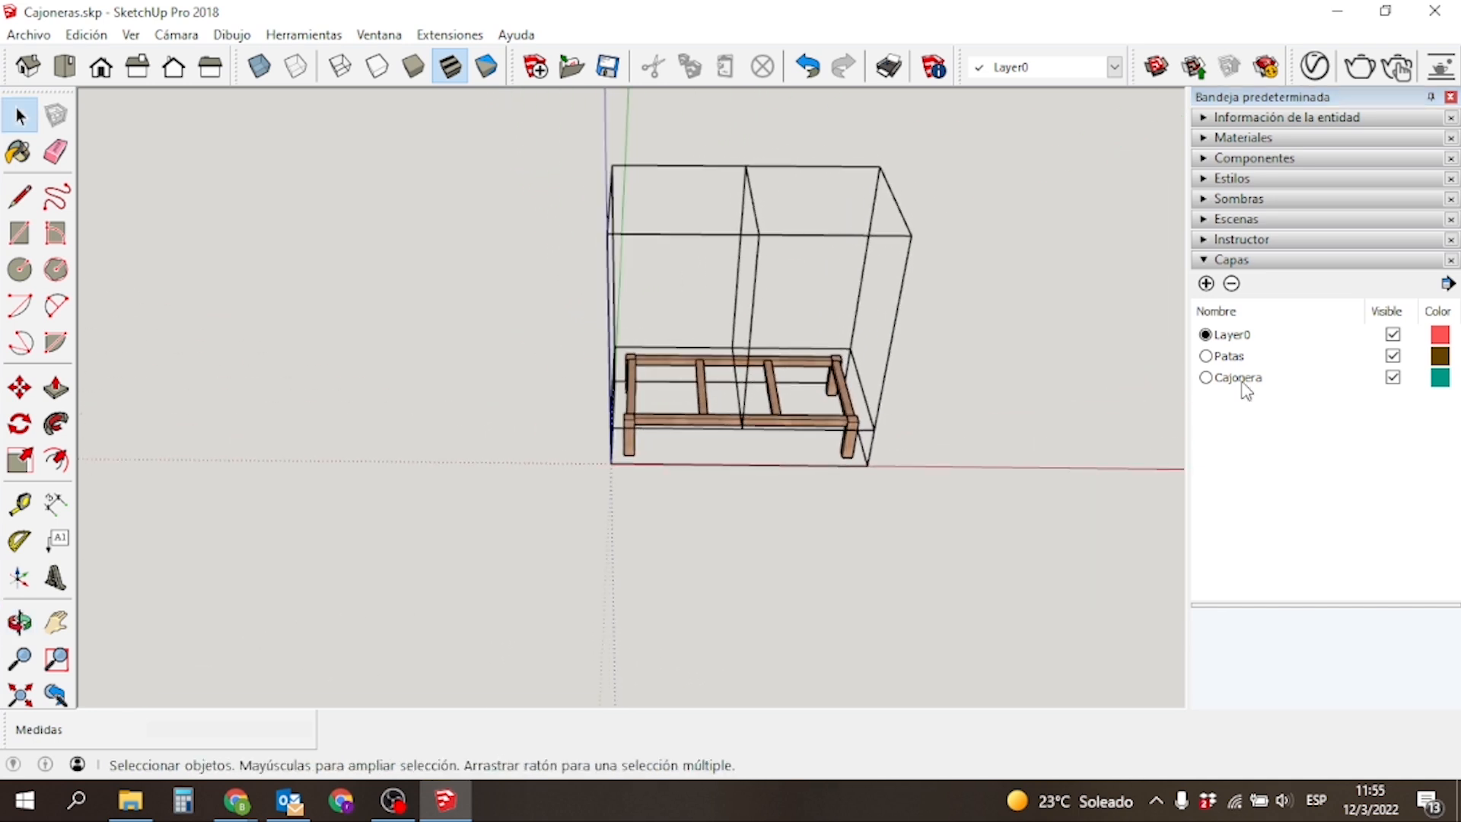
left_click(1392, 356)
middle_click_drag(1039, 249, 728, 170)
scroll(609, 173, "up", 3)
middle_click_drag(476, 245, 901, 268)
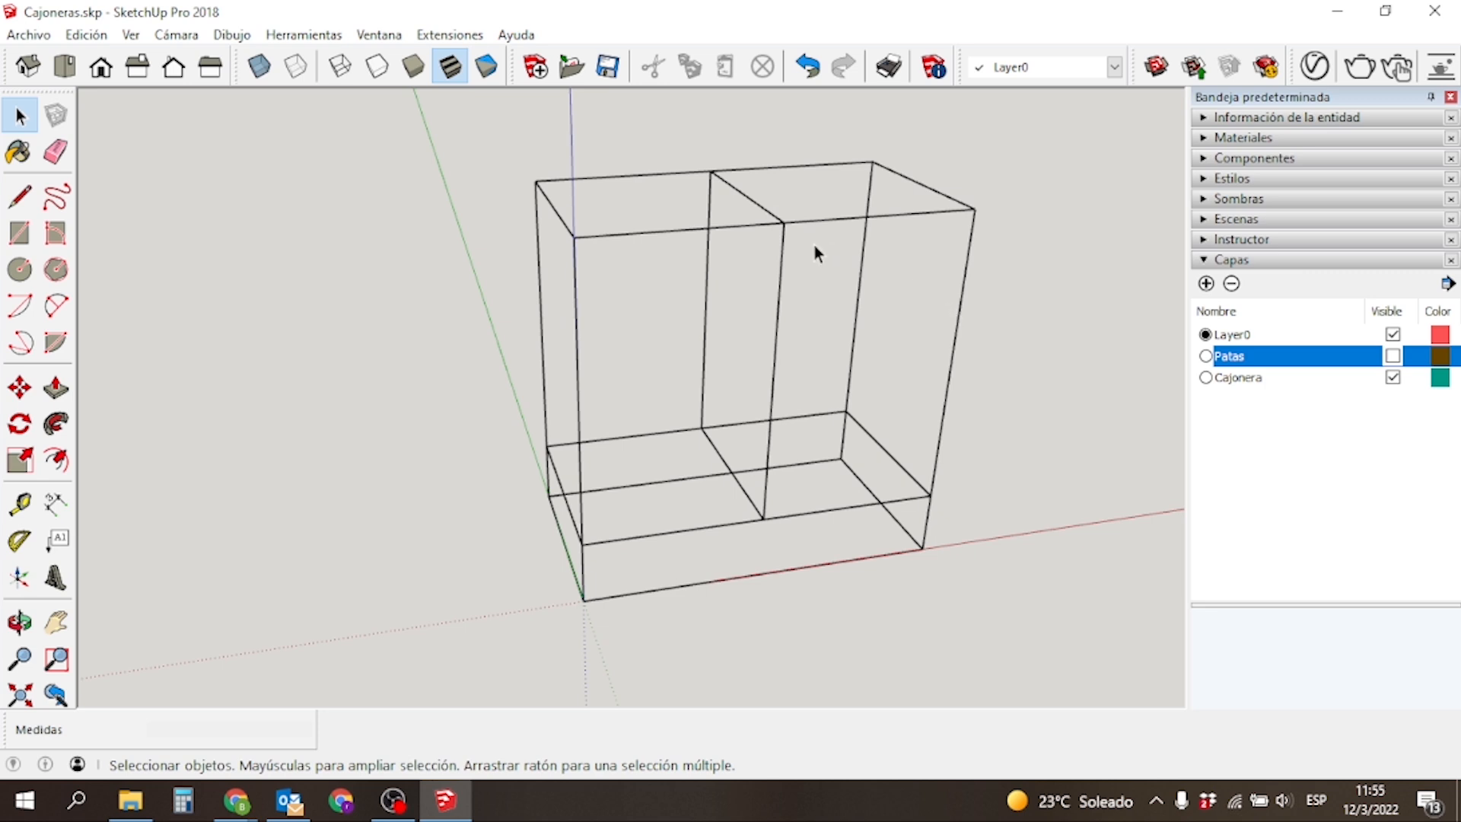
mouse_move(865, 266)
middle_mouse_down()
mouse_move(714, 251)
mouse_move(688, 272)
middle_mouse_up()
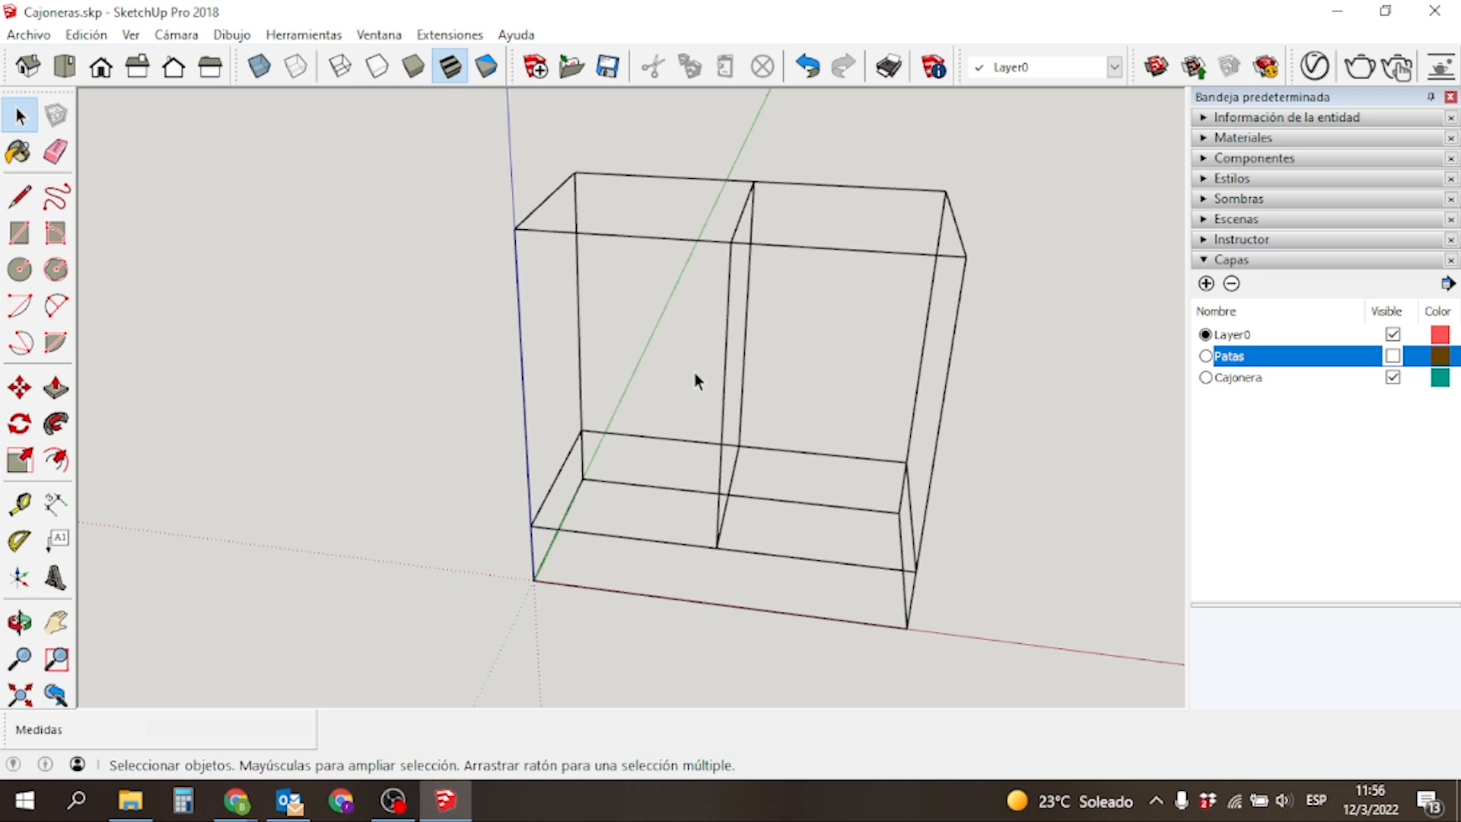
Draw a 500 by 550 mm rectangle over the top of the wireframe's compartment nearest the origin.
middle_click_drag(864, 417, 737, 404)
key("r")
left_click(615, 172)
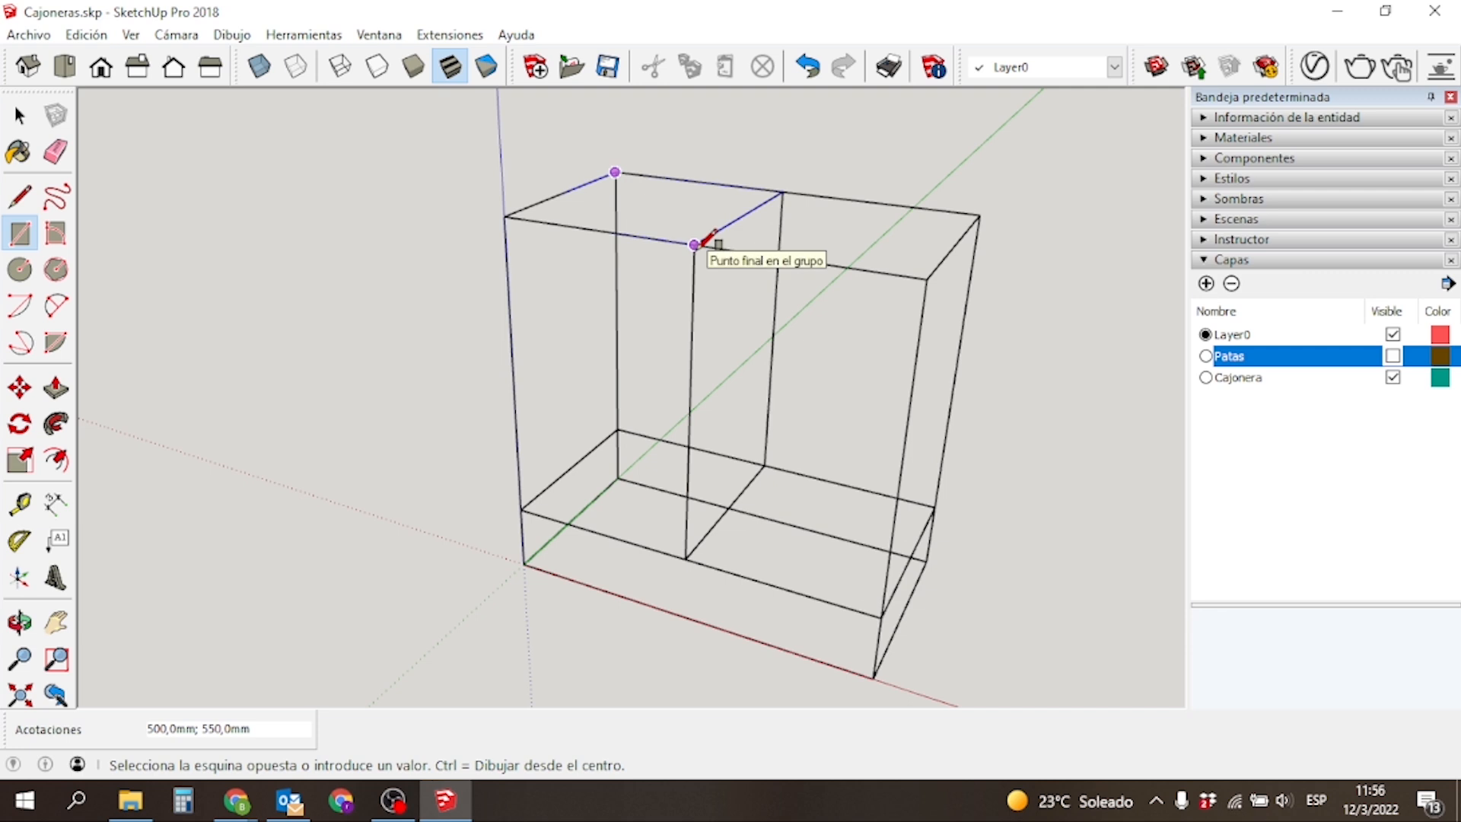
left_click(694, 244)
Push the top rectangle down 18 mm to form the top panel.
key("o")
left_click_drag(476, 282, 703, 312)
key("r")
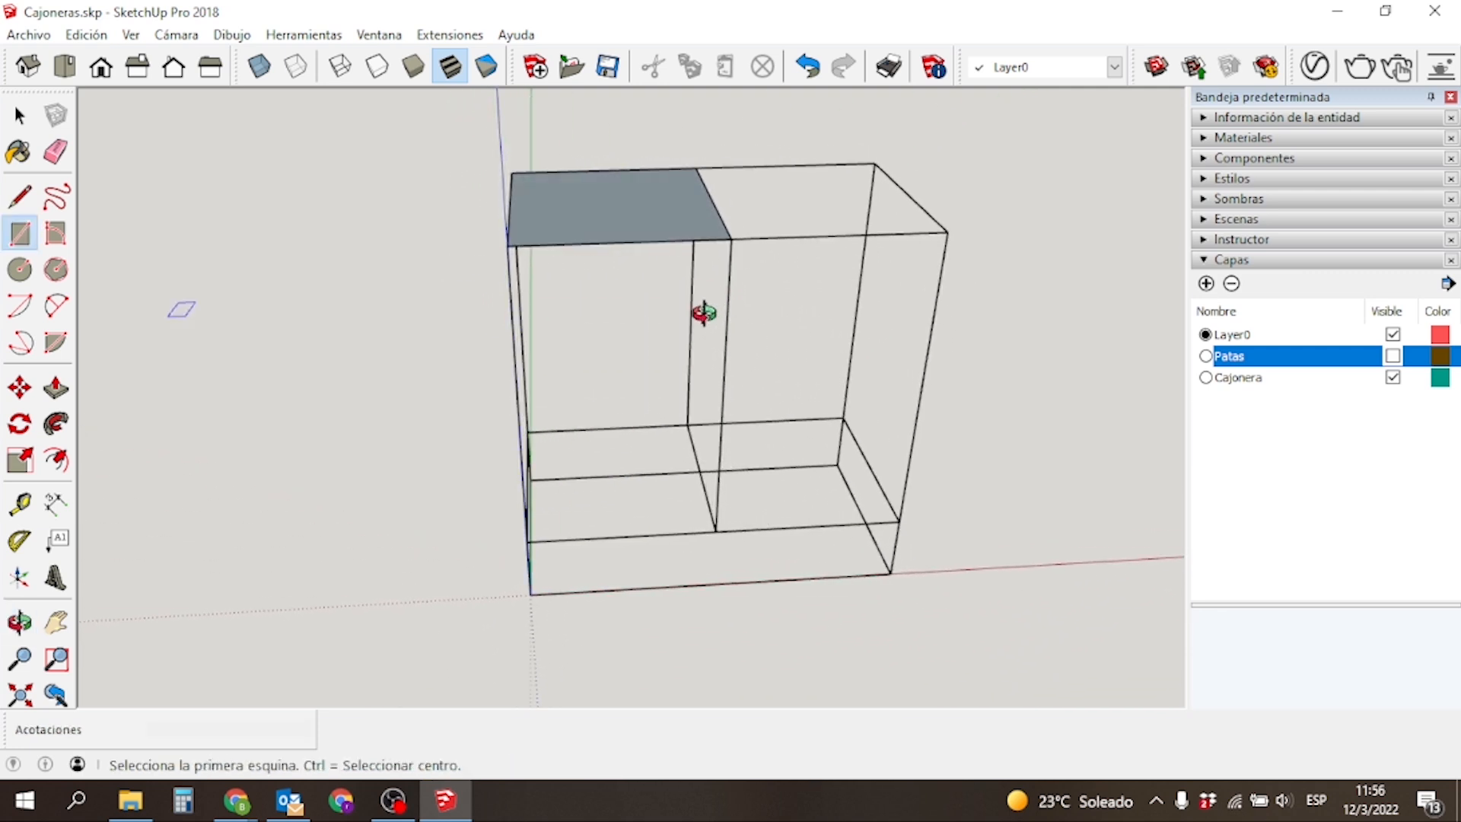
key("p")
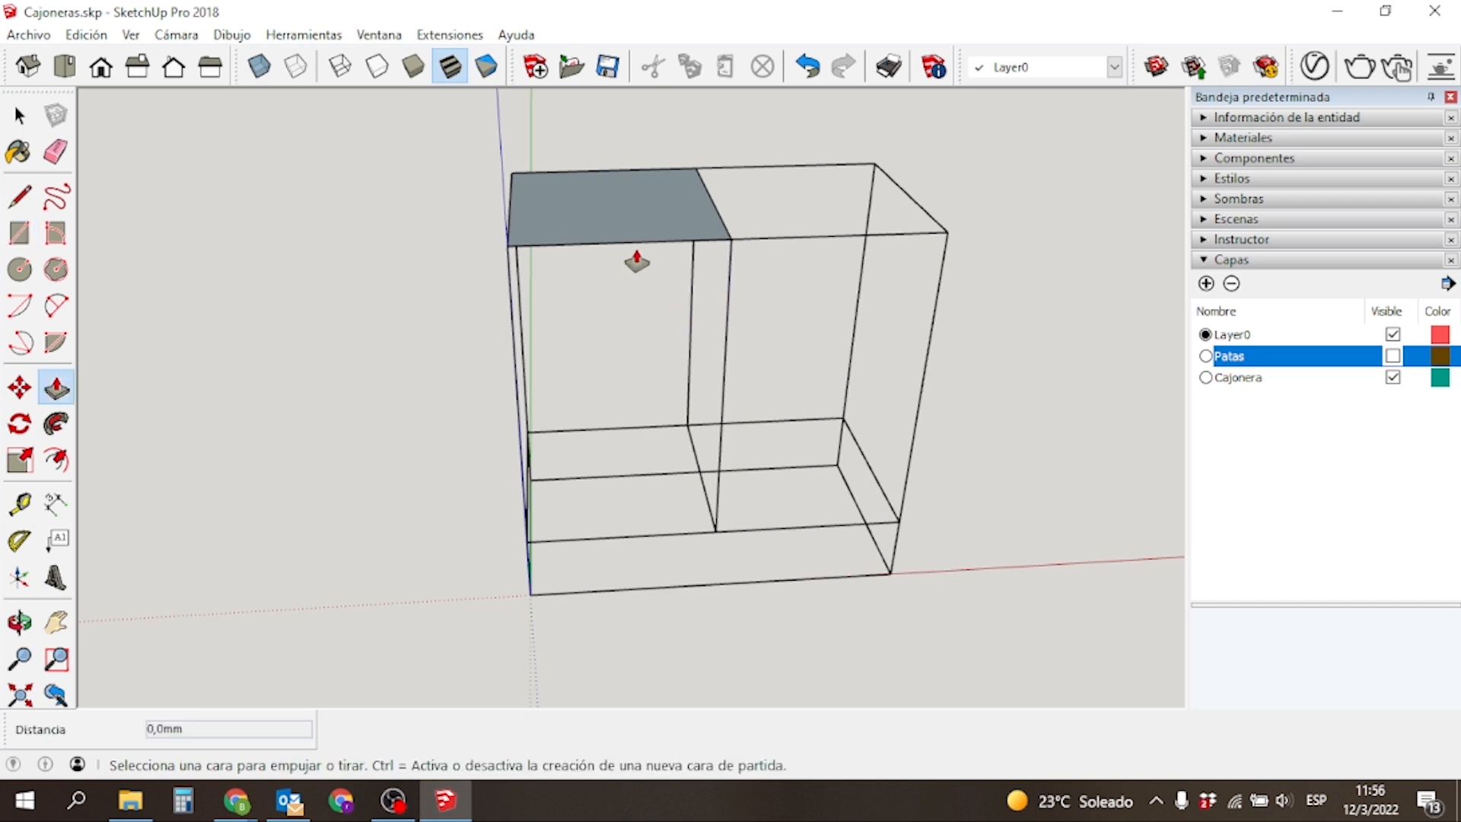
left_click(627, 226)
left_click(636, 285)
type("18")
key("Return")
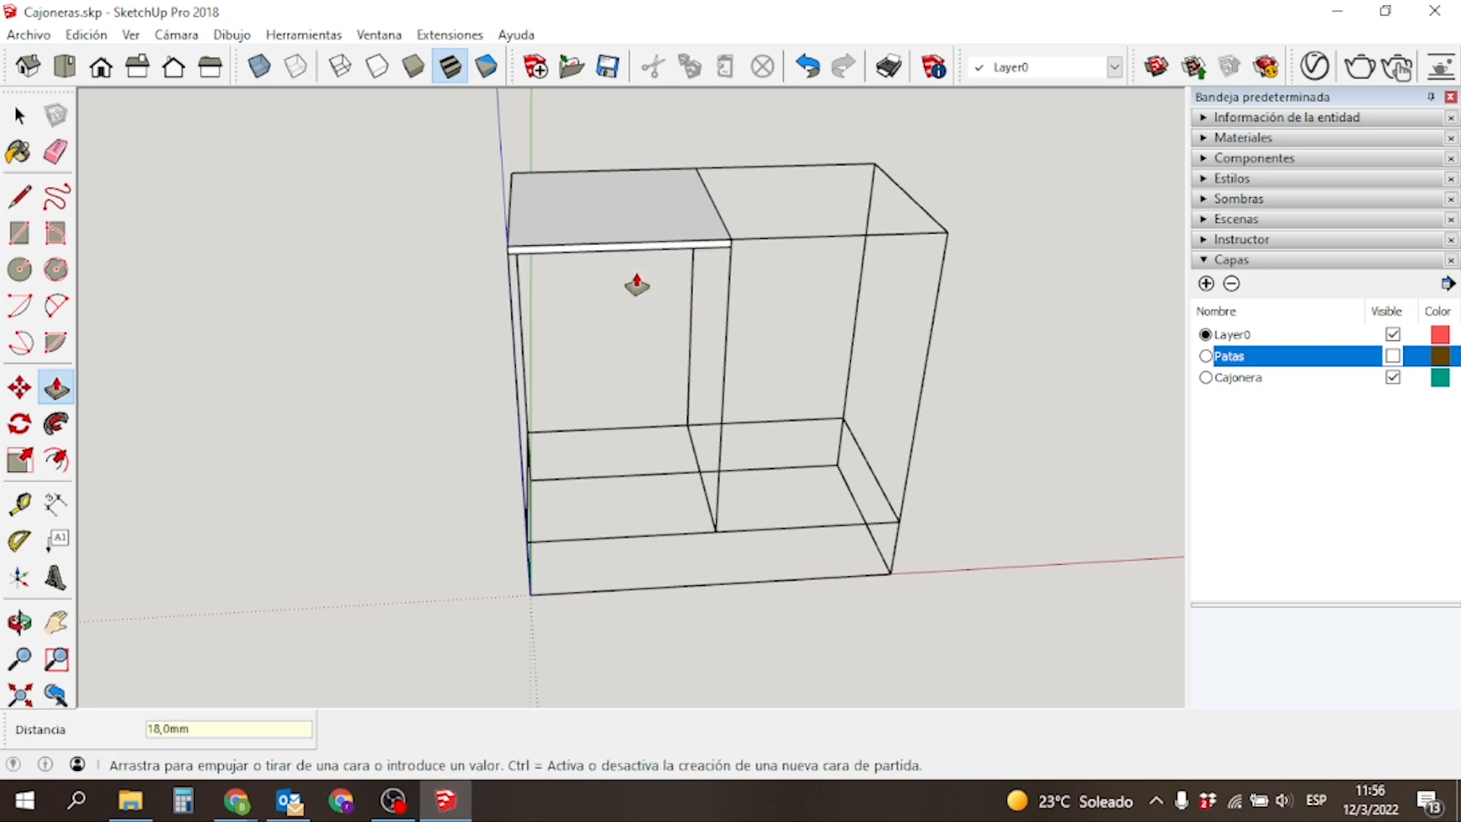
Make the 18 mm top panel a component named "Piso y techo", replacing the selected geometry.
key("space")
left_click(610, 212)
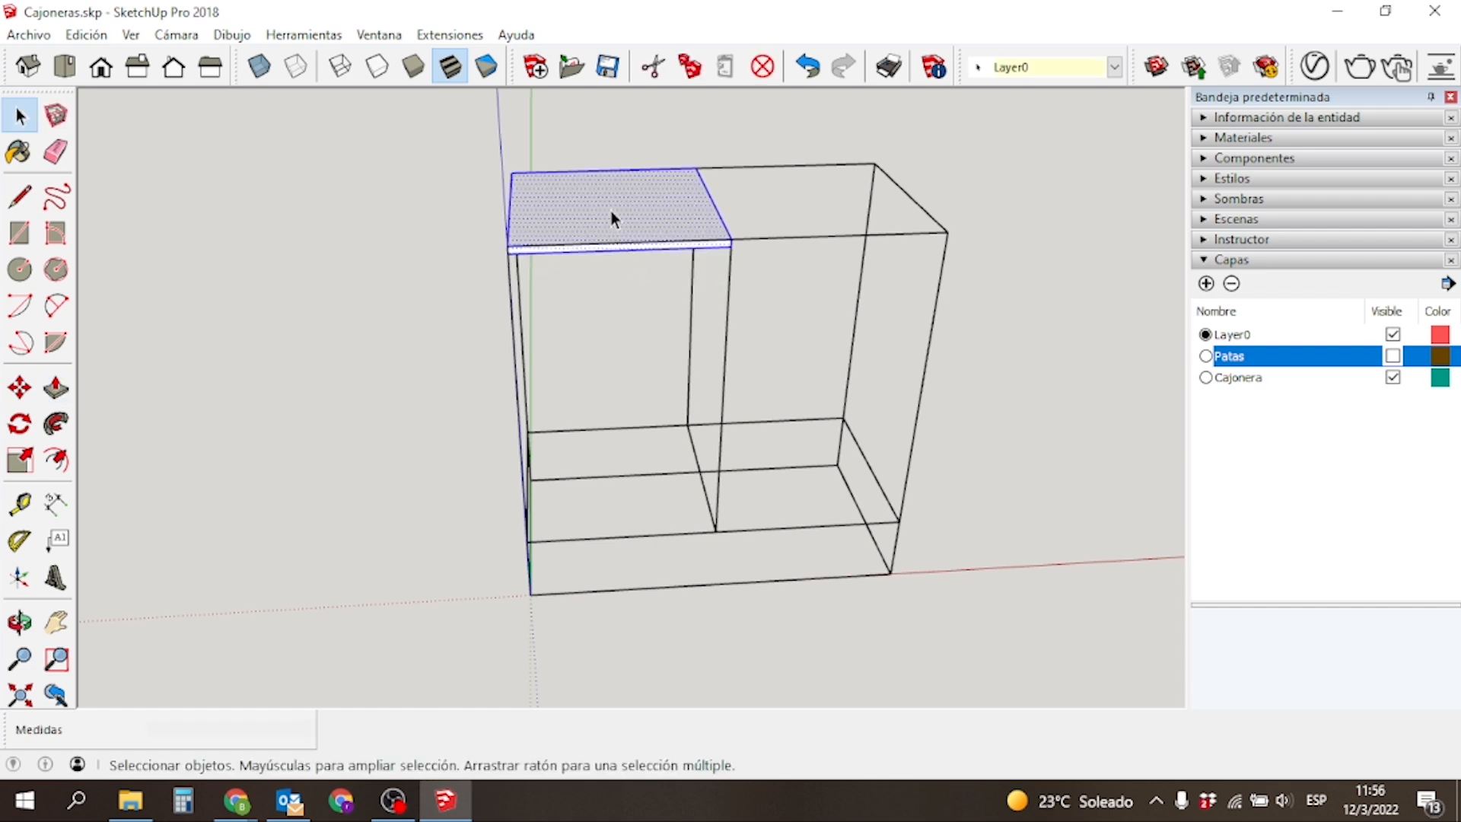
key("g")
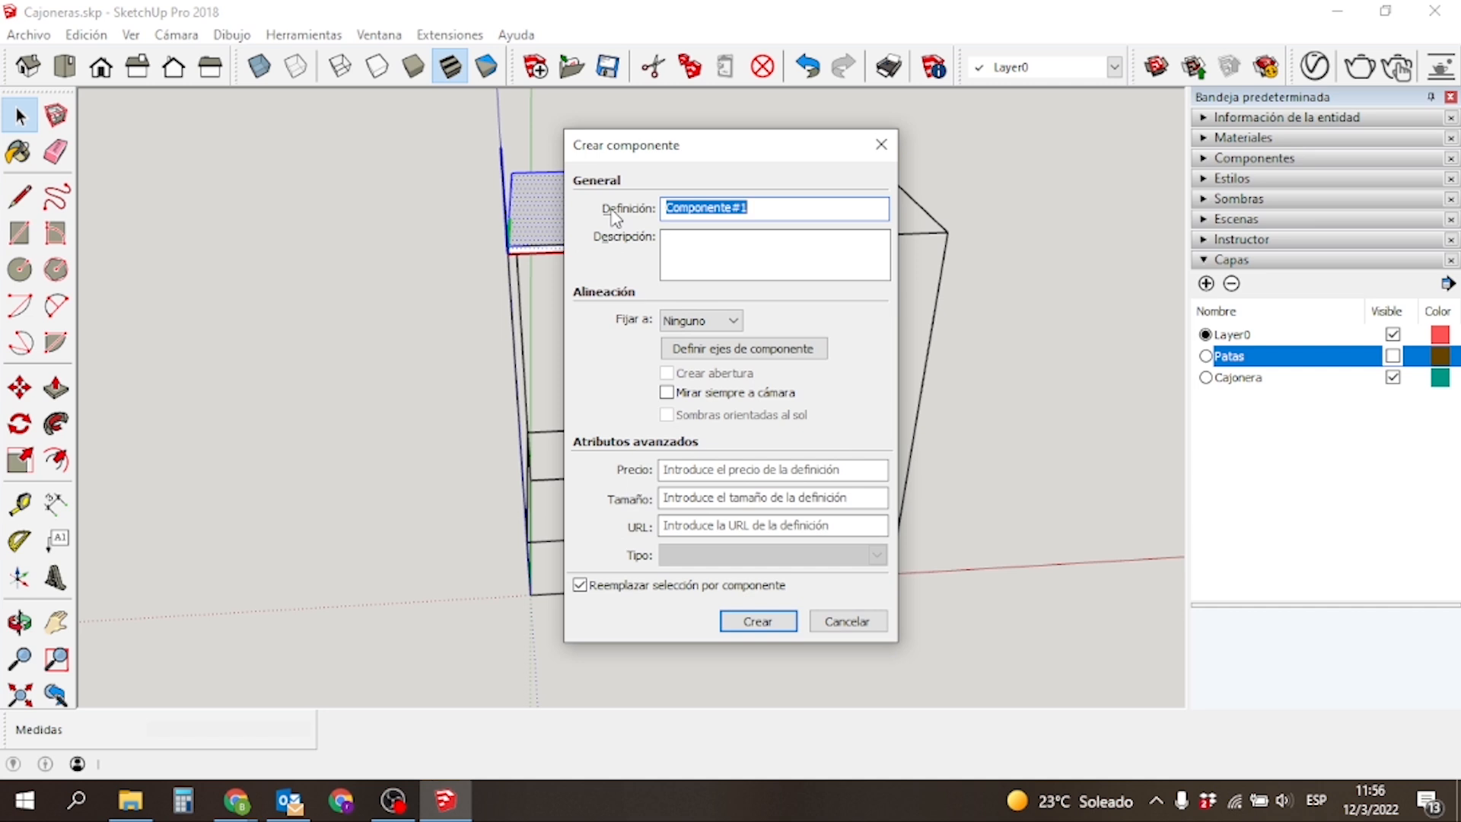
type("T")
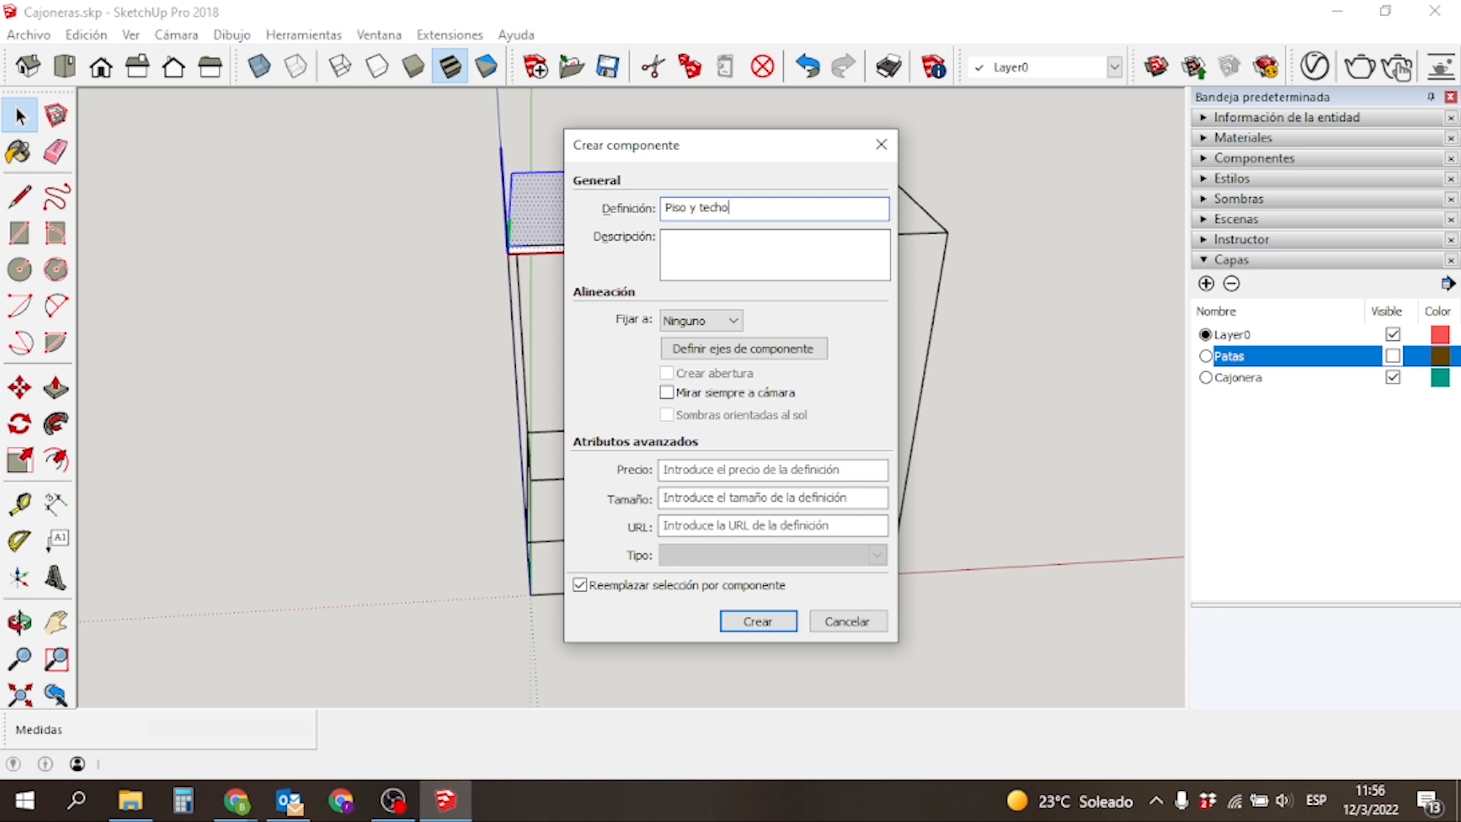
key("Return")
Copy the top panel 802 mm straight down along the blue axis to form the compartment's floor on the wireframe's lower division.
middle_click_drag(753, 327, 586, 340)
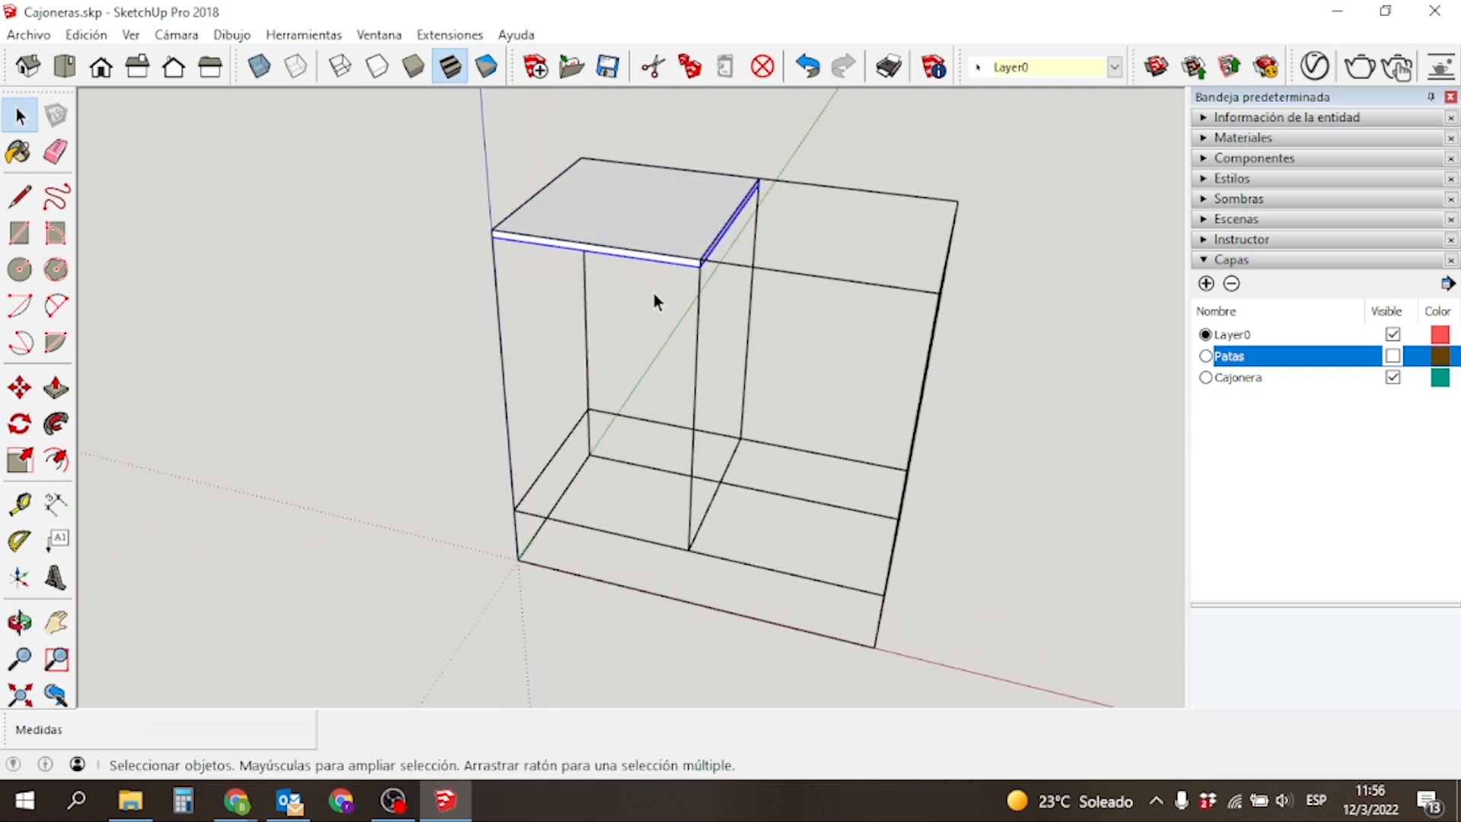
key("m")
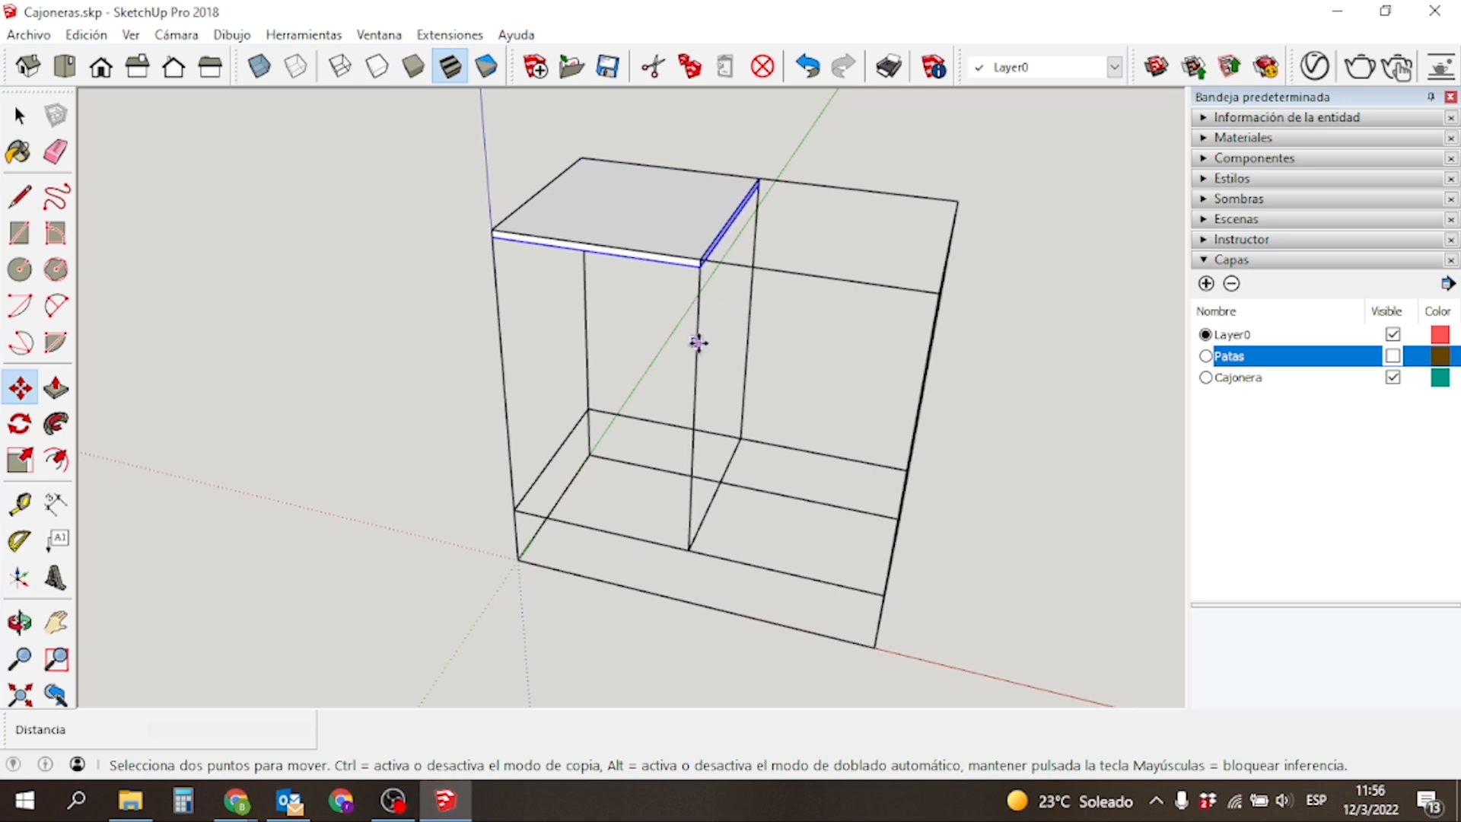
scroll(699, 268, "up", 5)
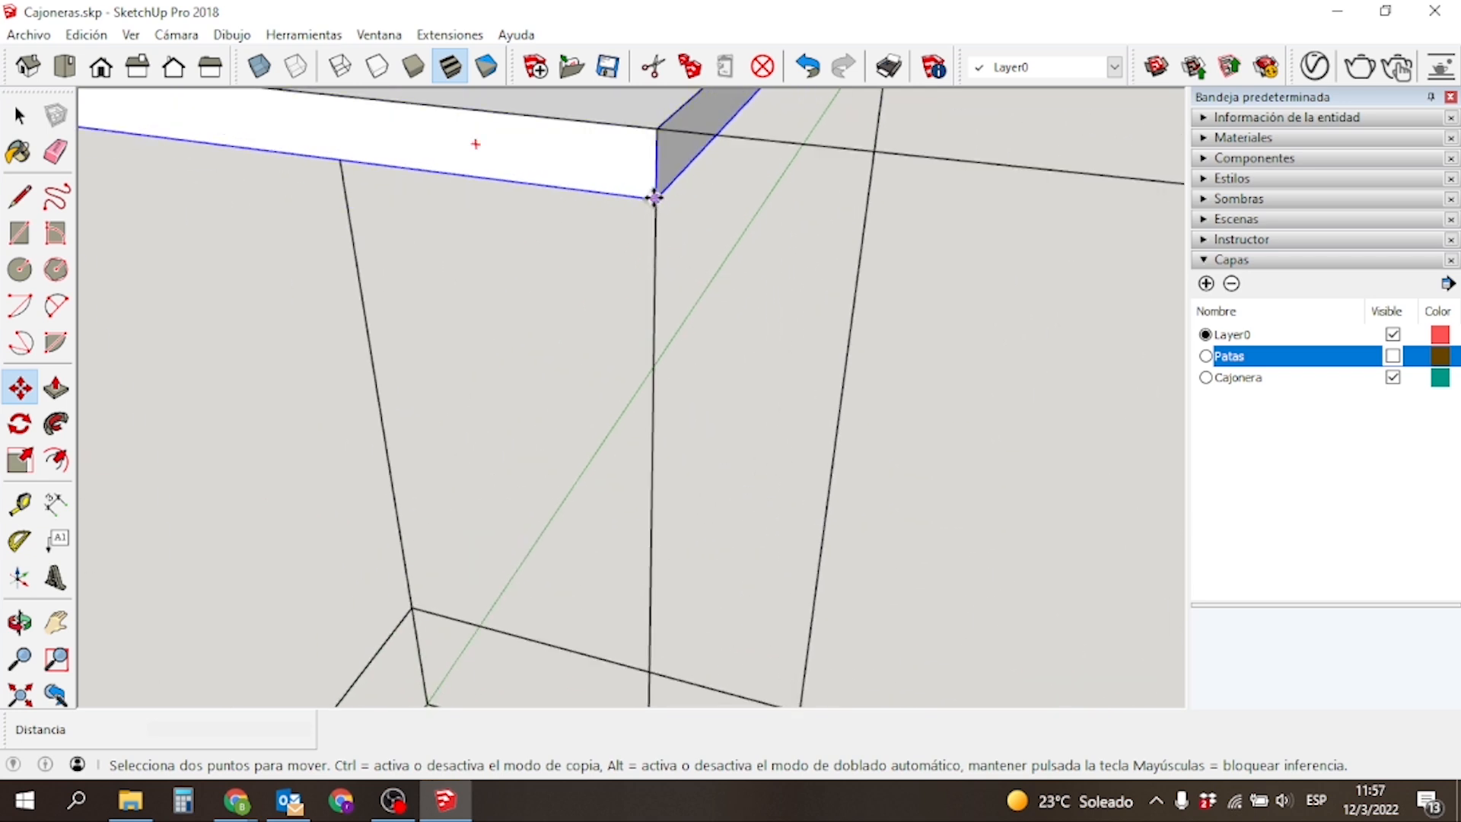
scroll(653, 201, "down", 4)
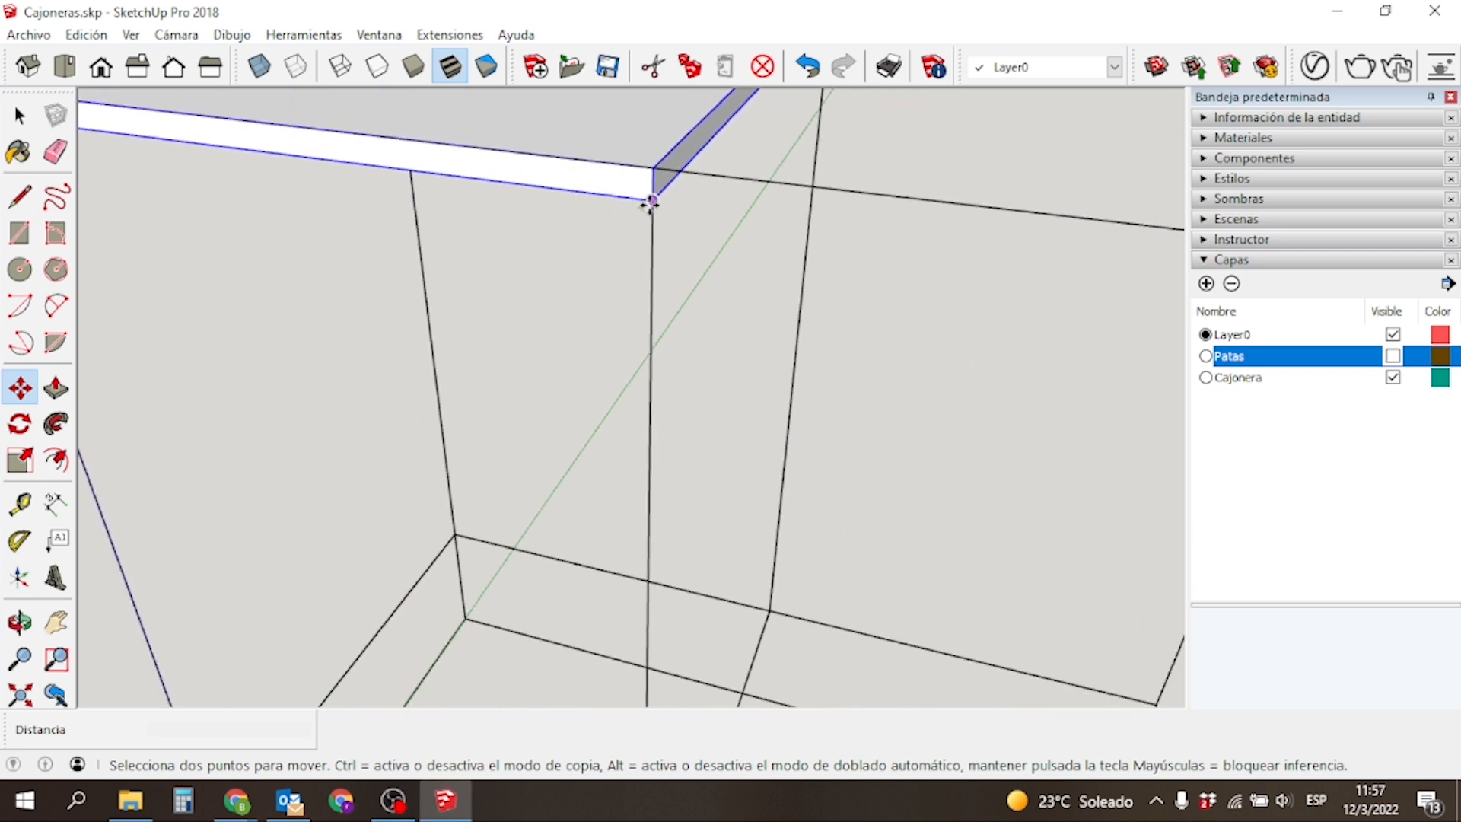
scroll(653, 209, "down", 3)
scroll(659, 228, "up", 4)
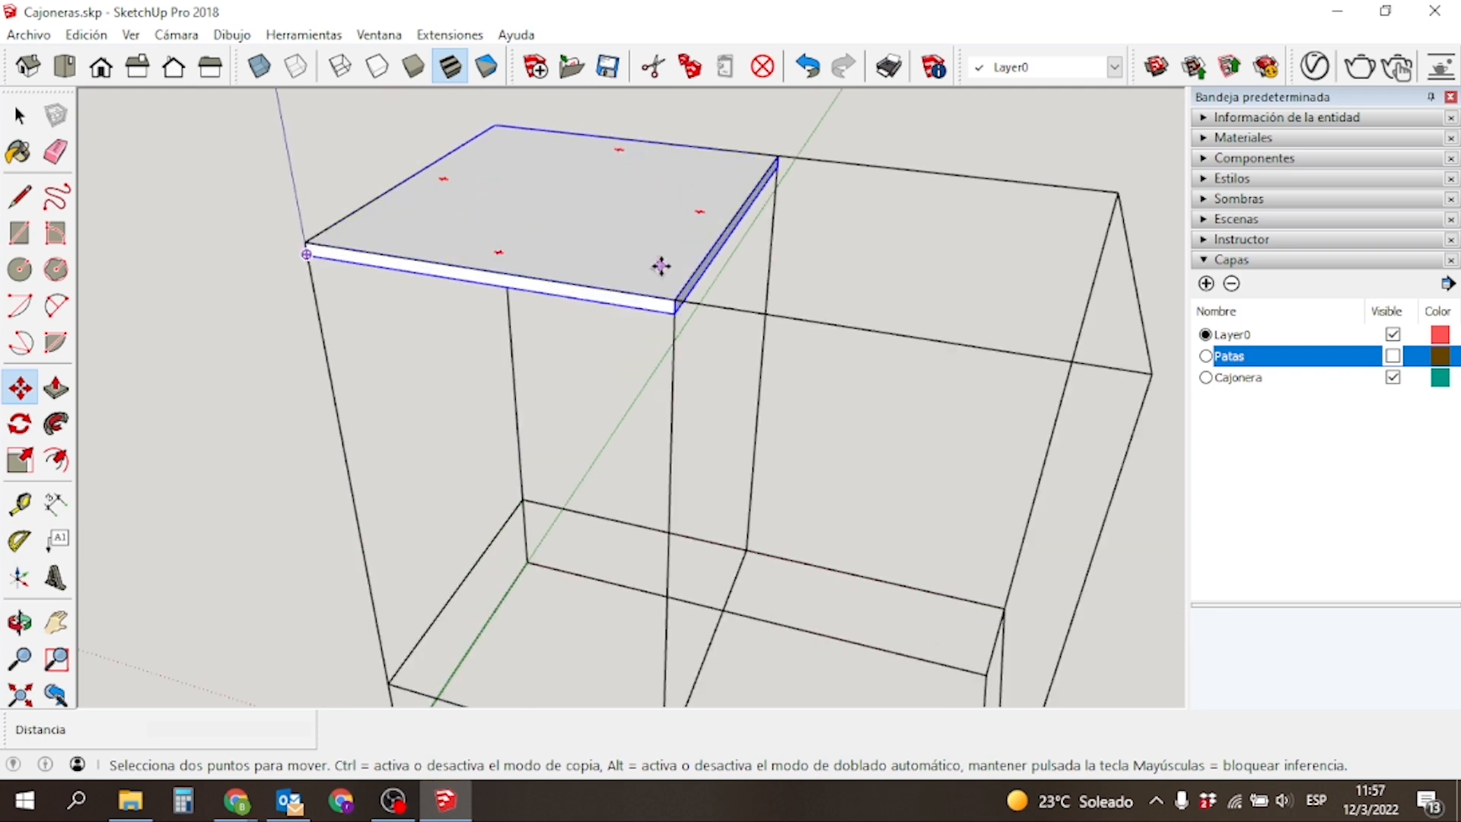
scroll(662, 264, "up", 2)
left_click(681, 349)
scroll(682, 342, "down", 5)
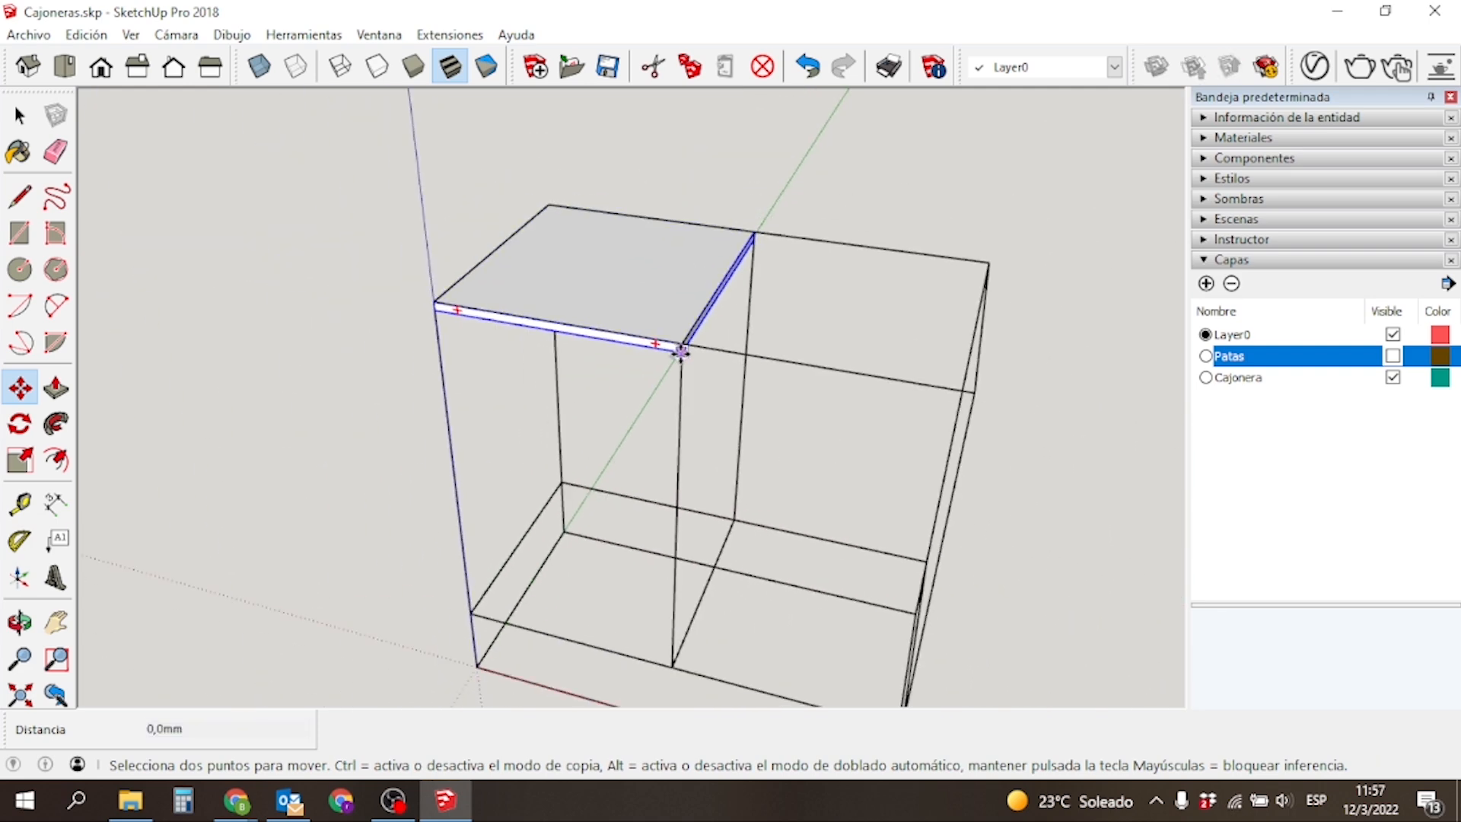
scroll(688, 549, "up", 3)
scroll(678, 596, "down", 3)
middle_click_drag(659, 564, 834, 190)
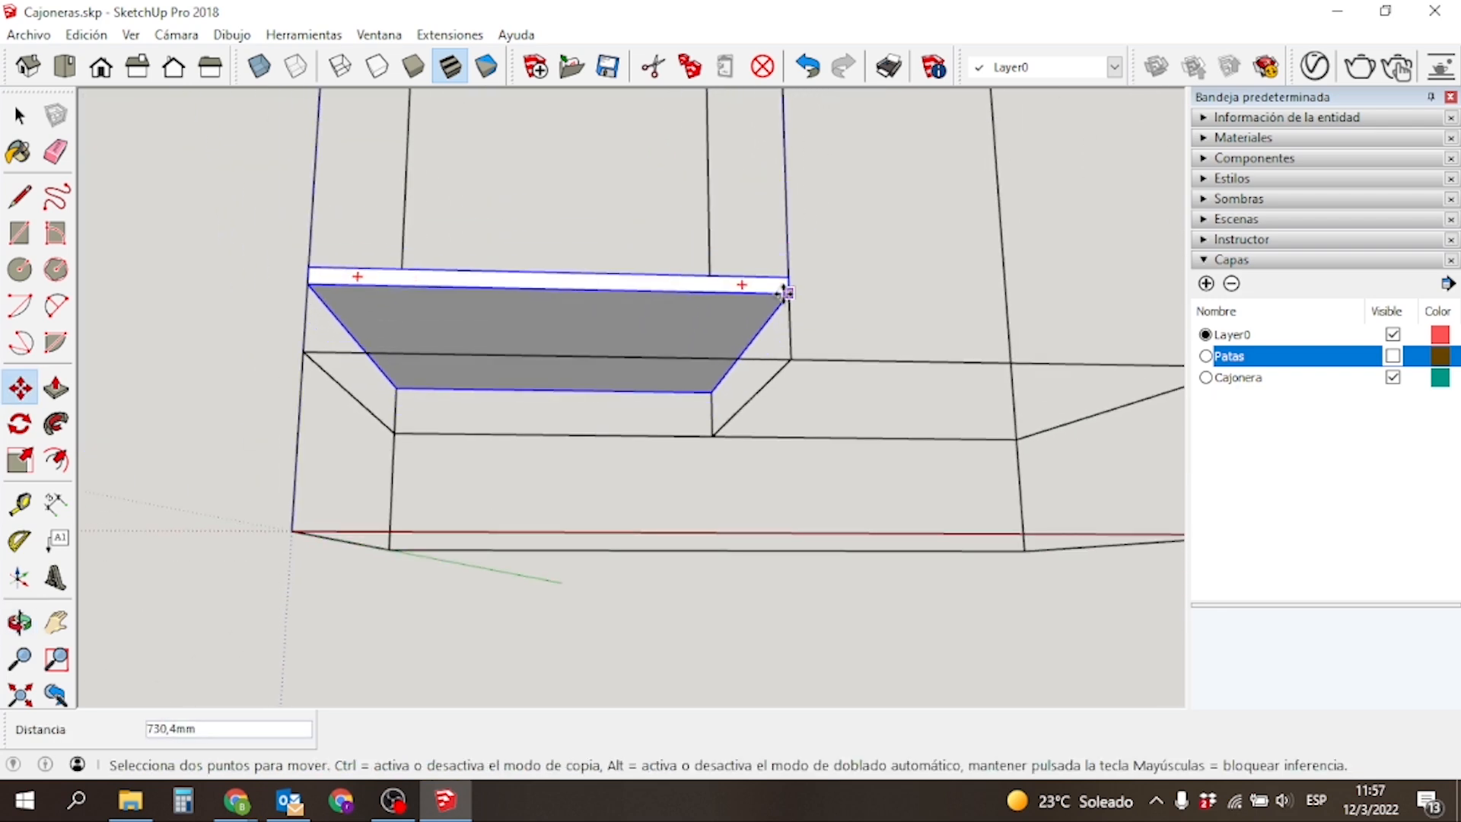
scroll(784, 289, "down", 4)
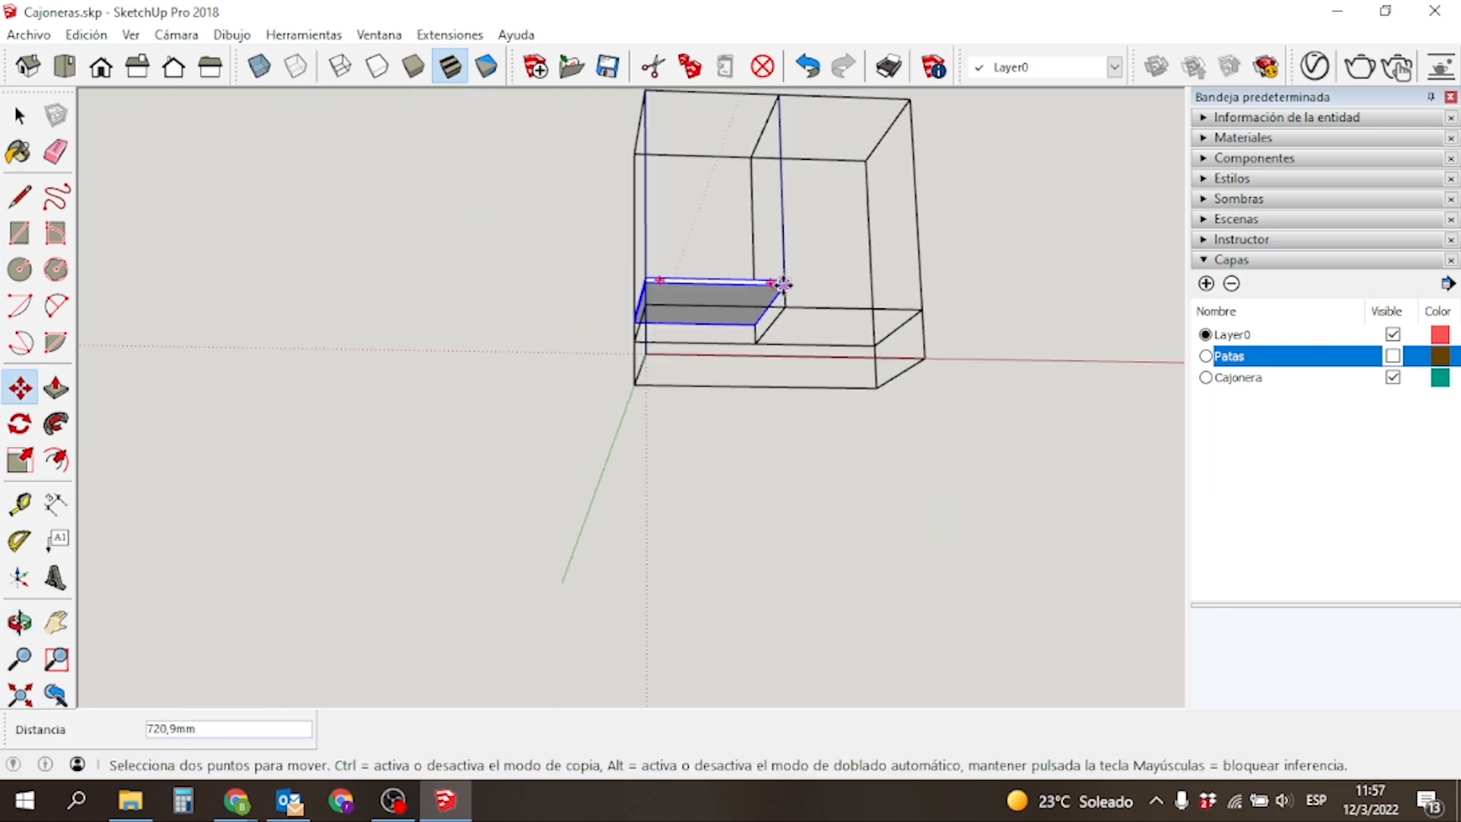
key("ctrl")
scroll(784, 286, "up", 5)
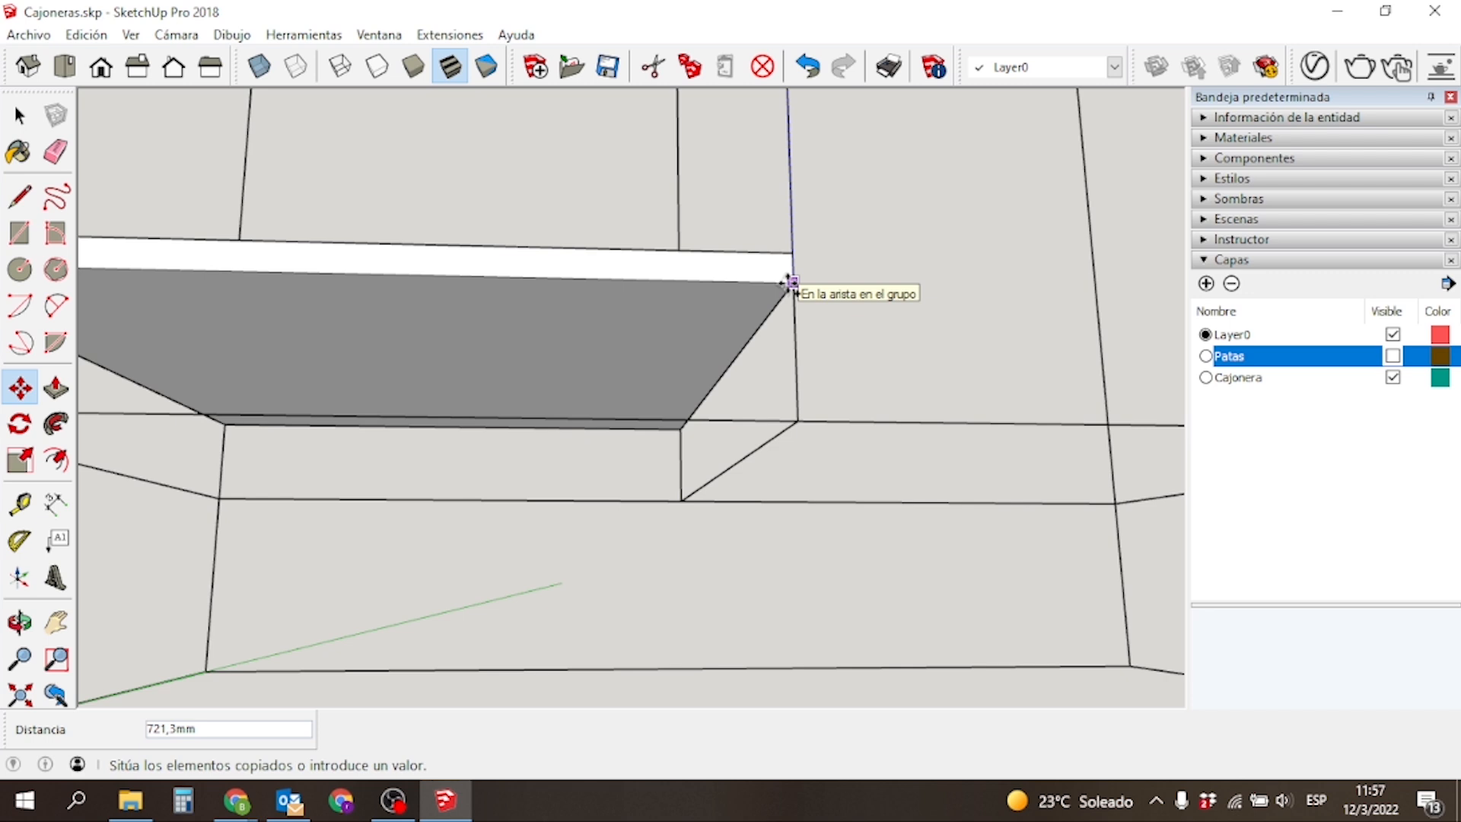
scroll(788, 283, "down", 8)
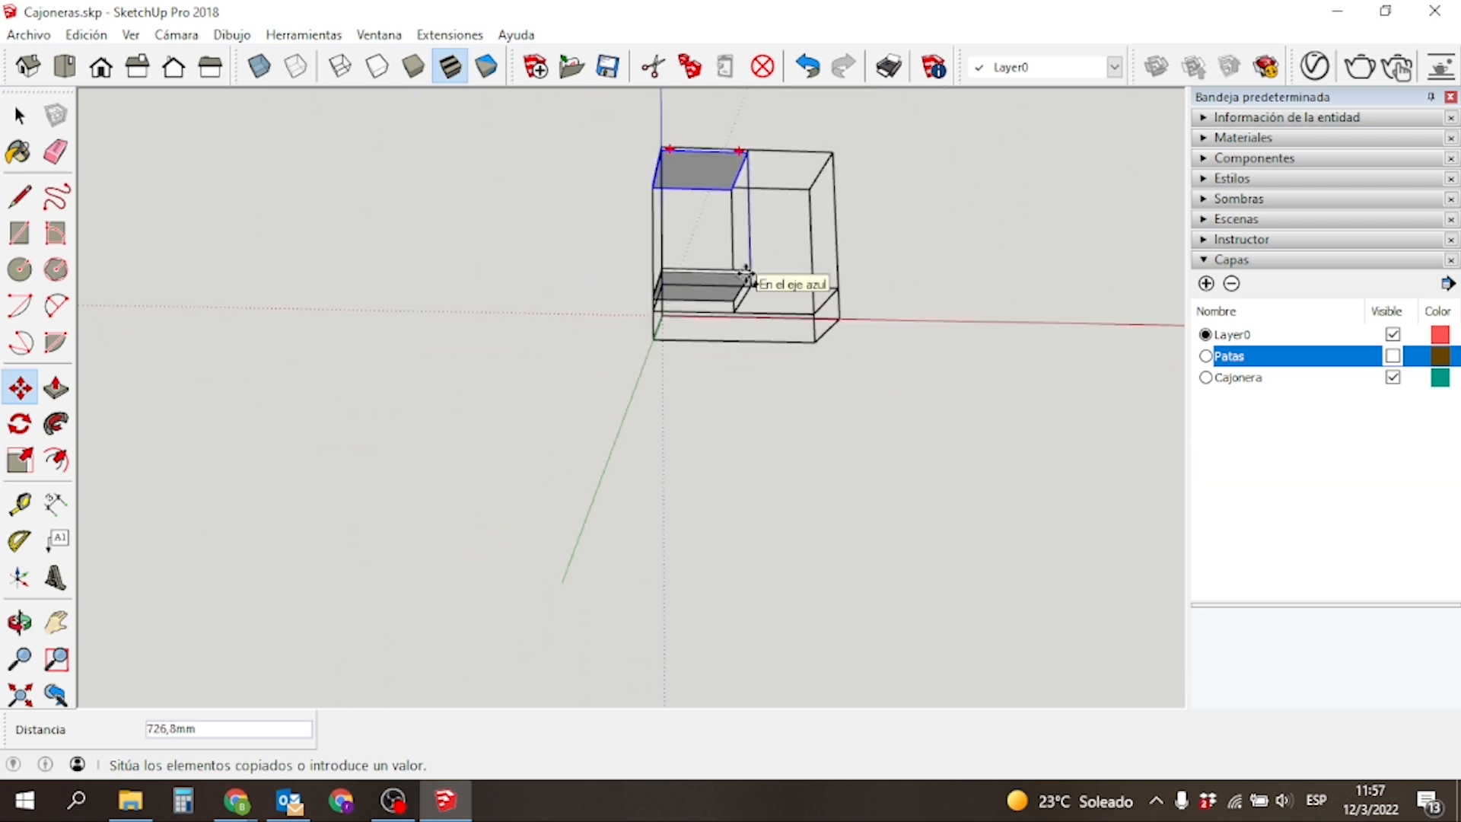
scroll(734, 186, "up", 5)
scroll(734, 183, "down", 5)
middle_click_drag(731, 186, 783, 339)
scroll(781, 334, "up", 5)
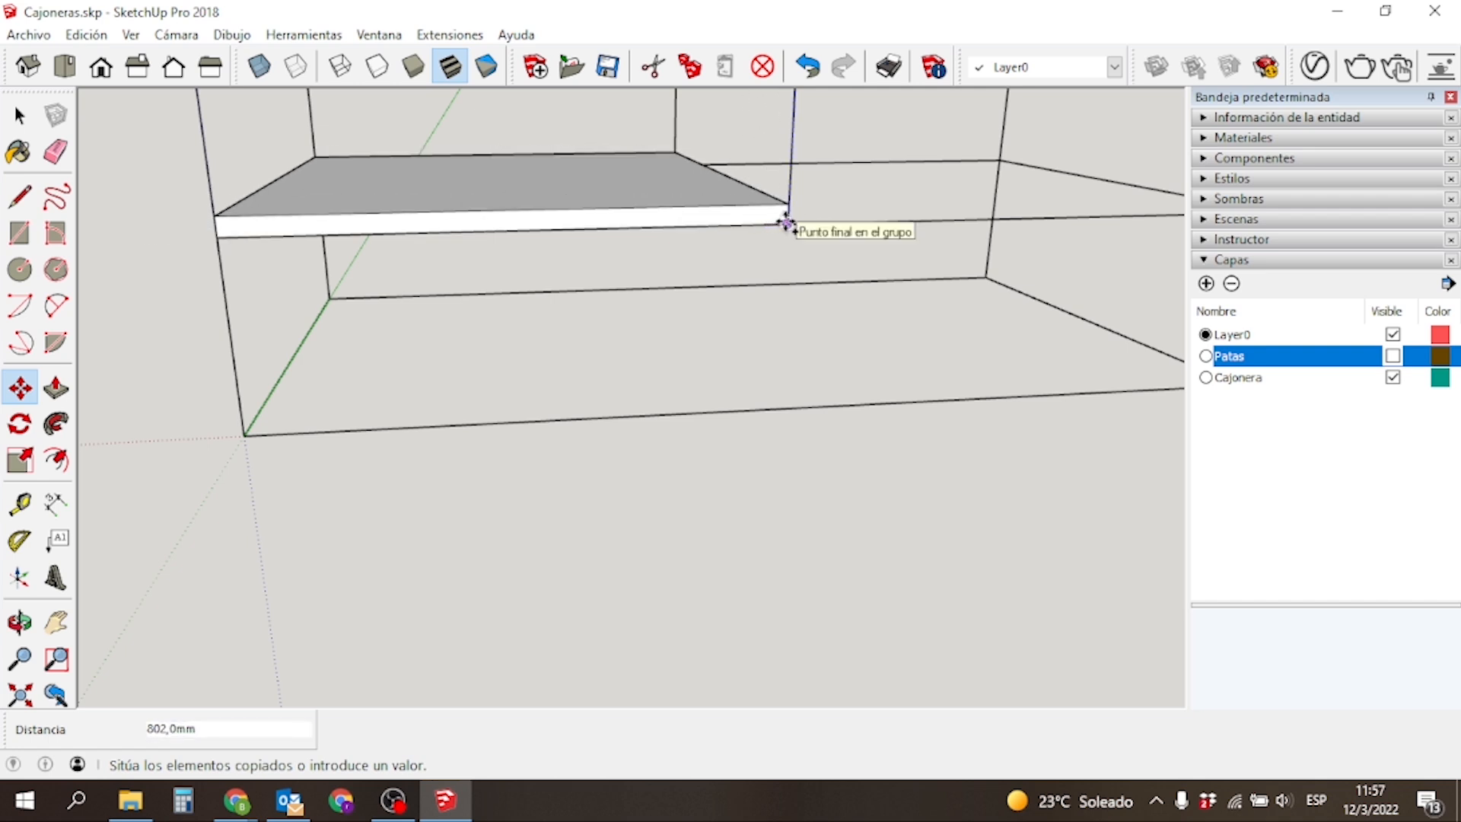
left_click(786, 223)
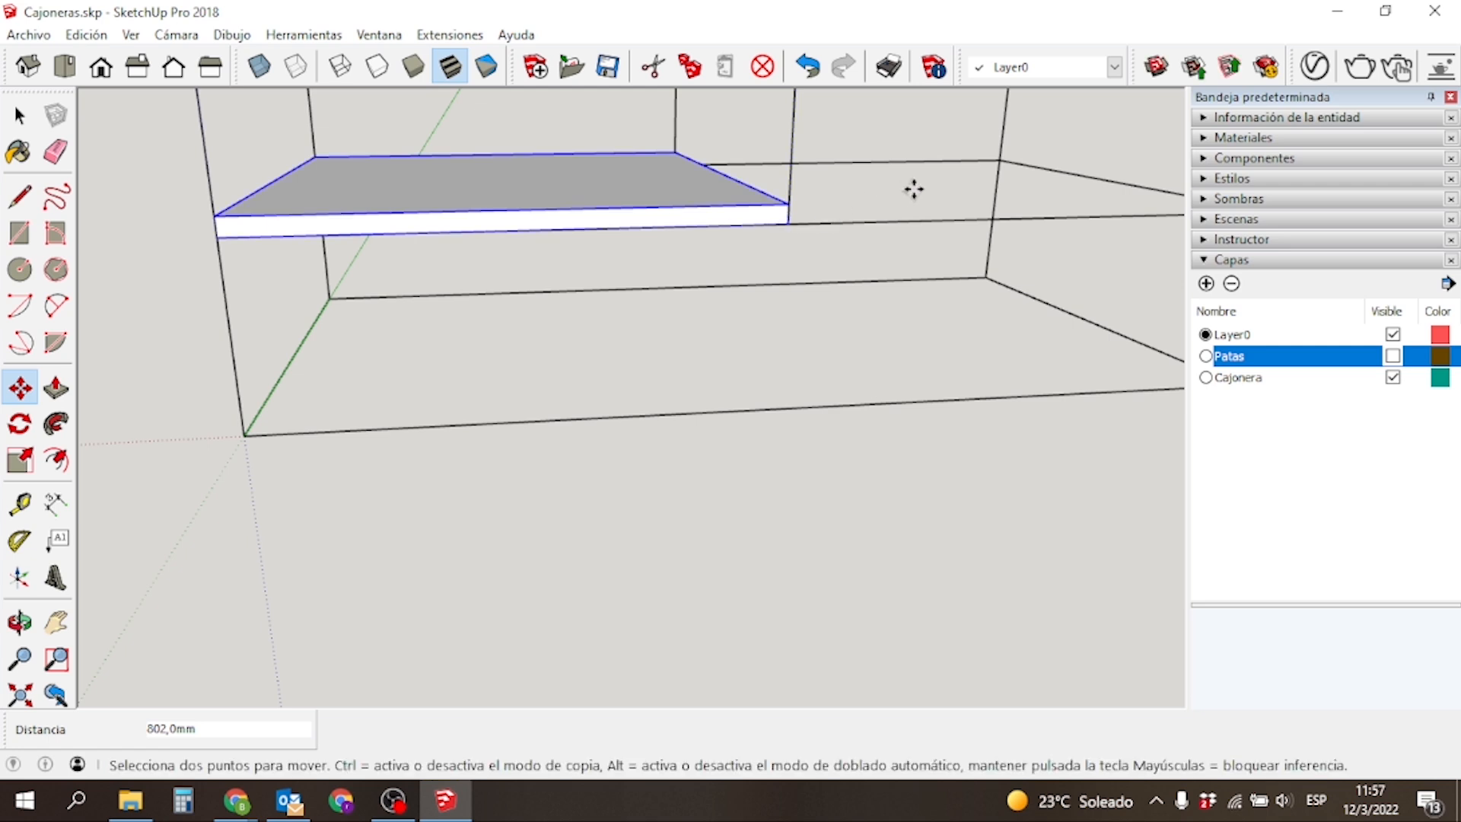
middle_click_drag(913, 185, 761, 234)
scroll(629, 293, "down", 10)
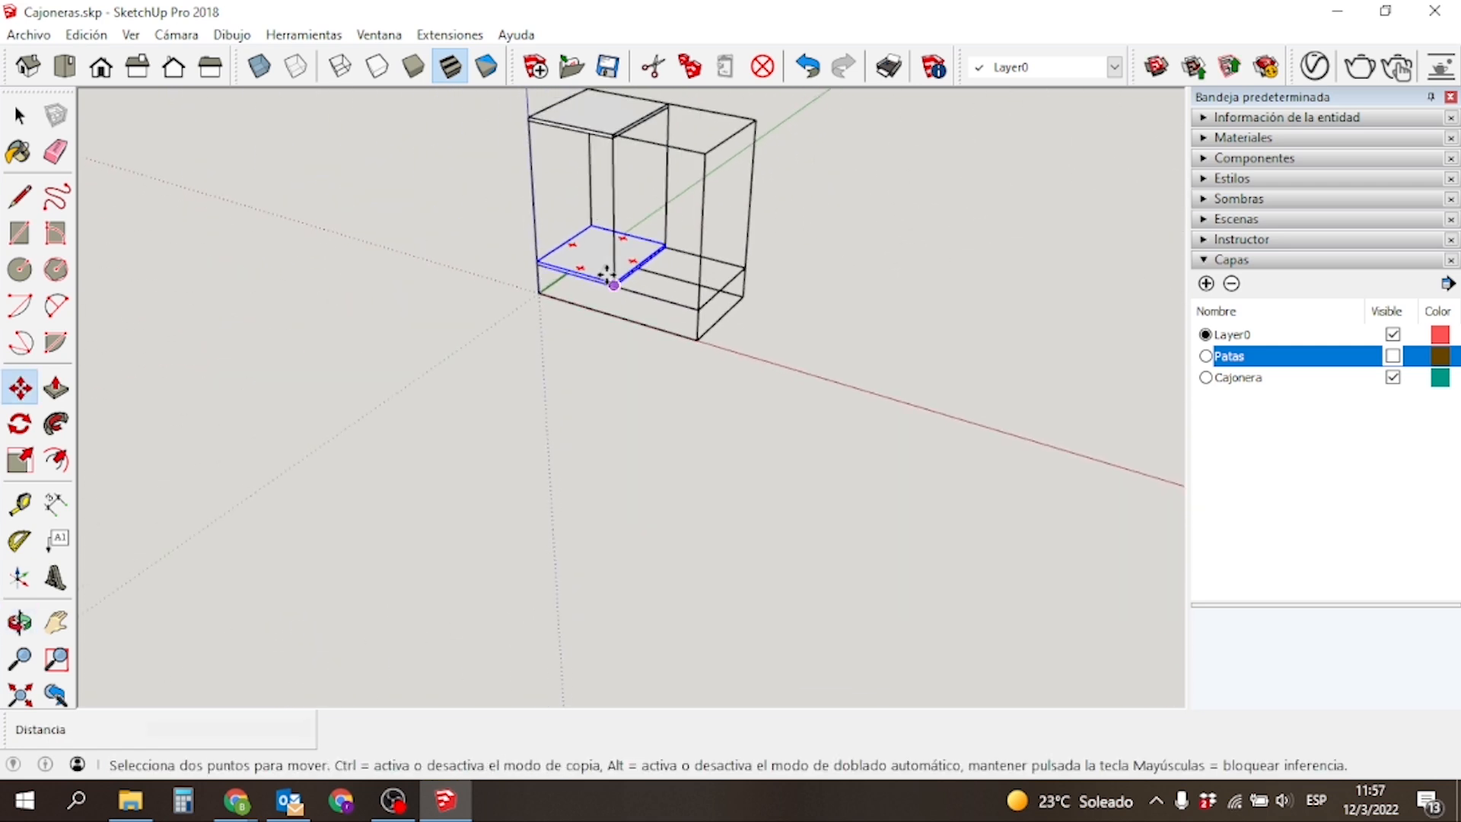
Draw a rectangle for the side panel from the roof panel's lower rear corner to the floor panel's upper front corner at the blue axis.
scroll(630, 165, "up", 8)
middle_click_drag(570, 570, 642, 331)
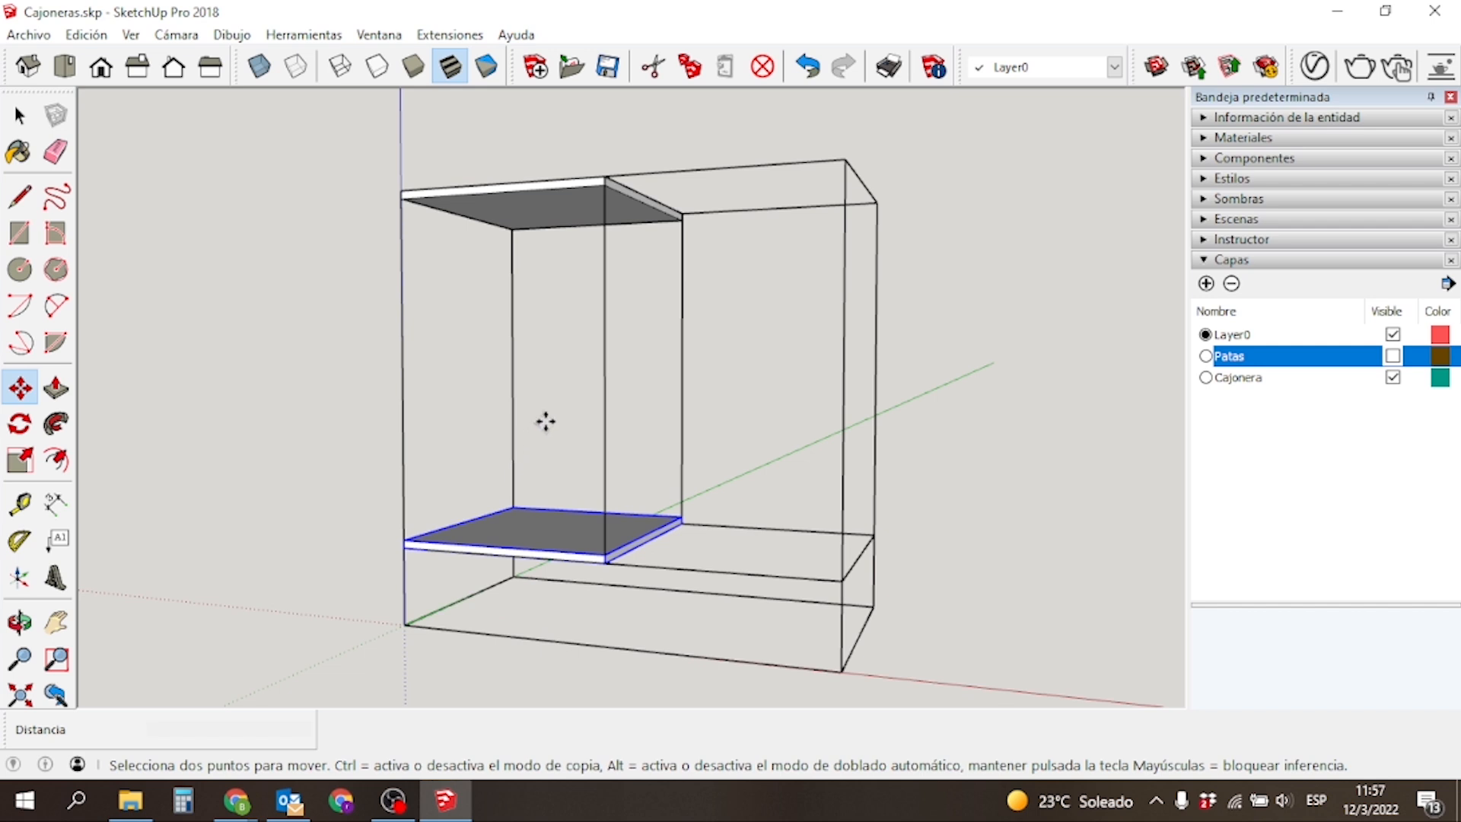
key("r")
middle_click_drag(593, 336, 443, 283)
scroll(470, 307, "up", 5)
scroll(505, 262, "down", 2)
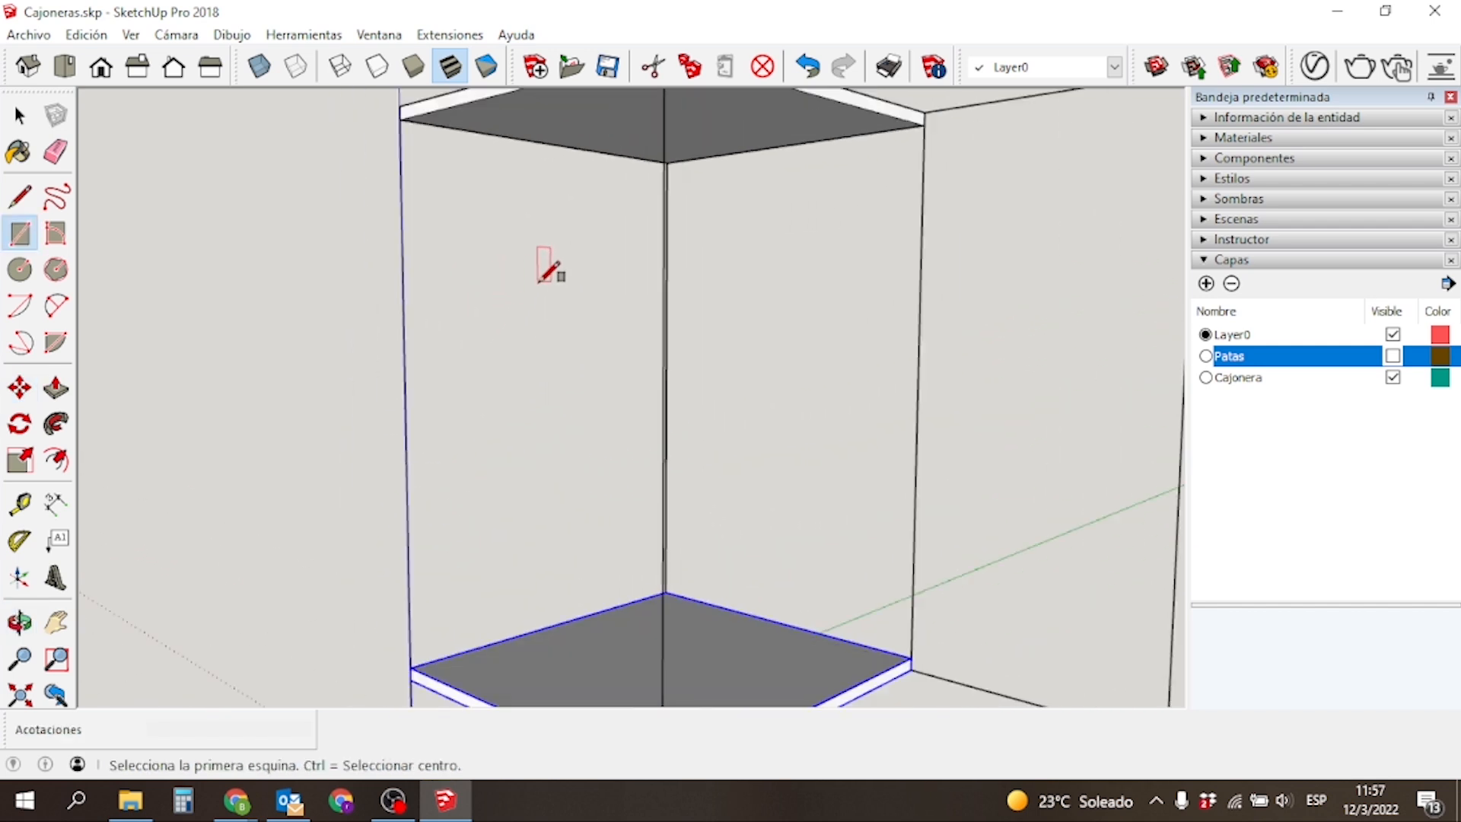
scroll(636, 284, "down", 4)
middle_click_drag(636, 283, 770, 254)
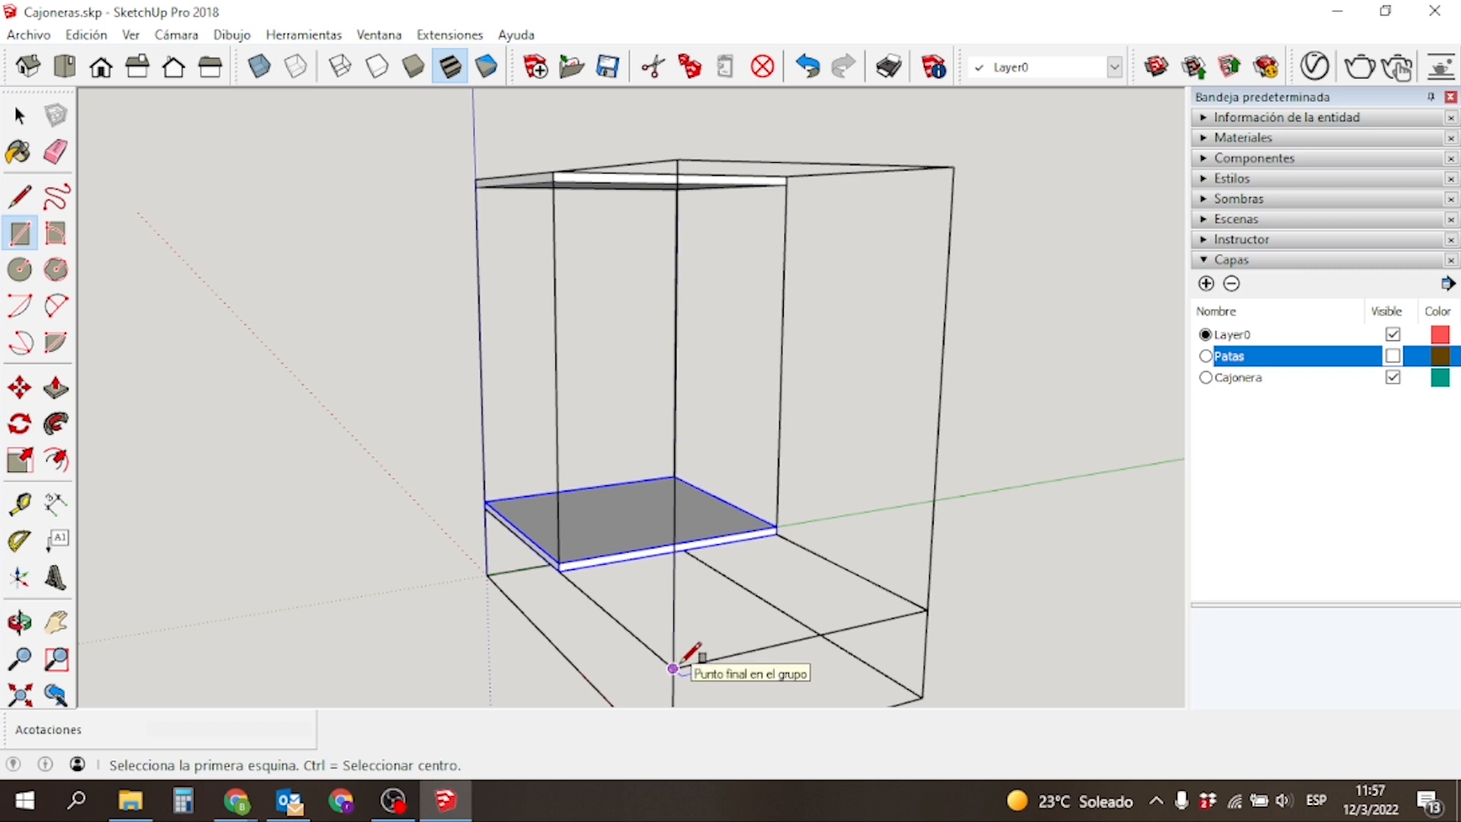
middle_click_drag(575, 293, 603, 198)
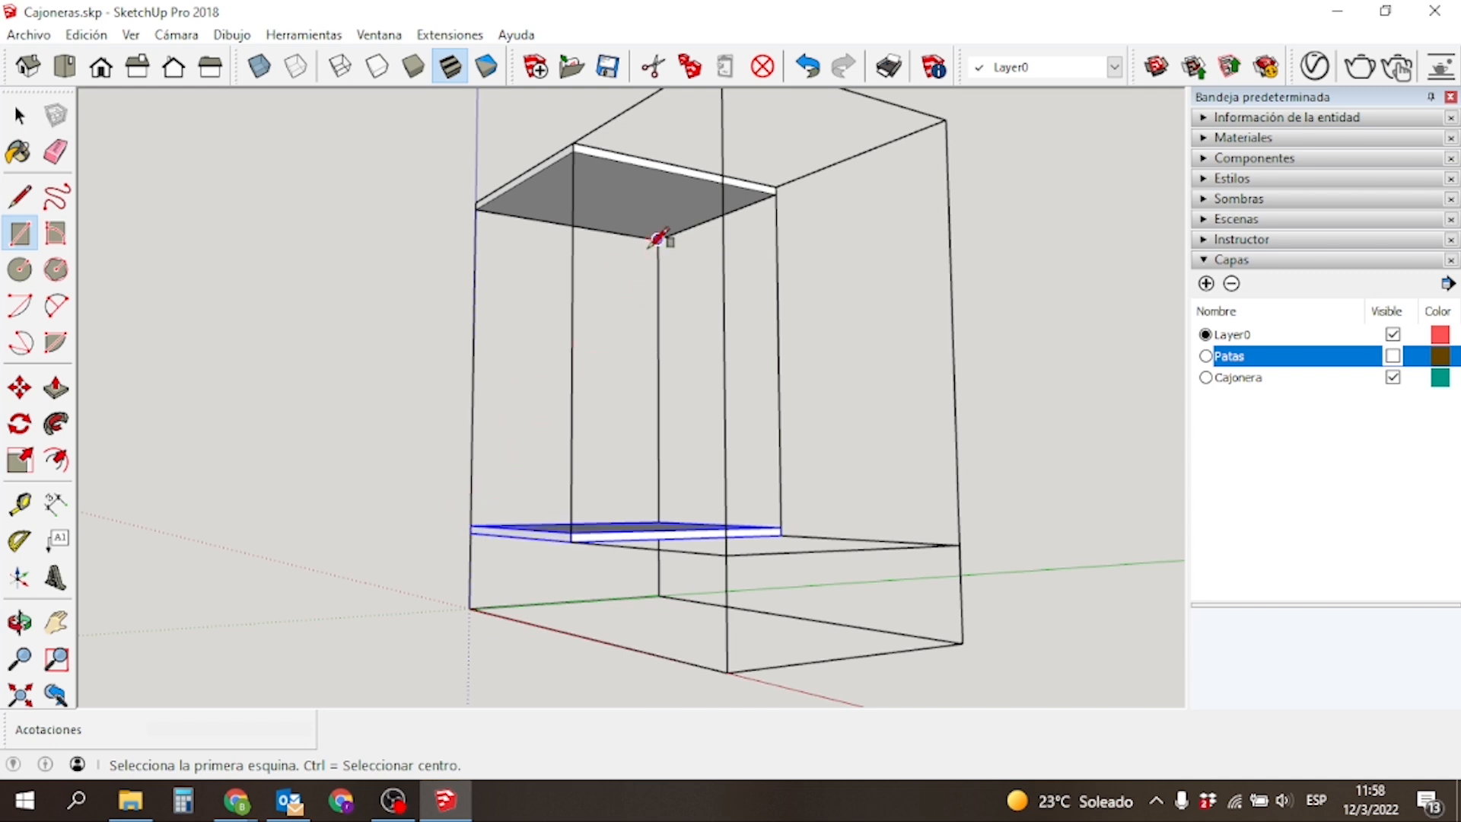
scroll(655, 241, "up", 5)
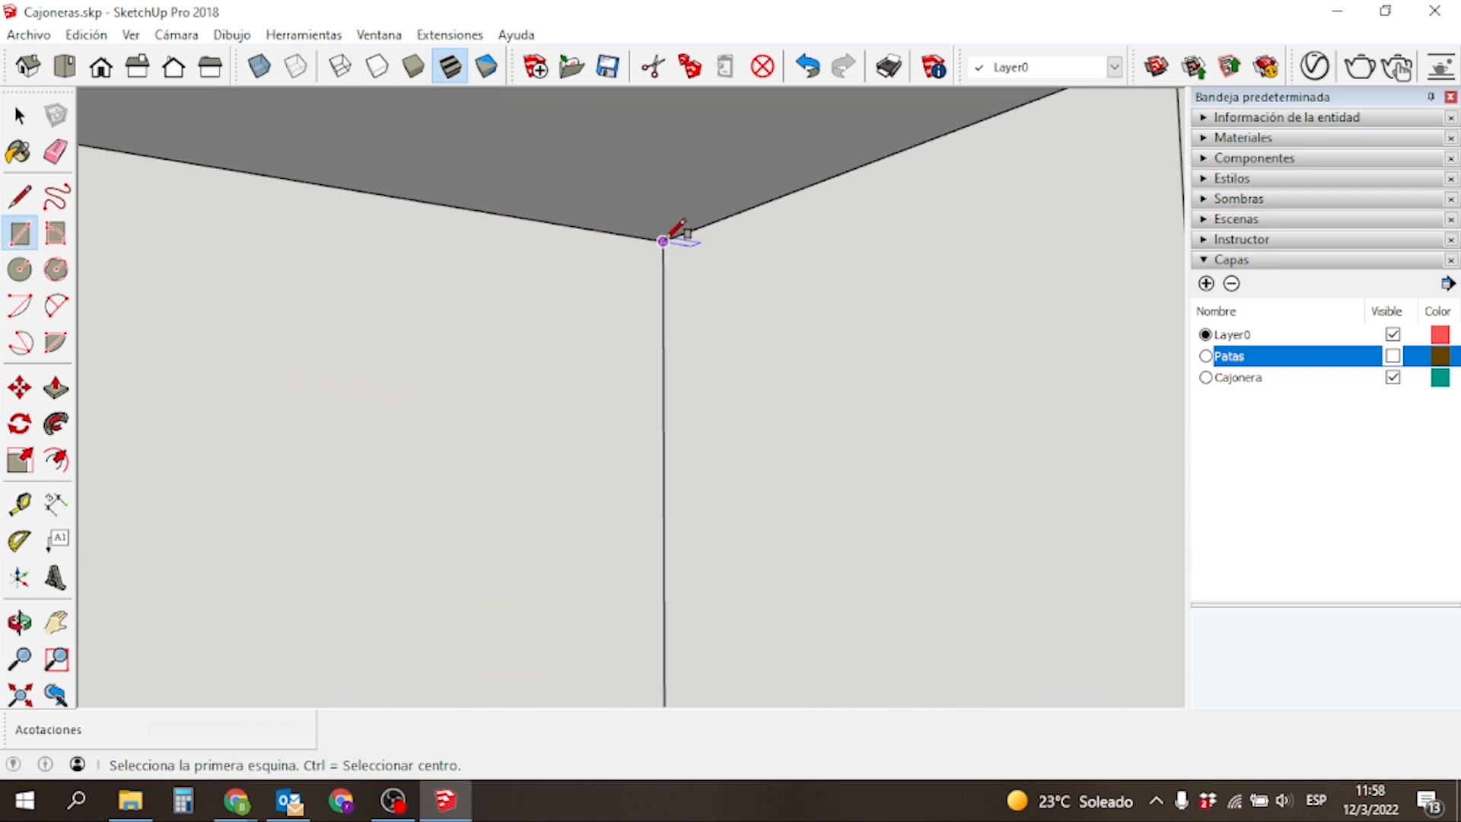
left_click(664, 240)
scroll(675, 231, "down", 5)
middle_click_drag(675, 231, 551, 512)
scroll(528, 398, "up", 6)
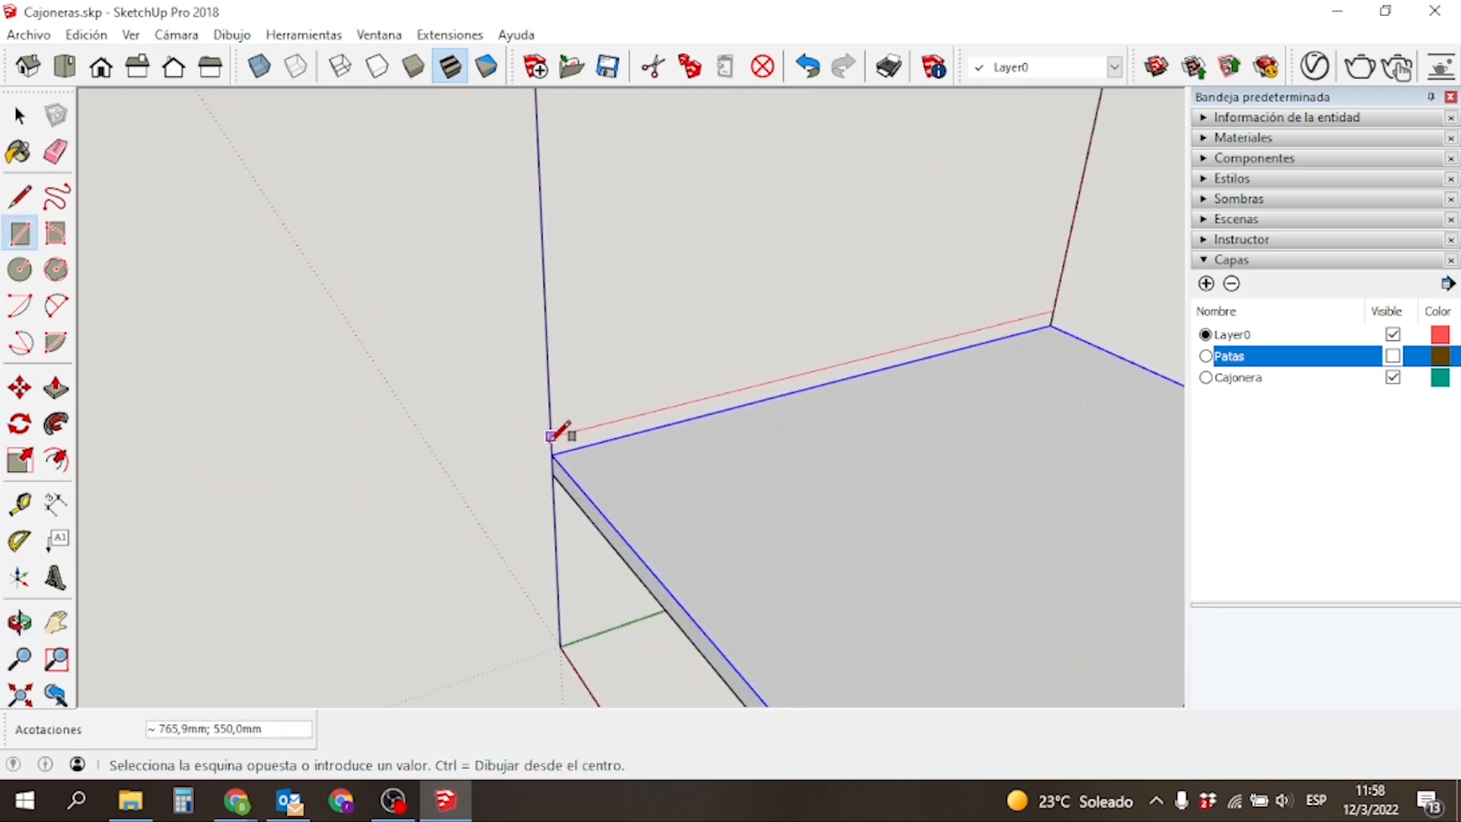
left_click(554, 455)
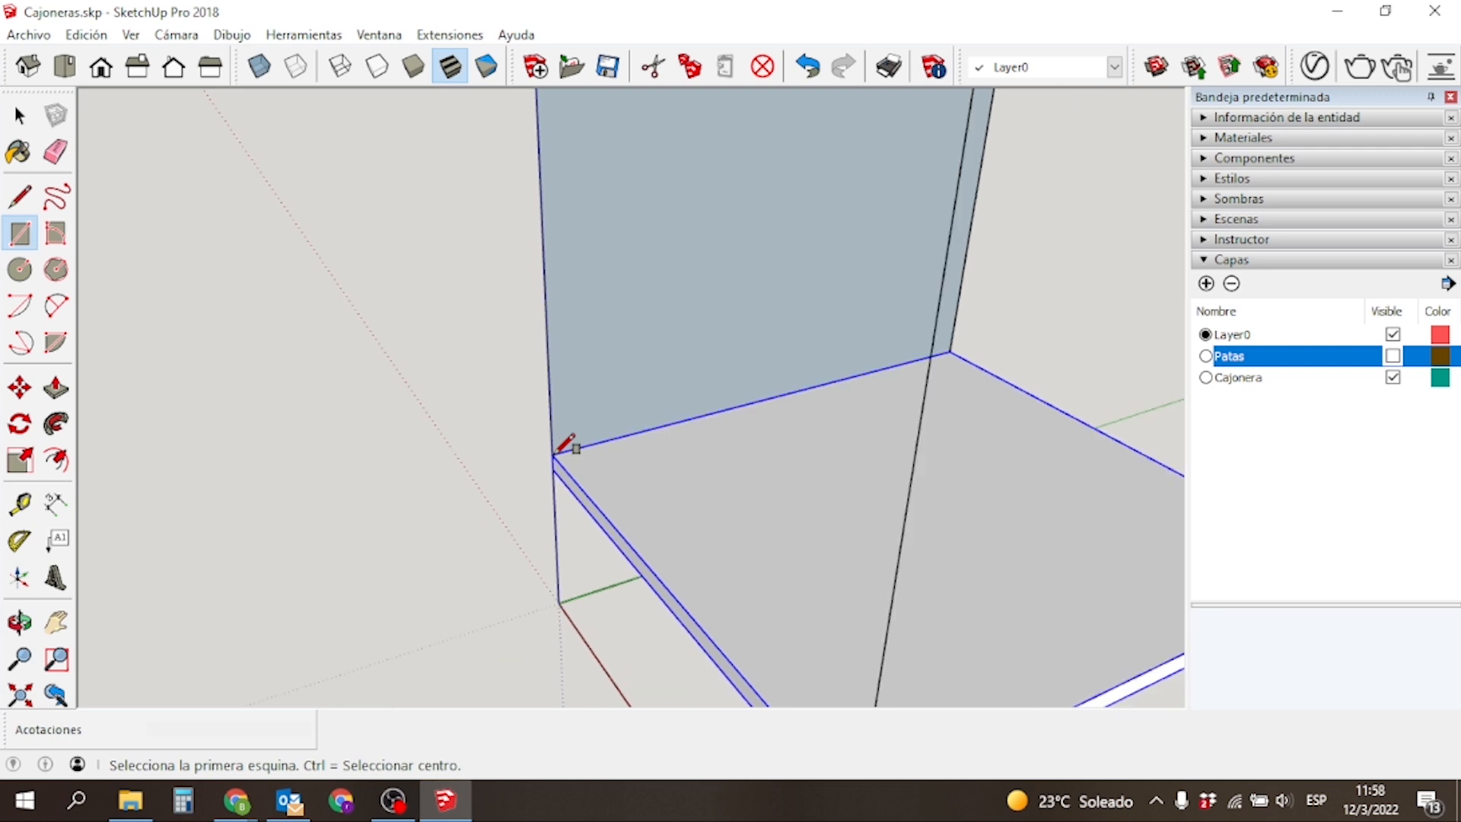
Push/Pull the side panel rectangle inward to a thickness of 18 mm.
scroll(556, 454, "down", 4)
key("p")
left_click(590, 401)
left_click(628, 432)
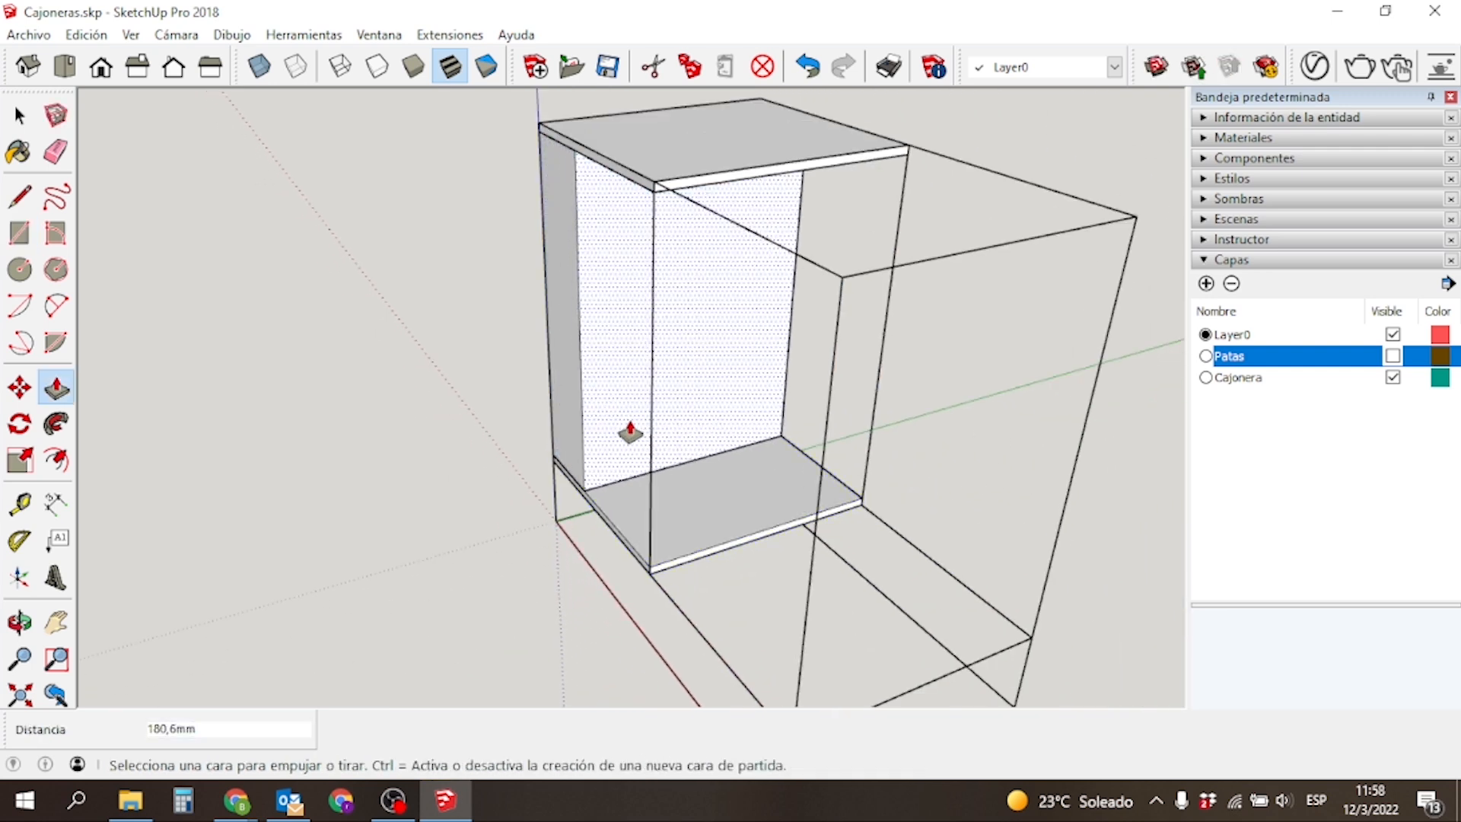
type("18")
key("Return")
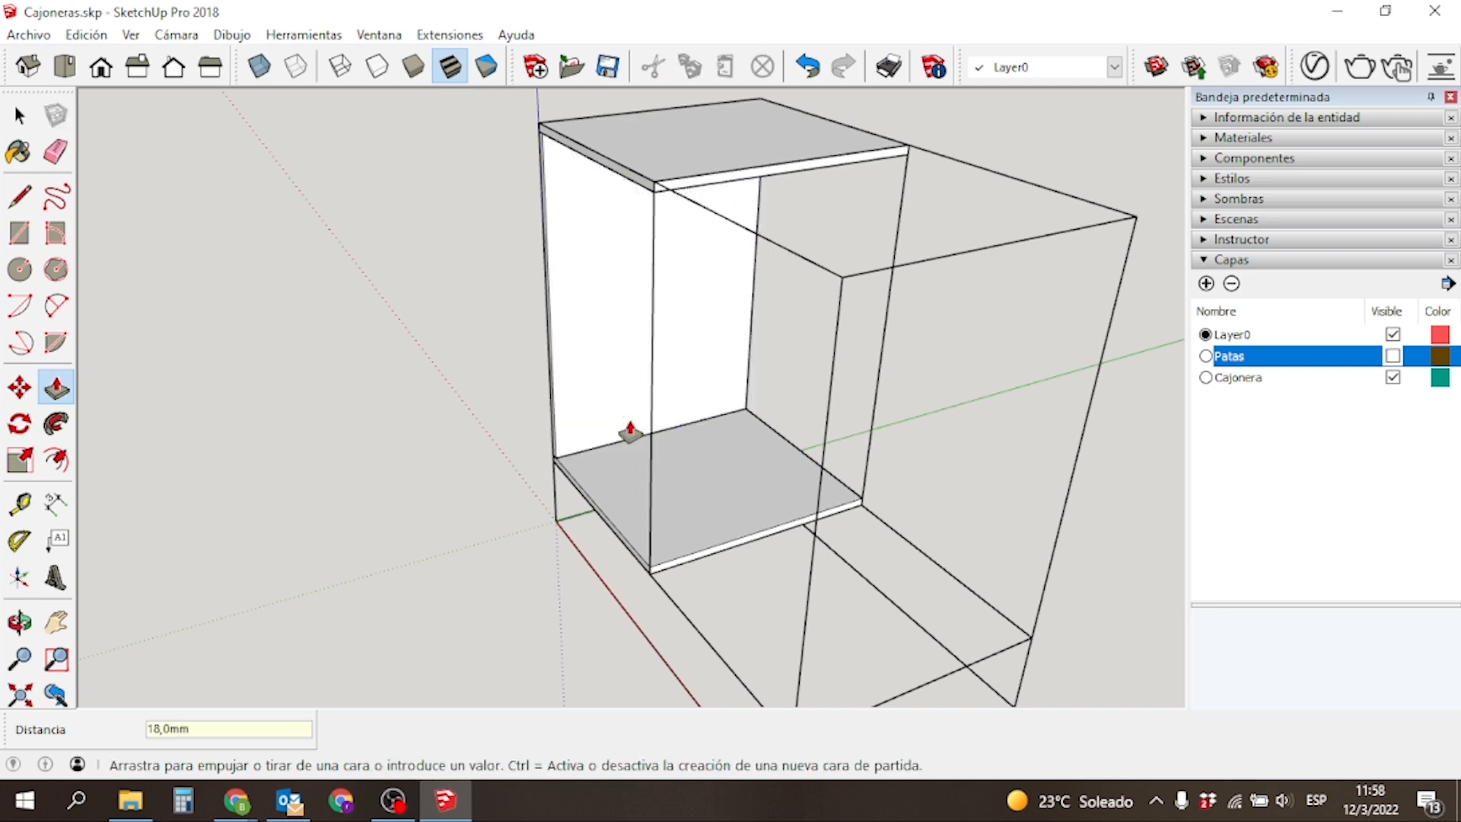
Select the whole side panel and make it a component named Lateral.
key("space")
left_click(614, 390)
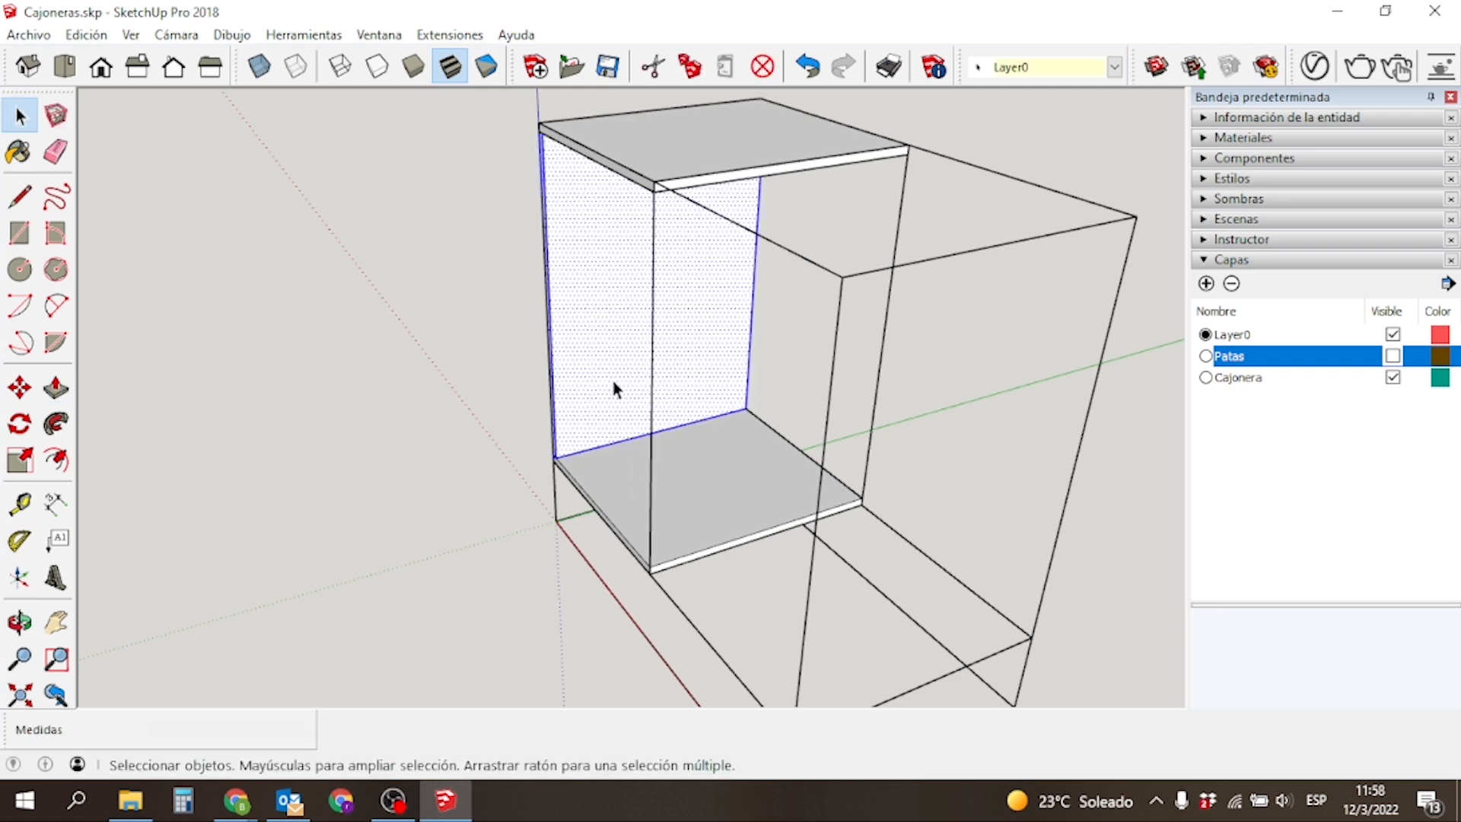
type("g")
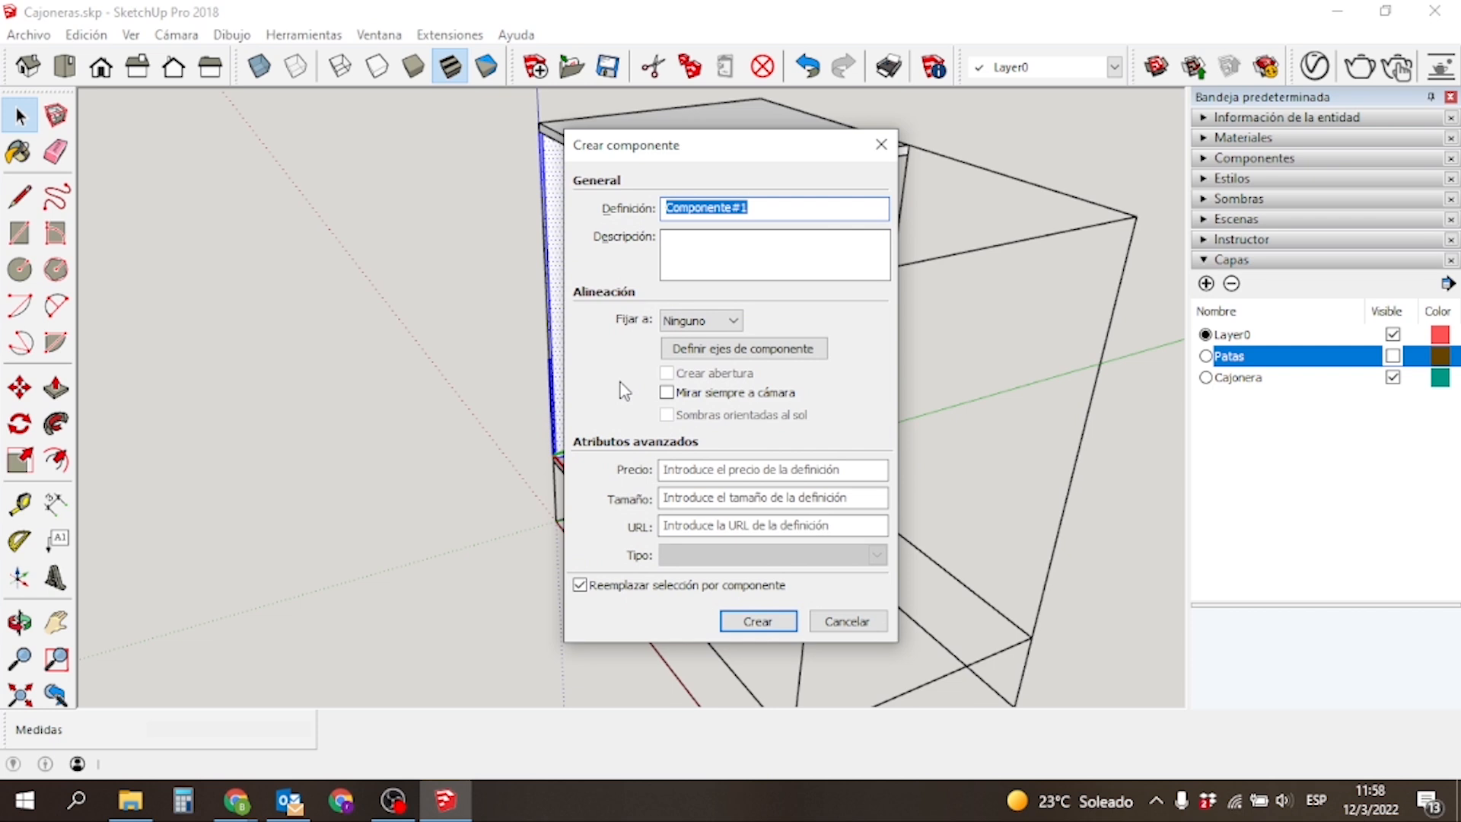
type("Lateral")
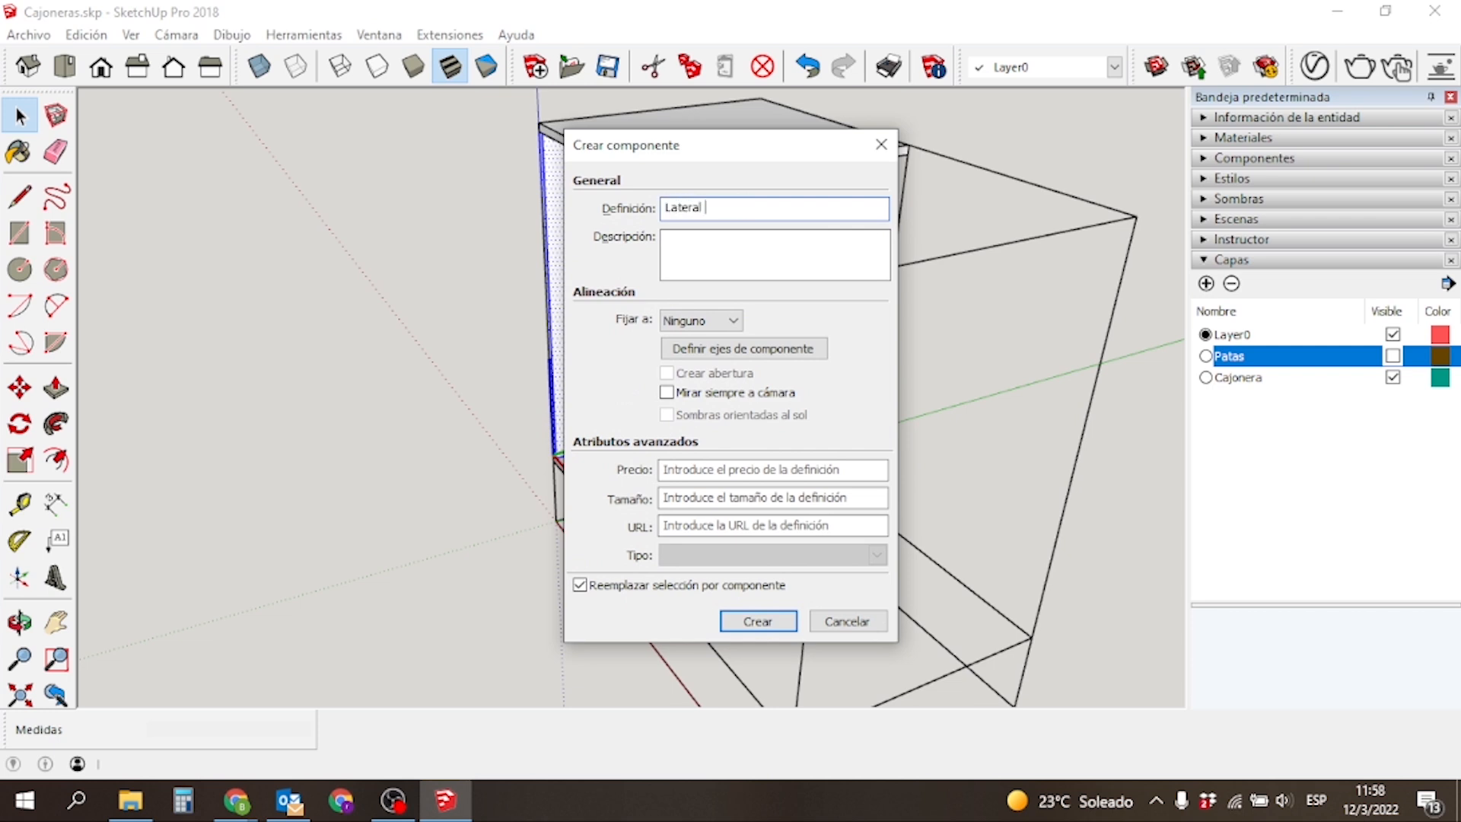
key("Return")
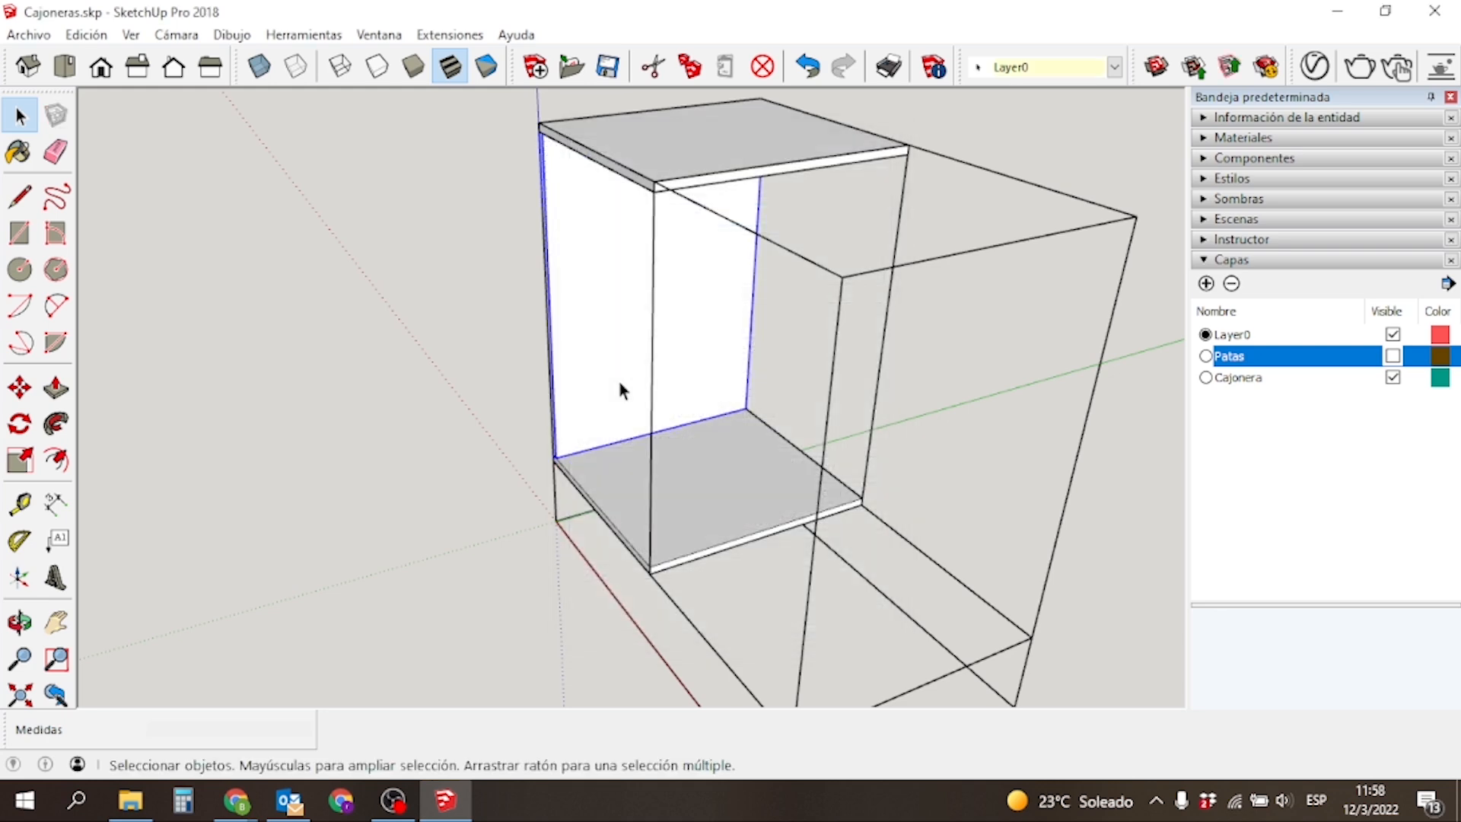
Copy the Lateral panel 482 mm across the floor panel, aligned with its opposite end.
middle_click_drag(503, 290, 759, 261)
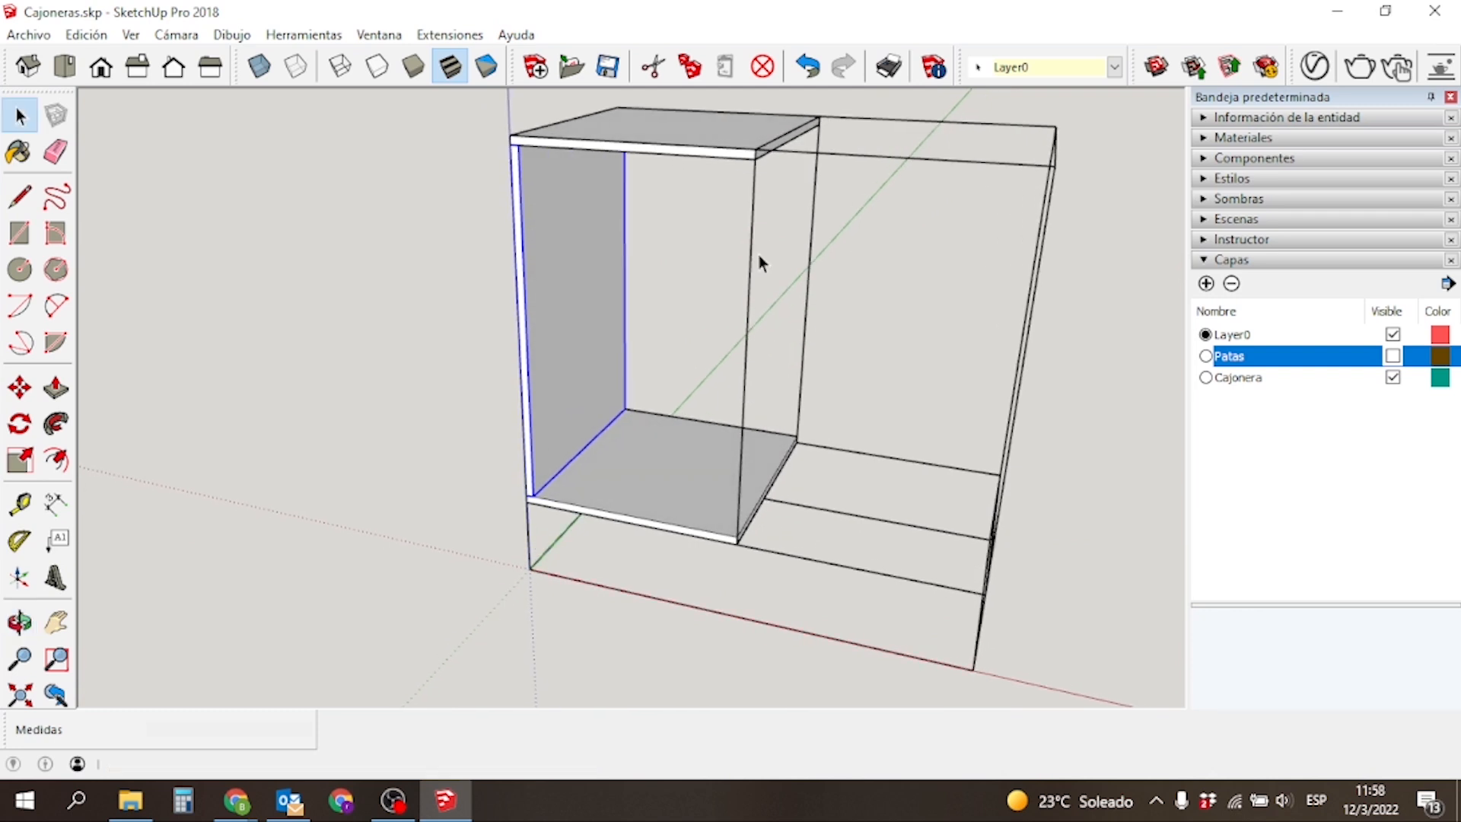
scroll(575, 457, "up", 5)
key("m")
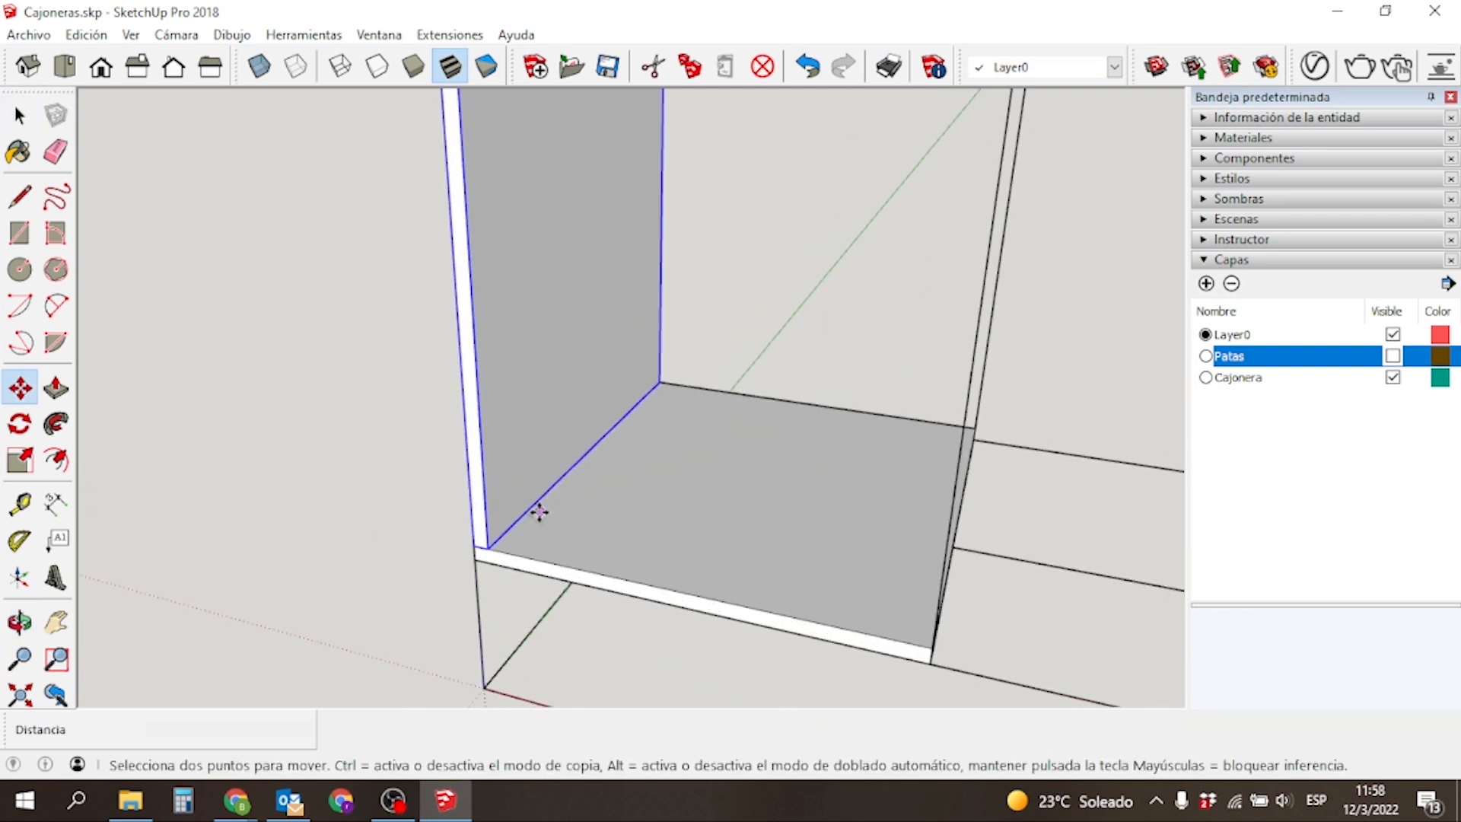
left_click(487, 545)
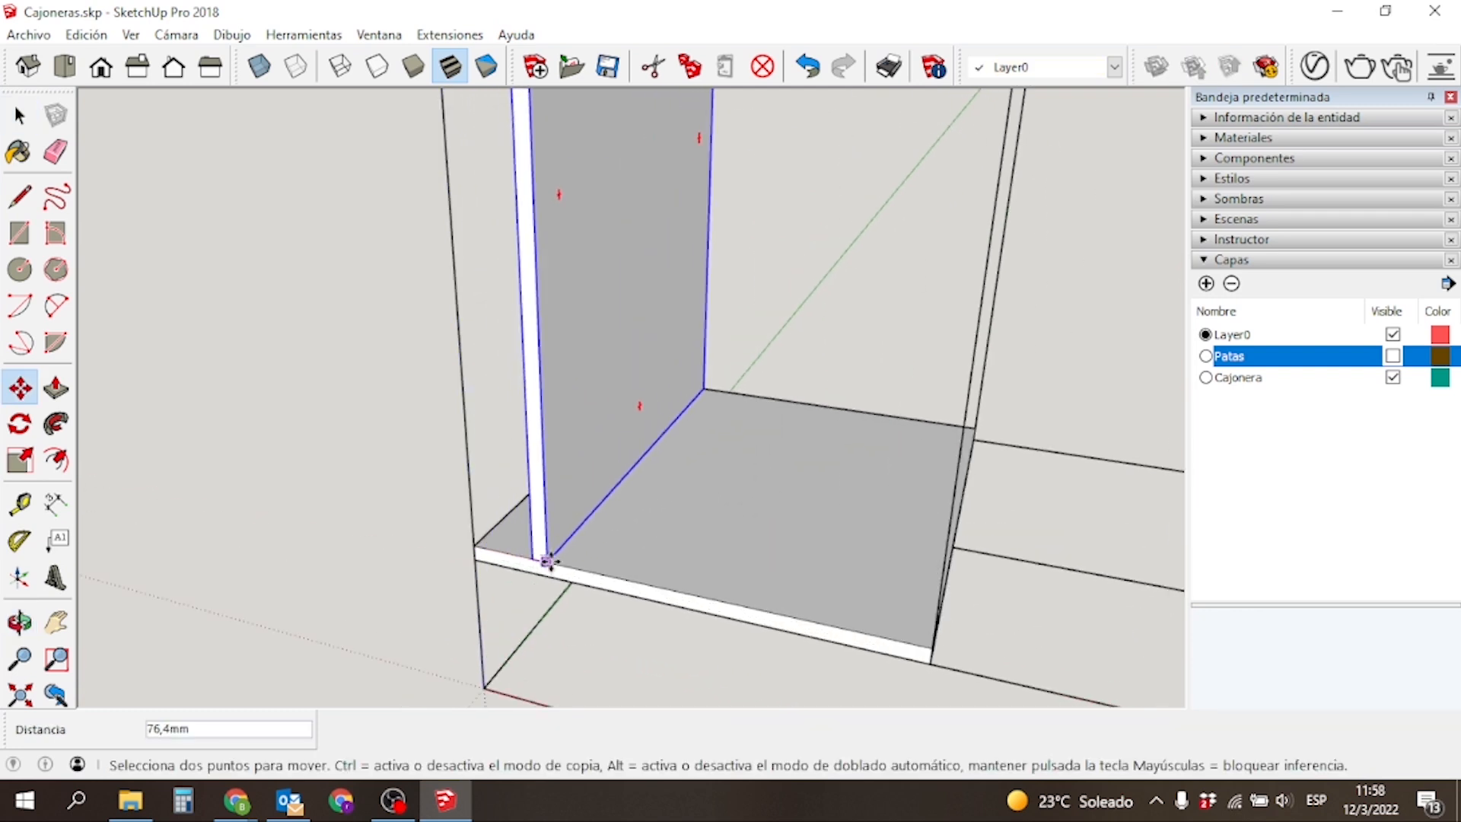
key("ctrl")
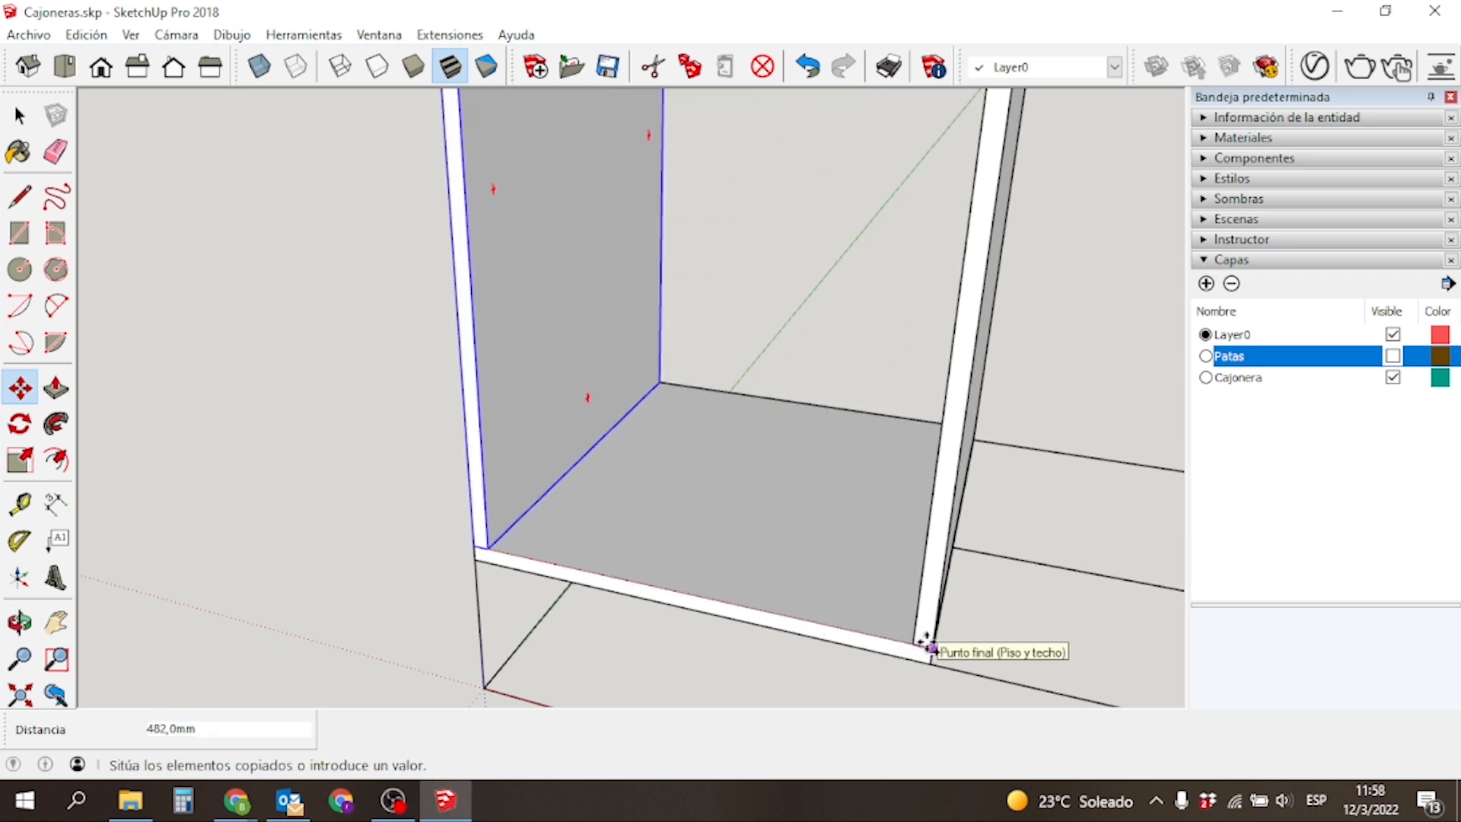
left_click(930, 647)
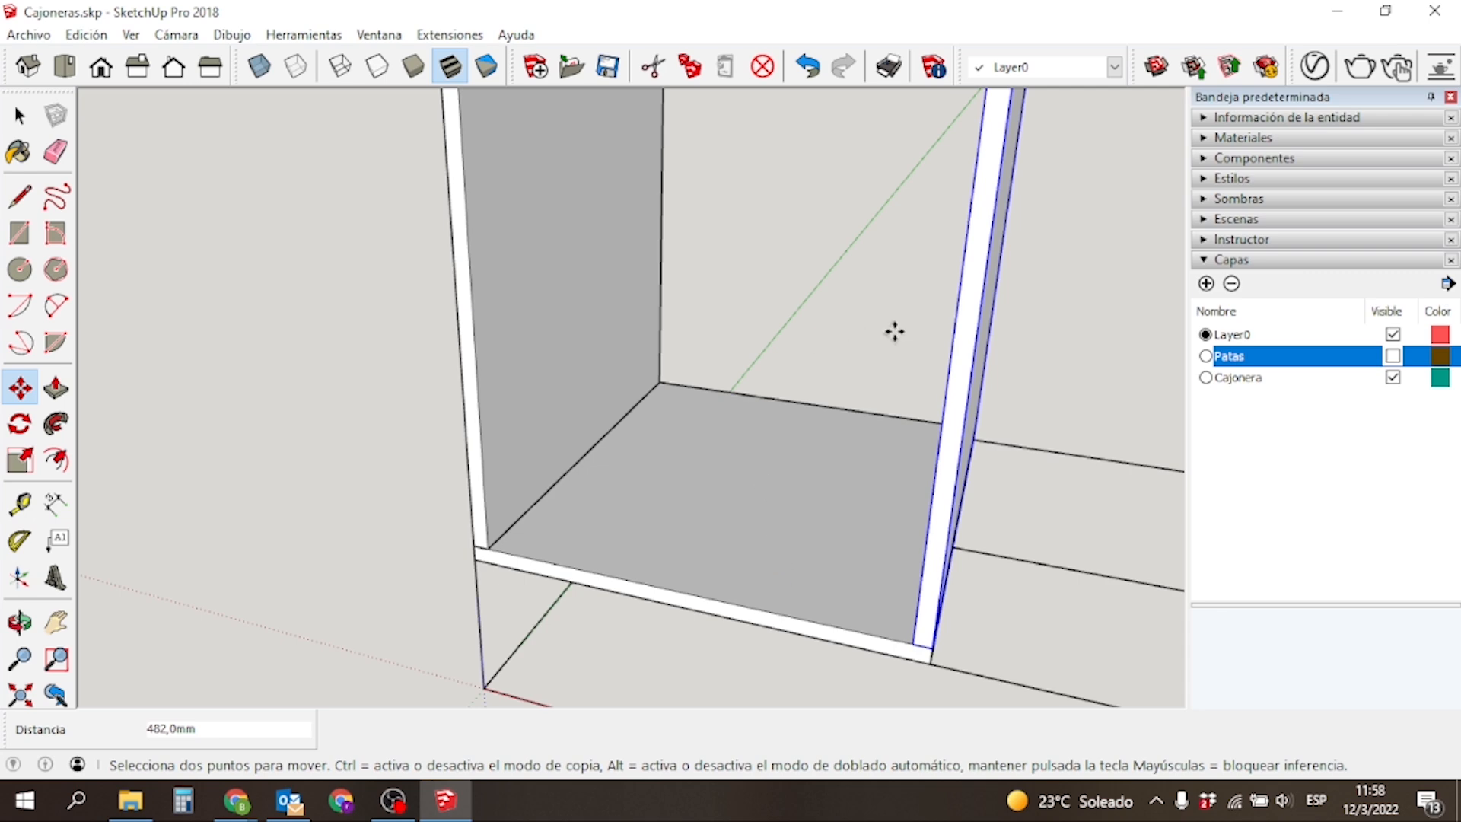
Draw a 482 x 784 mm rectangle over the open rear of the cabinet between the roof and floor panels.
middle_click_drag(1050, 378, 140, 326)
middle_click_drag(848, 332, 463, 424)
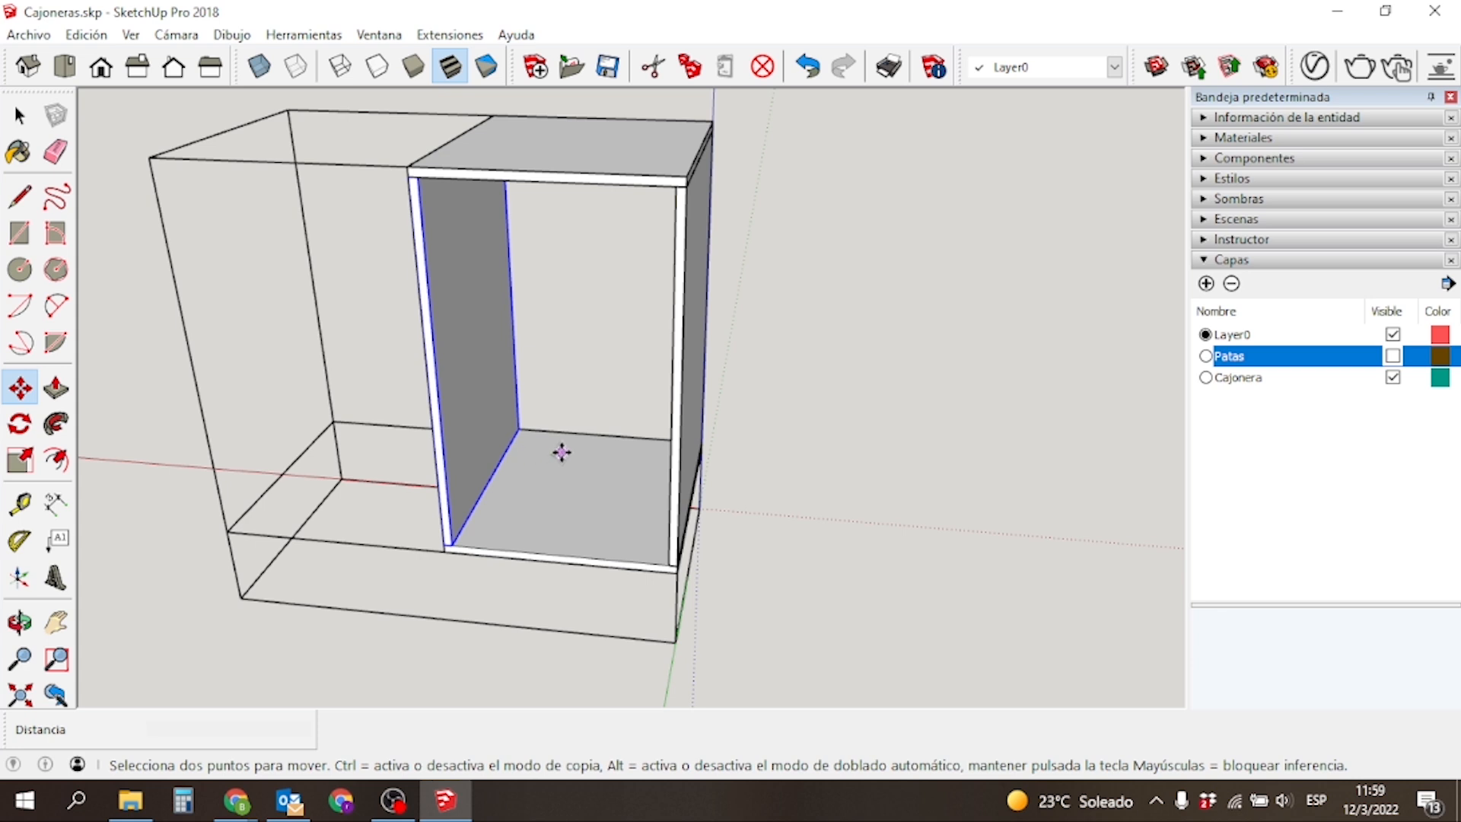
key("r")
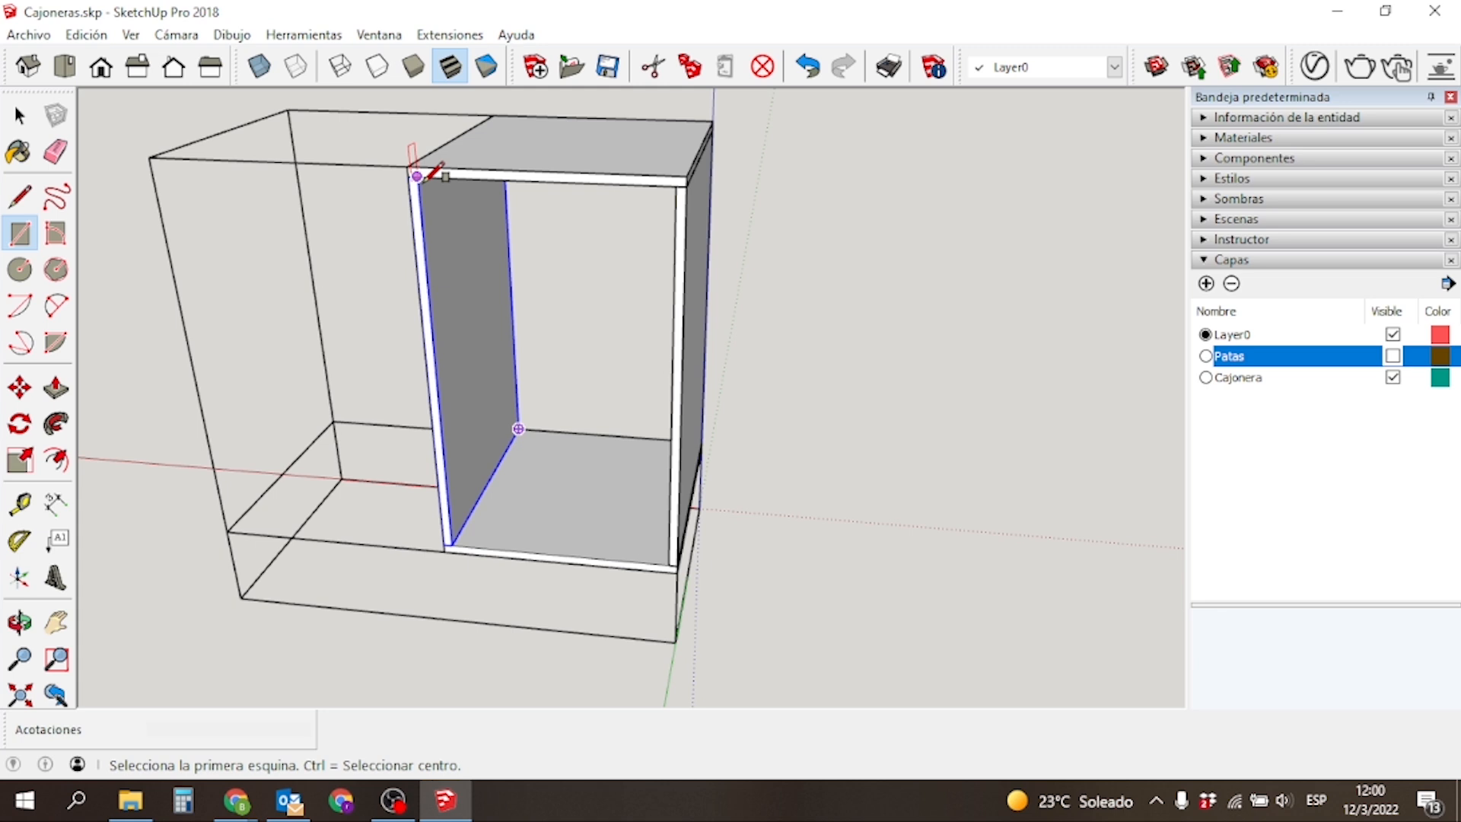
left_click(417, 176)
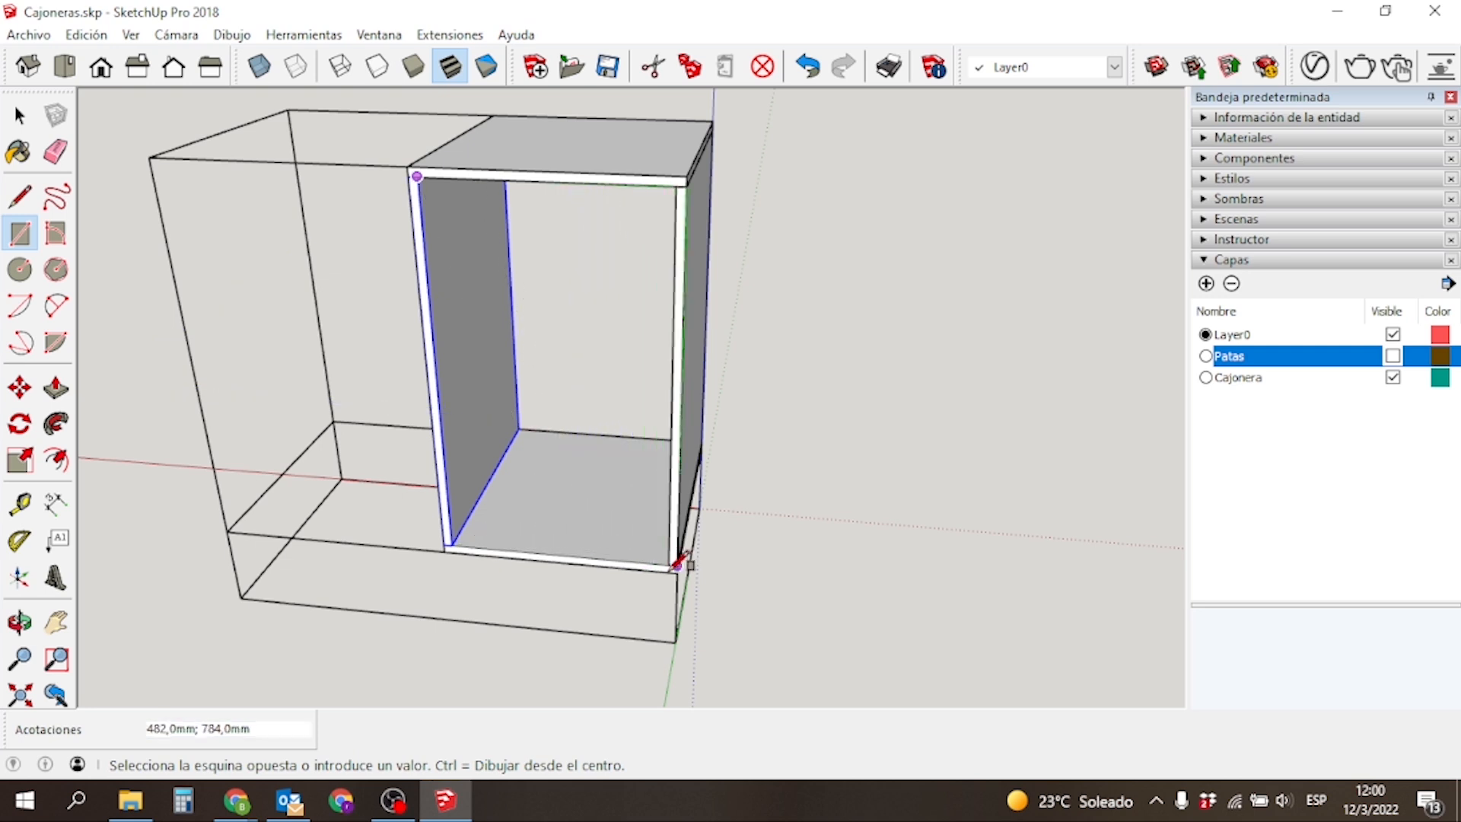
scroll(678, 563, "up", 2)
scroll(677, 561, "up", 3)
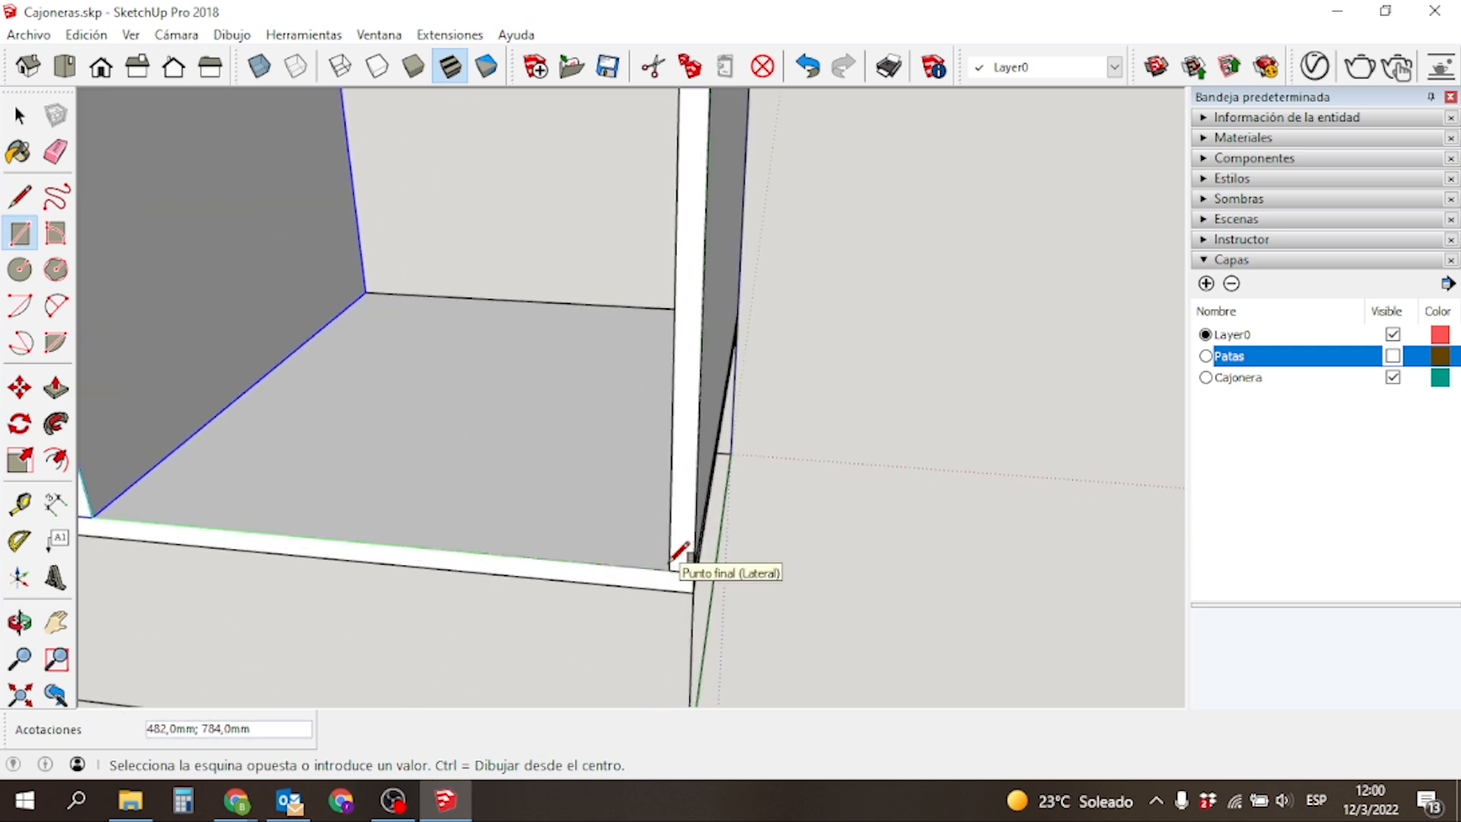
left_click(671, 567)
scroll(675, 562, "down", 5)
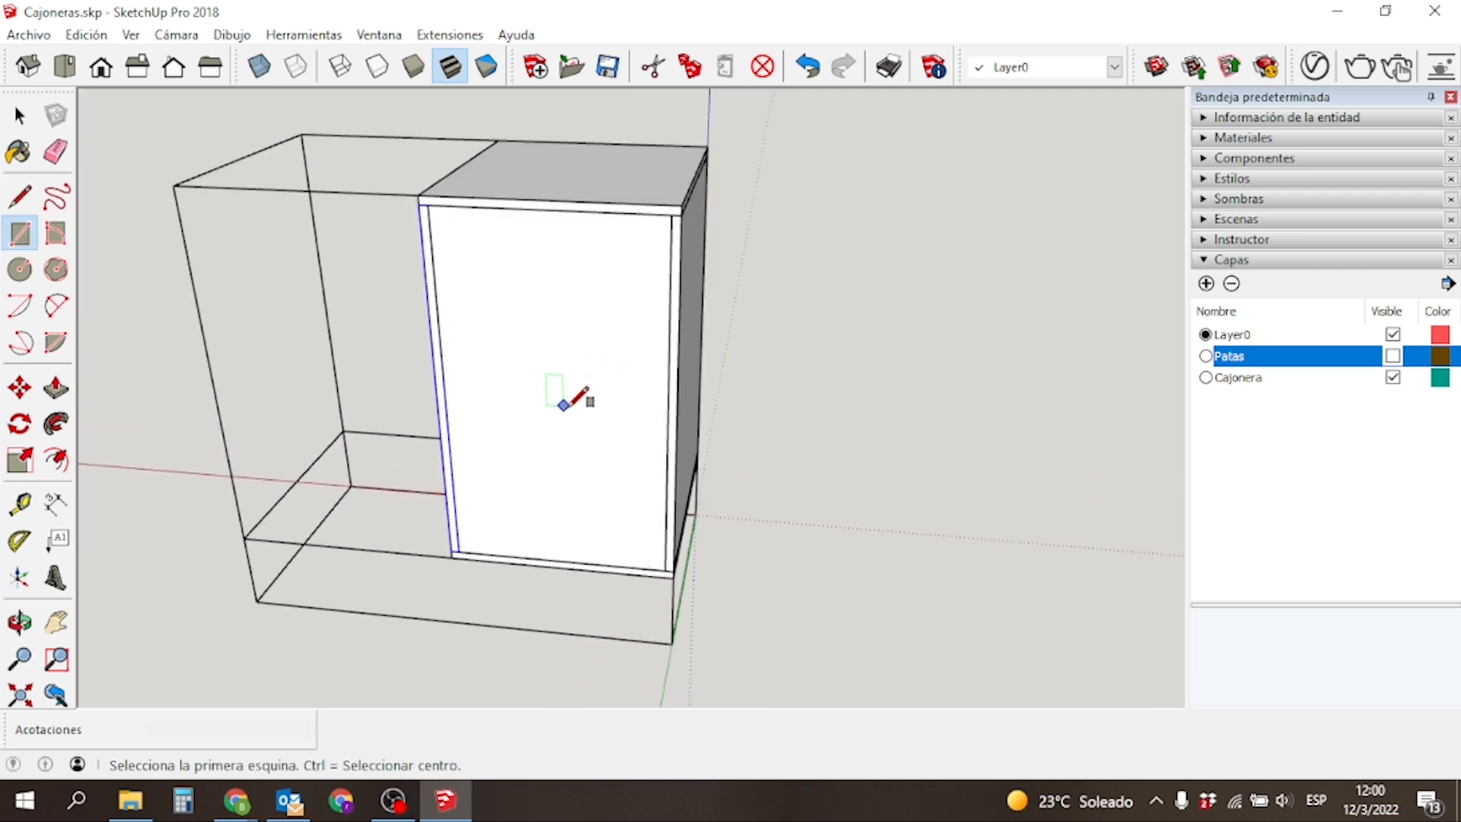
Push/Pull the rear rectangle outward 3 mm to form the back panel.
key("p")
left_click(574, 413)
left_click(556, 417)
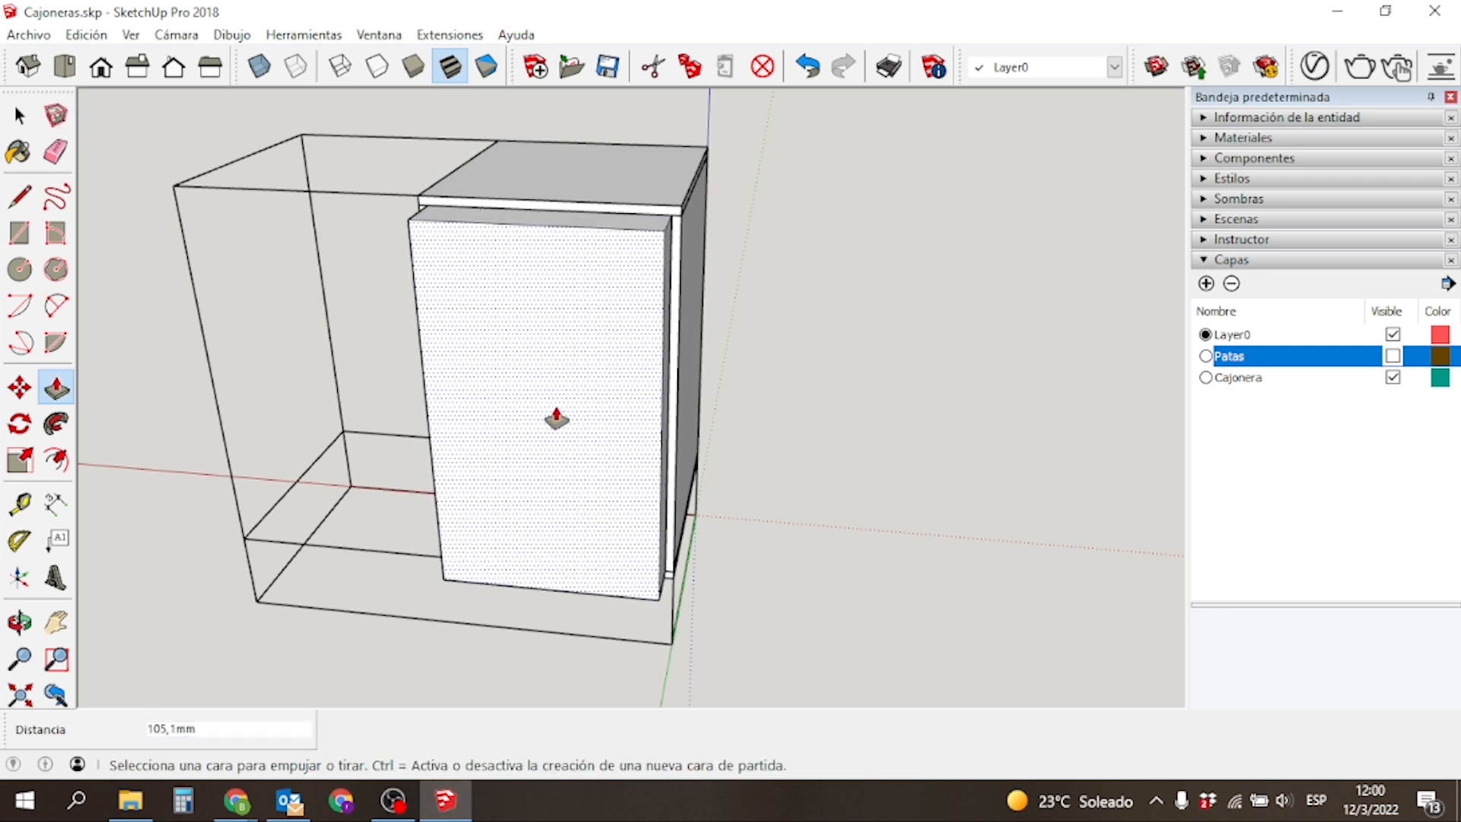
type("3")
key("Return")
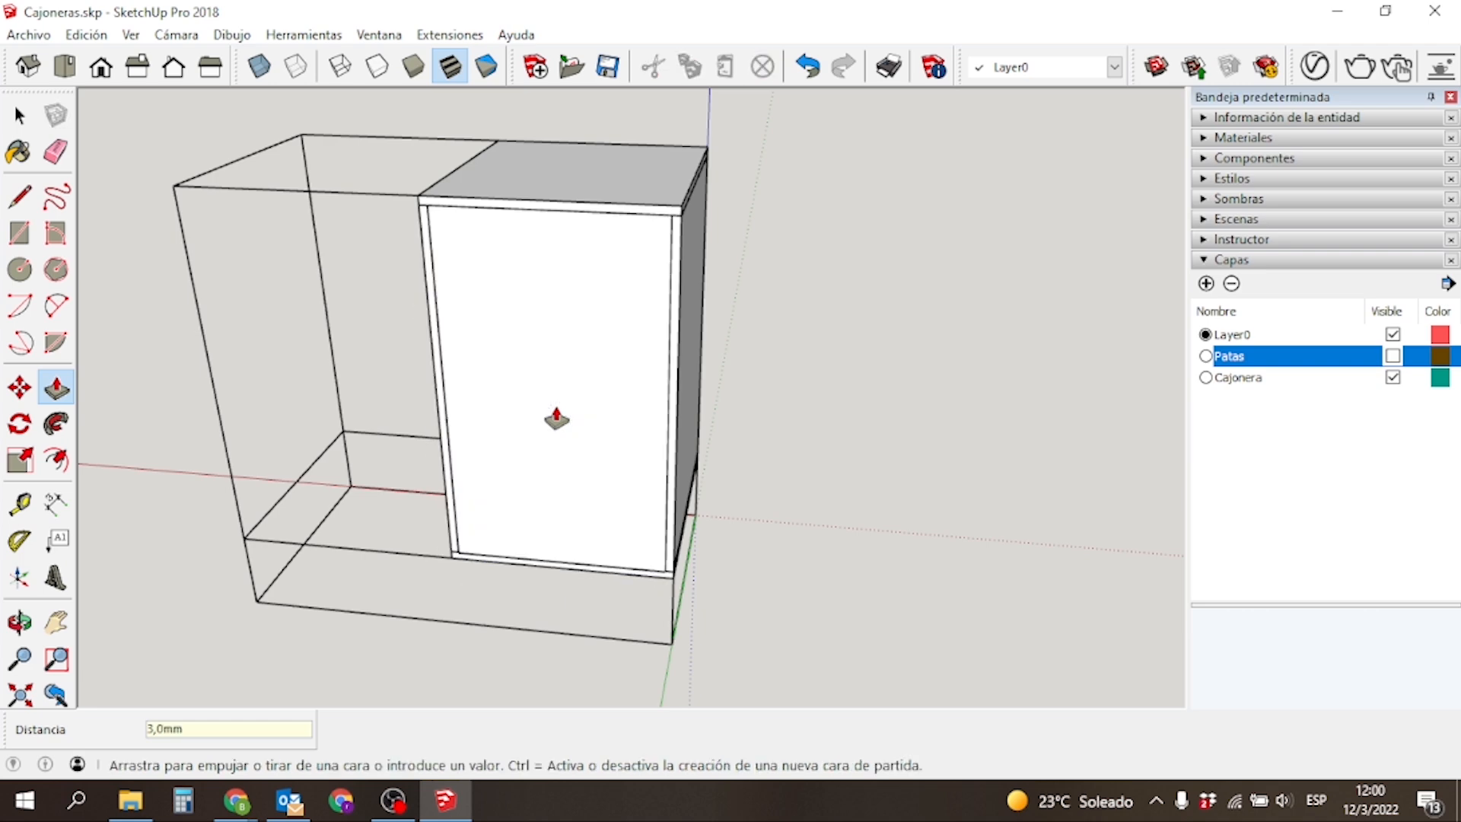
Extend the back panel's top edge and its narrow side edge outward by 9 mm each with Push/Pull.
middle_click_drag(815, 180, 606, 316)
scroll(623, 301, "up", 6)
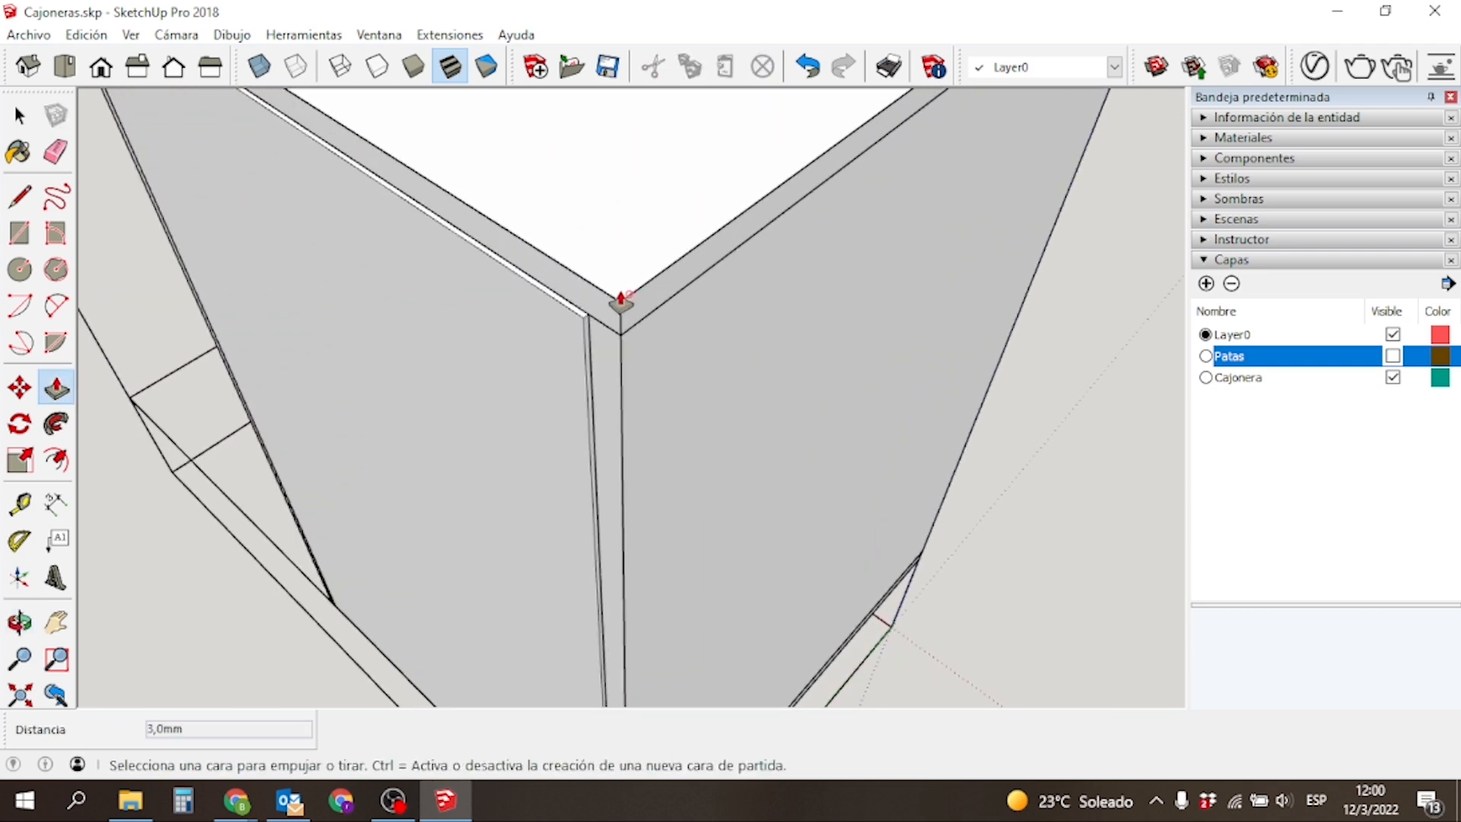
scroll(571, 320, "up", 4)
left_click(585, 326)
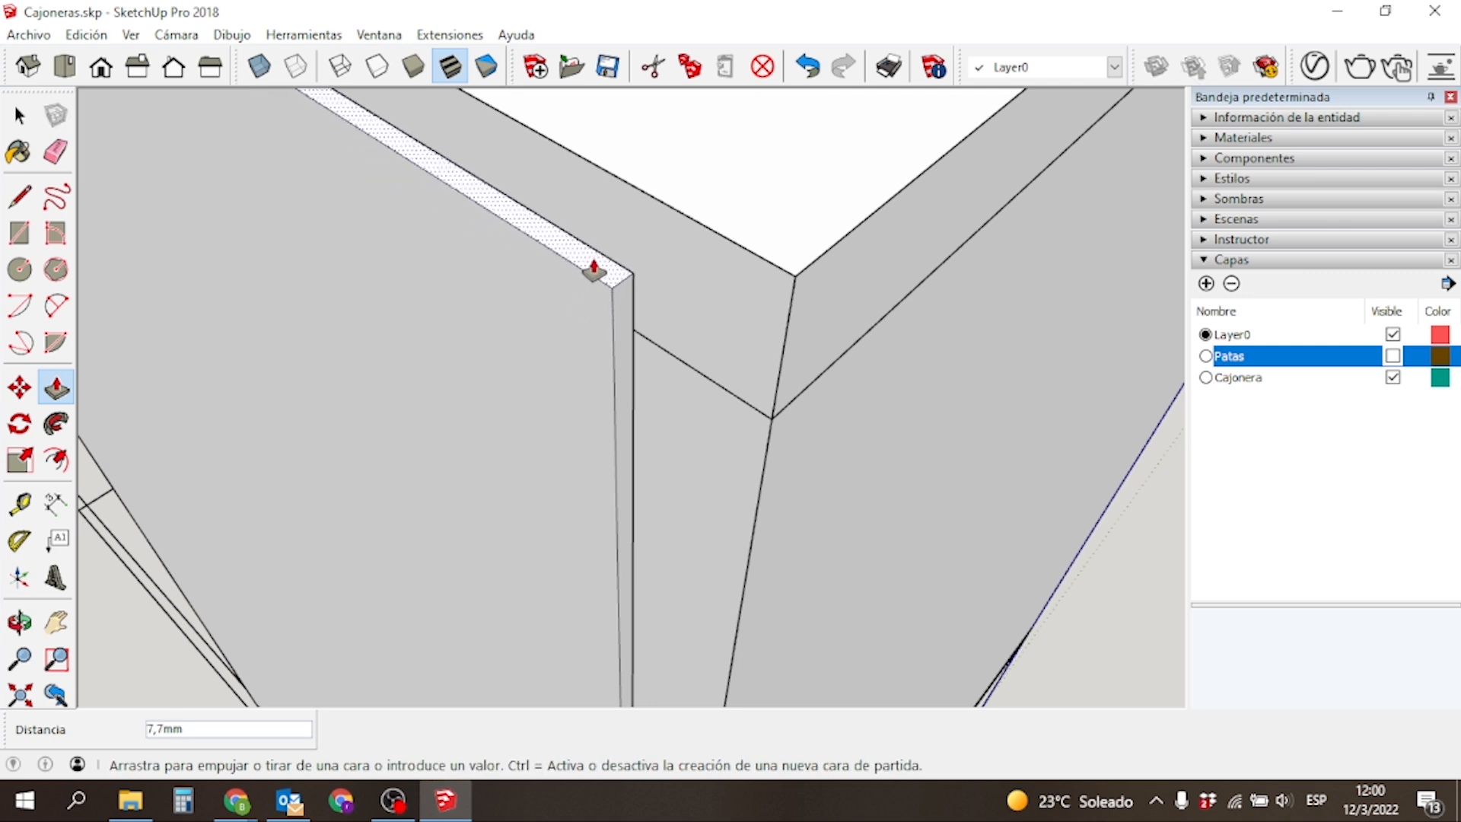
left_click(594, 270)
type("9")
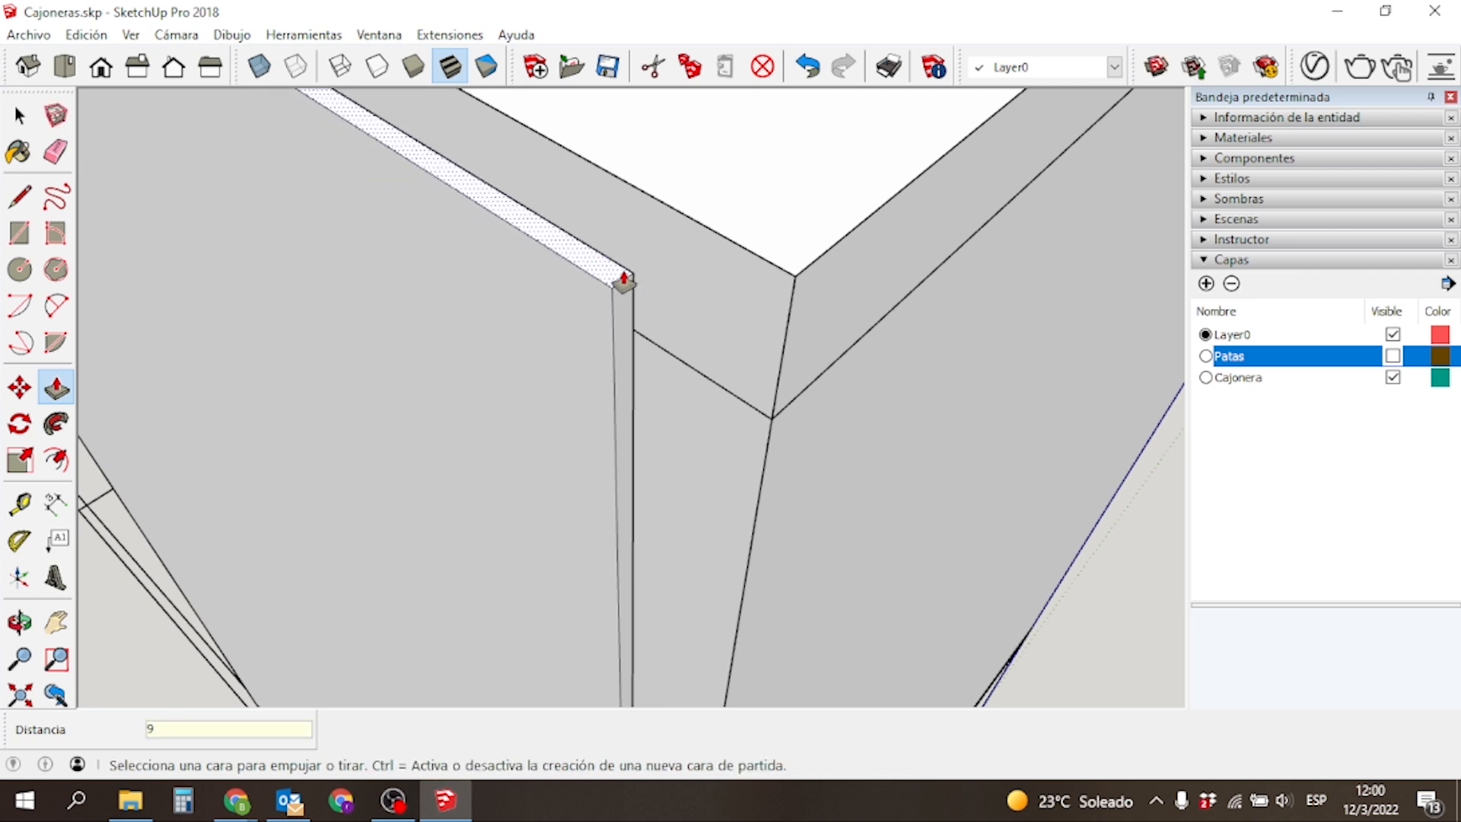
key("Return")
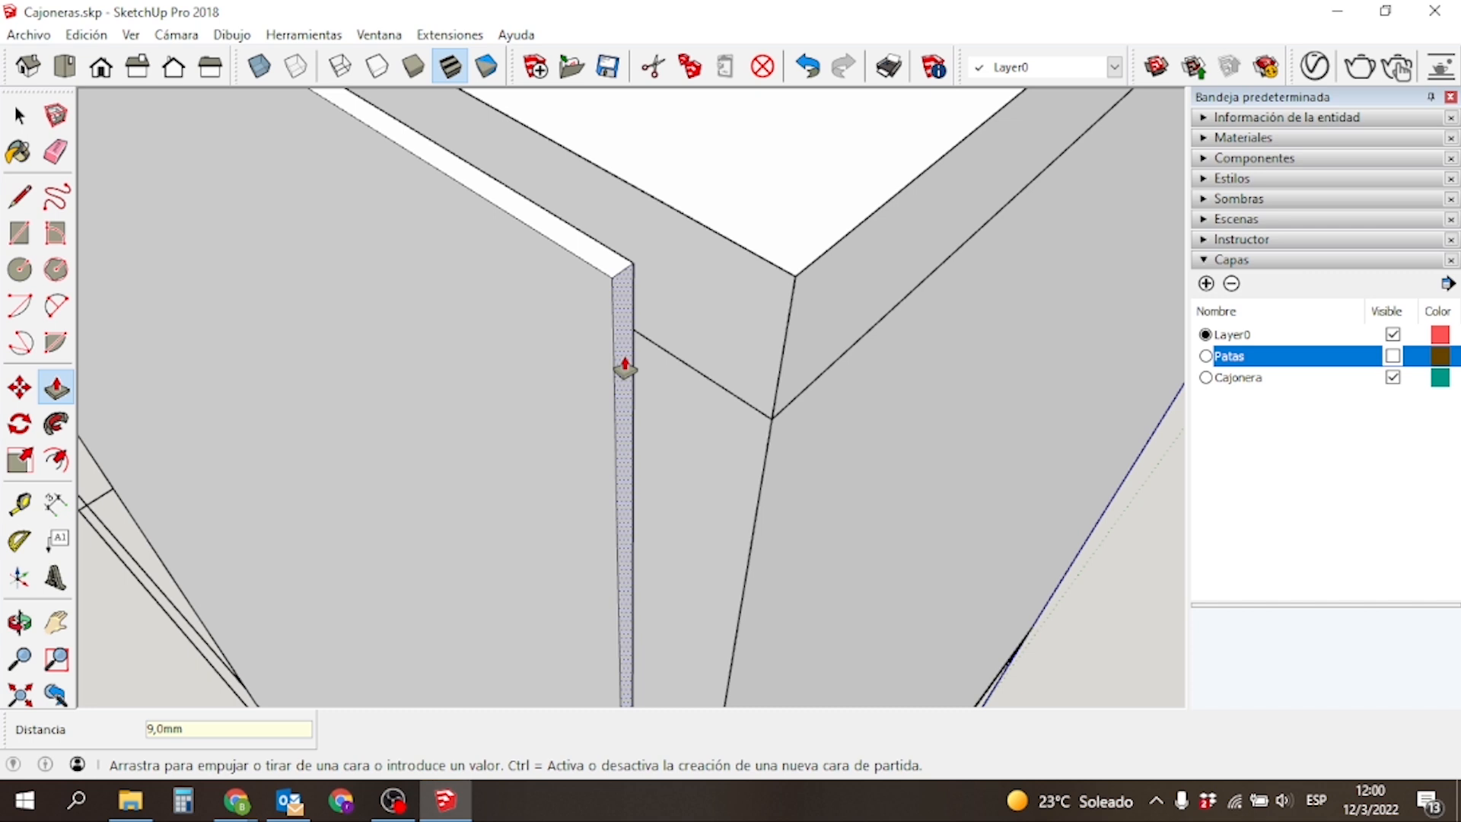
key("Return")
Inspect the back panel's overlap along the carcass's top, side and bottom edges from several angles.
scroll(711, 414, "down", 3)
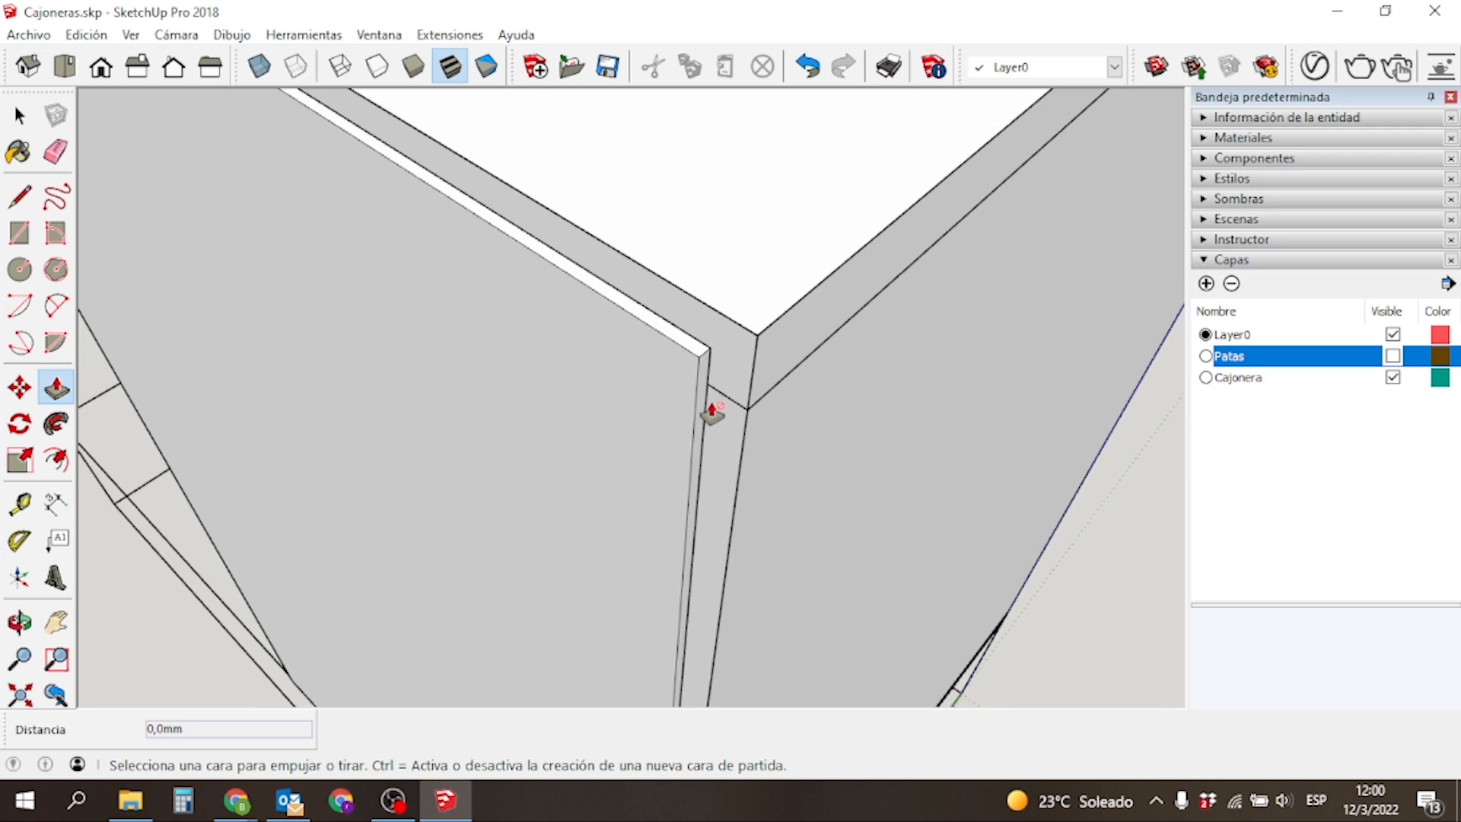
scroll(708, 420, "down", 2)
middle_click_drag(304, 607, 916, 383)
scroll(909, 385, "down", 4)
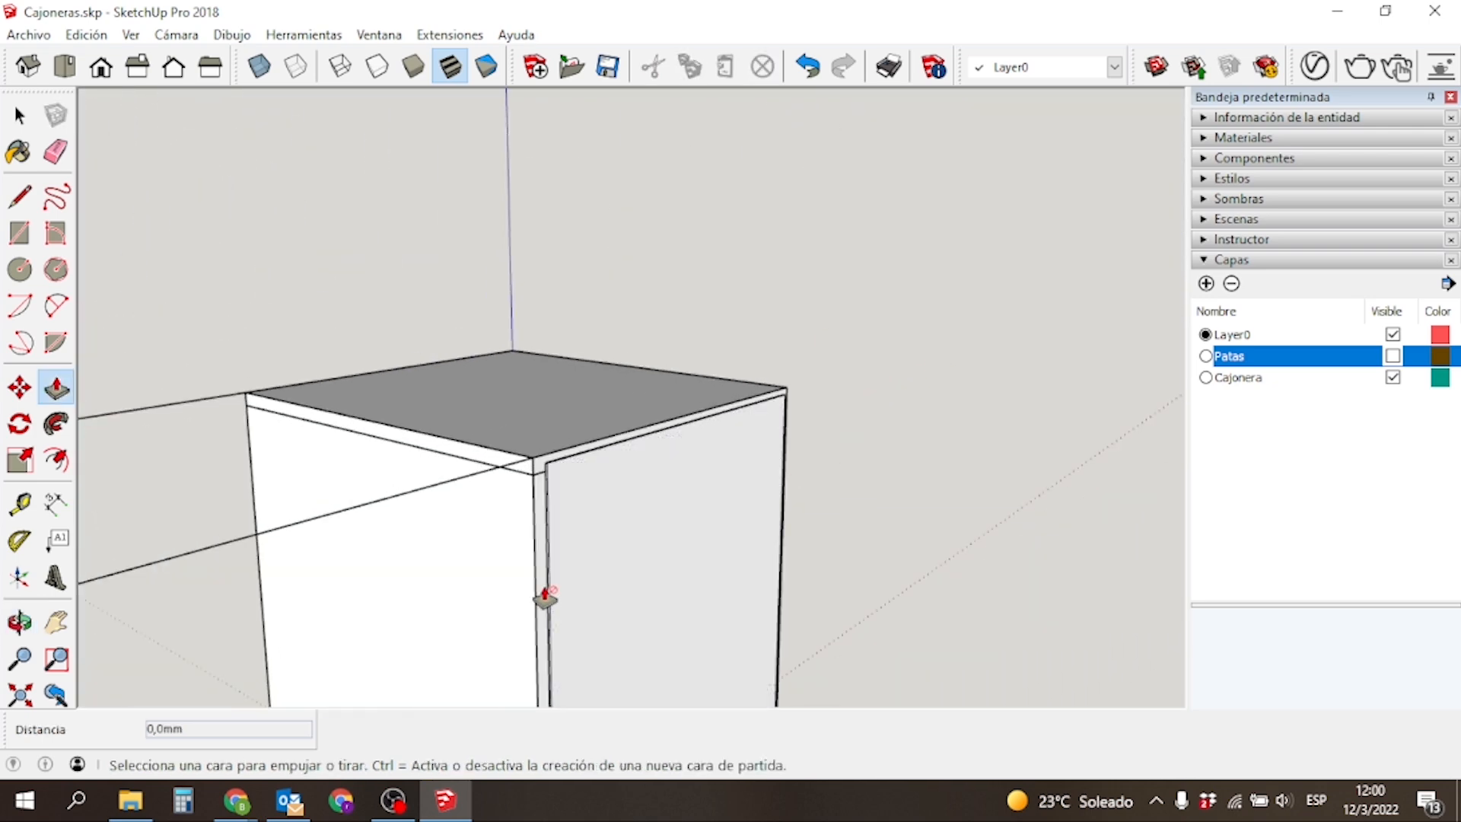
scroll(544, 599, "up", 5)
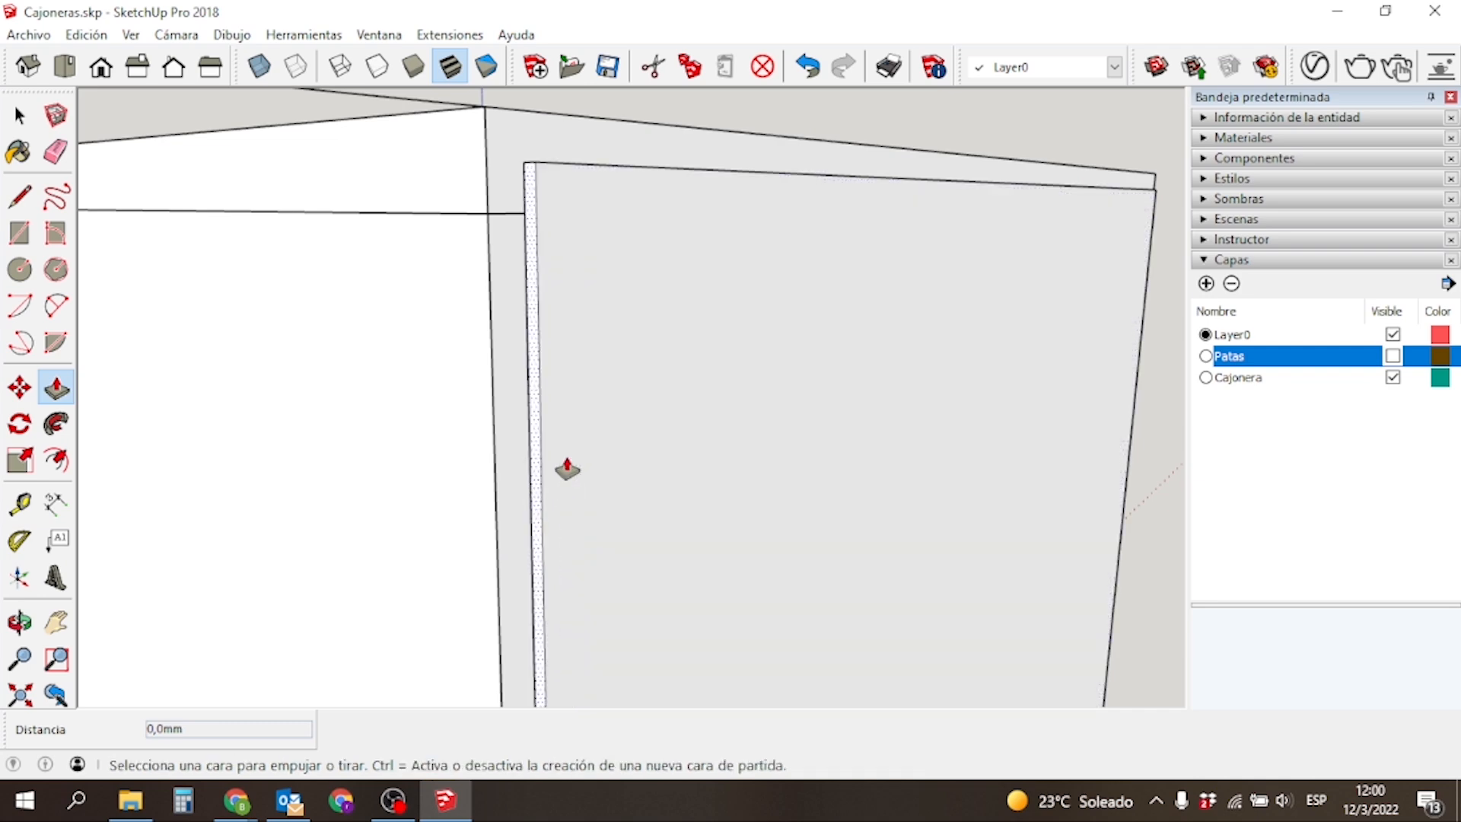
scroll(567, 470, "down", 4)
middle_click_drag(792, 559, 800, 44)
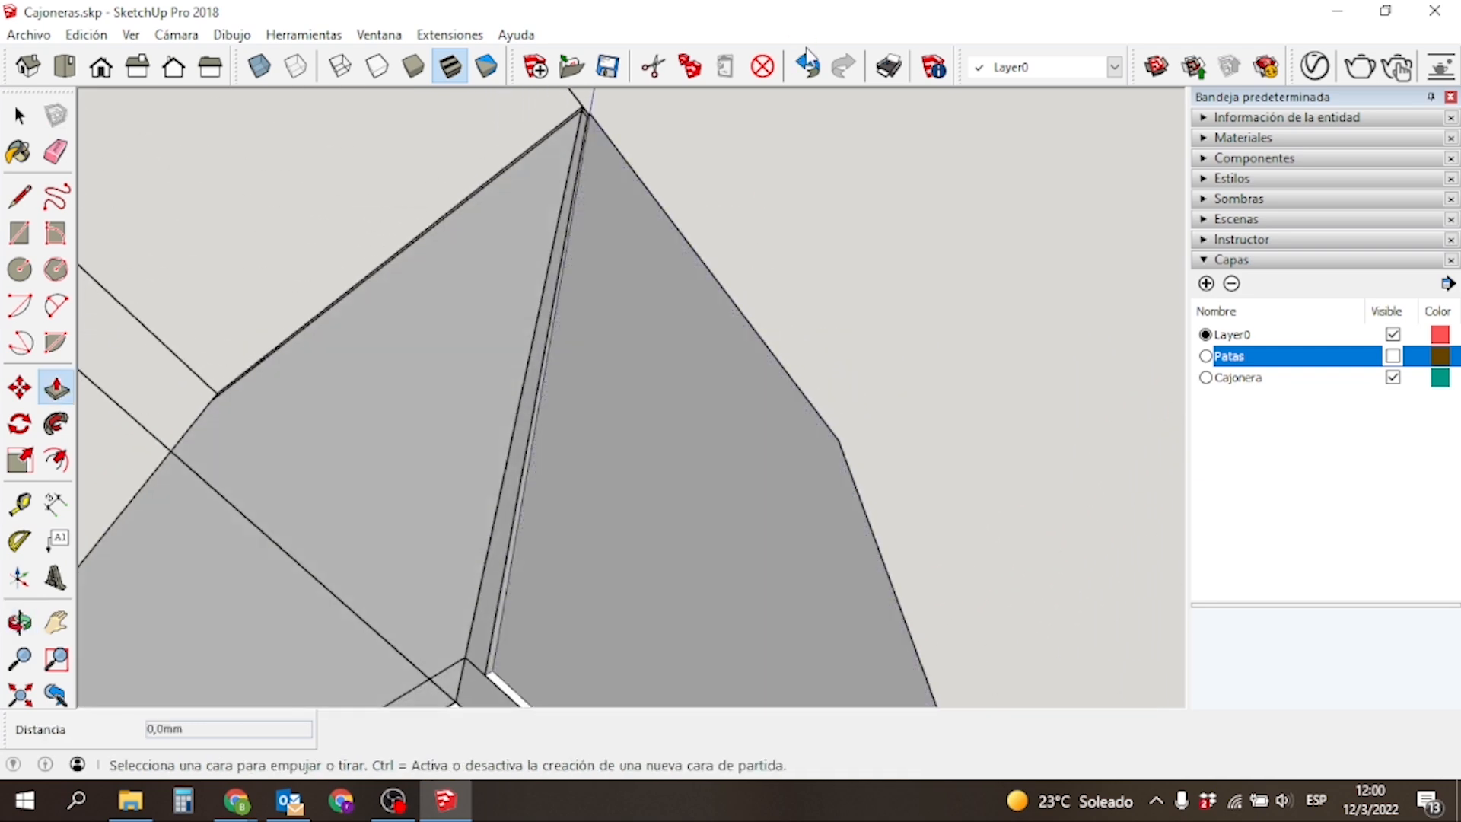
mouse_move(559, 304)
middle_mouse_down()
mouse_move(574, 500)
mouse_move(467, 629)
mouse_move(619, 563)
middle_mouse_up()
scroll(569, 550, "down", 4)
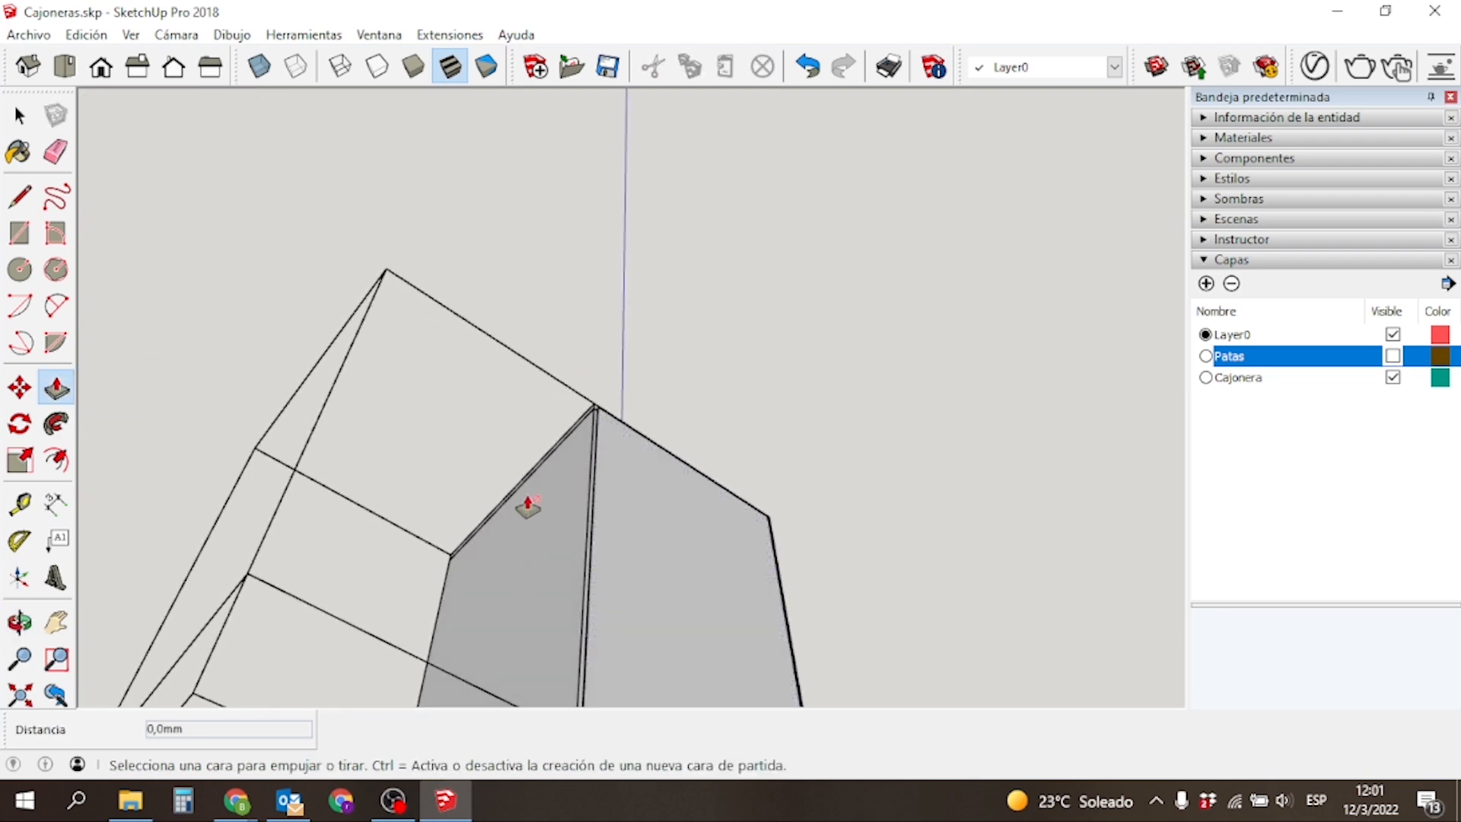
left_click(20, 696)
scroll(784, 422, "up", 5)
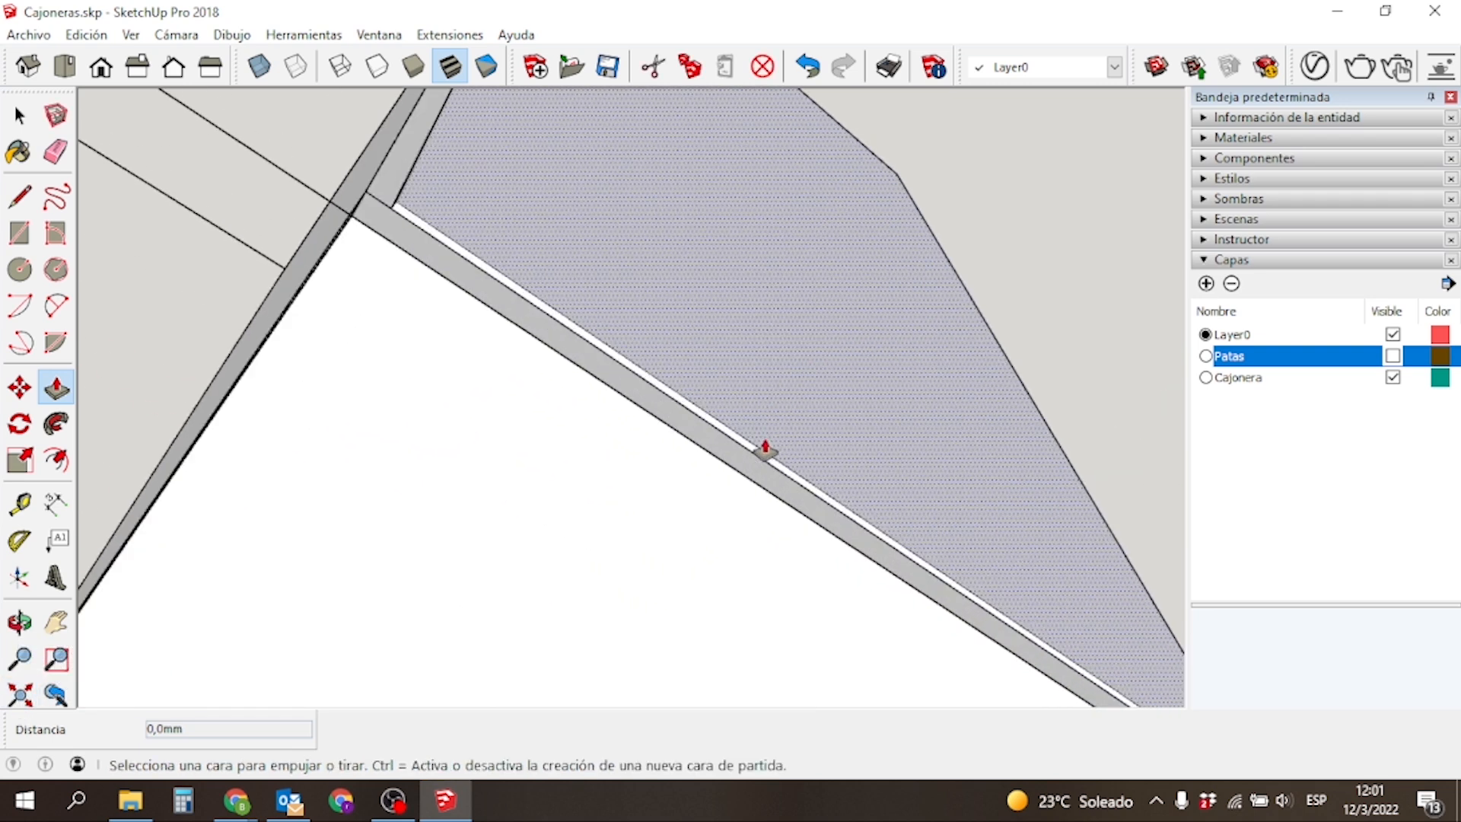
scroll(770, 445, "up", 3)
scroll(726, 430, "down", 6)
middle_click_drag(1007, 294, 473, 619)
left_click(20, 695)
middle_click_drag(381, 462, 714, 632)
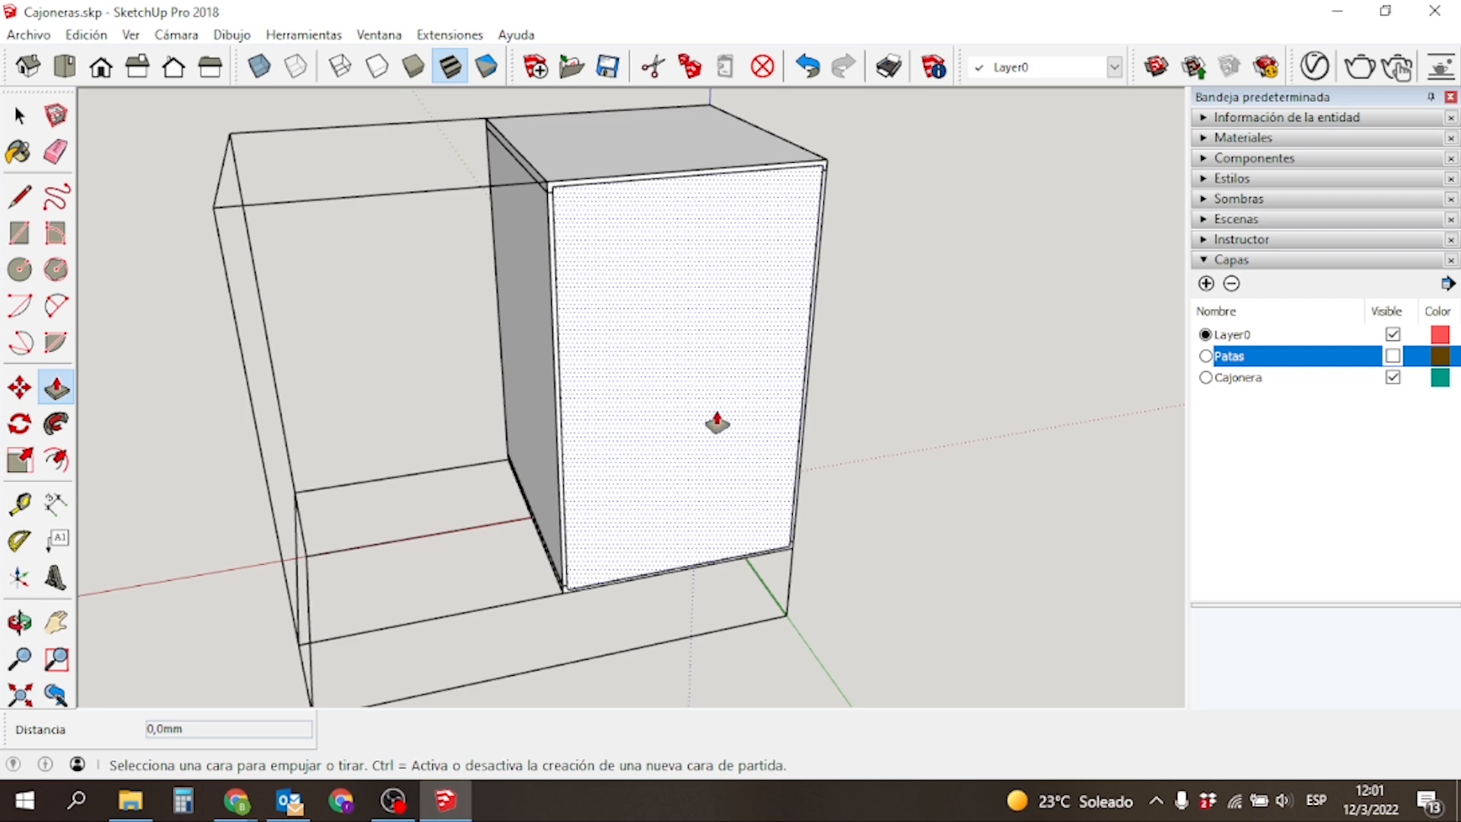
Select the entire back panel and turn it into a component named "fondo".
key("space")
middle_click_drag(511, 262, 591, 358)
scroll(627, 330, "up", 3)
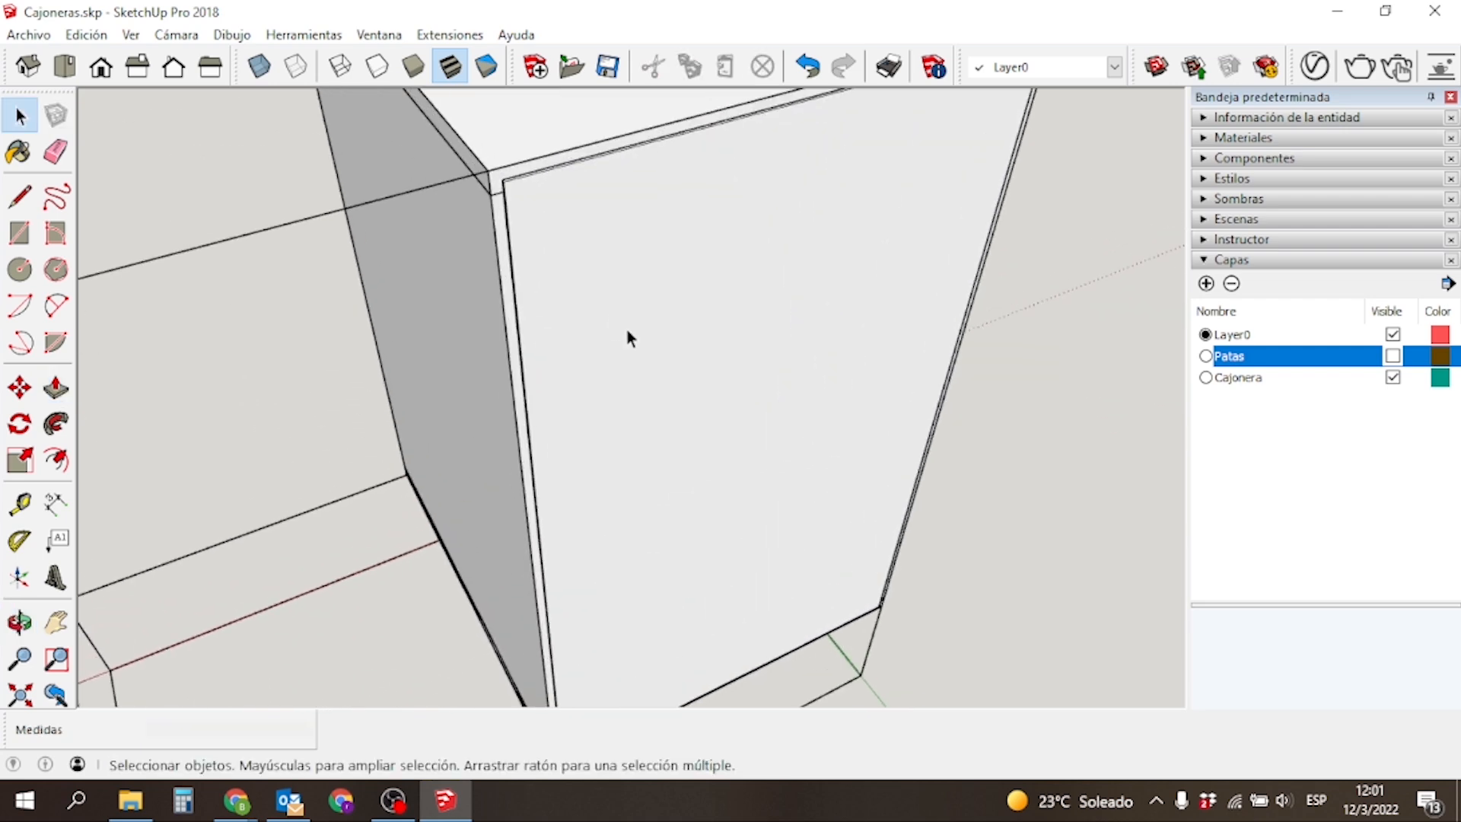
scroll(618, 323, "down", 1)
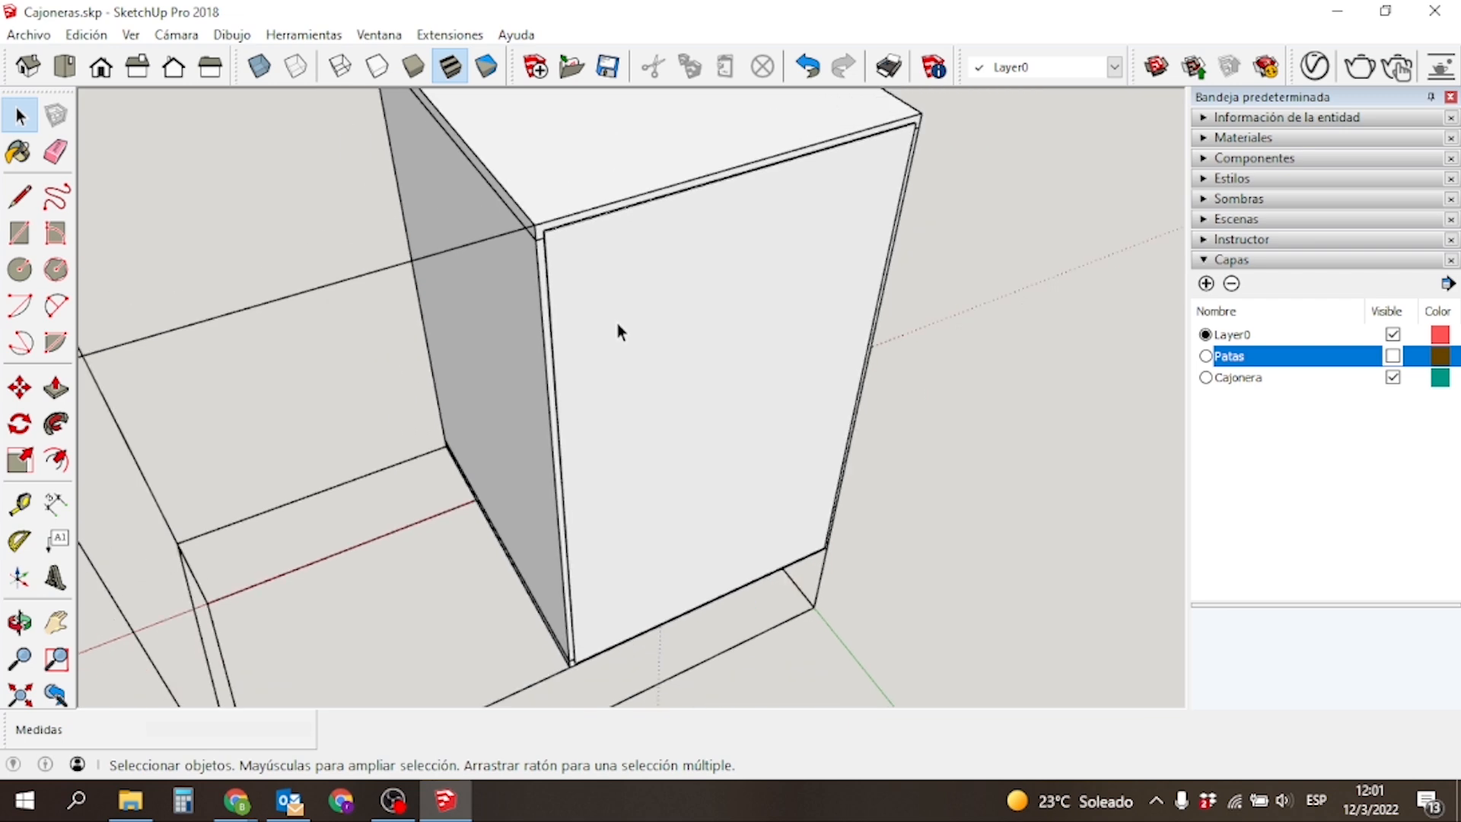
left_click(641, 291)
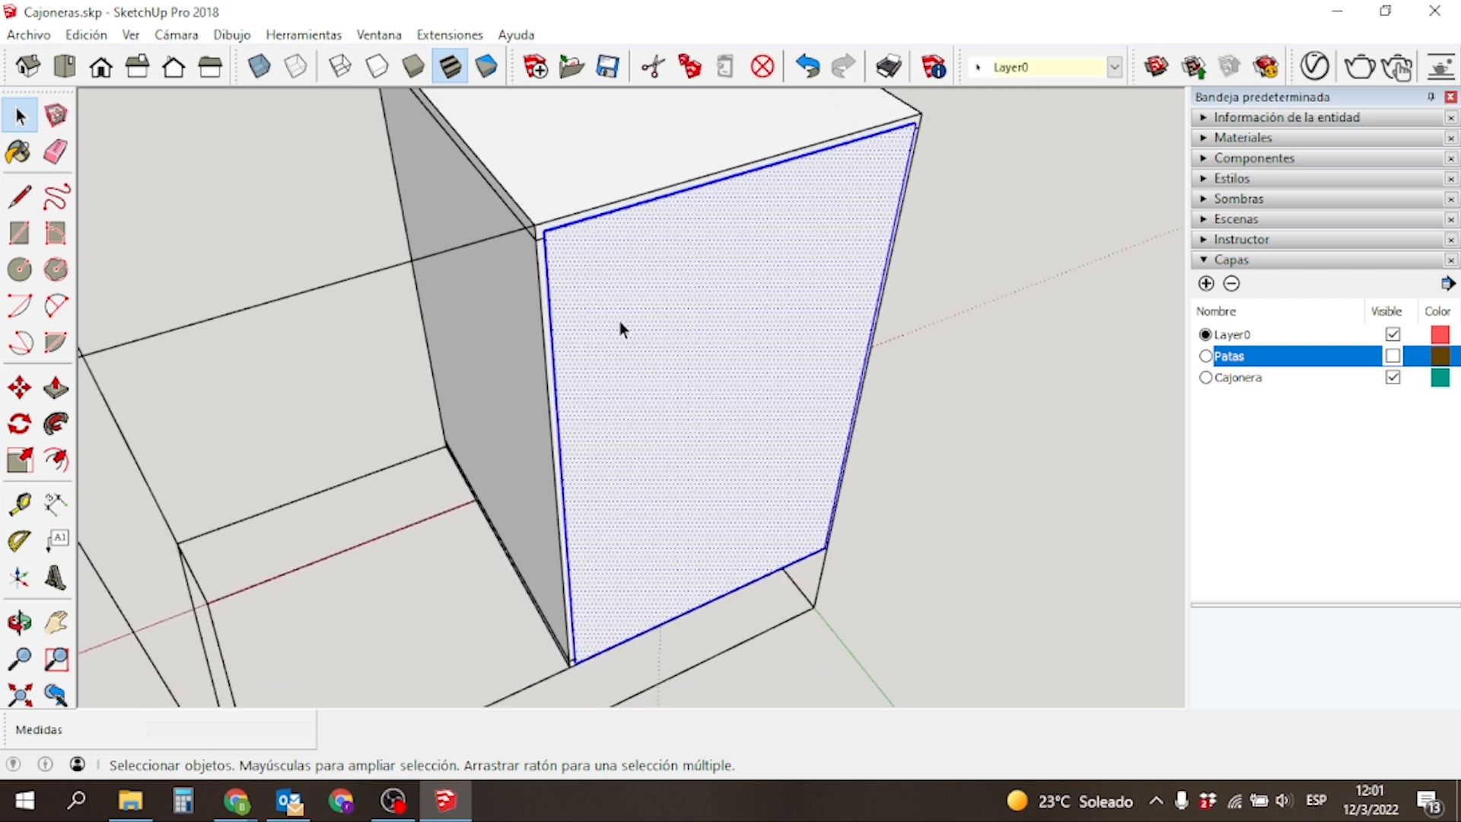
type("g")
type("gondo")
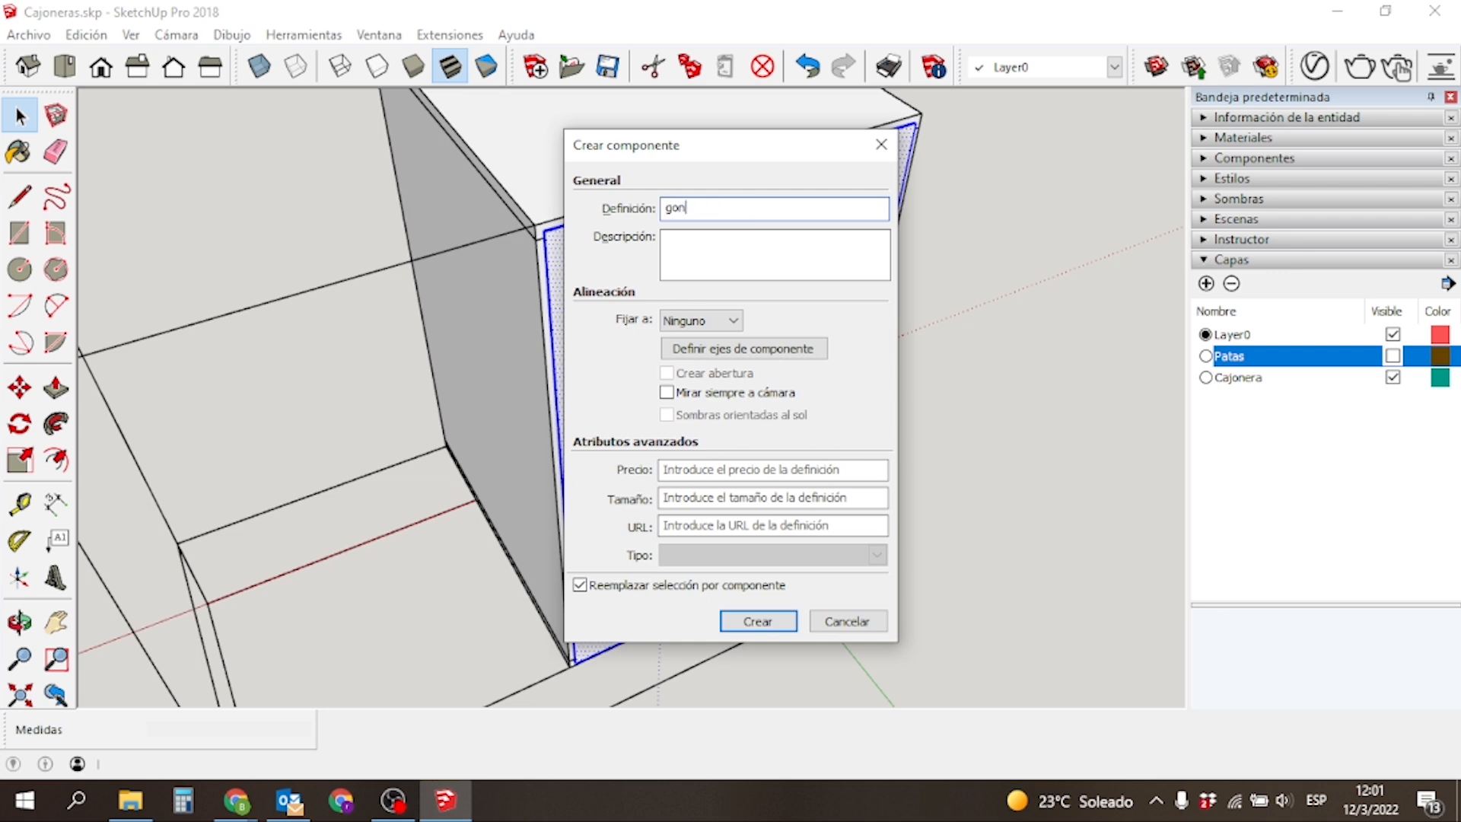
key("BackSpace")
key("BackSpace")
key("BackSpace")
key("BackSpace")
key("BackSpace")
type("fondo")
key("Return")
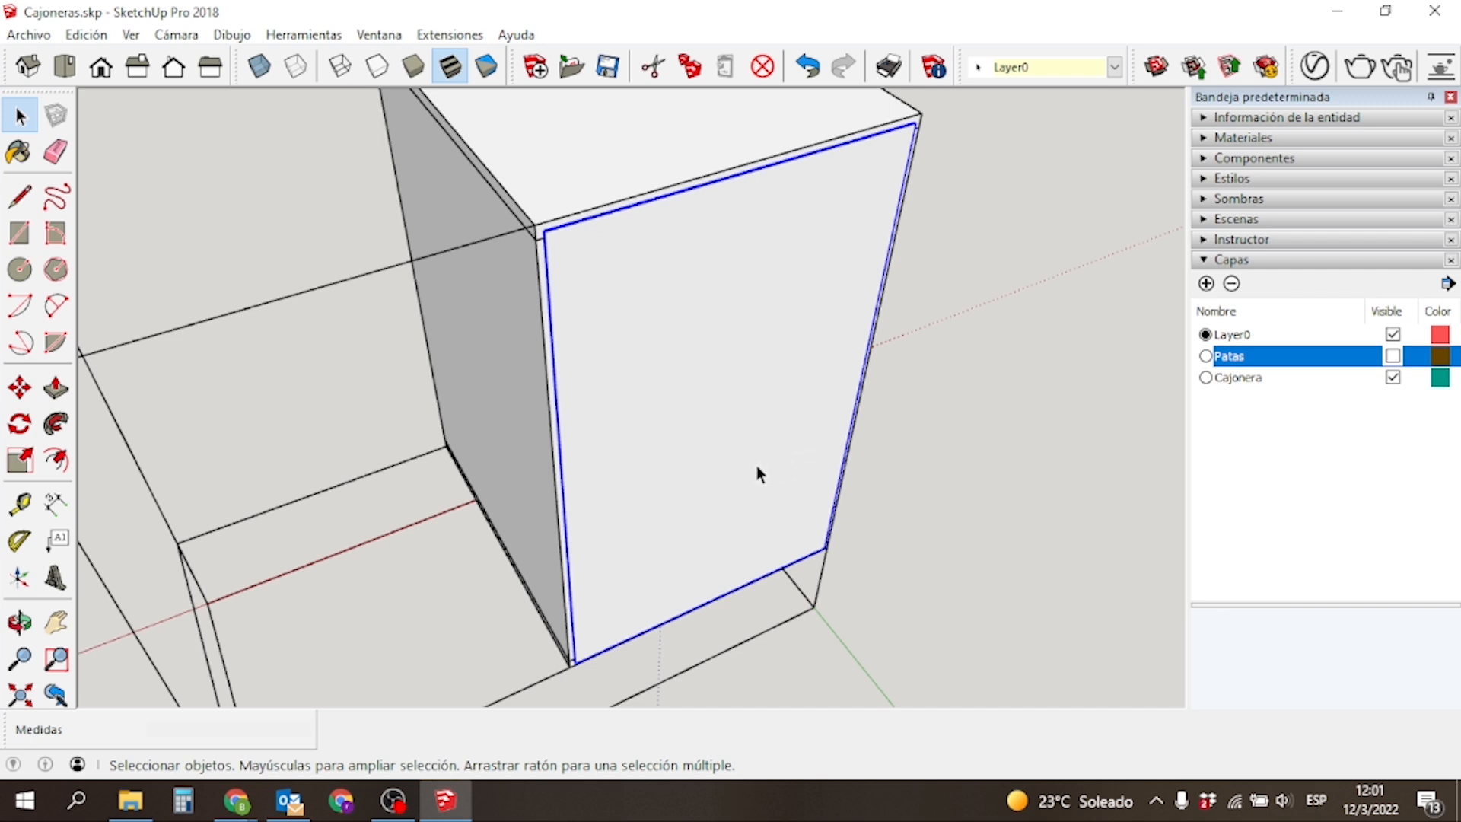
Move the back panel component 12 mm inward into the carcass along the depth axis.
key("m")
left_click(689, 413)
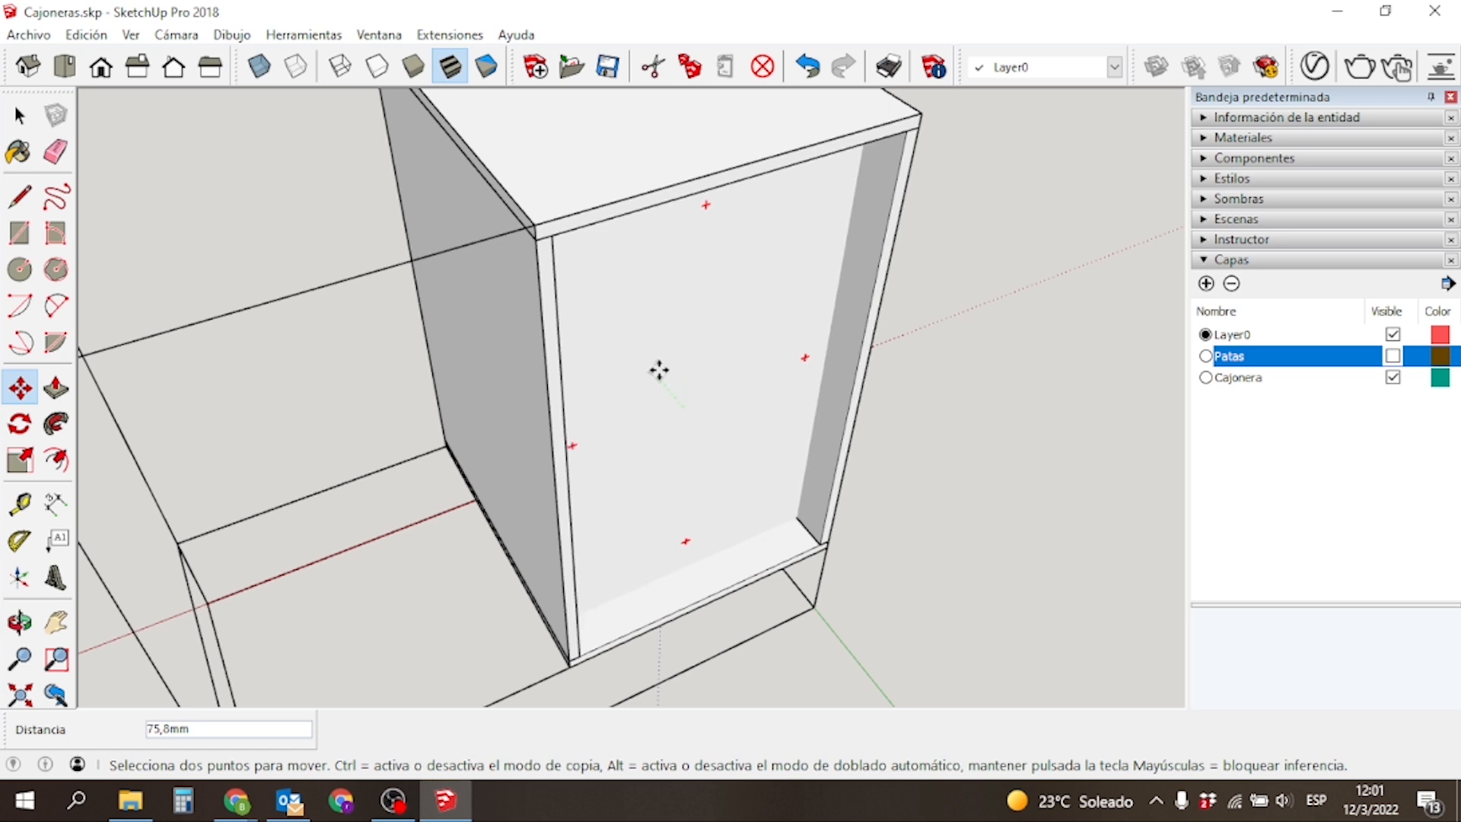
left_click(656, 368)
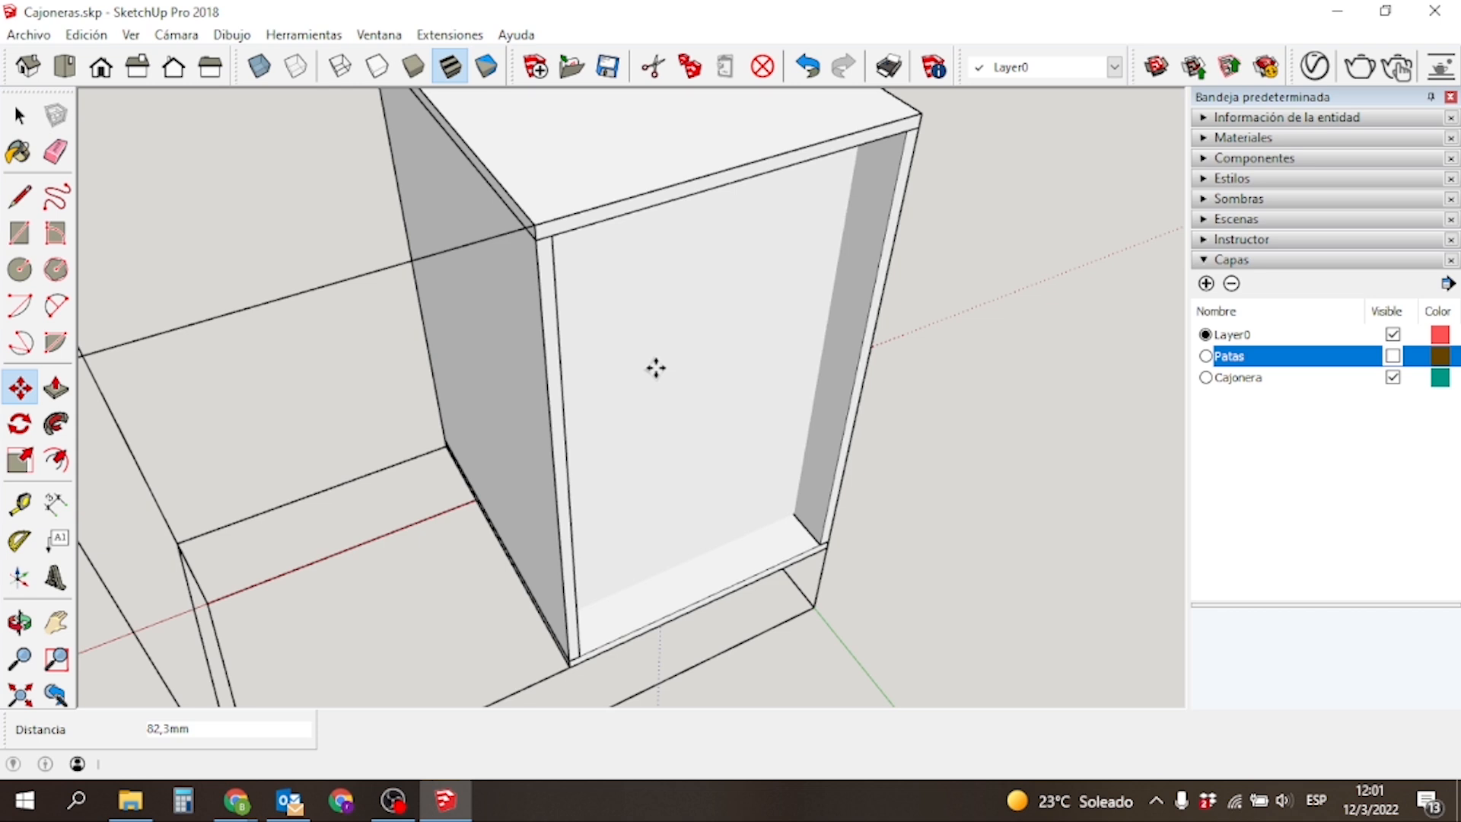
type("12")
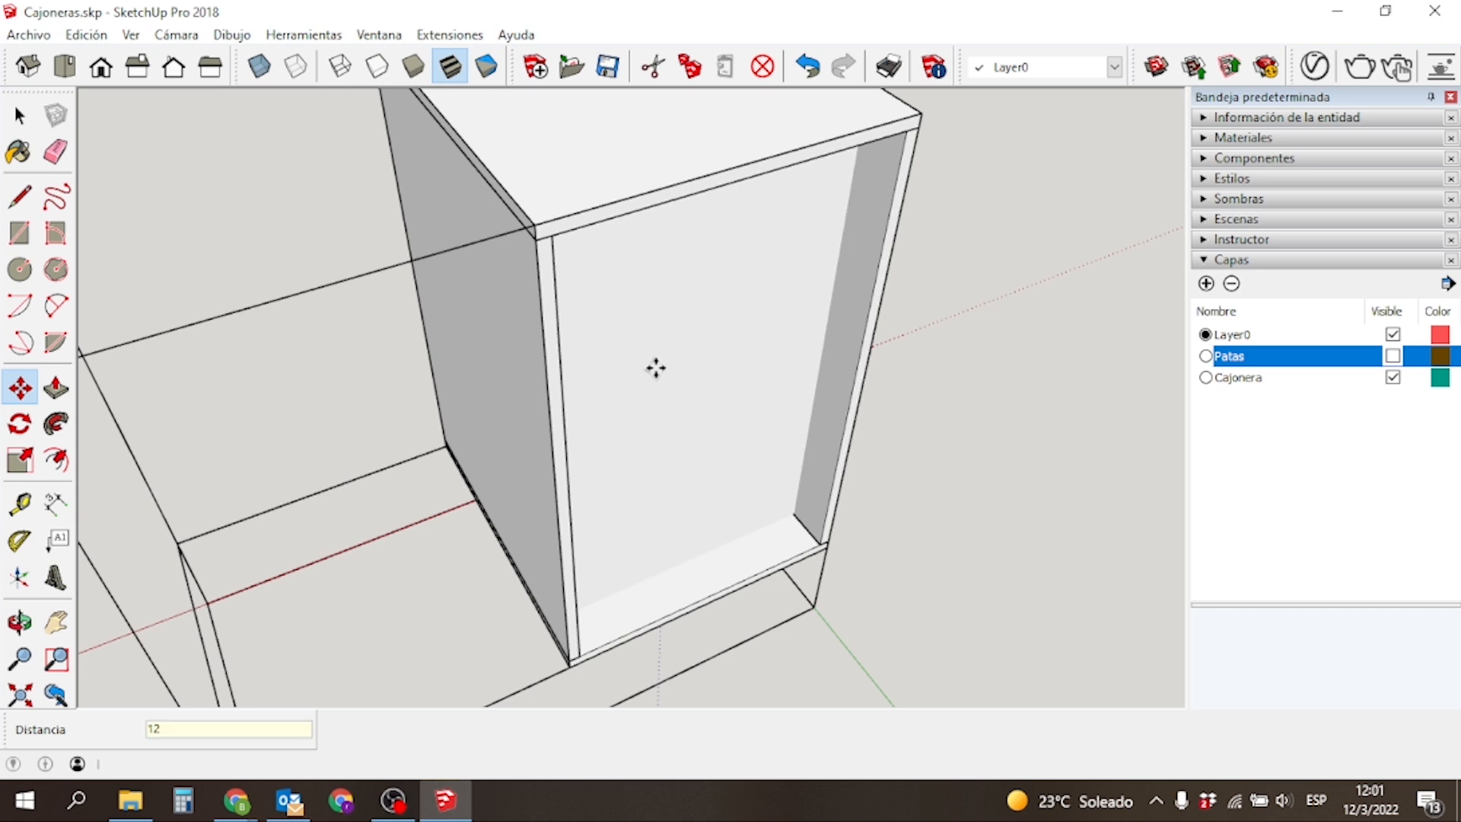
key("Return")
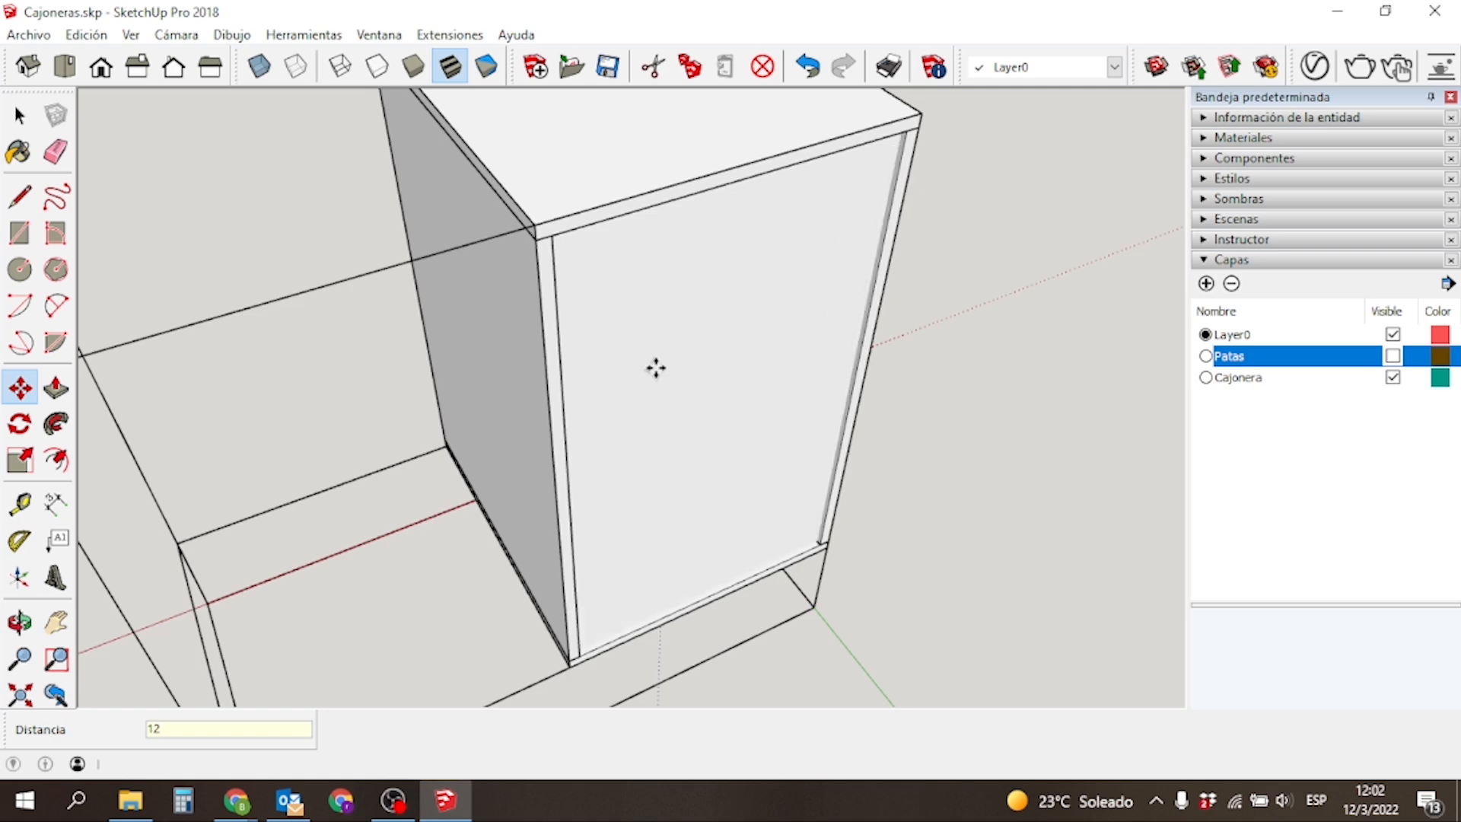
Examine the recessed back panel and the carcass from its lower corner, its side and the open front.
key("space")
middle_click_drag(1014, 499, 467, 525)
scroll(467, 525, "up", 5)
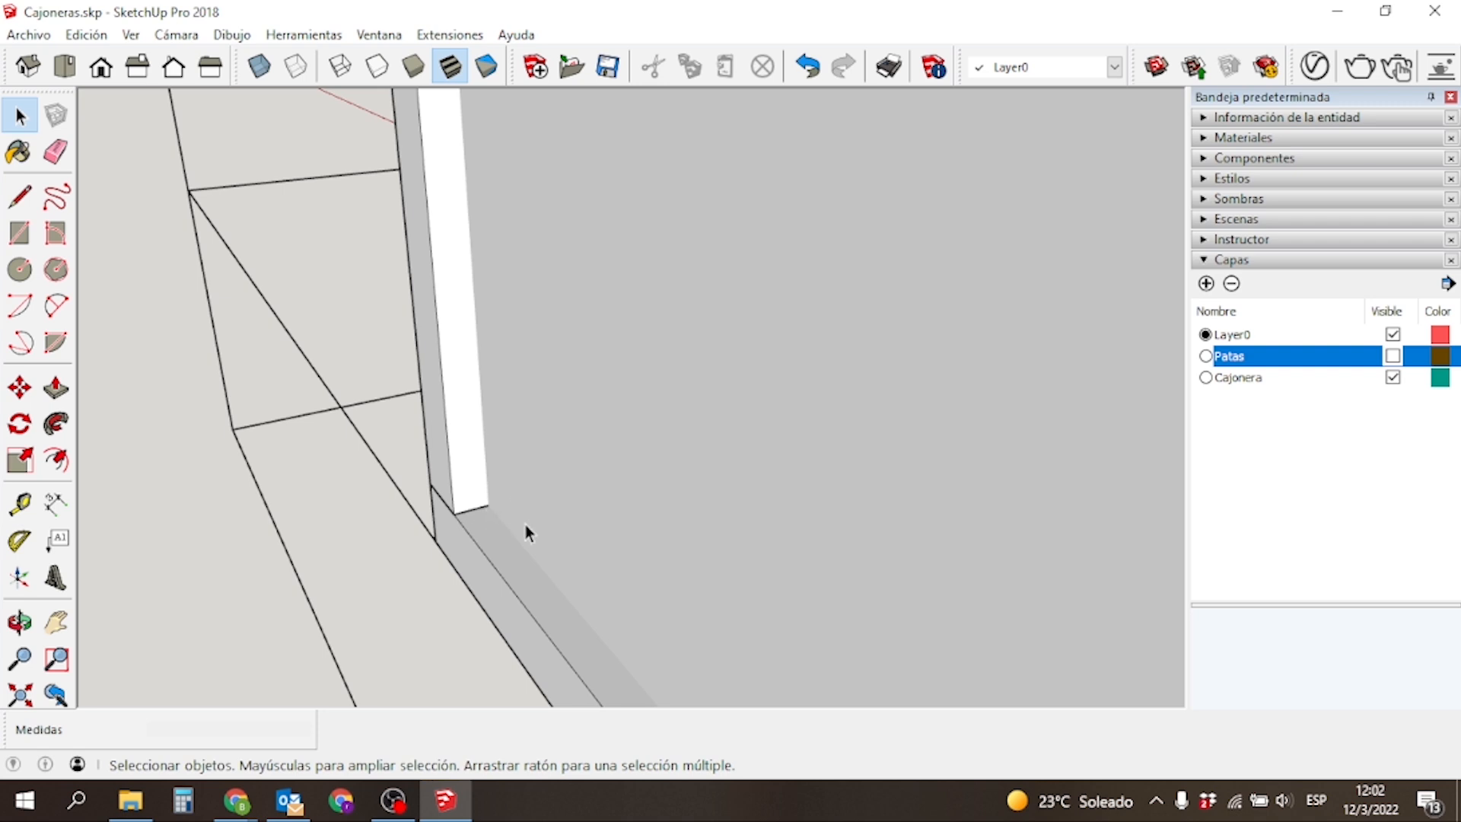
scroll(501, 512, "down", 10)
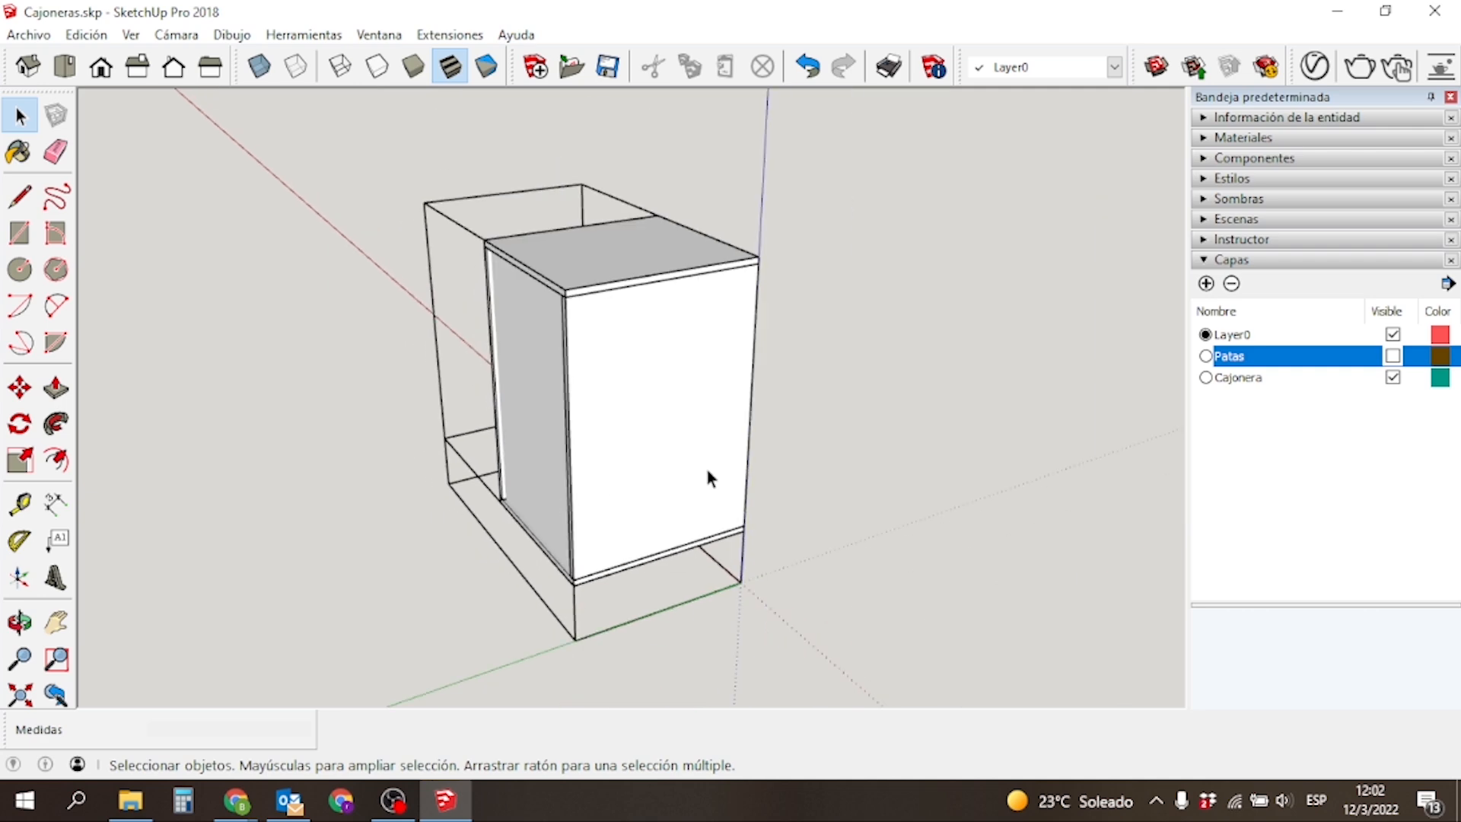
key("o")
left_click_drag(940, 343, 245, 314)
middle_click_drag(245, 314, 363, 310)
middle_click_drag(769, 200, 512, 280)
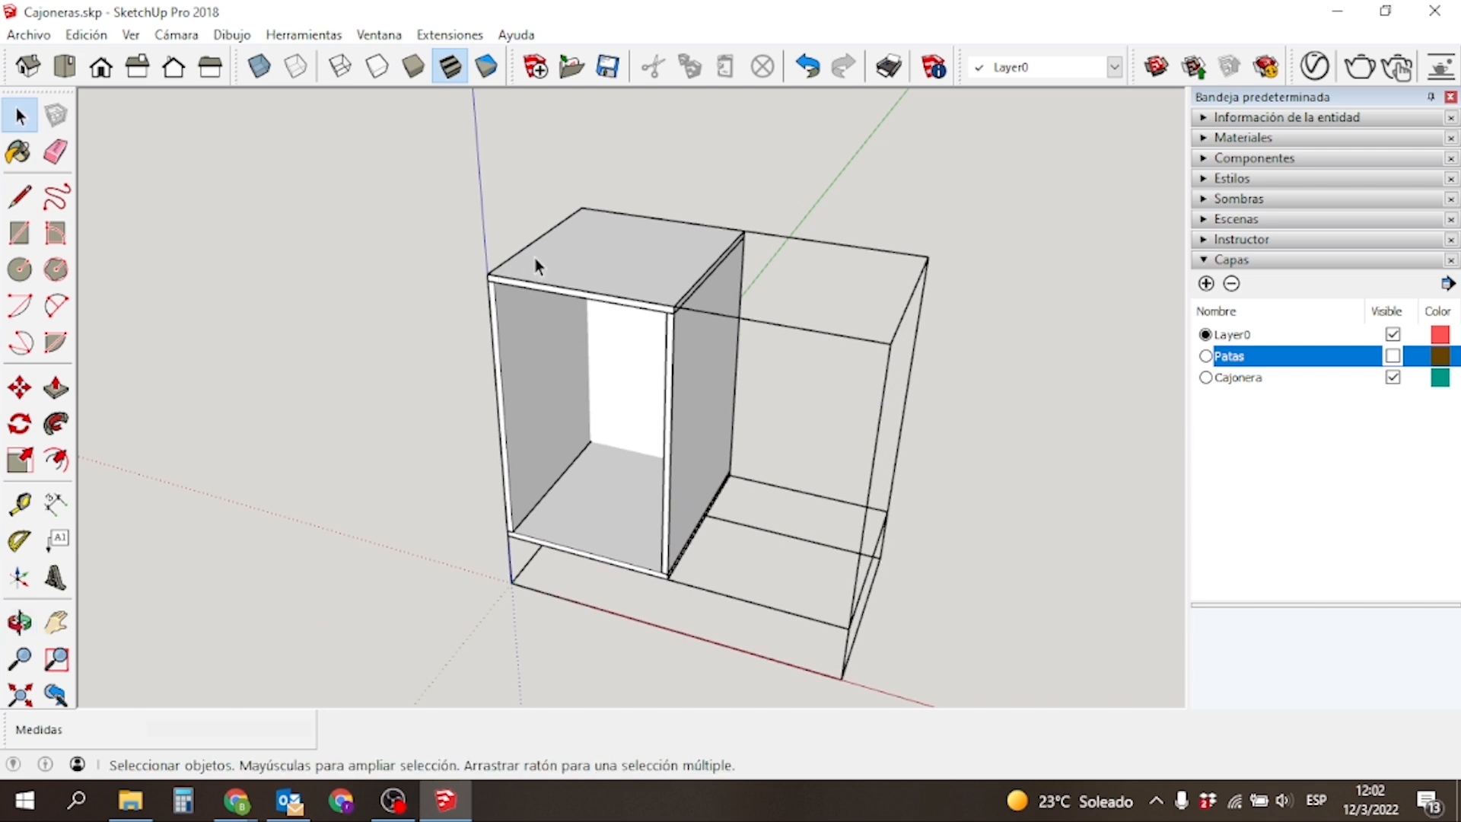
Group the roof, floor, side and back panels of the carcass into one group.
scroll(536, 258, "up", 3)
left_click(624, 276)
left_click(556, 468, "shift")
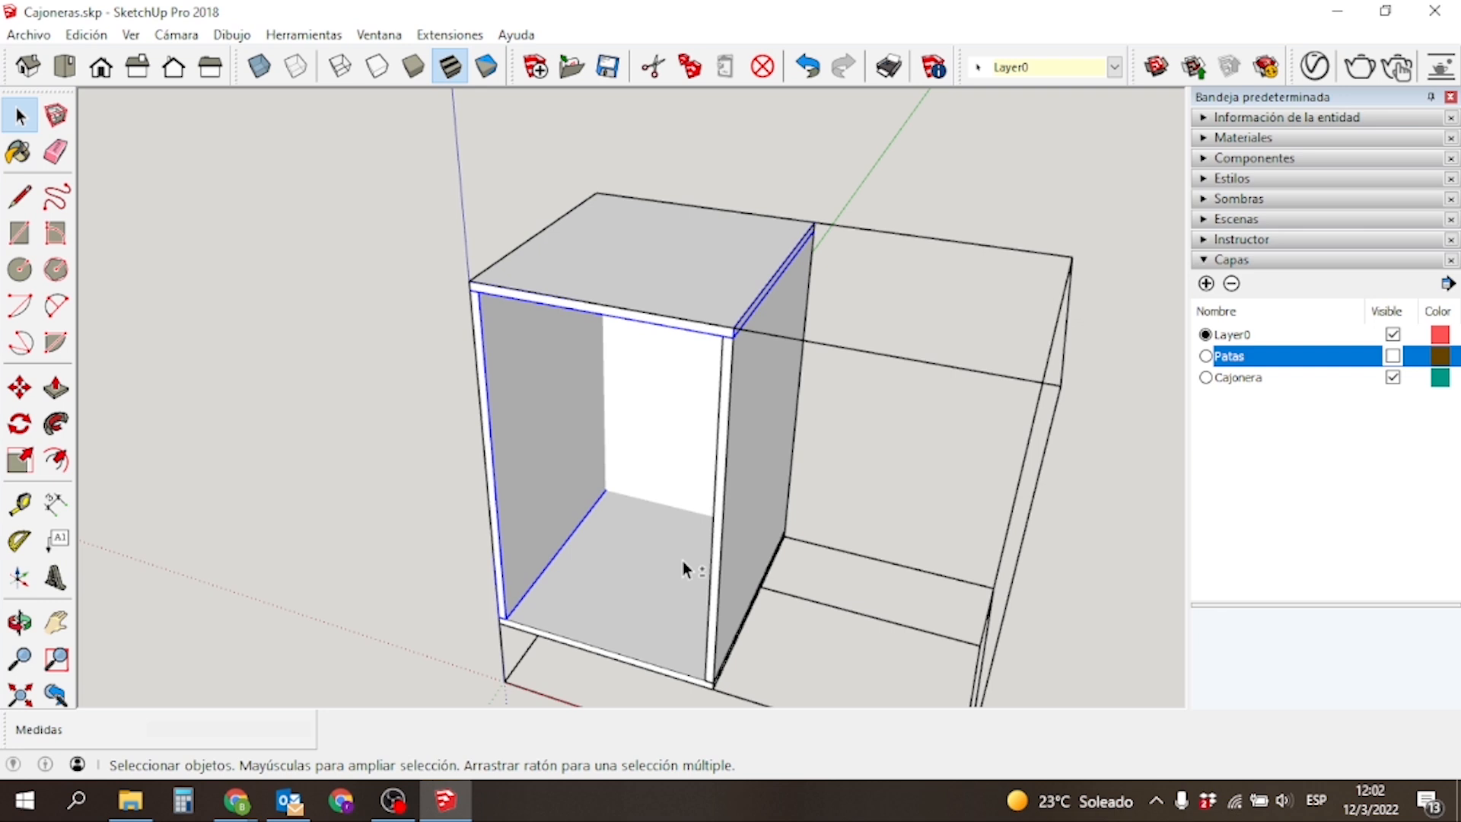
left_click(659, 562, "shift")
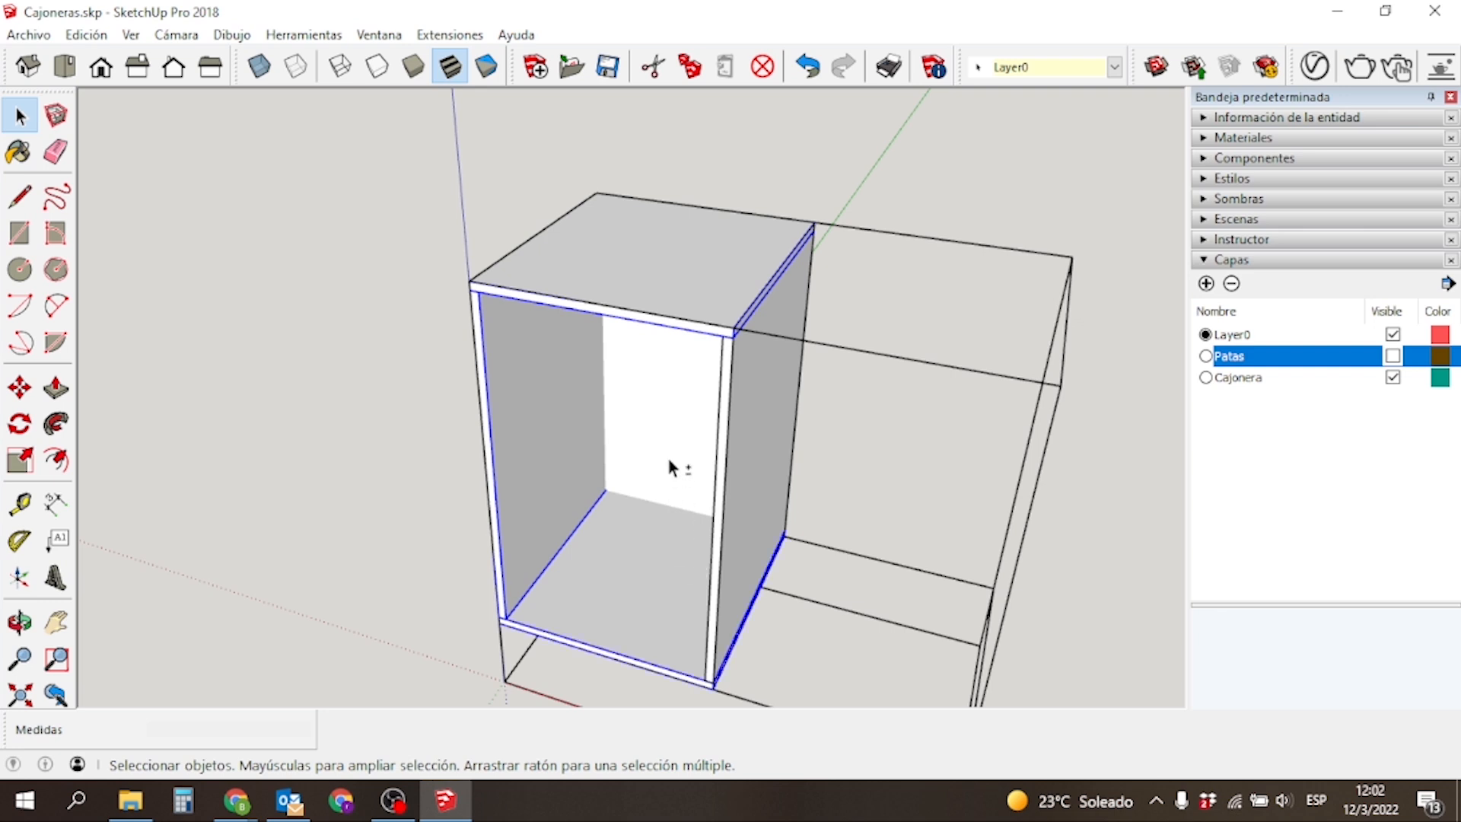
middle_click_drag(420, 512, 627, 366)
right_click(627, 365)
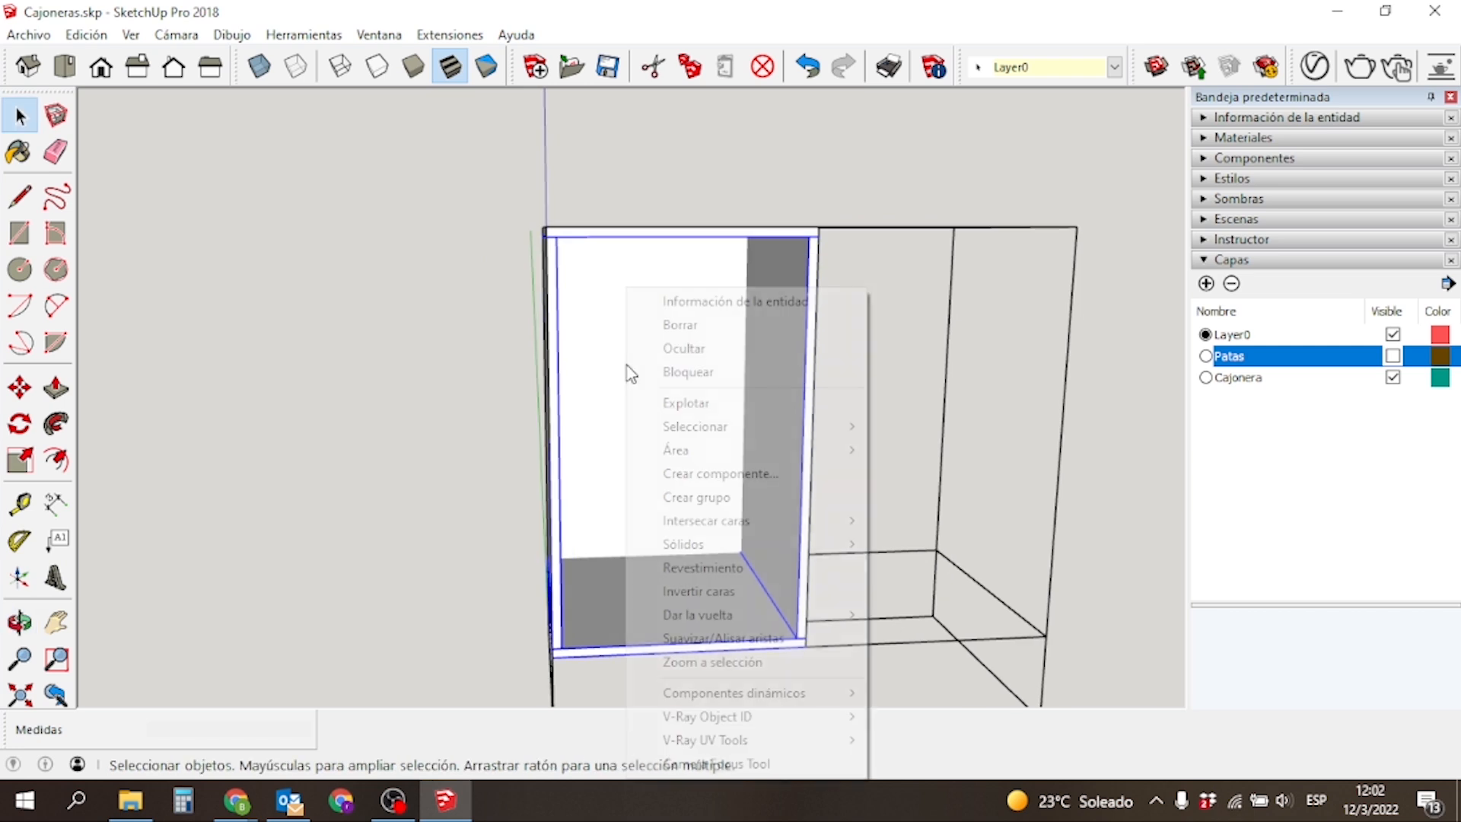
left_click(717, 498)
left_click(349, 482)
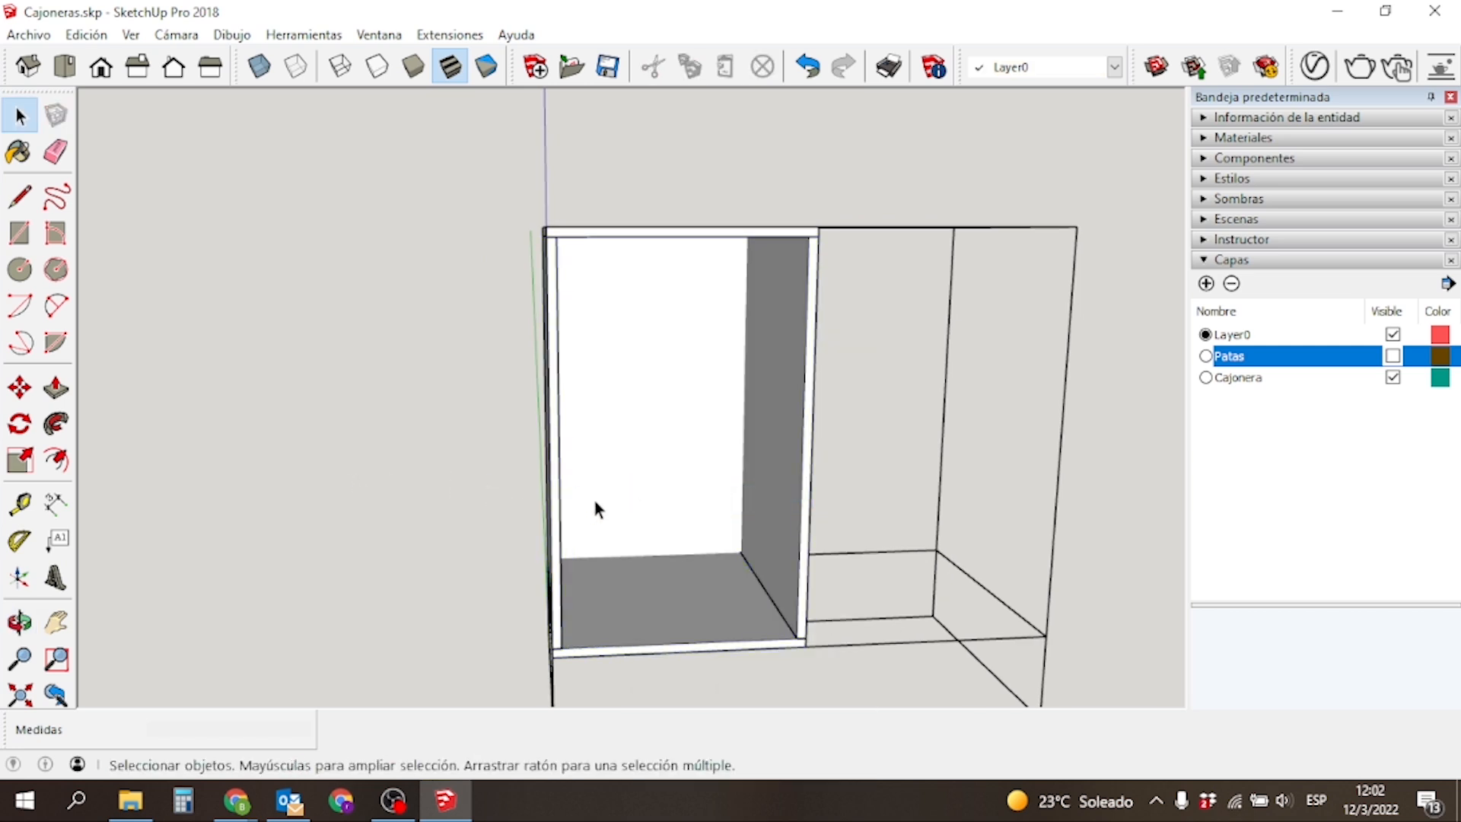
key("m")
left_click(680, 456)
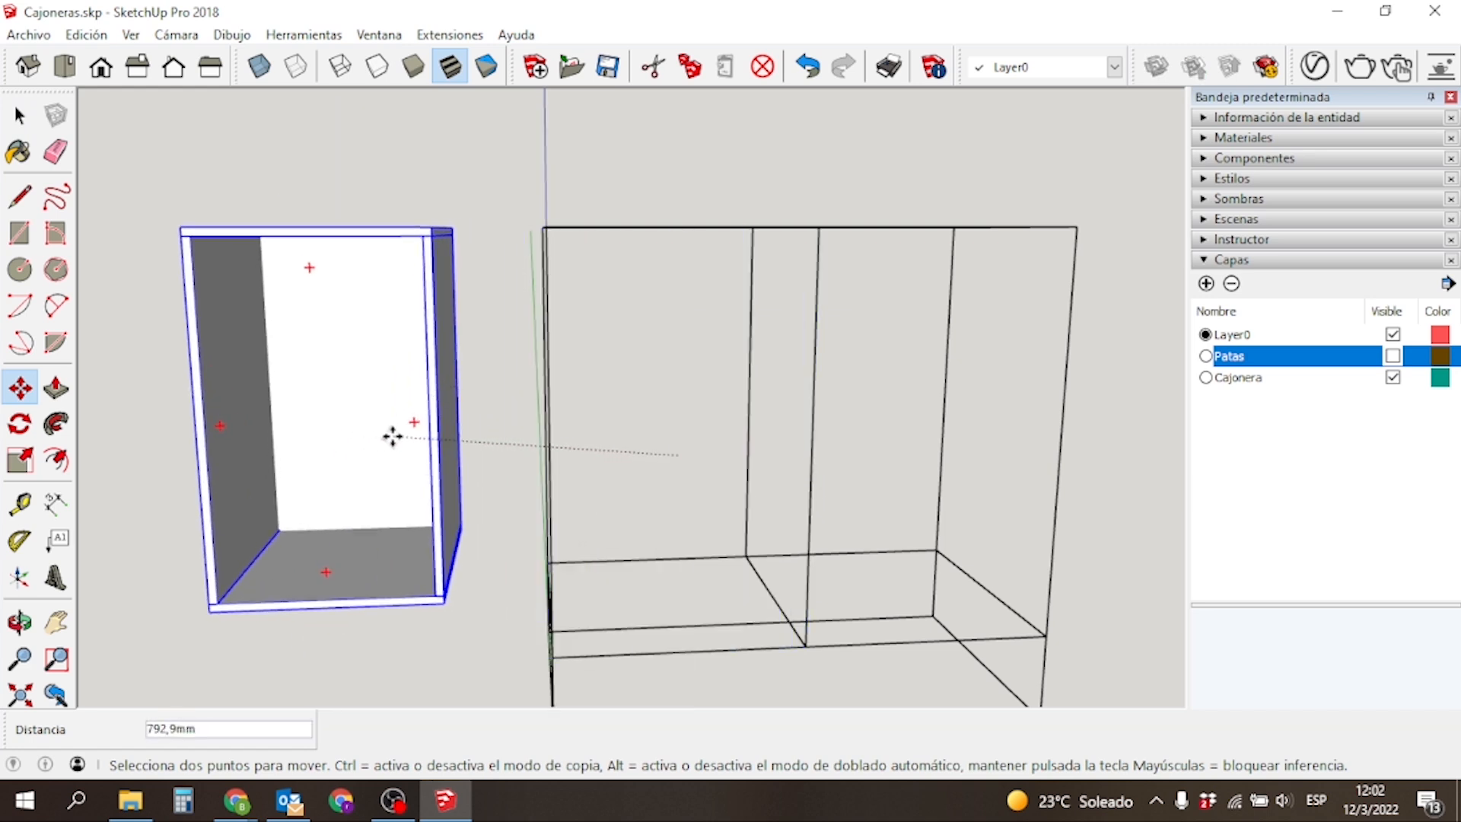
key("Escape")
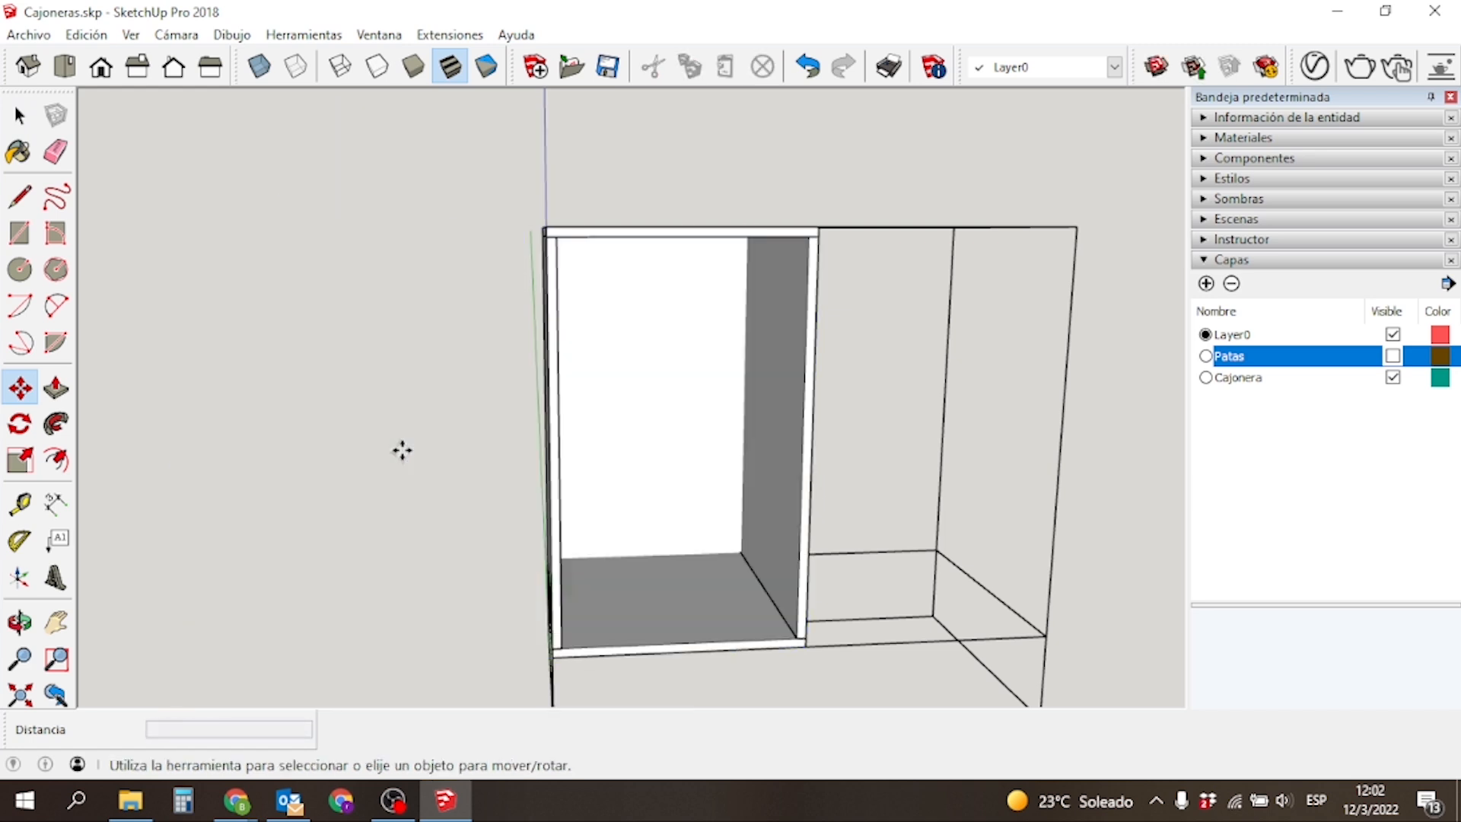
scroll(422, 452, "down", 3)
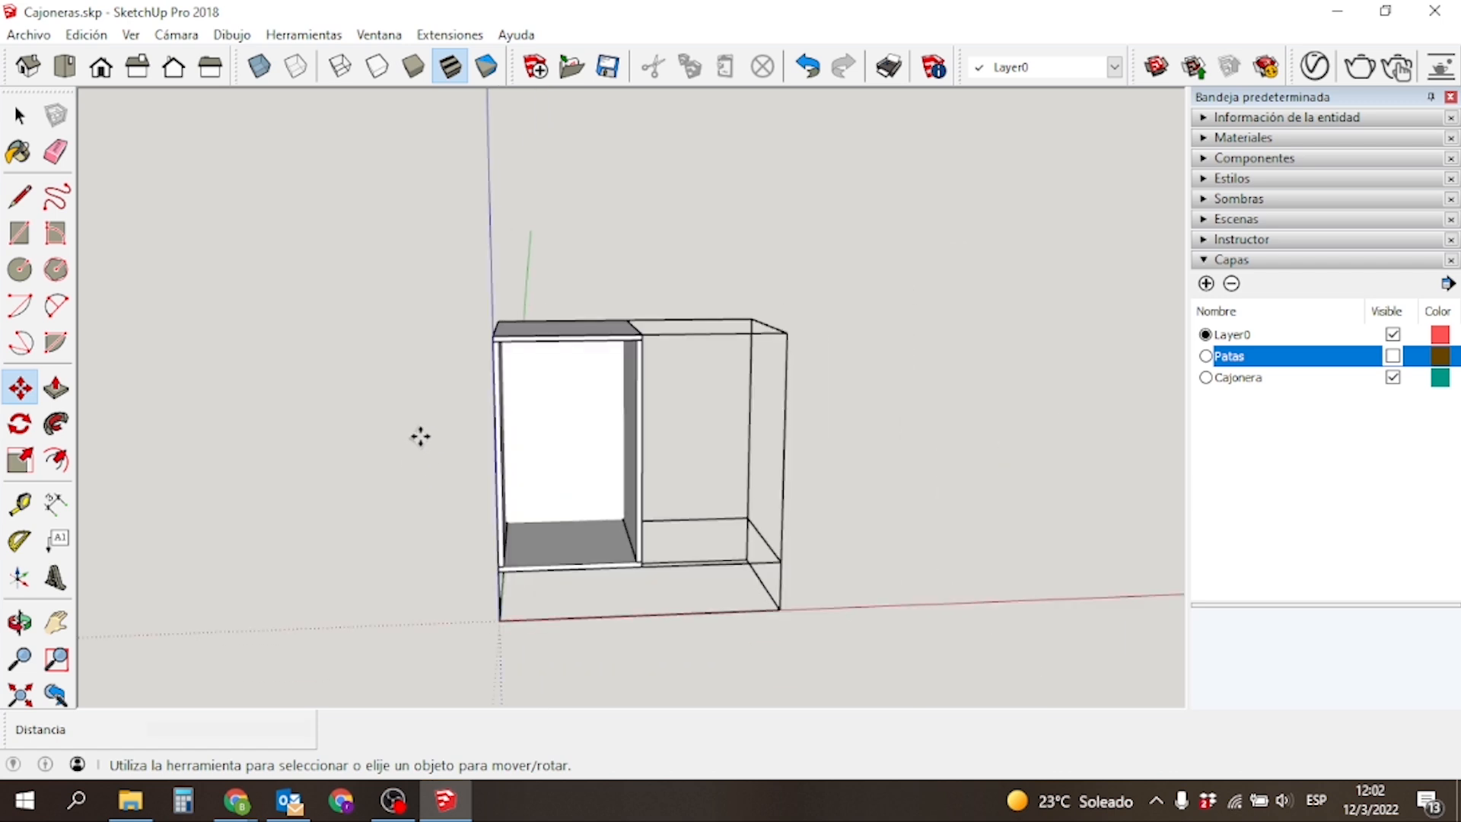
middle_click_drag(808, 512, 884, 561)
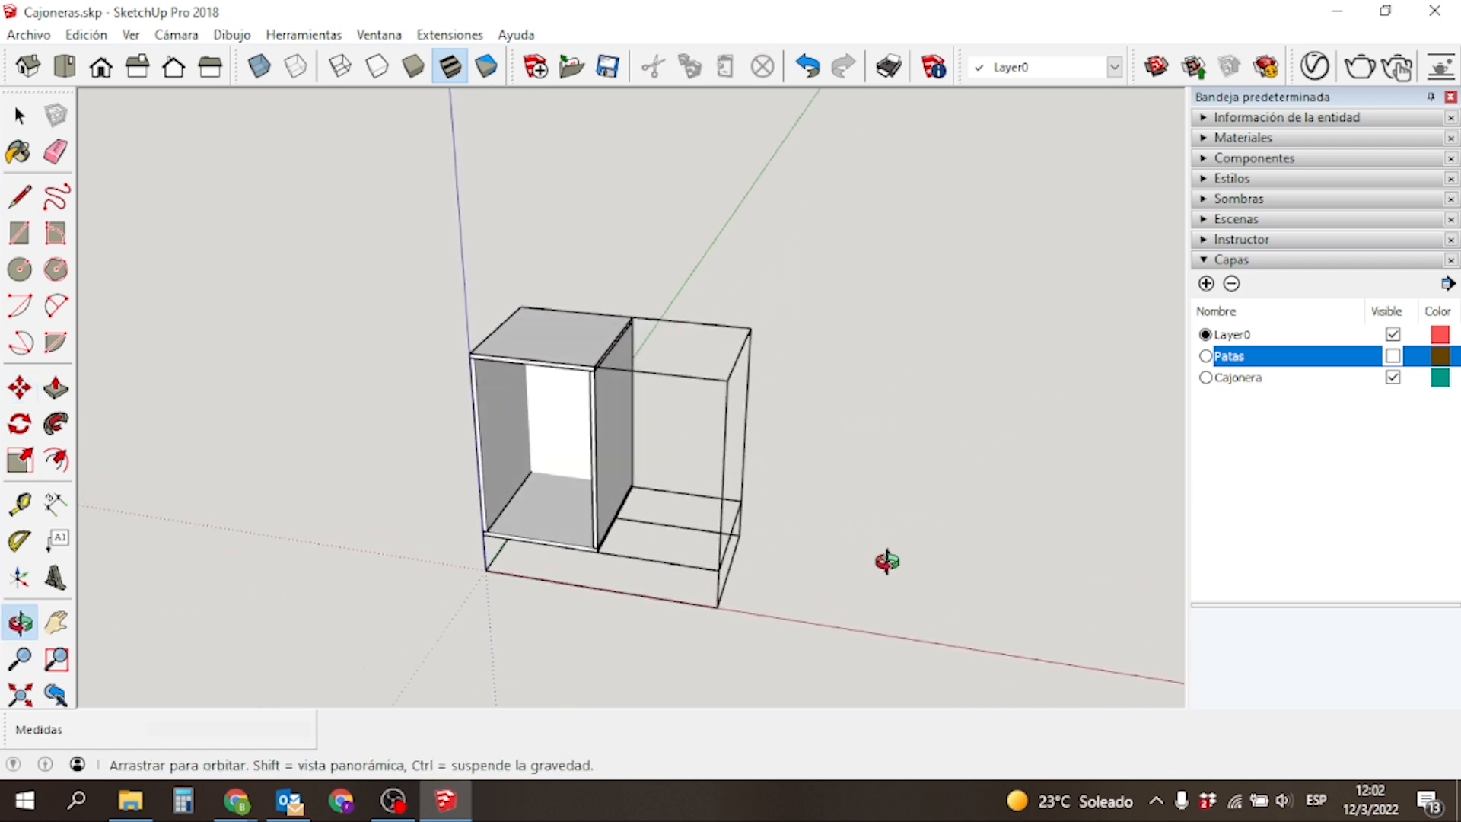
scroll(537, 498, "up", 5)
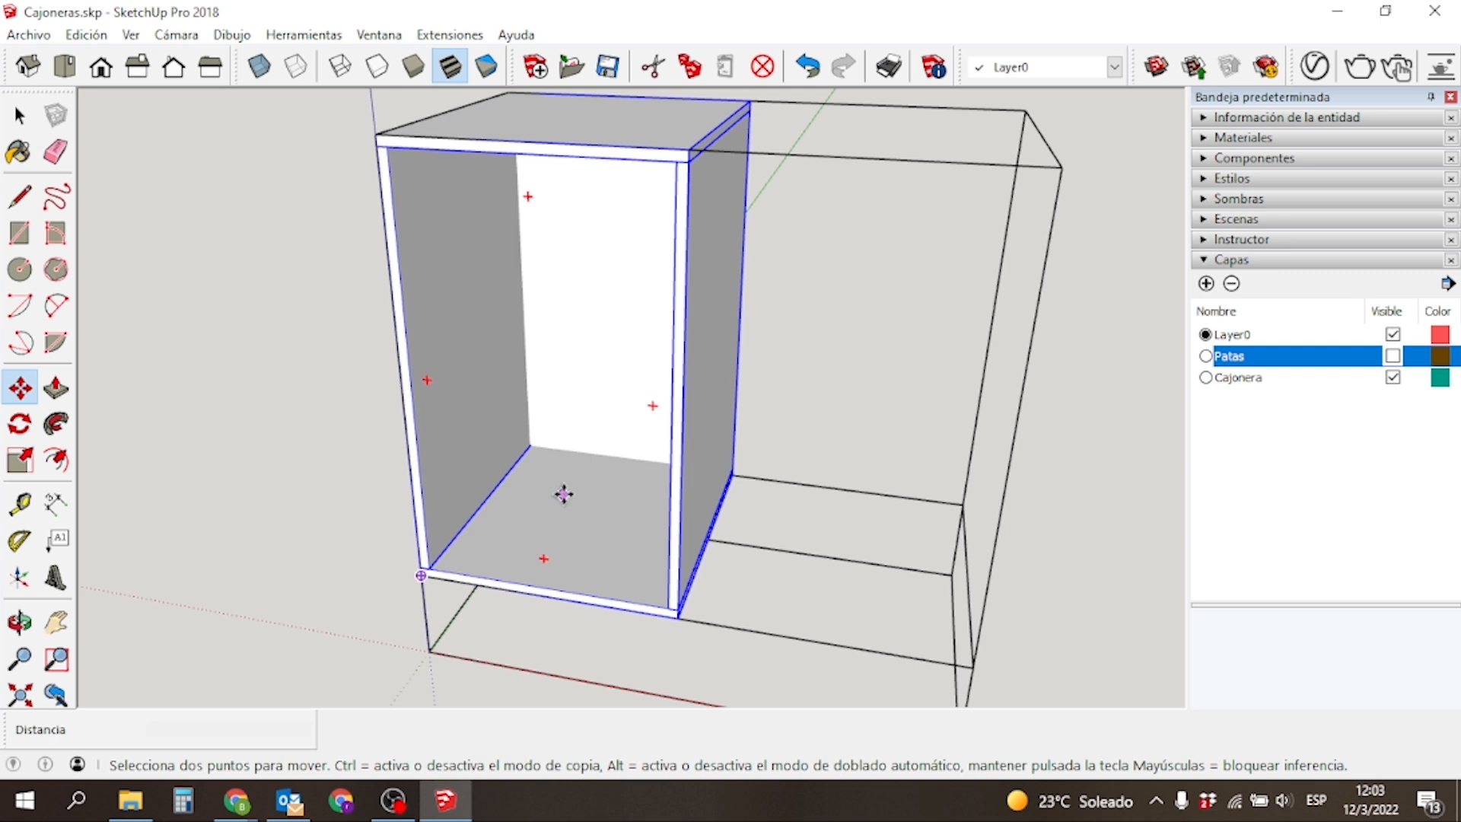
scroll(563, 495, "down", 5)
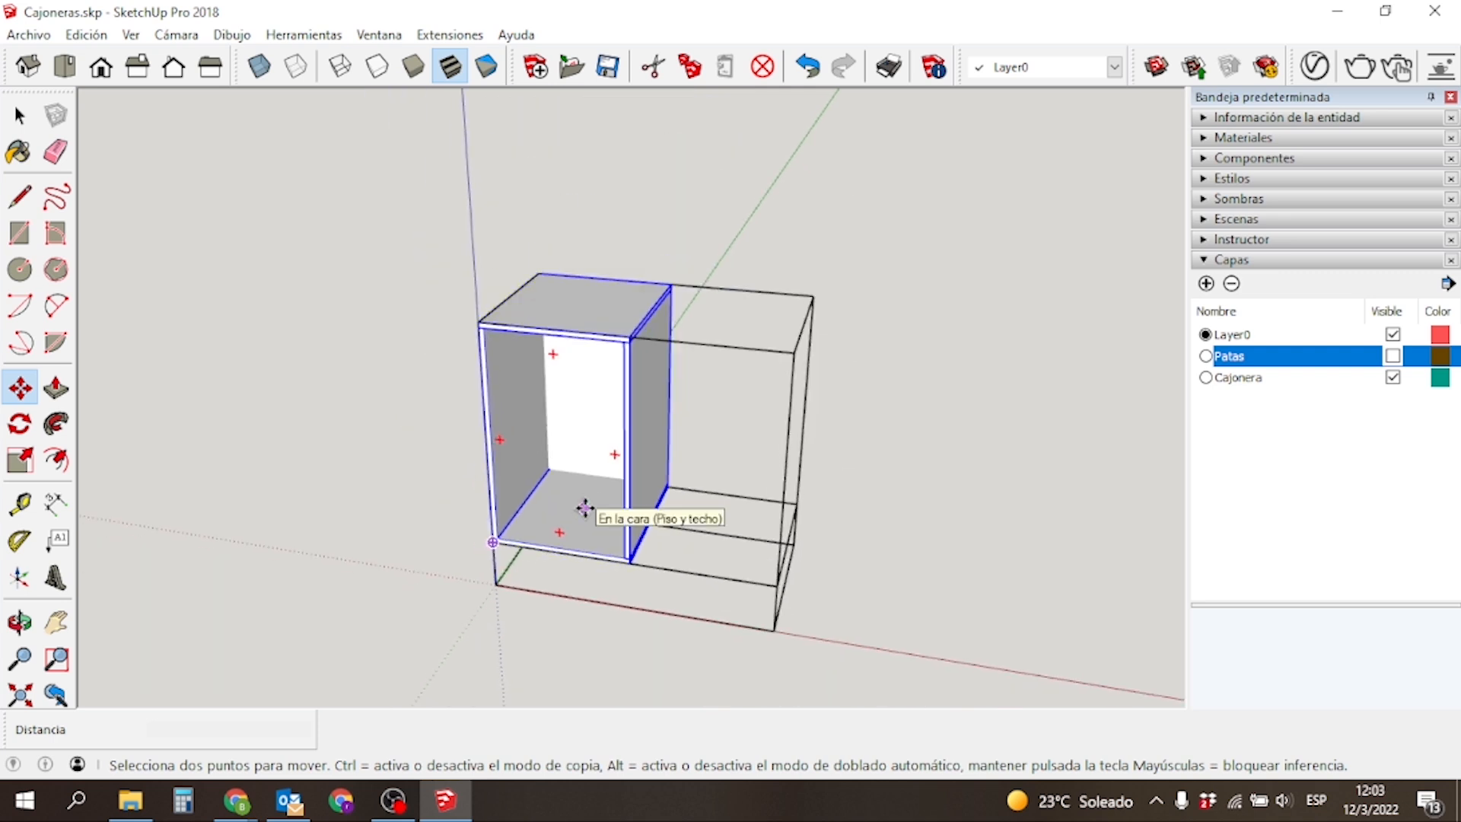
key("ctrl+t")
middle_click_drag(372, 473, 411, 495)
key("m")
Measure the carcass's inner width between the two side panels just below the roof panel.
scroll(451, 469, "up", 3)
scroll(451, 470, "up", 2)
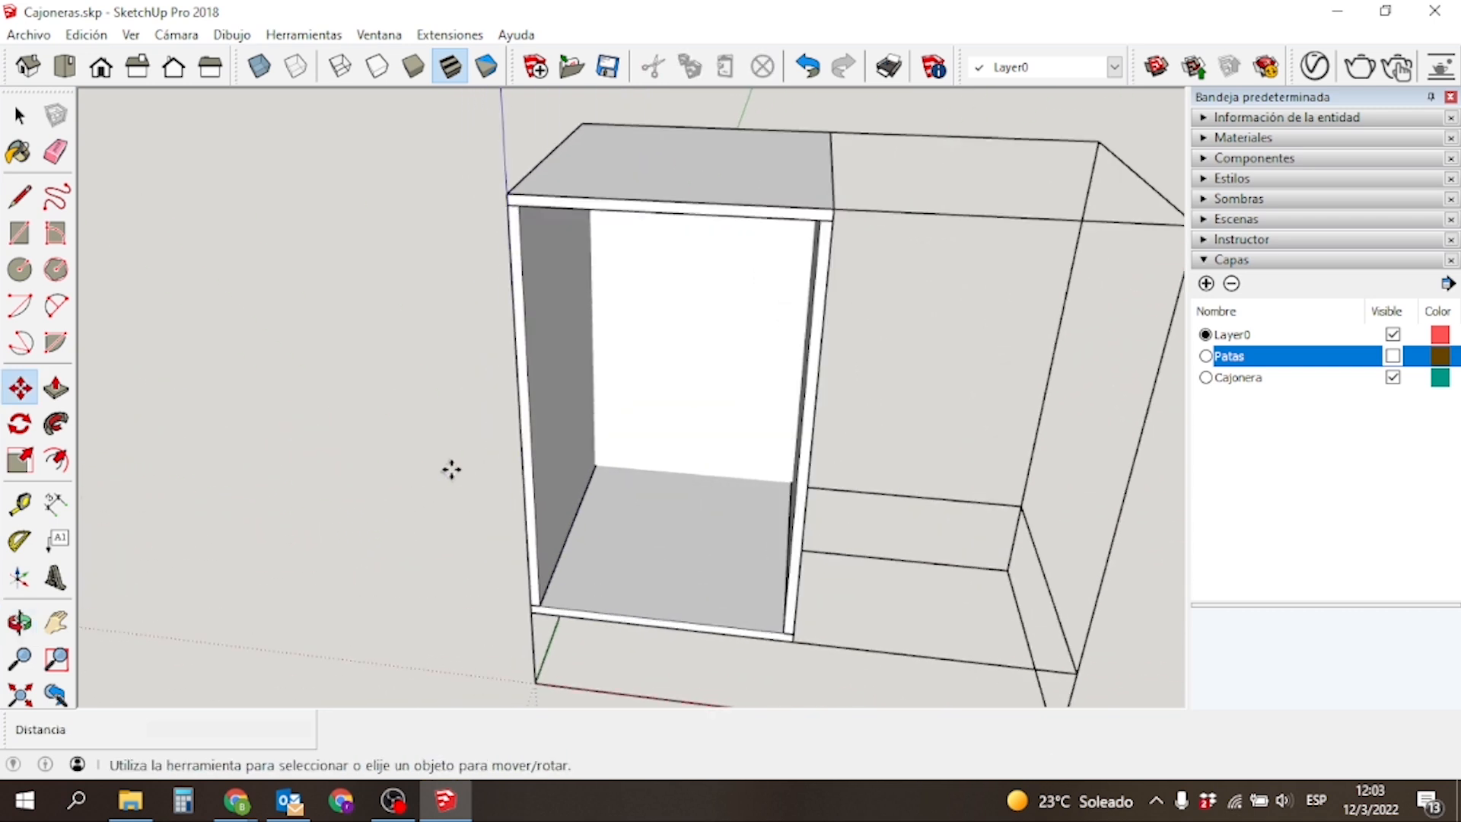
key("t")
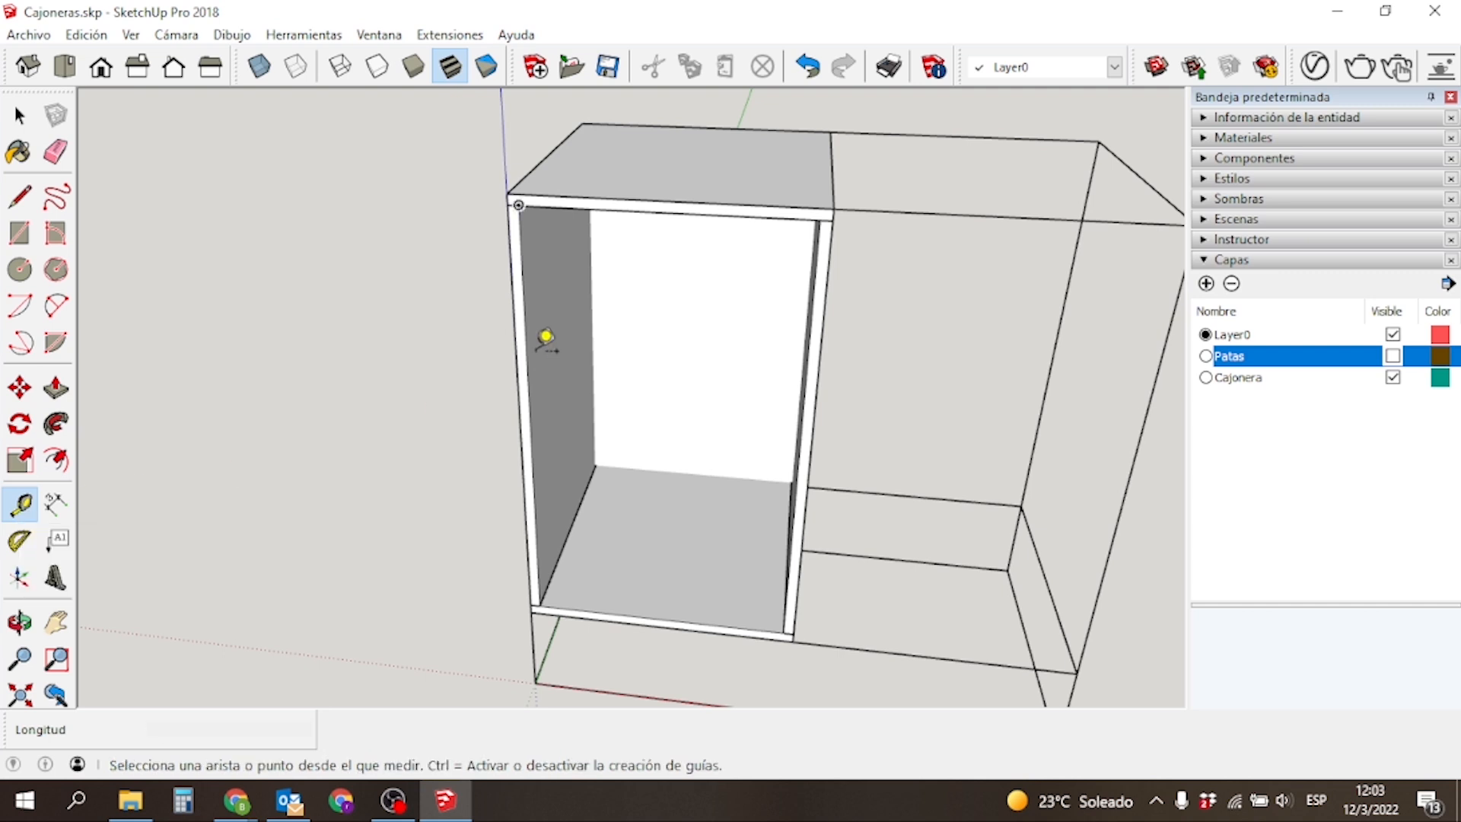
left_click(527, 195)
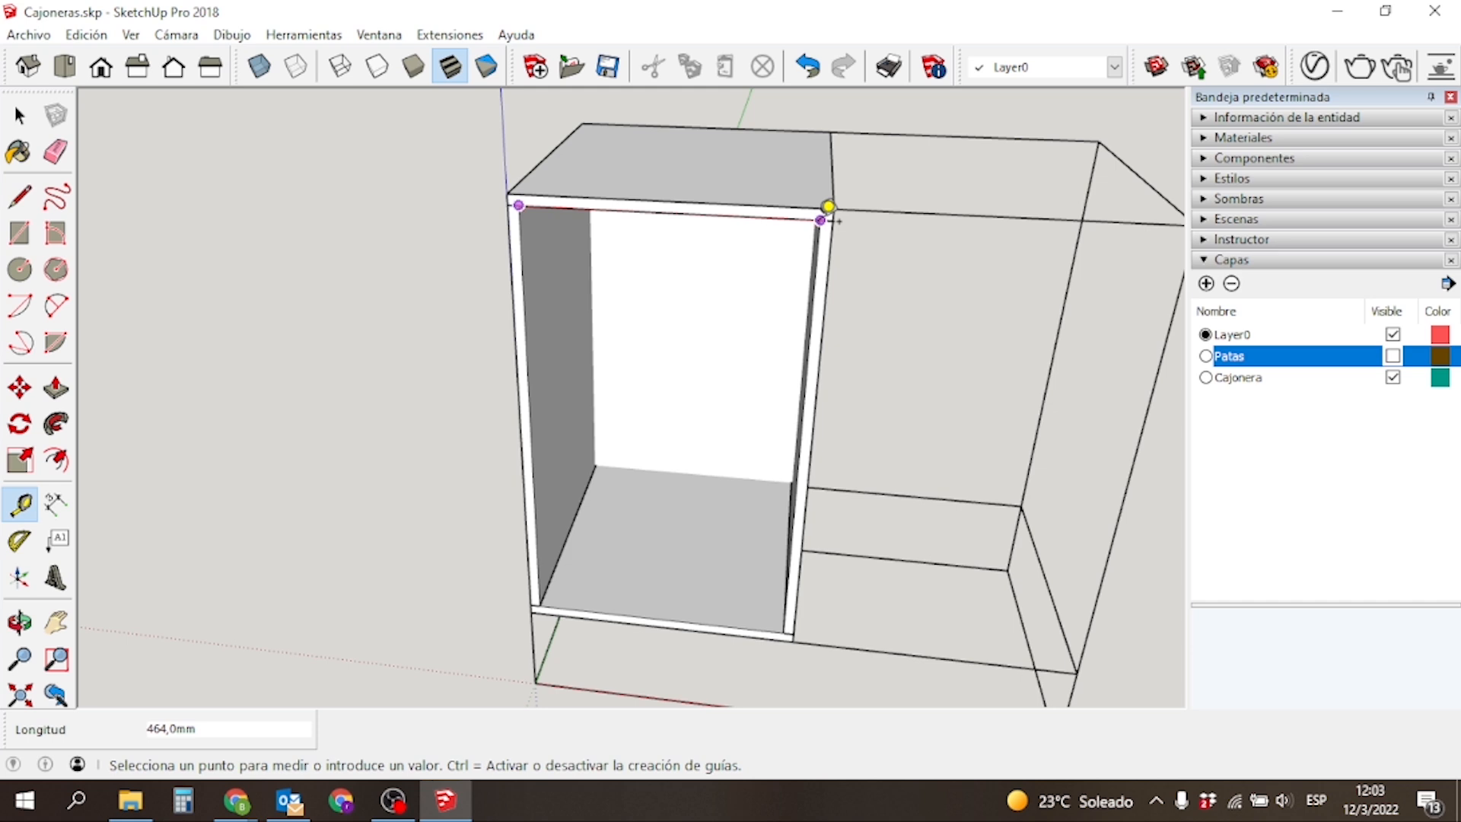
key("Escape")
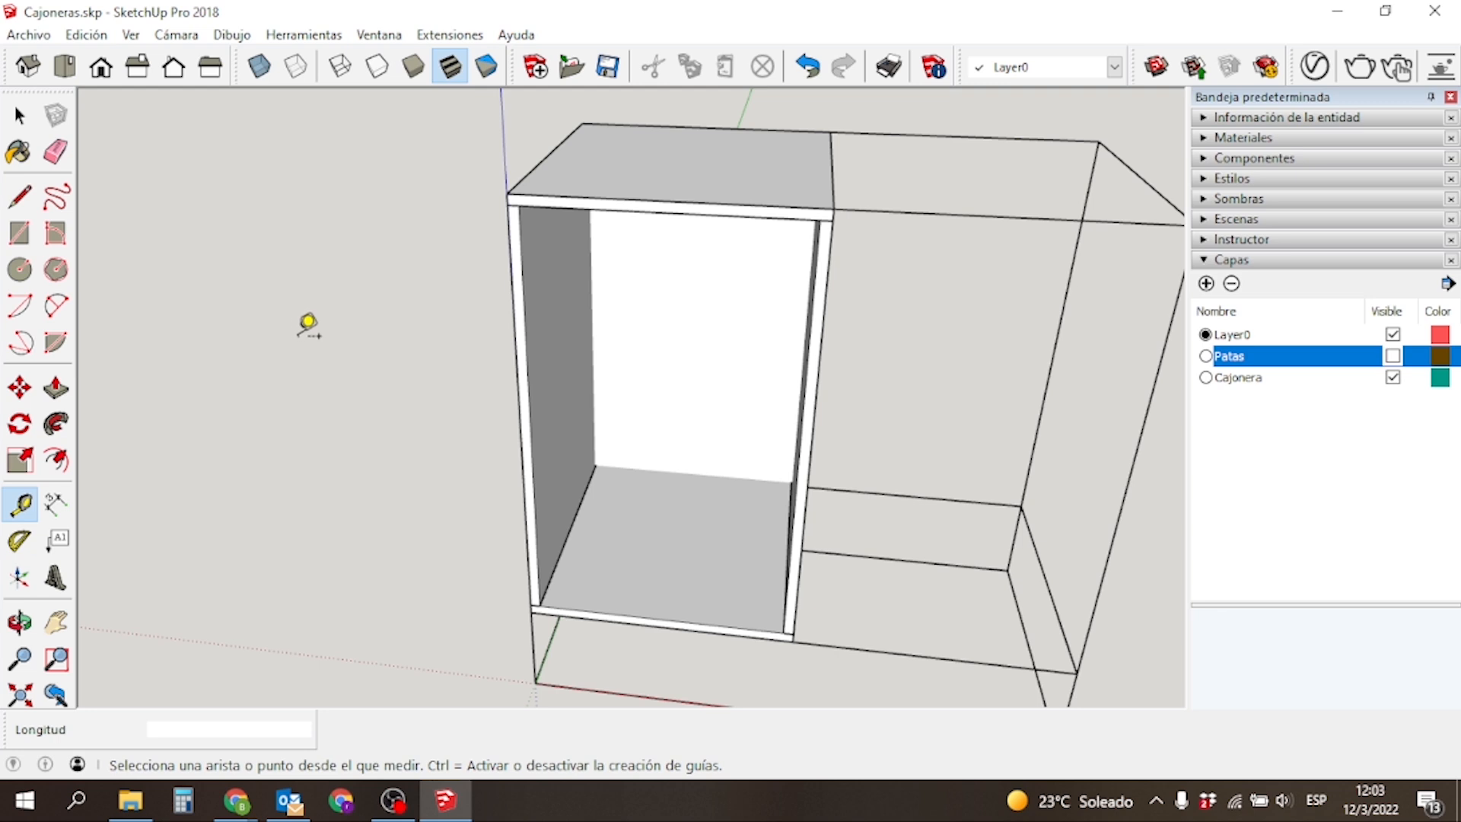
key("space")
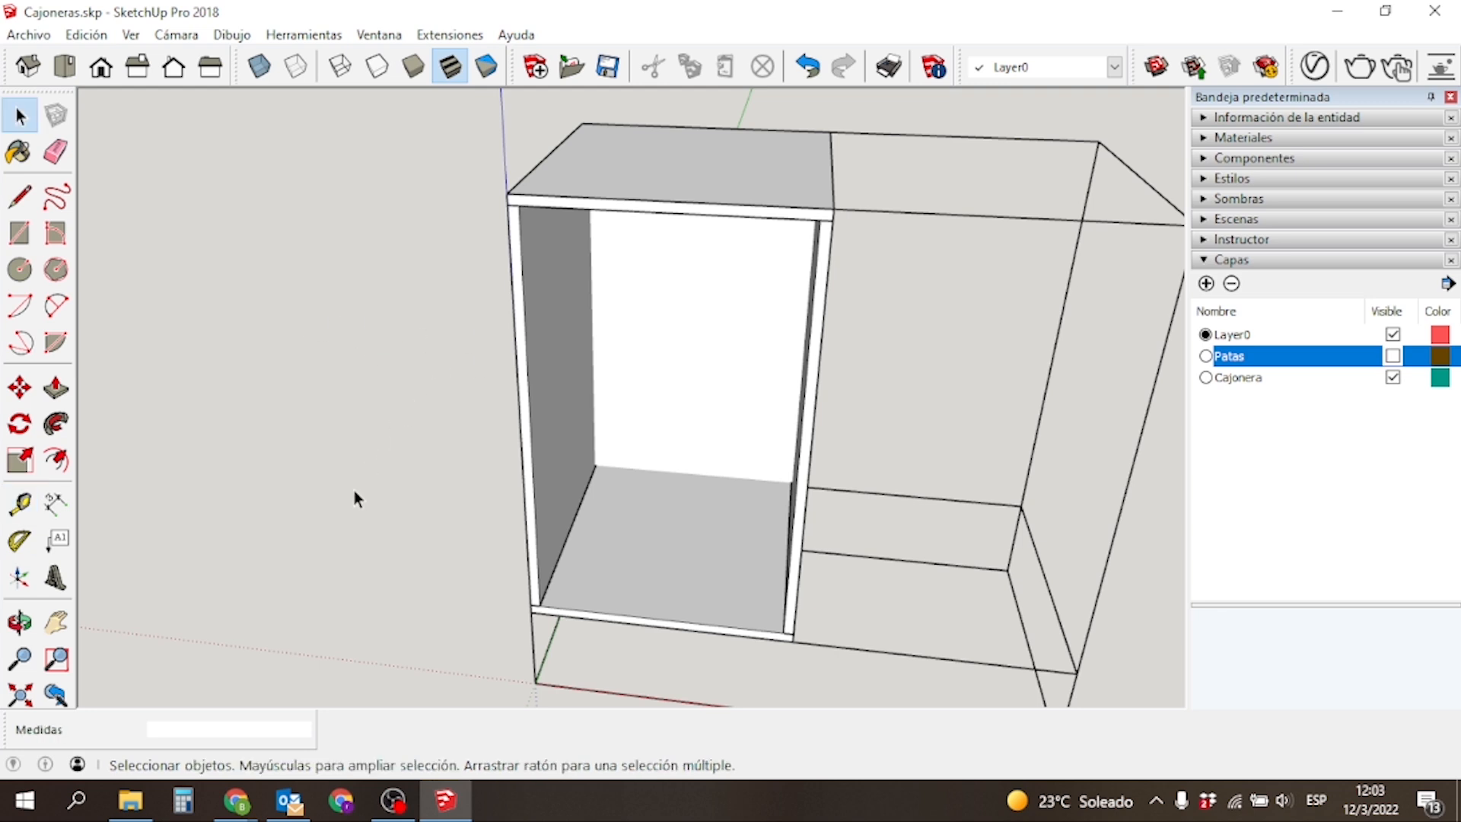
Calculate the drawer front width in the Windows calculator as 464 minus 26 minus 36.
left_click(184, 811)
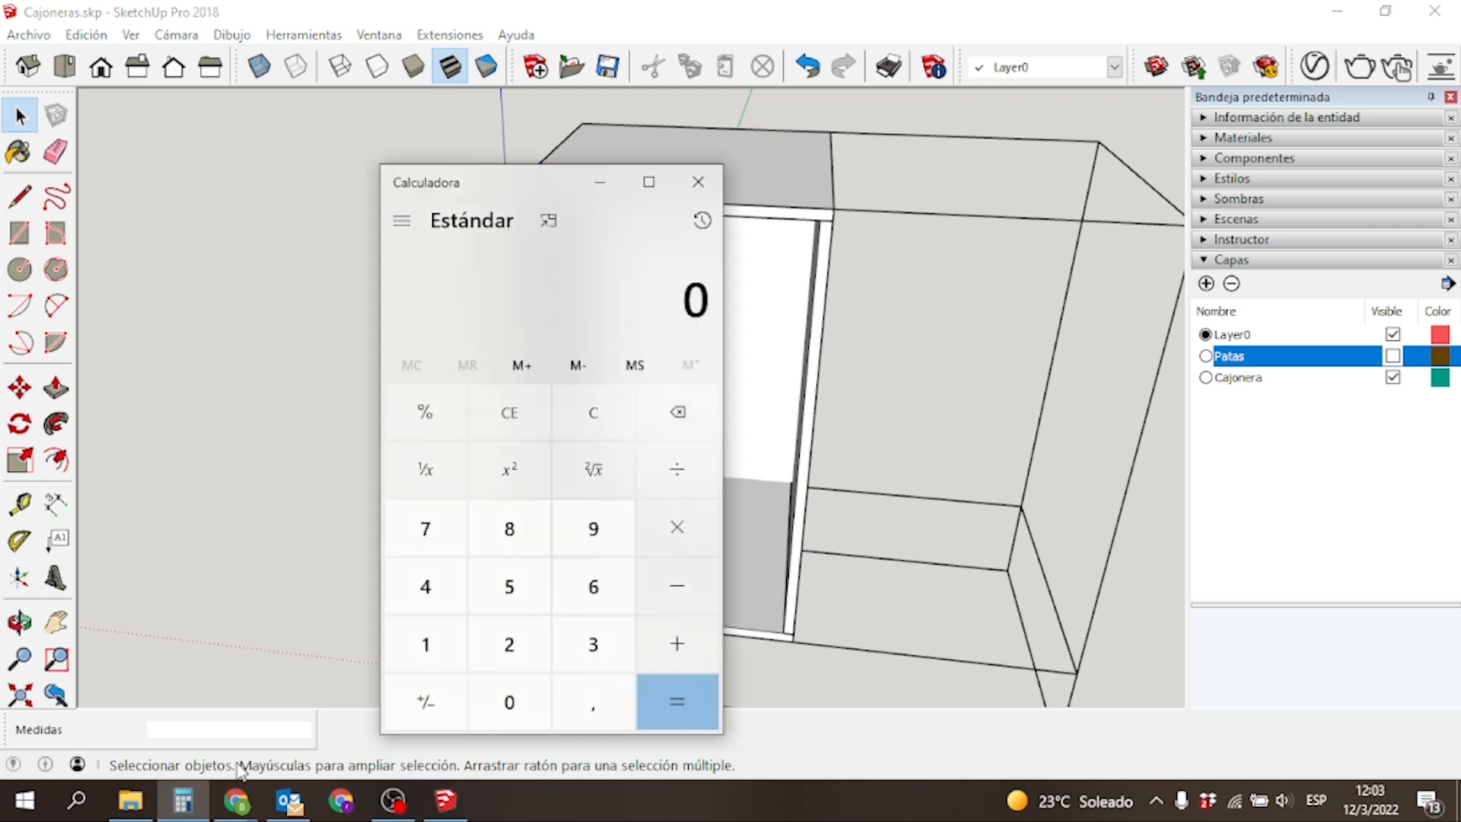
type("464")
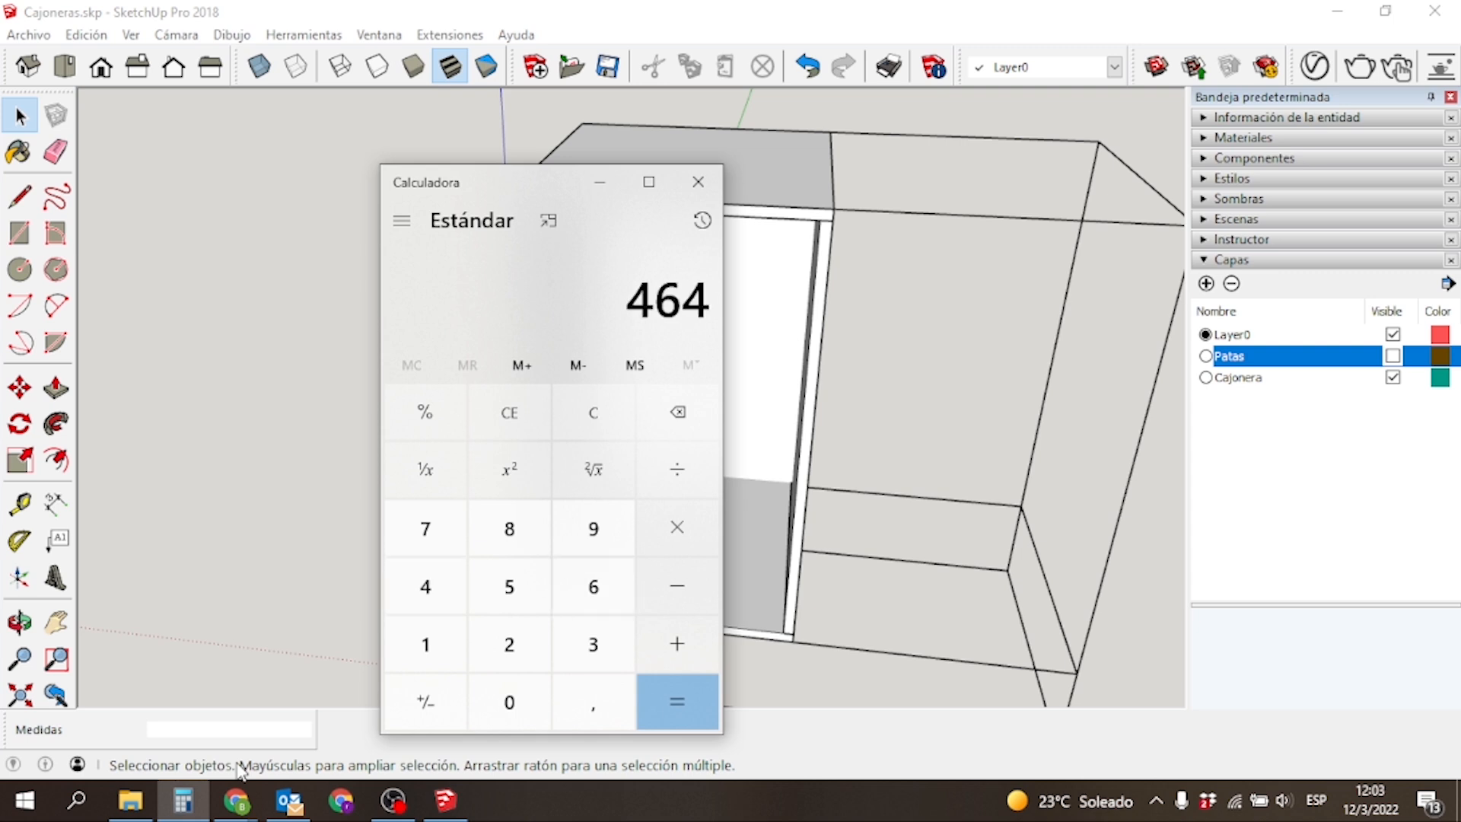
key("minus")
type("26")
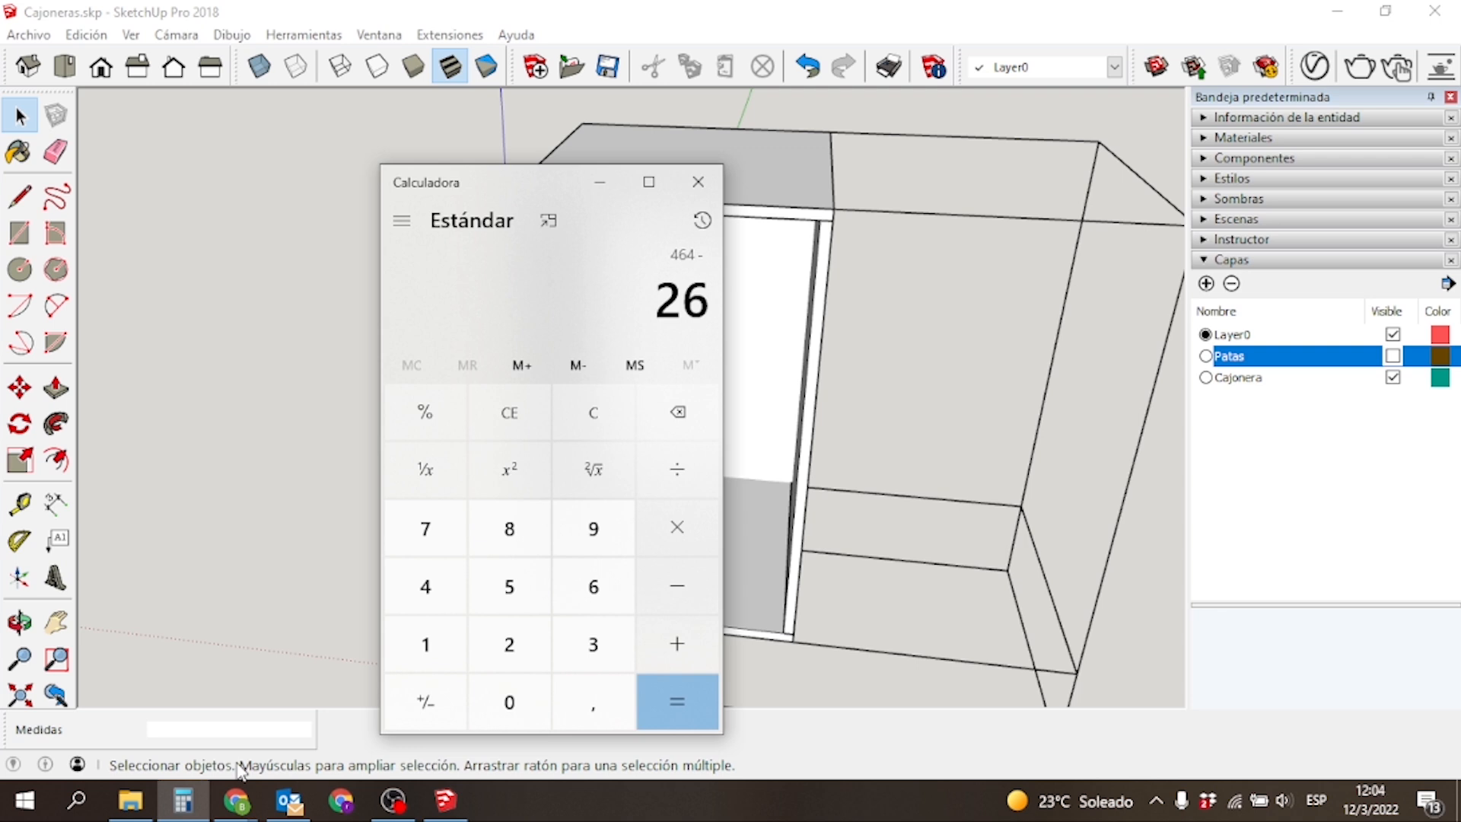
key("Return")
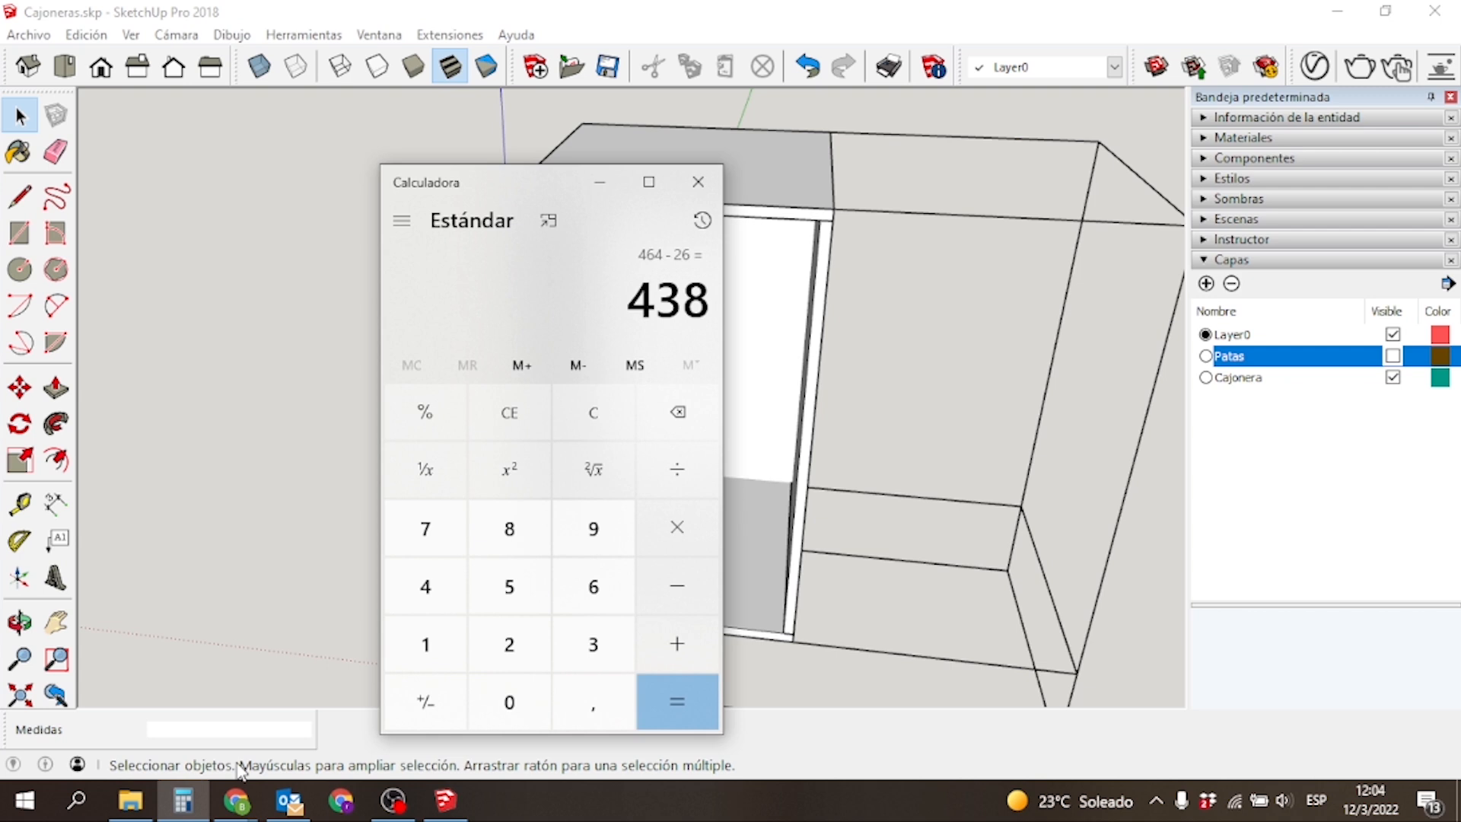
key("minus")
type("36")
key("Return")
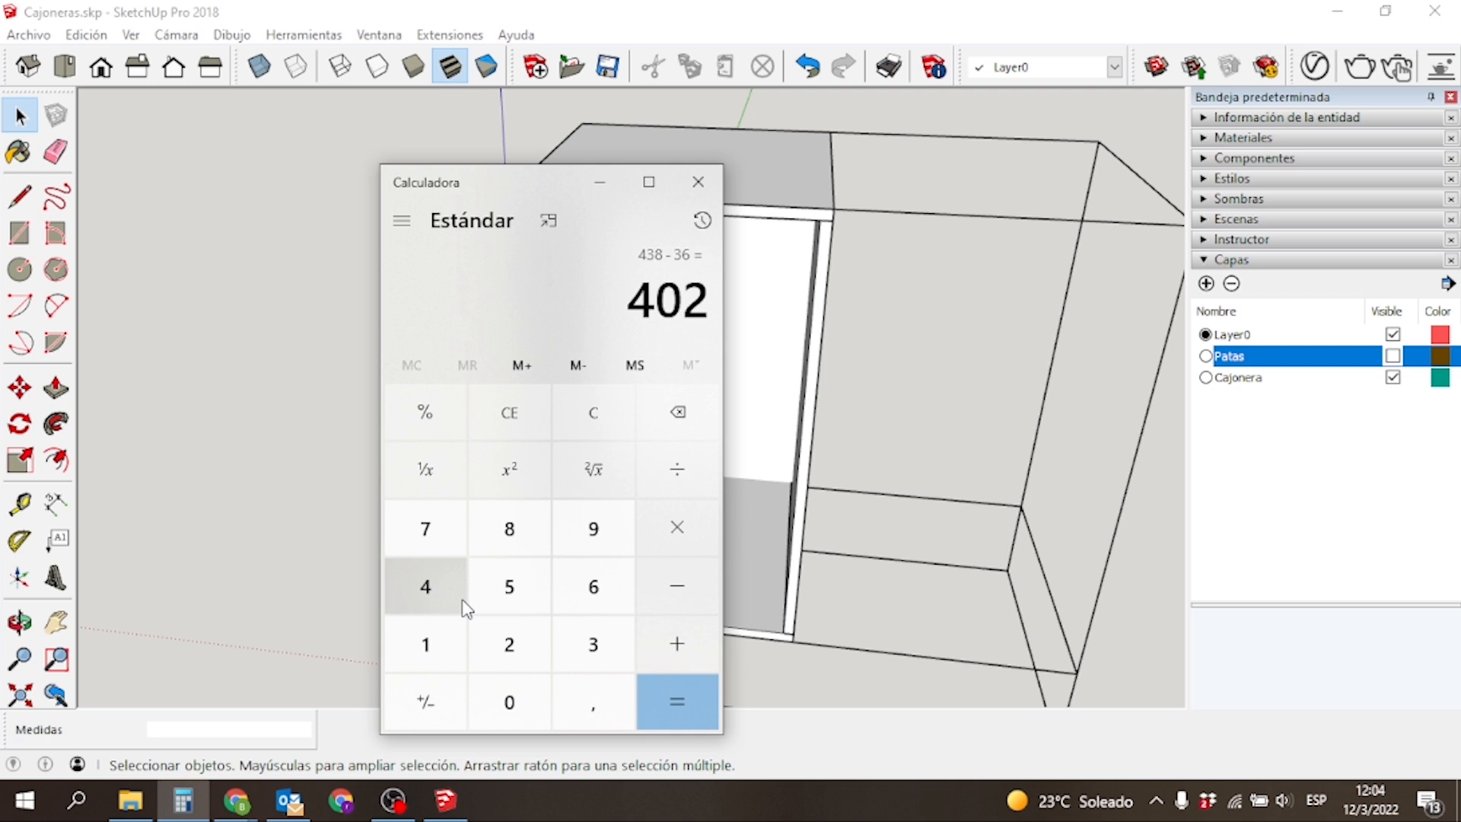
left_click(697, 183)
scroll(713, 403, "down", 5)
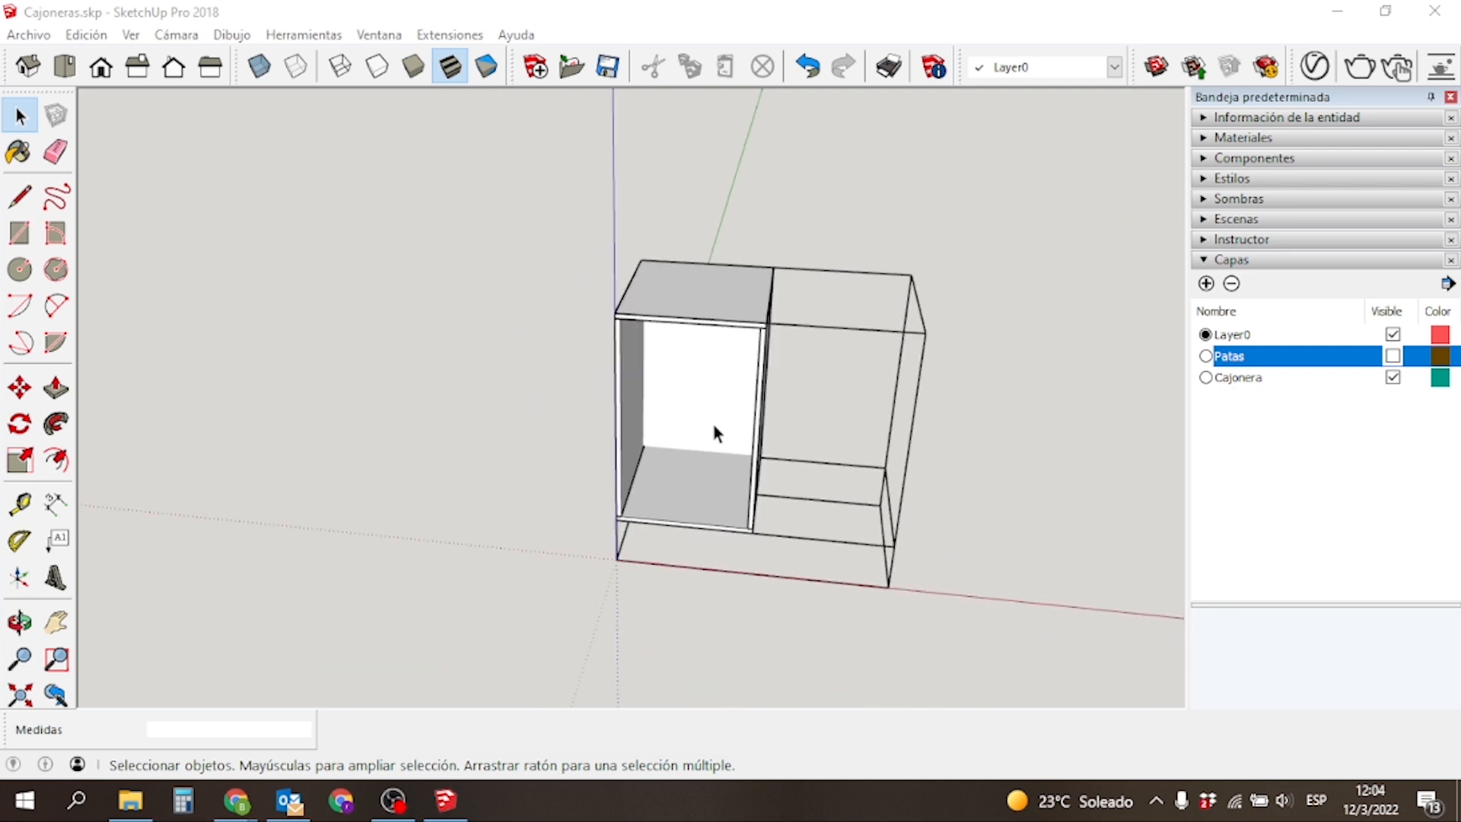
scroll(554, 467, "up", 5)
middle_click_drag(601, 437, 663, 458)
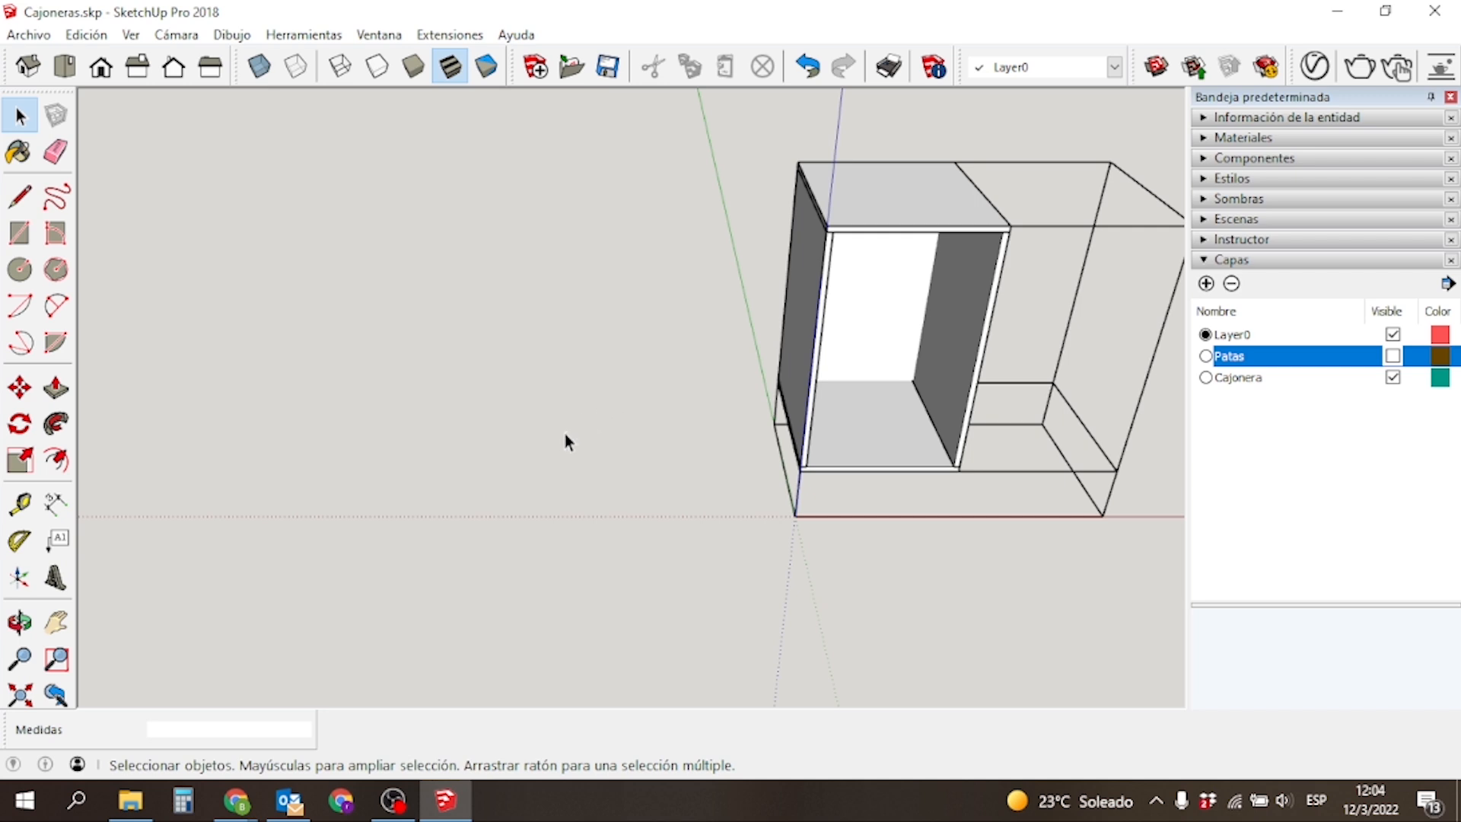
key("r")
left_click(522, 459)
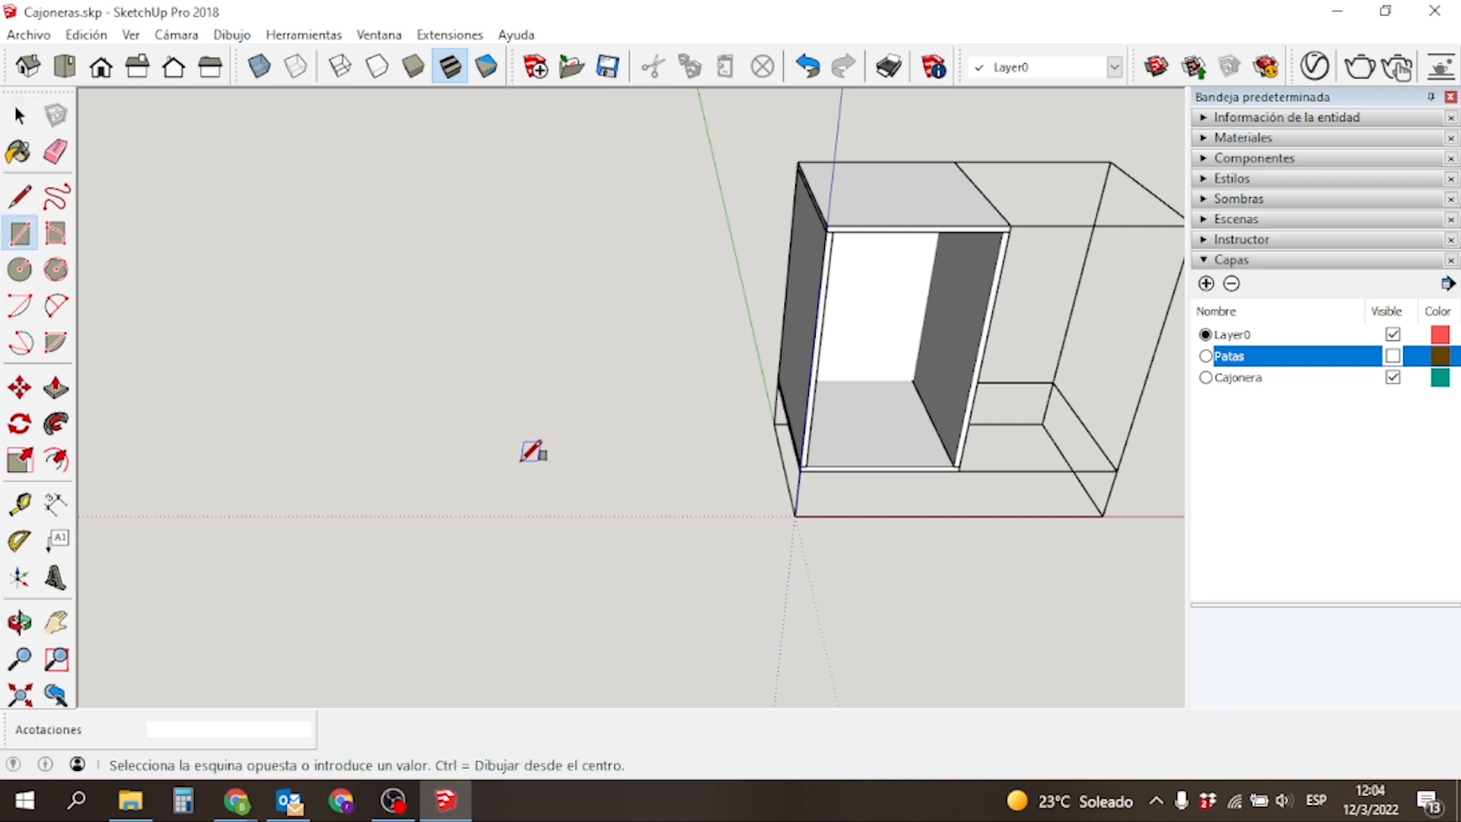
middle_click_drag(701, 418, 799, 222)
middle_click_drag(668, 442, 619, 449)
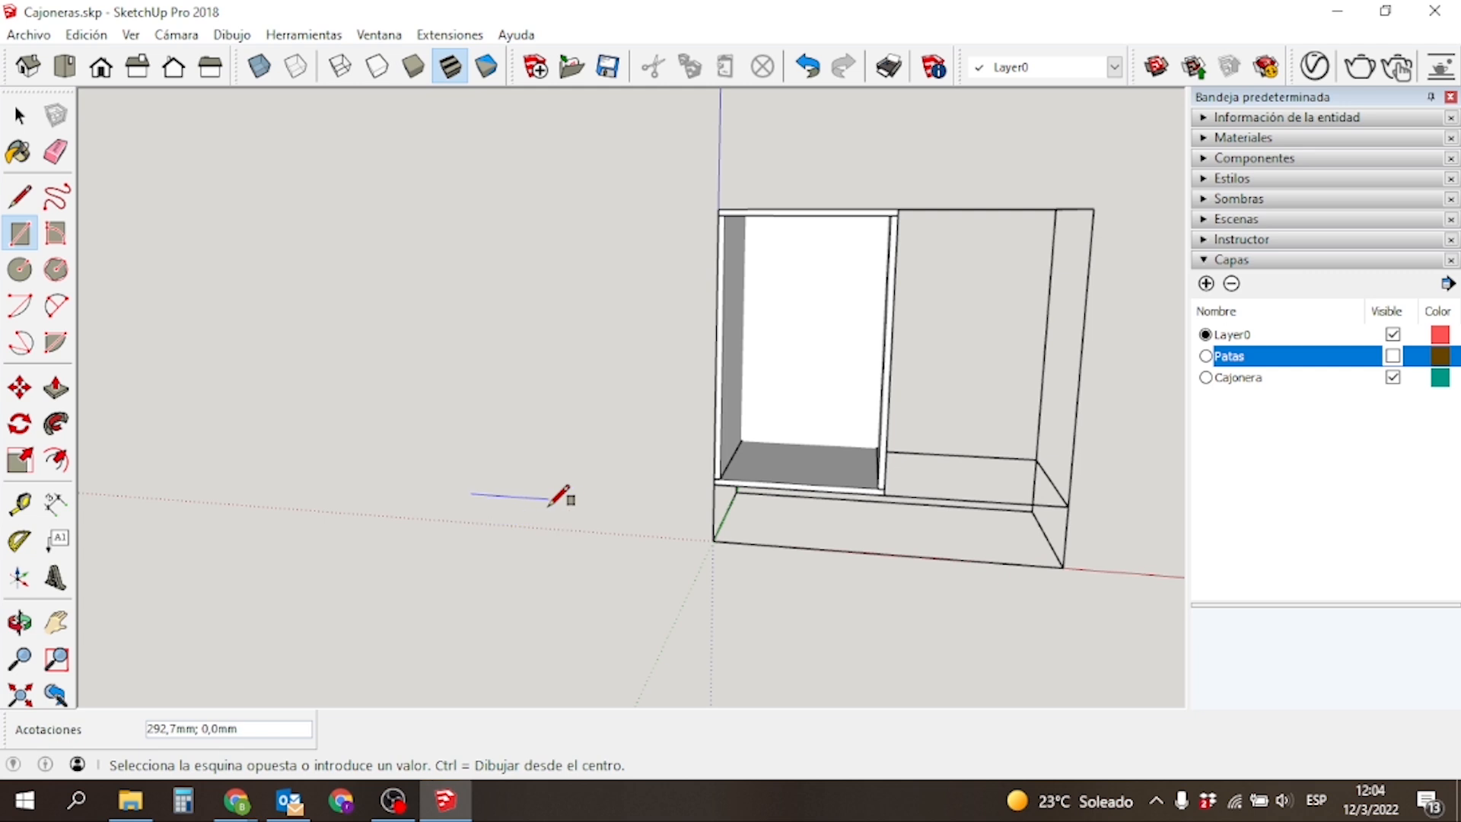
key("Escape")
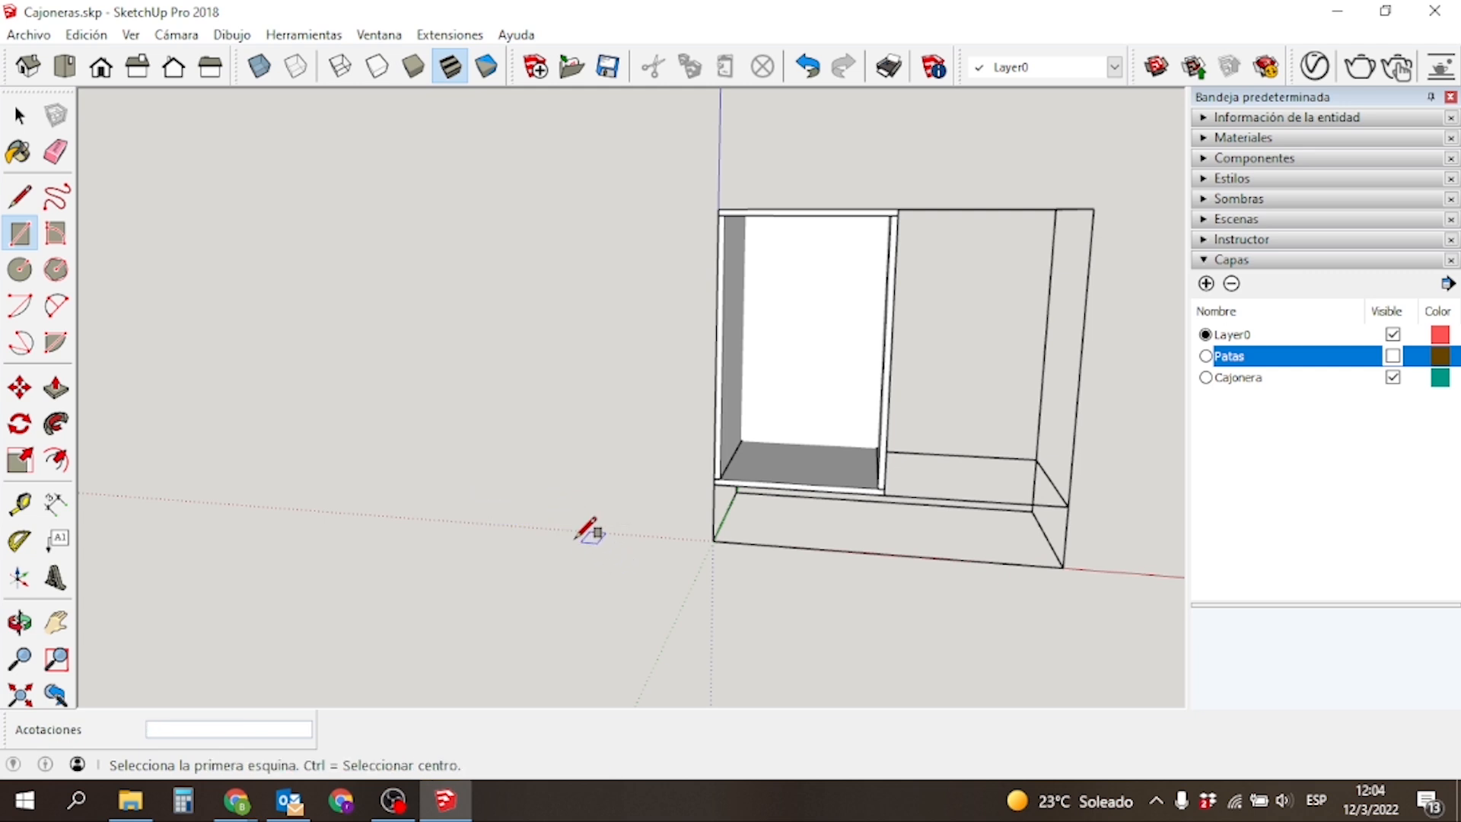
Draw a closed upright rectangle 402 mm wide and 140 mm high with the Line tool in the empty space beside the carcass.
key("l")
middle_click_drag(483, 456, 580, 496)
left_click(404, 490)
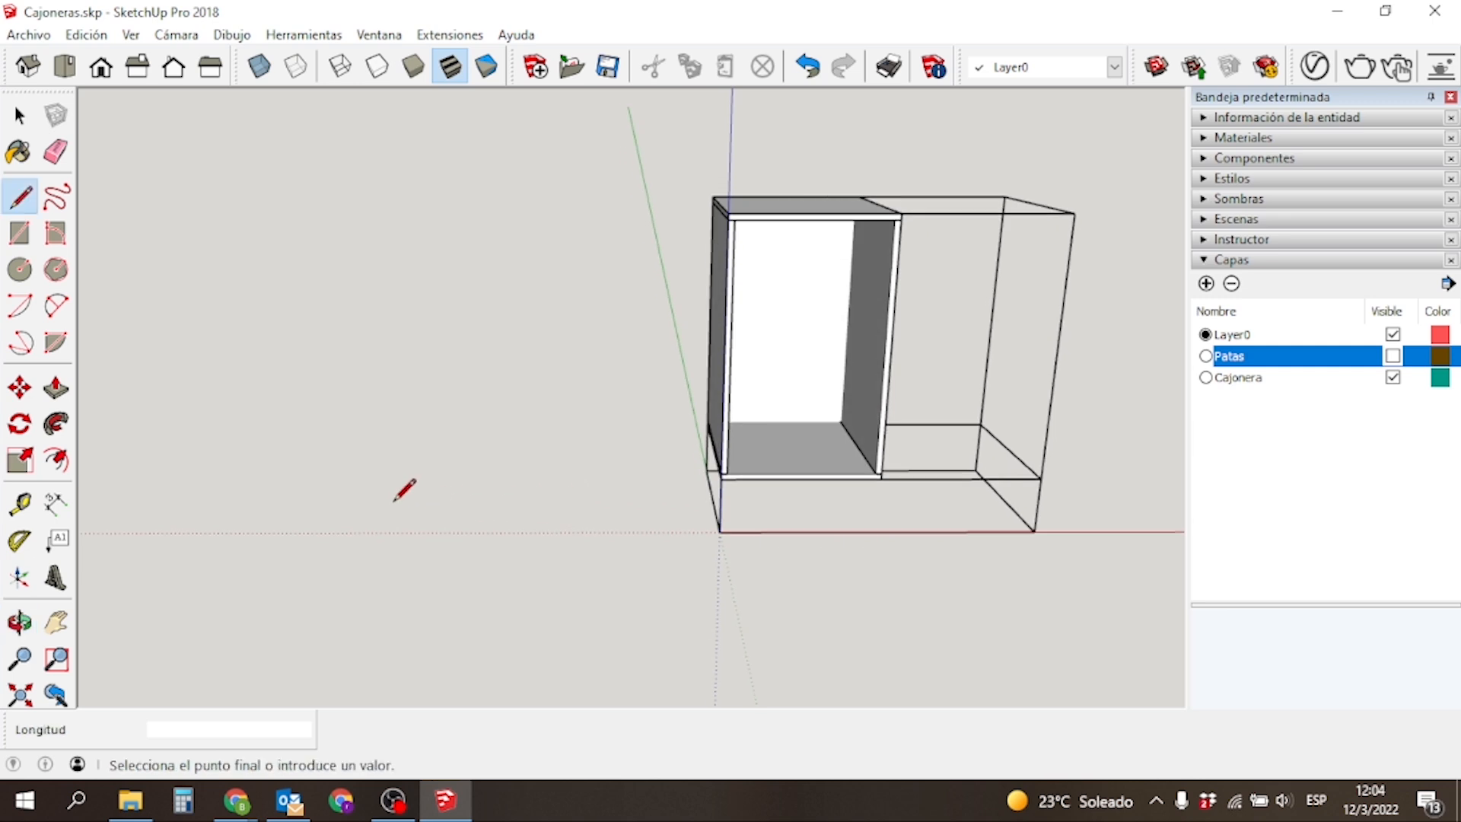
left_click(514, 502)
type("402")
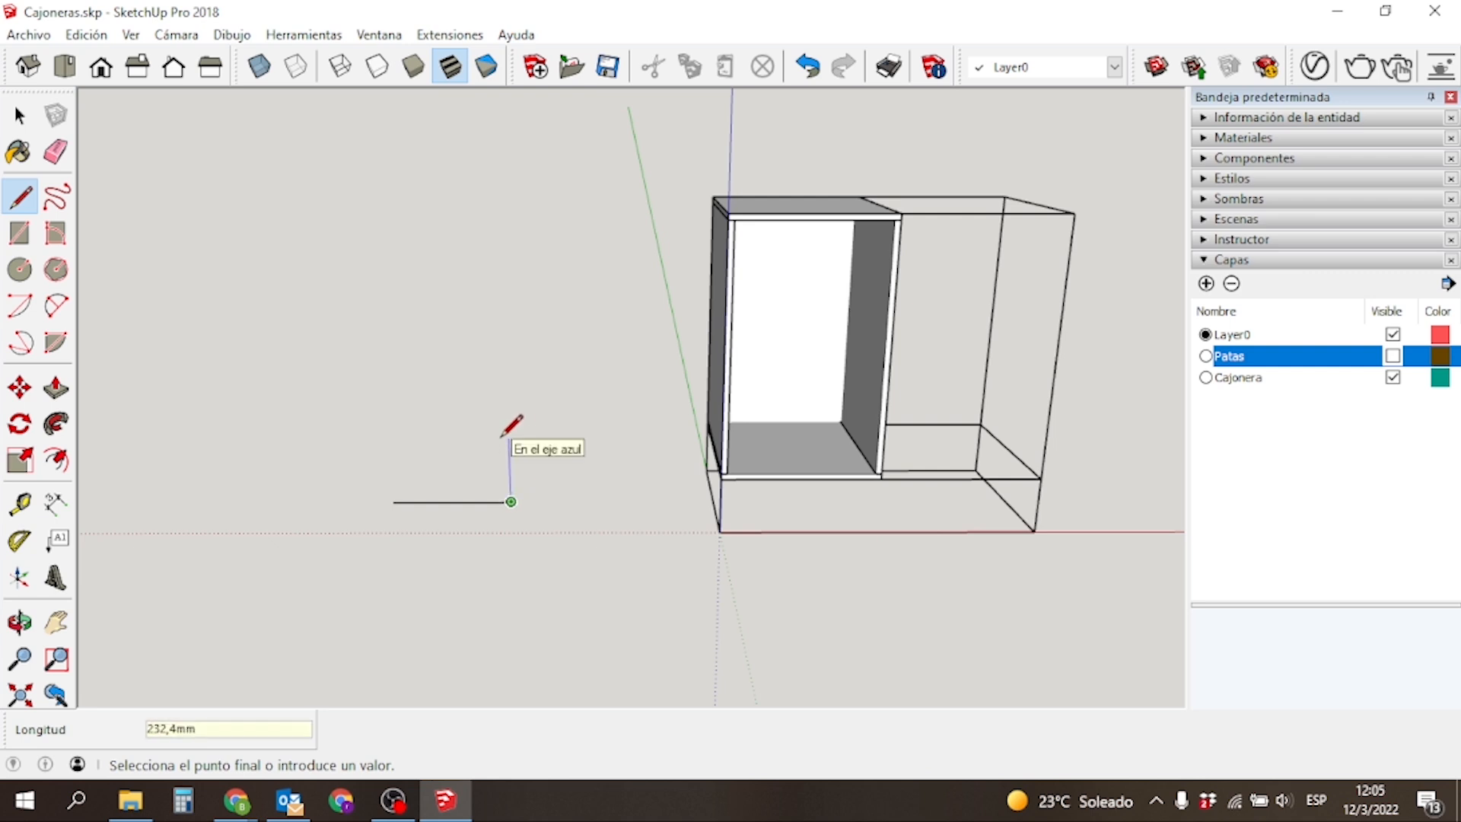
left_click(509, 438)
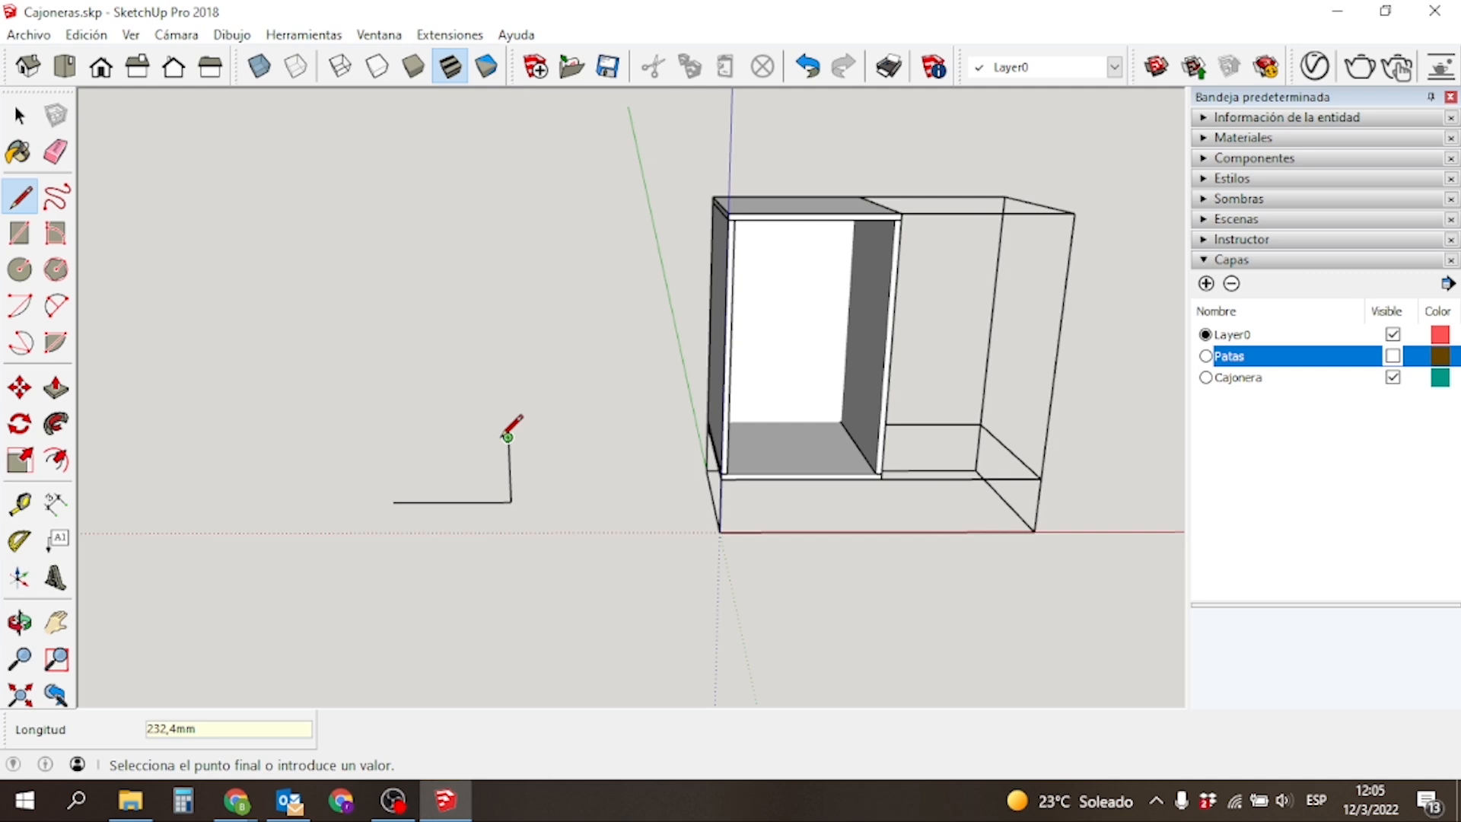
type("140")
key("Return")
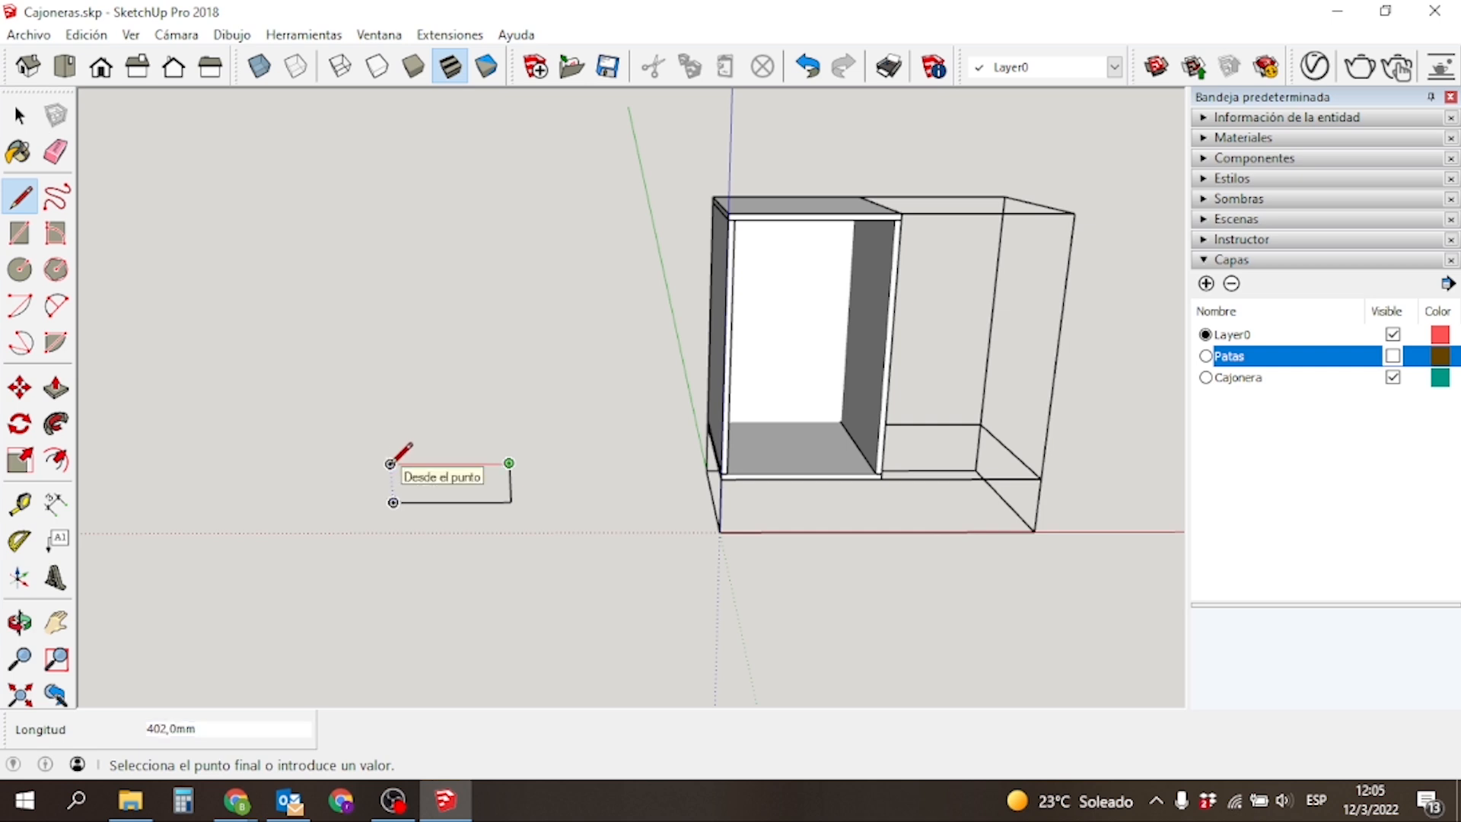
left_click(390, 464)
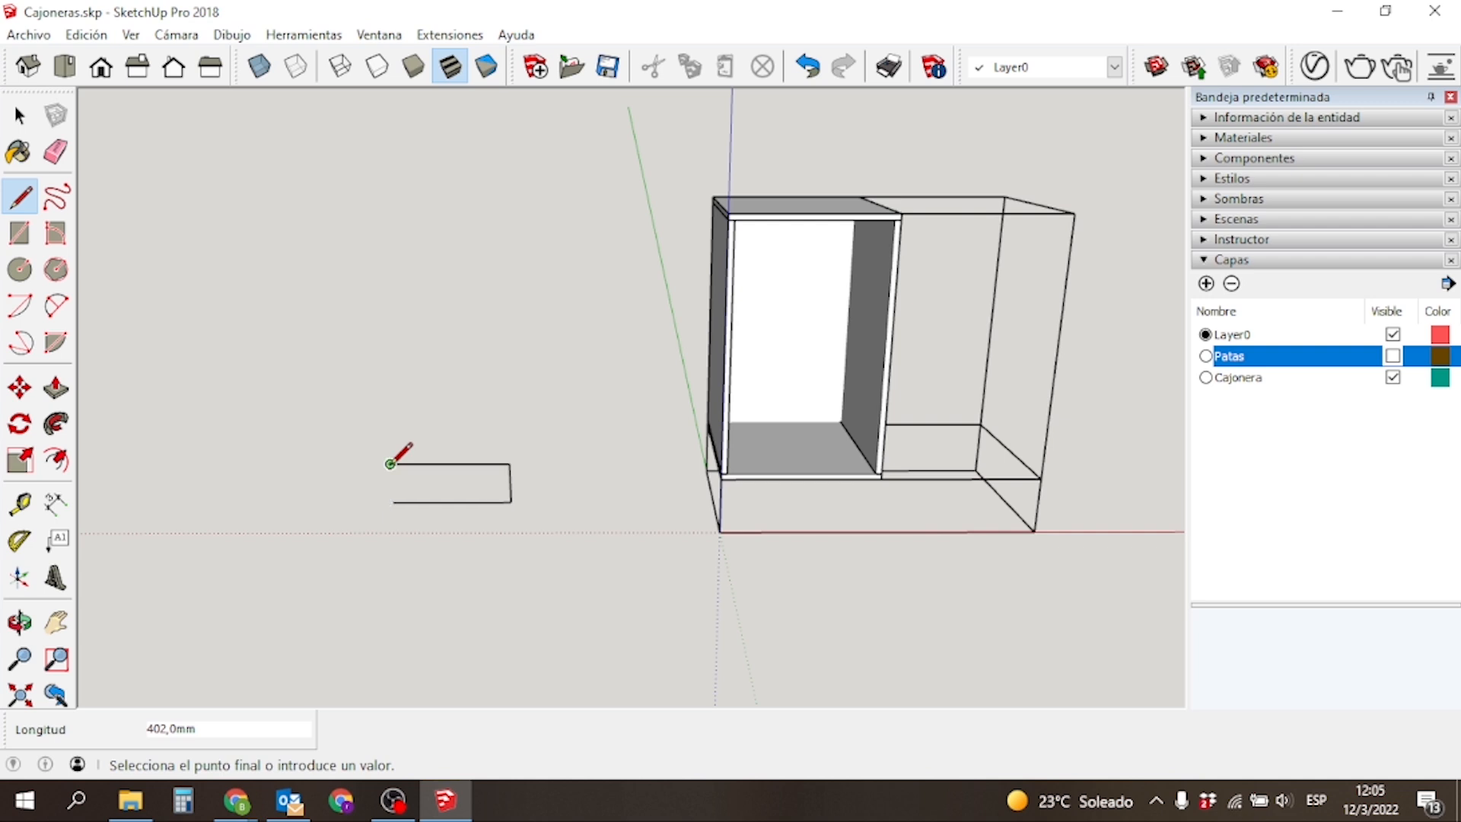
left_click(393, 501)
Extrude the 402 by 140 mm rectangle 18 mm into a panel with Push/Pull.
middle_click_drag(395, 411, 395, 536)
middle_click_drag(639, 398, 456, 396)
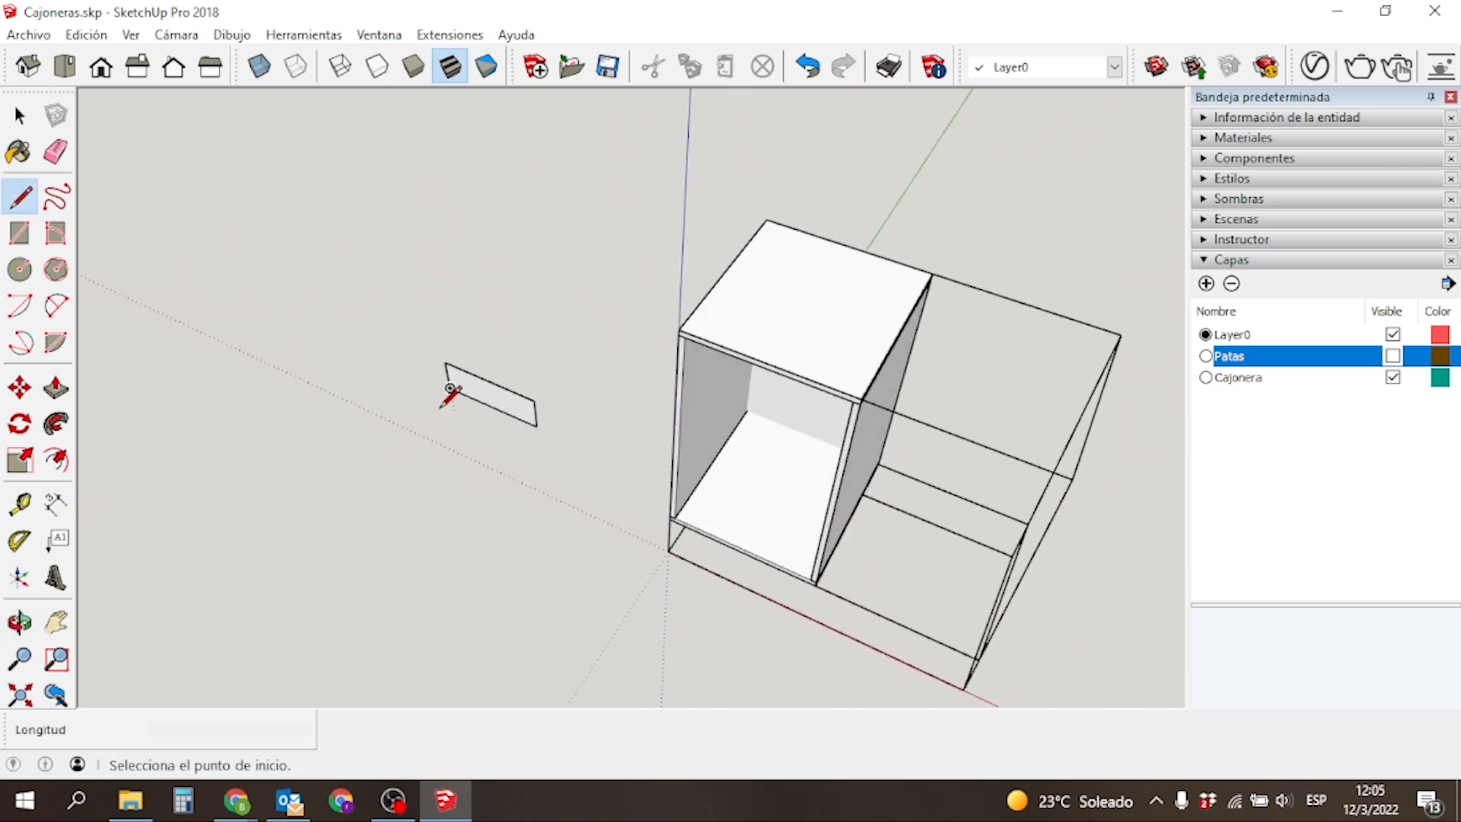
scroll(487, 411, "up", 5)
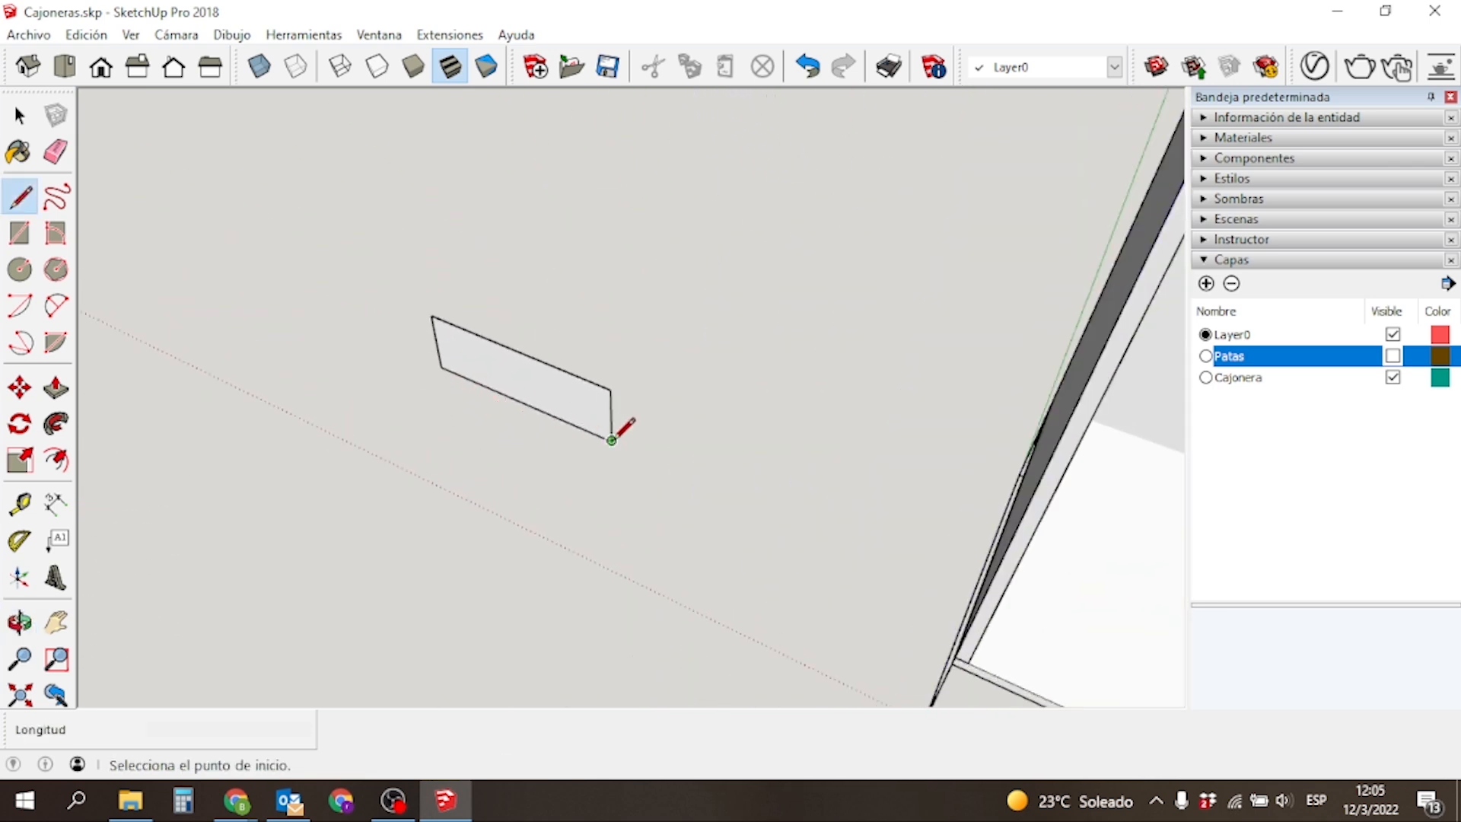
middle_click_drag(516, 466, 628, 333)
key("p")
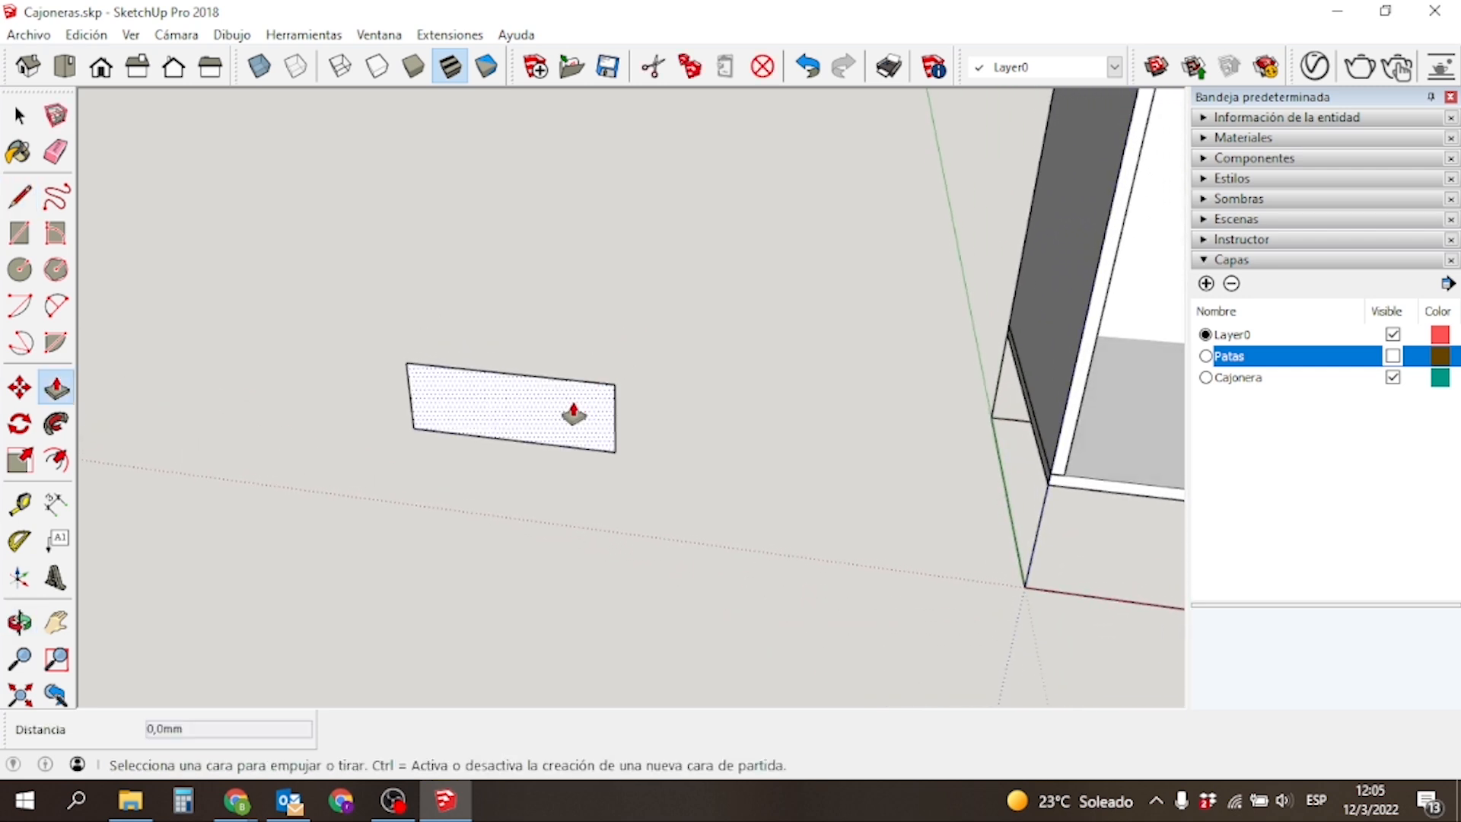
left_click_drag(574, 413, 585, 362)
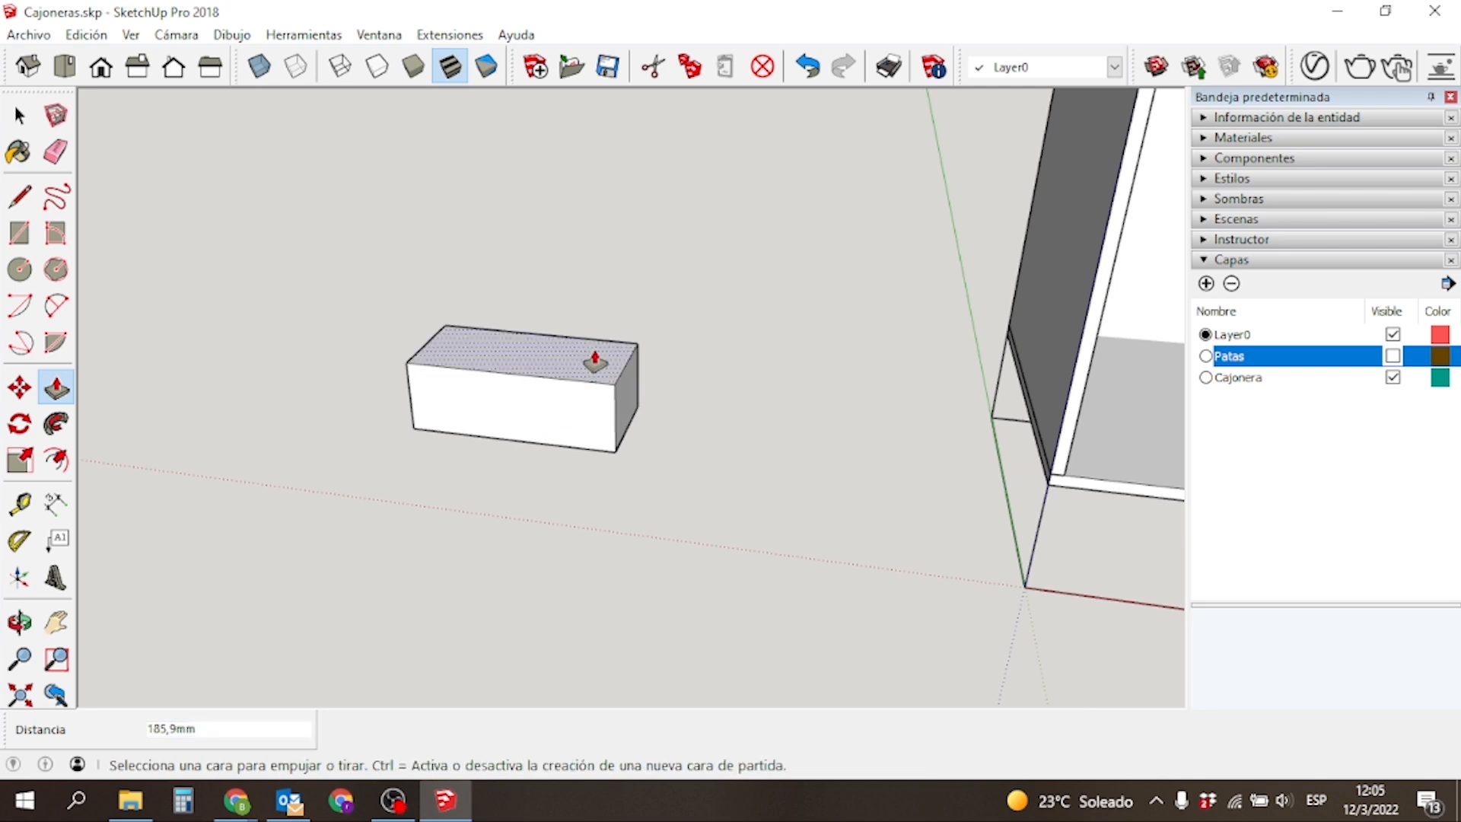
type("18")
key("Return")
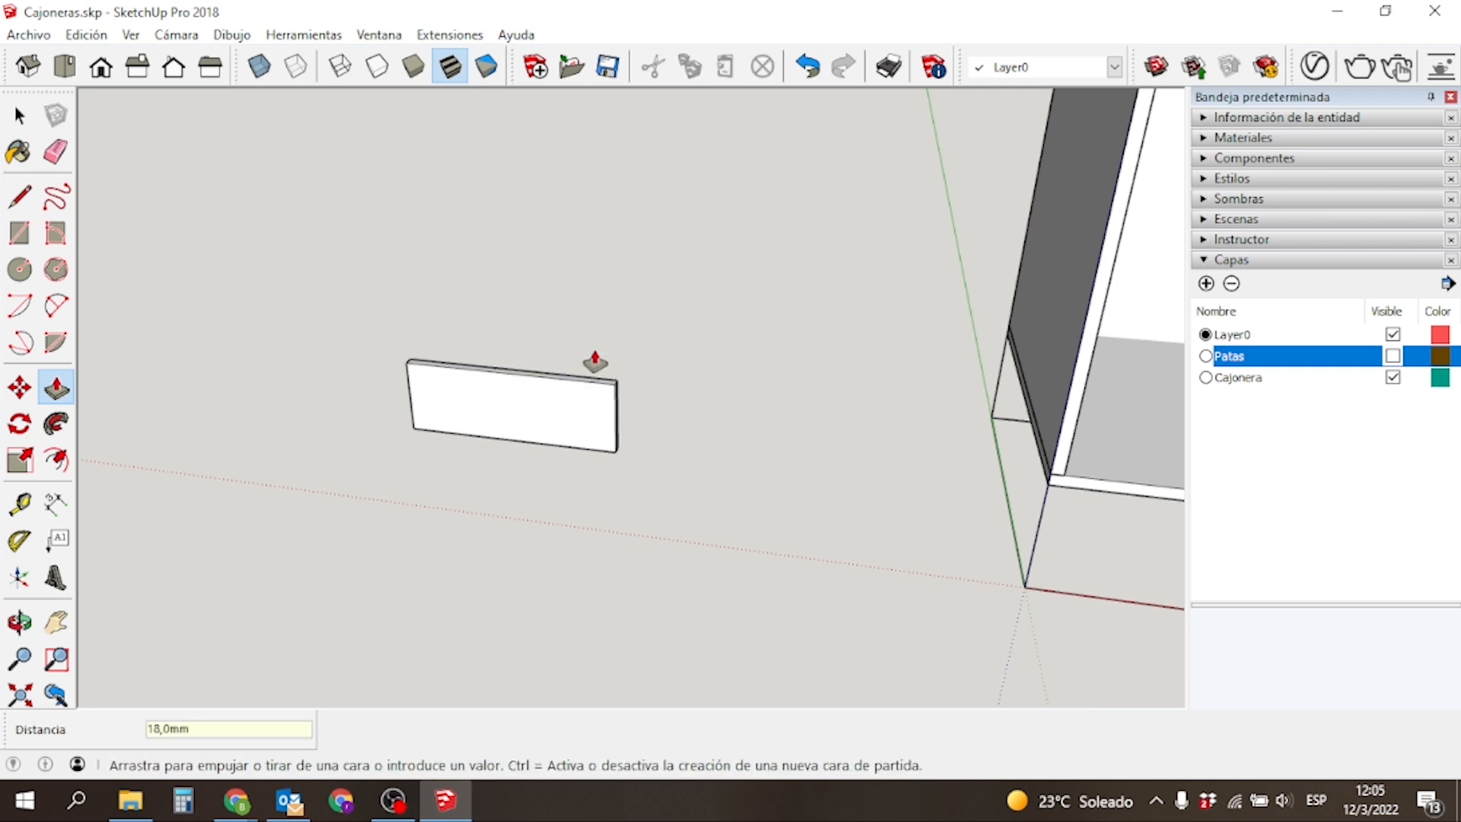
Make the whole 18 mm panel a component named "frente cajon".
key("space")
triple_click(555, 408)
key("g")
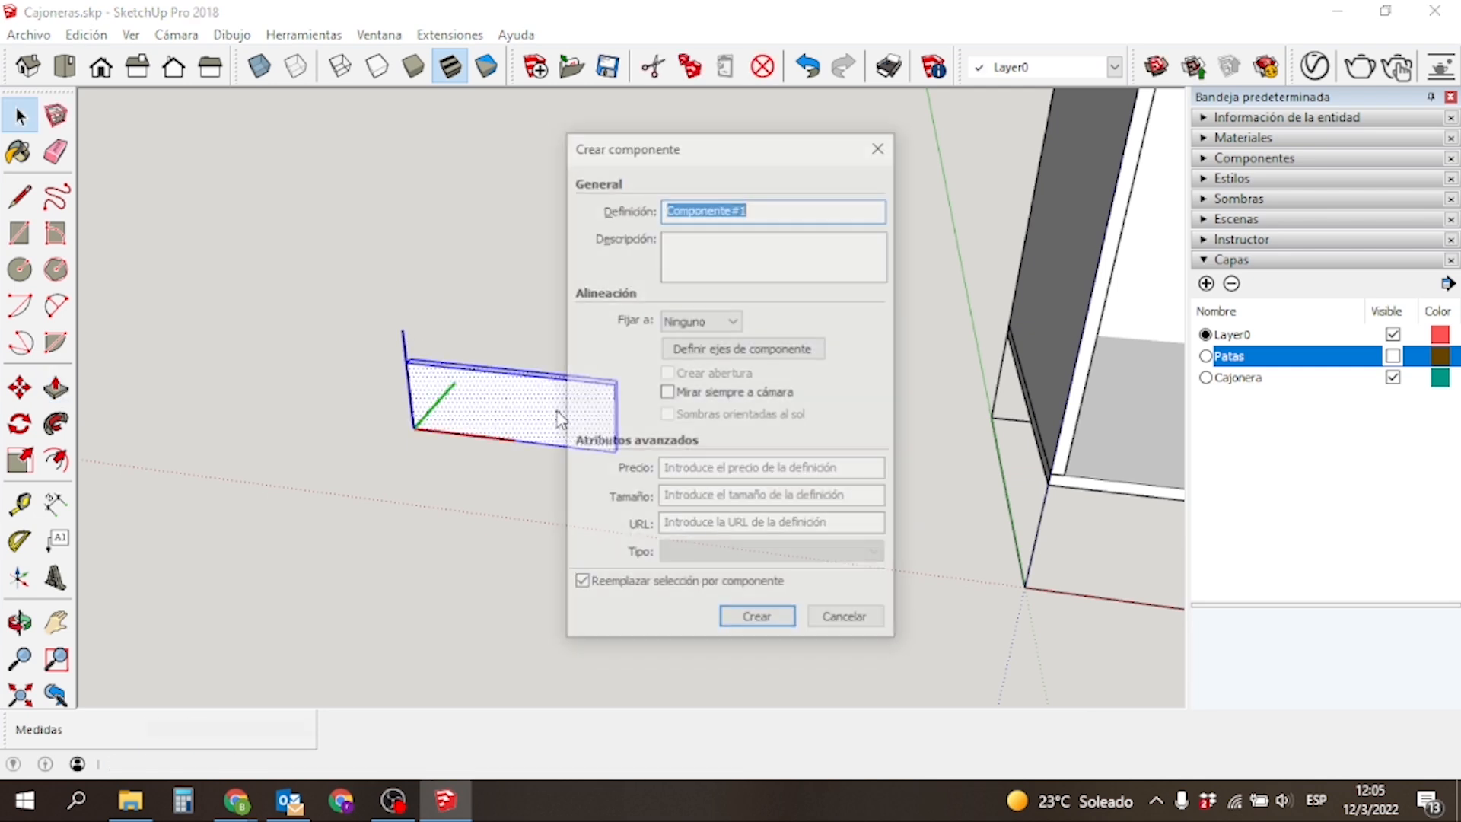
type("frent")
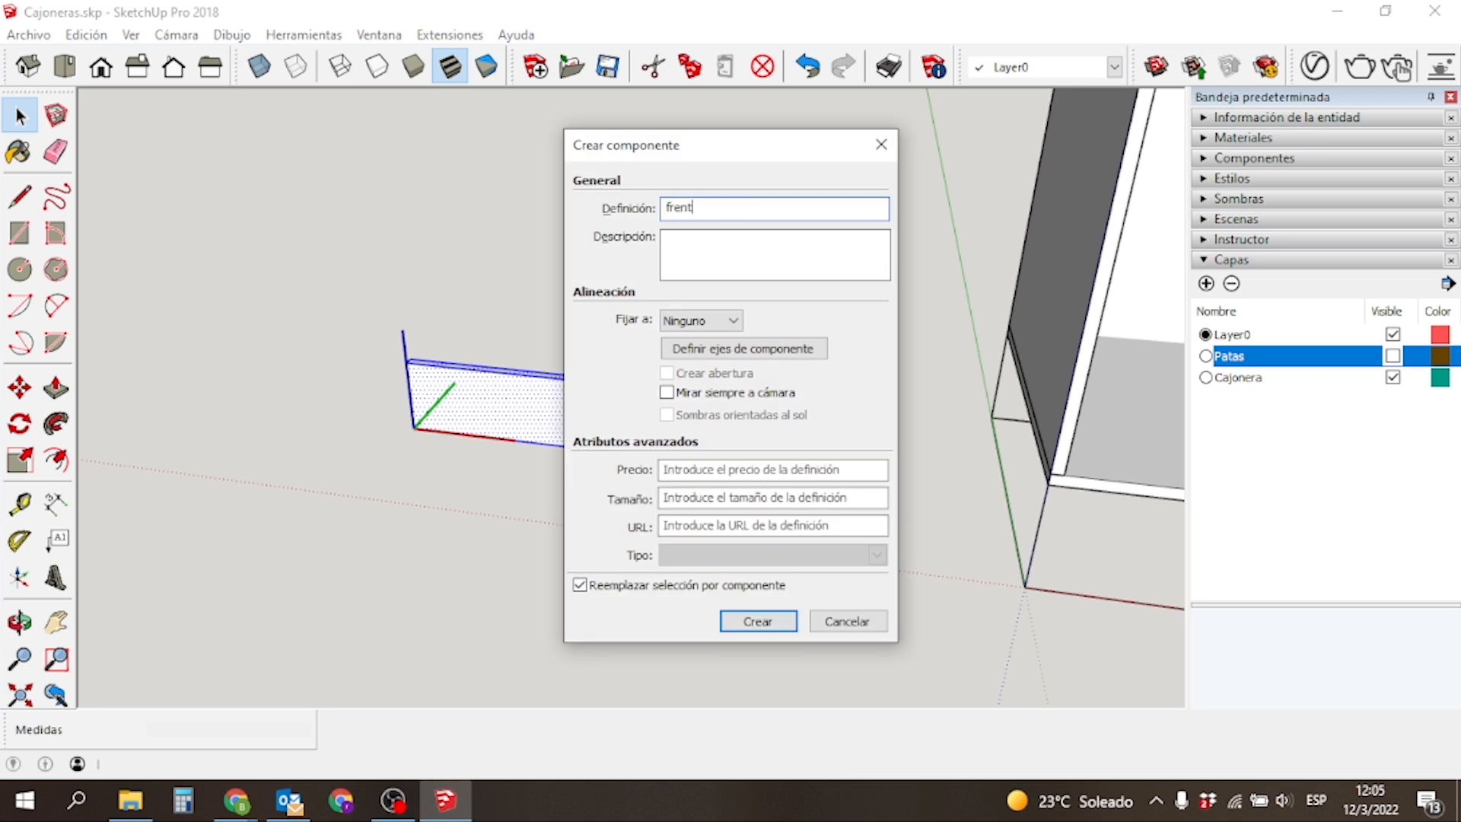
type("e cajon")
key("Return")
Copy the drawer front component 500 mm toward the viewer along the green depth axis.
scroll(554, 405, "down", 2)
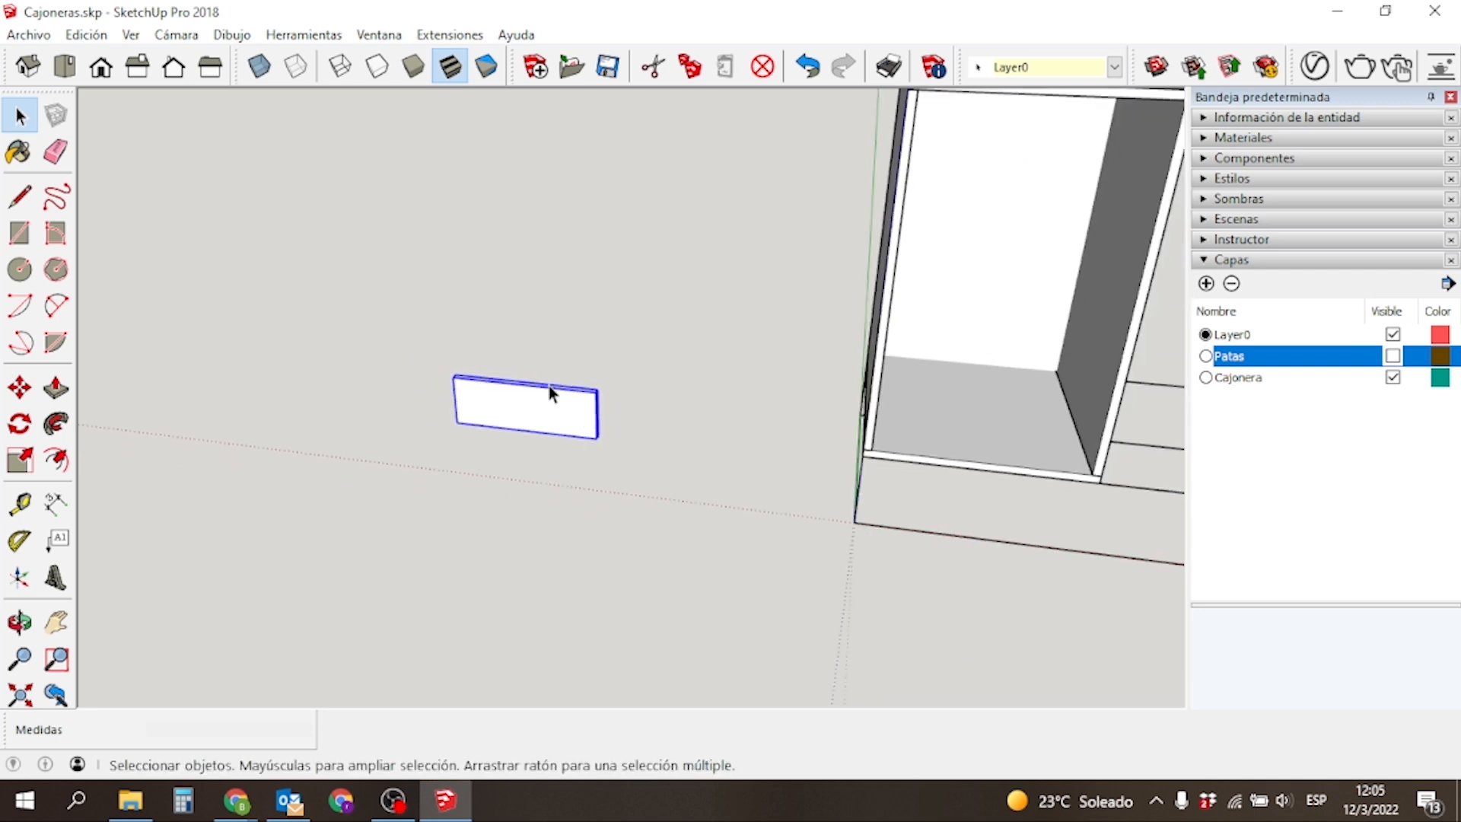
middle_click_drag(508, 330, 494, 362)
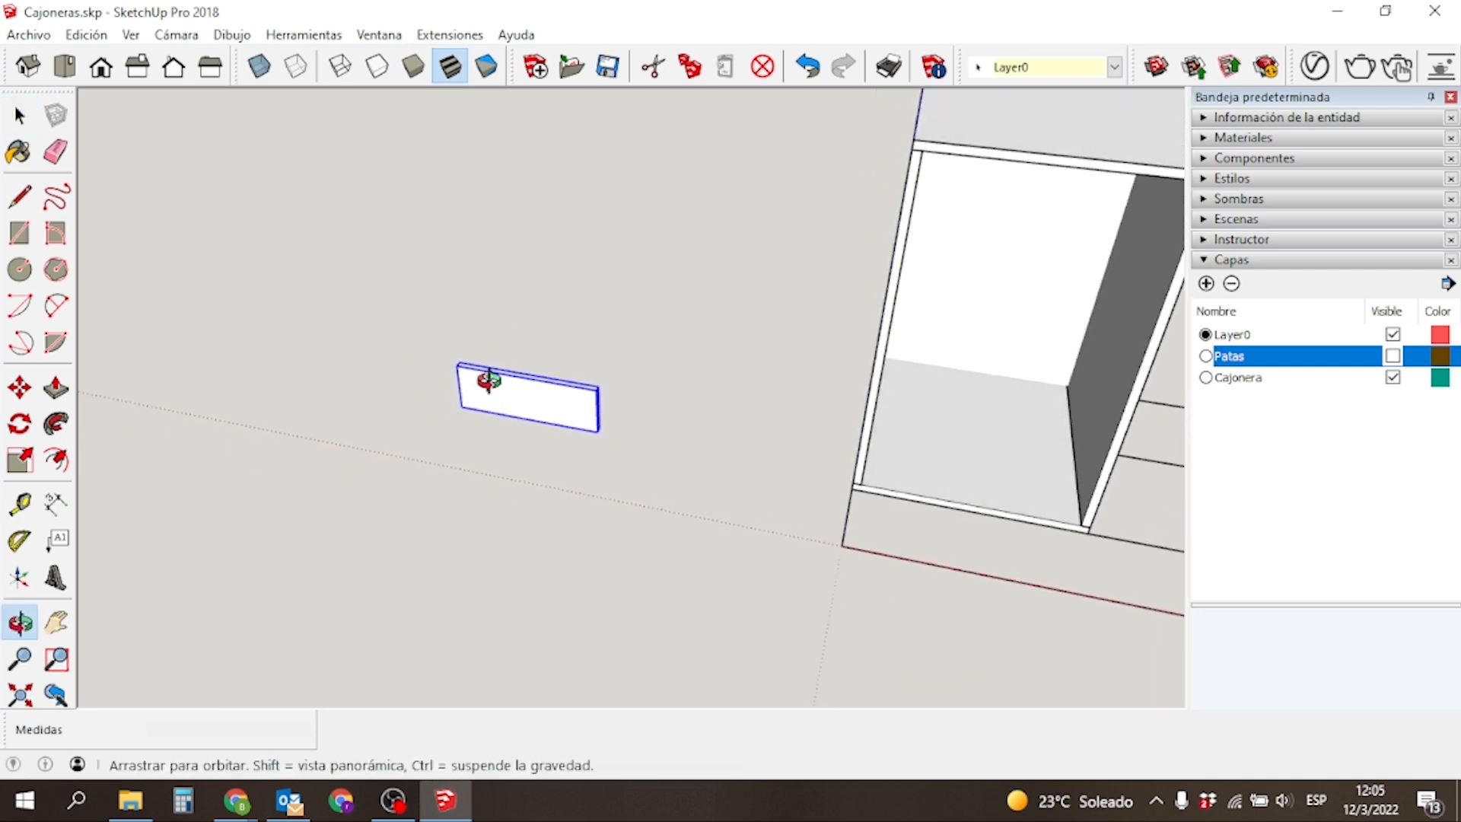
key("space")
scroll(551, 334, "down", 4)
scroll(560, 312, "up", 4)
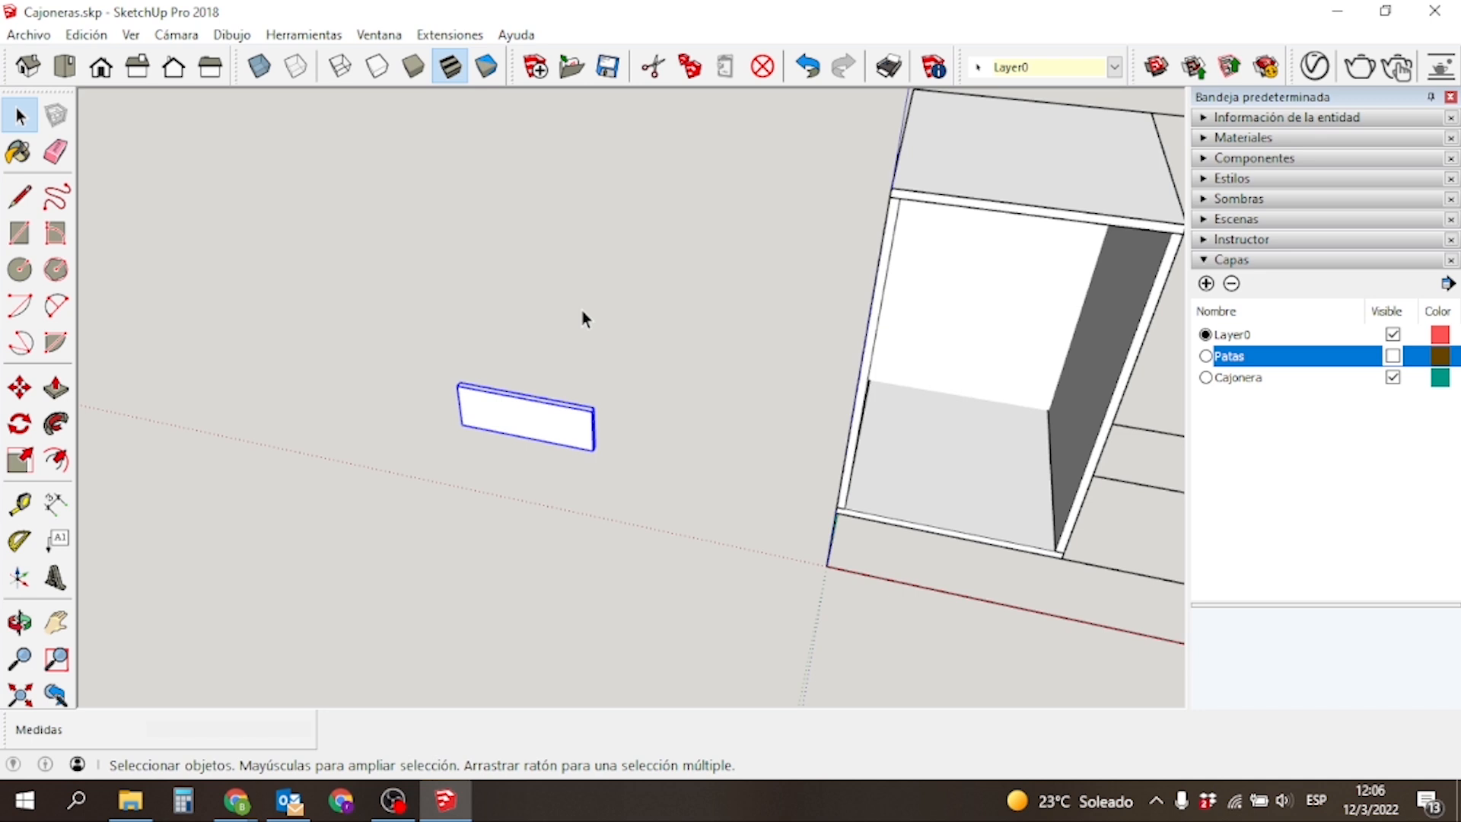
key("m")
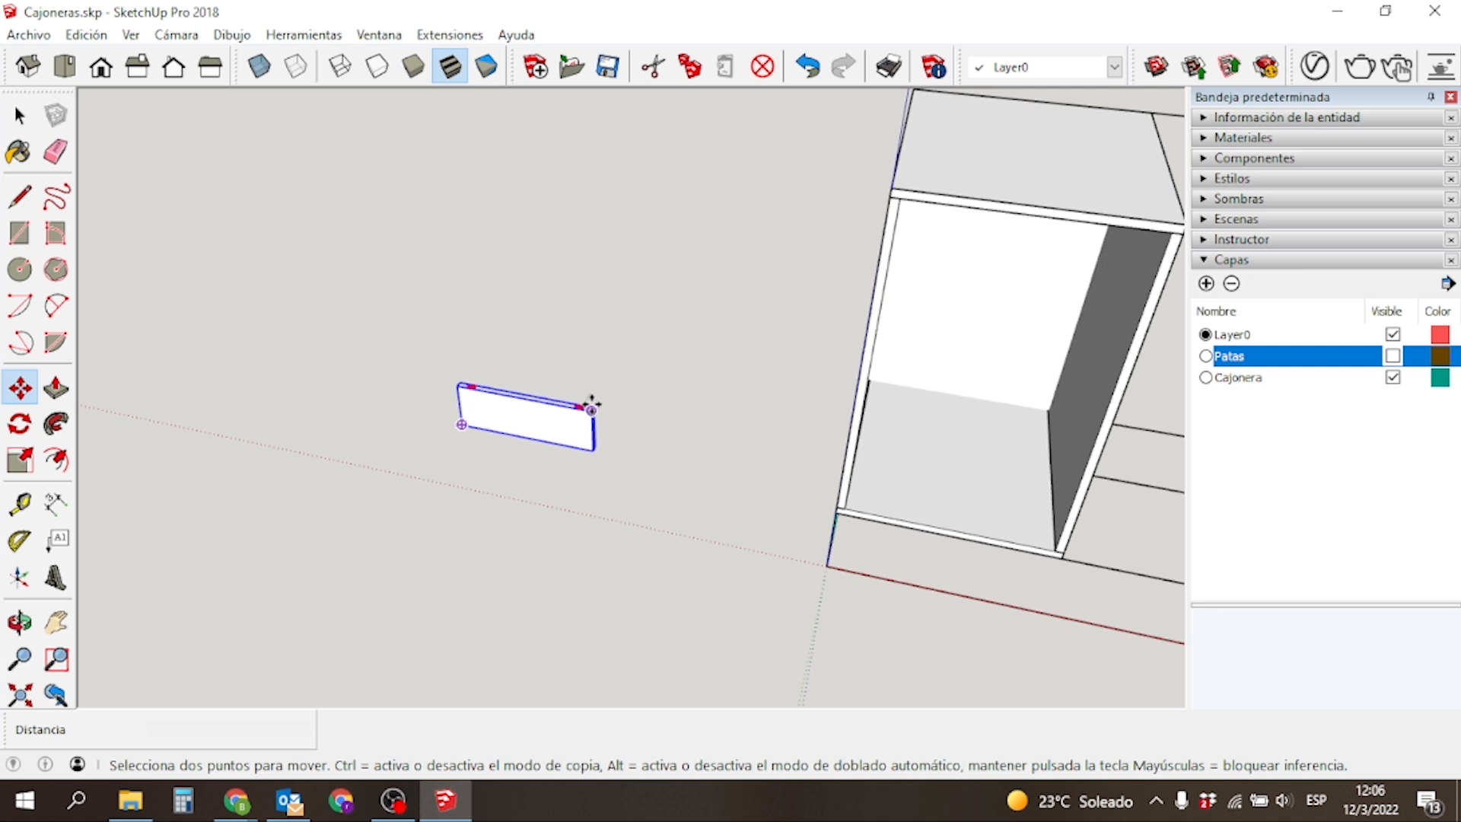
left_click(591, 410)
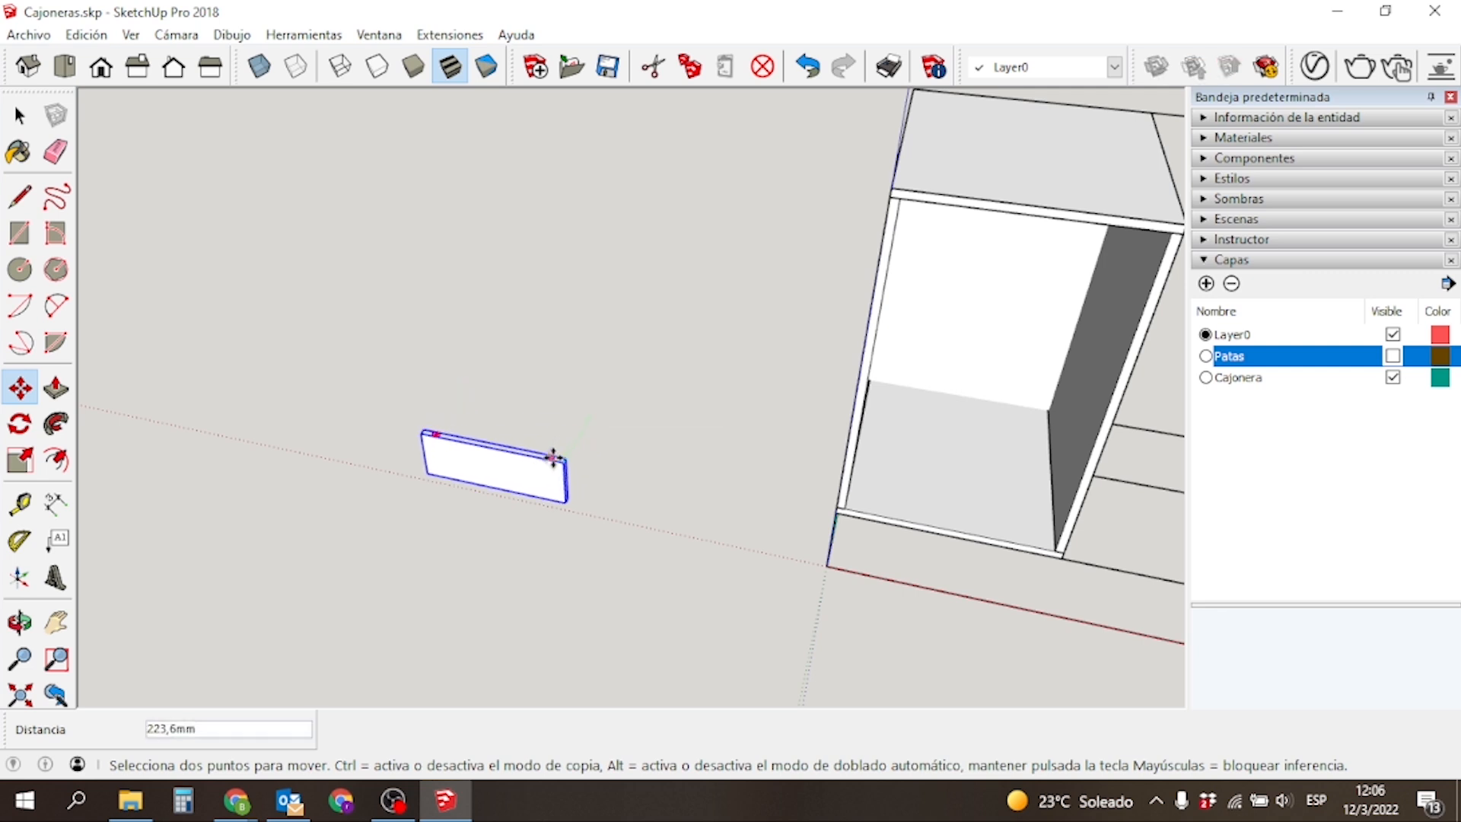
key("ctrl")
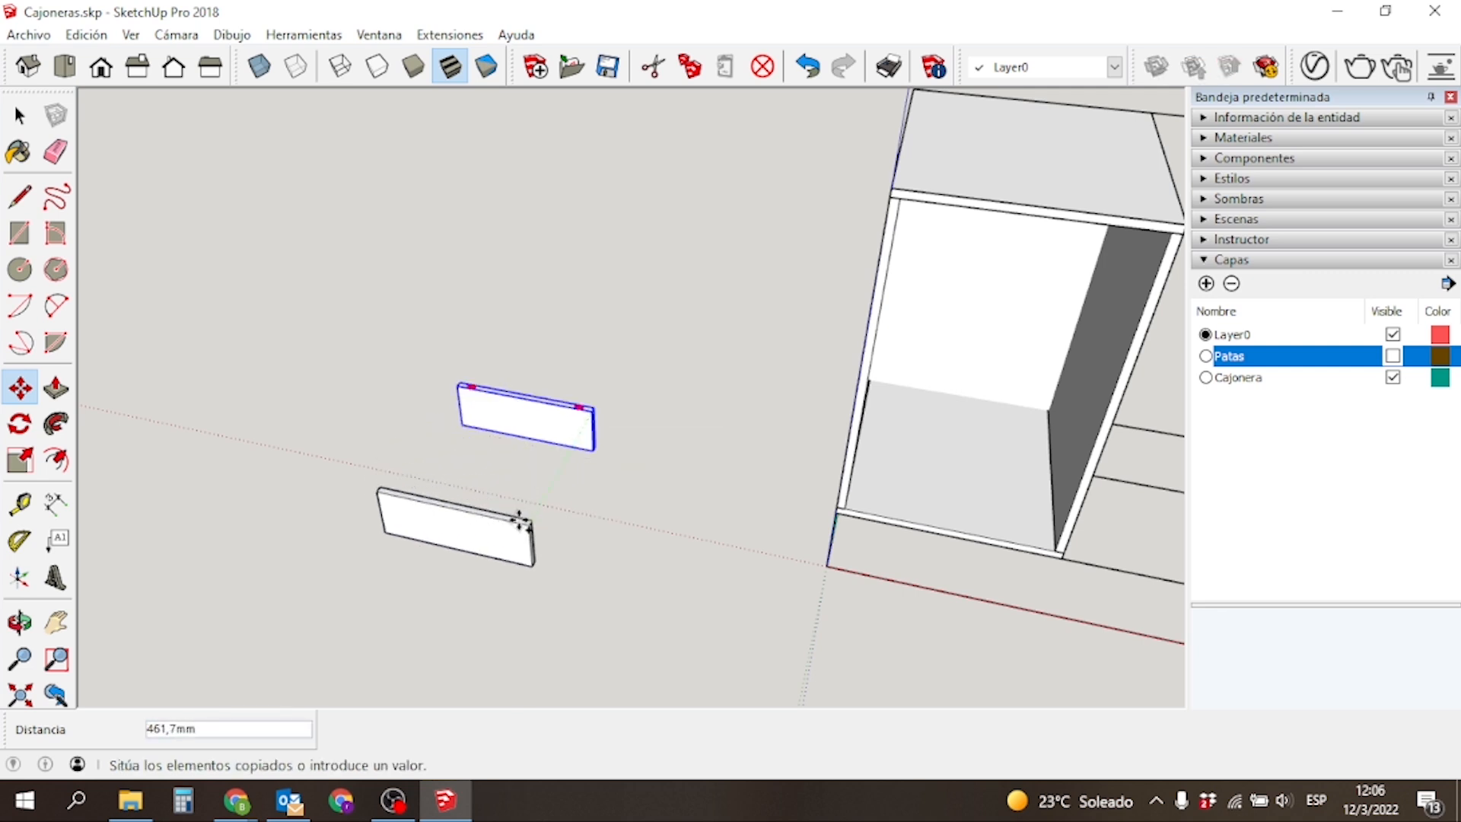
left_click(519, 522)
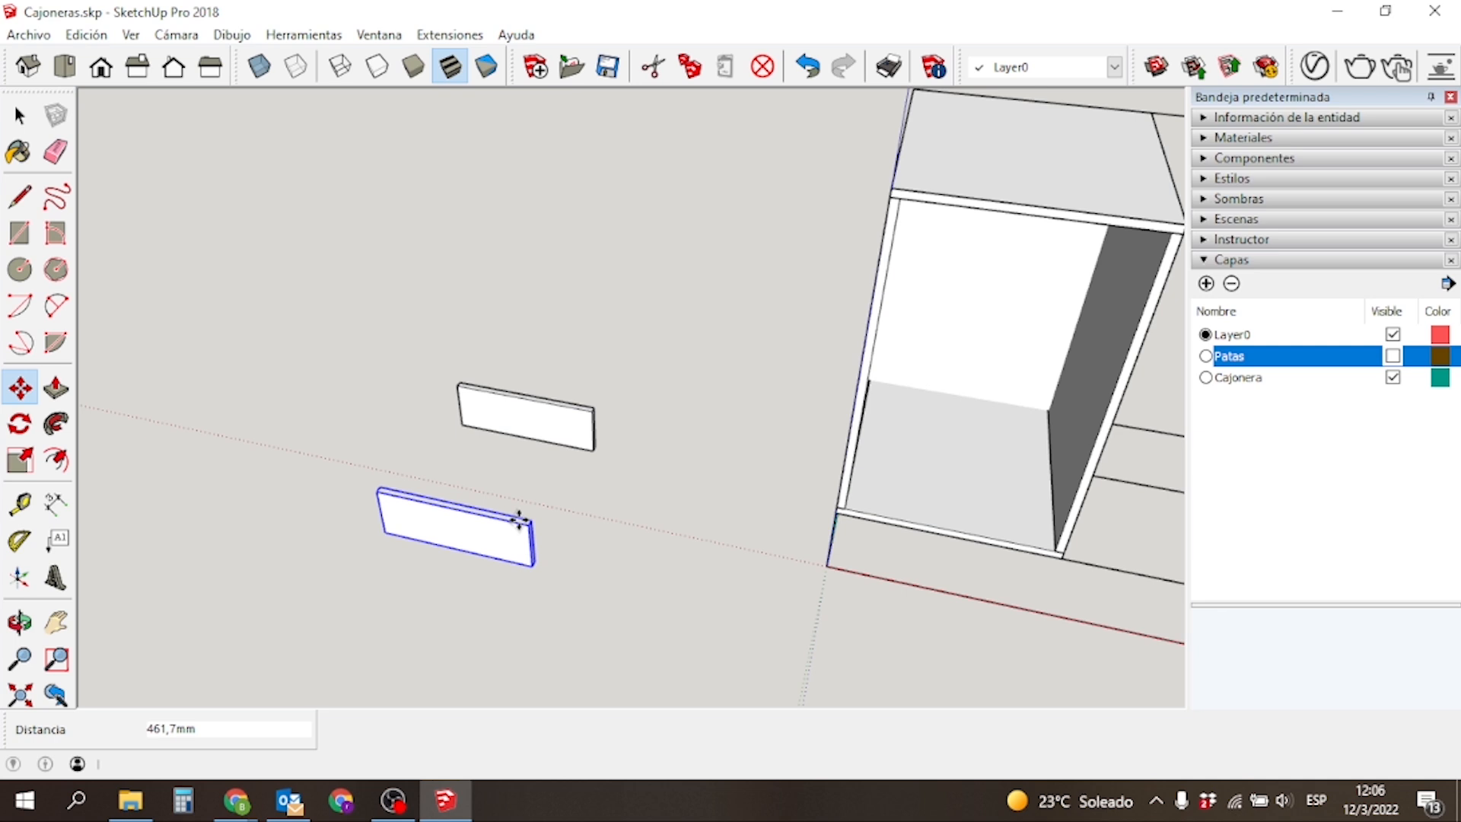
type("500")
key("Return")
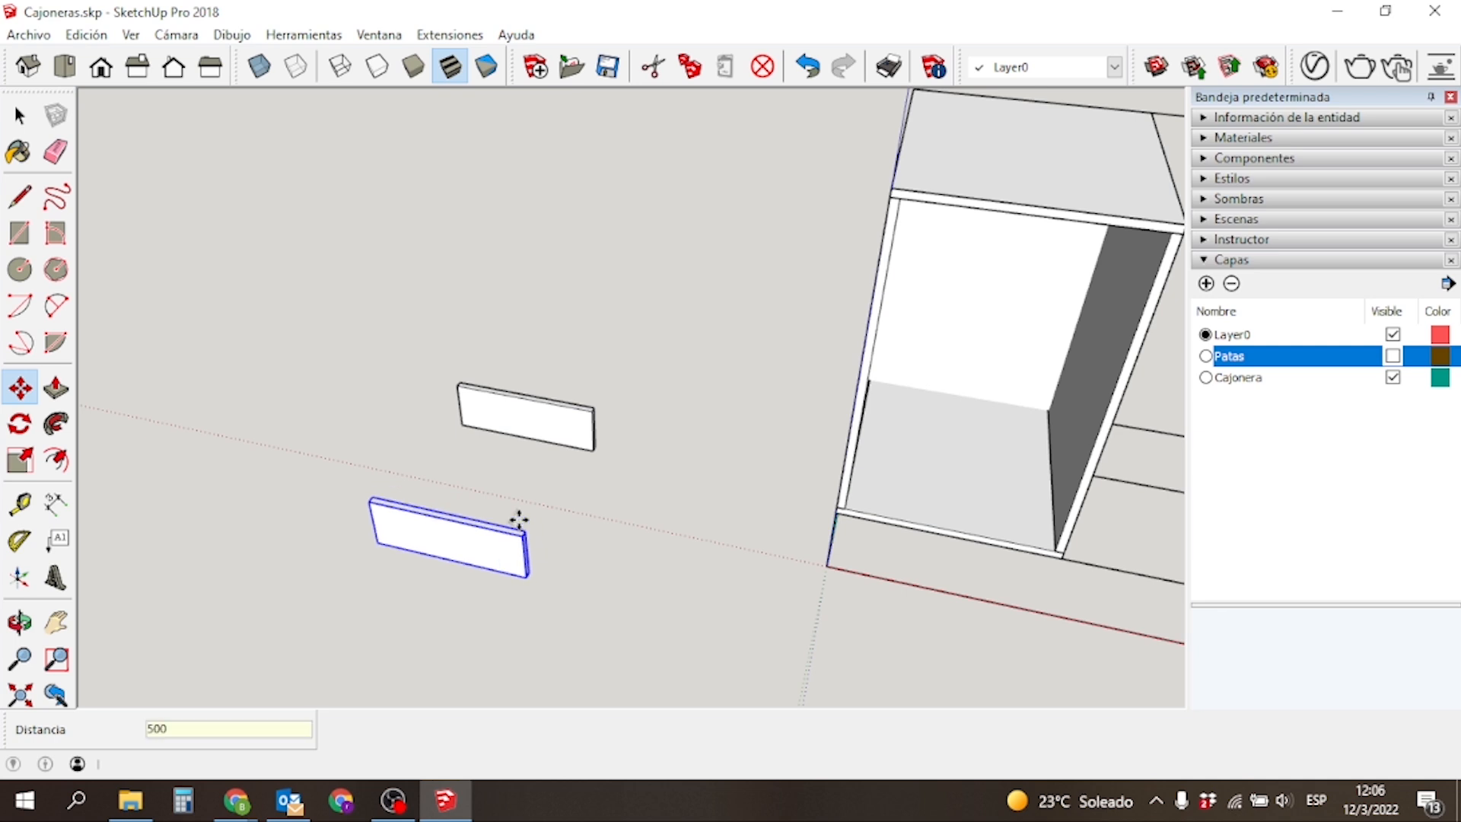
Measure the distance between the matching upper rear corners of the two drawer front panels.
key("t")
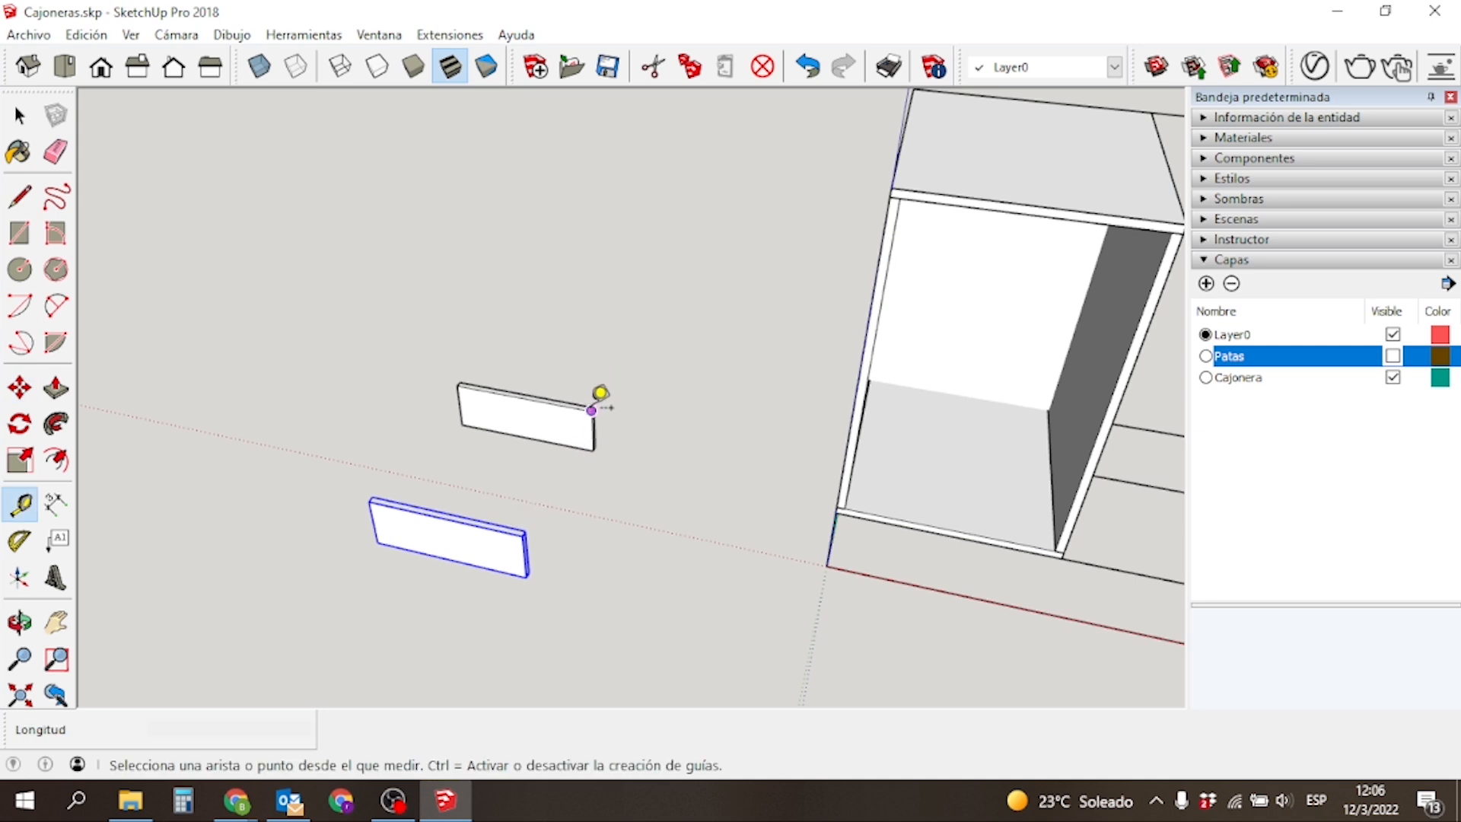
scroll(620, 387, "up", 3)
scroll(609, 398, "up", 2)
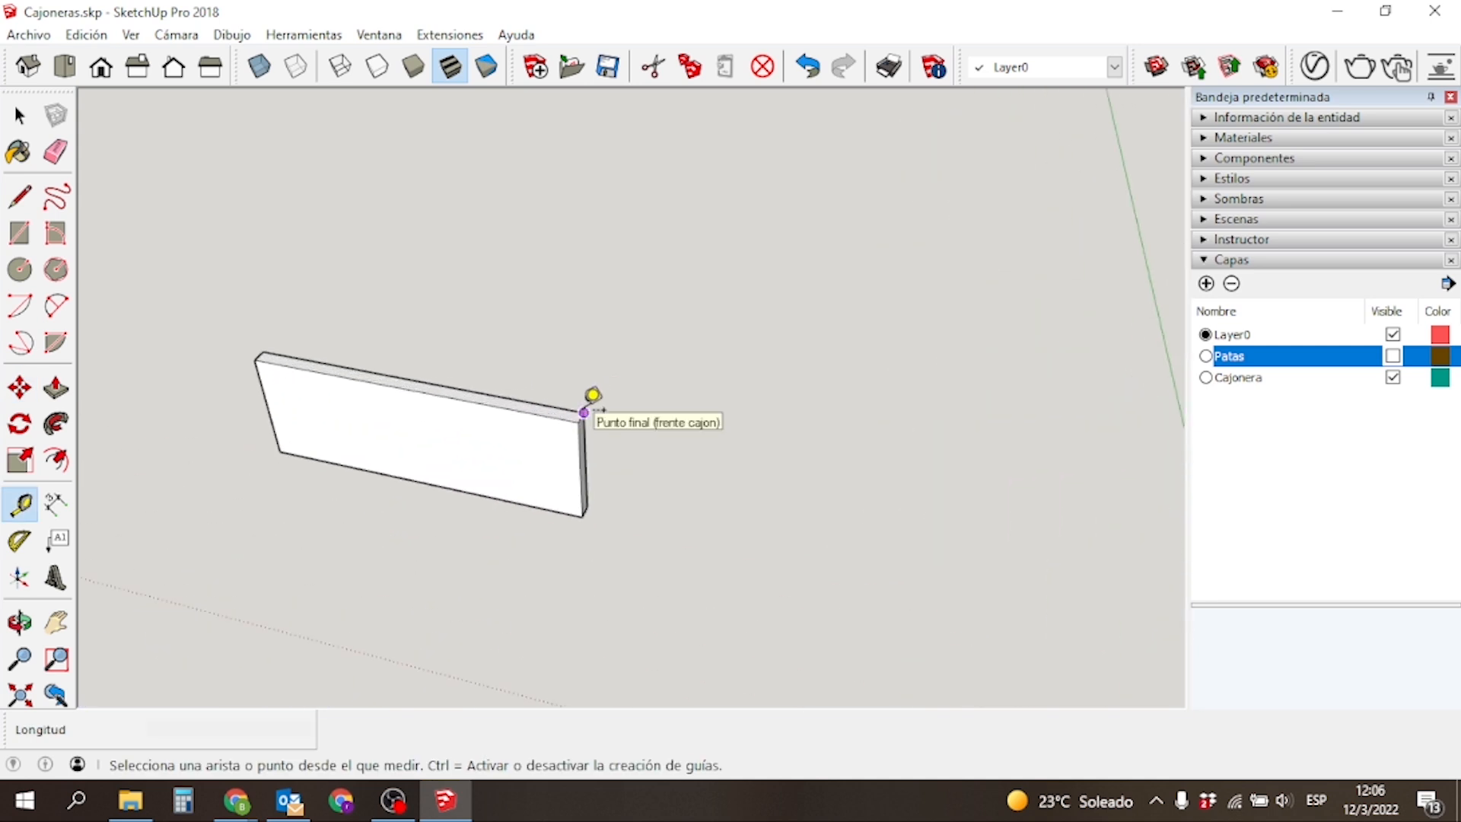
left_click(583, 412)
scroll(583, 411, "down", 3)
scroll(579, 430, "down", 2)
scroll(545, 489, "up", 5)
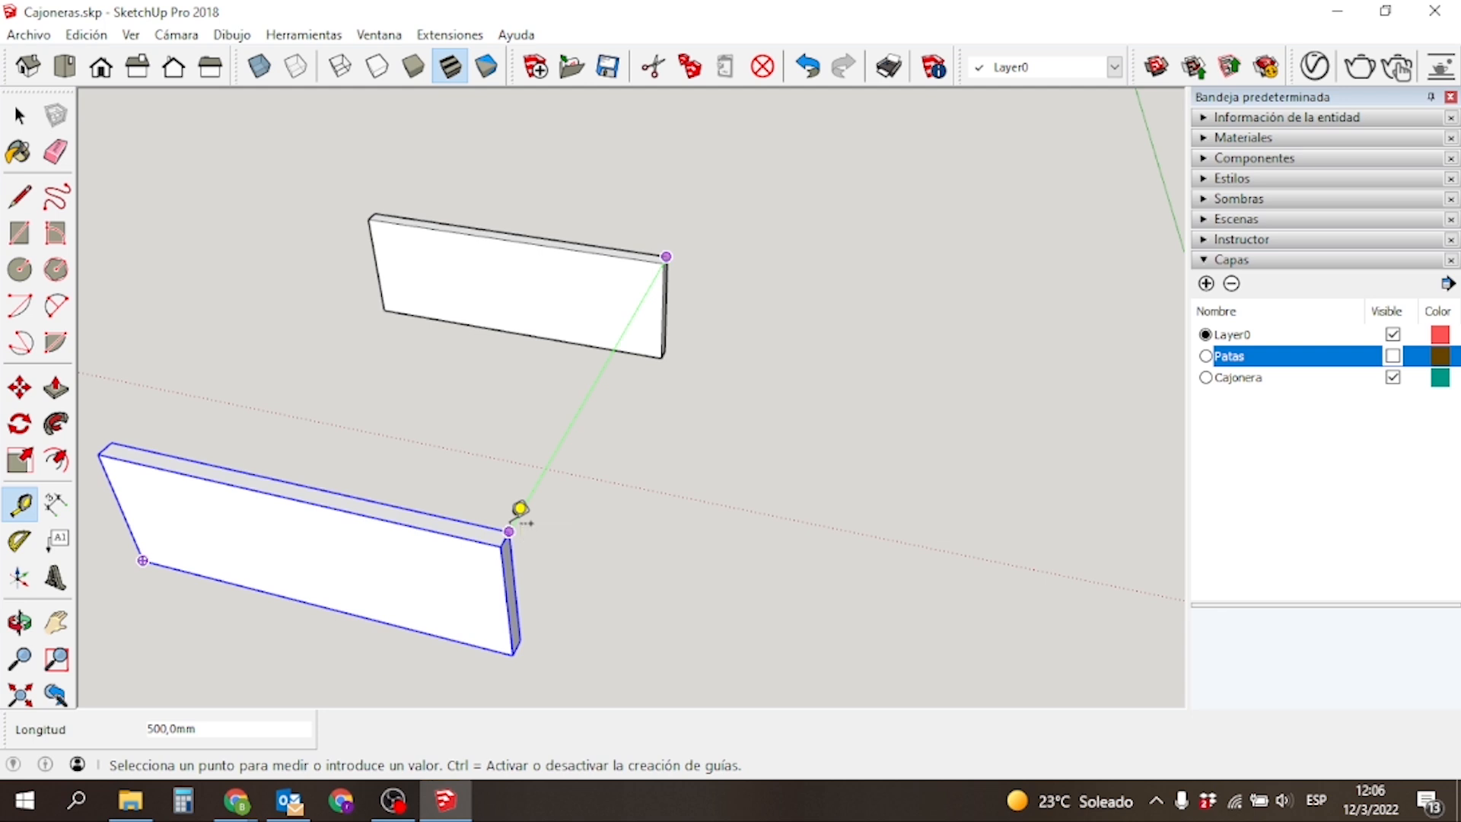
left_click(520, 508)
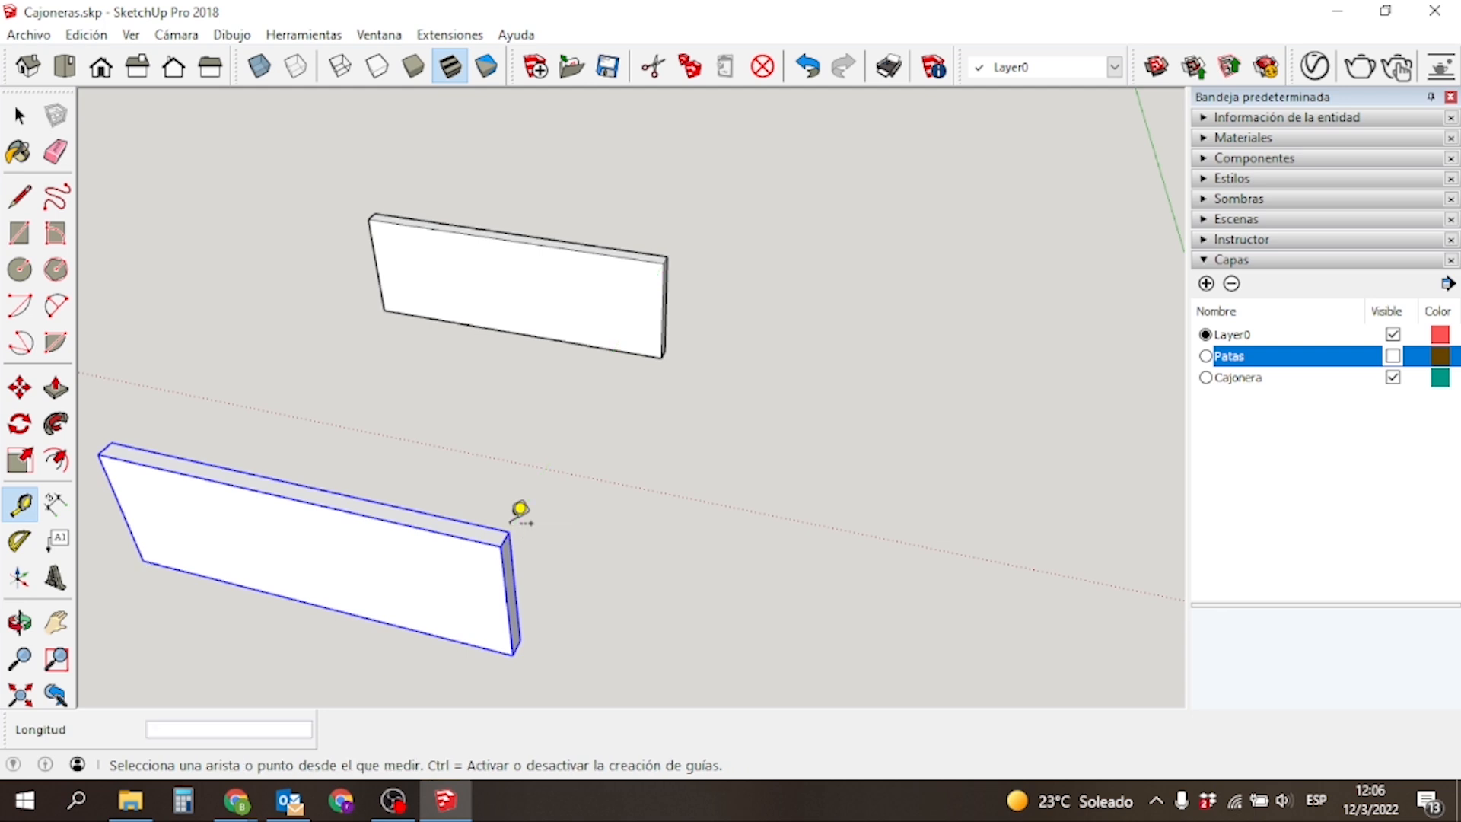
Move the near drawer front panel 18 mm toward the rear panel along the green depth axis.
key("m")
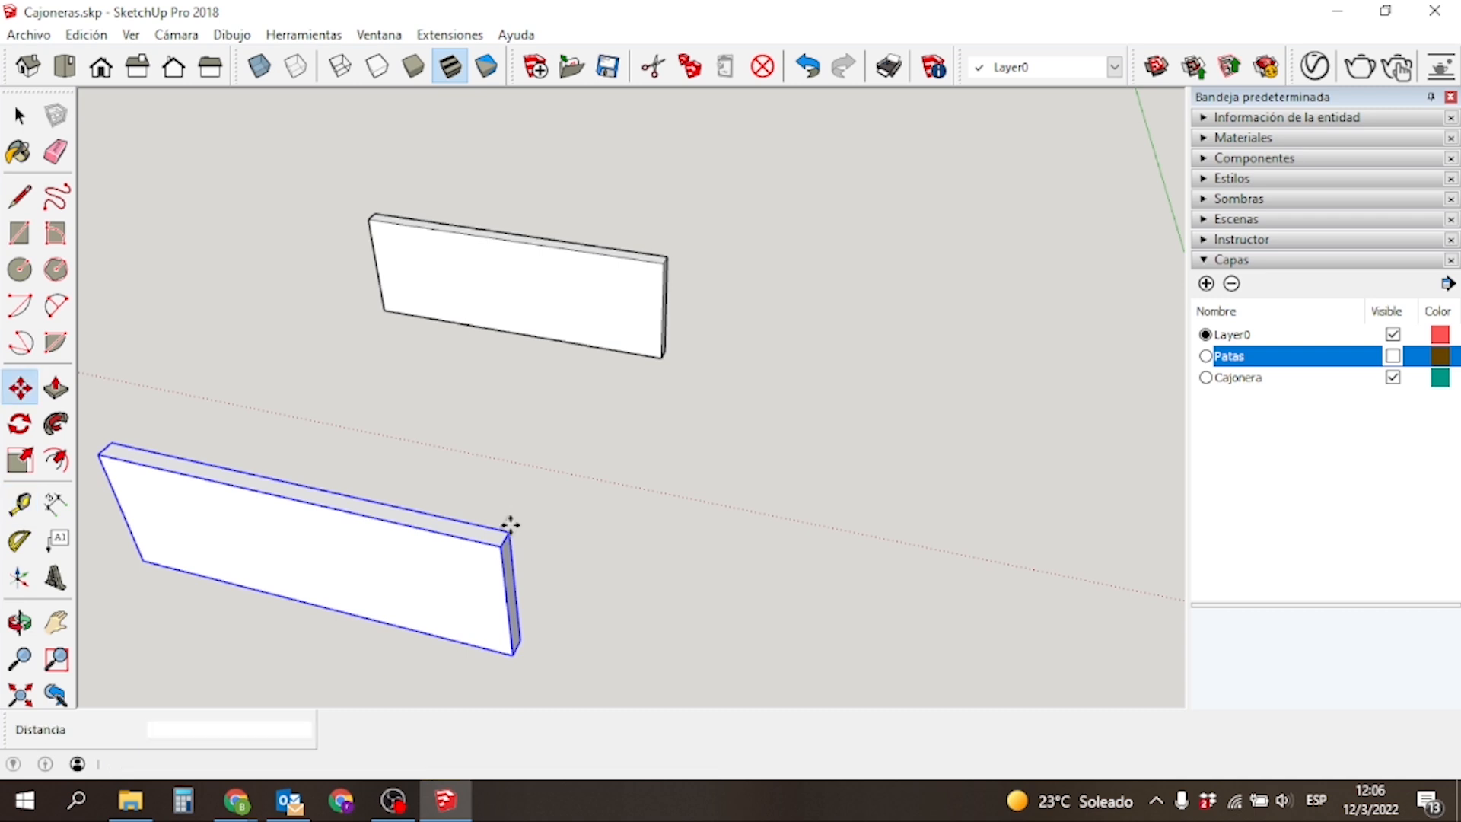
left_click(440, 583)
left_click(468, 536)
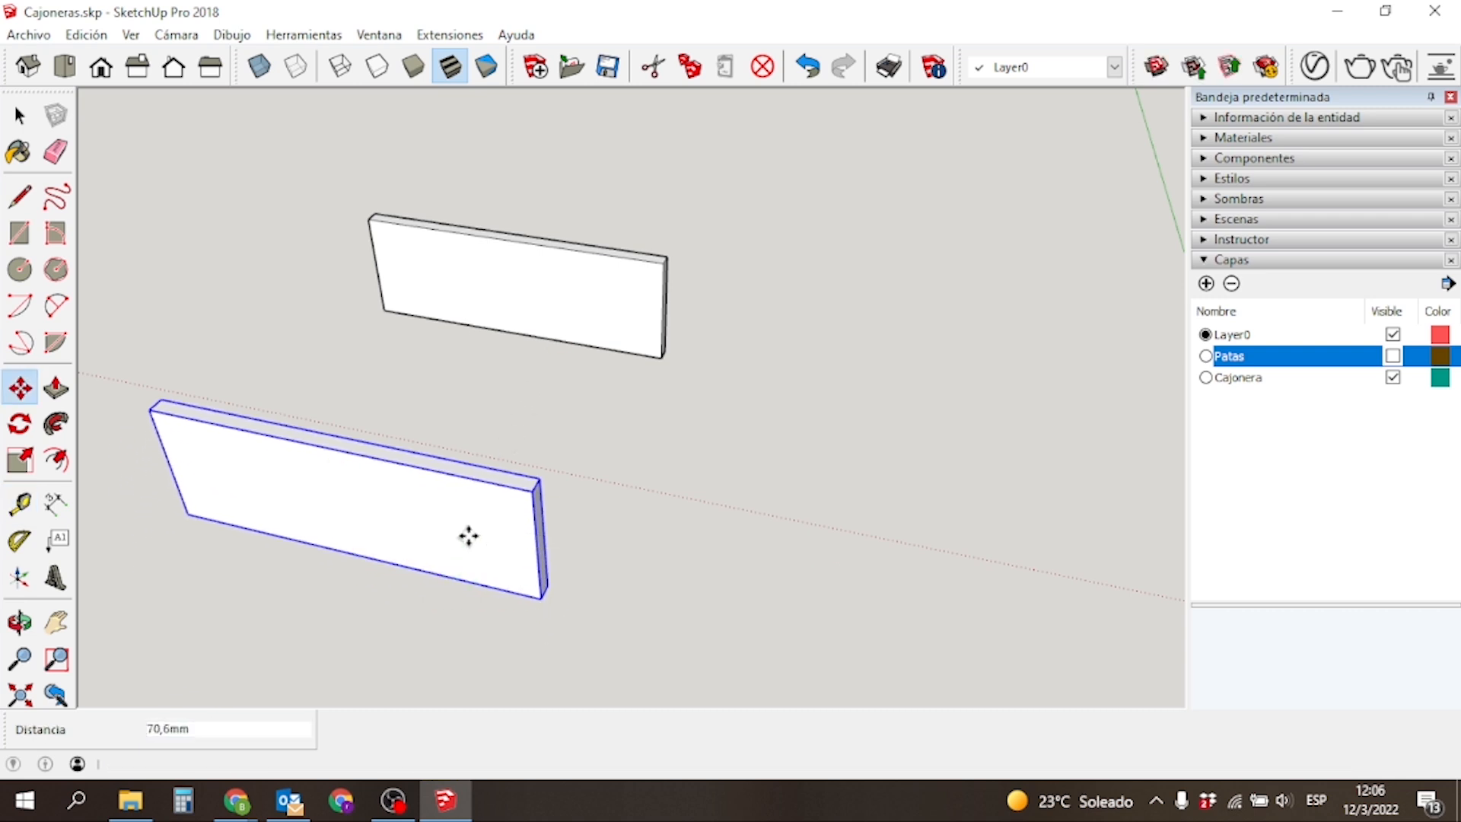
type("18")
key("Return")
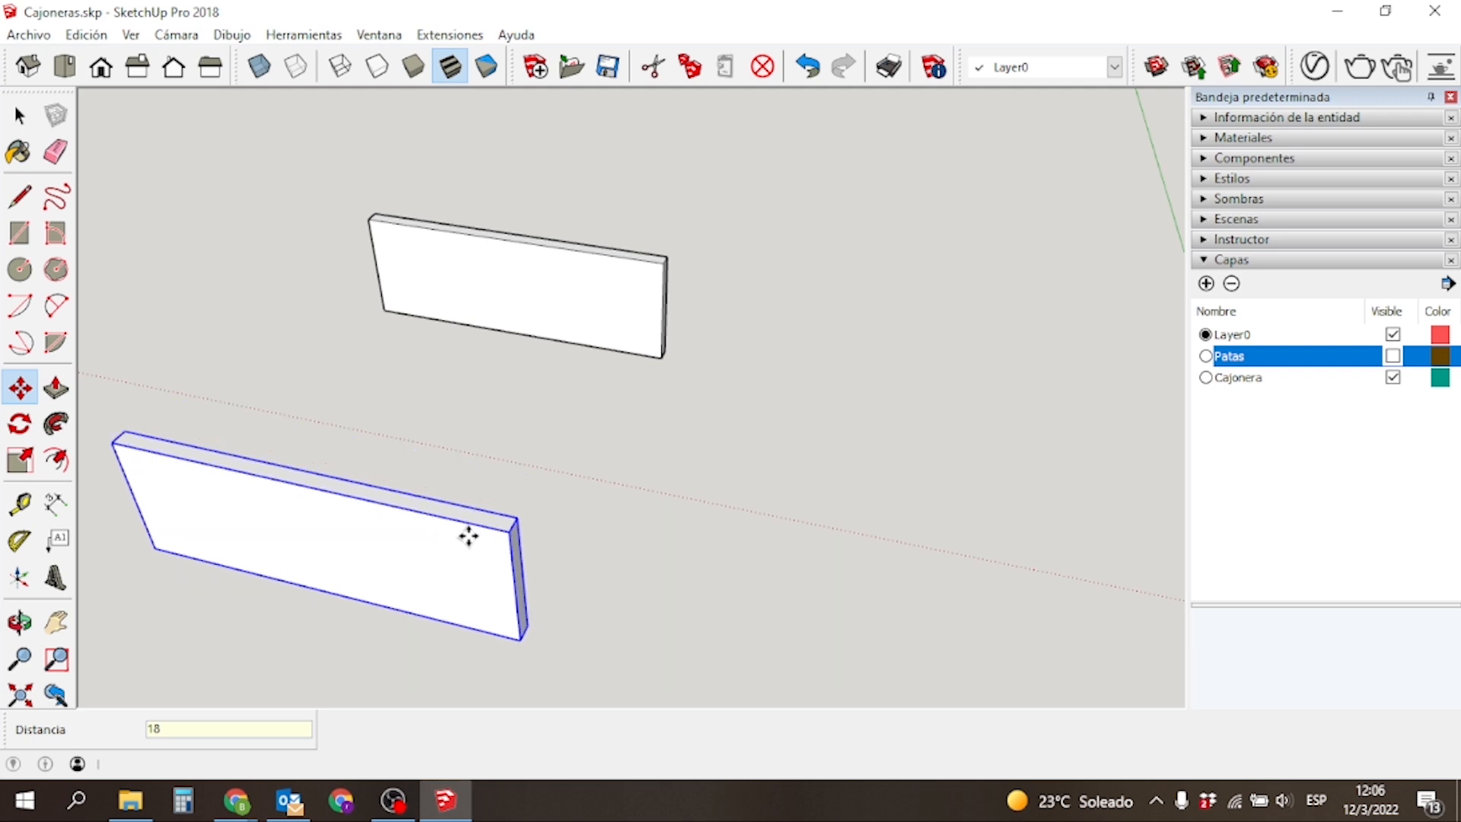
Draw a rectangle closing the drawer's side, from the rear panel's upper outer corner to the near panel's lower outer corner.
middle_click_drag(952, 434, 629, 424)
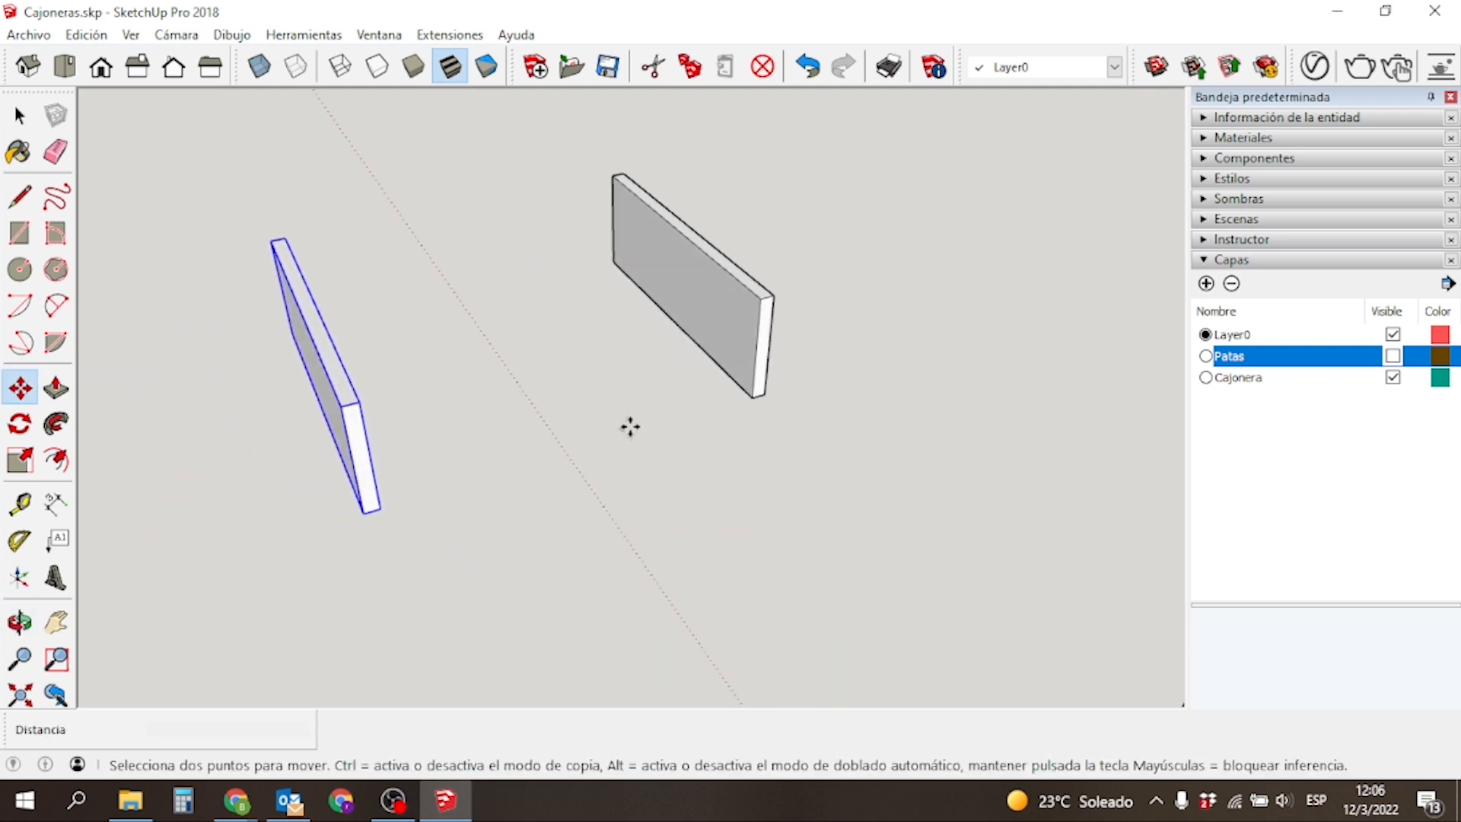
key("r")
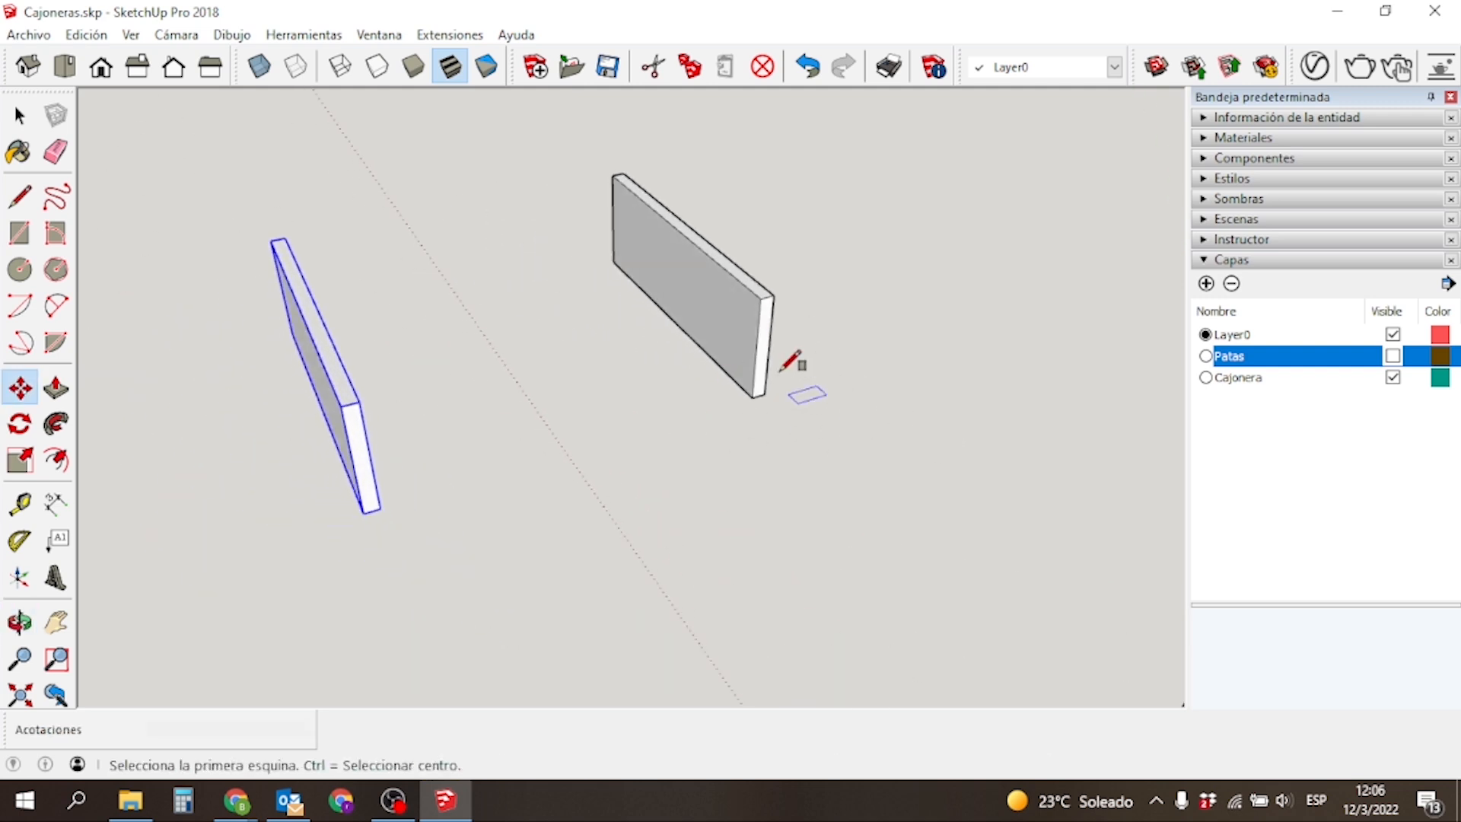
left_click(774, 294)
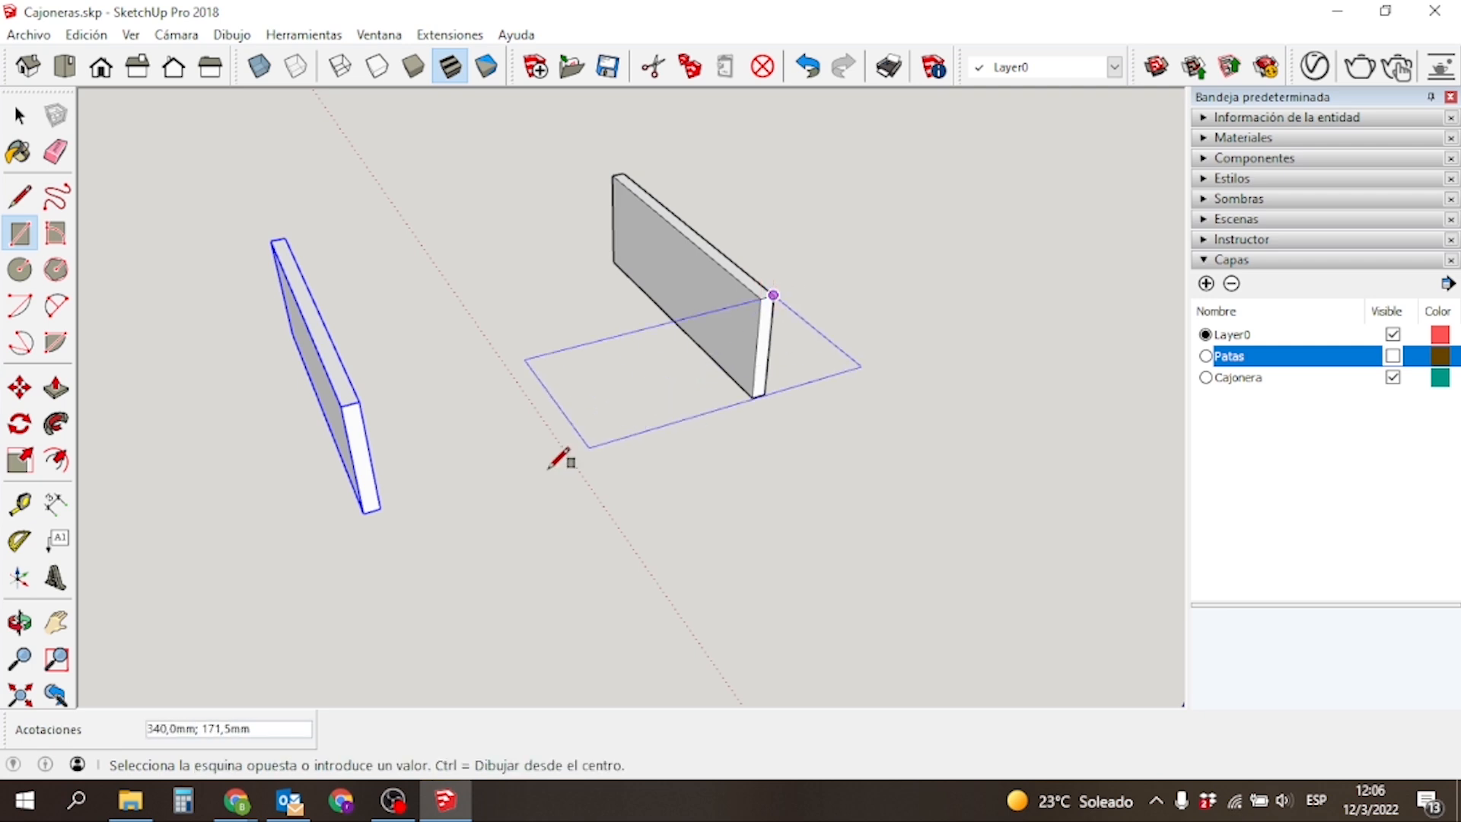
left_click(372, 508)
Extrude the side rectangle 18 mm outward into a panel with Push/Pull.
key("p")
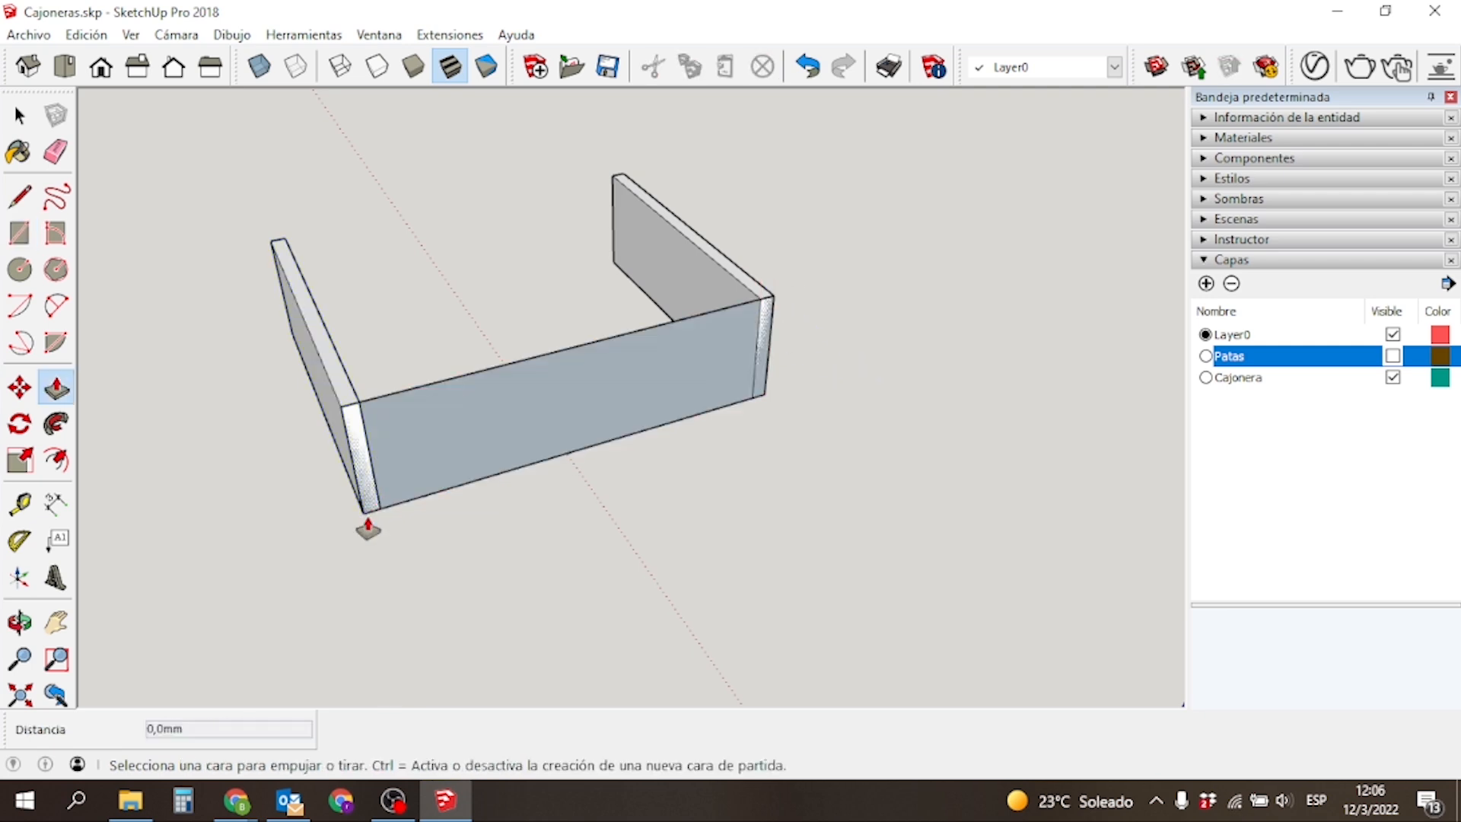
left_click(450, 441)
left_click(480, 472)
type("18")
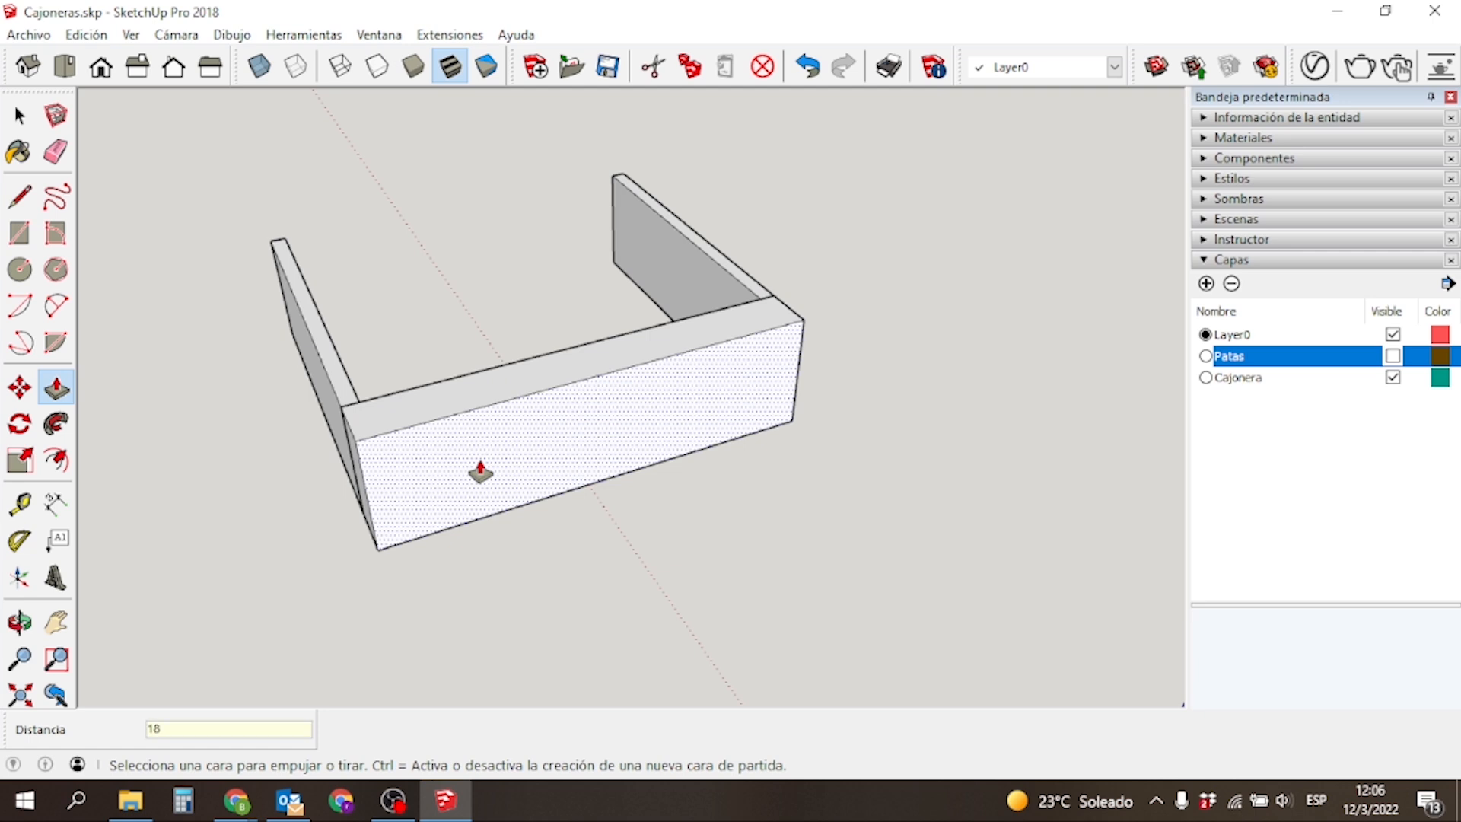
key("Return")
Make the whole extruded side panel a component named "lateral cajon".
key("space")
left_click(483, 459)
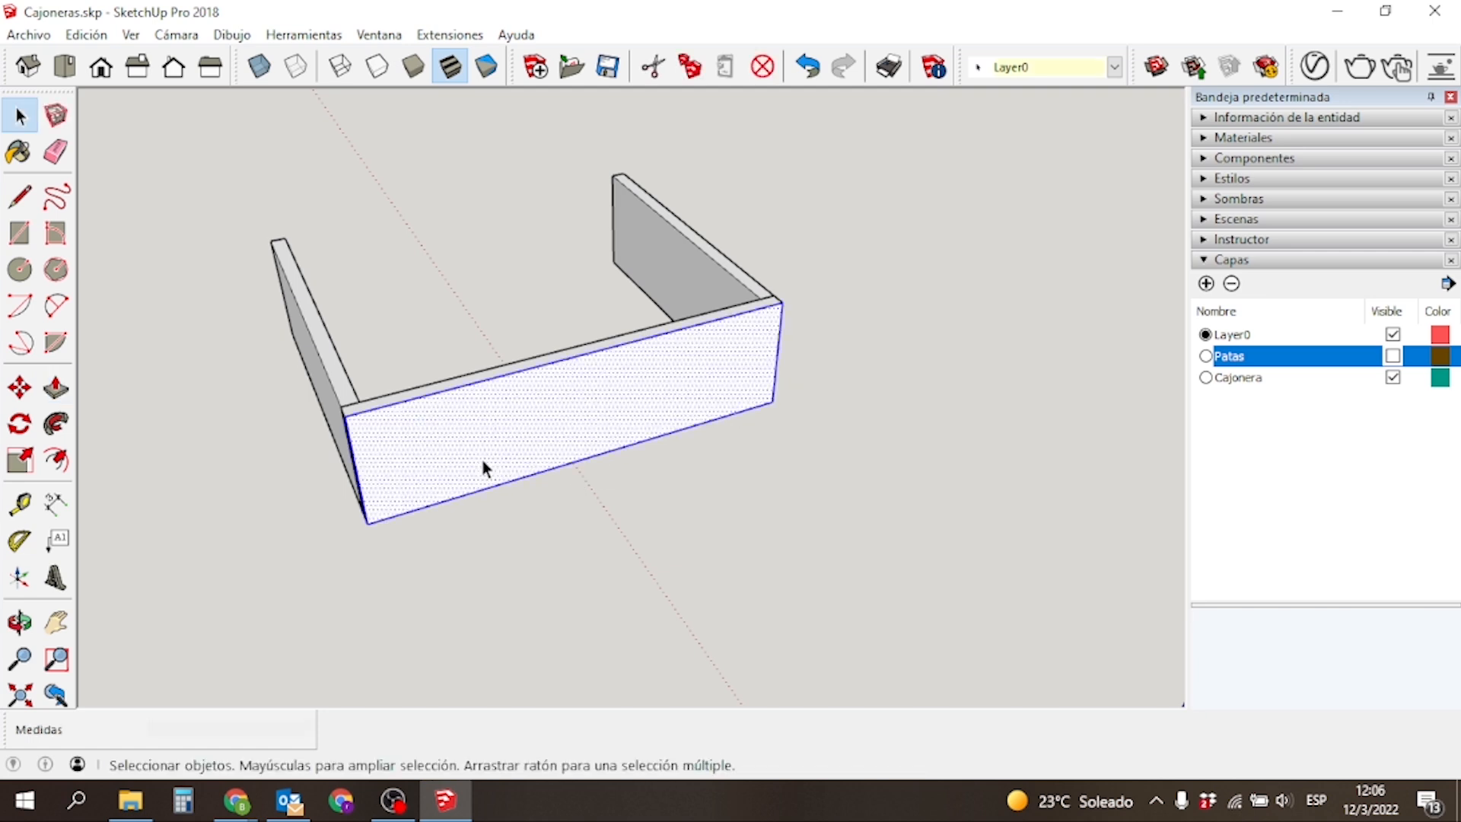
key("g")
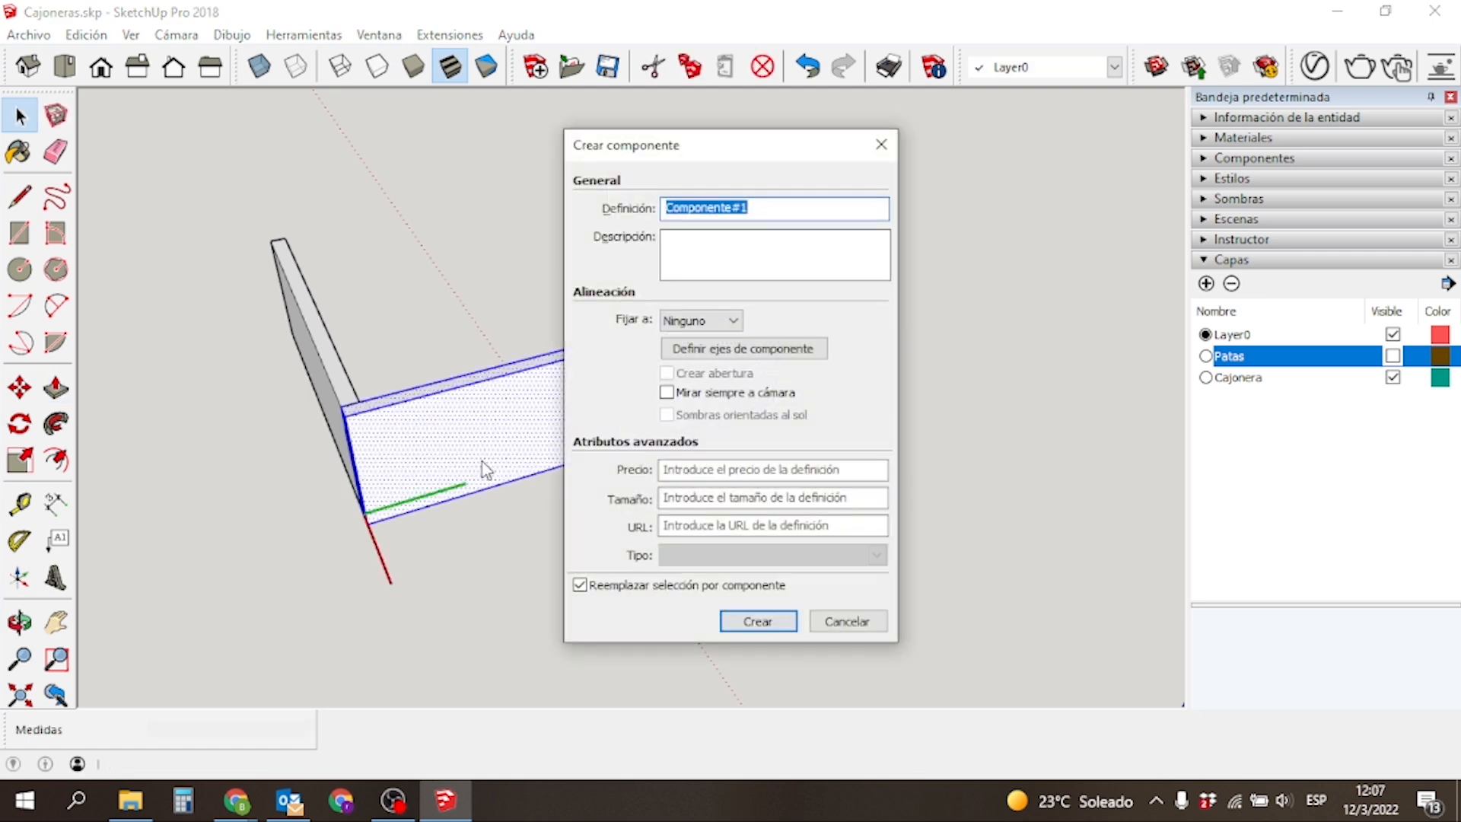
type("lateral")
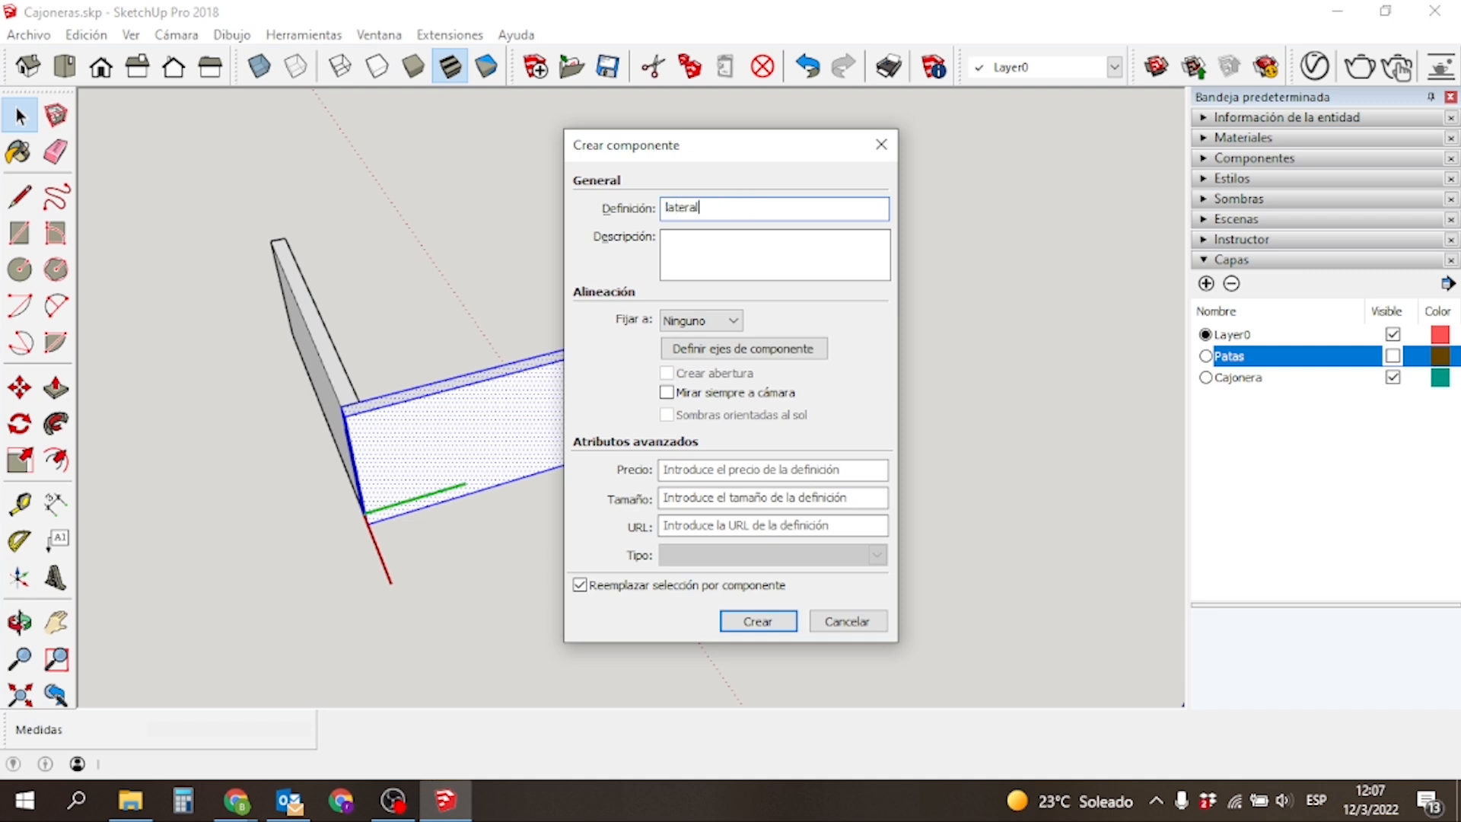
type(" cajon")
key("Return")
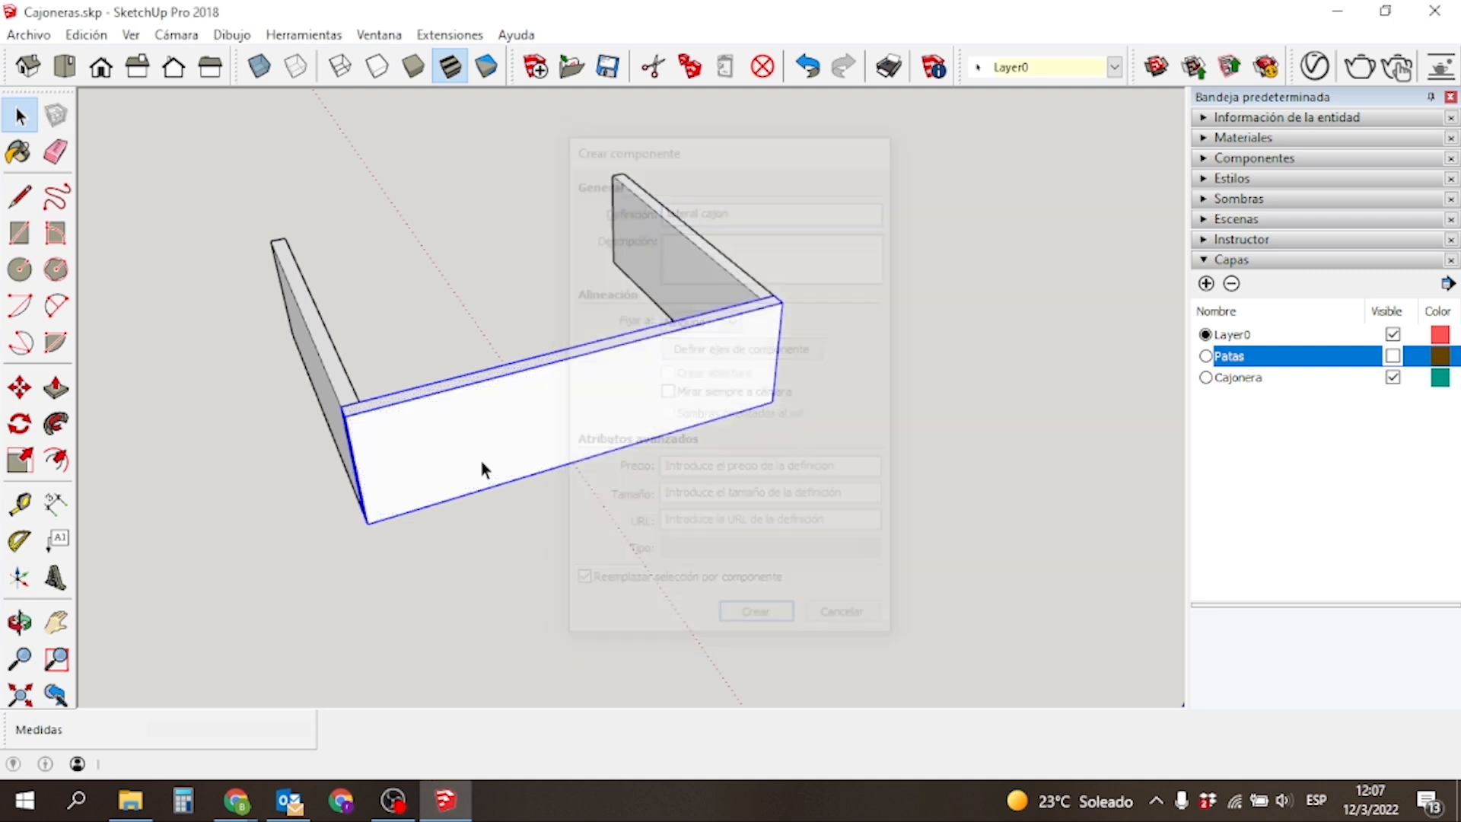
Copy the side component 420 mm to the opposite ends of the front and back panels.
middle_click_drag(482, 466, 533, 374)
scroll(473, 457, "up", 3)
key("m")
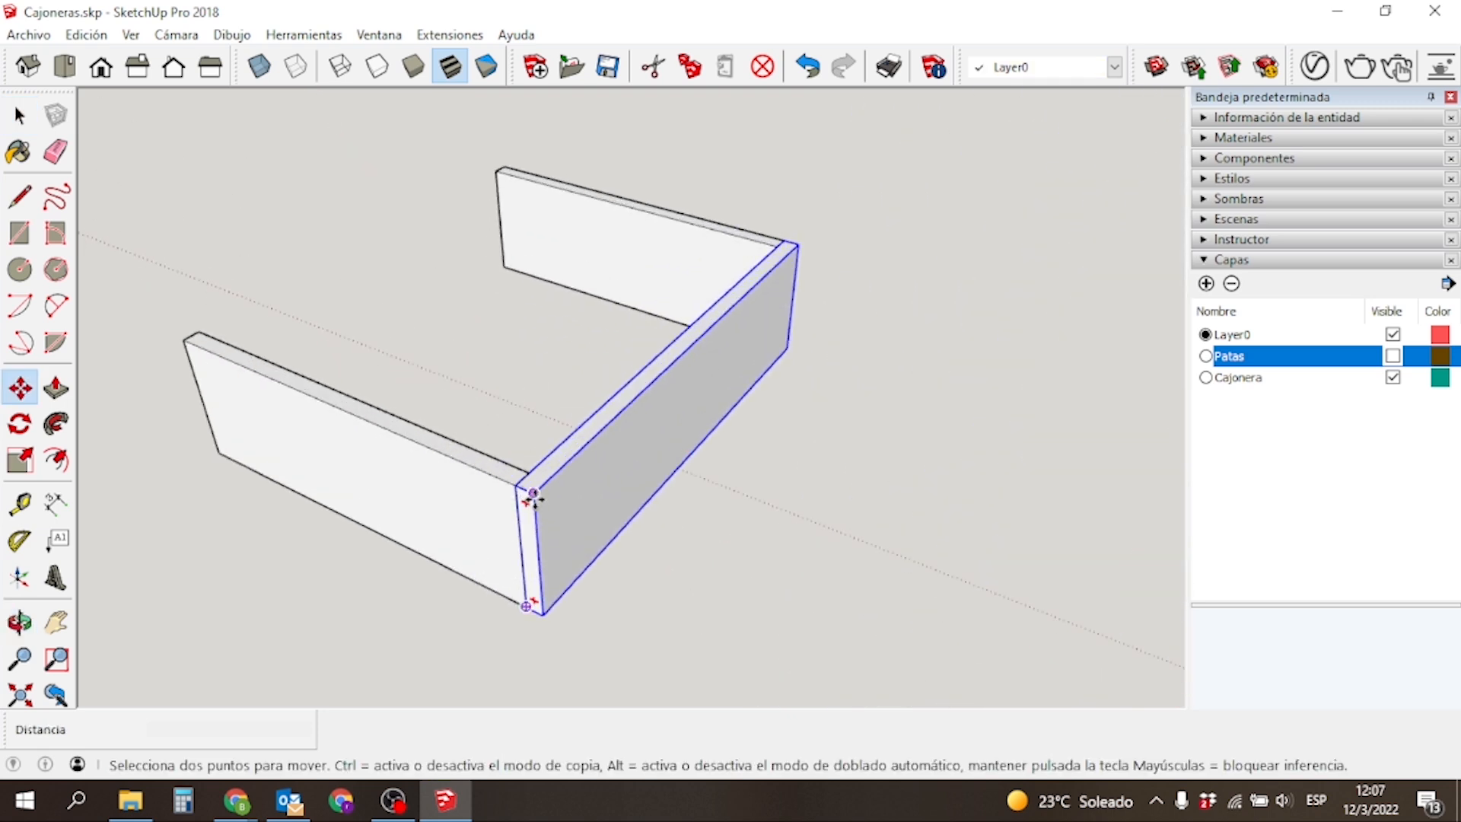
left_click(531, 495)
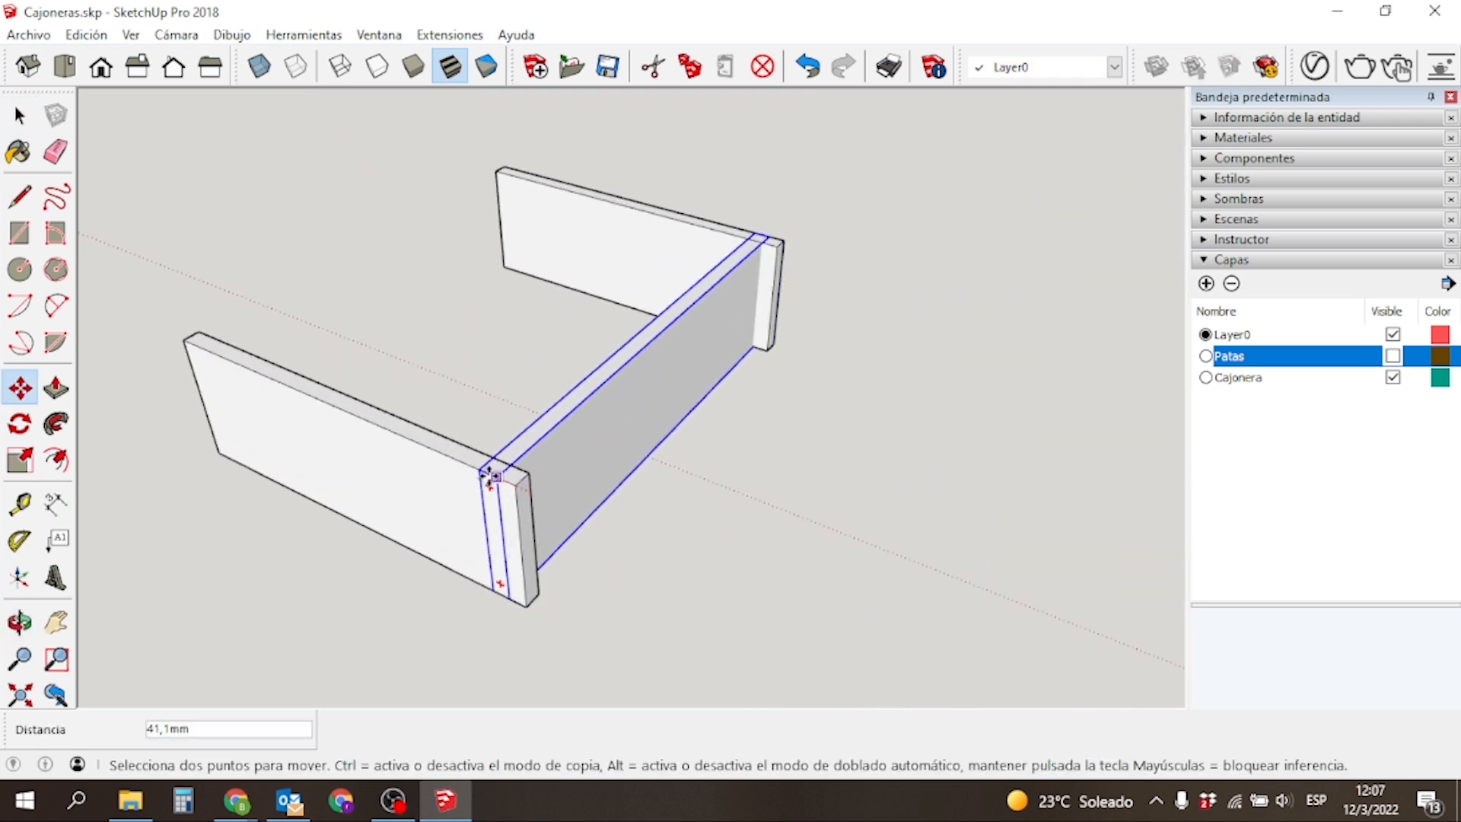
key("ctrl")
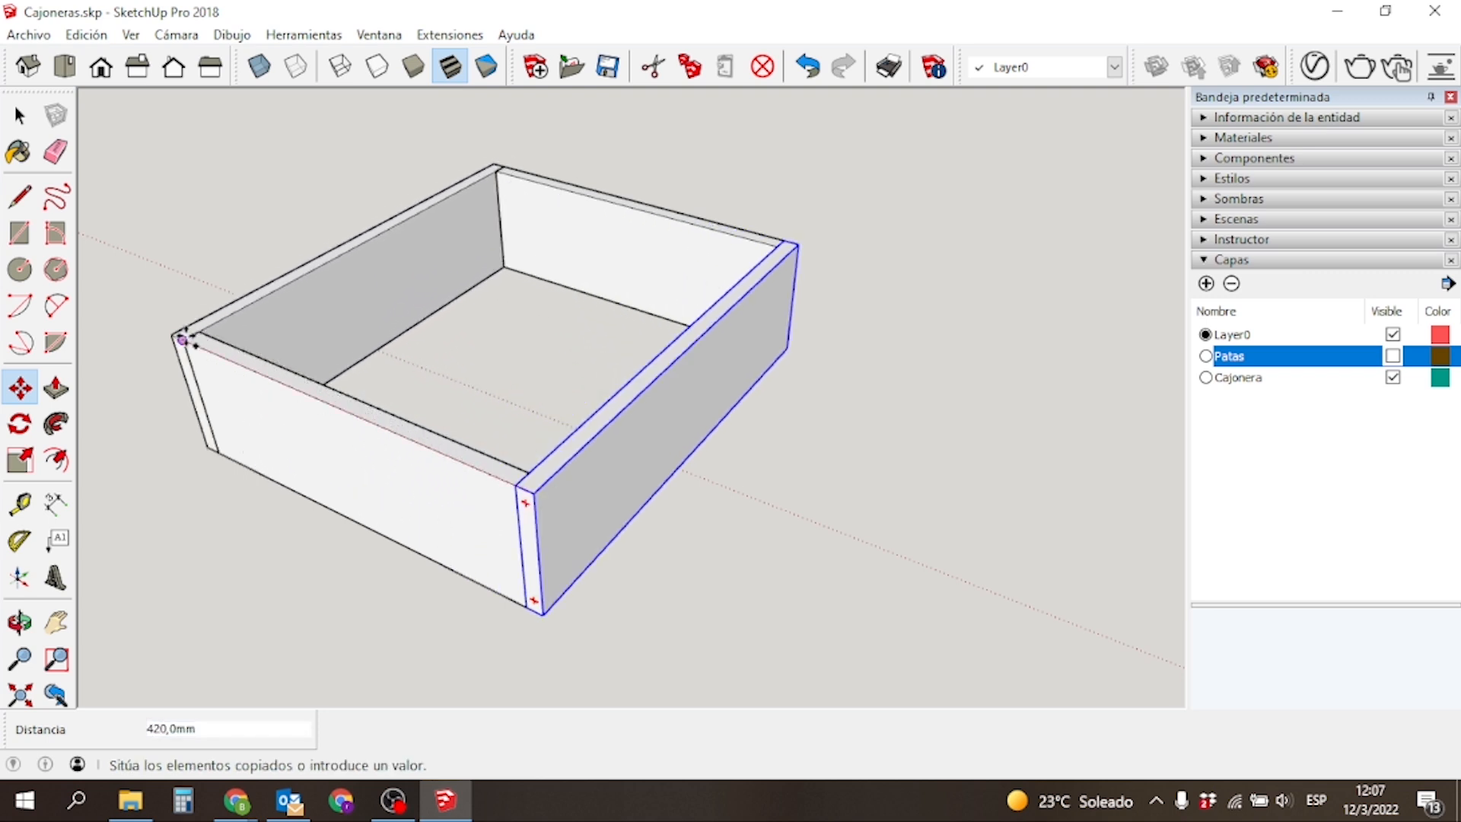
left_click(183, 340)
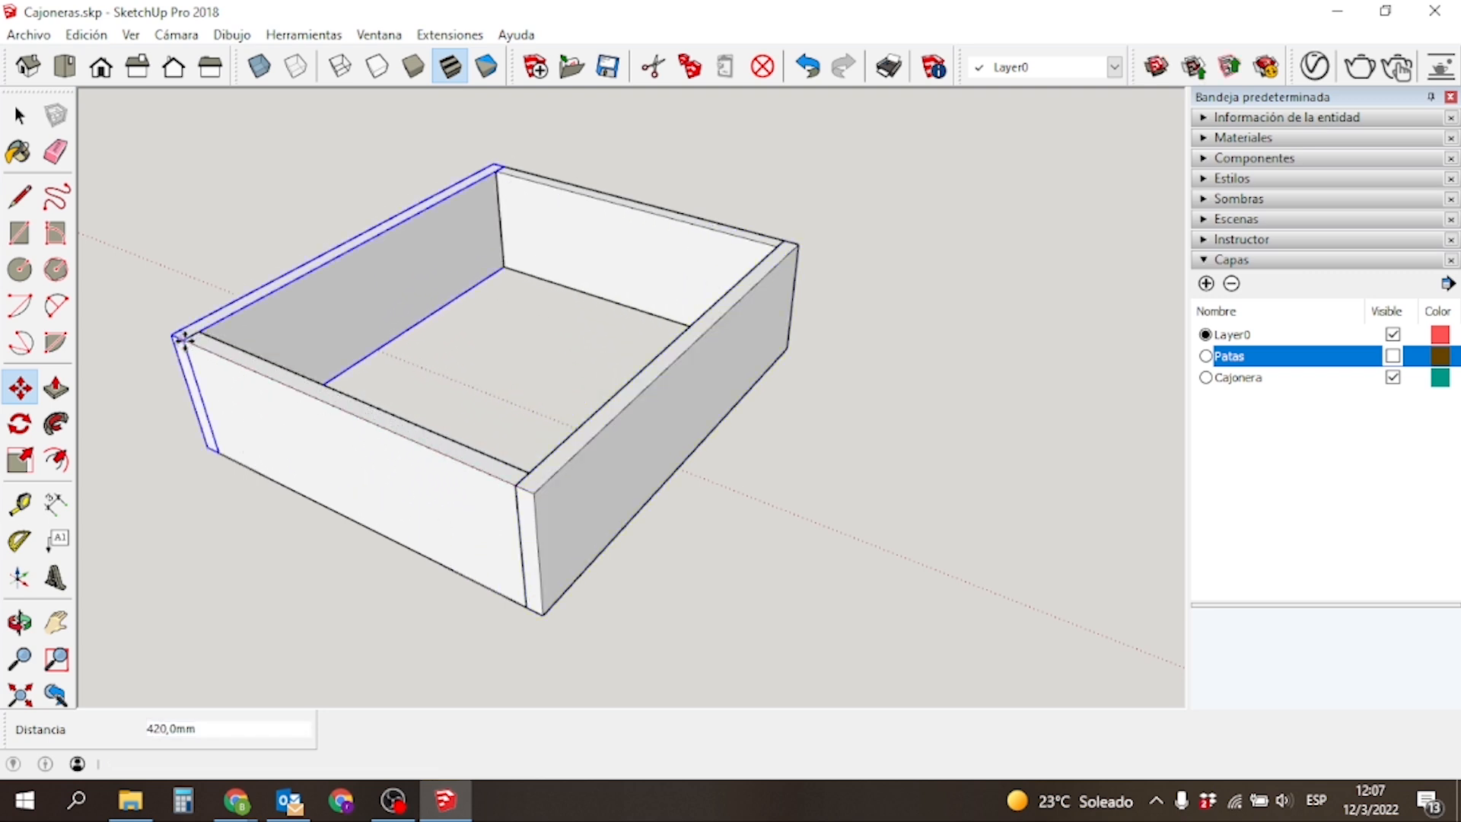
Select all four drawer panels and combine them into one group.
key("space")
left_click(326, 654)
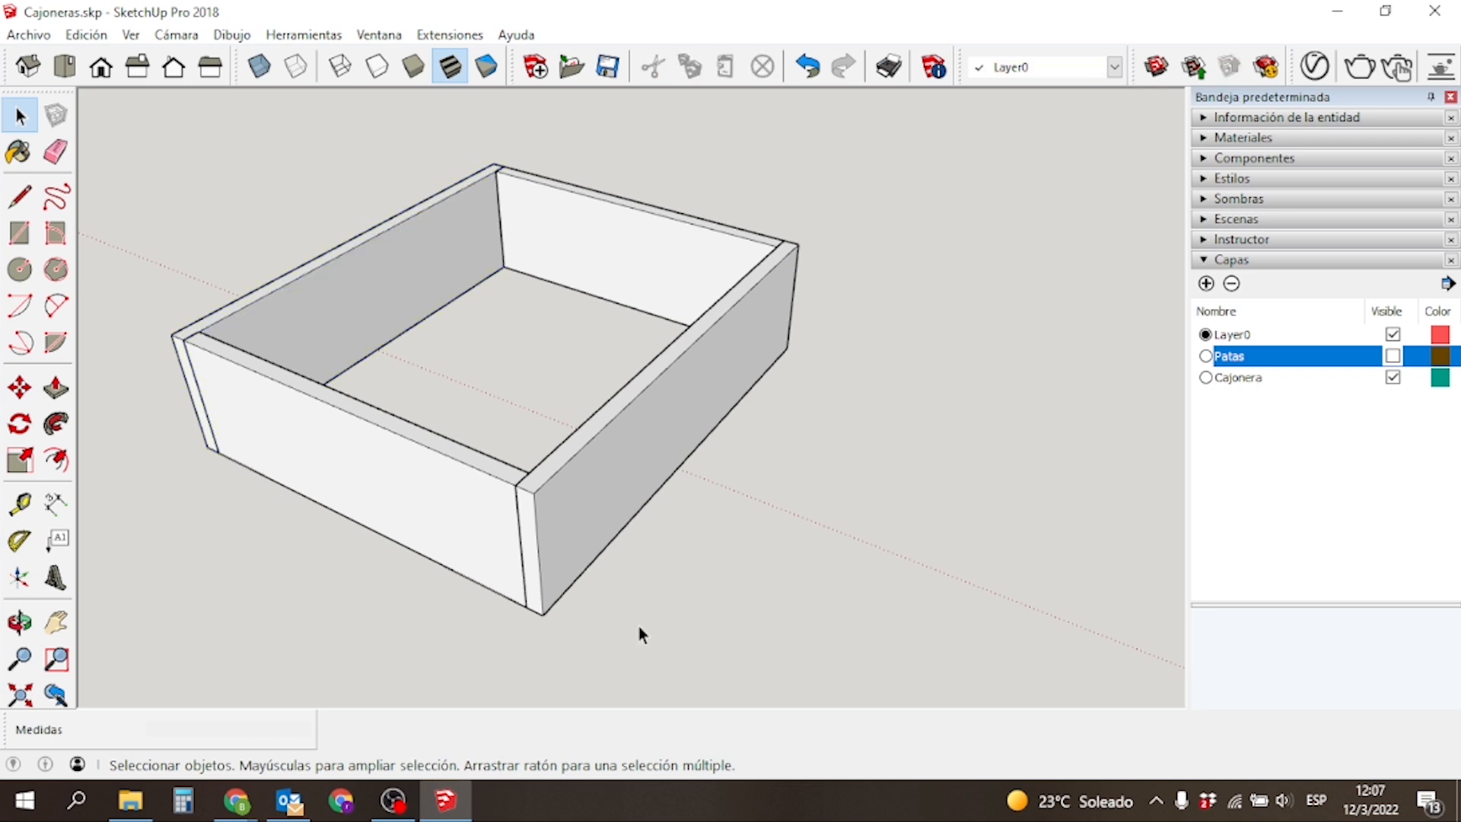
left_click_drag(248, 391, 237, 560)
right_click(313, 498)
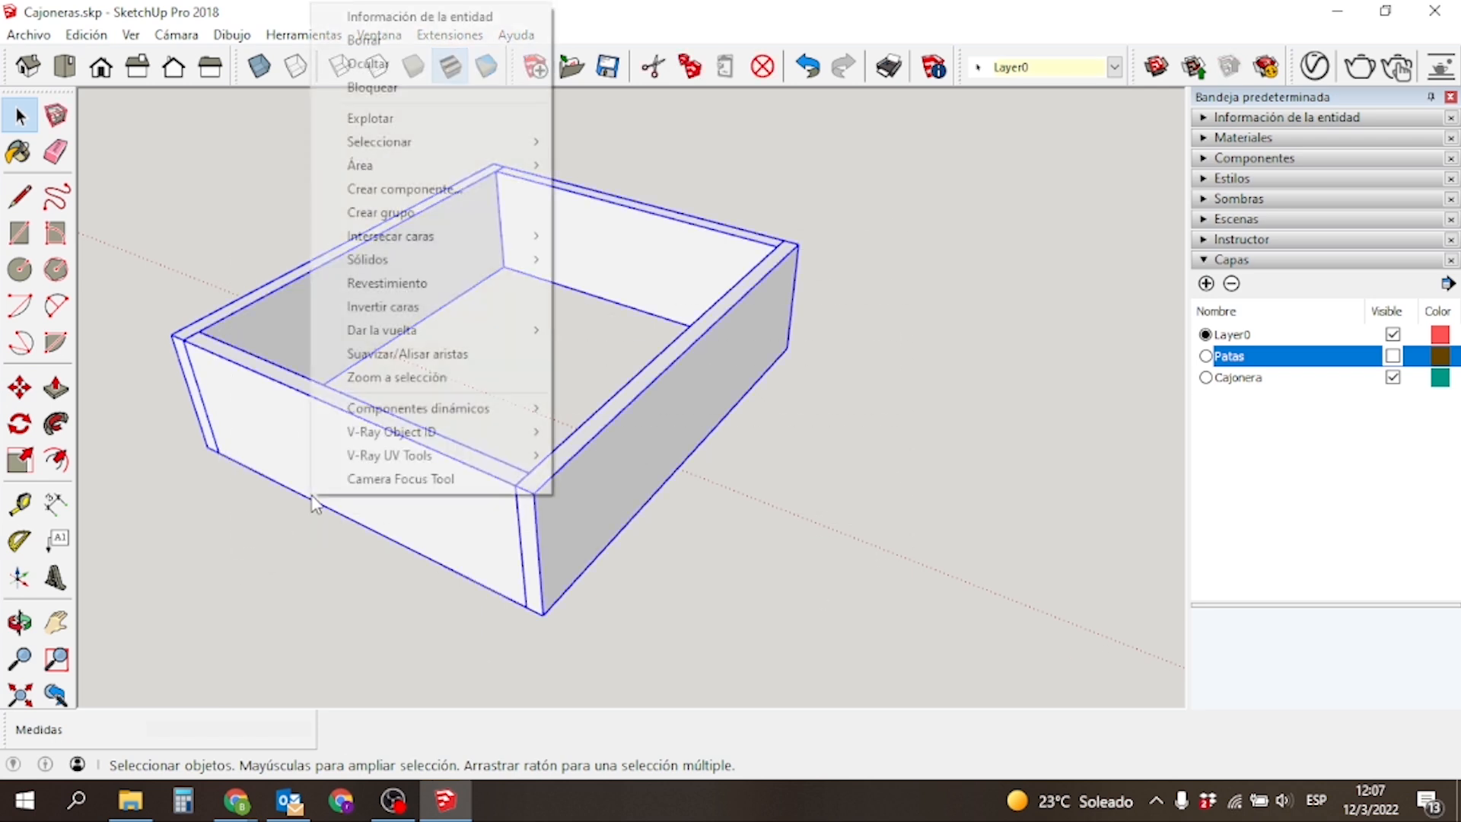
left_click(315, 486)
right_click(420, 485)
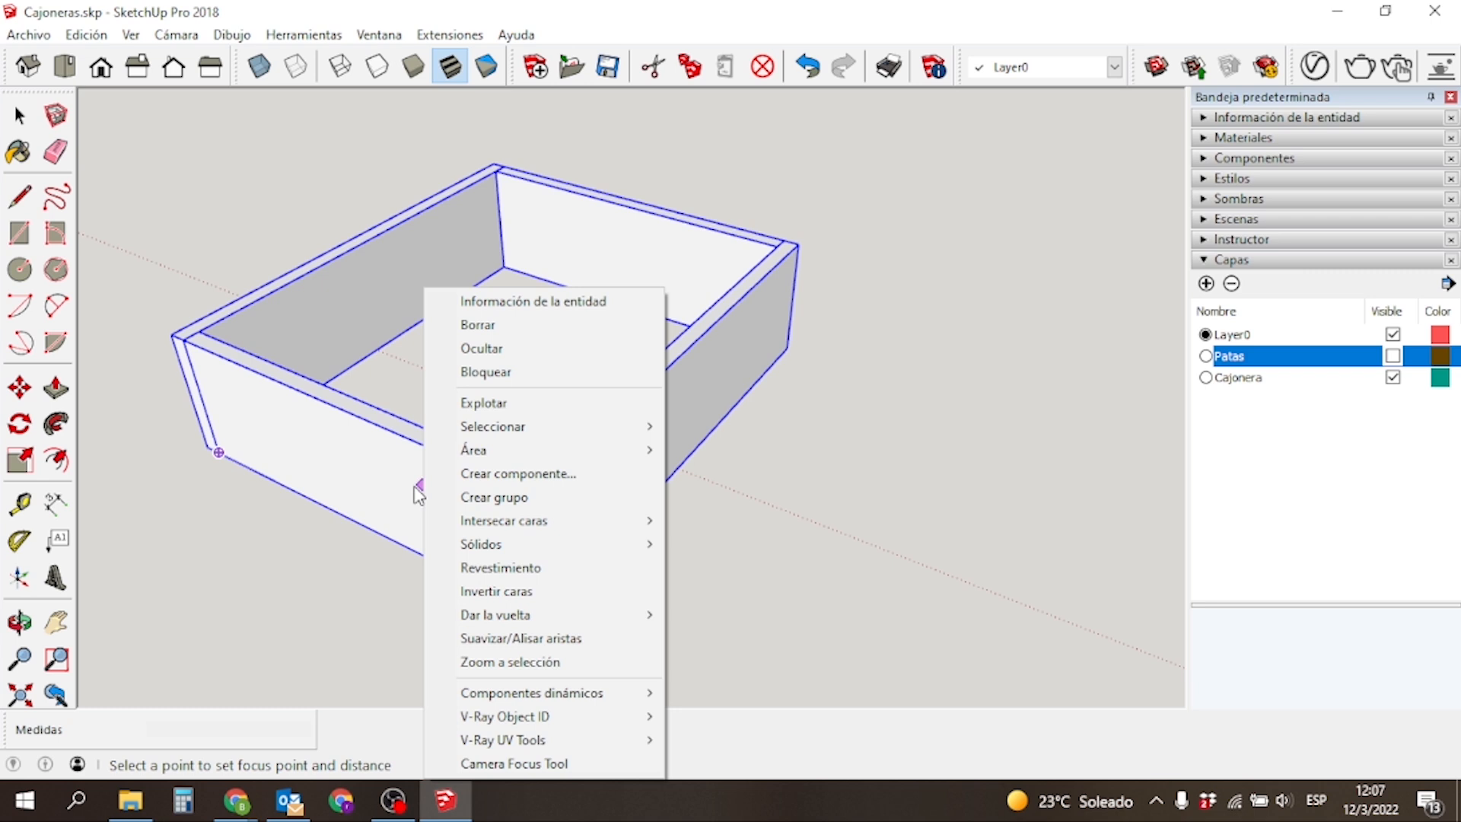
left_click(496, 499)
Draw a 482 by 420 mm rectangle on the drawer's underside and extrude it 3 mm with Push/Pull.
middle_click_drag(358, 624, 586, 271)
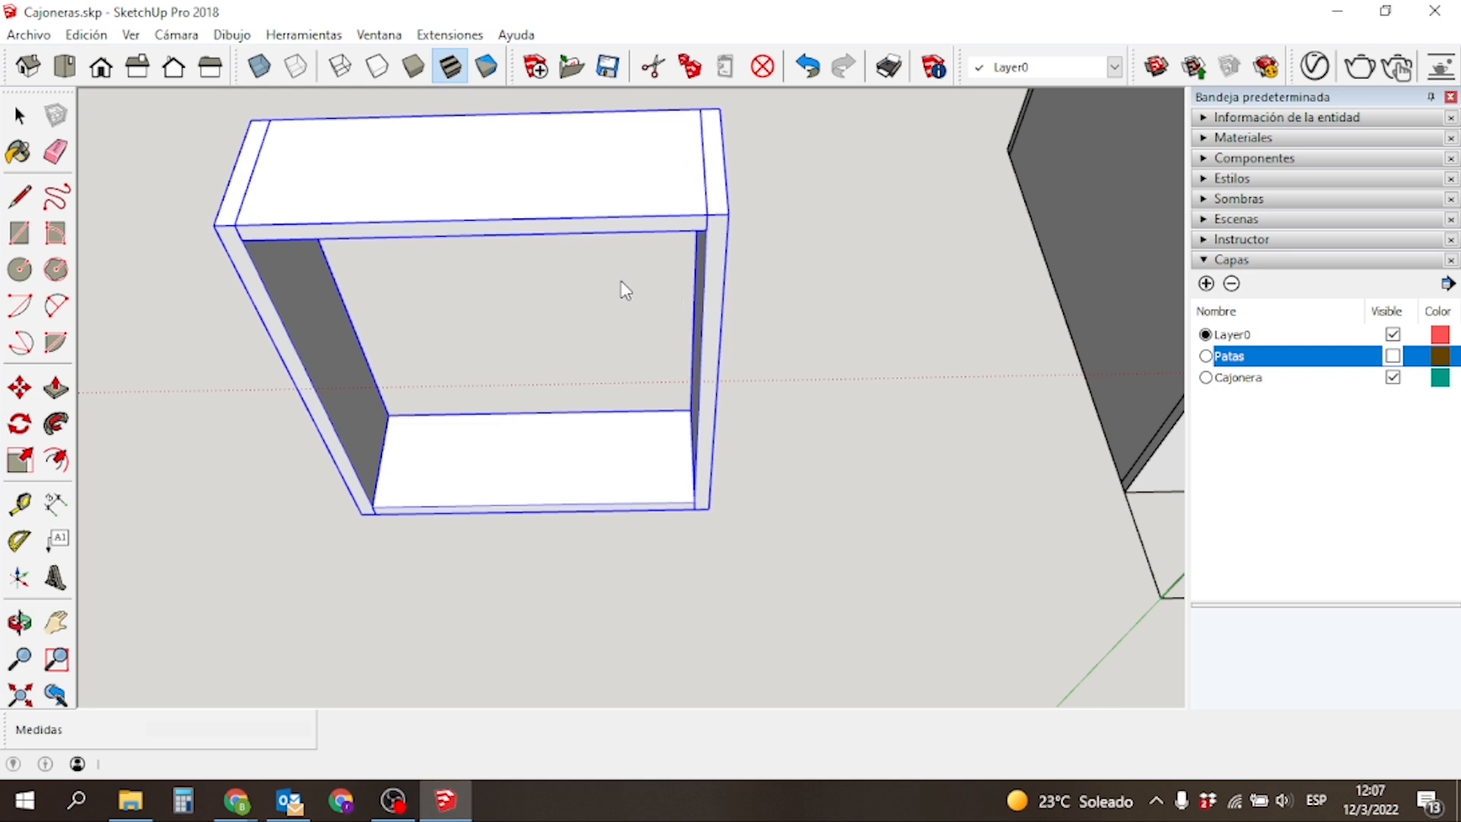
key("r")
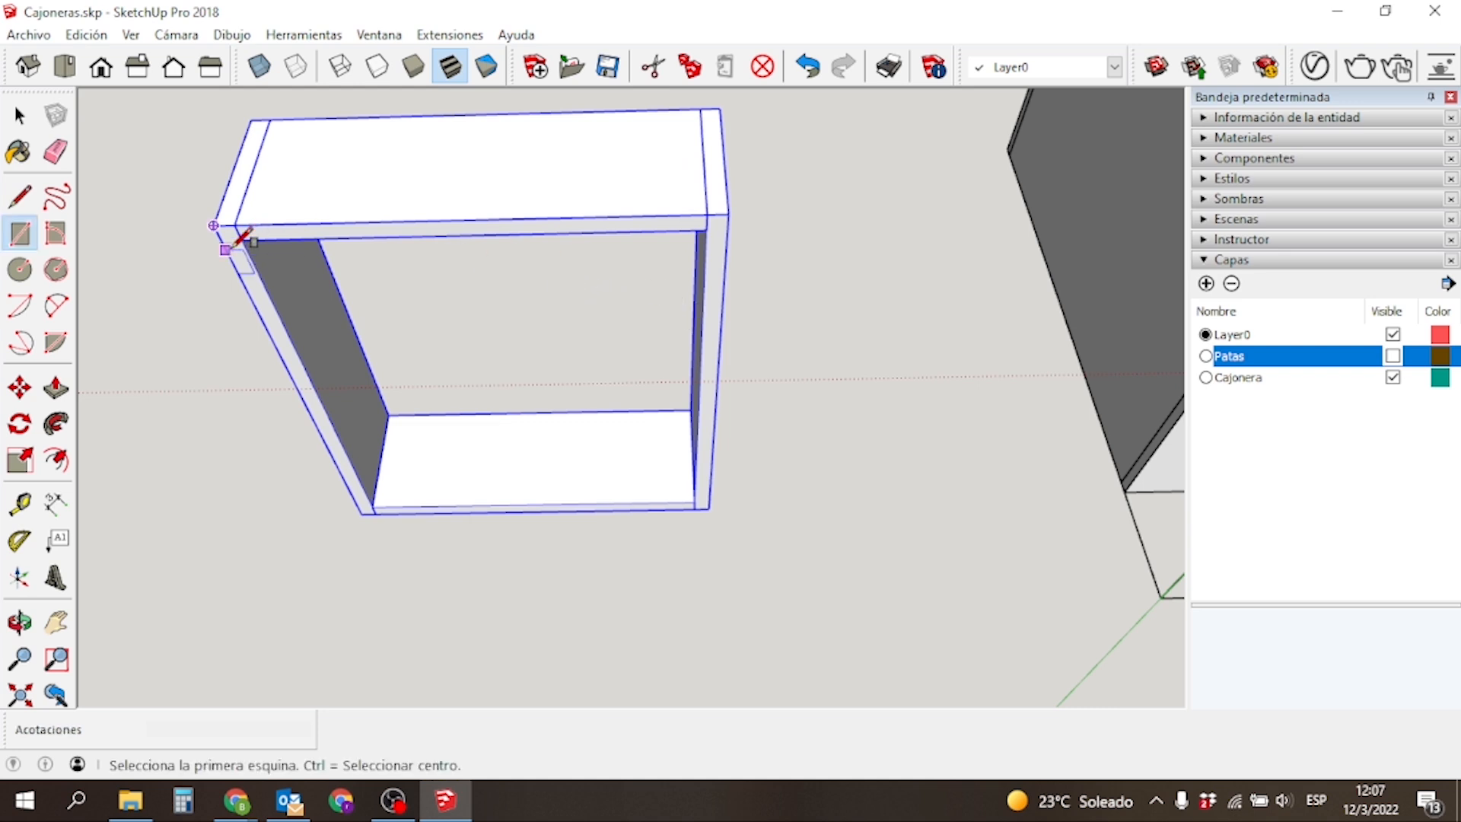
left_click(213, 225)
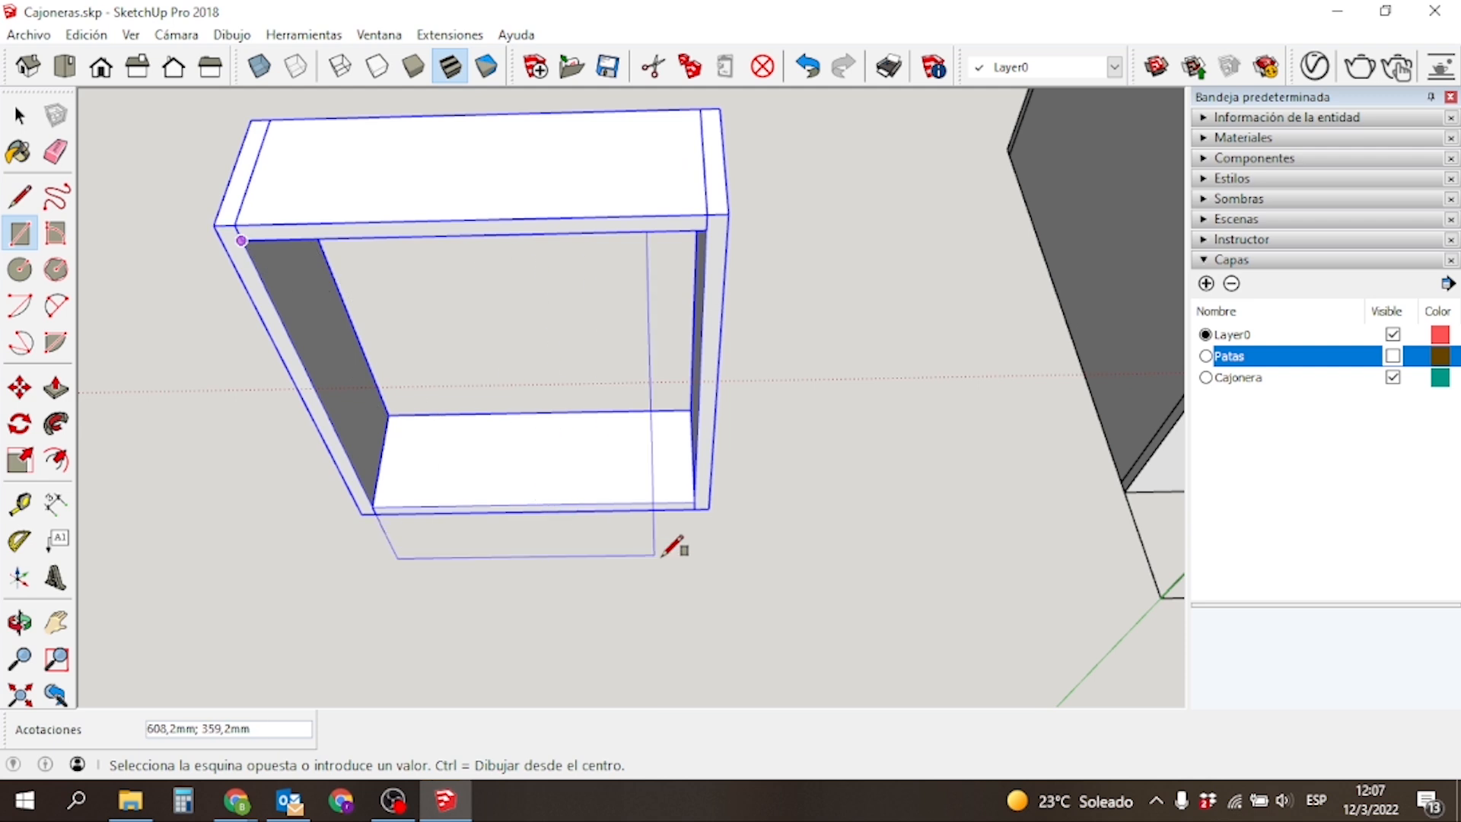
left_click(709, 508)
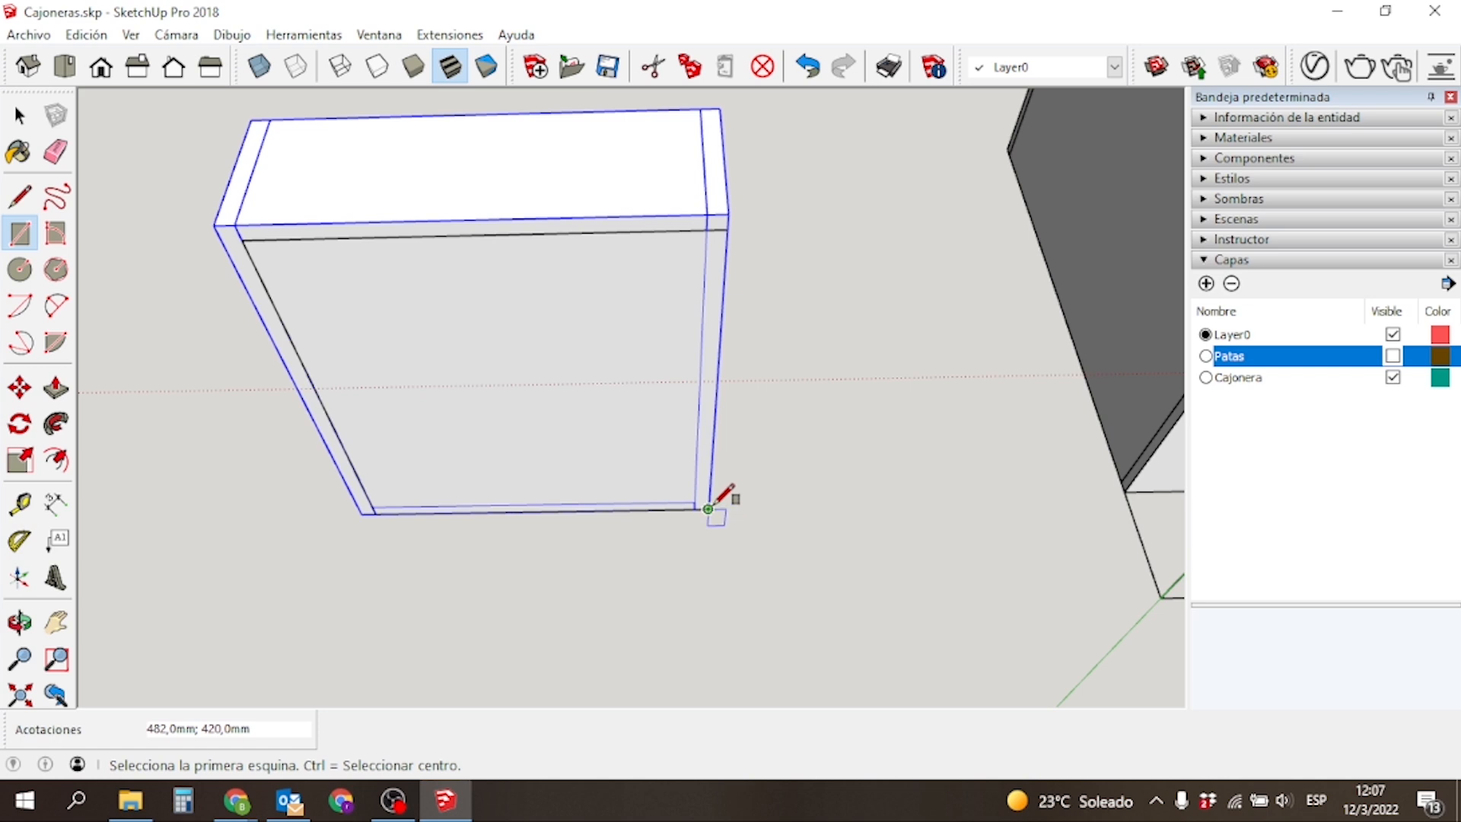
key("p")
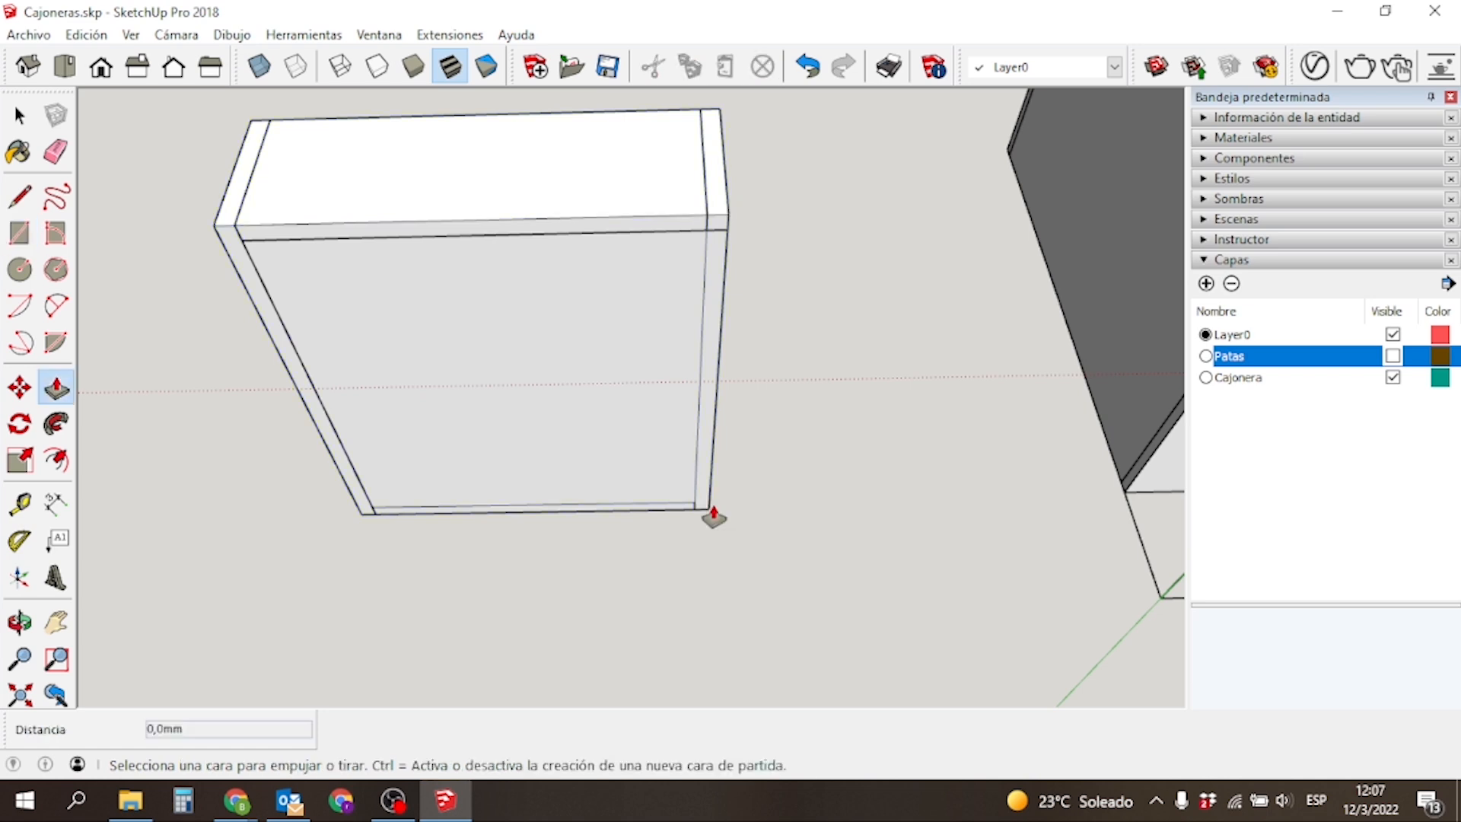
left_click(625, 466)
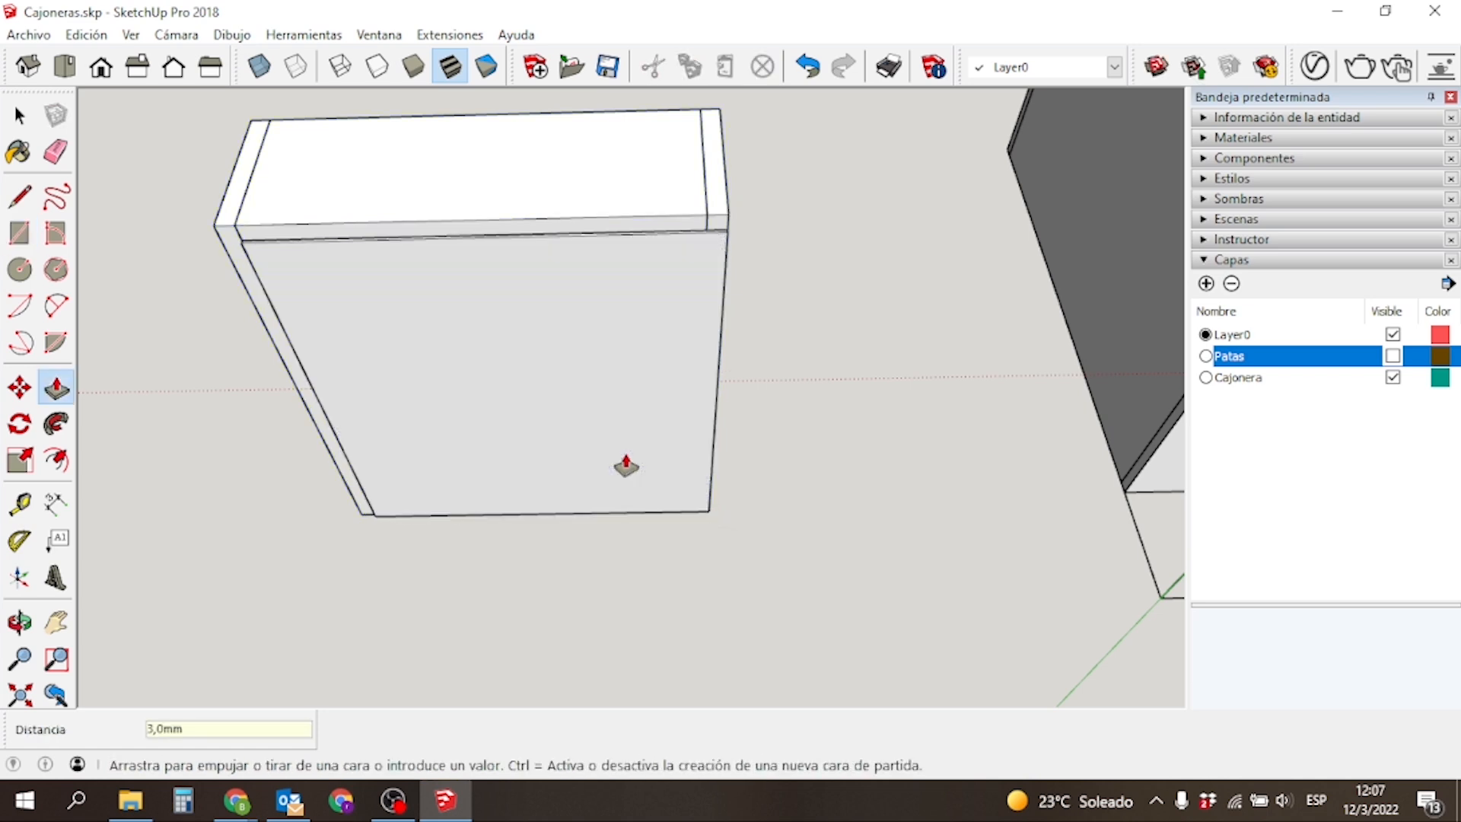
Make the whole 3 mm bottom panel a component named "piso cajon".
key("space")
left_click(627, 457)
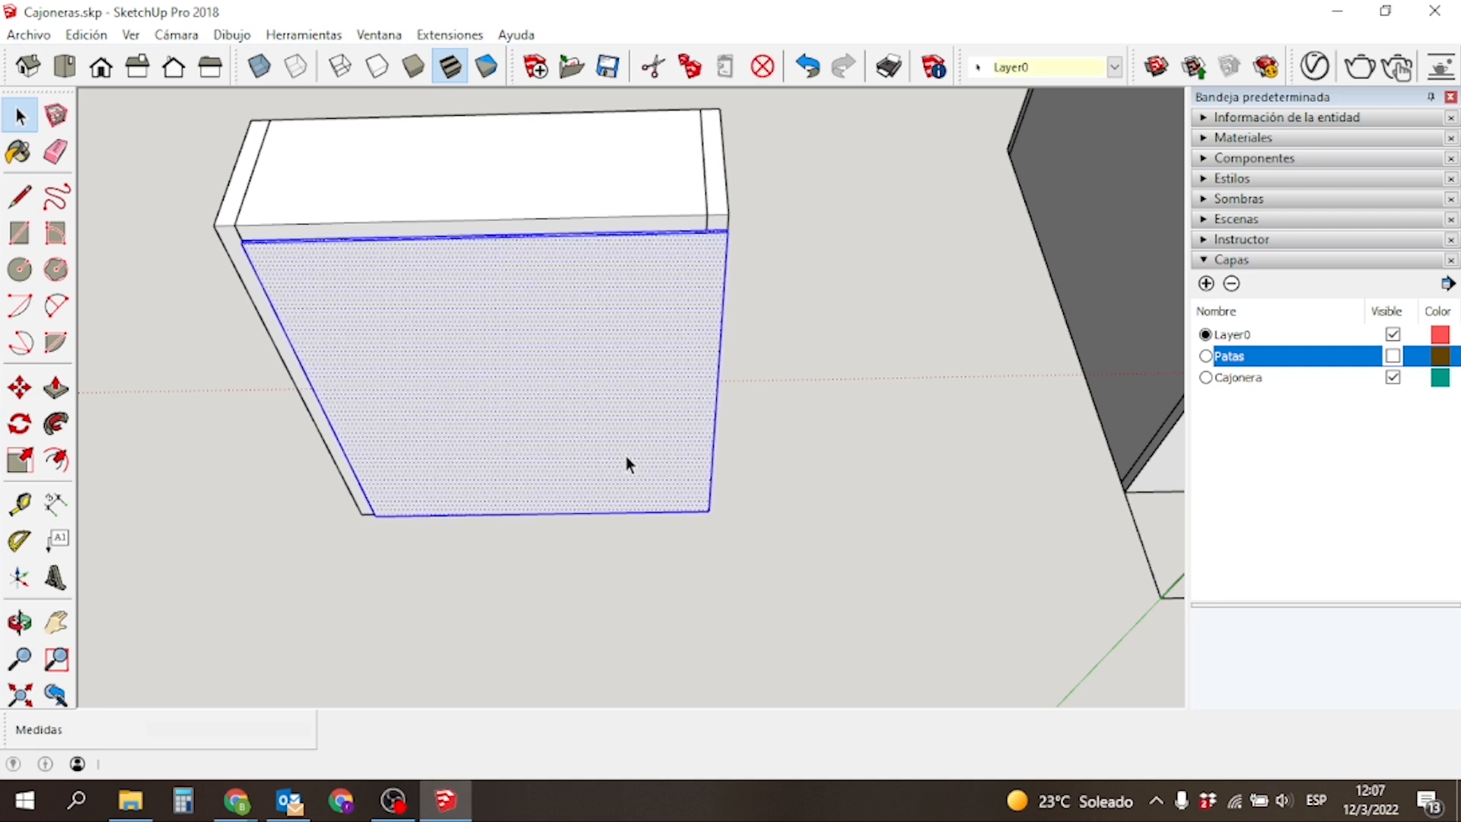
key("g")
type("Fon")
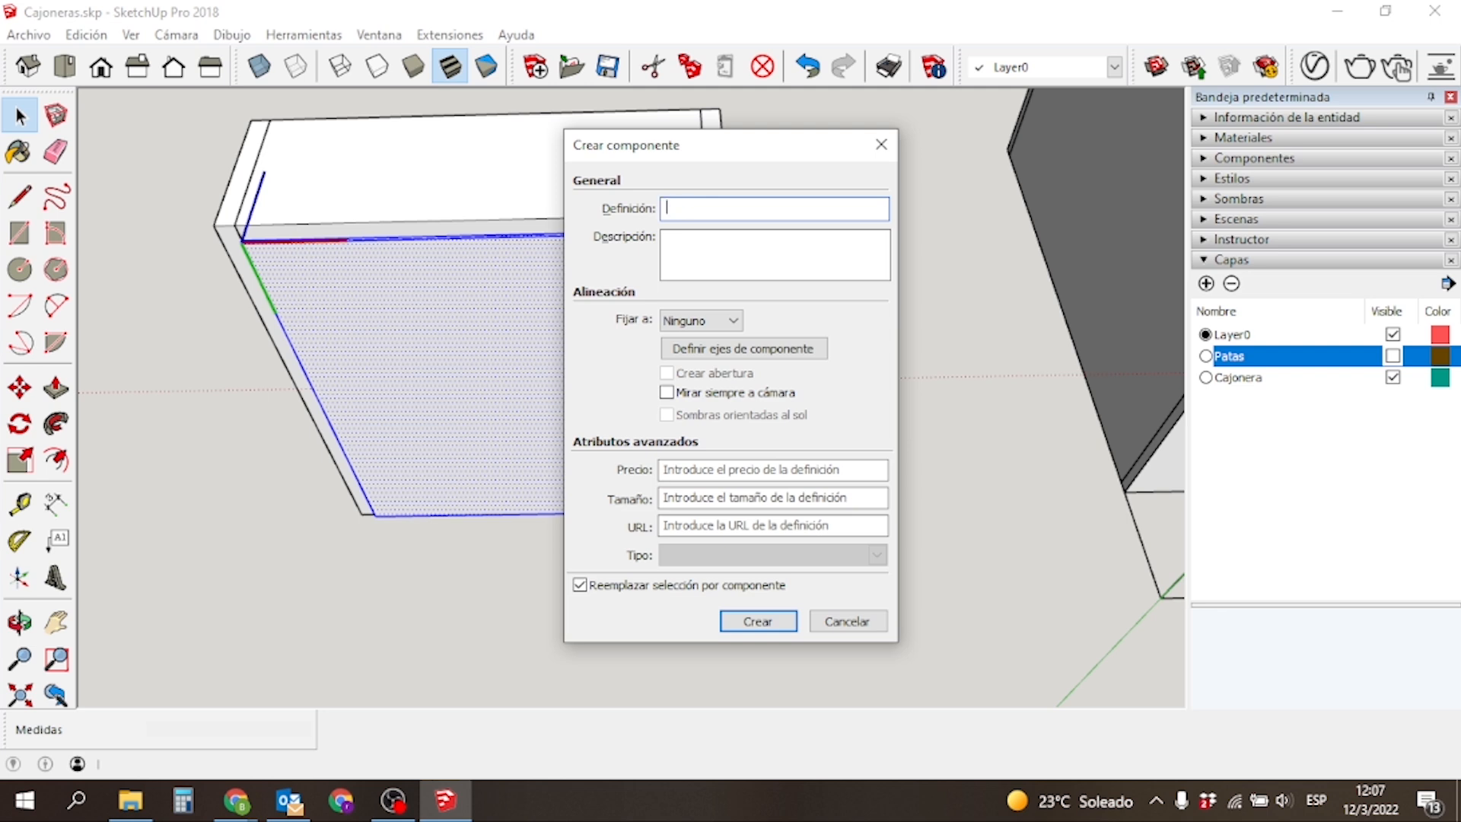
type("piso cajon")
key("Return")
Center the bottom panel under the drawer by moving it 9 mm along the red axis and 9 mm along the green axis.
key("m")
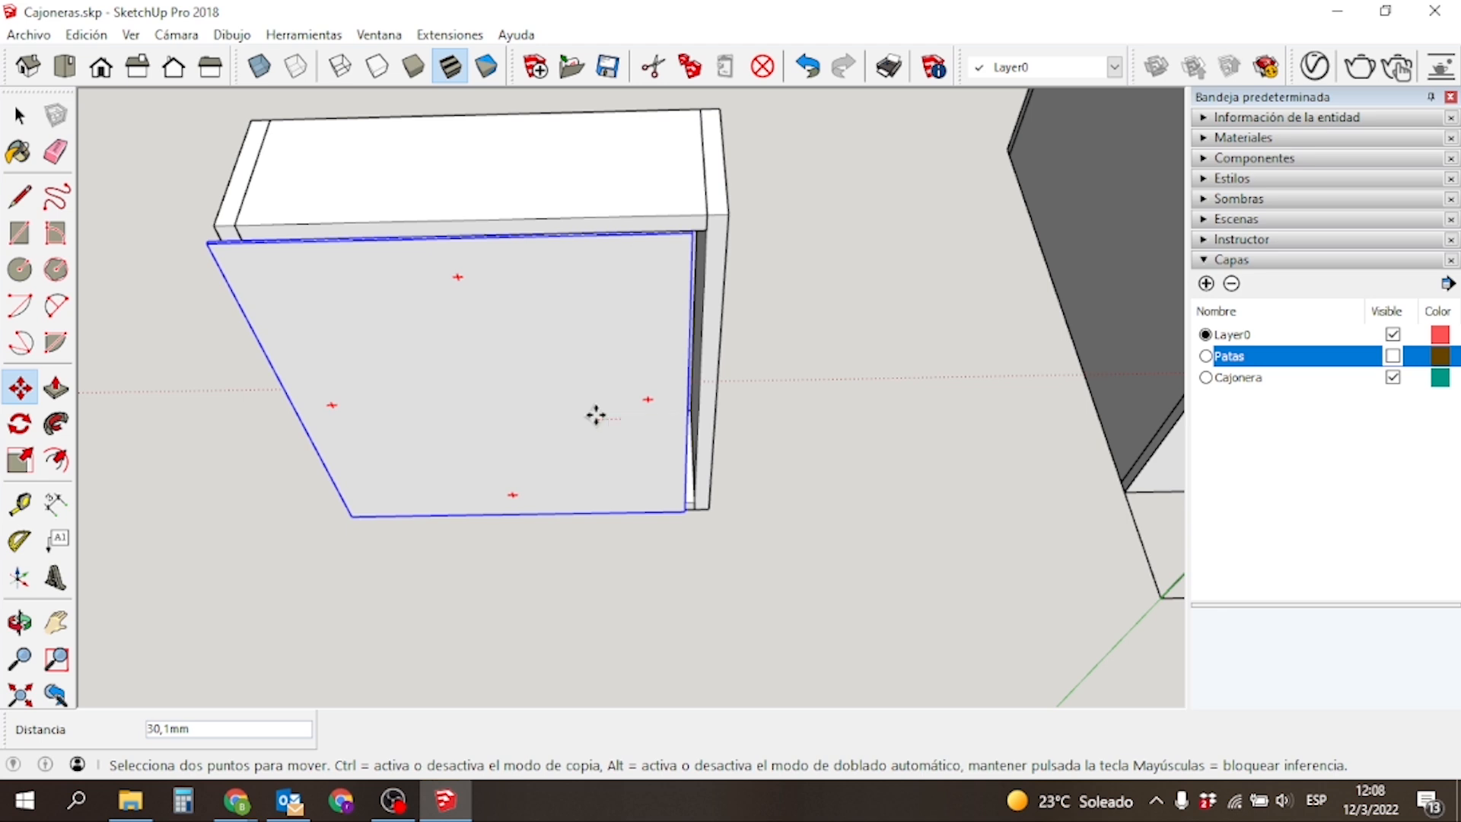
left_click(595, 414)
type("9")
key("Return")
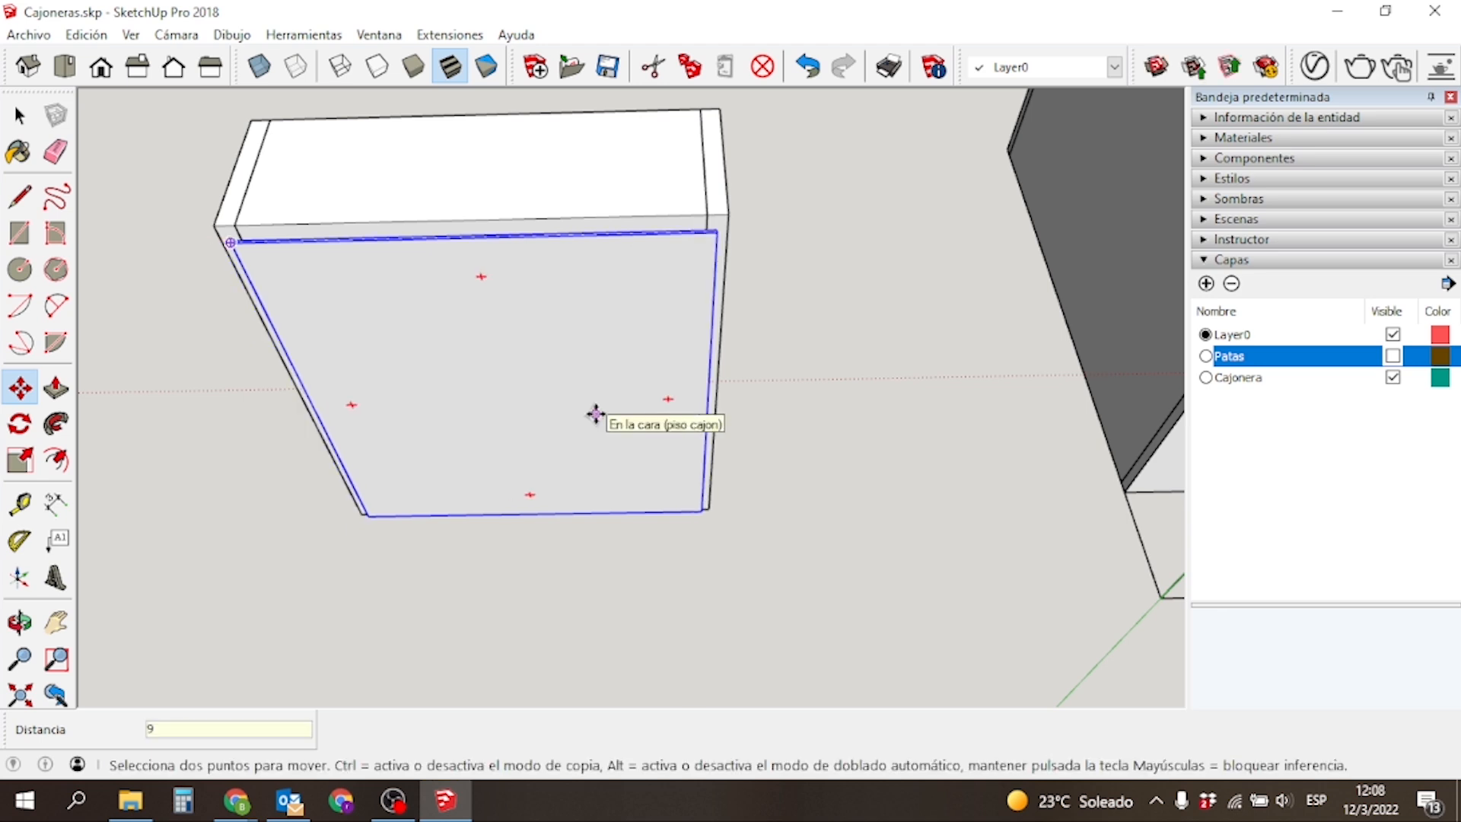
left_click(595, 414)
type("9")
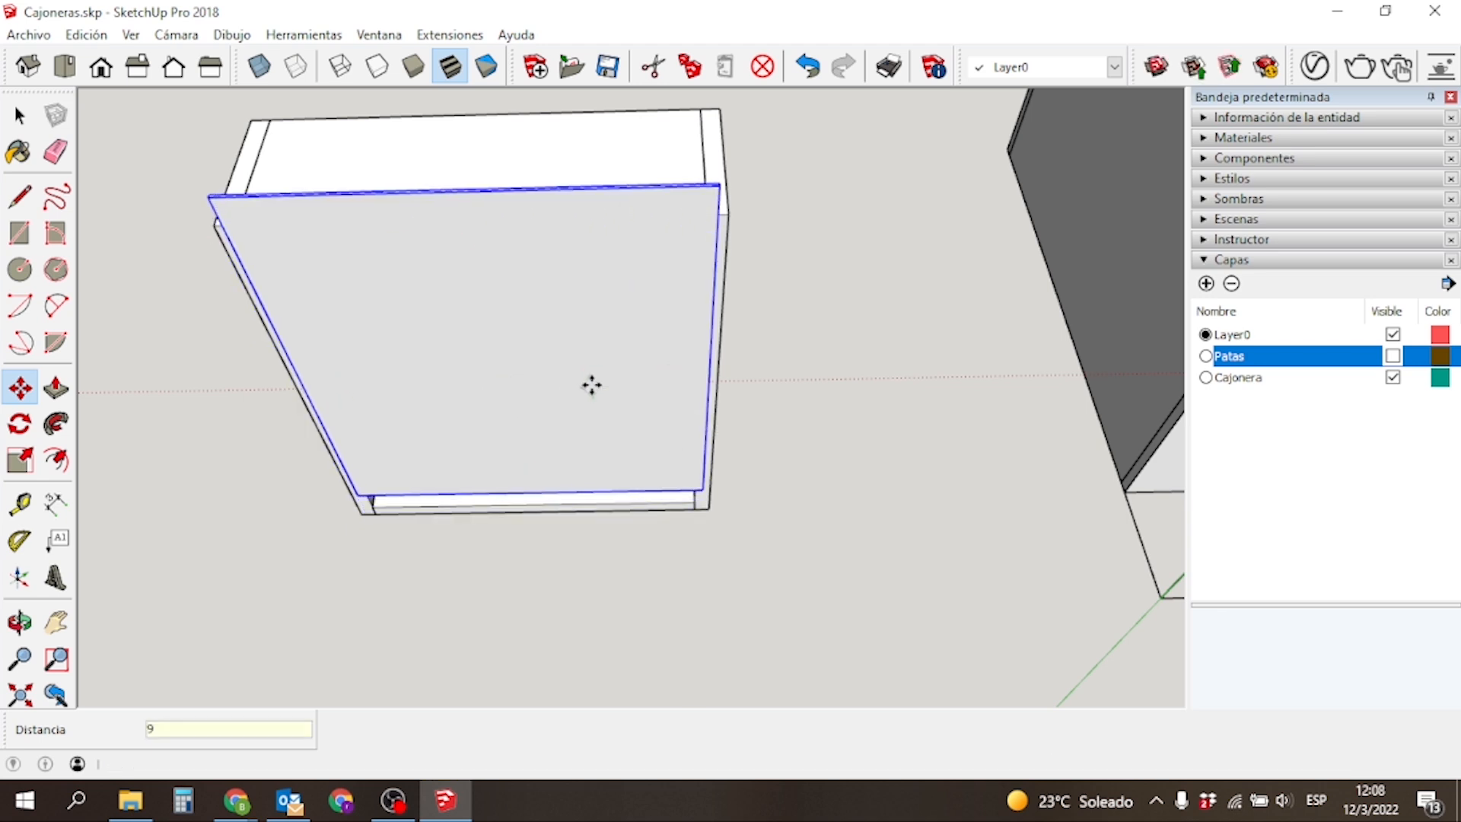
key("Return")
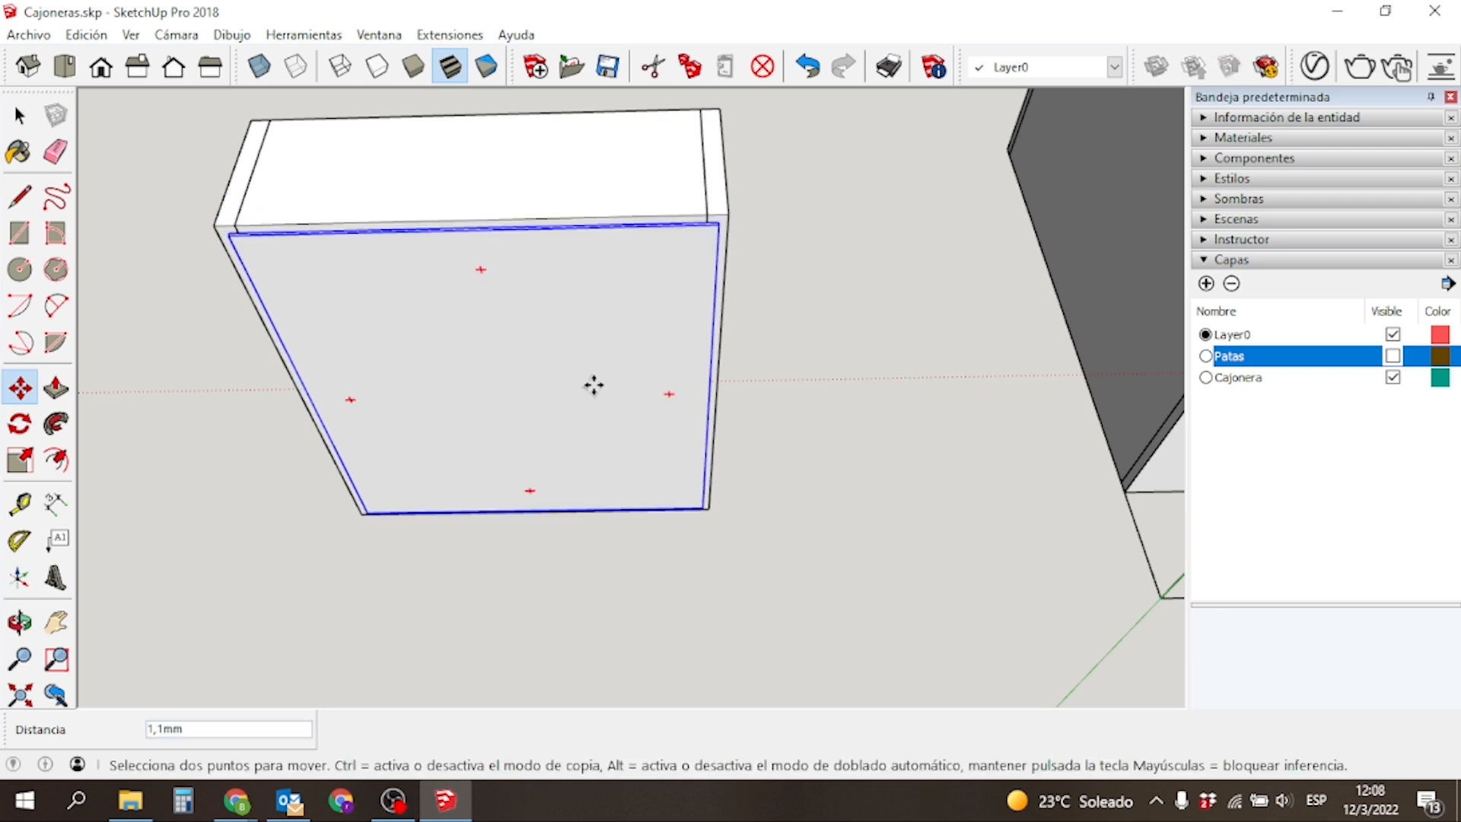
Move the bottom panel 12 mm up into the drawer along the vertical blue axis.
left_click(589, 363)
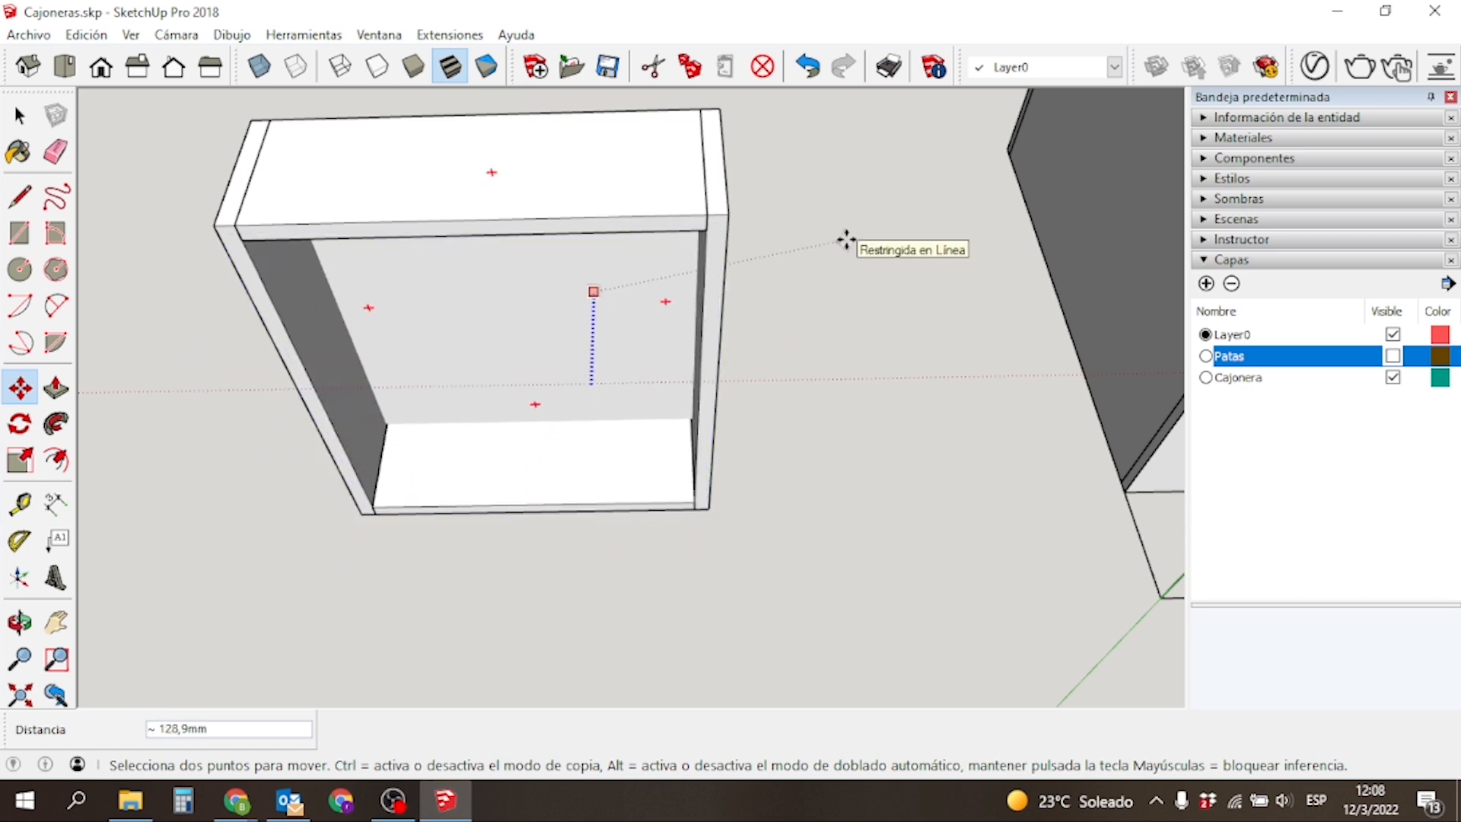
type("12")
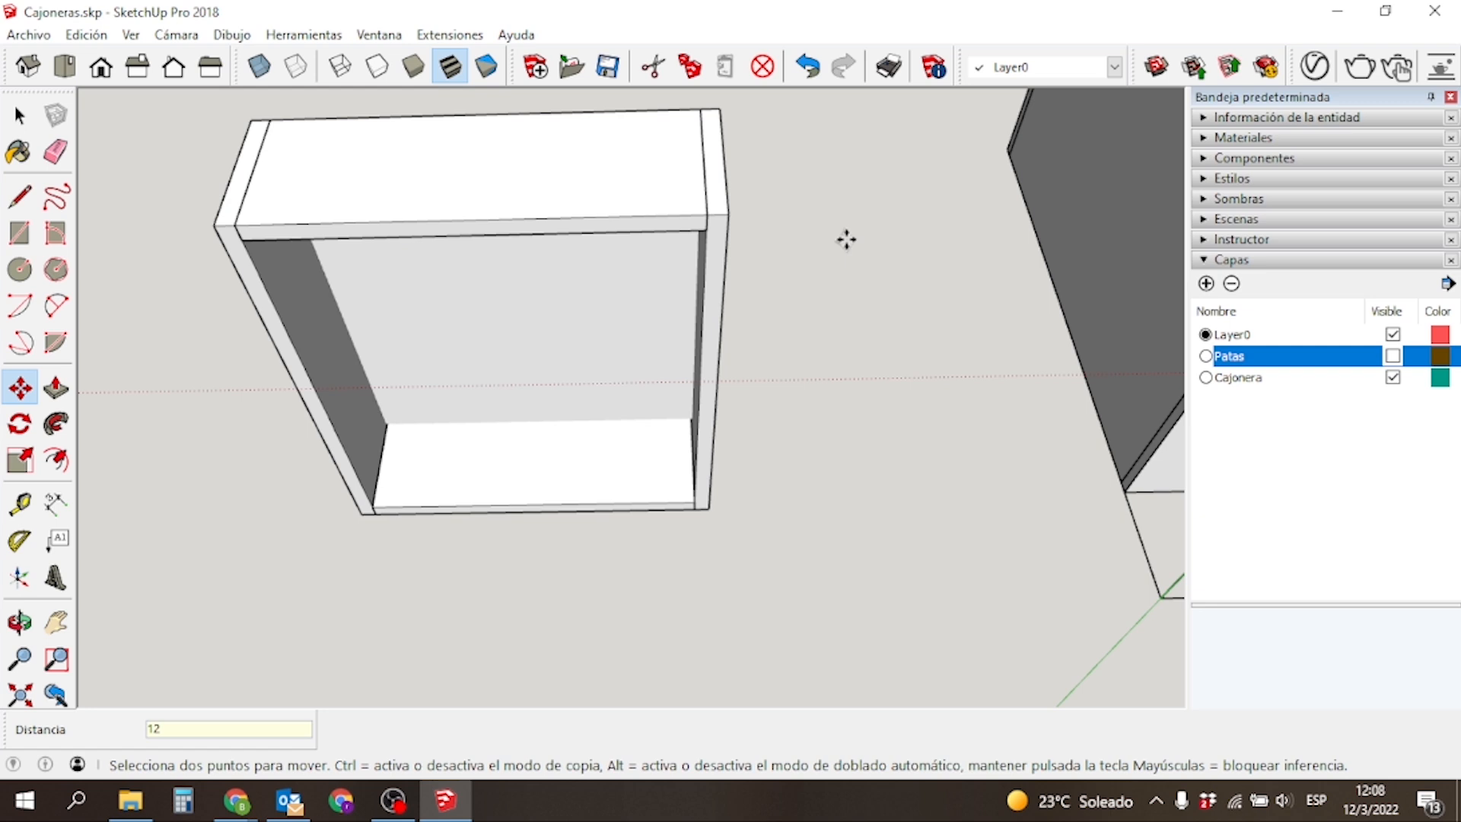
key("Return")
middle_click_drag(842, 214, 694, 373)
scroll(423, 502, "up", 5)
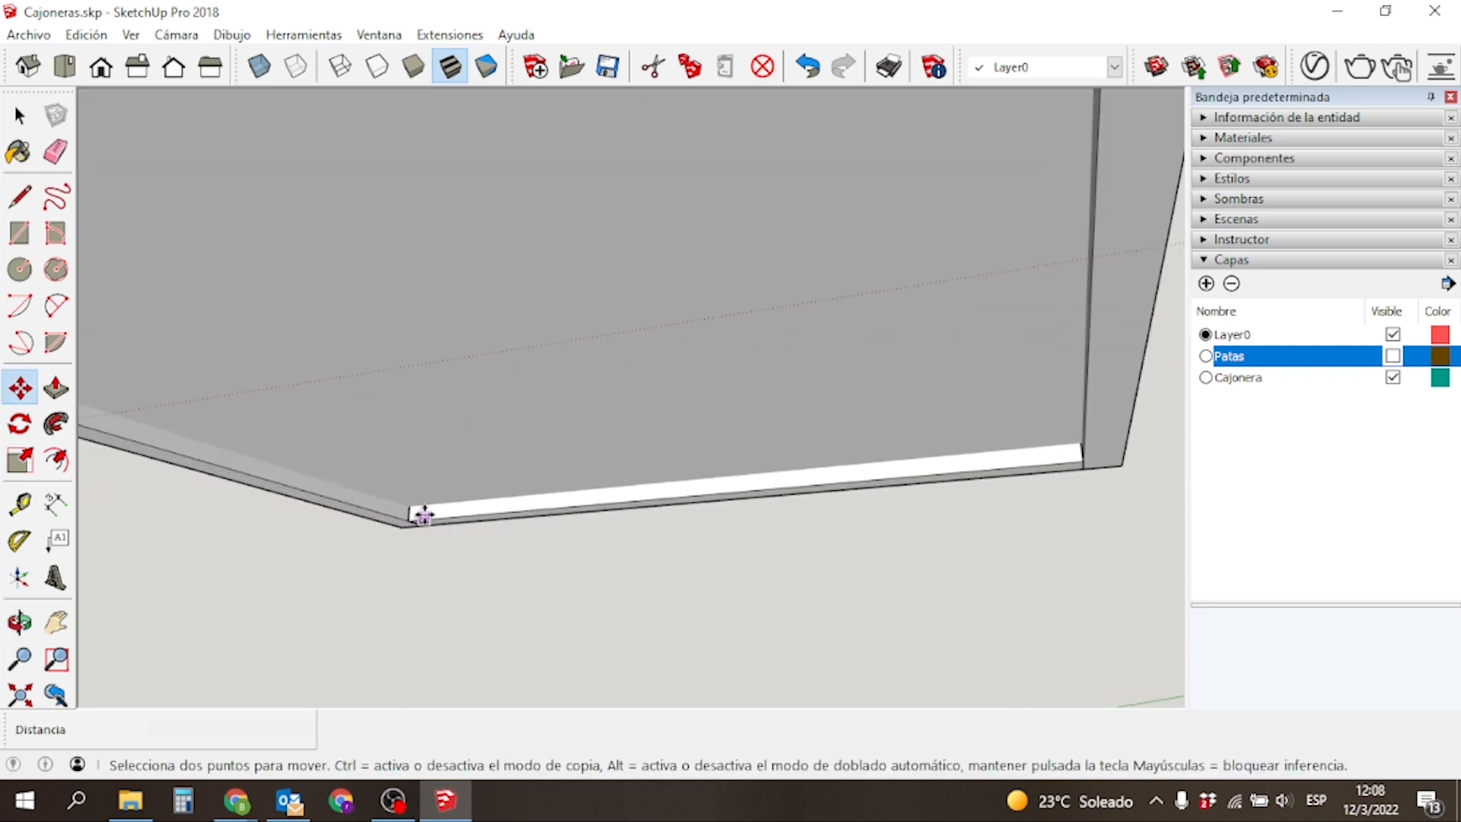
scroll(417, 508, "down", 8)
mouse_move(404, 505)
middle_mouse_down()
mouse_move(591, 567)
mouse_move(385, 677)
mouse_move(418, 688)
mouse_move(535, 565)
mouse_move(522, 427)
mouse_move(356, 581)
mouse_move(393, 594)
mouse_move(352, 522)
mouse_move(381, 560)
middle_mouse_up()
key("space")
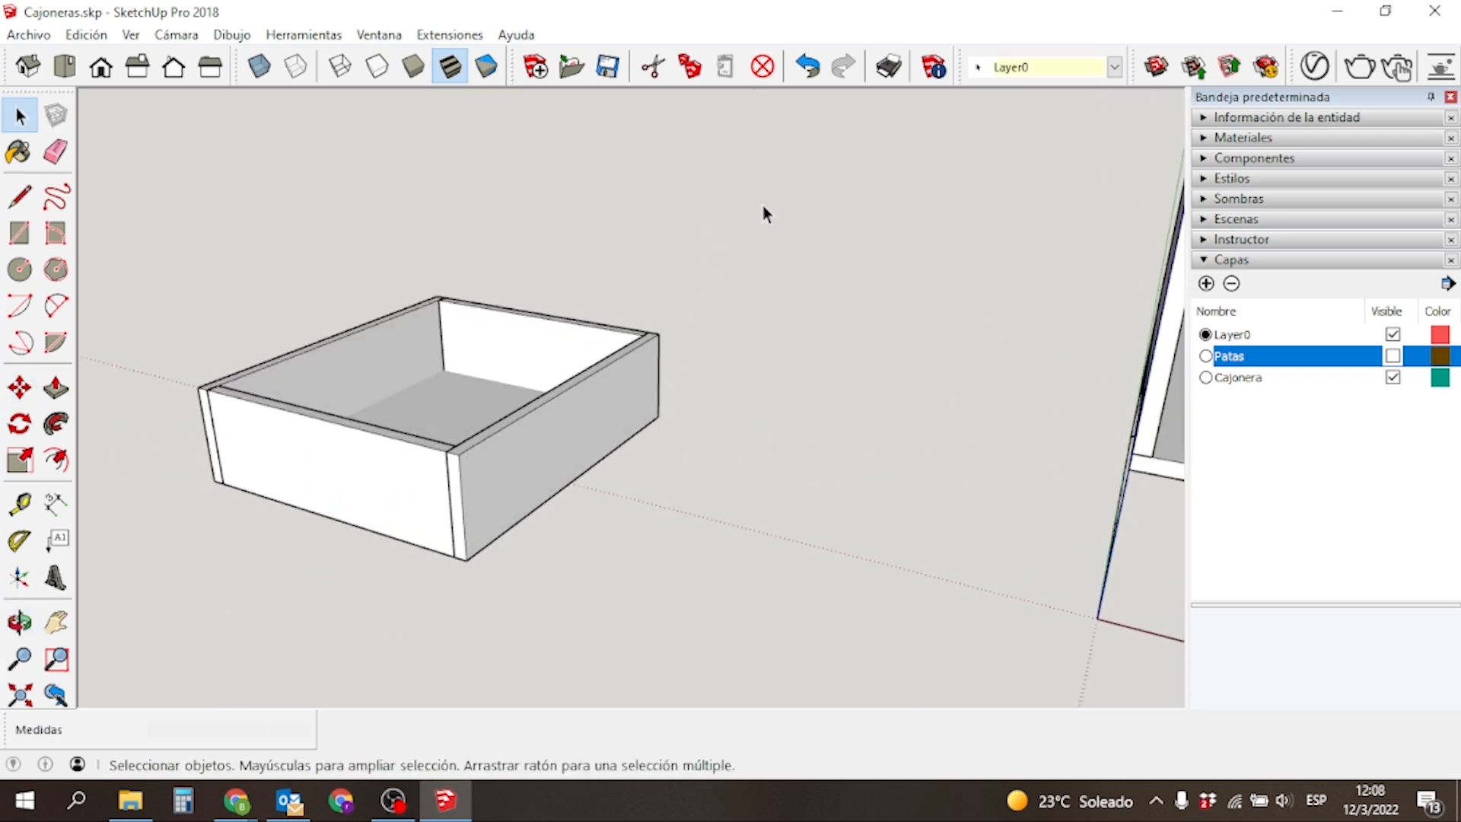
Select all the panels of the finished drawer and combine them into a single group.
left_click_drag(186, 633, 185, 633)
right_click(321, 457)
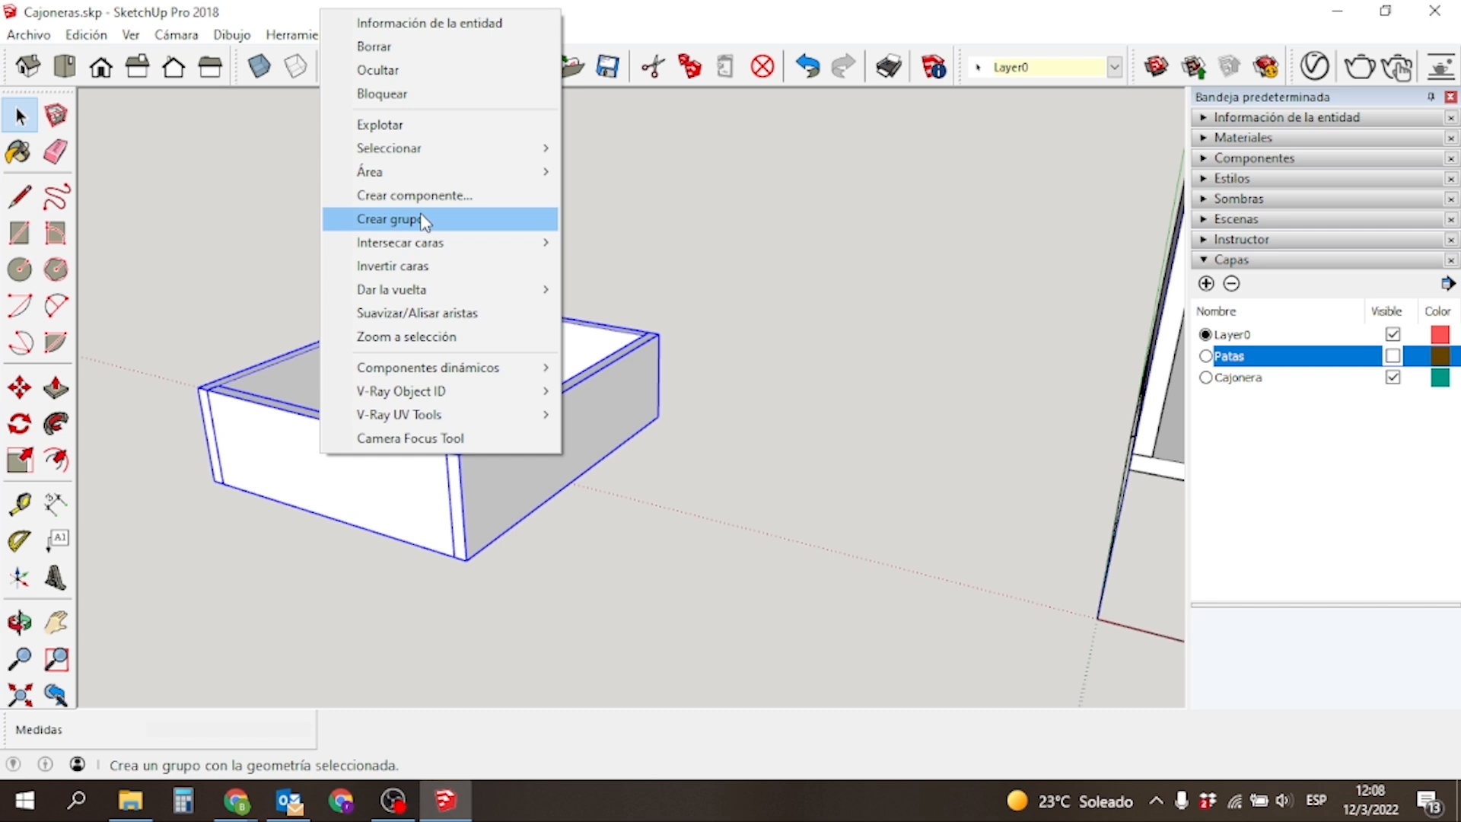
left_click(390, 218)
scroll(459, 353, "down", 3)
scroll(459, 353, "down", 2)
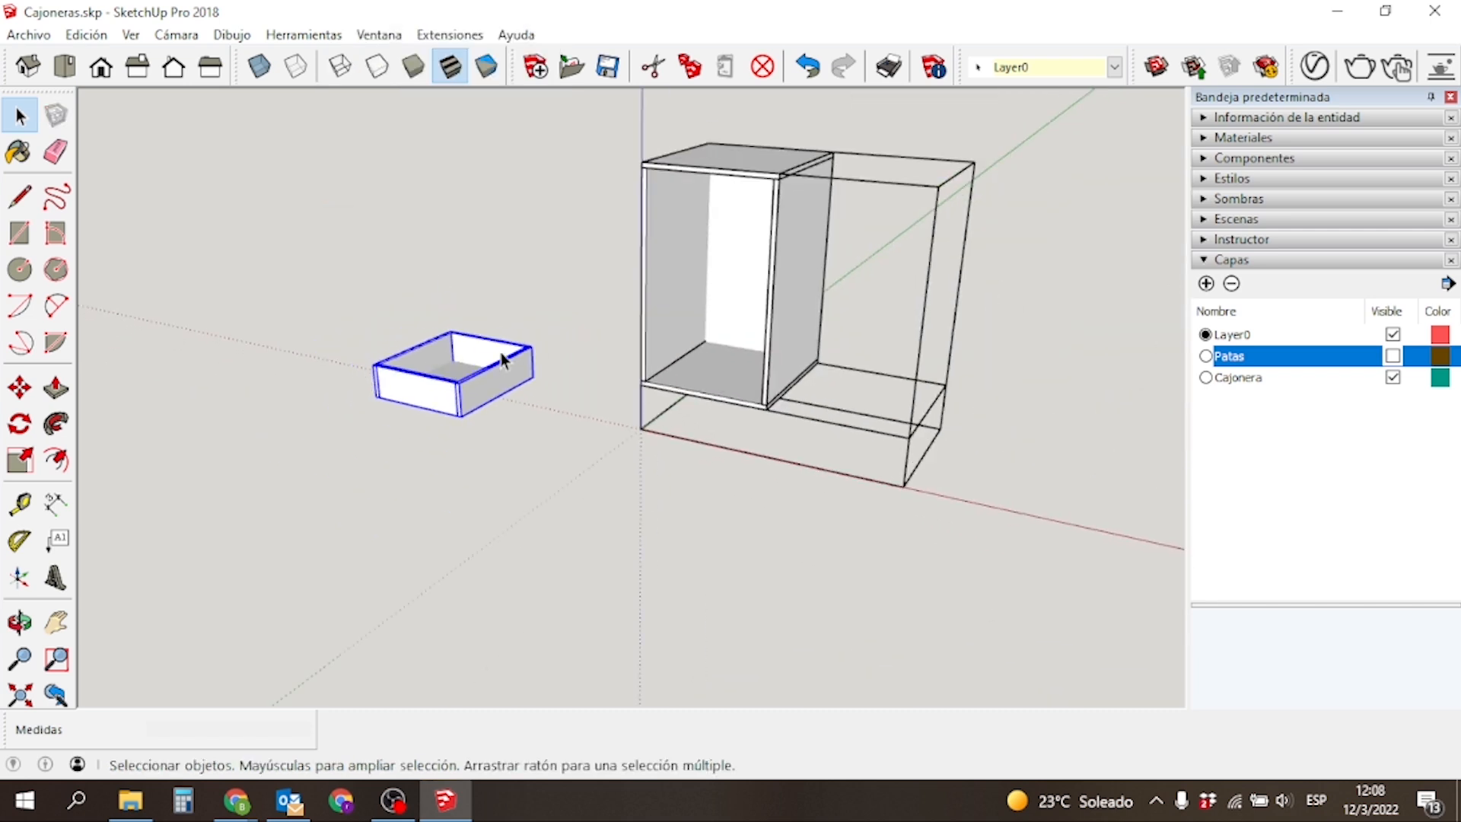
mouse_move(445, 382)
middle_mouse_down()
mouse_move(424, 373)
mouse_move(652, 242)
mouse_move(413, 366)
mouse_move(429, 359)
middle_mouse_up()
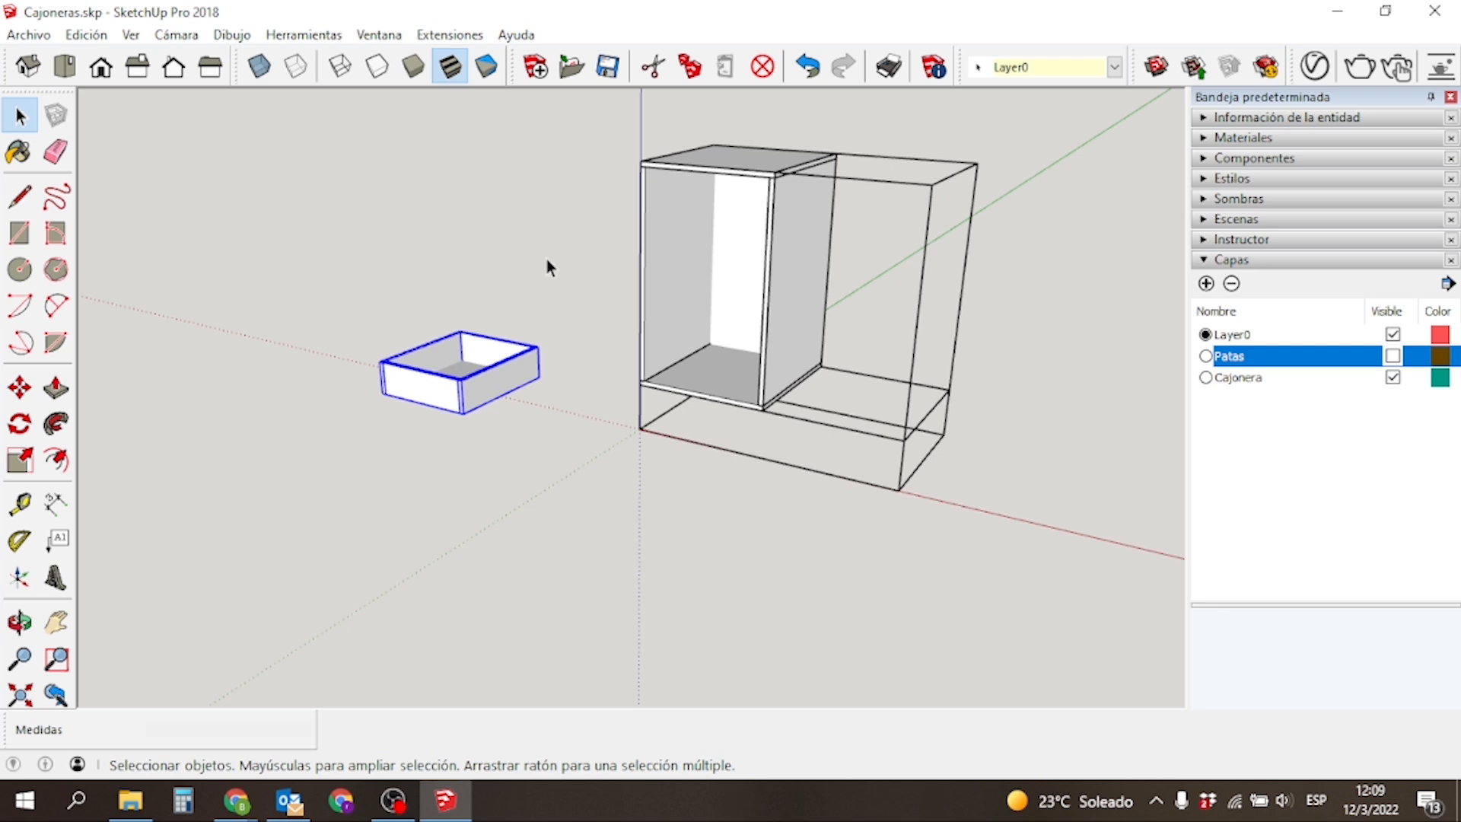
Measure the inside height of the cabinet carcass along its front opening with the Tape Measure.
key("t")
scroll(662, 274, "up", 3)
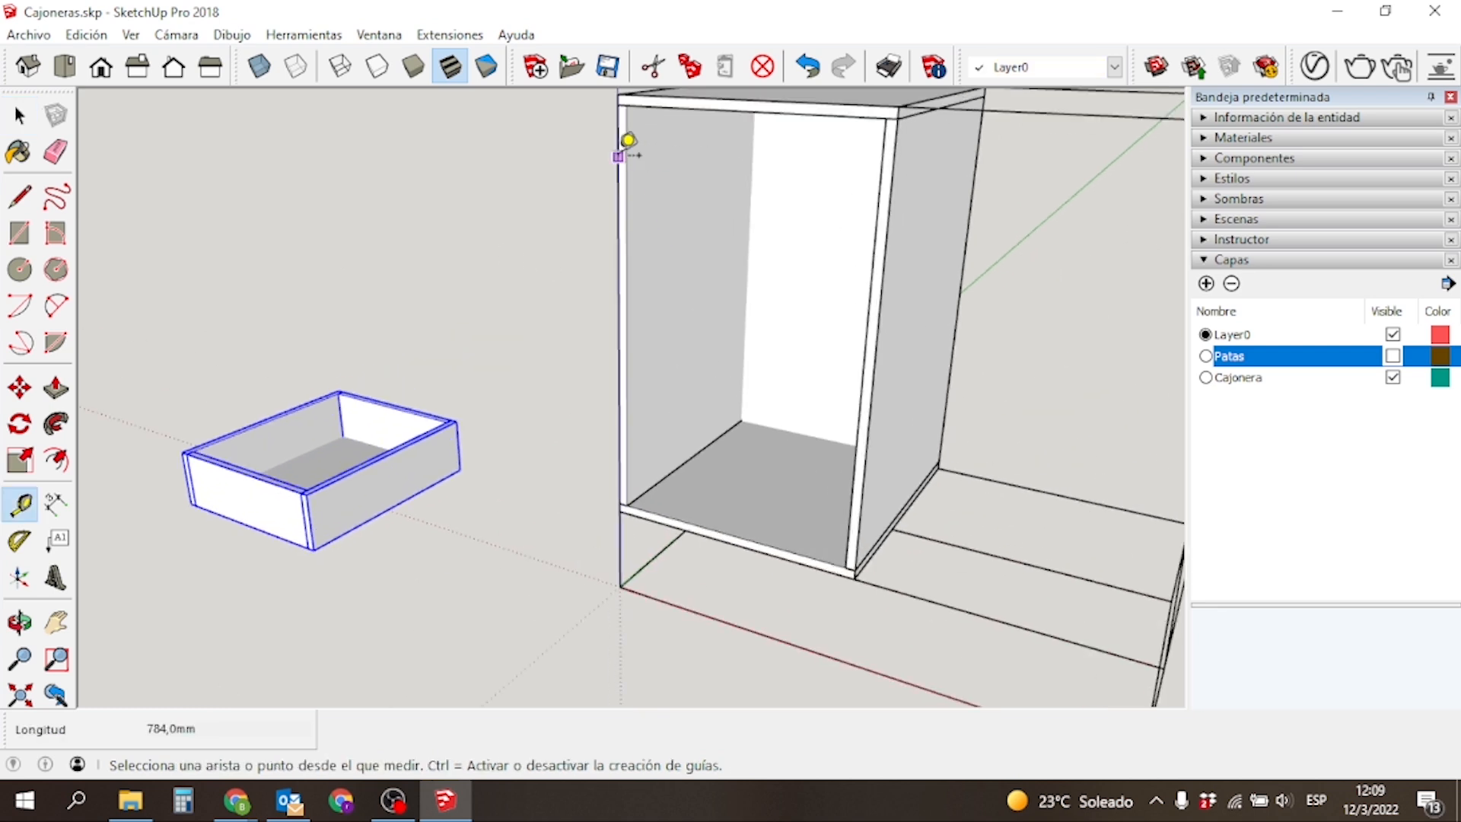
left_click(627, 105)
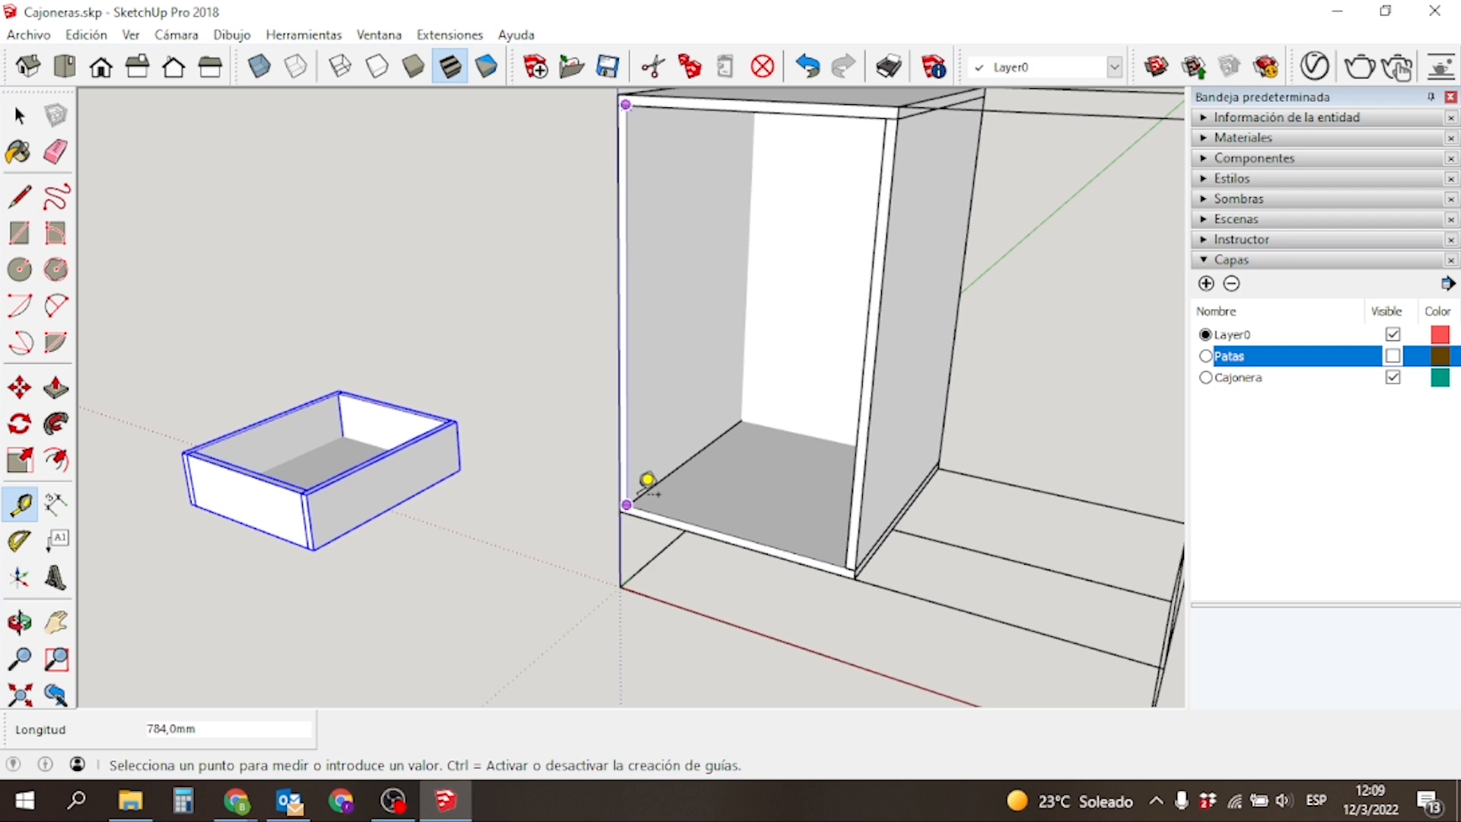
key("Escape")
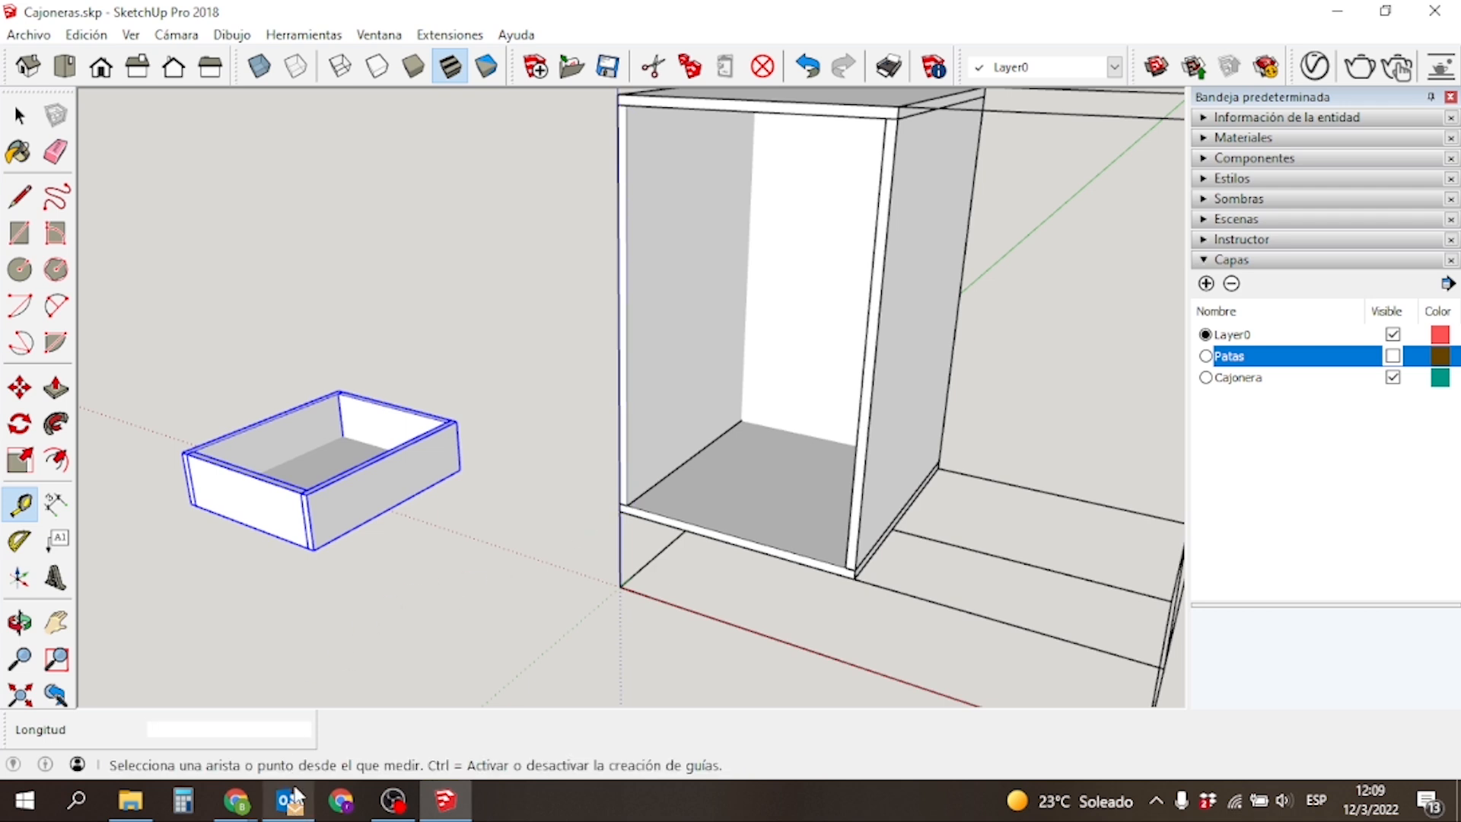
In Calculator, subtract 15 from 784 and divide the result by 4 to get each drawer front's height.
left_click(186, 807)
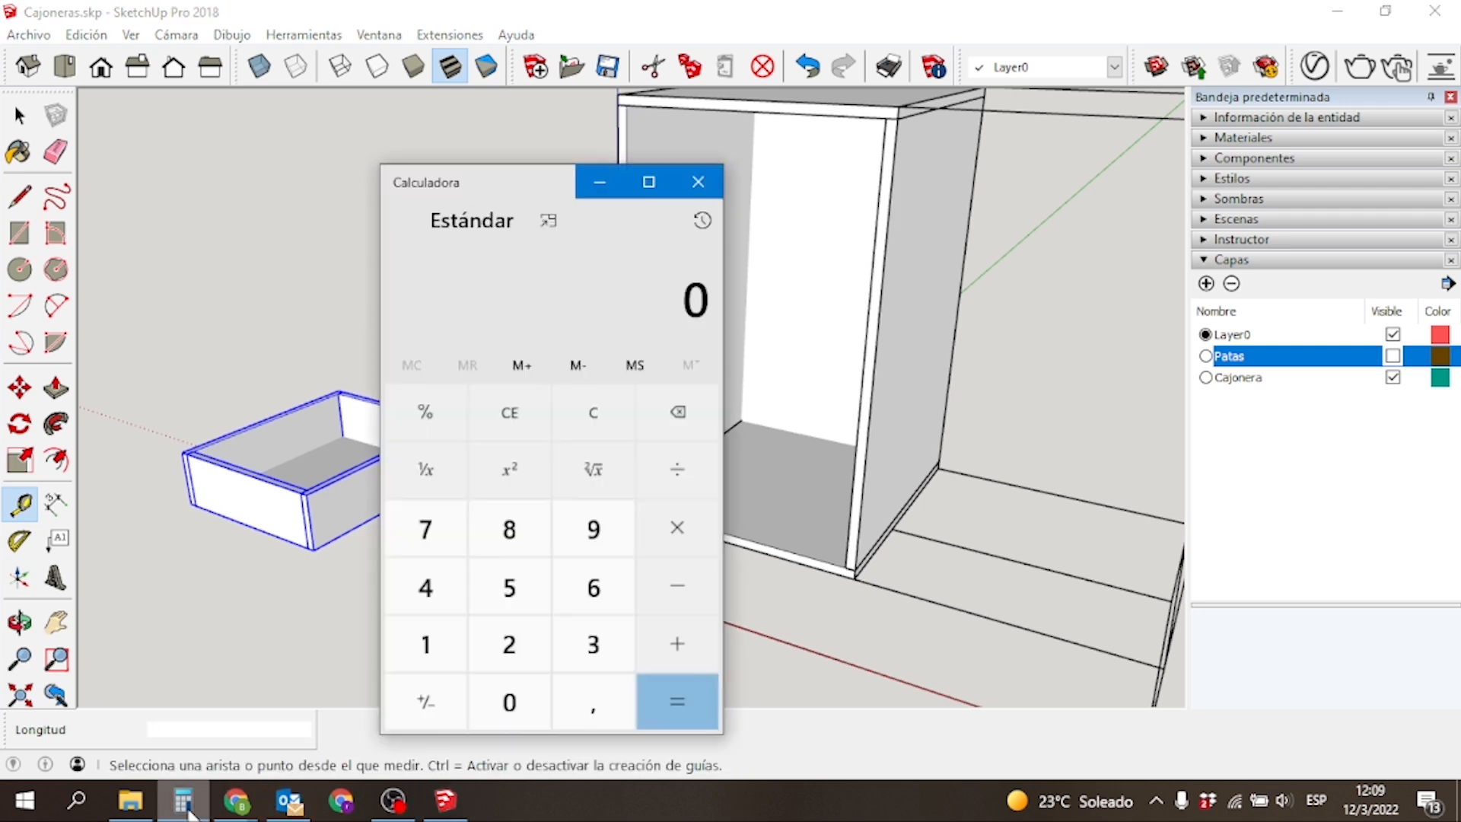
type("784")
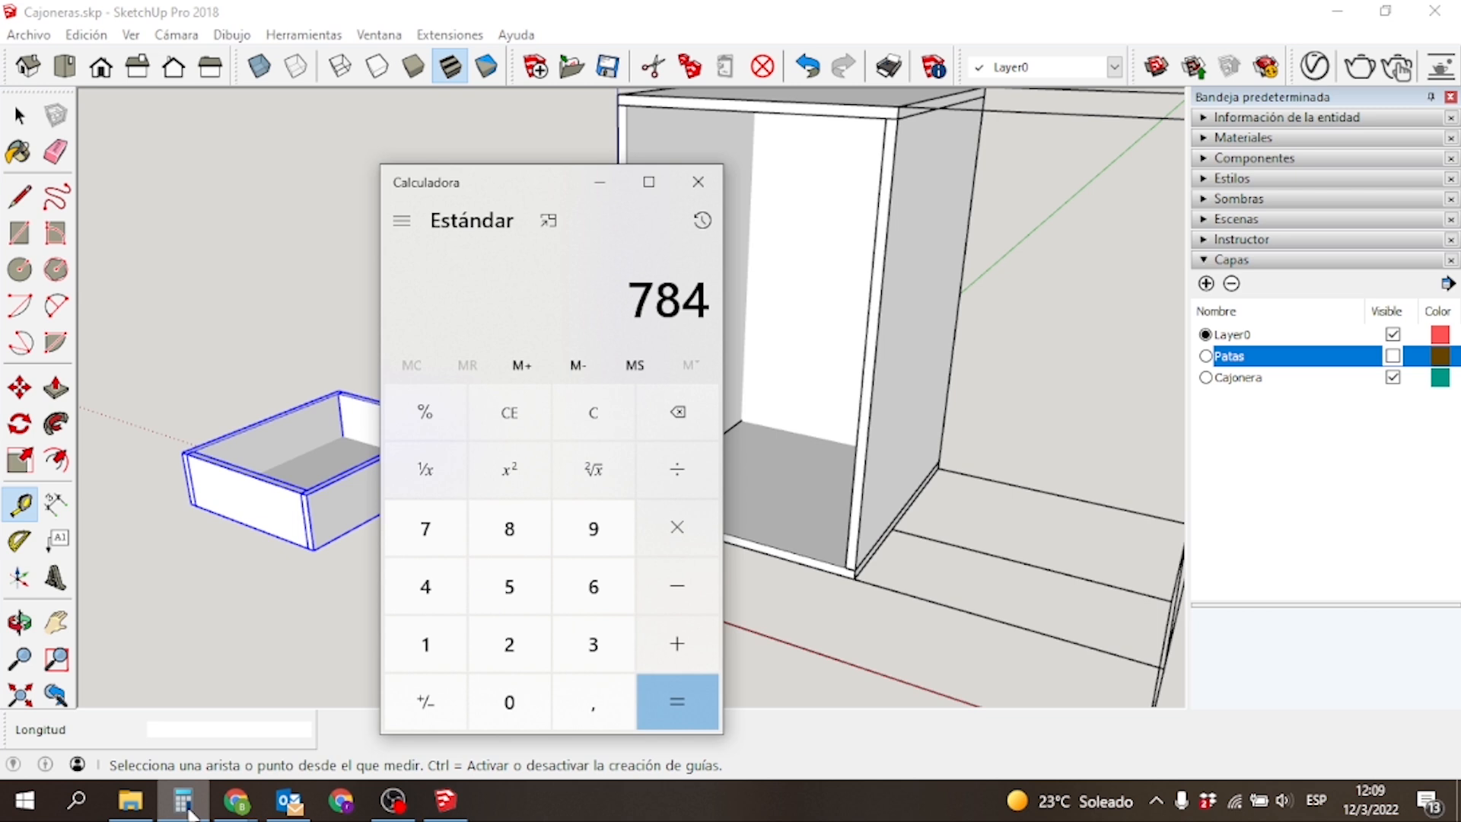
type("-15")
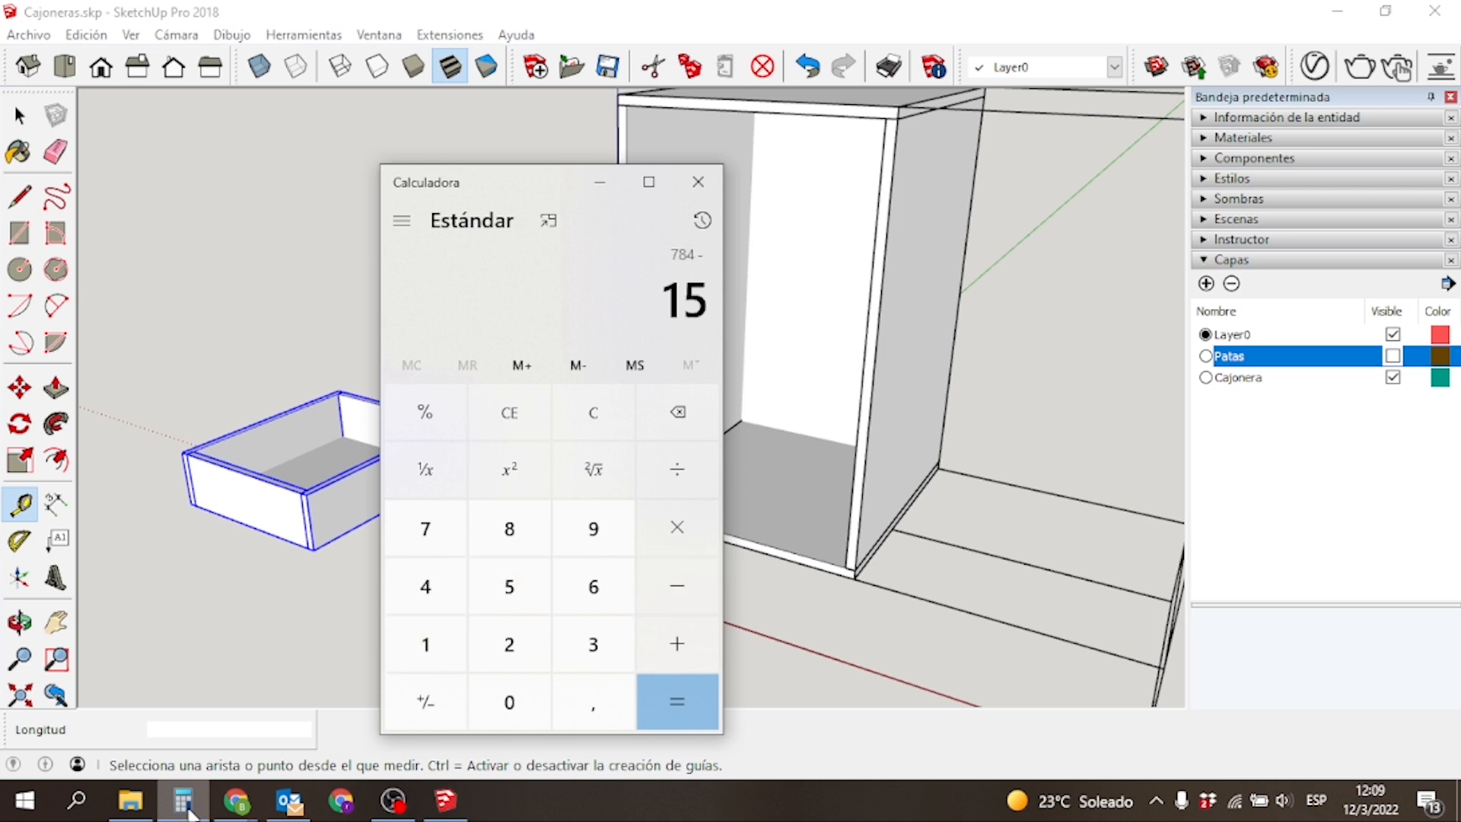
key("Return")
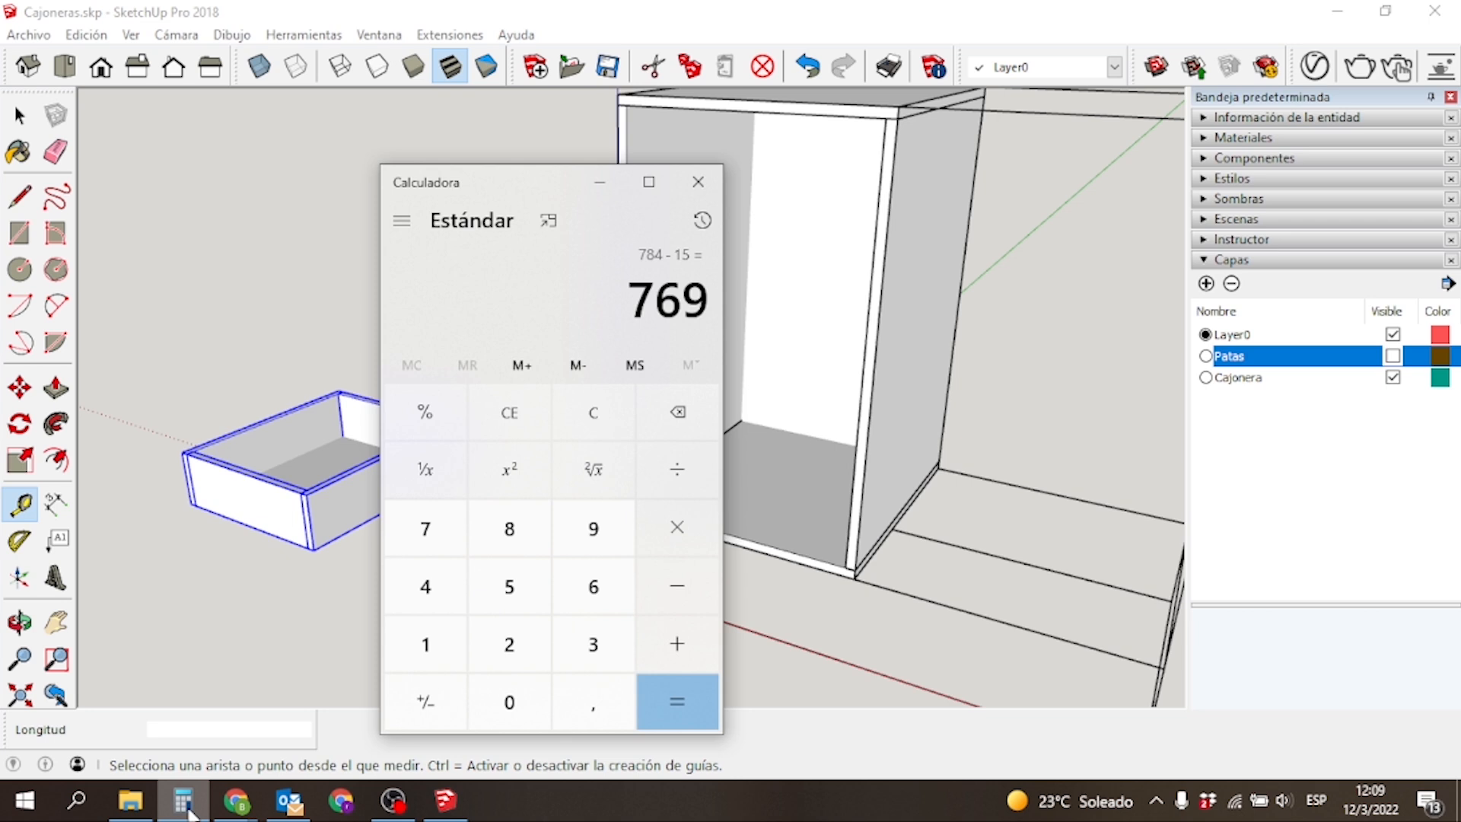
key("slash")
key("4")
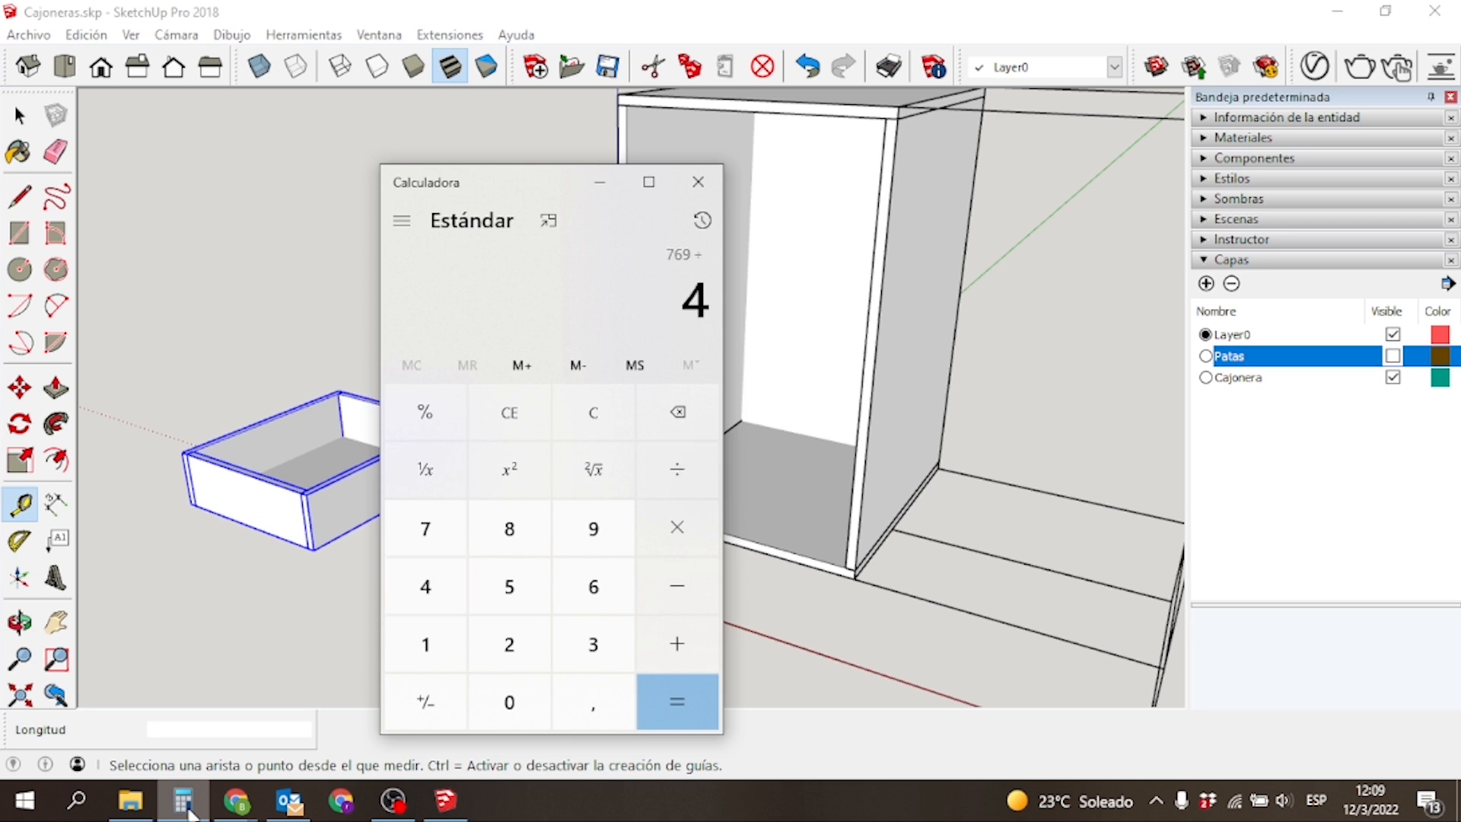
key("Return")
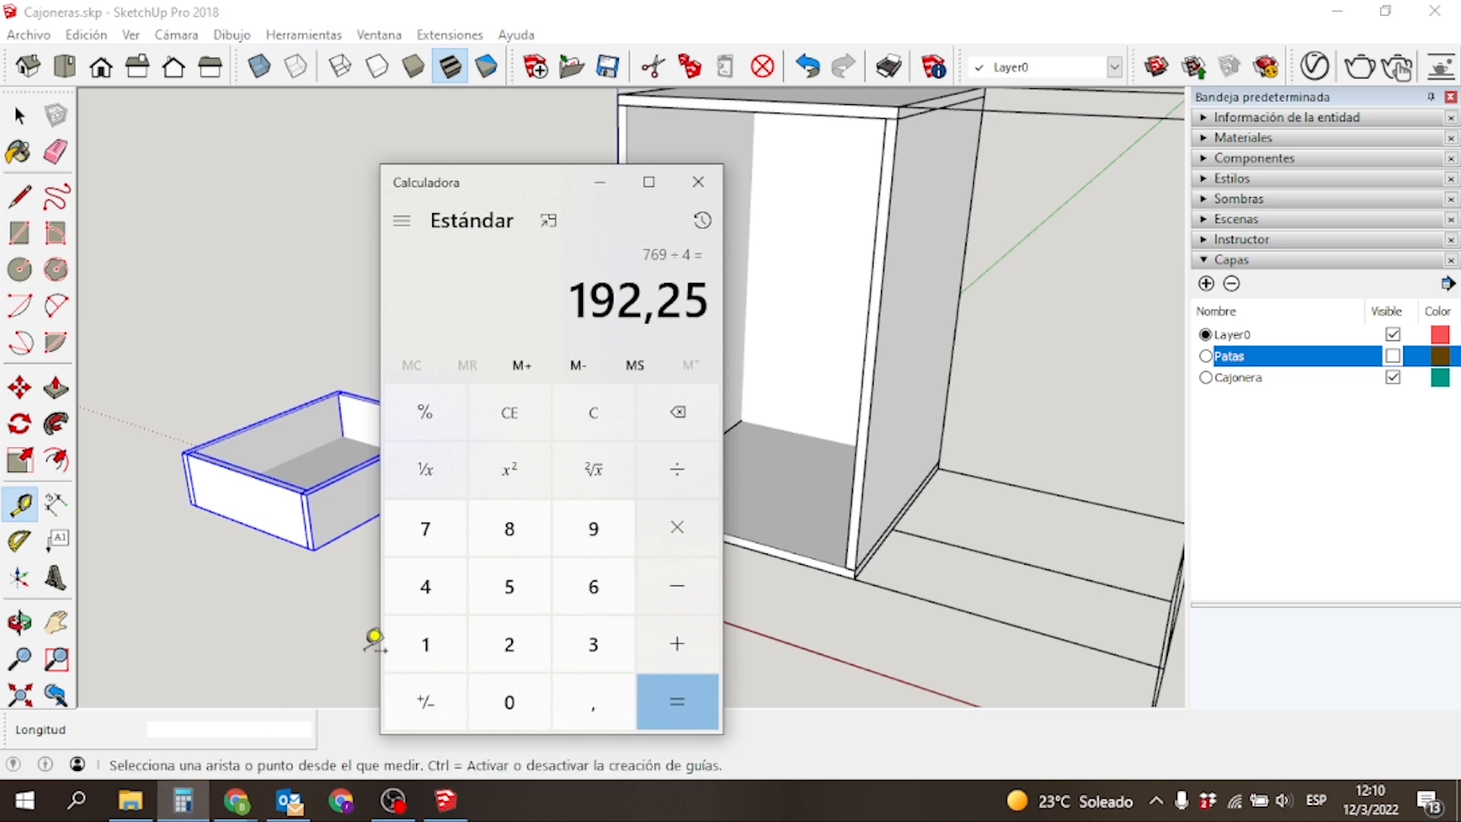
left_click(699, 183)
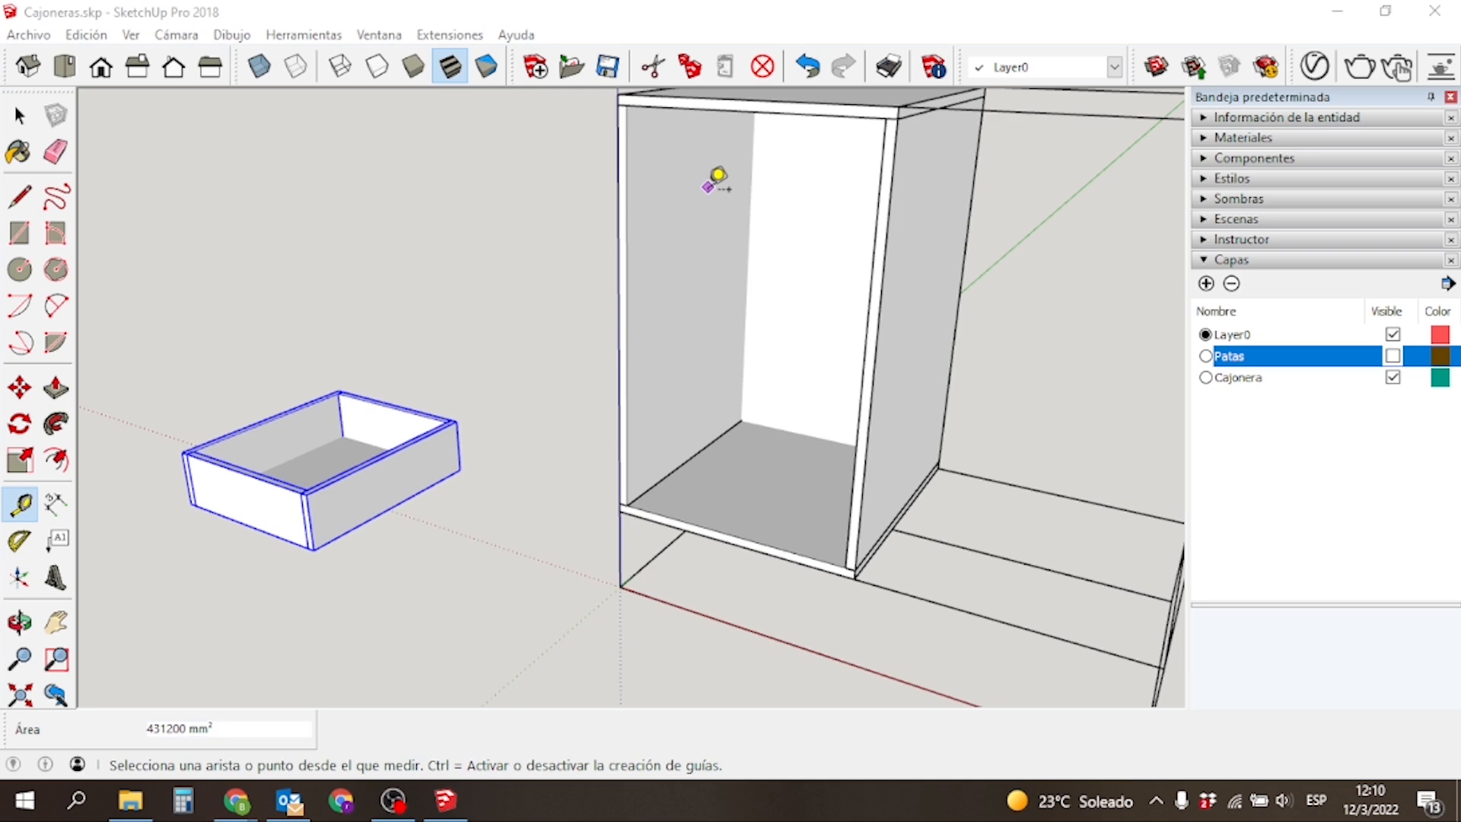
Draw a 438 by 192 mm rectangle over the drawer's front face, starting from its lower corner.
mouse_move(193, 495)
middle_mouse_down()
mouse_move(515, 469)
mouse_move(358, 603)
mouse_move(311, 544)
mouse_move(280, 581)
middle_mouse_up()
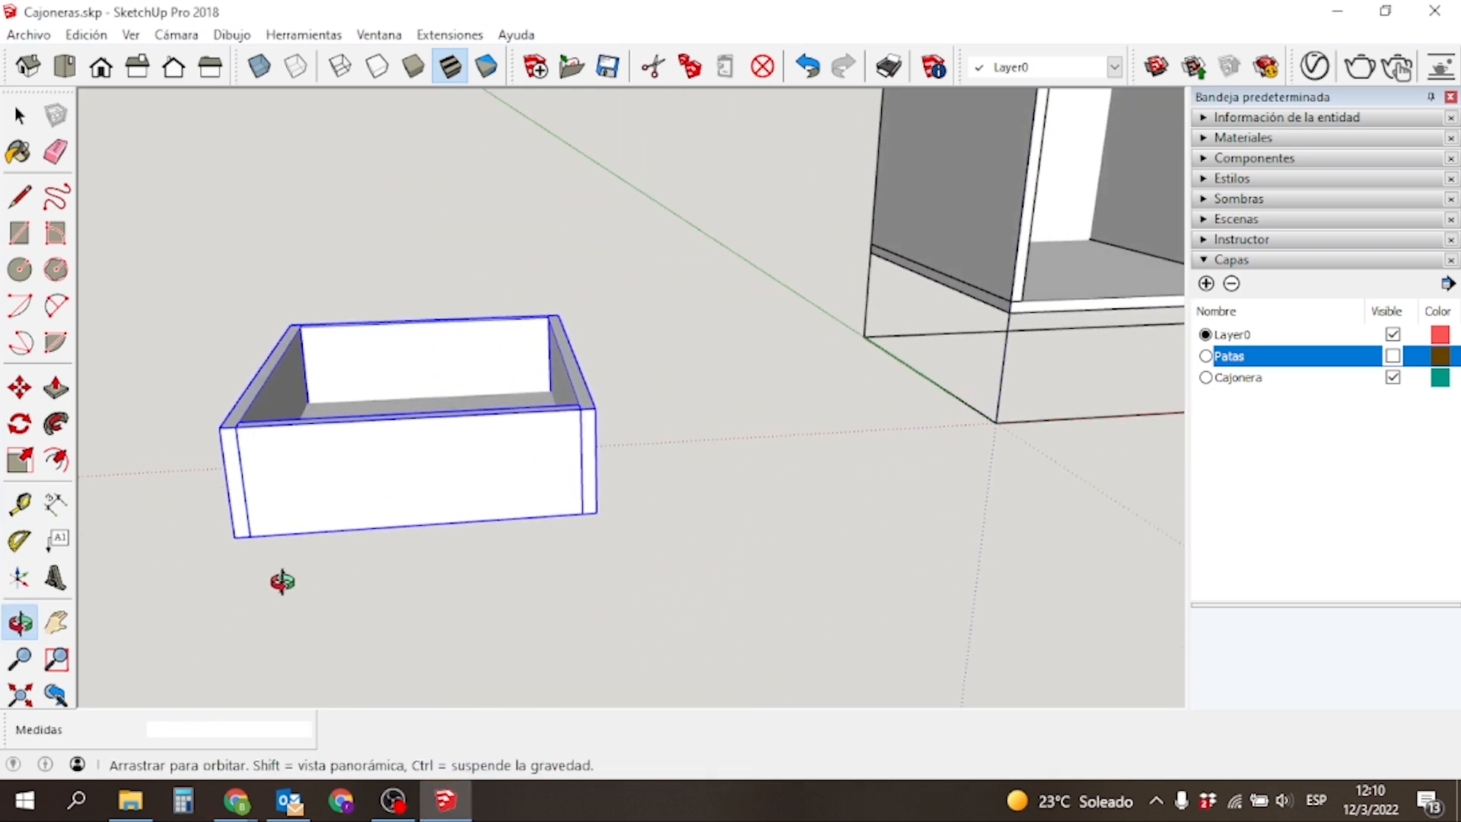
key("t")
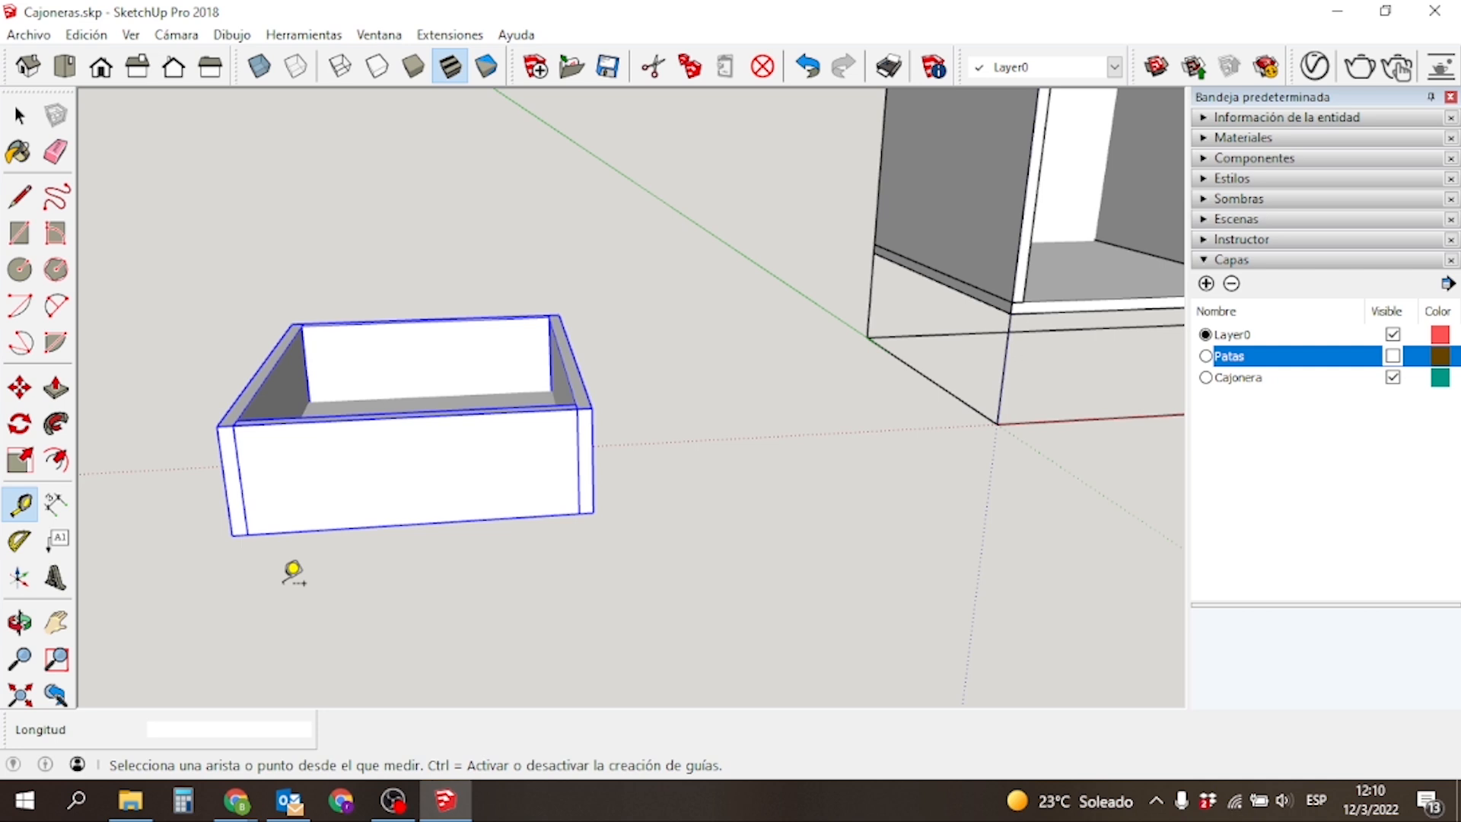
key("r")
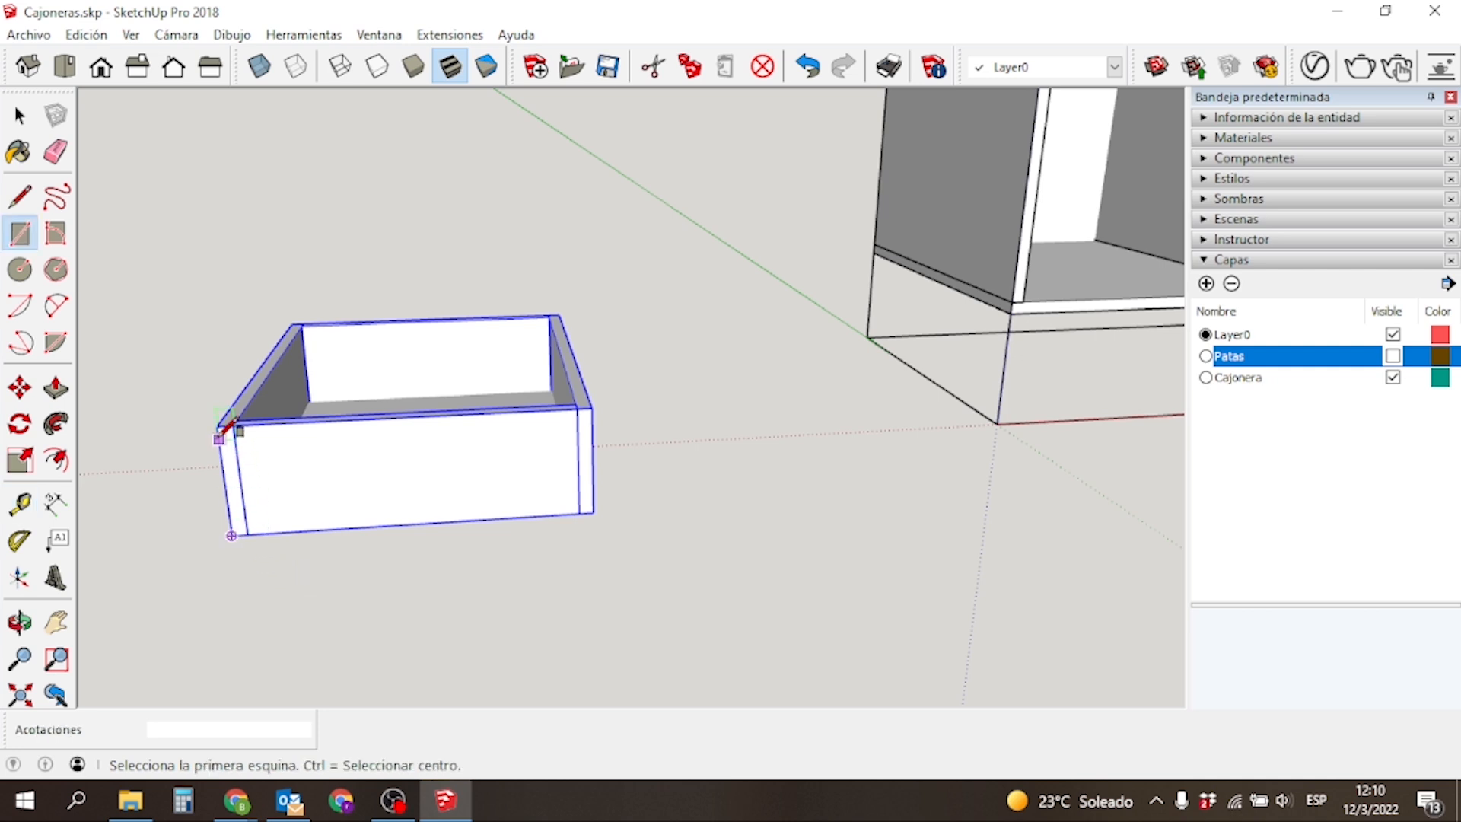
left_click(217, 427)
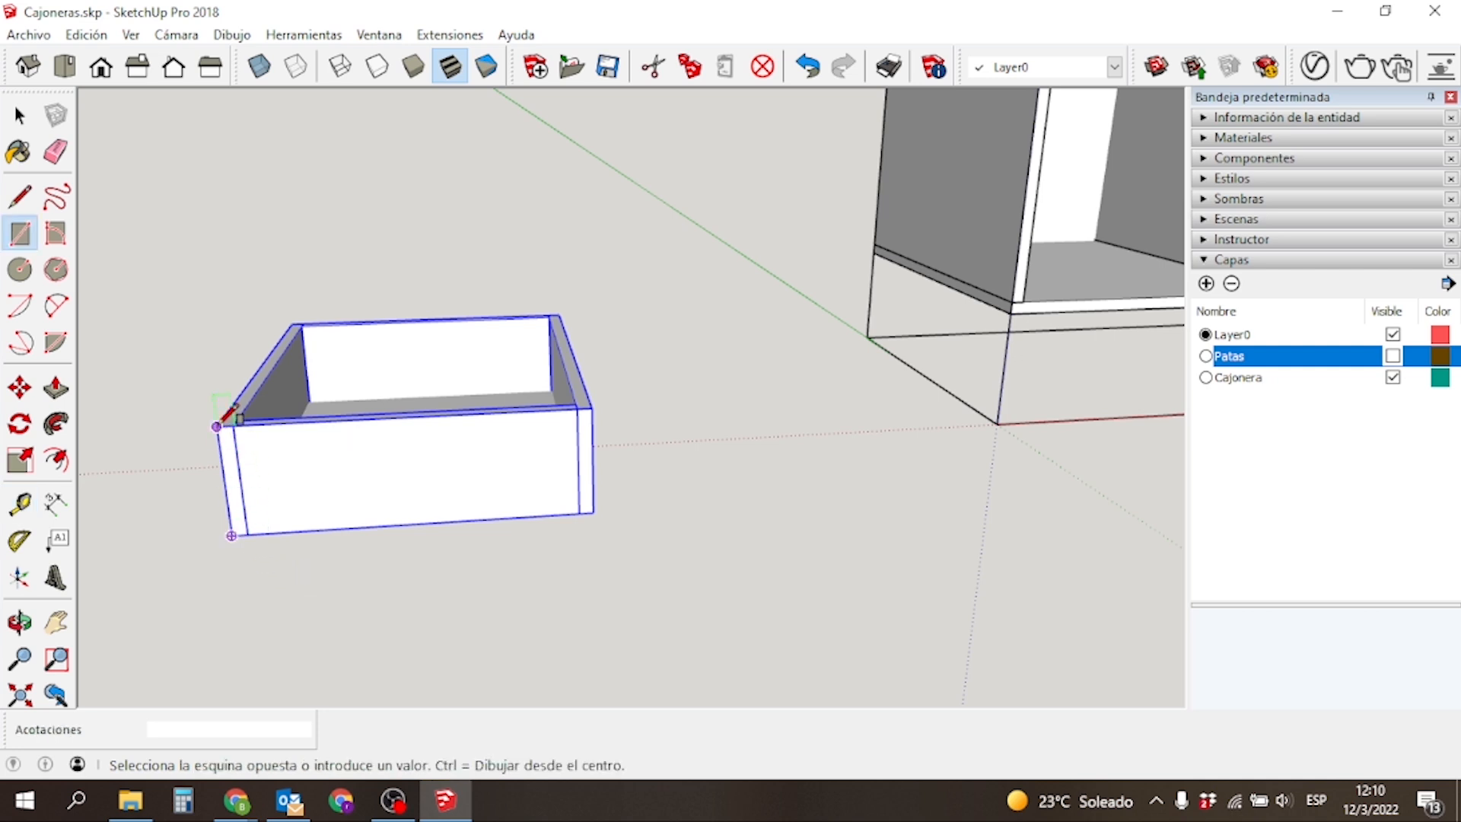
left_click(593, 512)
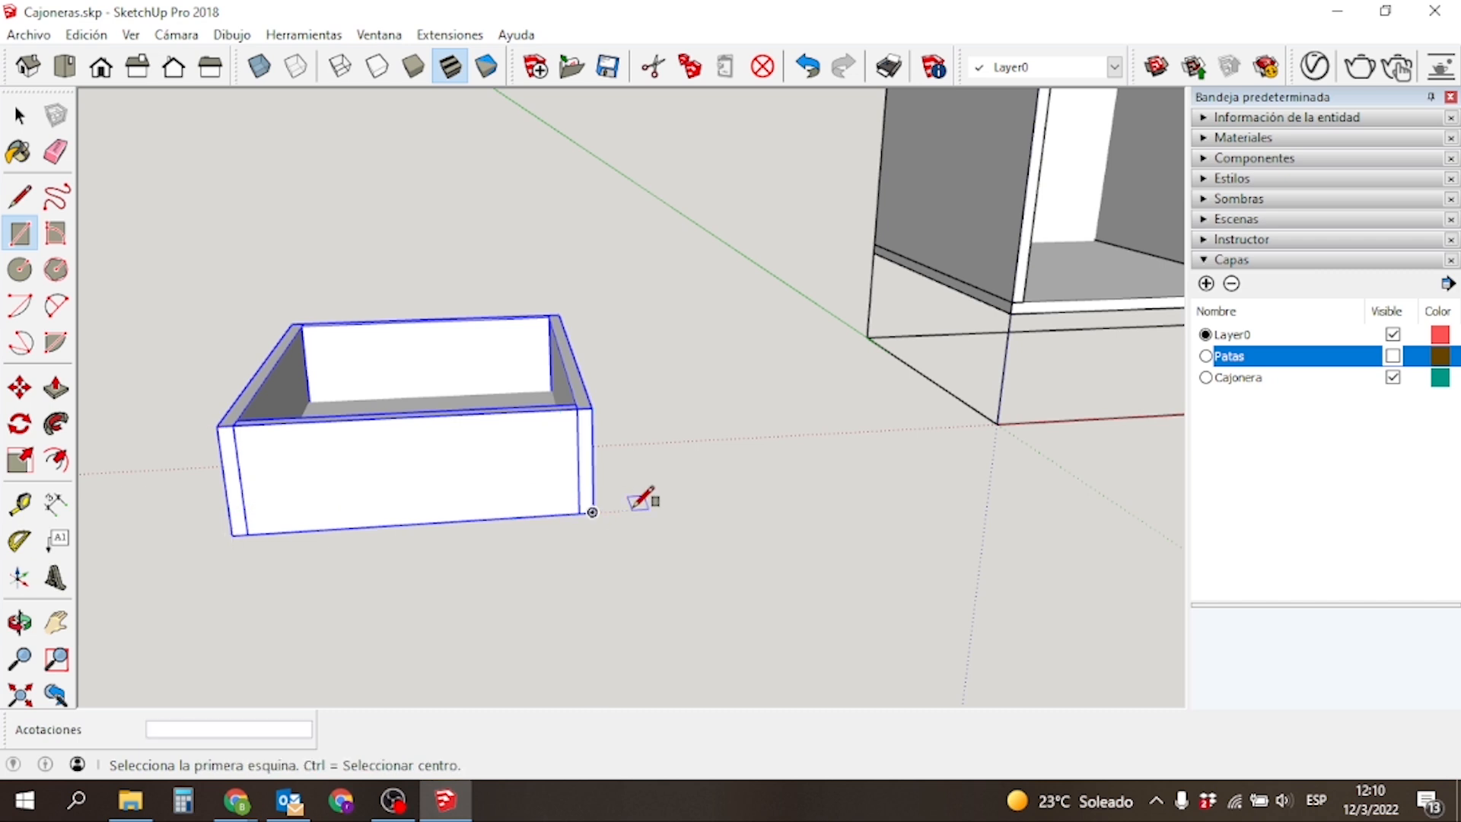
left_click(592, 512)
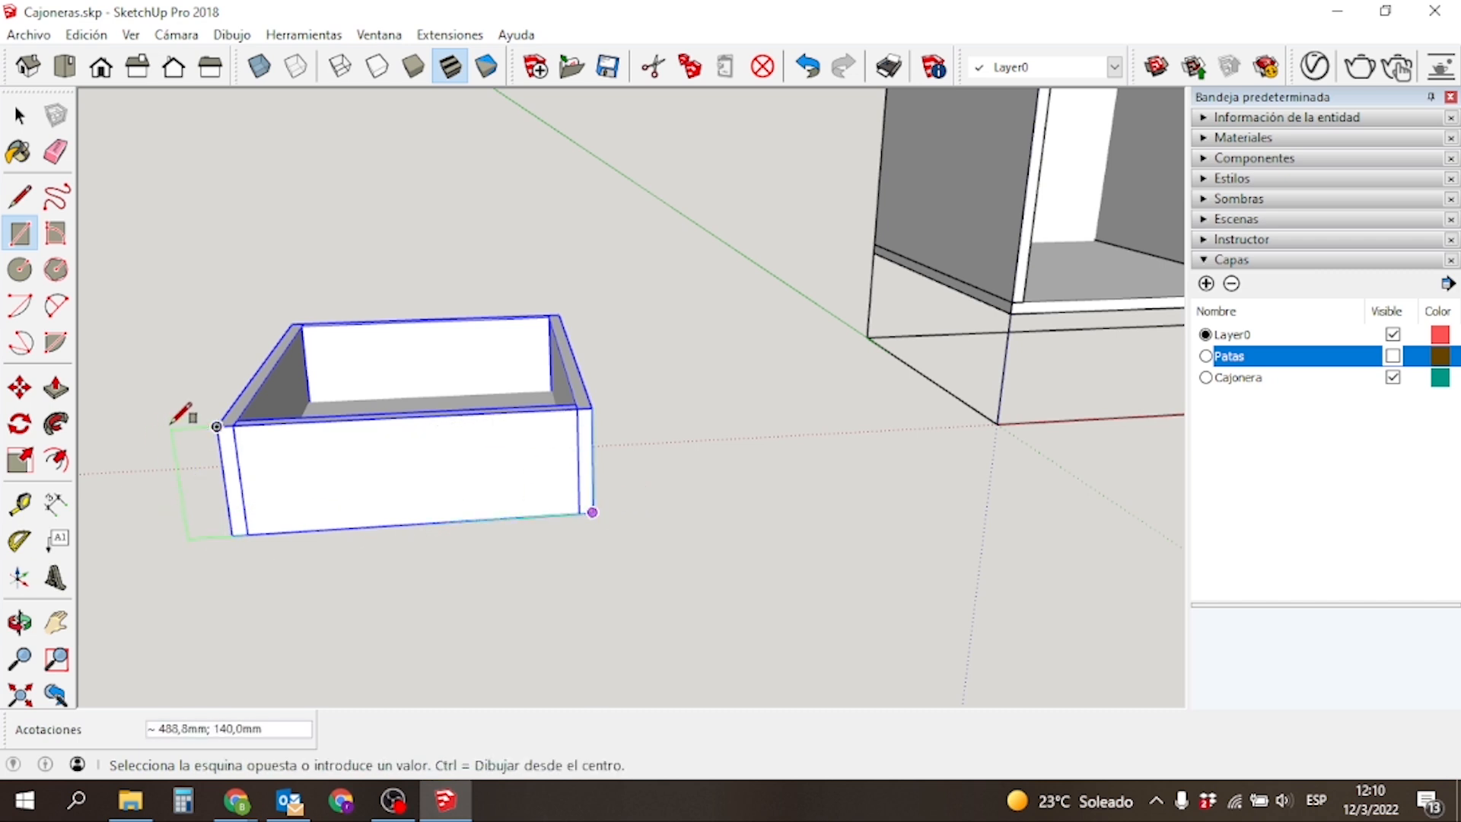
left_click(219, 426)
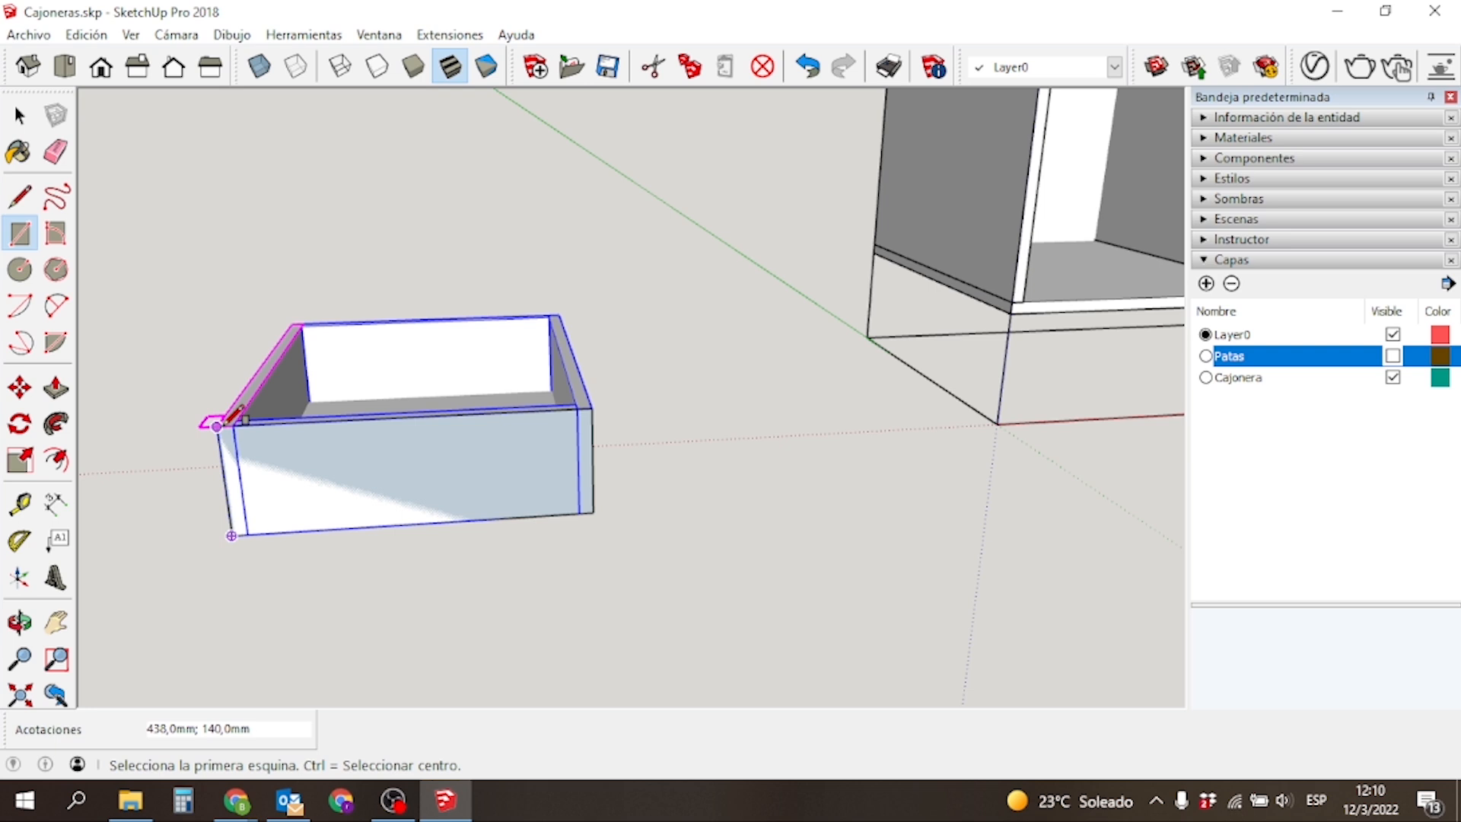
type(";192")
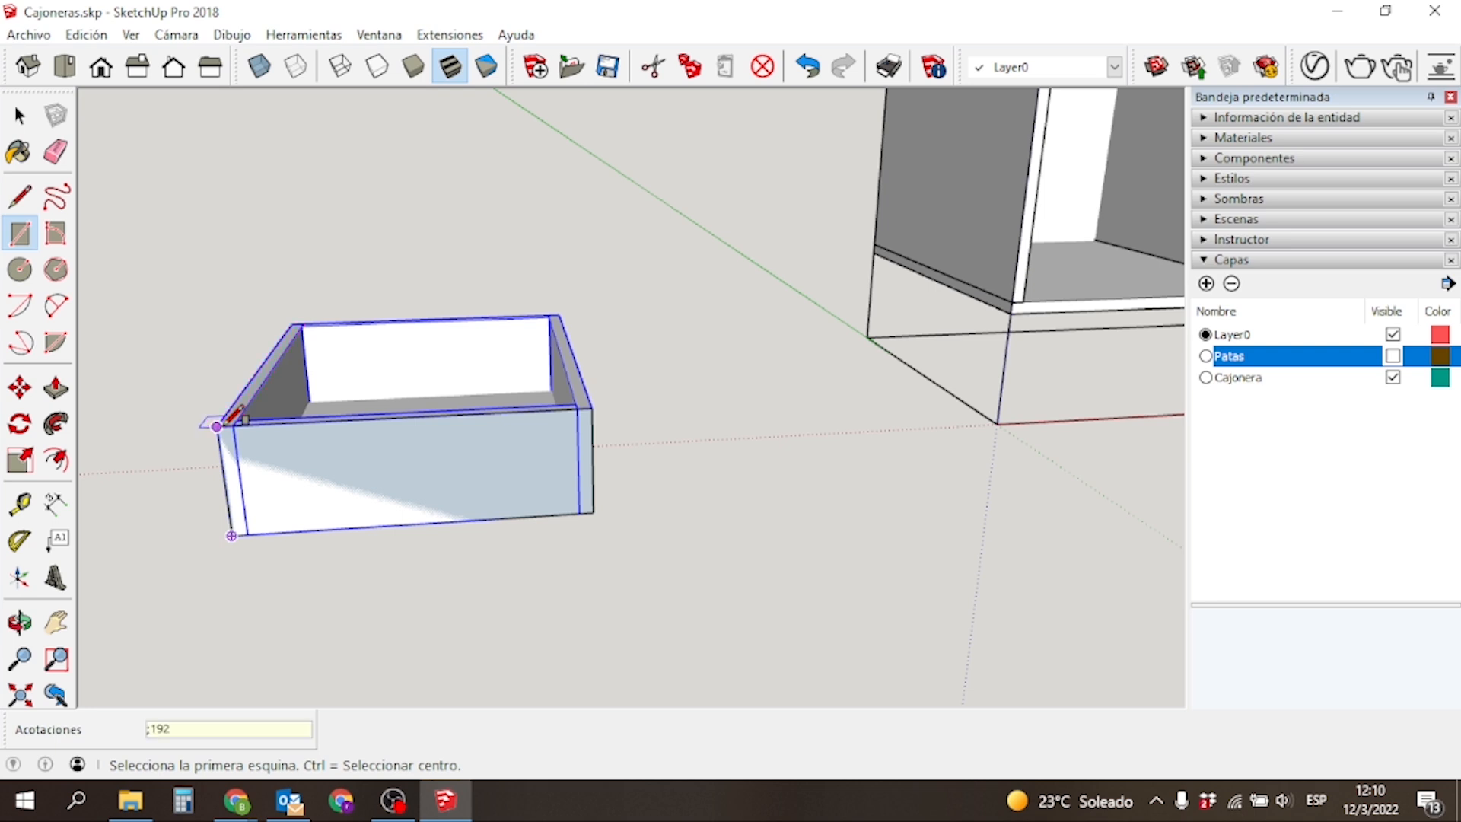
key("Return")
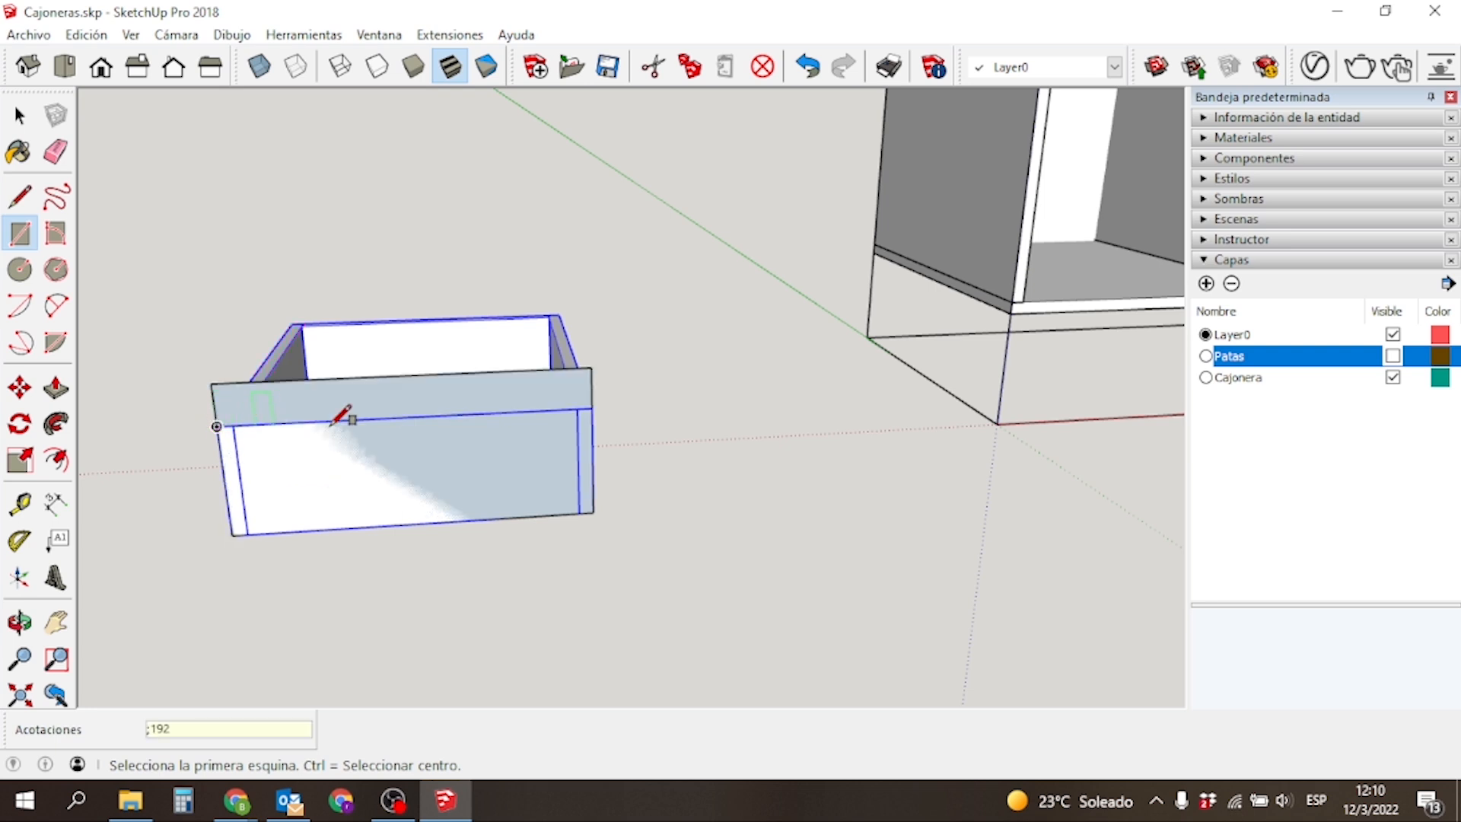
Extrude the new front rectangle 18 mm outward from the drawer with Push/Pull.
mouse_move(711, 515)
middle_mouse_down()
mouse_move(437, 548)
mouse_move(373, 595)
mouse_move(418, 548)
middle_mouse_up()
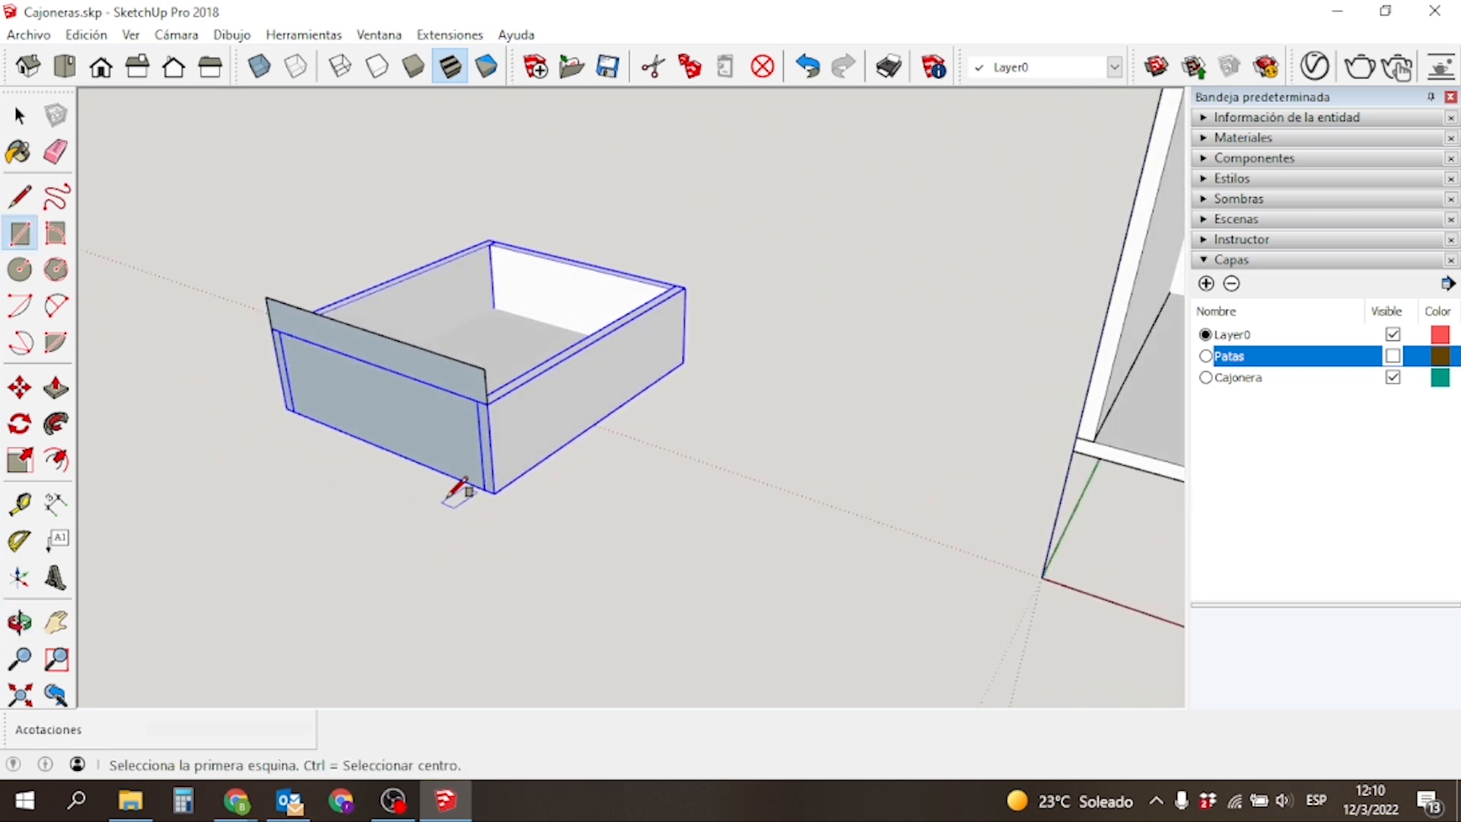
key("p")
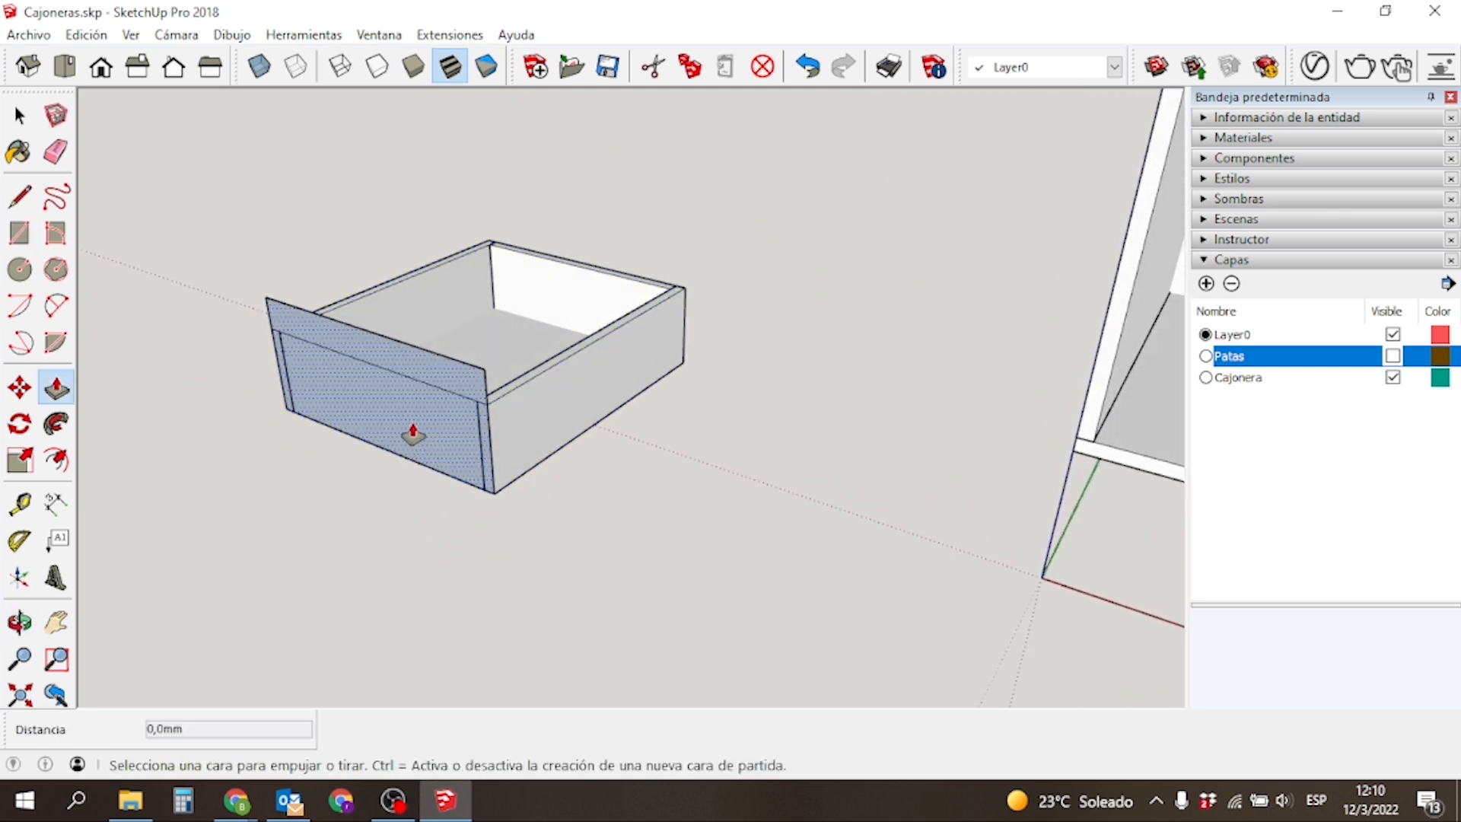
left_click(457, 379)
left_click(418, 402)
type("18")
key("Return")
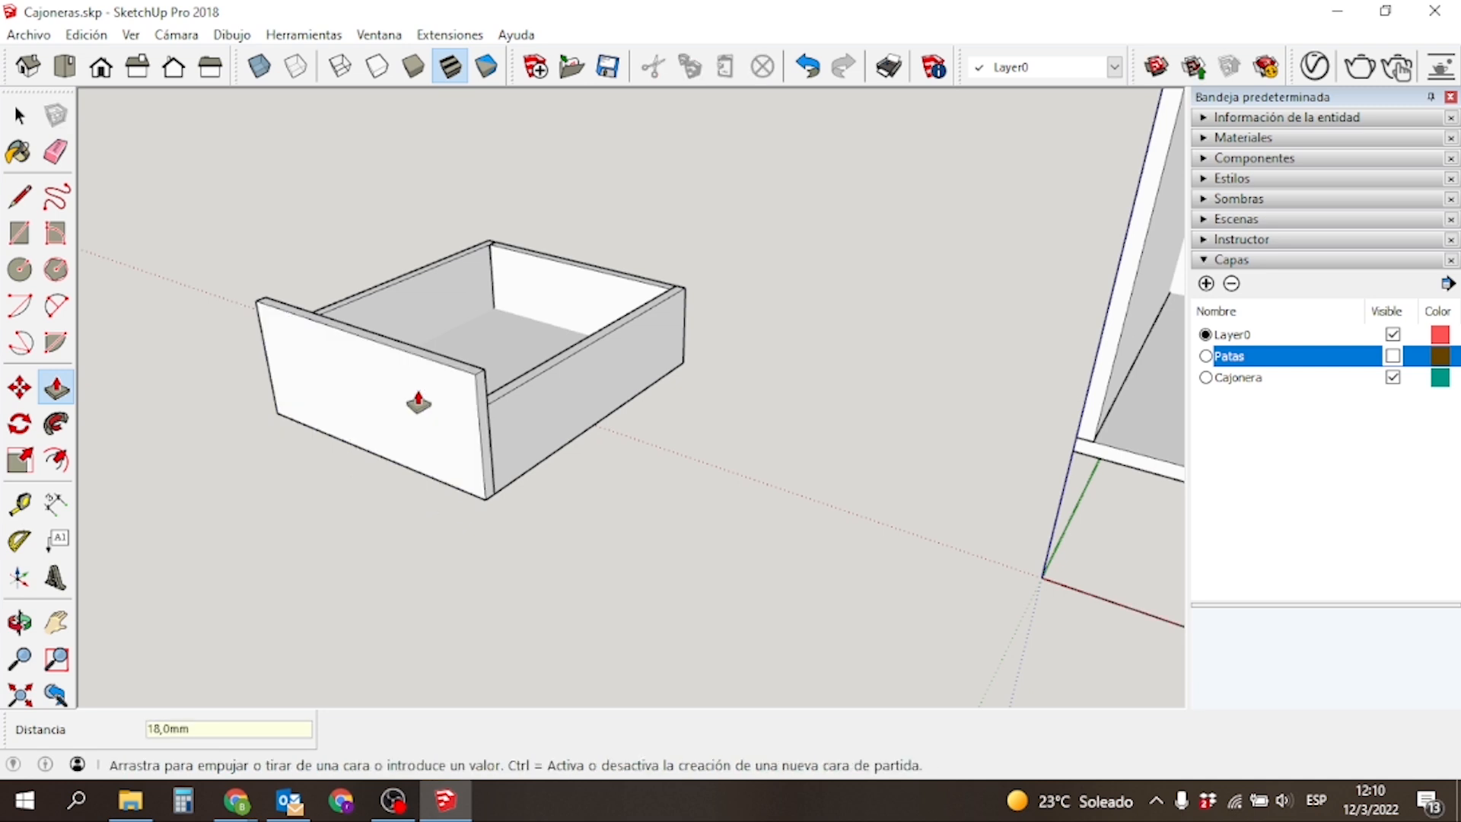
Extend the drawer's front panel 10 mm past the drawer box on both sides with Push/Pull.
scroll(381, 468, "down", 2)
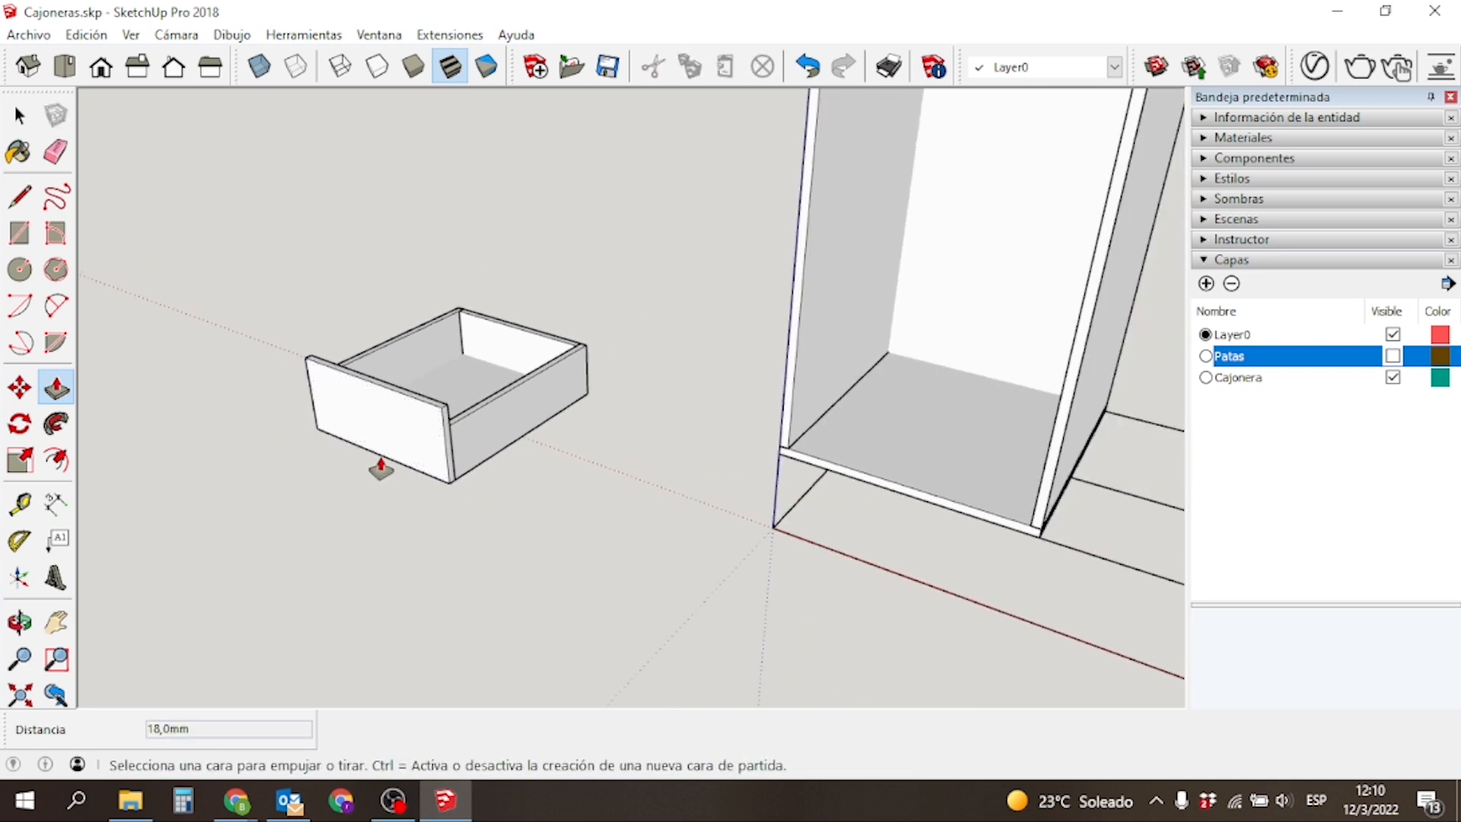
scroll(385, 464, "down", 1)
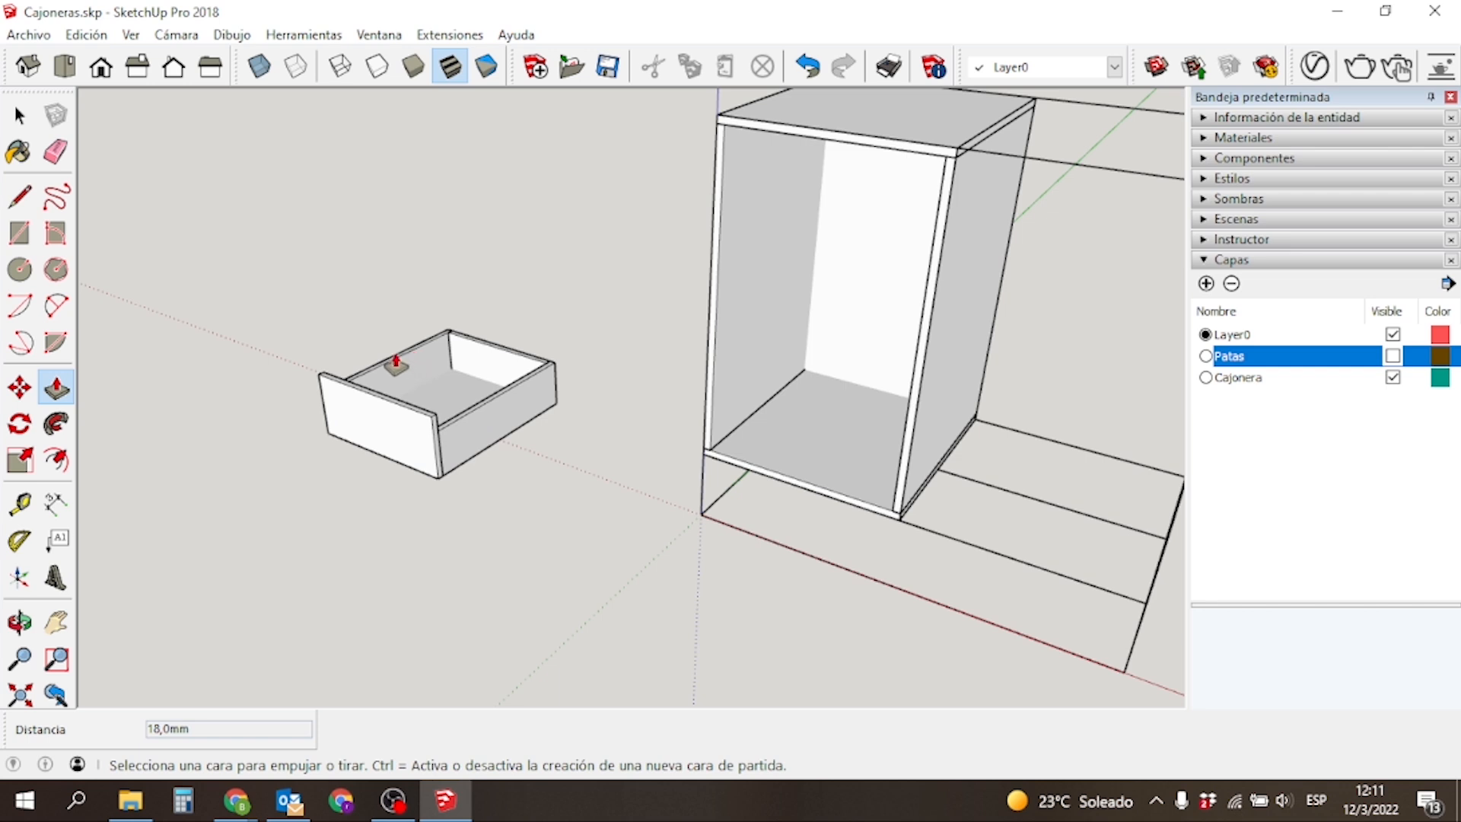
scroll(395, 381, "up", 1)
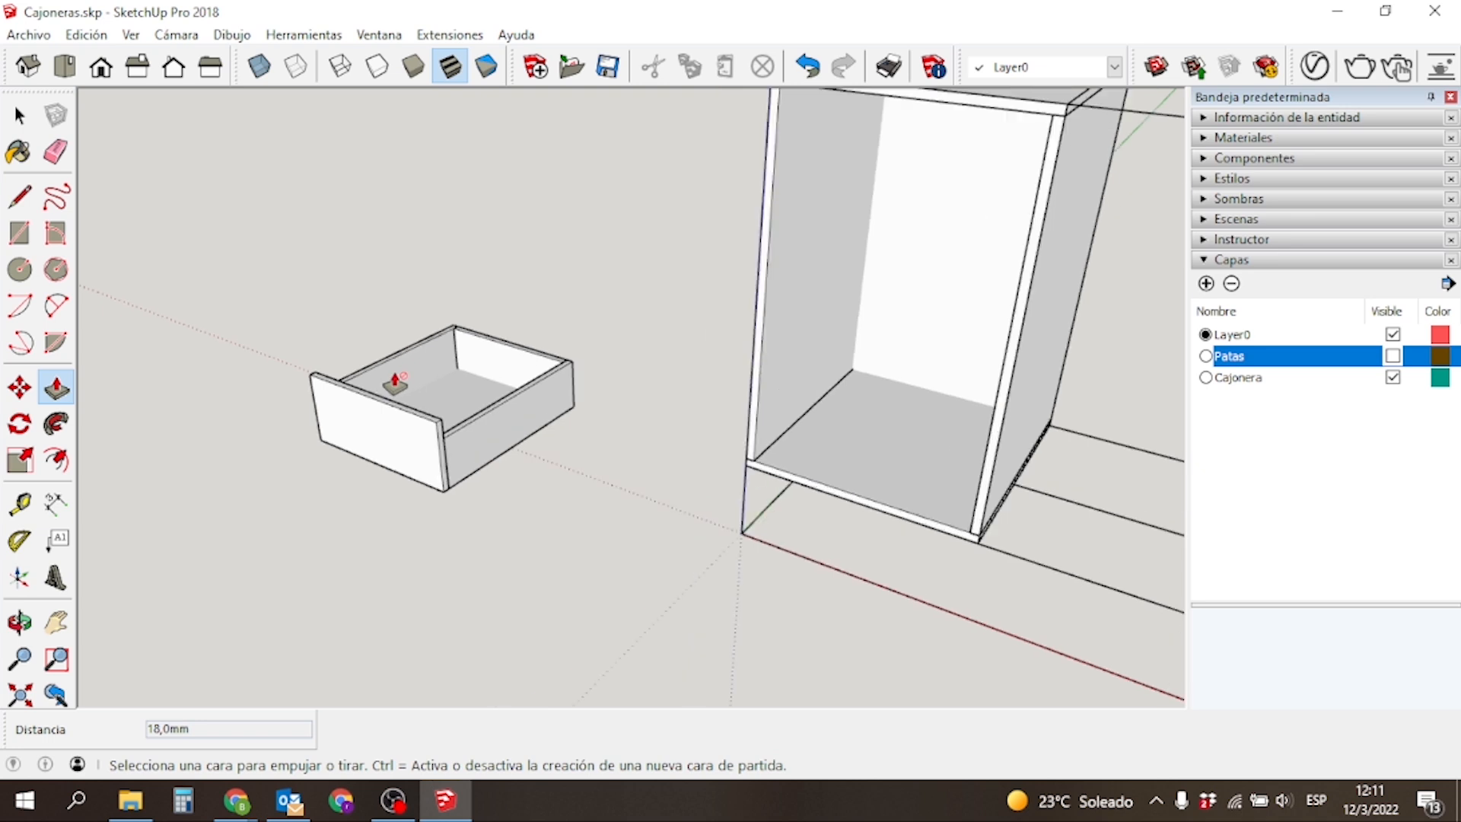
scroll(392, 456, "up", 2)
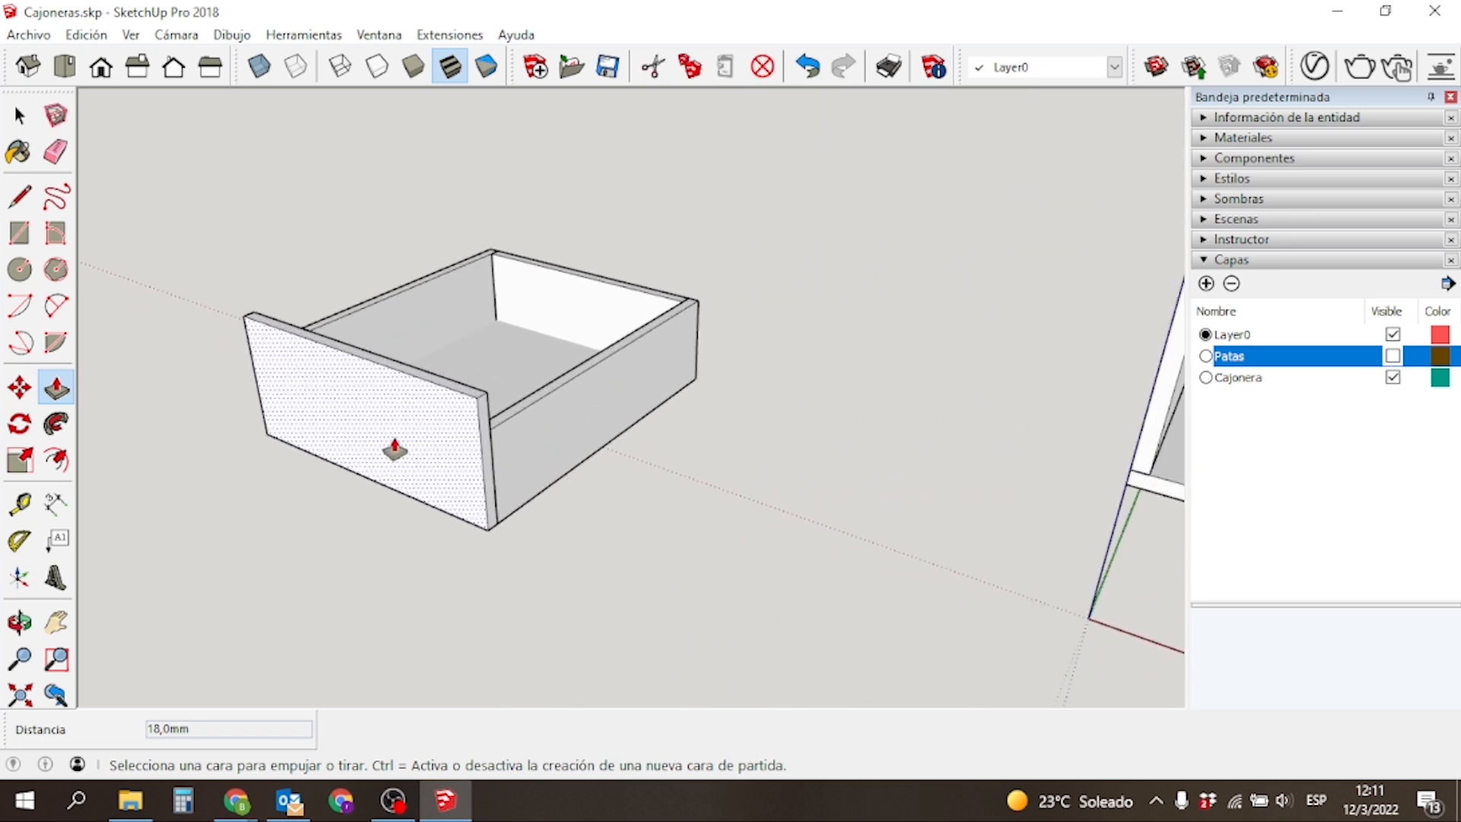
left_click(486, 462)
left_click(526, 481)
type("10")
key("Return")
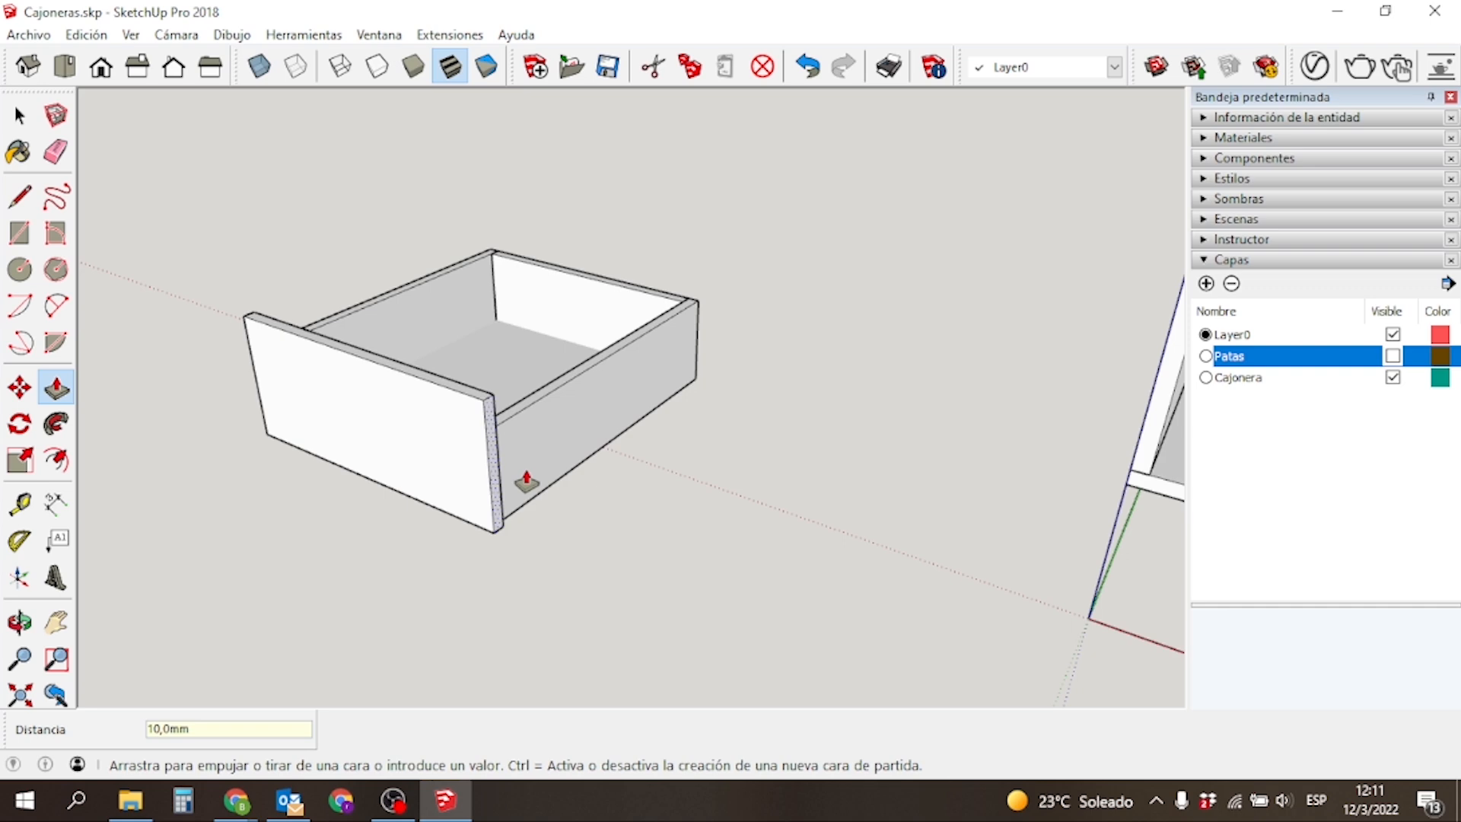
middle_click_drag(228, 358, 731, 304)
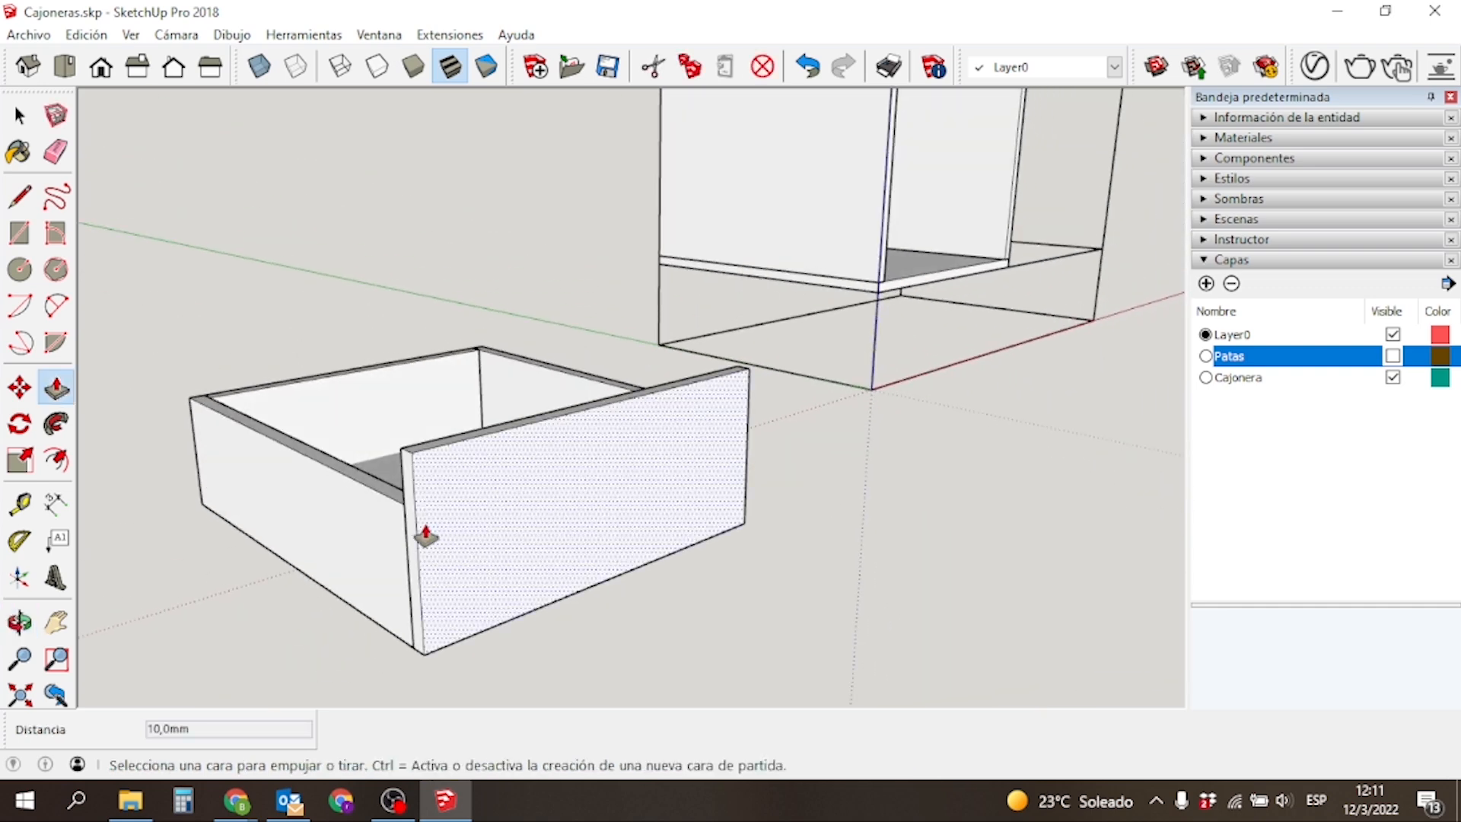
double_click(414, 539)
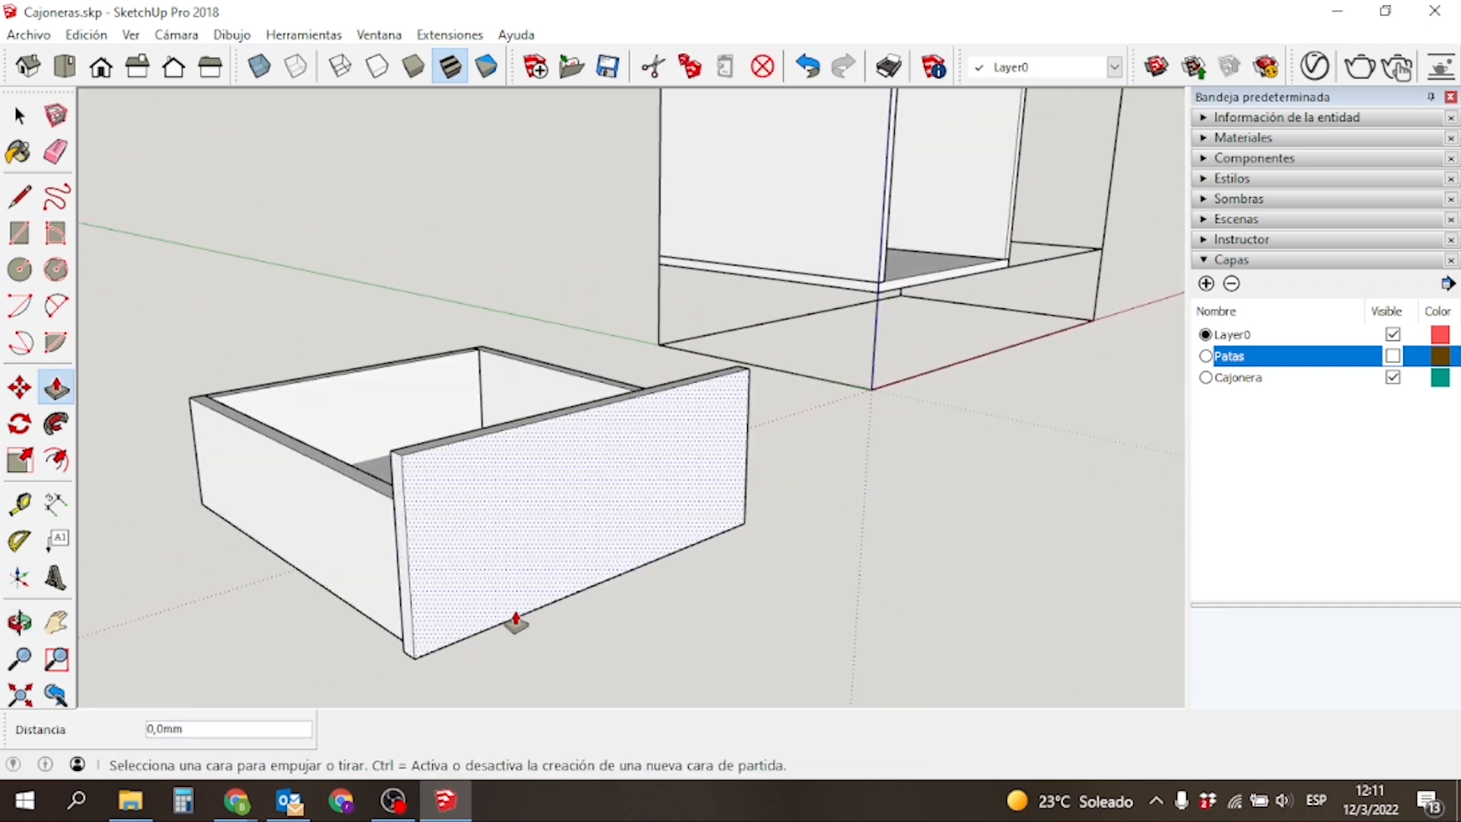
Examine how the front panel overlaps the drawer box from below, from the side and from the front.
key("space")
scroll(753, 601, "down", 3)
middle_click_drag(760, 597, 840, 365)
scroll(838, 490, "up", 5)
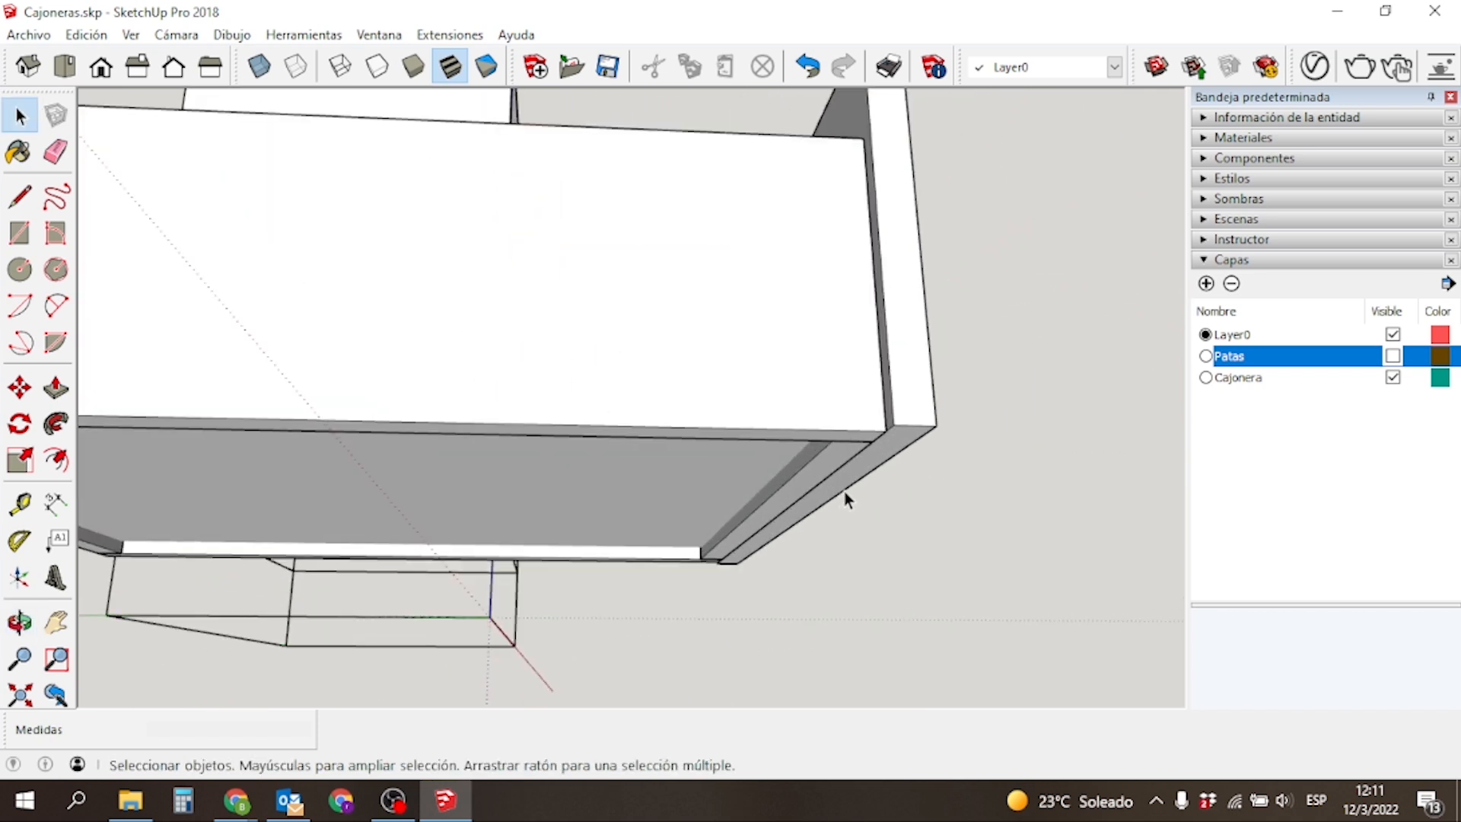
middle_click_drag(993, 508, 829, 459)
middle_click_drag(851, 399, 824, 514)
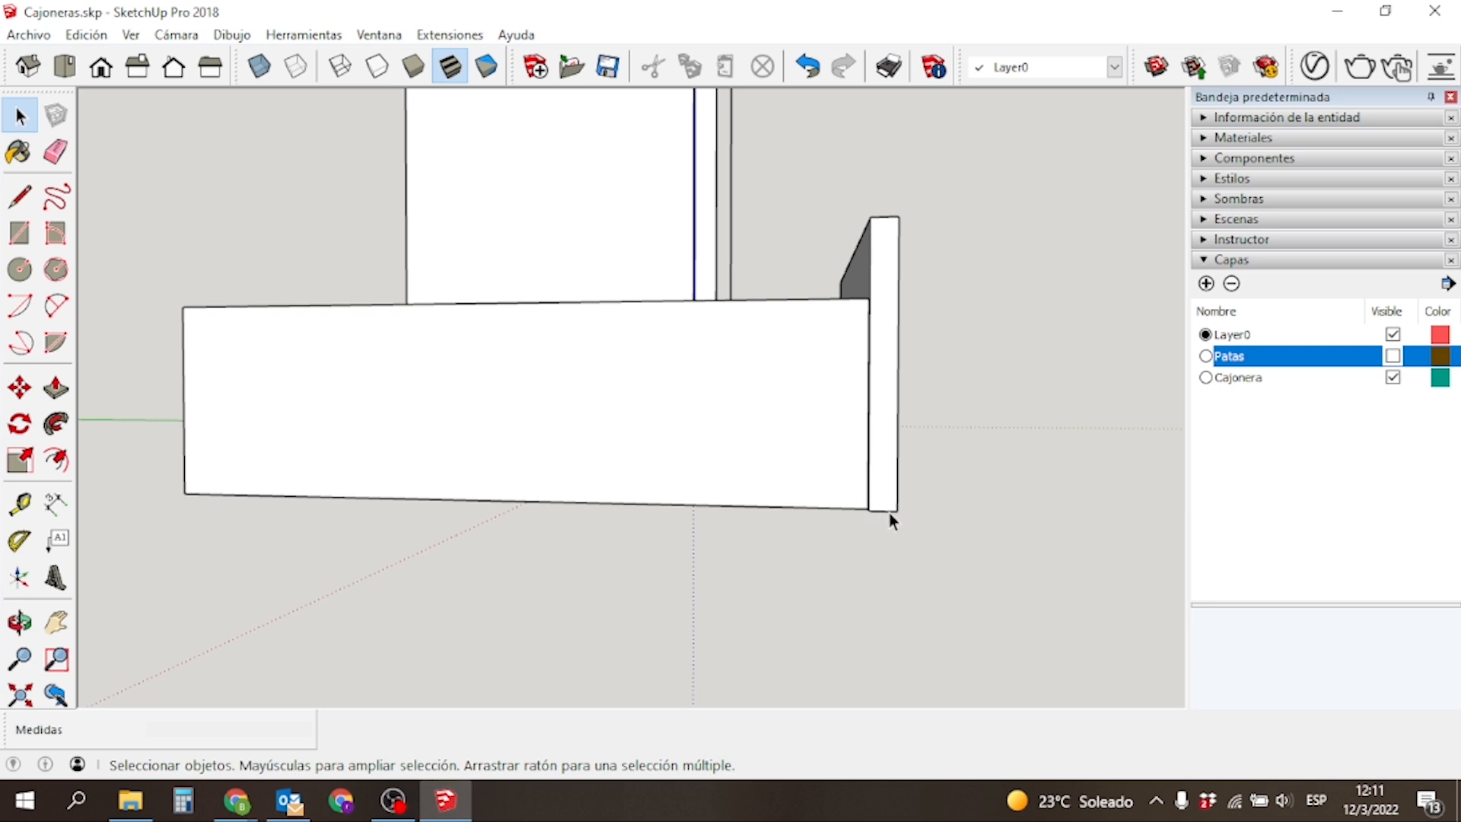
middle_click_drag(1019, 415, 323, 523)
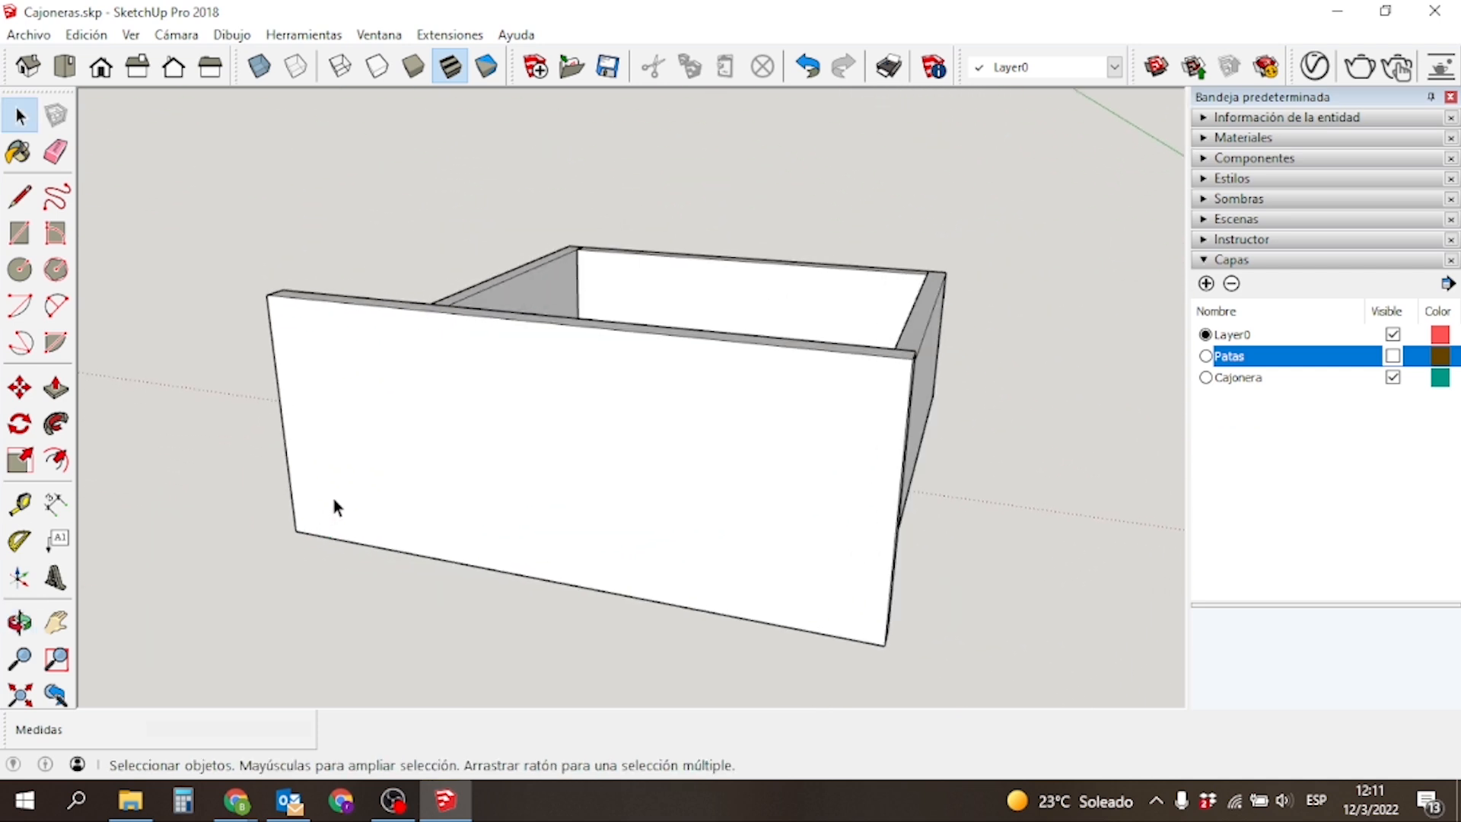
Examine the finished drawer from the side, from below and from the front, and compare it with the carcass.
middle_click_drag(965, 542, 735, 498)
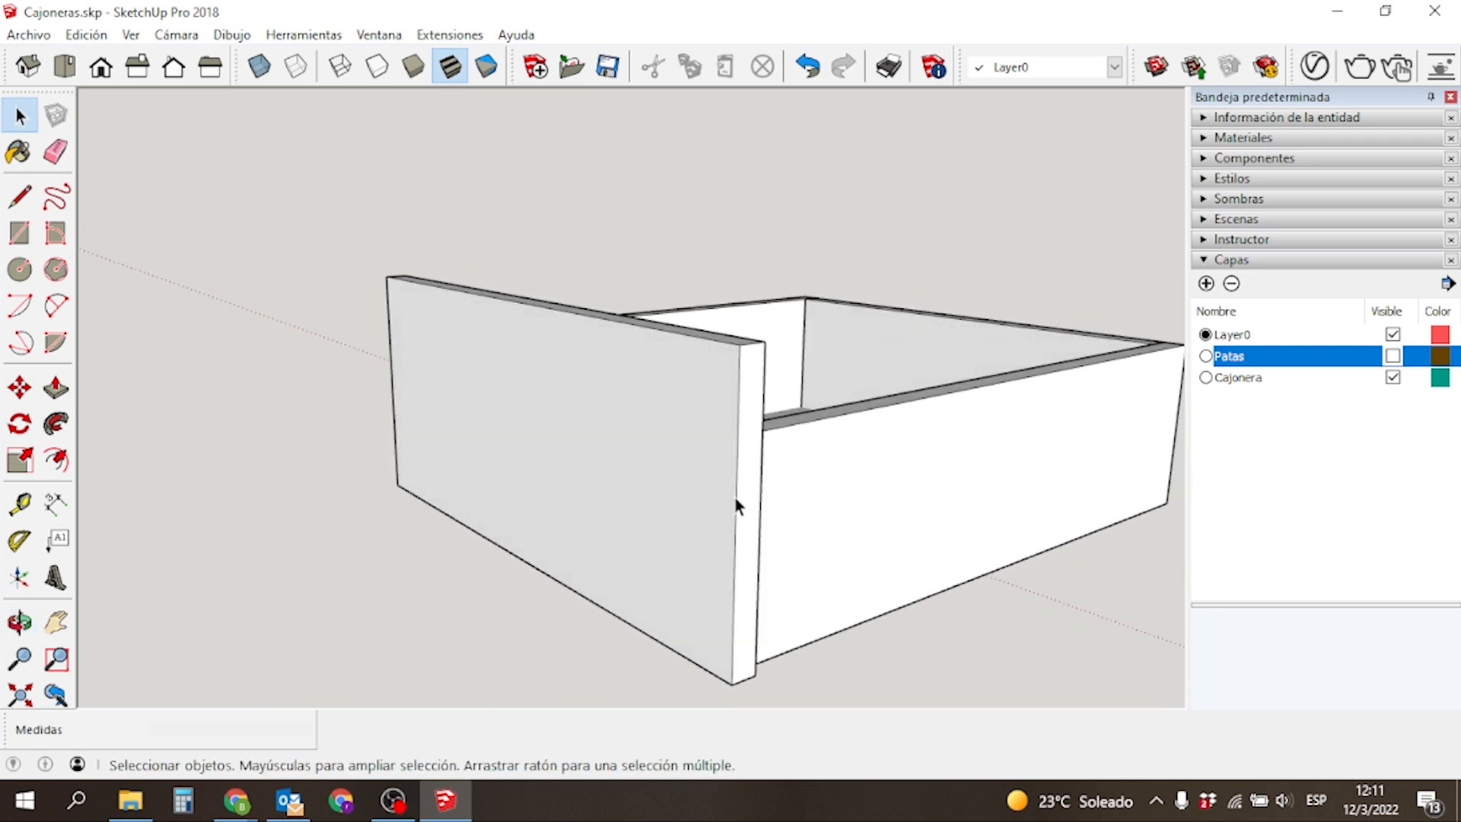
scroll(742, 491, "down", 4)
middle_click_drag(522, 490, 436, 456)
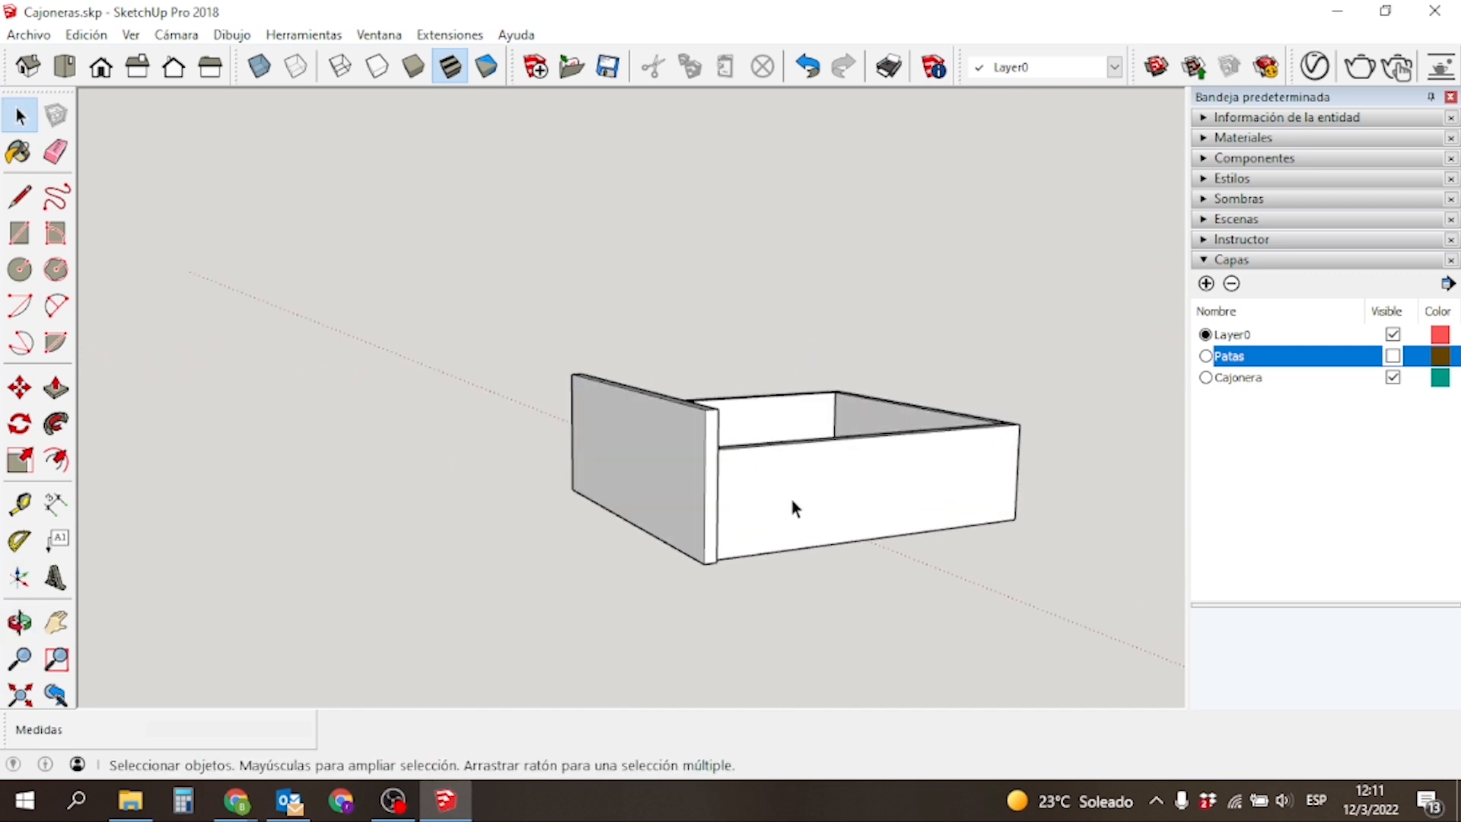
middle_click_drag(746, 569, 660, 496)
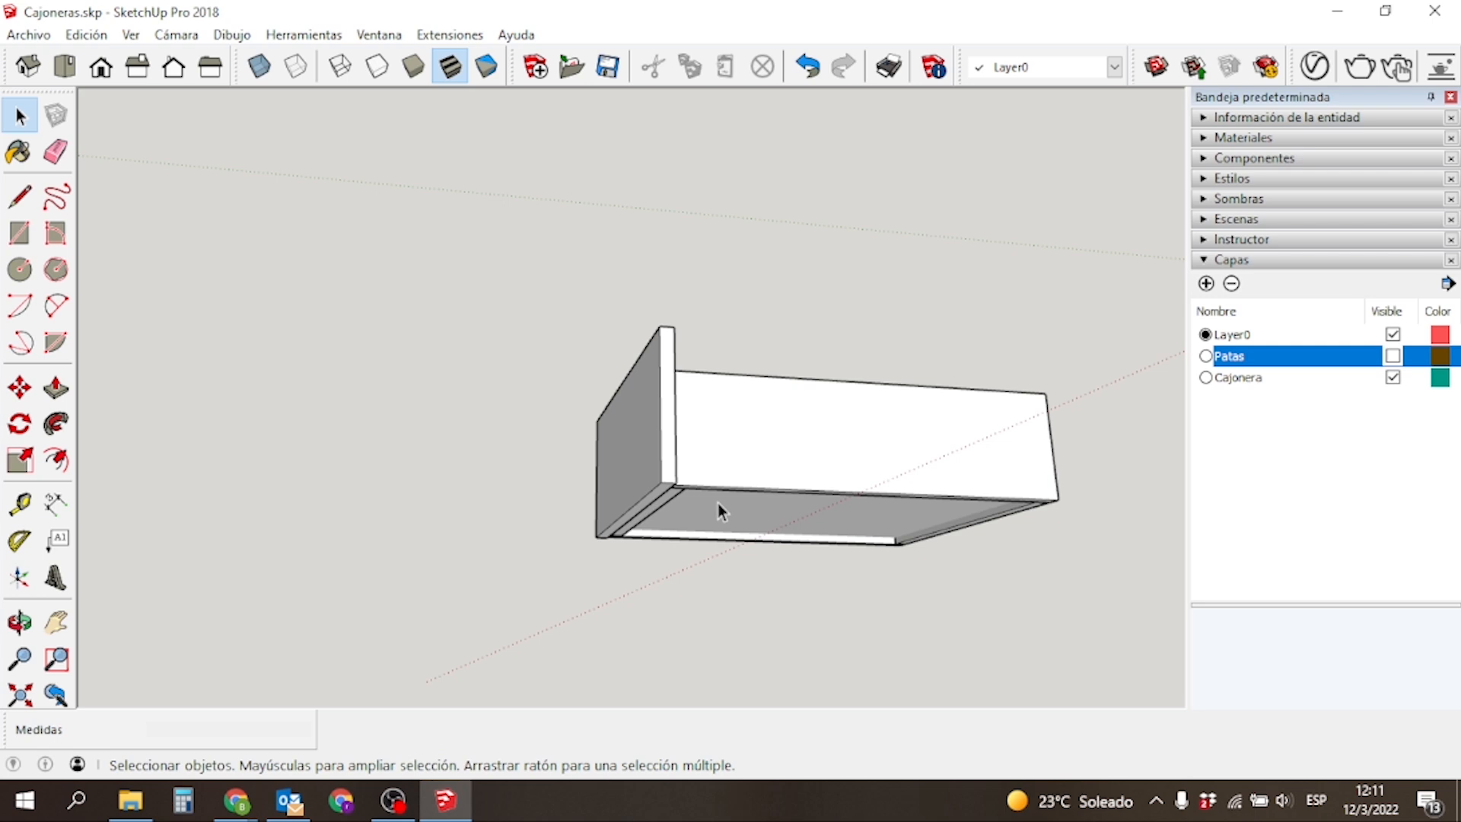
middle_click_drag(718, 504, 883, 615)
scroll(457, 482, "down", 5)
middle_click_drag(435, 450, 503, 411)
left_click_drag(709, 337, 503, 505)
left_click_drag(440, 550, 461, 528)
left_click(594, 559)
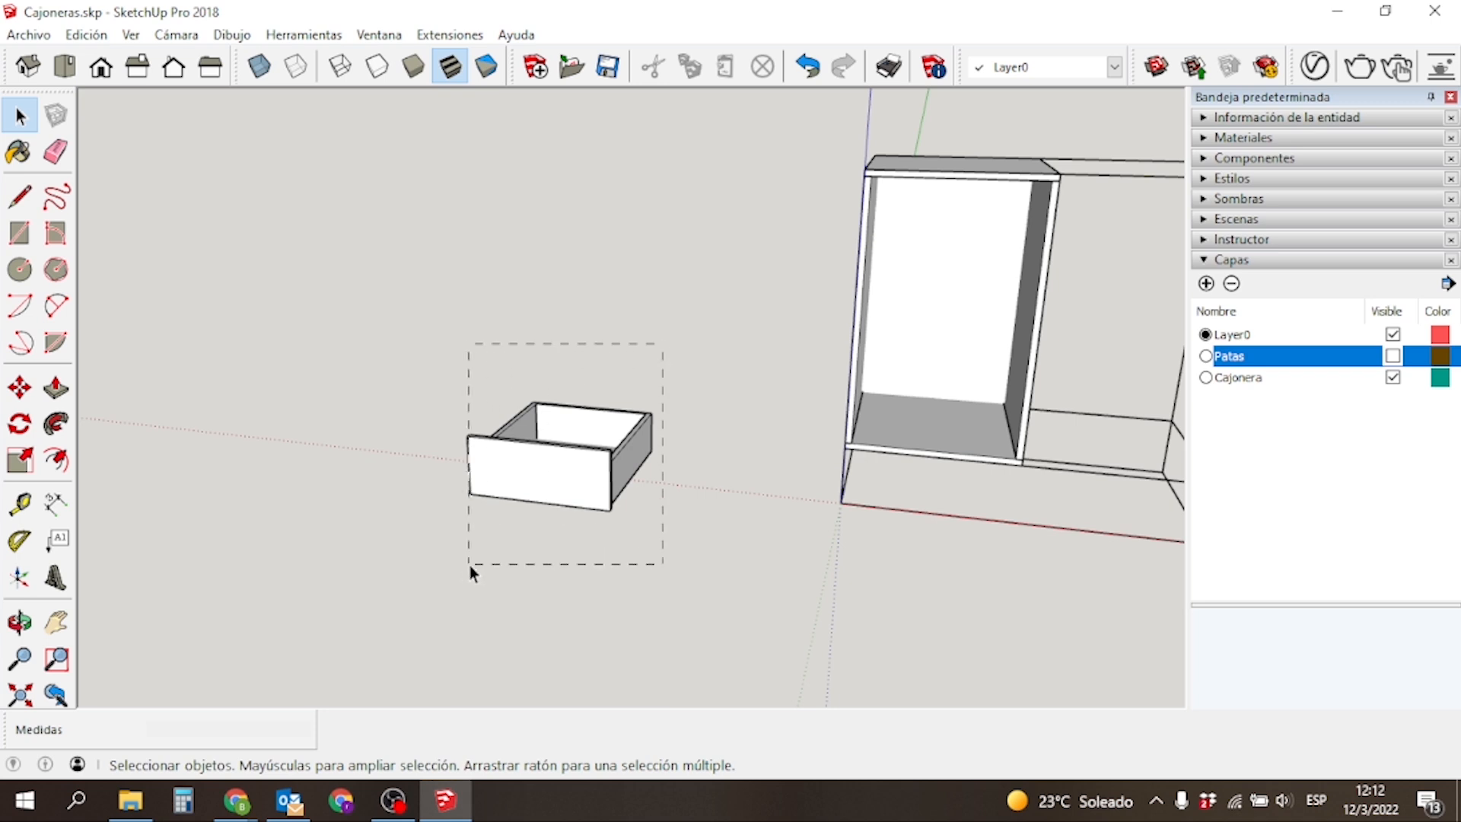
left_click_drag(469, 565, 510, 494)
scroll(513, 490, "up", 4)
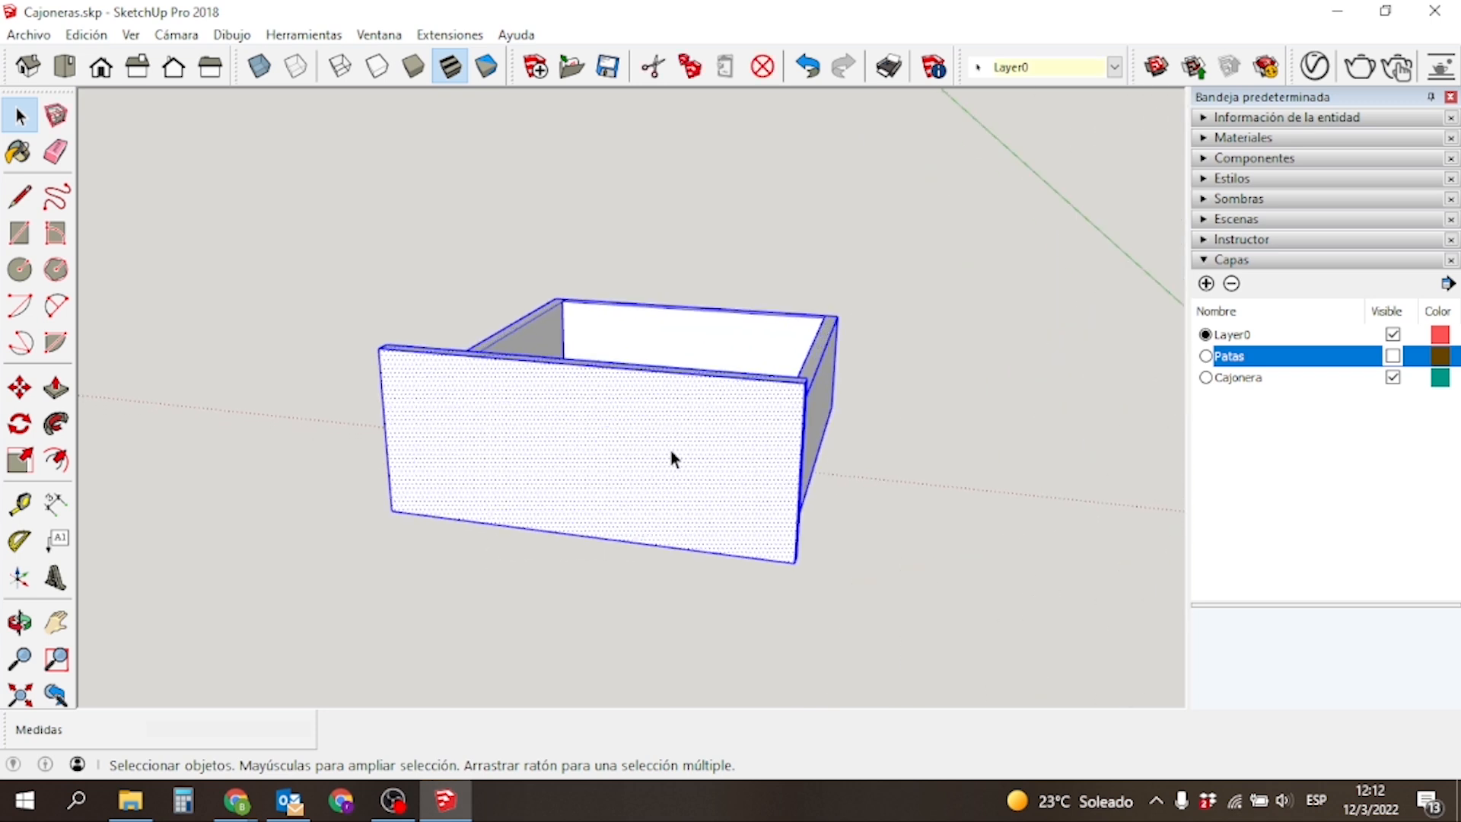
Make the drawer's front panel a component with the definition name "tapa cajon".
middle_click_drag(920, 441, 620, 571)
left_click(446, 543)
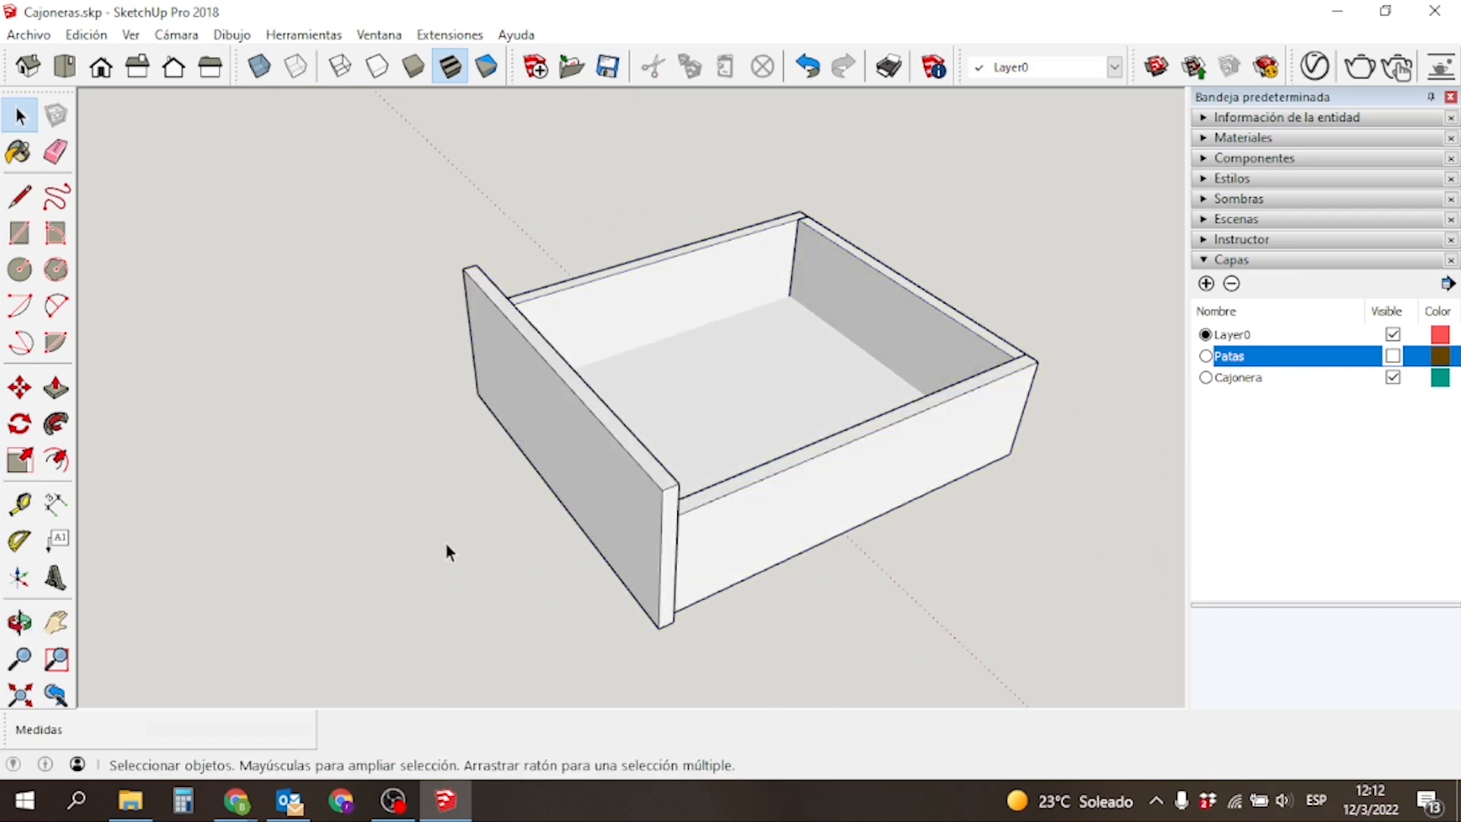
left_click(606, 505)
key("g")
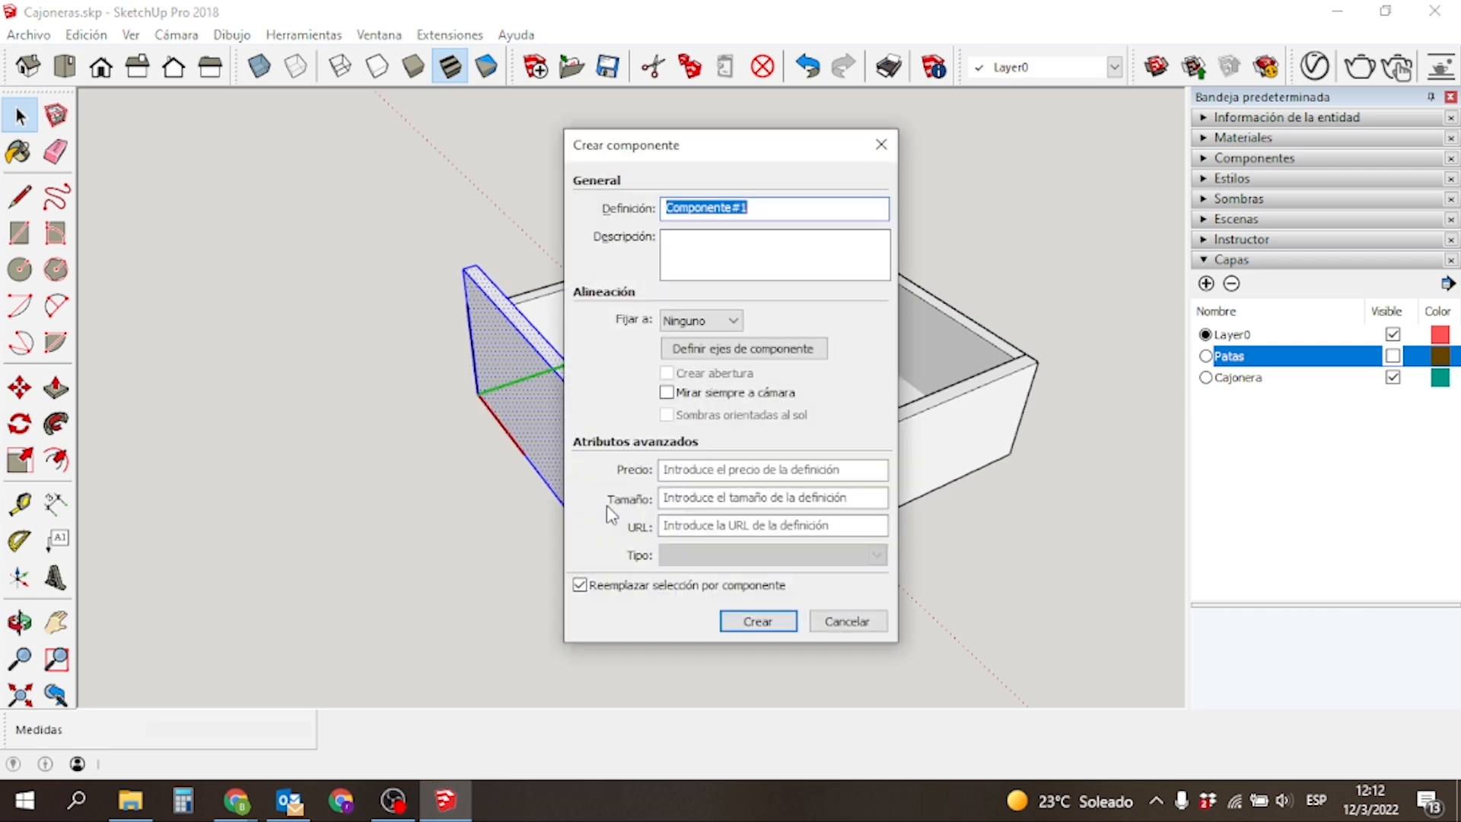
type("tapa cajon")
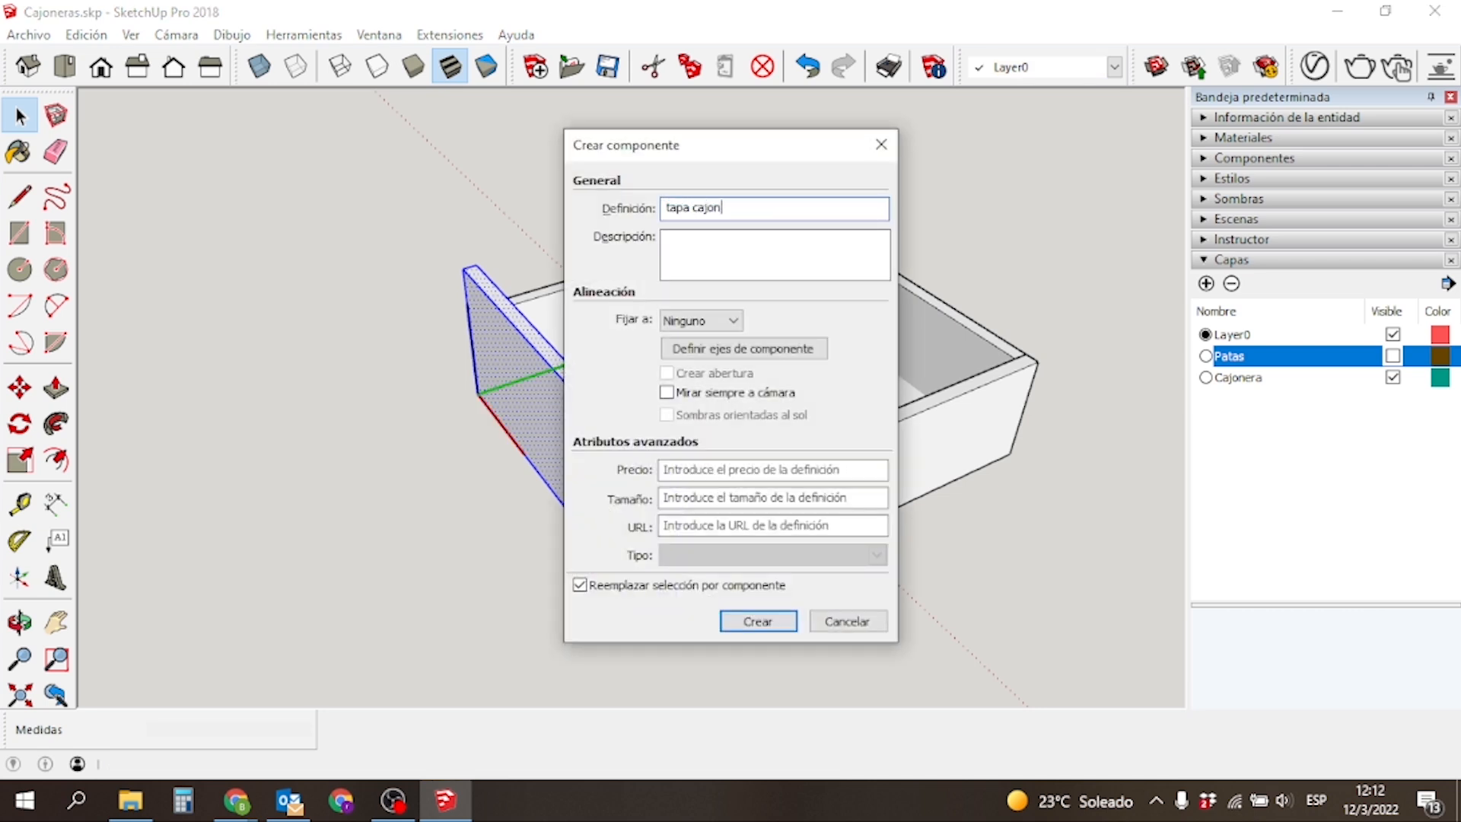
key("Return")
left_click(374, 542)
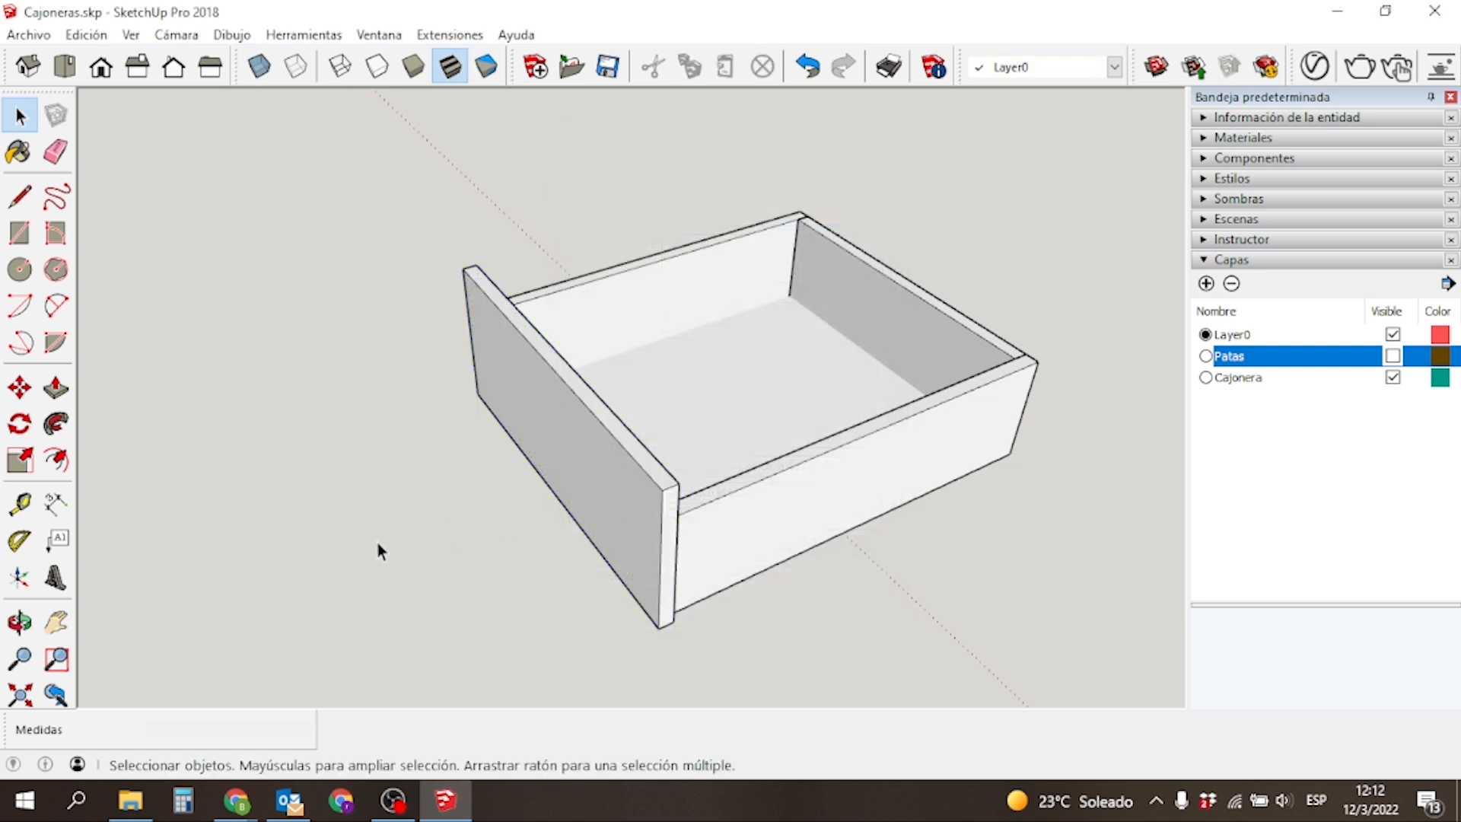
Group the front panel together with all the drawer box parts as one drawer.
left_click_drag(1027, 222, 350, 596)
right_click(567, 469)
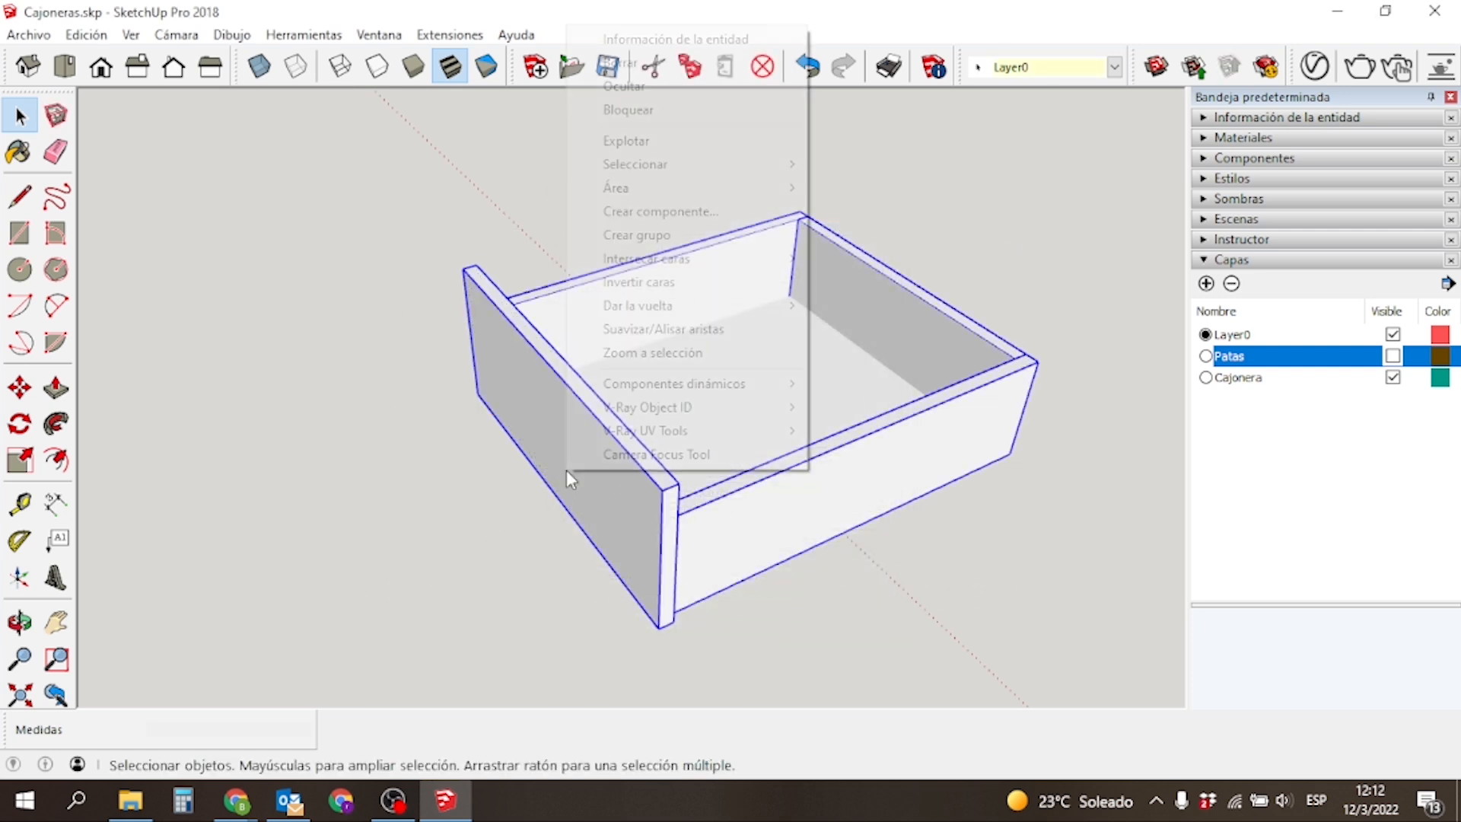
left_click(636, 235)
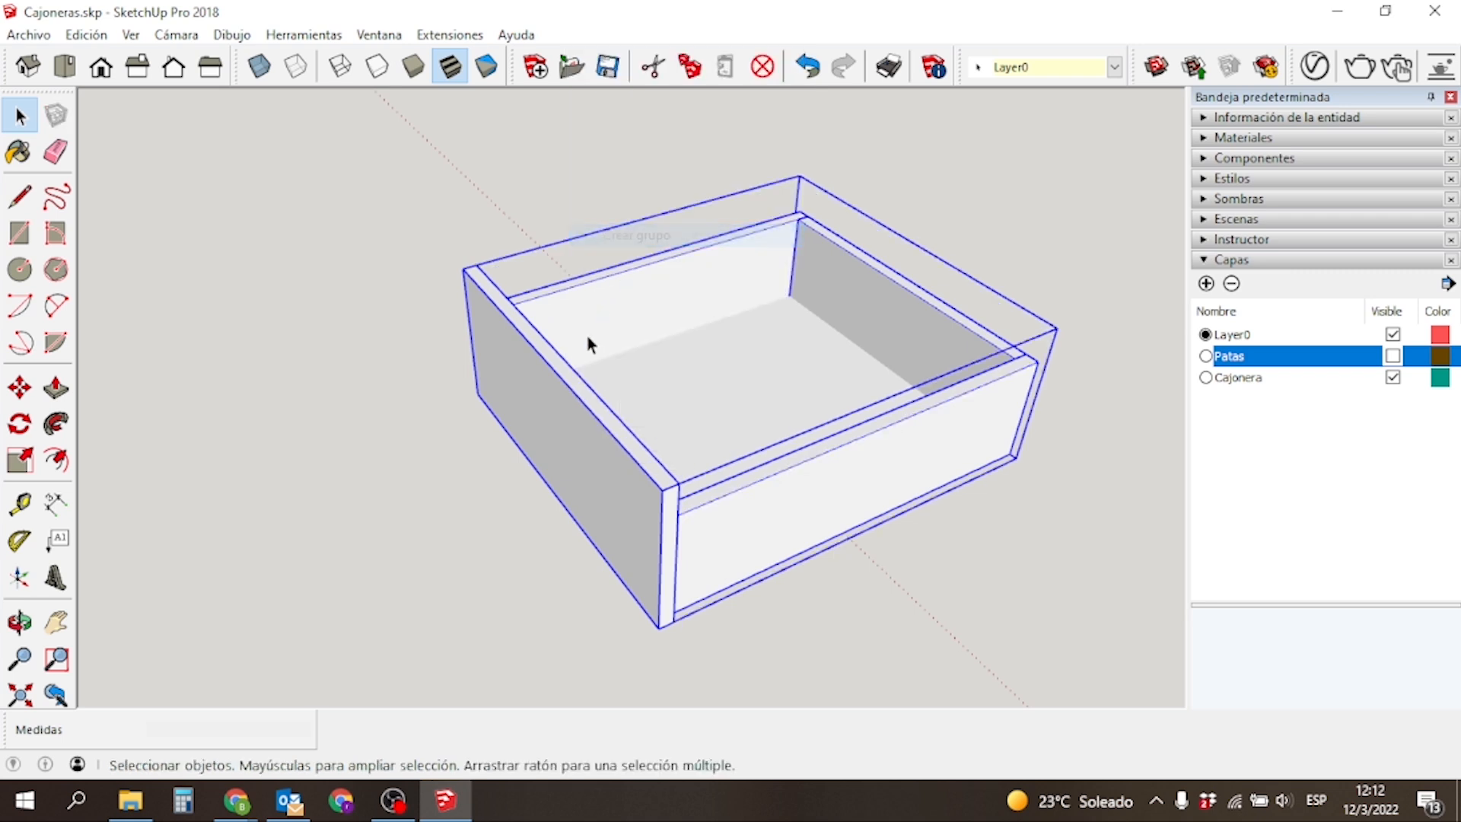
Copy the grouped drawer straight up by 195 mm and multiply the copy by 3 to stack four drawers.
middle_click_drag(271, 489, 411, 346)
scroll(483, 399, "down", 5)
scroll(411, 410, "down", 3)
scroll(544, 364, "up", 5)
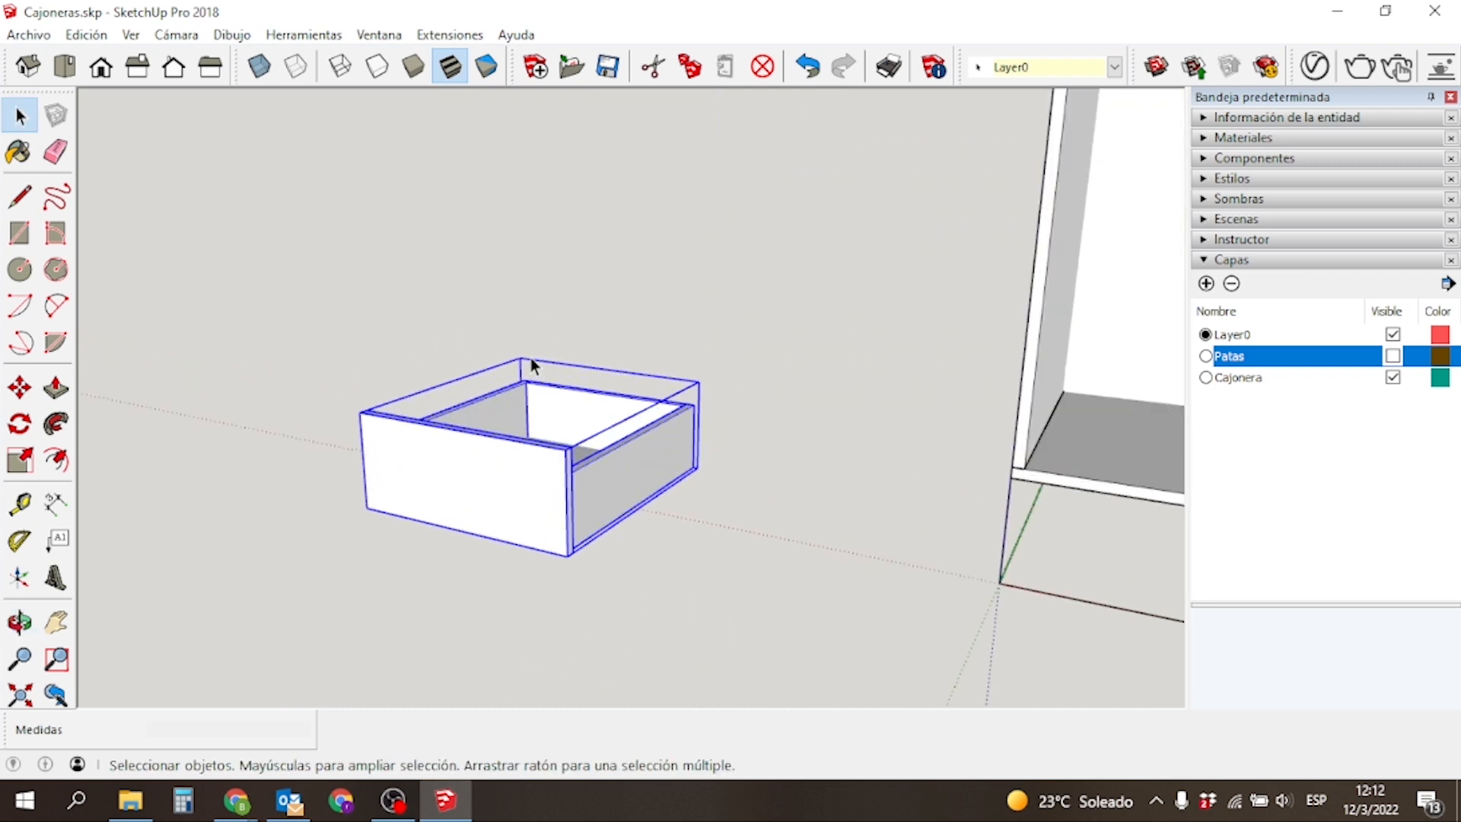
key("m")
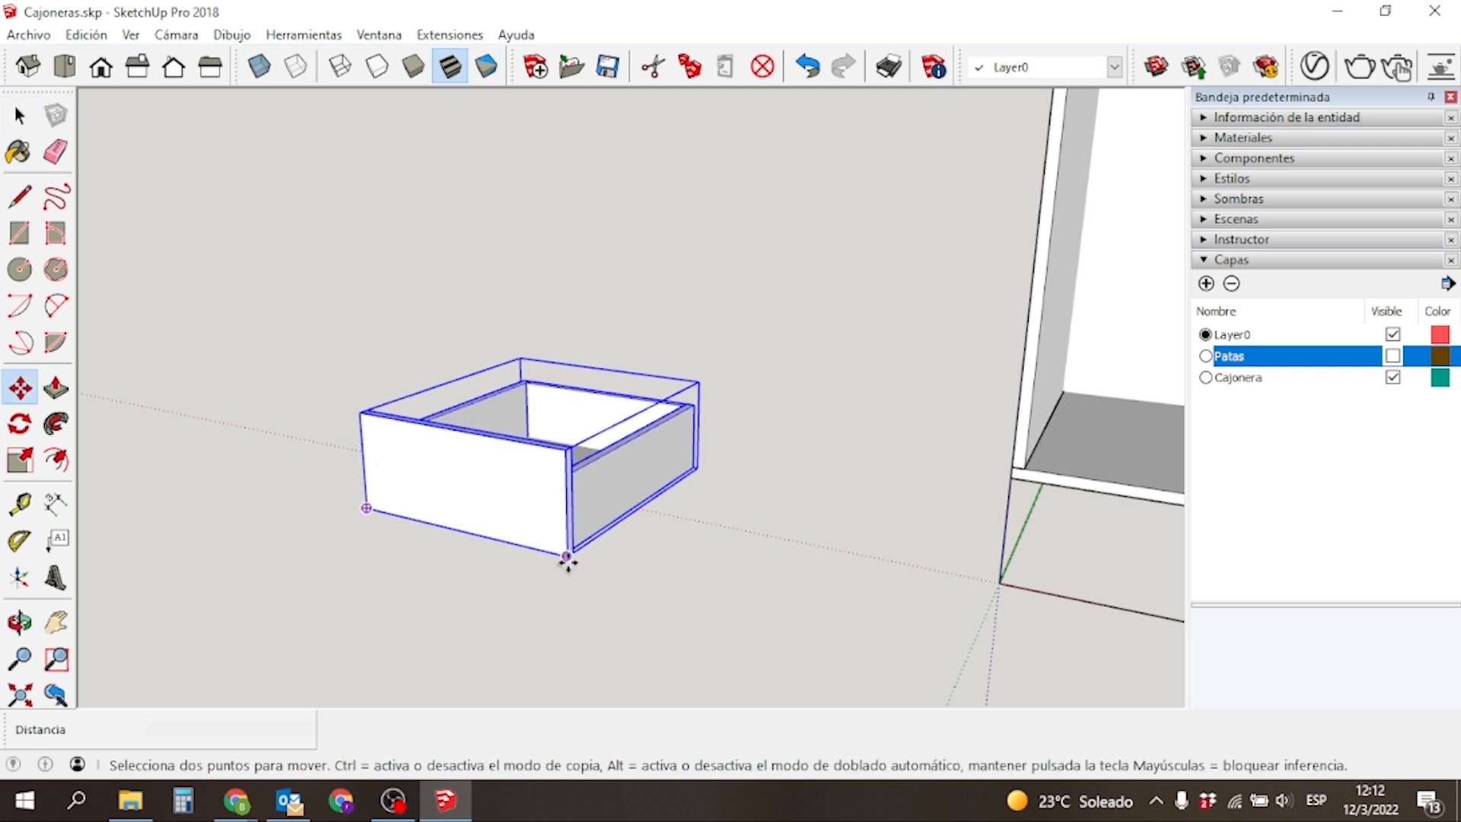
left_click(566, 554)
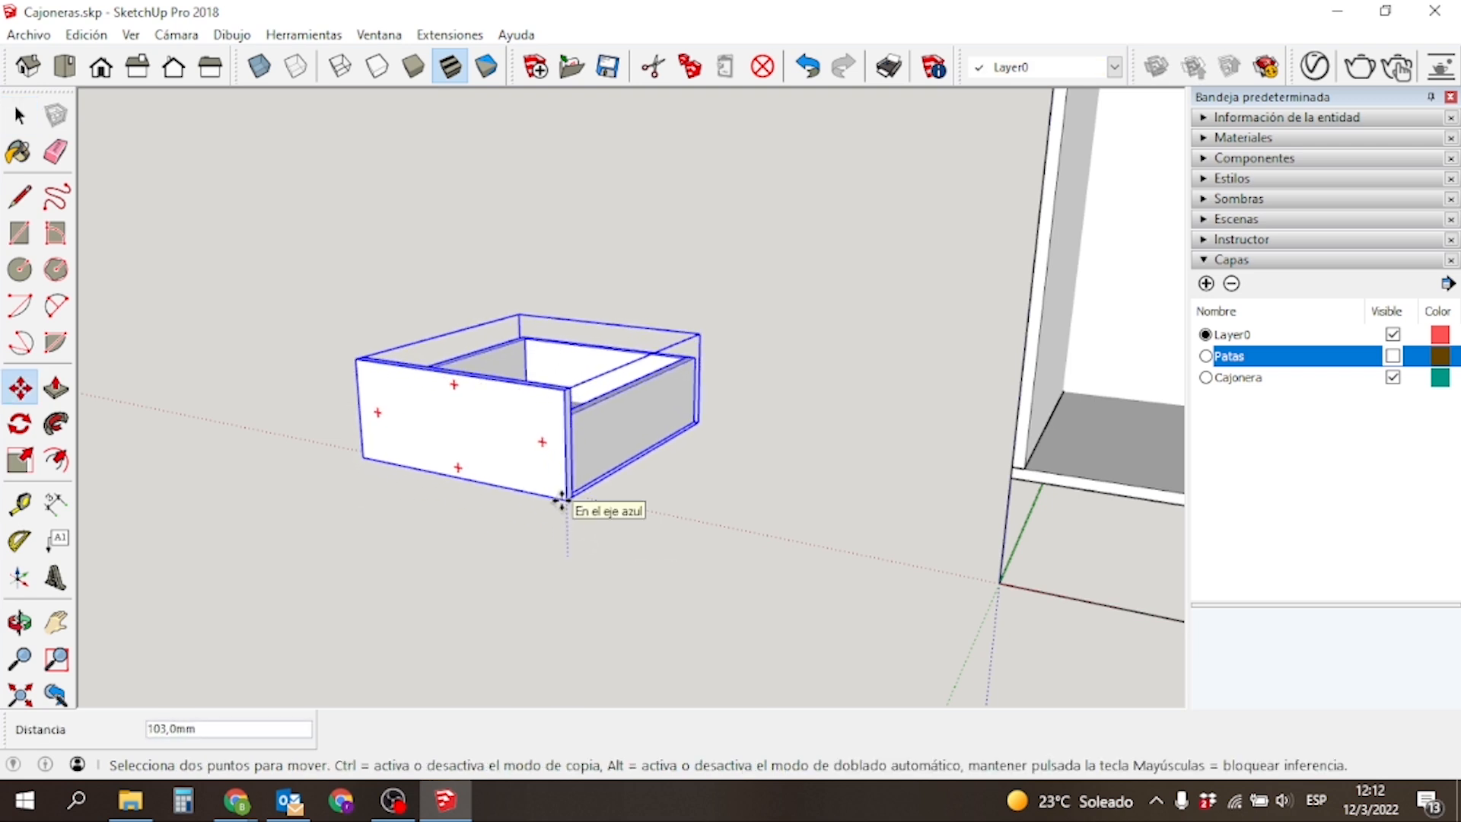
key("ctrl")
left_click(561, 498)
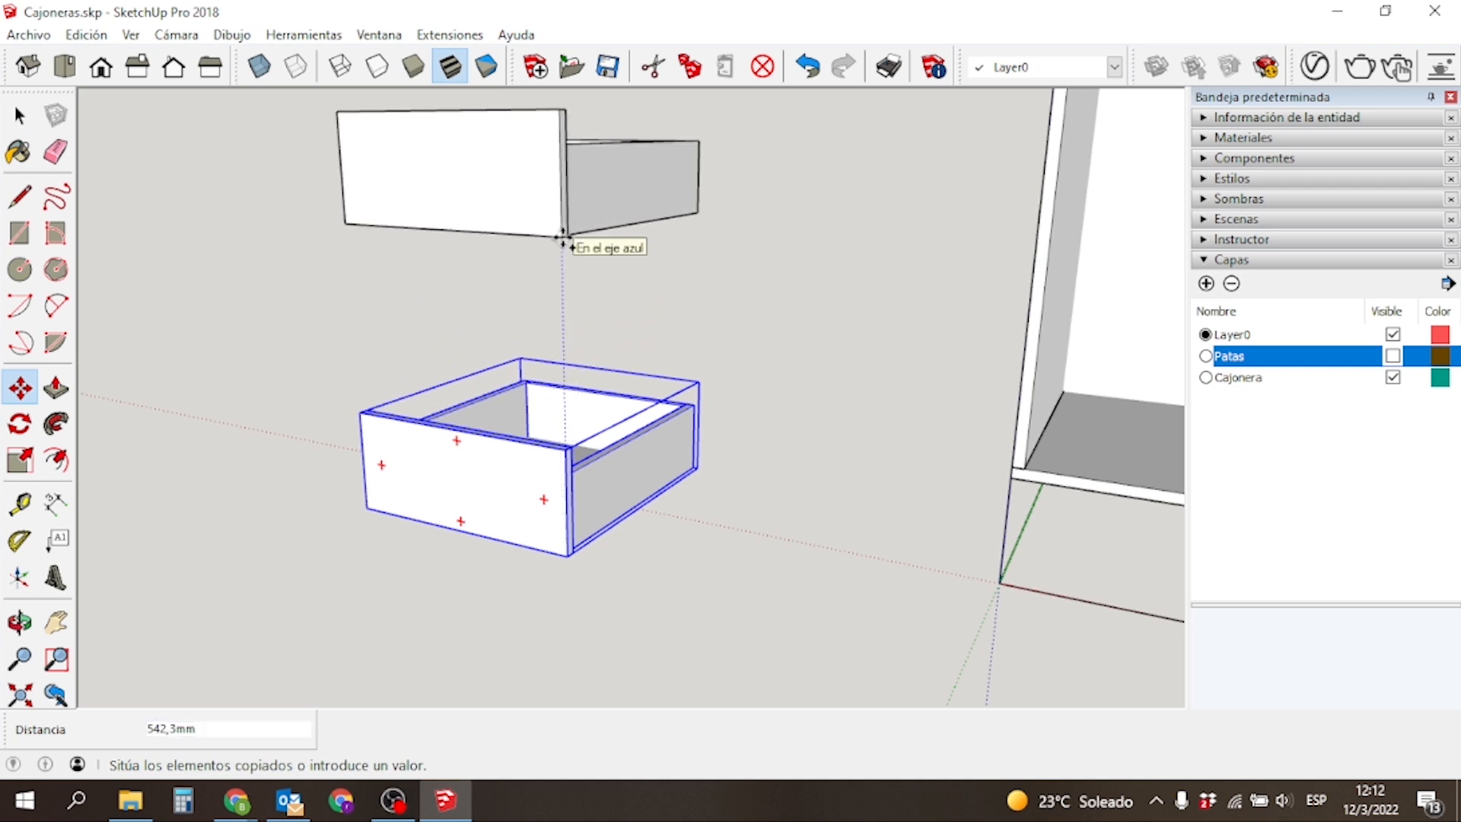
left_click(563, 242)
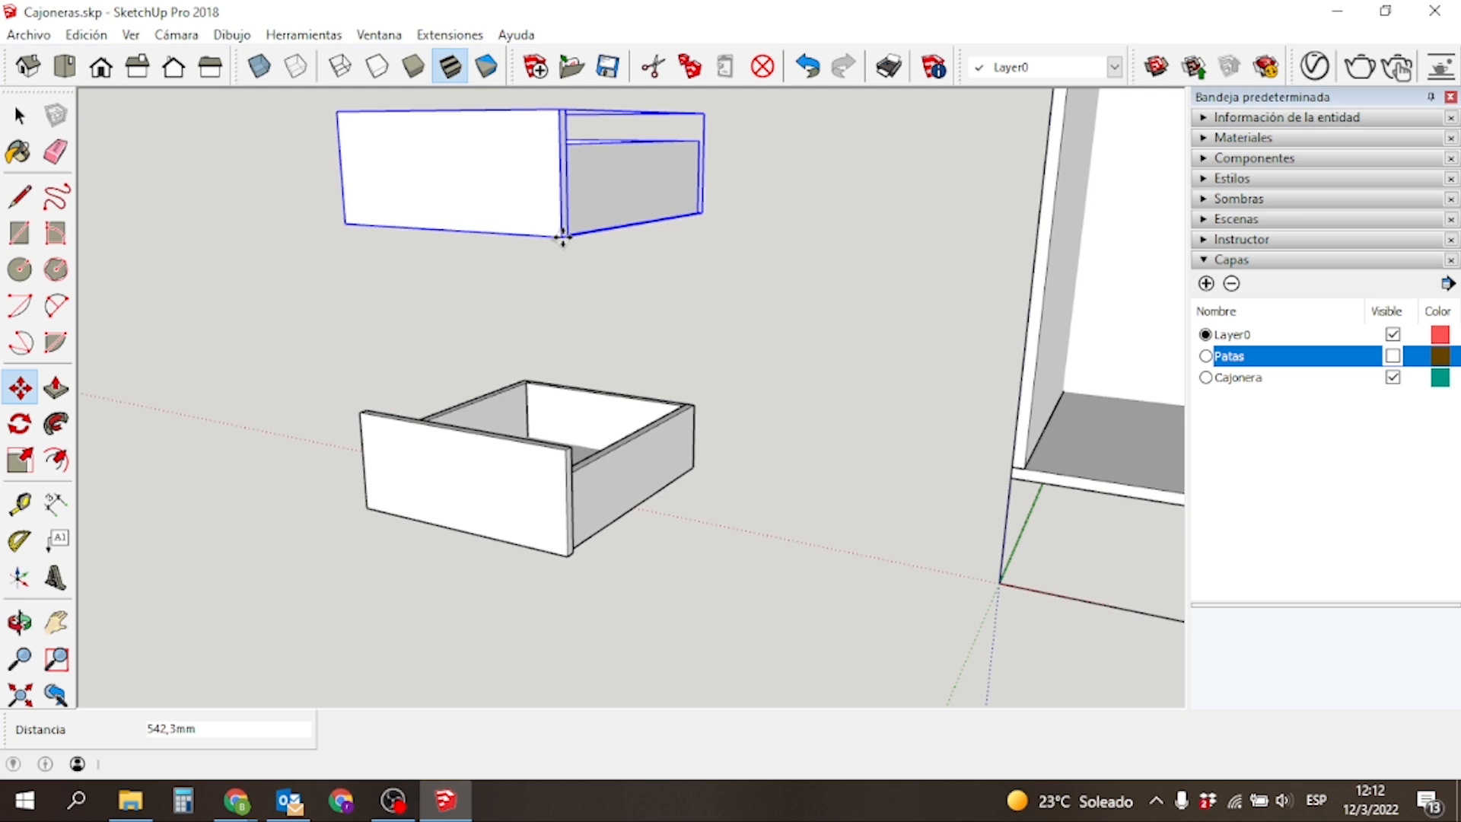
type("195")
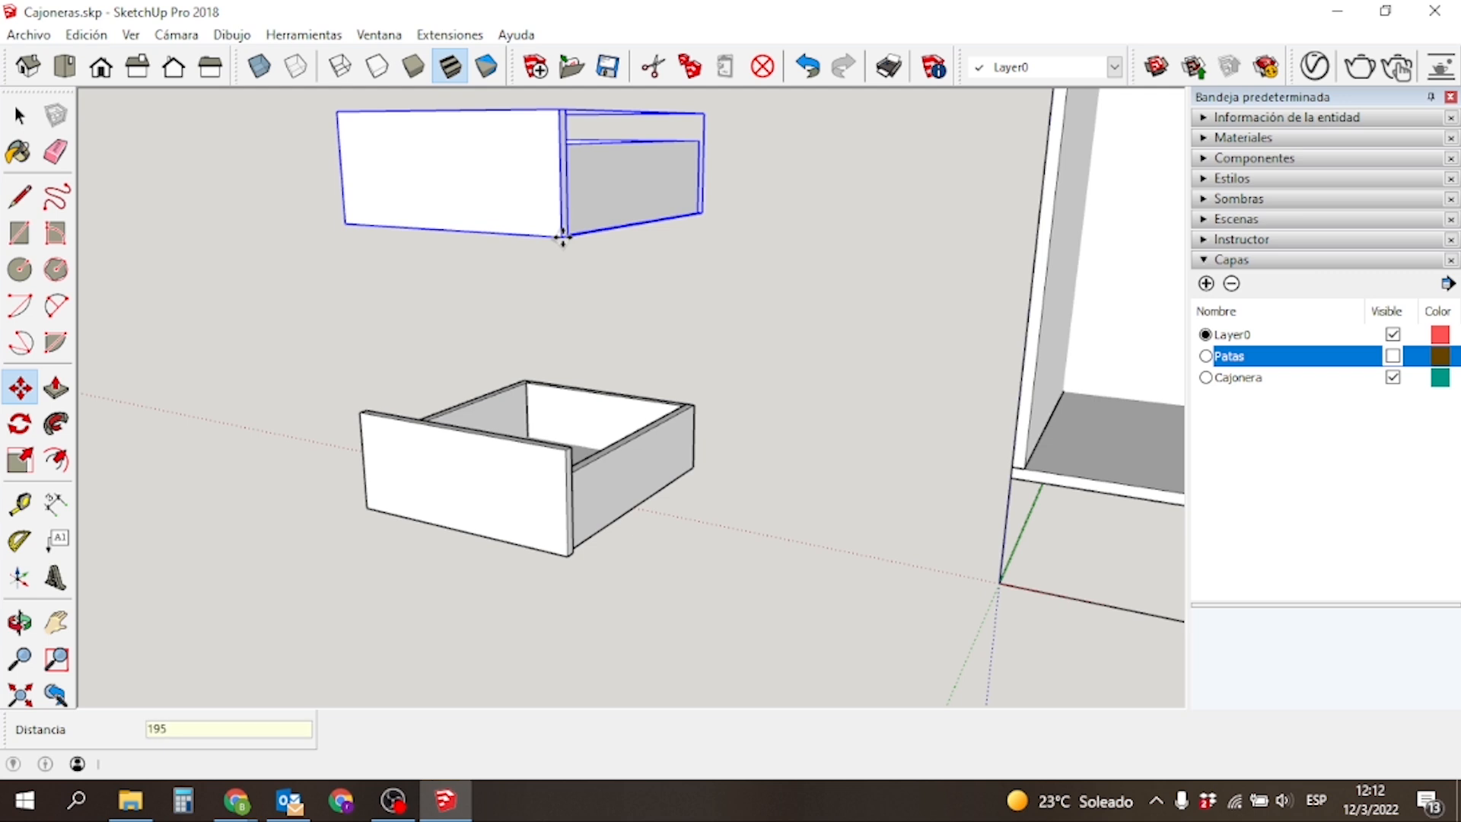
key("Return")
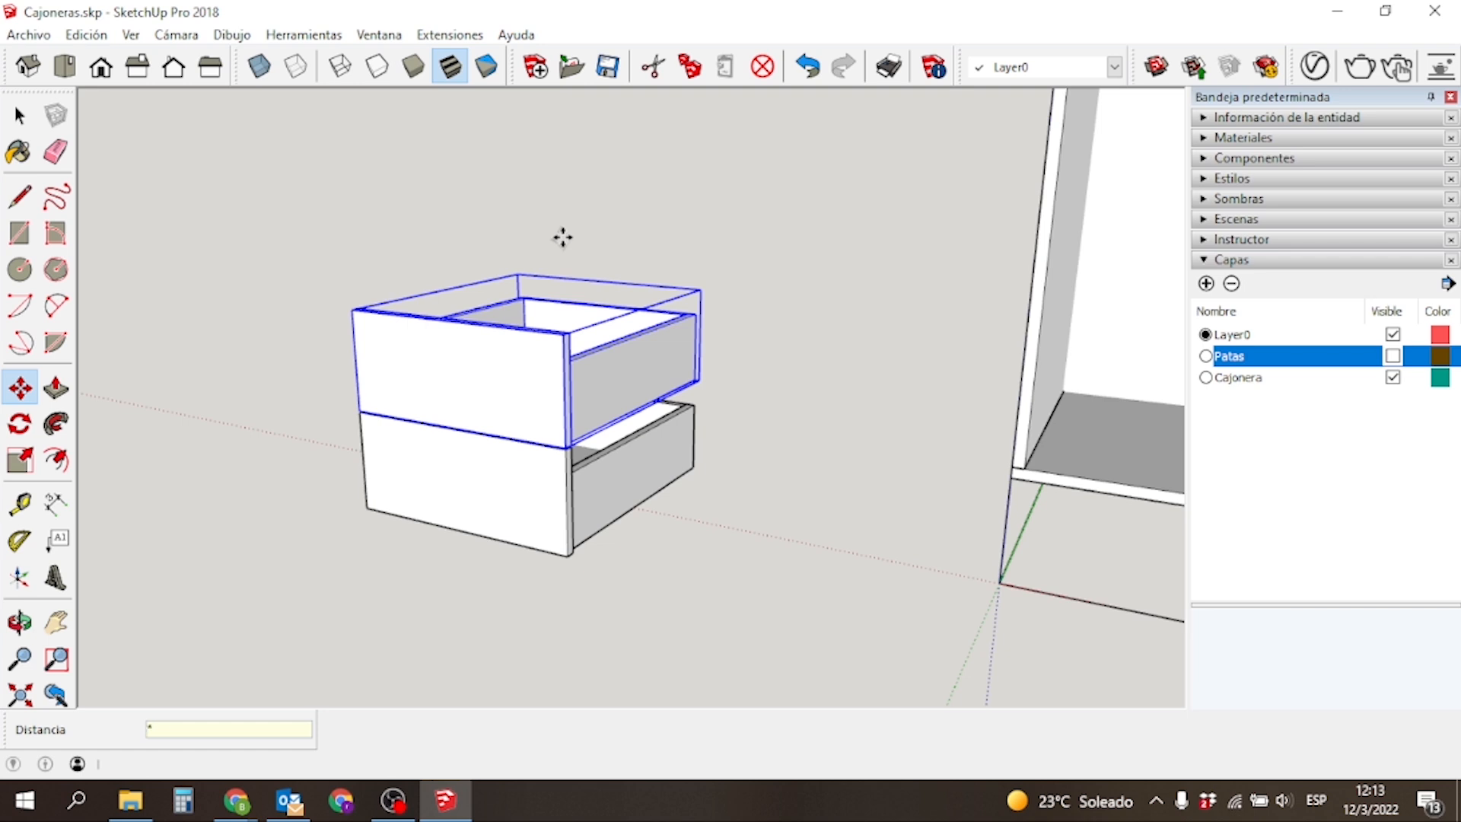
key("Return")
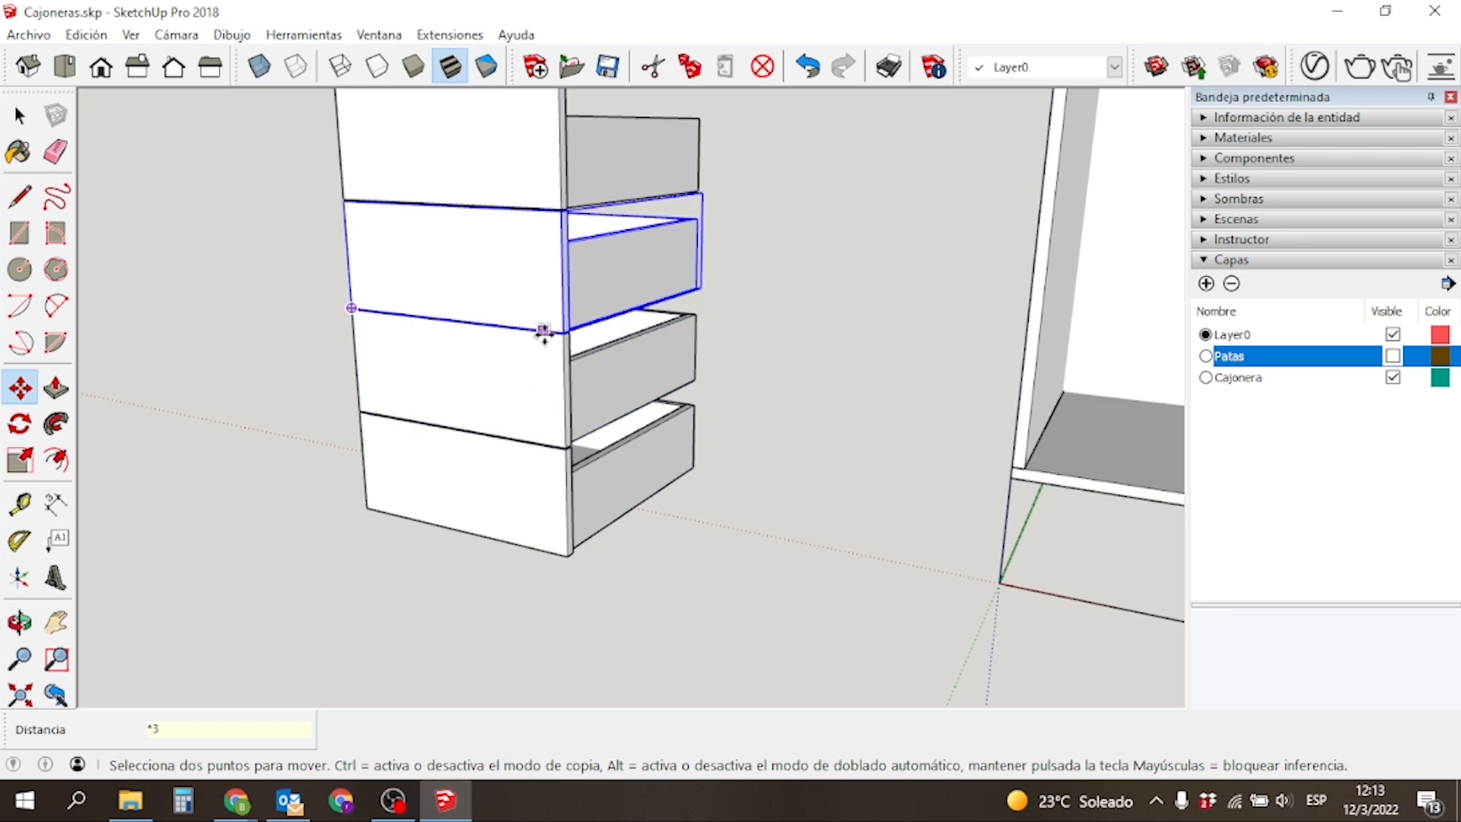
Select all four stacked drawers and combine them into a single group.
scroll(537, 228, "down", 5)
middle_click_drag(461, 253, 571, 236)
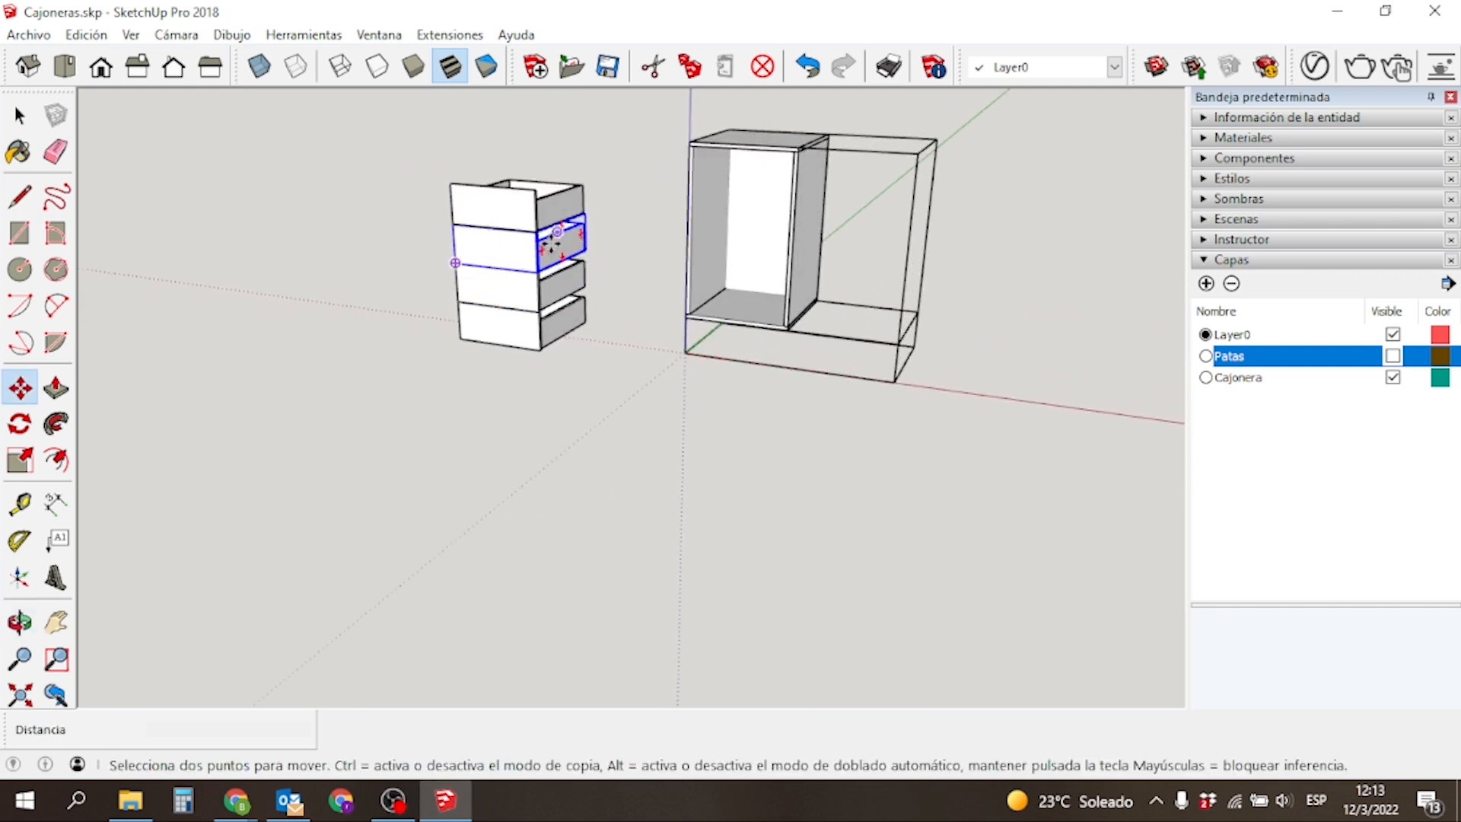
key("q")
key("m")
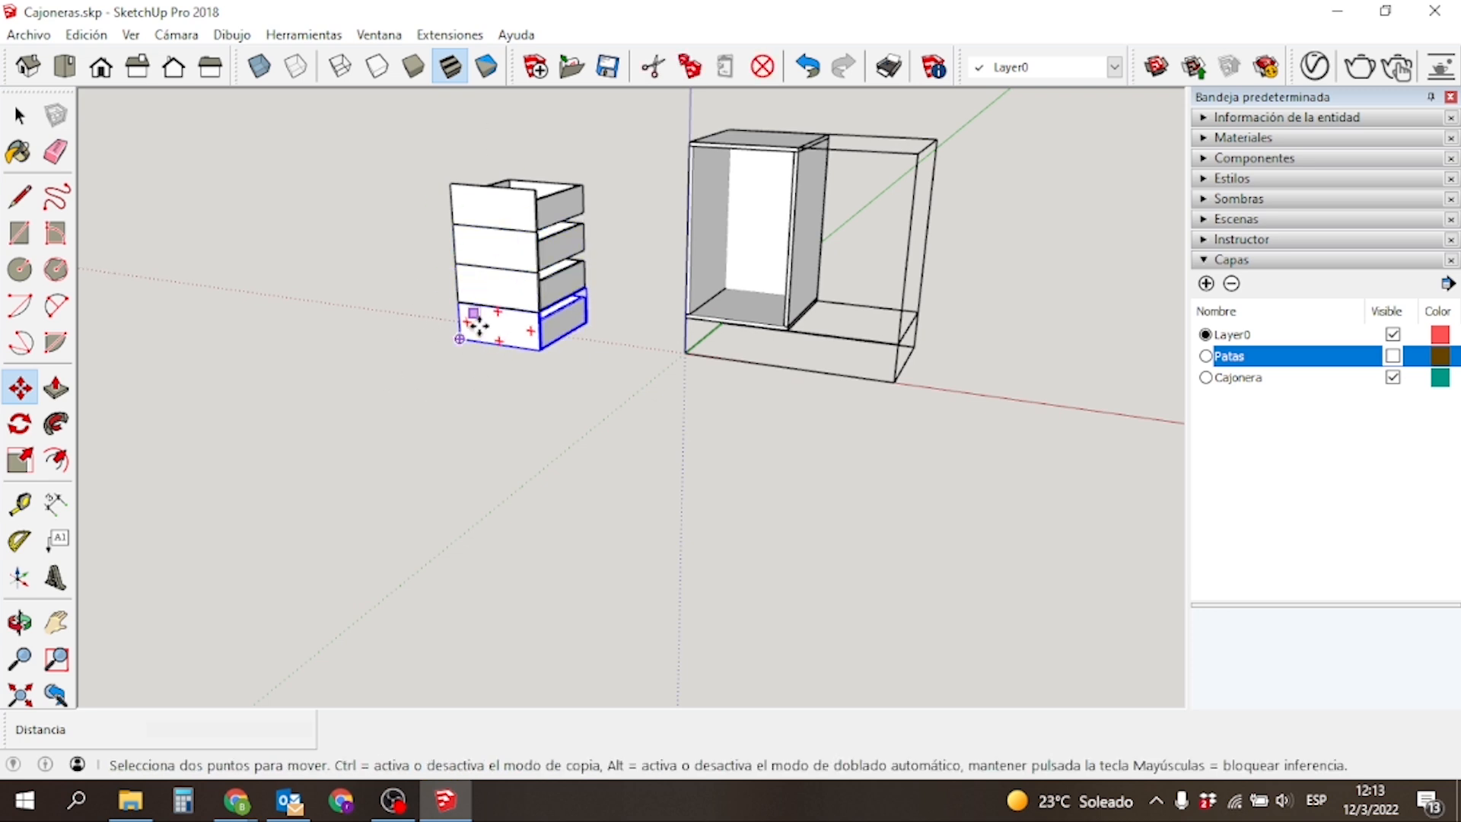
key("space")
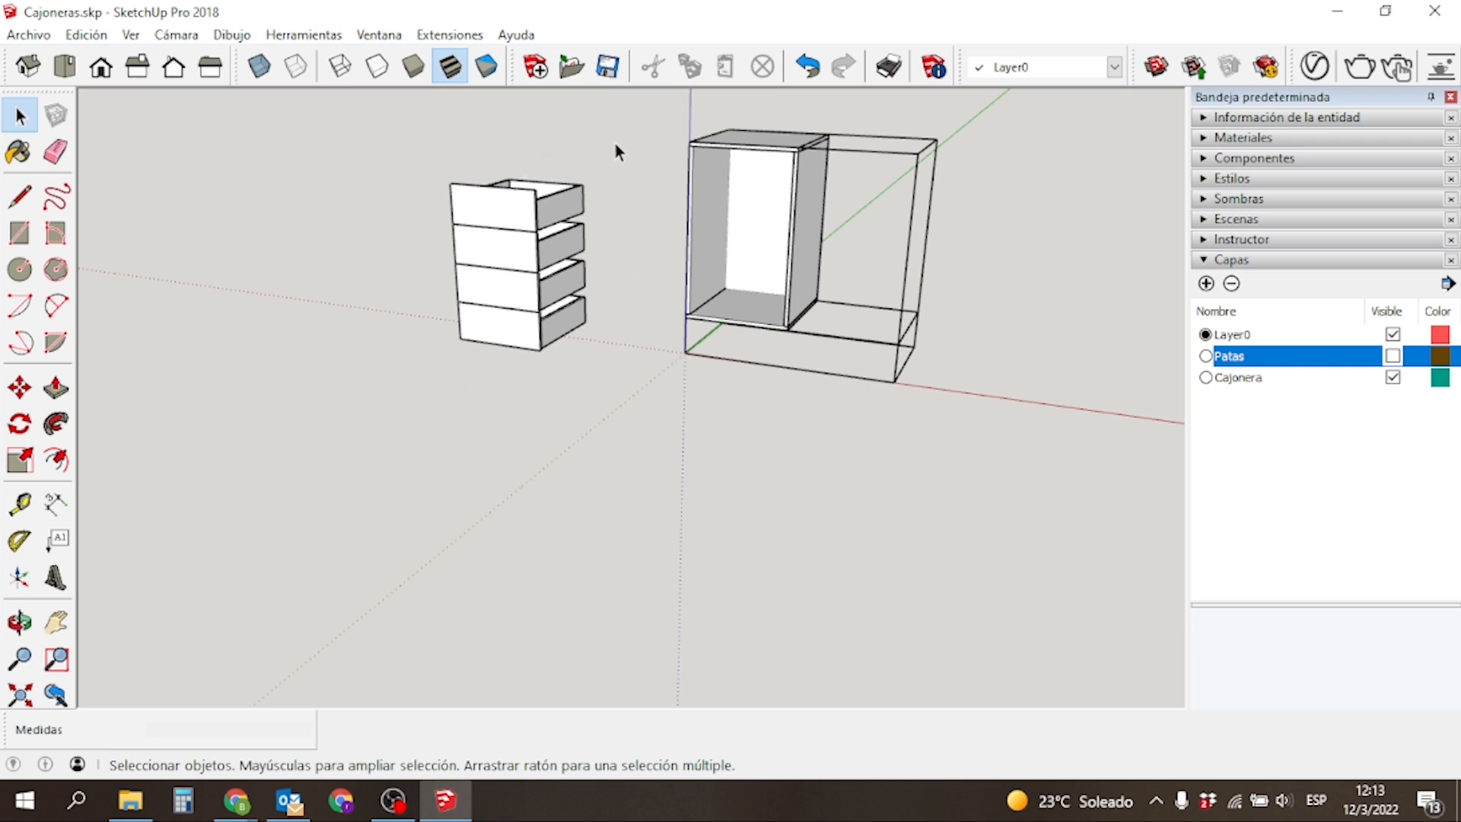
left_click_drag(412, 391, 414, 392)
right_click(517, 286)
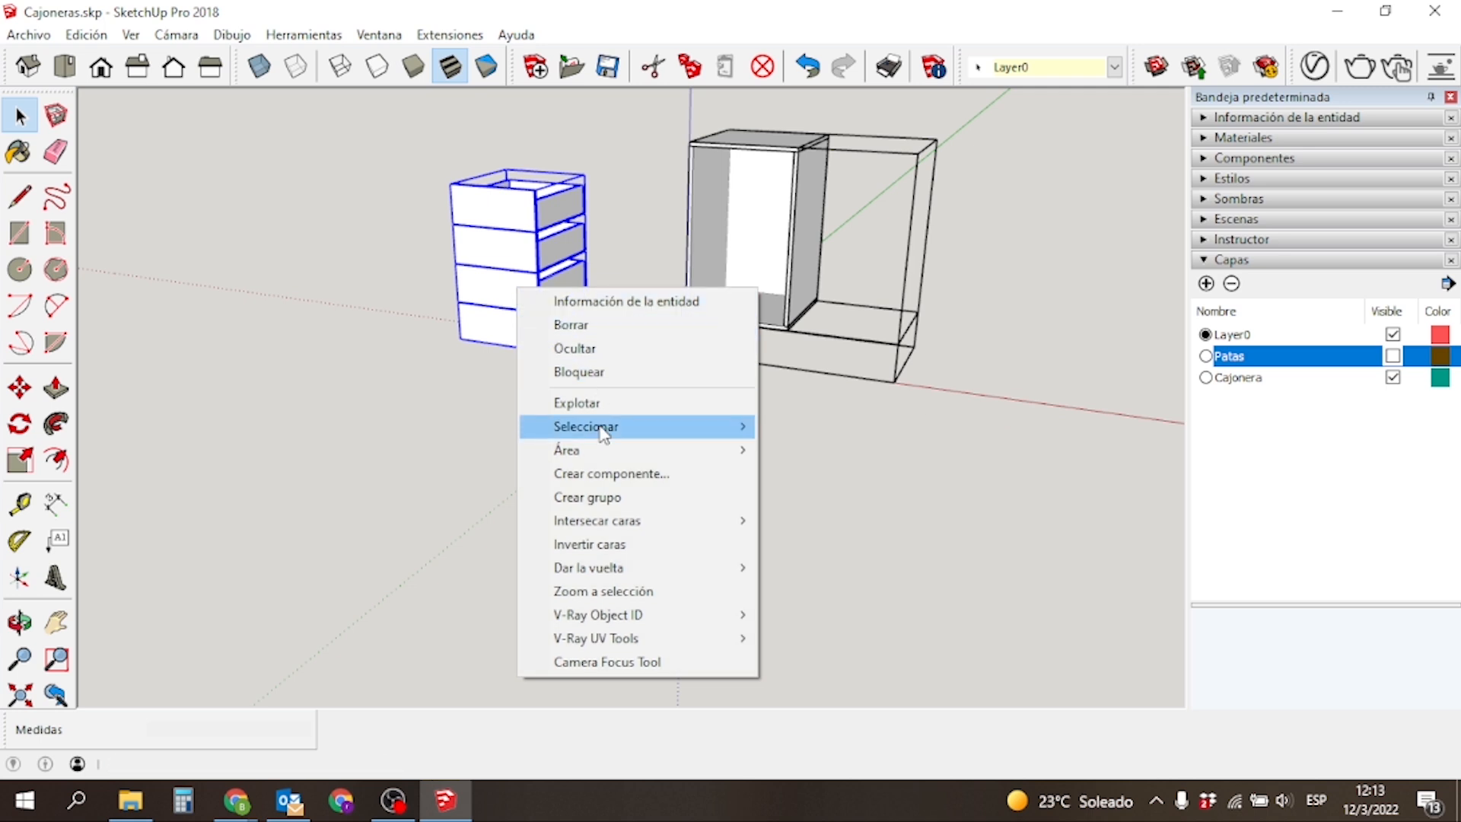
left_click(624, 503)
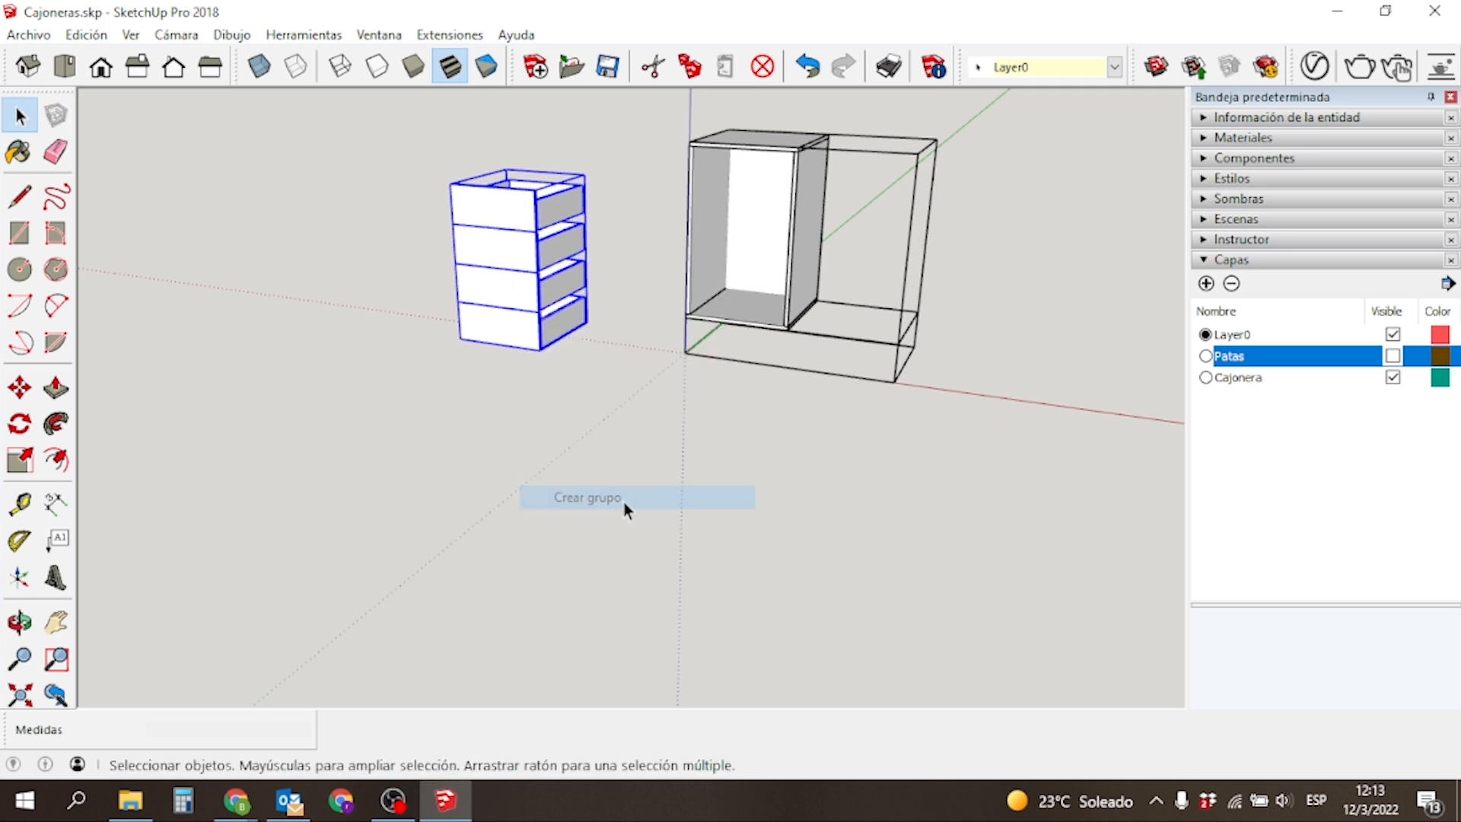
Examine the stacked drawer group from the front, the side and above, and compare it with the empty carcass.
middle_click_drag(355, 241, 432, 277)
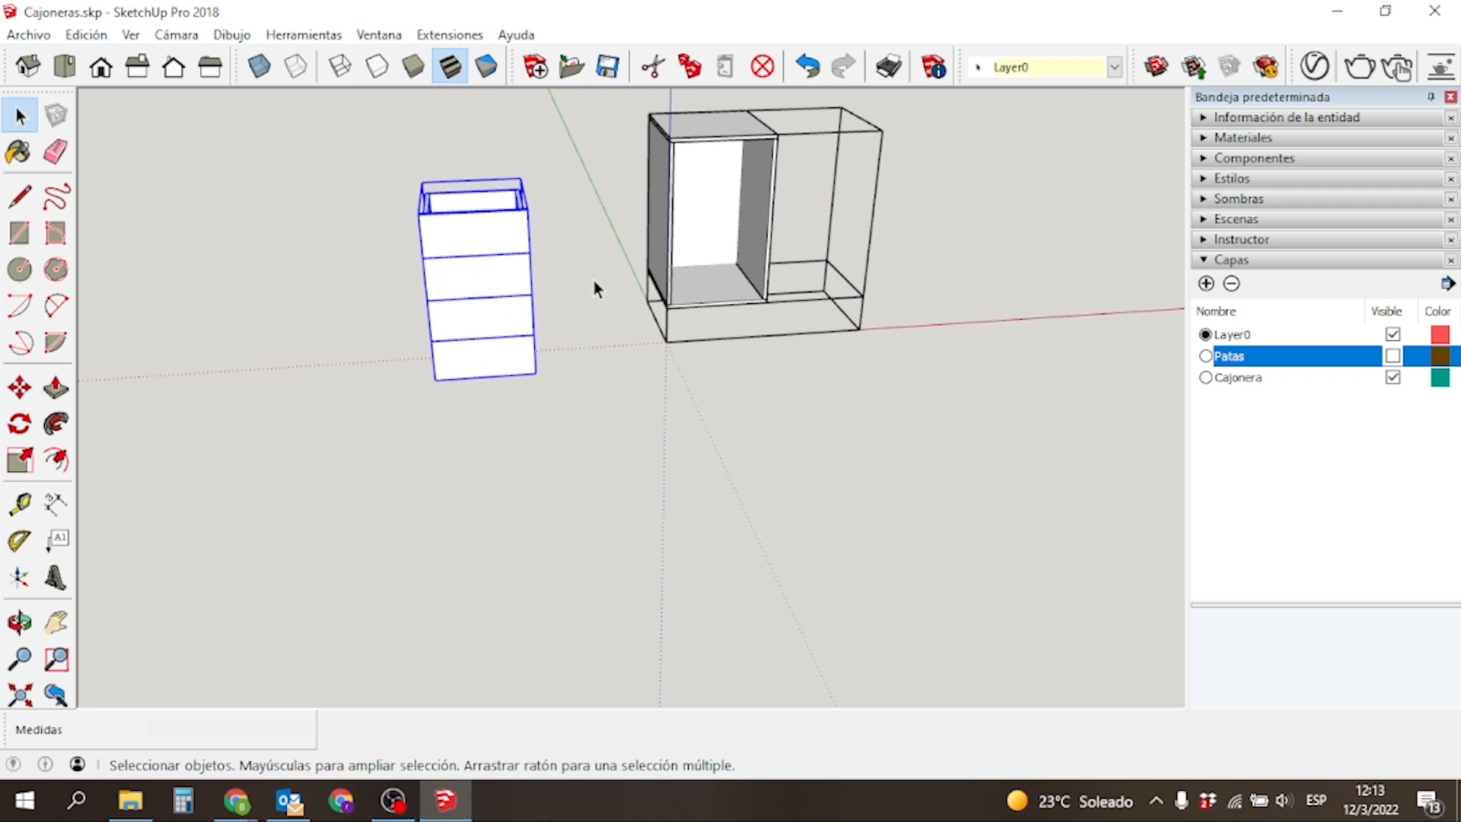
middle_click_drag(603, 268, 449, 238)
scroll(449, 236, "up", 3)
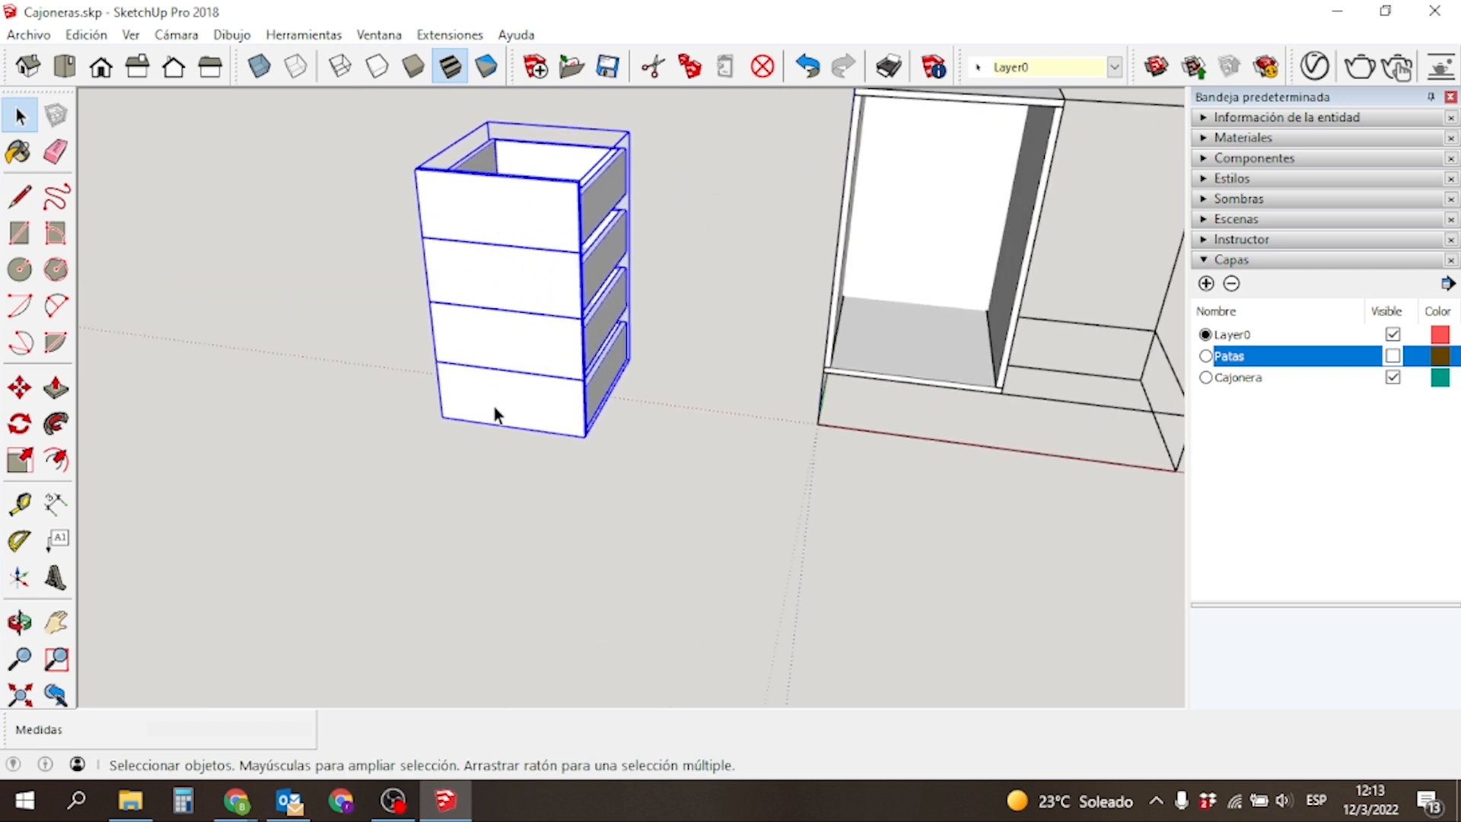
middle_click_drag(340, 355, 327, 286)
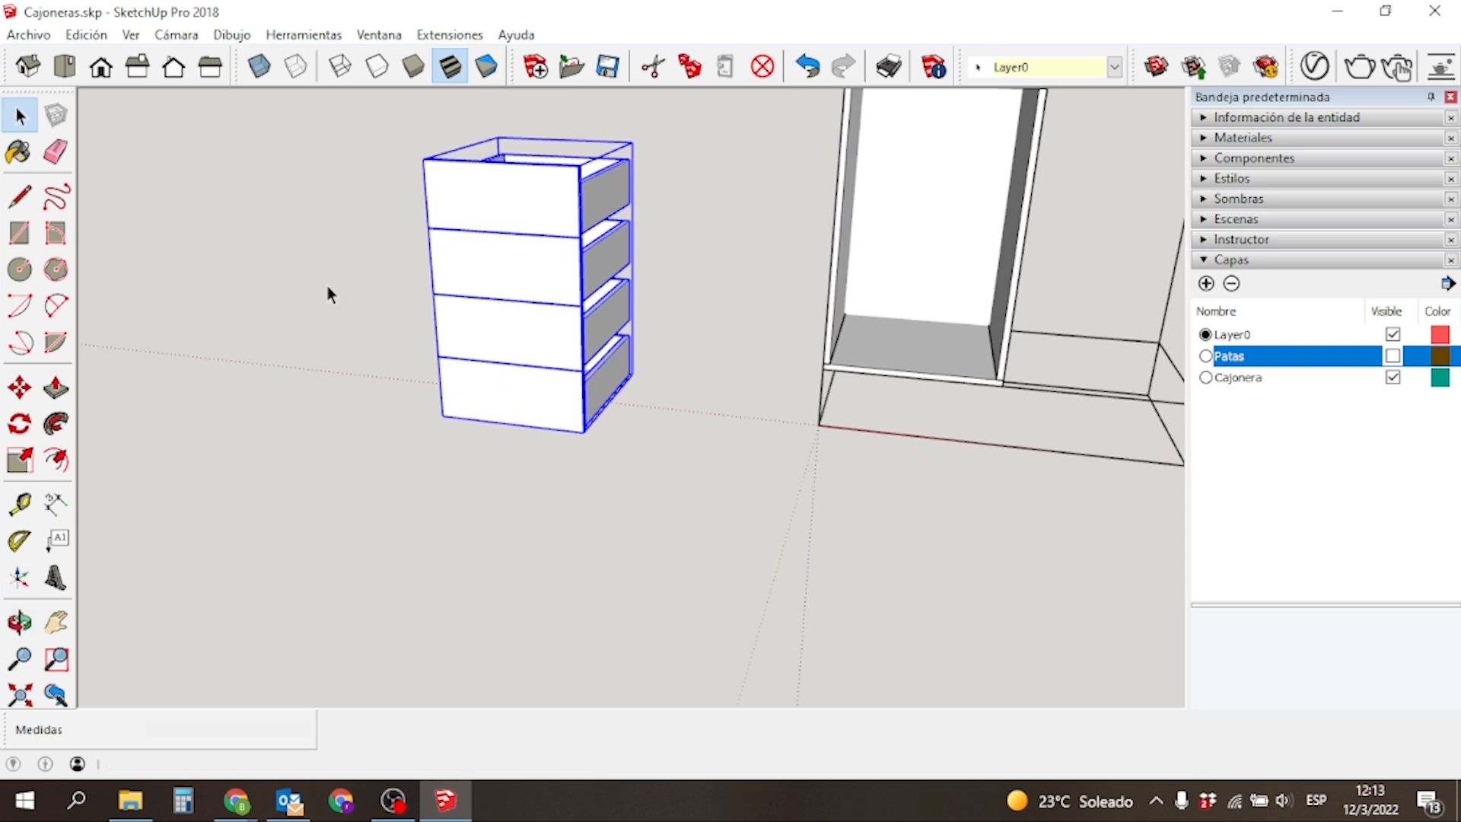
left_click(300, 342)
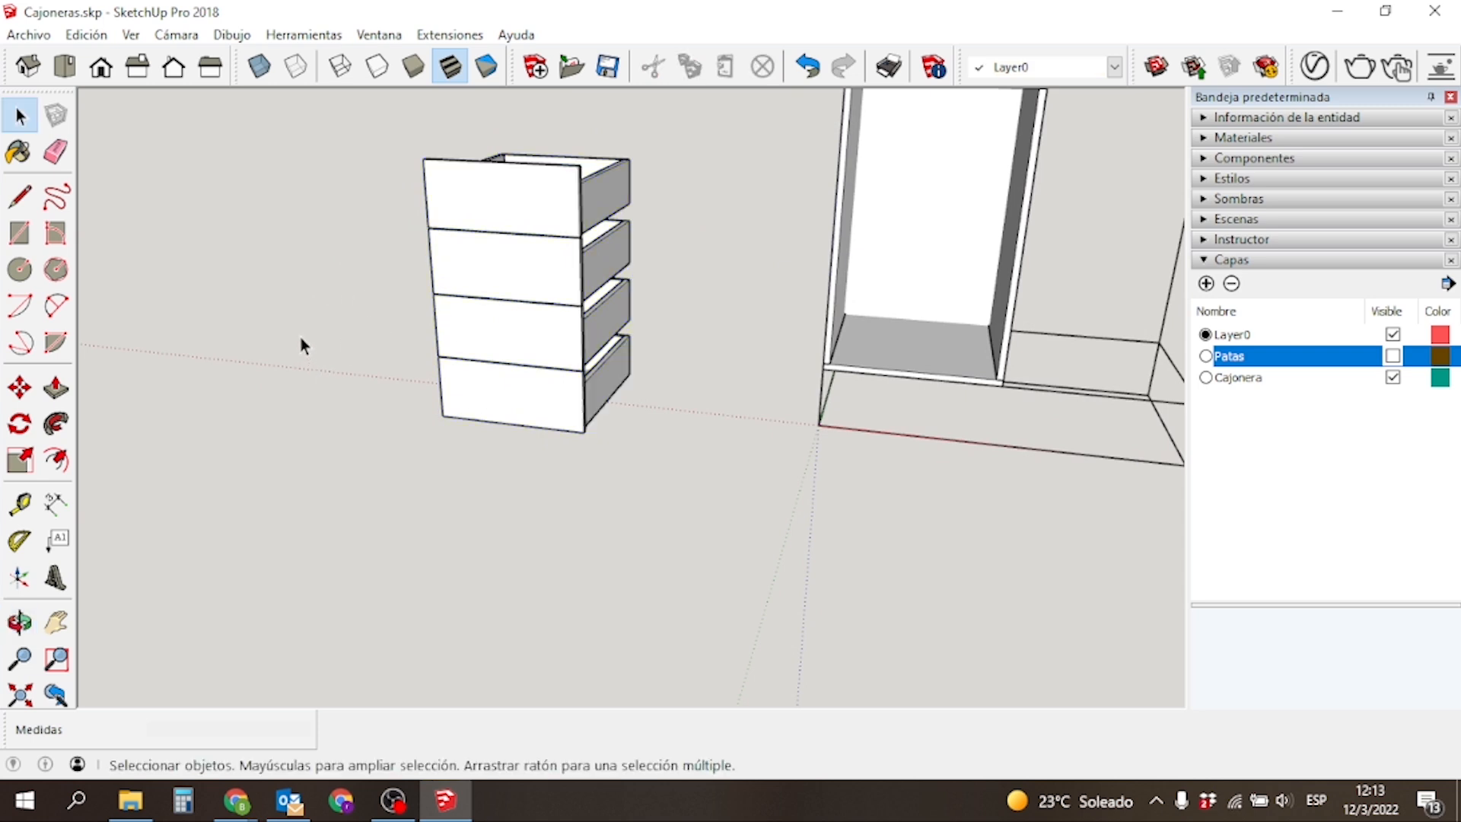
scroll(300, 336, "down", 3)
scroll(357, 186, "up", 2)
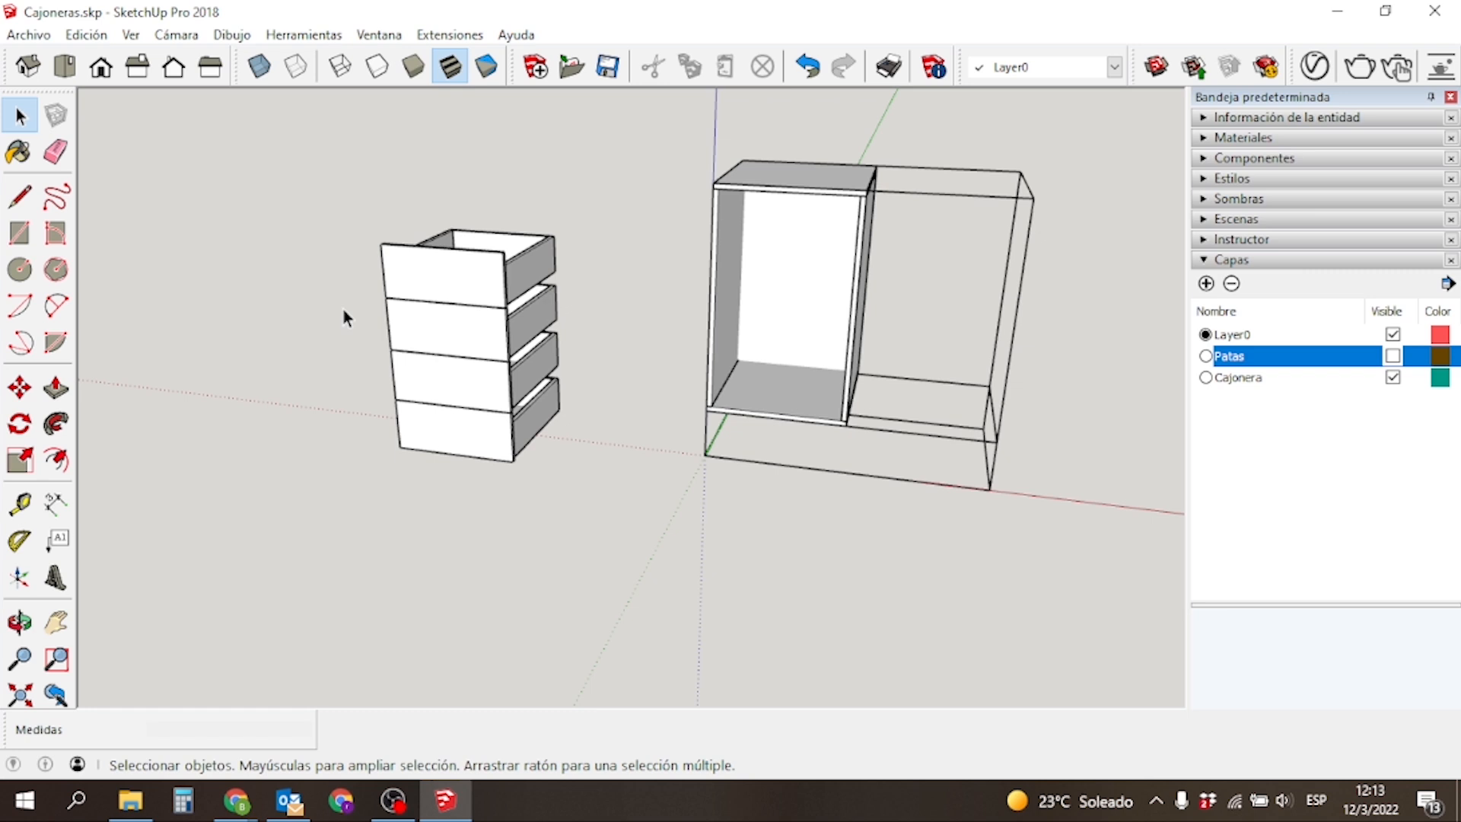
middle_click_drag(294, 323, 266, 343)
scroll(357, 222, "up", 4)
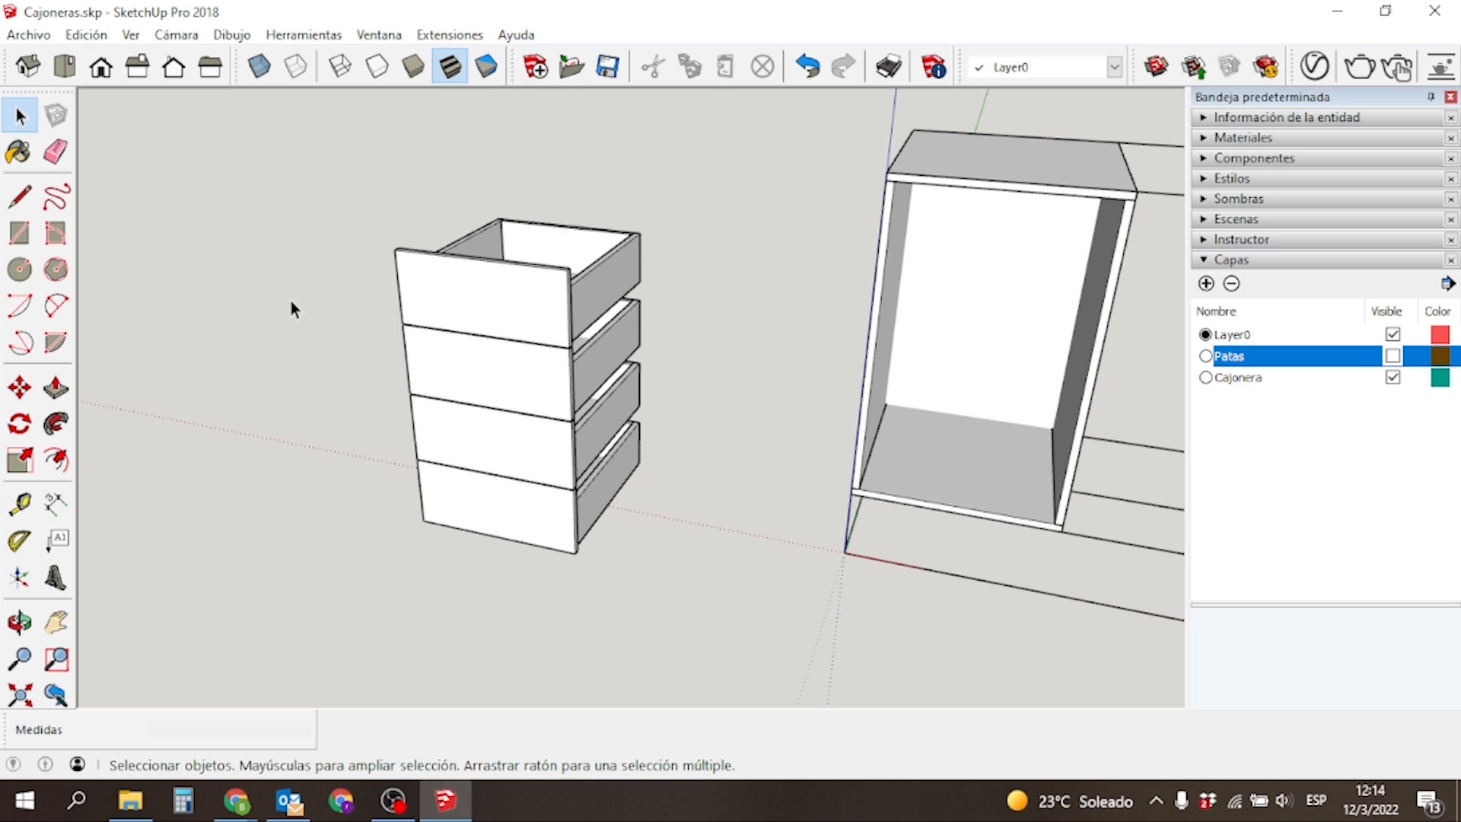
middle_click_drag(257, 326, 473, 332)
left_click(472, 325)
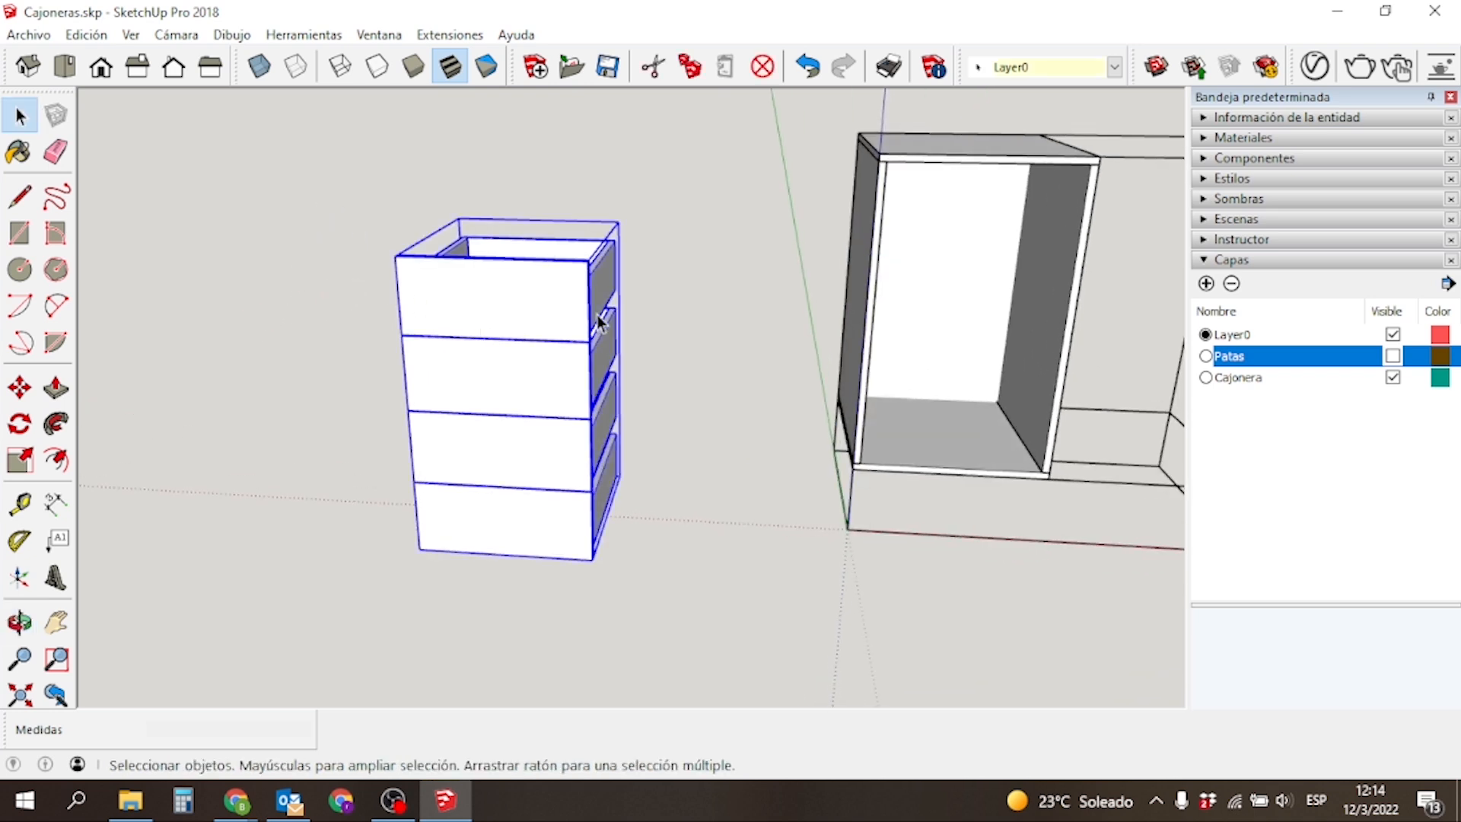
left_click(318, 386)
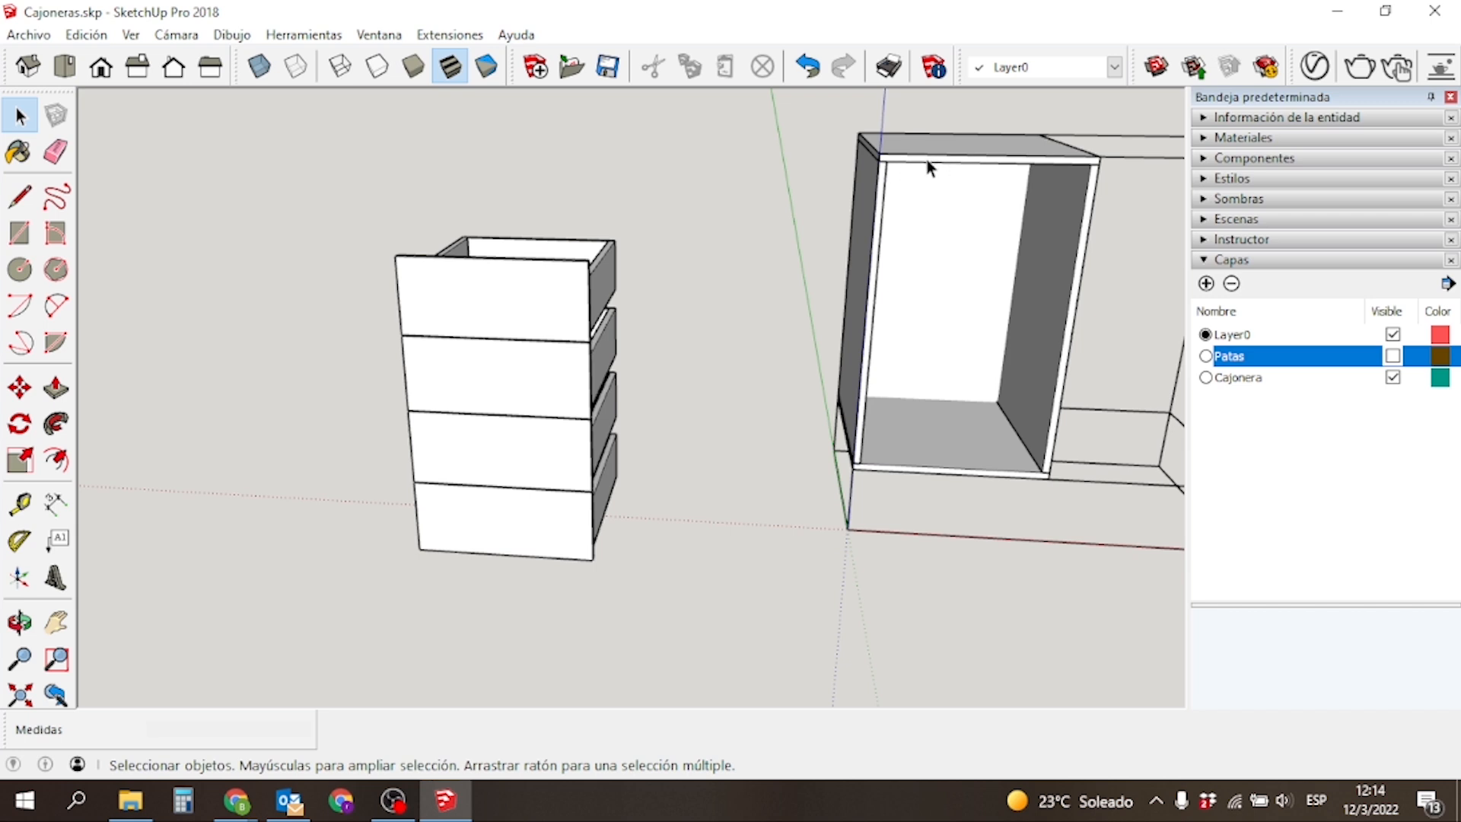
middle_click_drag(368, 331, 922, 299)
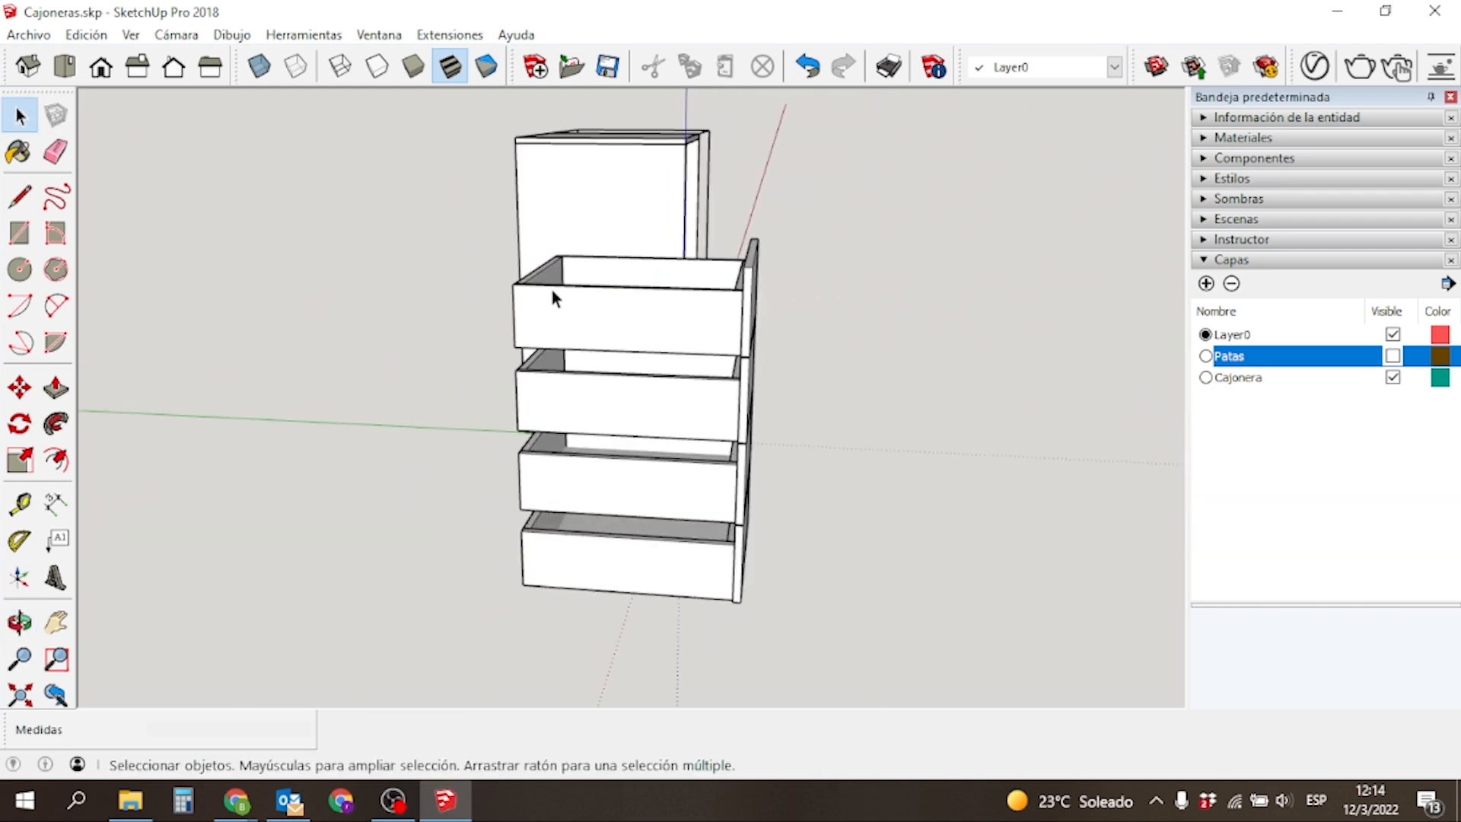
middle_click_drag(956, 172, 280, 245)
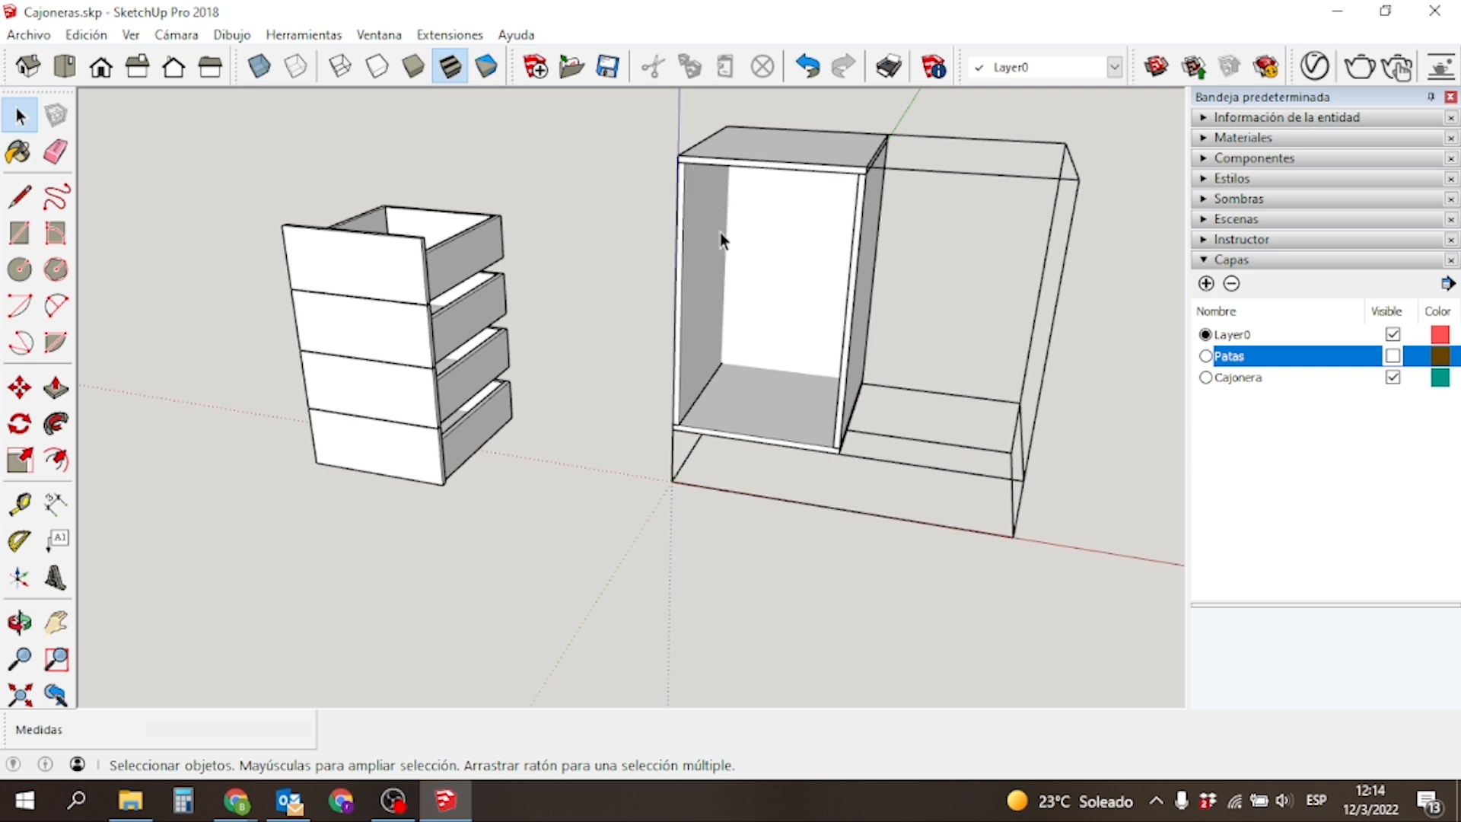
middle_click_drag(272, 375, 260, 402)
scroll(437, 198, "up", 2)
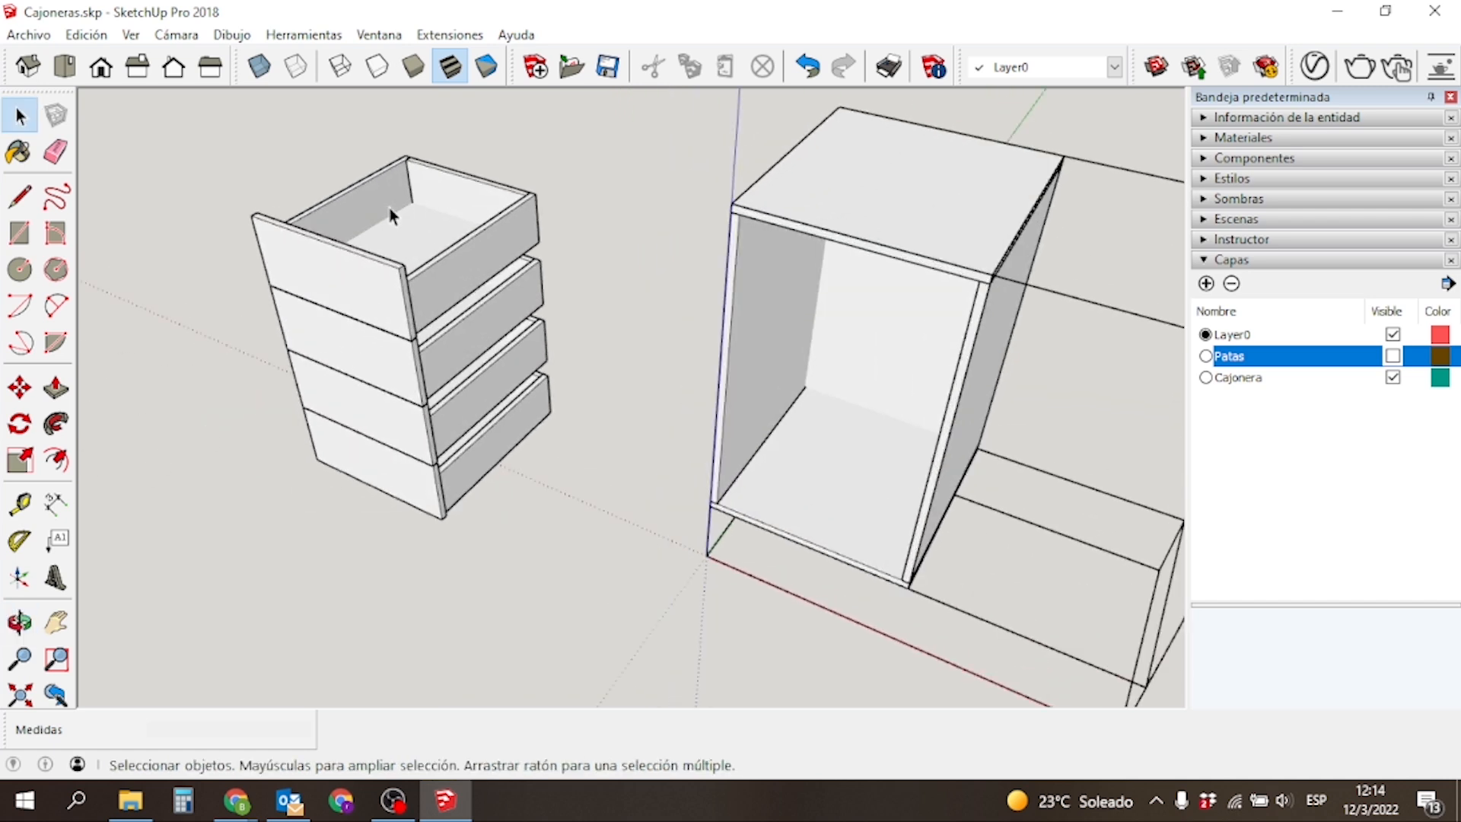
key("m")
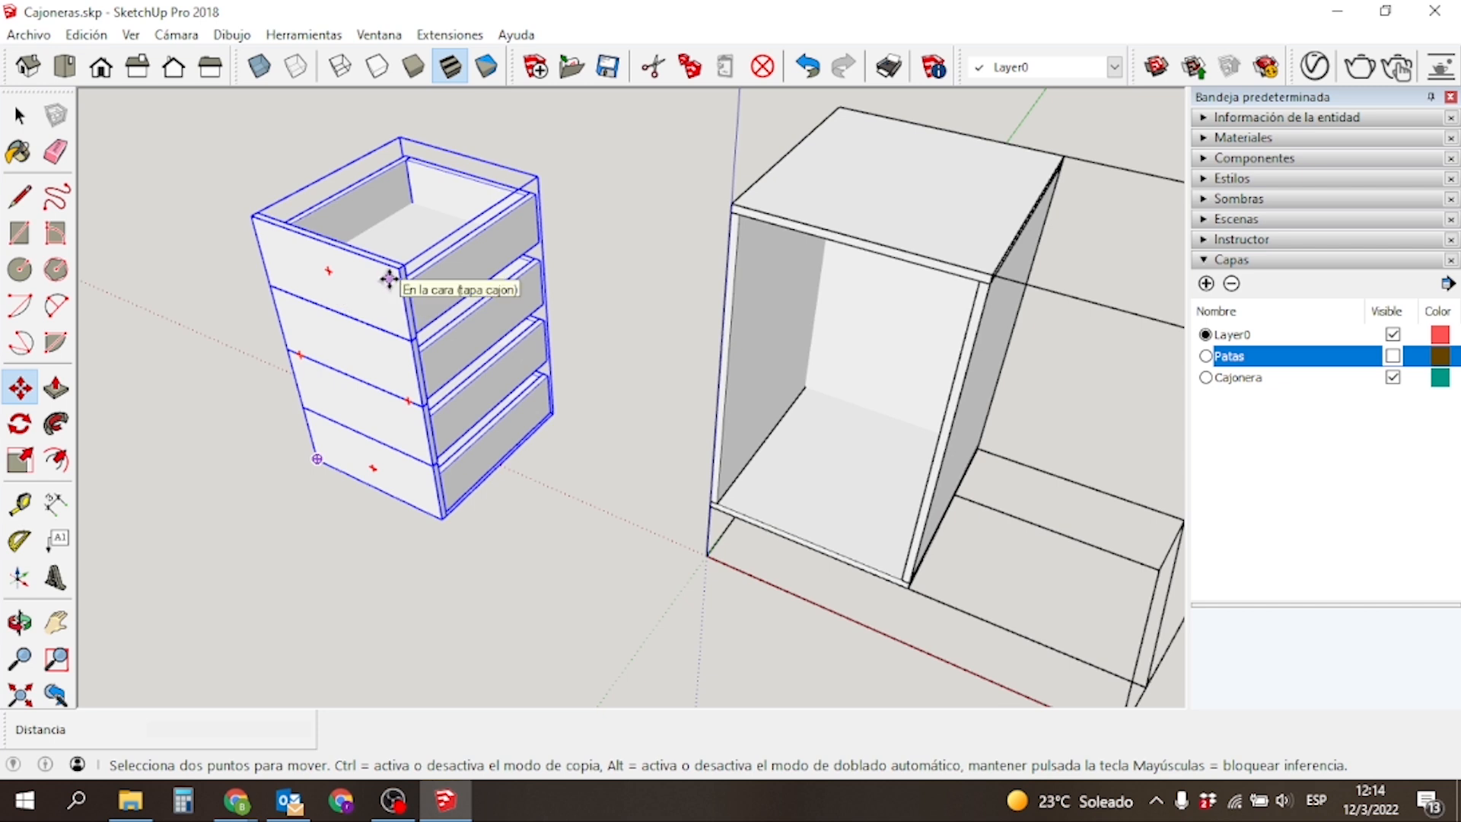
left_click(368, 294)
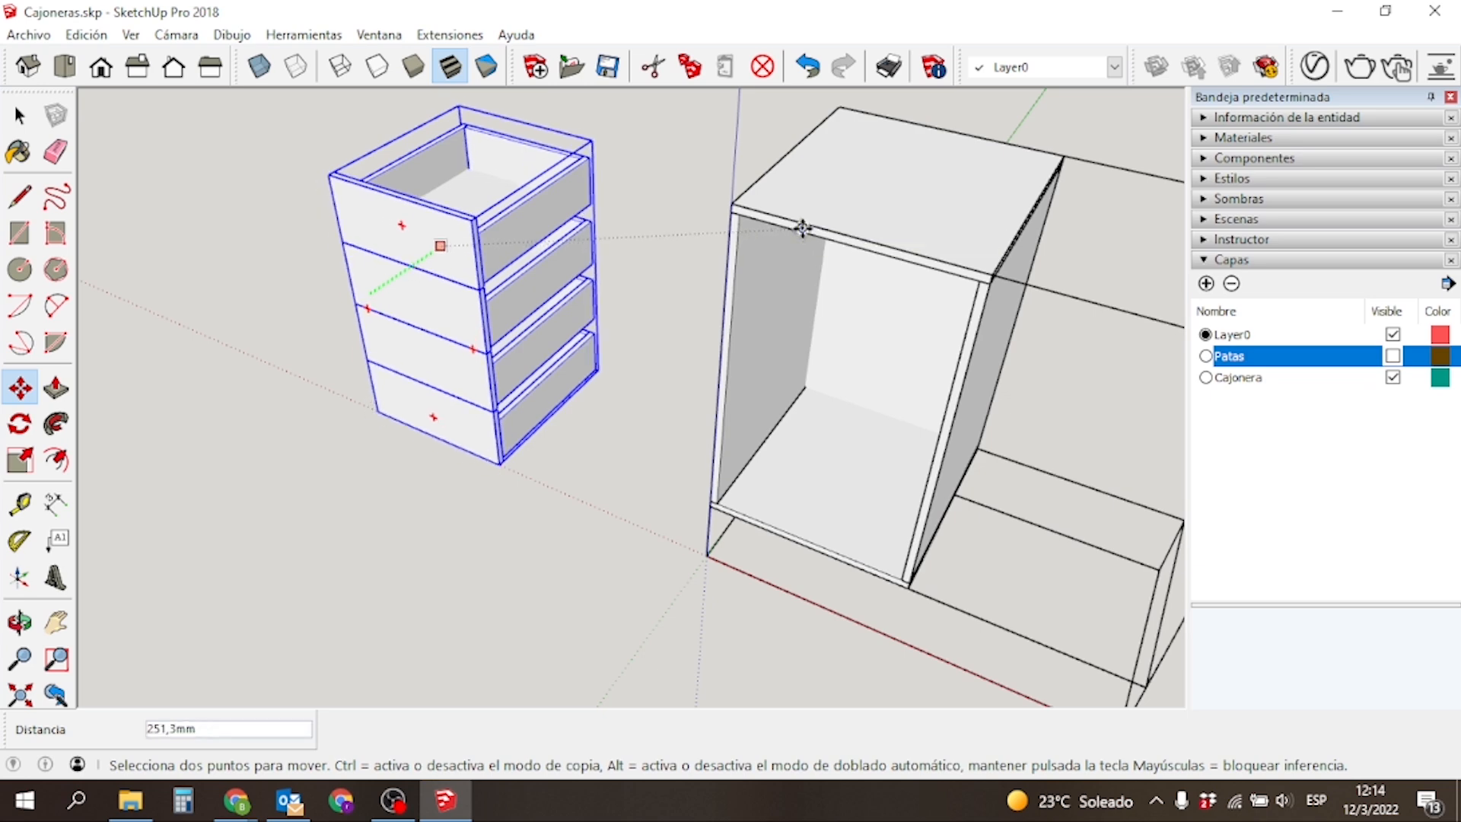
scroll(805, 222, "up", 2)
scroll(806, 222, "up", 1)
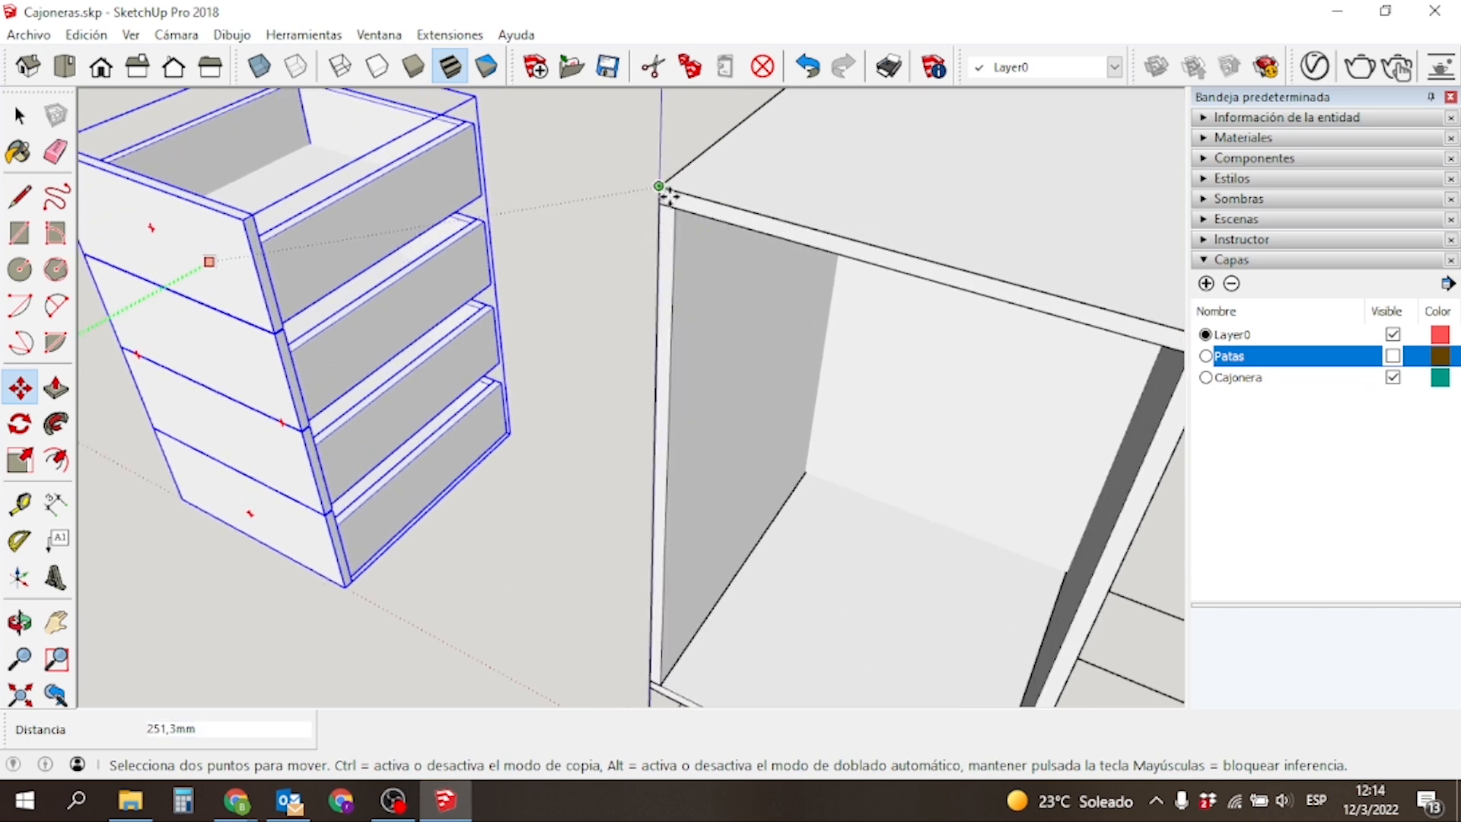
key("Escape")
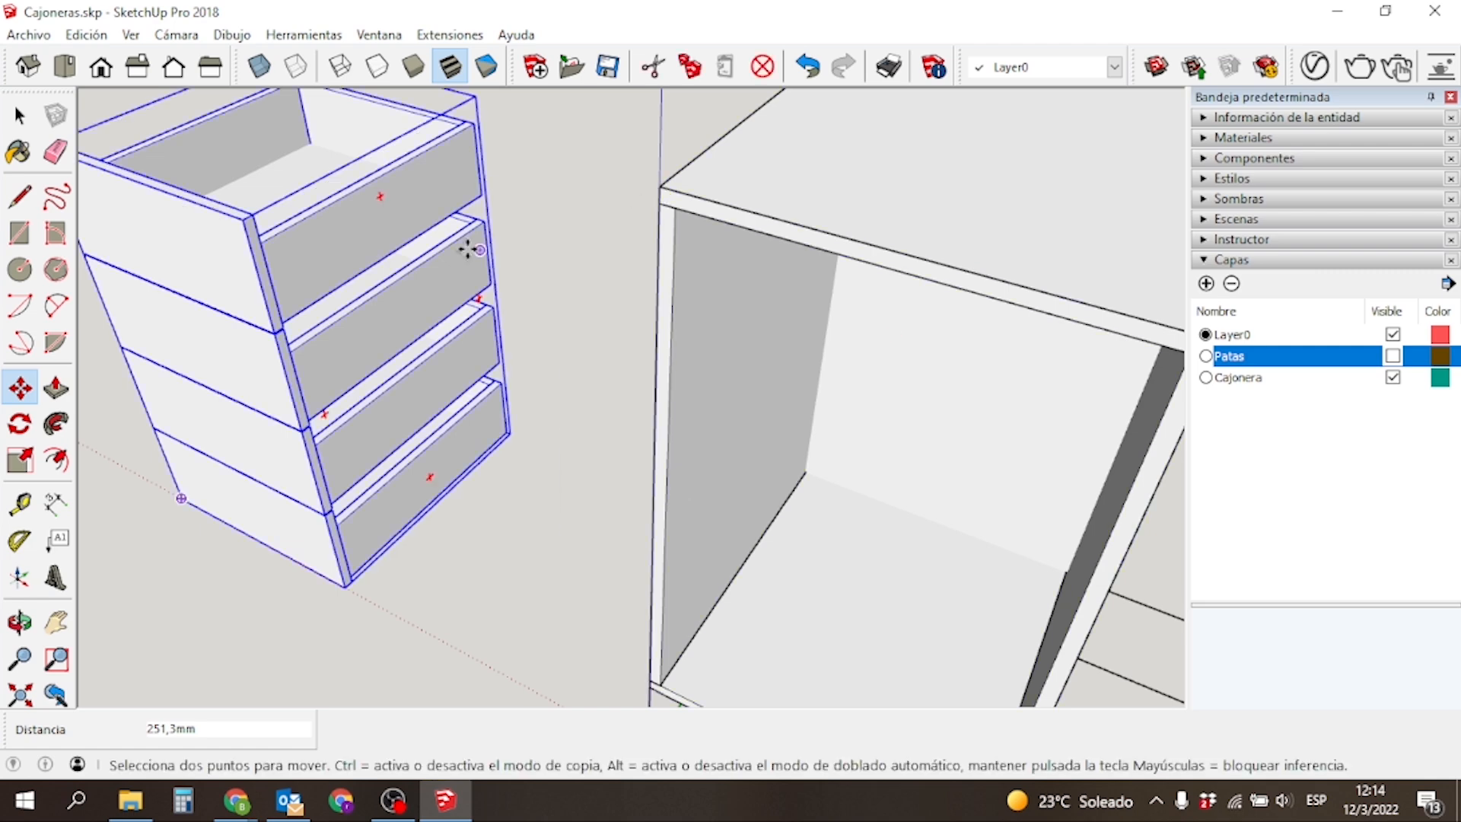
Move the drawer stack from its upper front corner to the matching inner upper front corner of the carcass.
scroll(483, 427, "down", 4)
middle_click_drag(479, 498, 652, 381)
key("m")
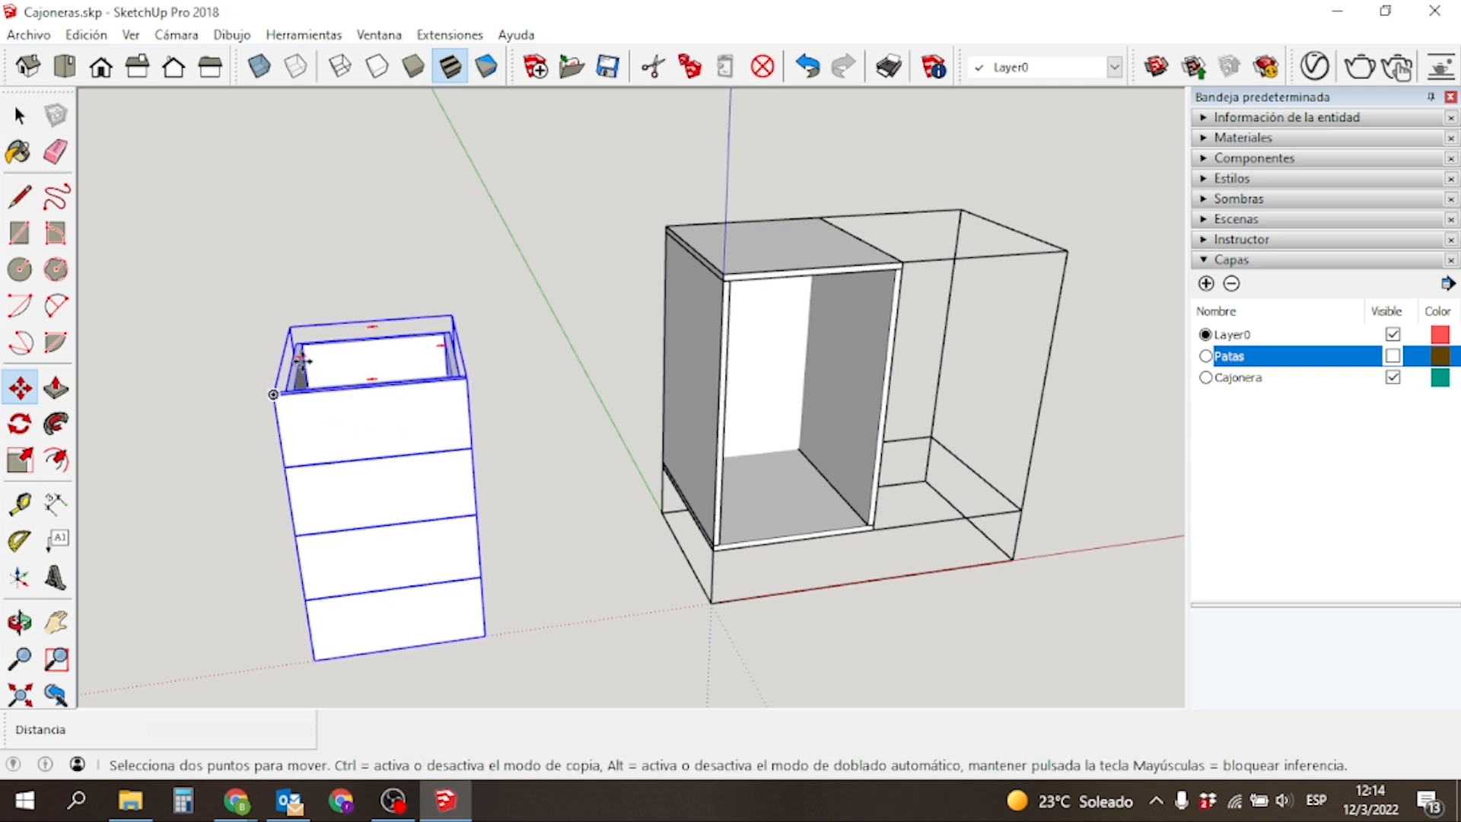
scroll(335, 376, "up", 3)
middle_click_drag(381, 394, 228, 352)
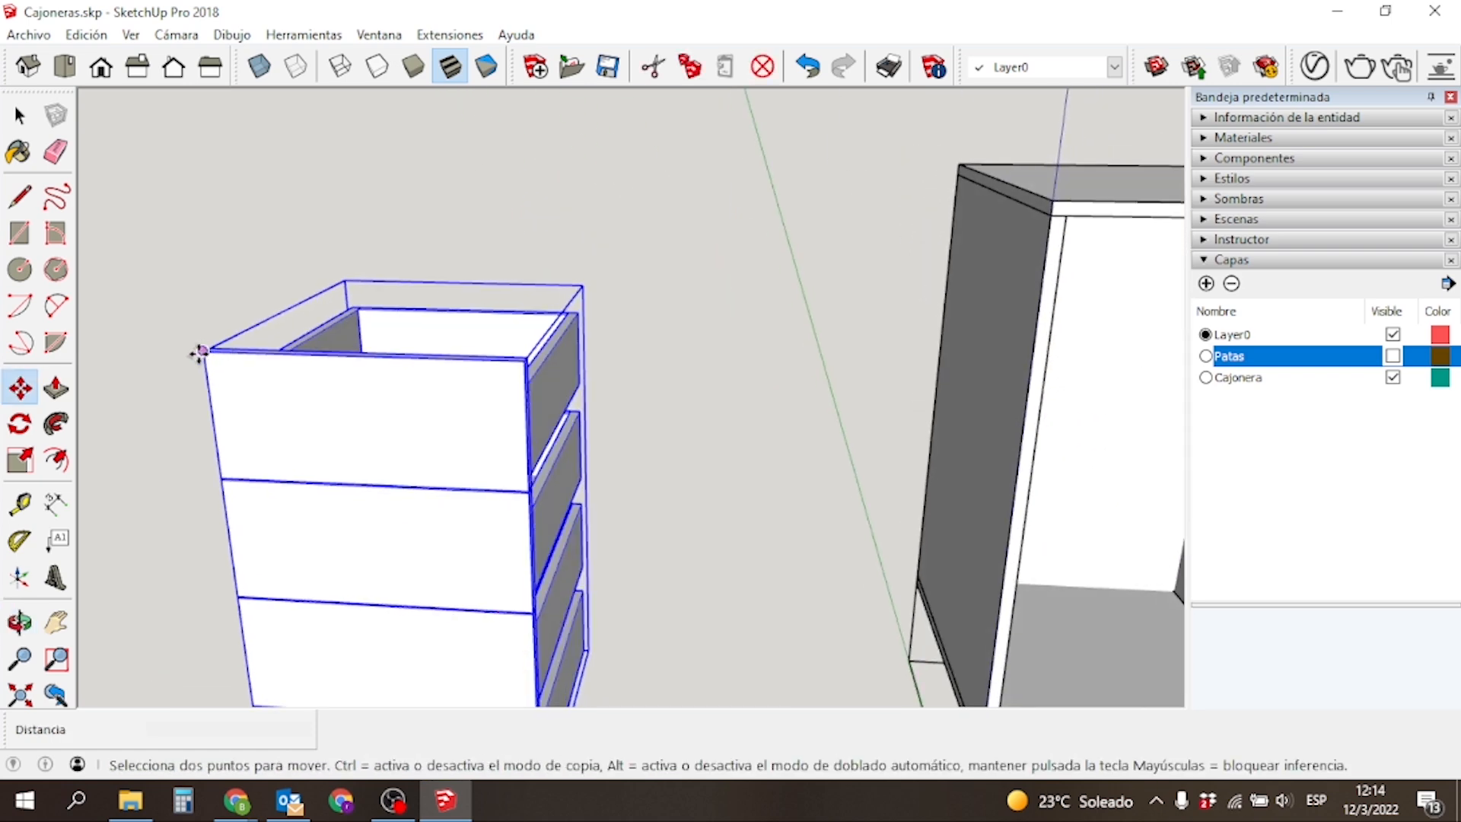
left_click(207, 353)
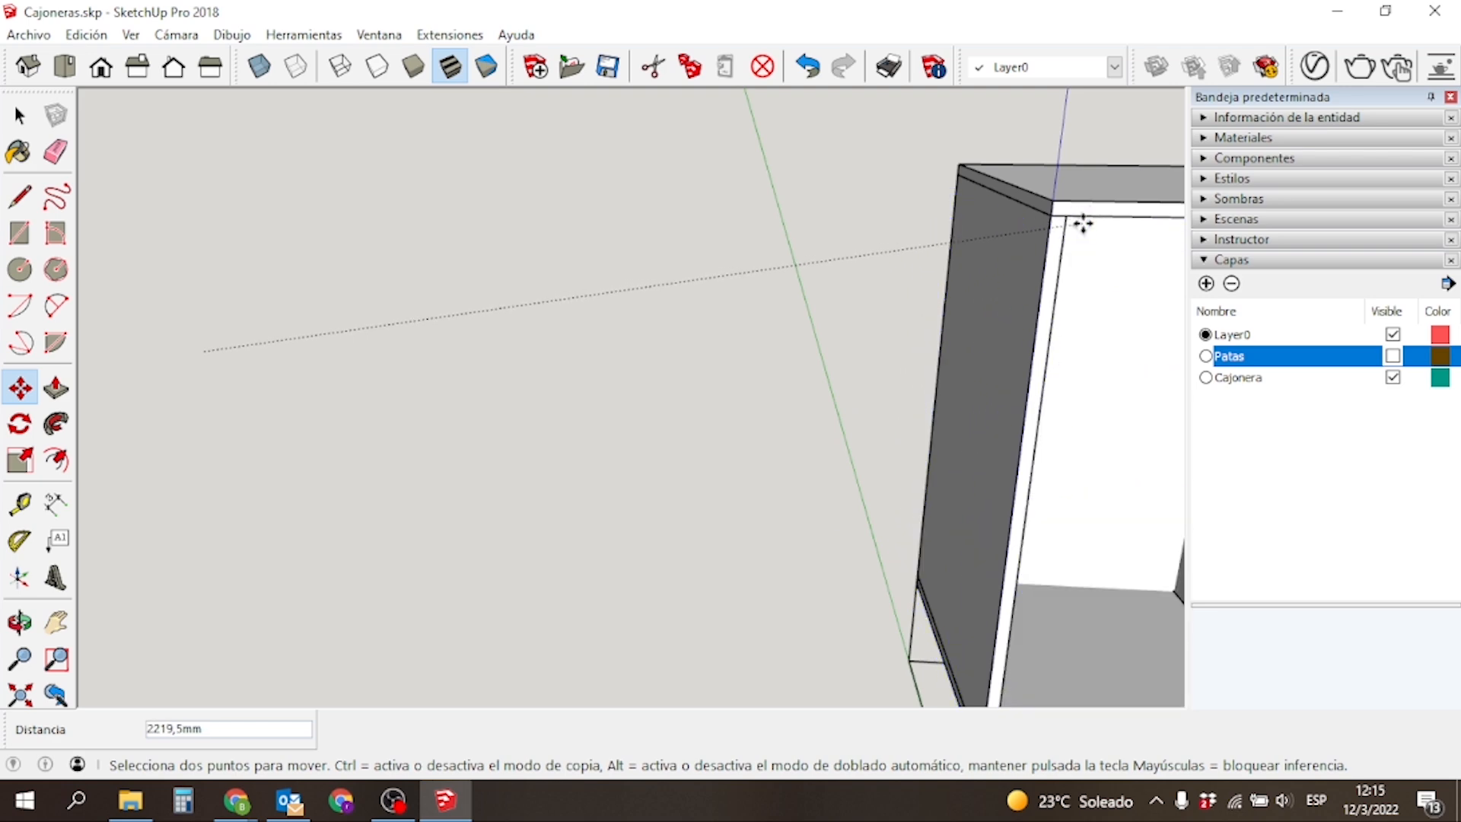
scroll(1065, 222, "down", 7)
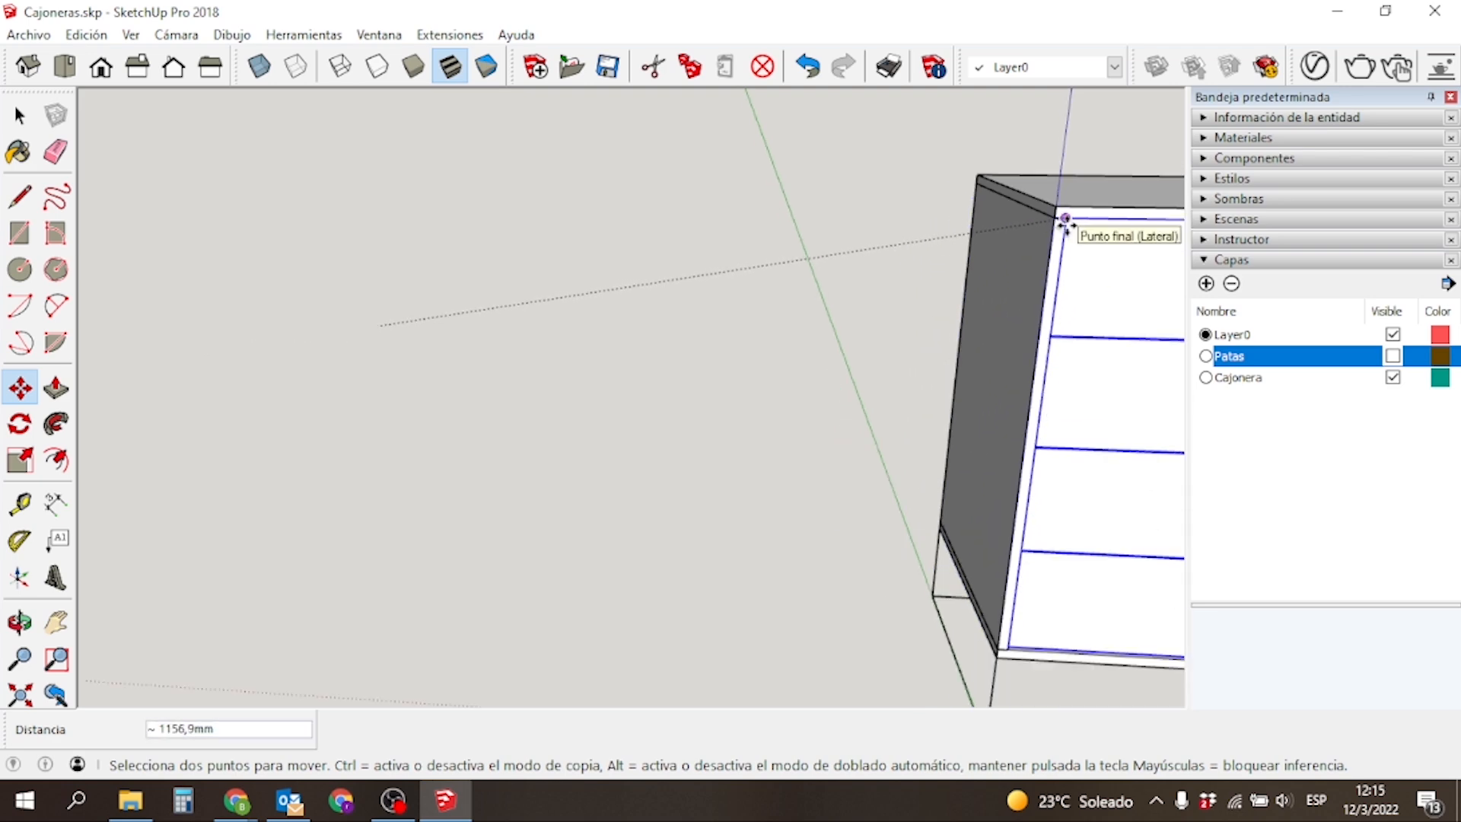
middle_click_drag(1056, 219, 844, 250)
scroll(822, 258, "down", 4)
scroll(930, 285, "up", 6)
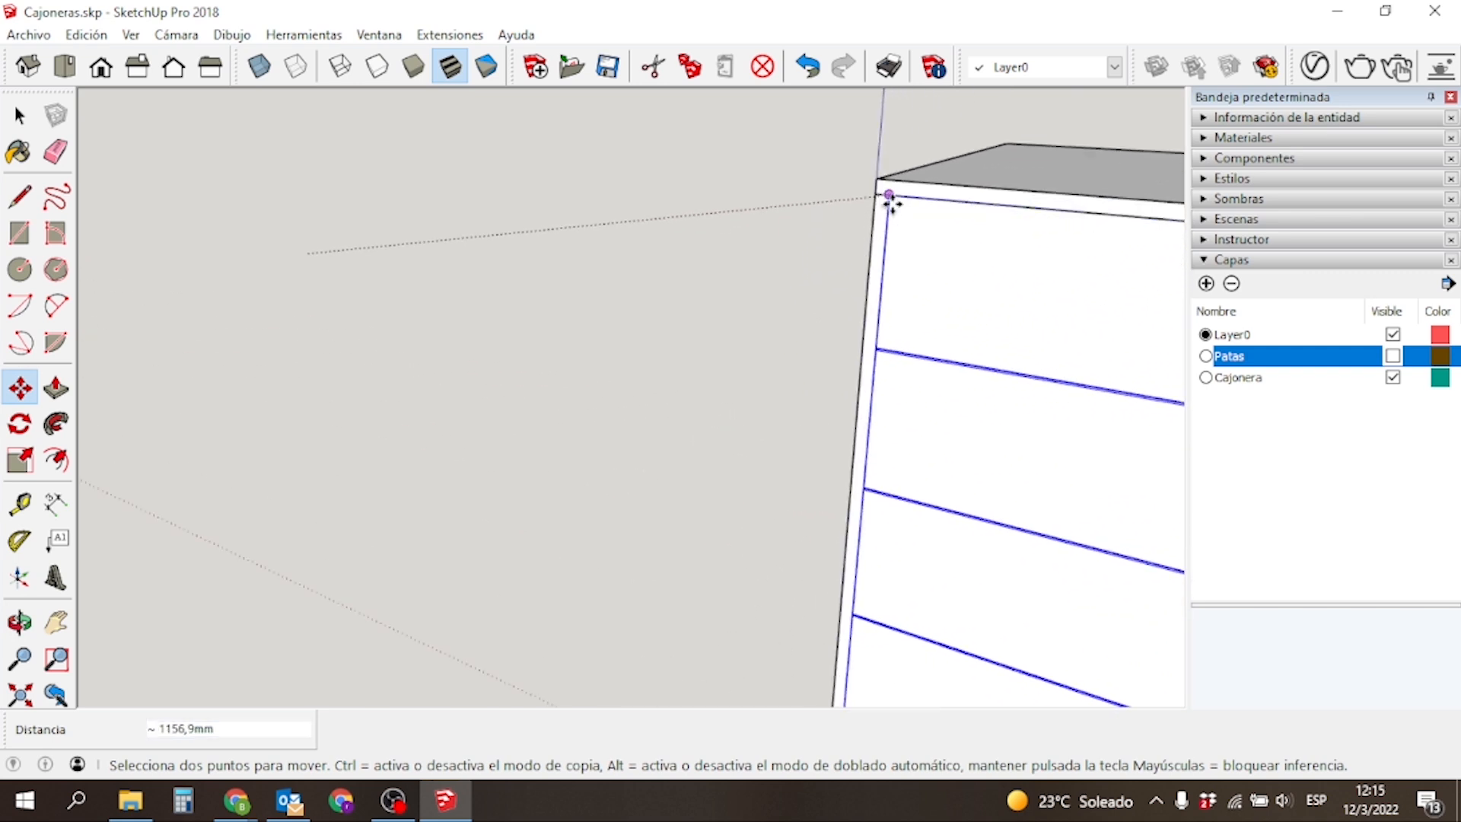
left_click(888, 196)
middle_click_drag(578, 411, 775, 431)
scroll(570, 473, "down", 4)
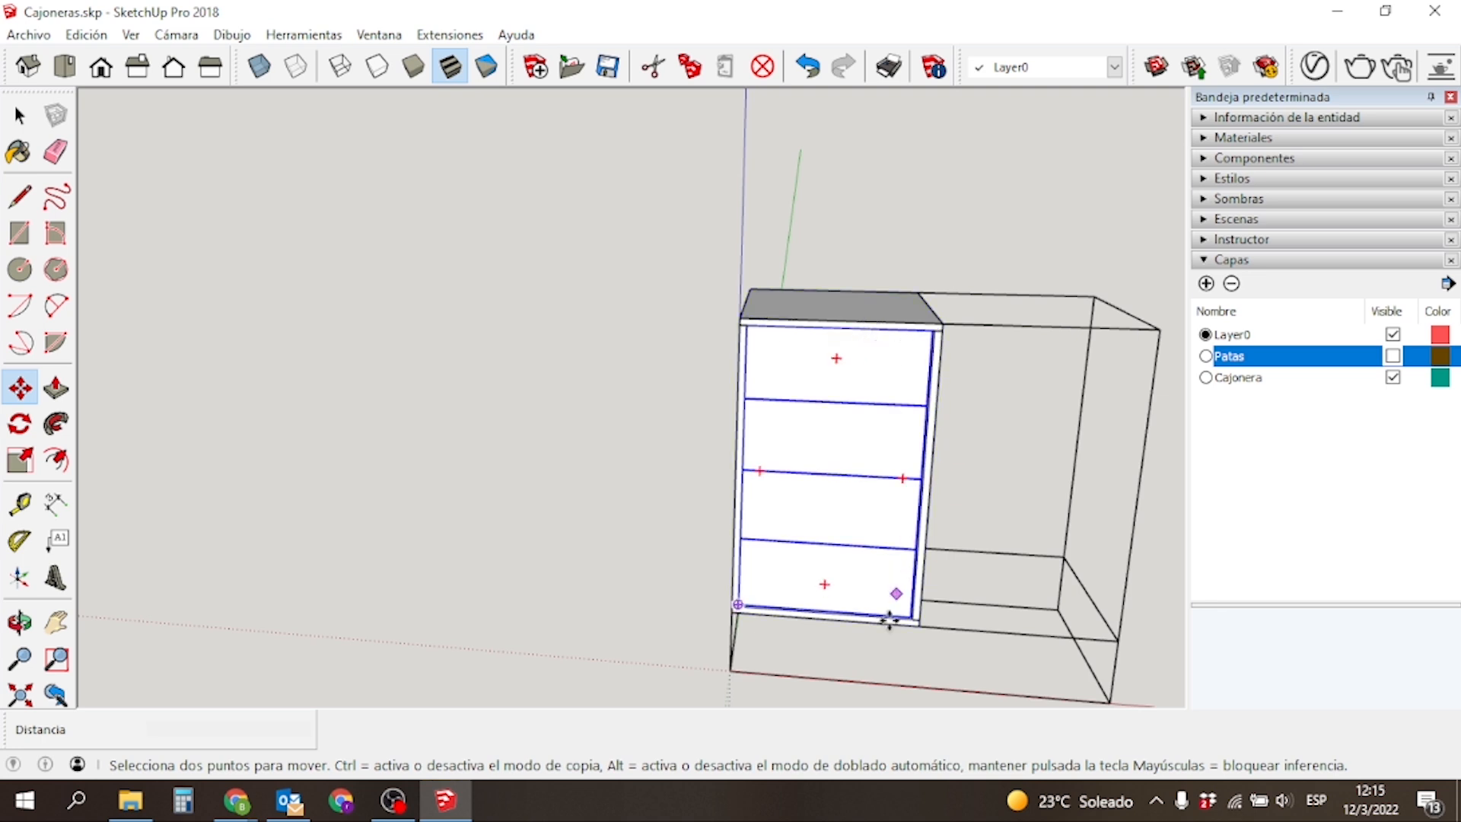
Shift the drawer stack 3 mm sideways and 3 mm down within the carcass opening.
left_click_drag(816, 512, 938, 508)
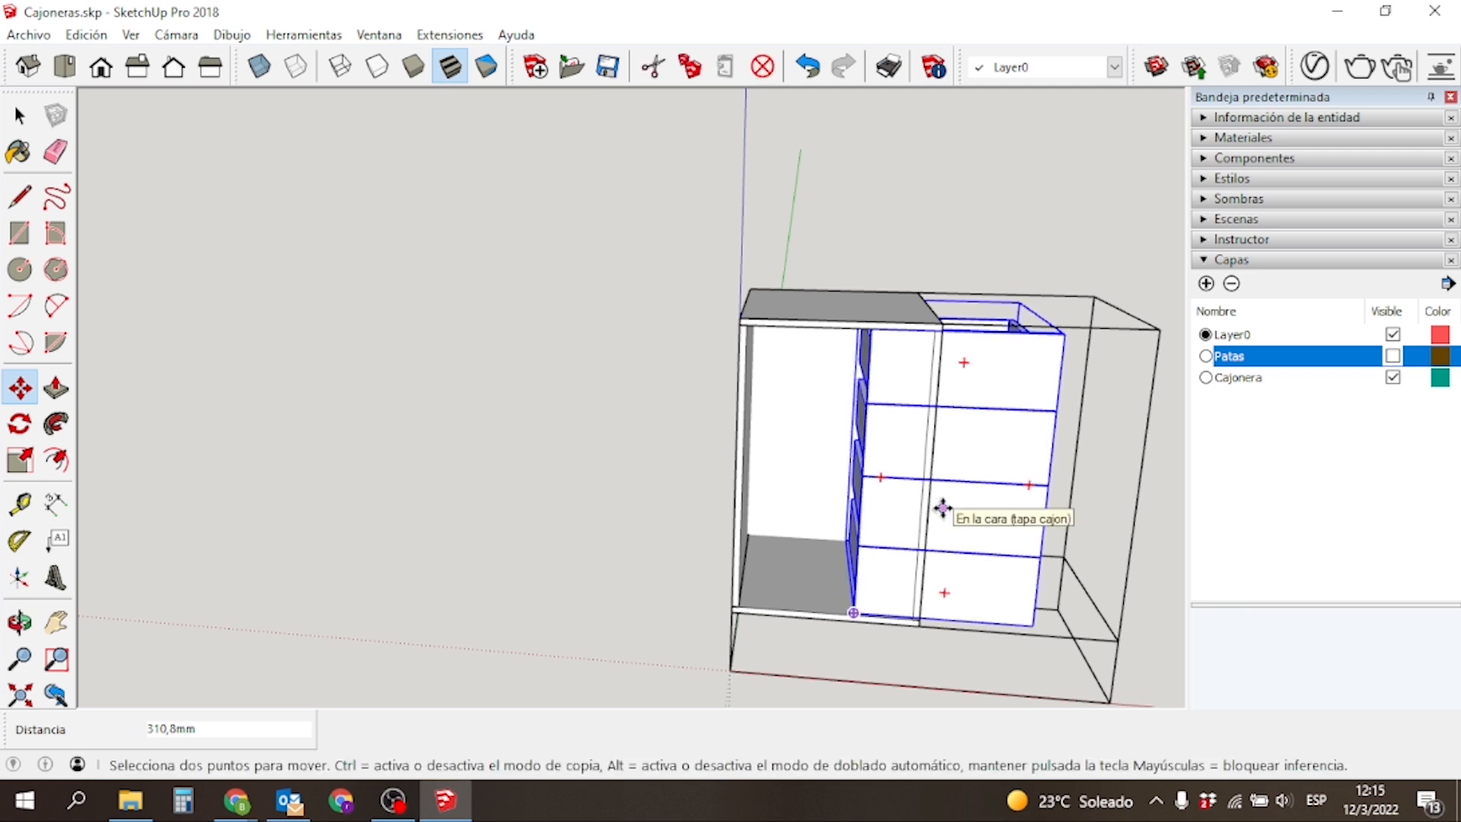
key("ctrl+z")
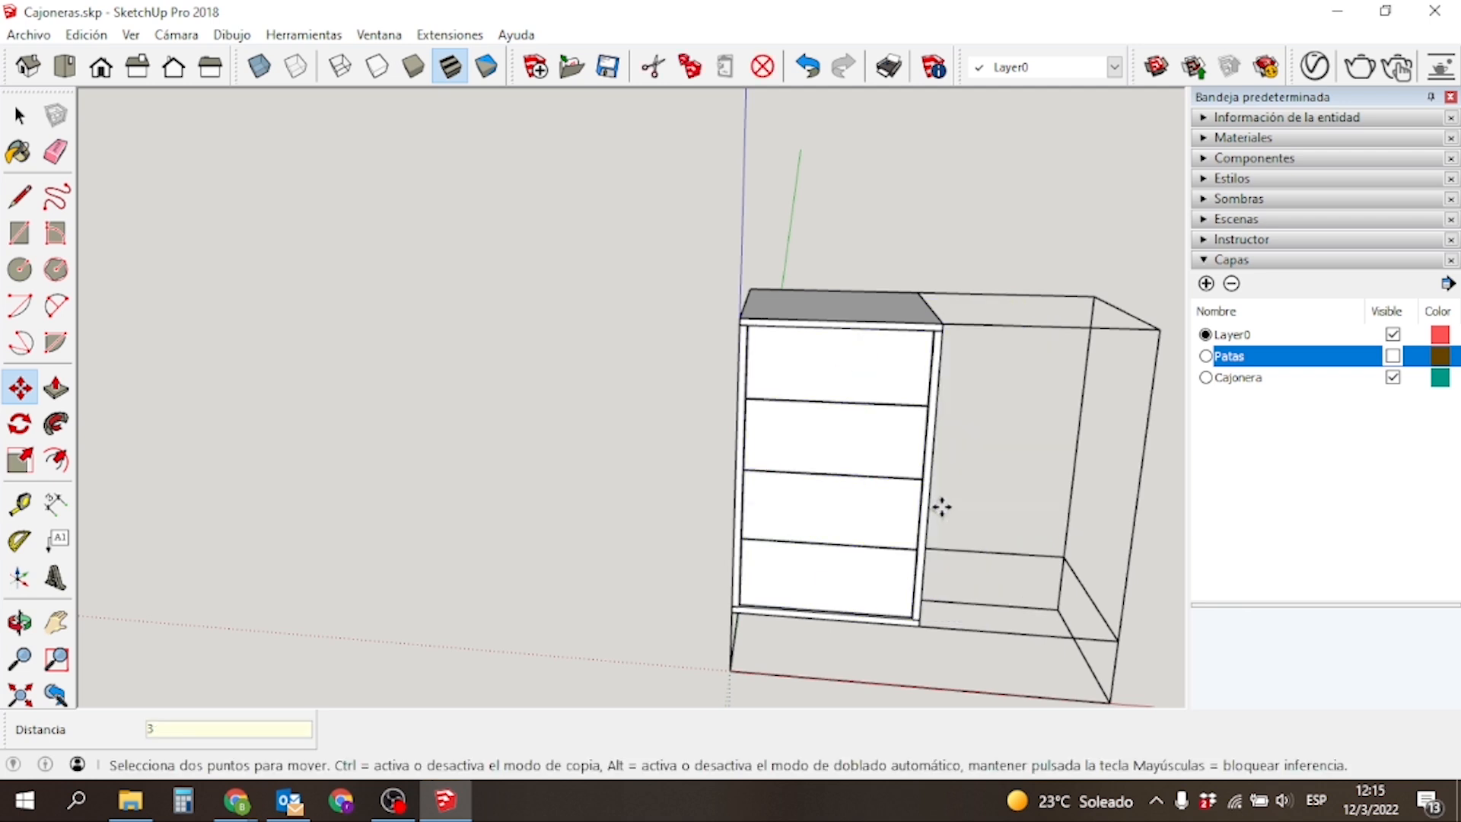
left_click_drag(866, 427, 854, 482)
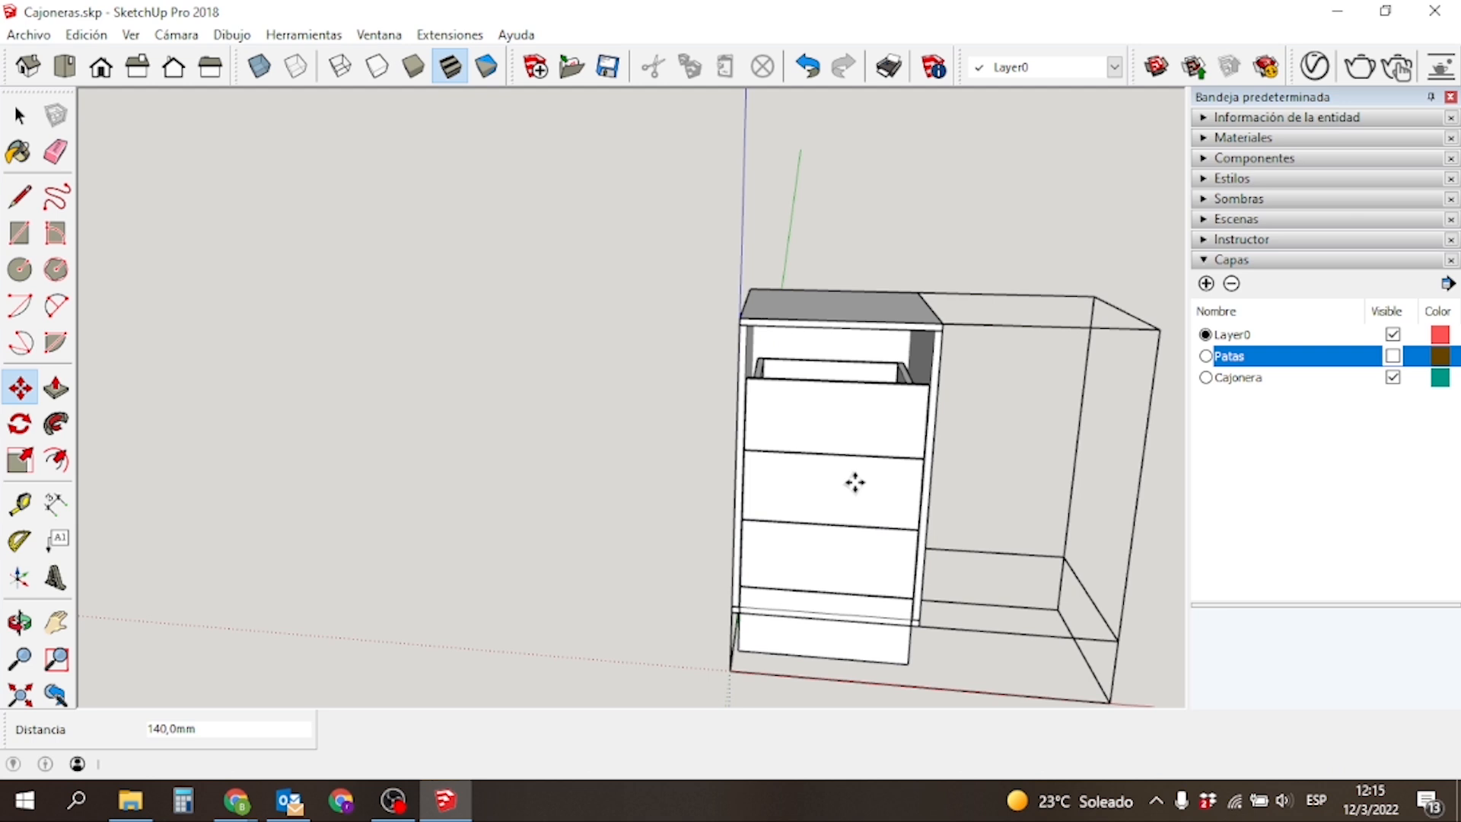
type("3")
key("Return")
Explode the outer group of the drawer stack into separate drawers.
middle_click_drag(538, 448, 745, 527)
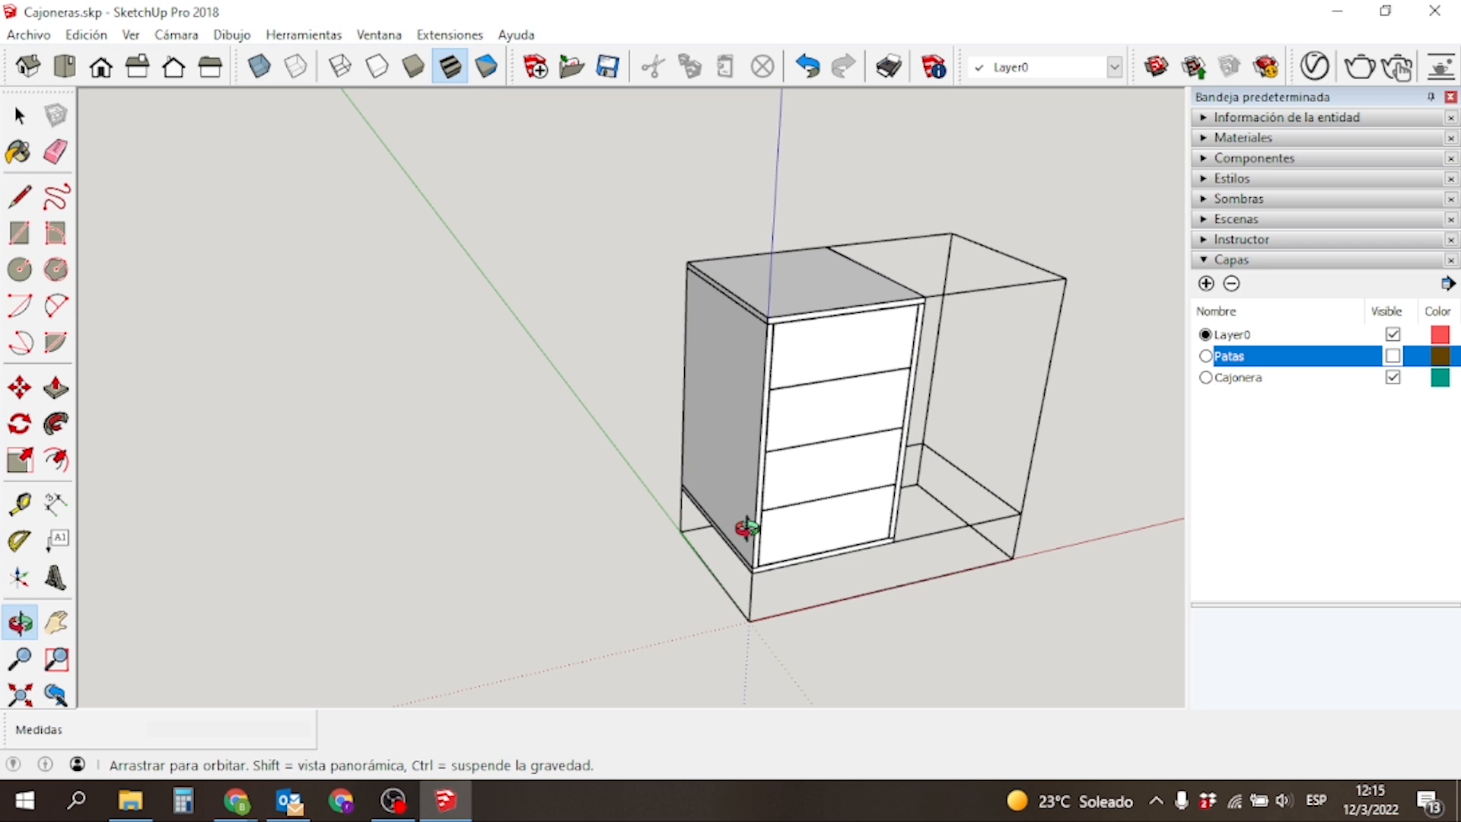
key("space")
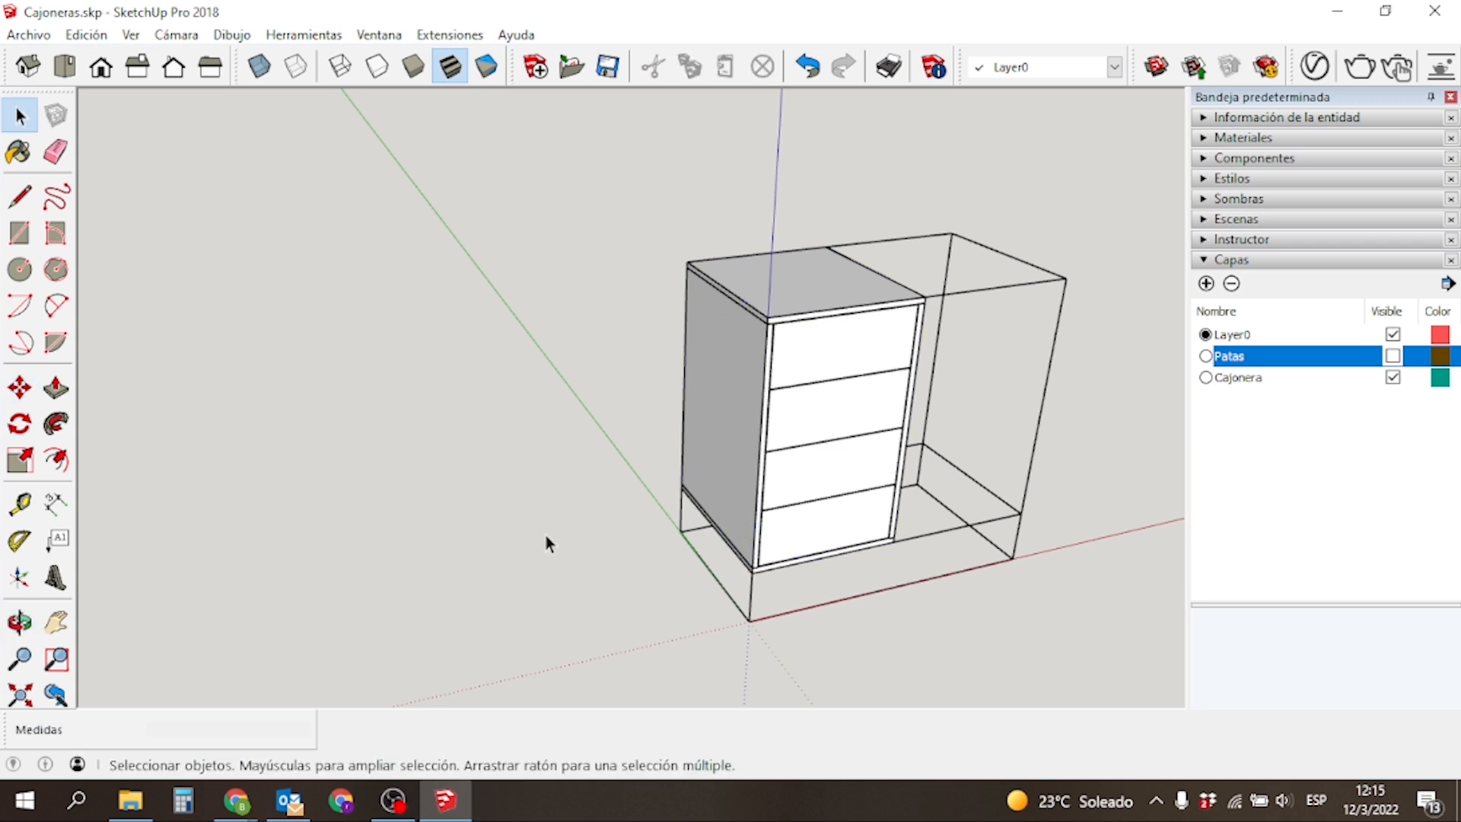
left_click(797, 469)
right_click(797, 469)
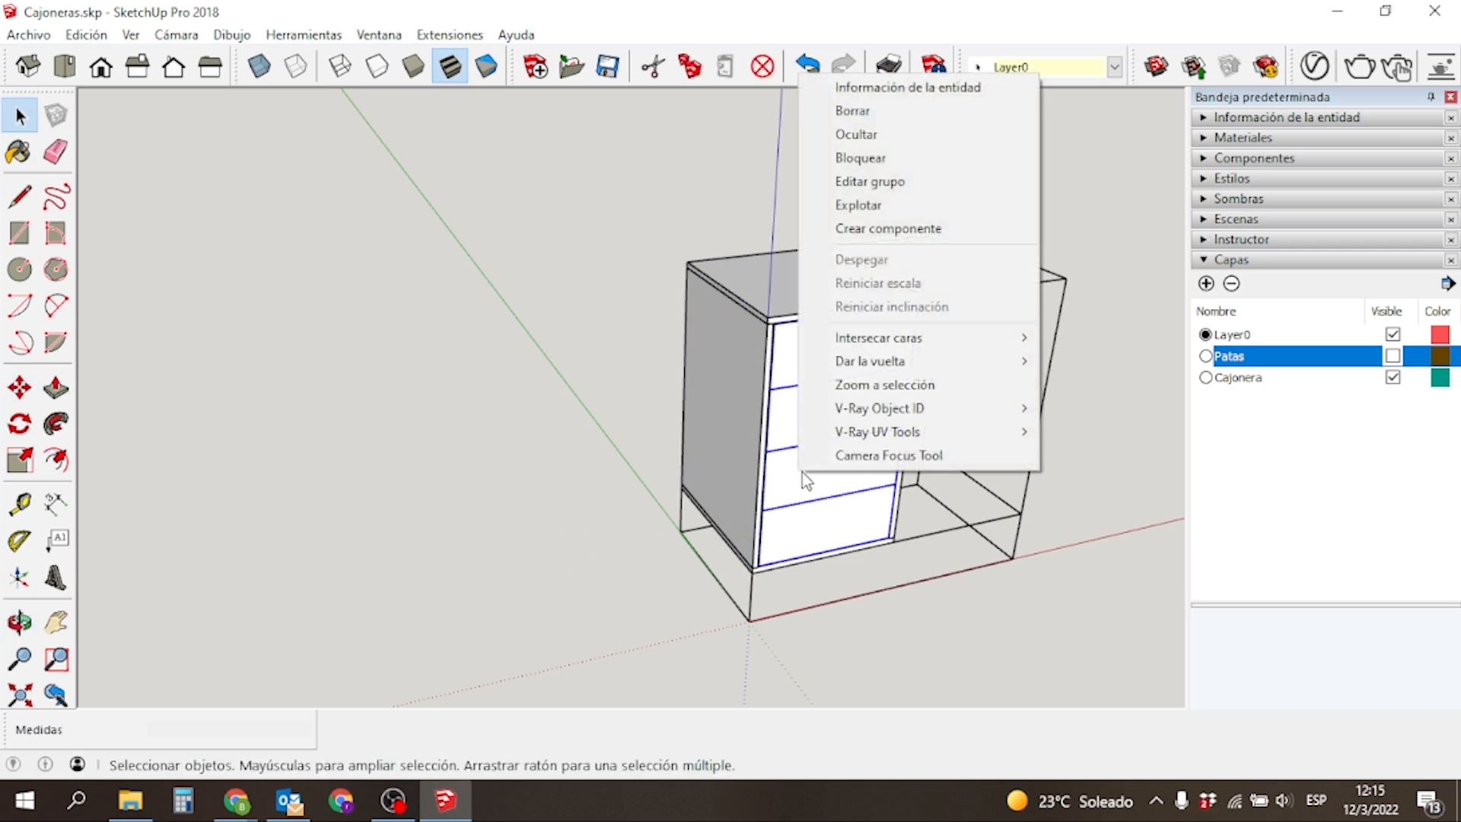
left_click(910, 202)
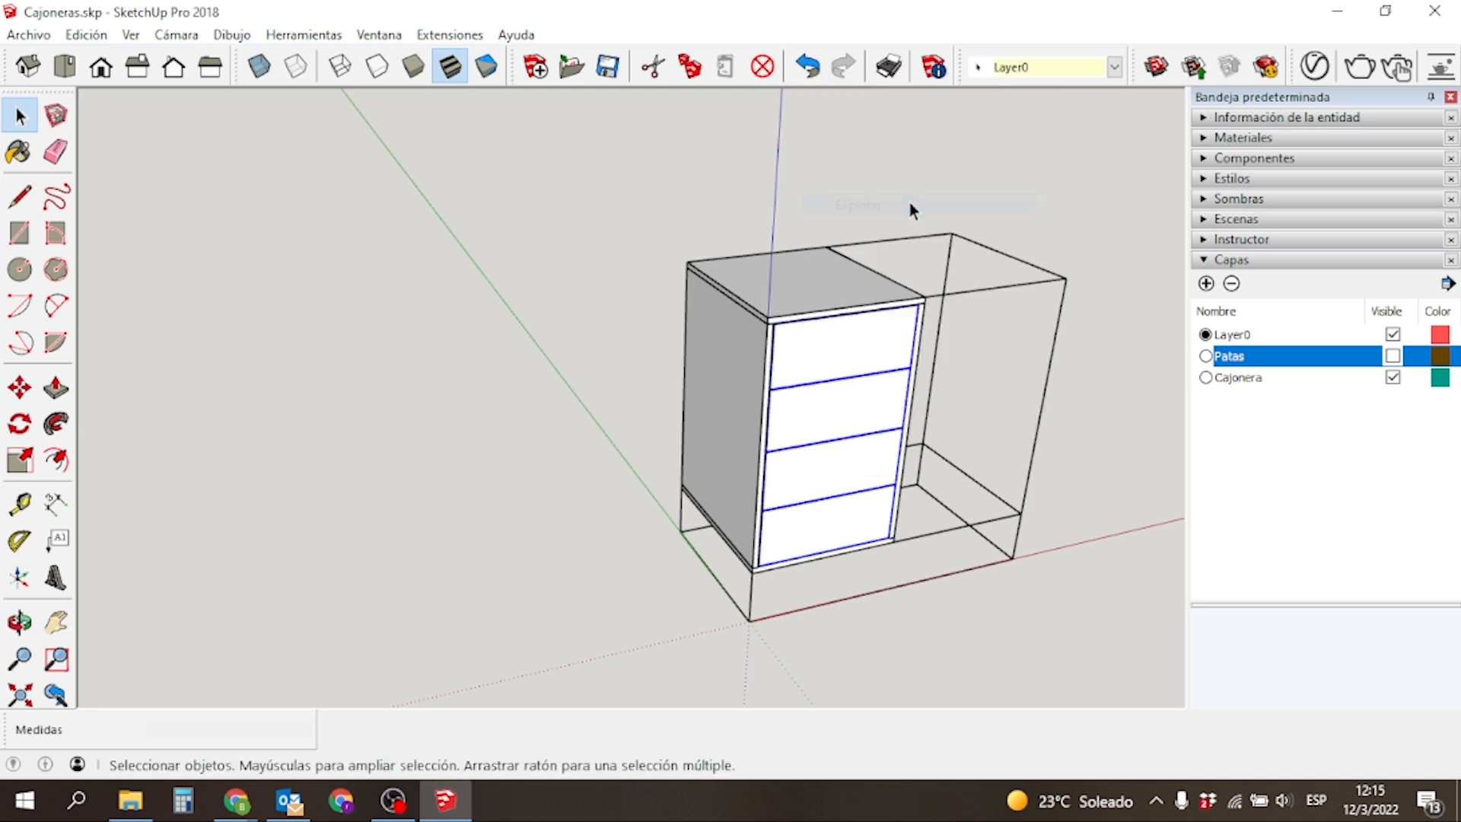
left_click(589, 466)
Slide the two lowest drawers out of the carcass by about 304 mm and 187 mm, and undo back to the grouped stack.
key("m")
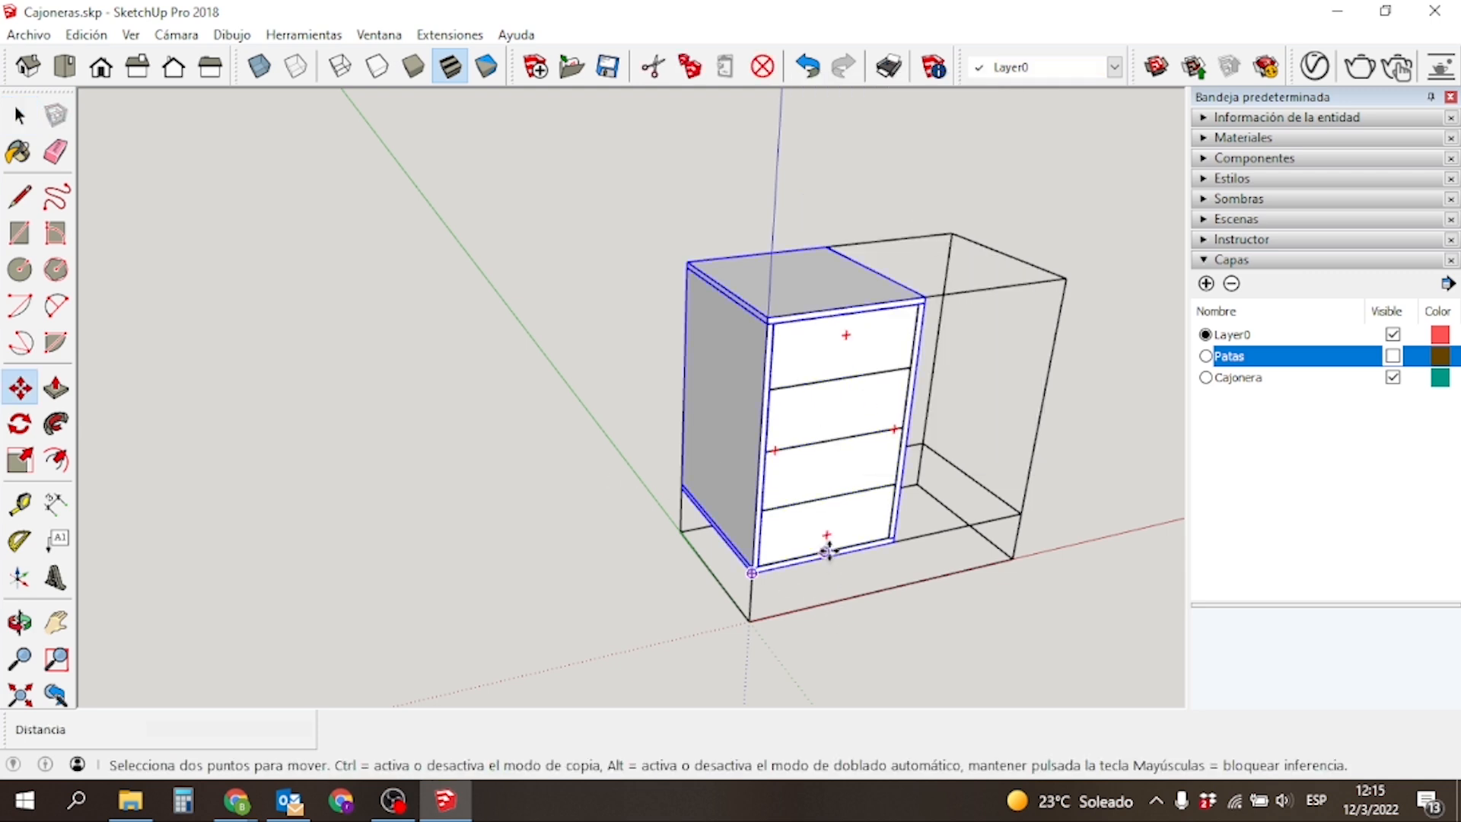
left_click_drag(824, 522, 887, 567)
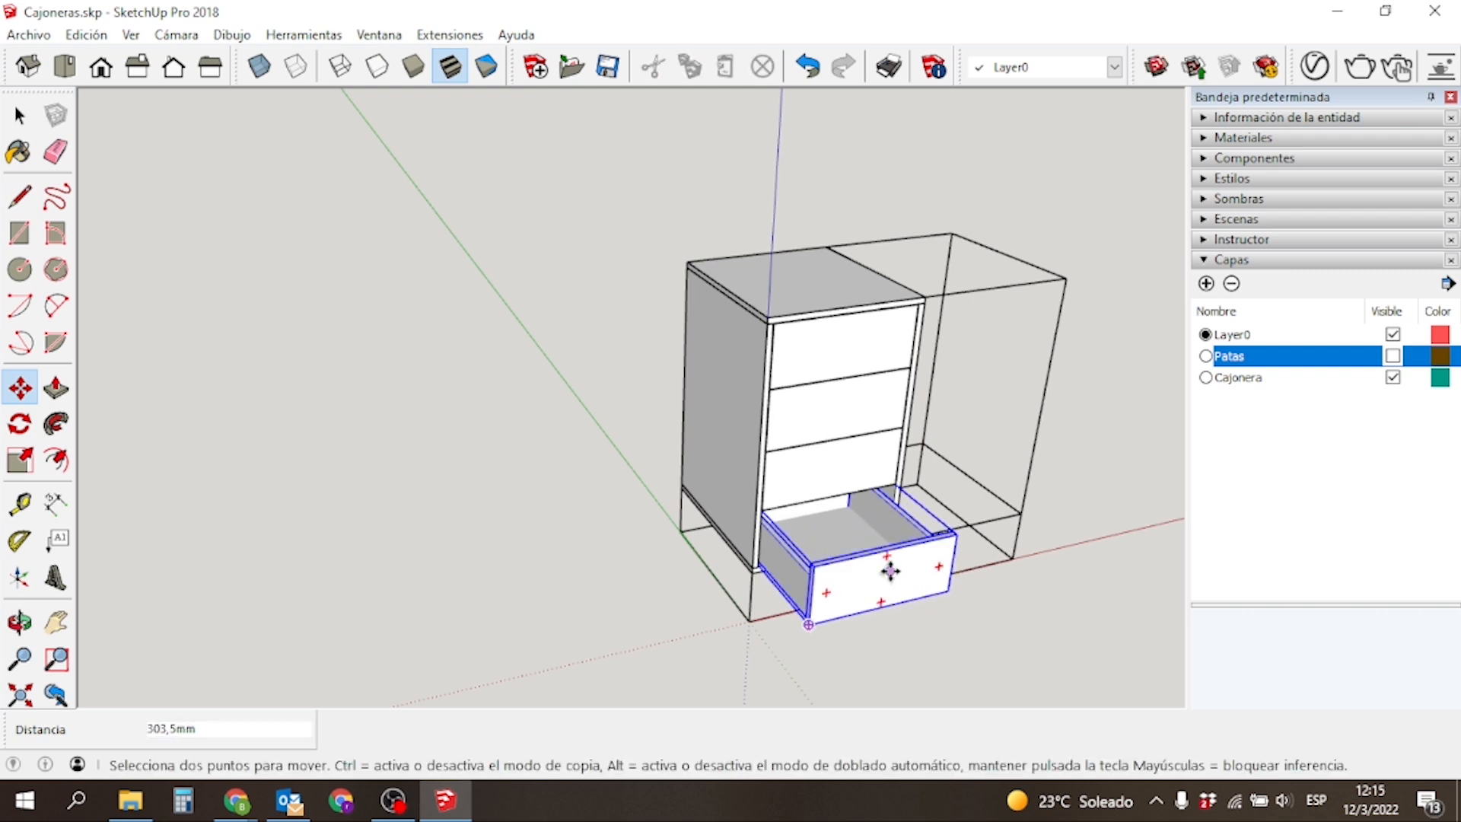
left_click_drag(838, 473, 838, 508)
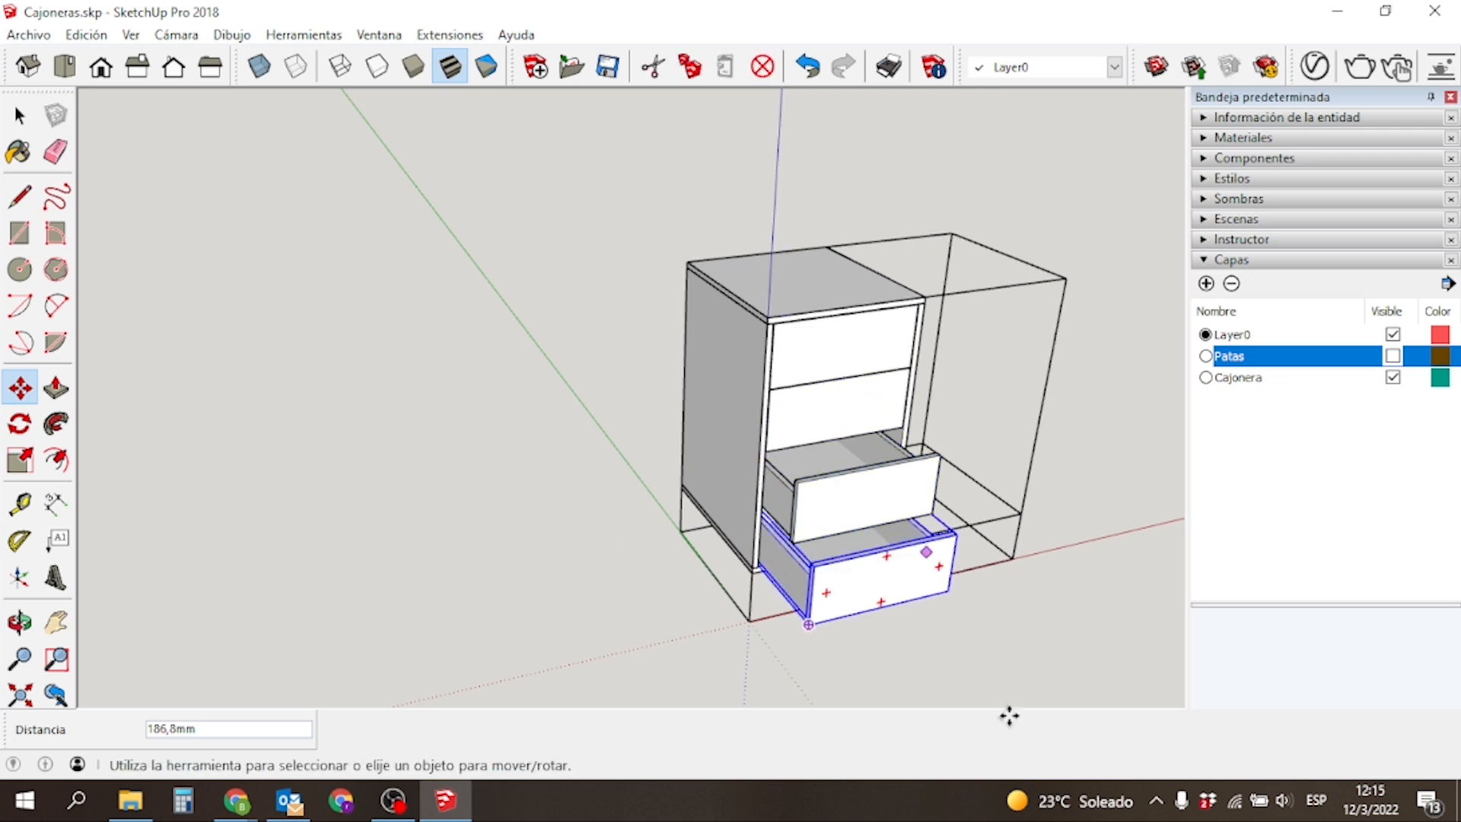
key("ctrl+z")
key("ctrl+z")
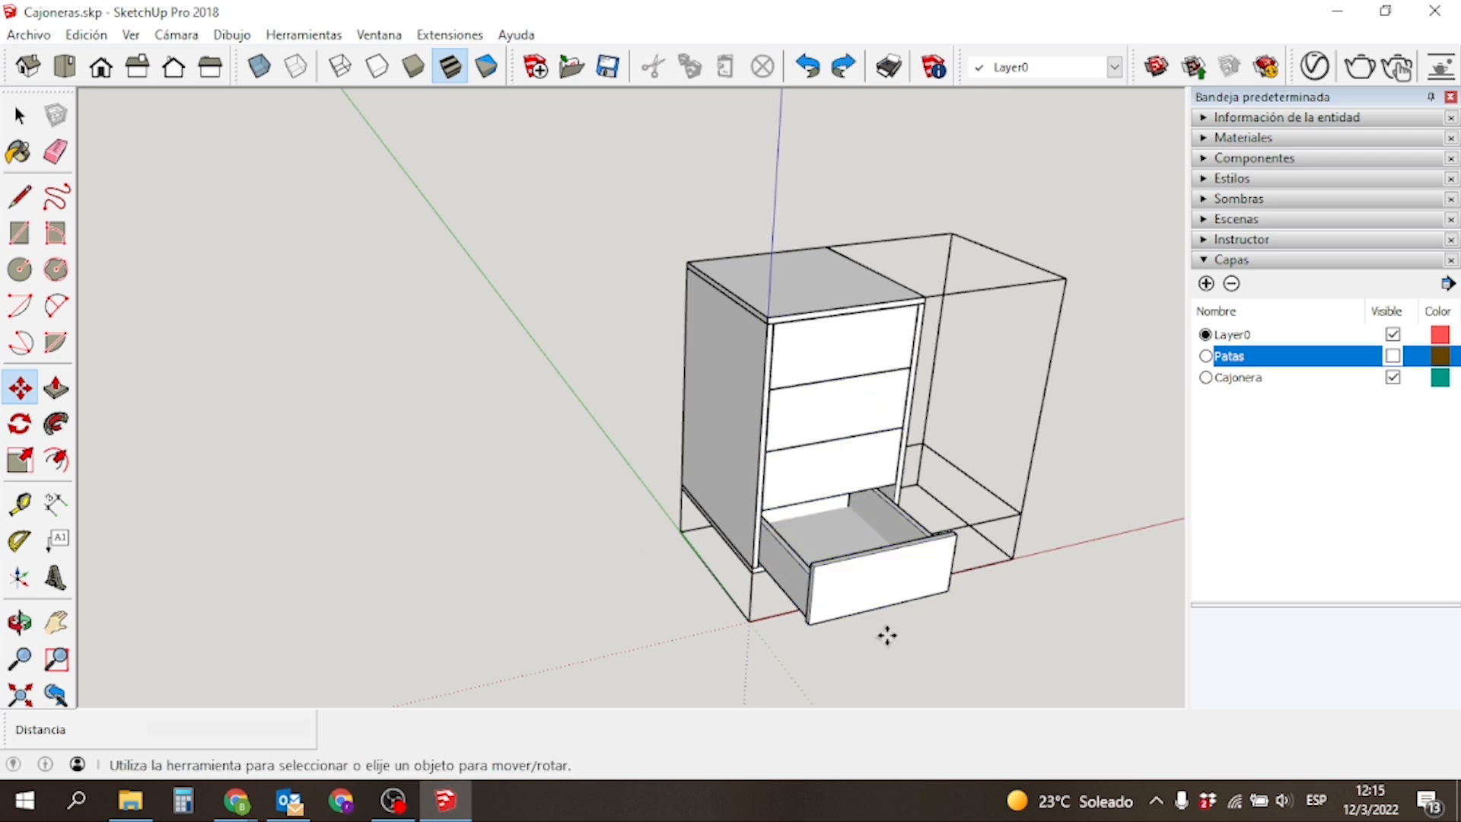
key("space")
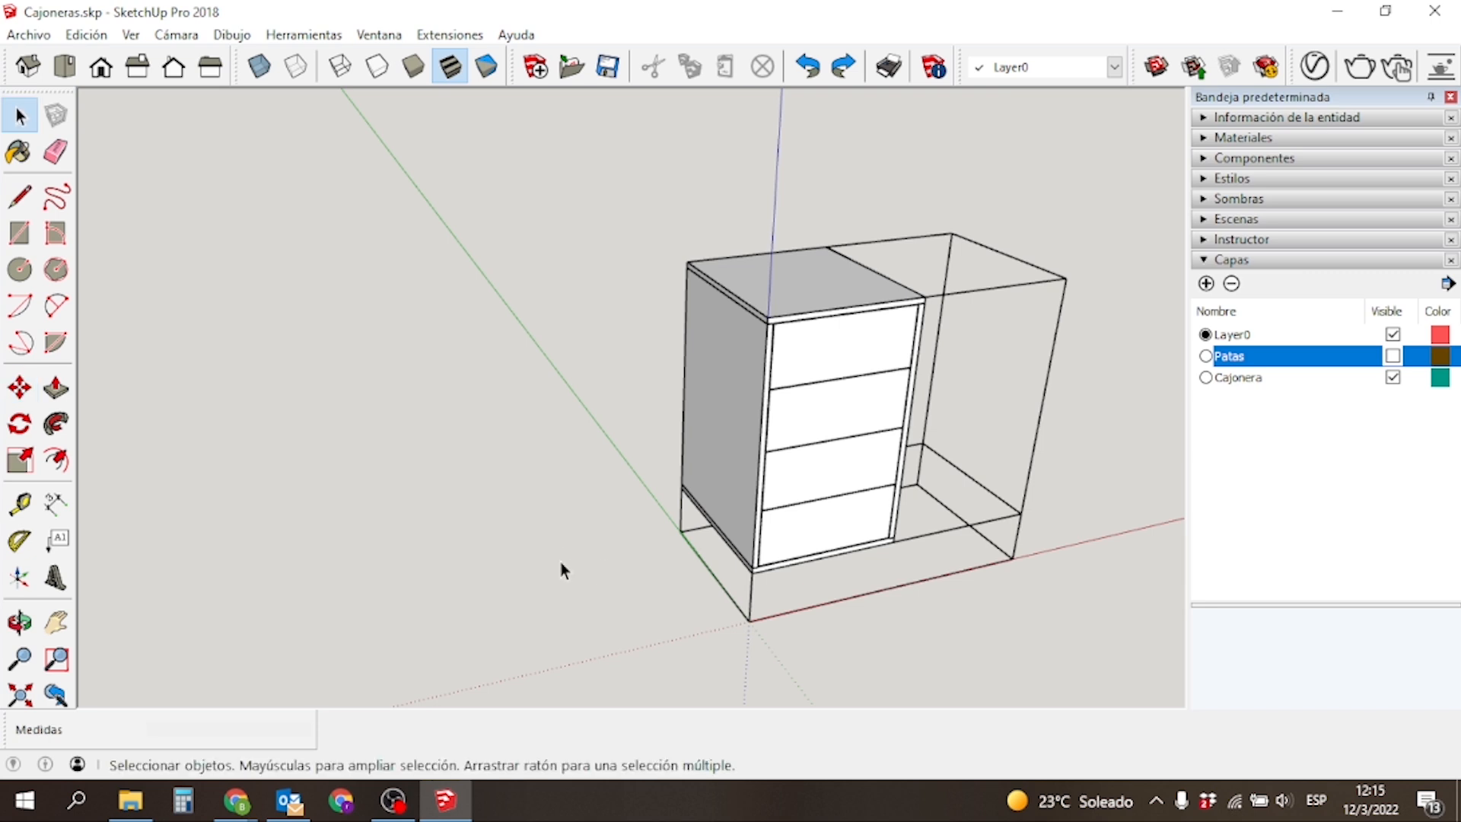
Open the drawer stack group for editing and slide the lowest drawer out about 222 mm along the green axis.
left_click(848, 490)
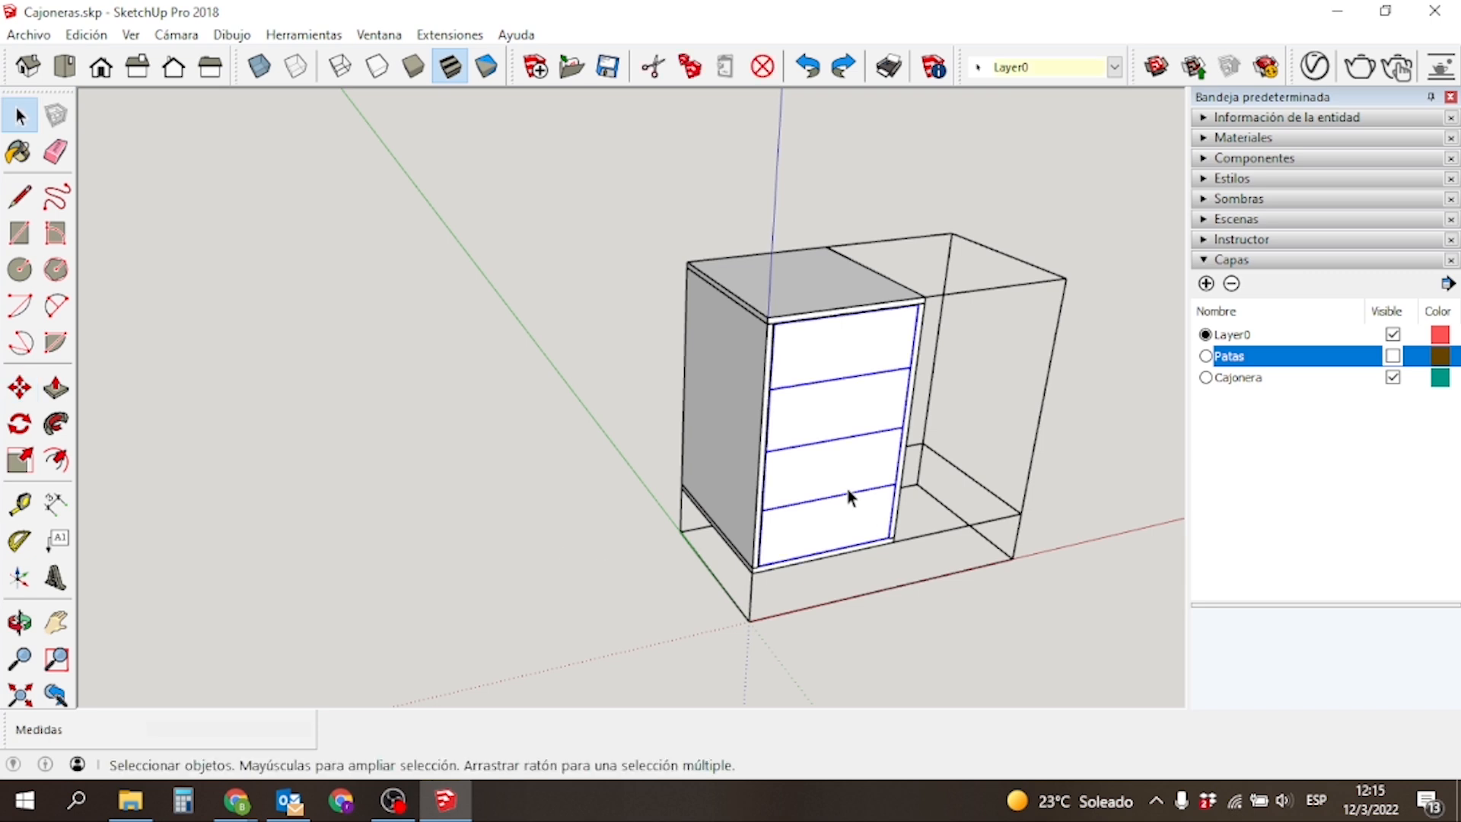
double_click(814, 519)
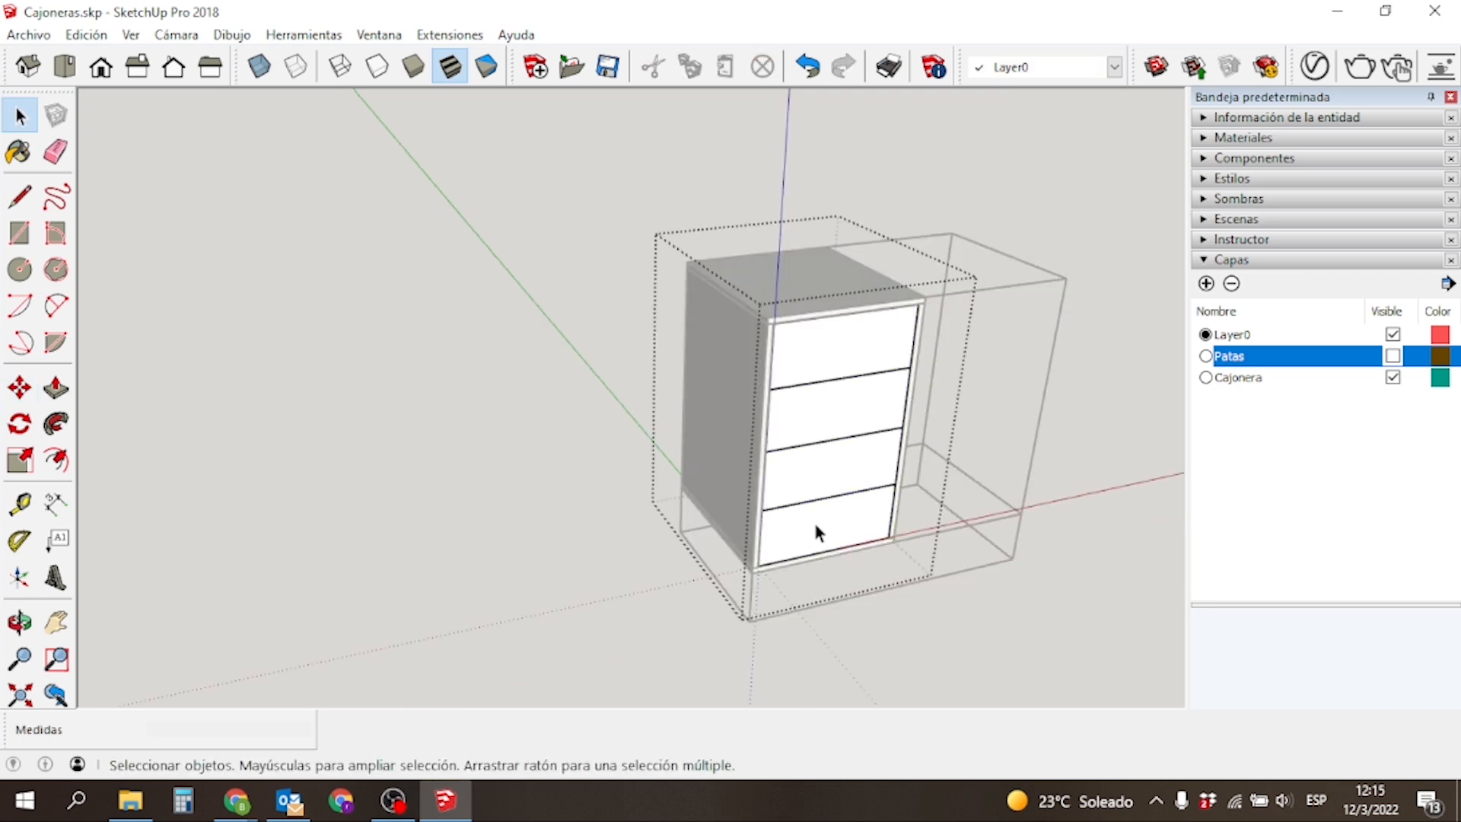
key("m")
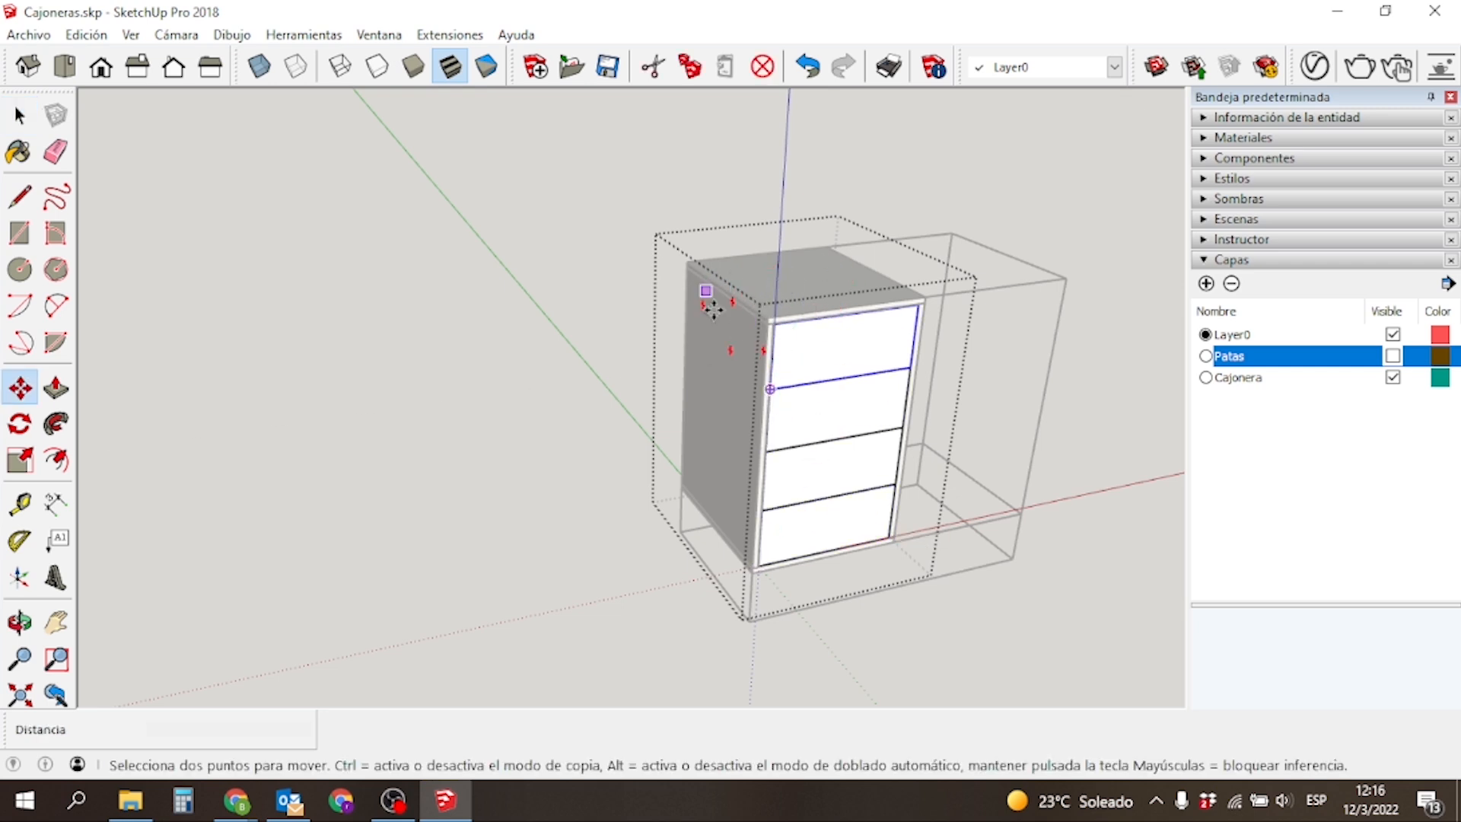
left_click(846, 530)
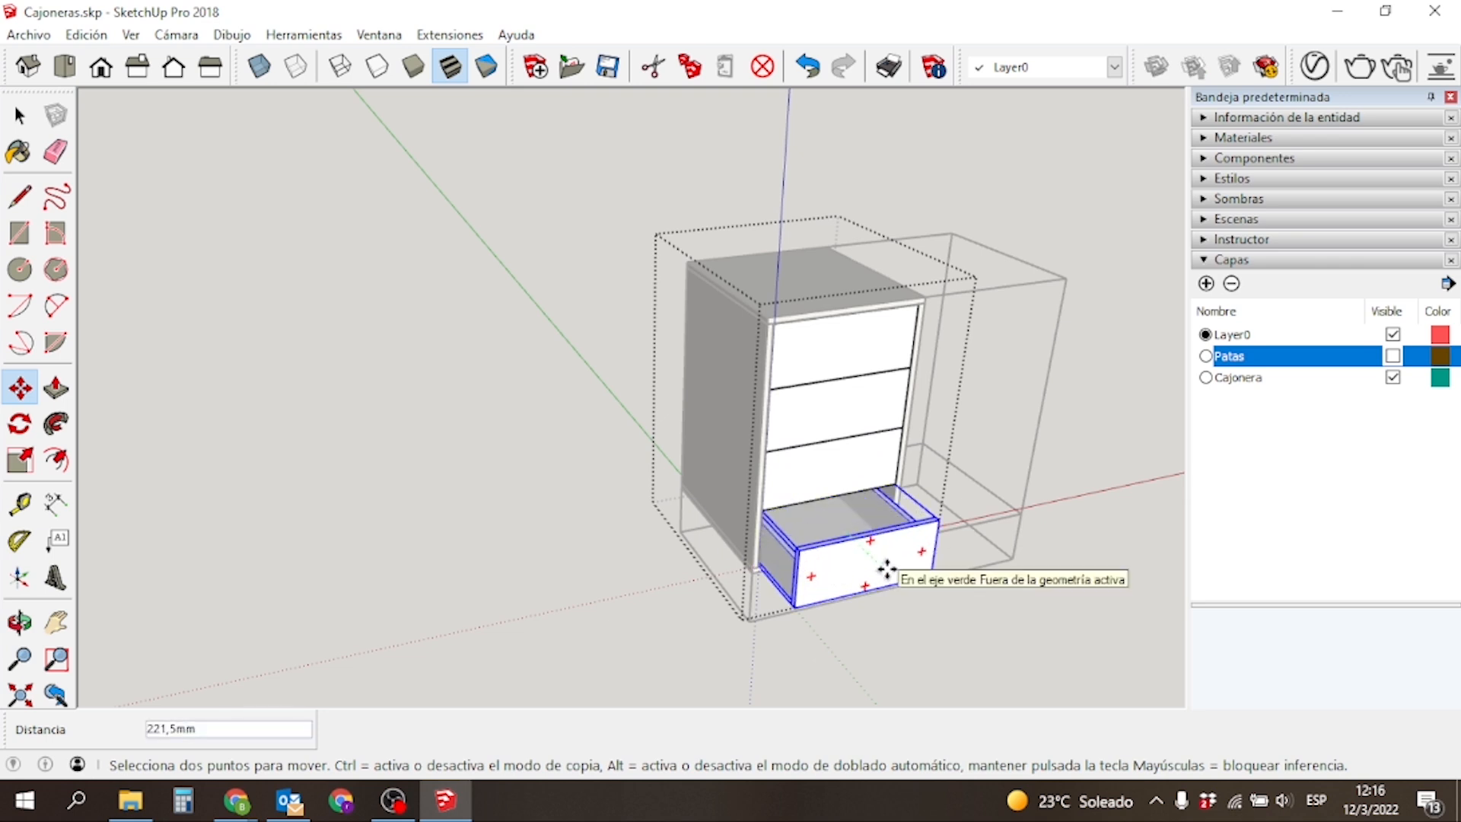
left_click(887, 570)
key("space")
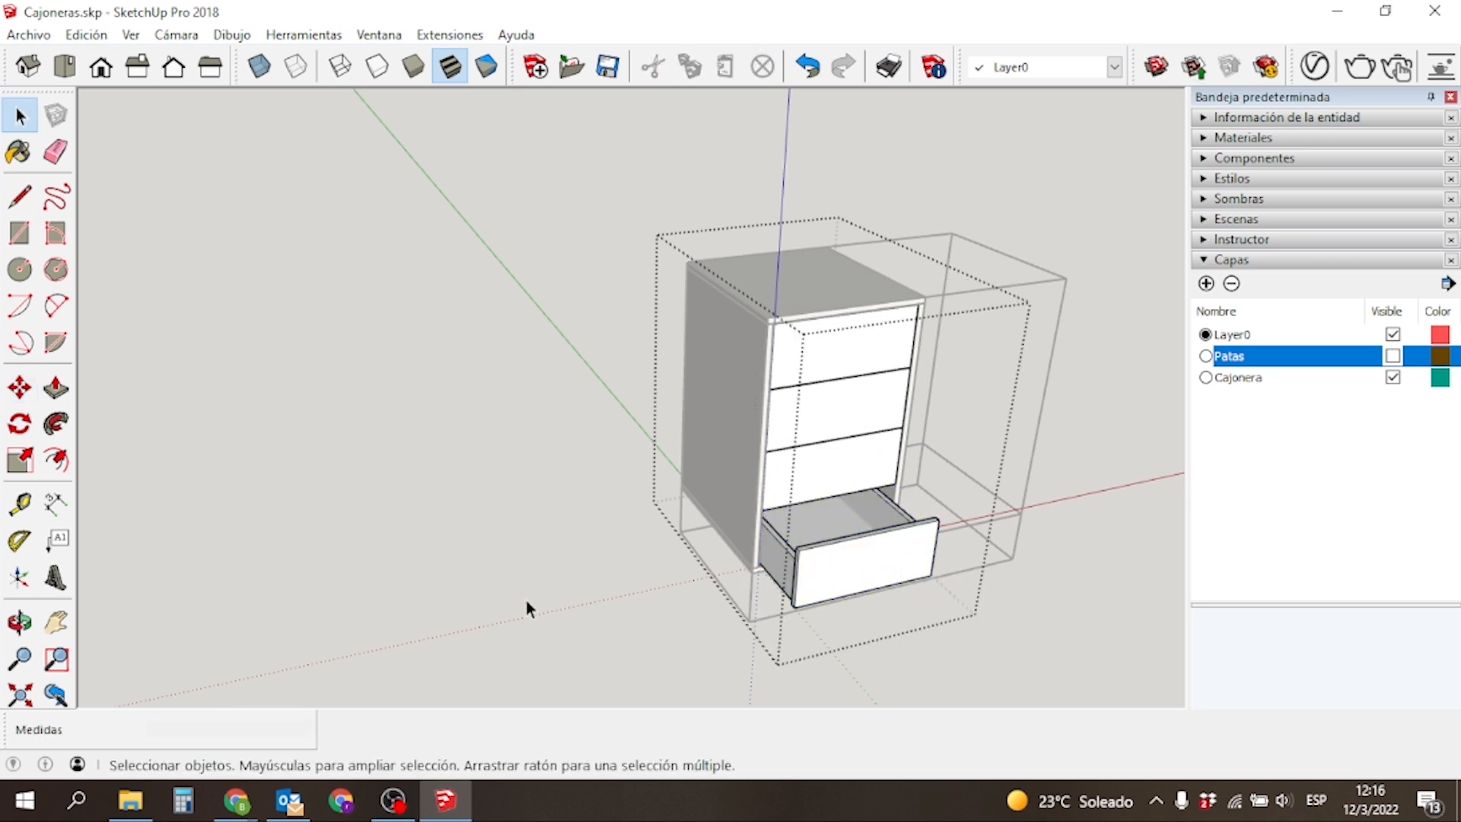
left_click(479, 536)
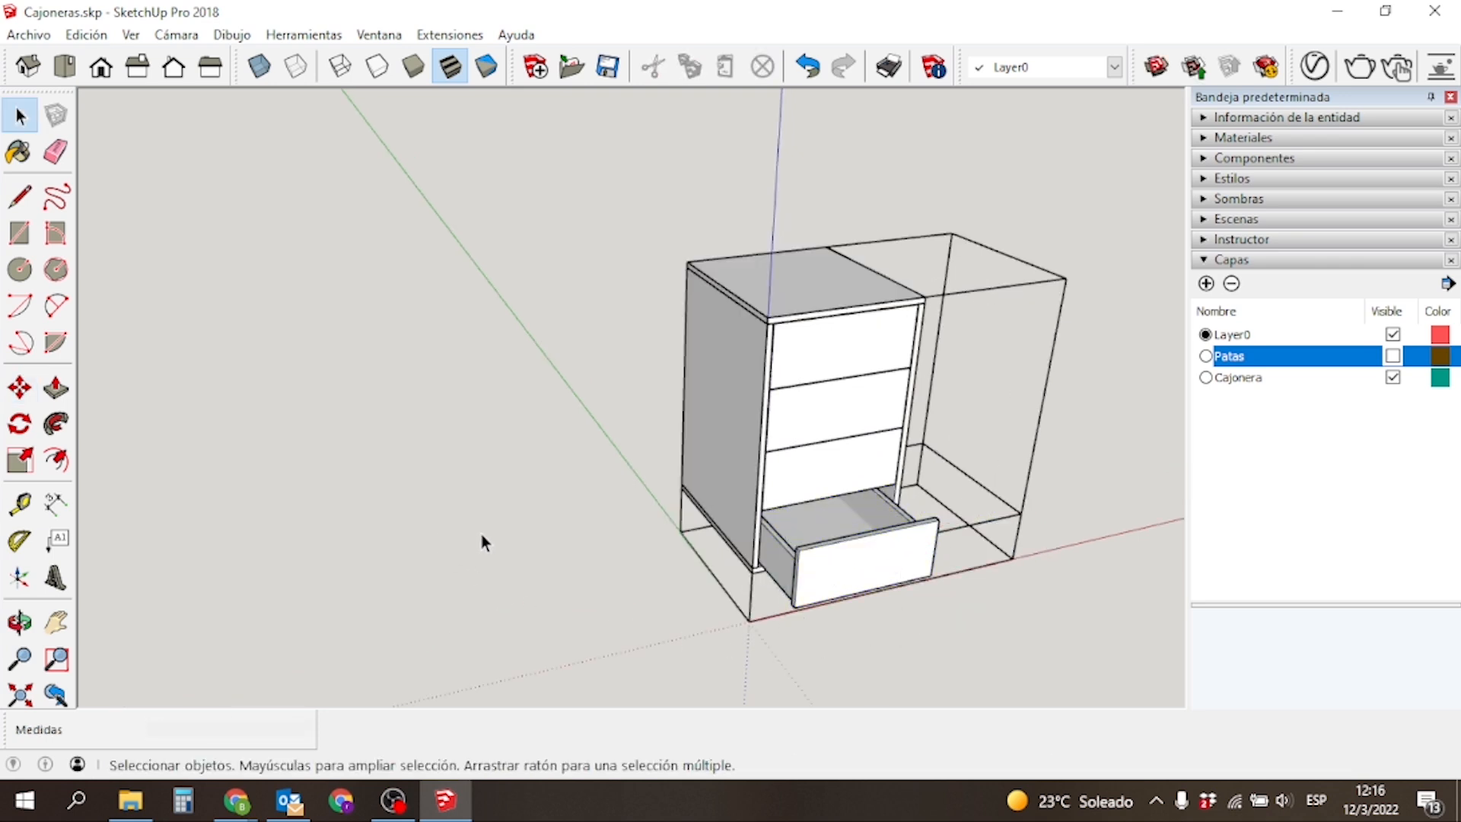
Undo the lowest drawer's move inside the stack group and leave the group.
left_click(855, 561)
middle_click_drag(1021, 571, 700, 568)
double_click(700, 568)
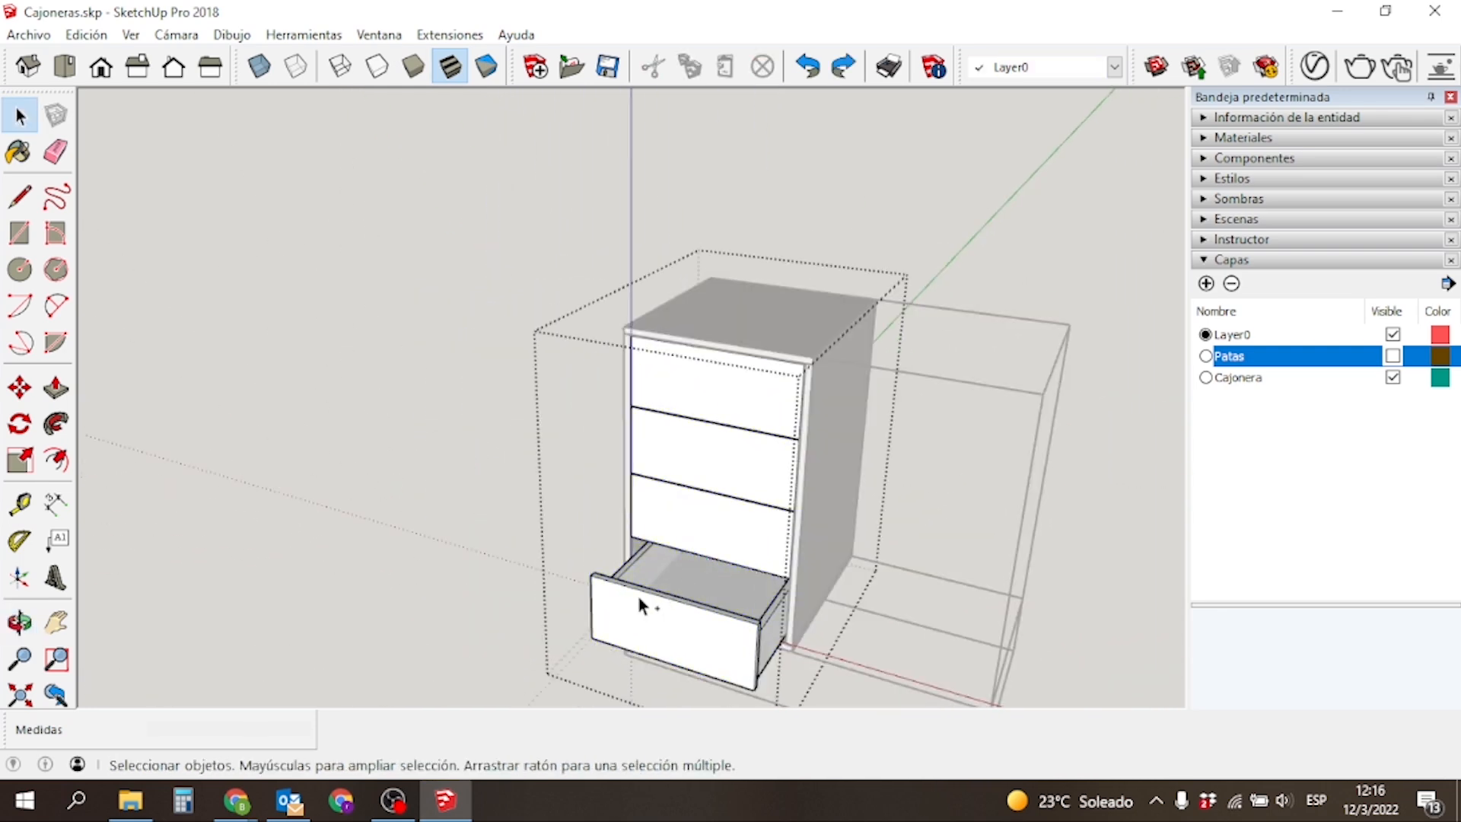
key("ctrl+z")
left_click(395, 475)
Make the Patas layer visible to show the legs and base frame under the cabinet.
middle_click_drag(418, 468, 594, 502)
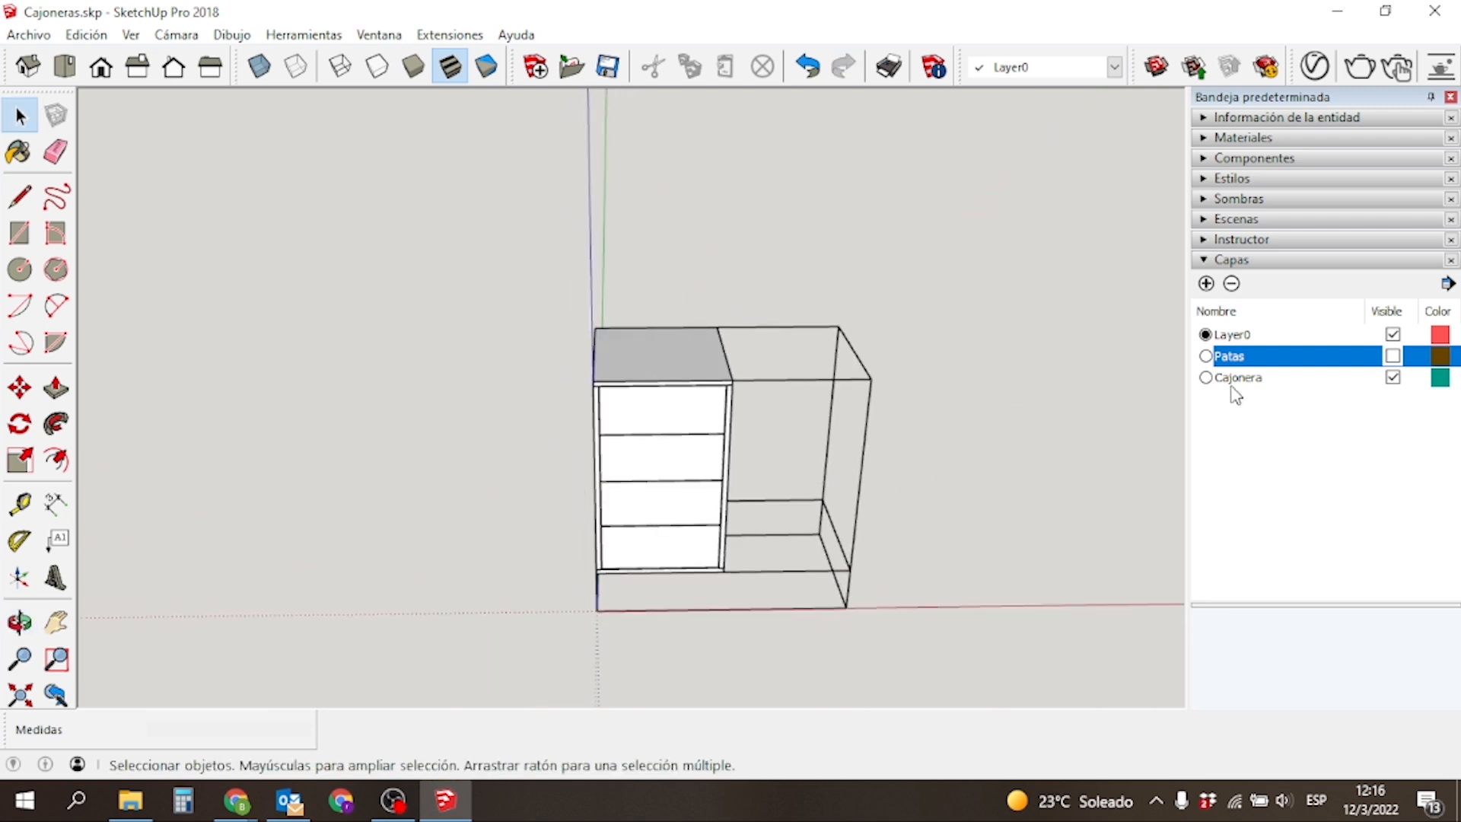
left_click(1393, 355)
middle_click_drag(988, 525, 720, 499)
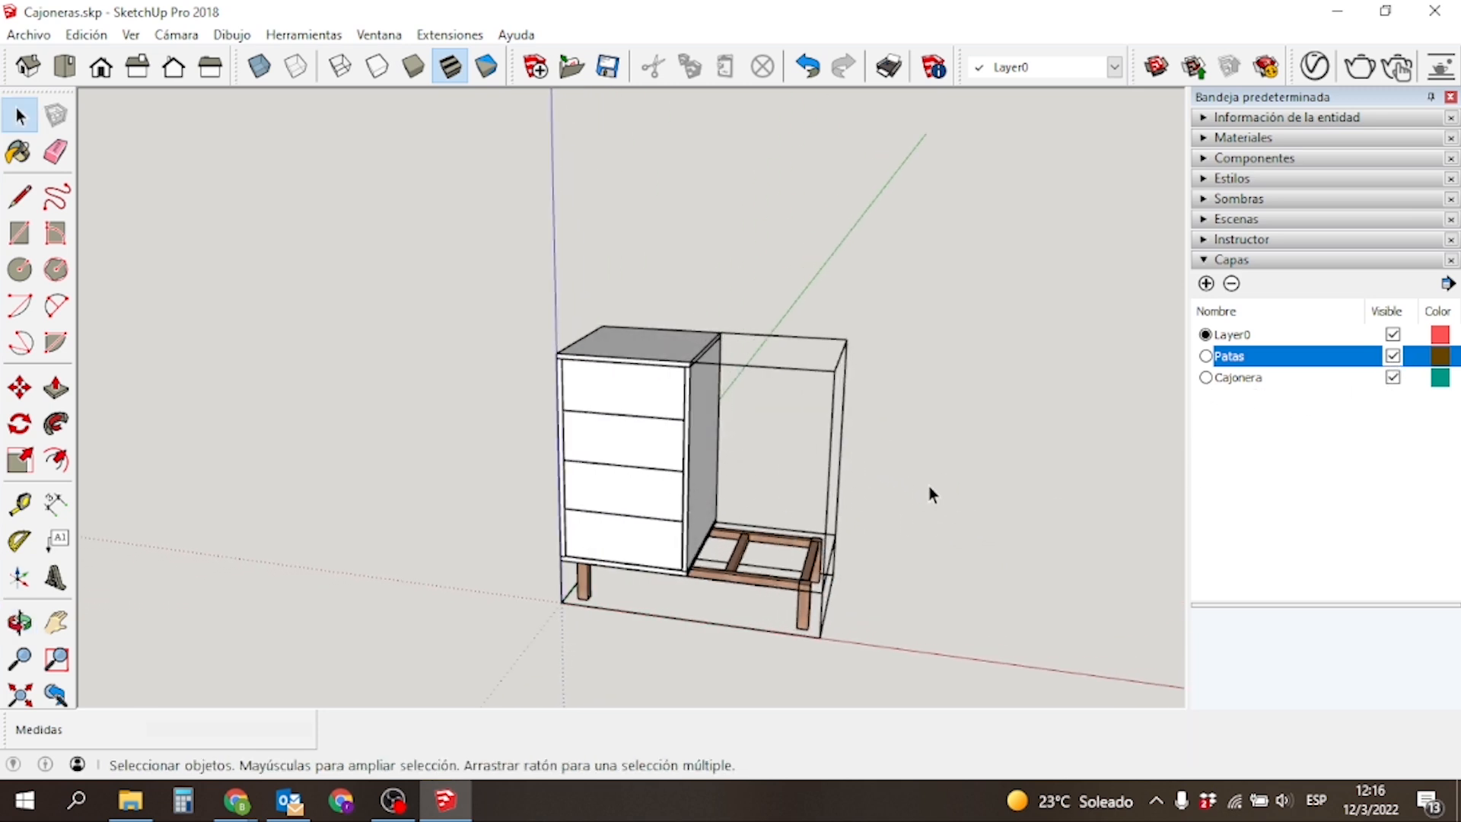
Combine the carcass and the drawer stack into one group.
left_click(700, 485)
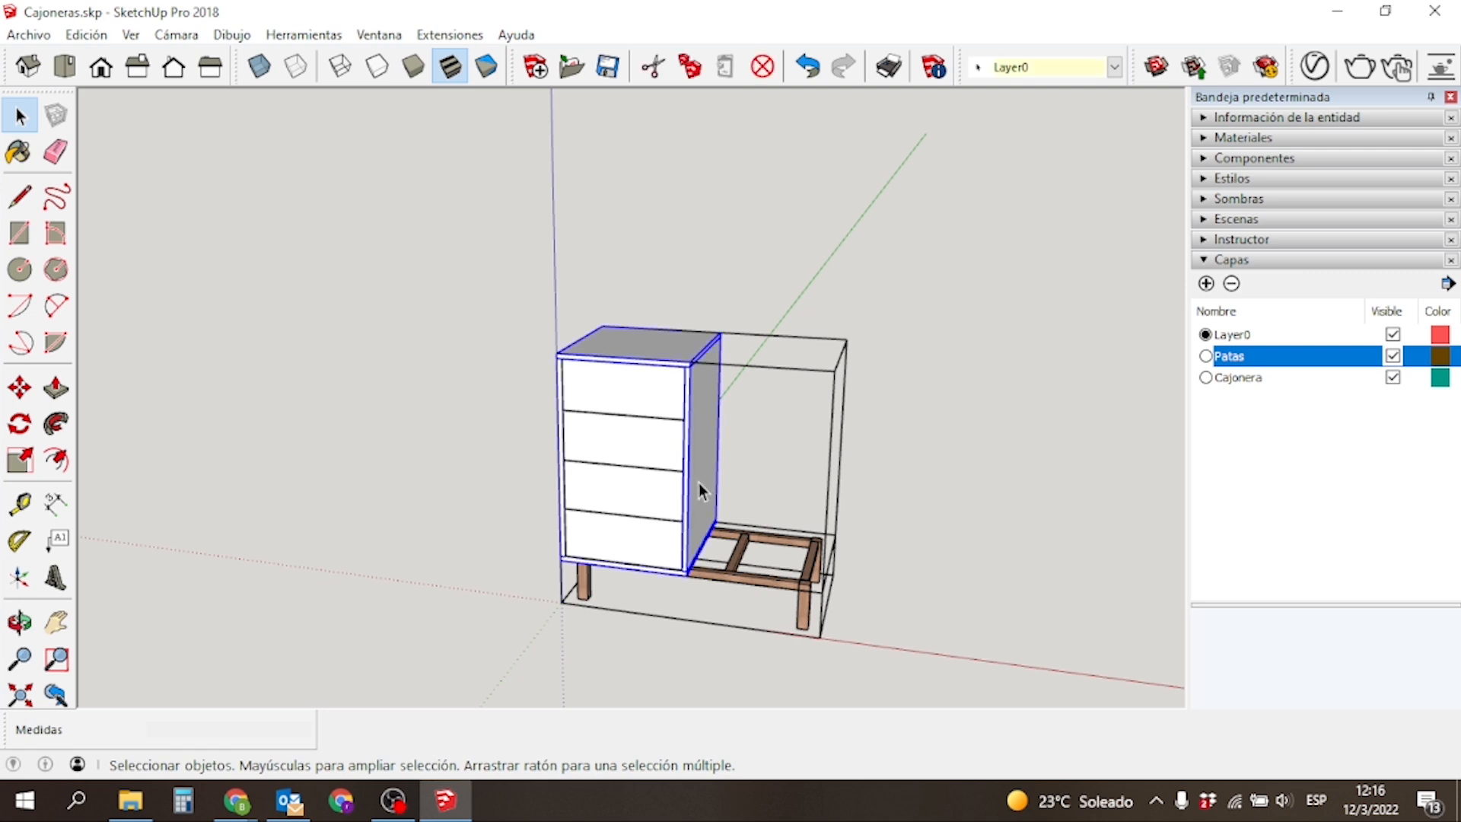
left_click(635, 508, "shift")
right_click(634, 507)
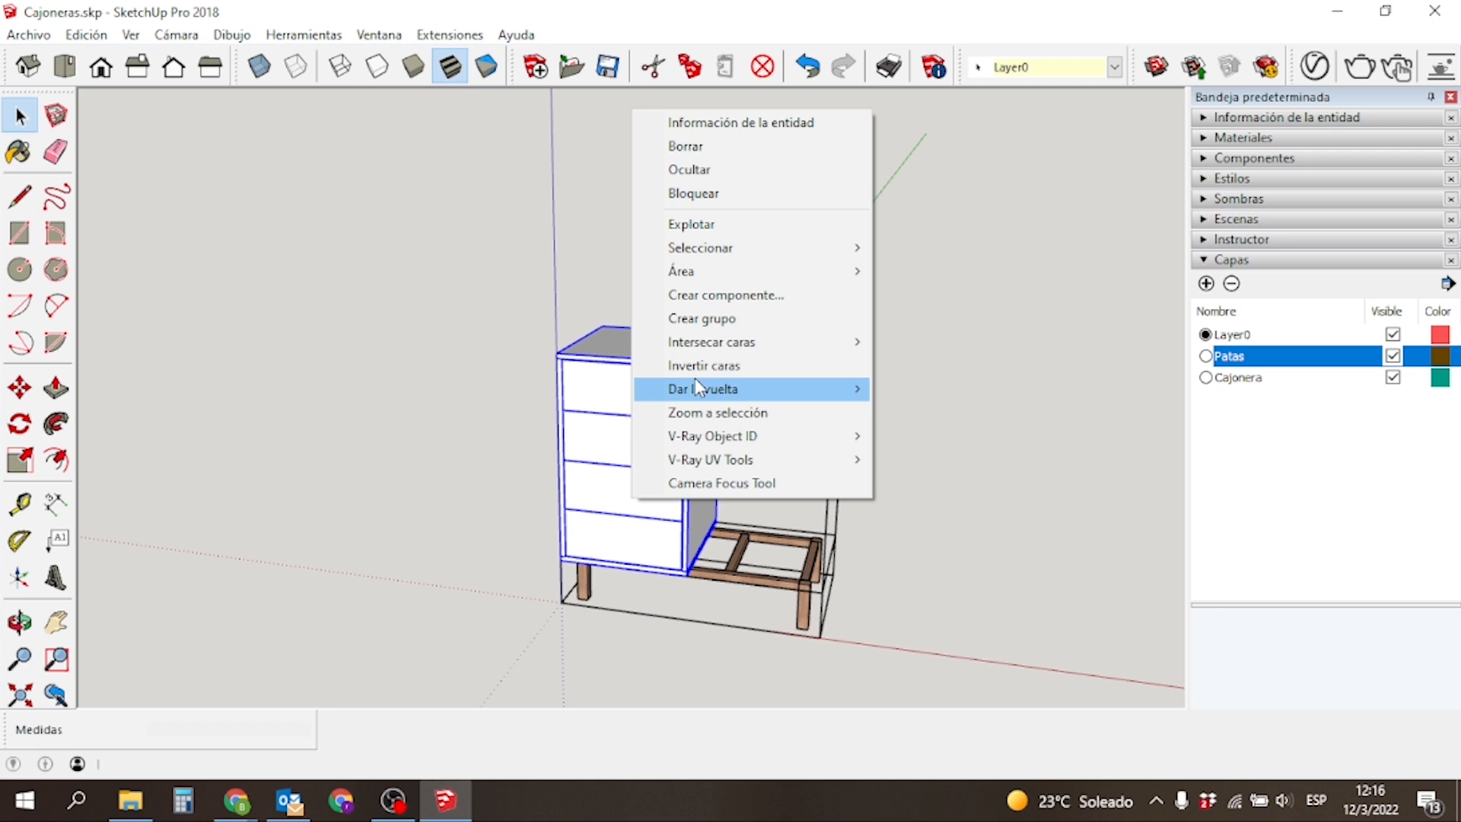
left_click(719, 320)
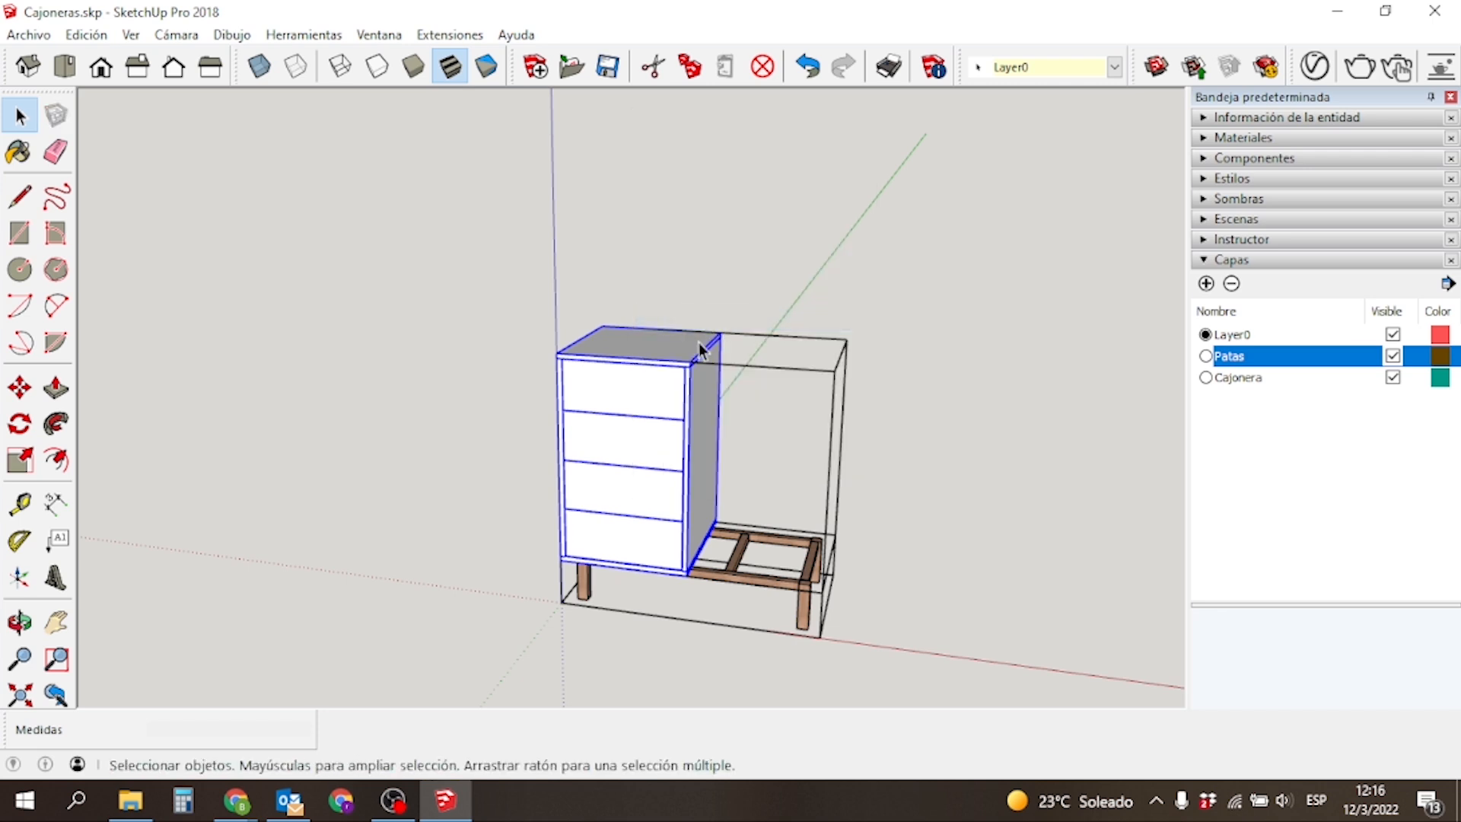
Copy the grouped drawer cabinet 500 mm along the red axis so the copy fills the other half of the base frame.
key("m")
scroll(696, 352, "up", 4)
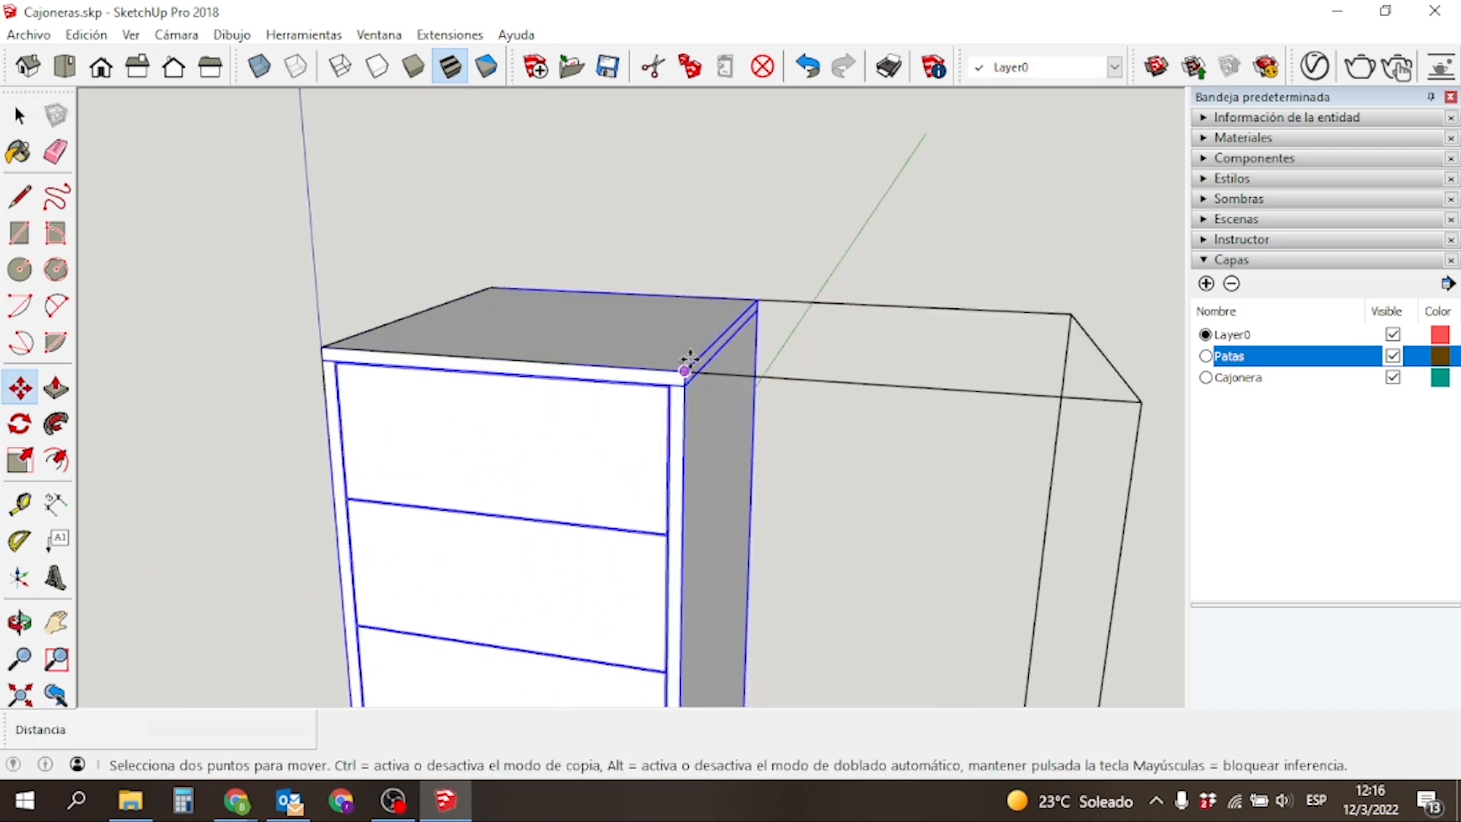
left_click(685, 370)
scroll(689, 365, "down", 5)
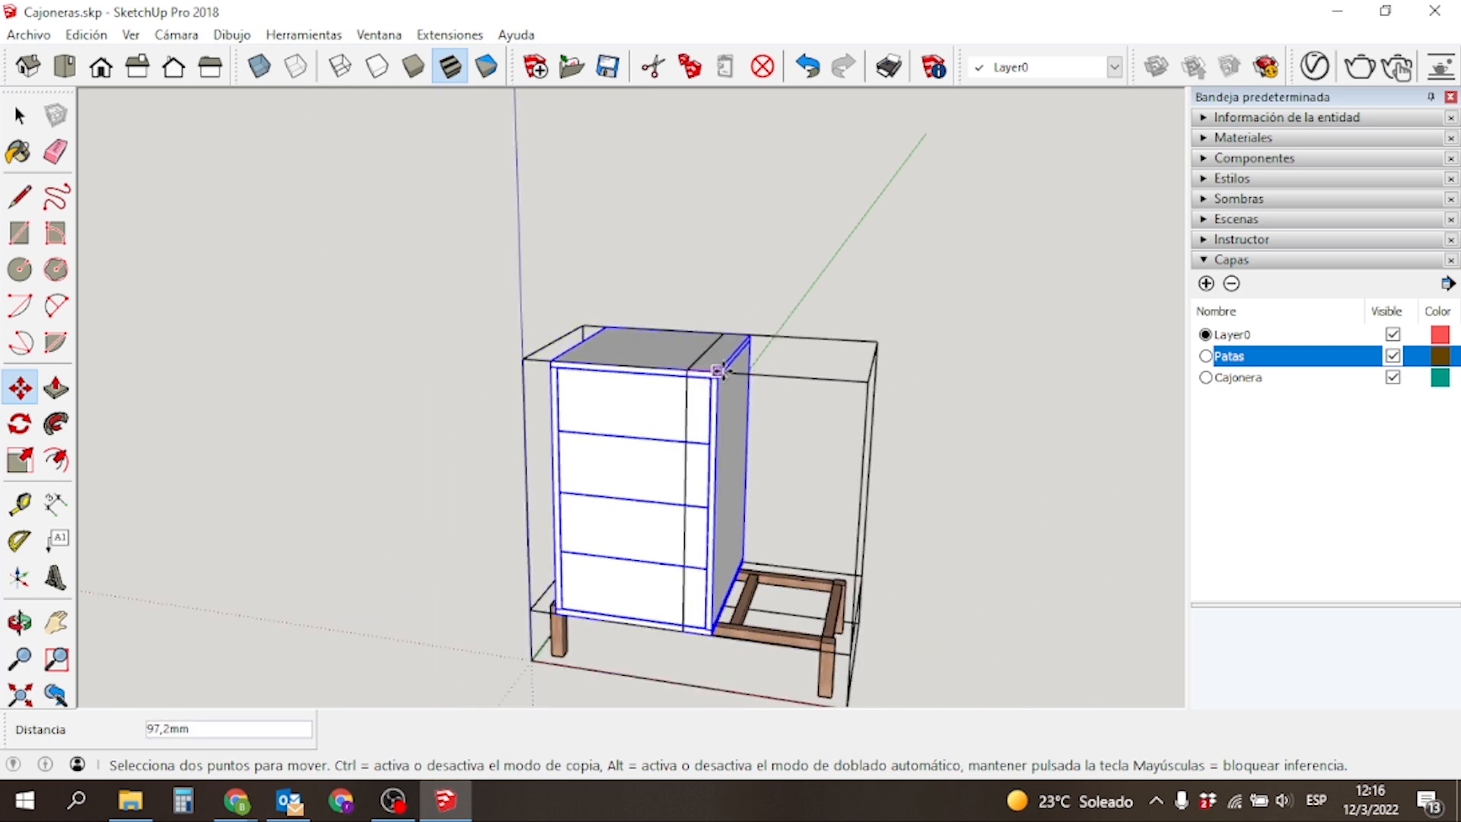
key("ctrl")
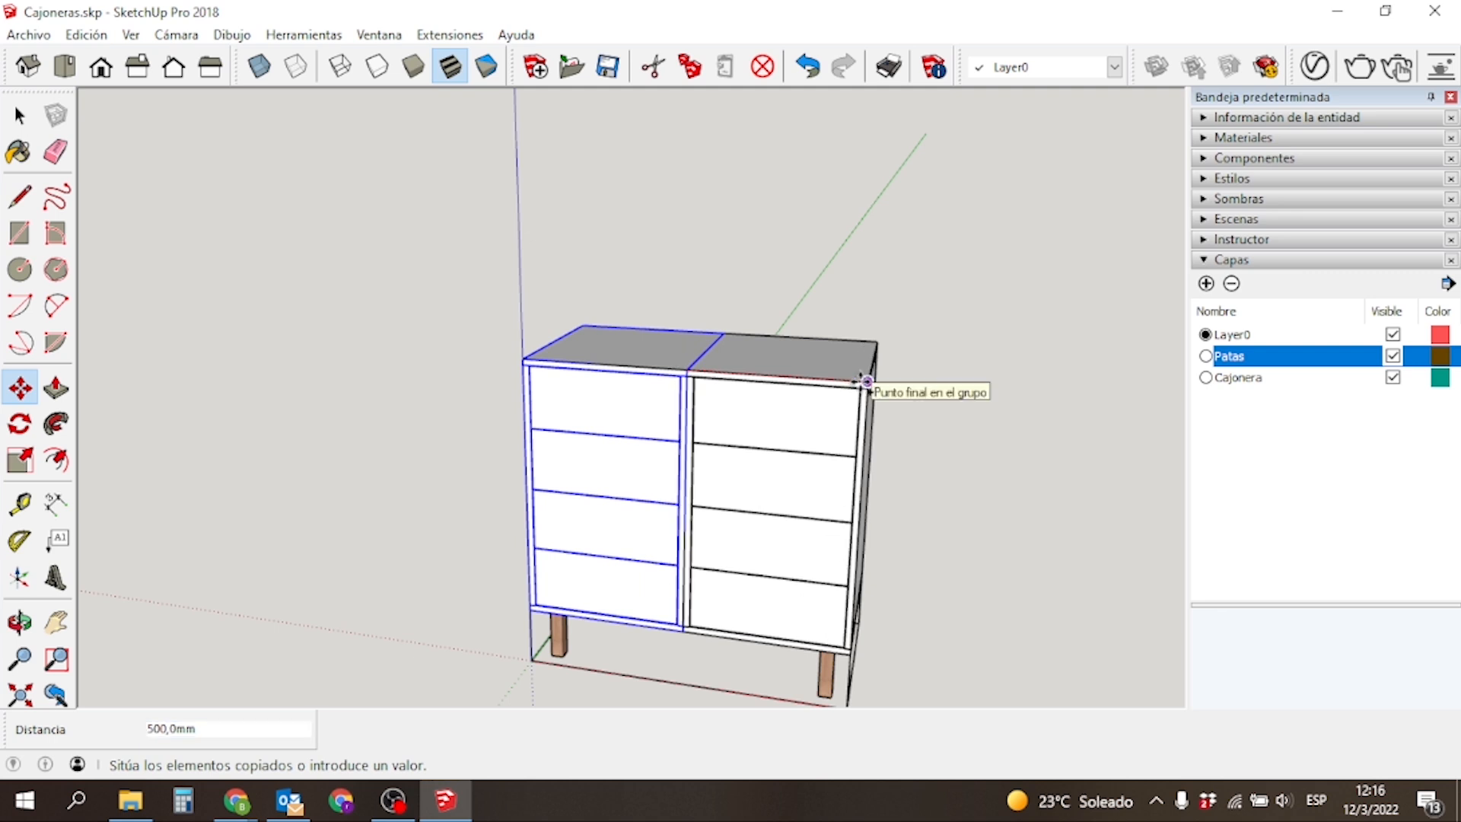
left_click(865, 380)
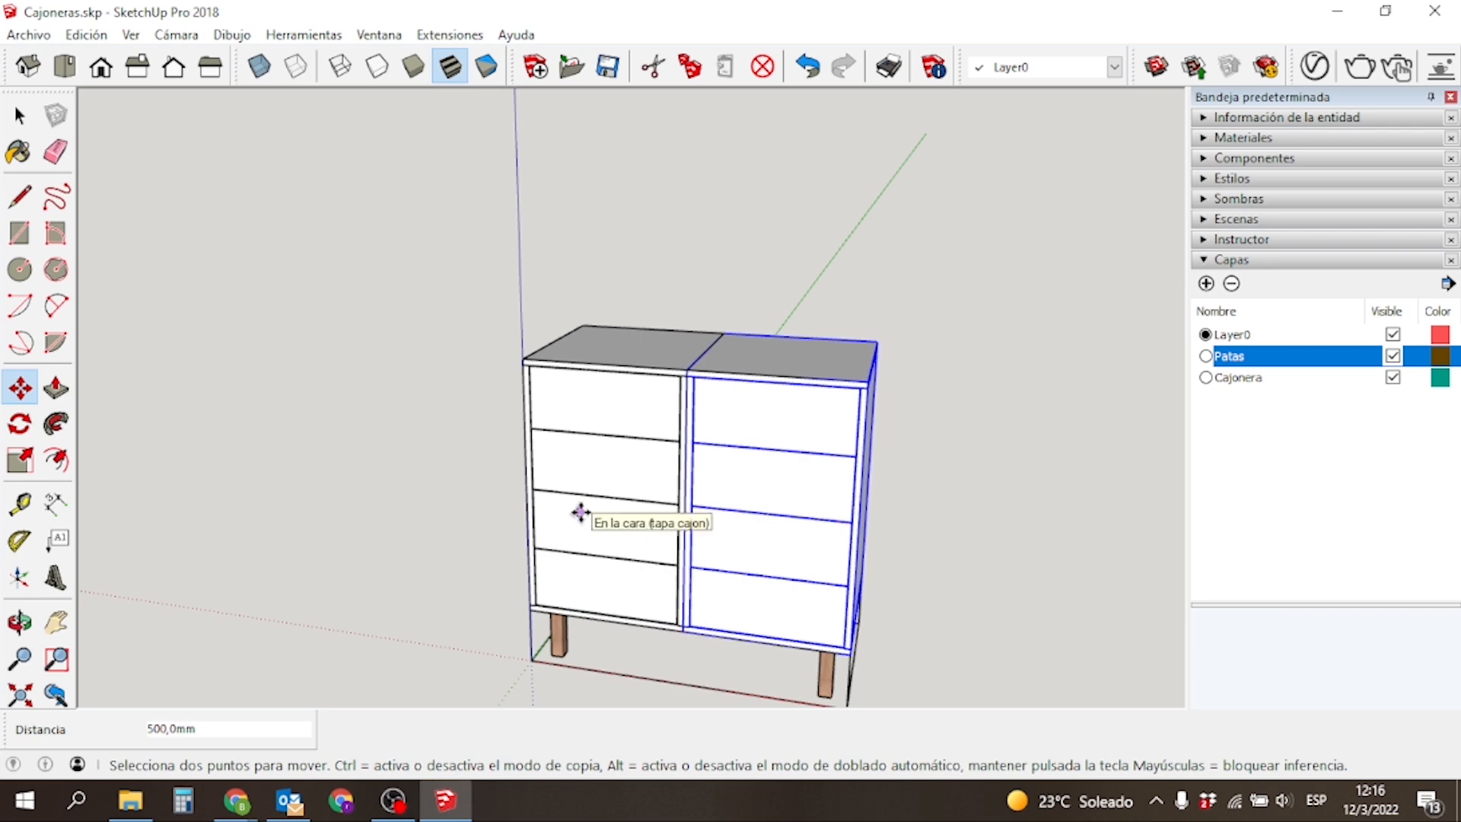
Examine the paired cabinets on the legged base from the front and from both sides.
middle_click_drag(362, 512, 370, 457)
scroll(370, 456, "down", 2)
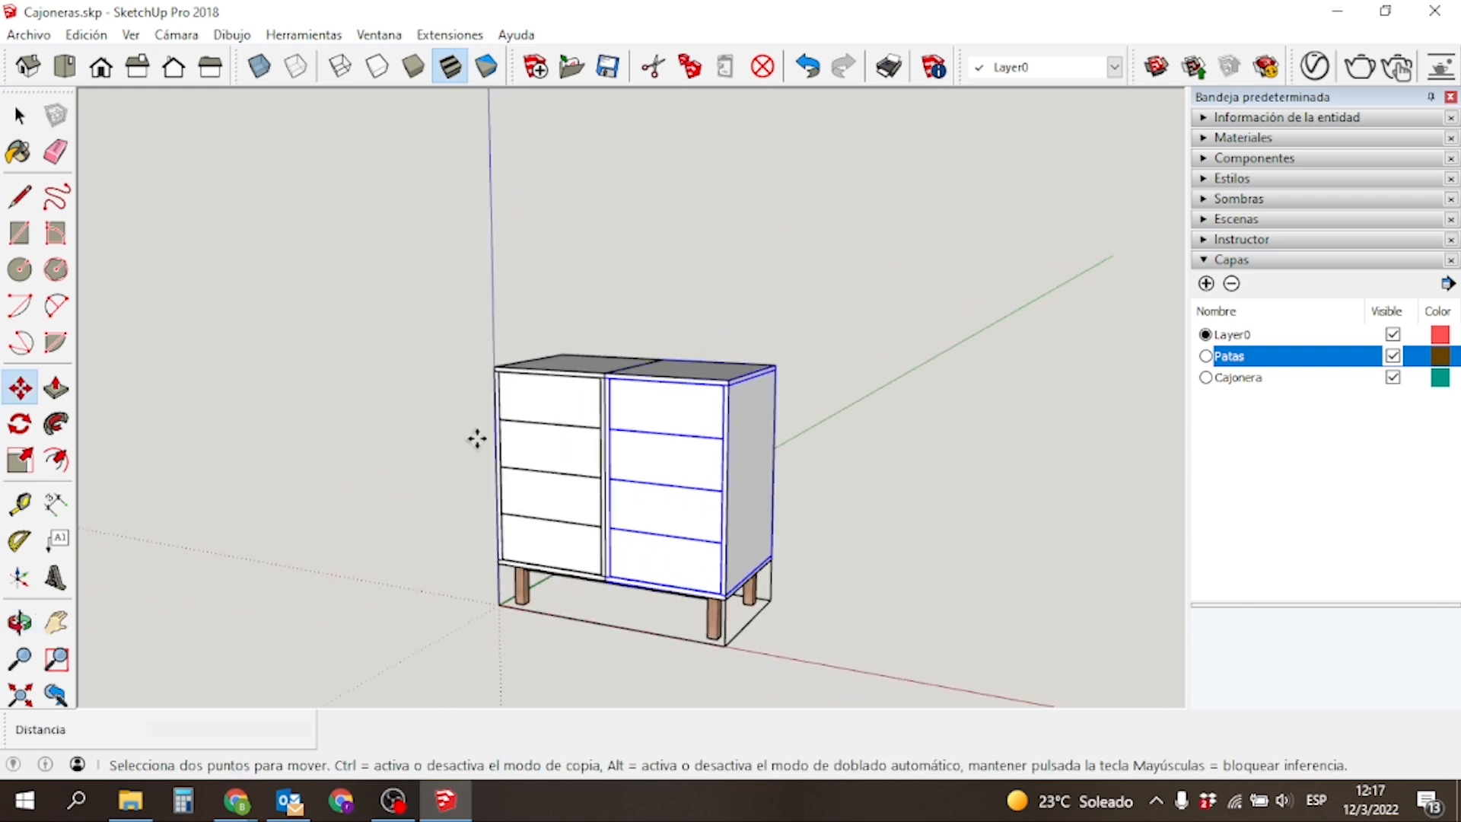
middle_click_drag(378, 516, 408, 515)
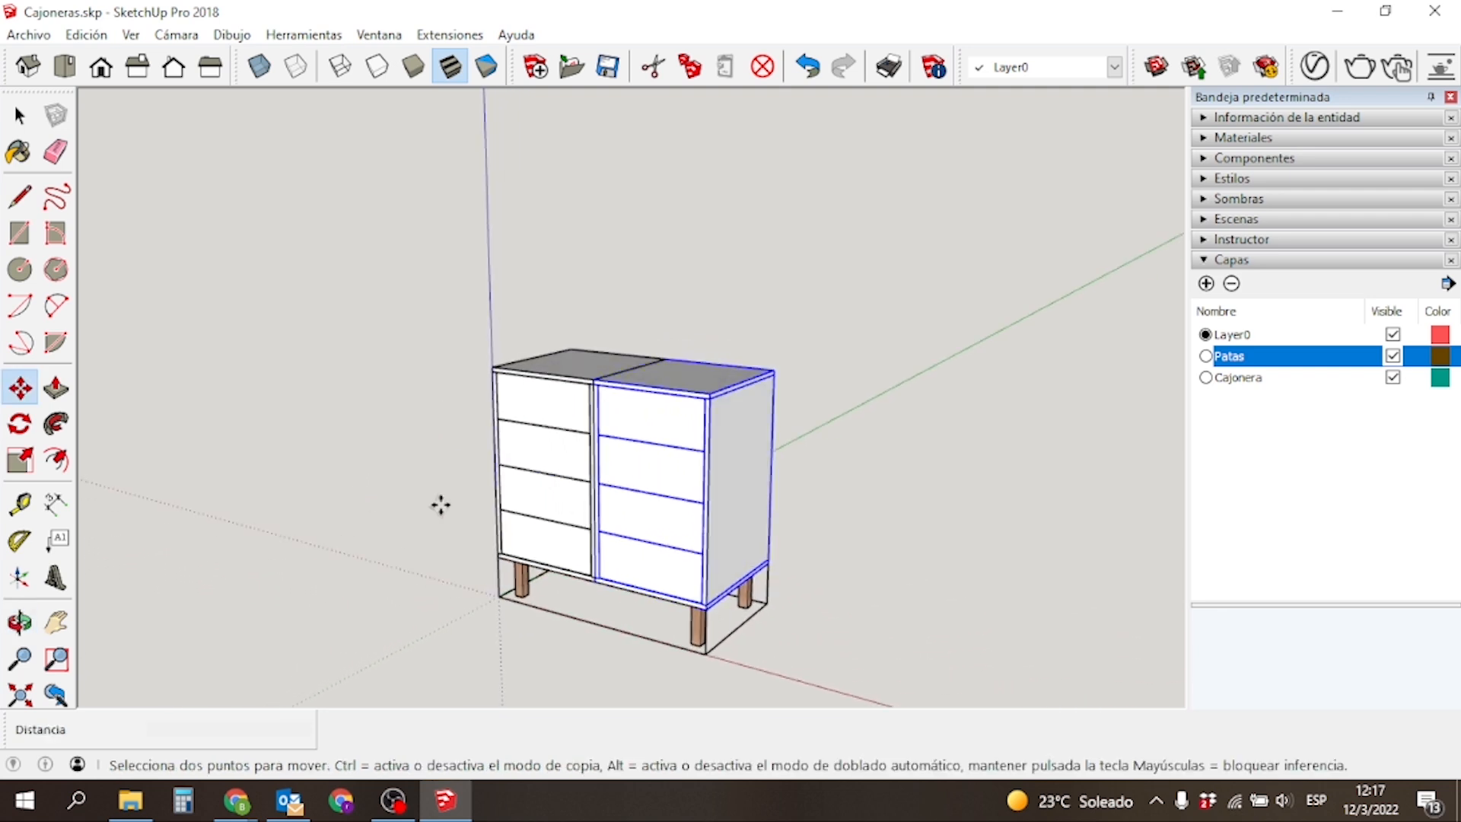
key("space")
left_click(401, 500)
middle_click_drag(345, 495, 401, 552)
scroll(773, 569, "down", 2)
scroll(687, 653, "up", 2)
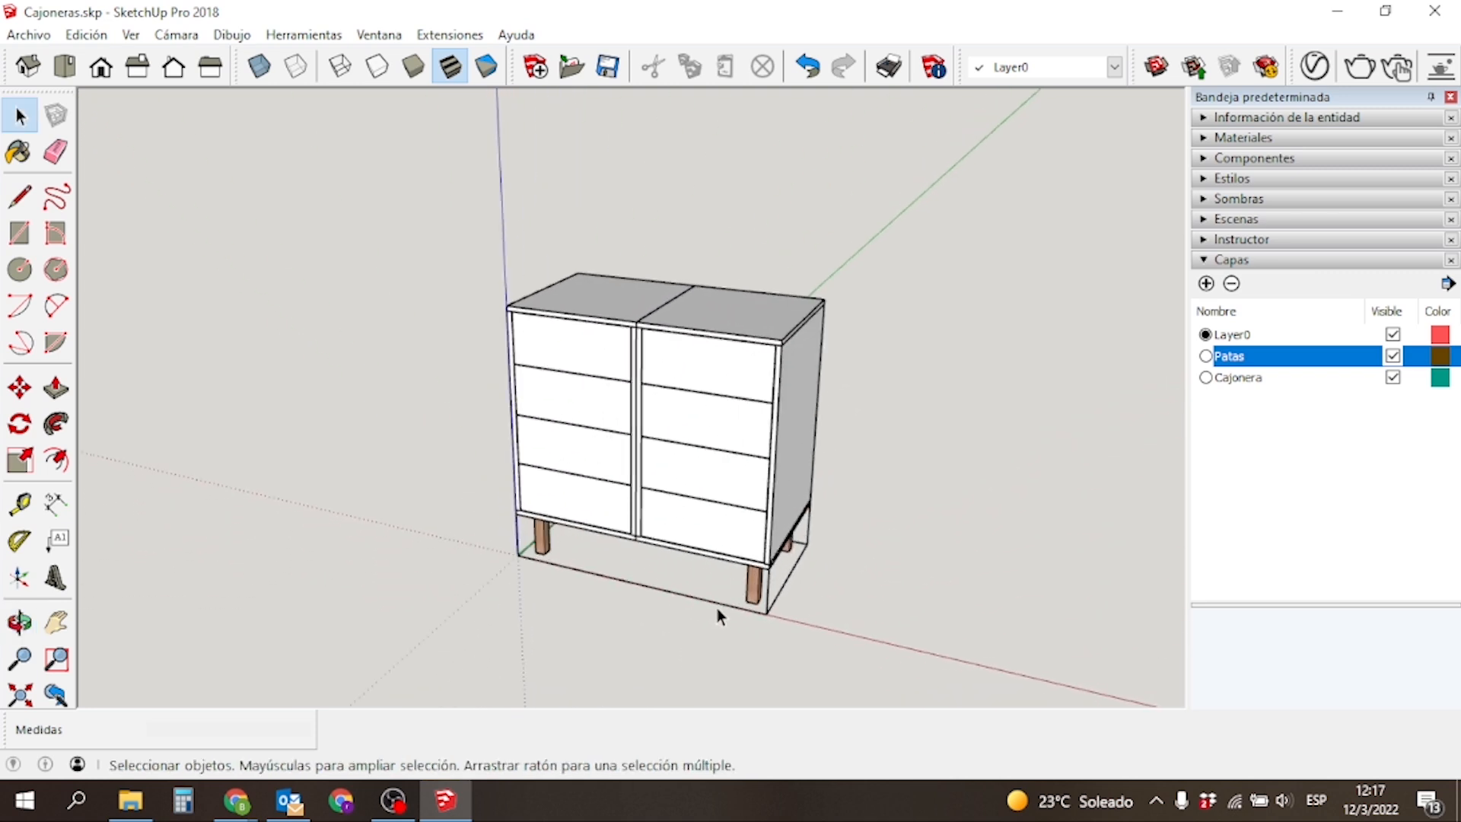
middle_click_drag(531, 583, 883, 586)
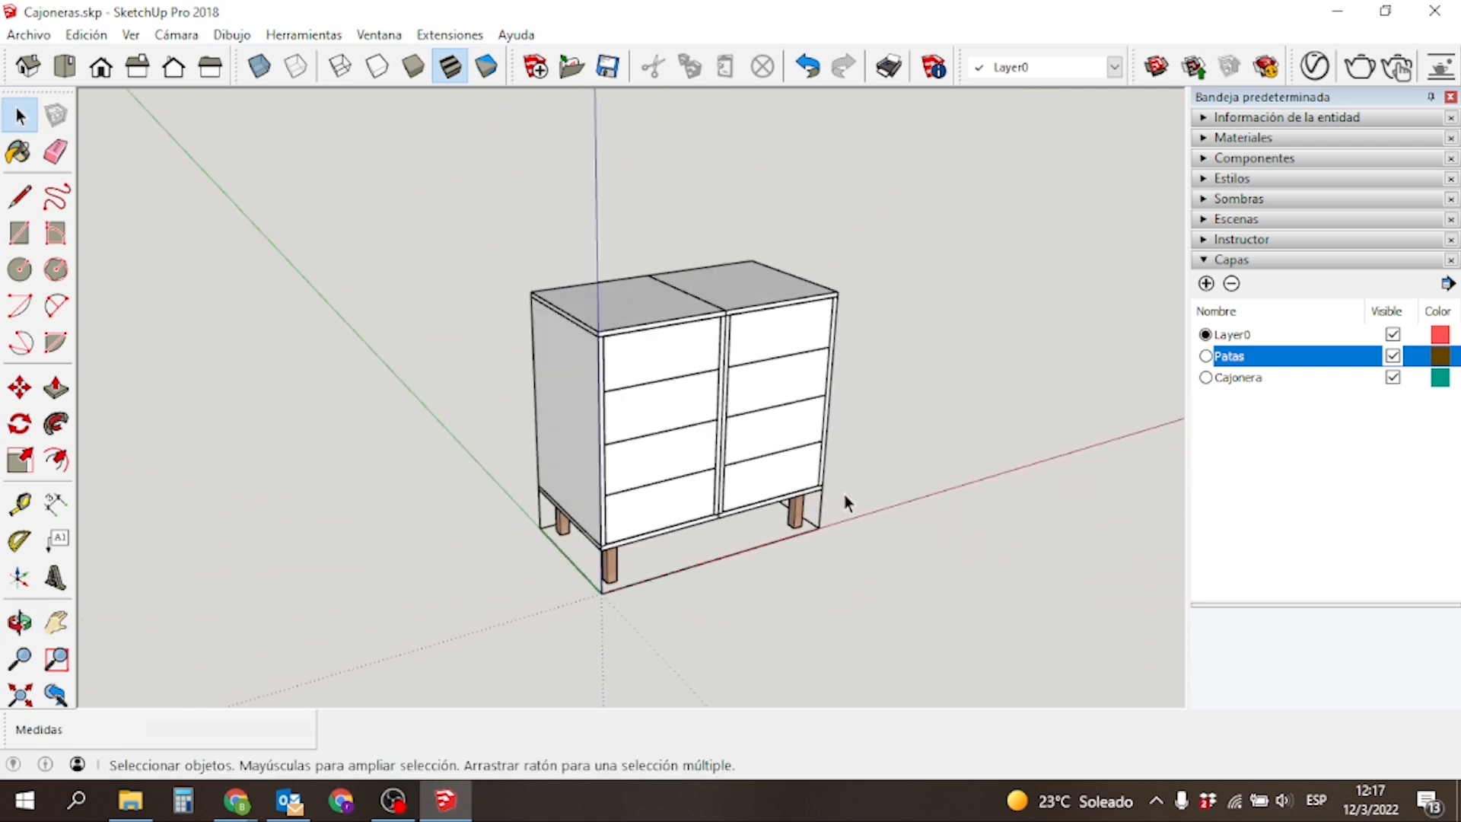
left_click(776, 484)
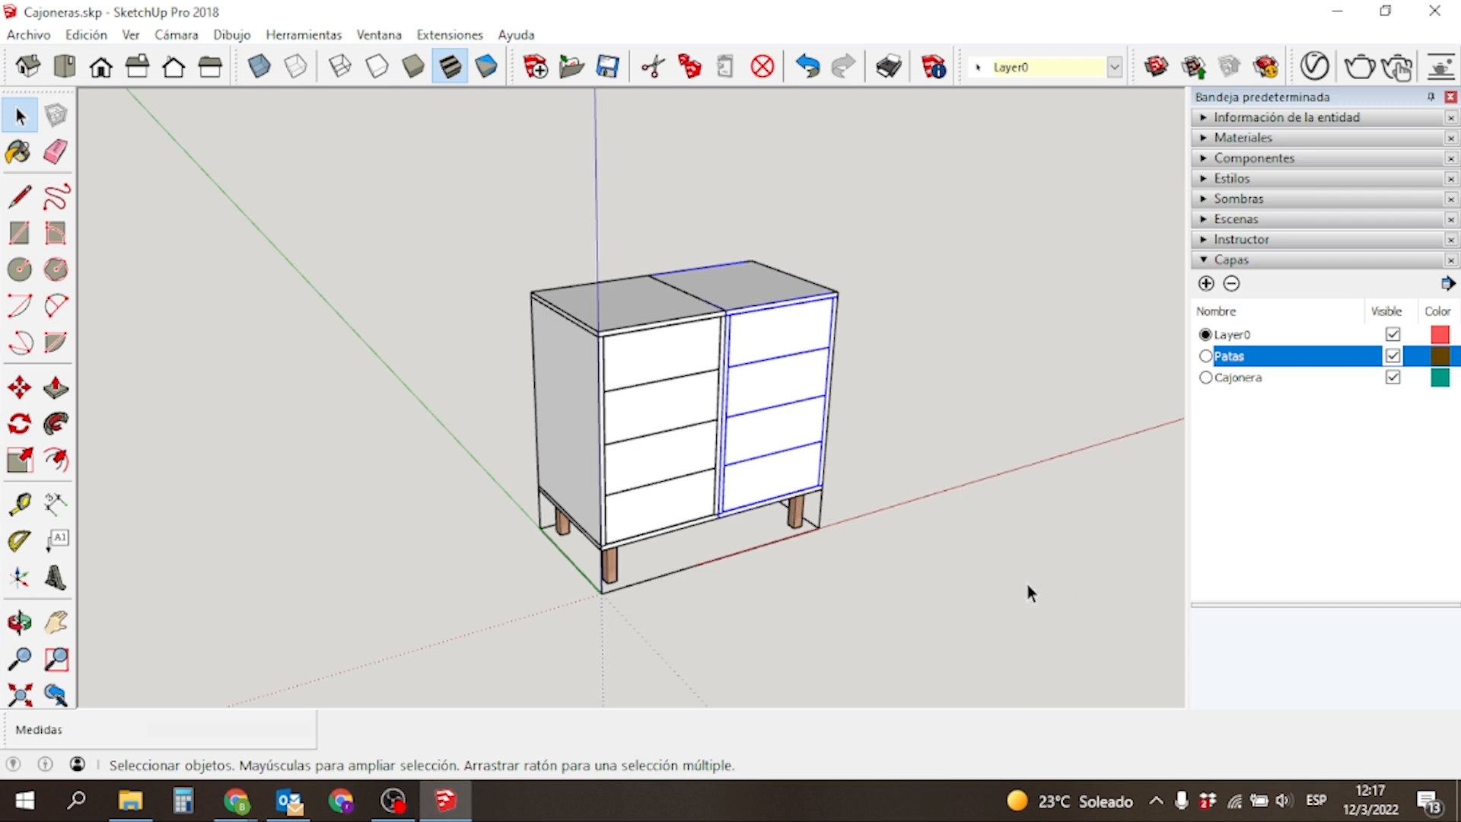
middle_click_drag(1025, 566, 814, 548)
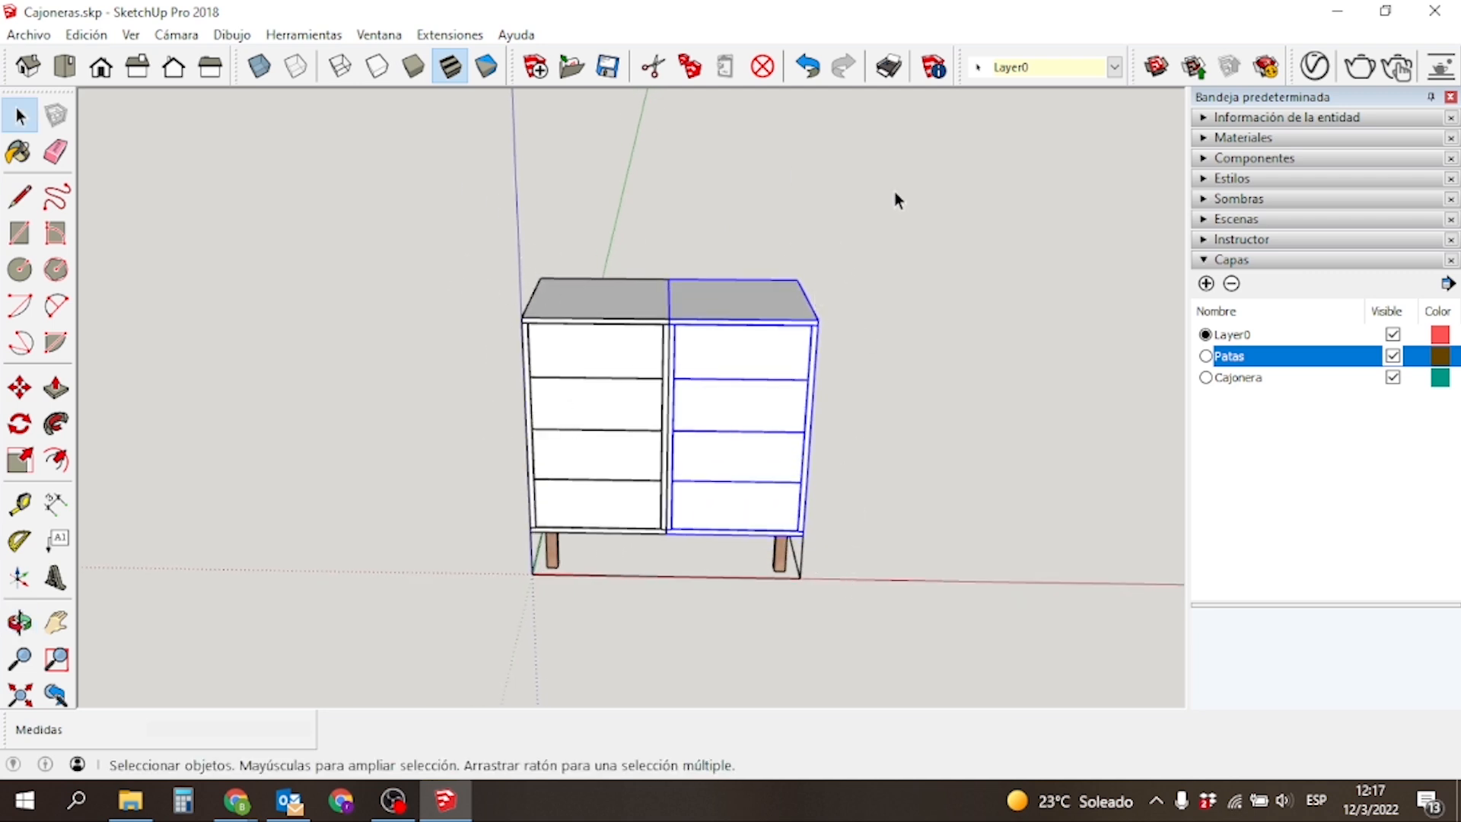
middle_click_drag(1093, 318, 1101, 267)
middle_click_drag(541, 366, 424, 460)
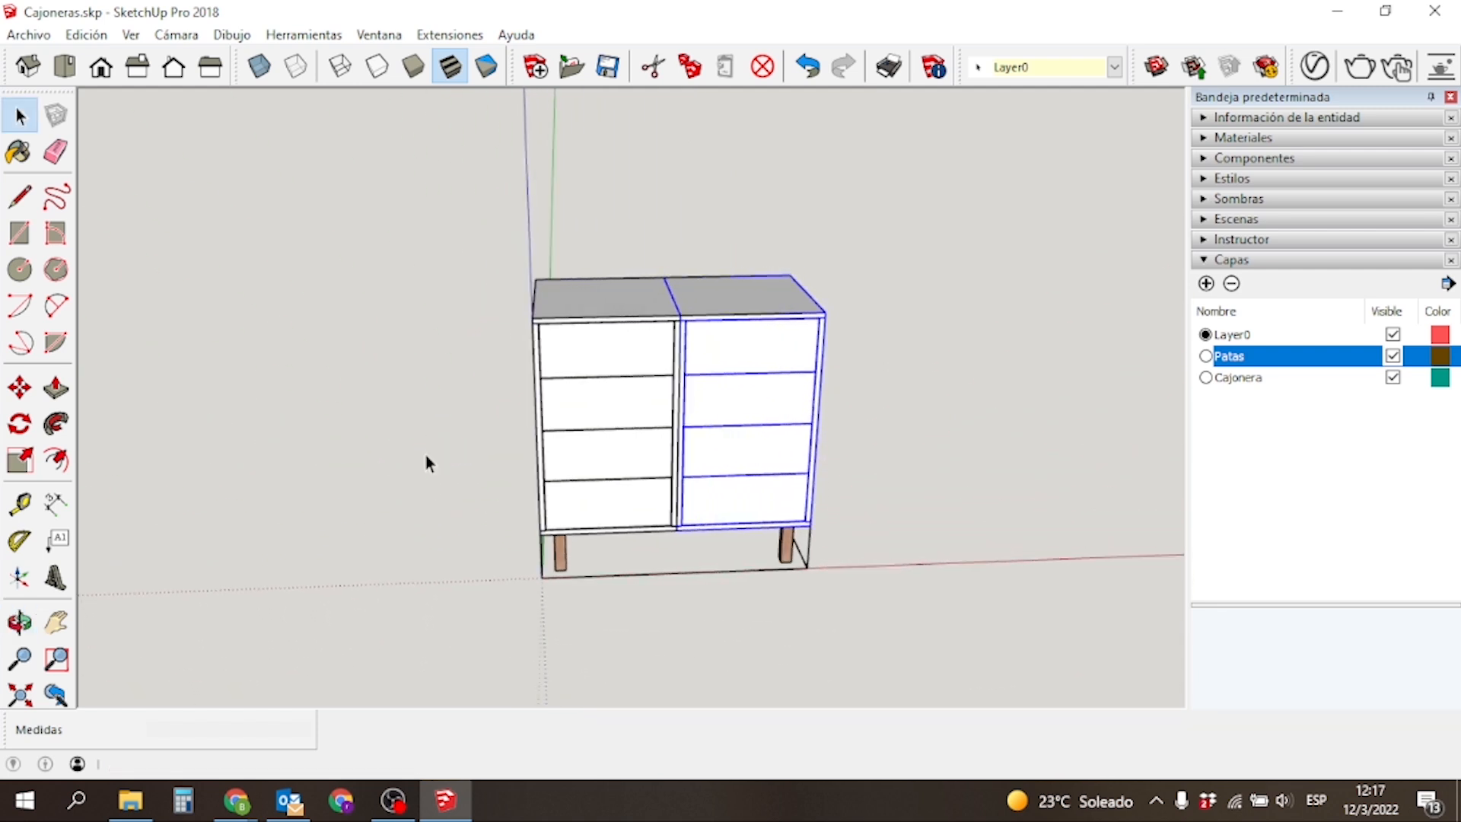
left_click(817, 567)
mouse_move(942, 546)
middle_mouse_down()
mouse_move(854, 532)
mouse_move(789, 594)
mouse_move(906, 590)
mouse_move(951, 567)
middle_mouse_up()
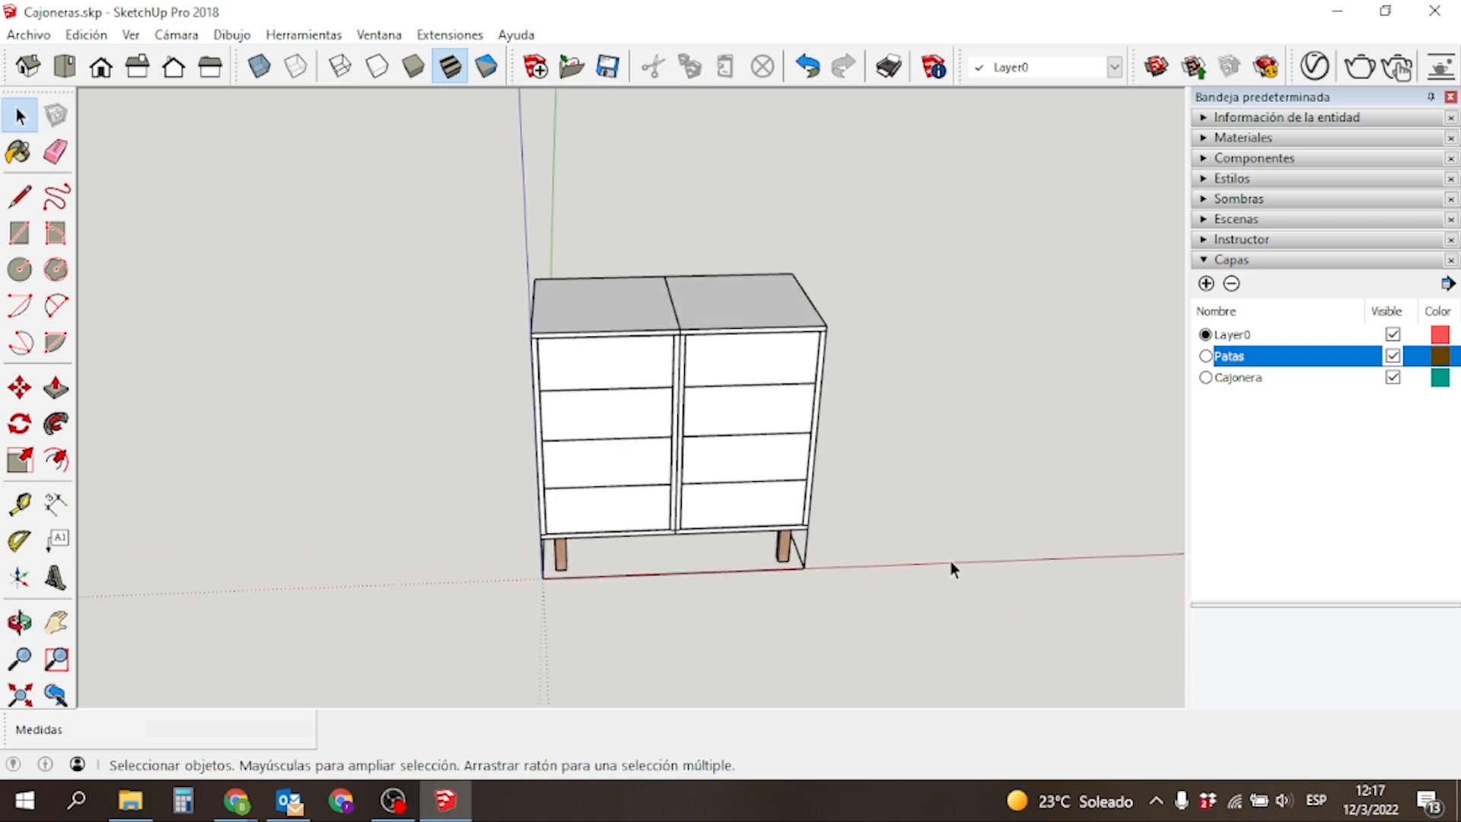
Frame the whole cabinet in isometric view, showing the front and left side, and save it as the first scene.
left_click(1202, 218)
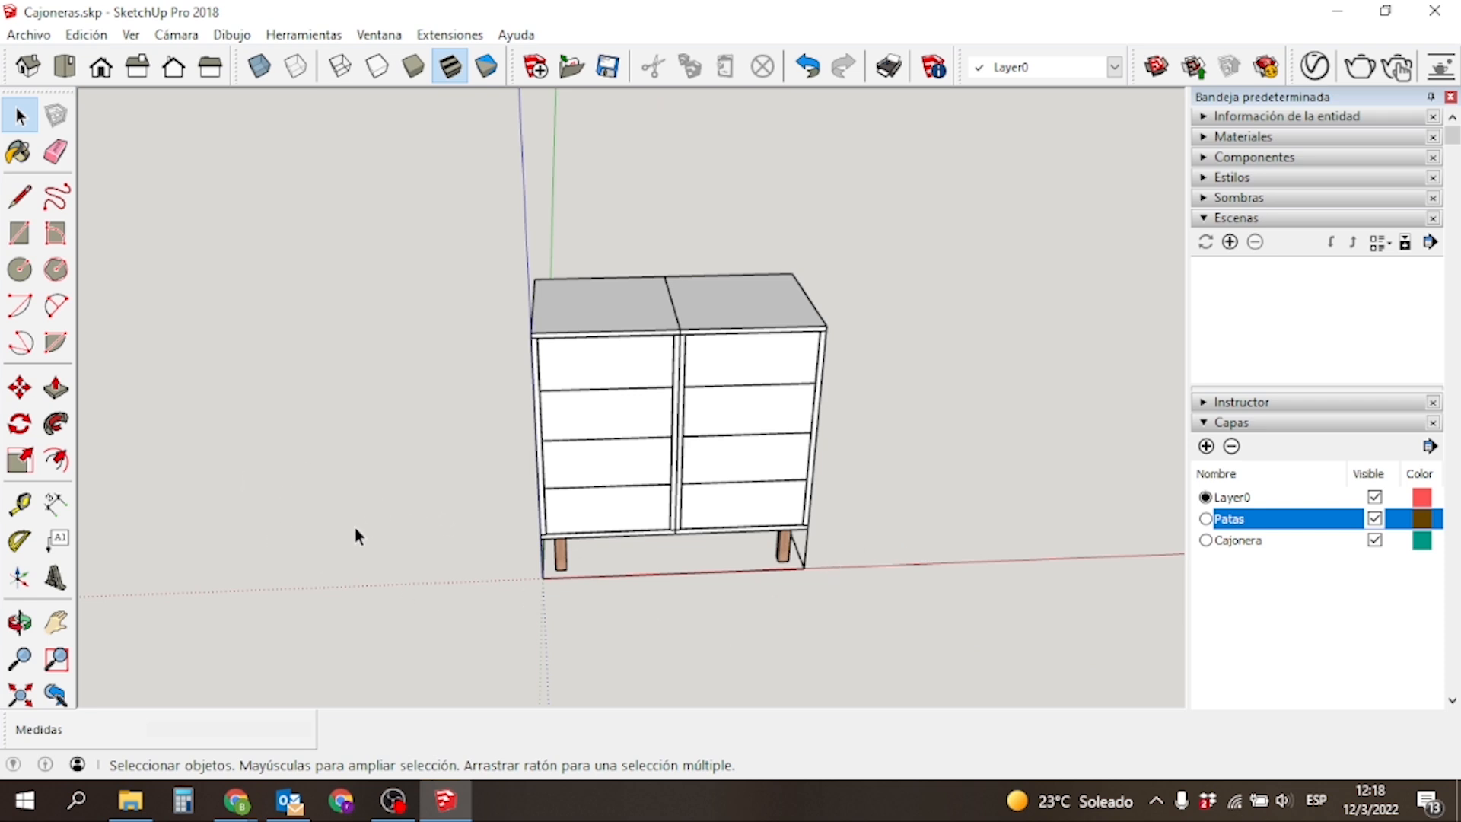
middle_click_drag(107, 194, 342, 365)
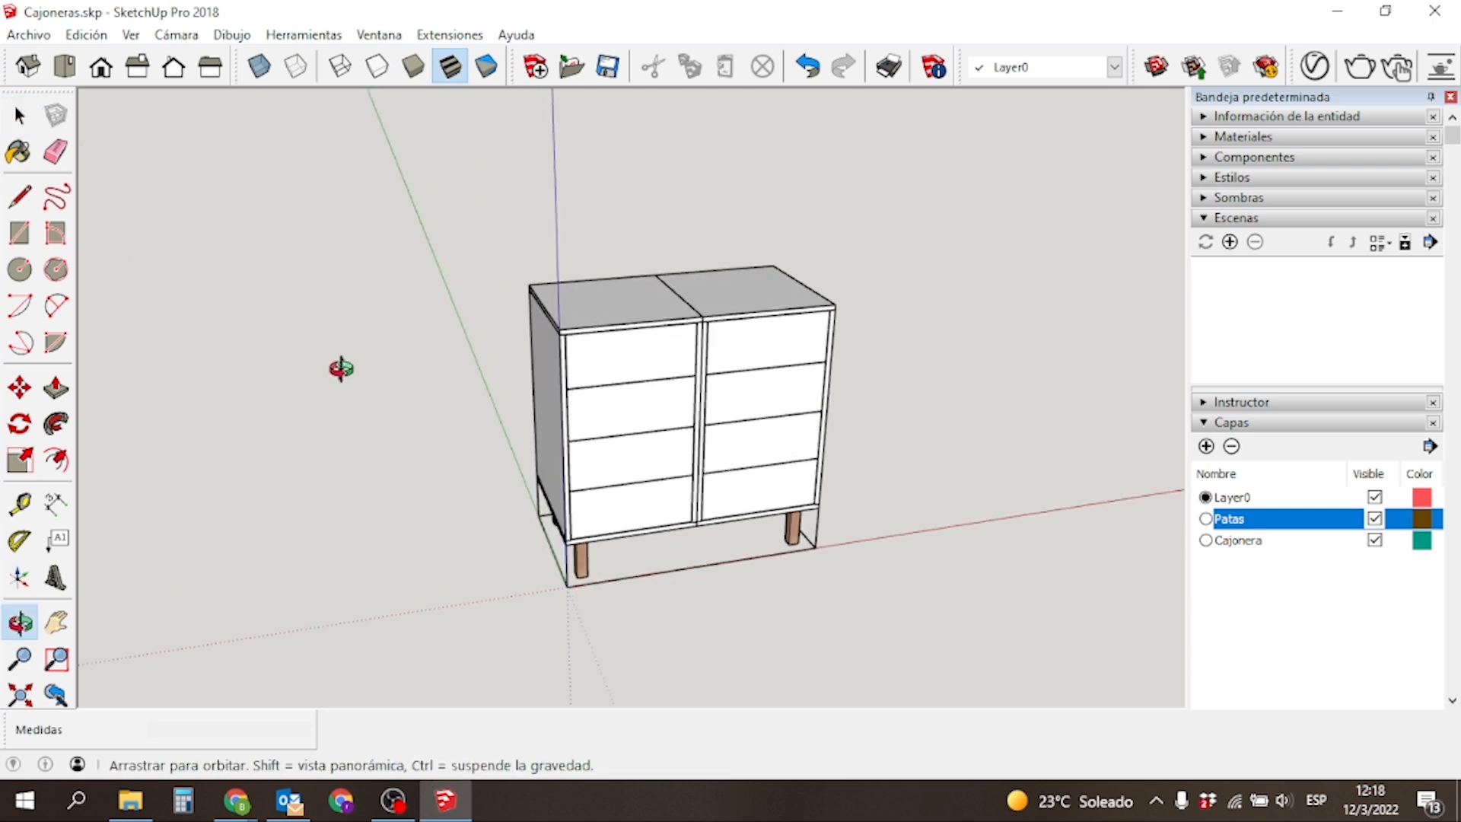
left_click(28, 66)
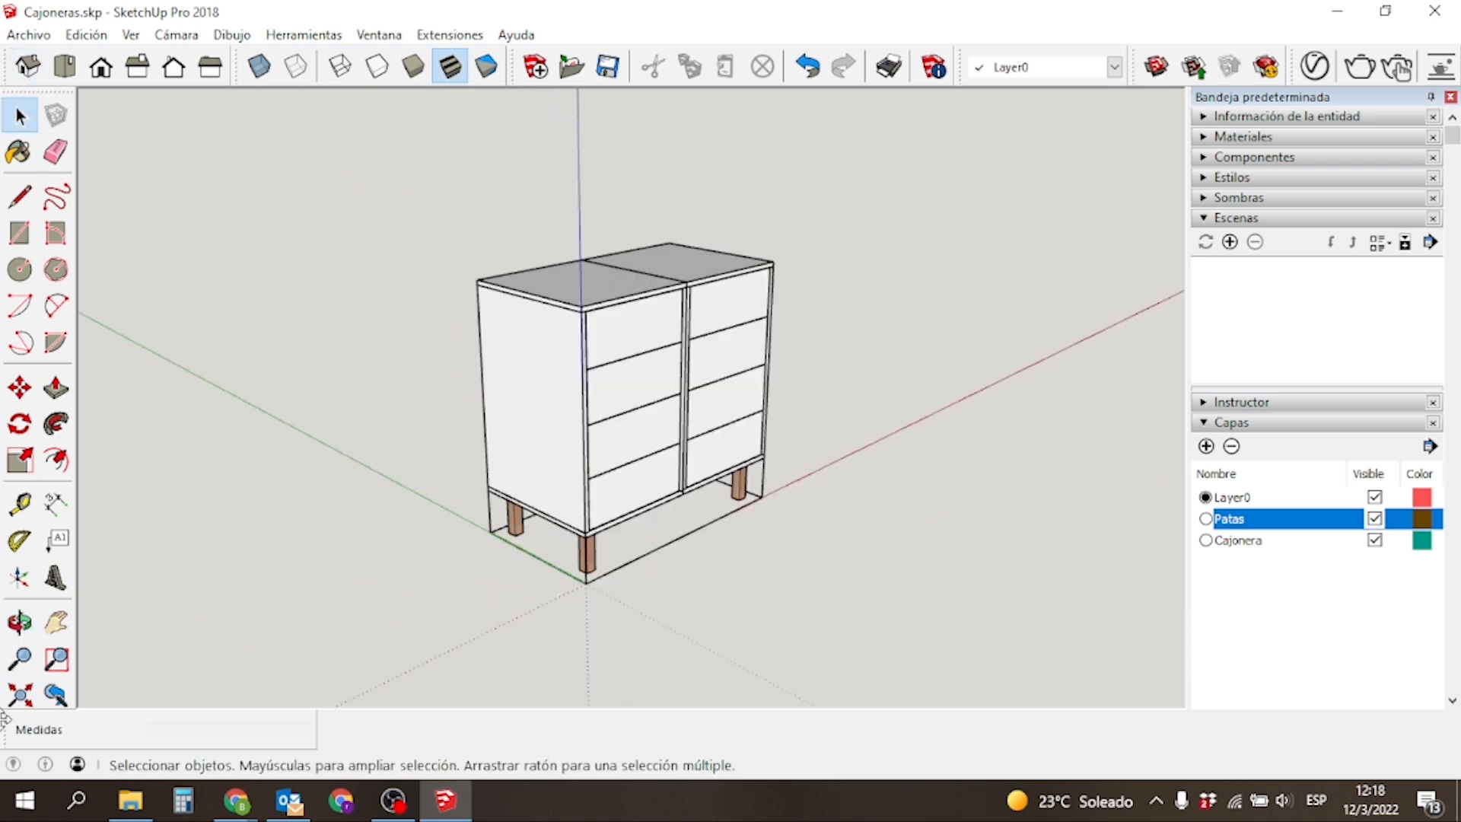
left_click(100, 76)
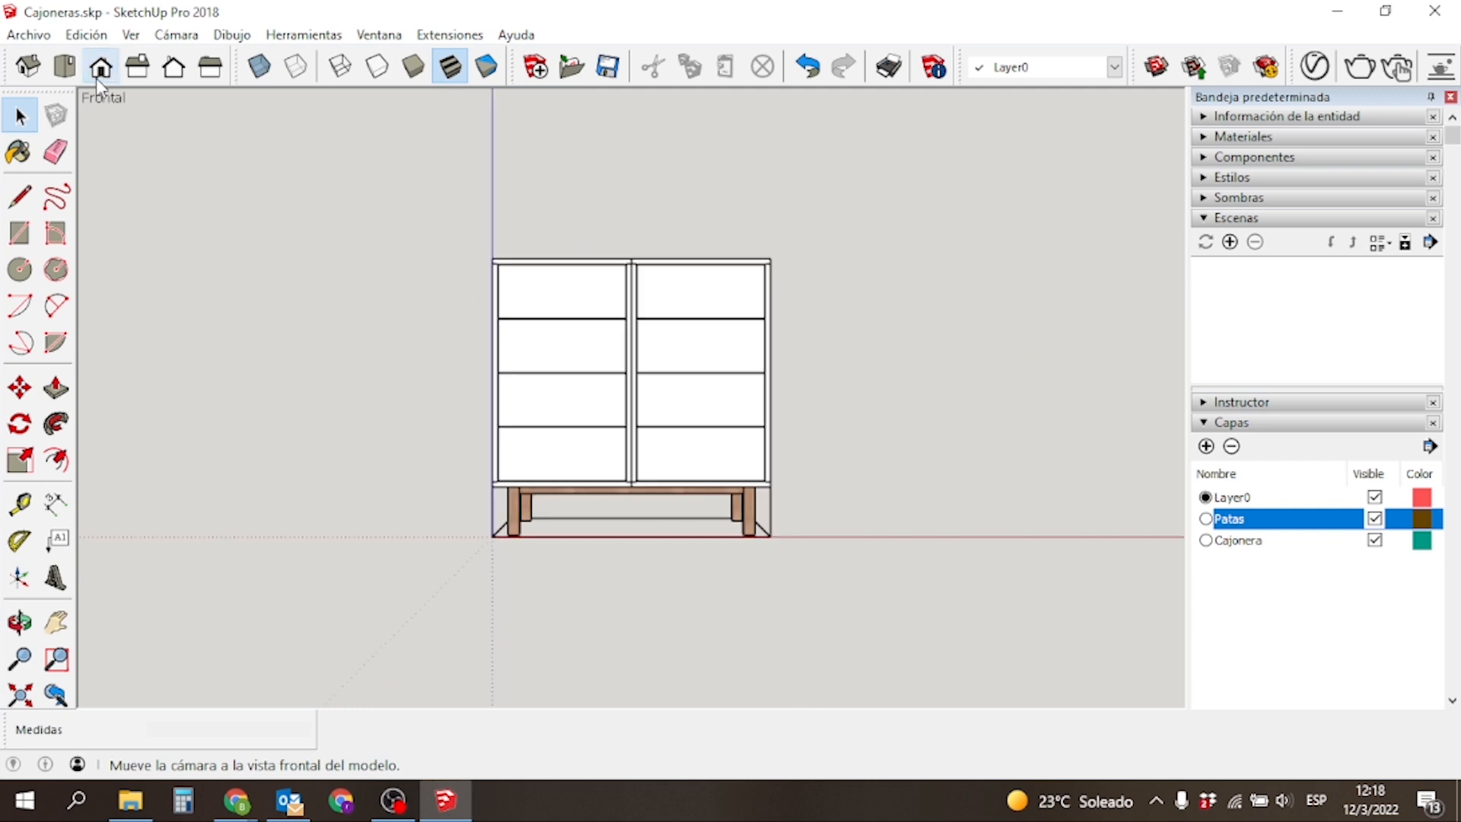
left_click(31, 70)
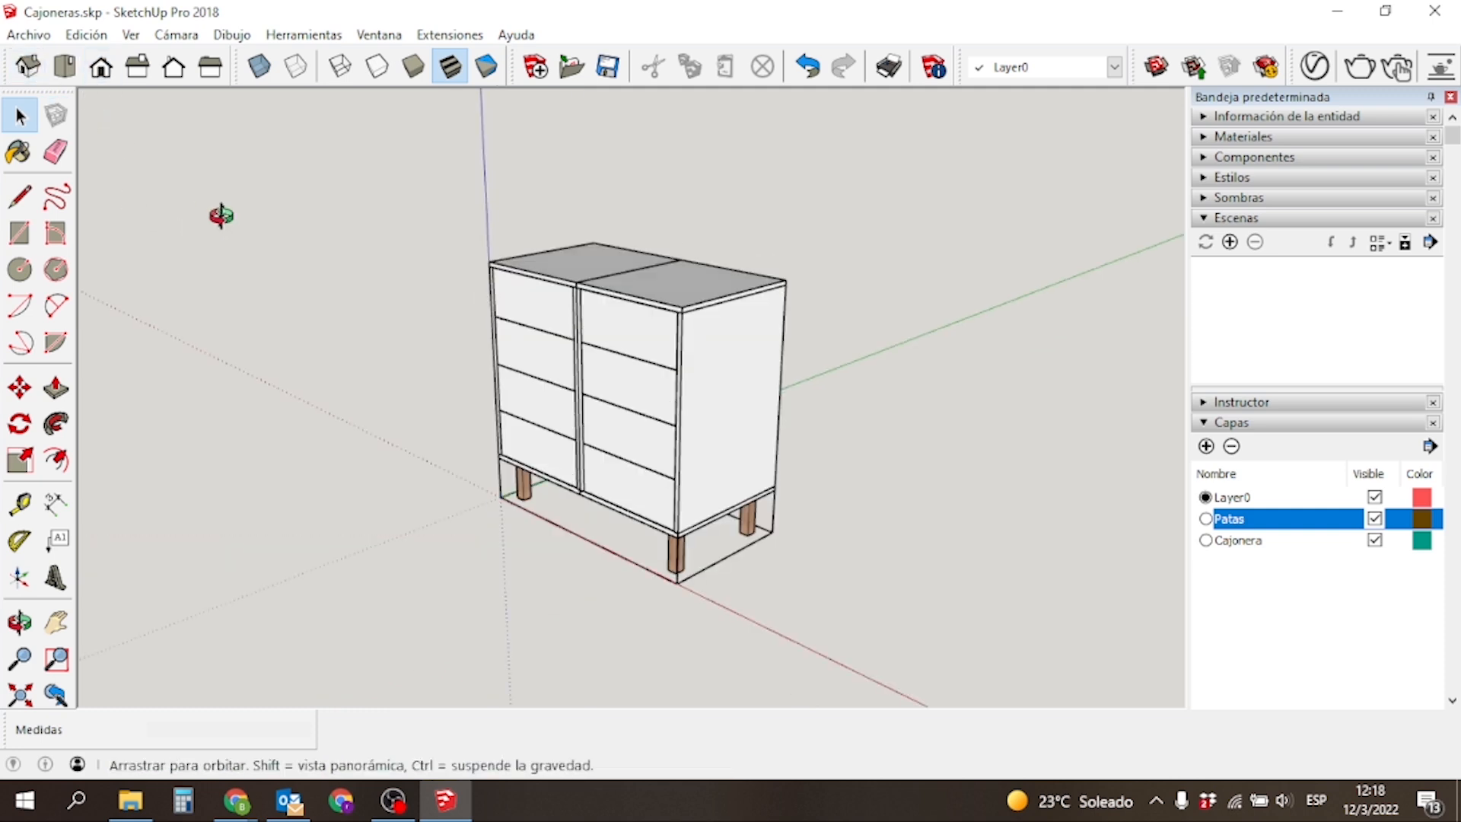
middle_click_drag(205, 208, 661, 314)
left_click(19, 694)
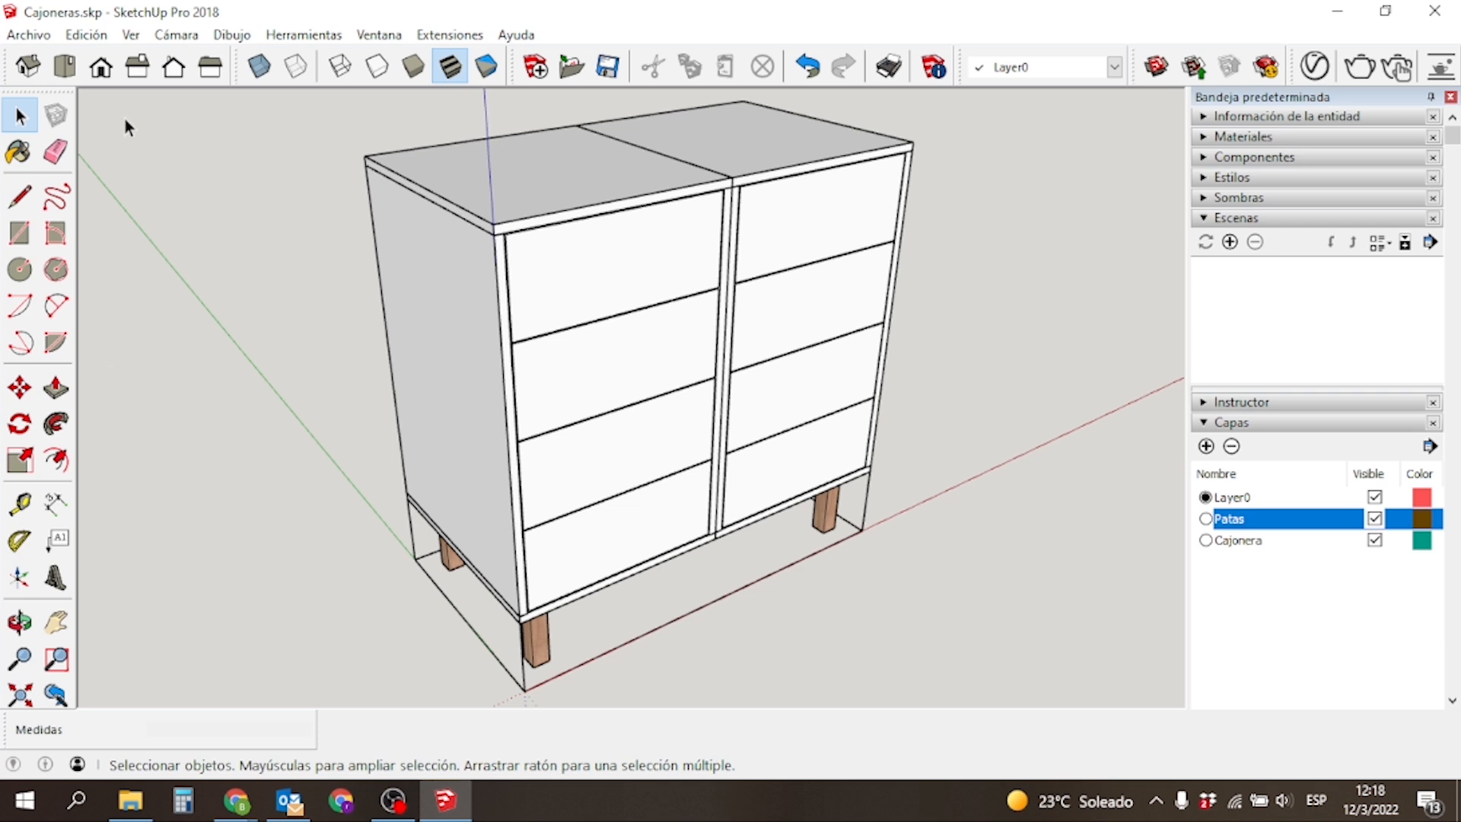
left_click(27, 67)
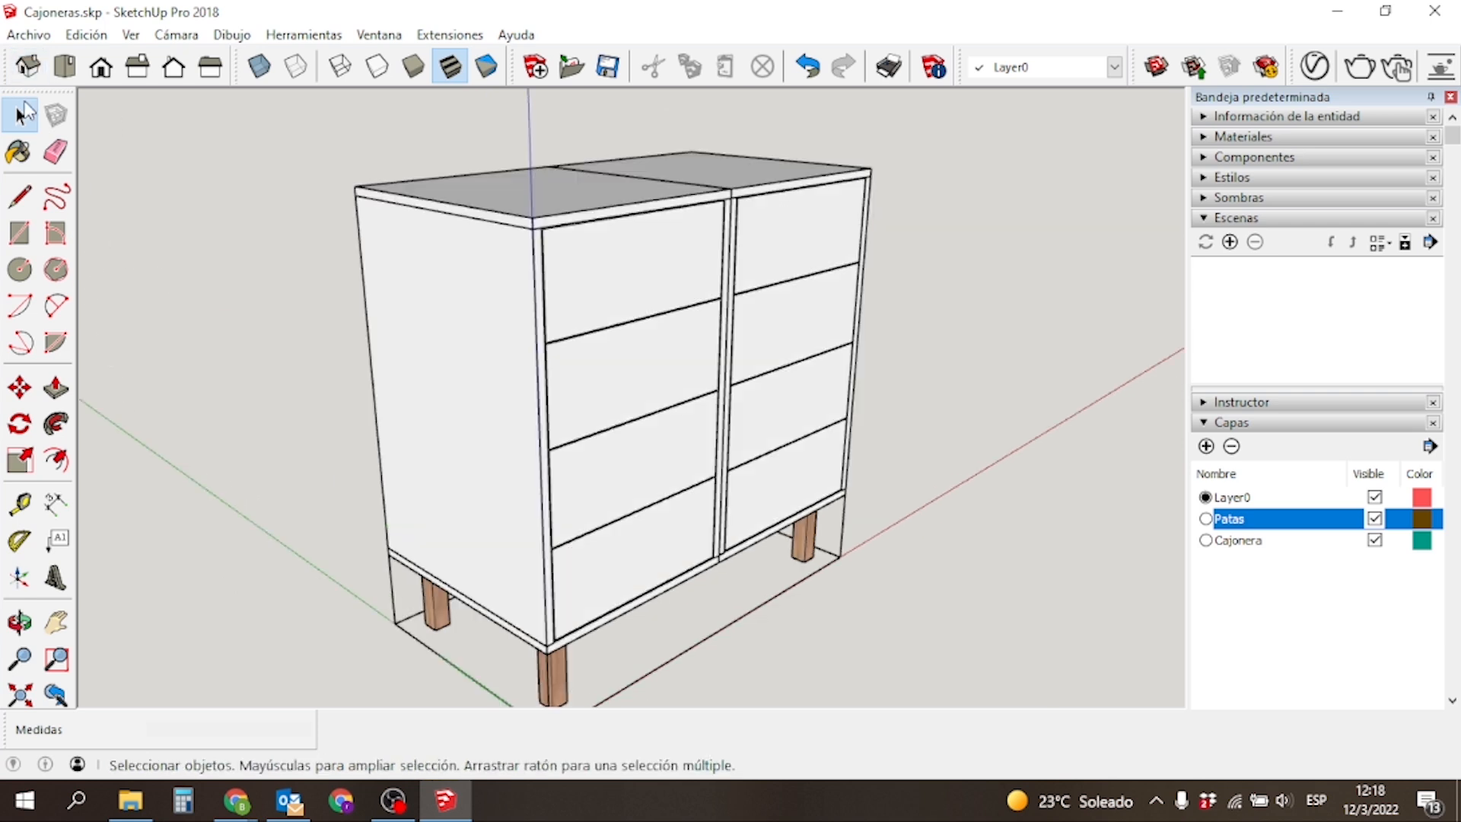
left_click(18, 702)
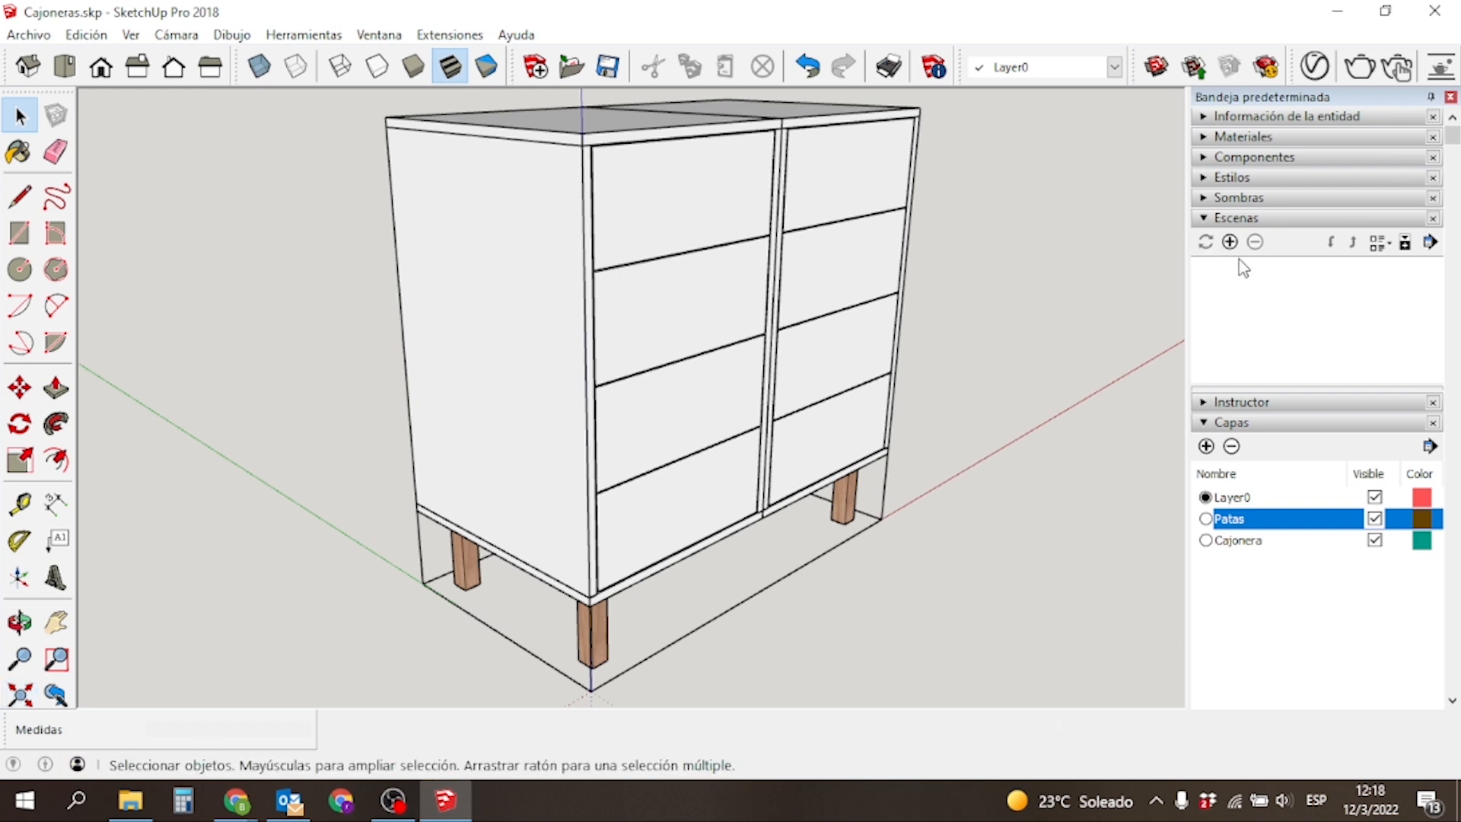
left_click(1230, 242)
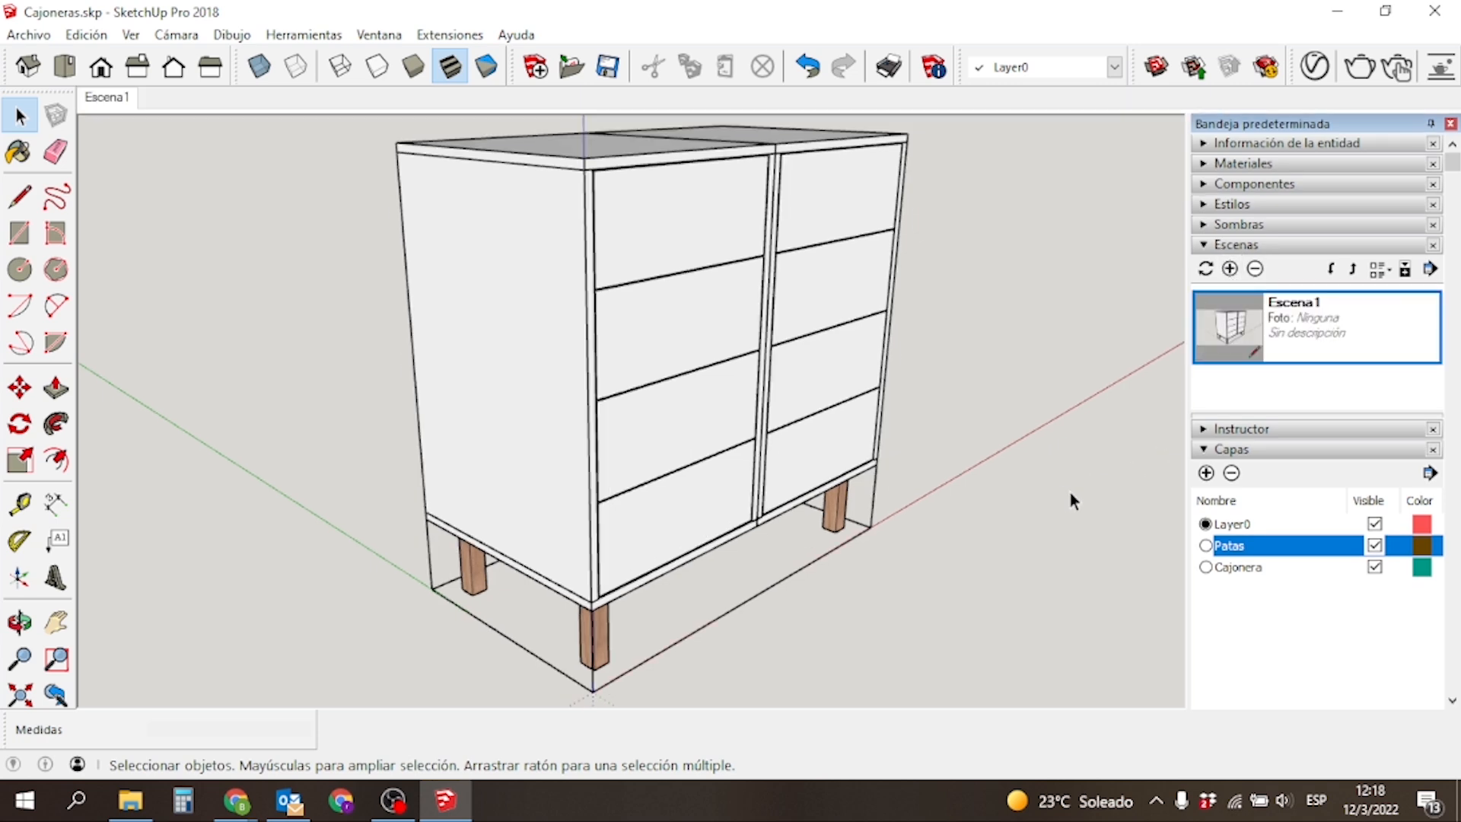
Switch to the standard front view of the cabinet and save it as a second scene.
middle_click_drag(1070, 494, 647, 505)
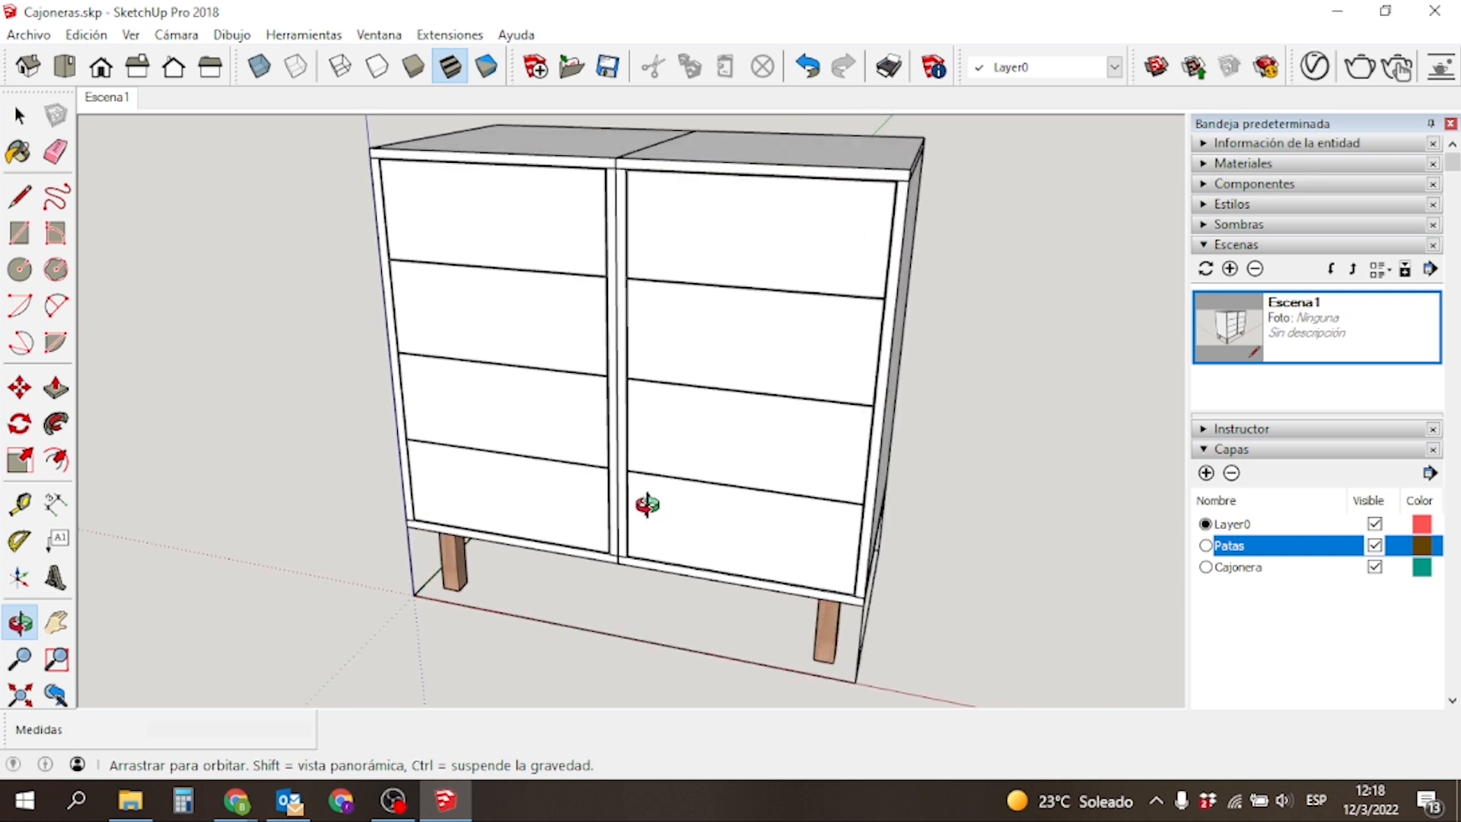
left_click(99, 70)
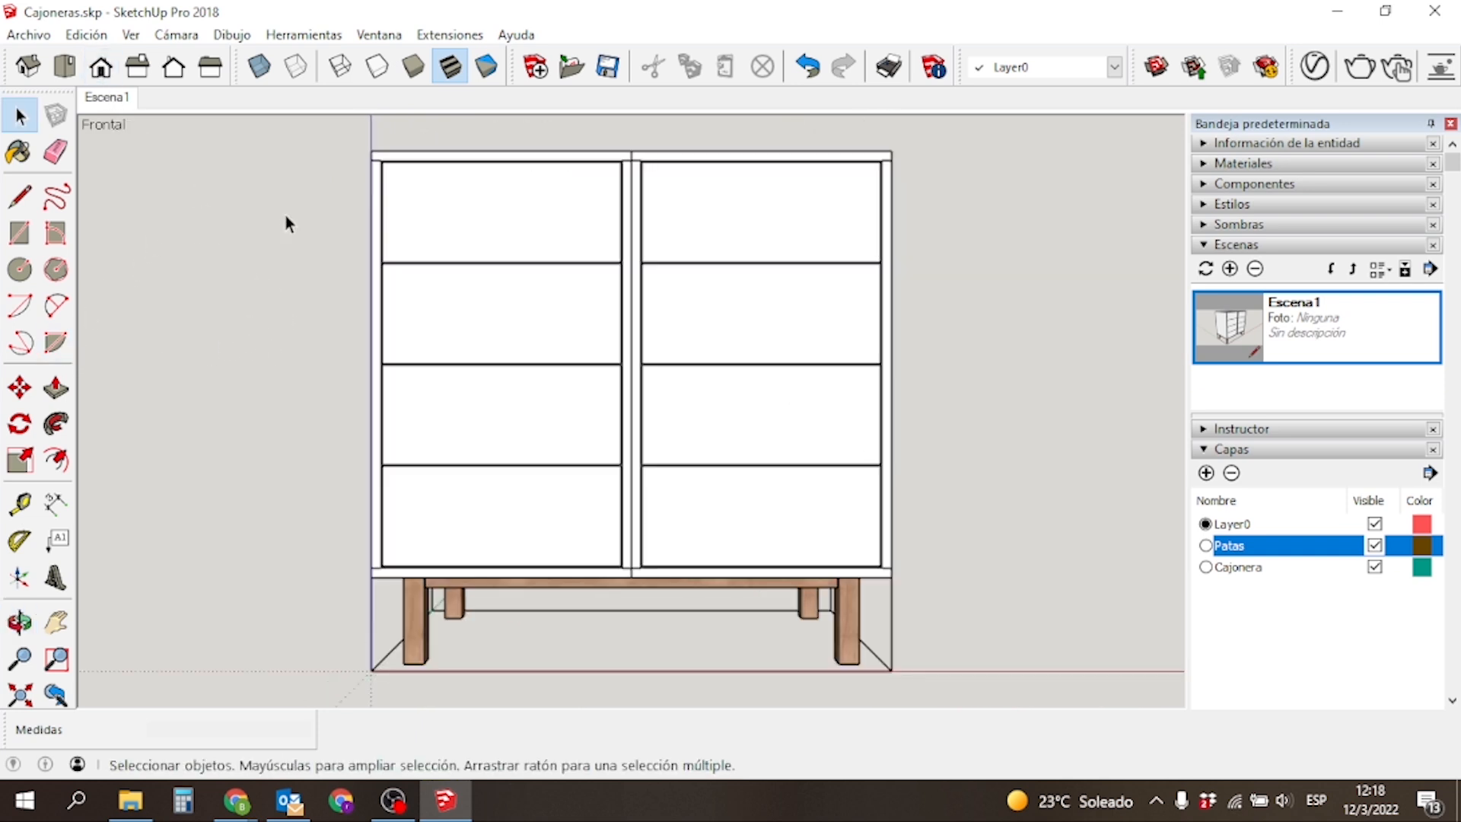
left_click(1230, 267)
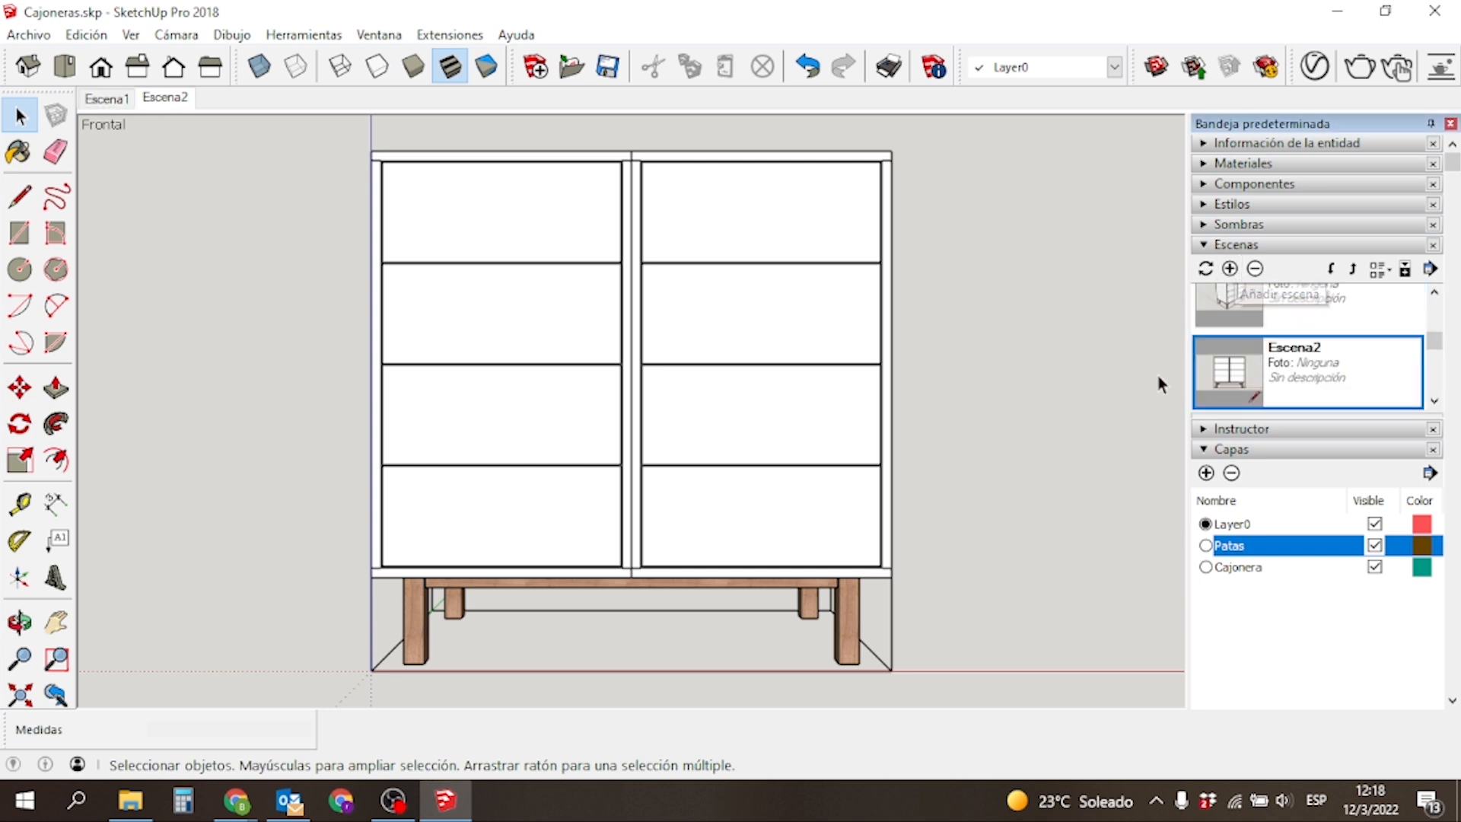
Frame the cabinet from a low front-right angle with the legs in view and save it as a third scene.
middle_click_drag(1048, 509, 757, 620)
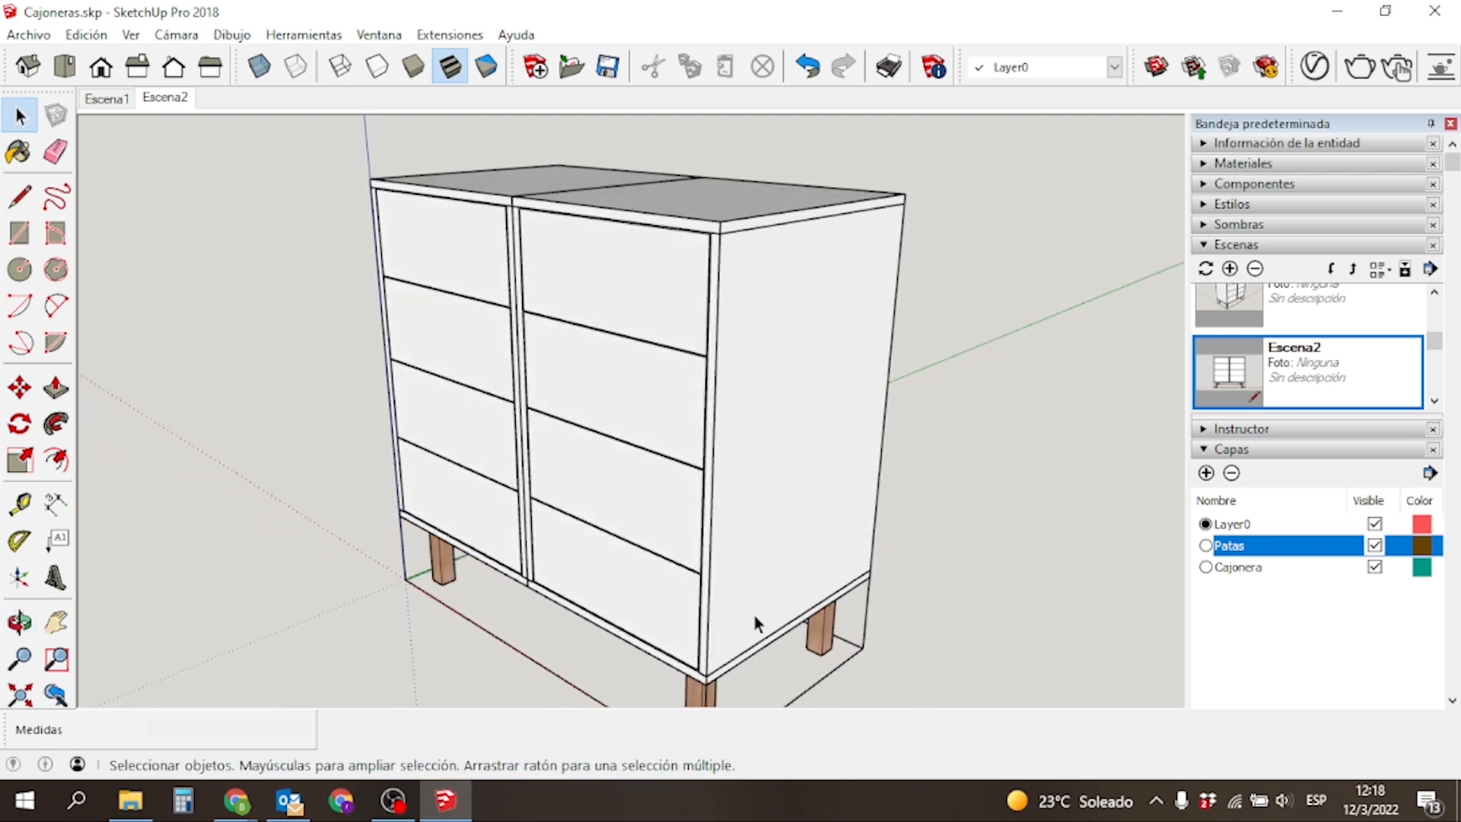
scroll(822, 561, "down", 5)
middle_click_drag(942, 632, 822, 394)
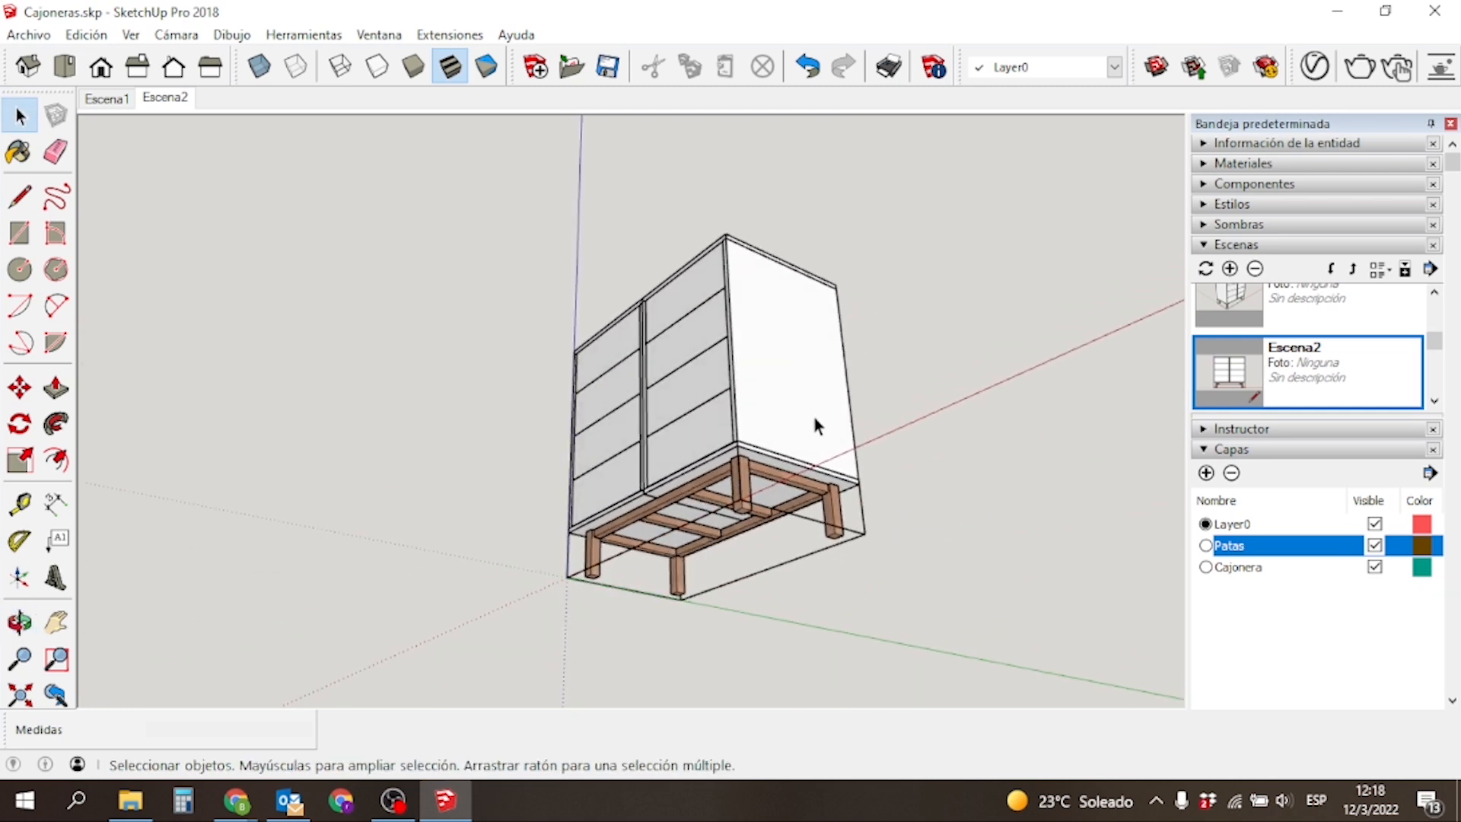
scroll(852, 434, "up", 2)
left_click(21, 695)
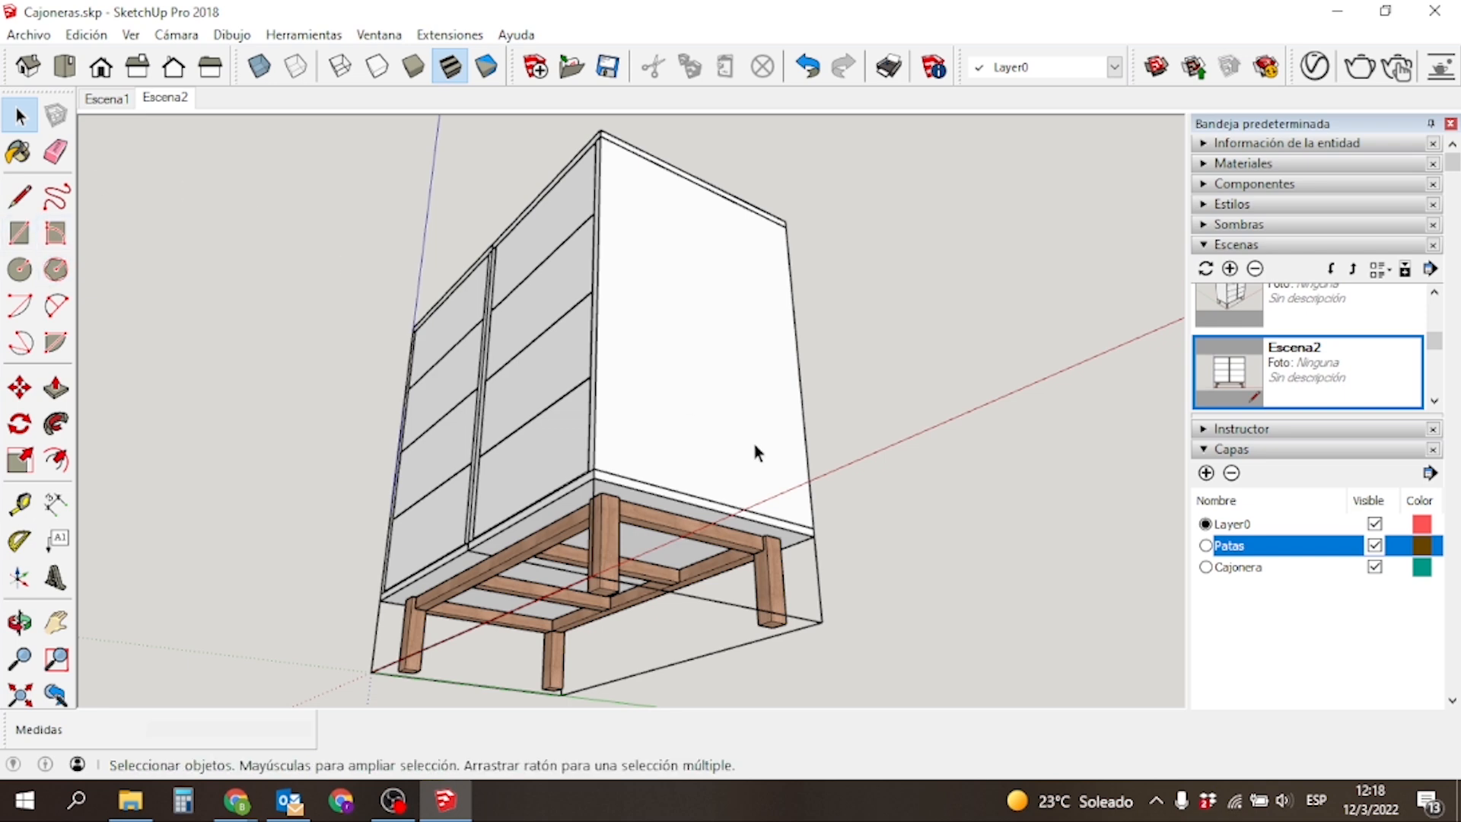
left_click(28, 66)
key("o")
left_click_drag(272, 301, 327, 335)
key("space")
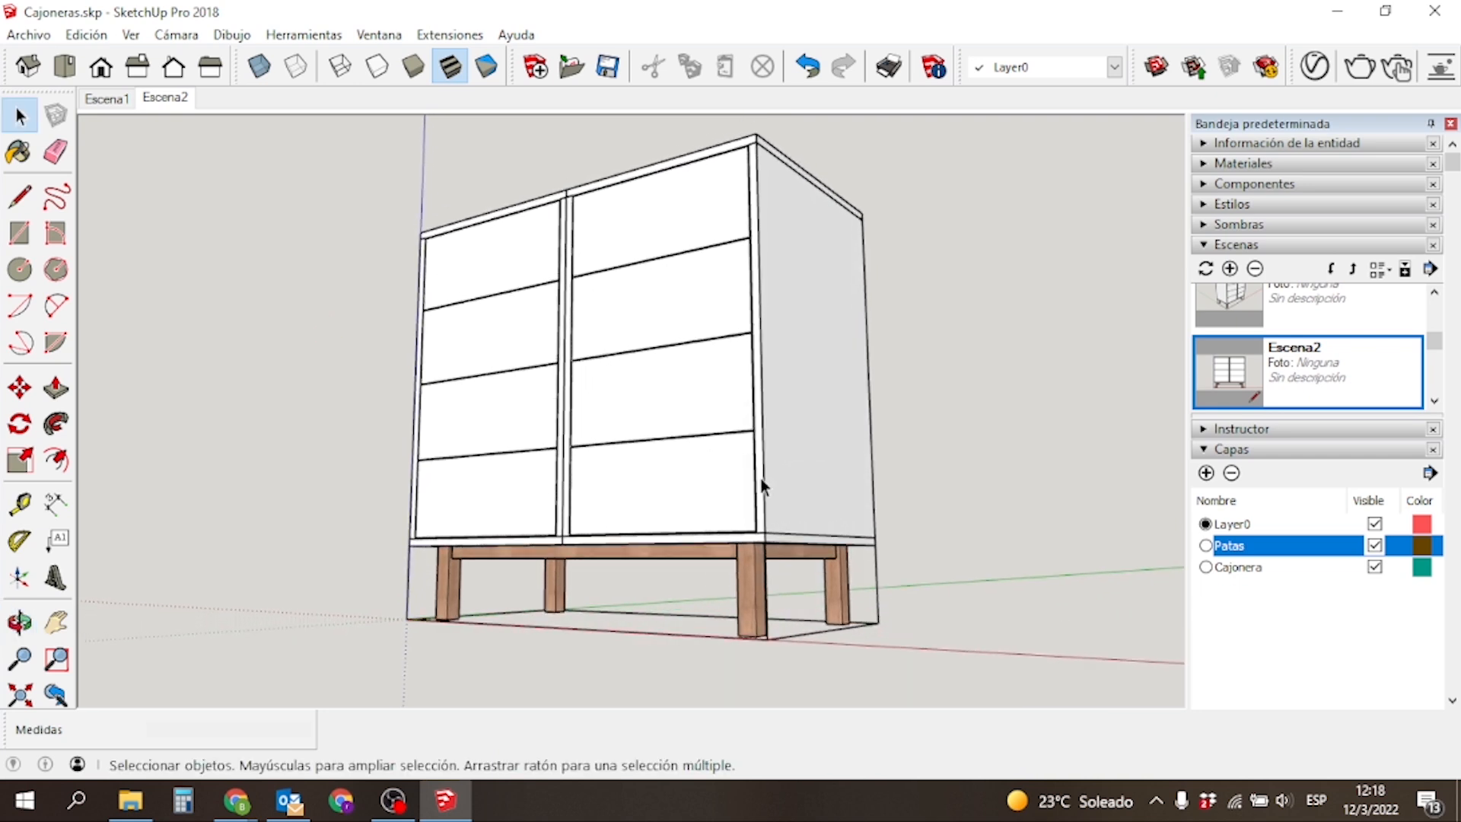
left_click(1229, 268)
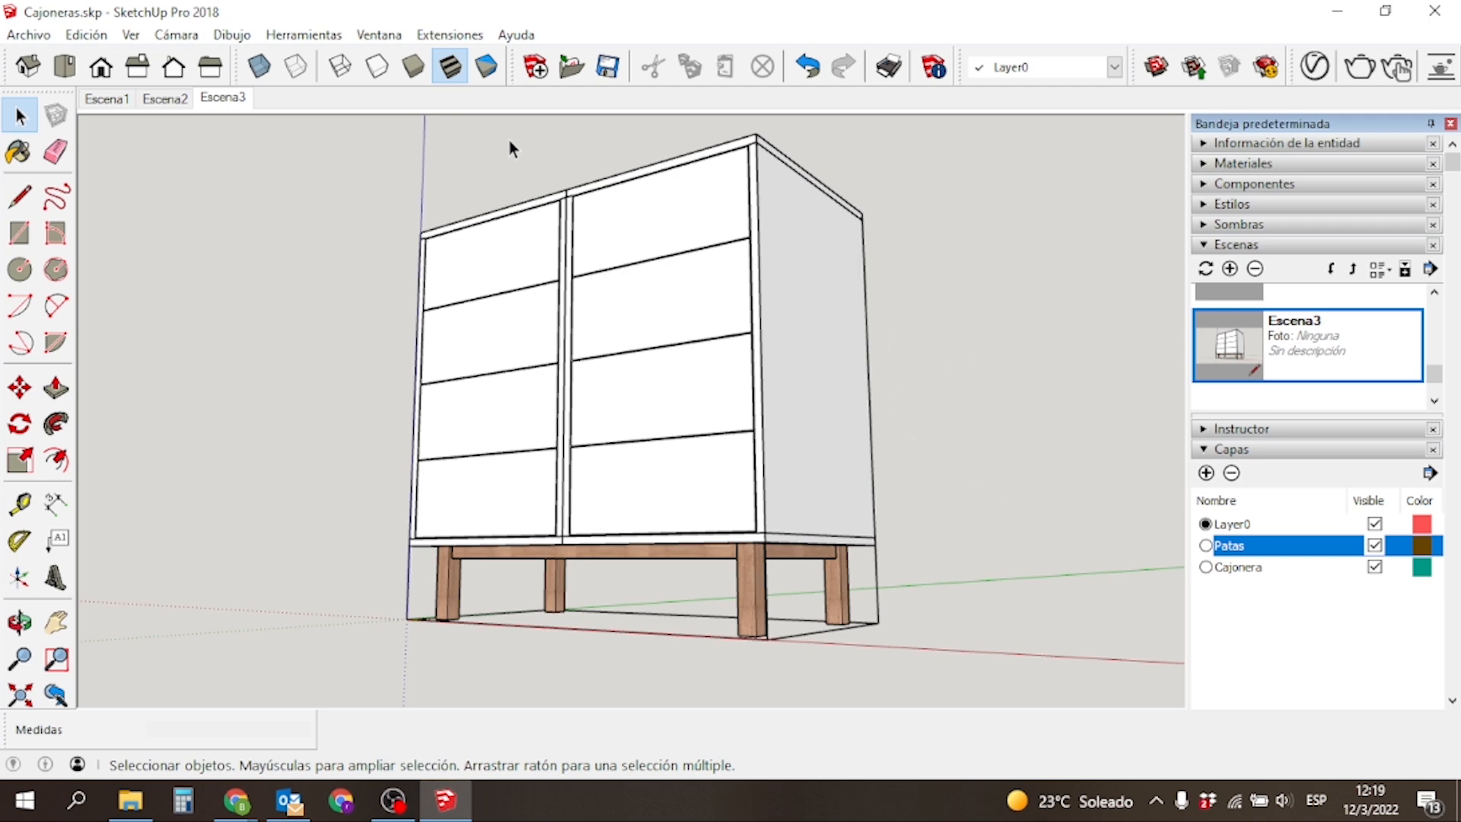
Frame the back of the cabinet from slightly above and save the view as a fourth scene.
middle_click_drag(1030, 213, 411, 369)
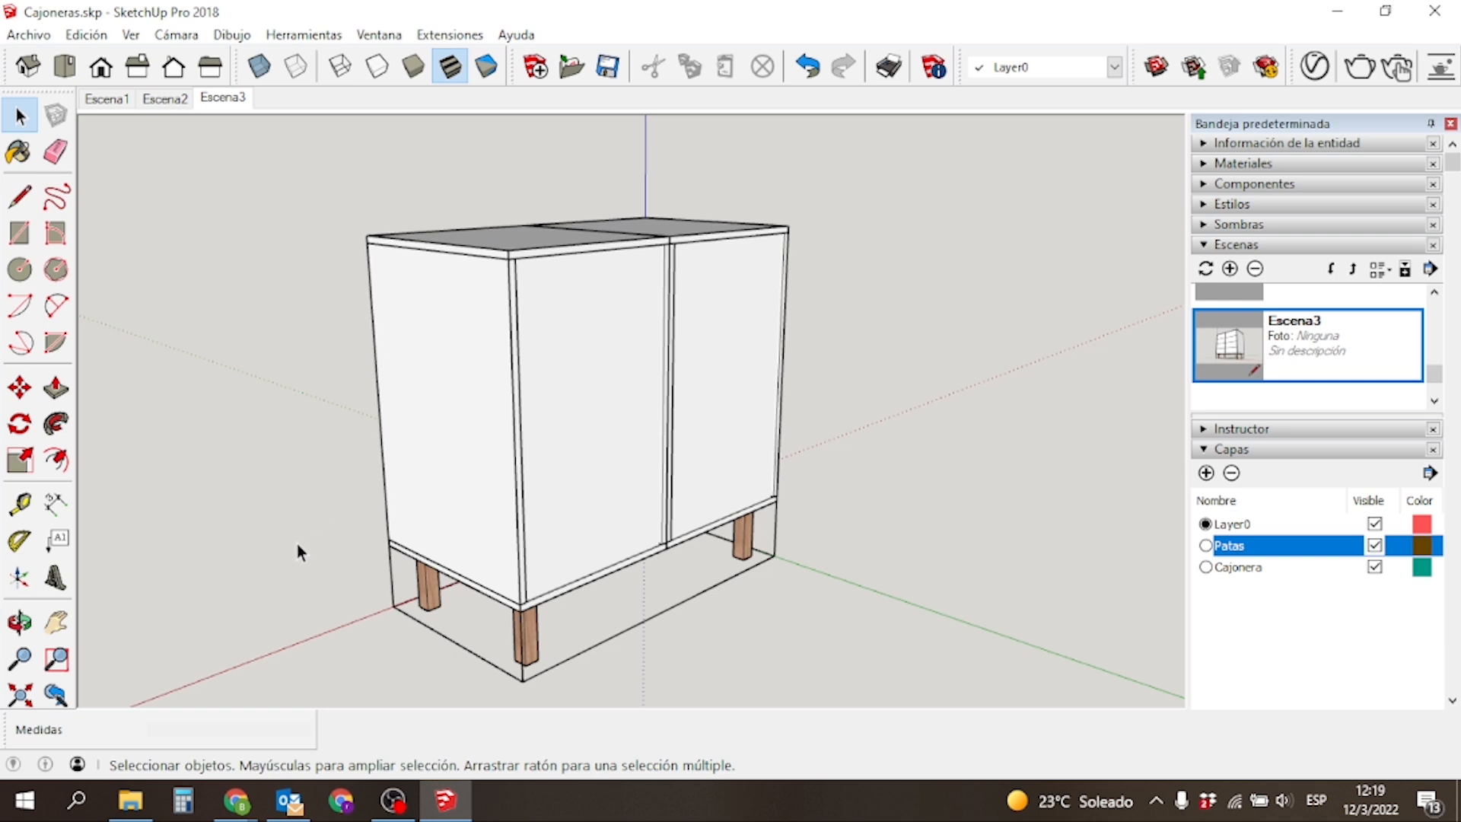
middle_click_drag(957, 447, 970, 441)
left_click_drag(972, 444, 982, 480)
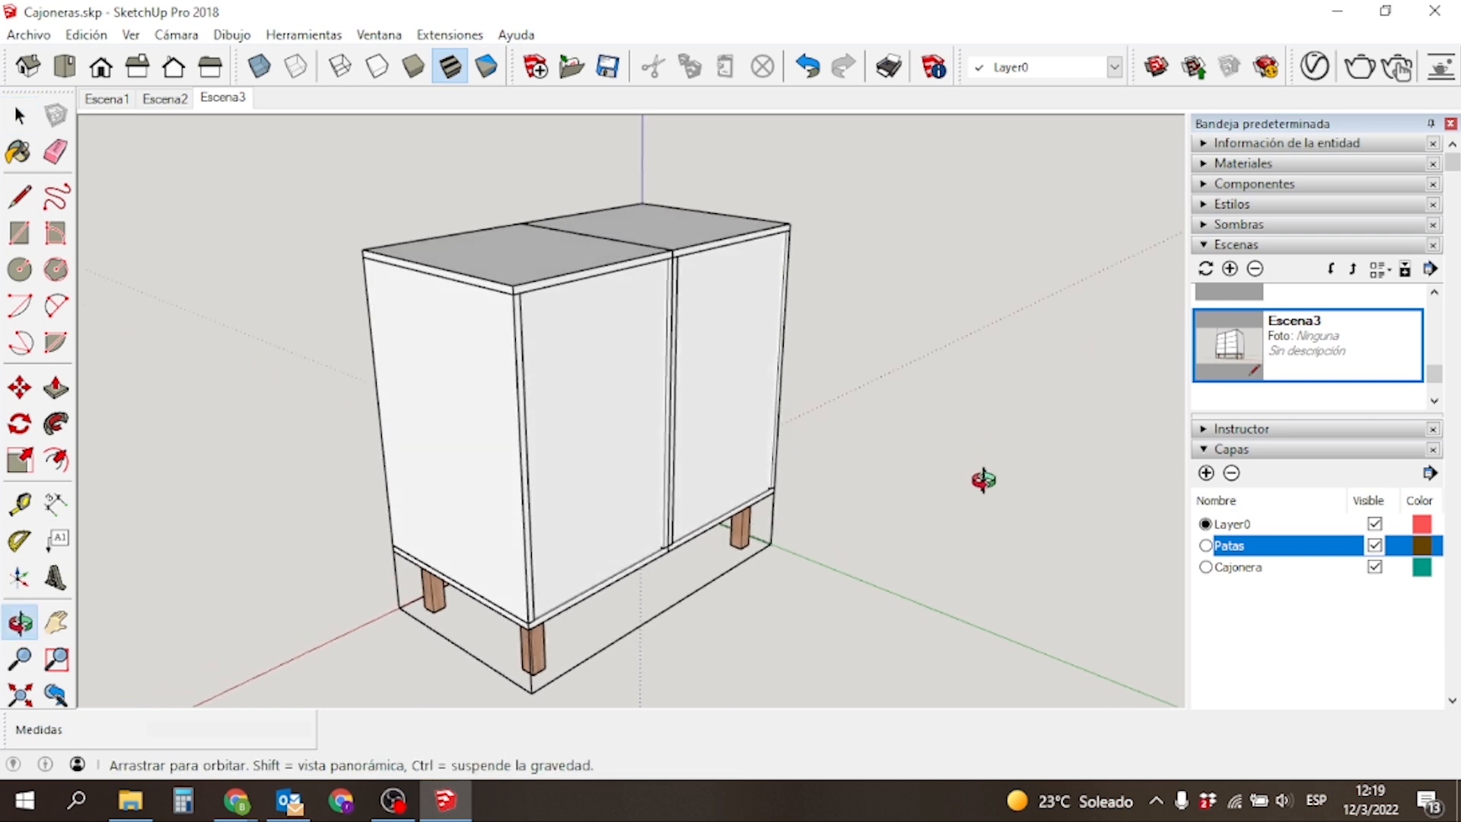
key("space")
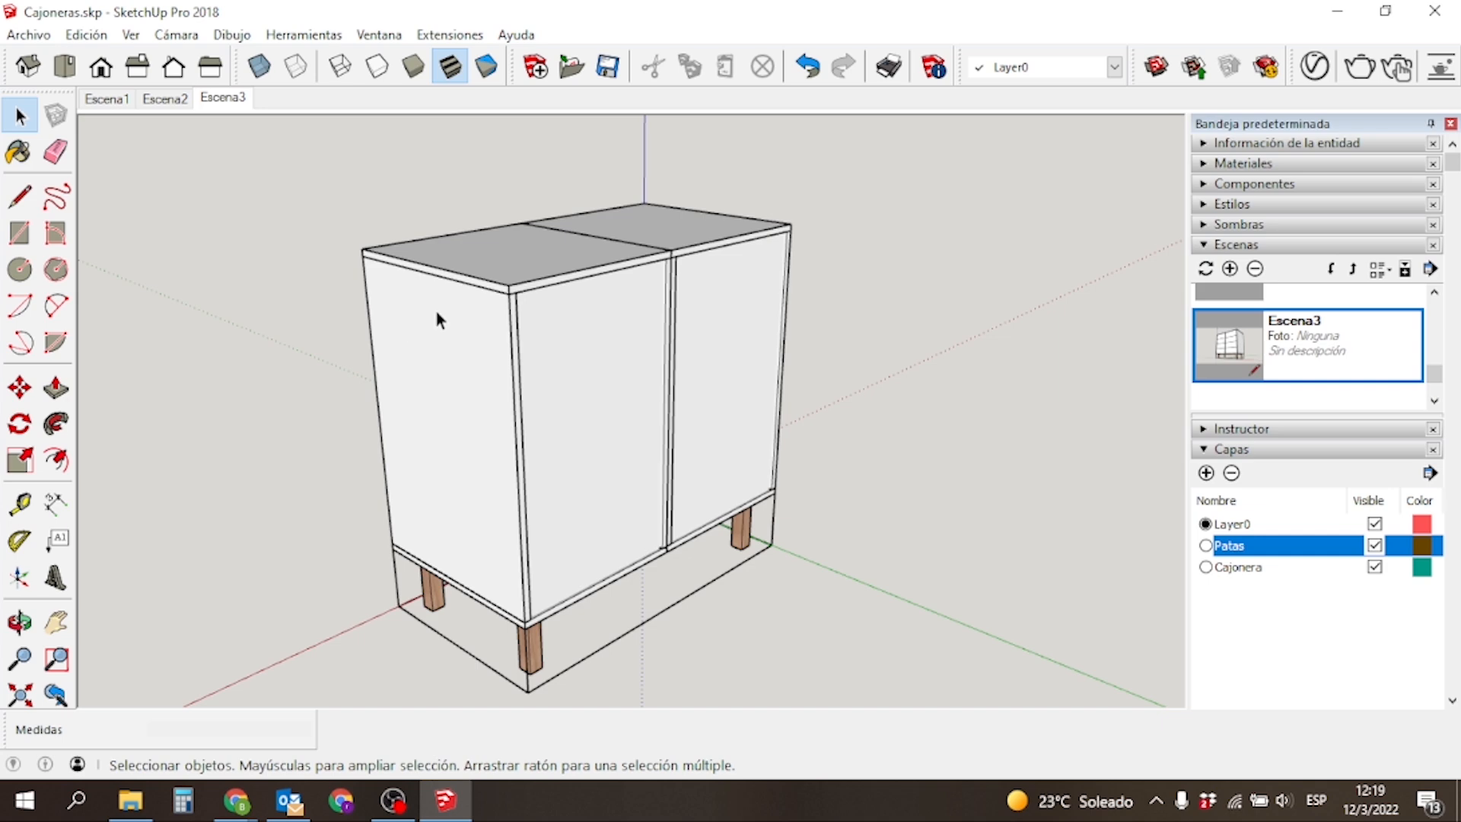
left_click(1230, 268)
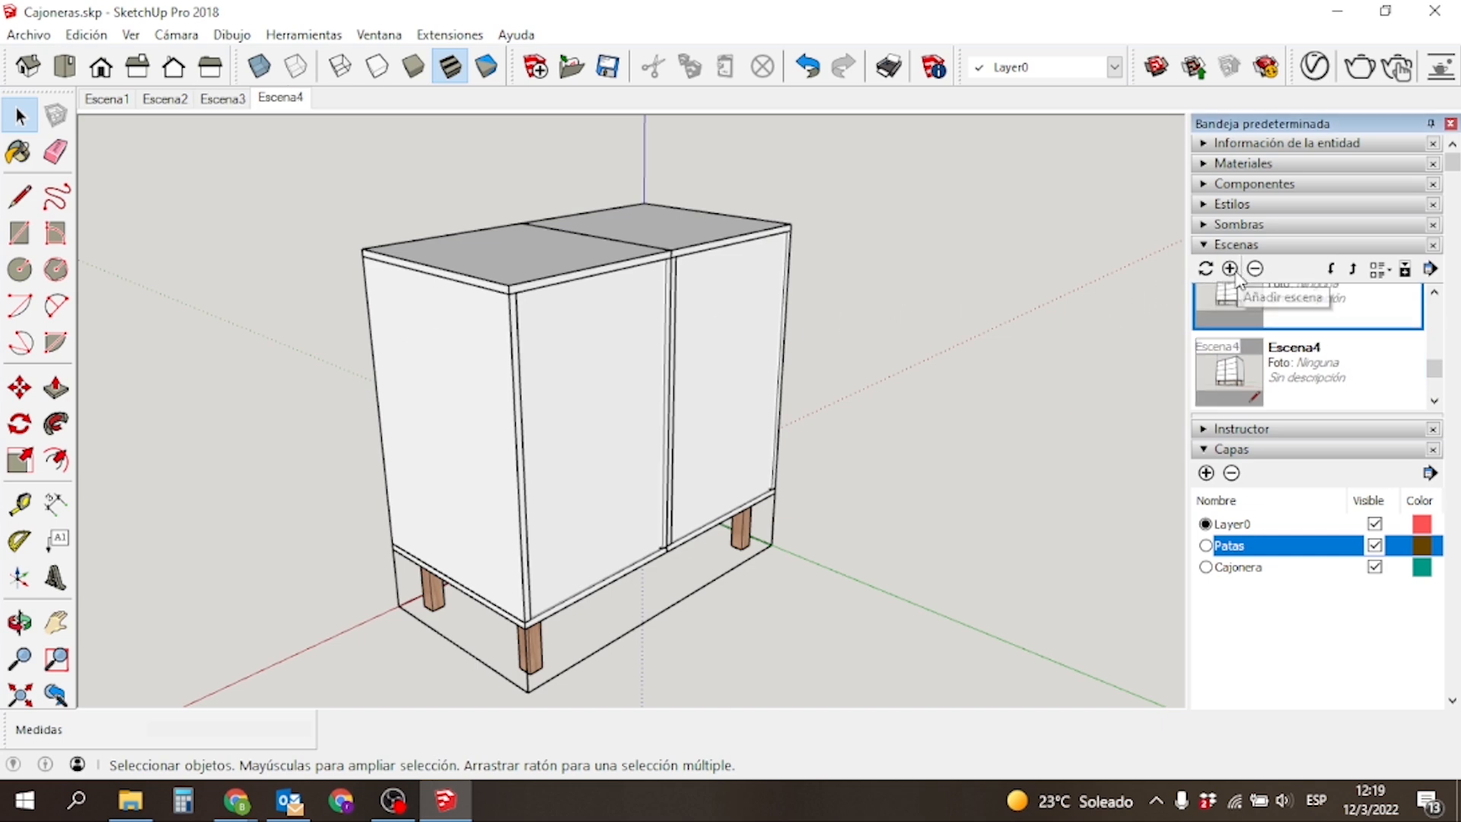
Frame the cabinet's left side and back from a low angle with the legs in view, and save it as the fifth scene.
middle_click_drag(1009, 404, 182, 213)
scroll(403, 426, "up", 1)
middle_click_drag(454, 539, 385, 451)
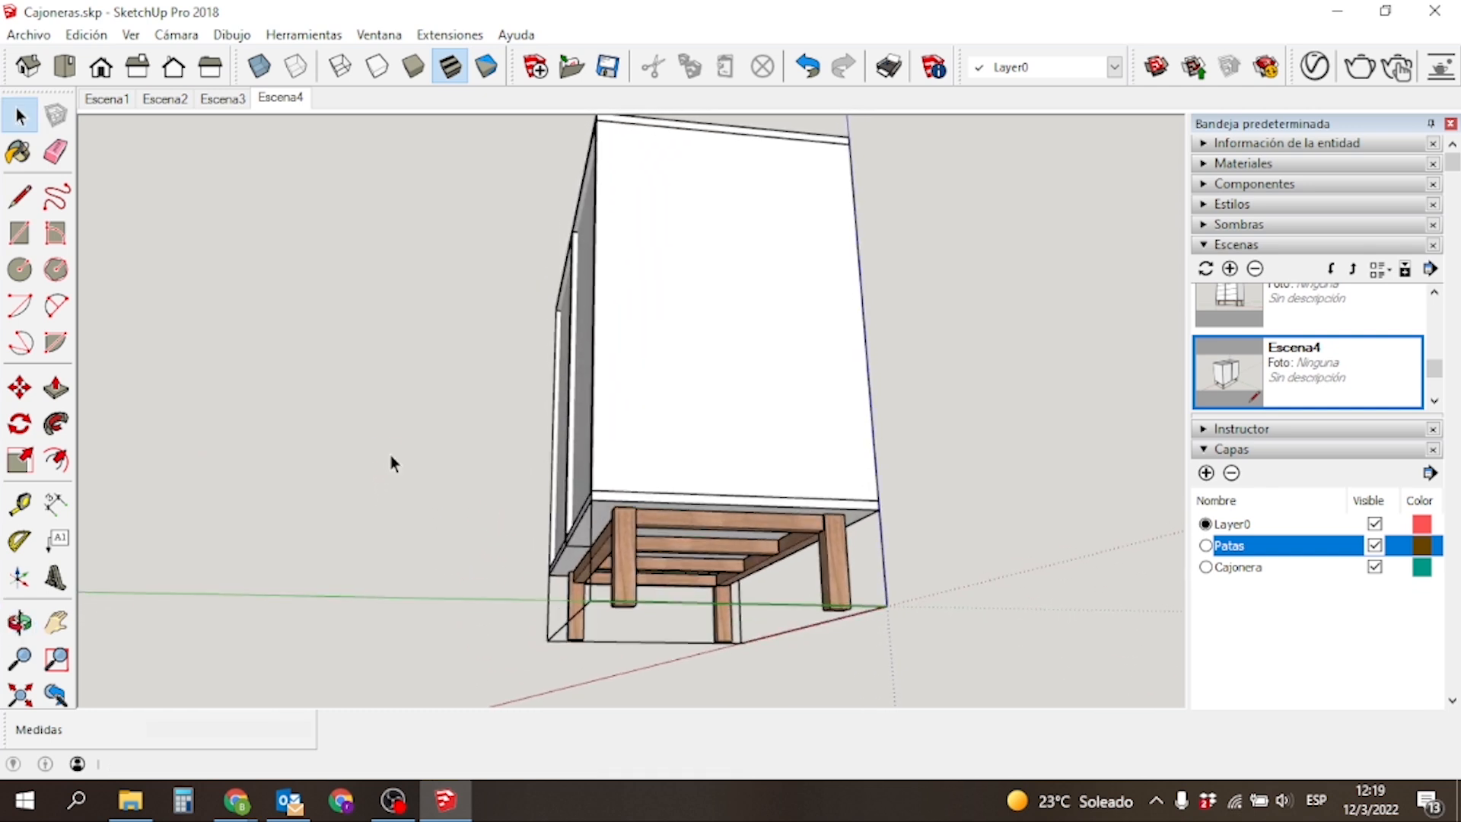
left_click(20, 694)
middle_click_drag(222, 554, 303, 563)
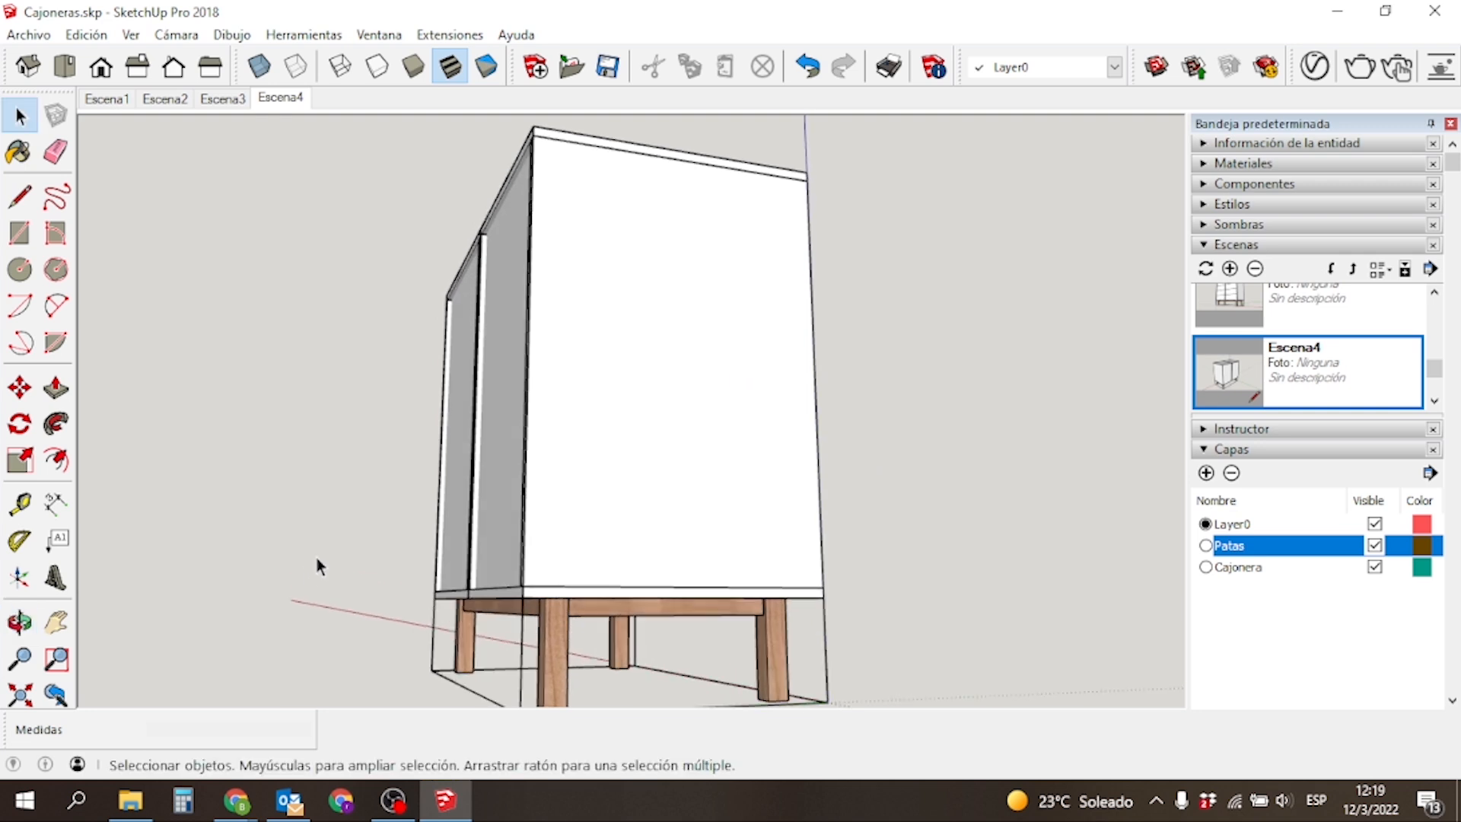
scroll(312, 570, "down", 2)
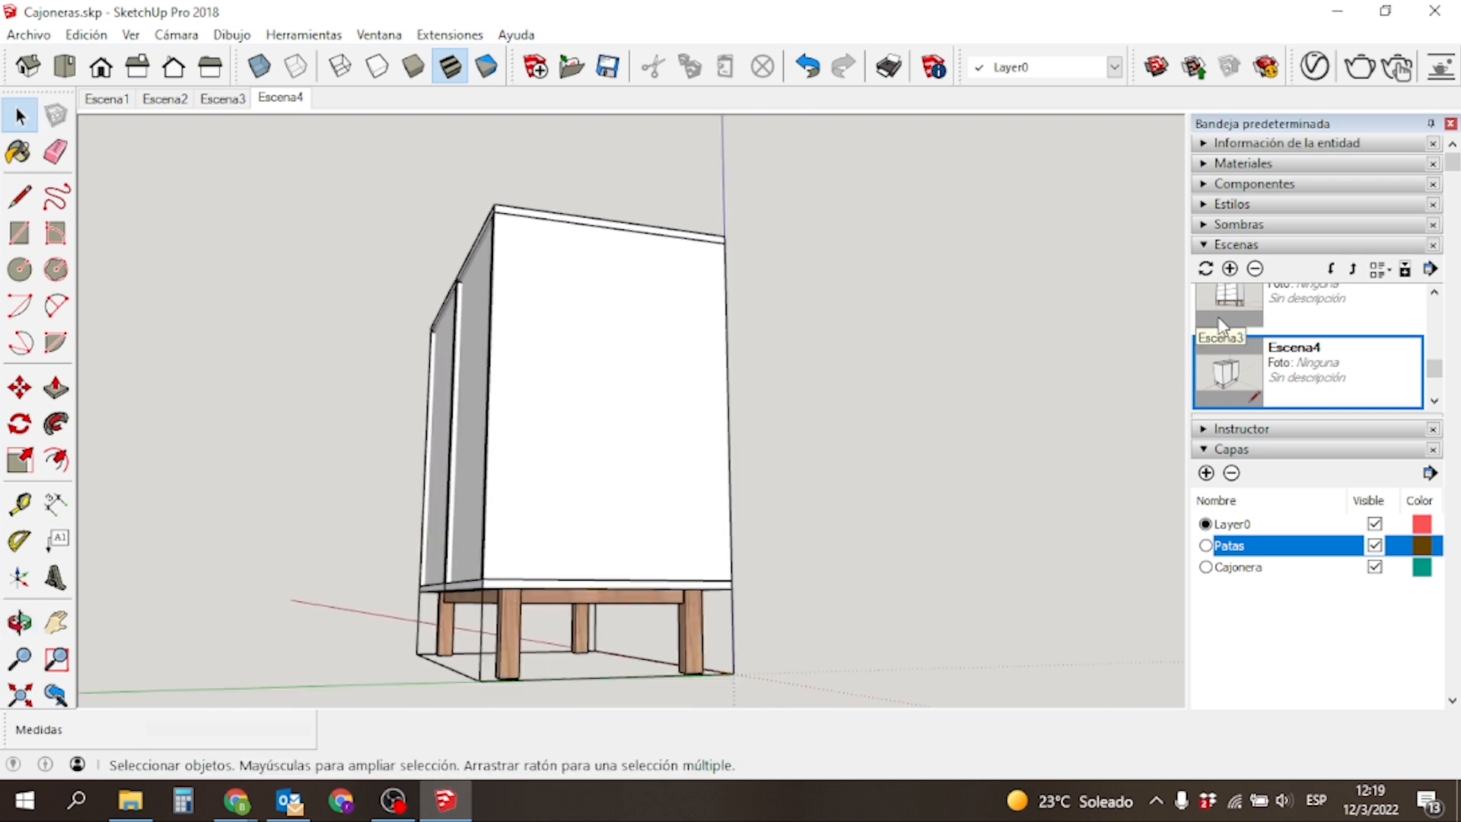
left_click(1230, 268)
Review the five saved scenes in order, ending back on the first scene.
middle_click_drag(999, 480, 517, 586)
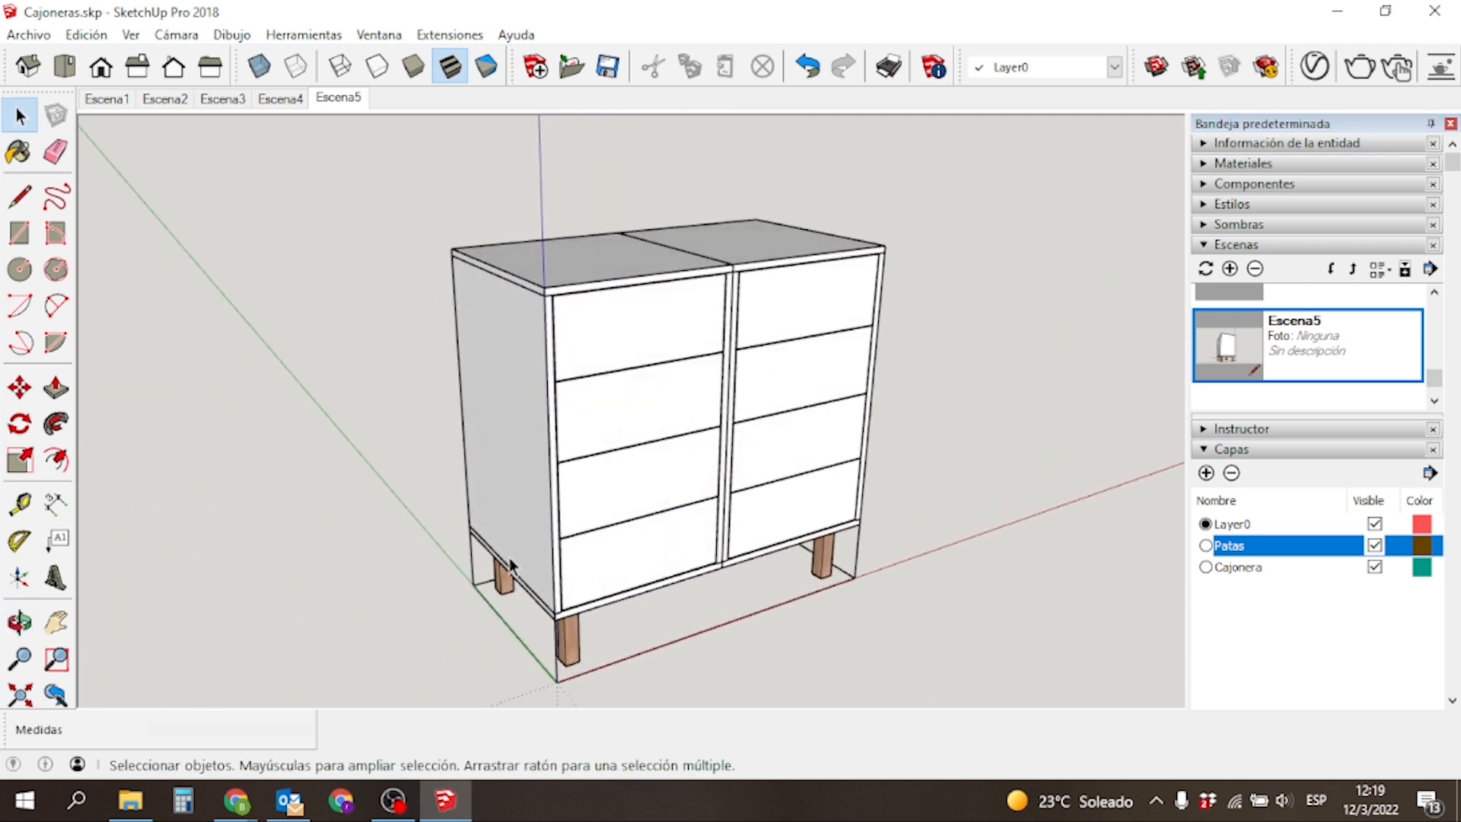
left_click(116, 106)
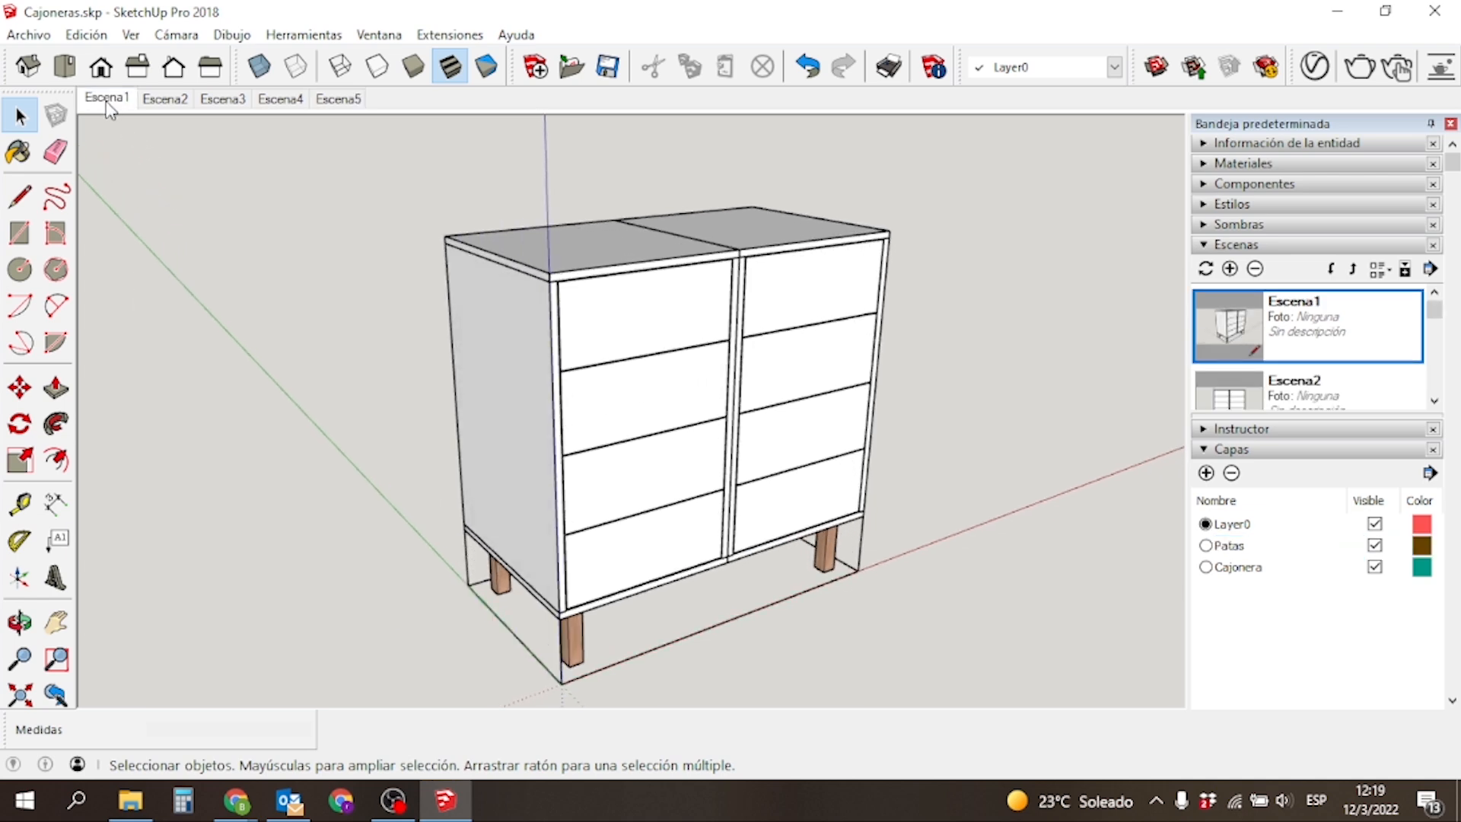
left_click(168, 105)
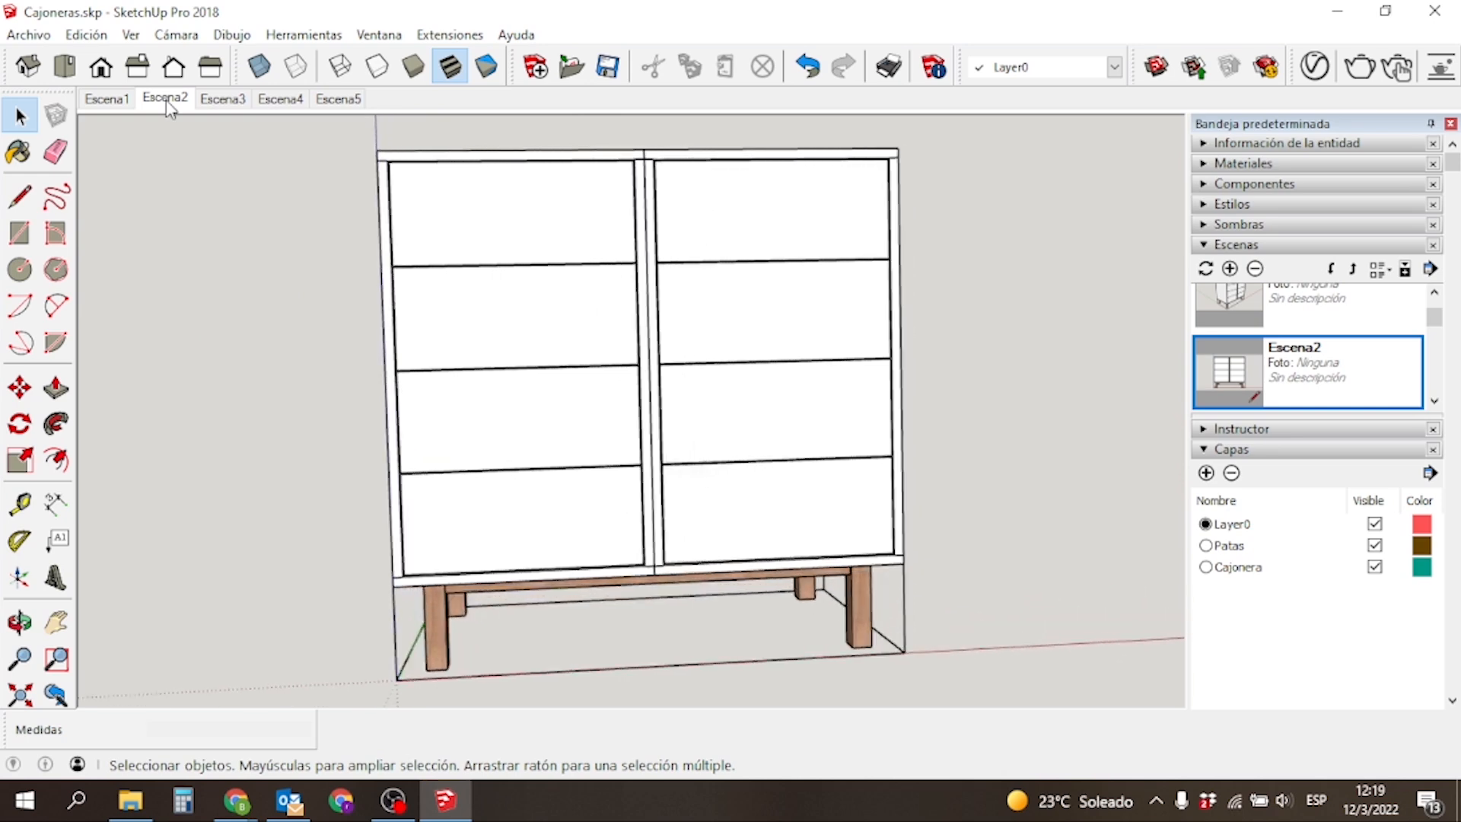
left_click(223, 101)
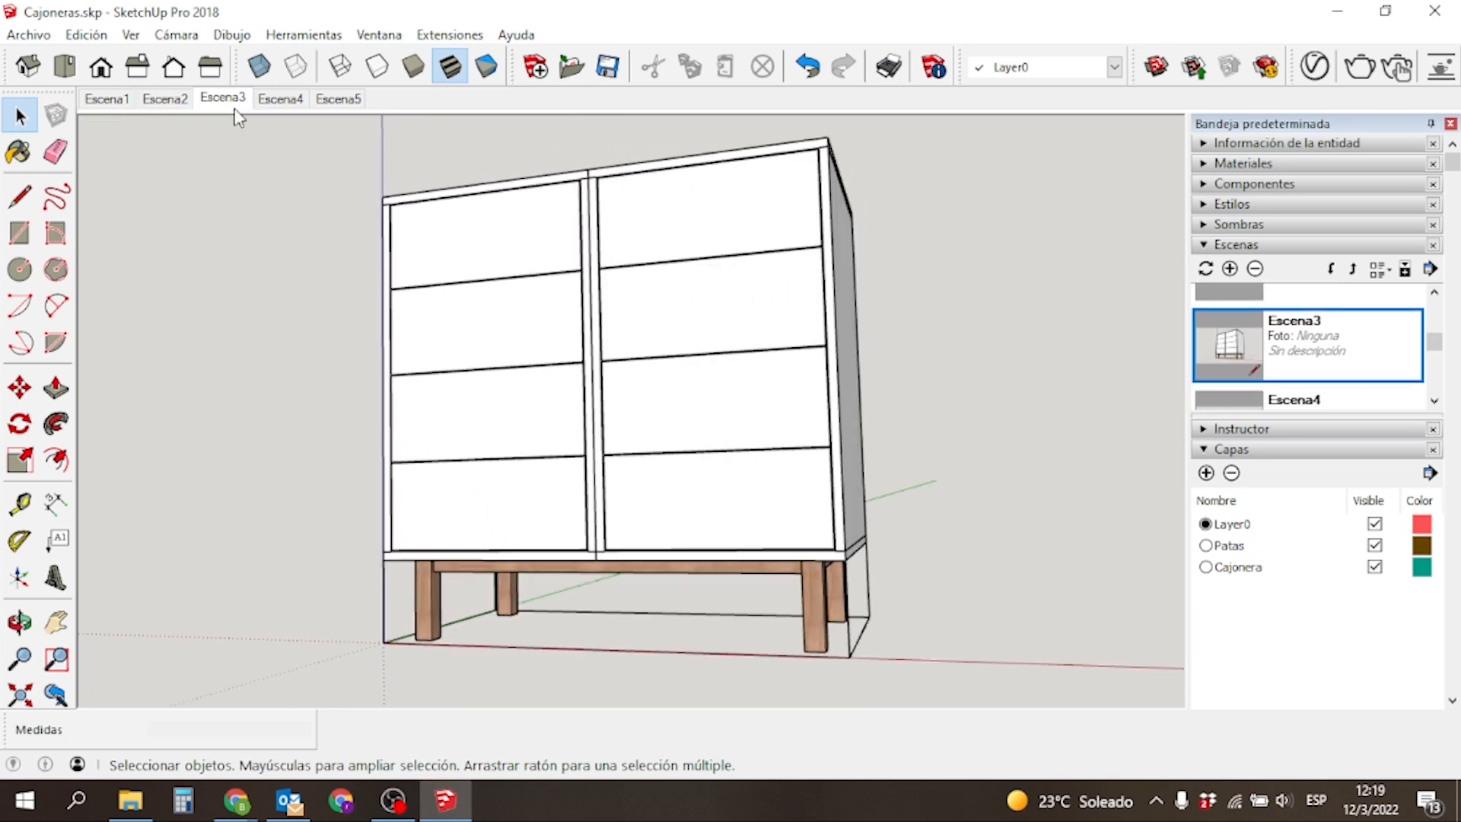
left_click(281, 100)
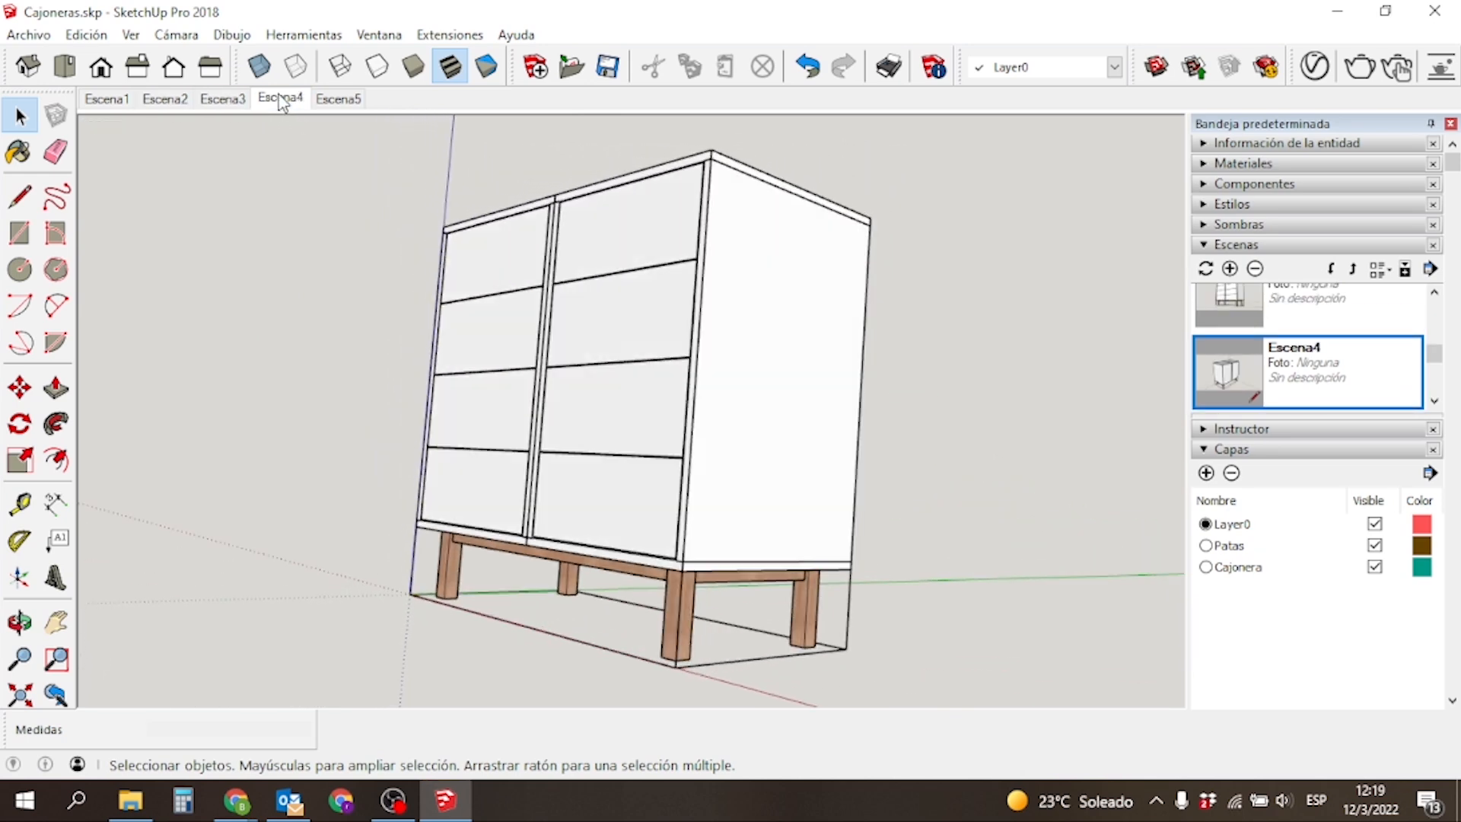
left_click(340, 99)
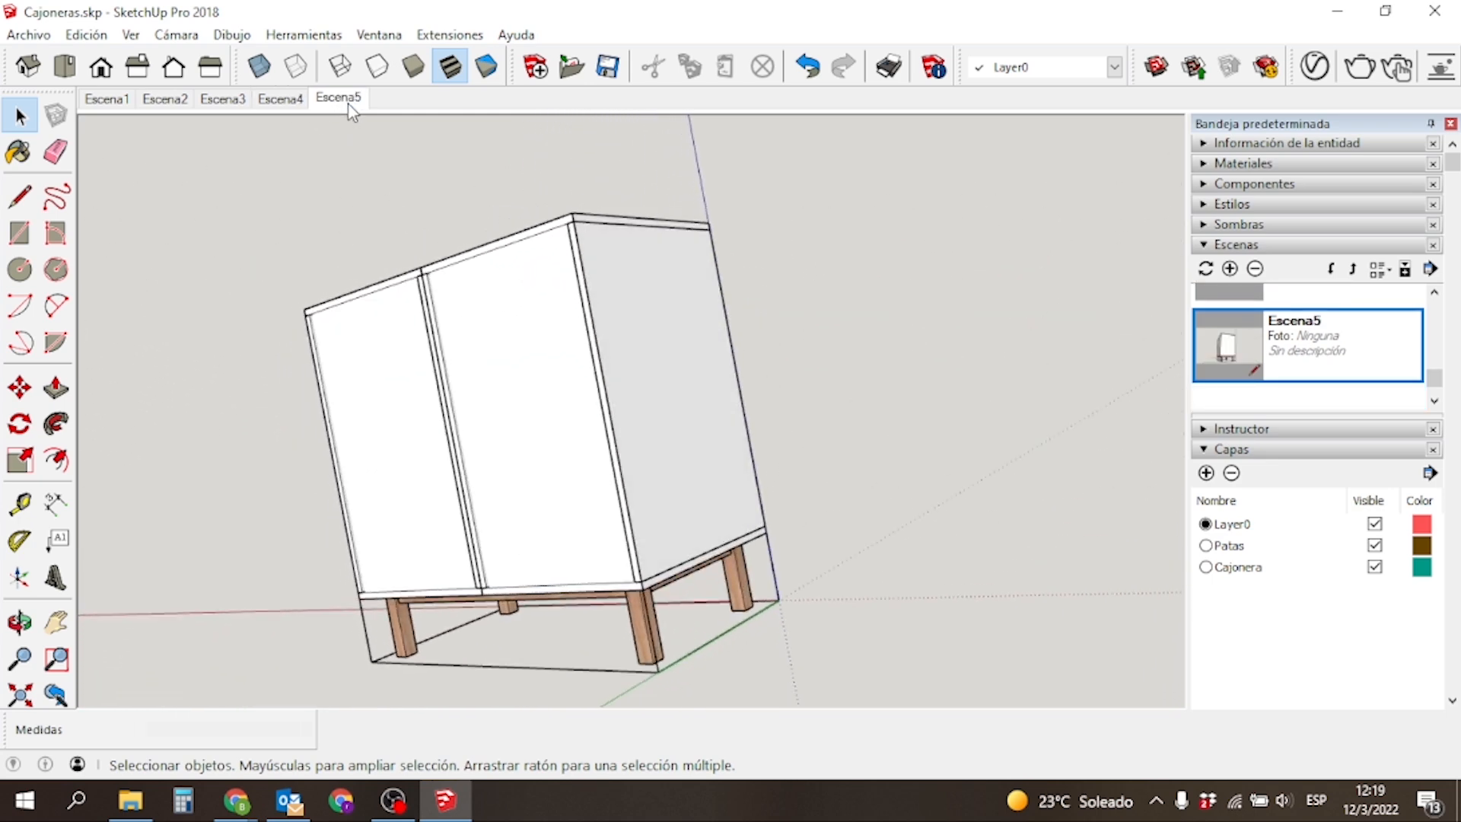
left_click(110, 107)
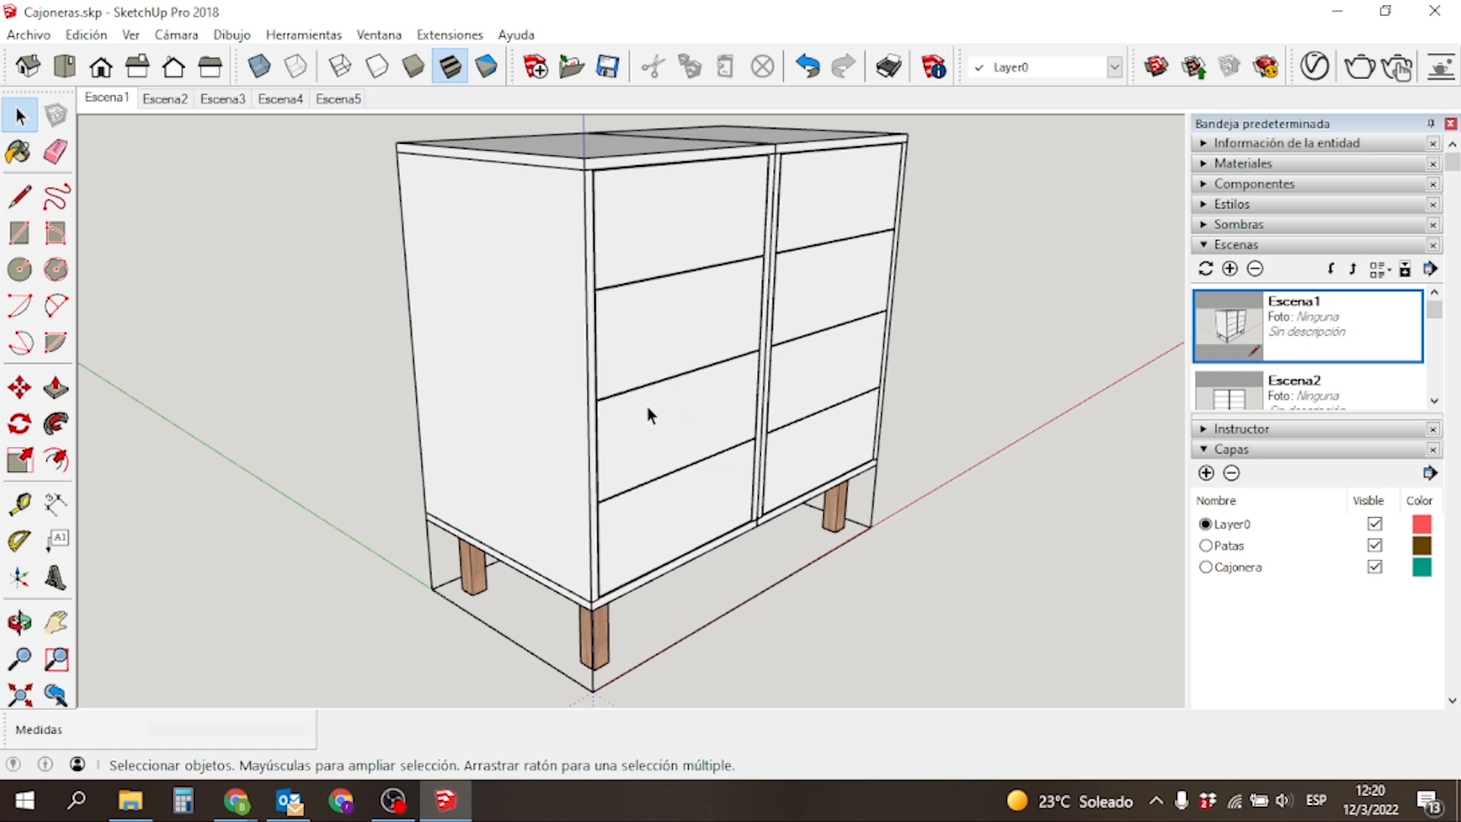
Explode the group of the right-hand cabinet unit and clear the selection.
left_click(812, 472)
right_click(811, 472)
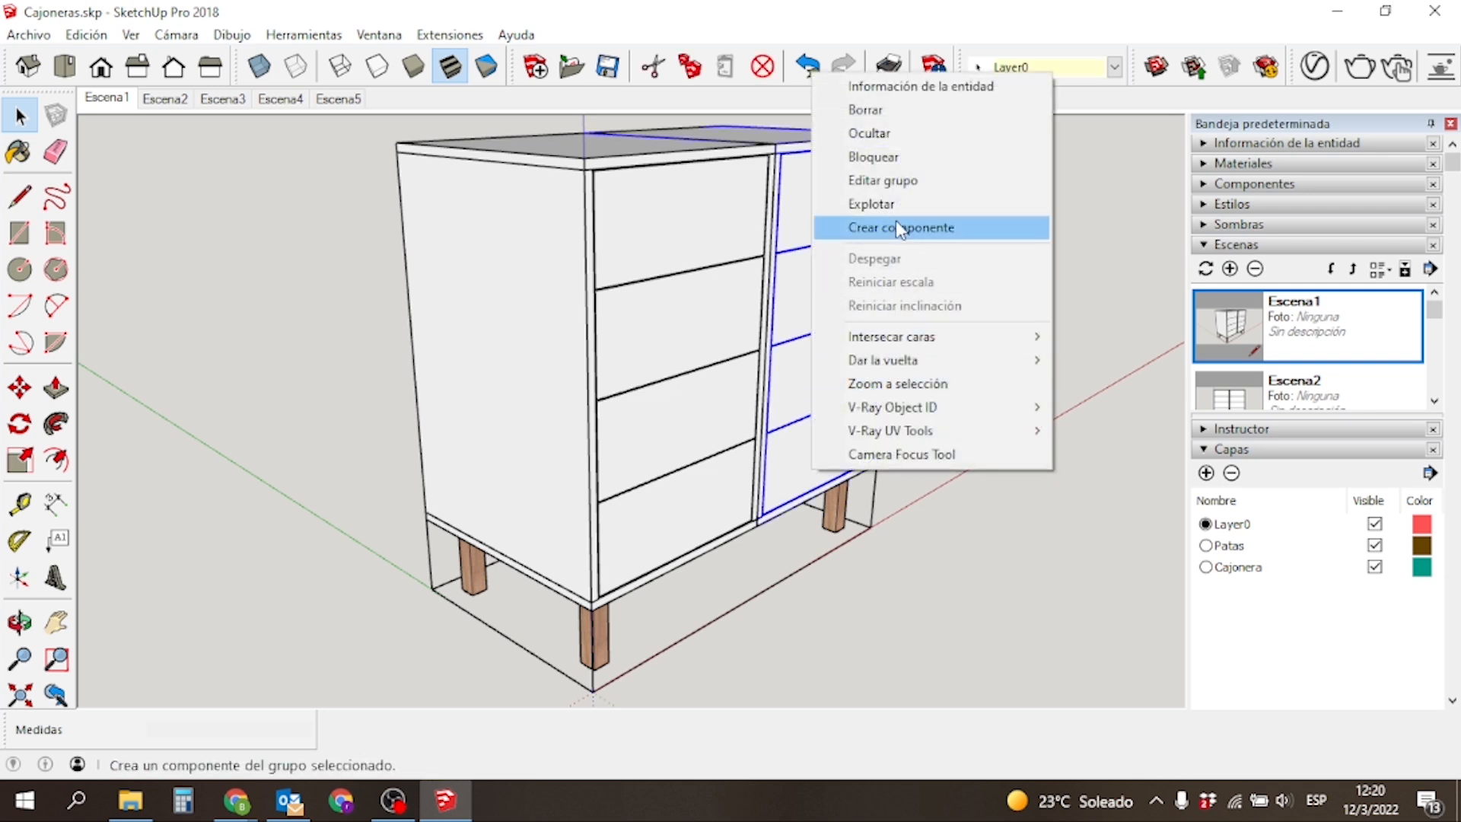
left_click(875, 203)
left_click(921, 513)
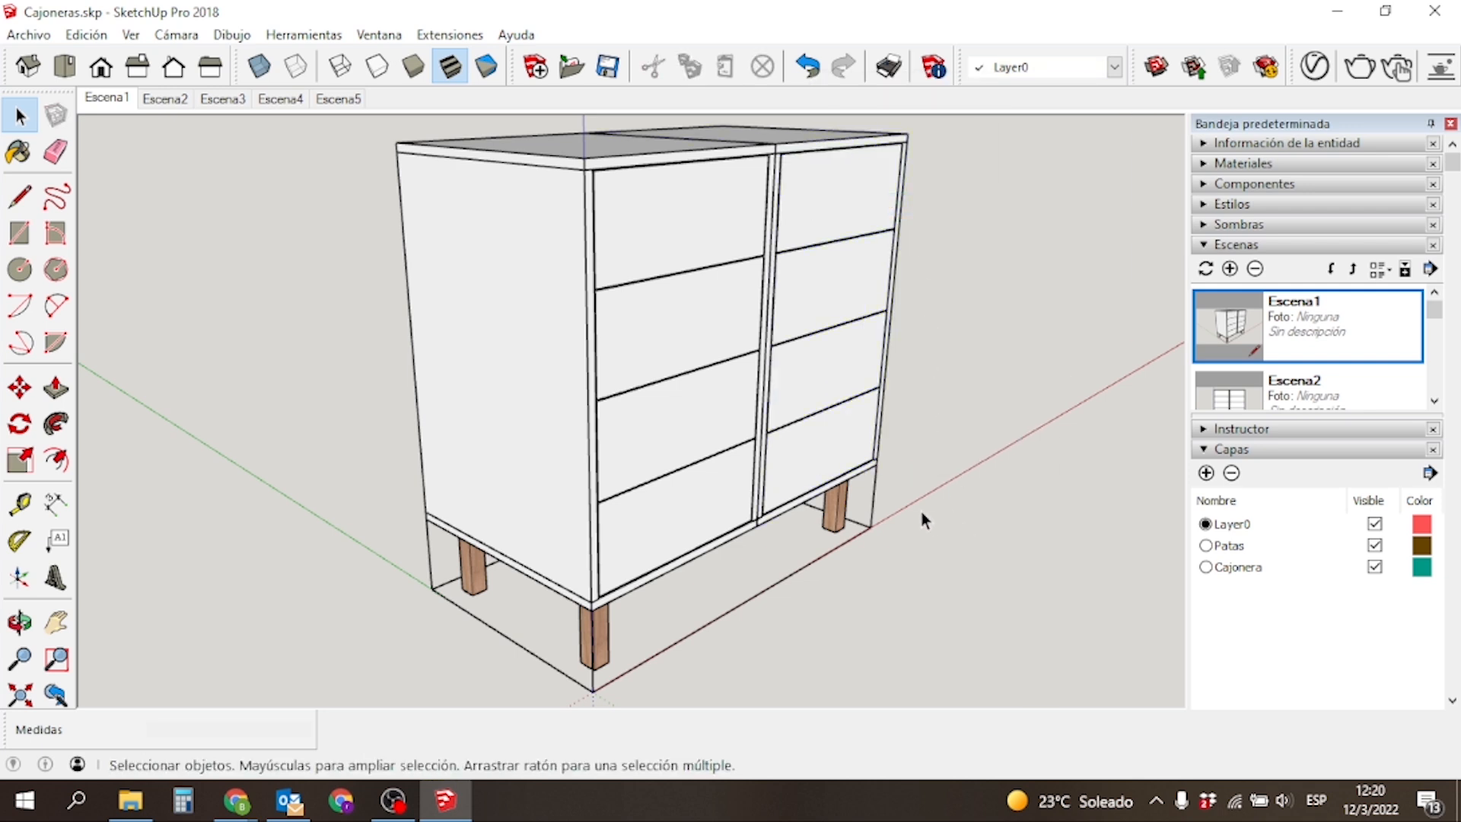
Explode the nested group of four drawers in the right-hand unit so each drawer can be moved separately.
triple_click(830, 448)
right_click(829, 449)
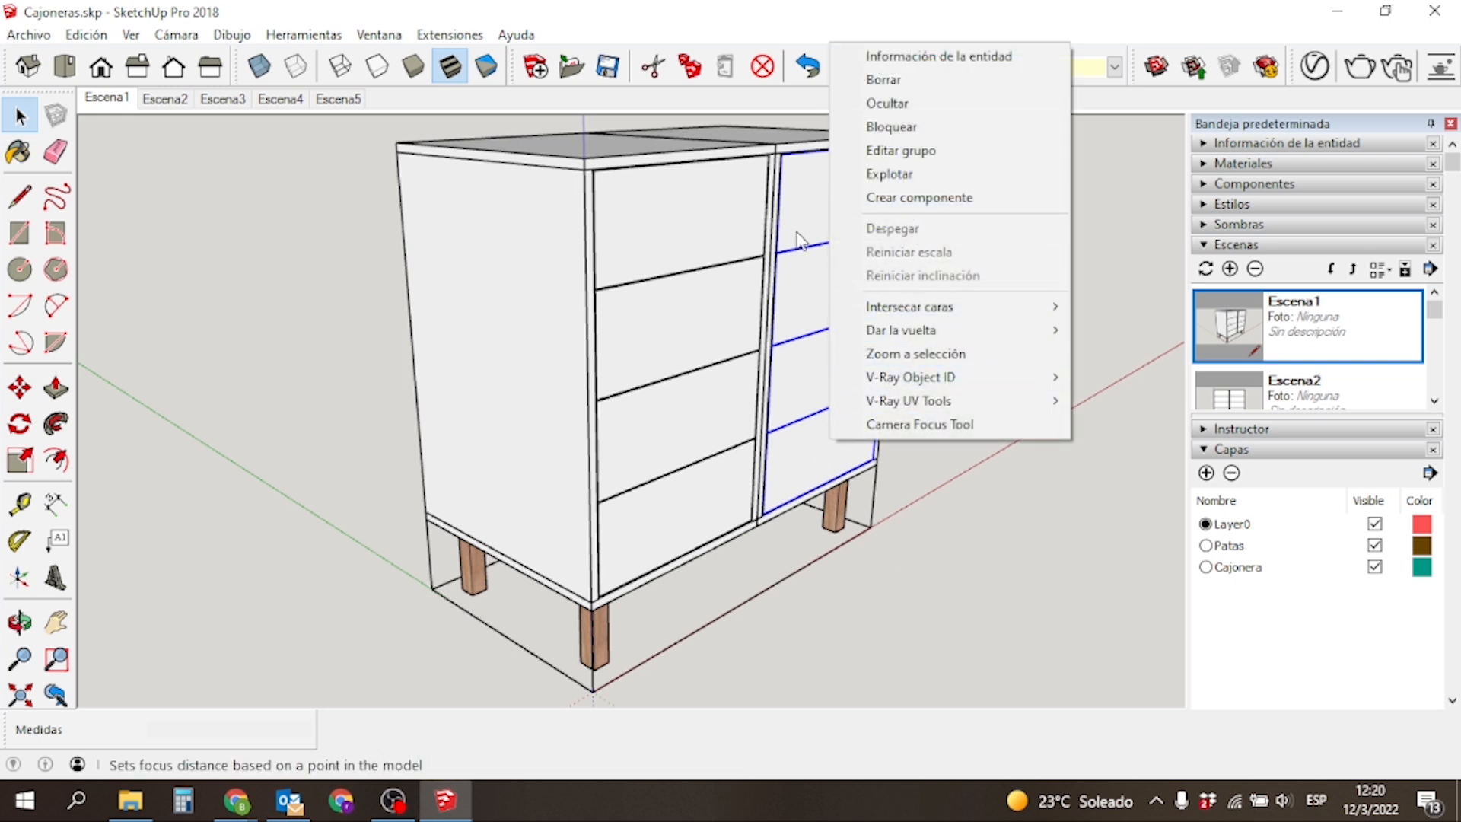
left_click(888, 384)
left_click(843, 445)
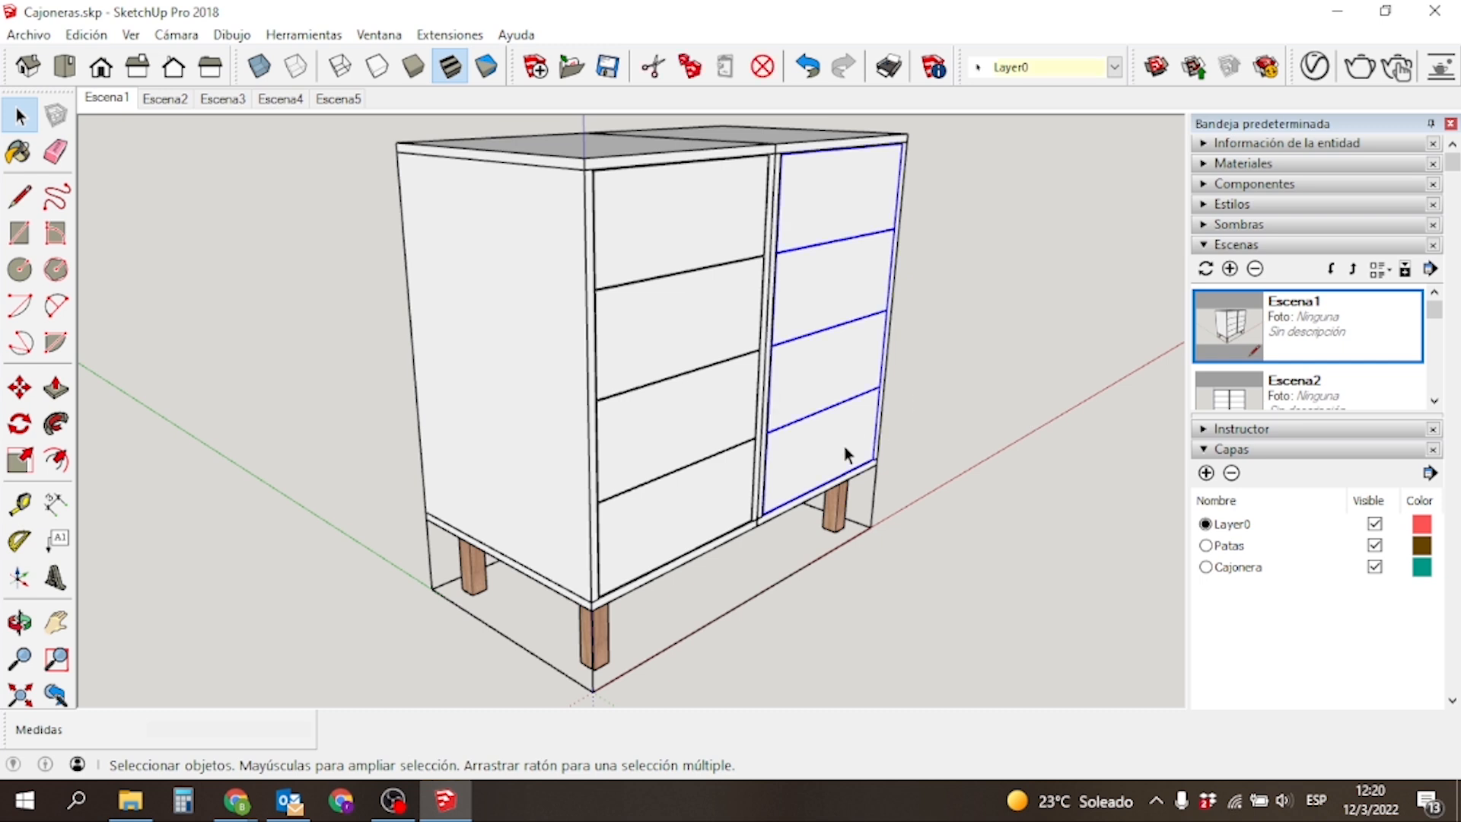
right_click(843, 446)
left_click(921, 180)
left_click(872, 444)
Move the right-hand unit's bottom drawer 400 mm outward along the green axis.
left_click(847, 455)
key("m")
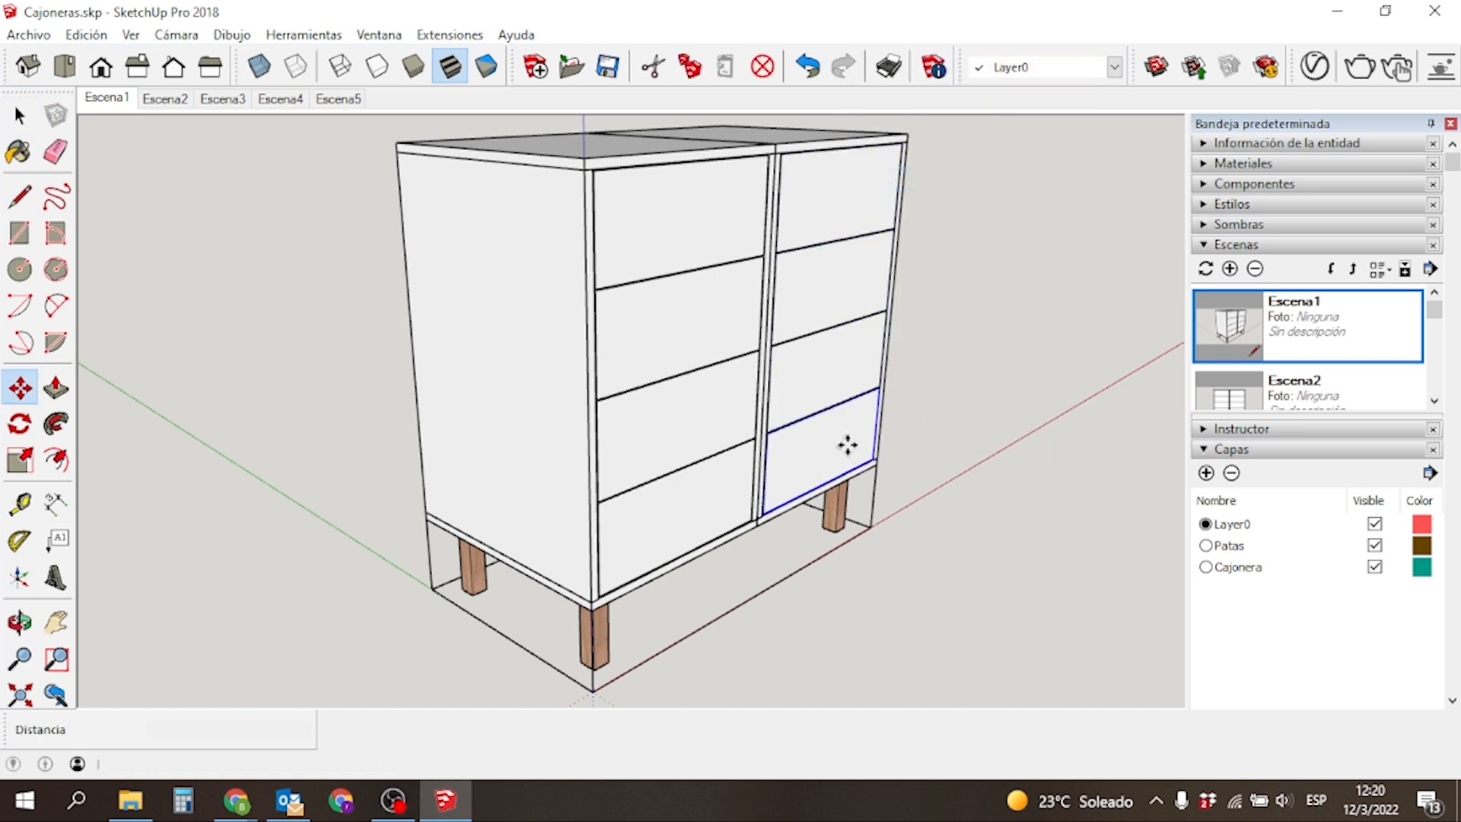
left_click(829, 437)
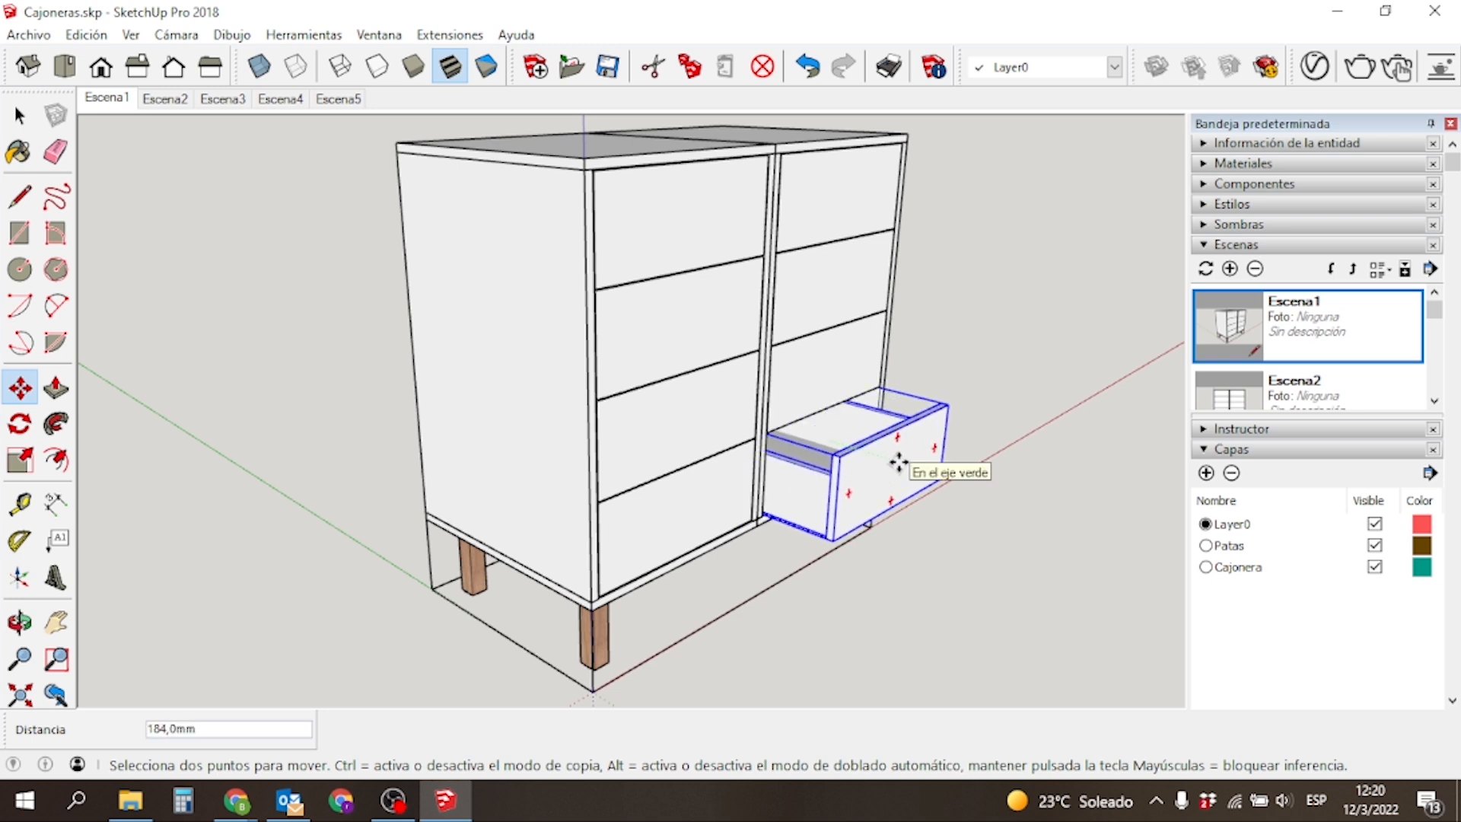
left_click(900, 462)
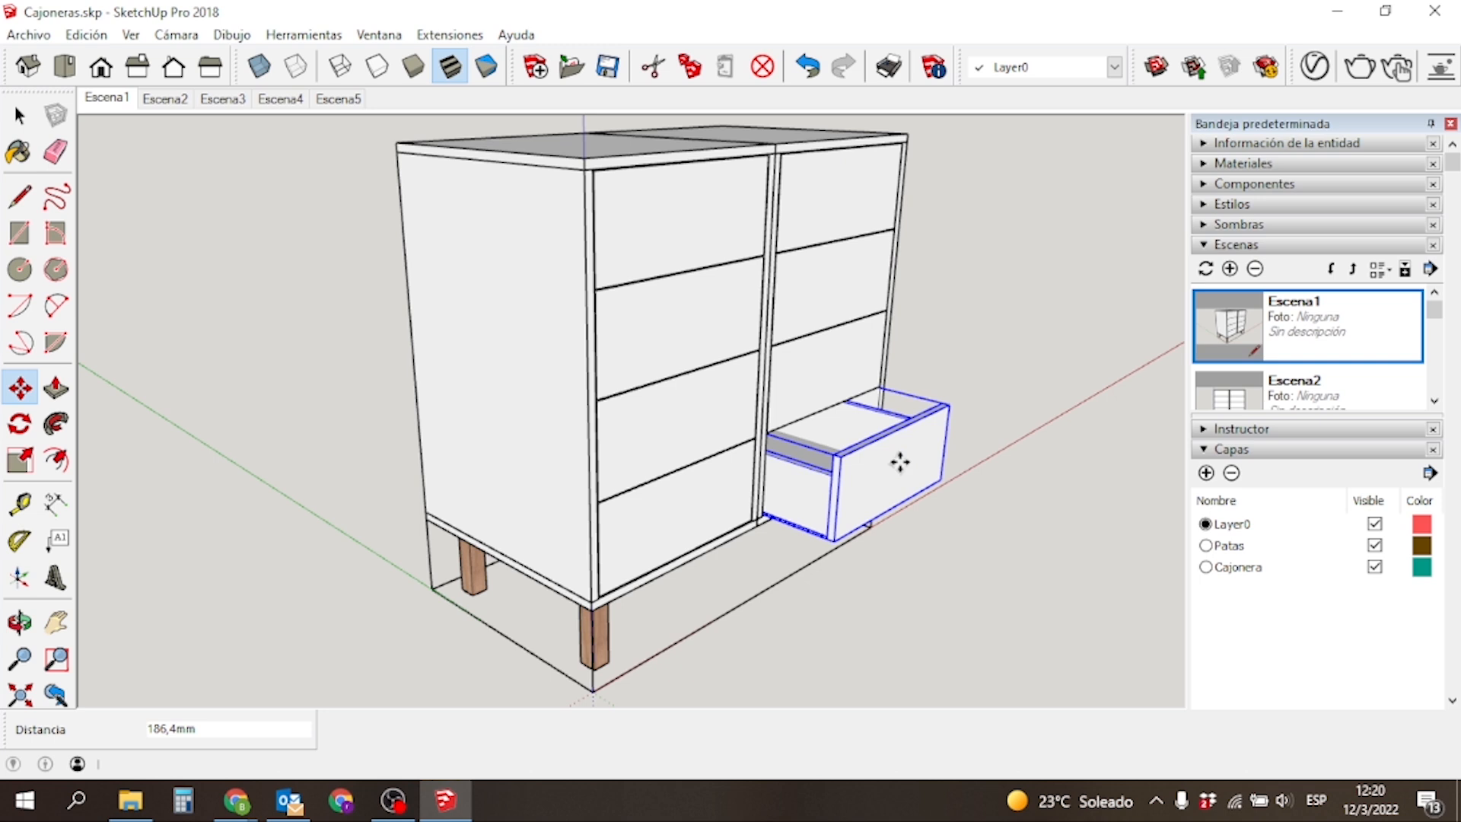
type("400")
key("Return")
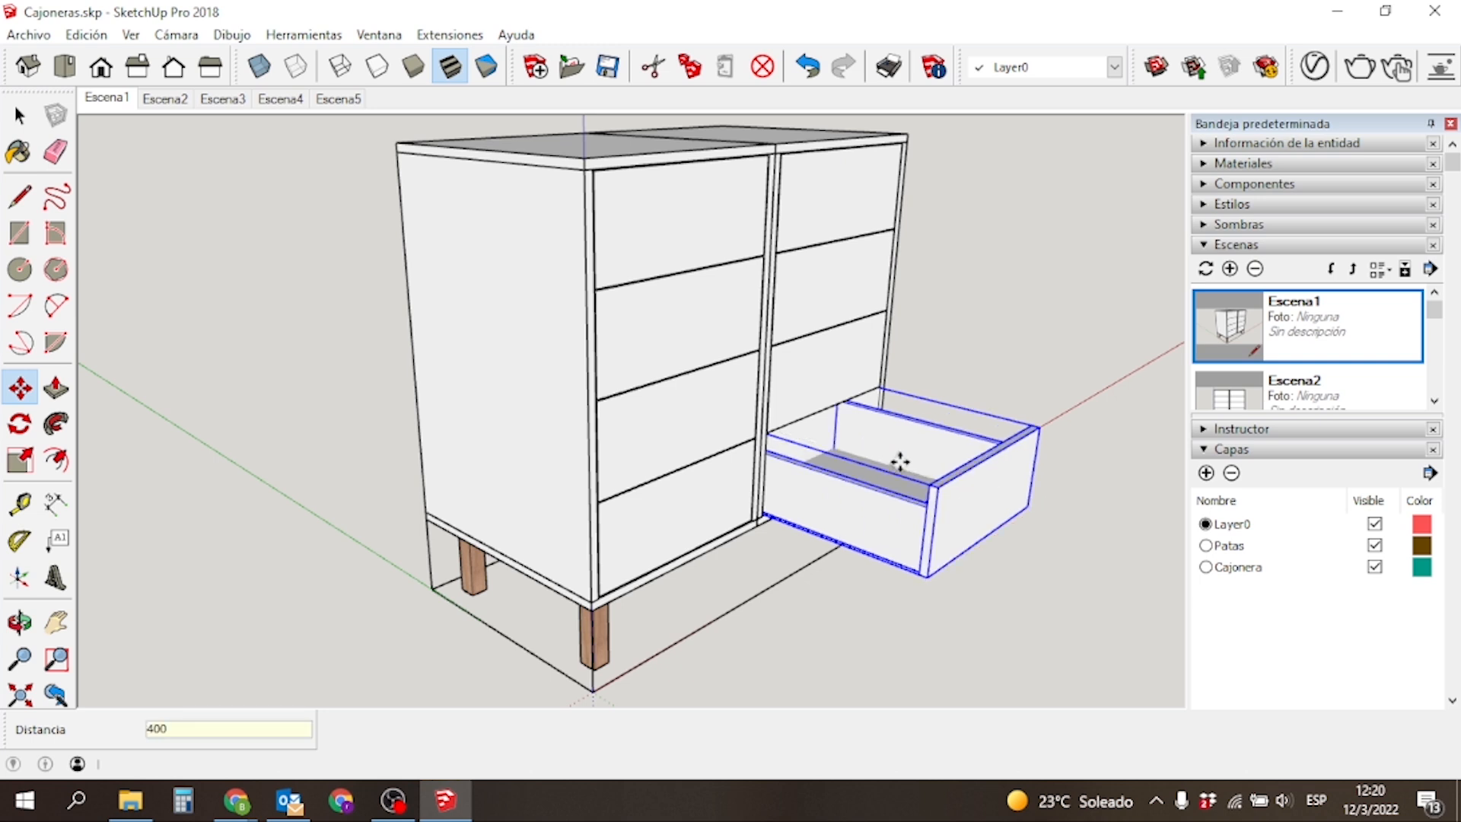
key("space")
left_click(1040, 376)
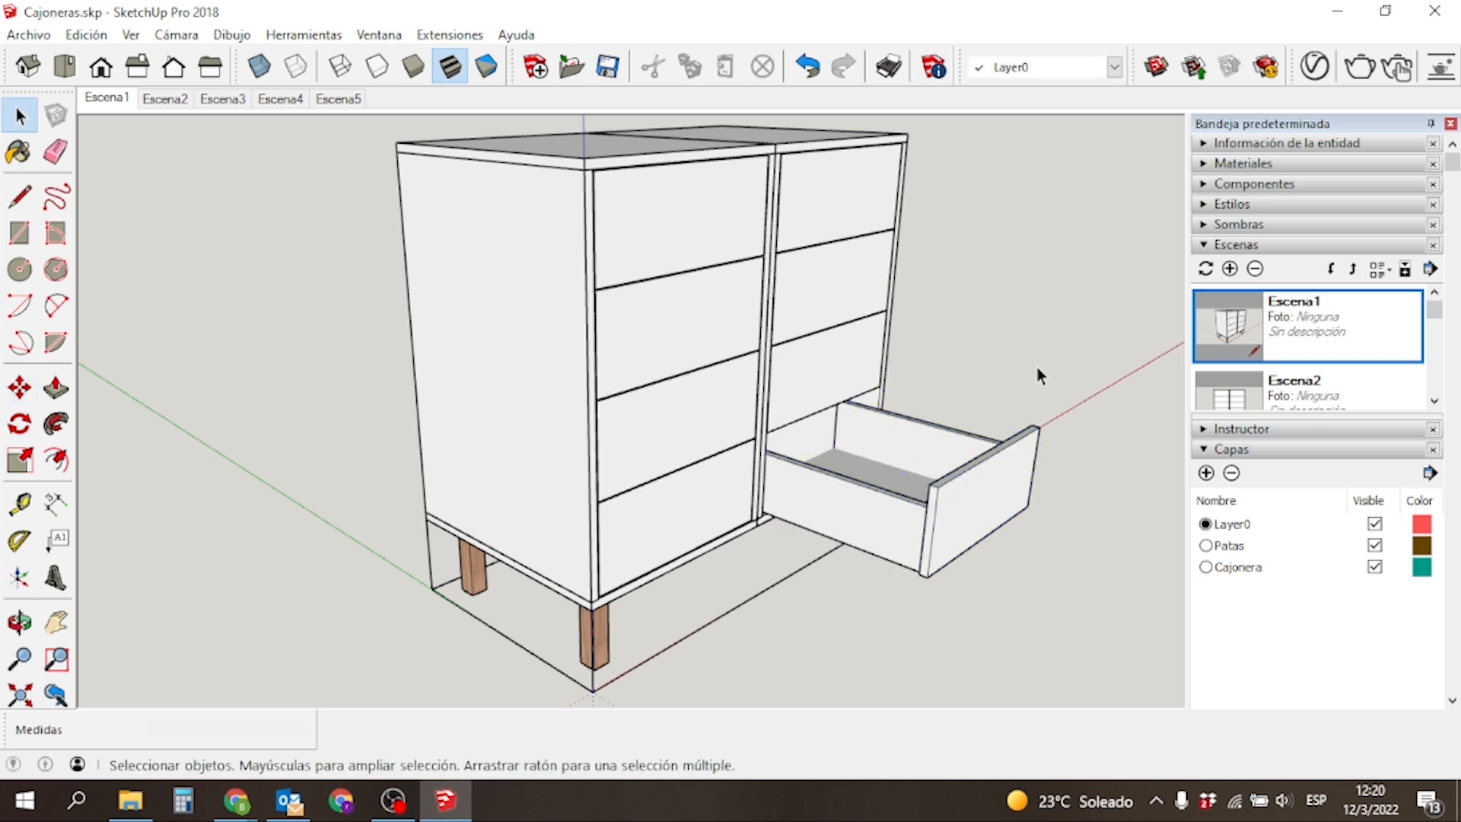
Move the right-hand unit's second-lowest drawer 300 mm outward and the drawer above it 200 mm outward.
key("m")
left_click(838, 358)
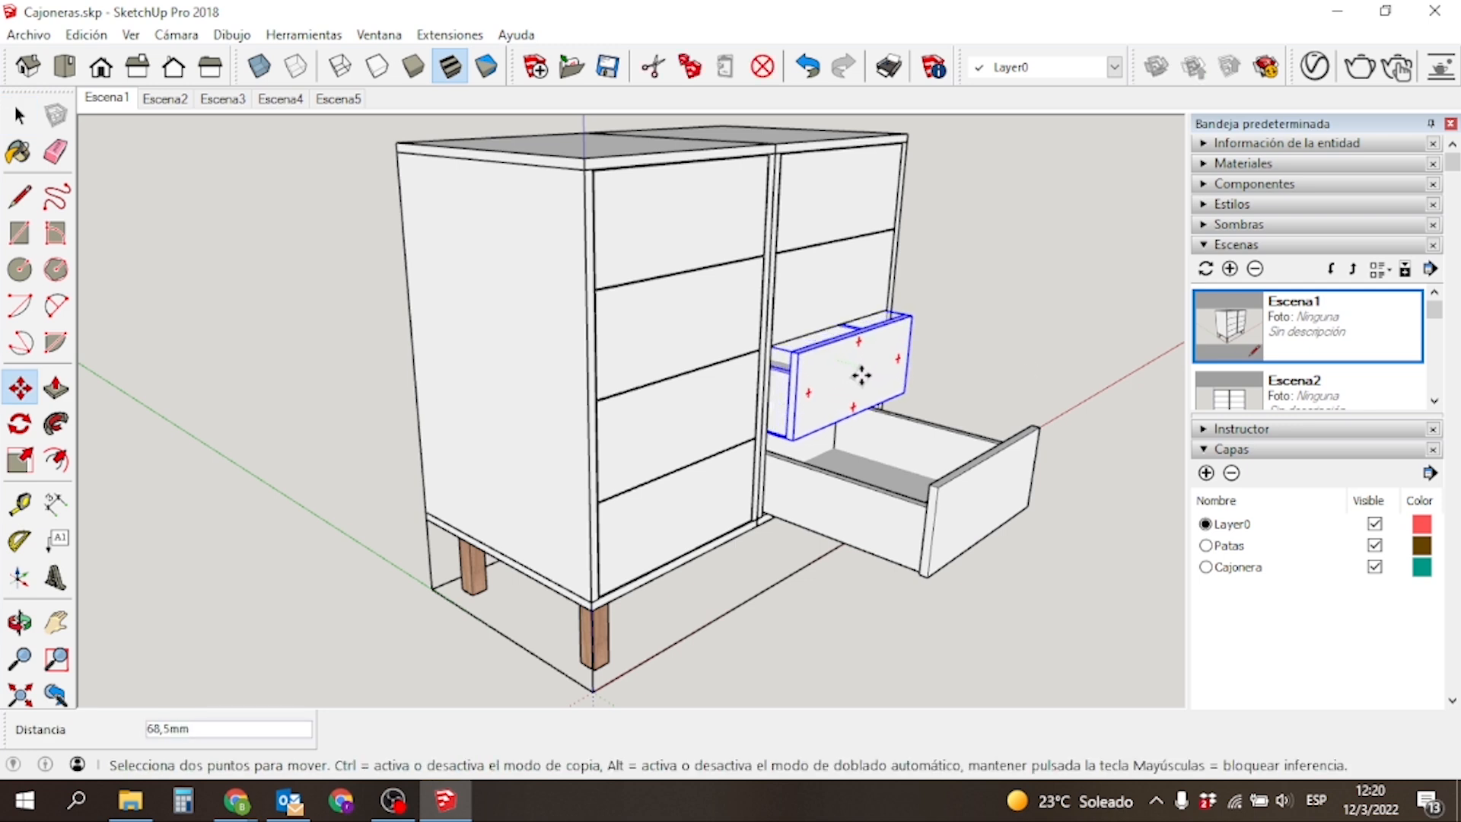
left_click(861, 375)
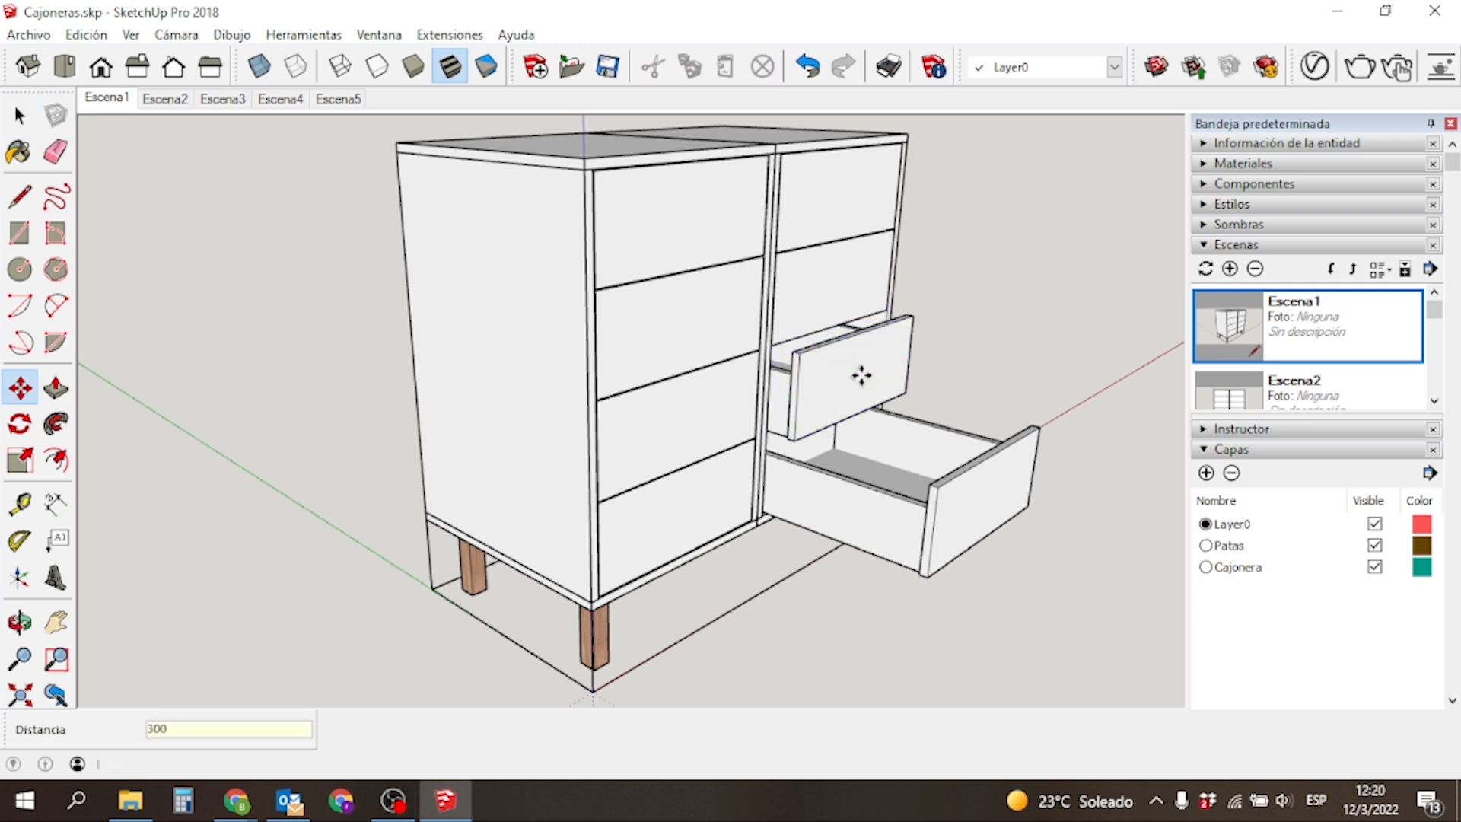
key("Return")
left_click(836, 295)
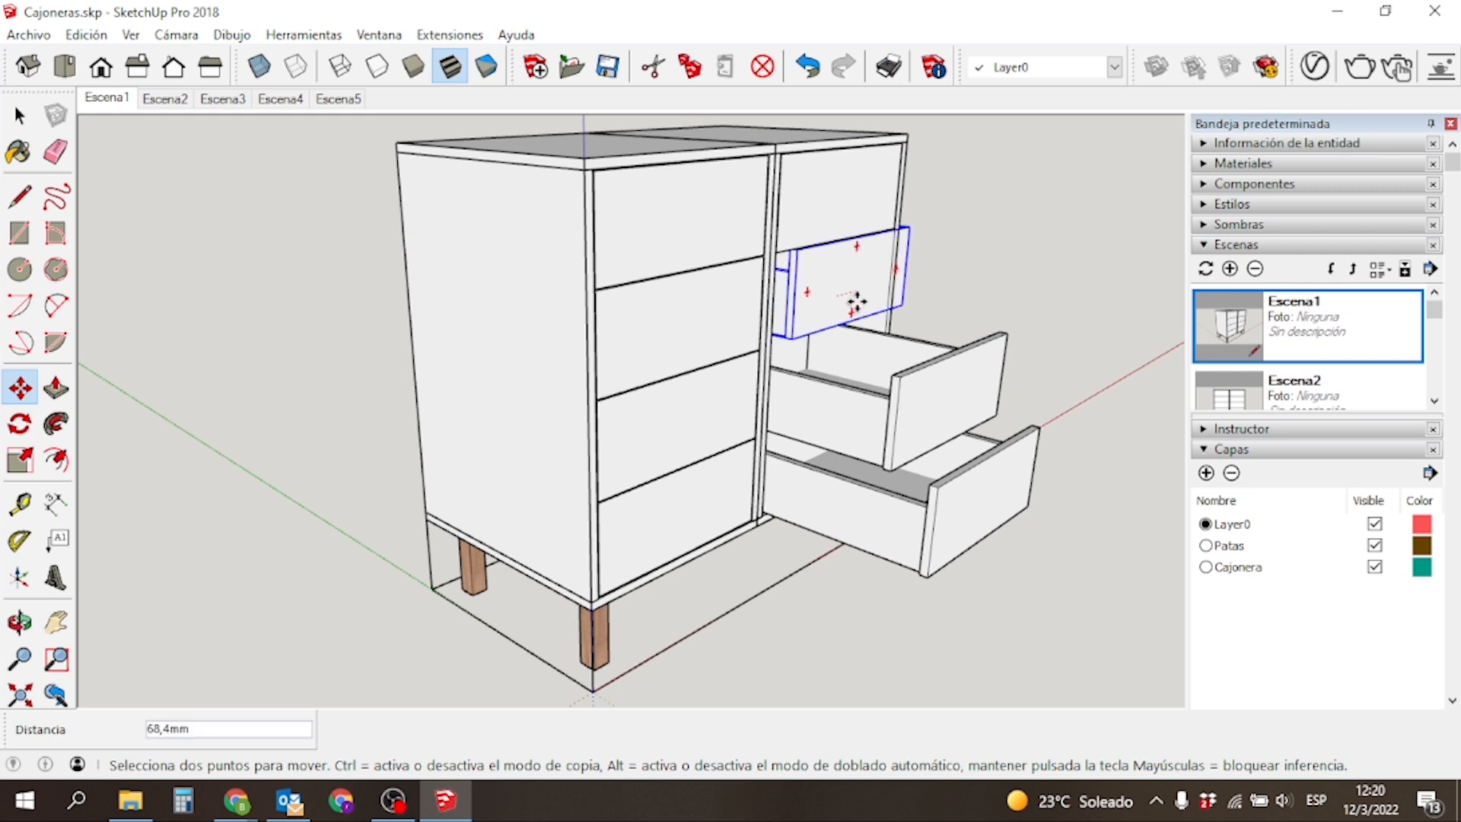
left_click(870, 306)
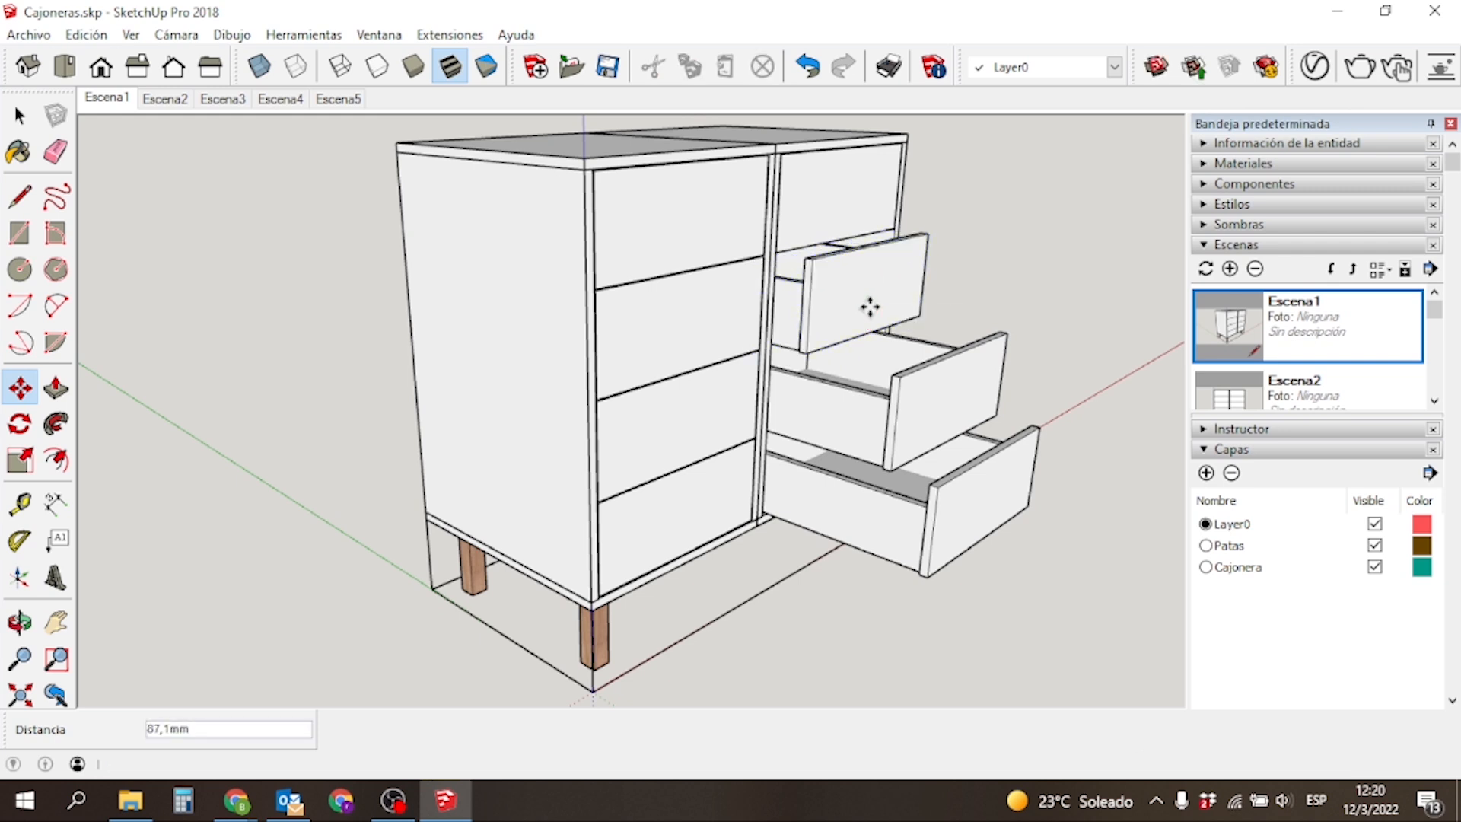
type("200")
key("Return")
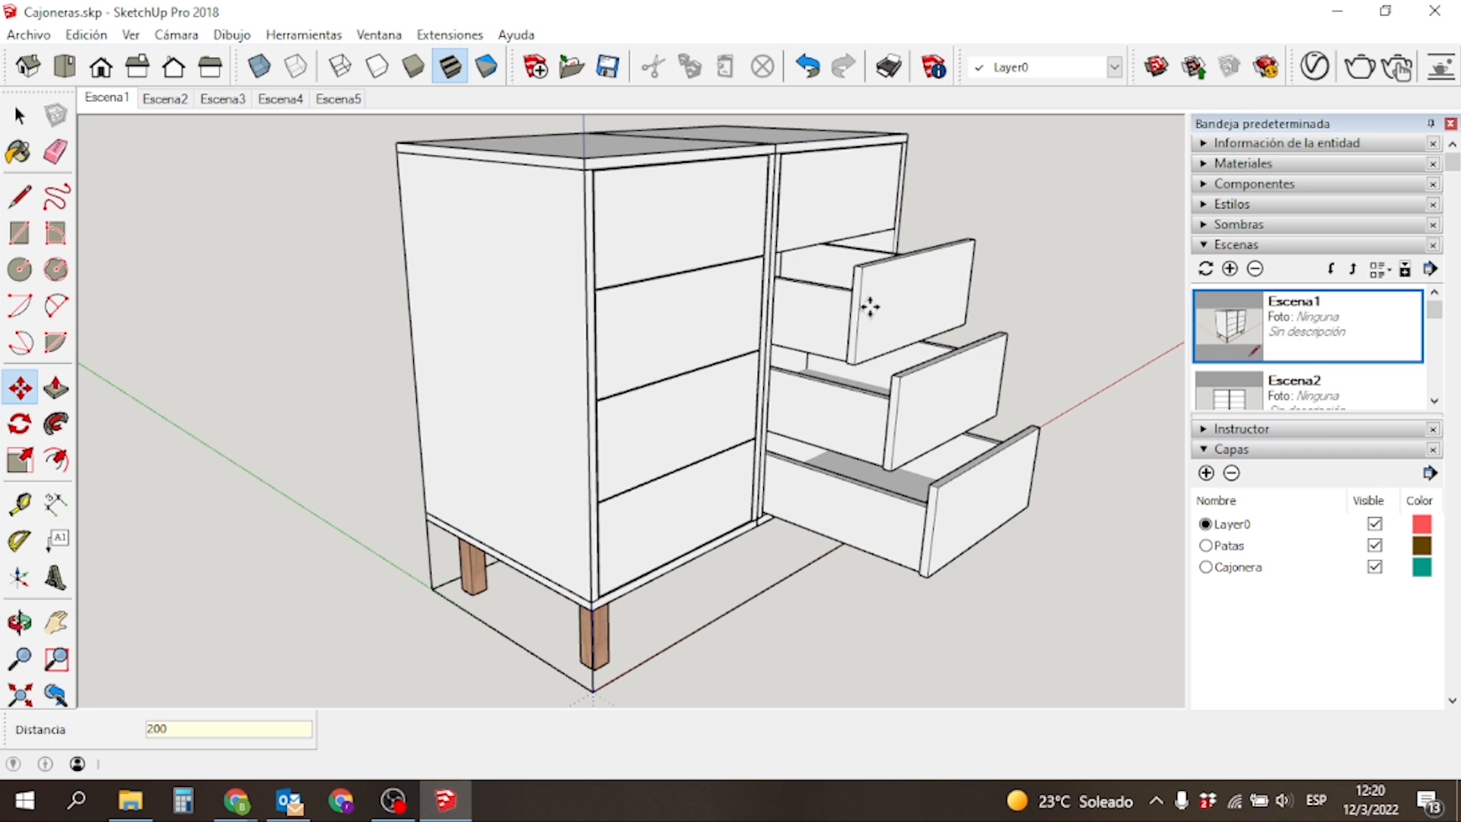
Move the right-hand unit's top drawer slightly outward, less than the drawer below it.
left_click(837, 218)
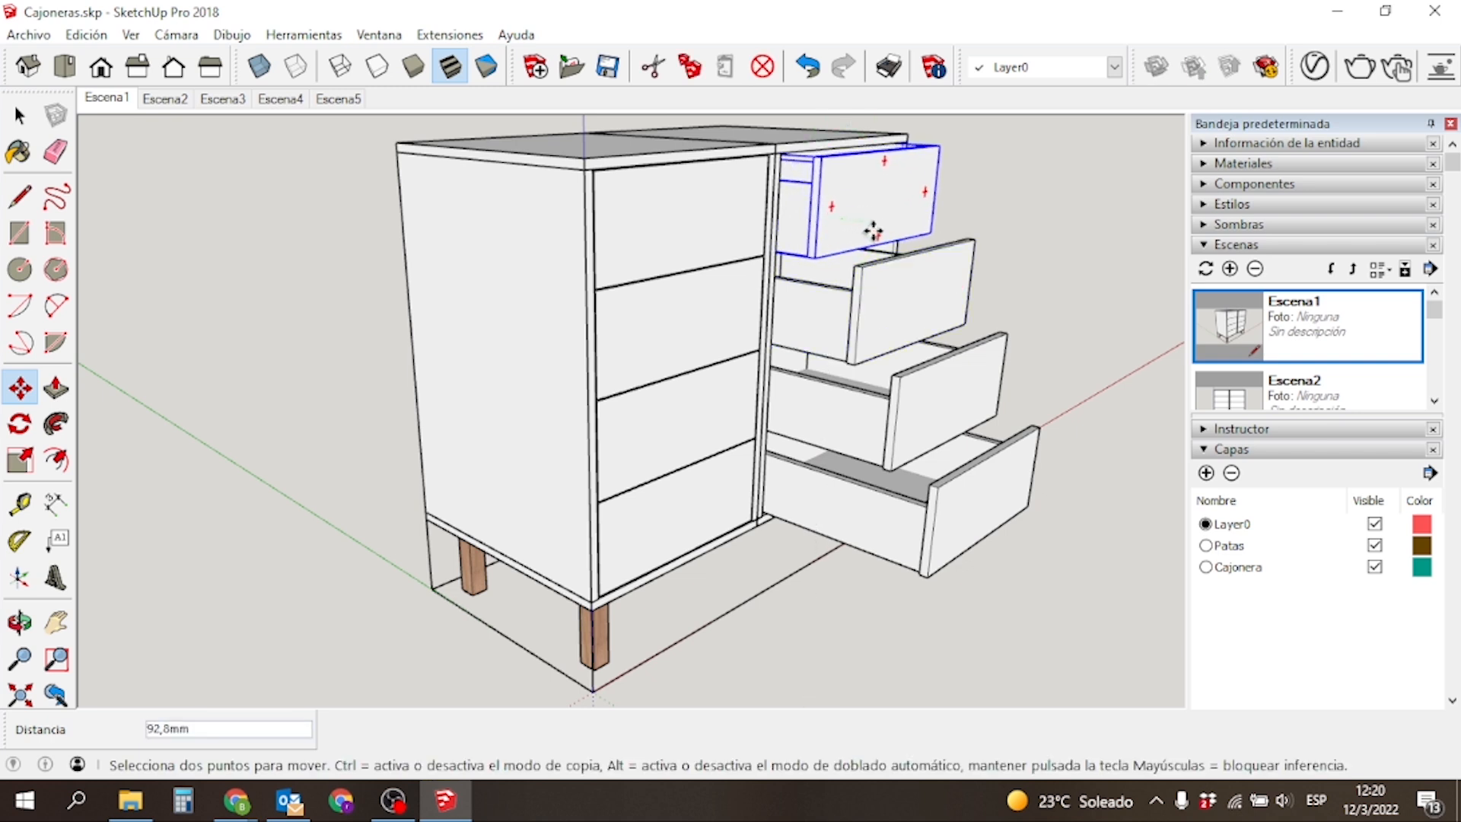
left_click(874, 230)
key("Return")
key("space")
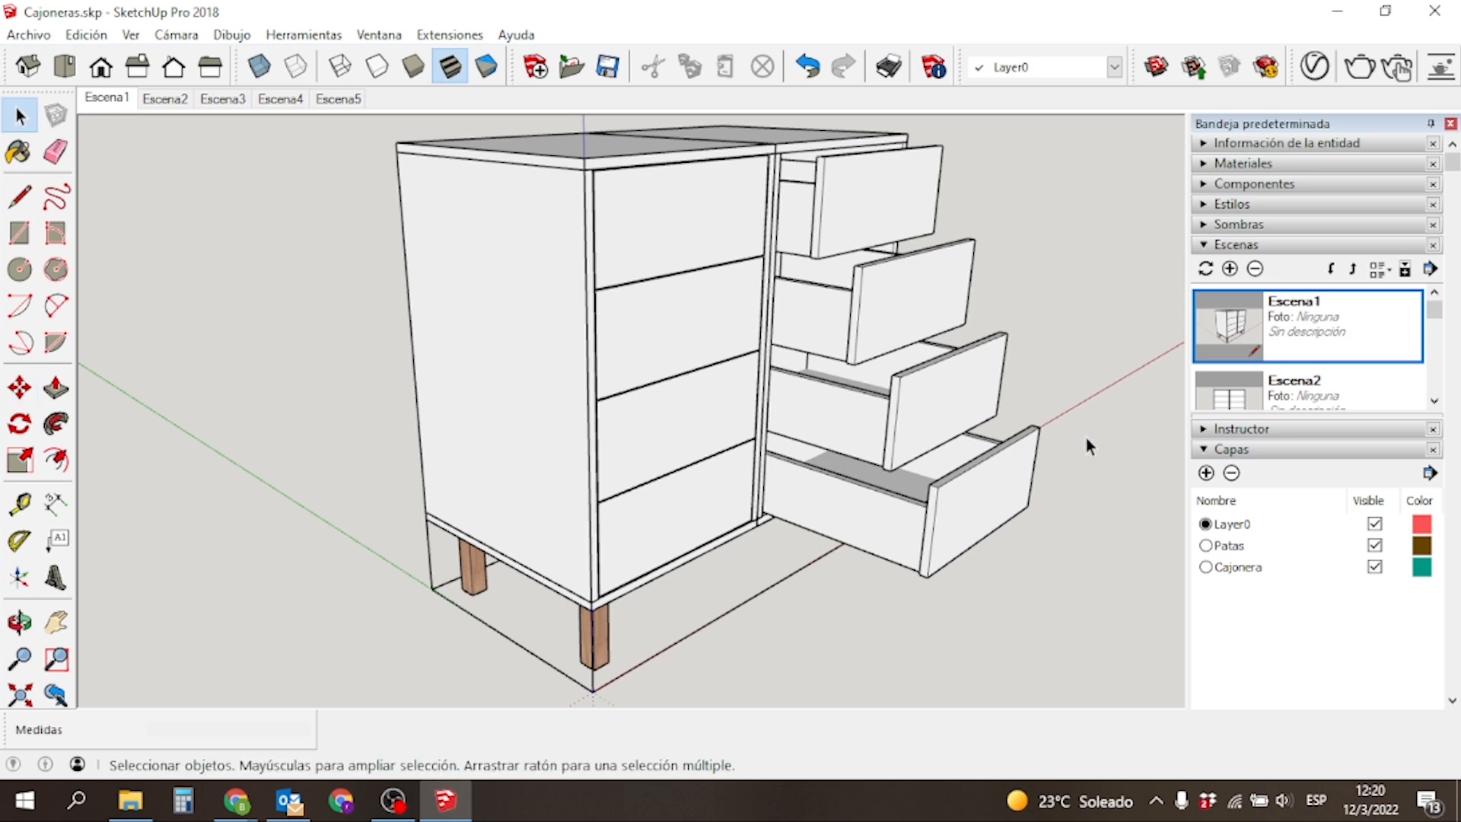
Restore the first scene's view and try to update that scene with the opened drawers.
middle_click_drag(1072, 614, 993, 592)
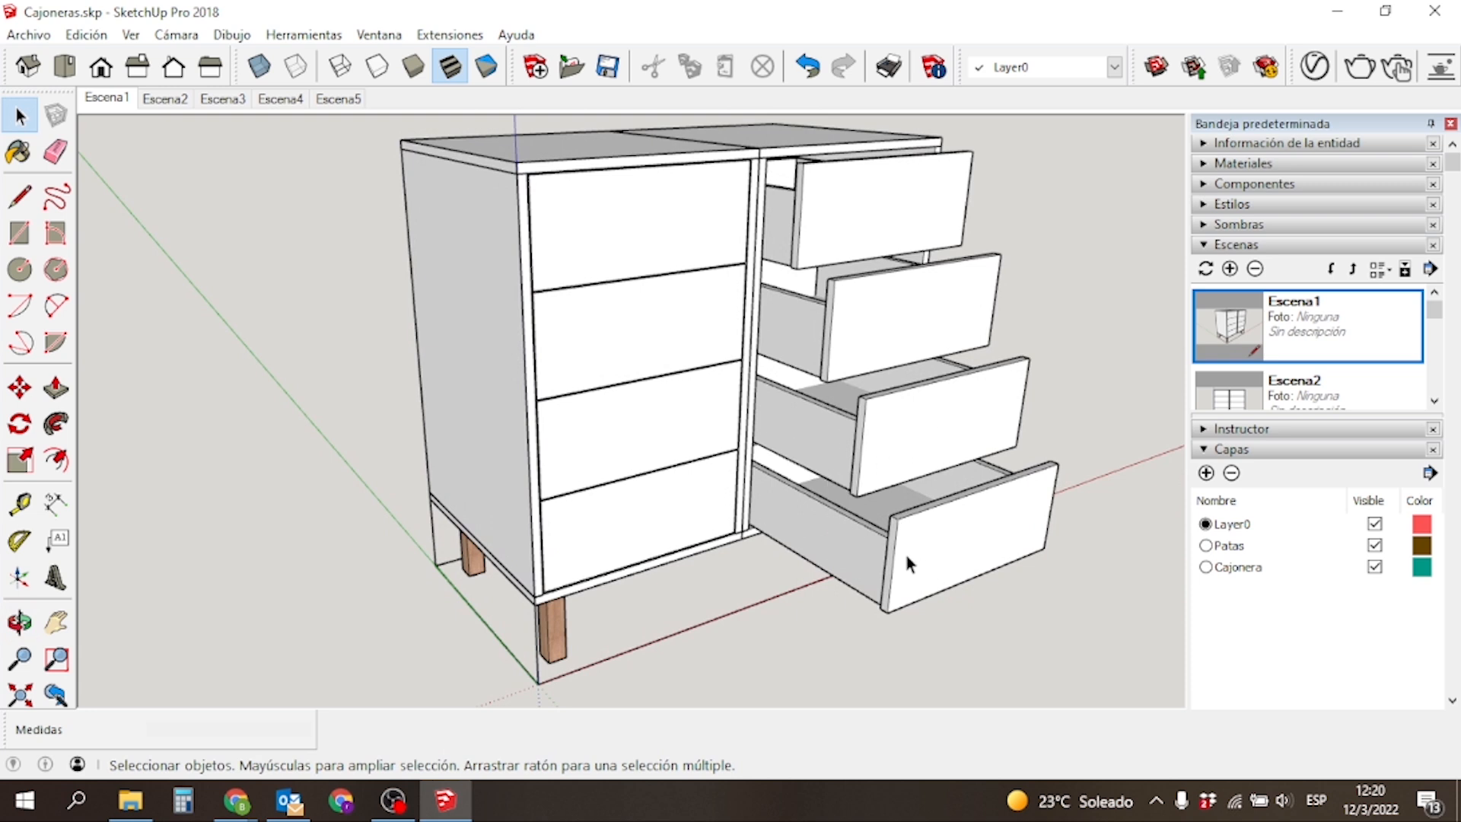
left_click(103, 98)
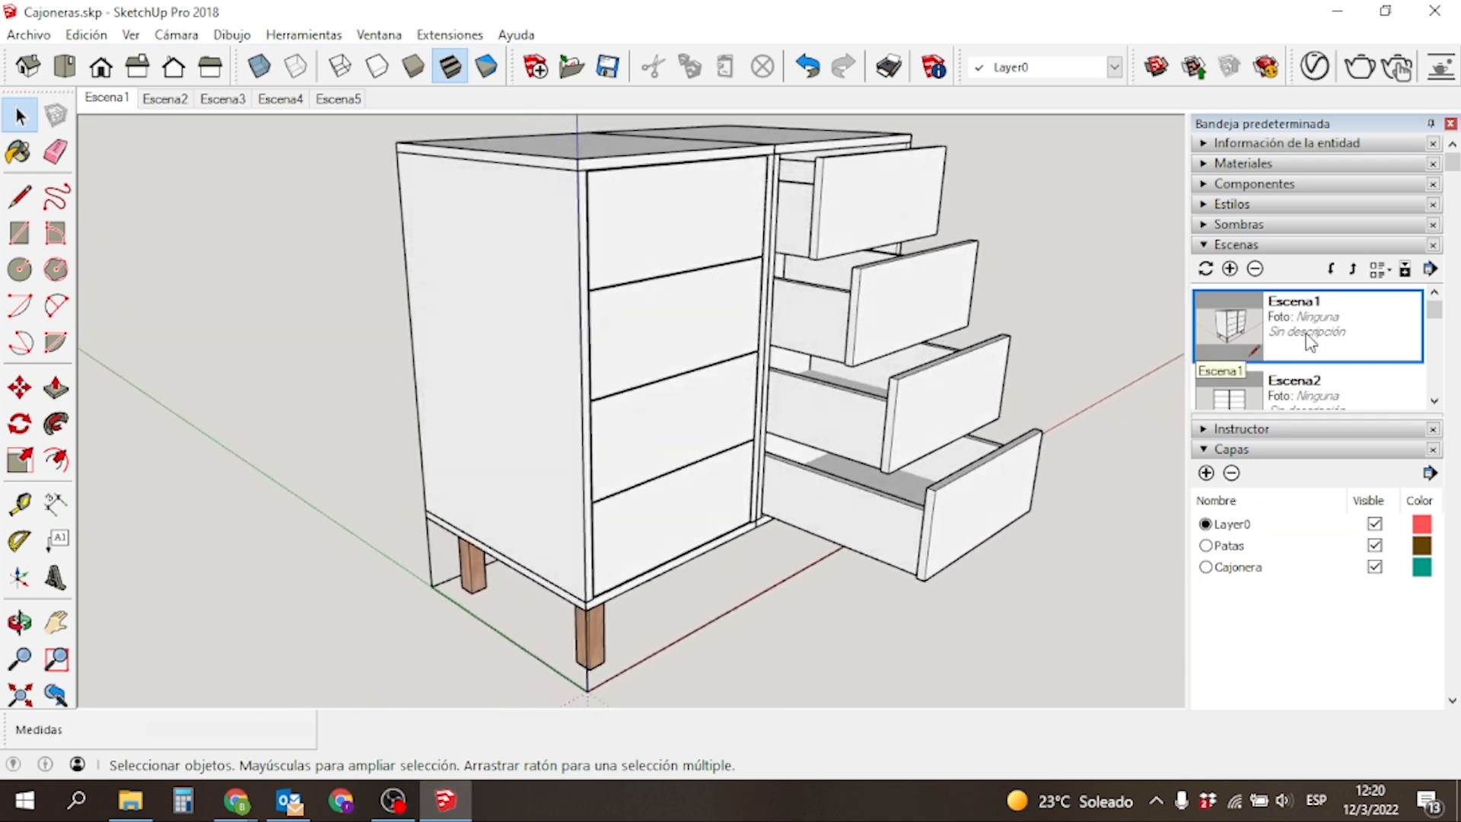
left_click(1207, 271)
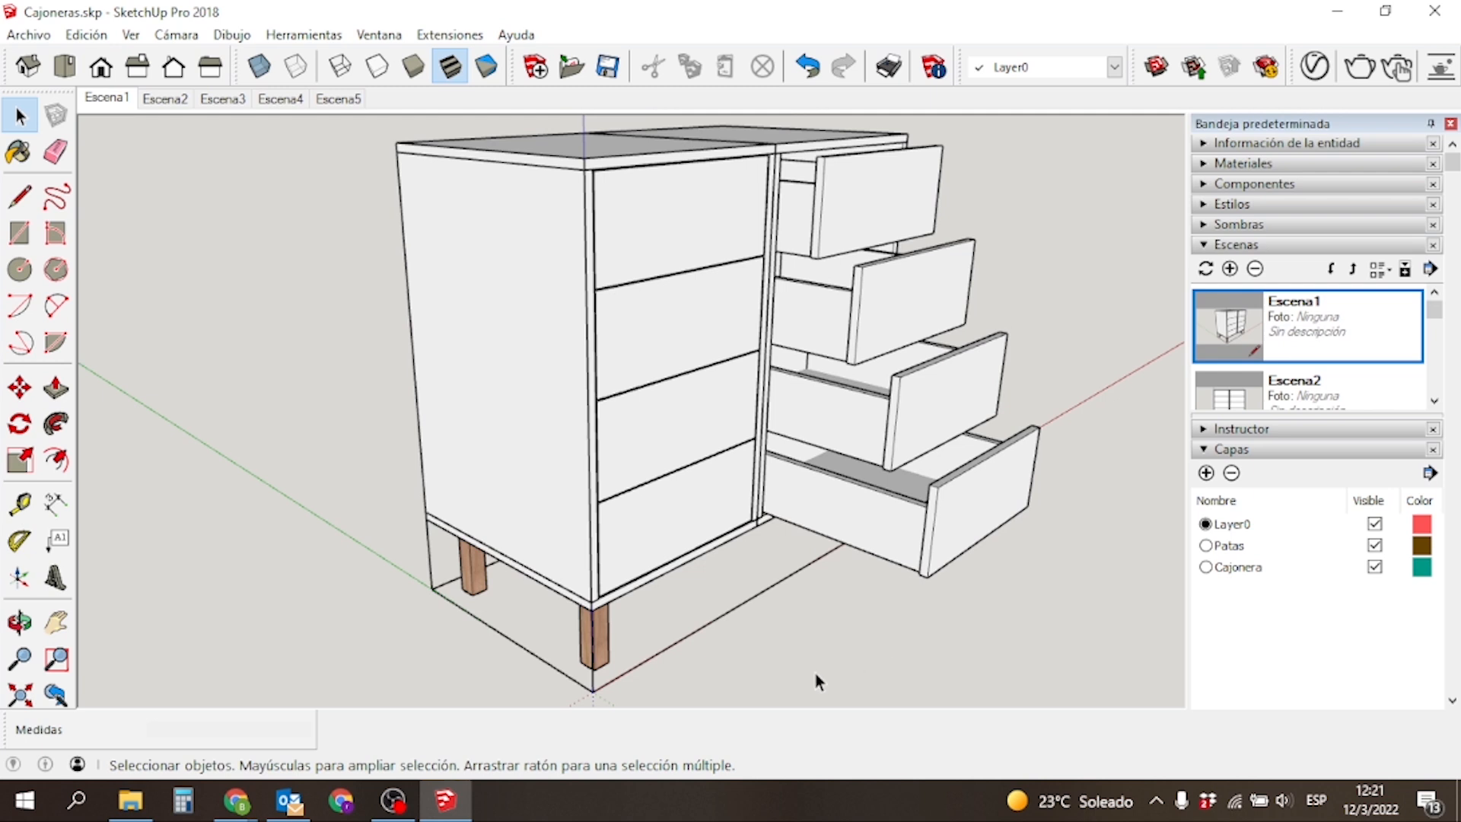
Unlock the outer box group that encloses the cabinet and legs, and remove it from the model view.
left_click(704, 627)
right_click(706, 625)
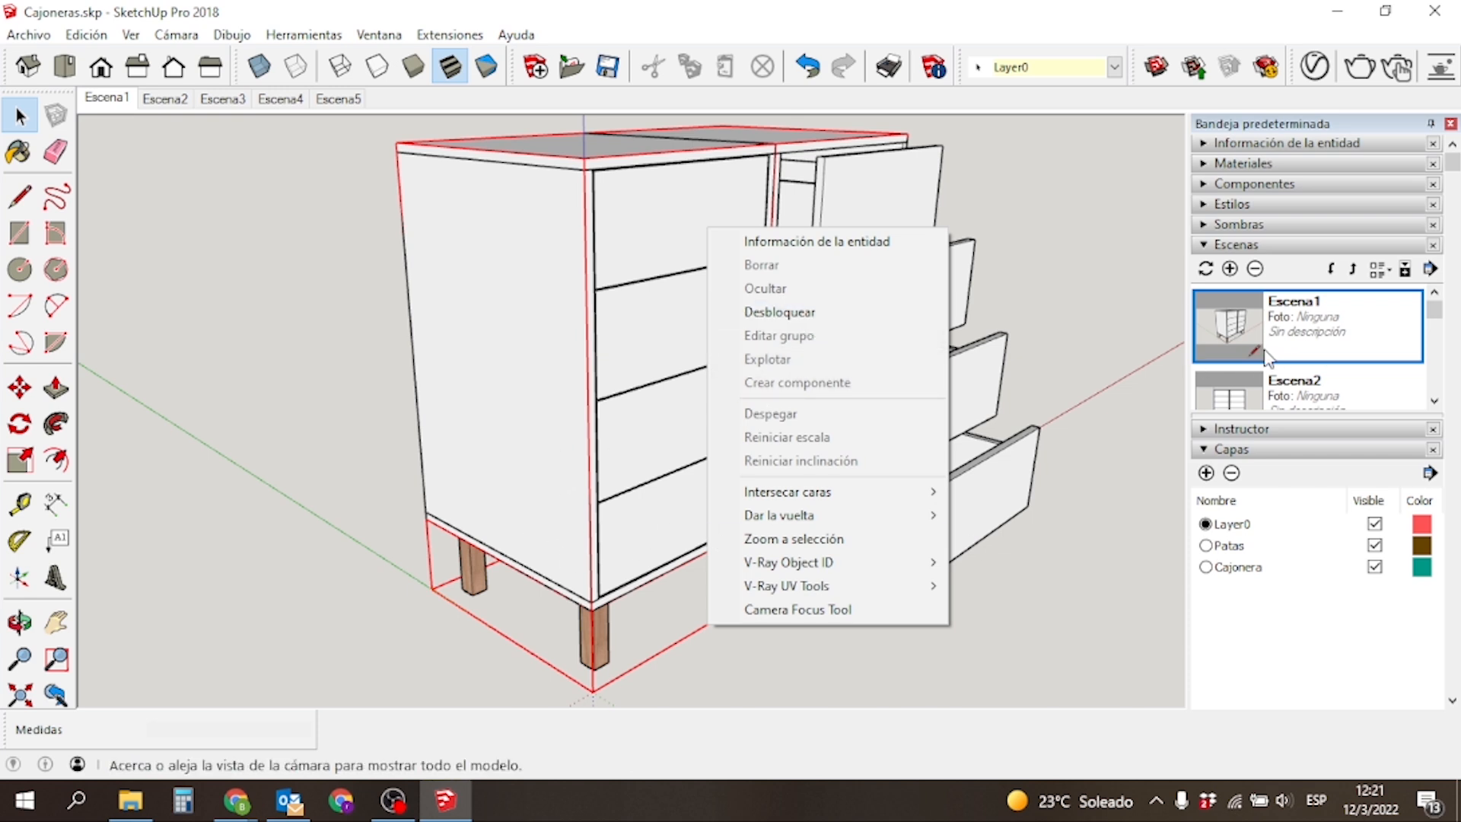
left_click(808, 317)
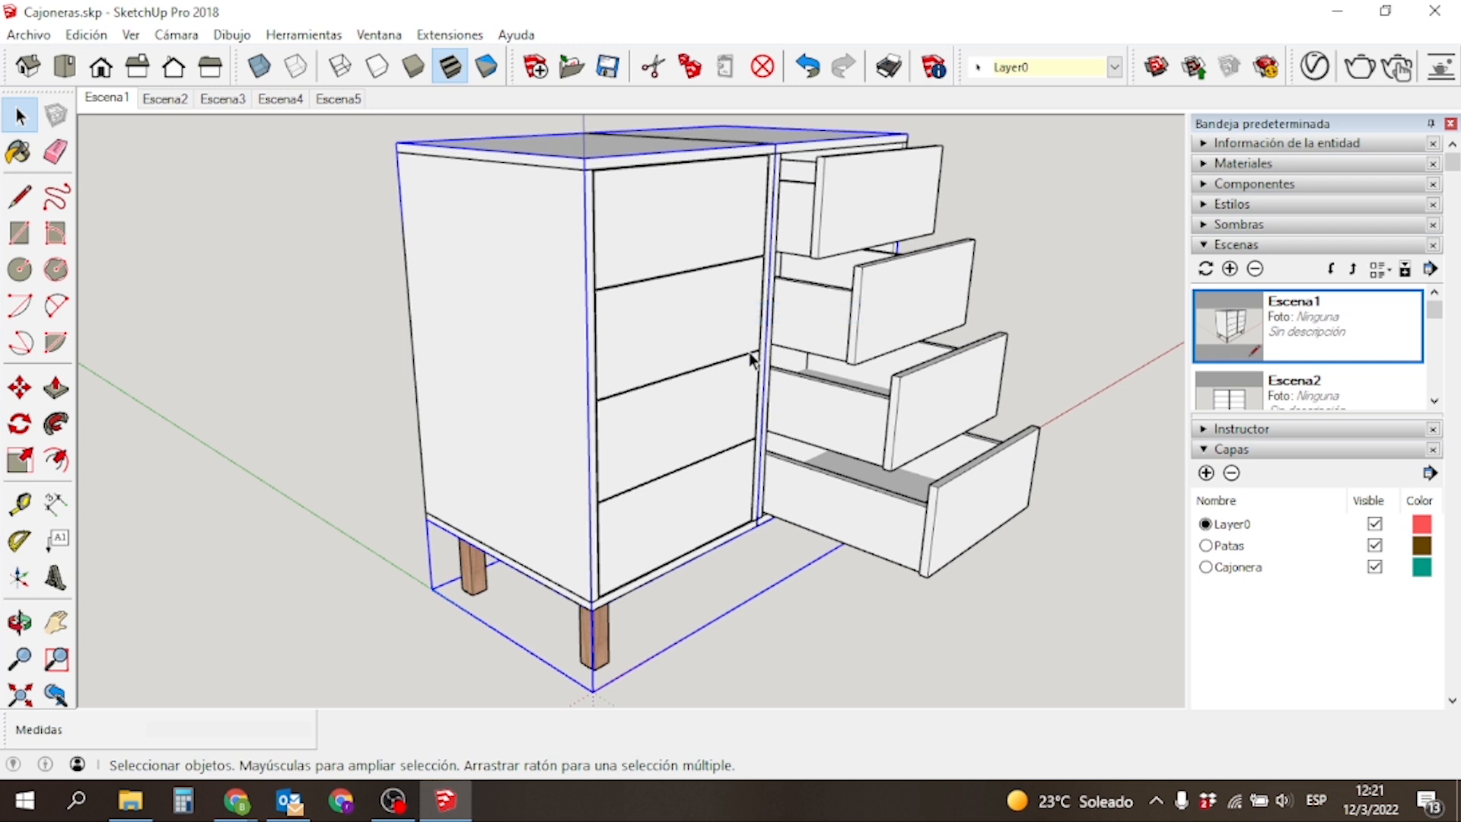
left_click(779, 610)
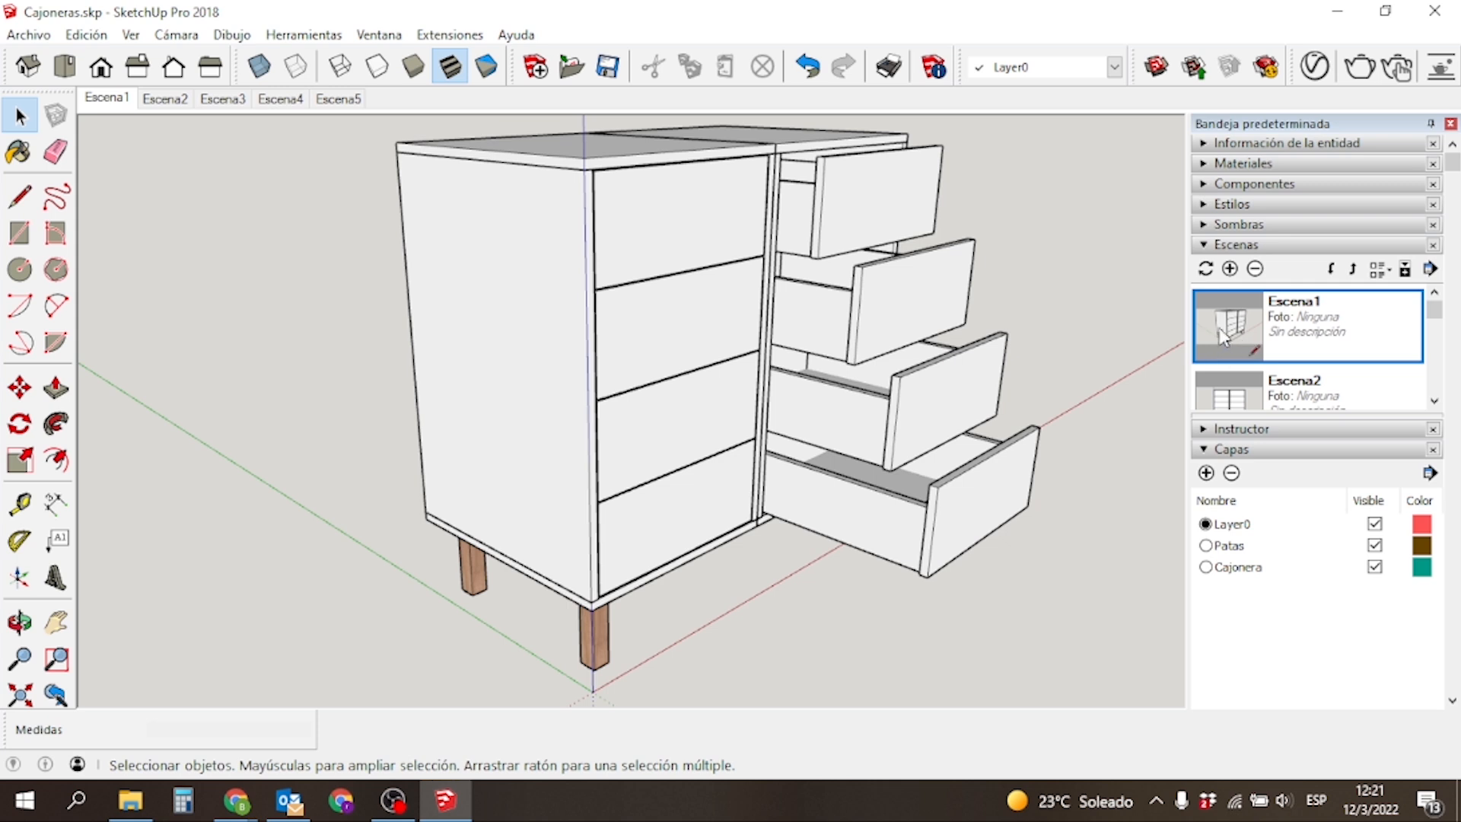
Update the first scene with the right-hand drawers open and the outer box removed.
left_click(1205, 268)
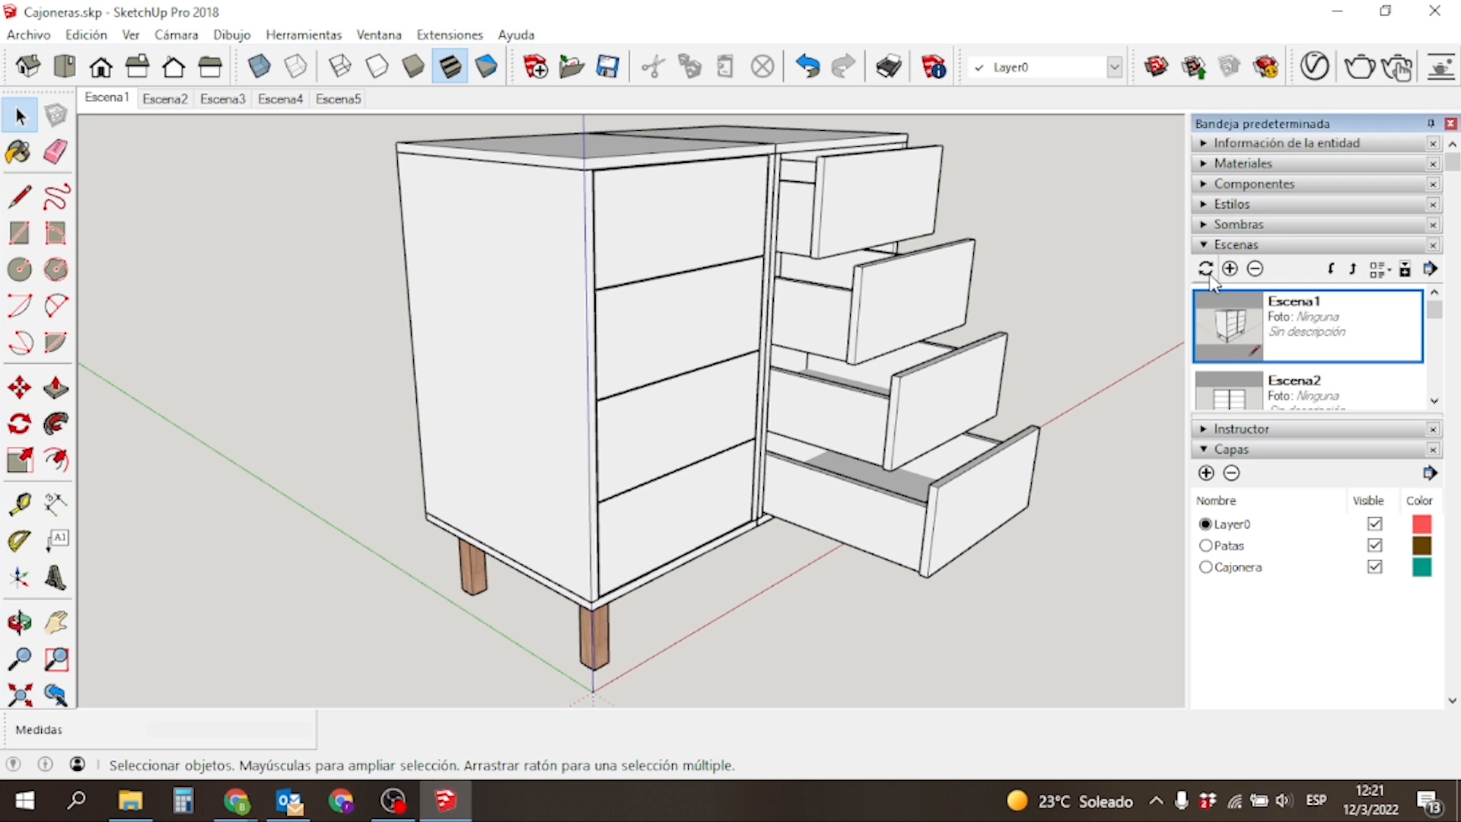
left_click(703, 481)
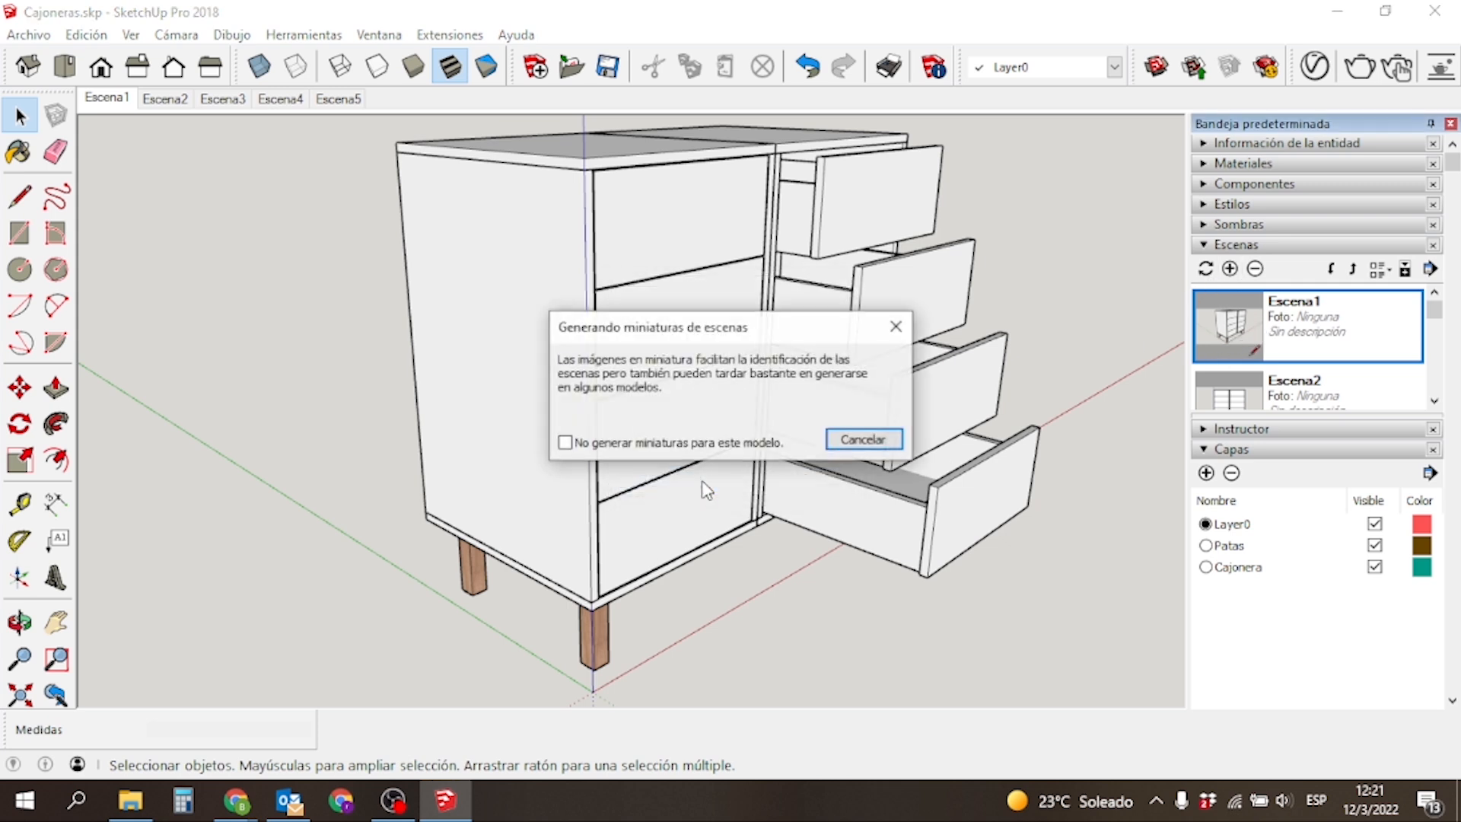
Update the second and third scenes with the current model state, keeping all scene properties included.
left_click(165, 99)
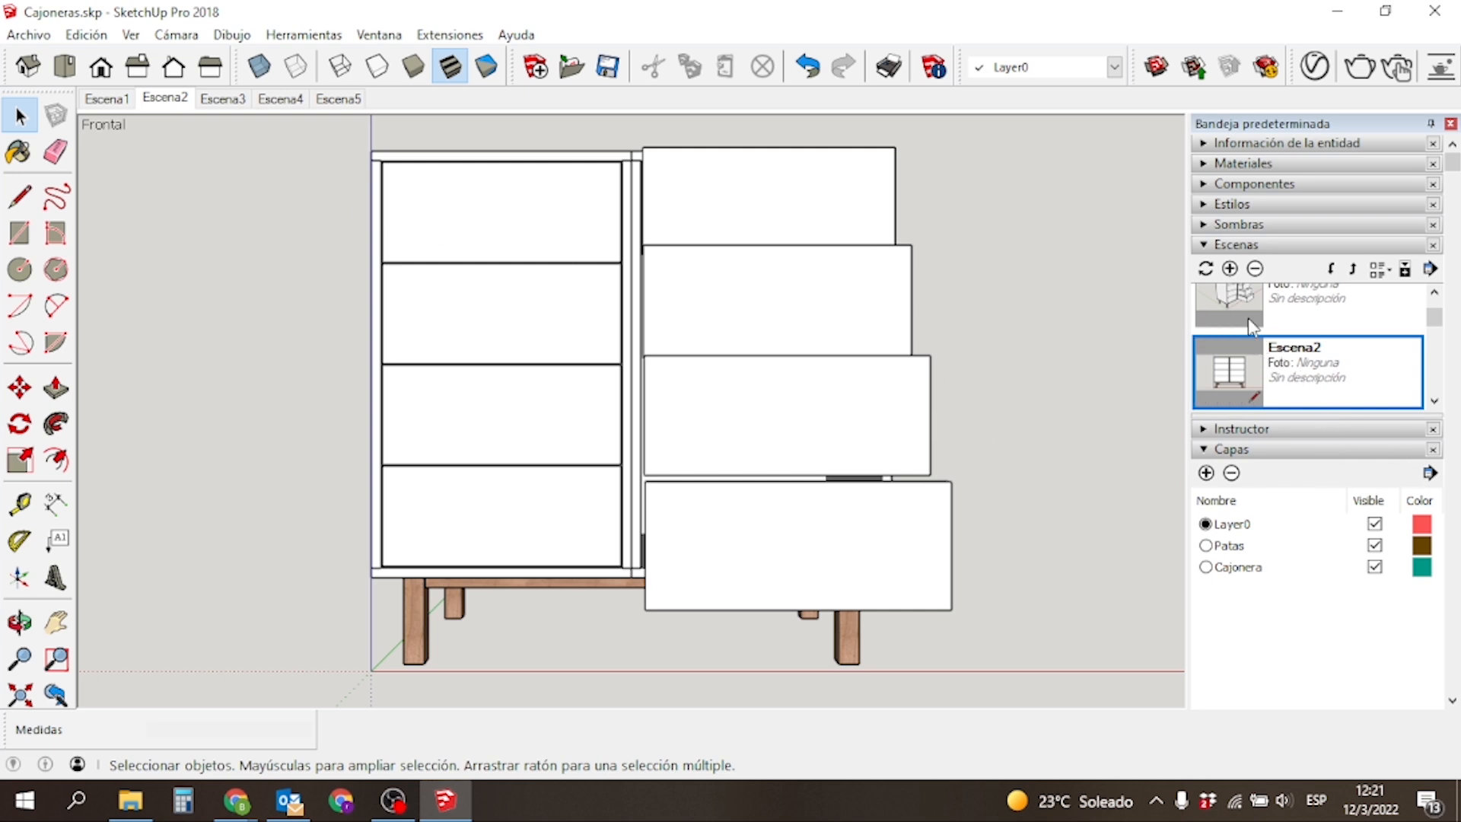
left_click(1205, 269)
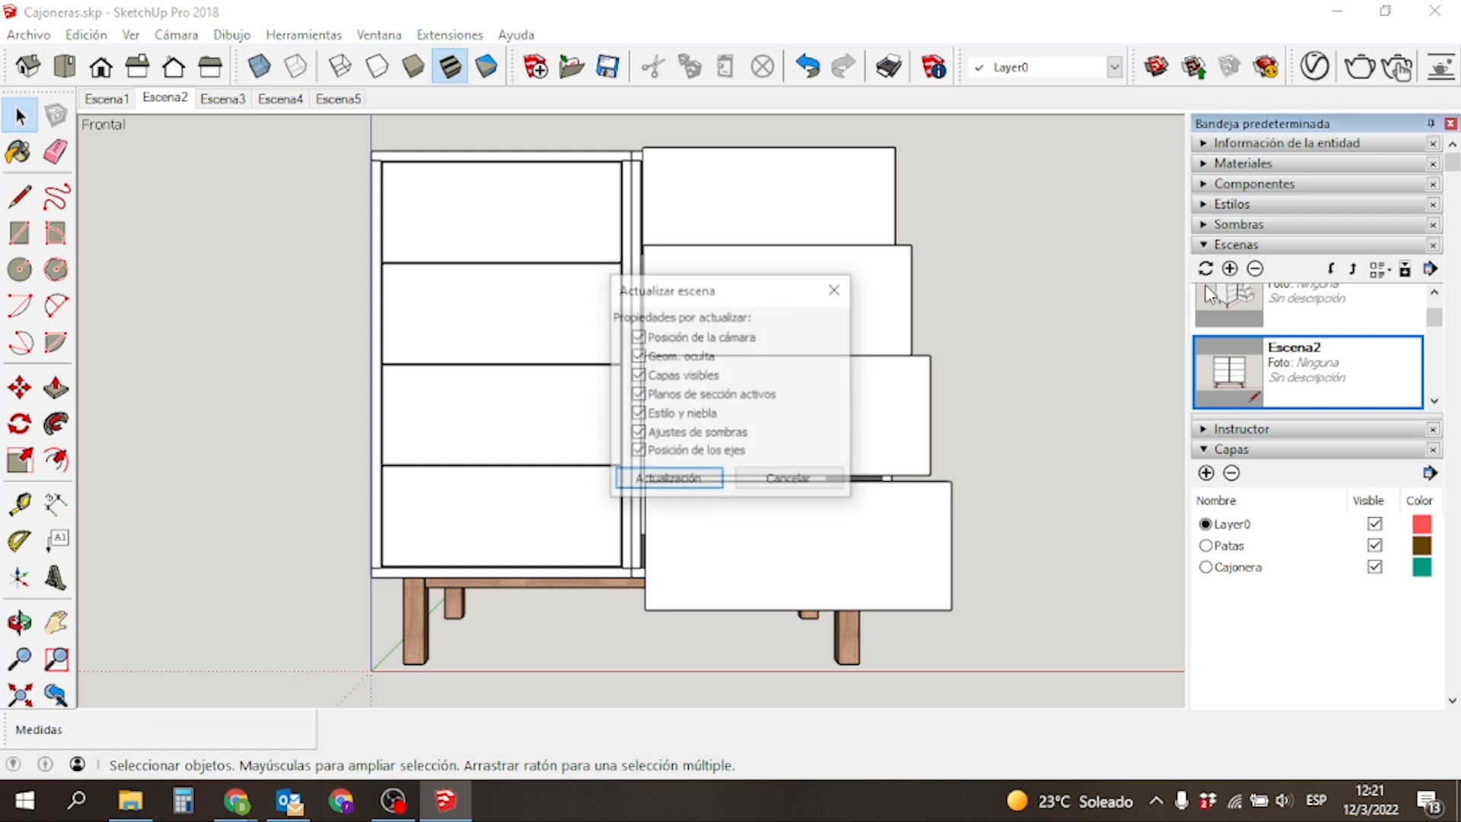
left_click(683, 481)
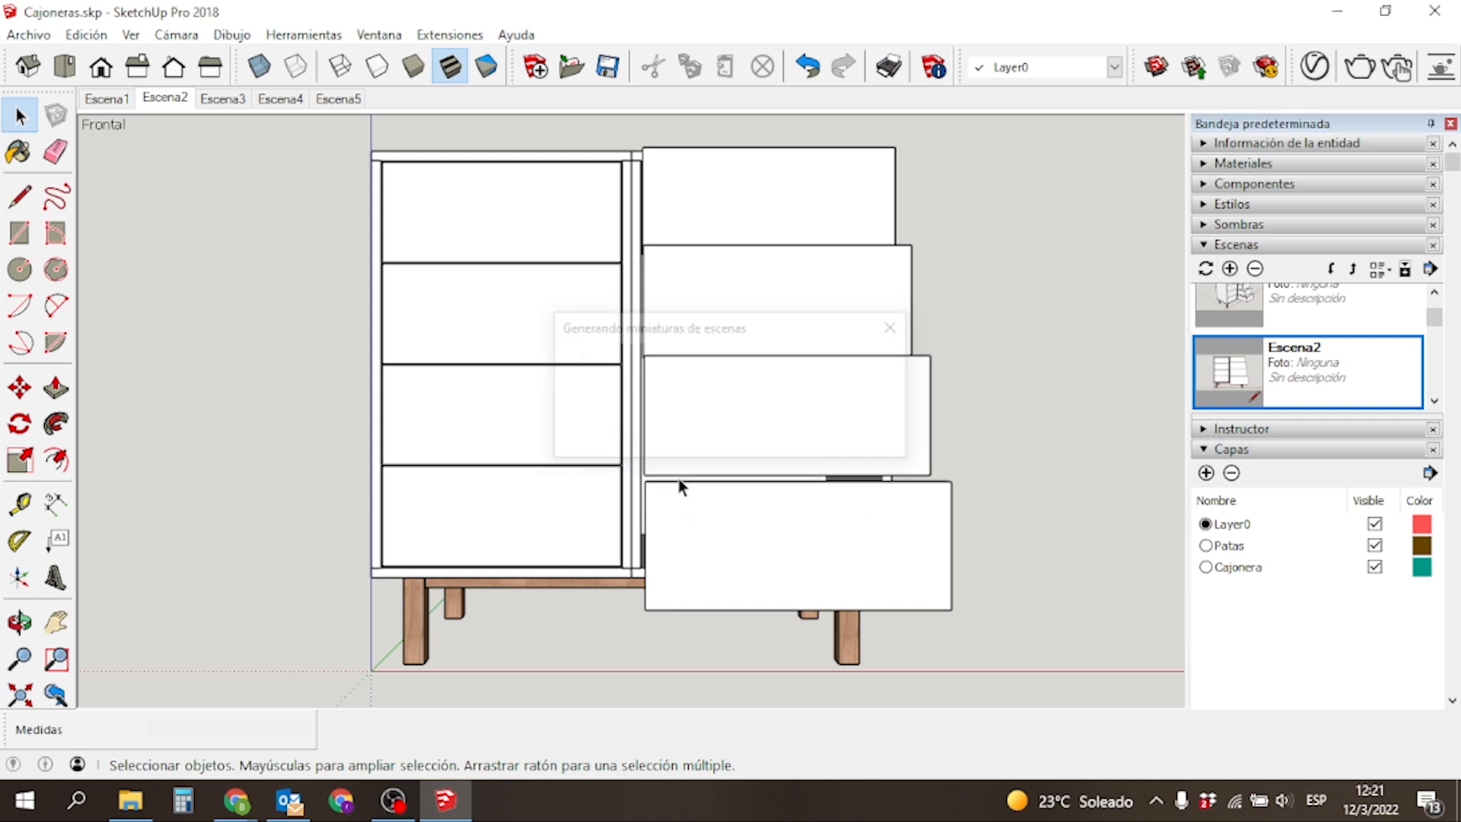
left_click(232, 99)
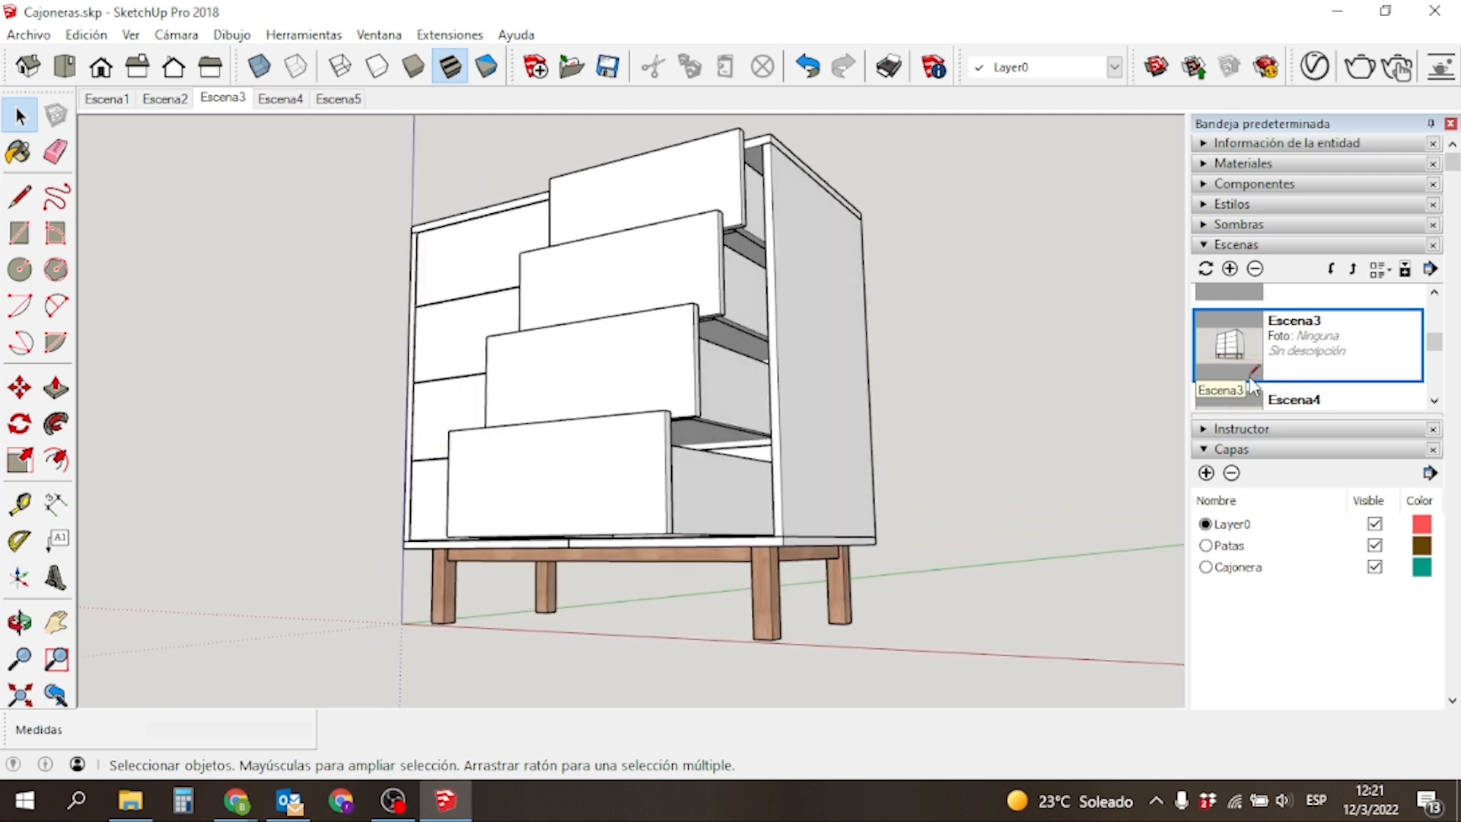
left_click(1206, 269)
left_click(668, 480)
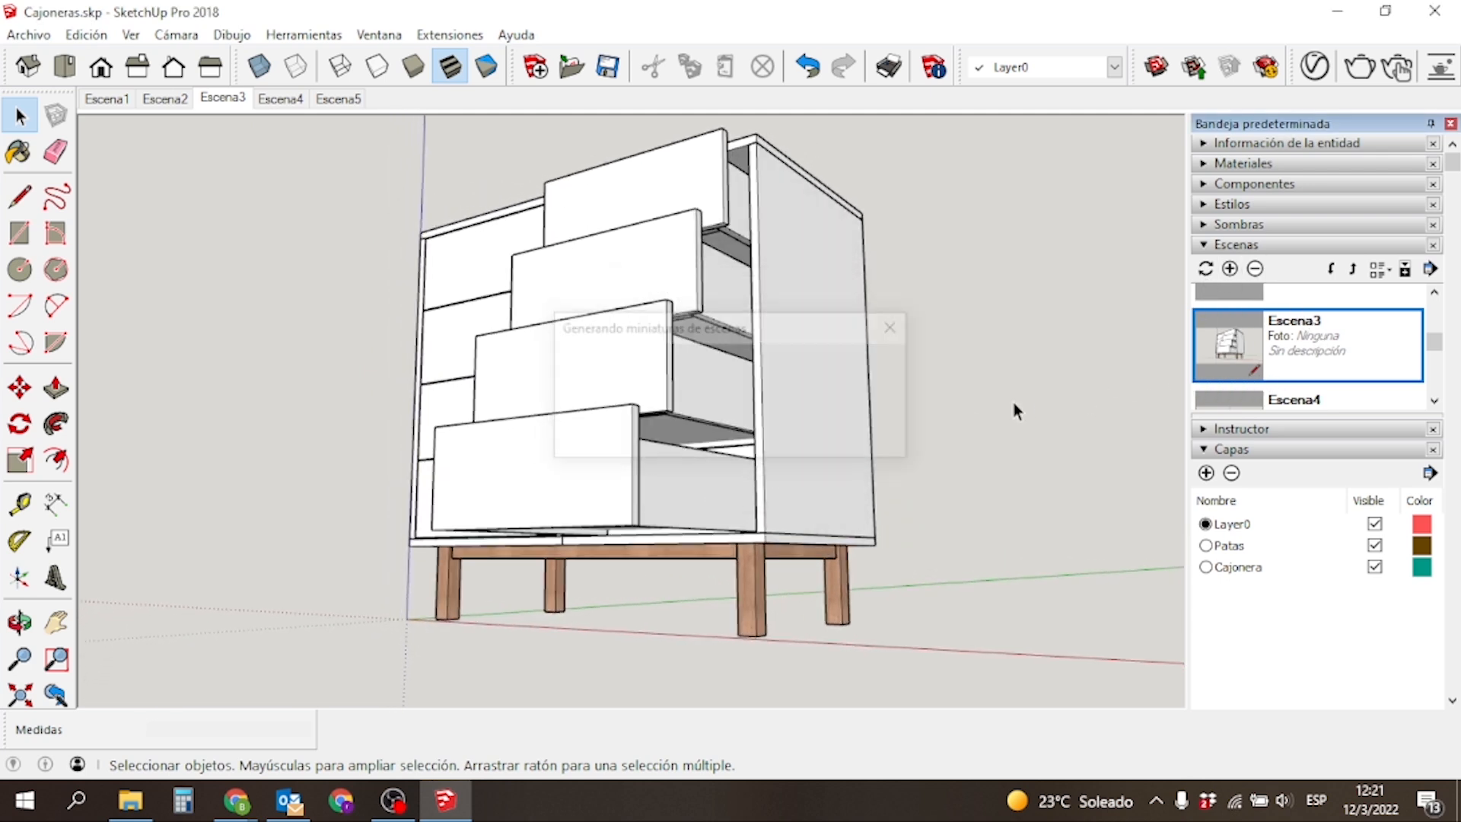
Update the fourth and fifth scenes with the current model state, keeping all scene properties included.
left_click(275, 99)
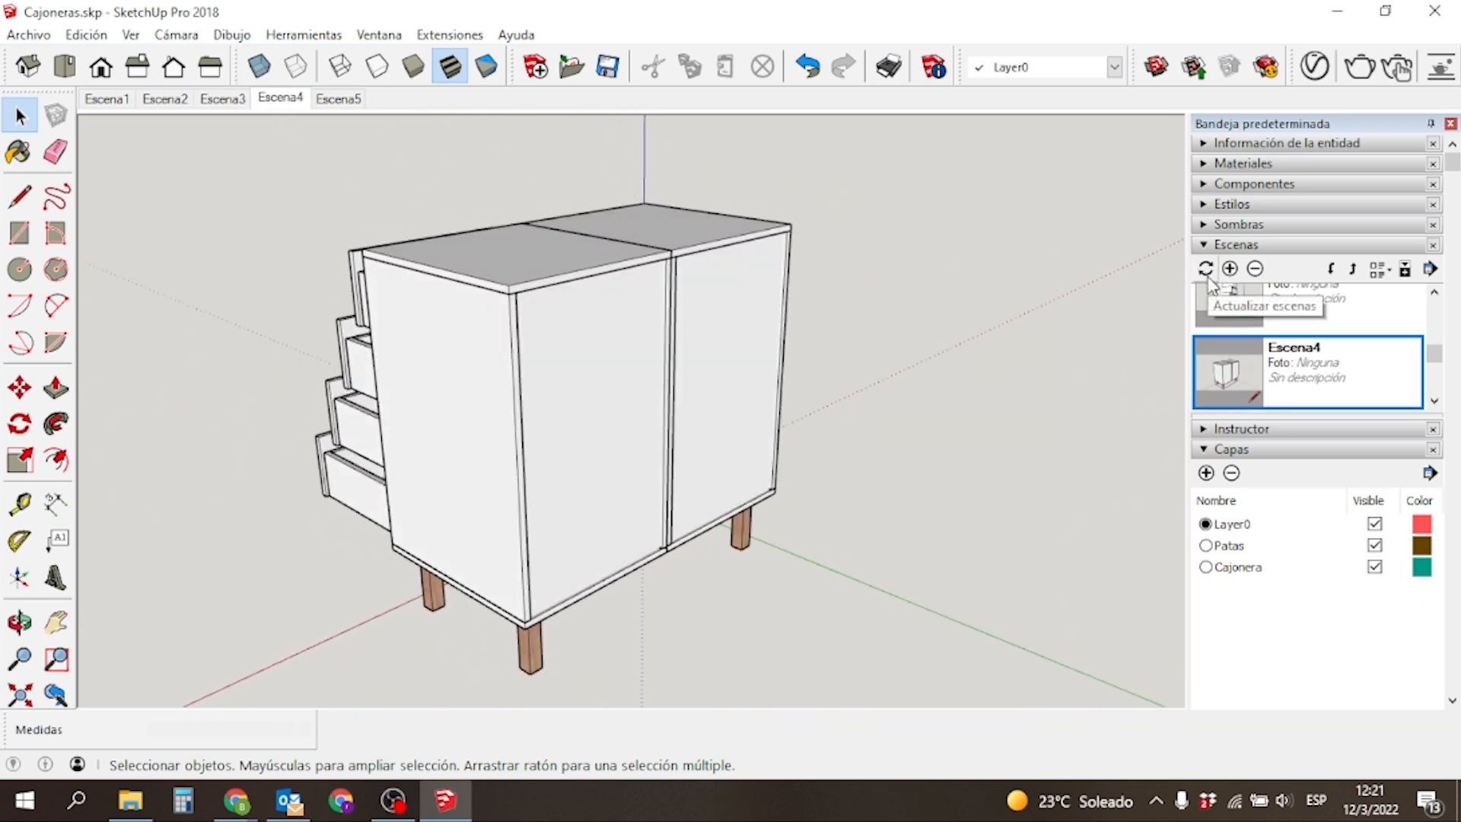
left_click(1207, 272)
left_click(664, 481)
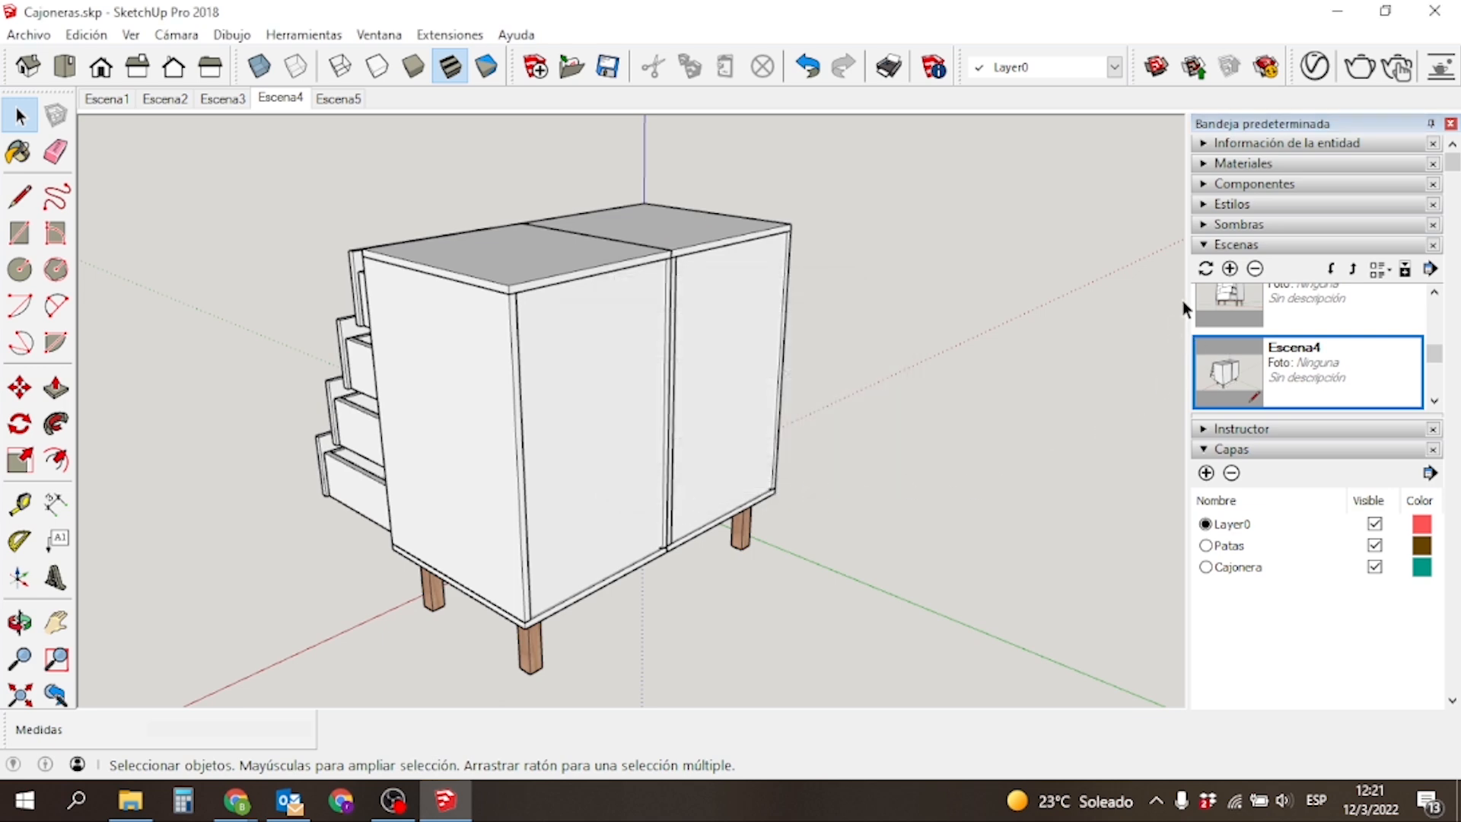
left_click(340, 100)
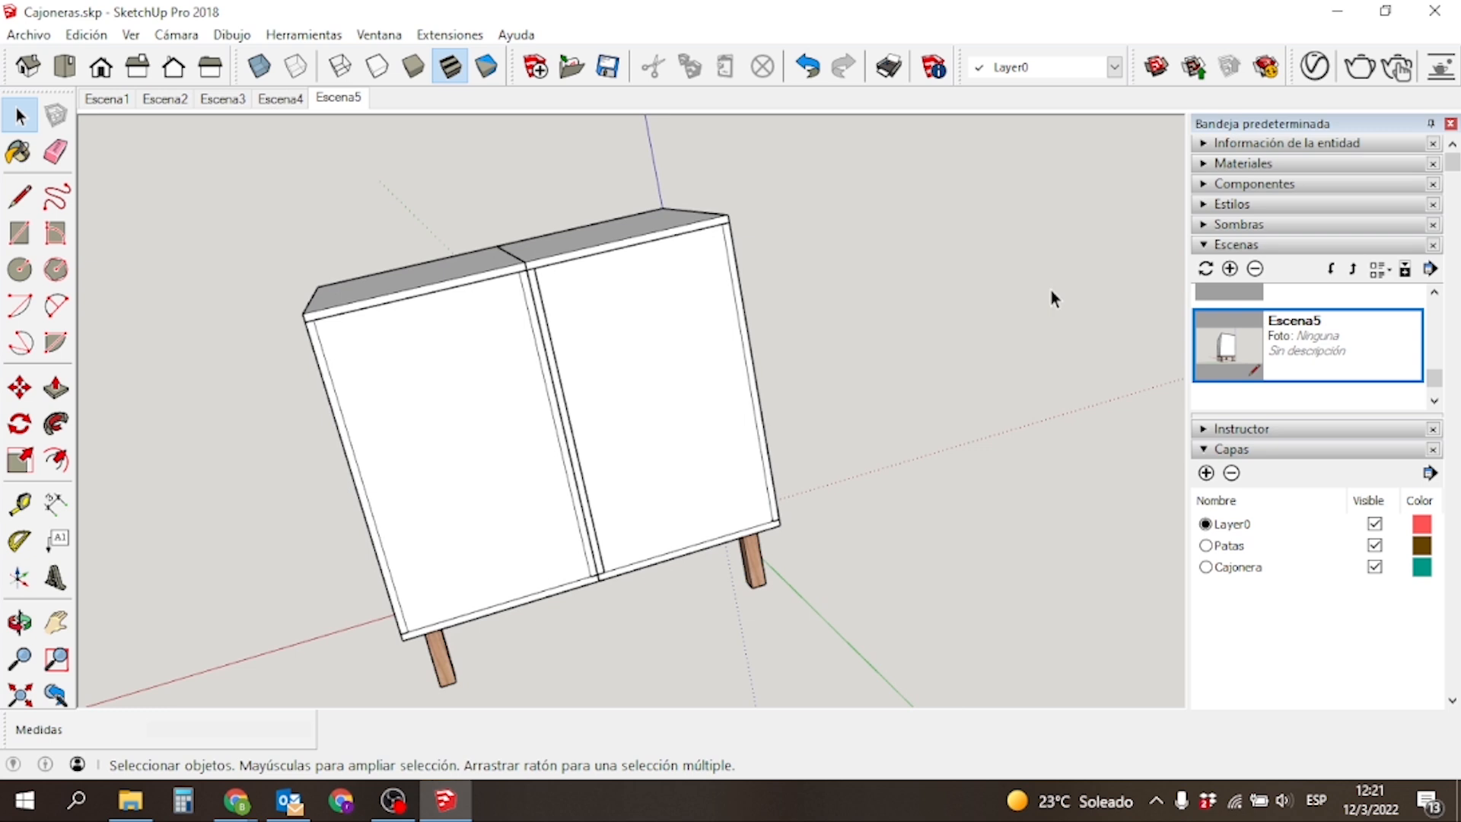
left_click(1206, 270)
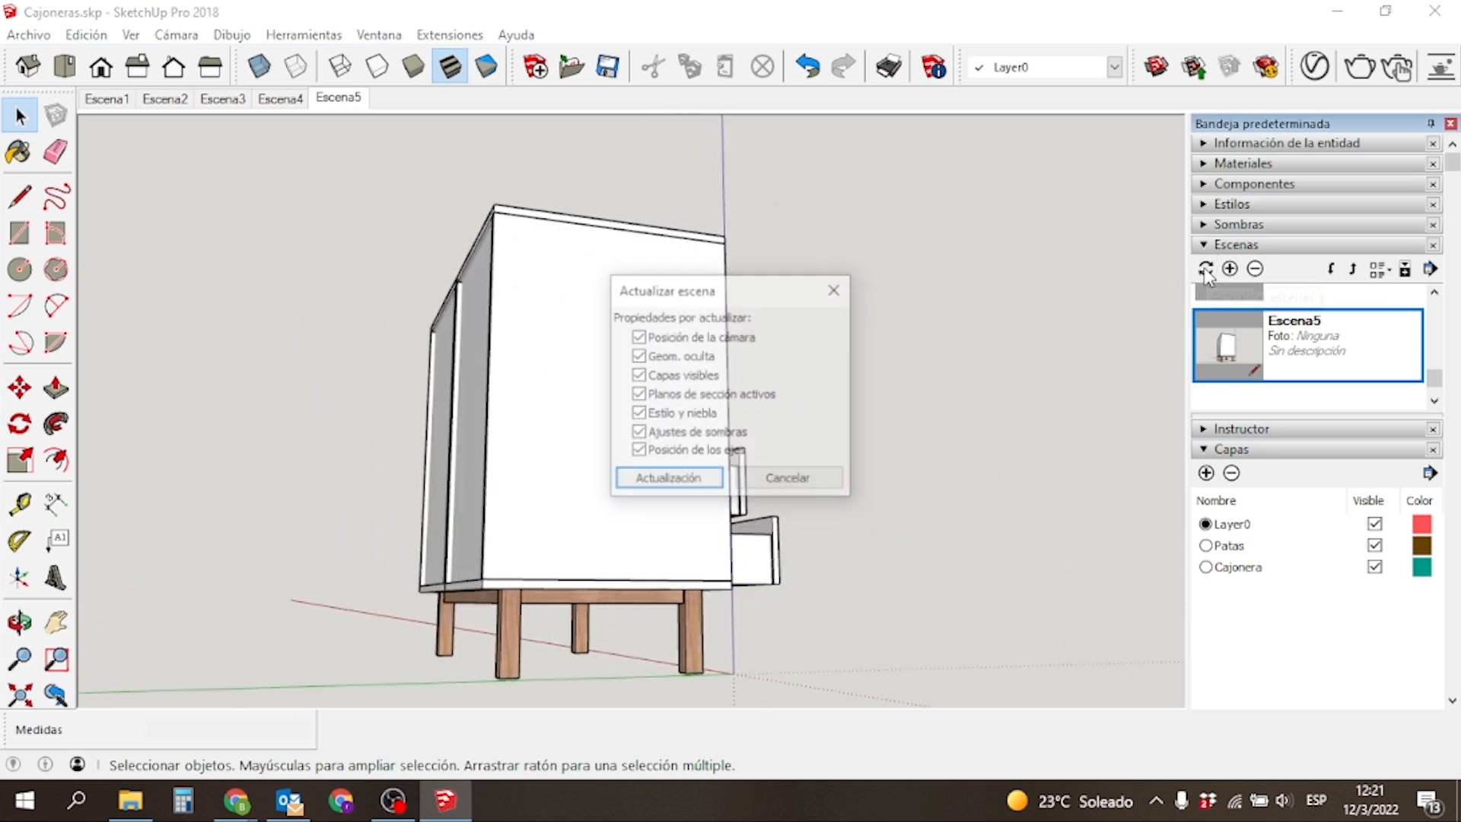
left_click(708, 480)
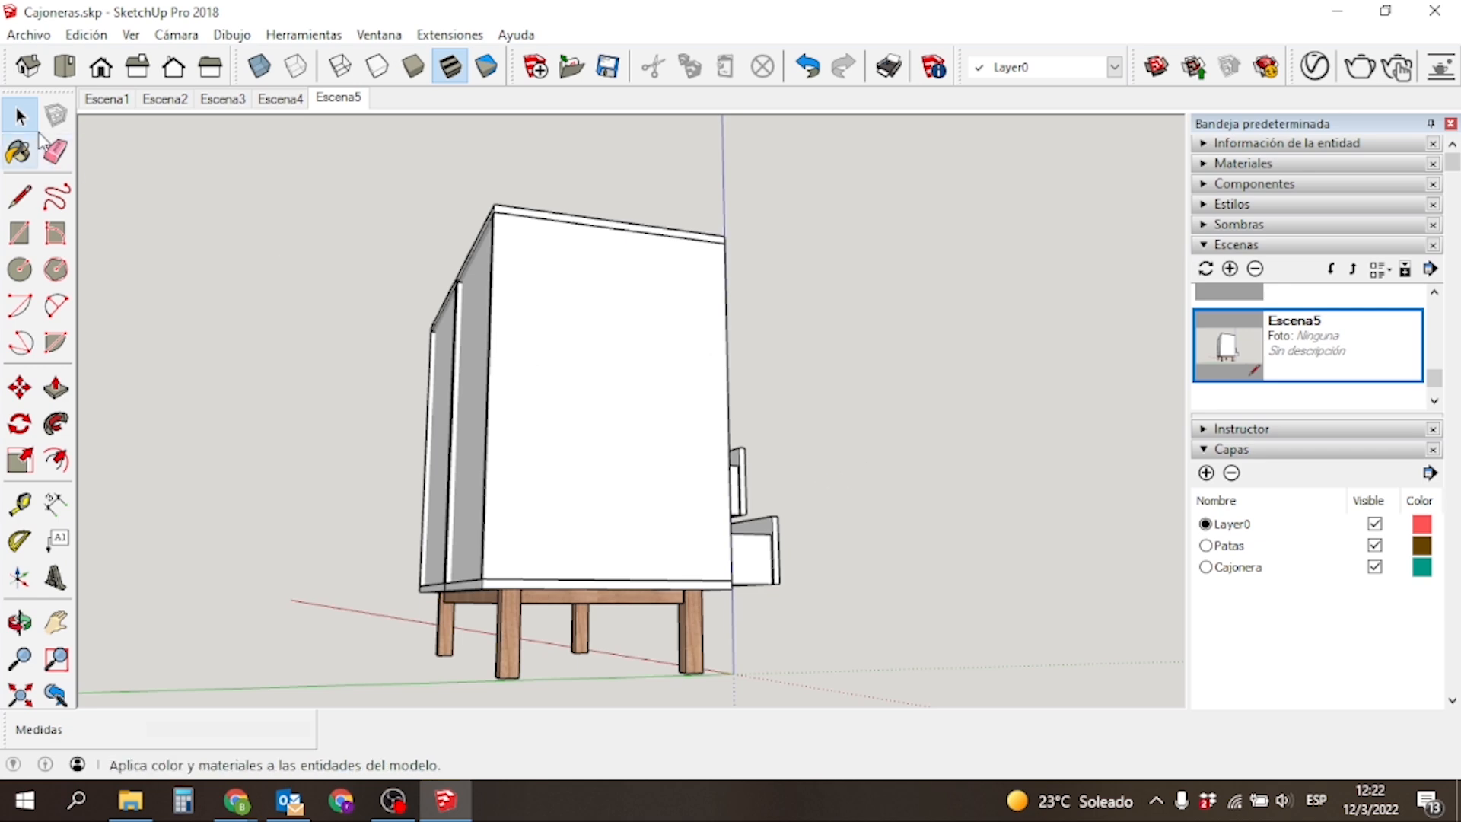
Restore the first scene and start exporting the scene animation as the MP4 video Cajoneras.mp4 to the Escritorio folder.
left_click(107, 99)
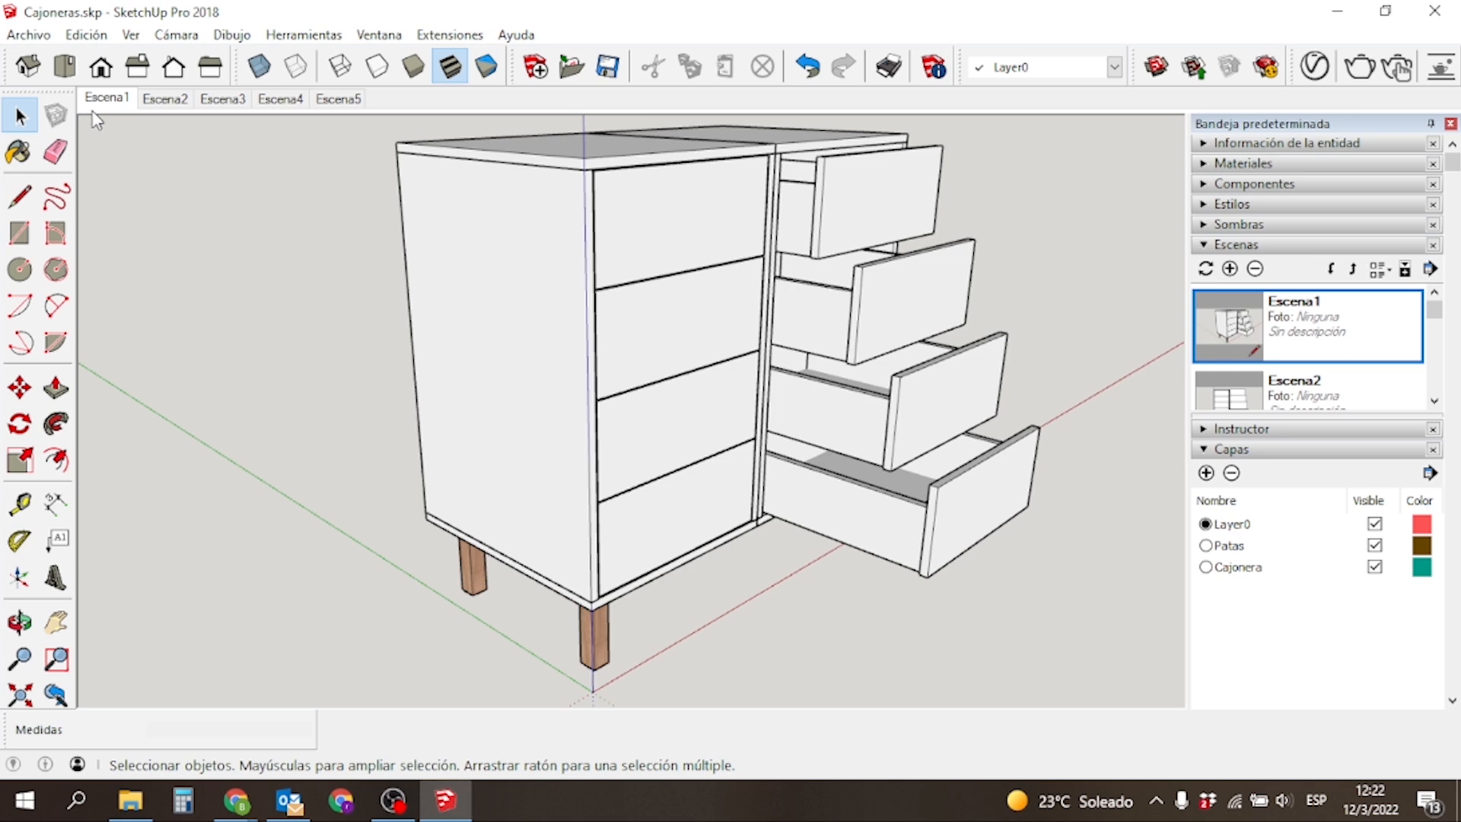
left_click(41, 38)
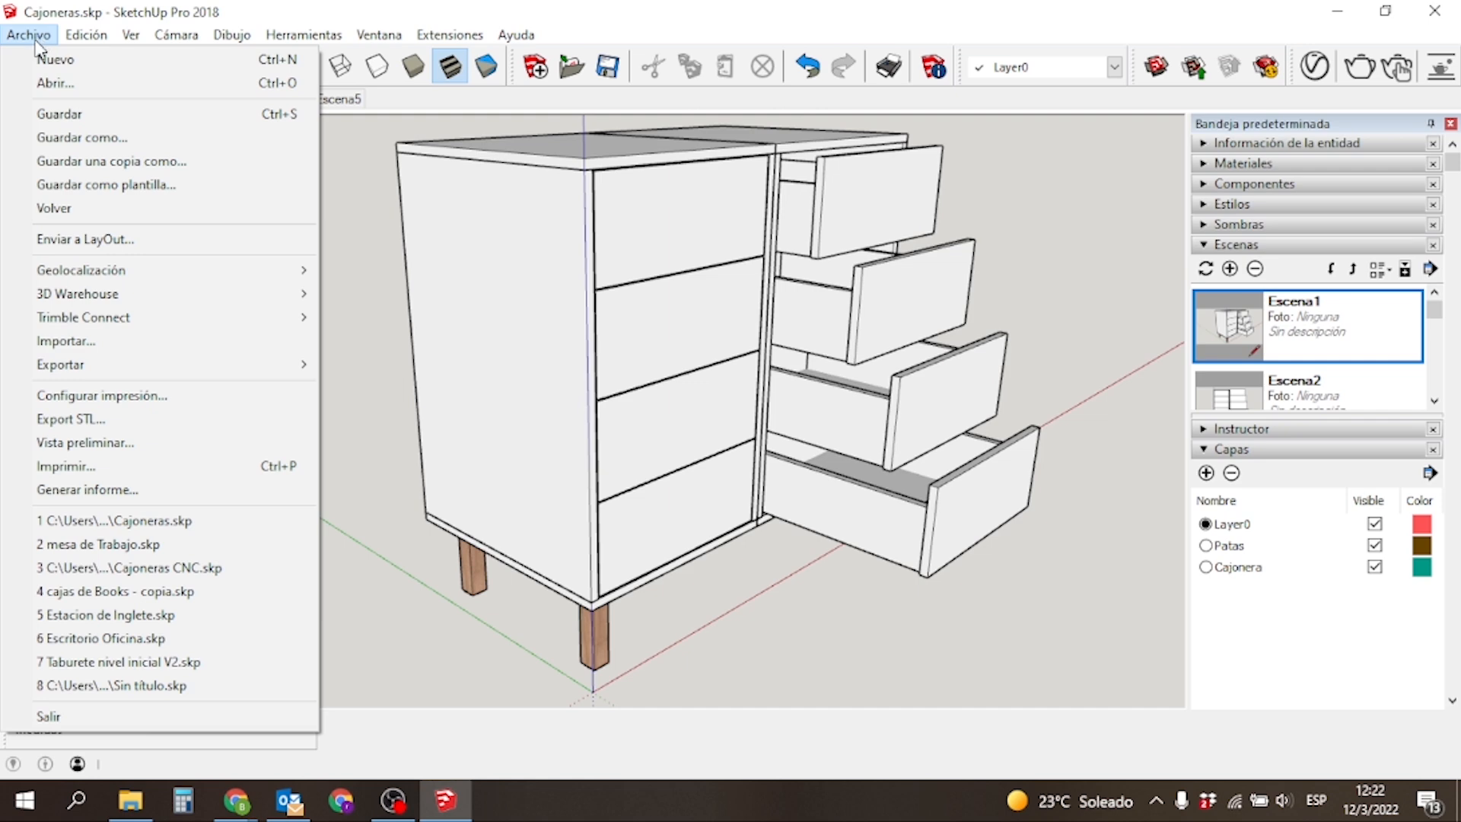
mouse_move(157, 368)
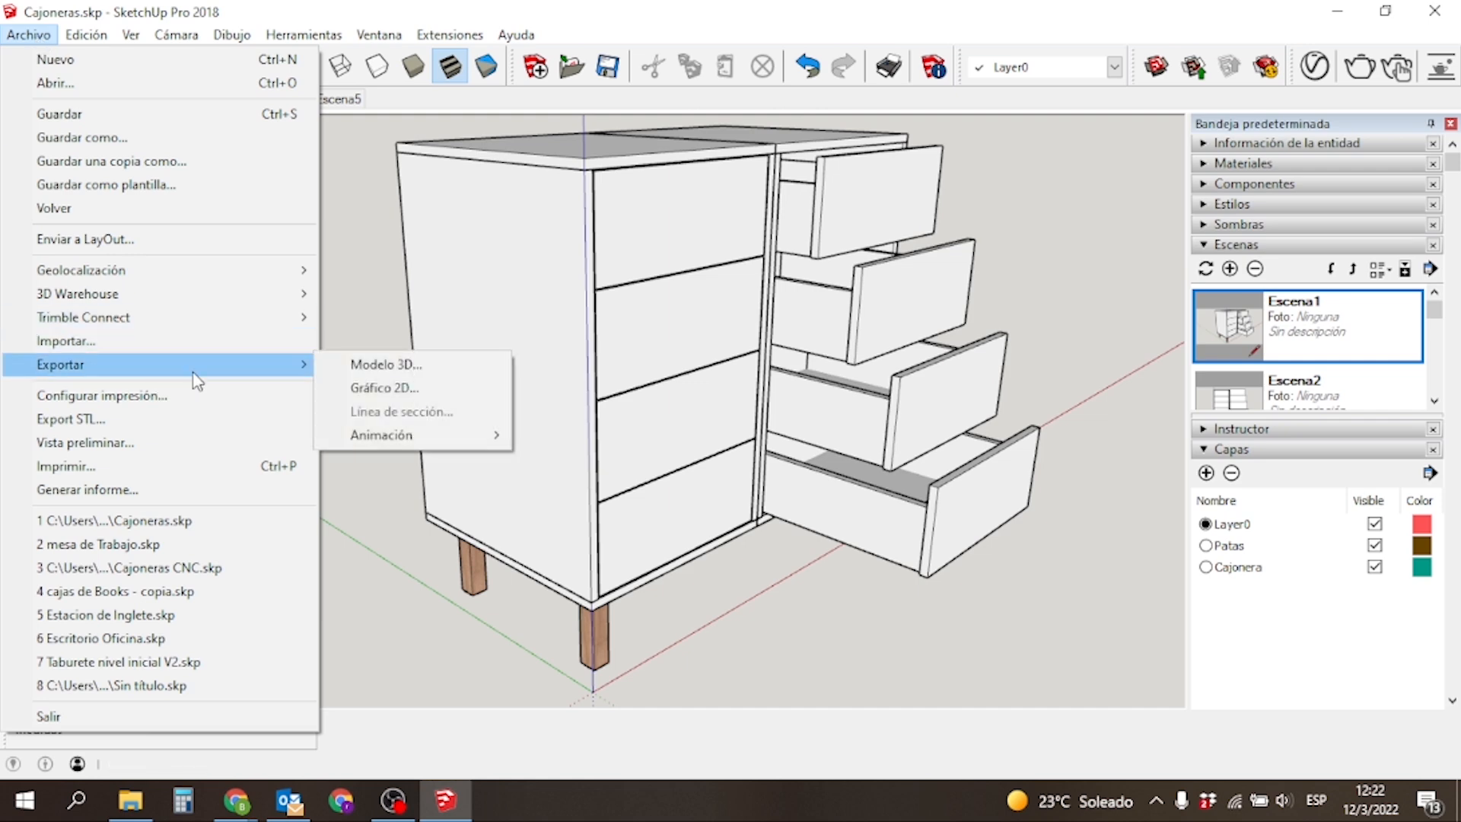
mouse_move(401, 445)
left_click(550, 435)
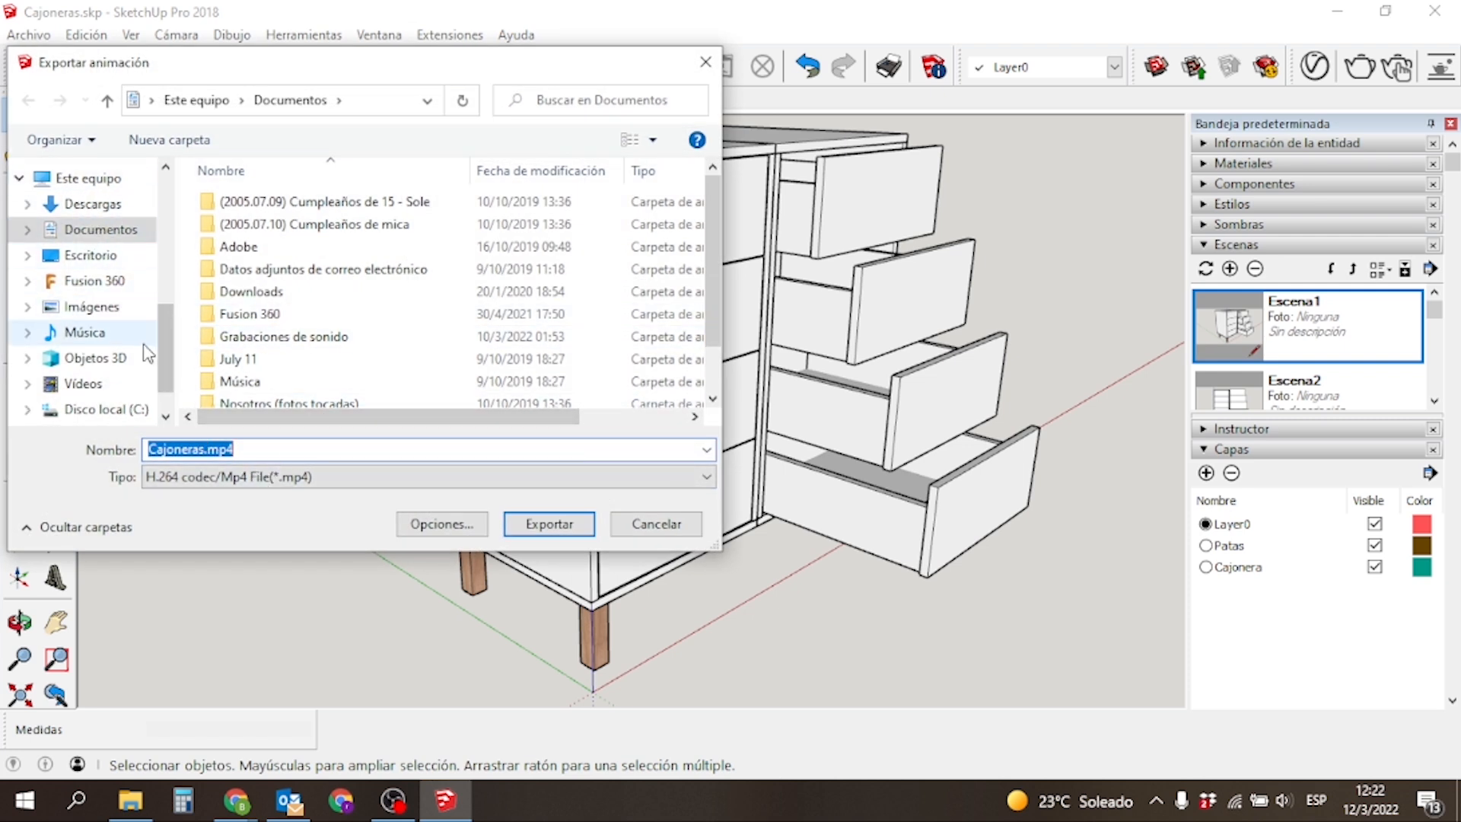
left_click(103, 259)
left_click(546, 526)
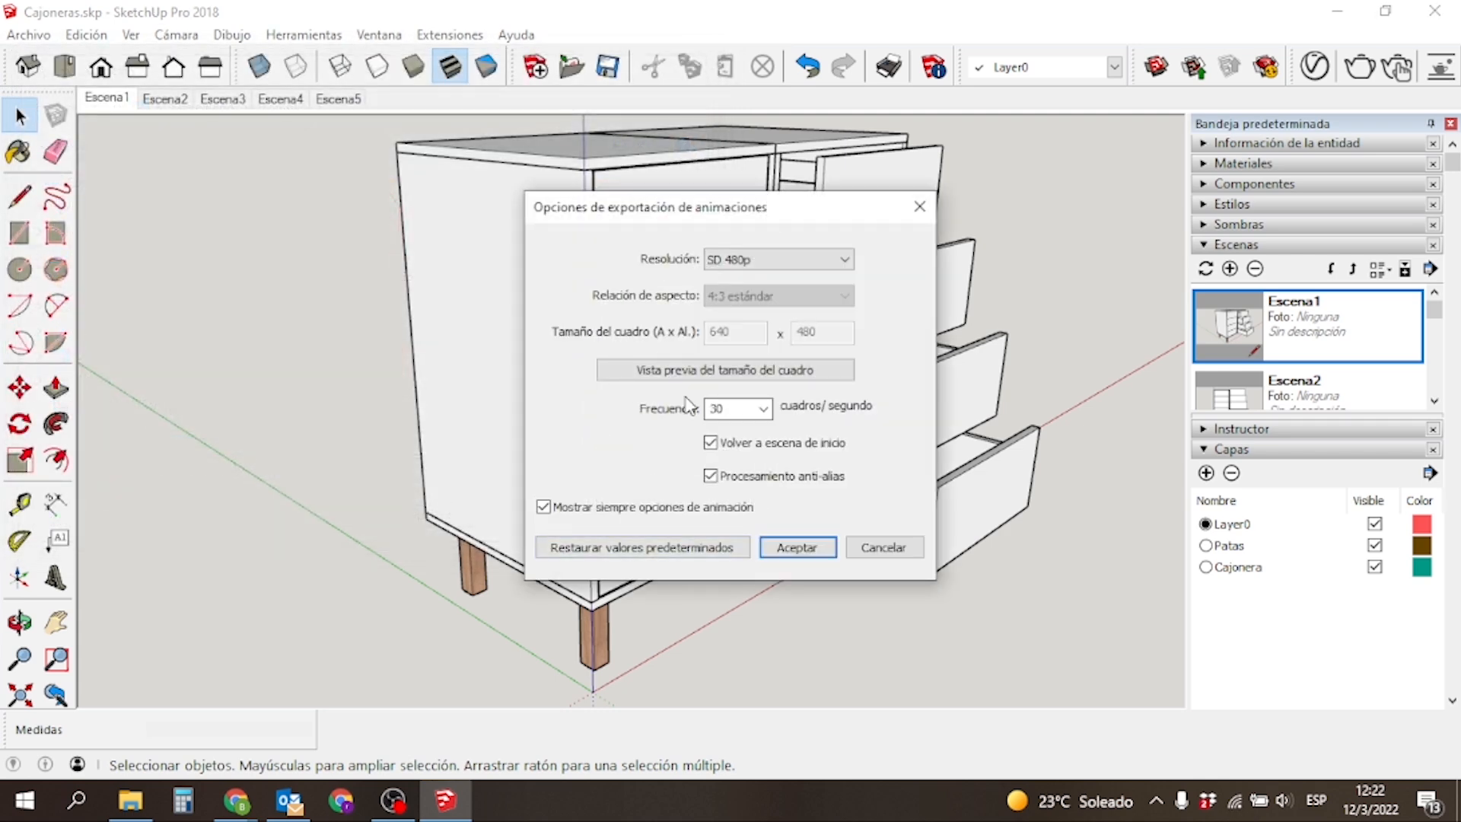
Set the animation resolution to HD 720p and run the video export.
left_click(822, 263)
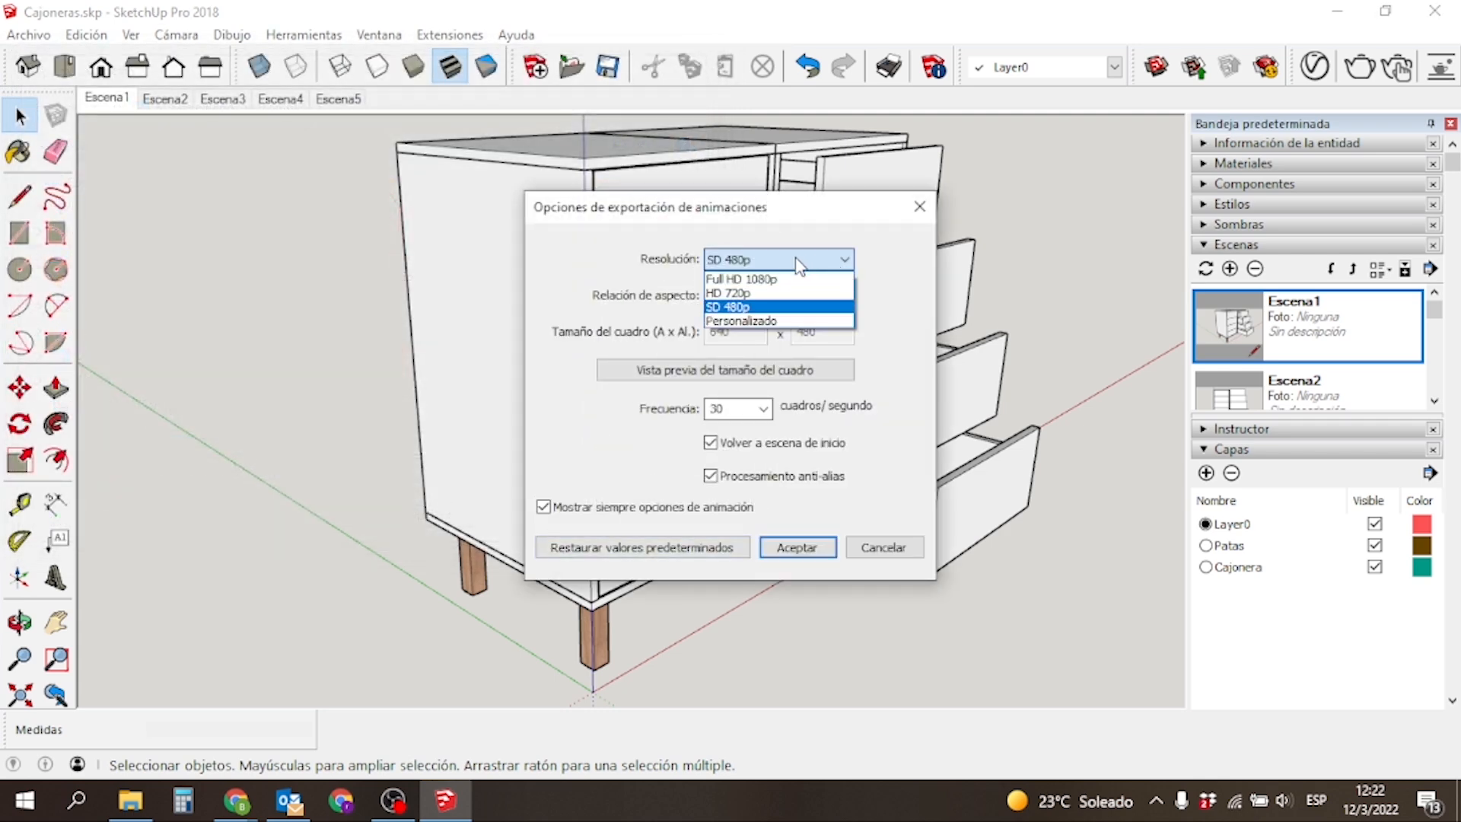
left_click(745, 296)
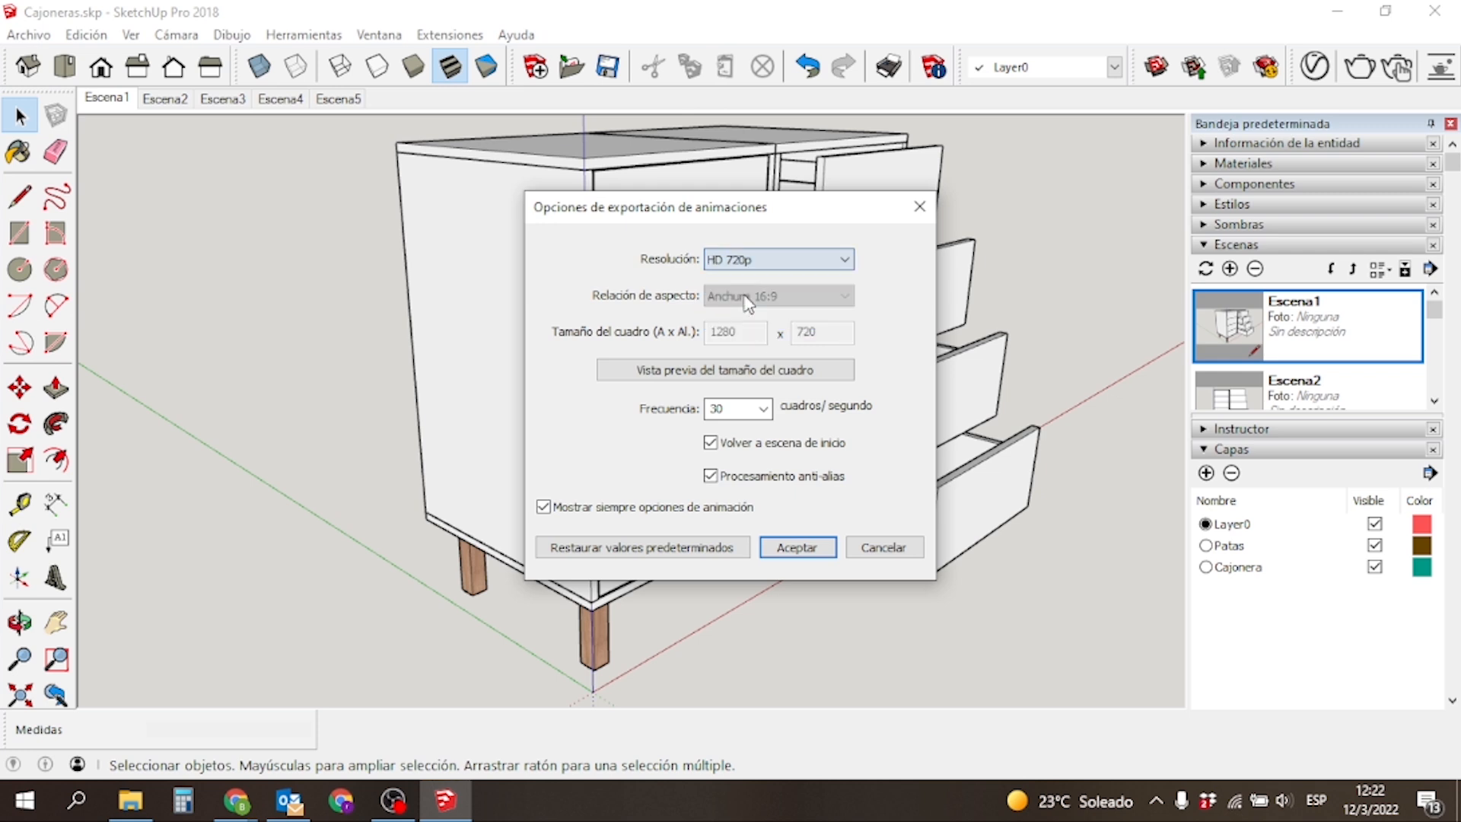
left_click(789, 554)
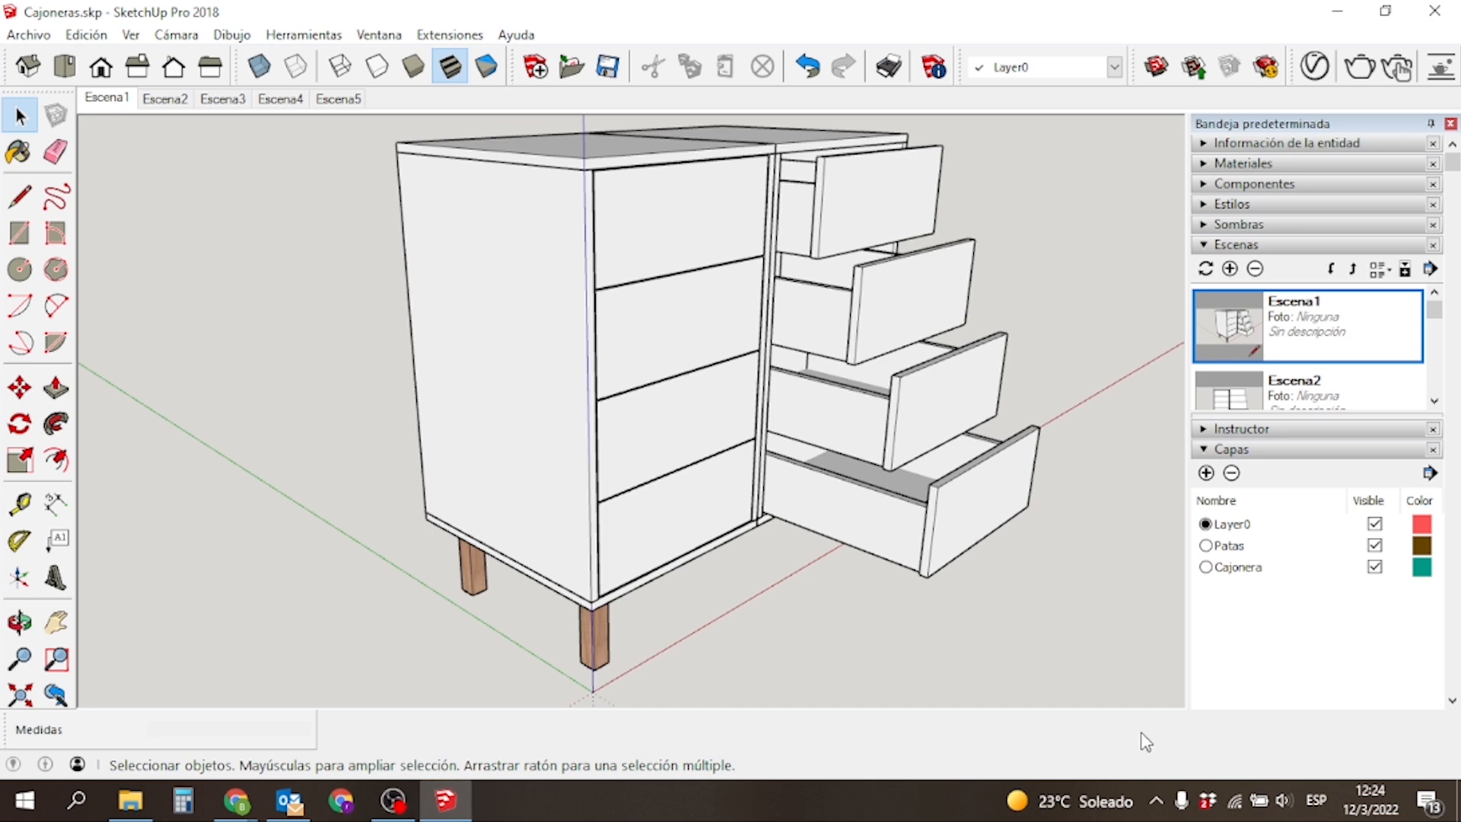
Play the exported Cajoneras.mp4 video from the desktop, and return to SketchUp.
key("super+d")
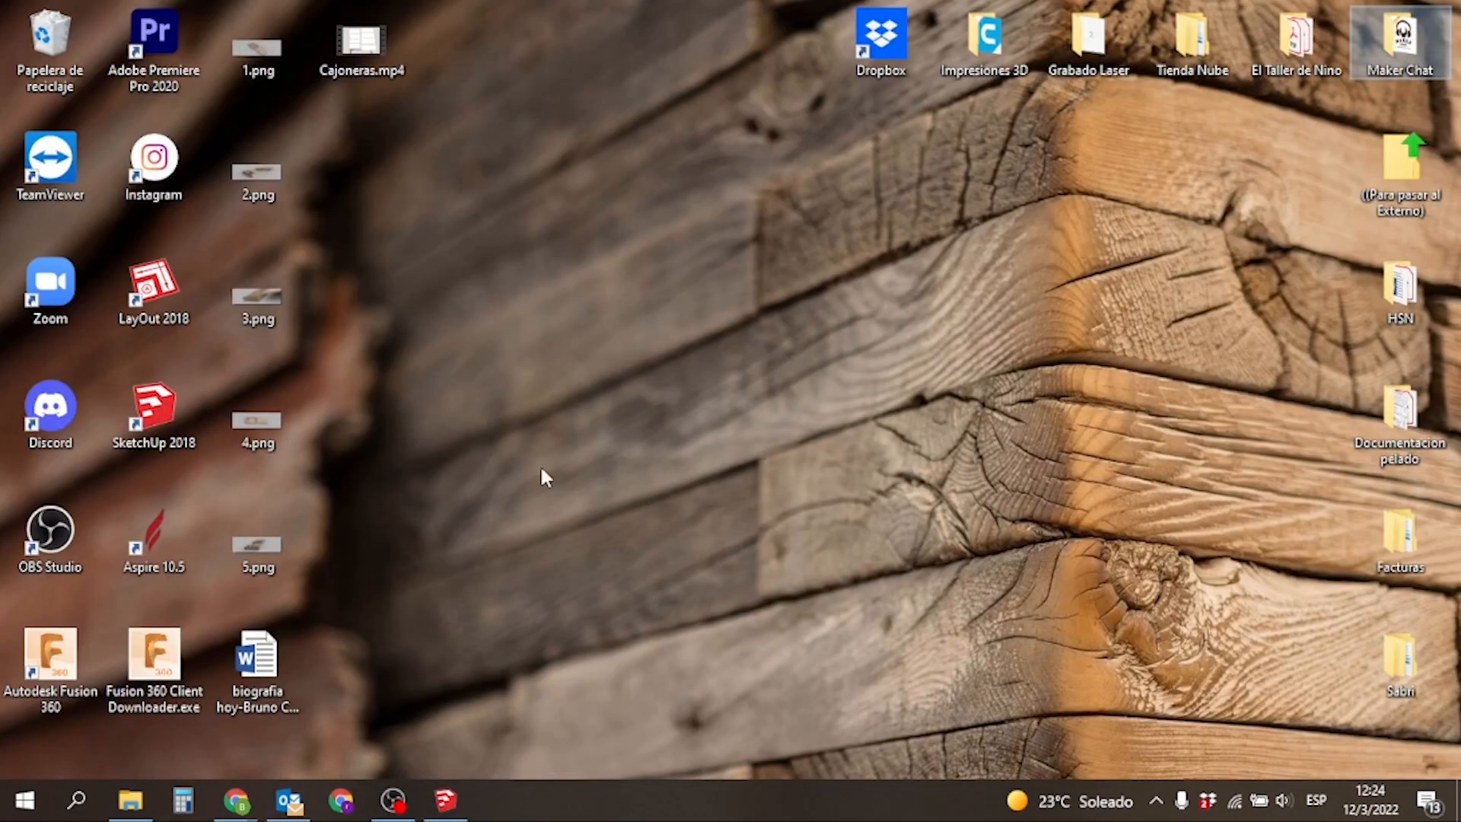
double_click(353, 53)
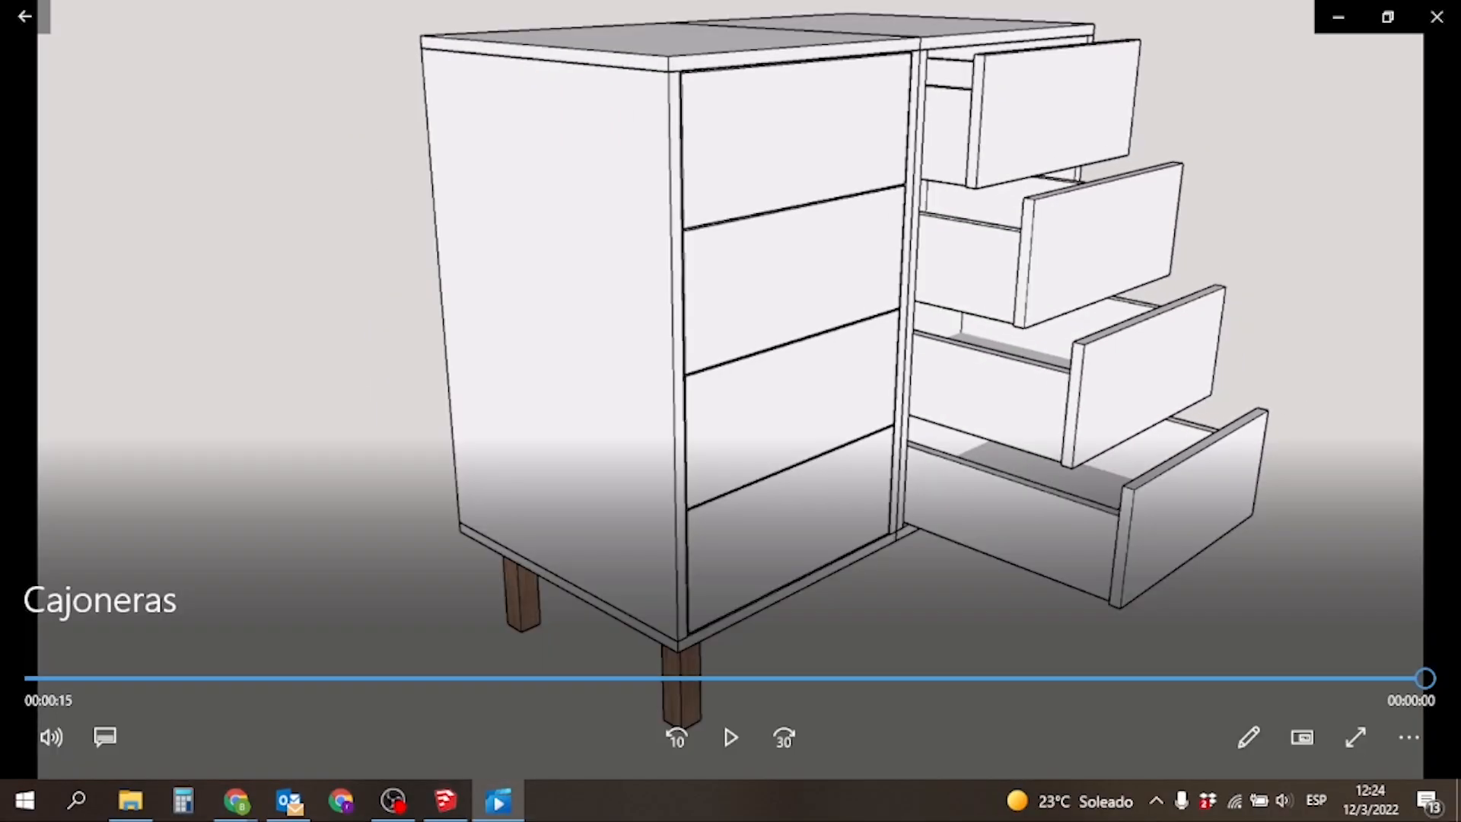
left_click(449, 811)
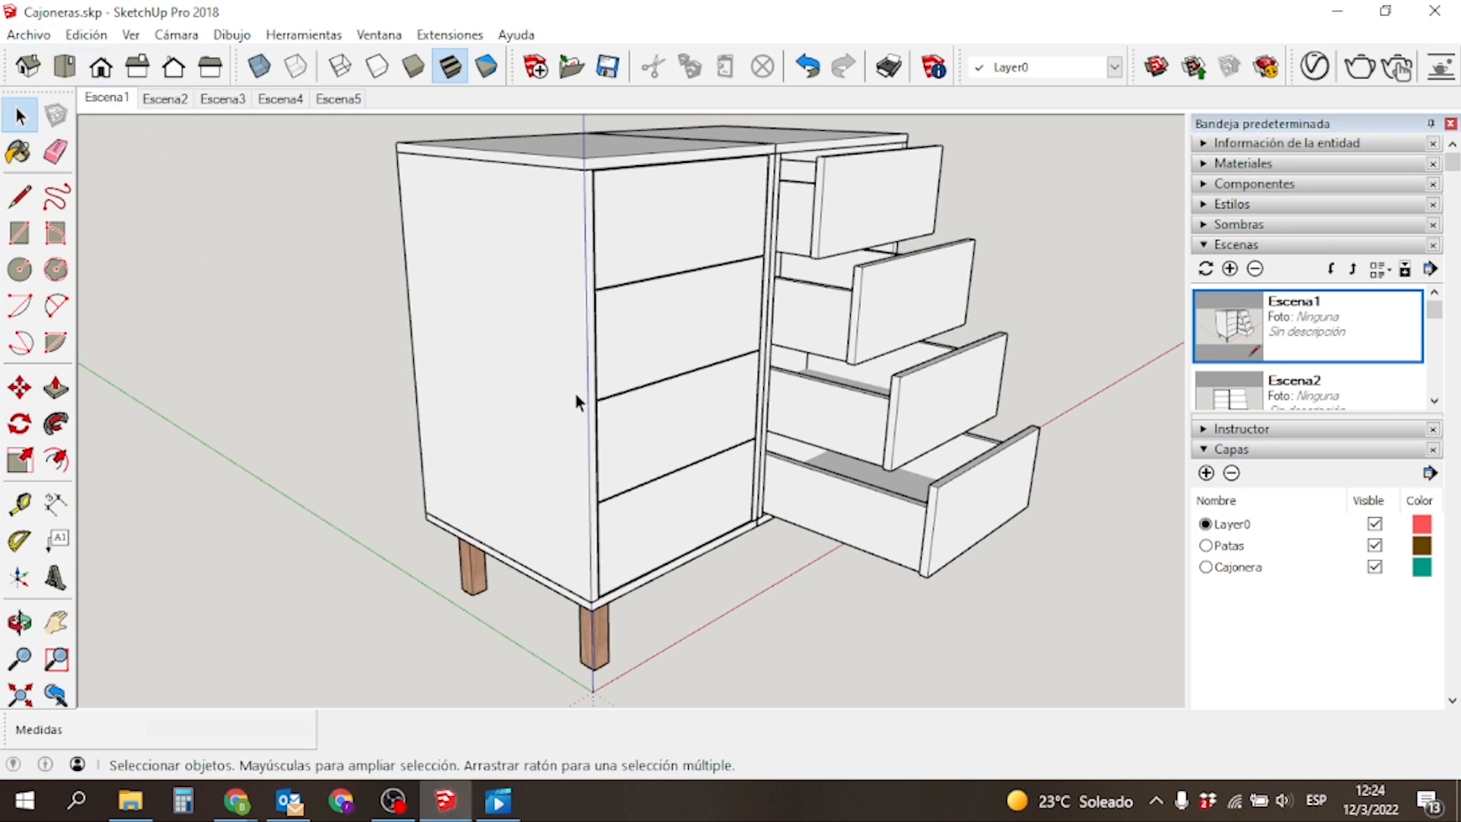
Export the first scene's view as a 2D JPEG image named 1 in the Escritorio folder.
left_click(39, 36)
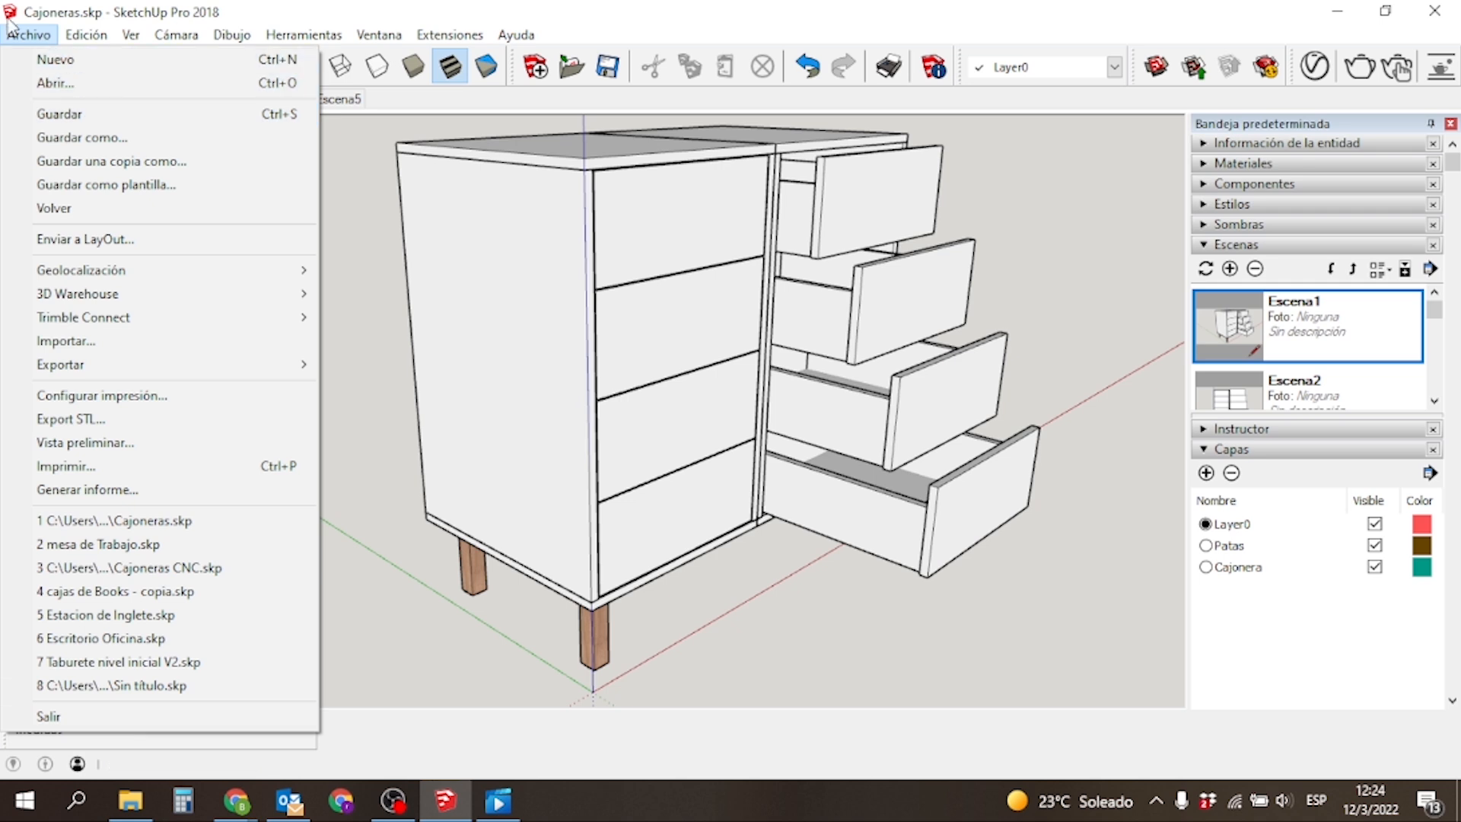
mouse_move(163, 365)
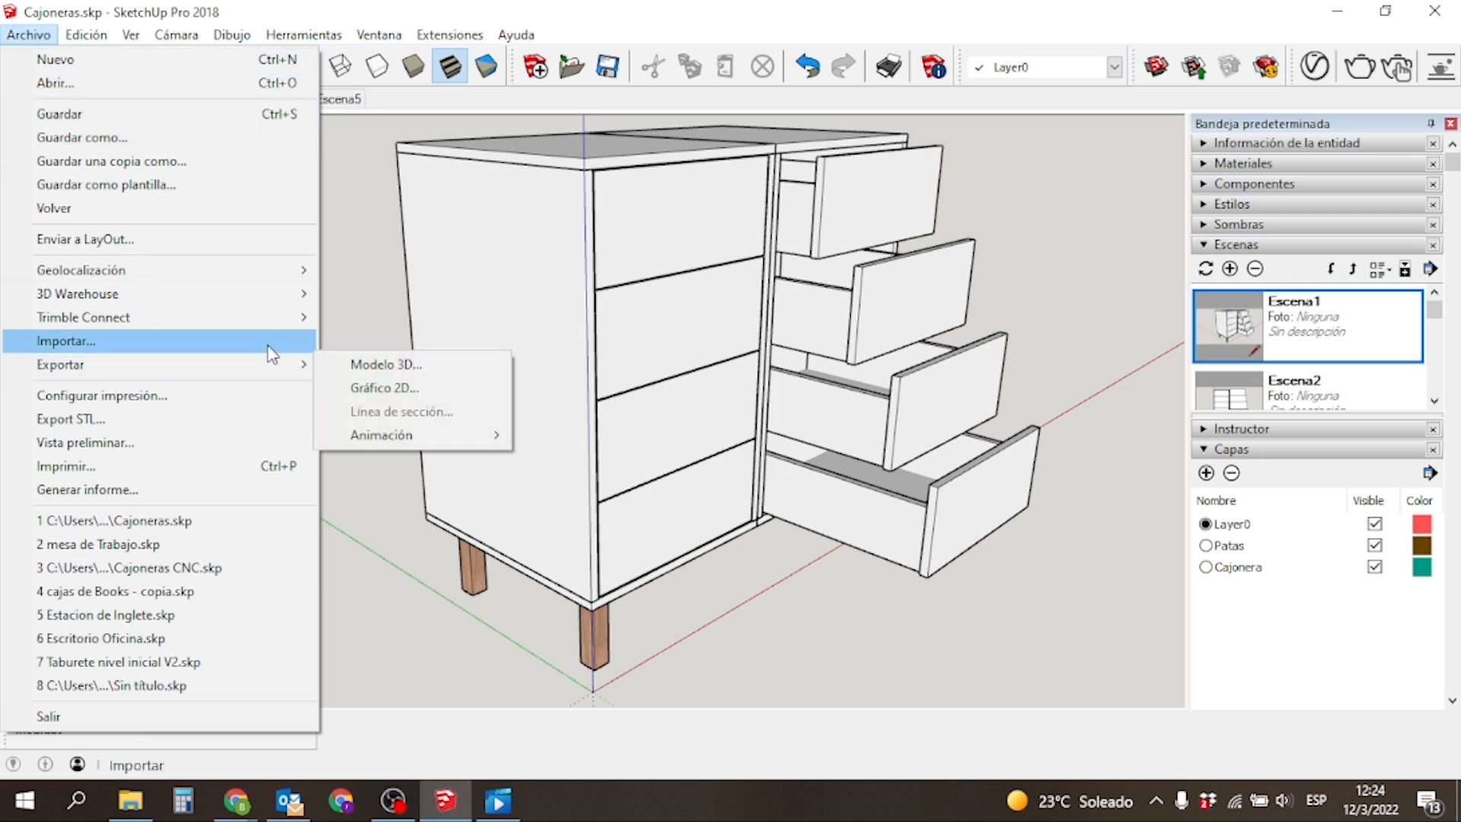
left_click(412, 390)
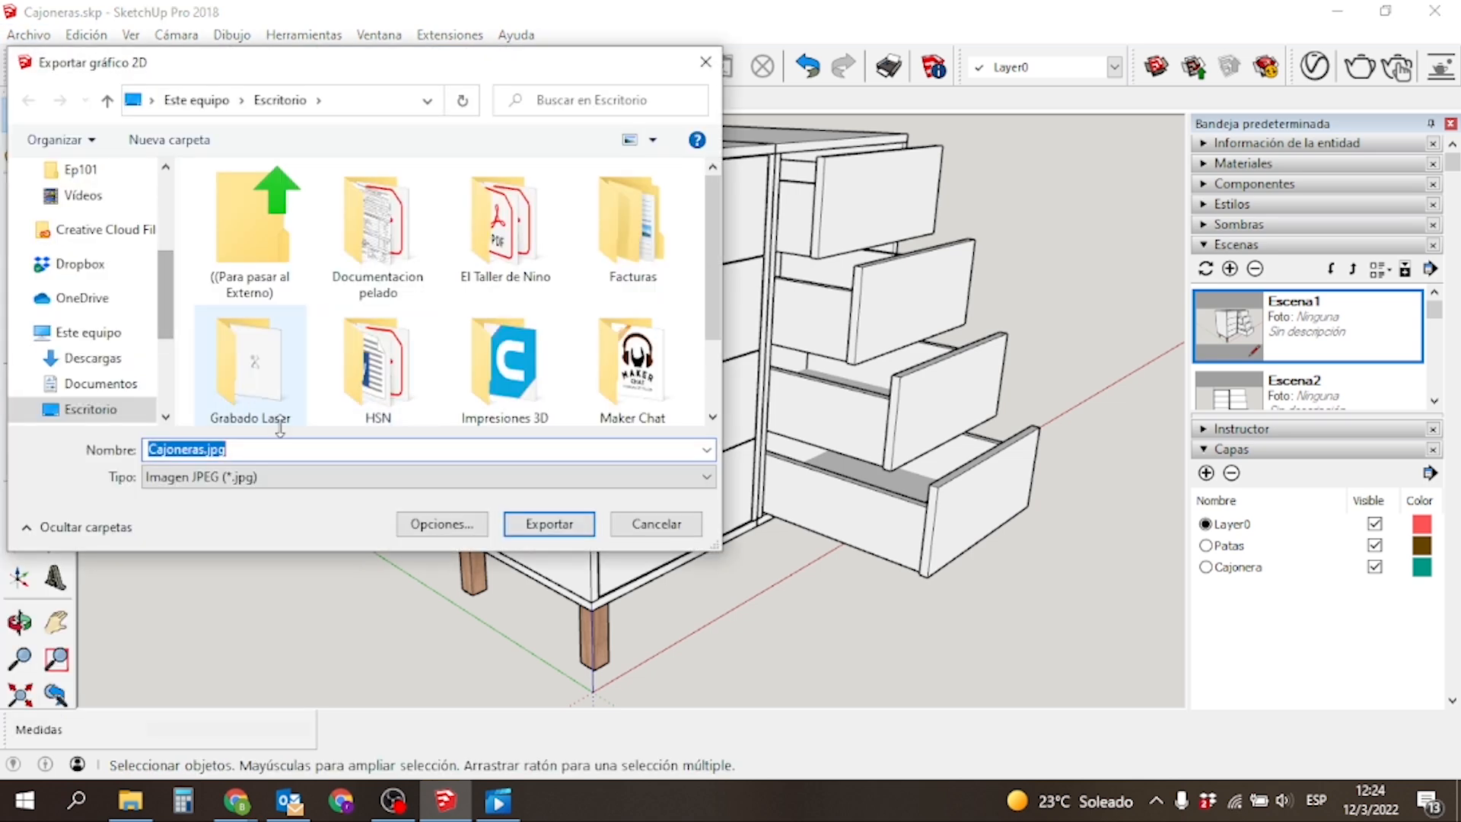
type("1")
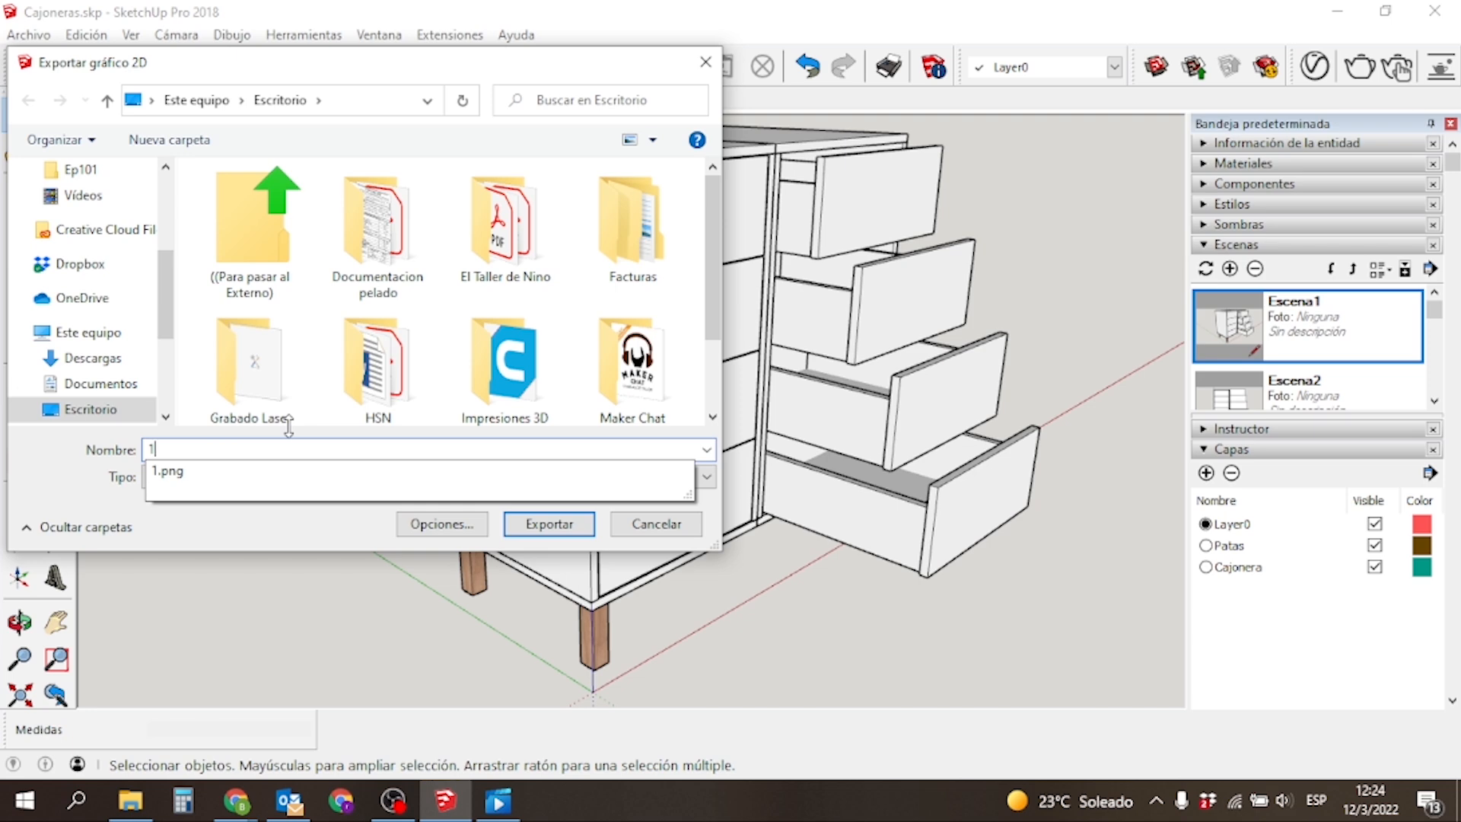
key("Escape")
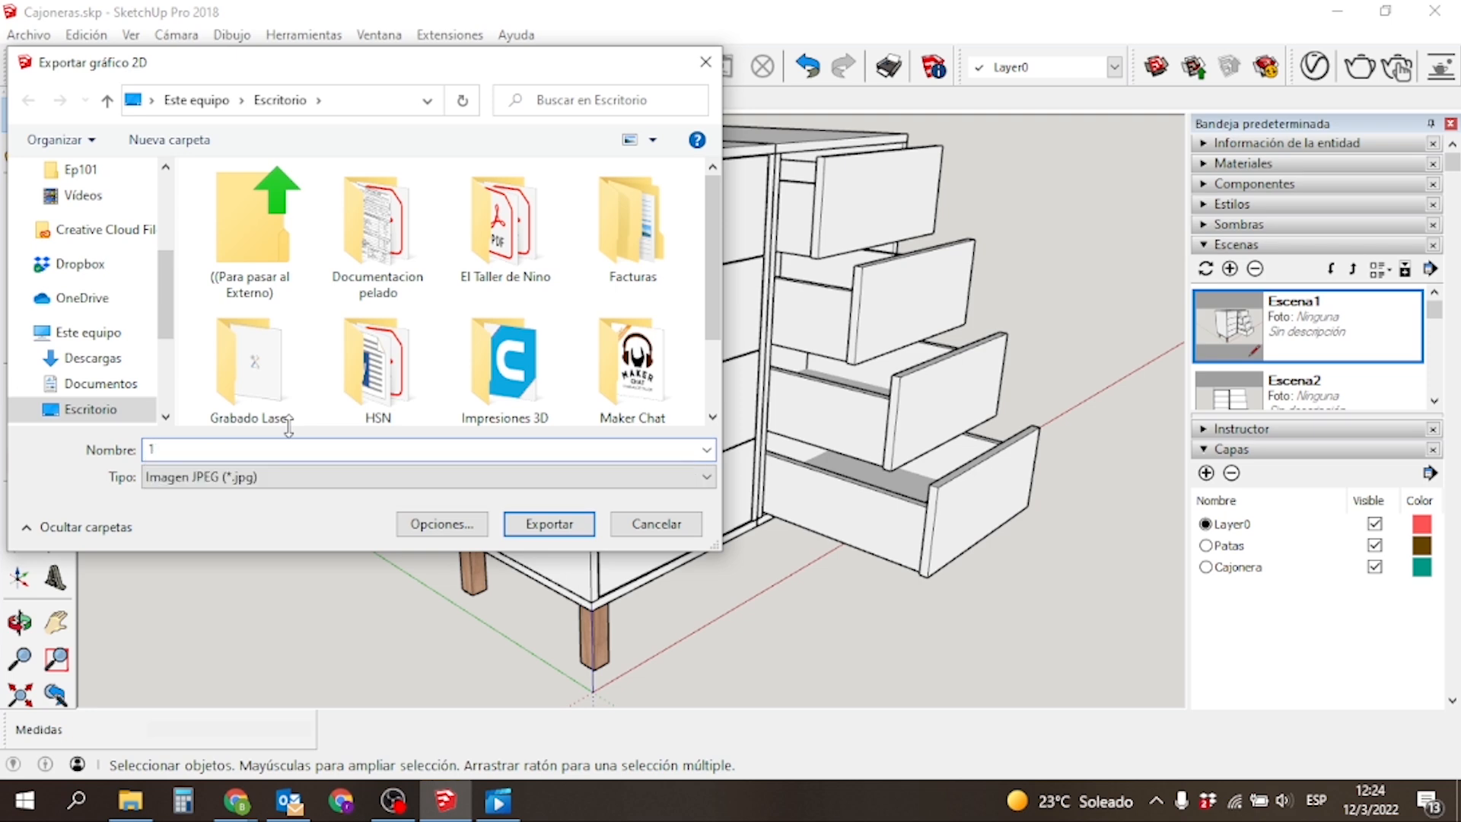
key("Return")
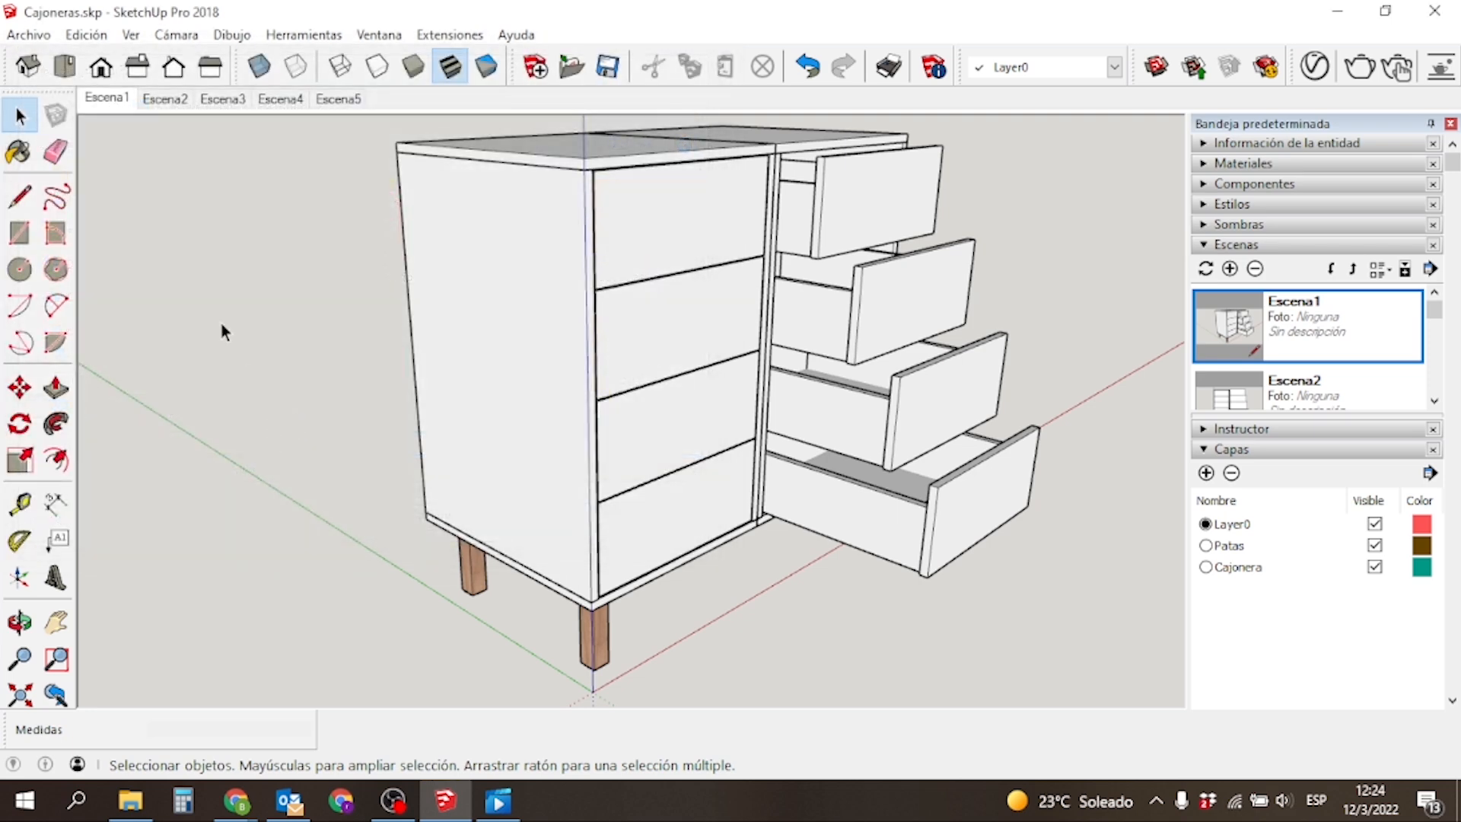
Export the second scene's frontal view as a 2D JPEG image named 2 in the Escritorio folder.
left_click(168, 99)
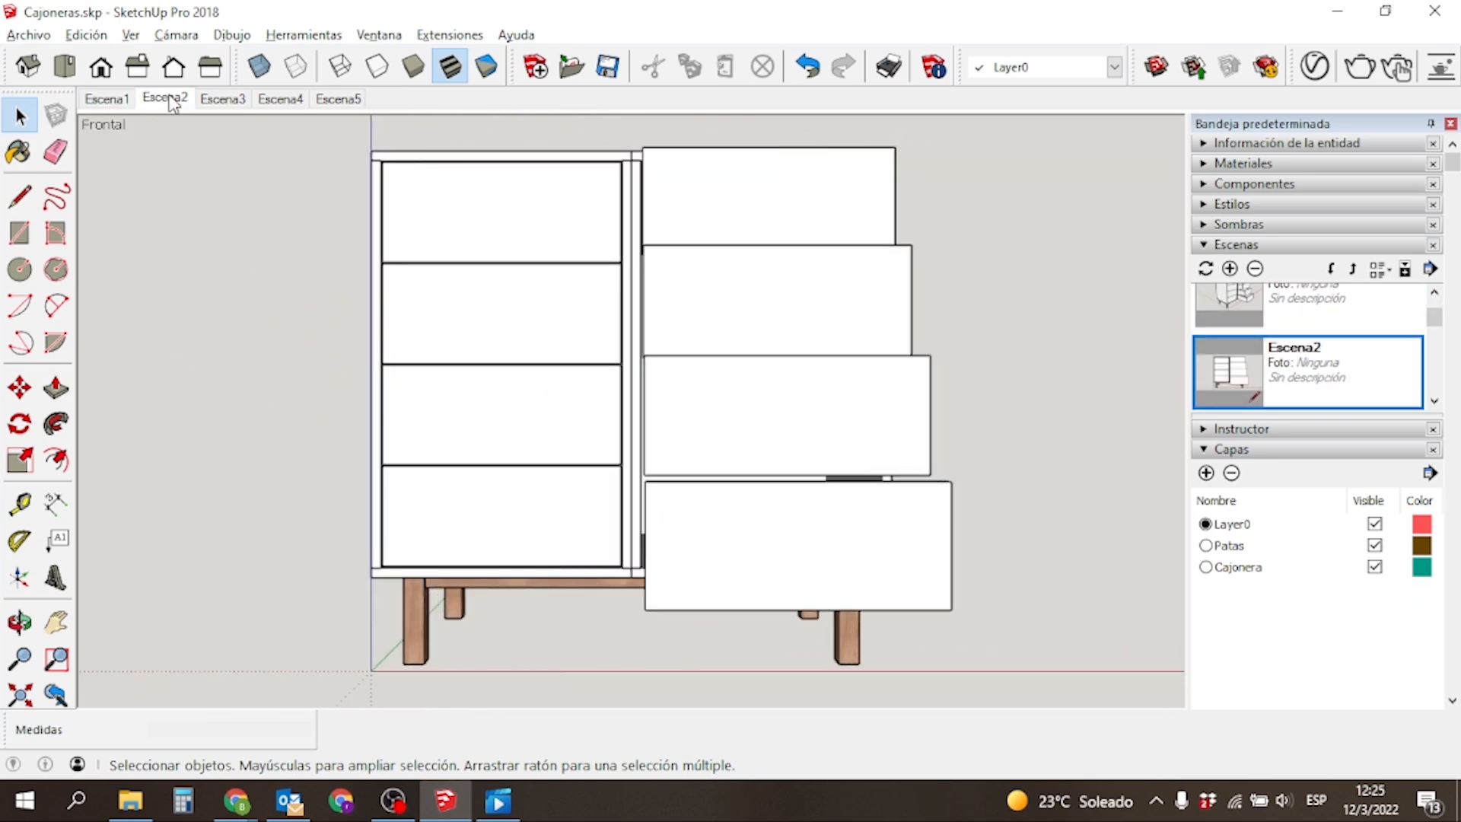
key("alt+a")
key("e")
key("2")
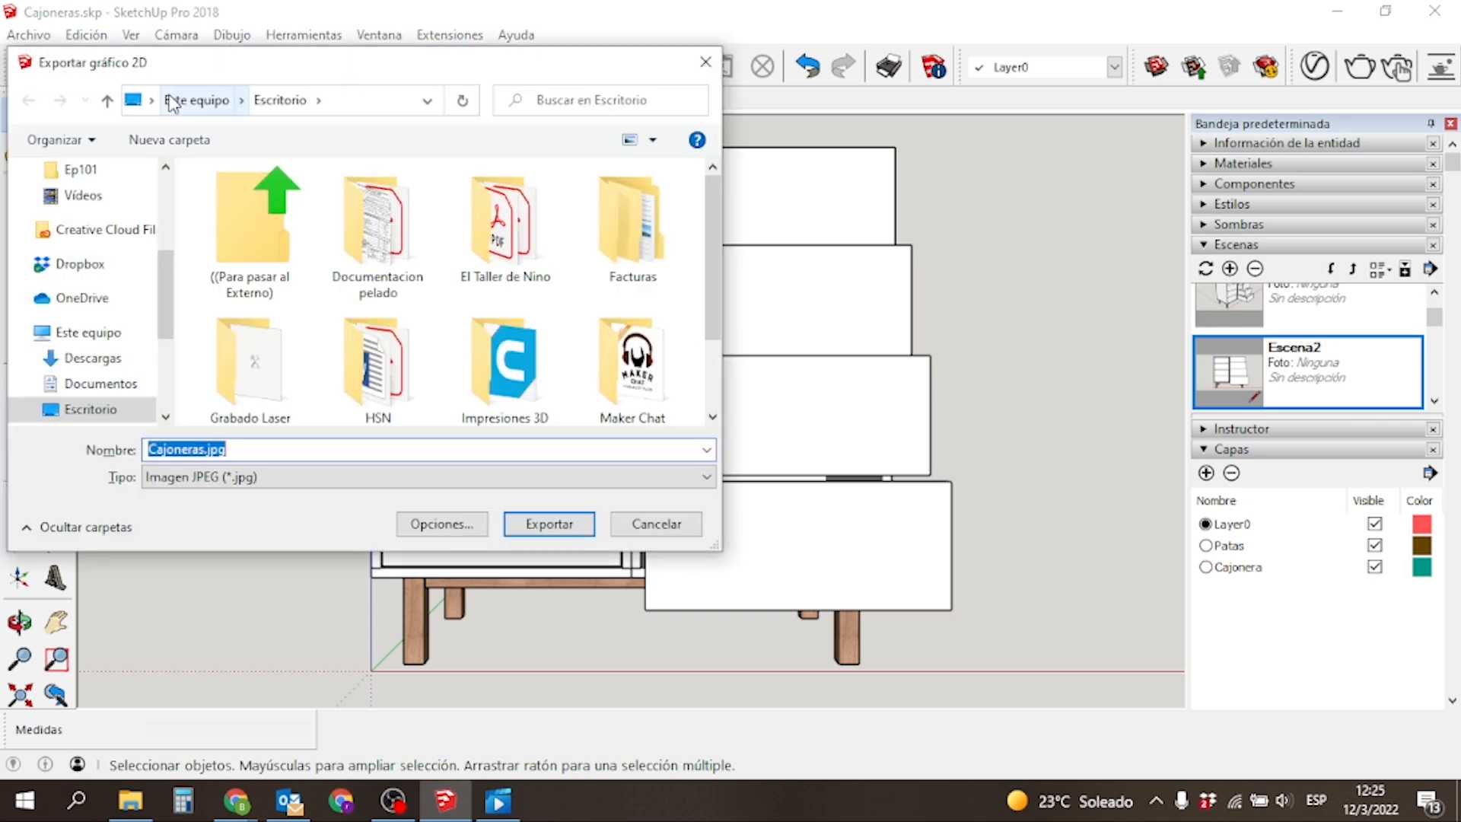
type("2")
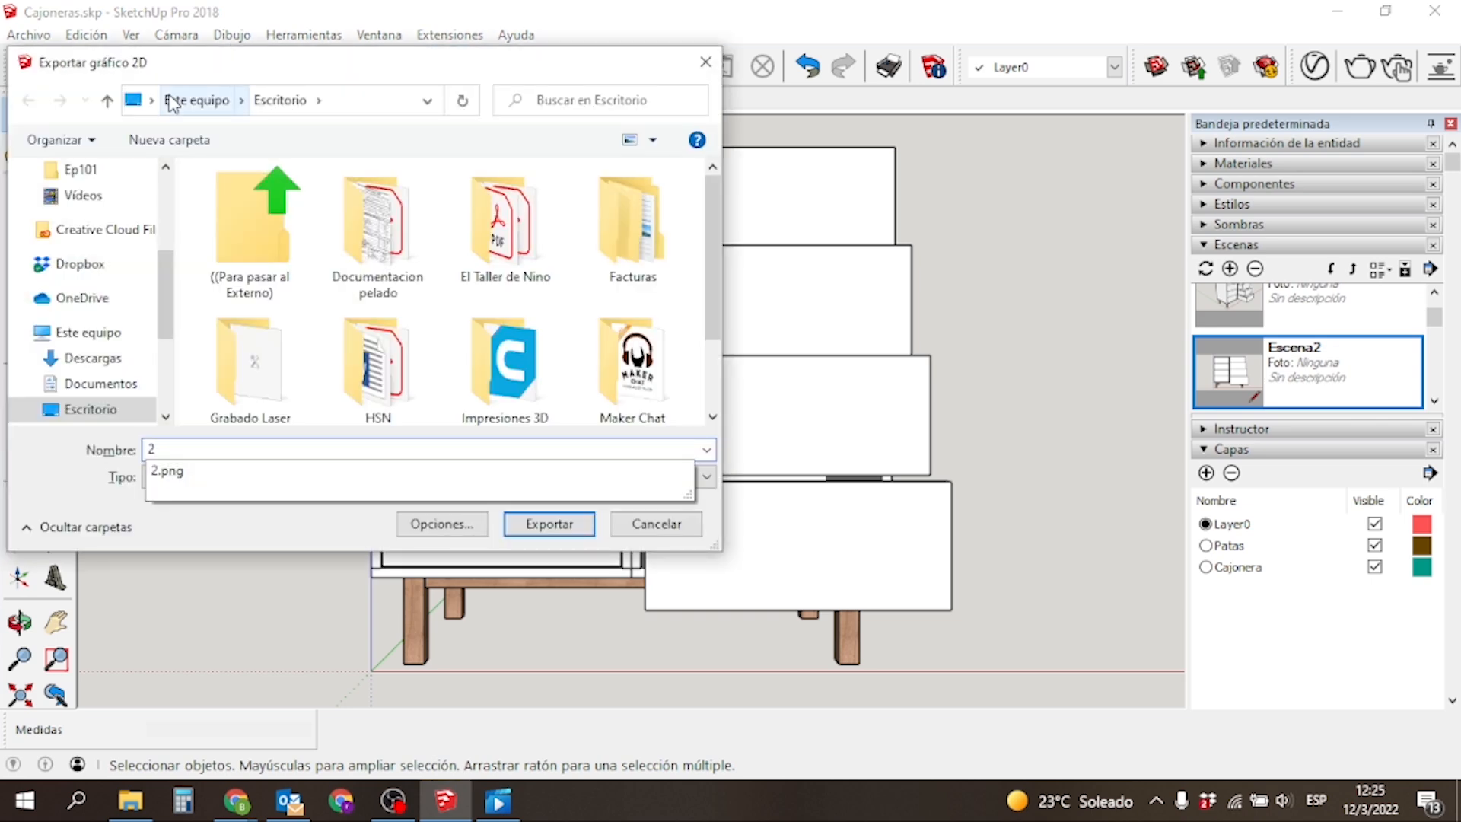
key("Return")
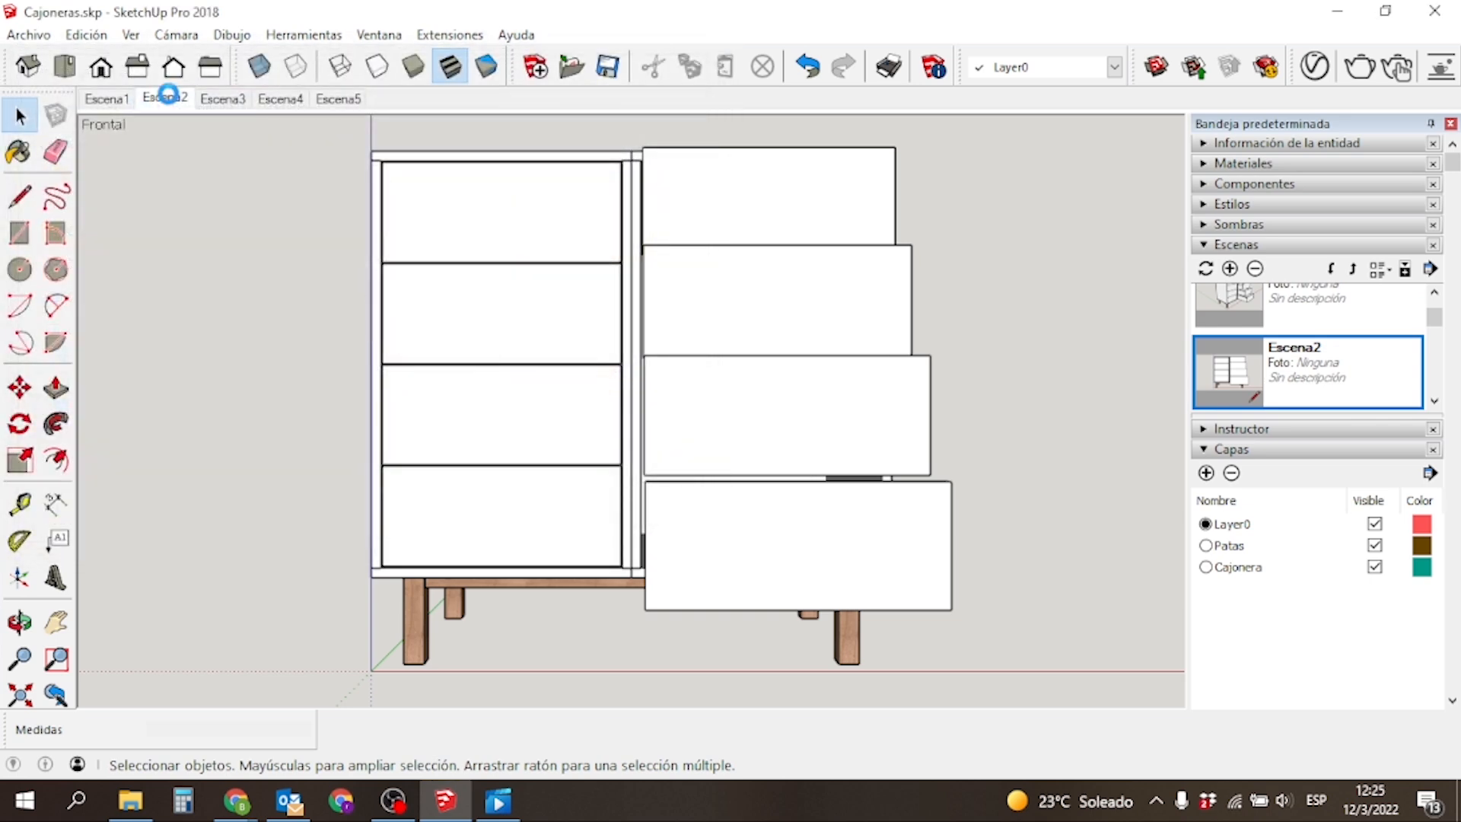
Export the third scene's view as a 2D graphic named 3.
left_click(223, 99)
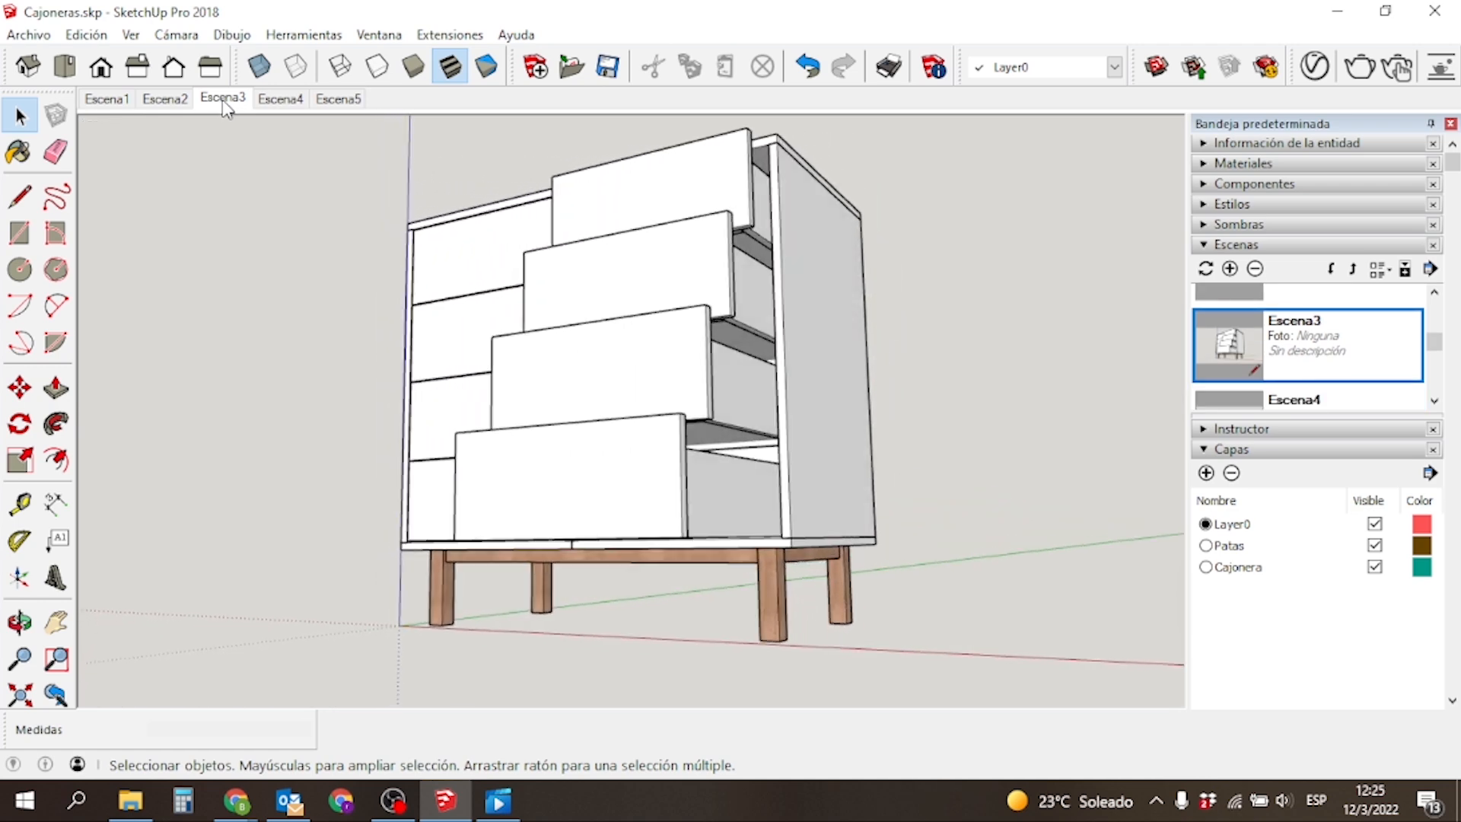
key("alt+a")
key("e")
key("Return")
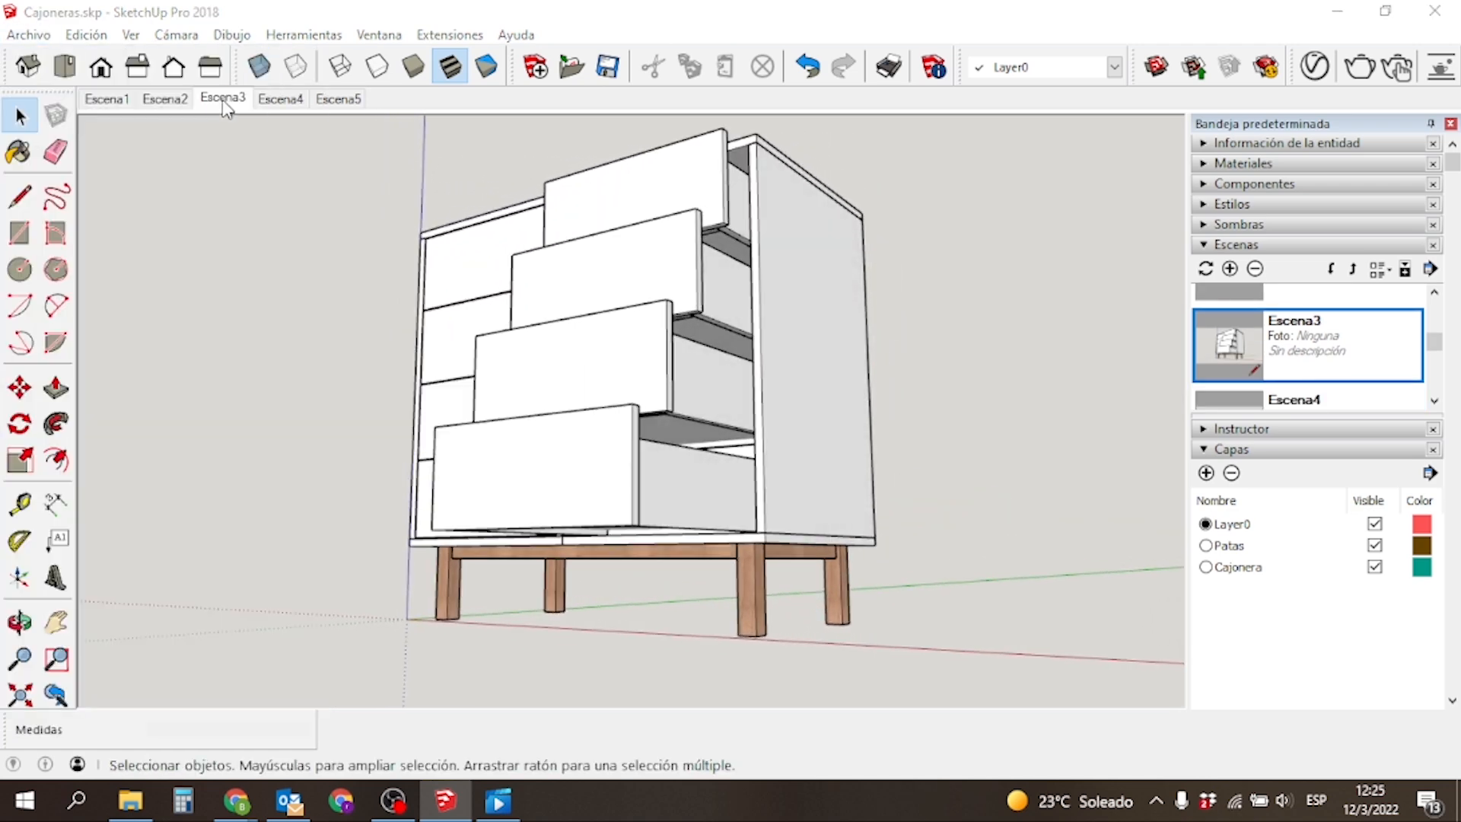
type("3")
key("Return")
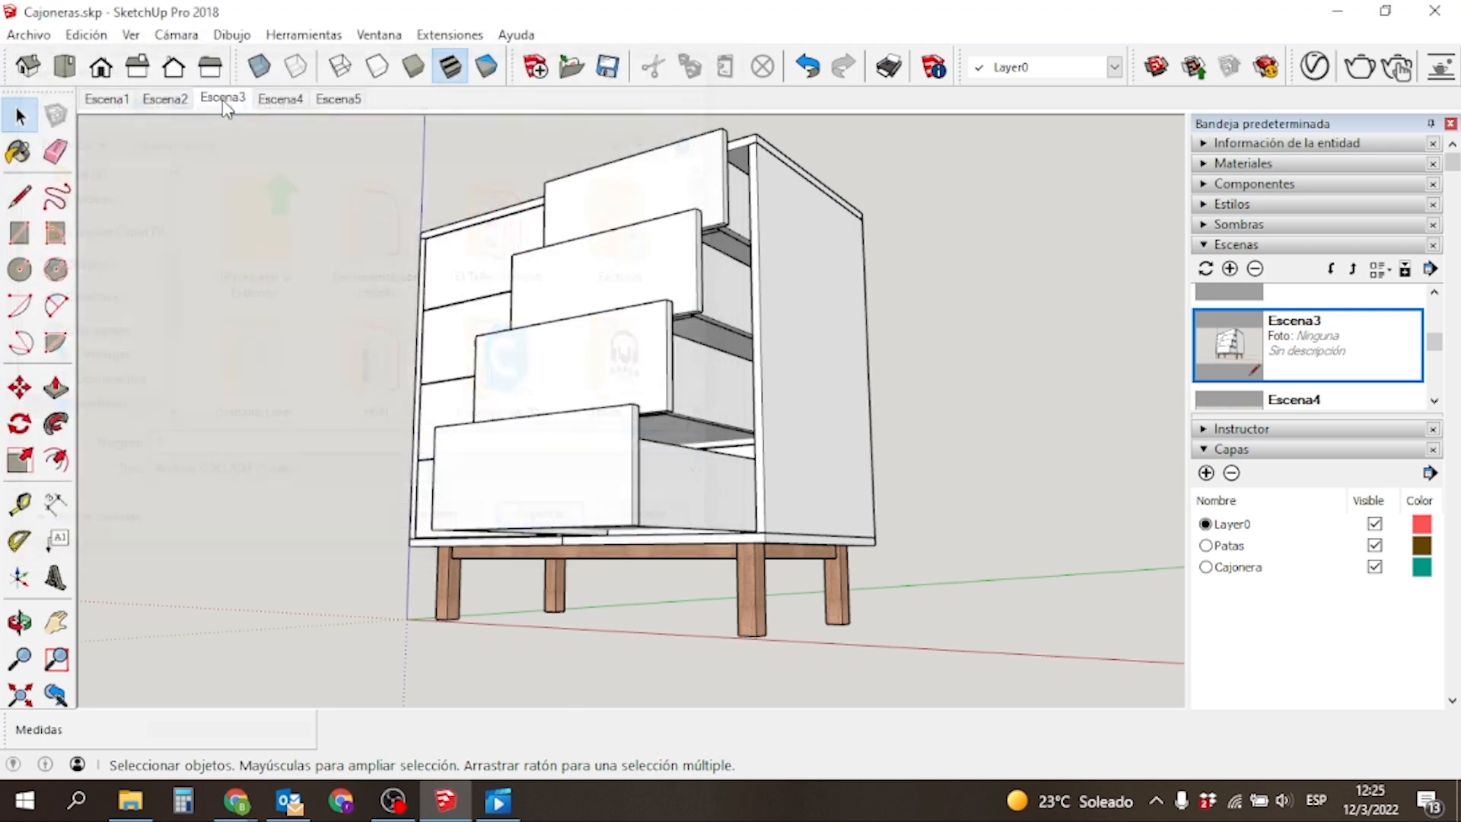
Review the cabinet views stored in Escena4, Escena5, Escena1 and Escena2.
left_click(282, 99)
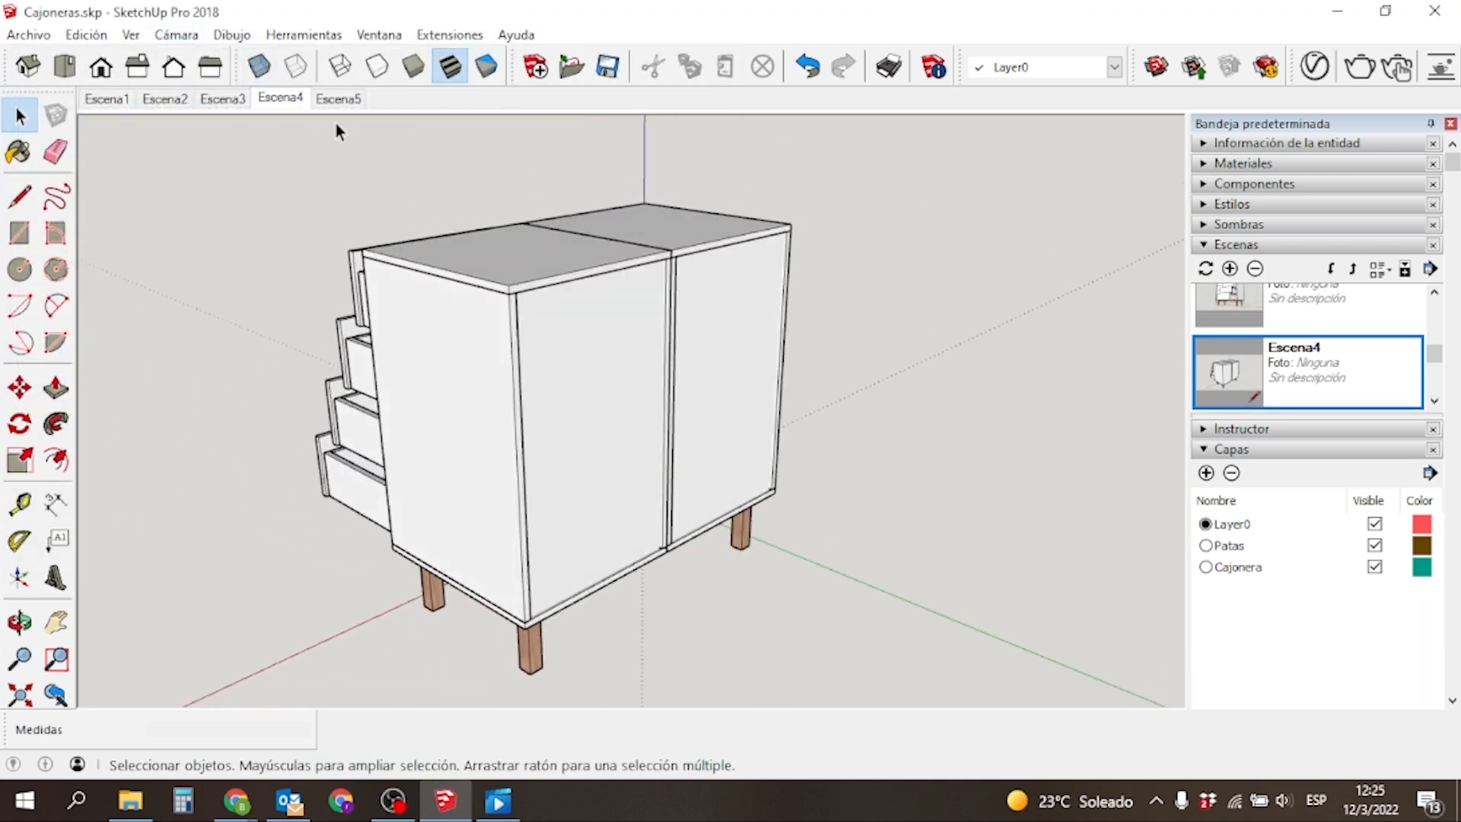
left_click(338, 99)
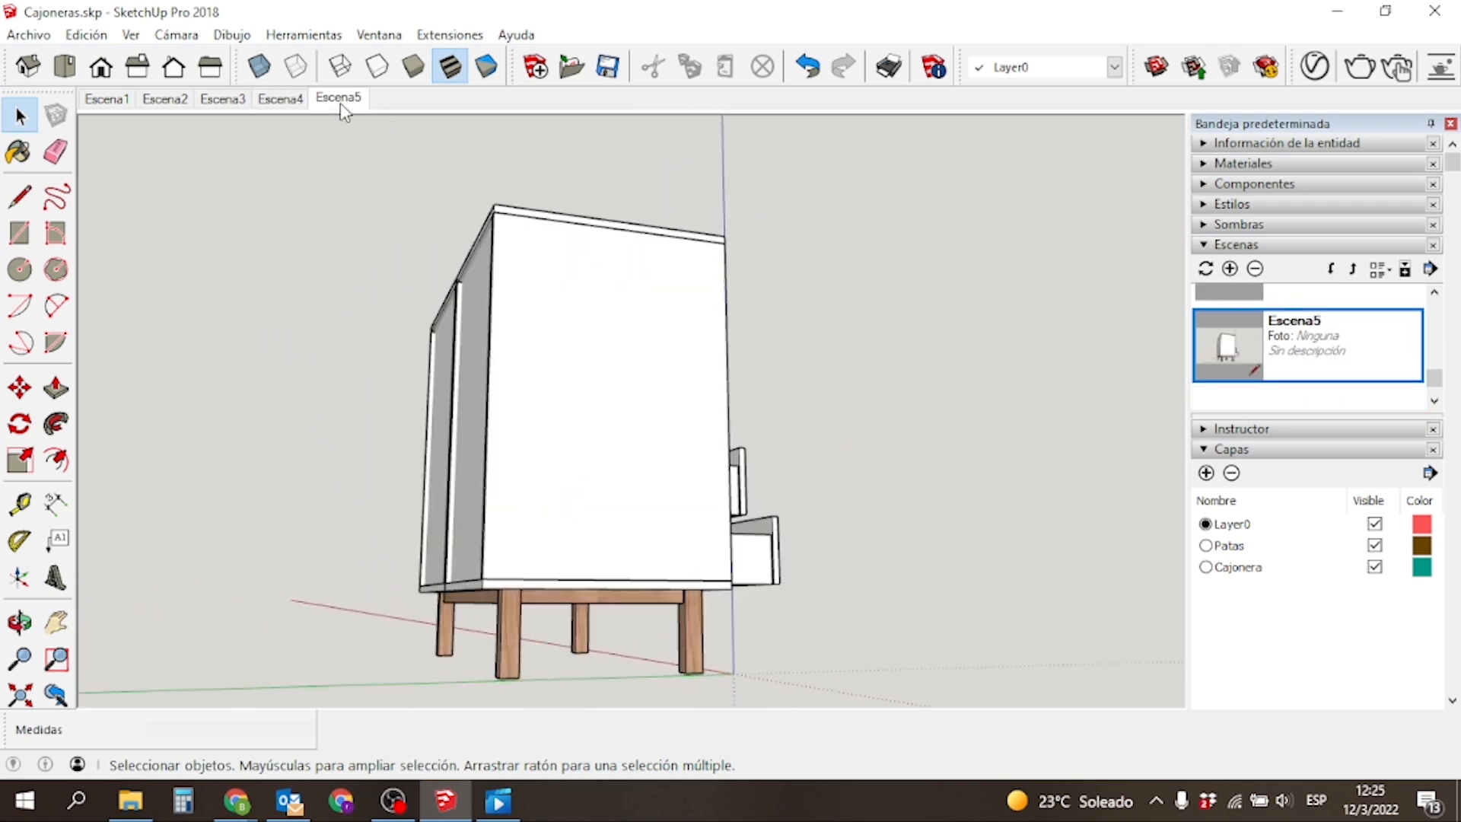
left_click(128, 100)
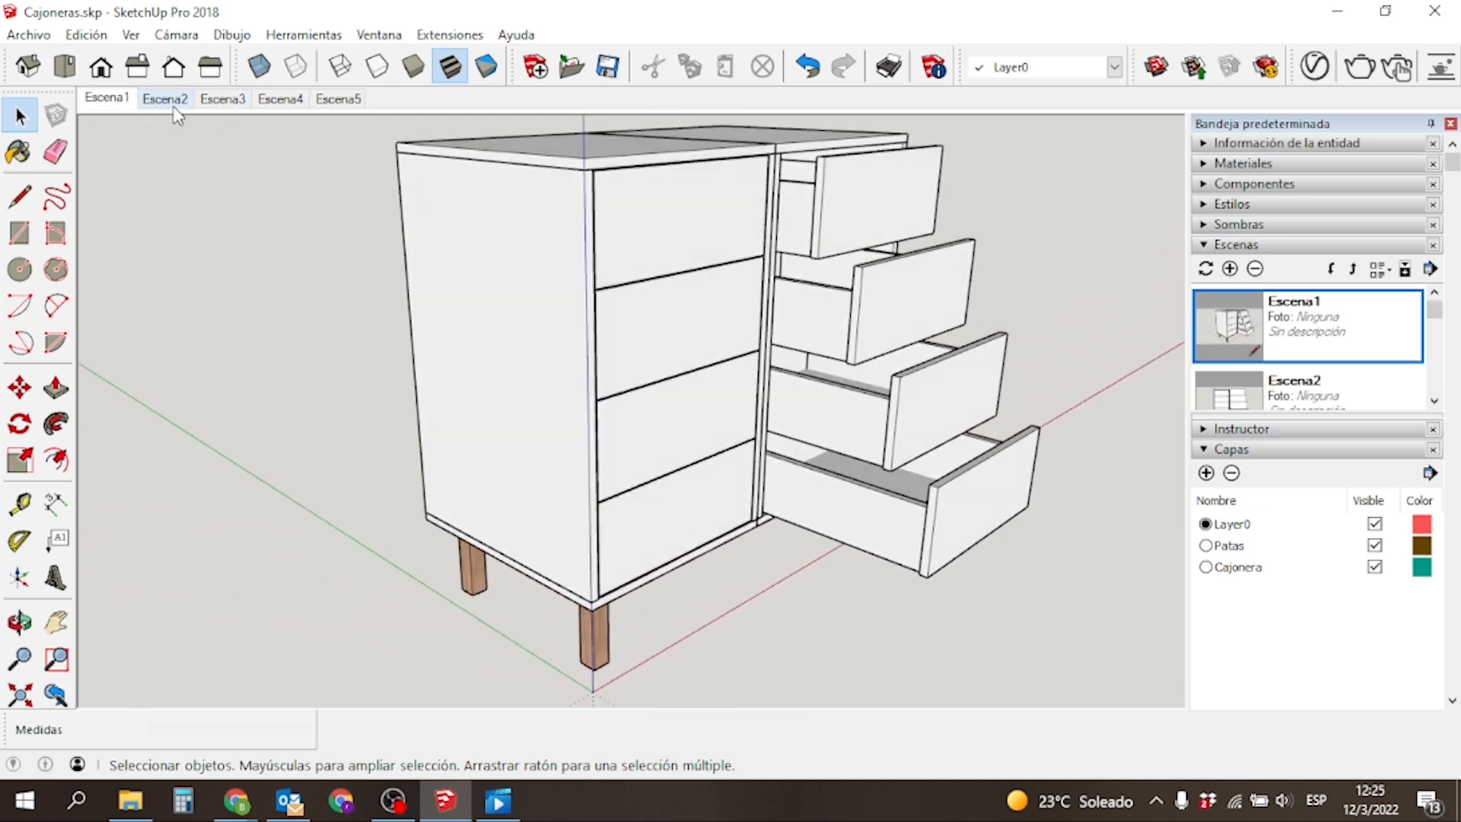
left_click(180, 101)
Render the cabinet in V-Ray from a lower, more frontal angle based on the Escena1 view.
left_click(119, 101)
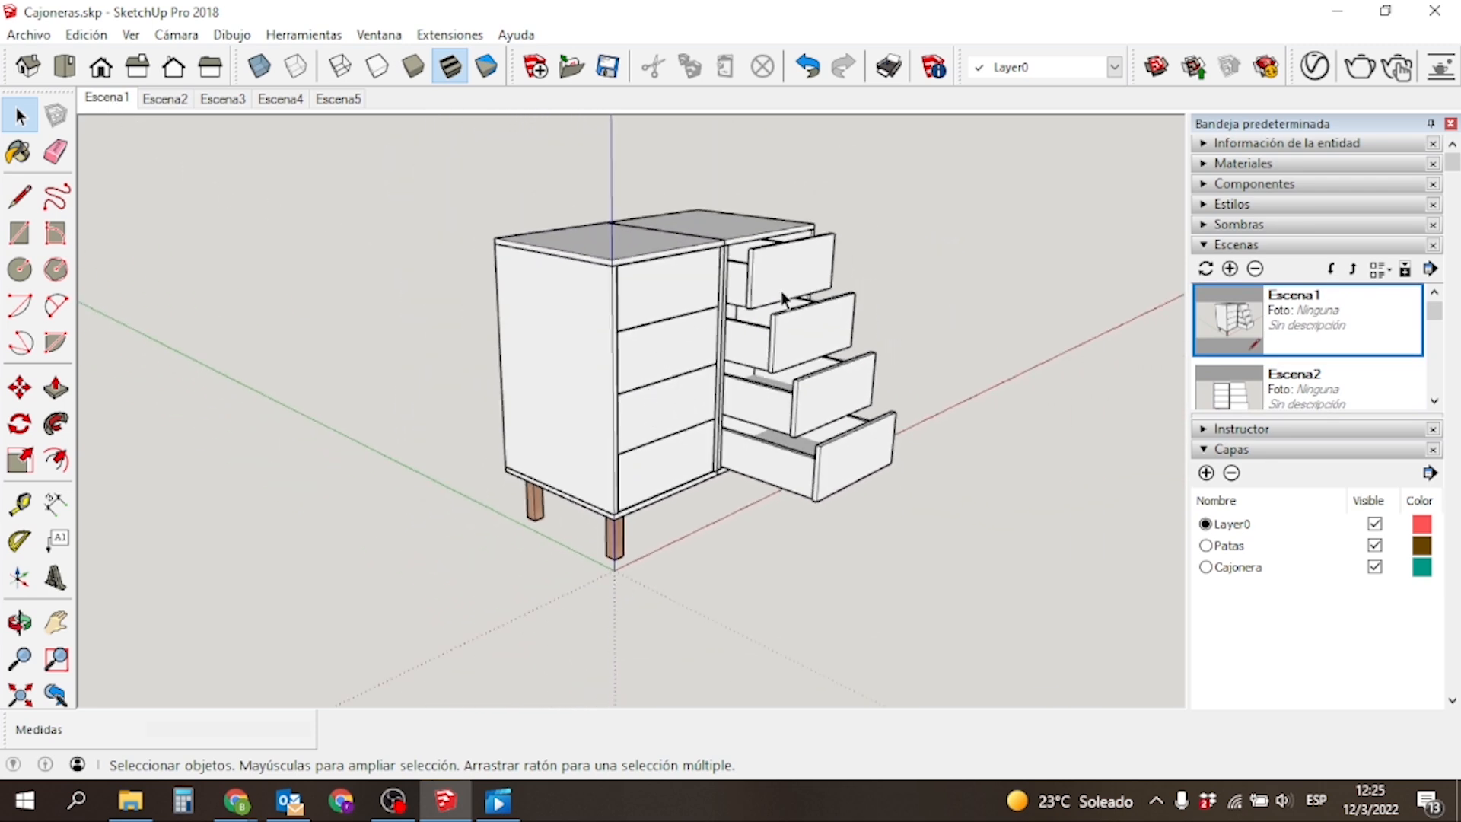
middle_click_drag(913, 271, 887, 202)
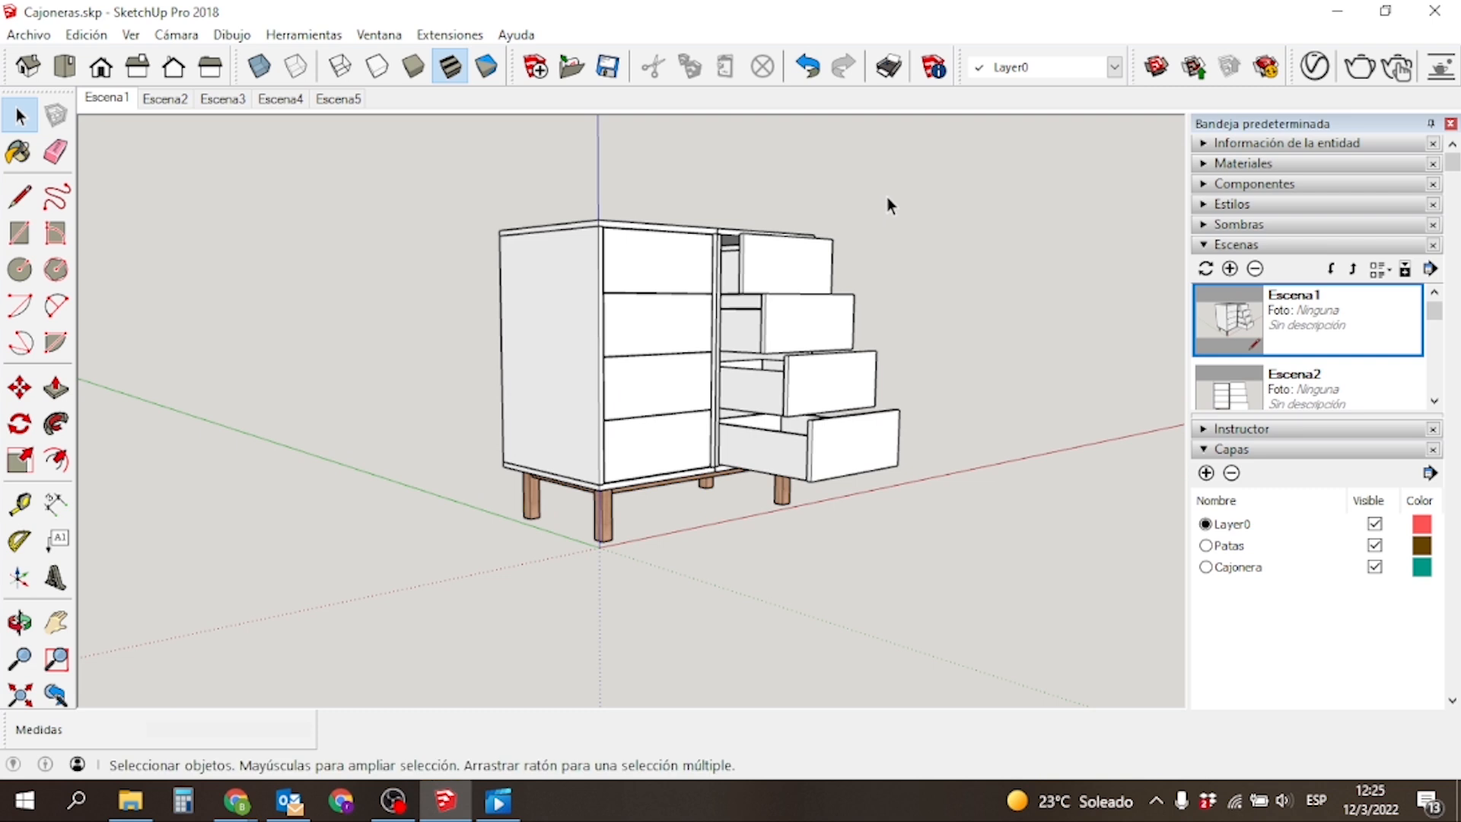
left_click(1362, 74)
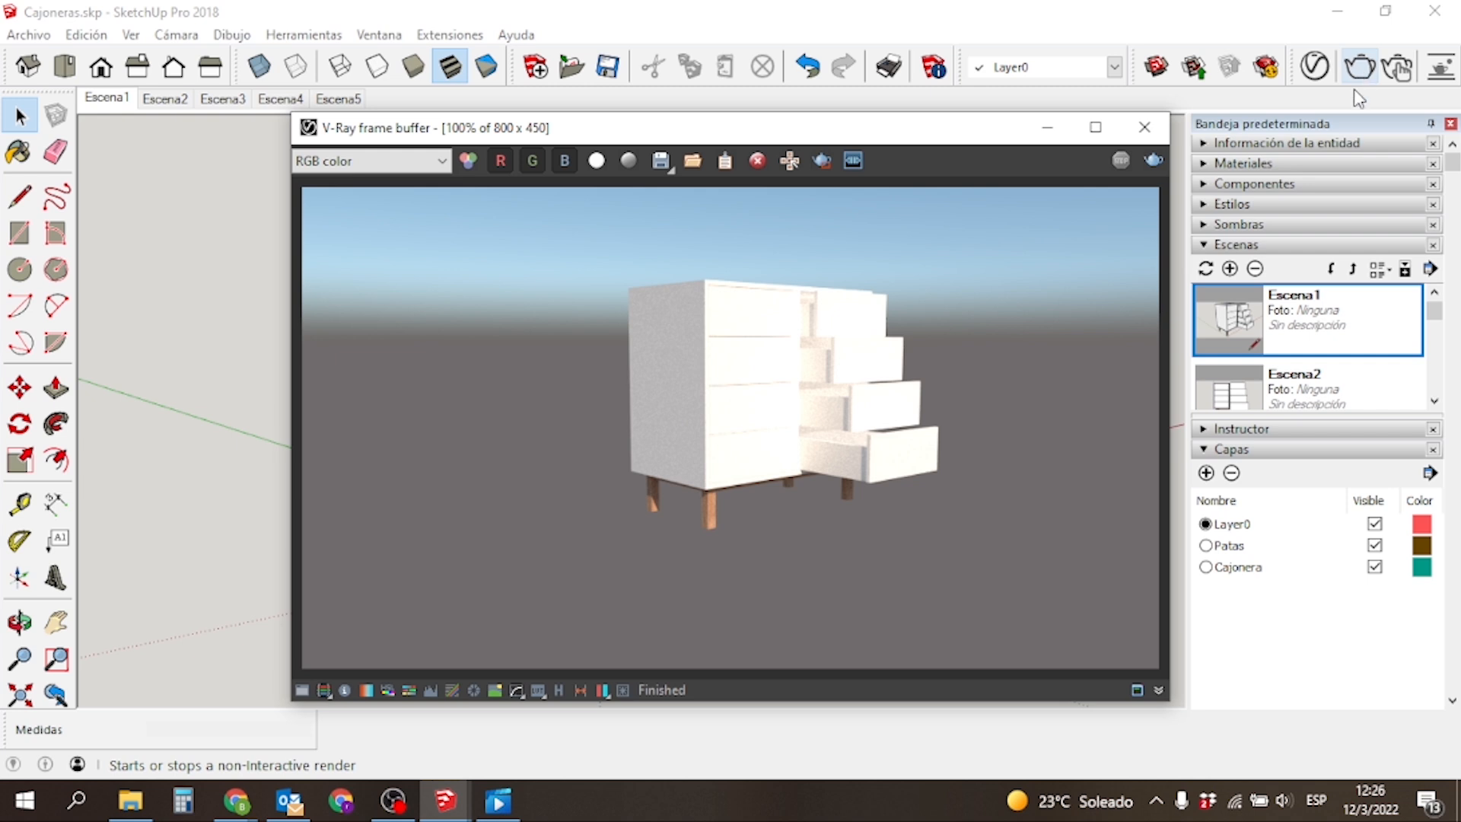
Save the rendered image as a PNG named R1 in the Escritorio folder, and close the V-Ray frame buffer.
left_click(659, 160)
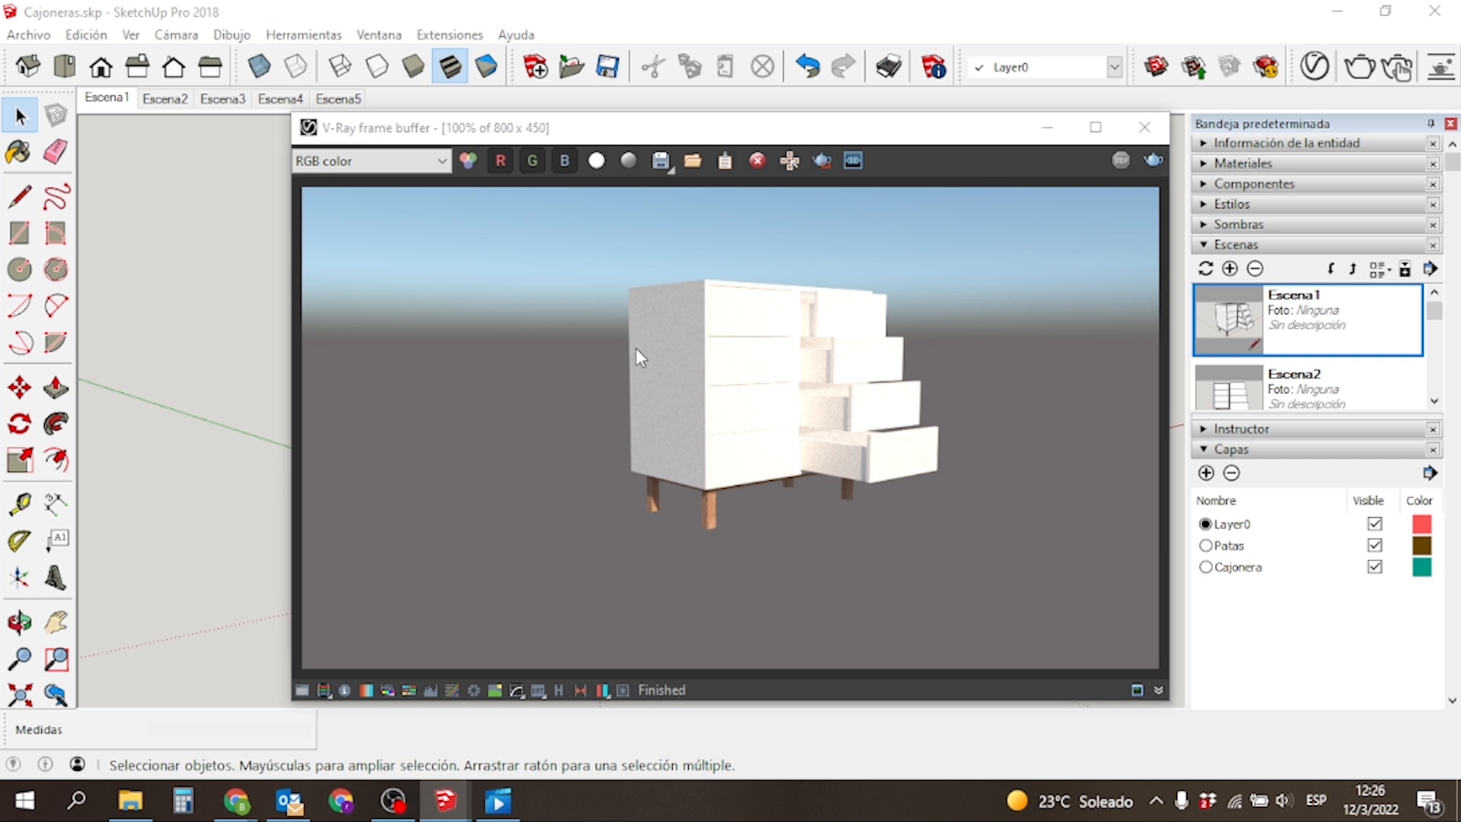
left_click(662, 163)
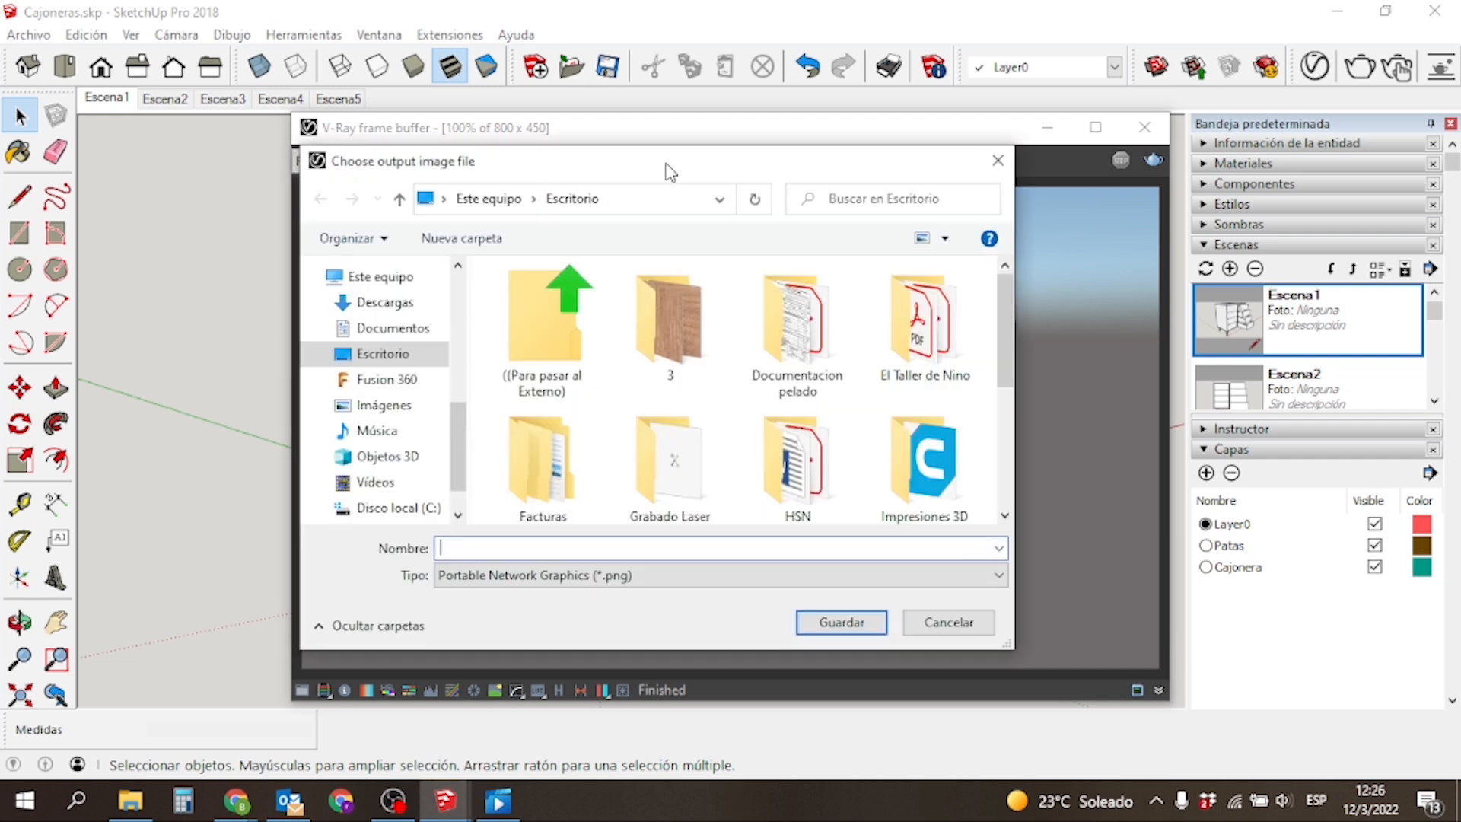
left_click(384, 356)
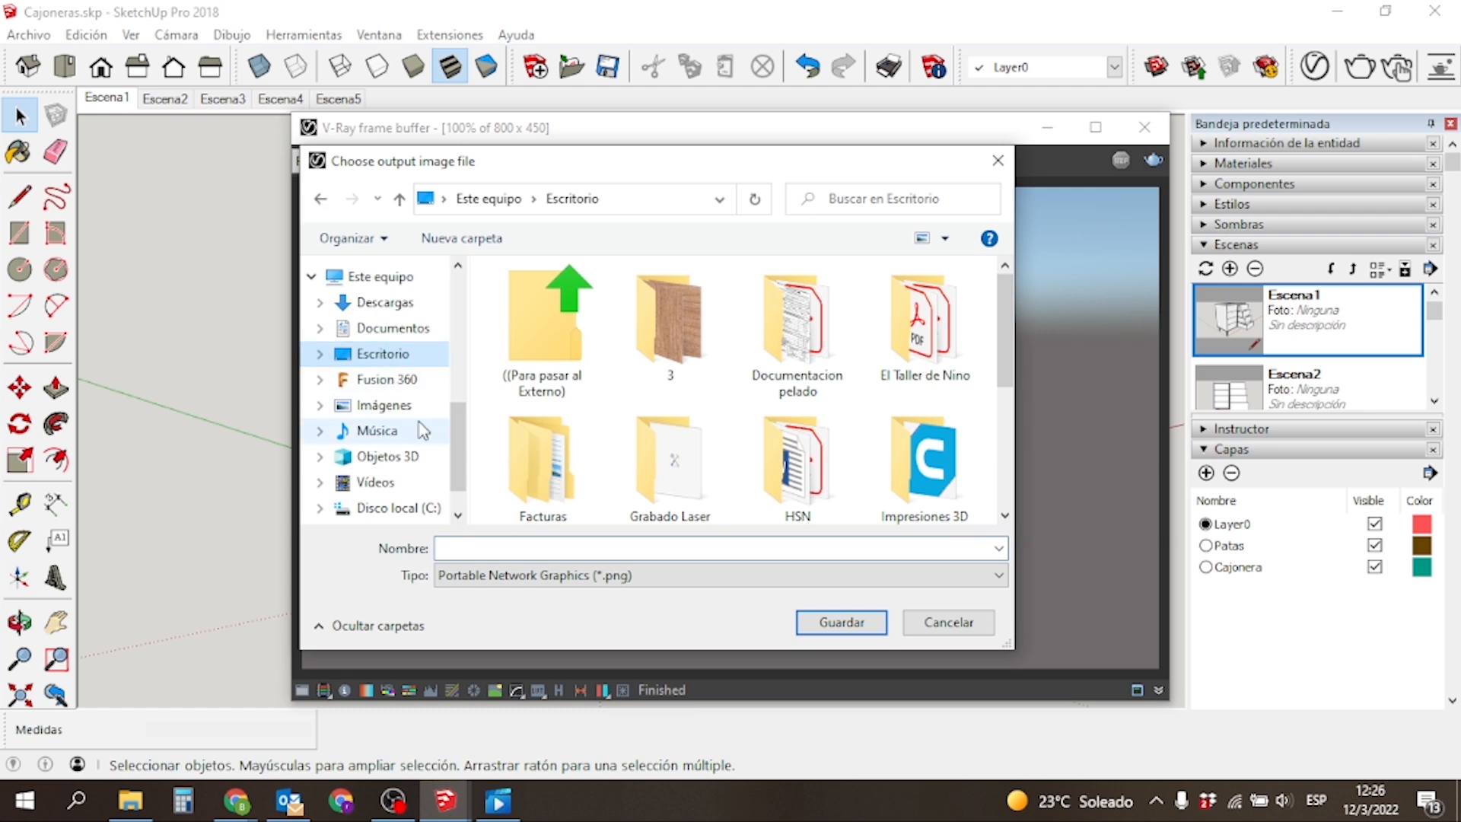
left_click(499, 550)
type("R")
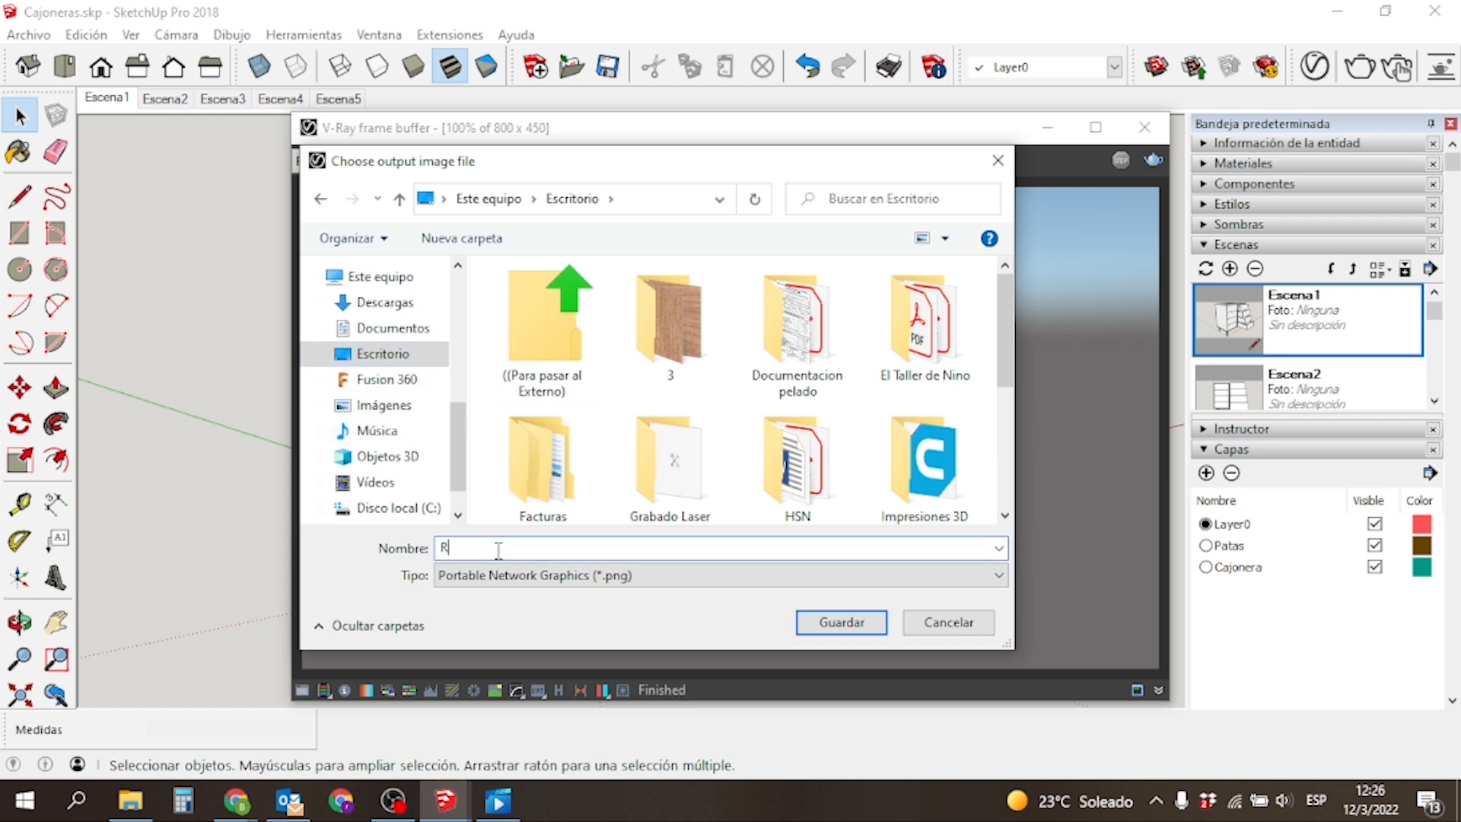
type("1")
key("Return")
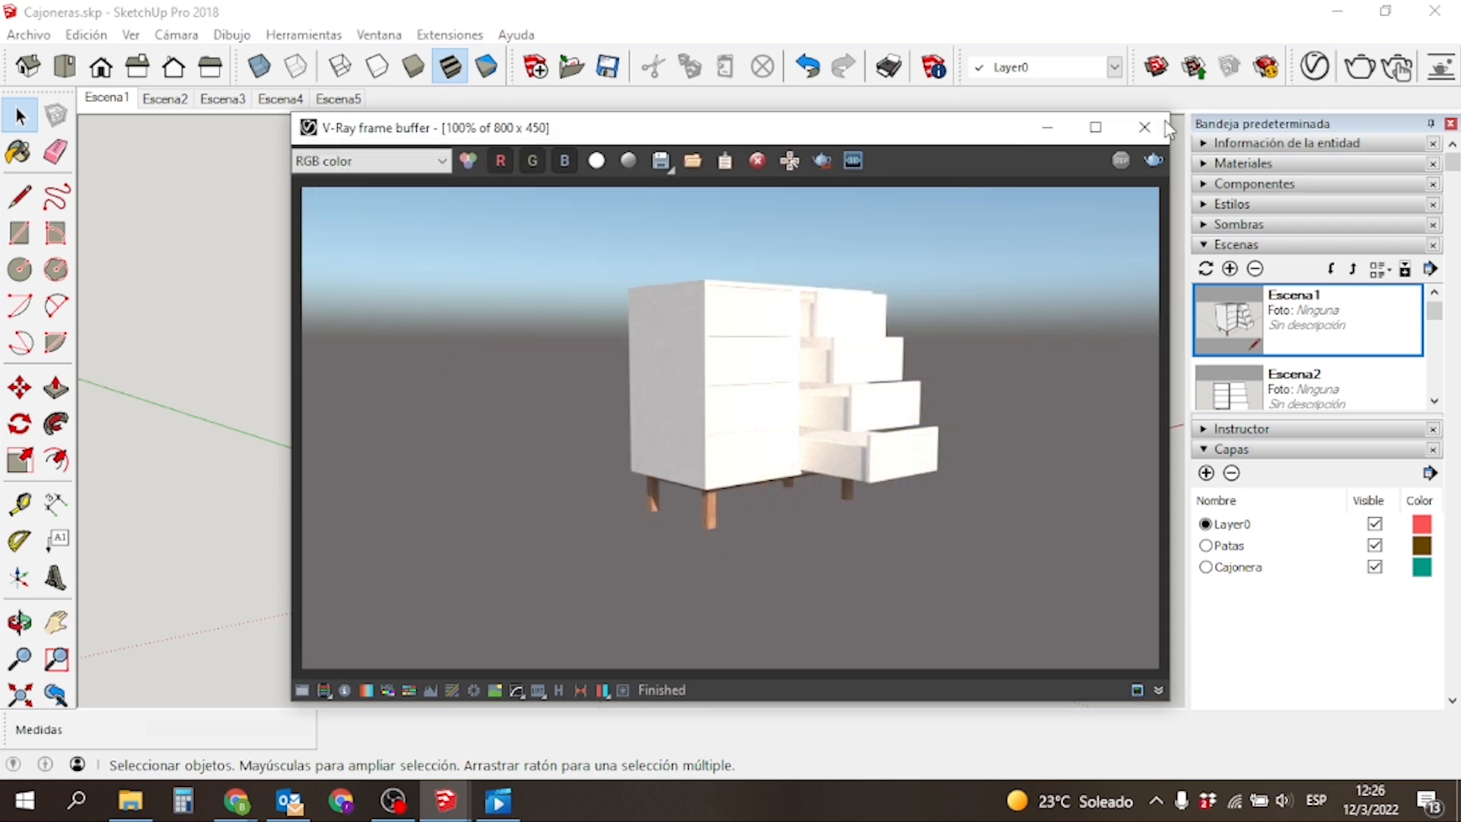
left_click(1144, 127)
Starting from Escena2, render the cabinet in V-Ray from a raised angle on the side with the open drawers.
left_click(163, 99)
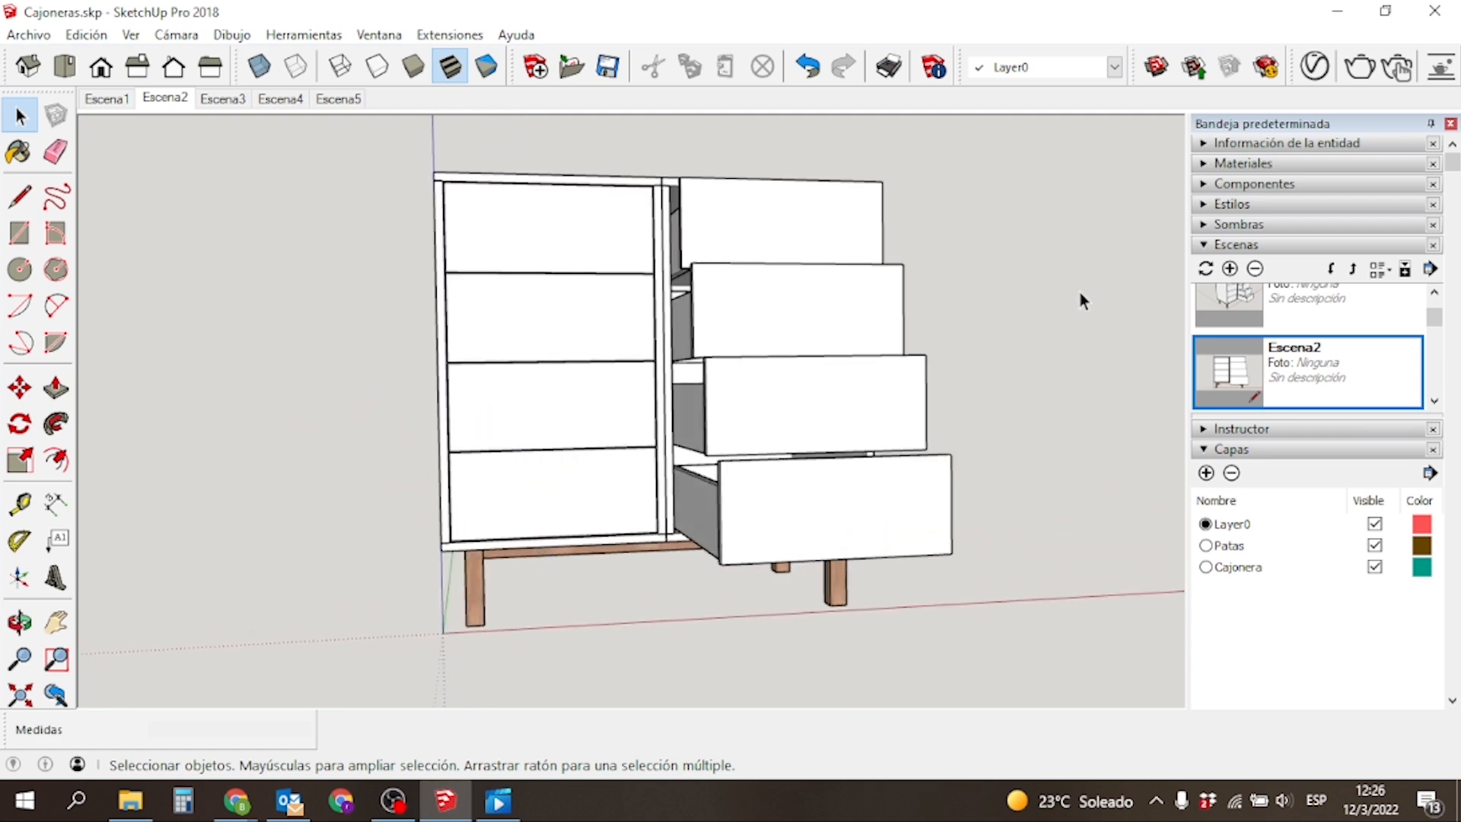
middle_click_drag(1102, 296, 616, 433)
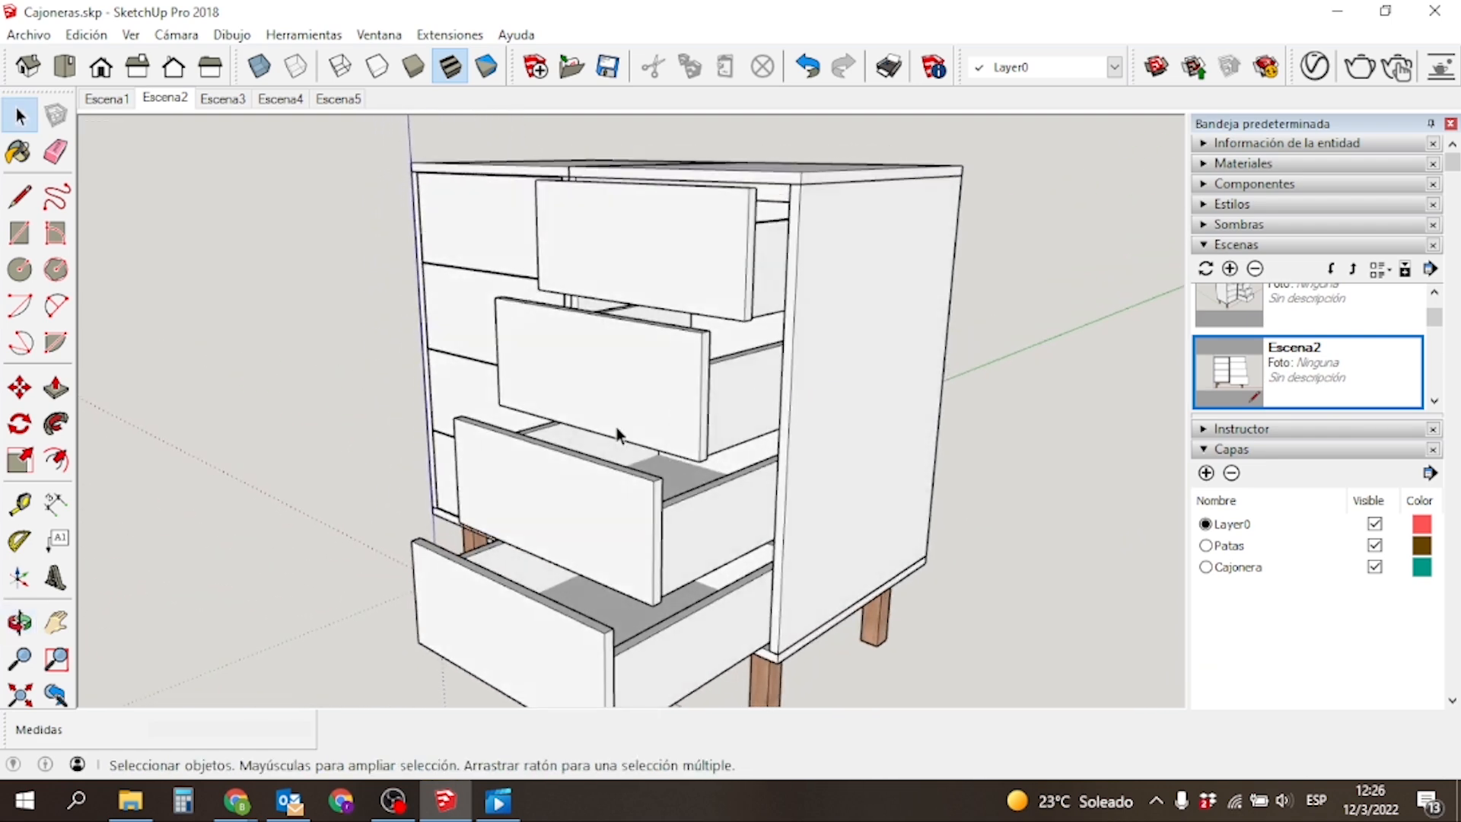
left_click(20, 694)
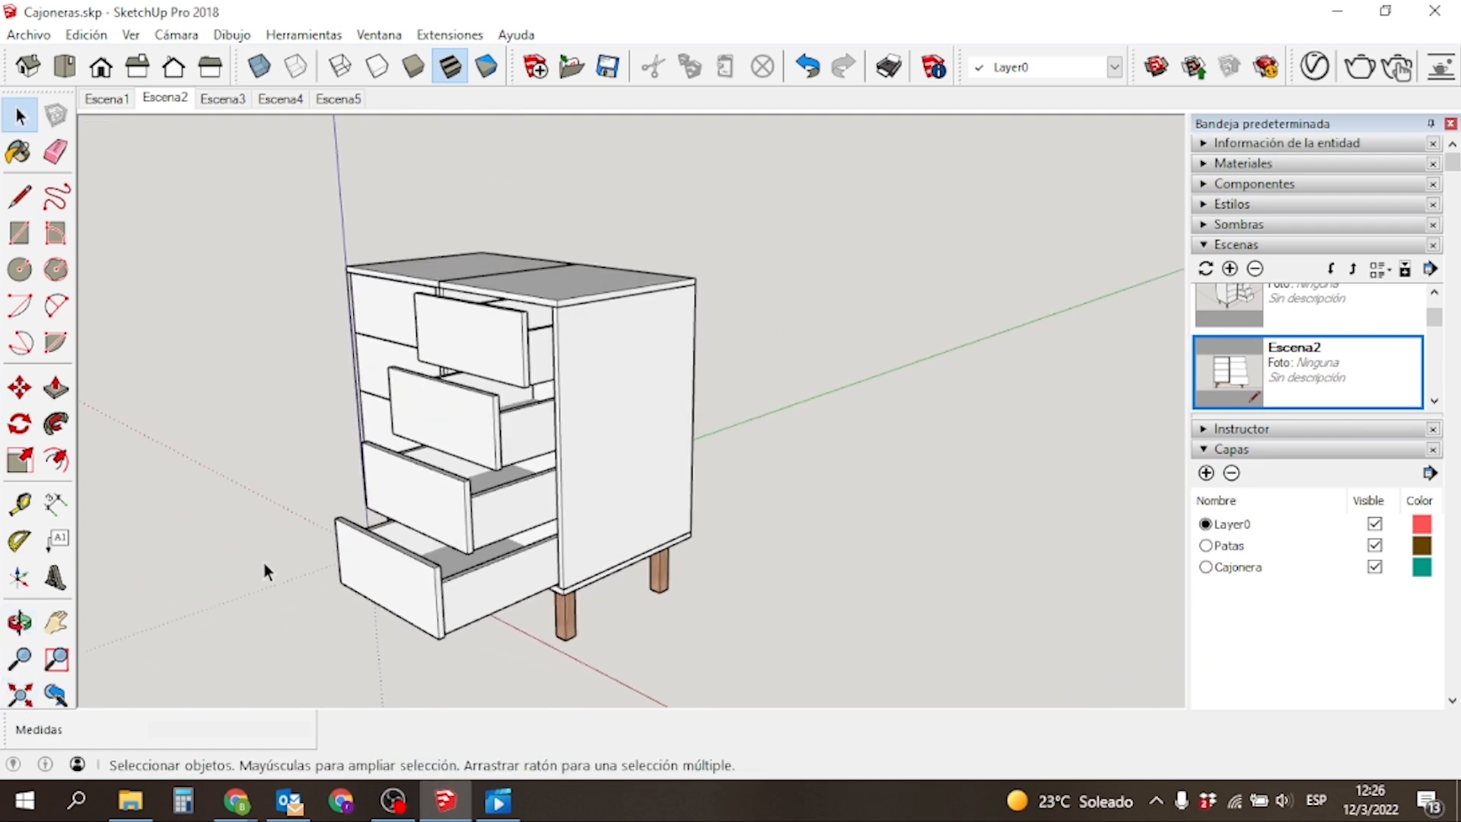
middle_click_drag(277, 629, 333, 608)
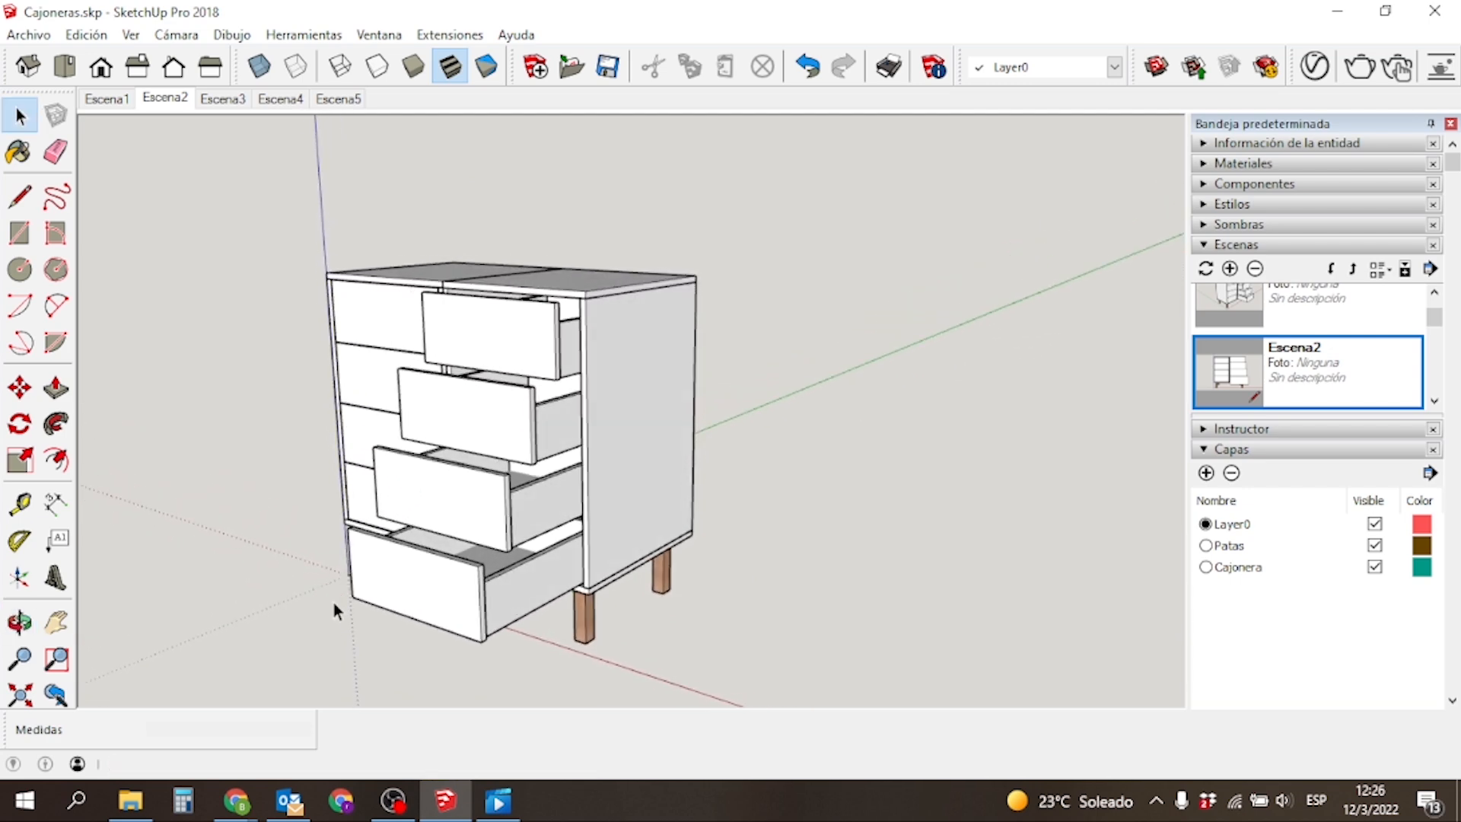
key("alt")
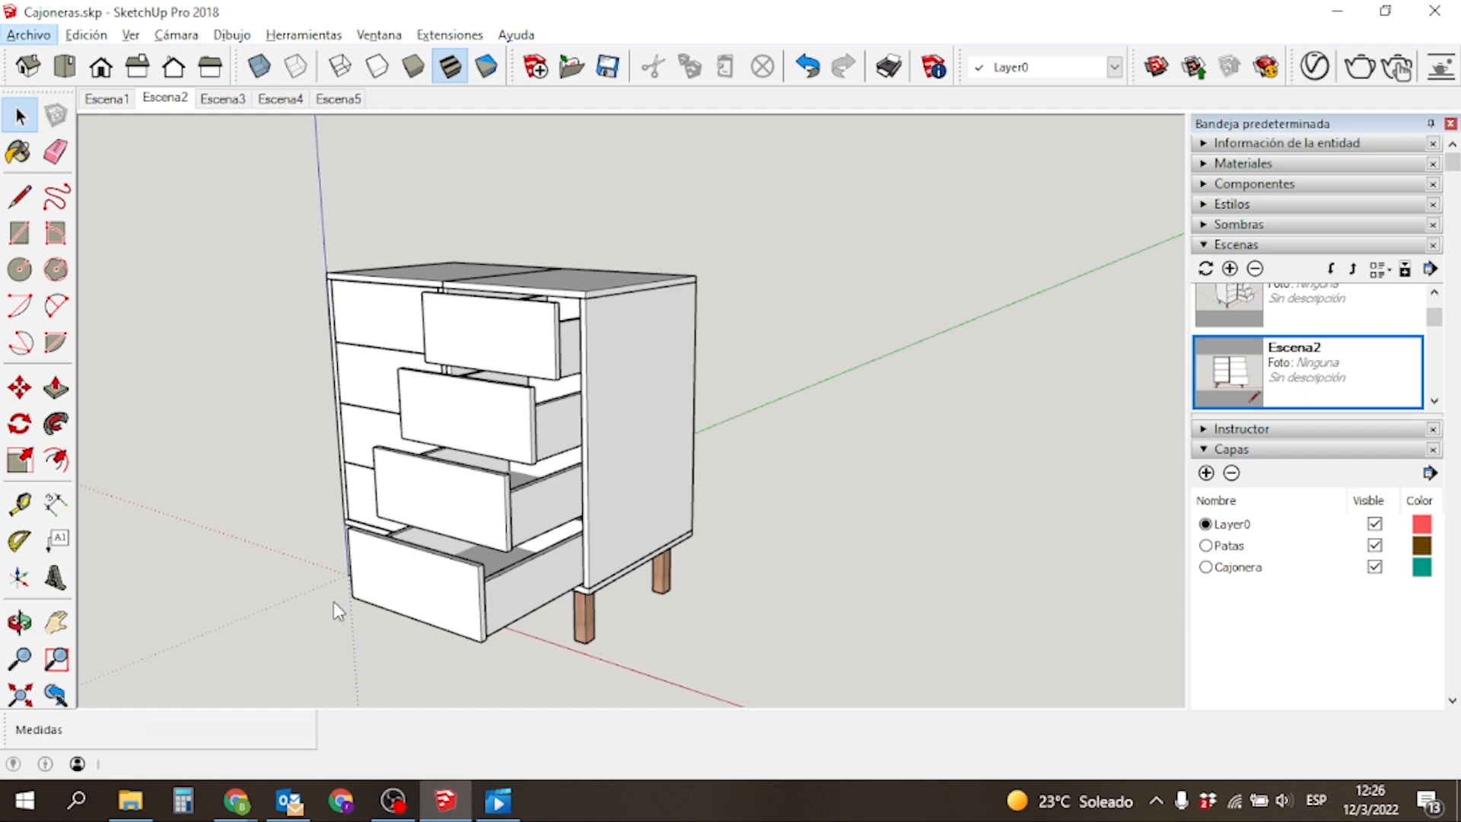
left_click(1364, 74)
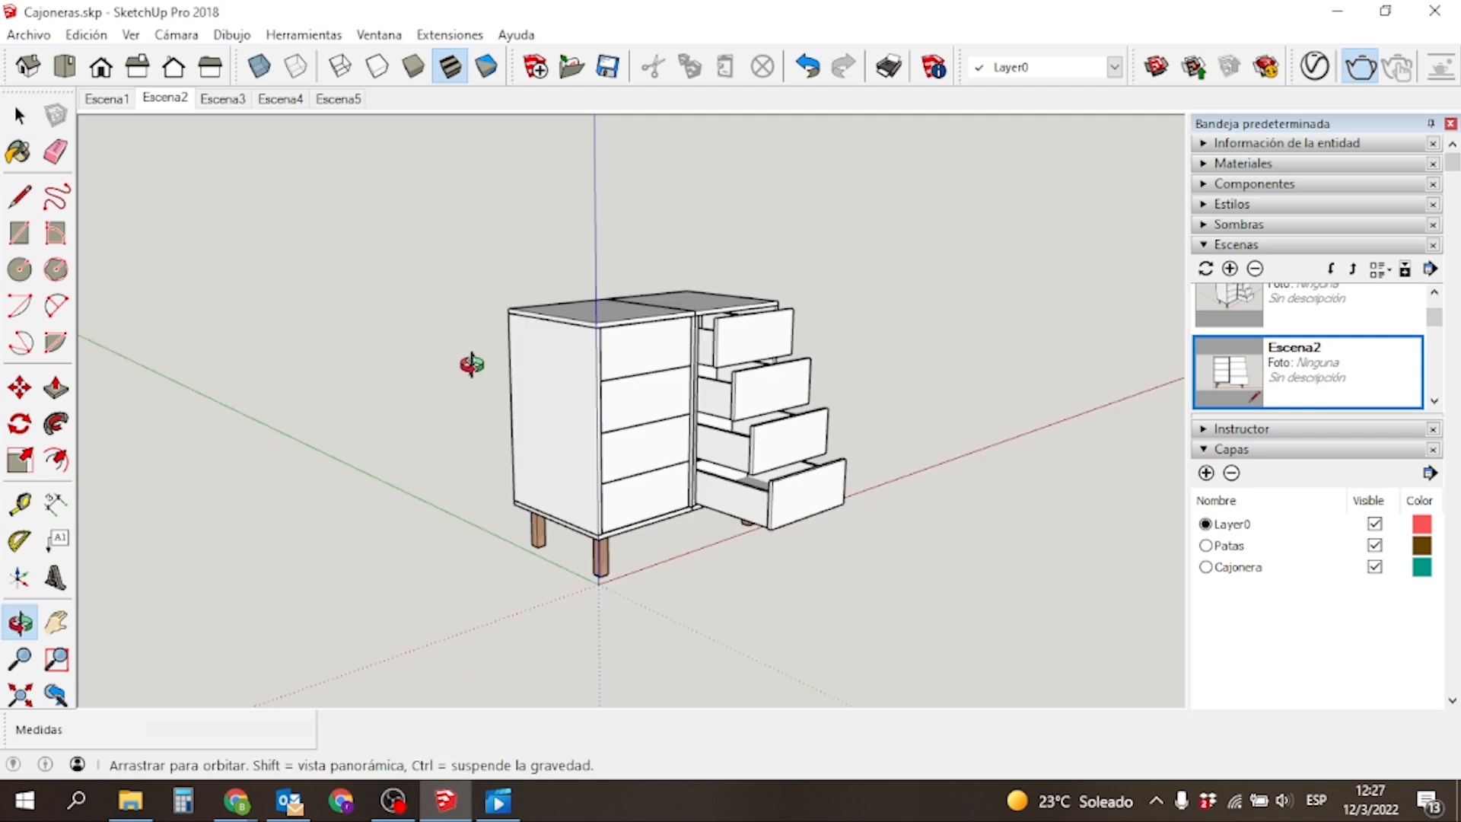
left_click_drag(471, 365, 349, 344)
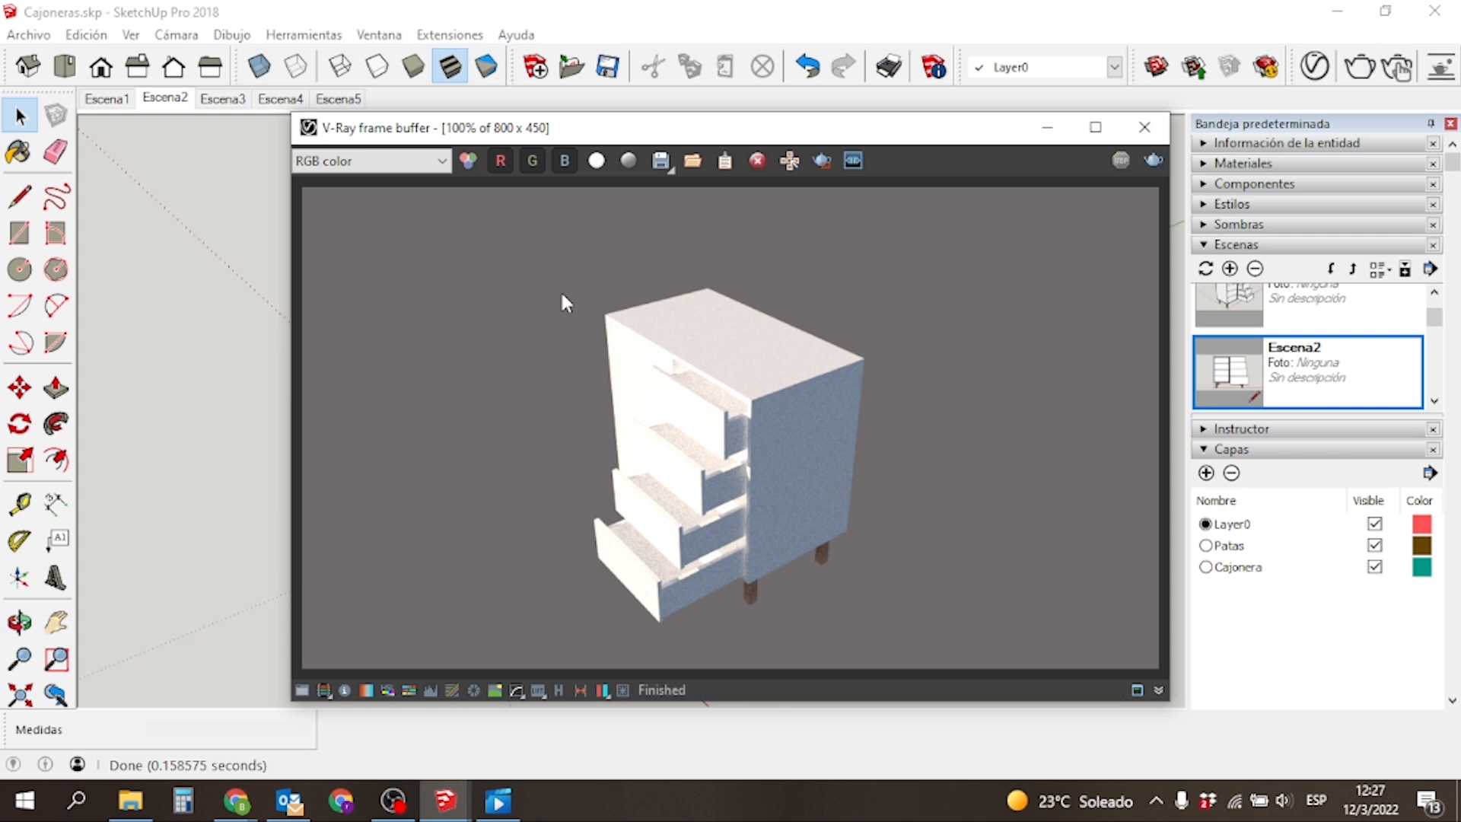
Save the second render as a PNG named R2 in the Escritorio folder, and close the V-Ray frame buffer.
left_click(661, 162)
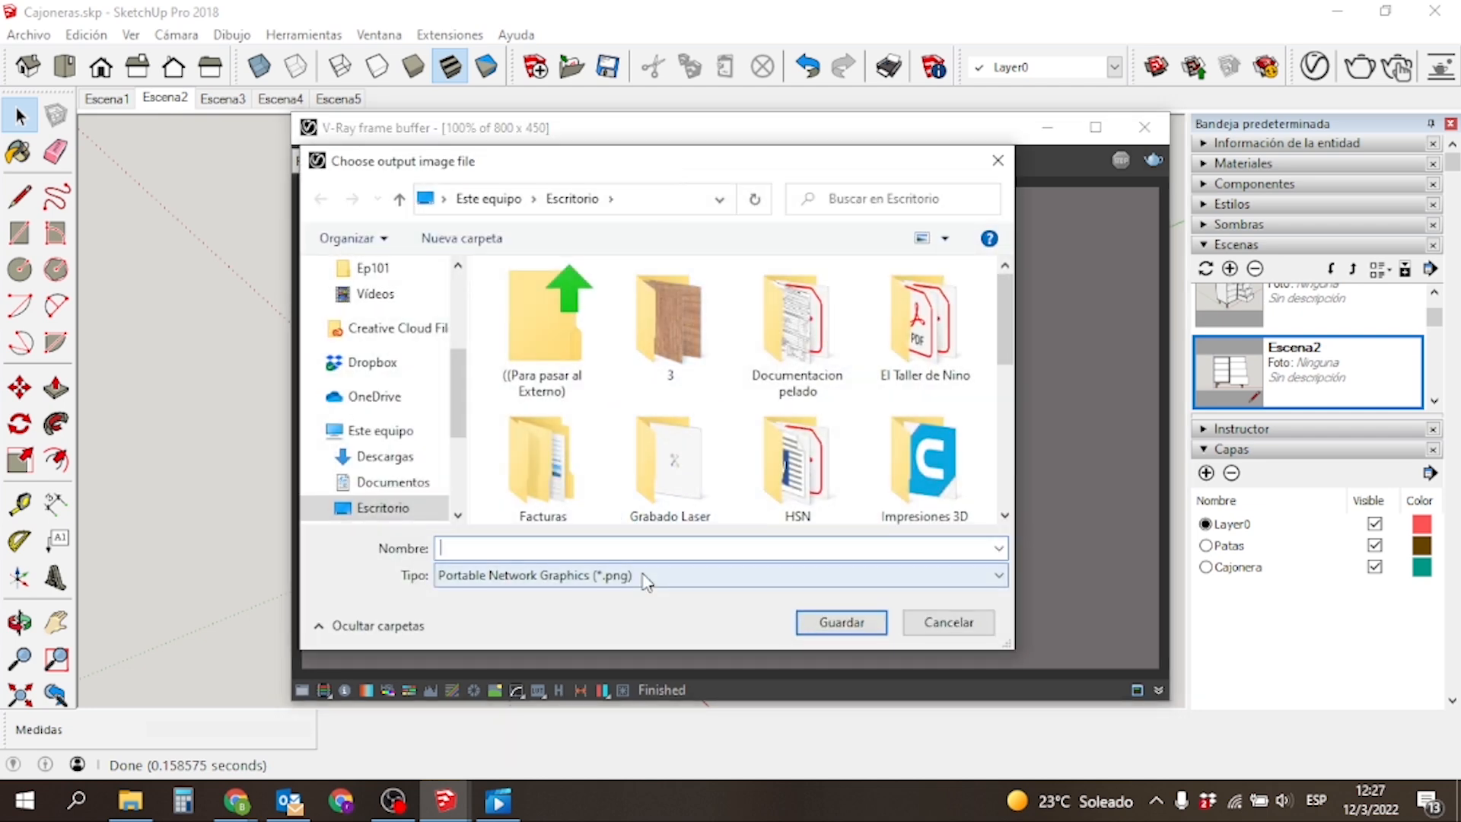
type("R")
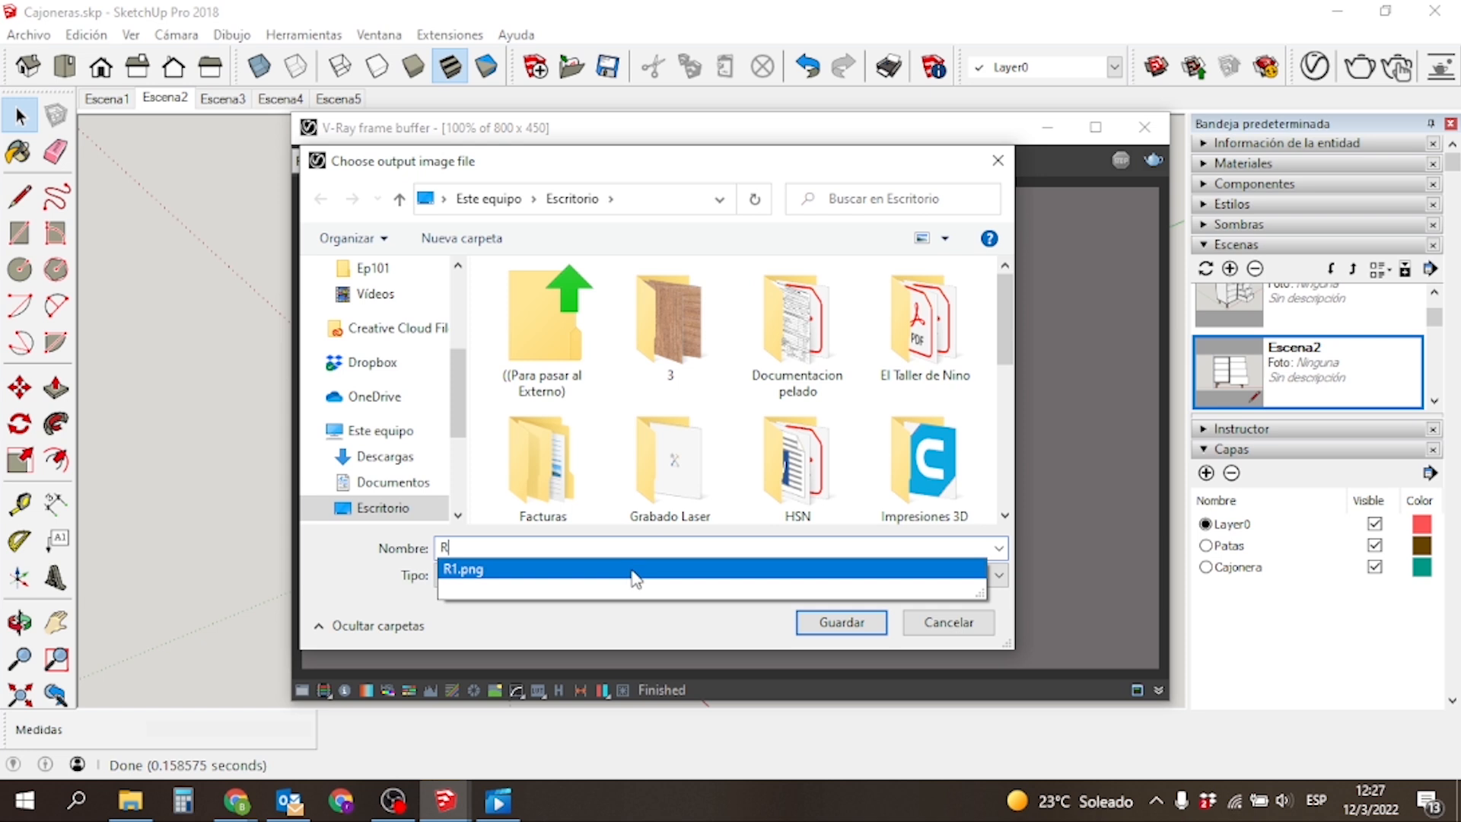
type("2")
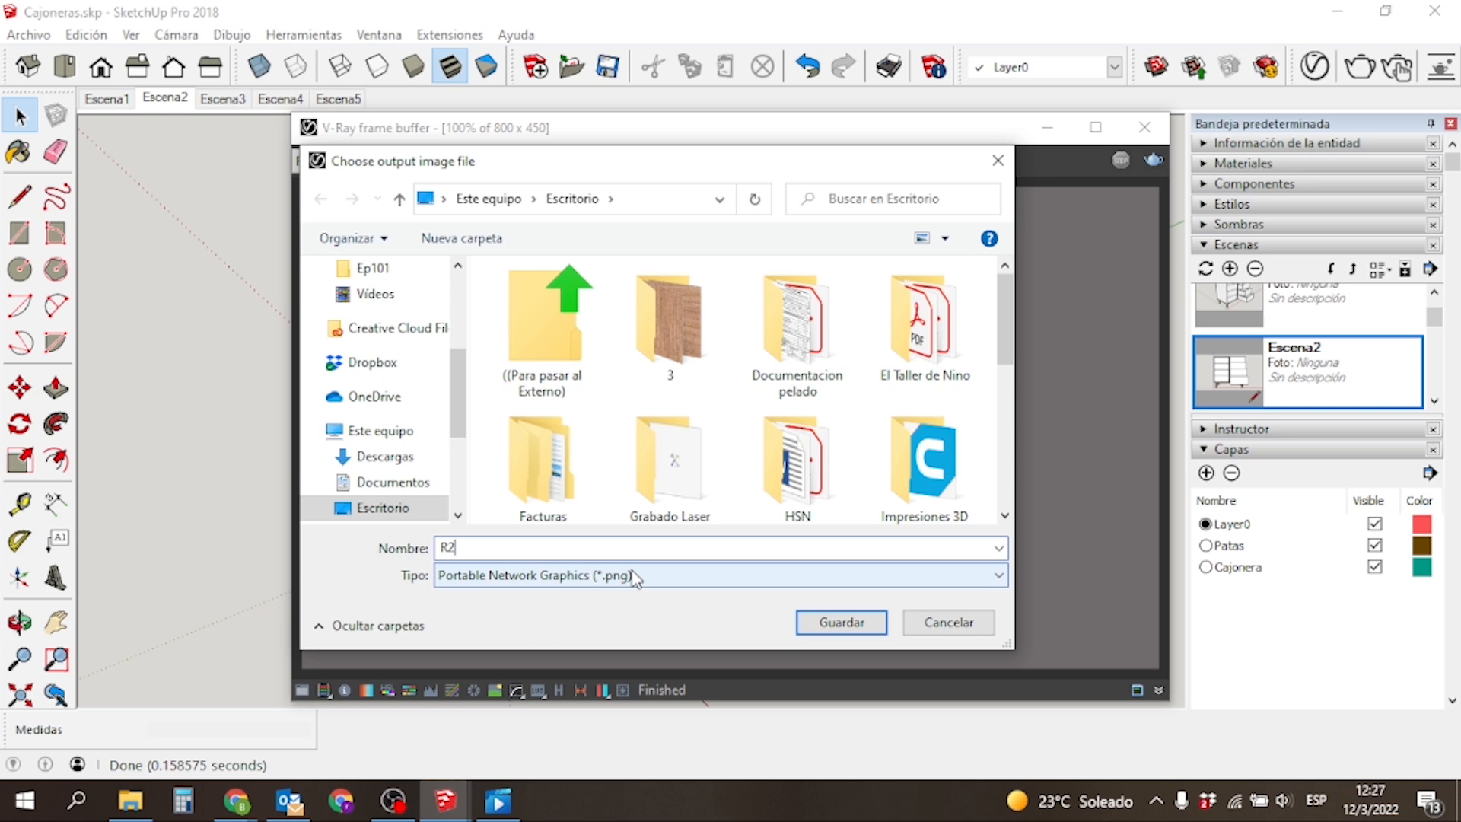
key("Return")
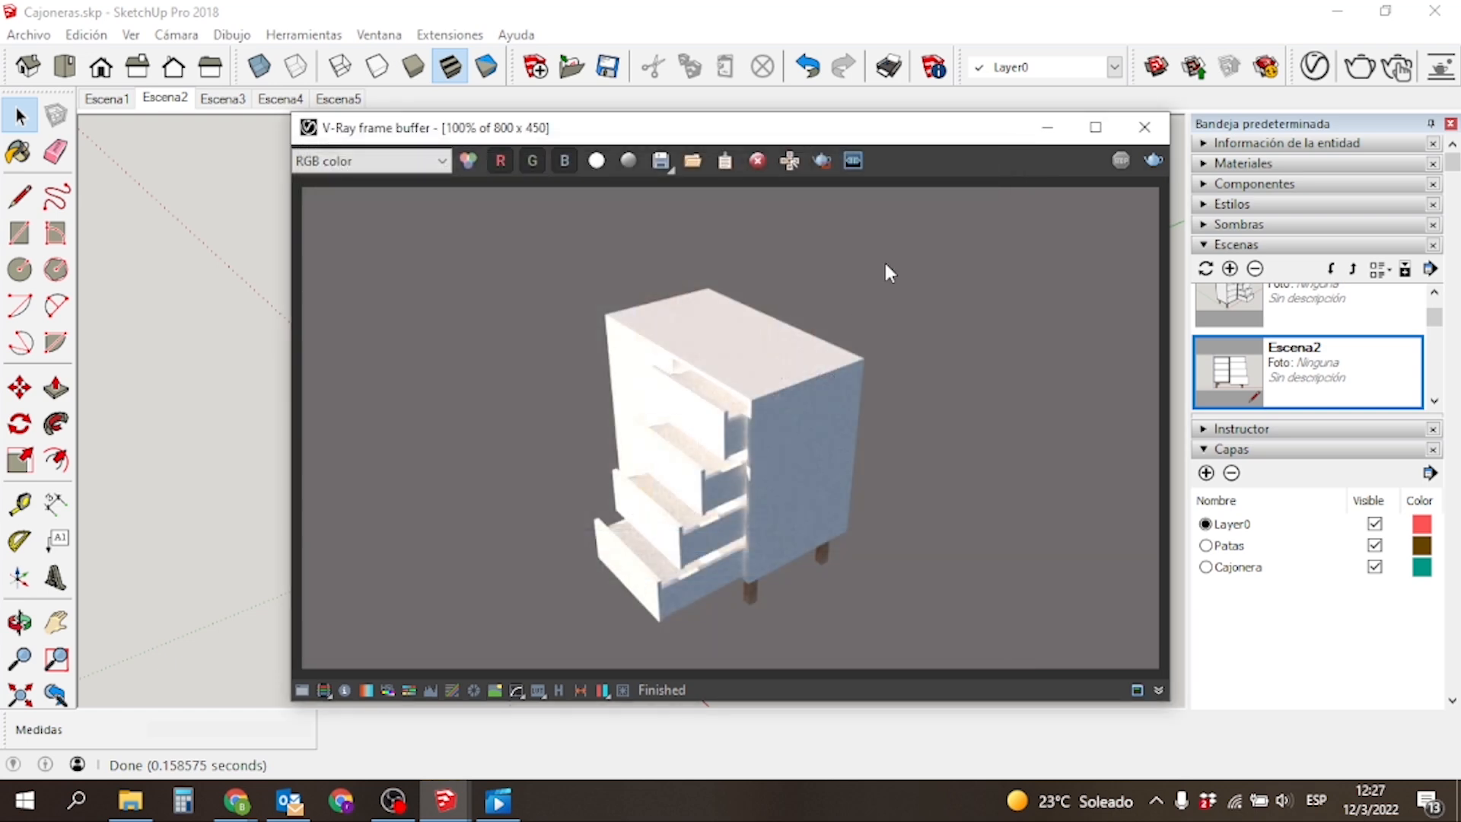
left_click(1144, 127)
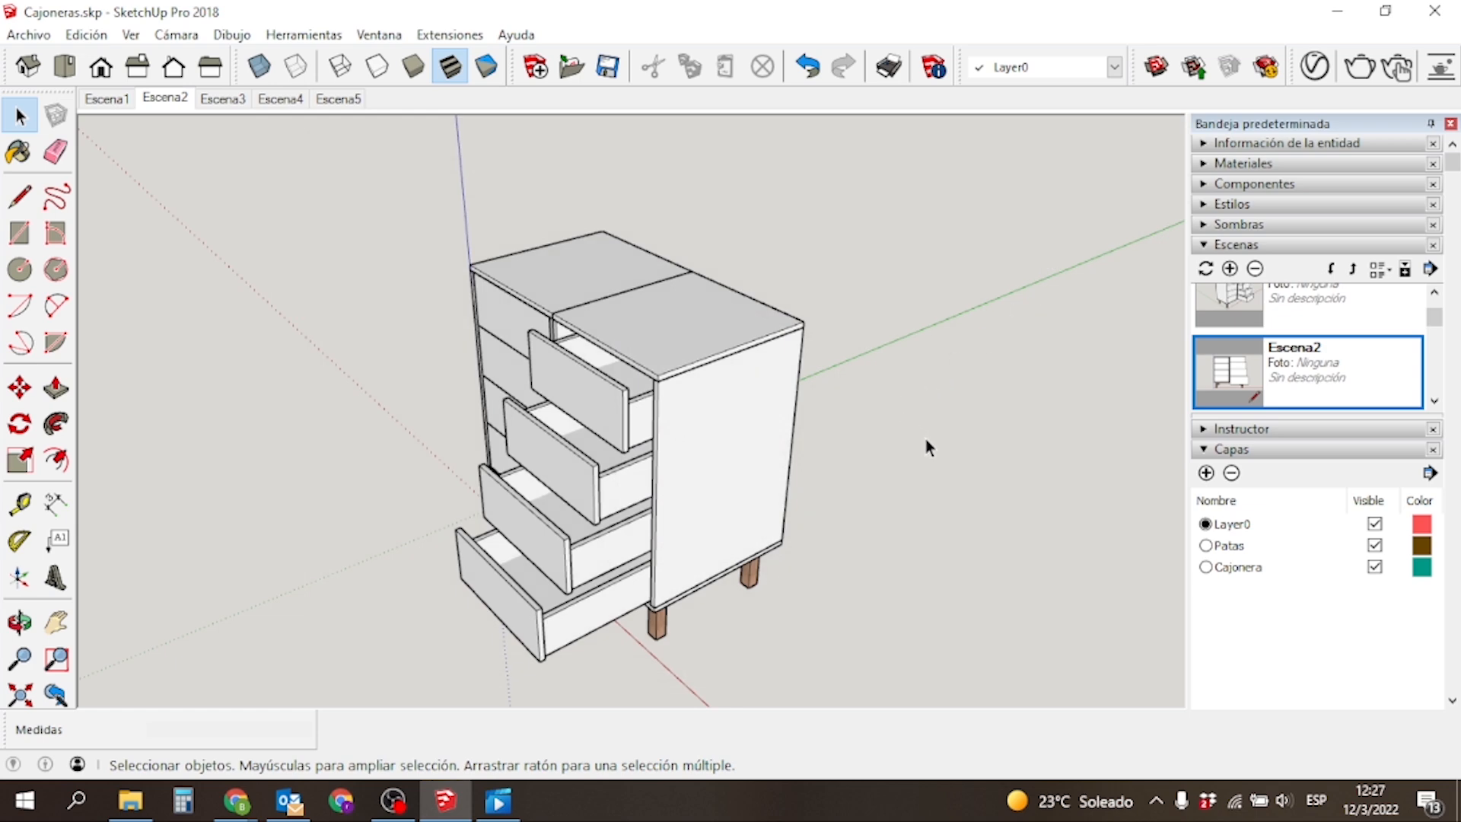
middle_click_drag(382, 509, 534, 393)
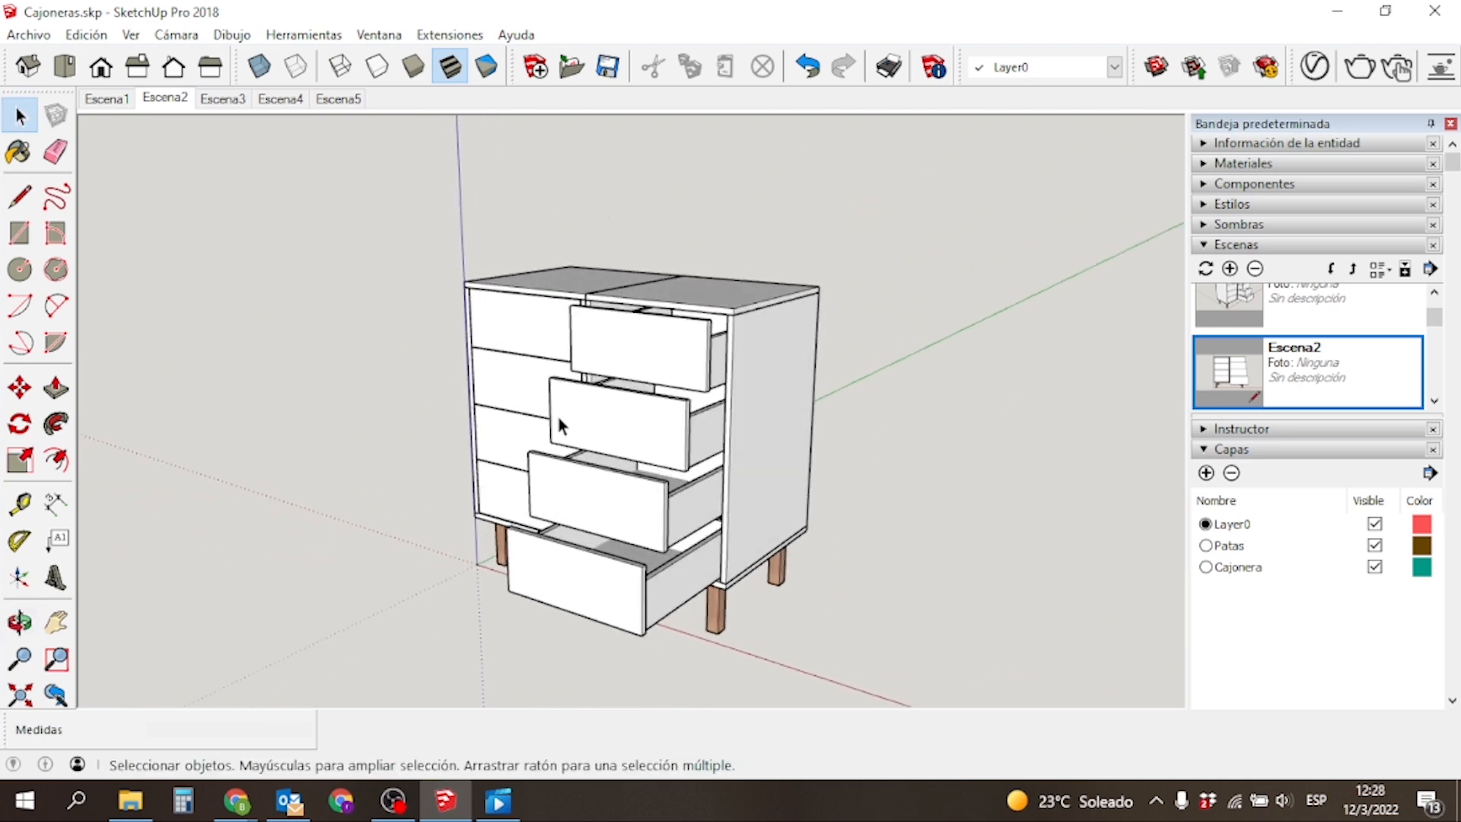